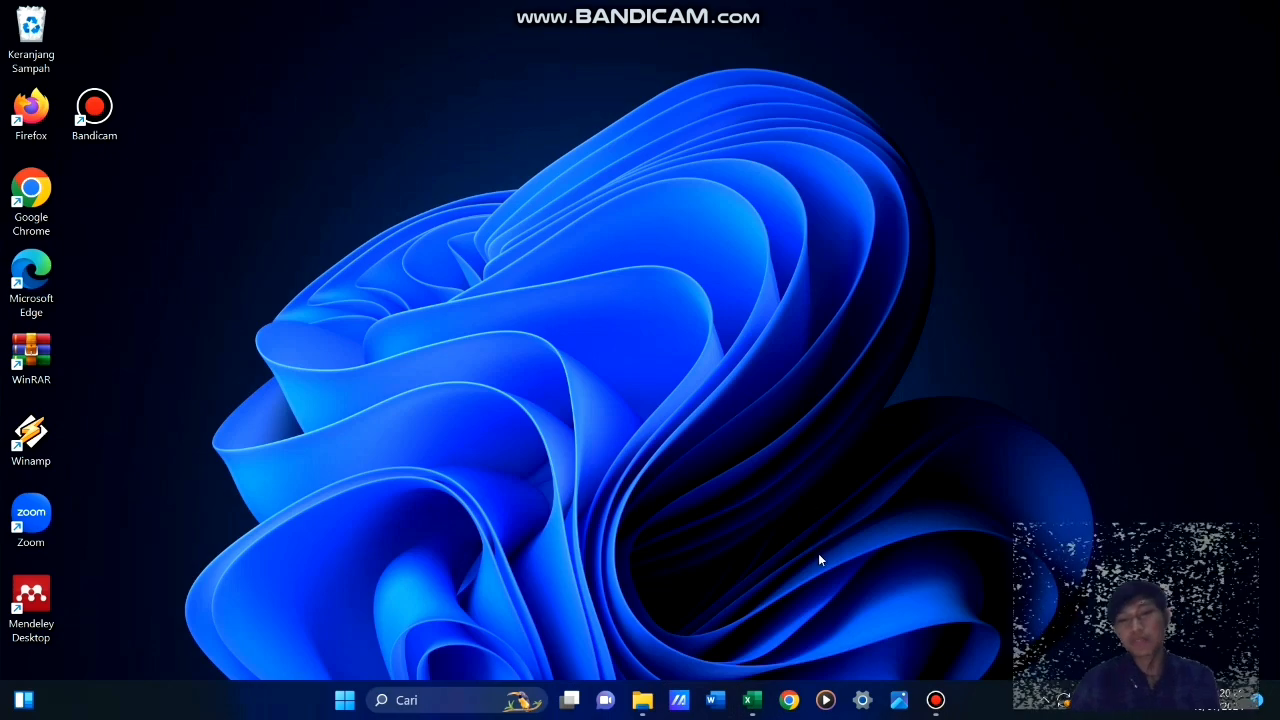
# Bring up the TUGAS PTI workbook in Excel and examine the NERACA SALDO table and the April transaction list on the TABEL sheet
pyautogui.moveTo(759, 708)
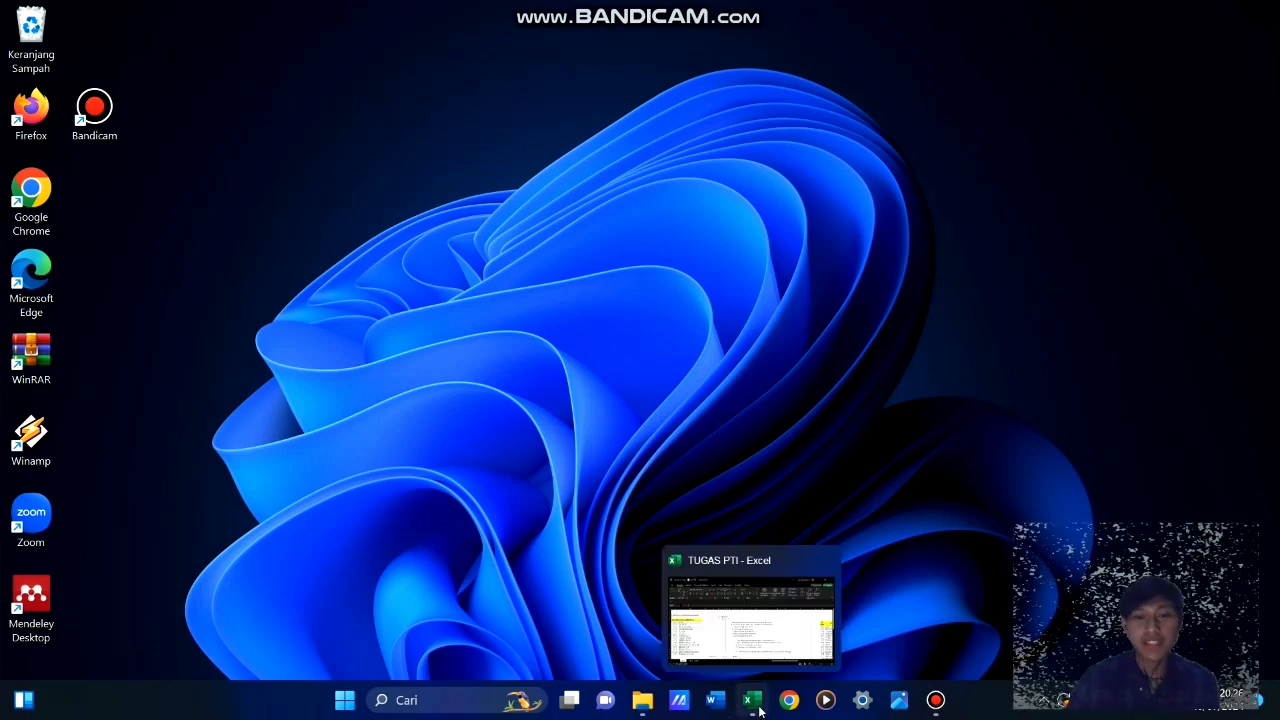
pyautogui.click(752, 700)
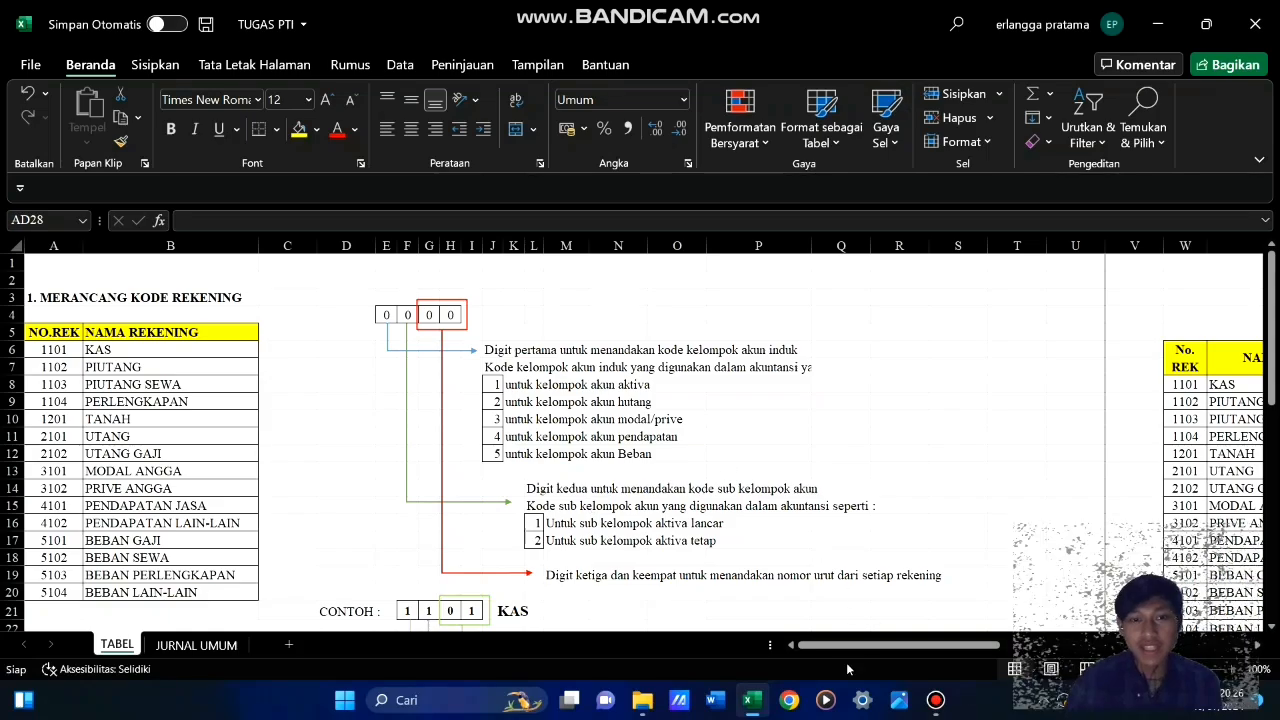
pyautogui.moveTo(843, 645); pyautogui.dragTo(1100, 642)
pyautogui.scroll(-1, 618, 485)
pyautogui.scroll(-5, 618, 485)
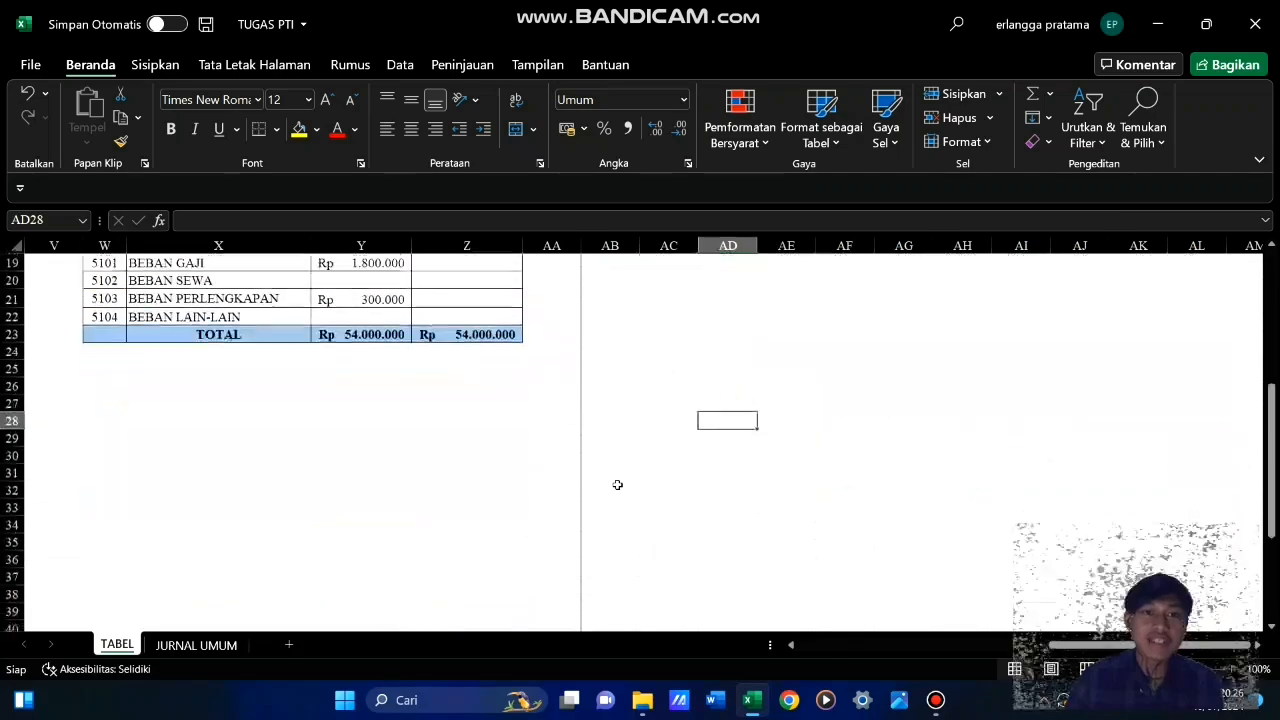
pyautogui.scroll(6, 618, 485)
pyautogui.scroll(-5, 618, 485)
pyautogui.scroll(5, 618, 485)
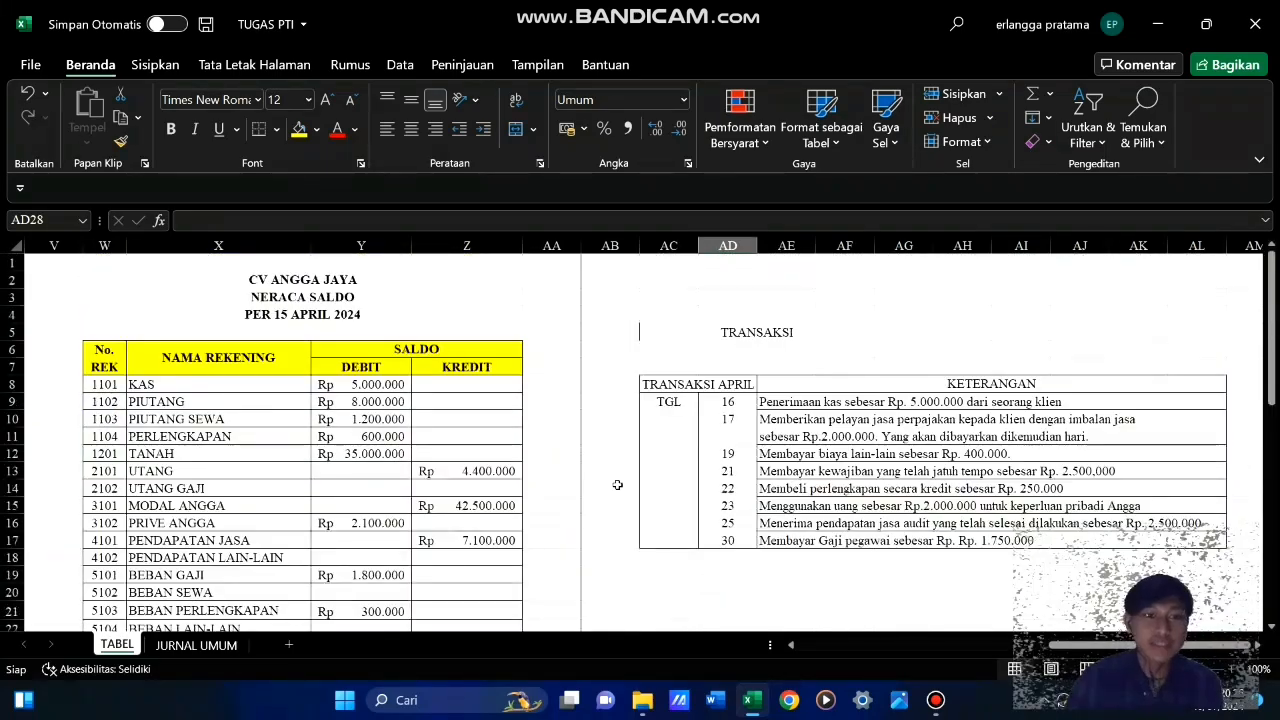
pyautogui.scroll(-3, 618, 485)
pyautogui.scroll(3, 618, 485)
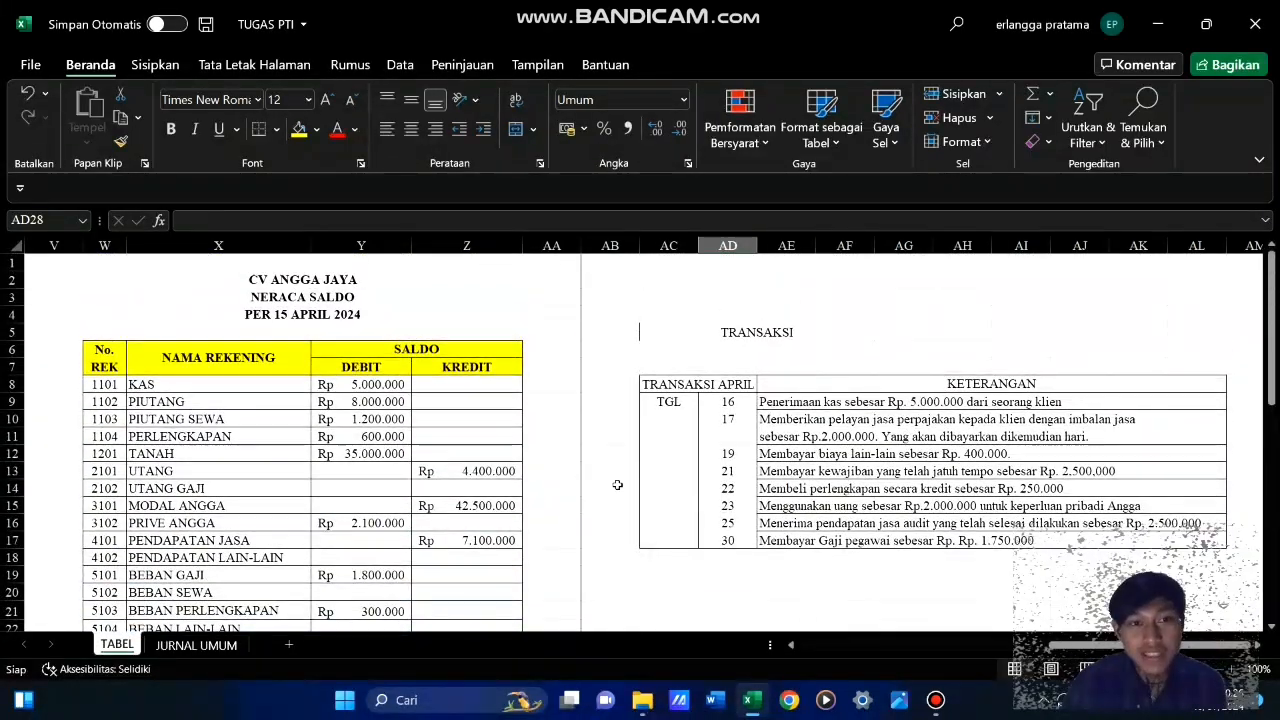
pyautogui.scroll(-6, 618, 485)
pyautogui.scroll(6, 618, 485)
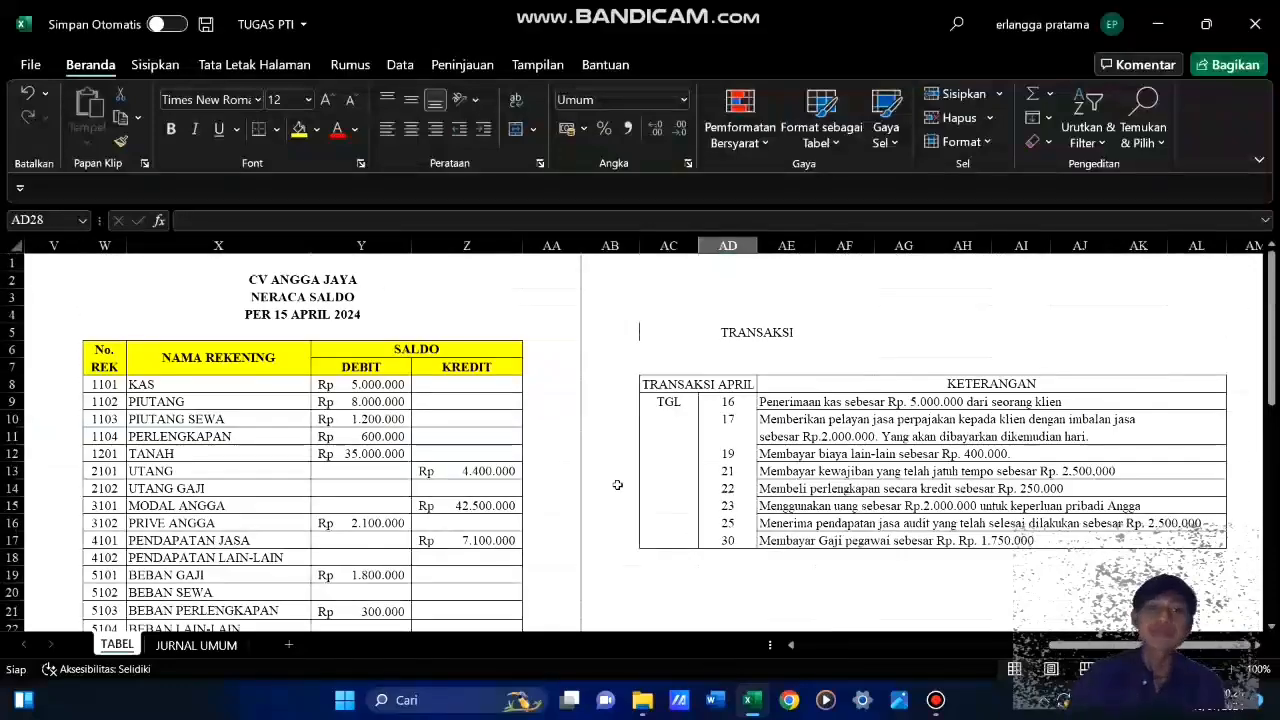
pyautogui.scroll(-3, 618, 485)
pyautogui.scroll(3, 618, 485)
pyautogui.scroll(-6, 618, 485)
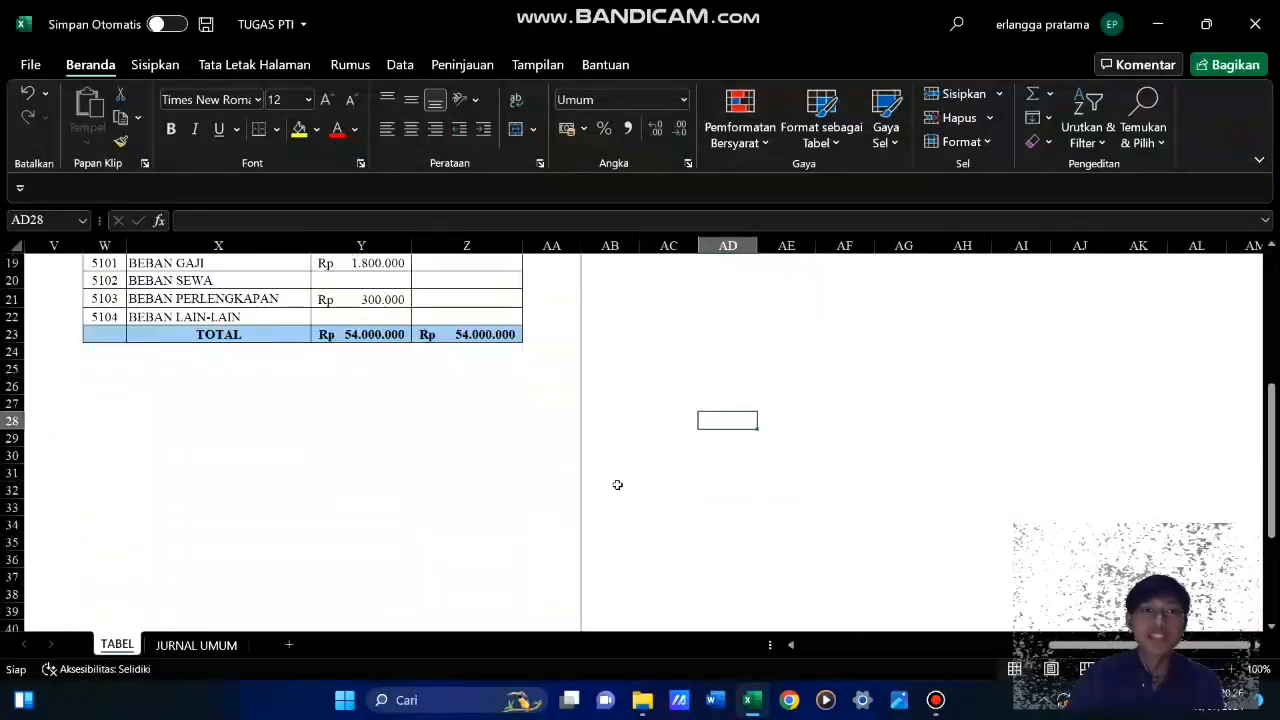
pyautogui.scroll(6, 618, 485)
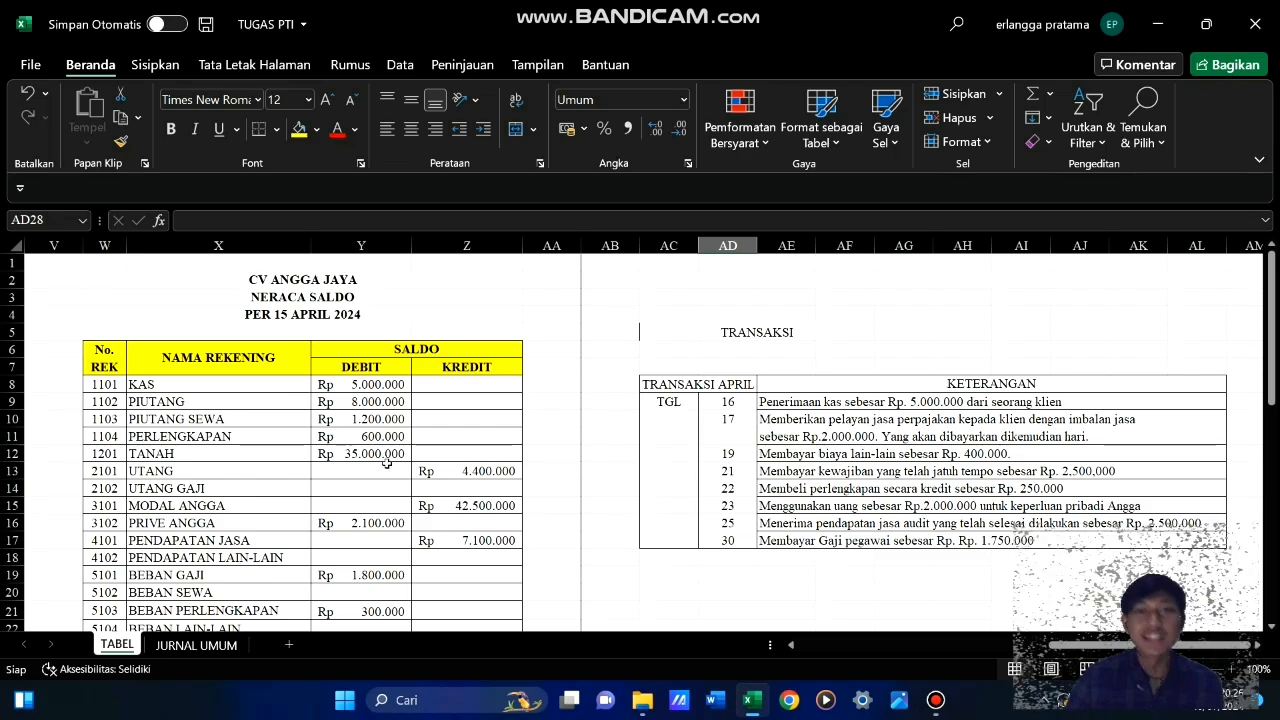
pyautogui.scroll(-3, 386, 463)
pyautogui.scroll(3, 584, 478)
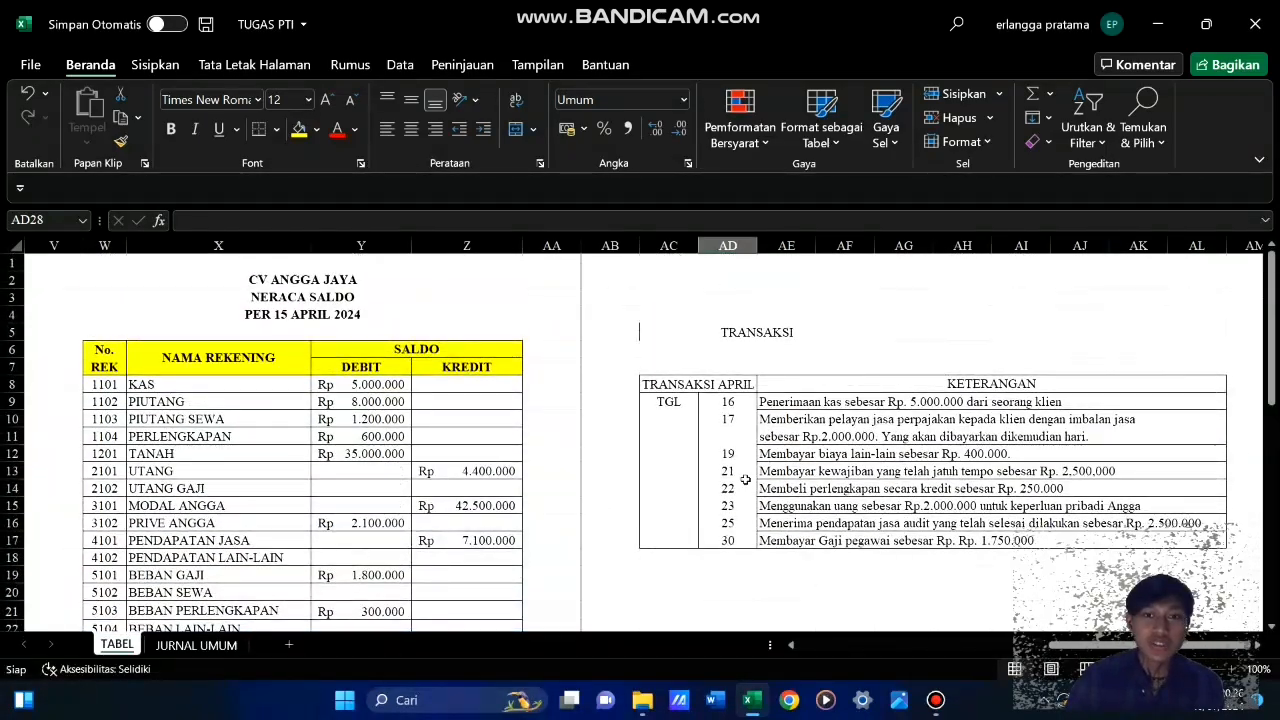
pyautogui.scroll(-3, 745, 480)
pyautogui.scroll(3, 745, 480)
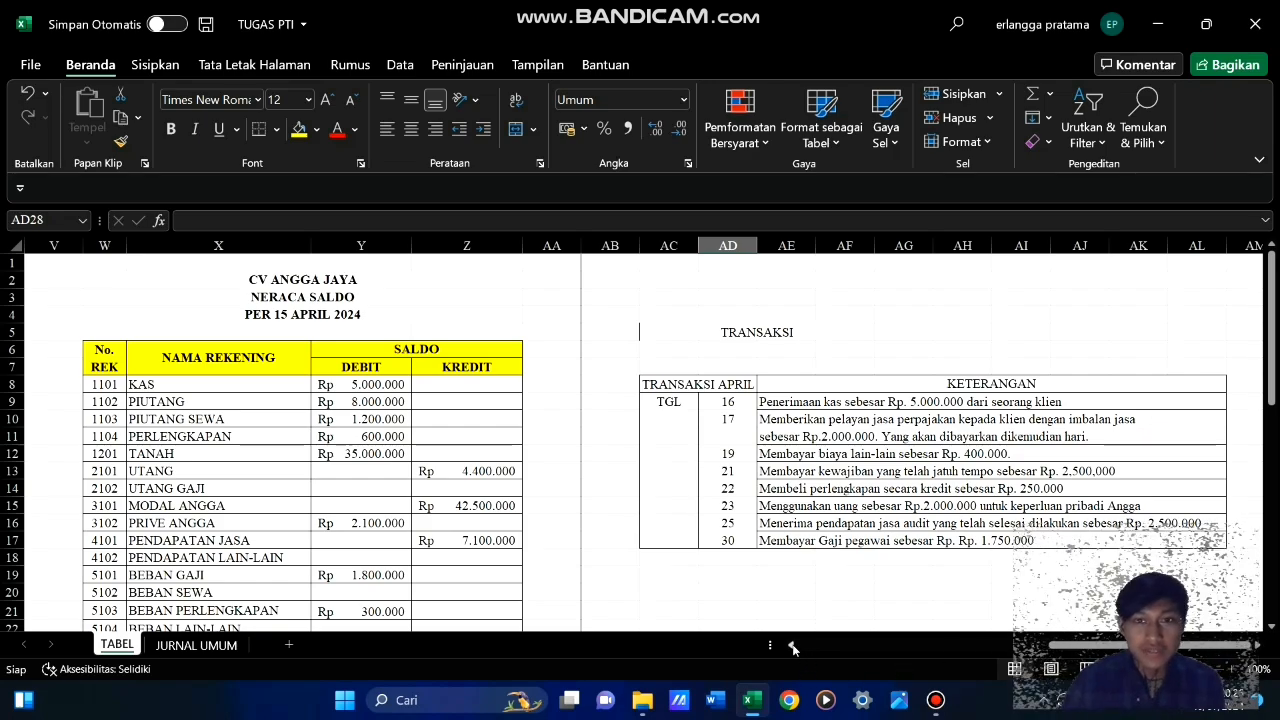
# Examine the MERANCANG KODE REKENING section, covering the meaning of each account code digit and the 1101 KAS example
pyautogui.hscroll(-10, 793, 648)
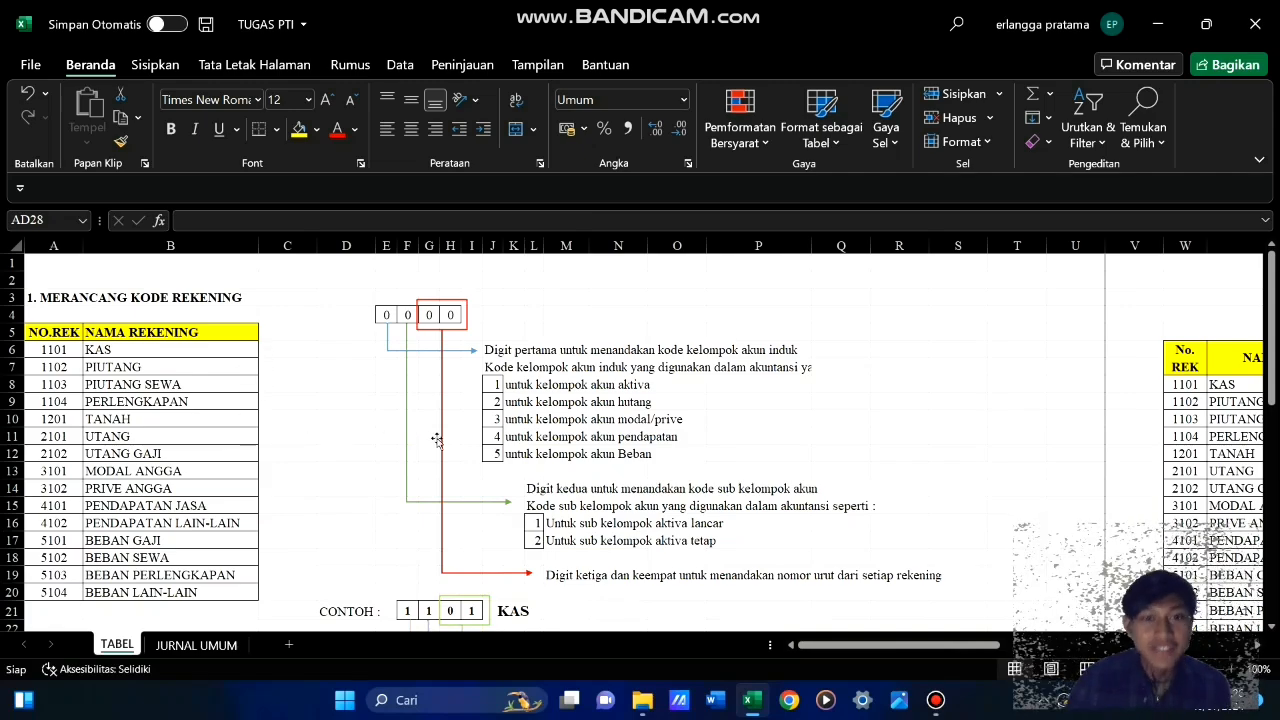
pyautogui.scroll(-3, 436, 440)
pyautogui.scroll(3, 436, 440)
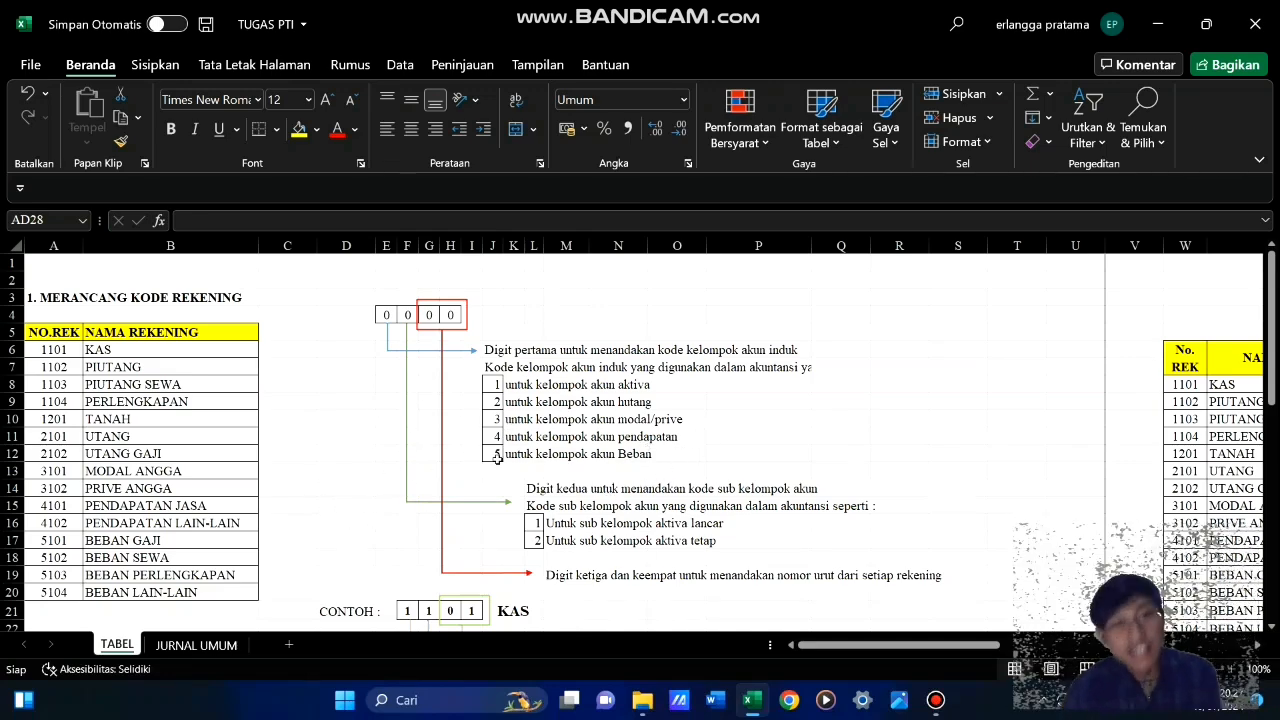
pyautogui.scroll(-3, 212, 460)
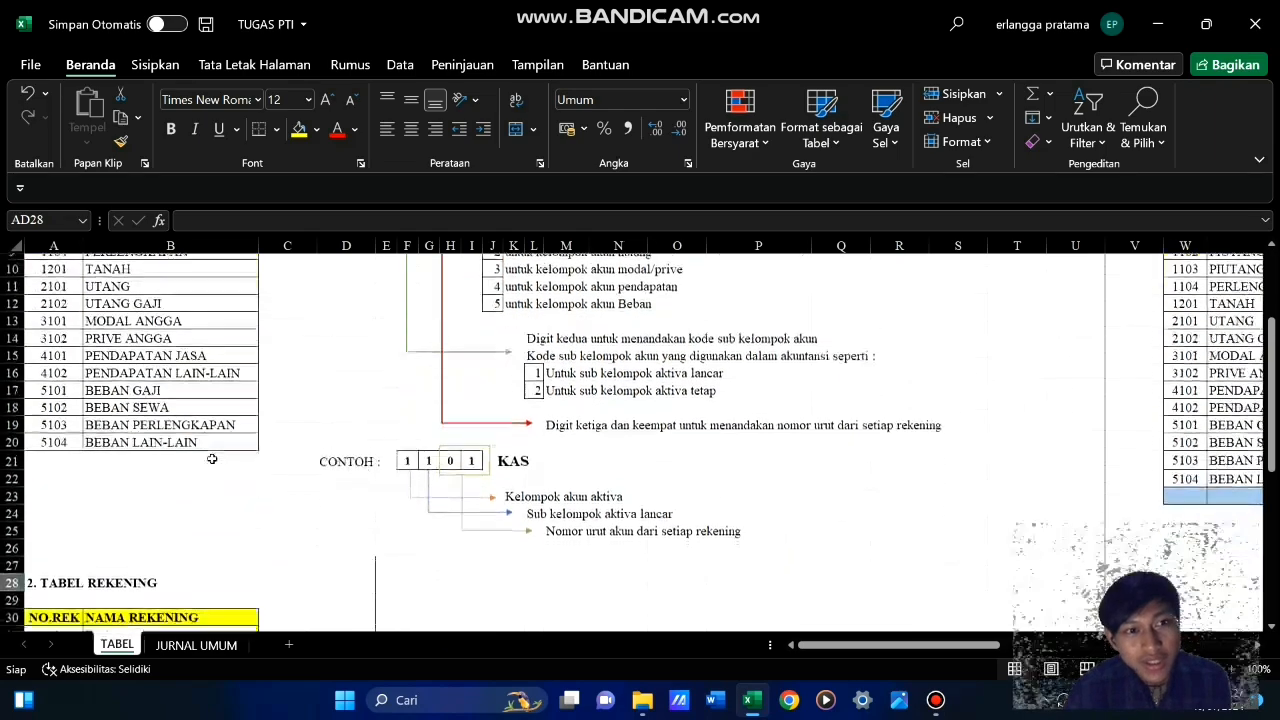
pyautogui.scroll(3, 212, 460)
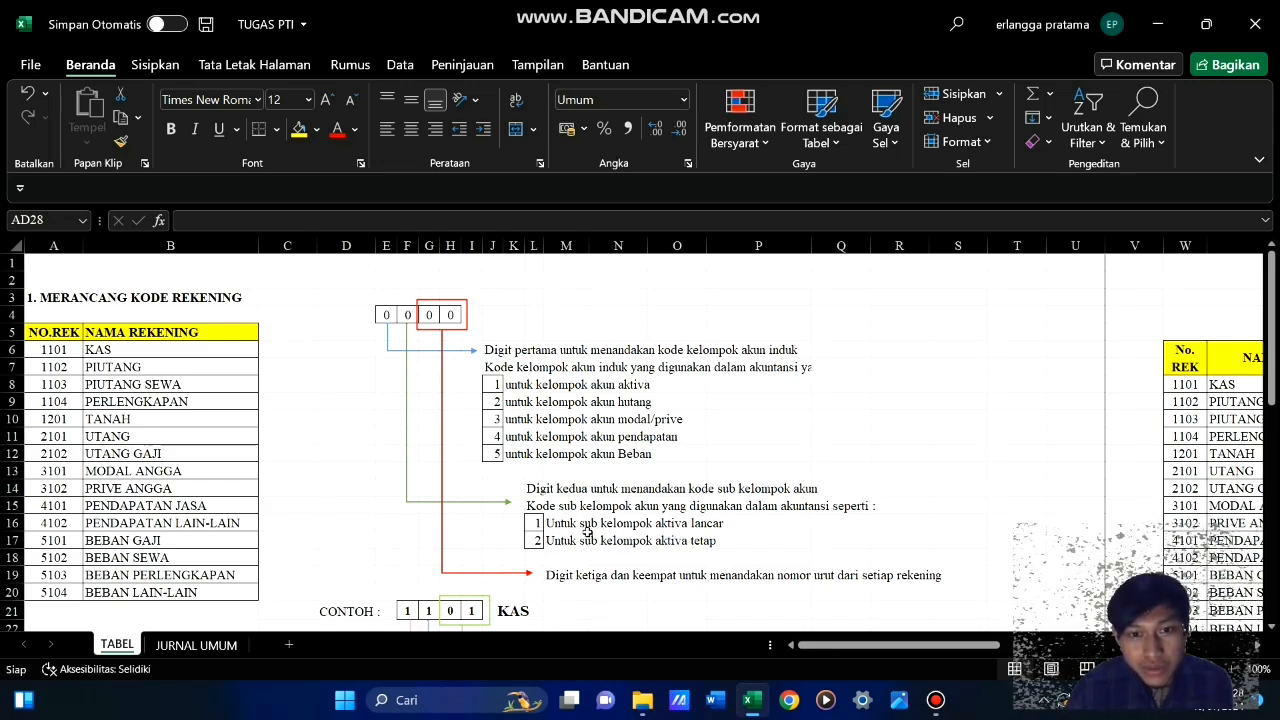
pyautogui.scroll(-3, 565, 554)
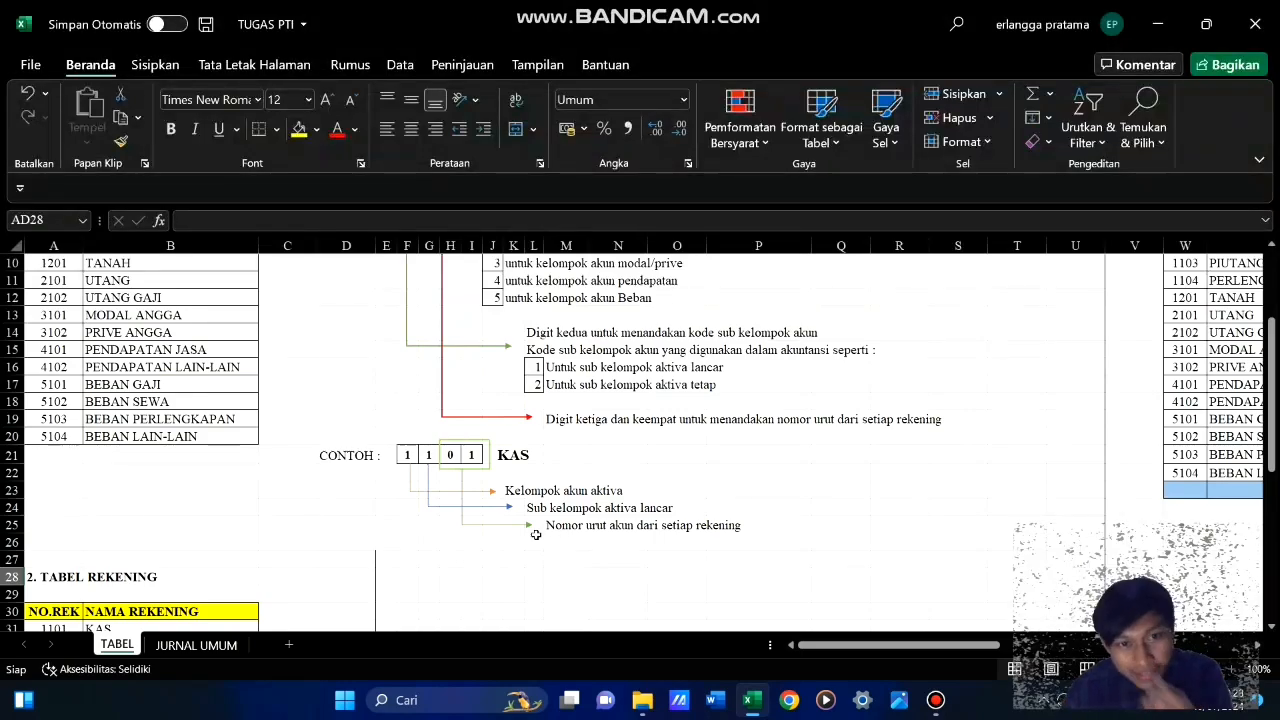
pyautogui.scroll(3, 494, 492)
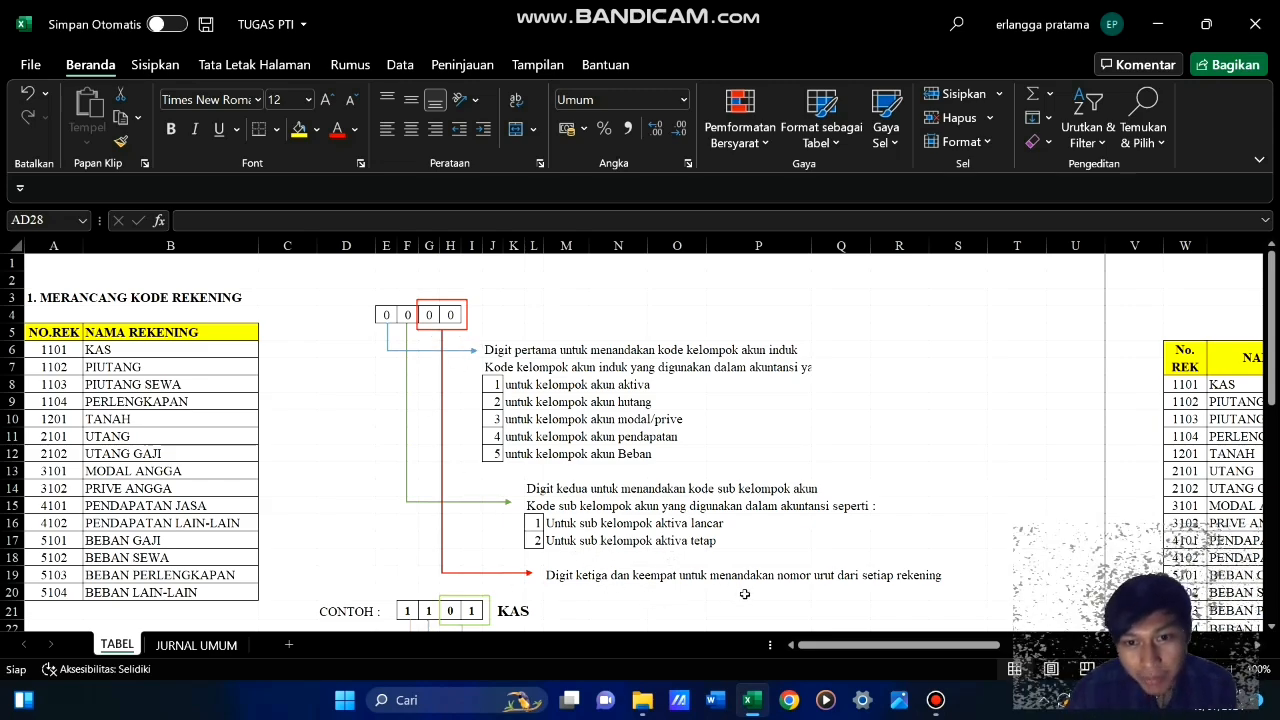
pyautogui.scroll(-3, 746, 590)
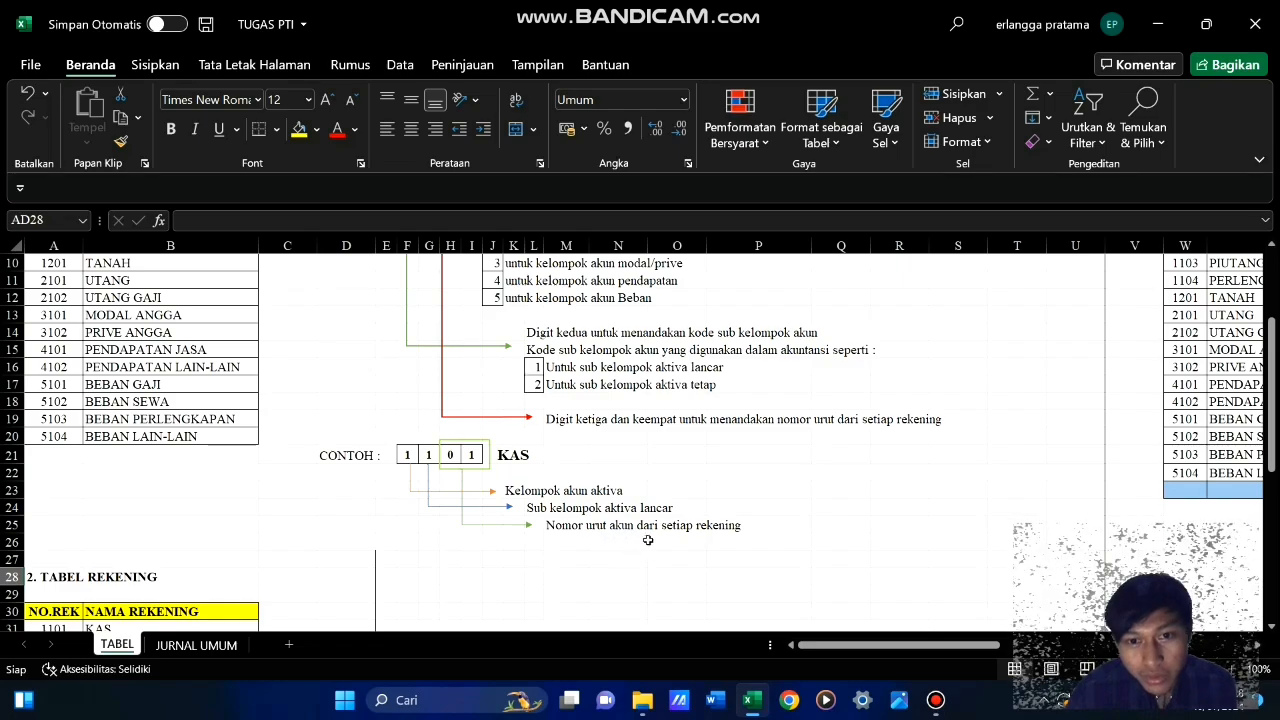
pyautogui.scroll(2, 447, 521)
pyautogui.scroll(1, 447, 521)
pyautogui.scroll(-2, 420, 512)
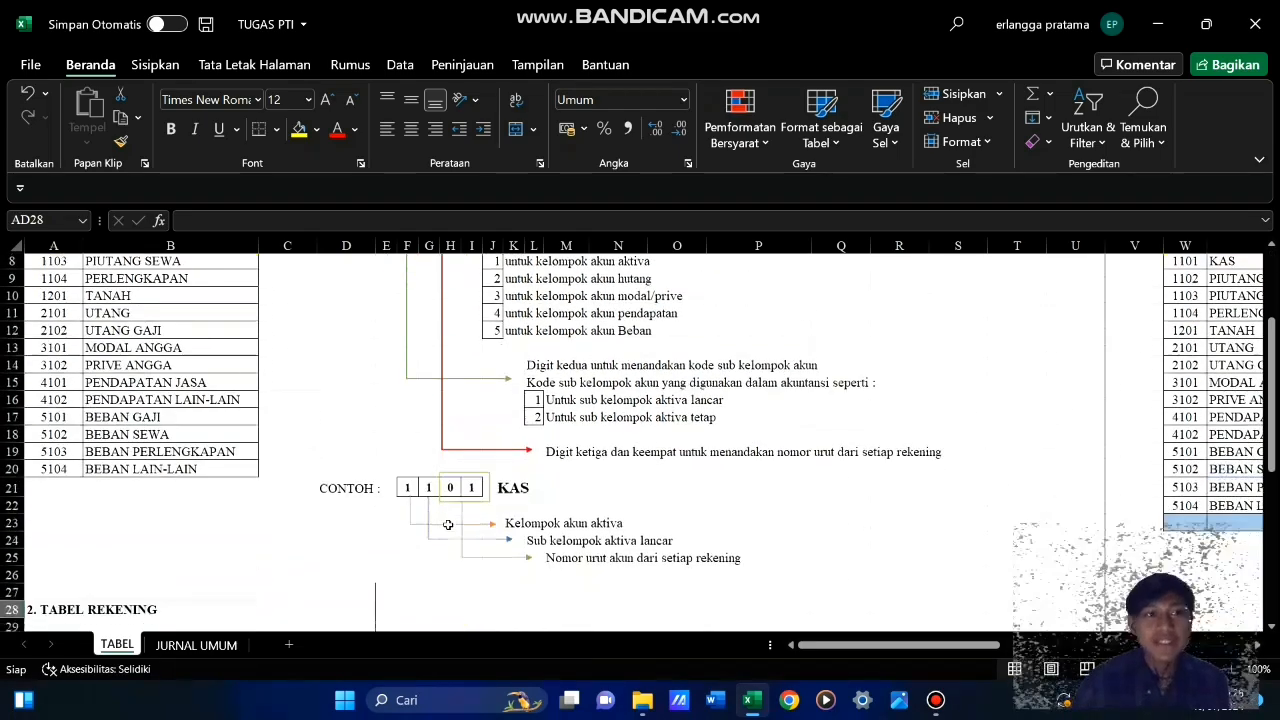
pyautogui.scroll(2, 390, 506)
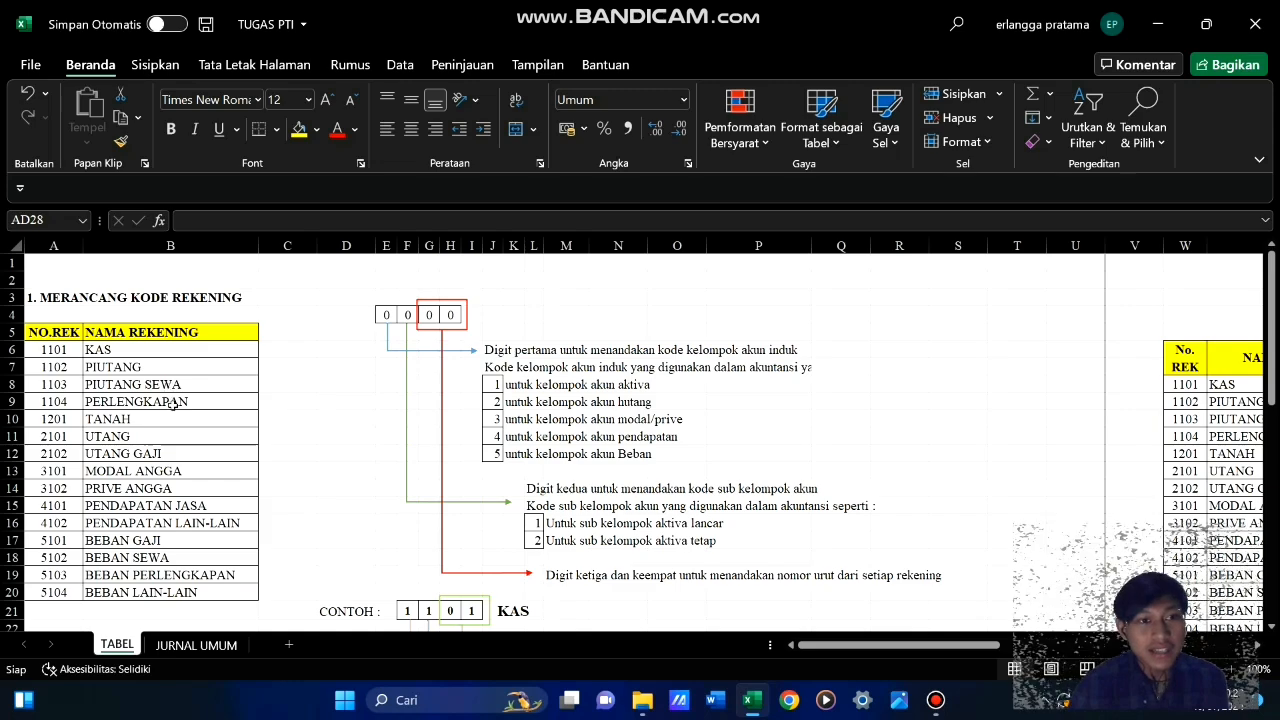
pyautogui.scroll(-2, 172, 403)
pyautogui.scroll(2, 120, 380)
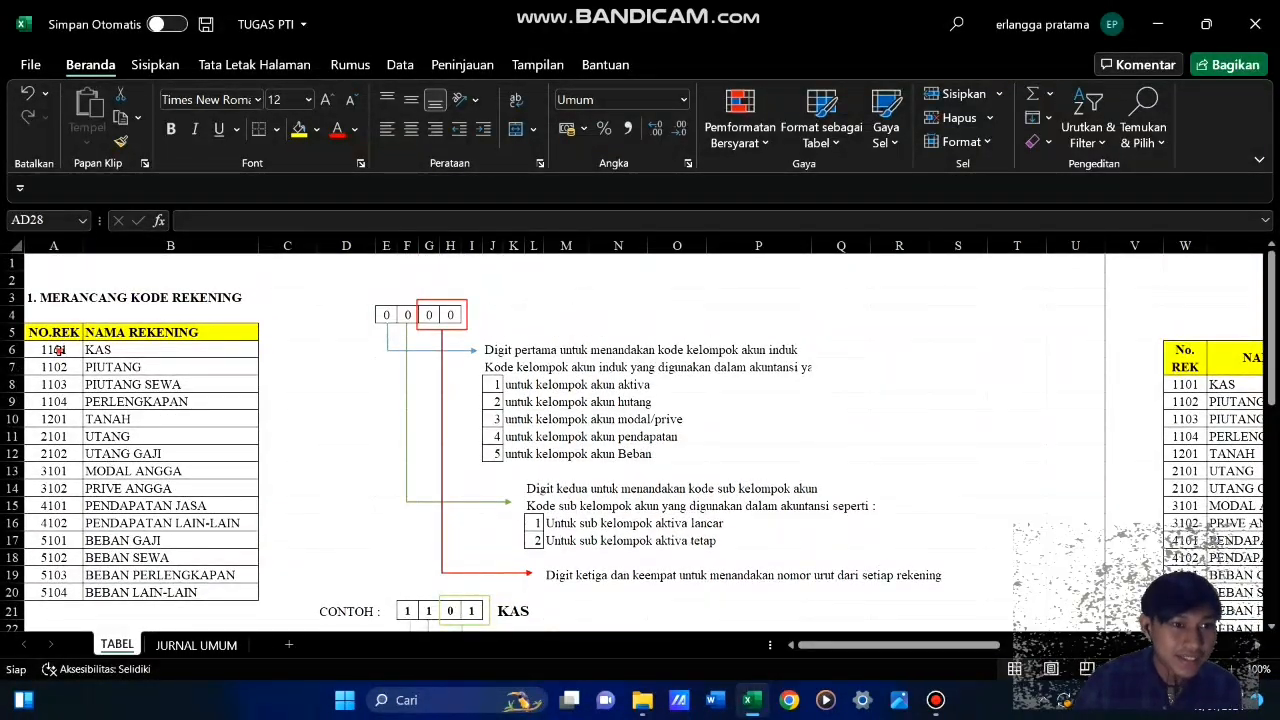
# Highlight the NO.REK and NAMA REKENING table under MERANCANG KODE REKENING to review its account codes and names
pyautogui.click(60, 348)
pyautogui.press('Right')
pyautogui.press('Down')
pyautogui.press('Down')
pyautogui.press('Down')
pyautogui.moveTo(62, 334); pyautogui.dragTo(180, 575)
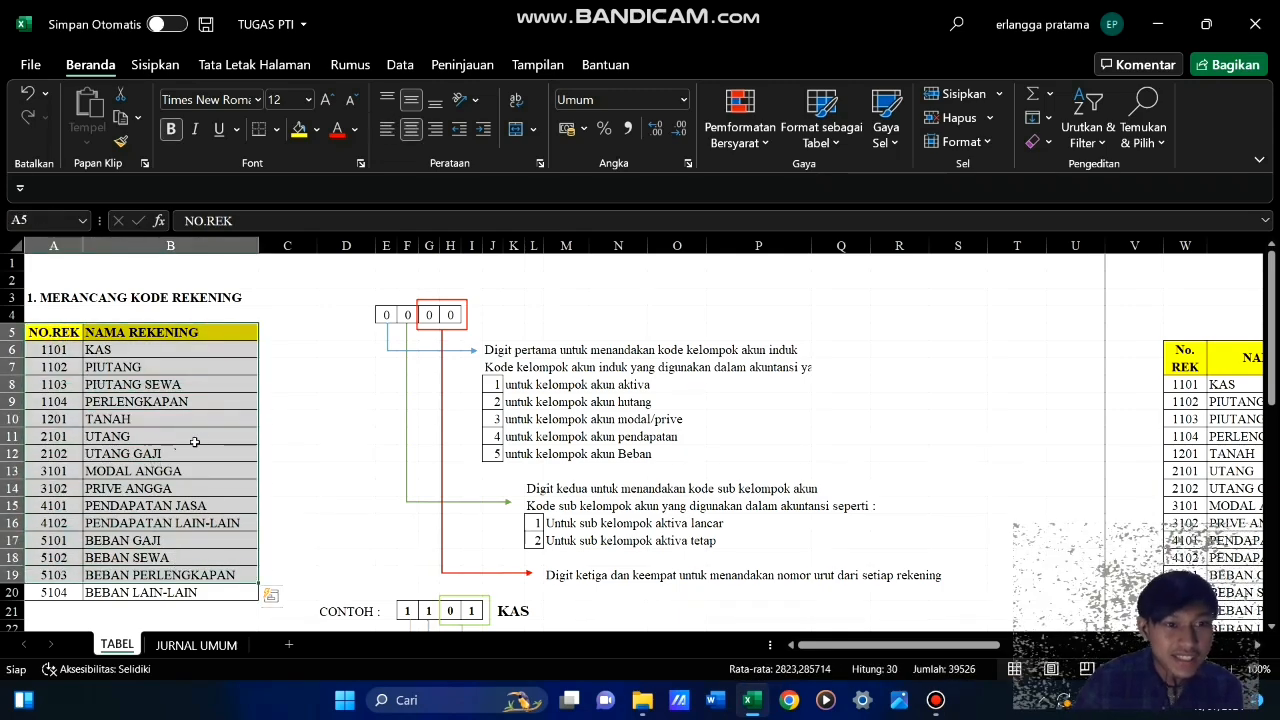
pyautogui.click(294, 436)
pyautogui.moveTo(160, 436); pyautogui.dragTo(182, 492)
pyautogui.click(297, 427)
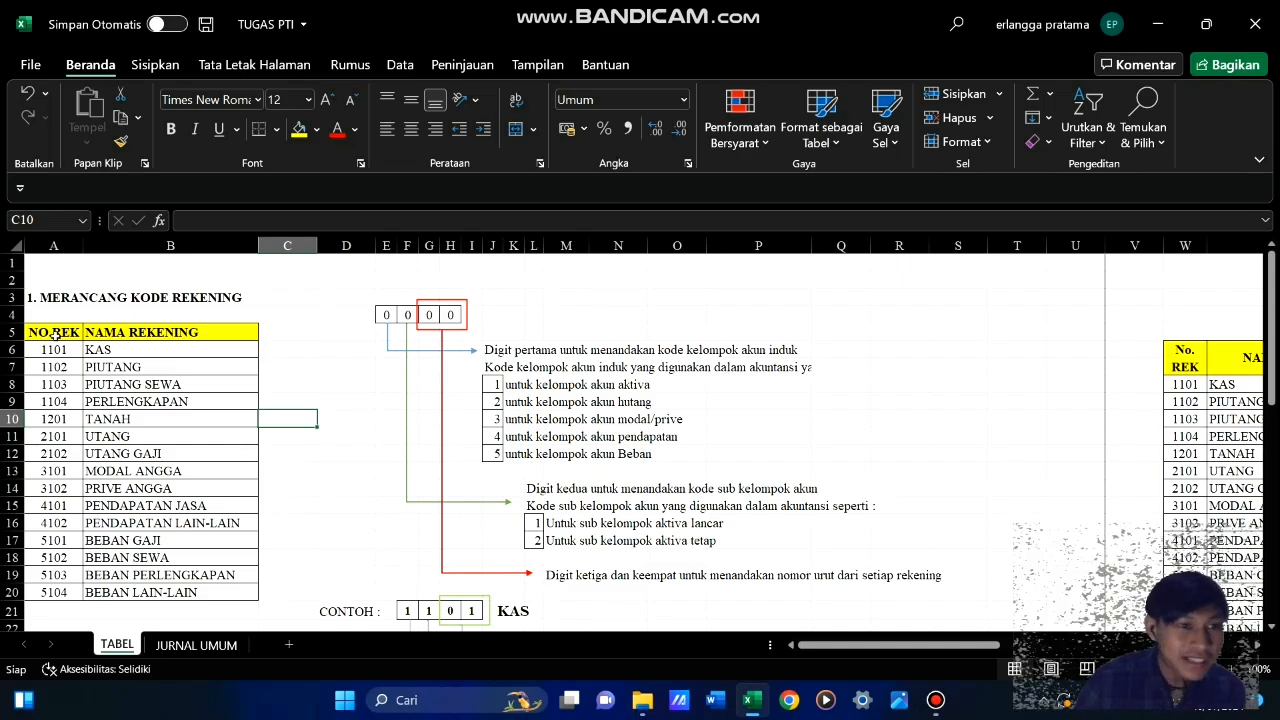
pyautogui.moveTo(55, 333); pyautogui.dragTo(175, 562)
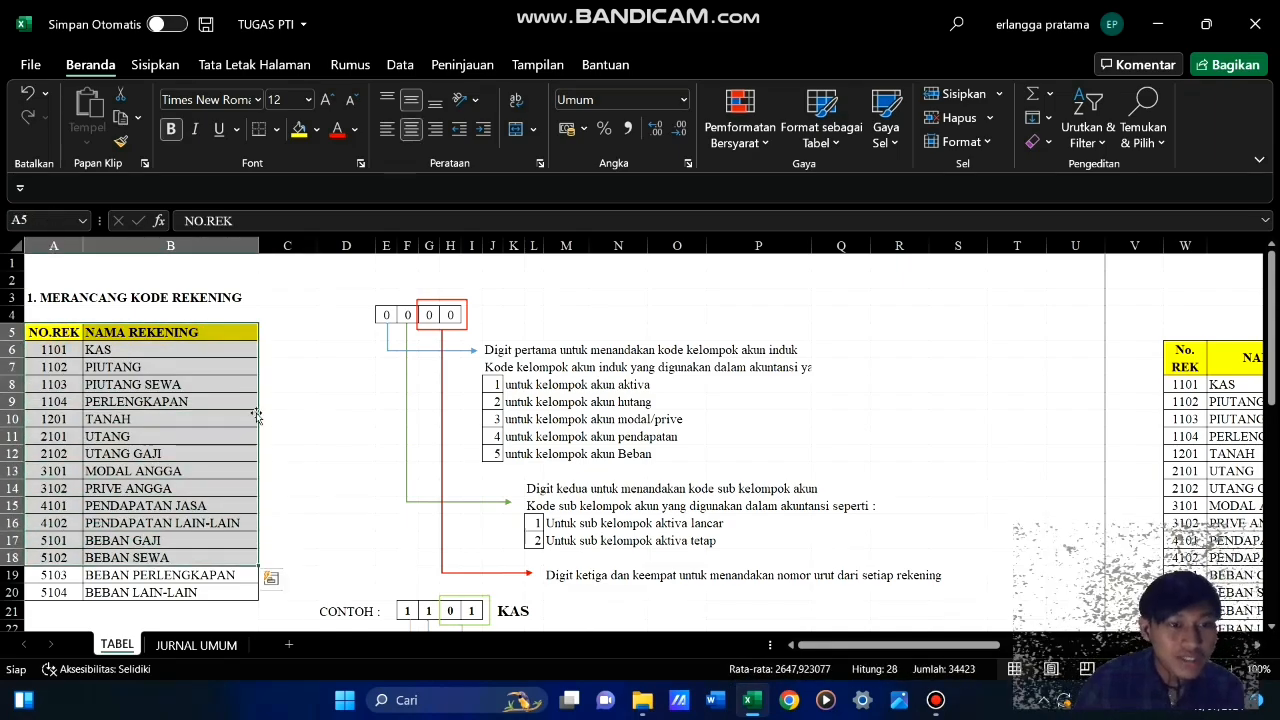
pyautogui.click(334, 410)
# Compare the TABEL REKENING list starting at row 30 with the account code design table above it
pyautogui.scroll(-10, 300, 463)
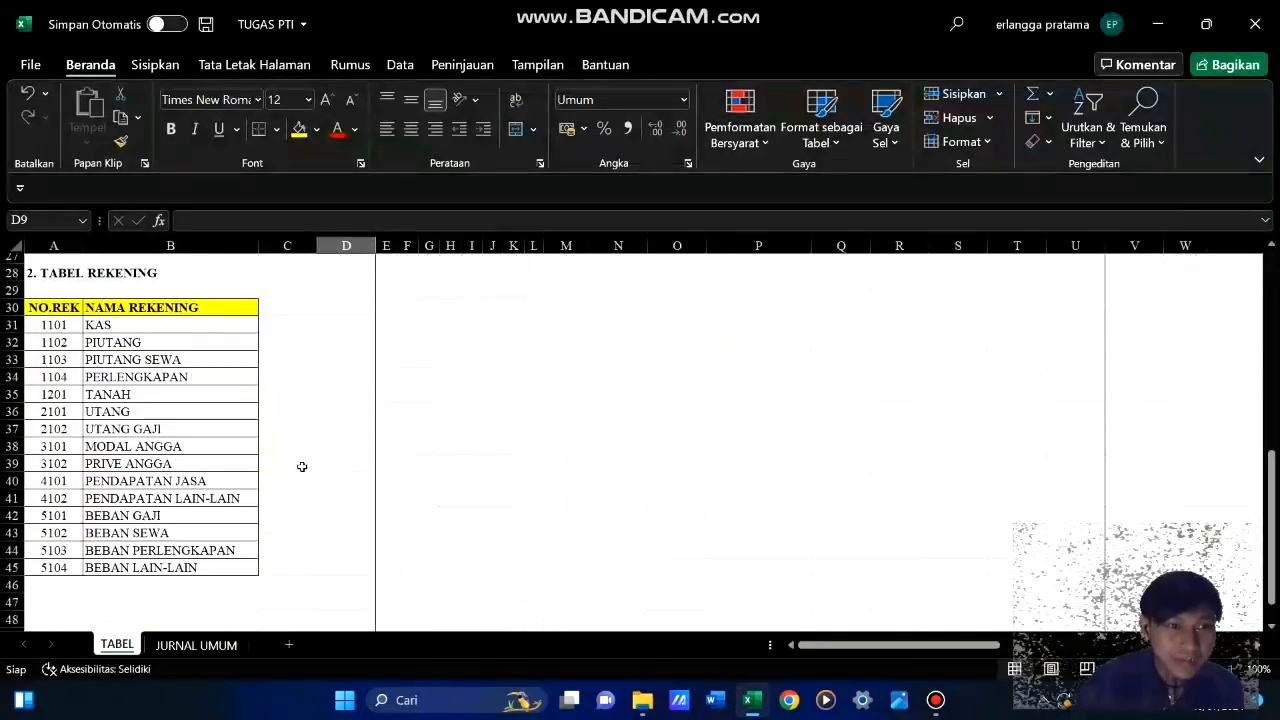
pyautogui.scroll(10, 305, 463)
pyautogui.scroll(-2, 414, 508)
pyautogui.scroll(2, 395, 492)
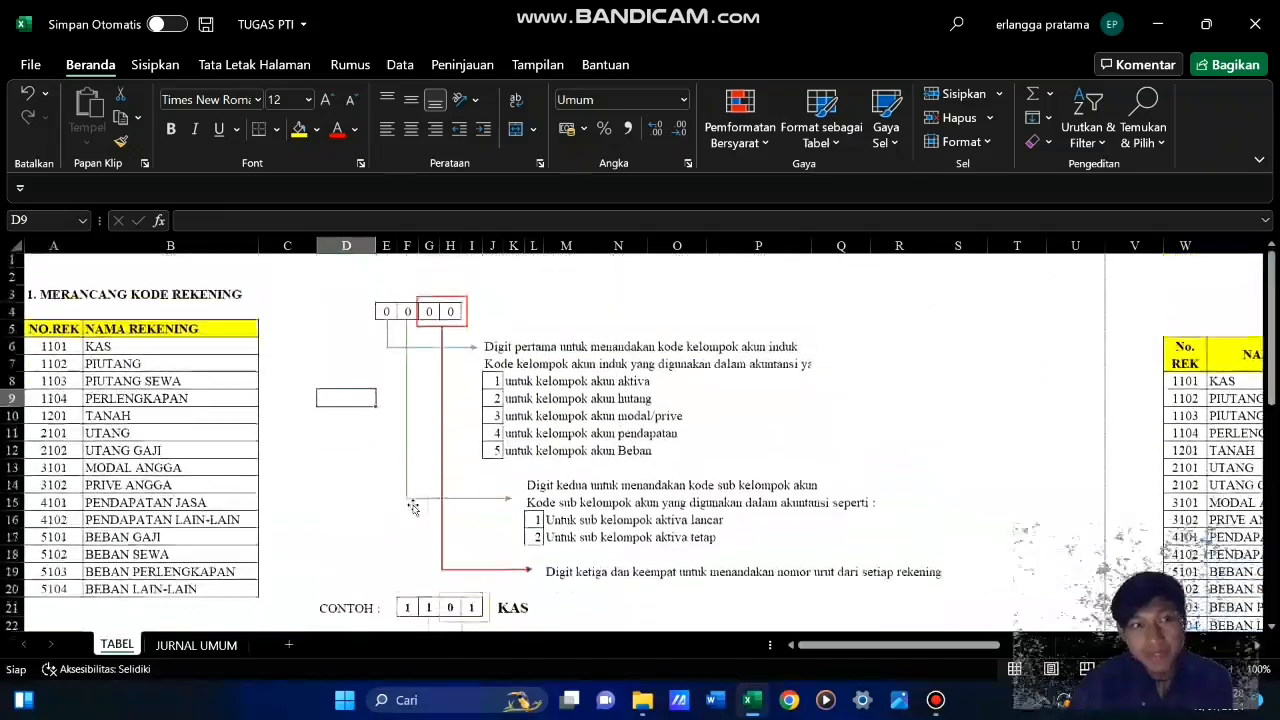
pyautogui.scroll(-8, 430, 488)
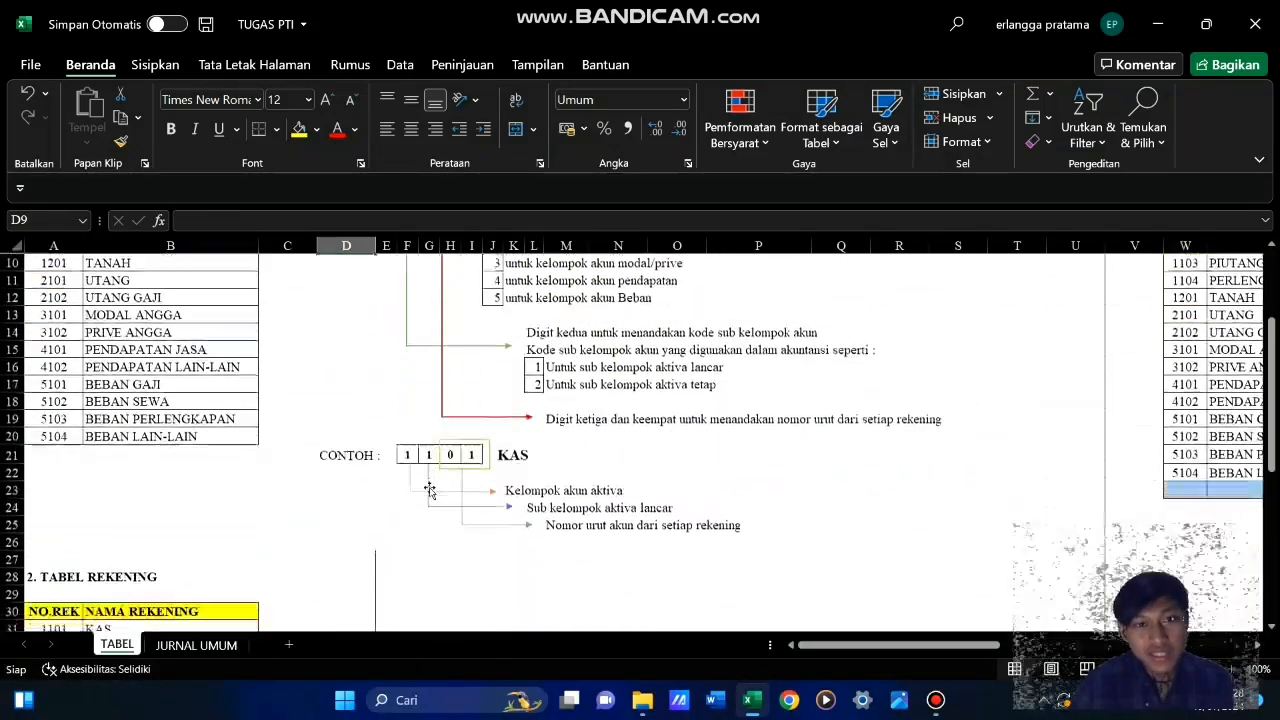
pyautogui.scroll(-1, 430, 490)
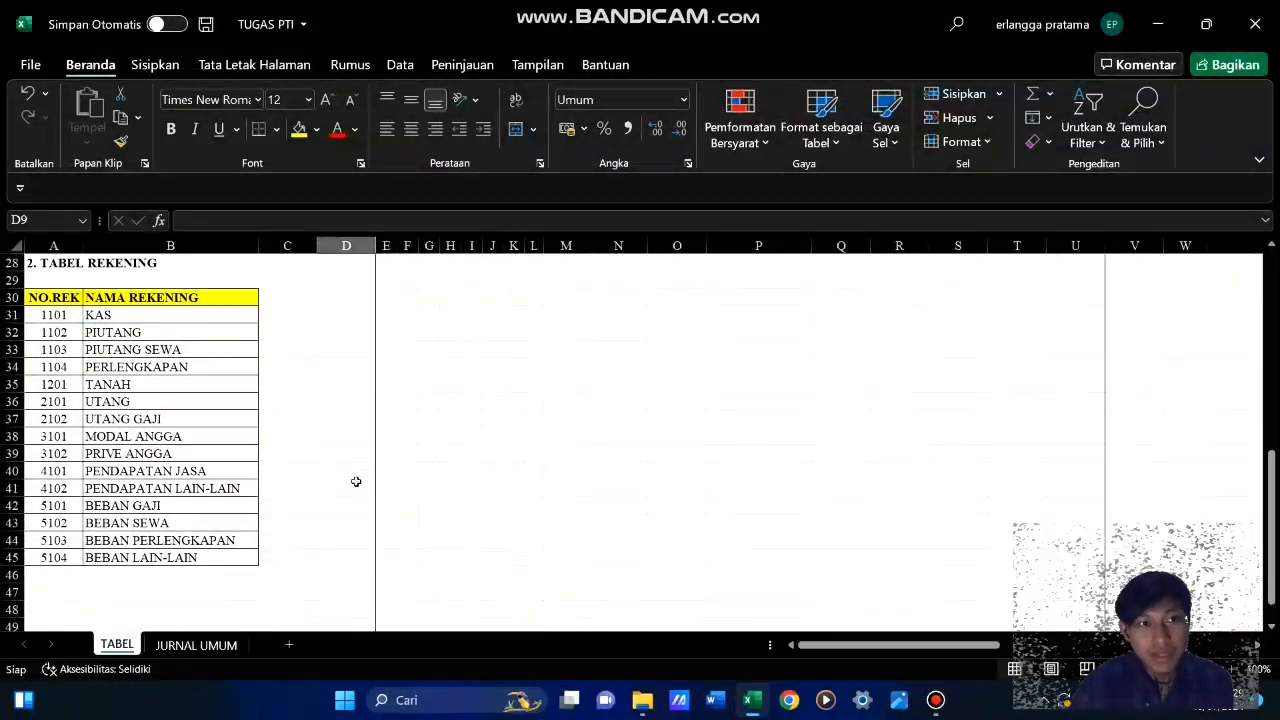
pyautogui.scroll(8, 266, 462)
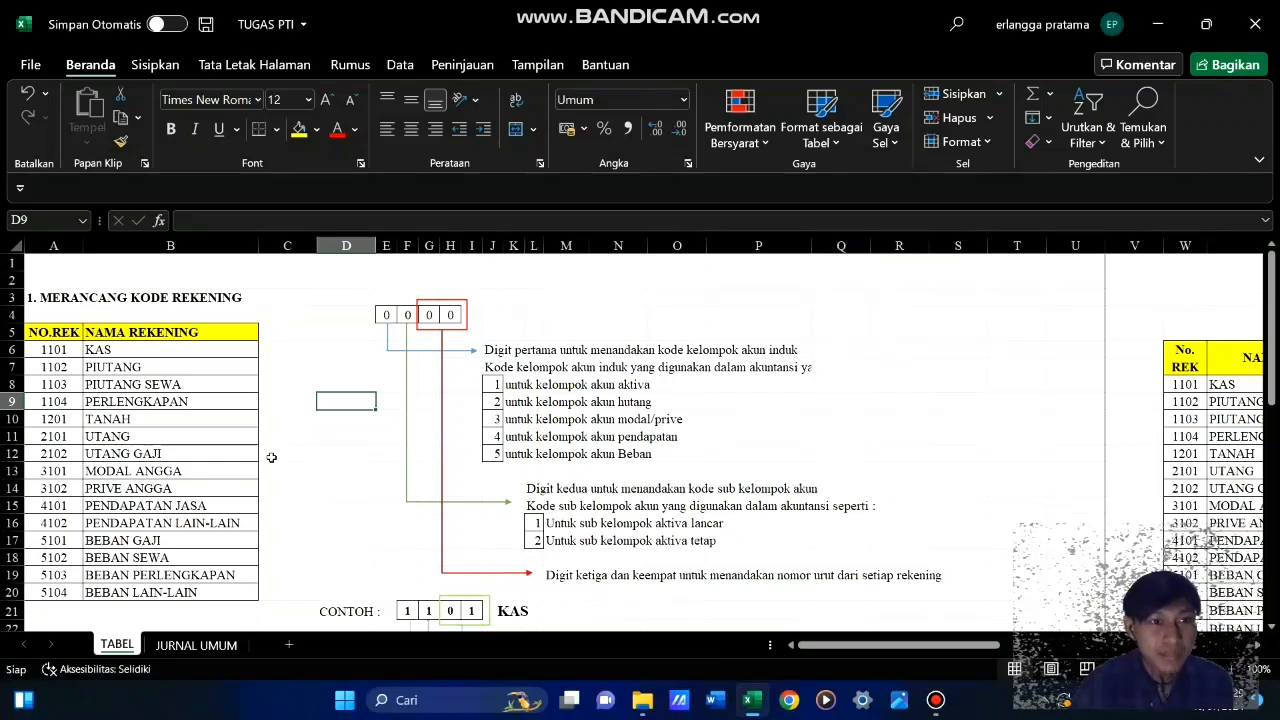
pyautogui.scroll(-4, 271, 457)
pyautogui.scroll(-4, 271, 457)
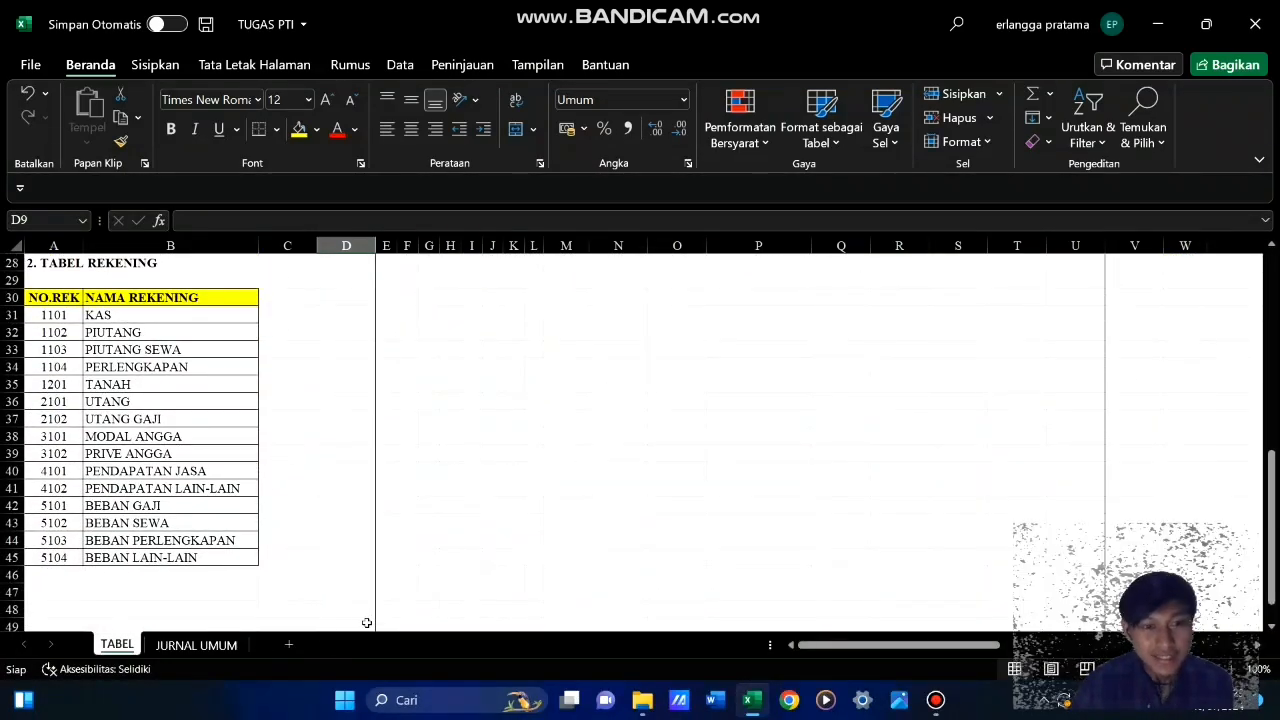
pyautogui.scroll(7, 454, 475)
pyautogui.scroll(-5, 452, 478)
pyautogui.scroll(5, 452, 478)
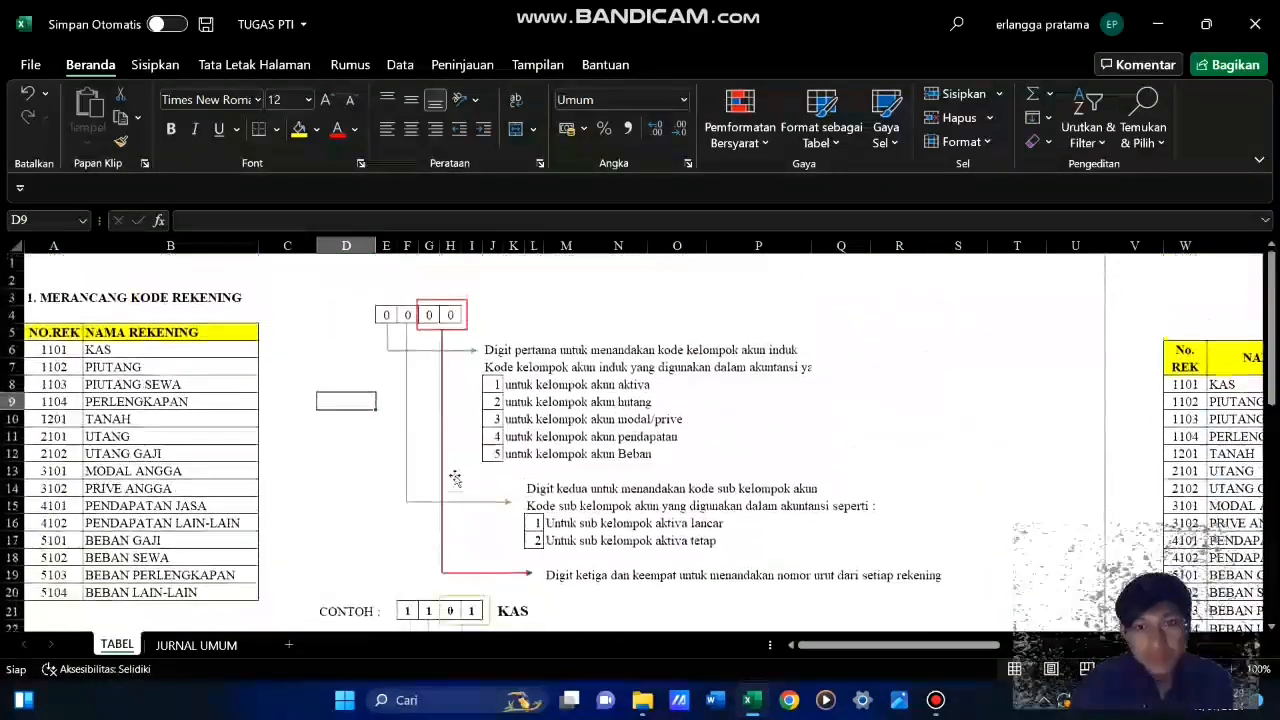
pyautogui.scroll(-2, 454, 480)
pyautogui.scroll(3, 454, 480)
# On the JURNAL UMUM sheet, begin a VLOOKUP formula in NAMA REKENING cell C7 with KODE cell B7 as the lookup value
pyautogui.click(196, 645)
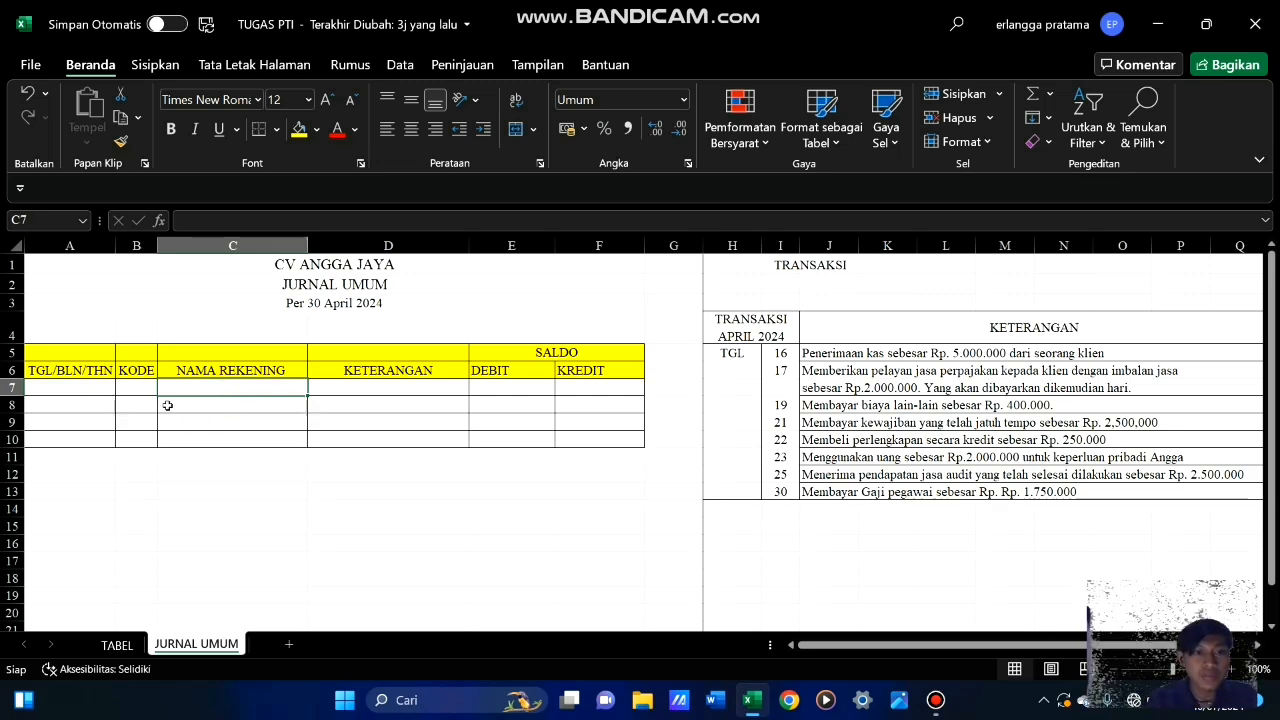
pyautogui.click(140, 390)
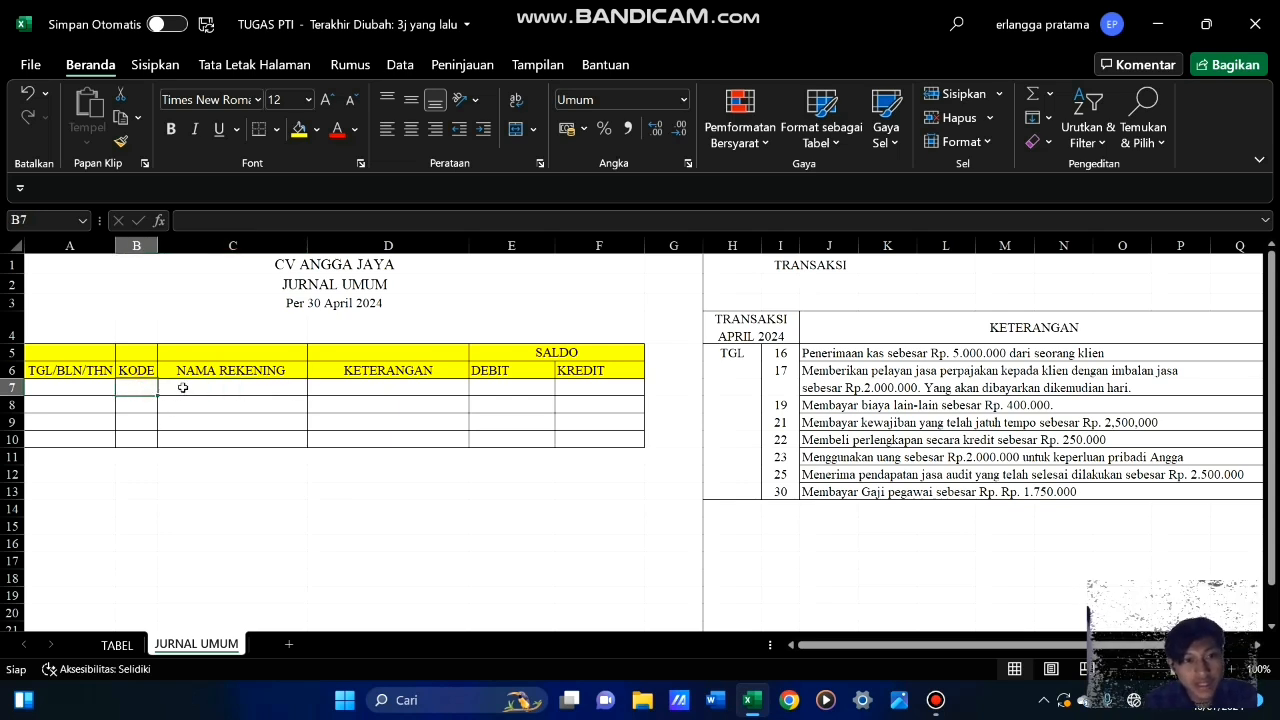
pyautogui.click(183, 387)
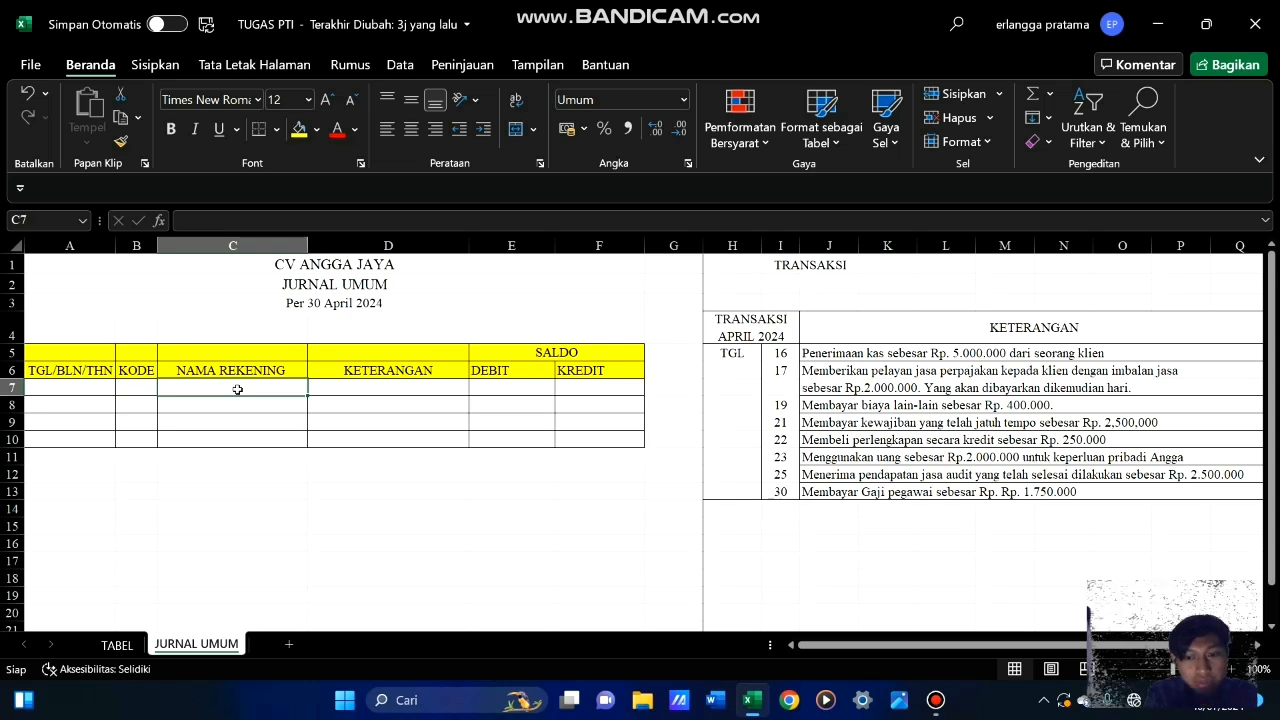
pyautogui.write('=')
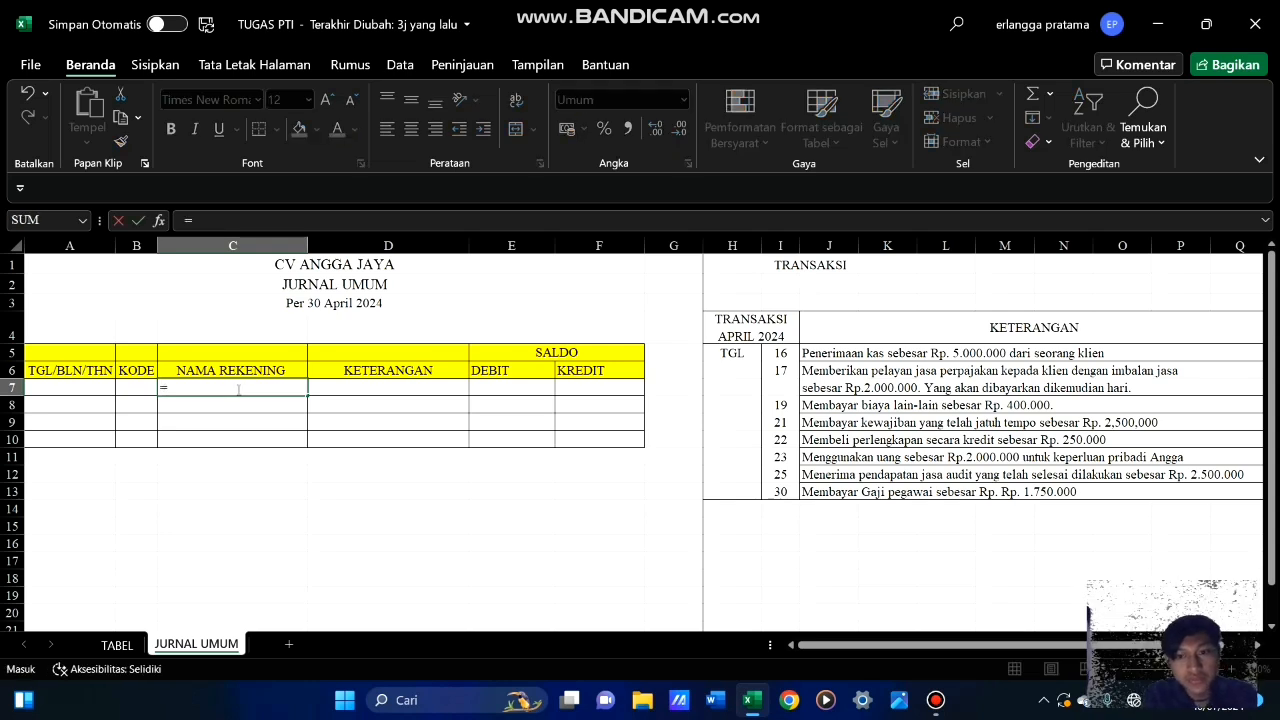
pyautogui.write('vlo')
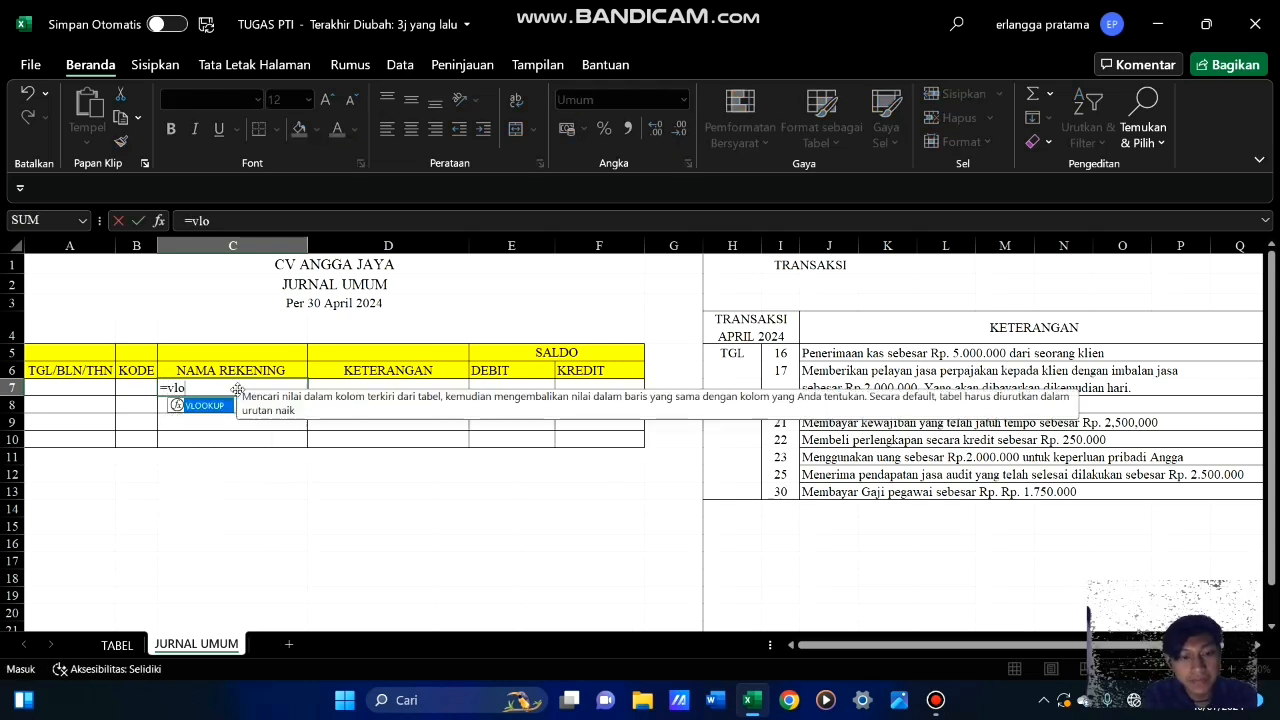
pyautogui.press('Tab')
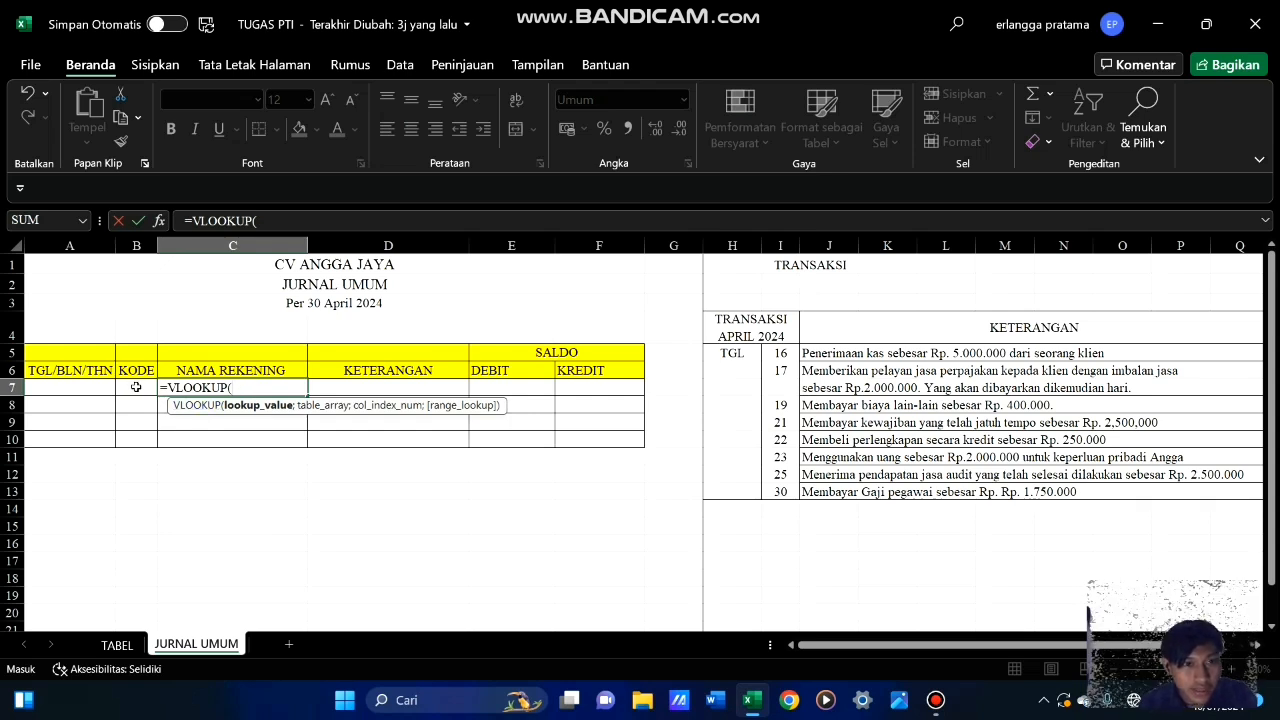
pyautogui.click(134, 387)
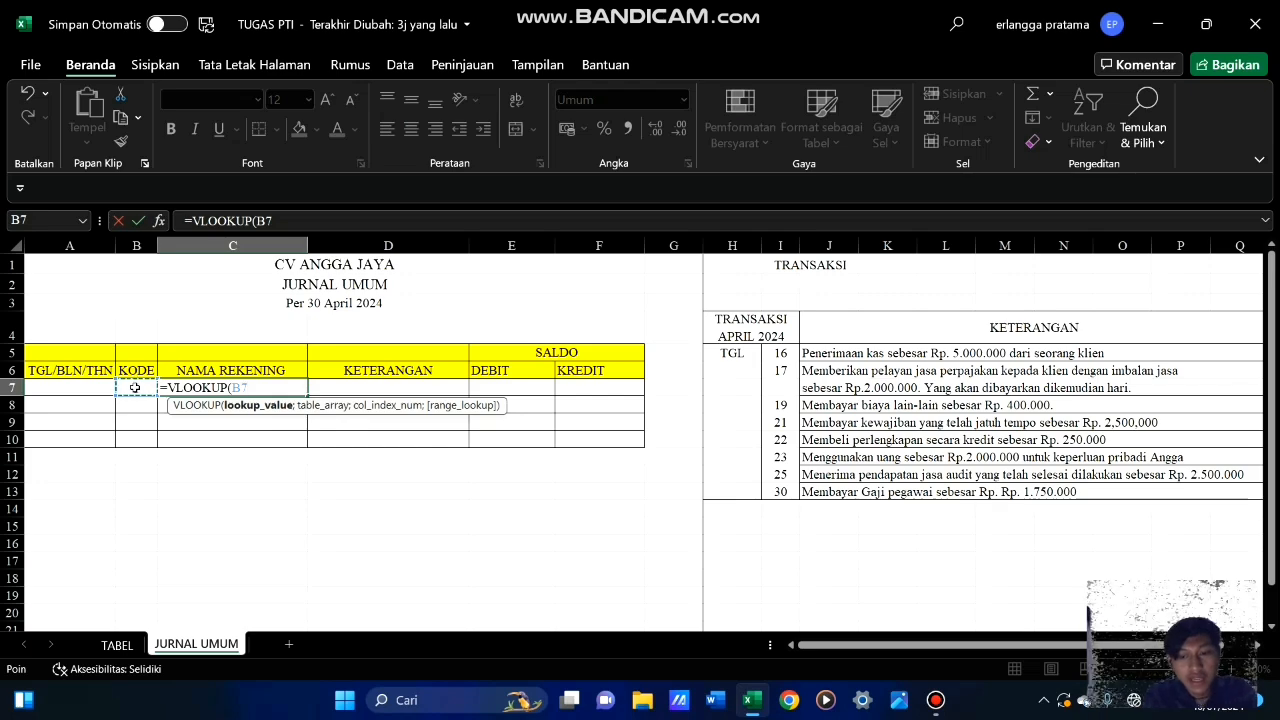
pyautogui.write(';')
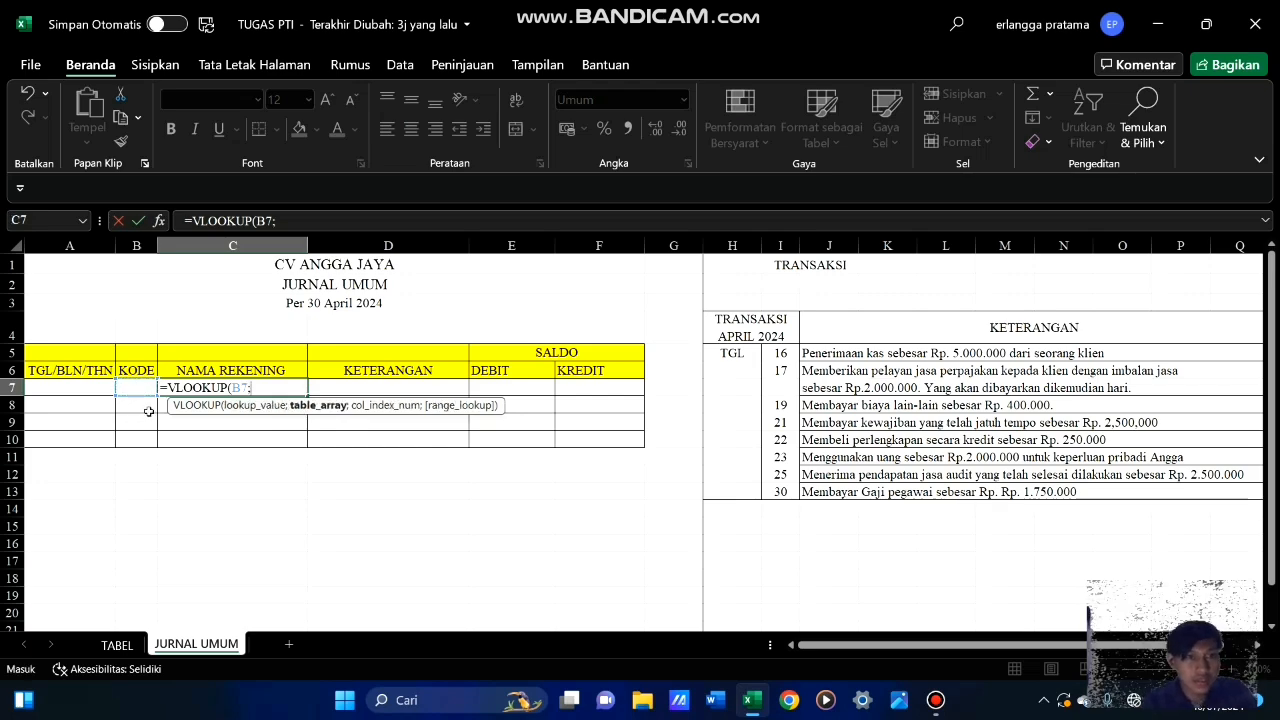
# Complete the VLOOKUP with the absolute range TABEL!$A$31:$B$45 as table array and column index 2
pyautogui.click(120, 646)
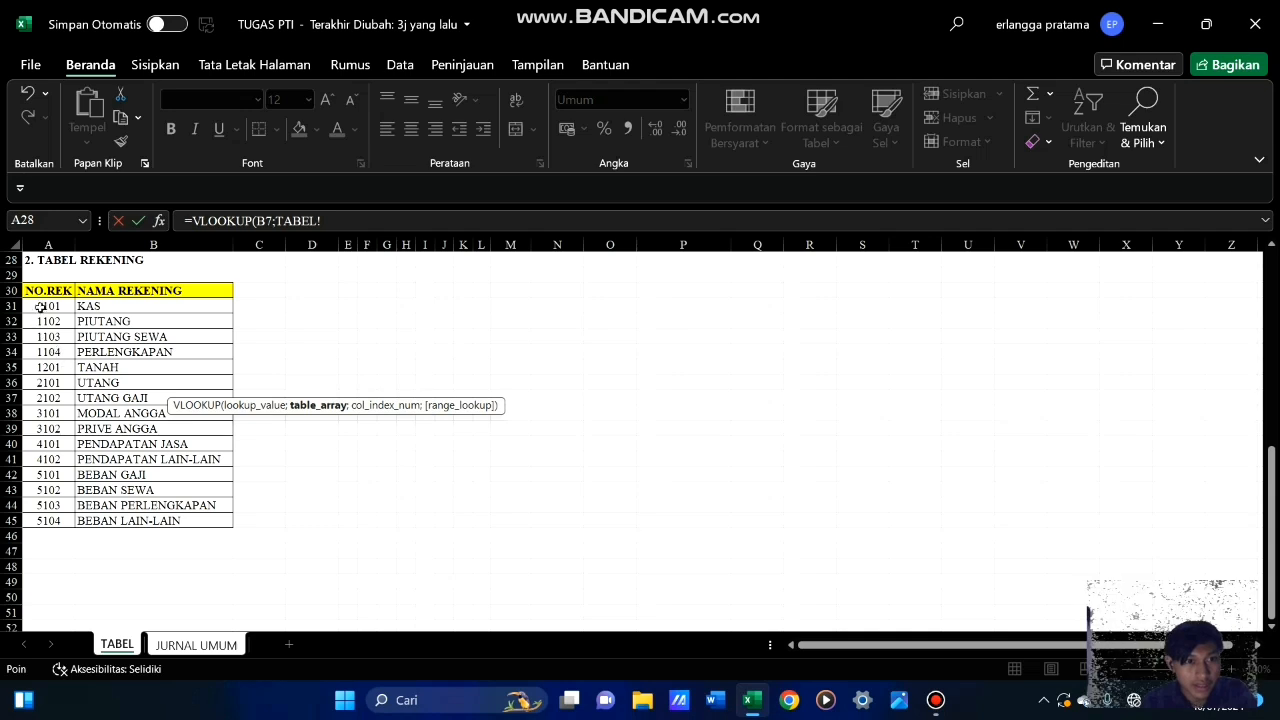
pyautogui.moveTo(43, 306); pyautogui.dragTo(175, 521)
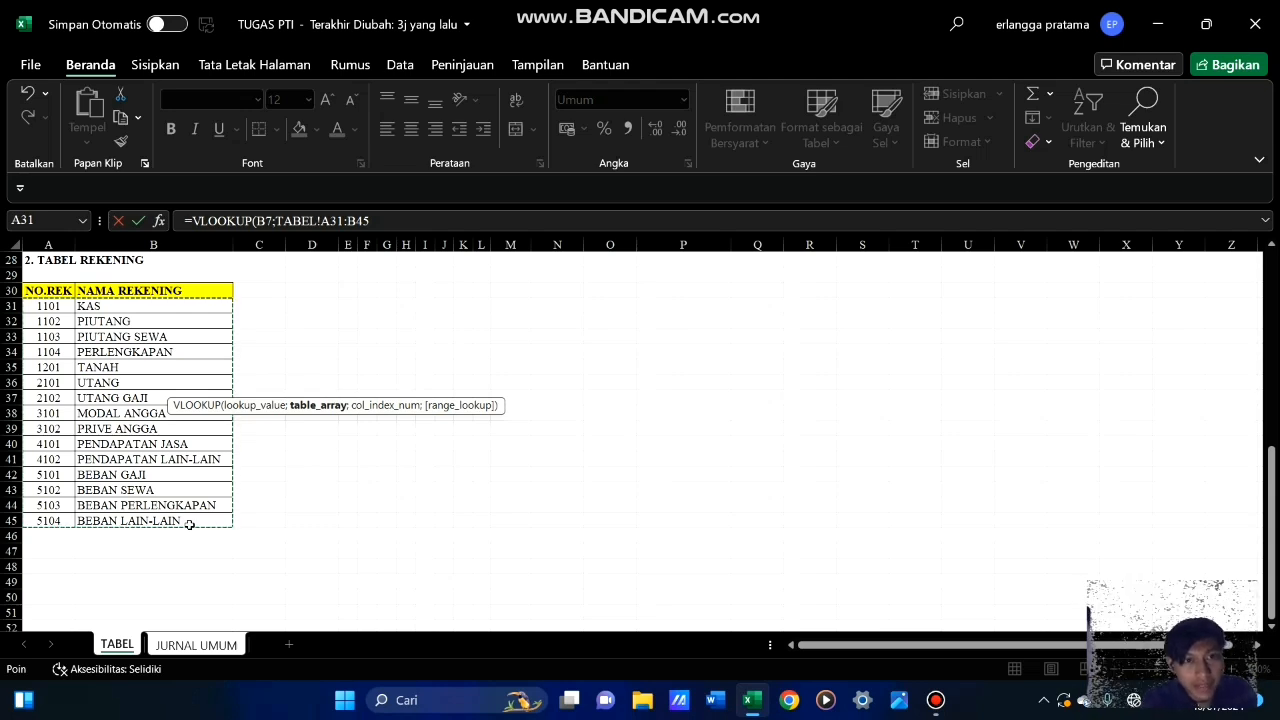
pyautogui.press('F4')
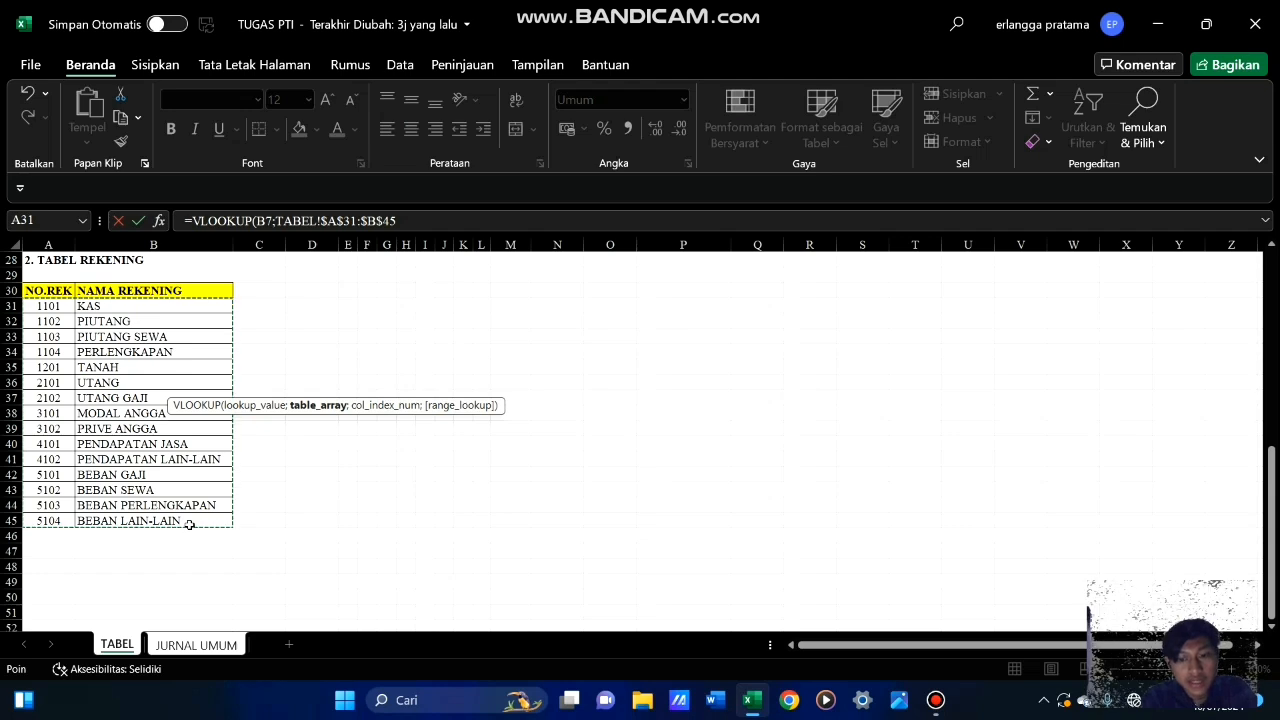
pyautogui.write(';2')
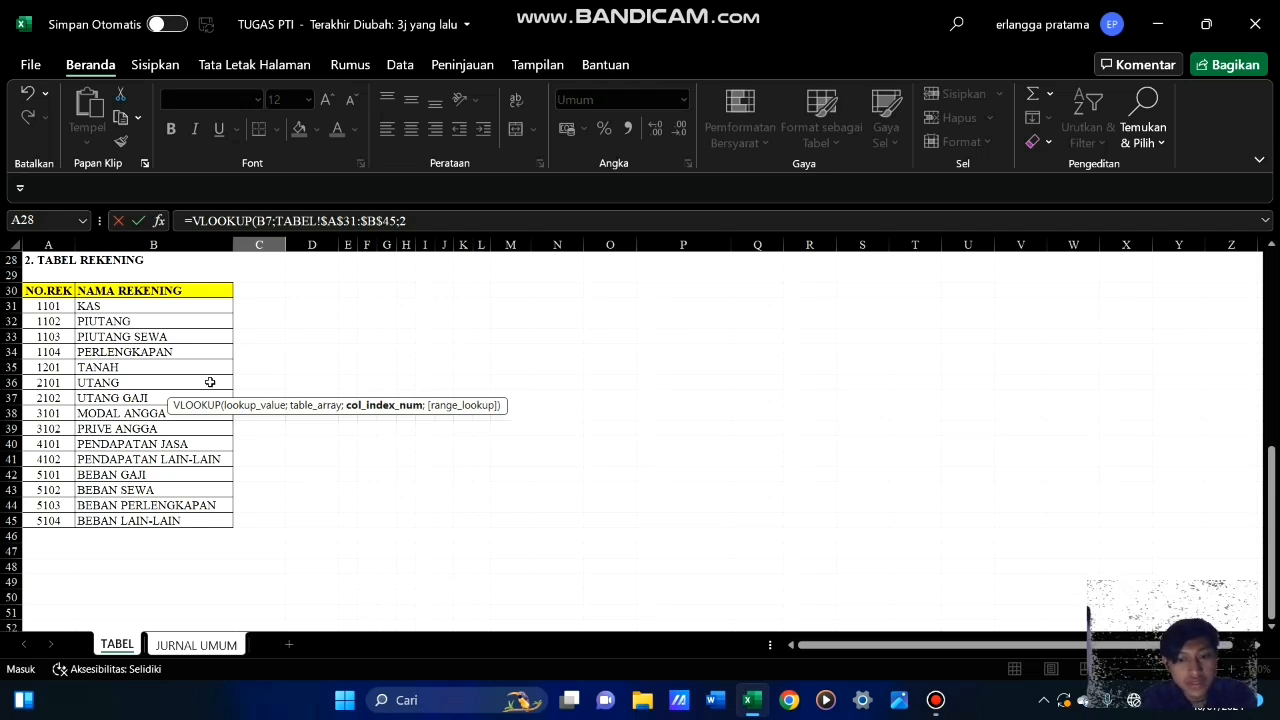
pyautogui.write(')')
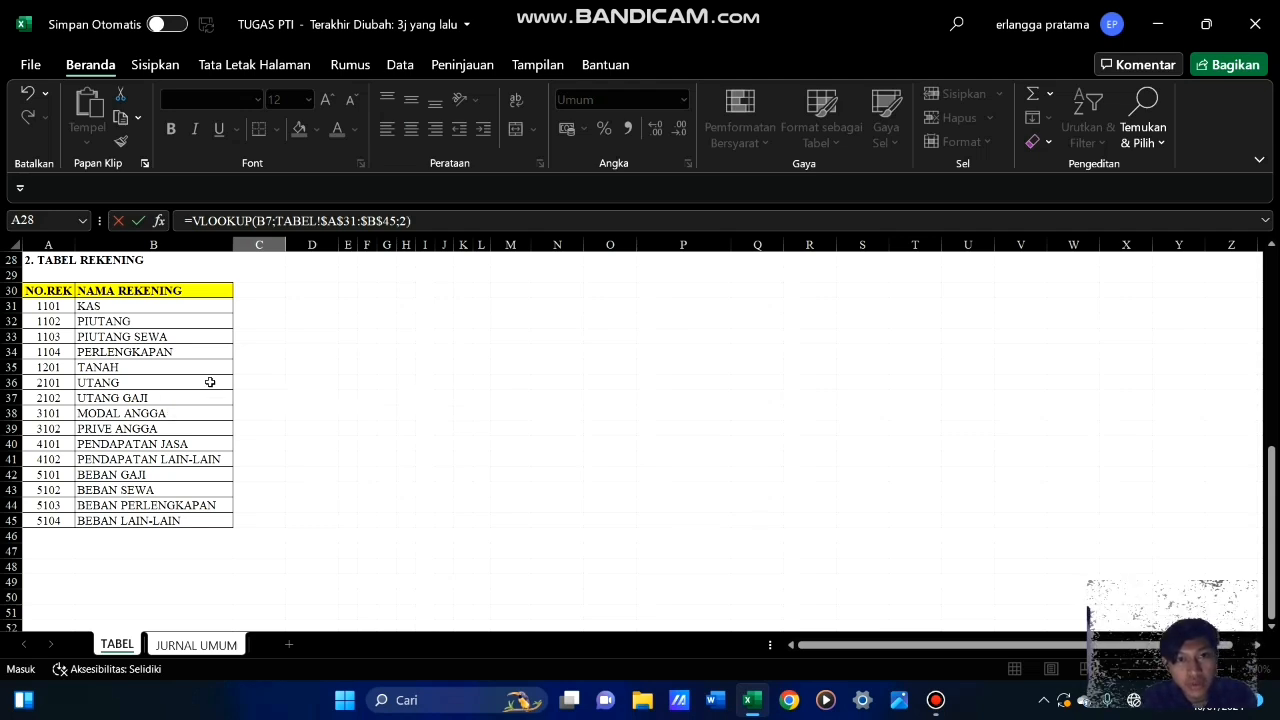
pyautogui.press('Return')
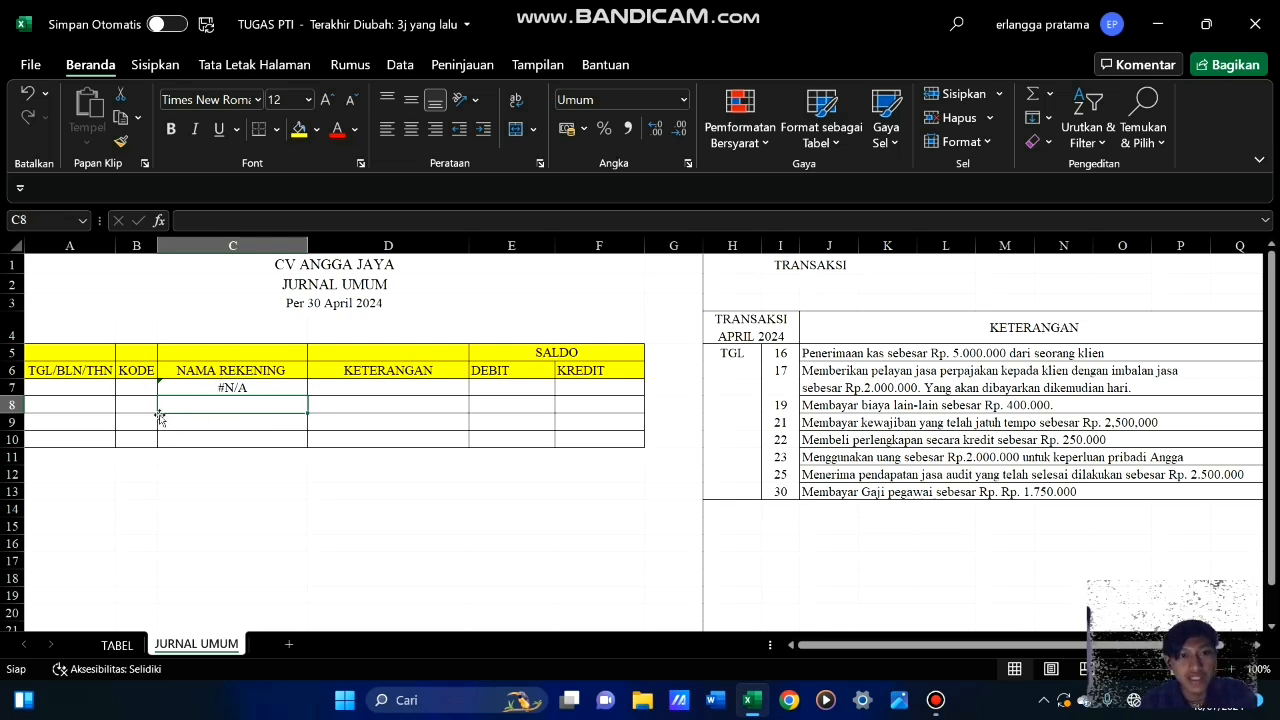
# Test the lookup with code 1101 in B7 and compare the returned name with the 1101 row of TABEL REKENING
pyautogui.click(137, 386)
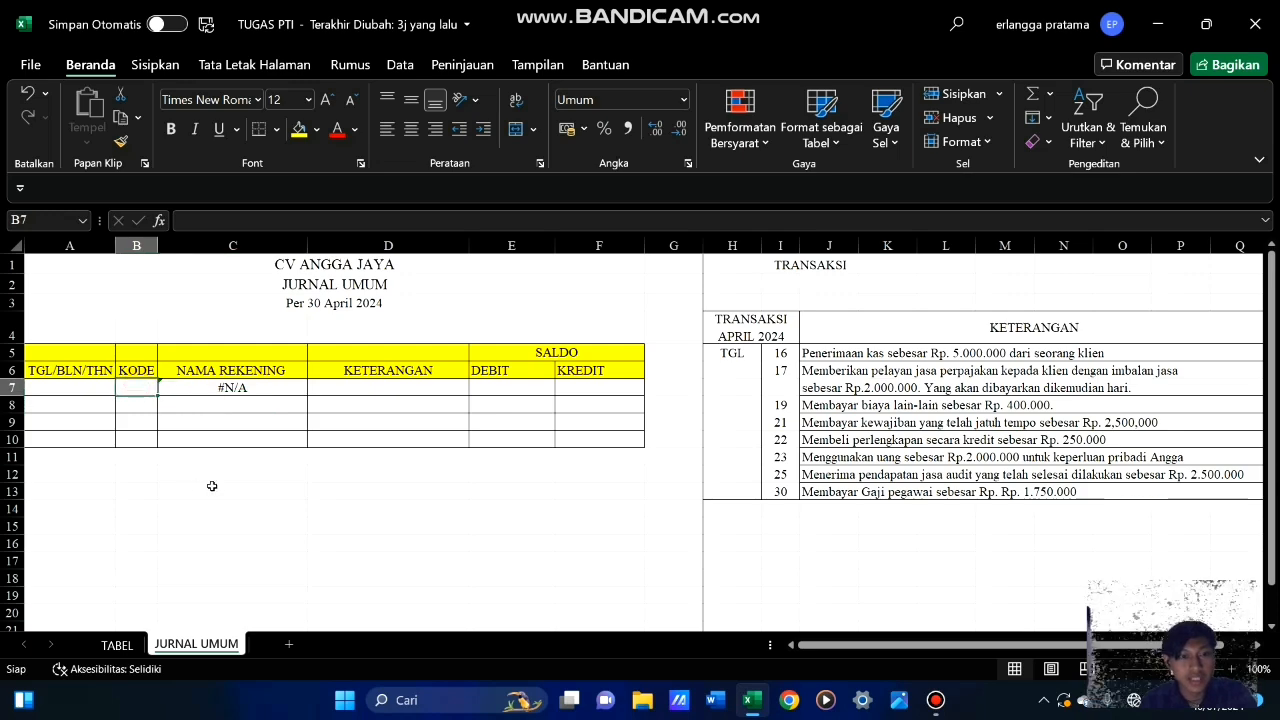
pyautogui.write('1101')
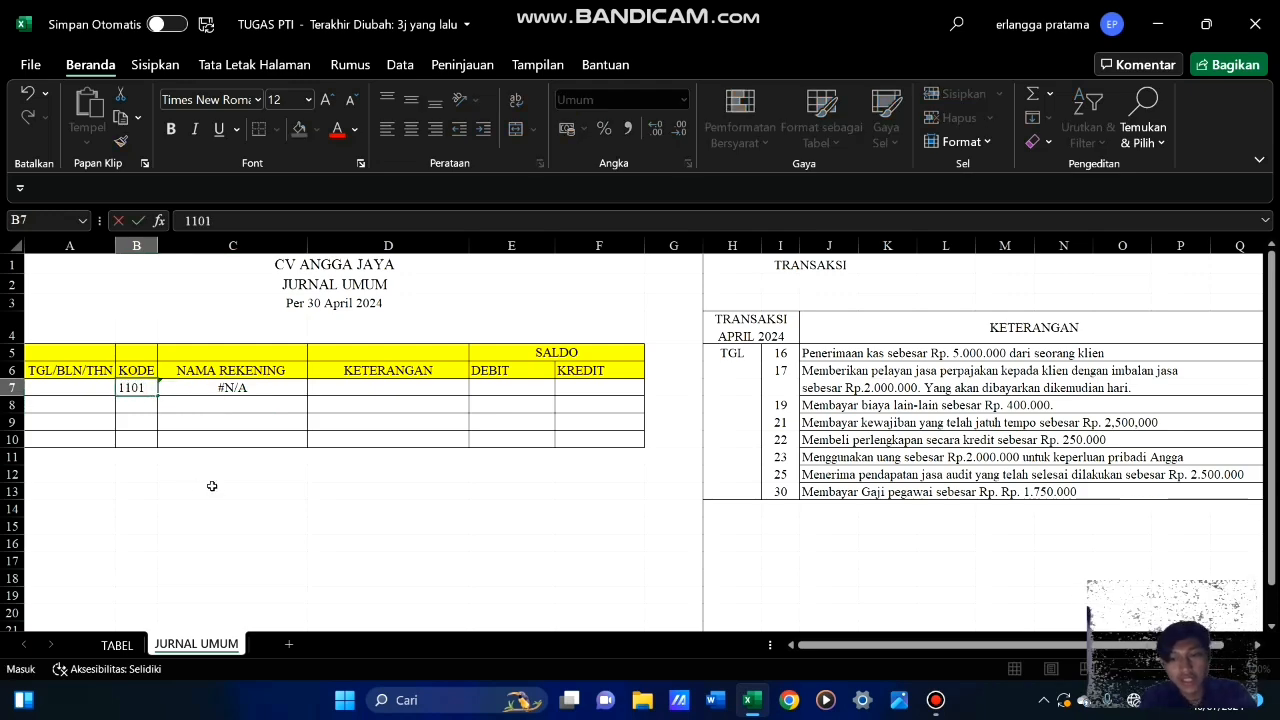
pyautogui.press('Return')
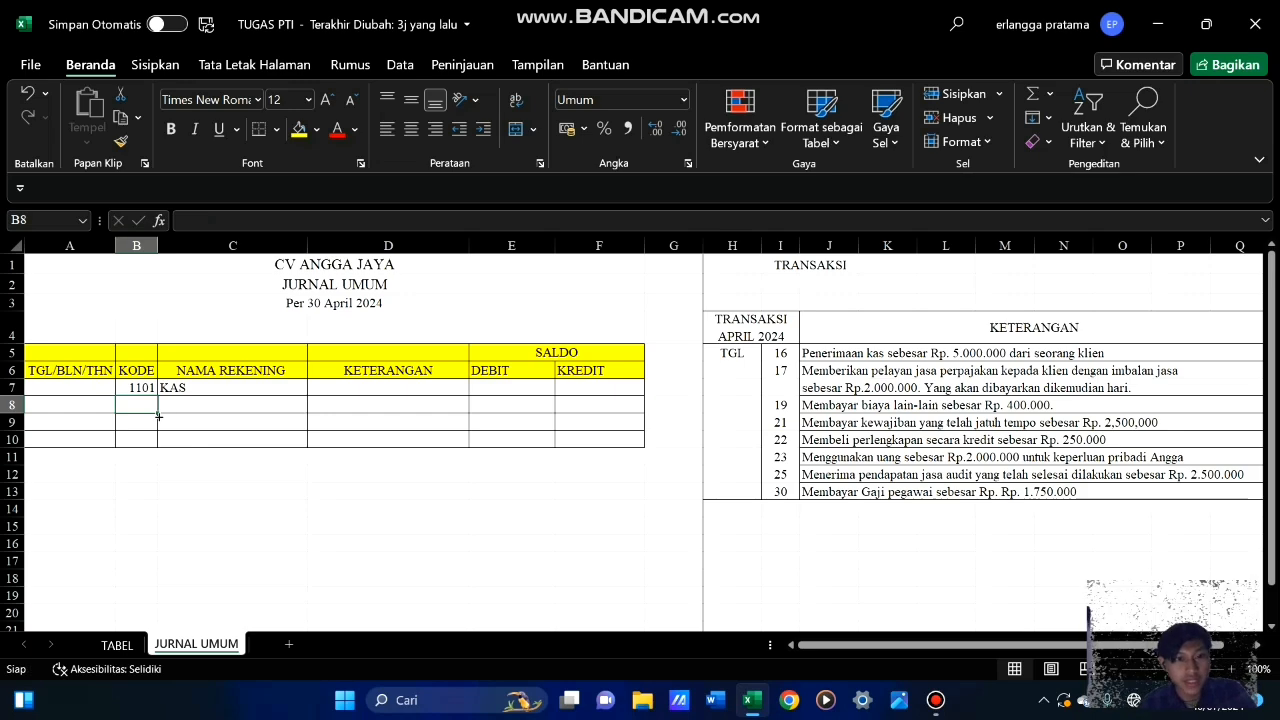
pyautogui.click(127, 652)
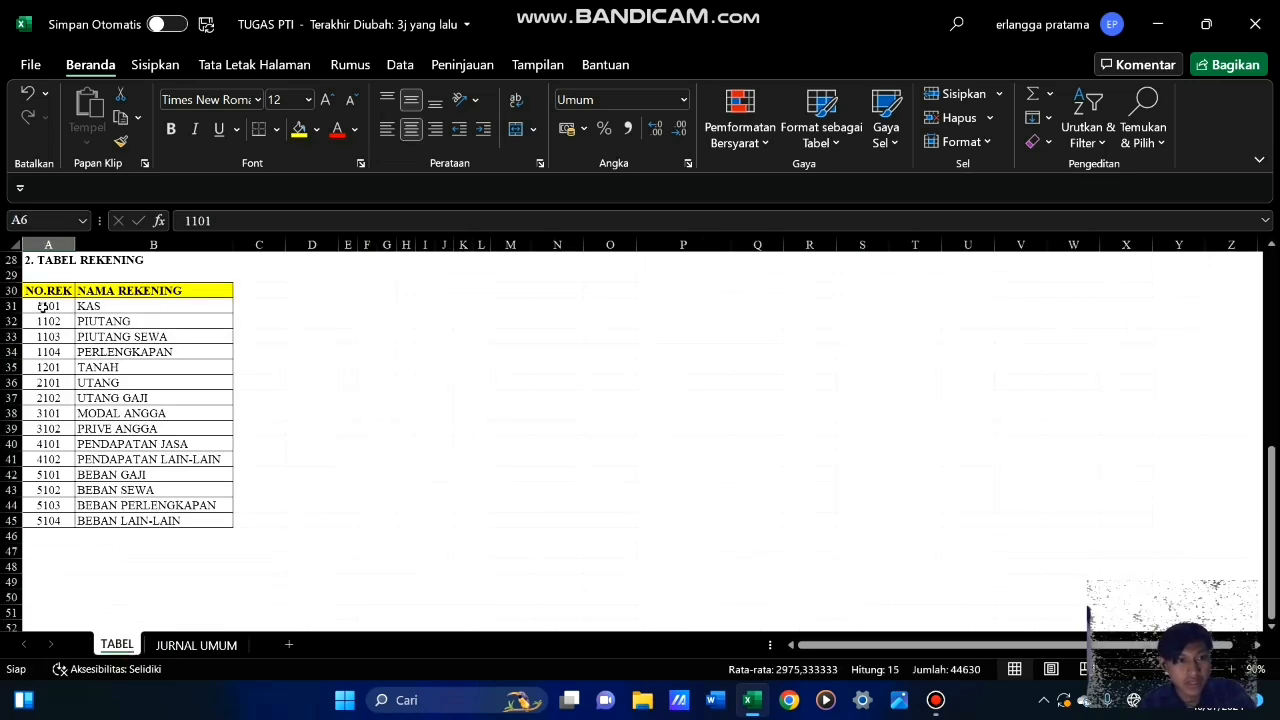
pyautogui.moveTo(40, 306); pyautogui.dragTo(120, 305)
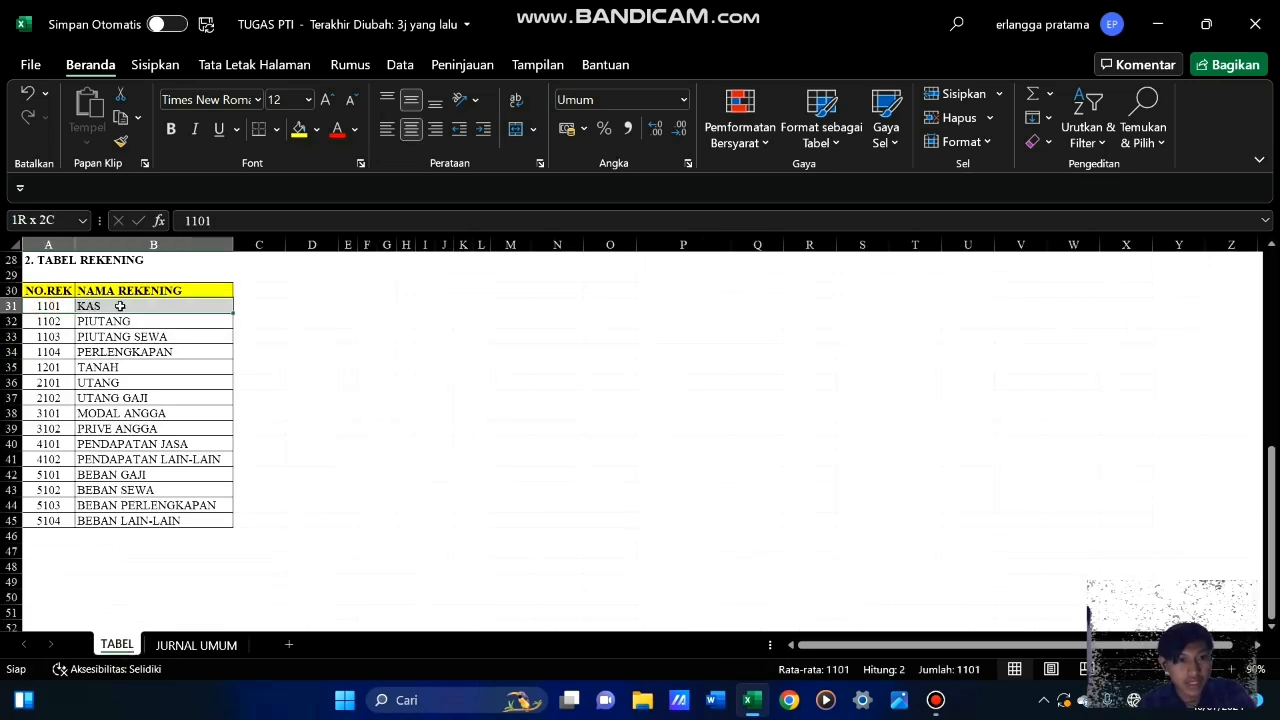
pyautogui.click(186, 648)
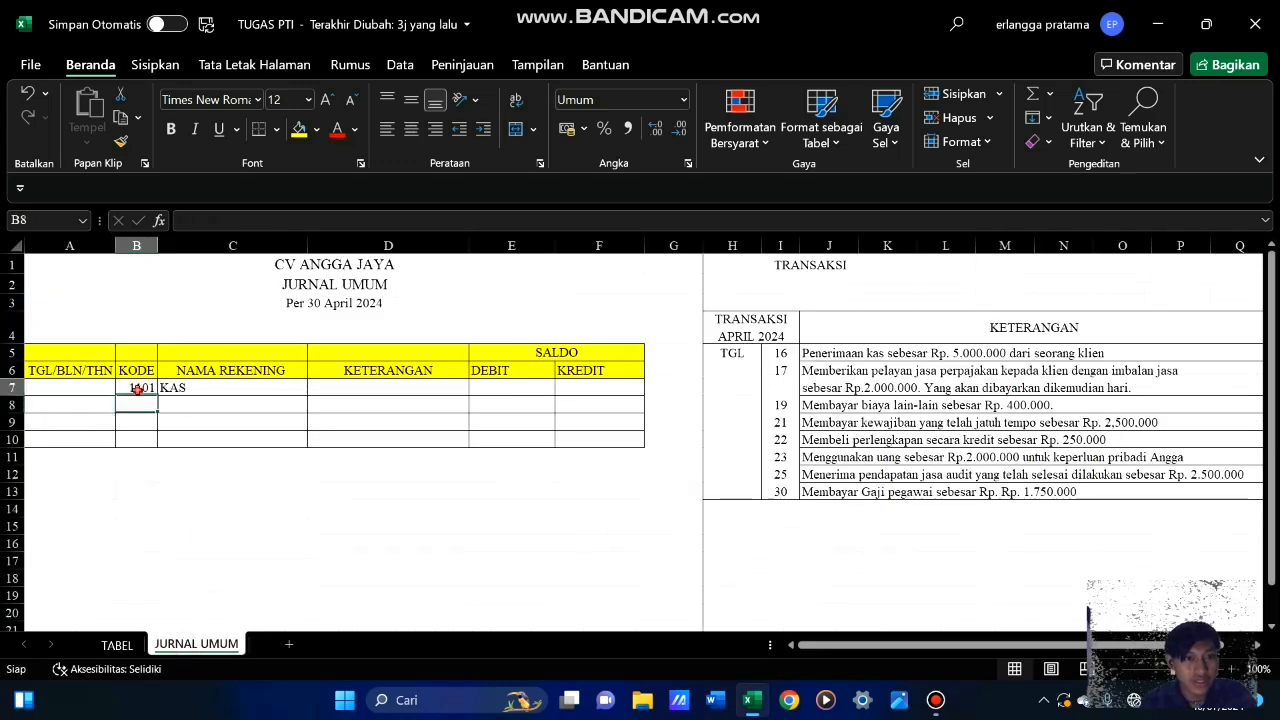
# Clear the test code from KODE cell B7 in the journal
pyautogui.click(137, 390)
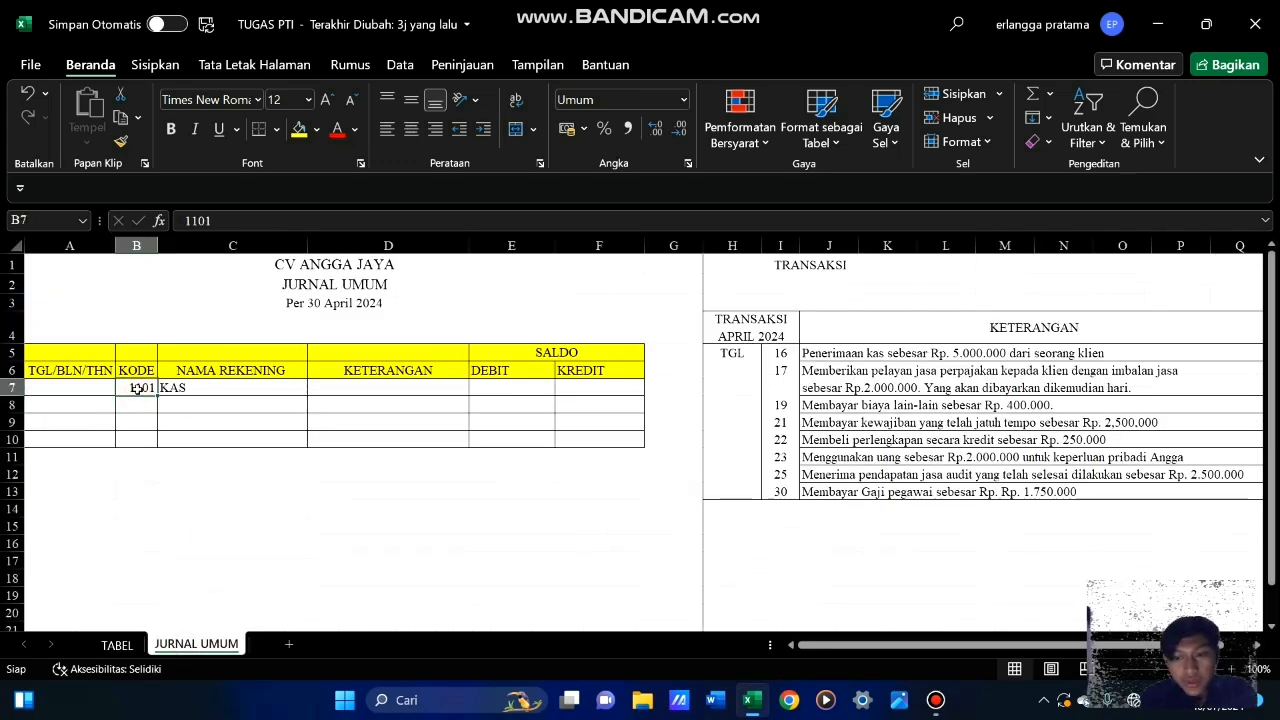
pyautogui.press('BackSpace')
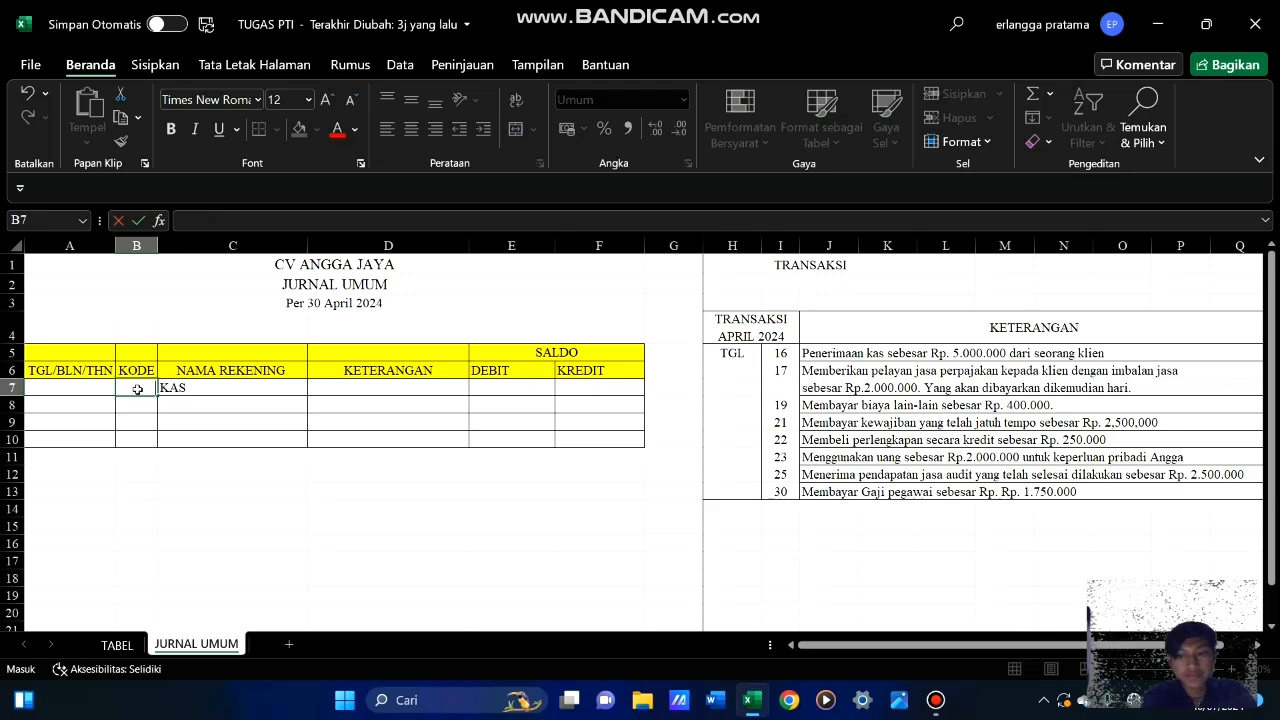
pyautogui.press('Return')
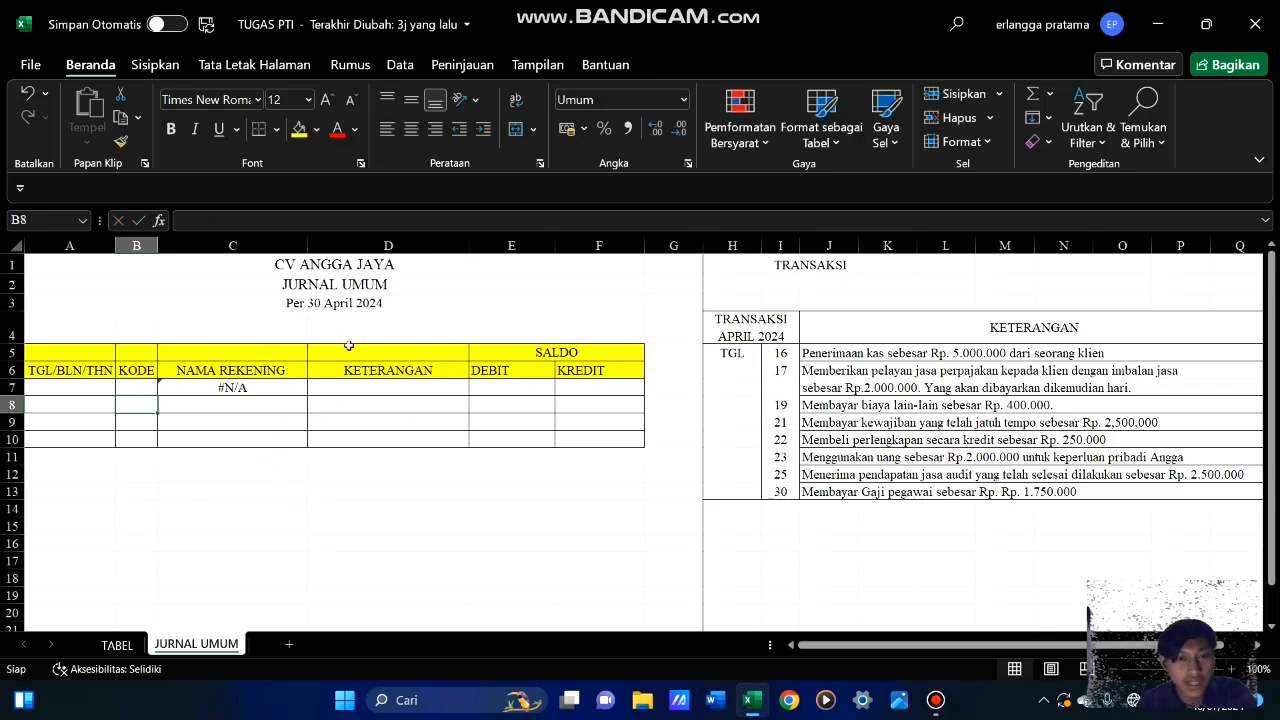
pyautogui.click(207, 430)
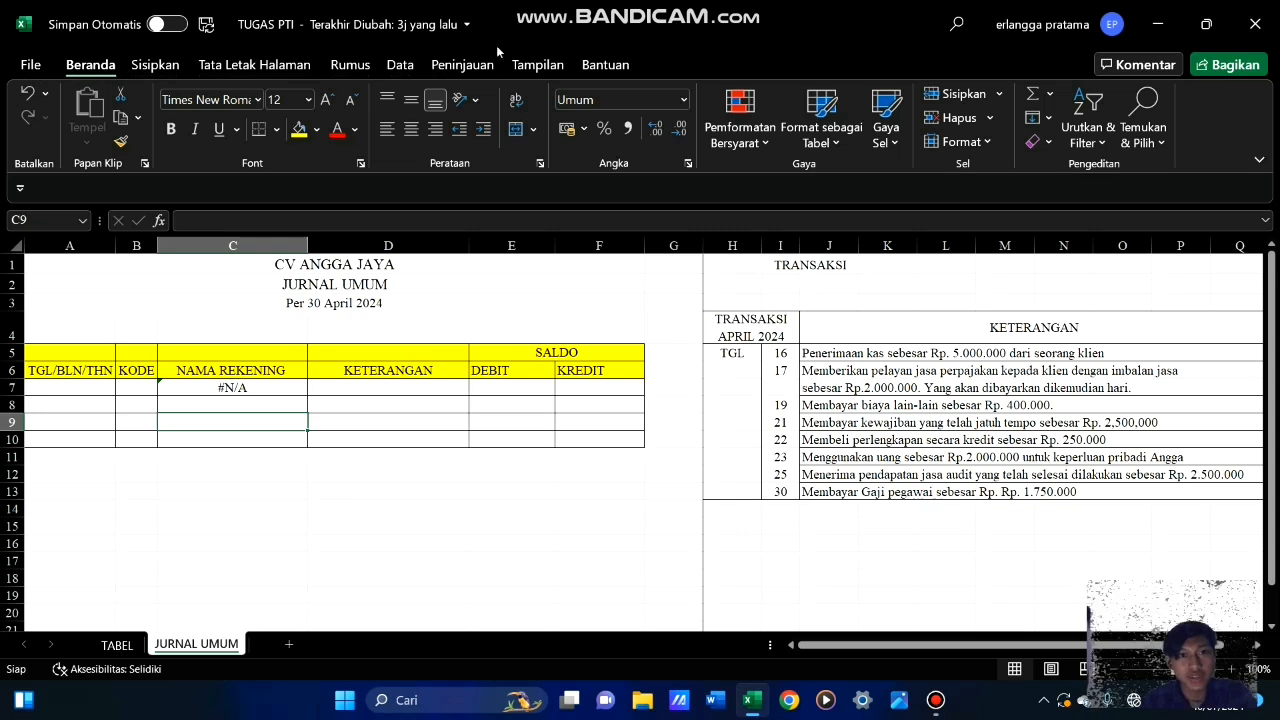
# Open the ribbon customization options and set them to show Semua Perintah as the command source and Semua Tab as the tabs
pyautogui.rightClick(30, 66)
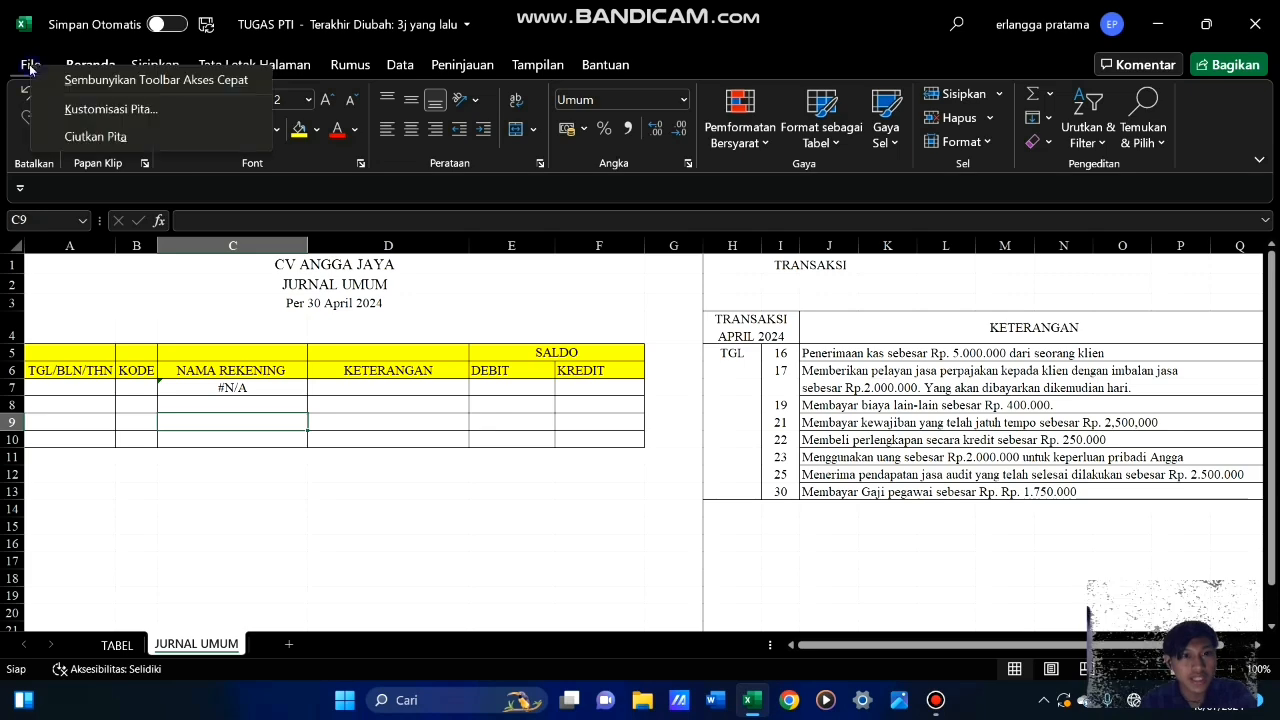
pyautogui.click(104, 111)
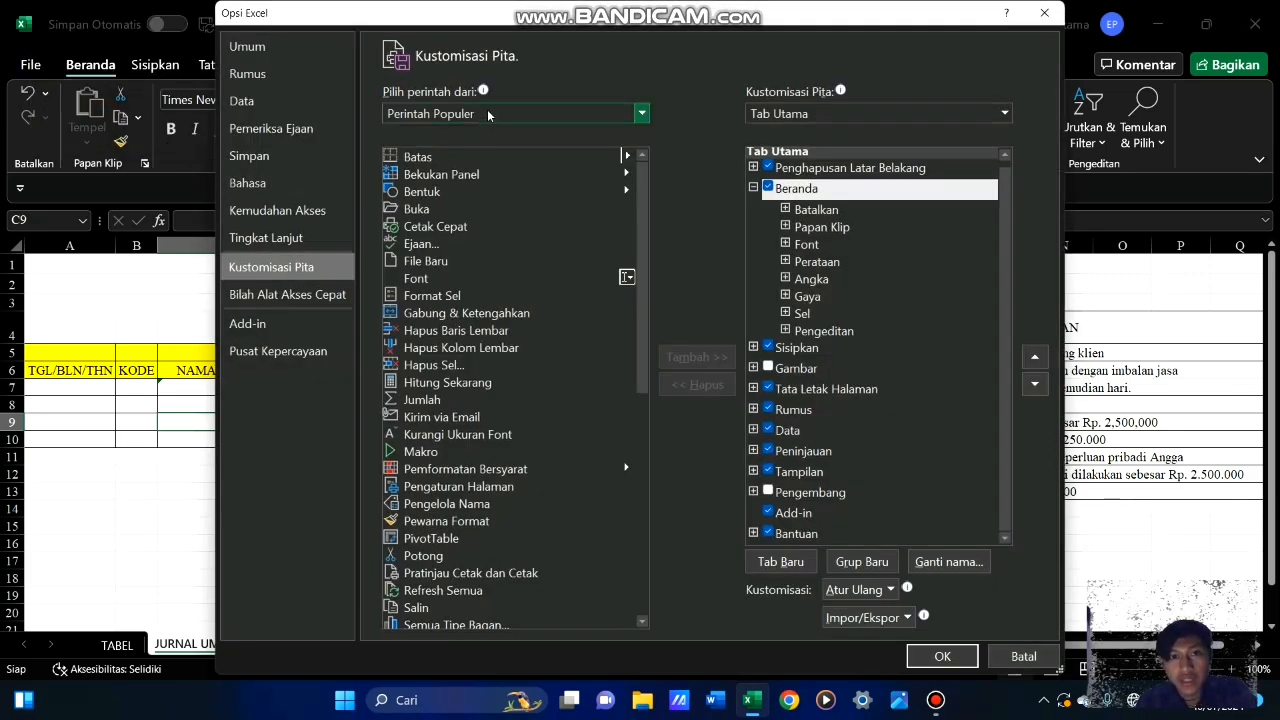
pyautogui.click(488, 115)
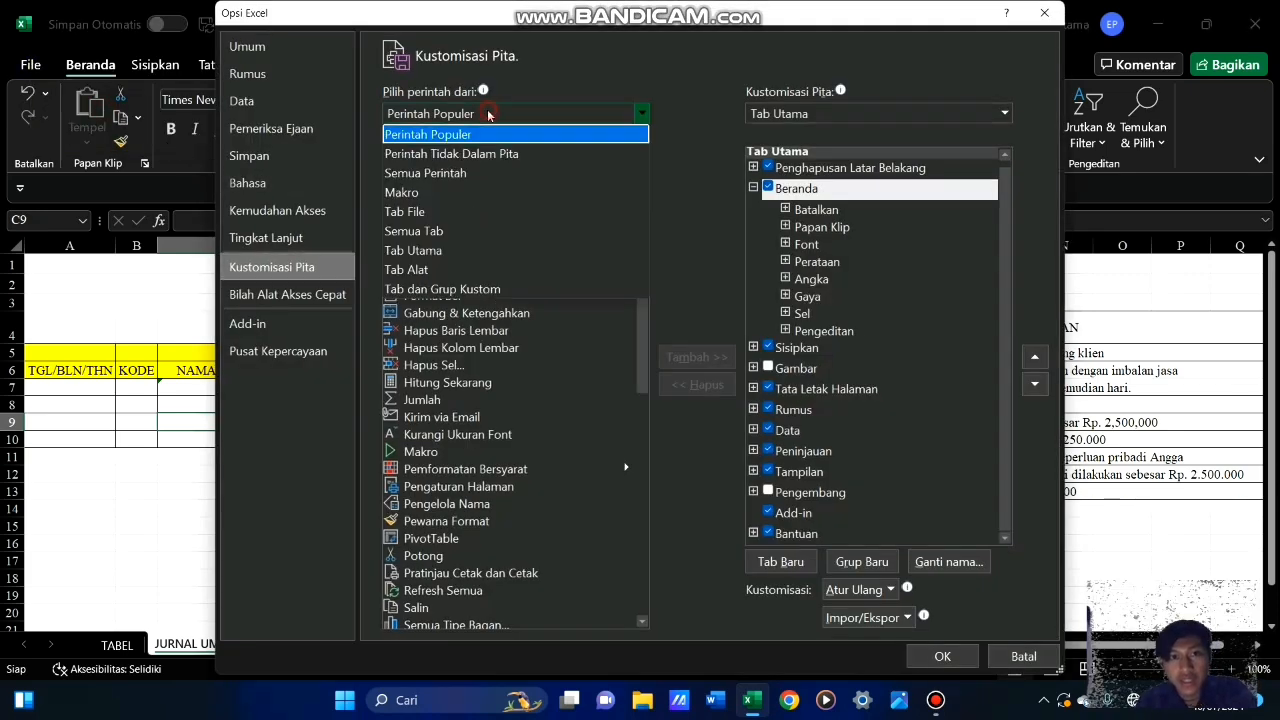
pyautogui.click(447, 176)
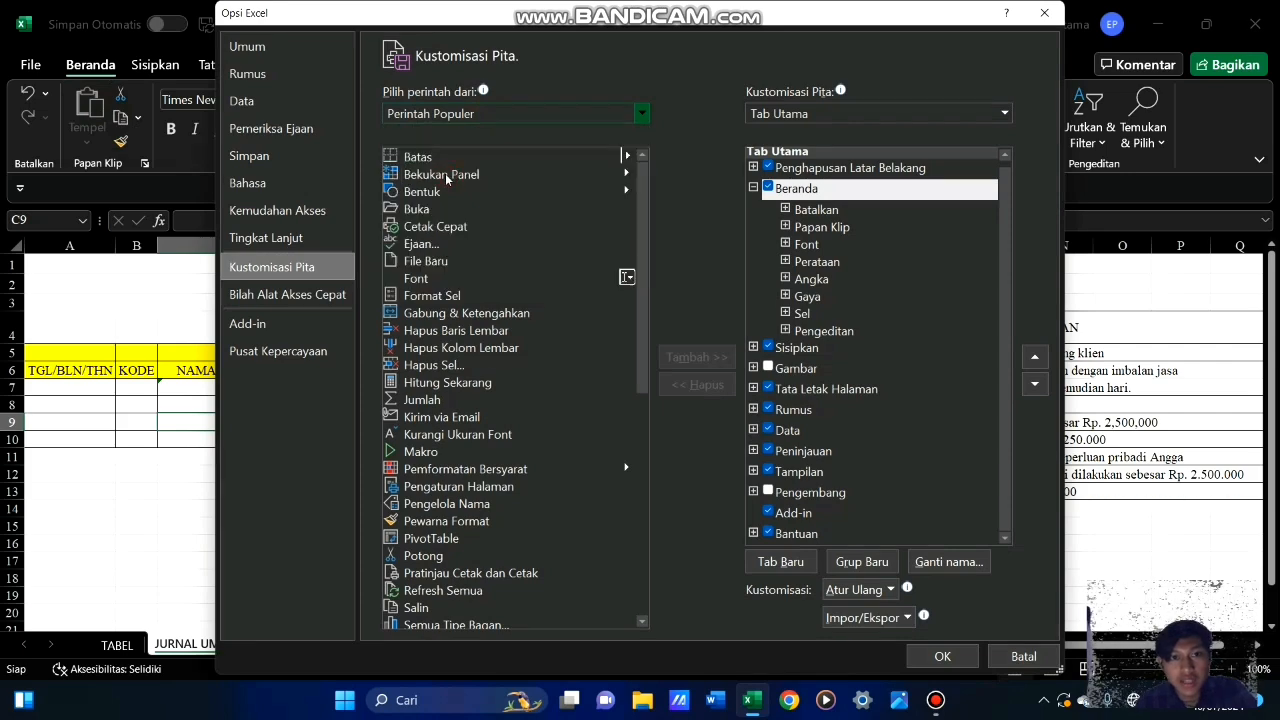
pyautogui.click(808, 115)
pyautogui.click(790, 133)
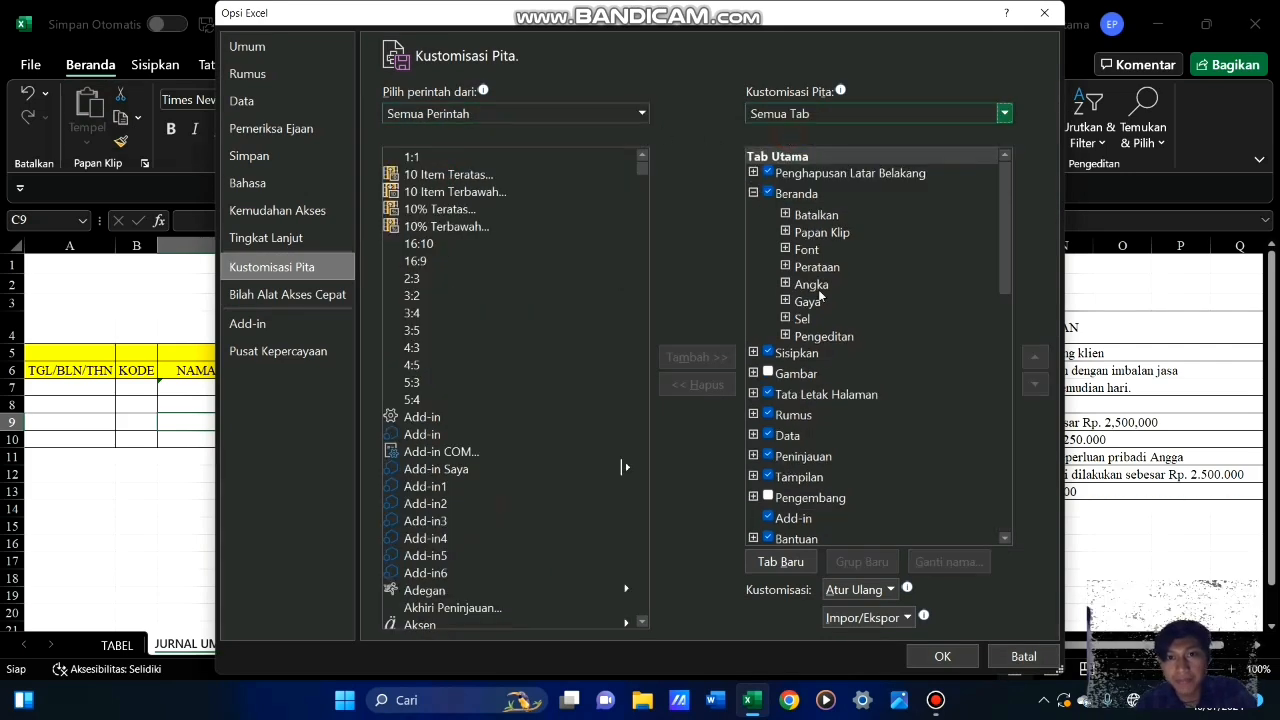
# Create a new custom ribbon tab, add the Formulir command to its new group, and apply the customization
pyautogui.scroll(-15, 852, 396)
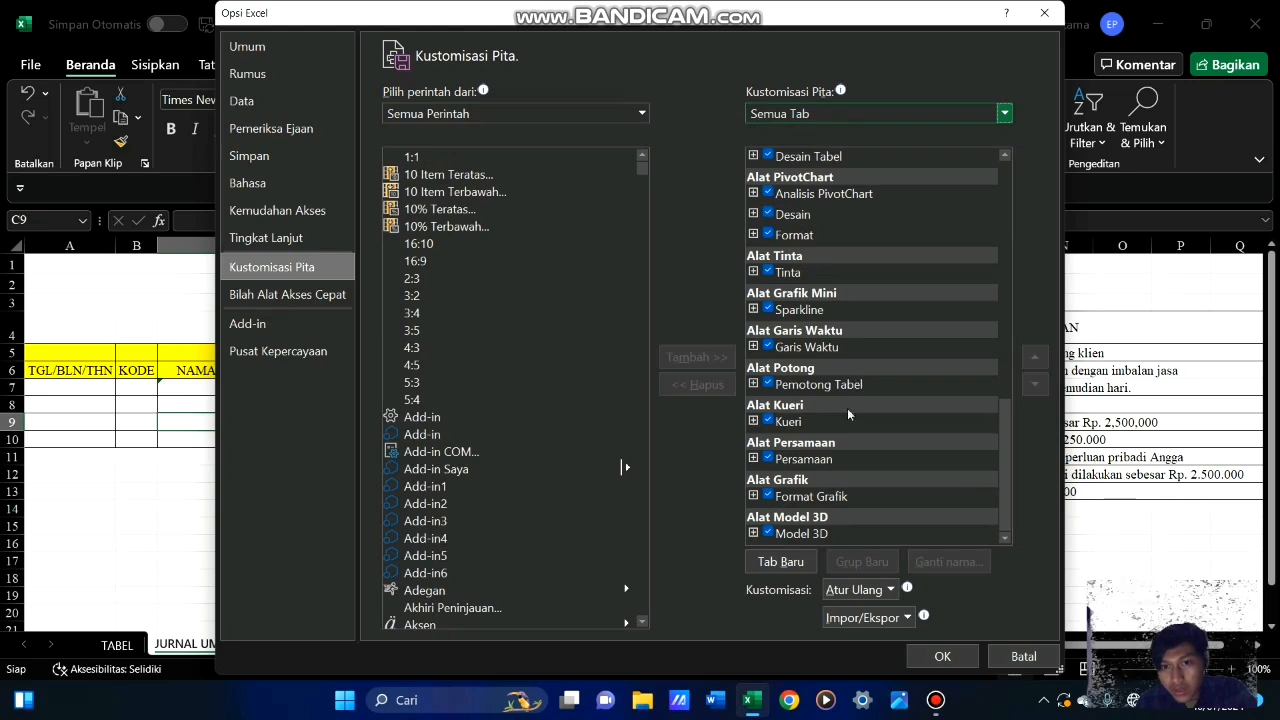
pyautogui.click(789, 562)
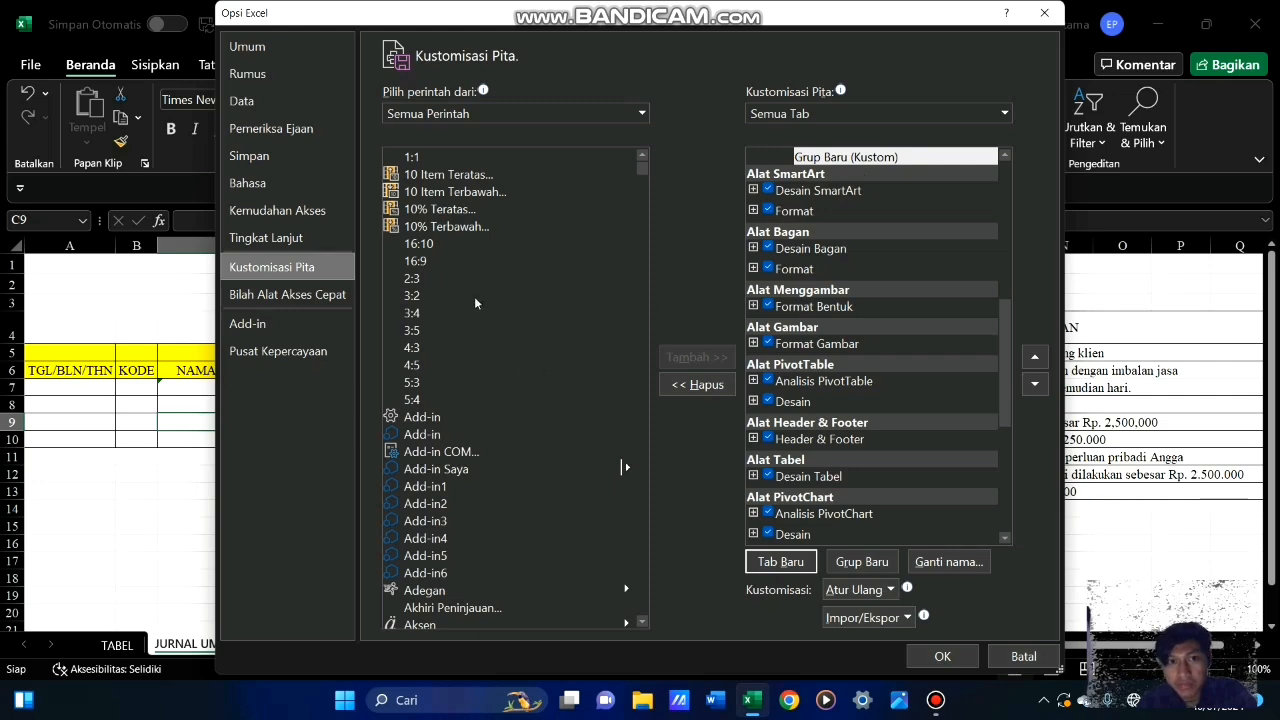
pyautogui.click(546, 293)
pyautogui.scroll(-15, 557, 275)
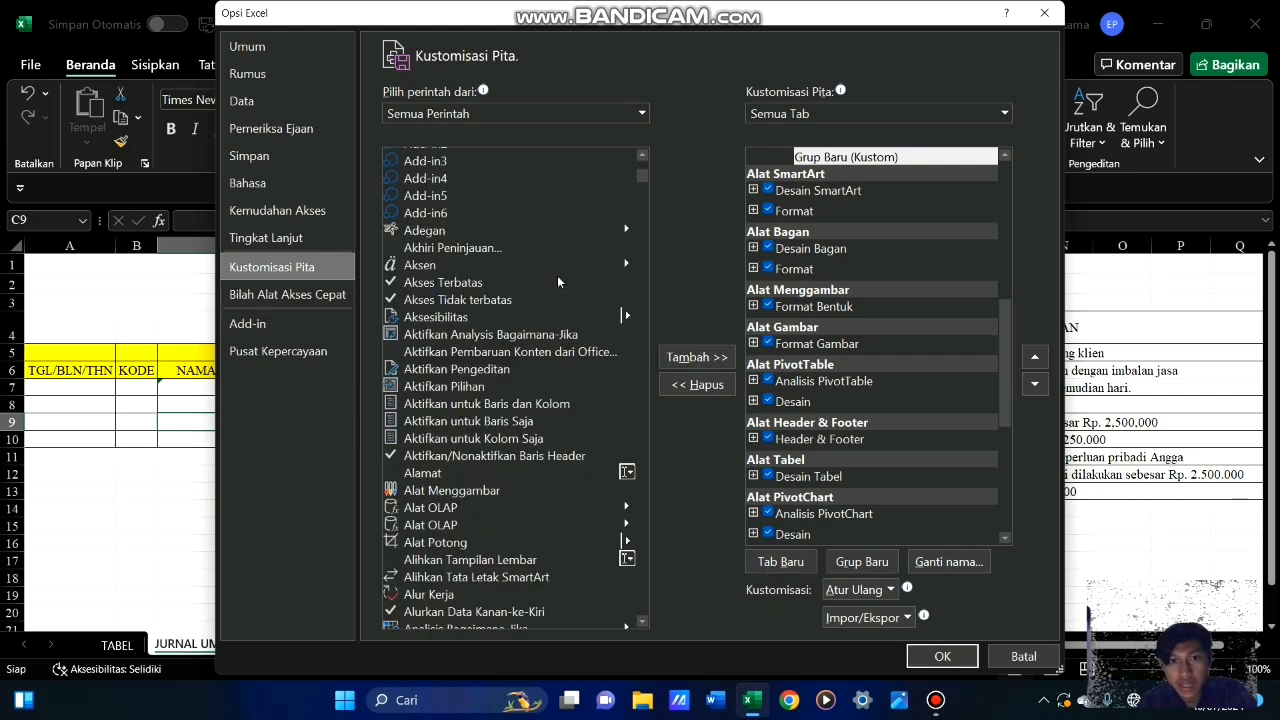
pyautogui.scroll(-20, 556, 278)
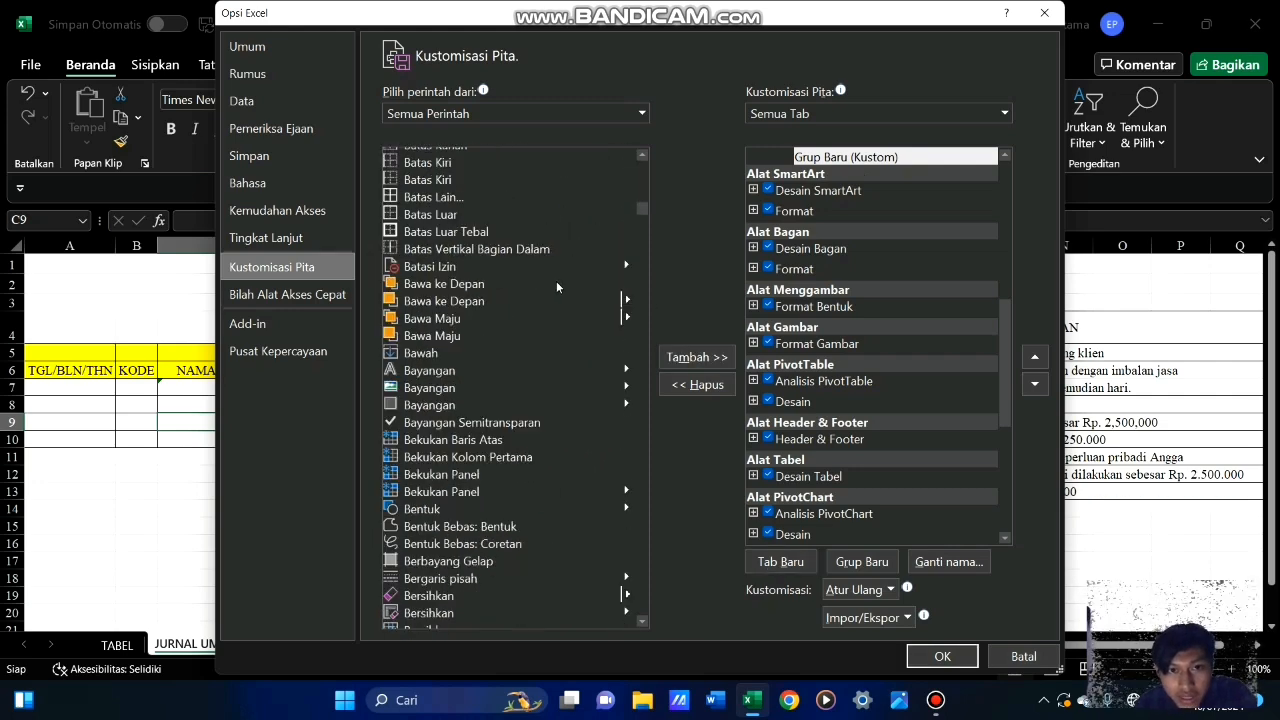
pyautogui.scroll(-20, 550, 293)
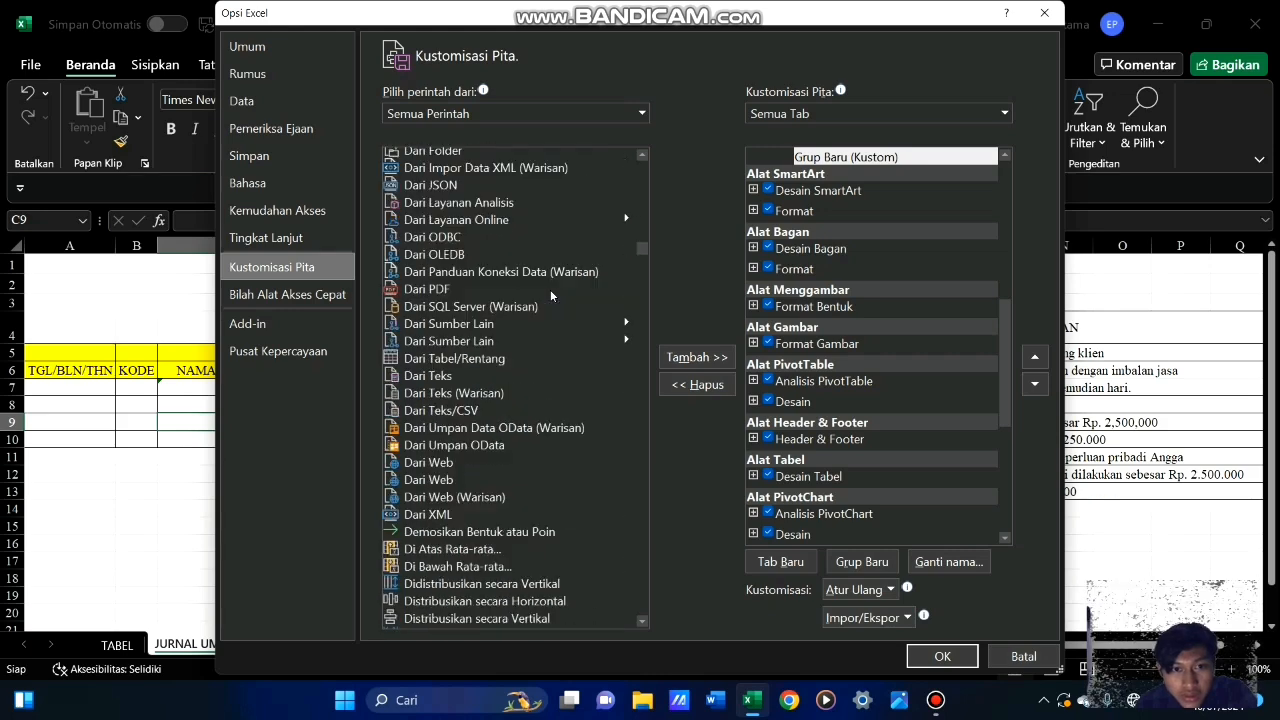
pyautogui.scroll(-5, 550, 285)
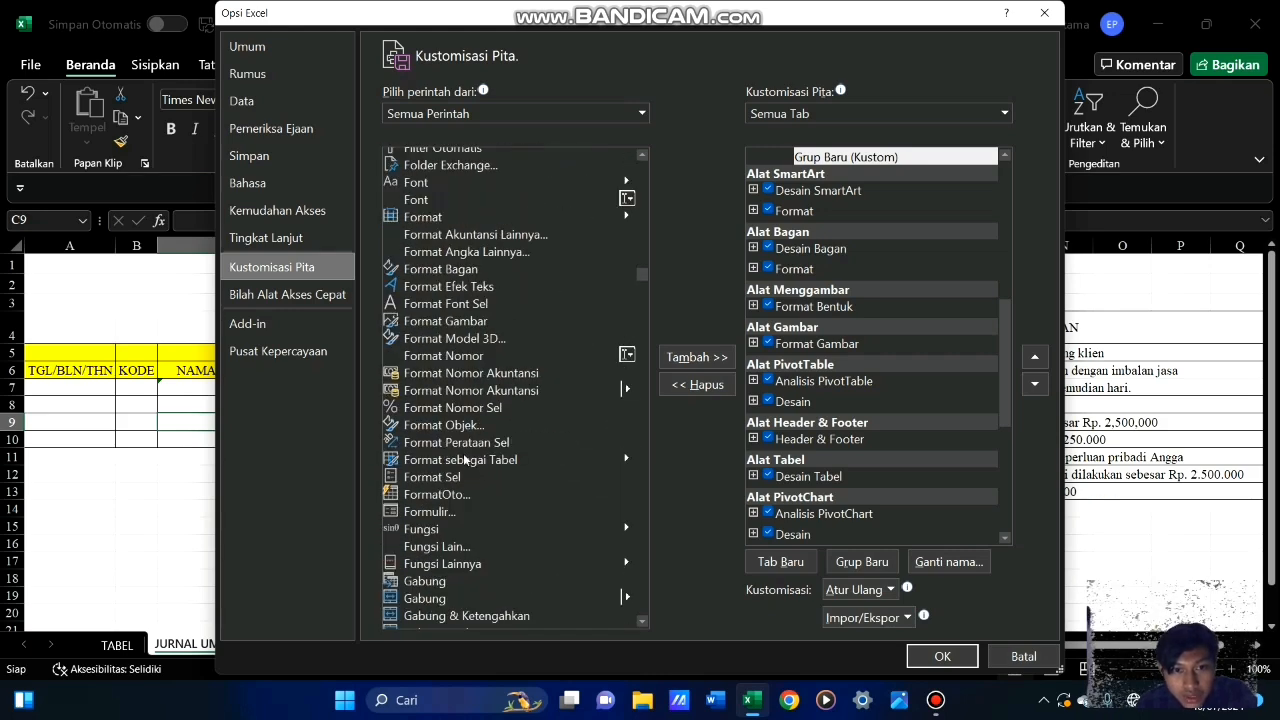
pyautogui.click(437, 513)
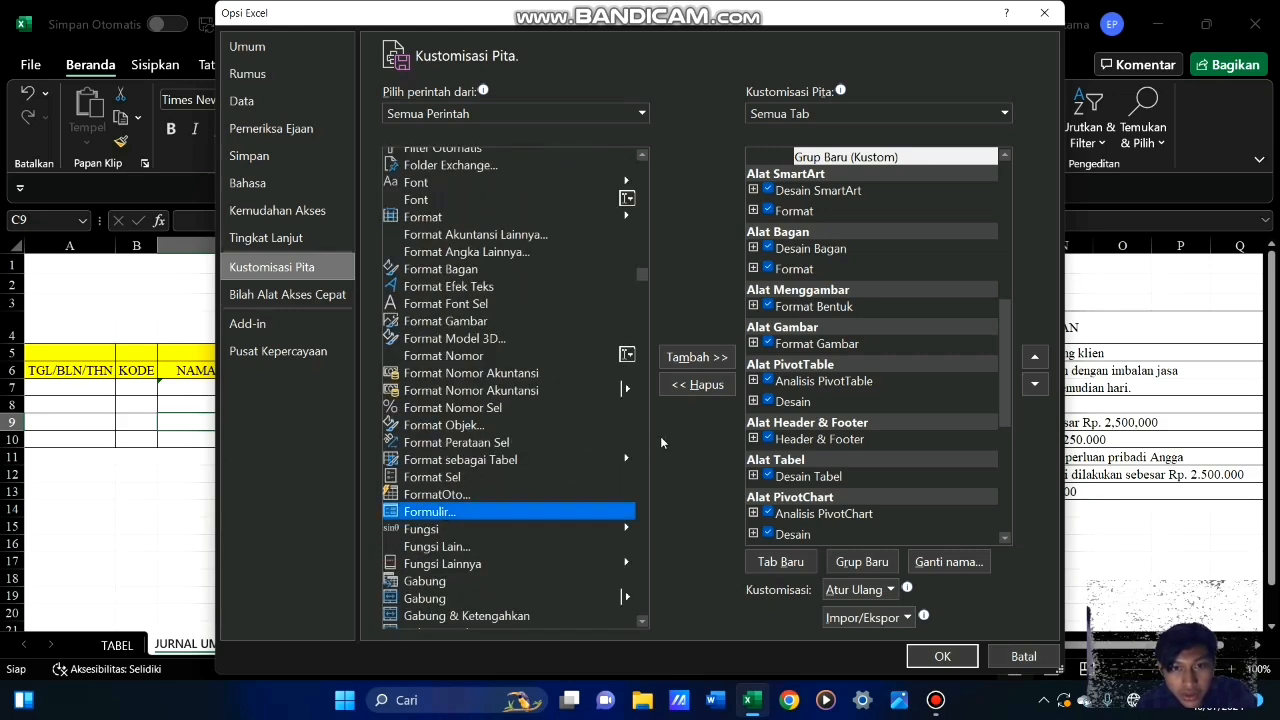
pyautogui.click(689, 360)
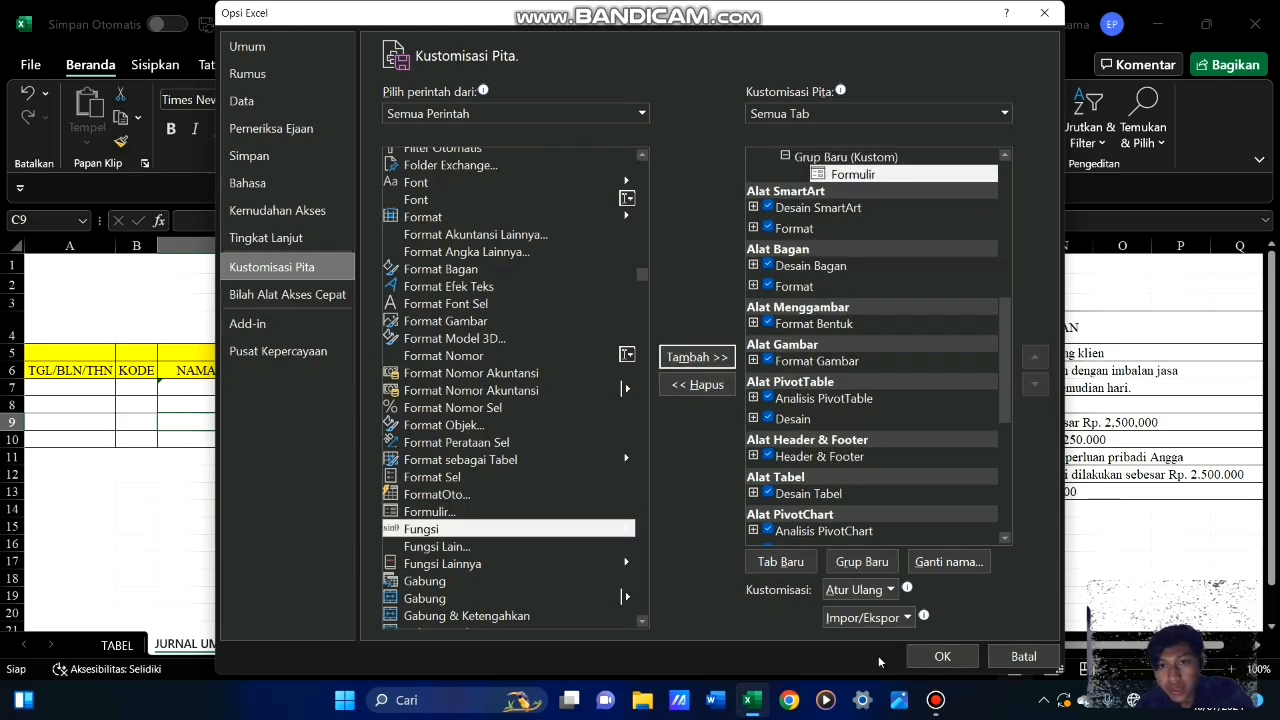
pyautogui.click(932, 657)
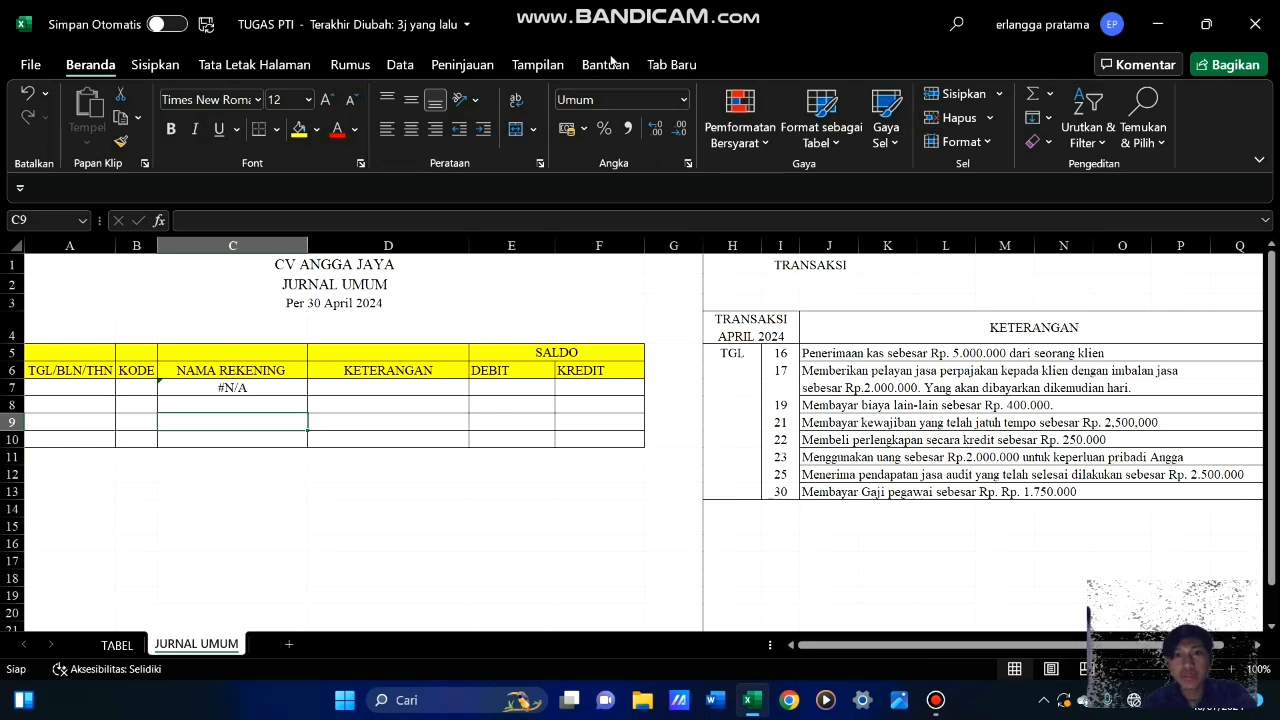
# Open the Formulir data entry form for the journal's header row A6:F6, from TGL/BLN/THN to KREDIT
pyautogui.click(672, 64)
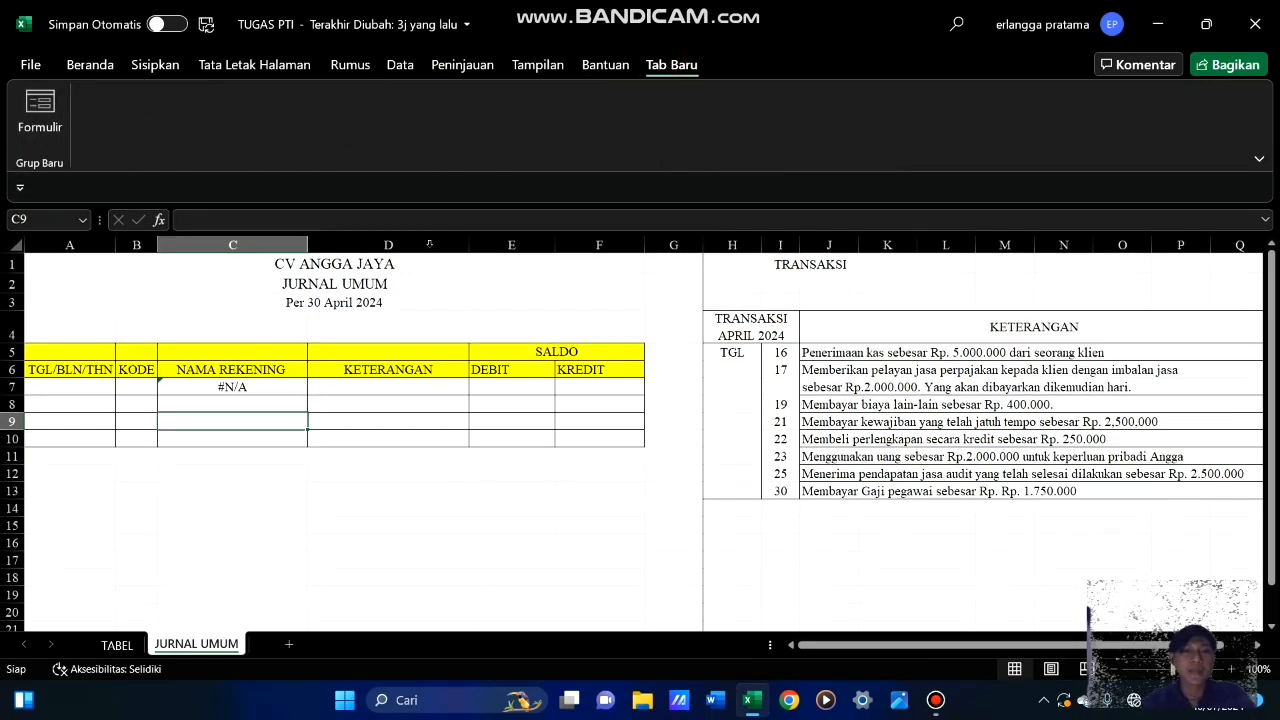
pyautogui.click(232, 388)
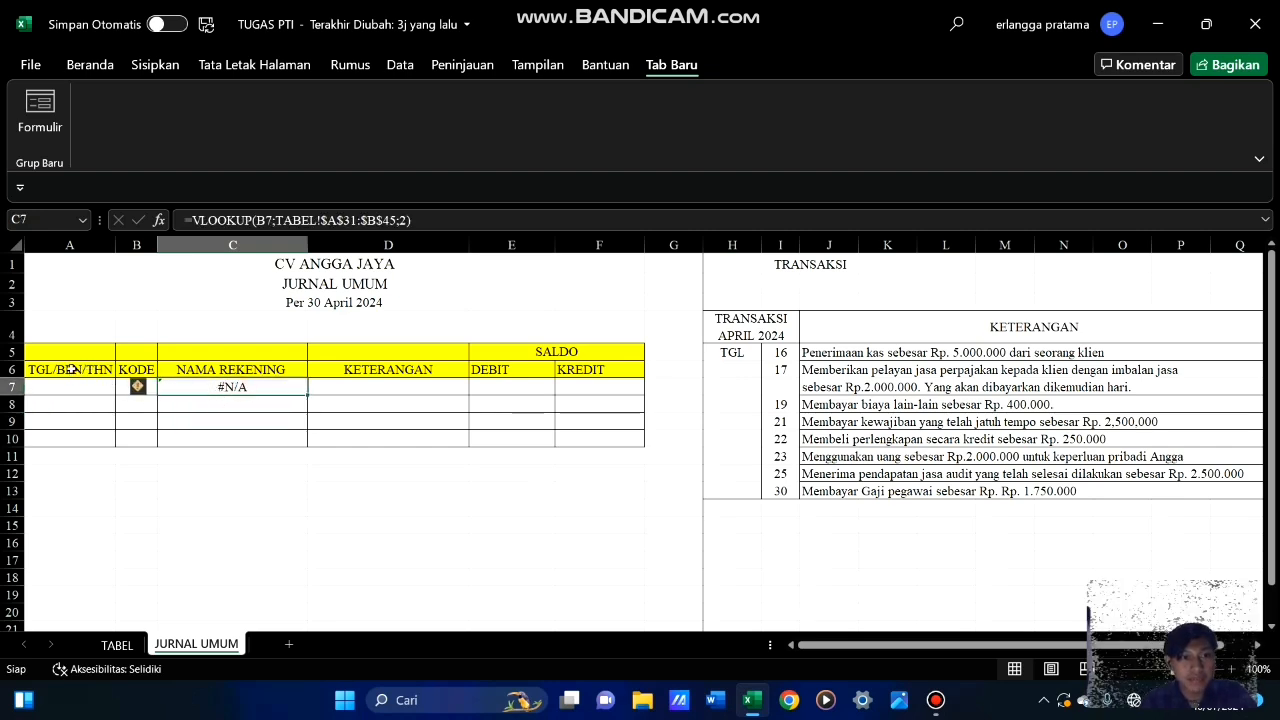
pyautogui.moveTo(72, 369); pyautogui.dragTo(627, 371)
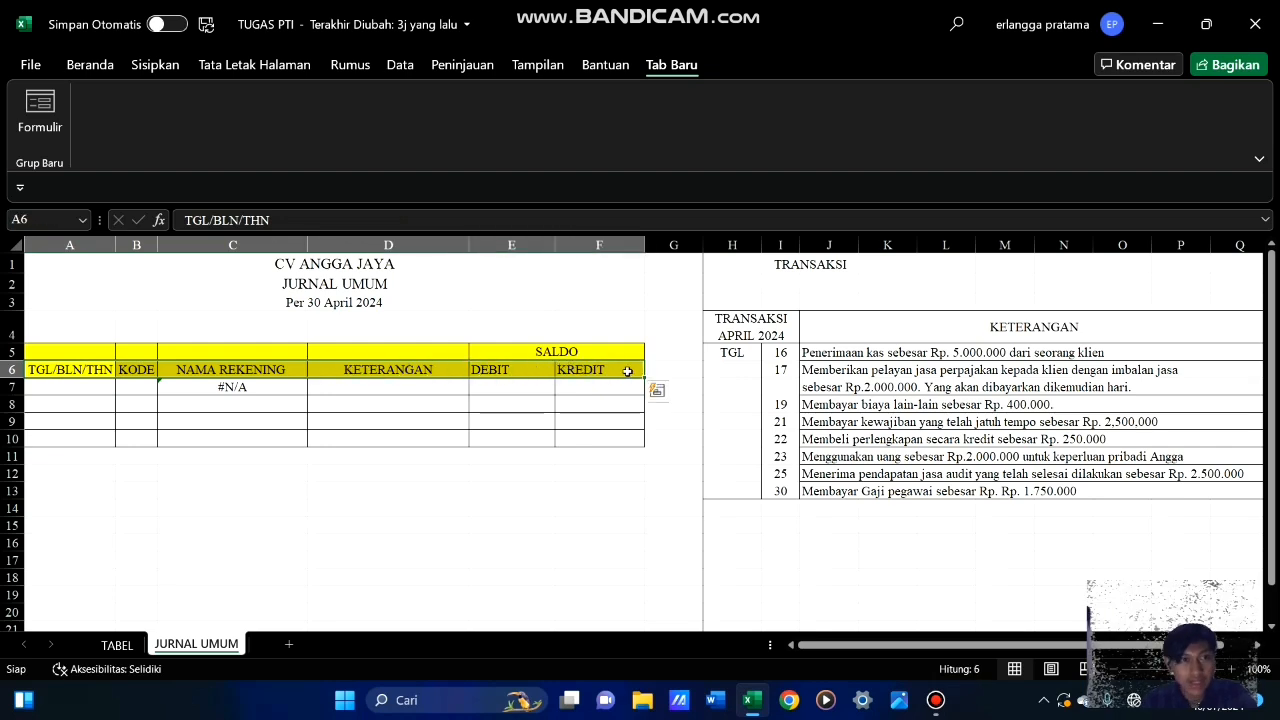
pyautogui.click(40, 110)
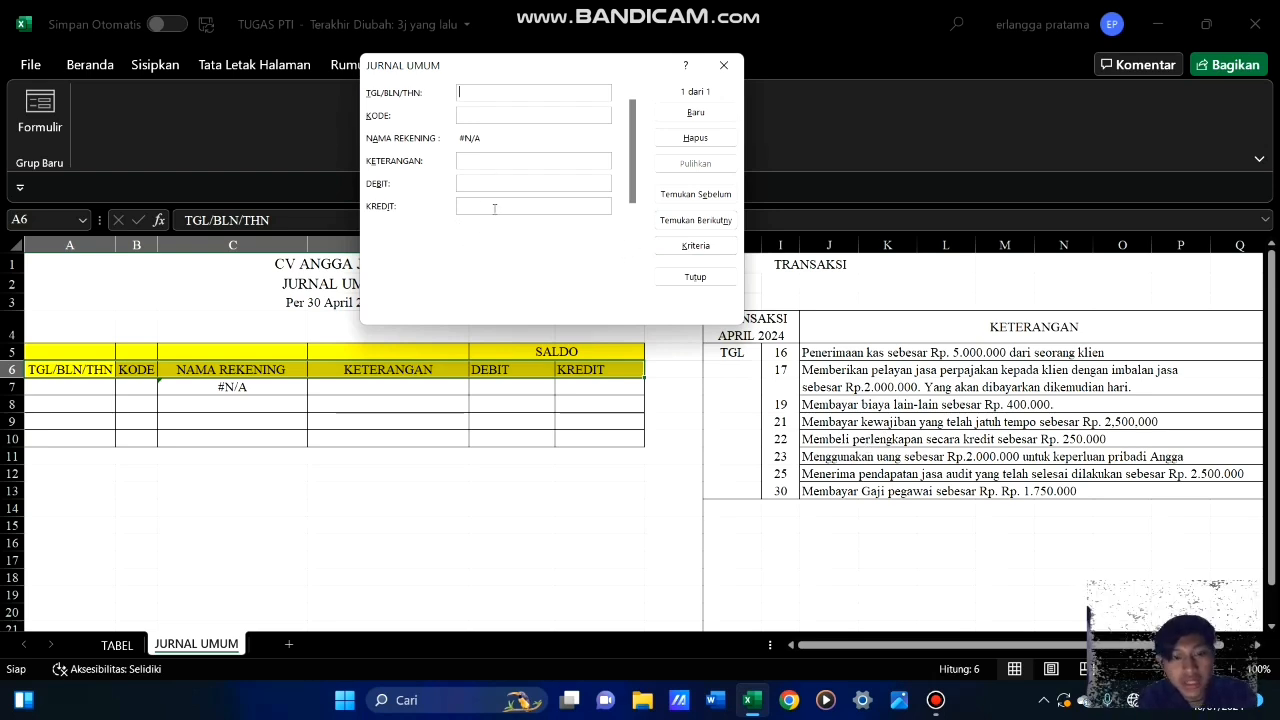
# Record the first journal entry with date 16/04/2024, KODE 1101, KETERANGAN Penerimaan Kas and DEBIT 5000000
pyautogui.write('16/04')
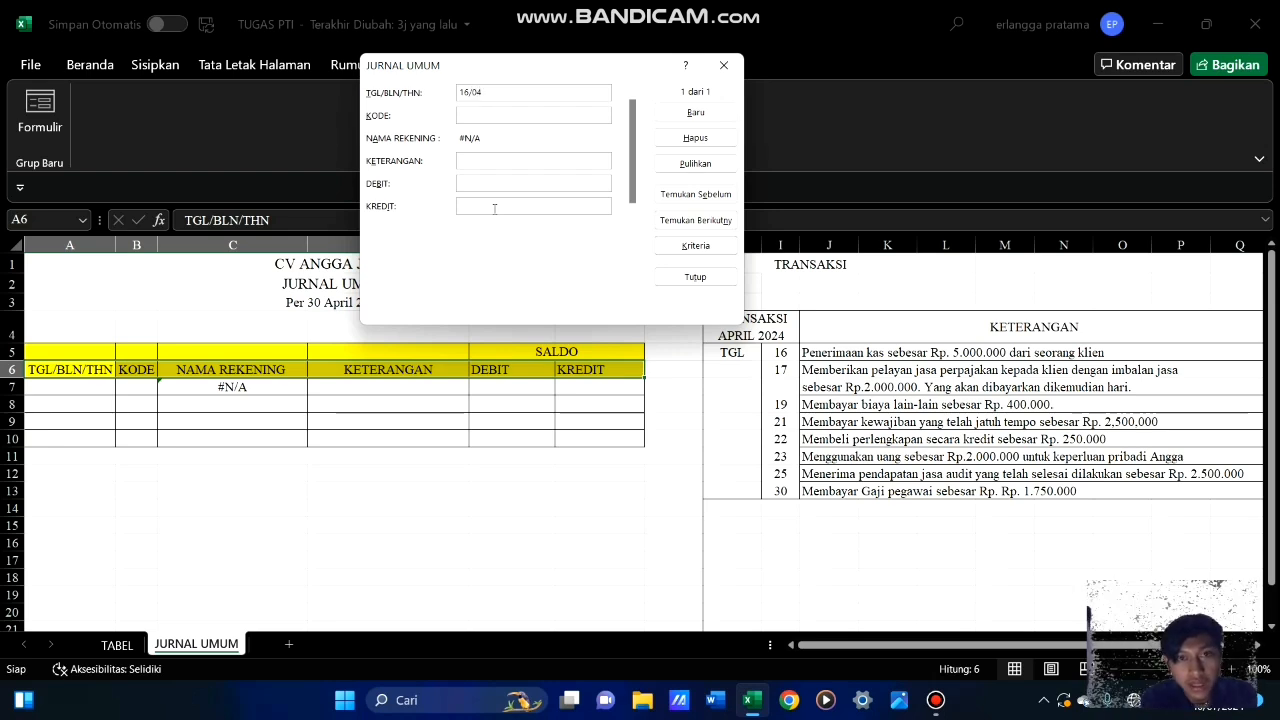
pyautogui.write('/2024')
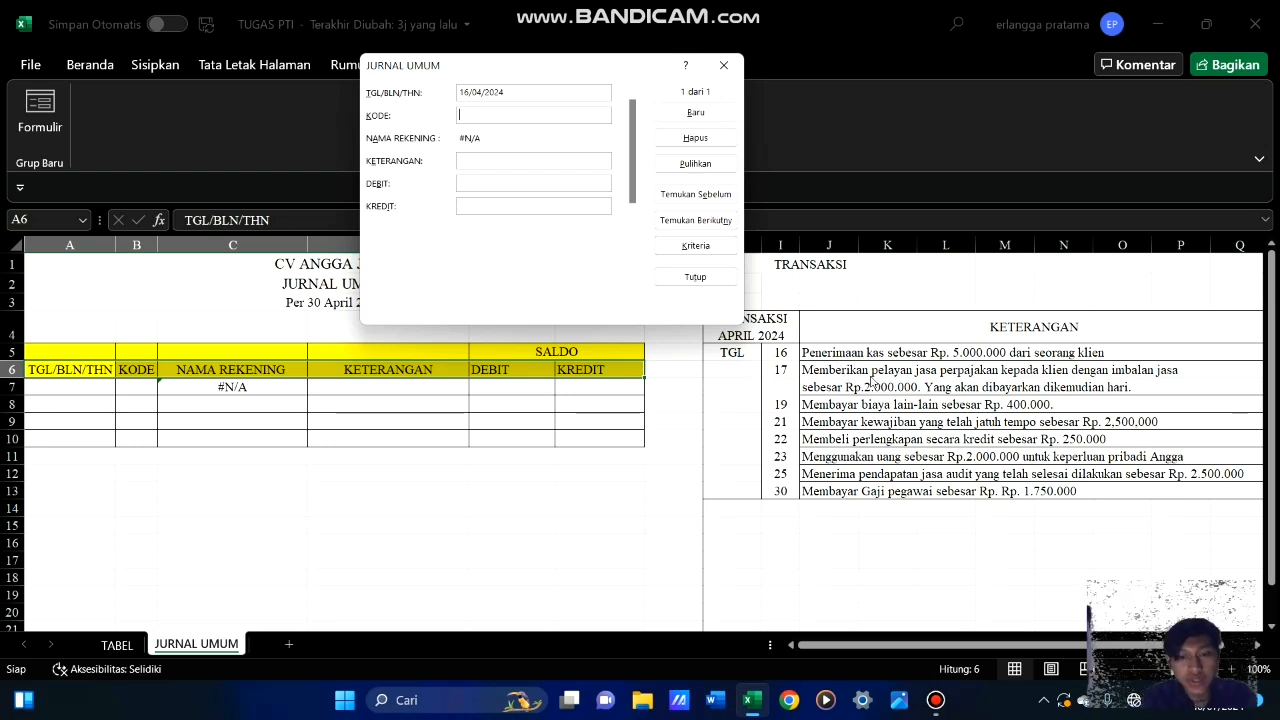
pyautogui.write('01')
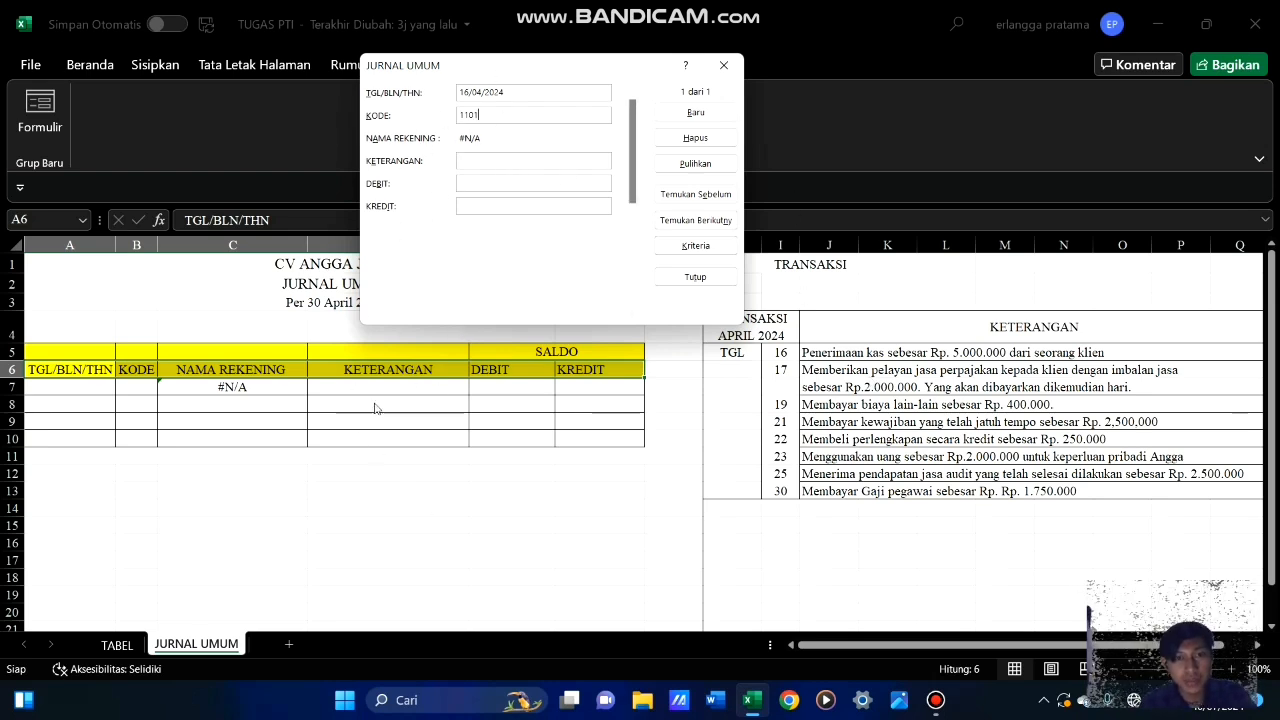
pyautogui.press('Tab')
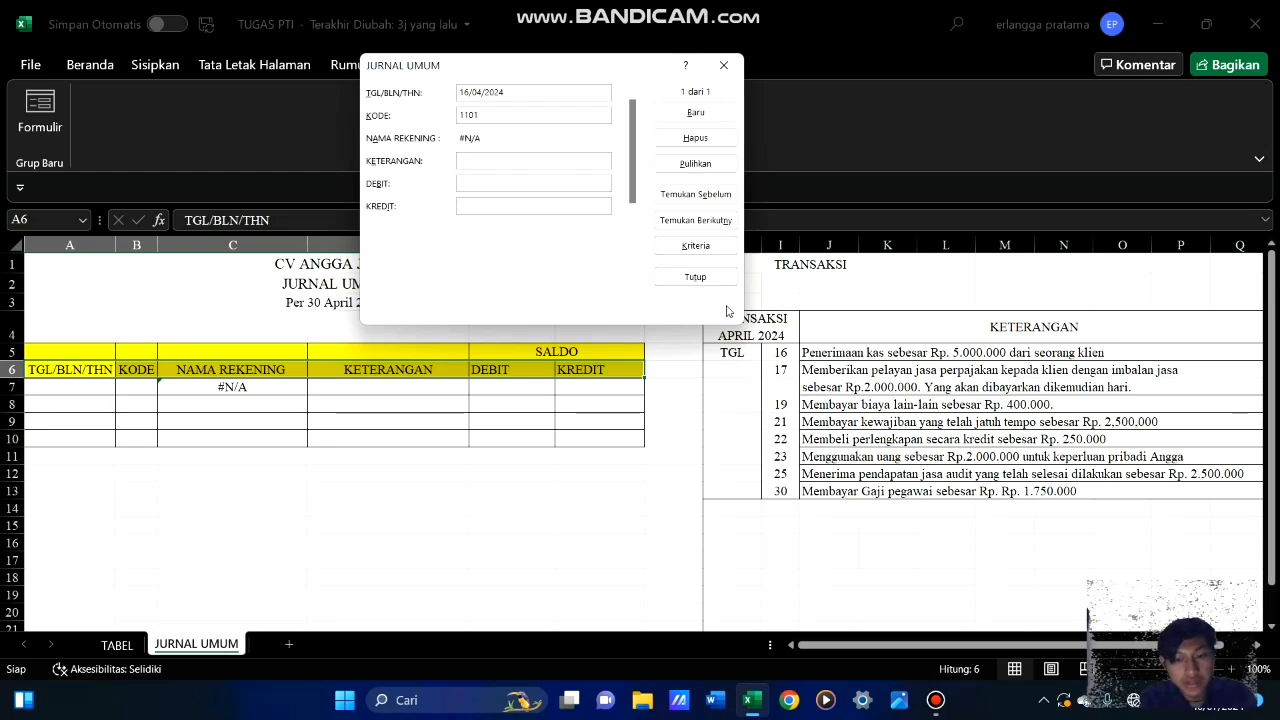
pyautogui.write('maan Kas')
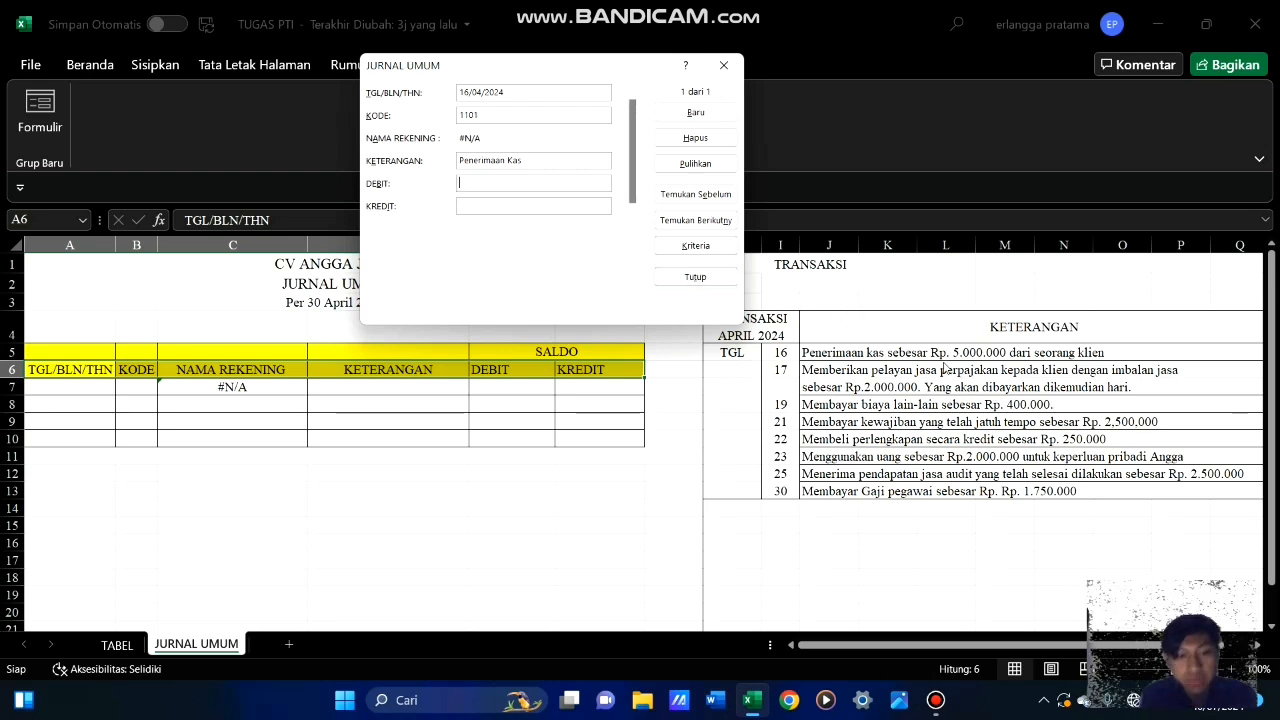
pyautogui.write('00')
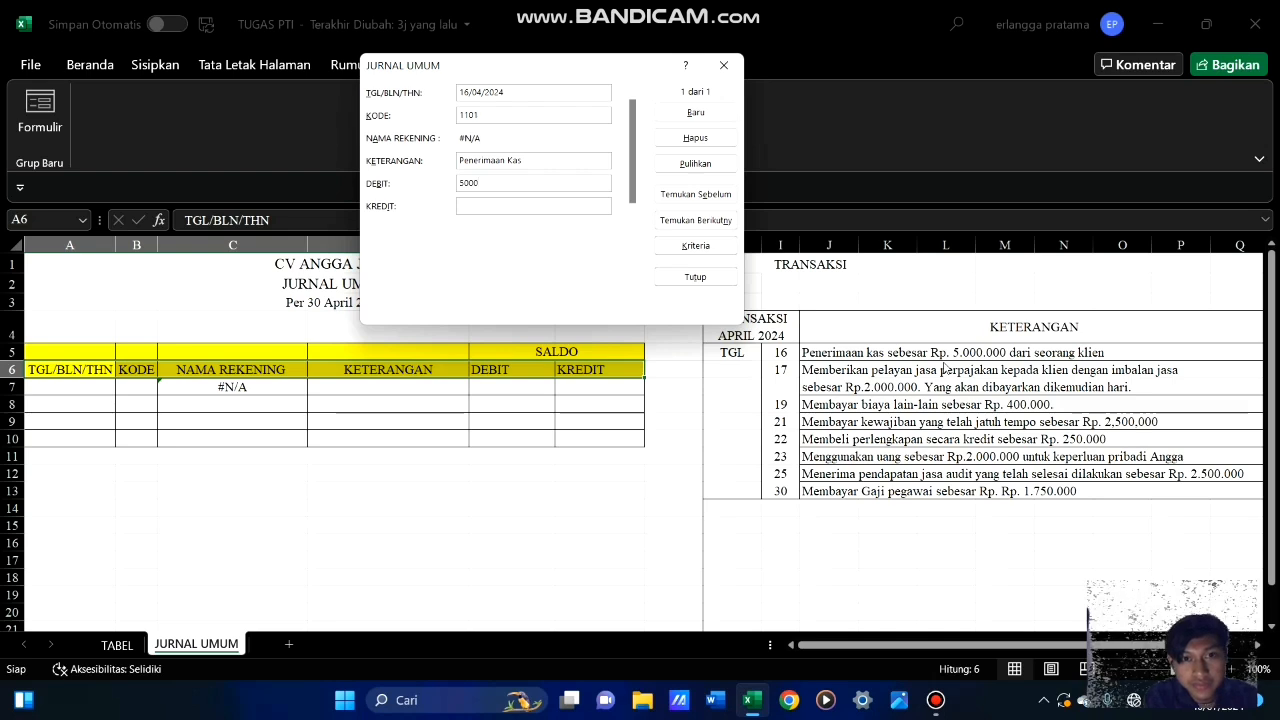
pyautogui.write('000')
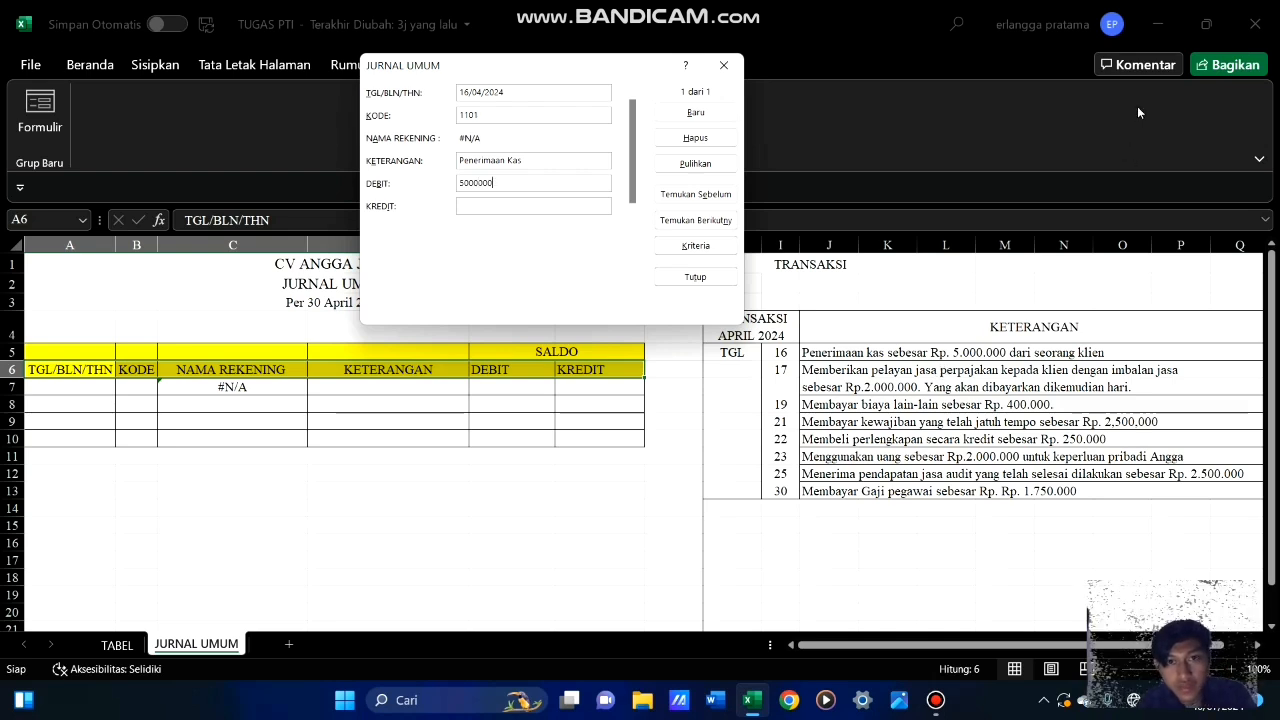
pyautogui.click(696, 113)
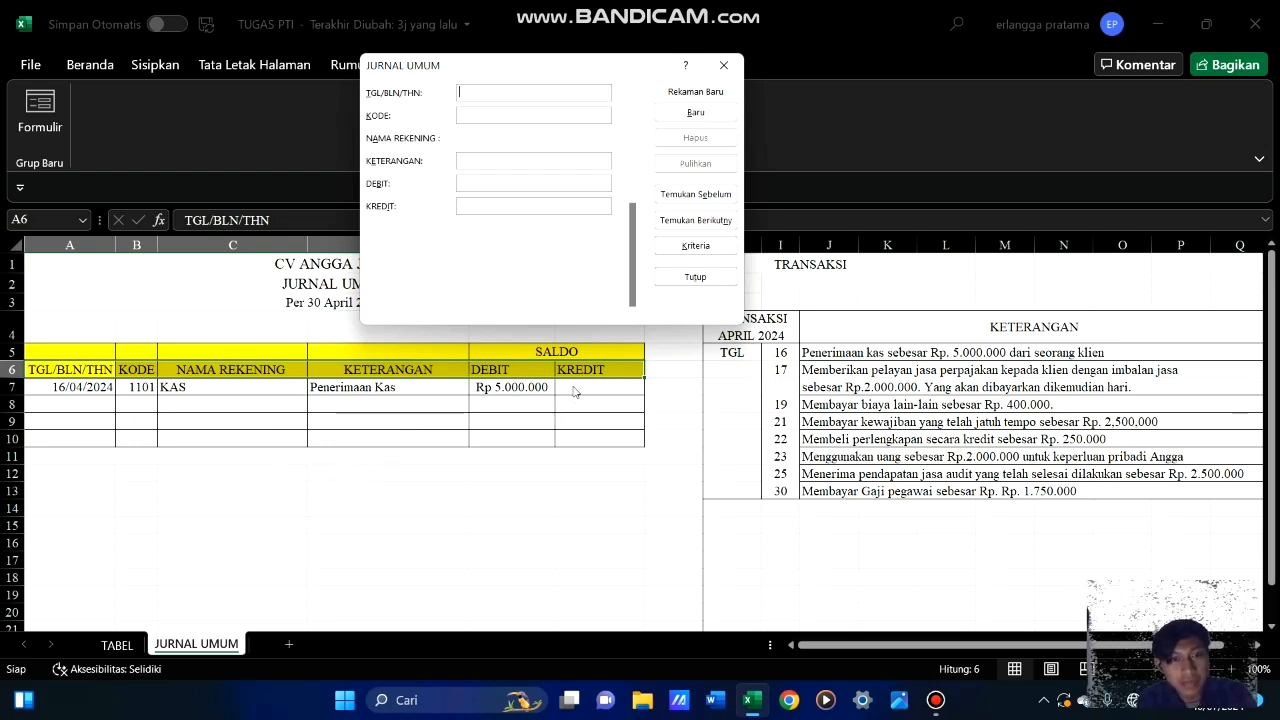
# Record the matching credit line for the 16 April transaction with KODE 4101 and KREDIT 5000000, leaving the date blank
pyautogui.press('Tab')
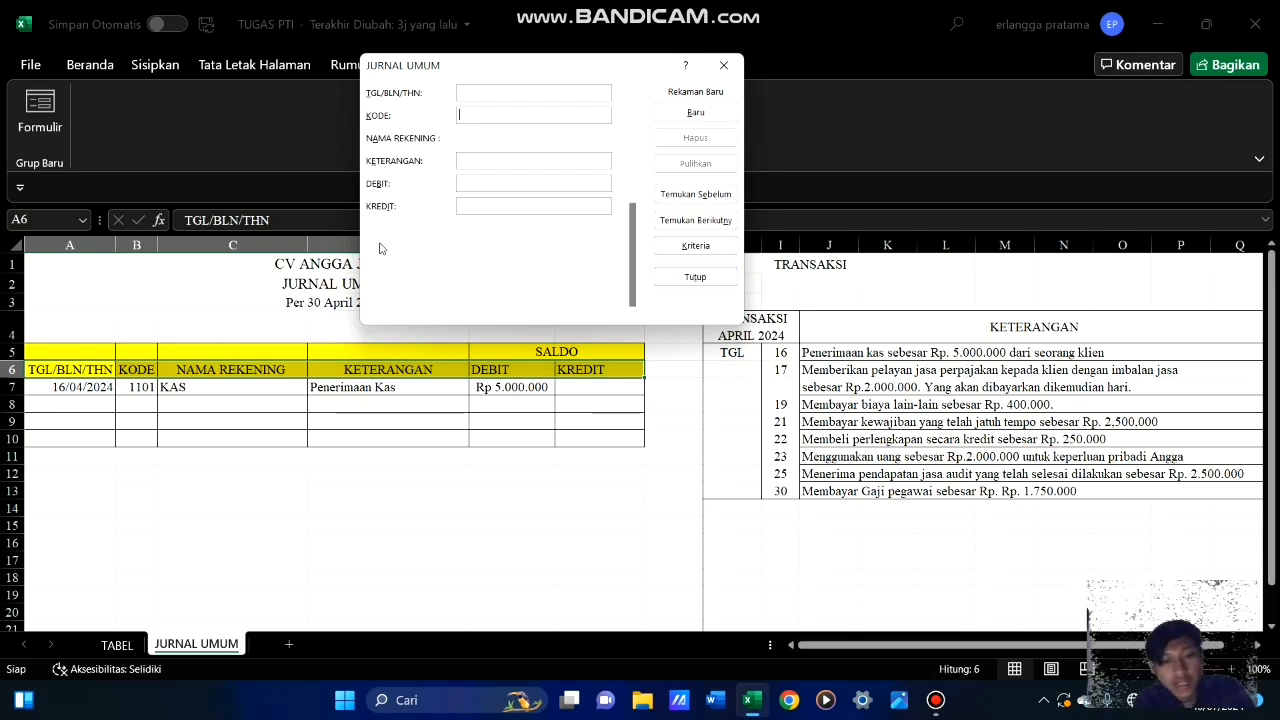
pyautogui.write('4101')
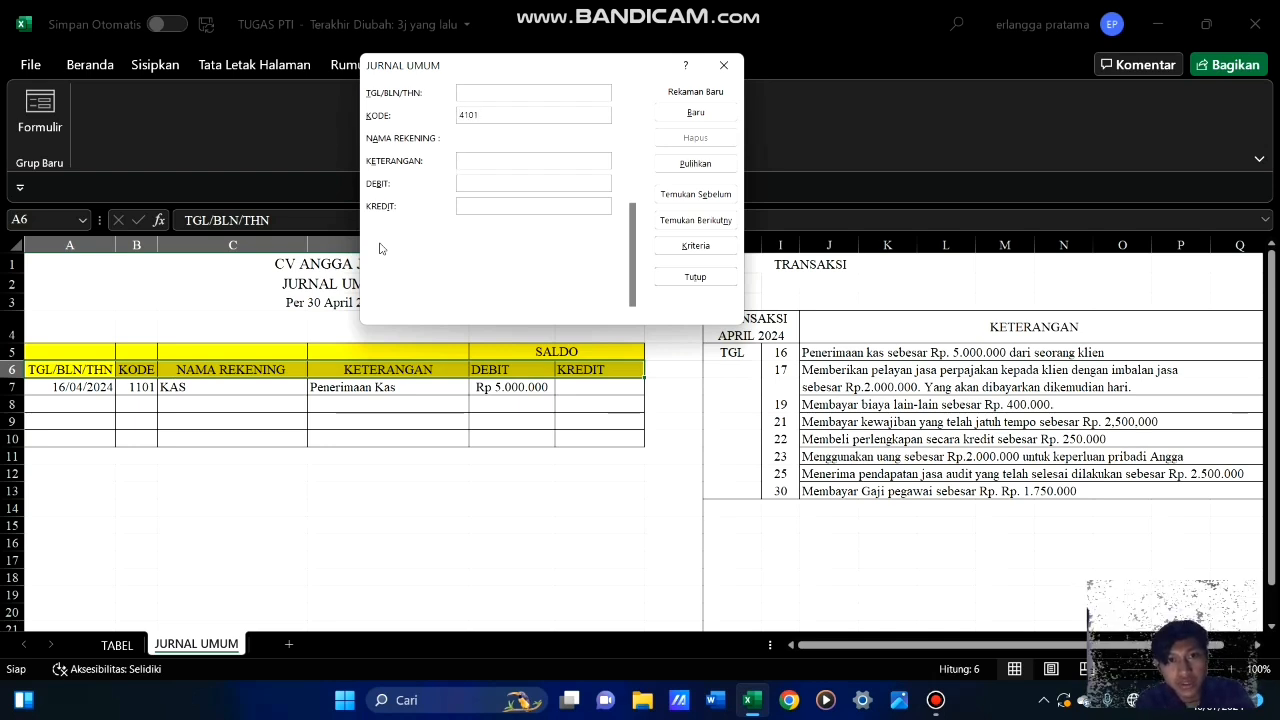
pyautogui.press('Tab')
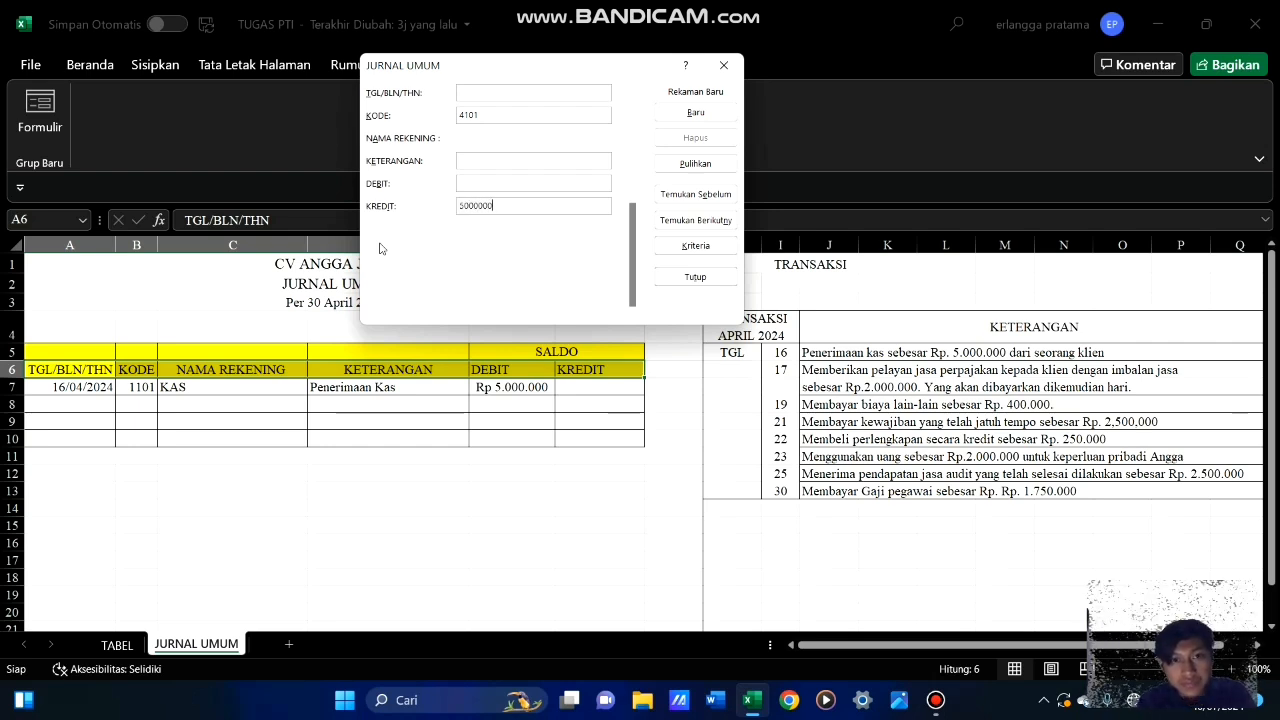
pyautogui.click(719, 120)
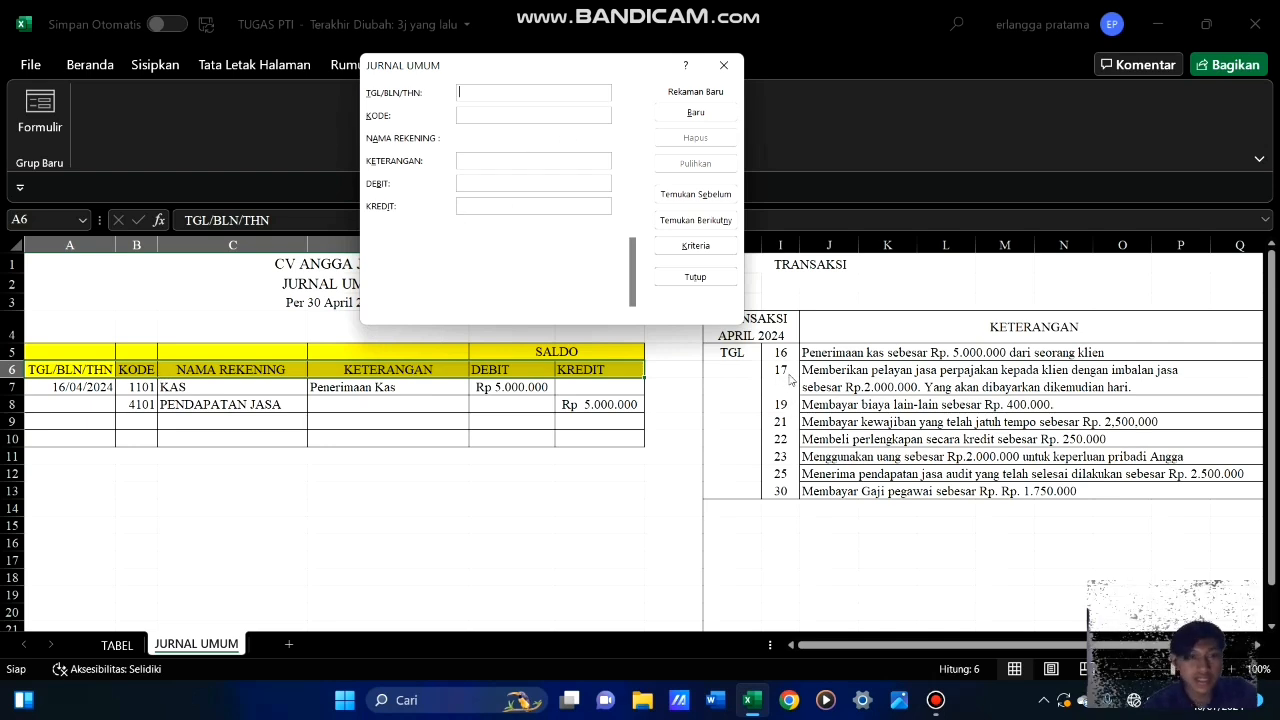
# Record the 17/04/2024 entry with KODE 1102, KETERANGAN Pendapatan Secara Piutang and DEBIT 2000000
pyautogui.write('17/0')
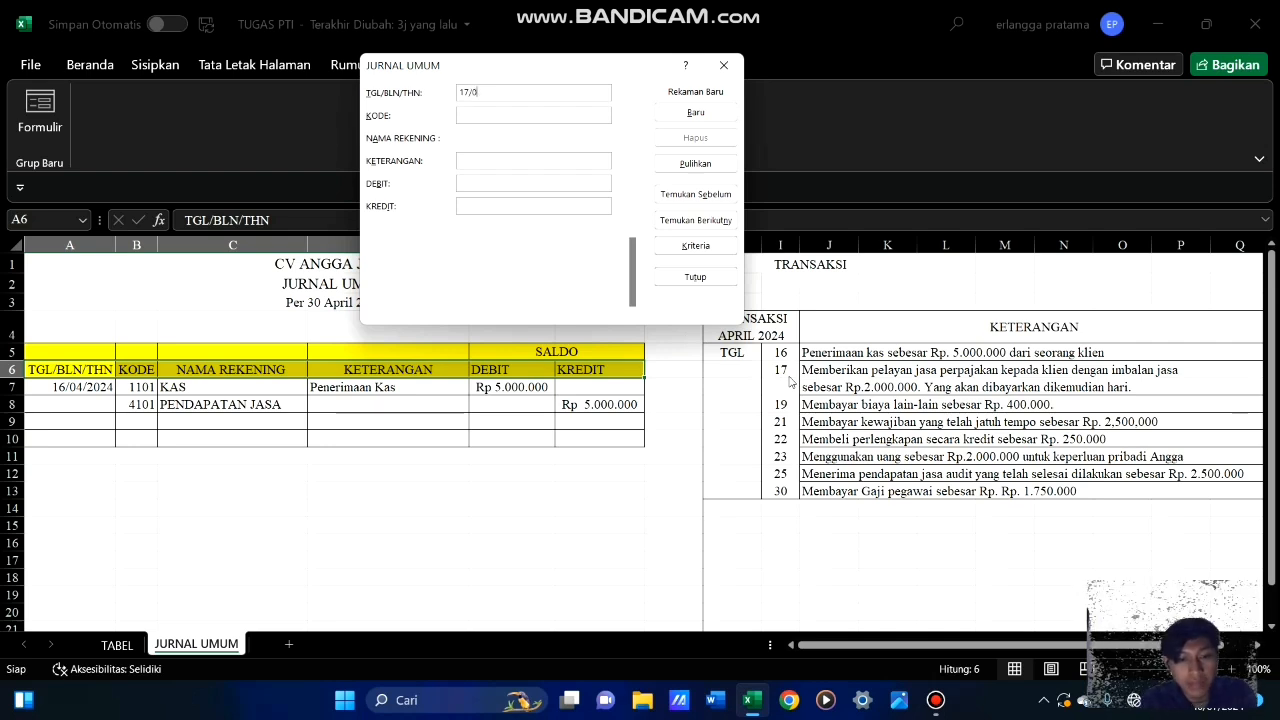
pyautogui.write('4/')
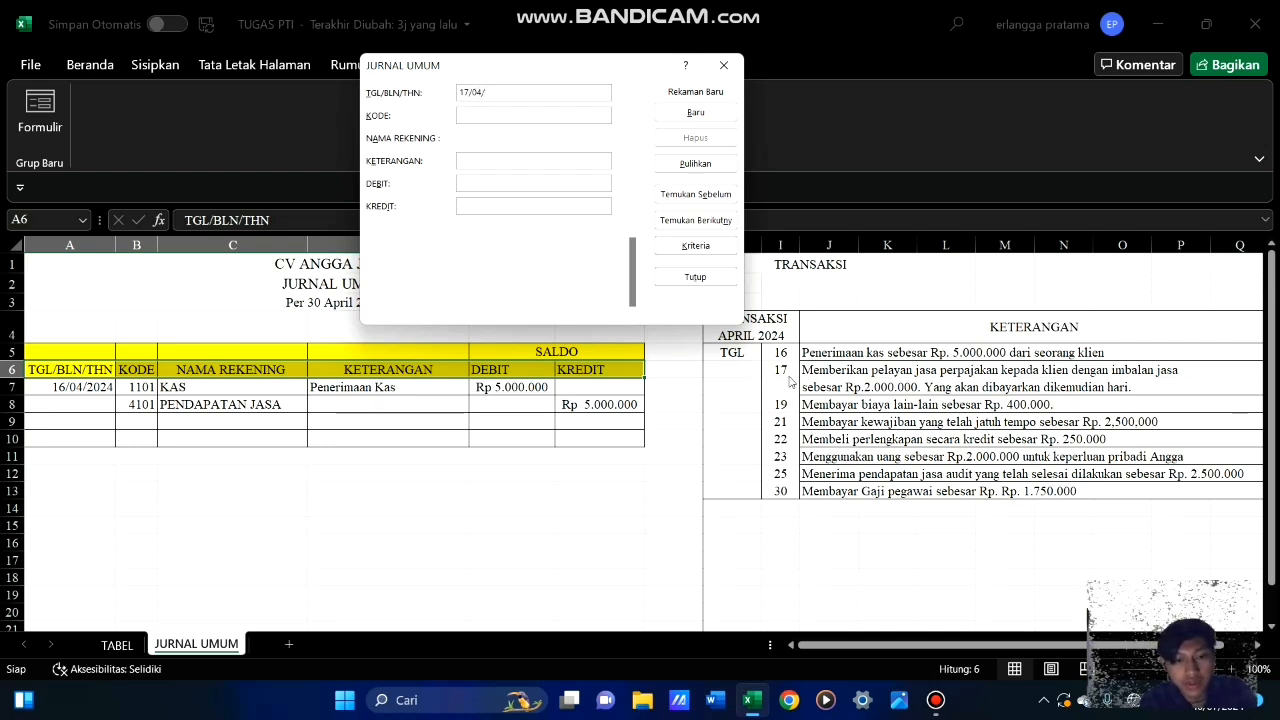
pyautogui.write('2024')
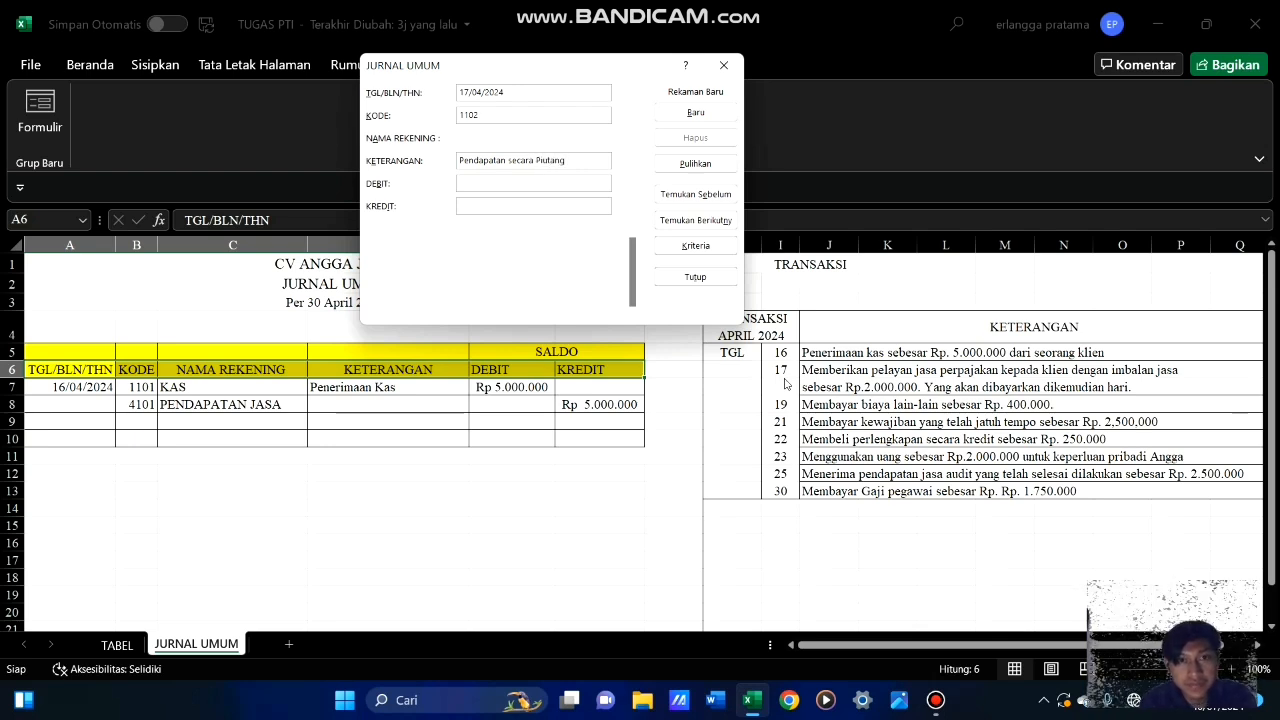
pyautogui.click(514, 160)
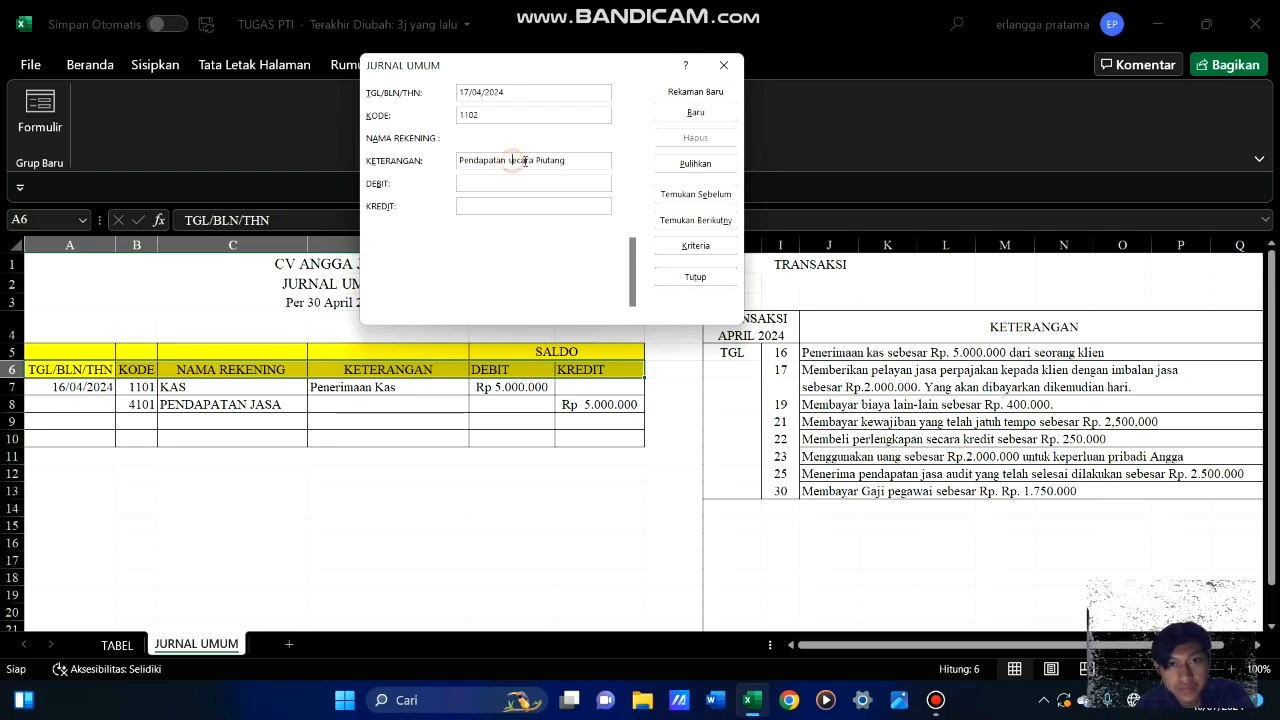
pyautogui.press('BackSpace')
pyautogui.write('s')
pyautogui.write('S')
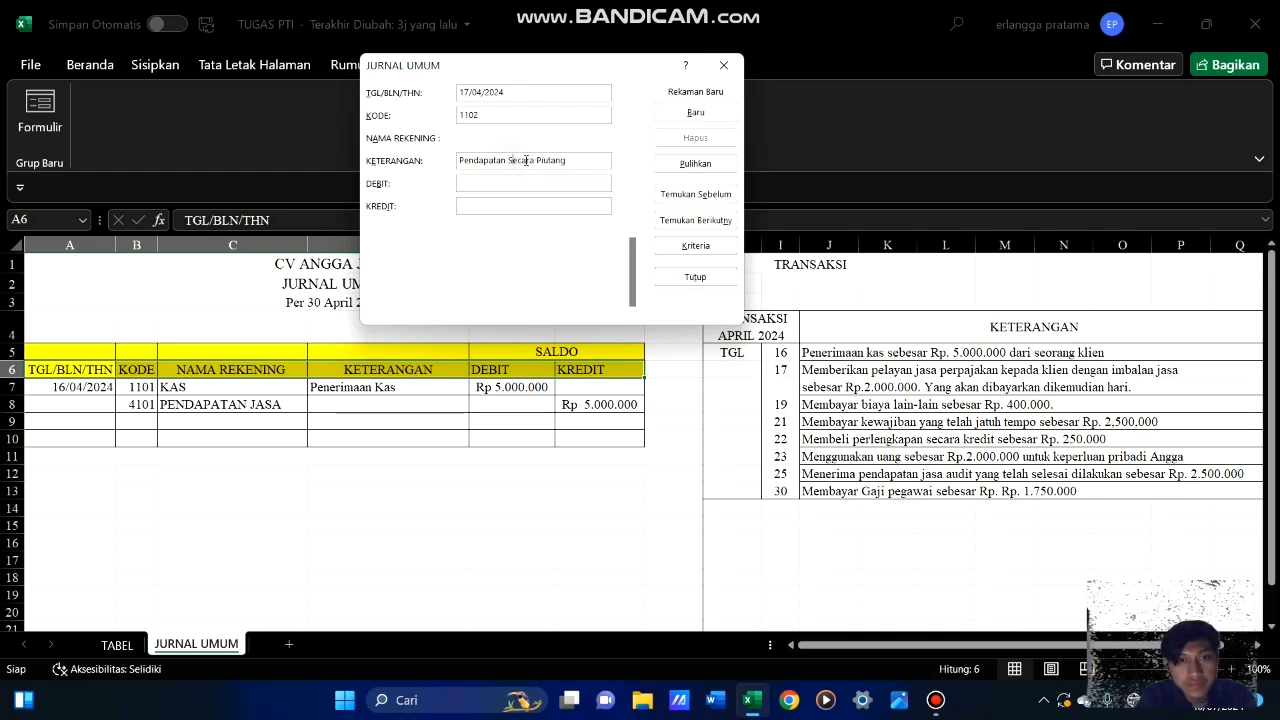
pyautogui.click(591, 161)
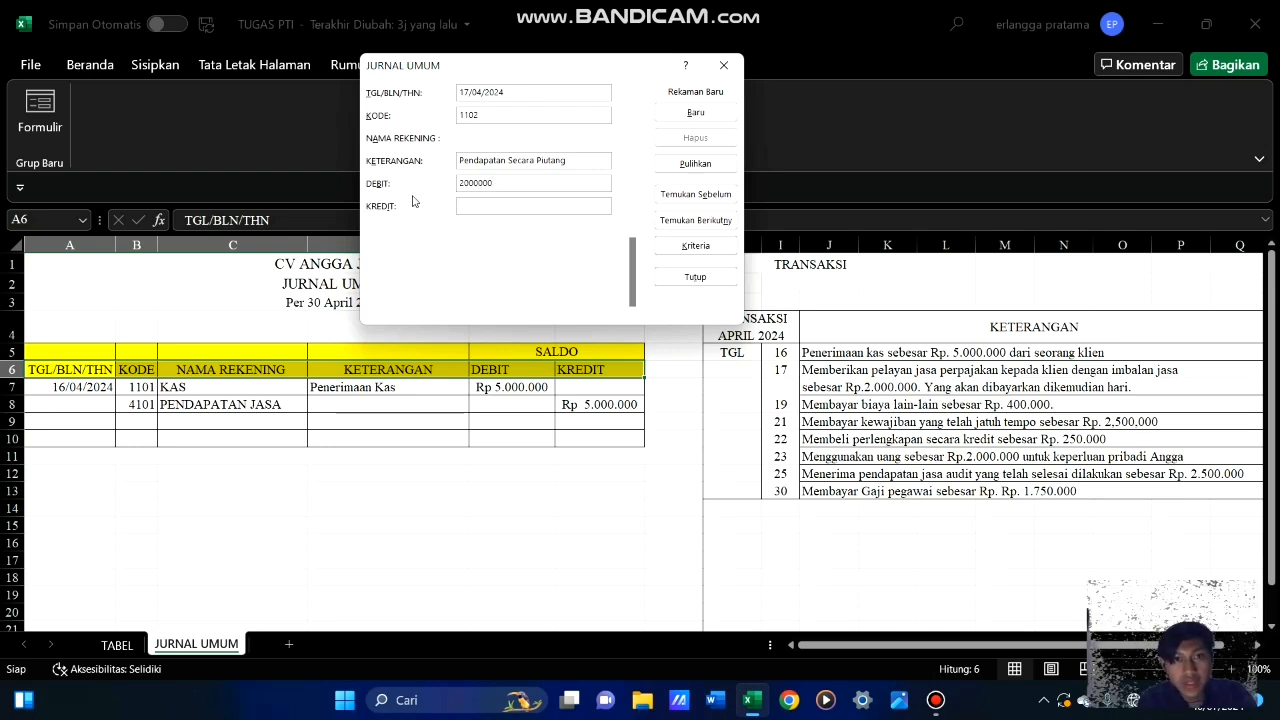
pyautogui.click(684, 114)
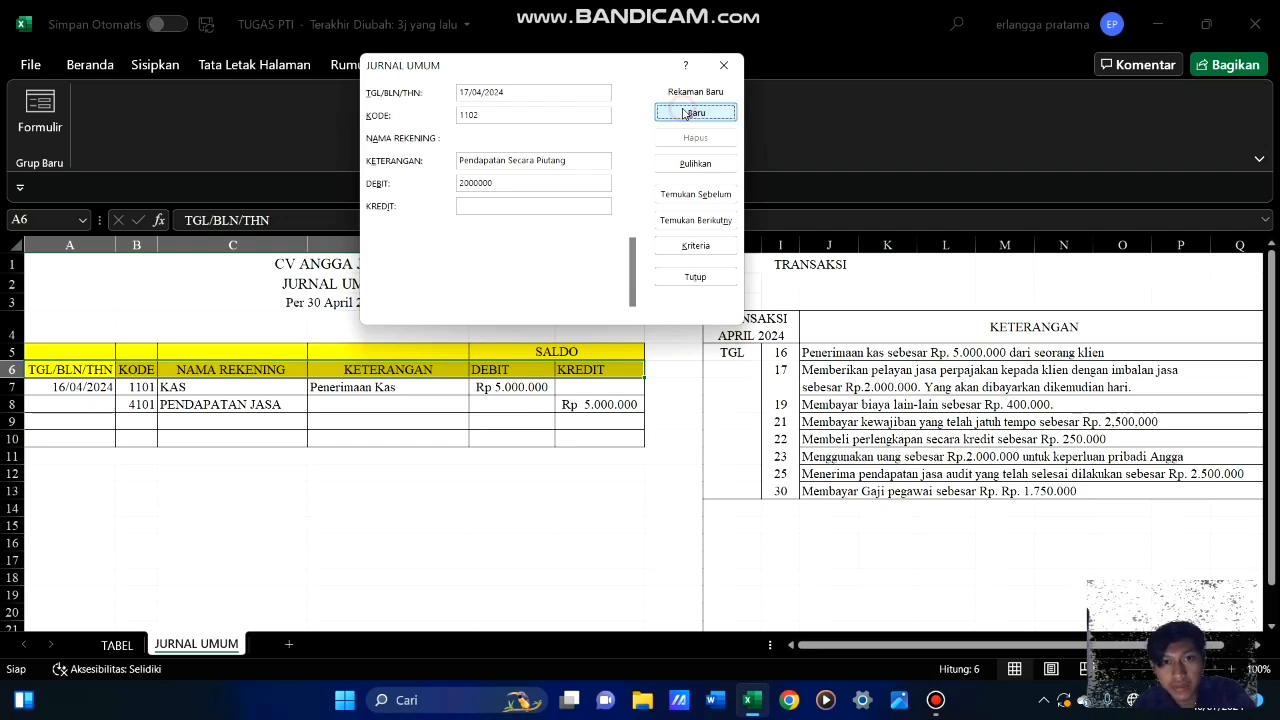
# Record the matching credit line for the 17 April transaction with KODE 4101 and KREDIT 2000000, leaving the date blank, and close the form
pyautogui.moveTo(16, 692)
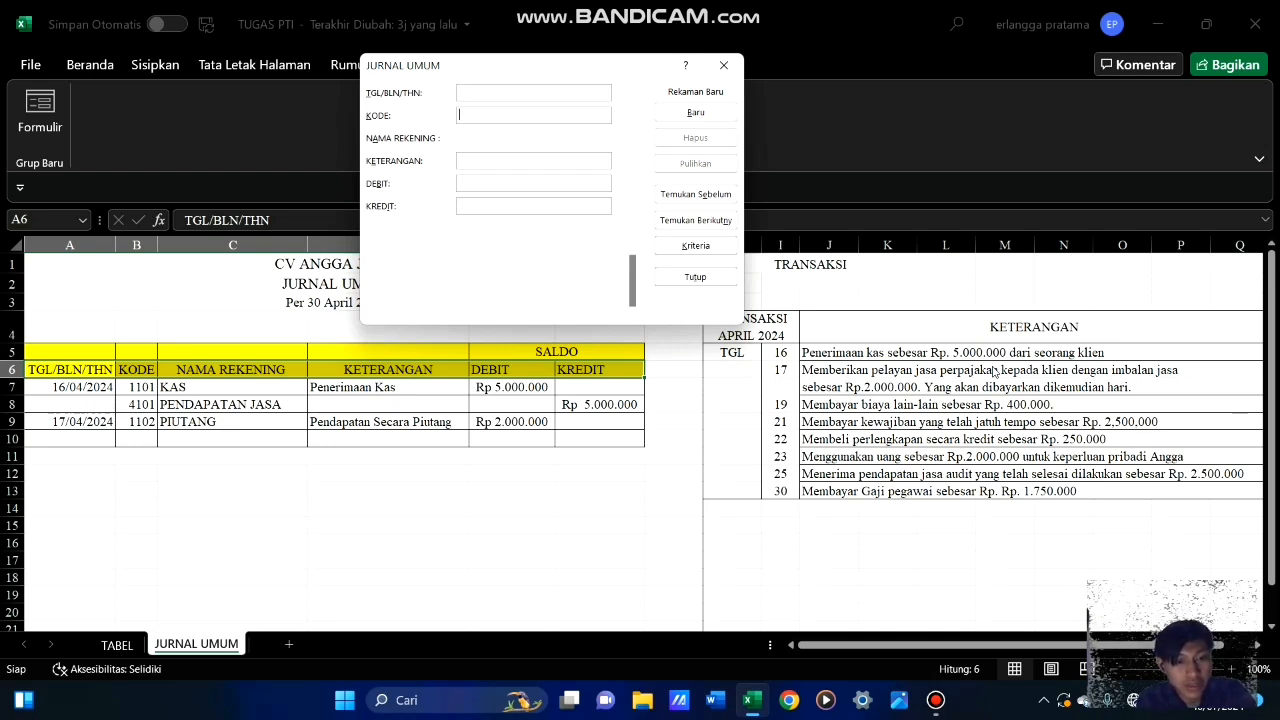
pyautogui.write('4101')
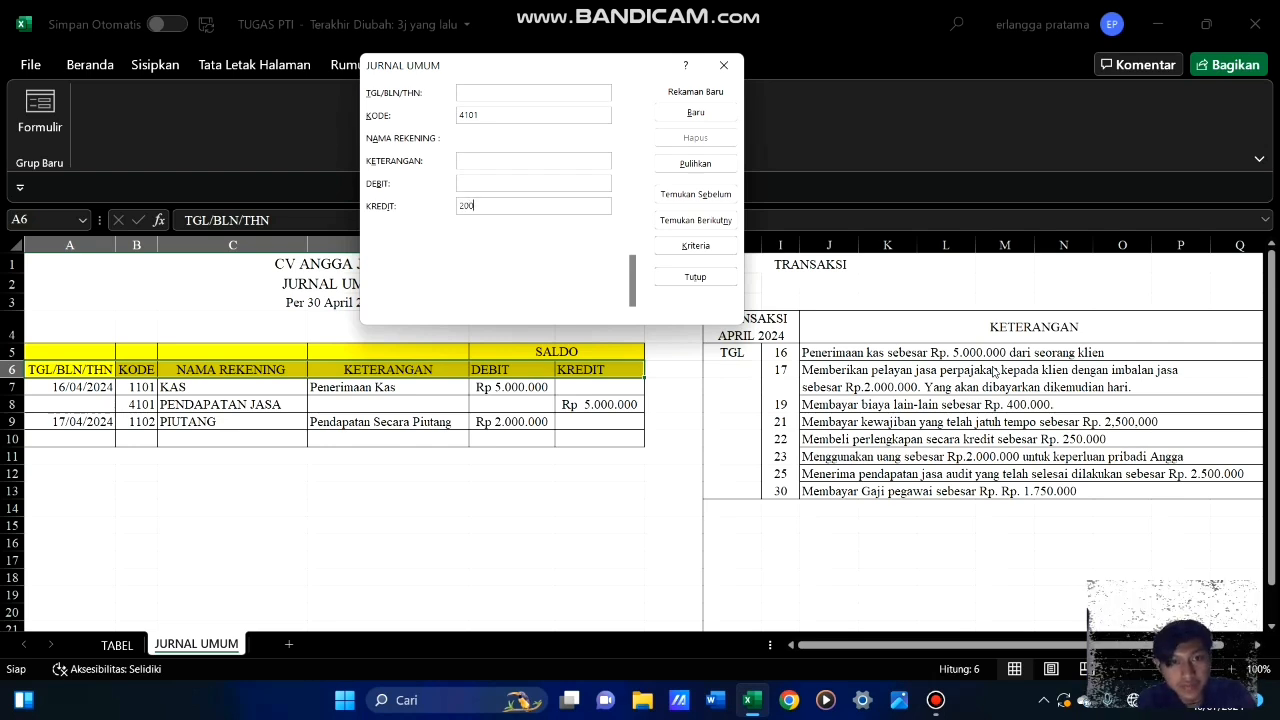
pyautogui.write('0000')
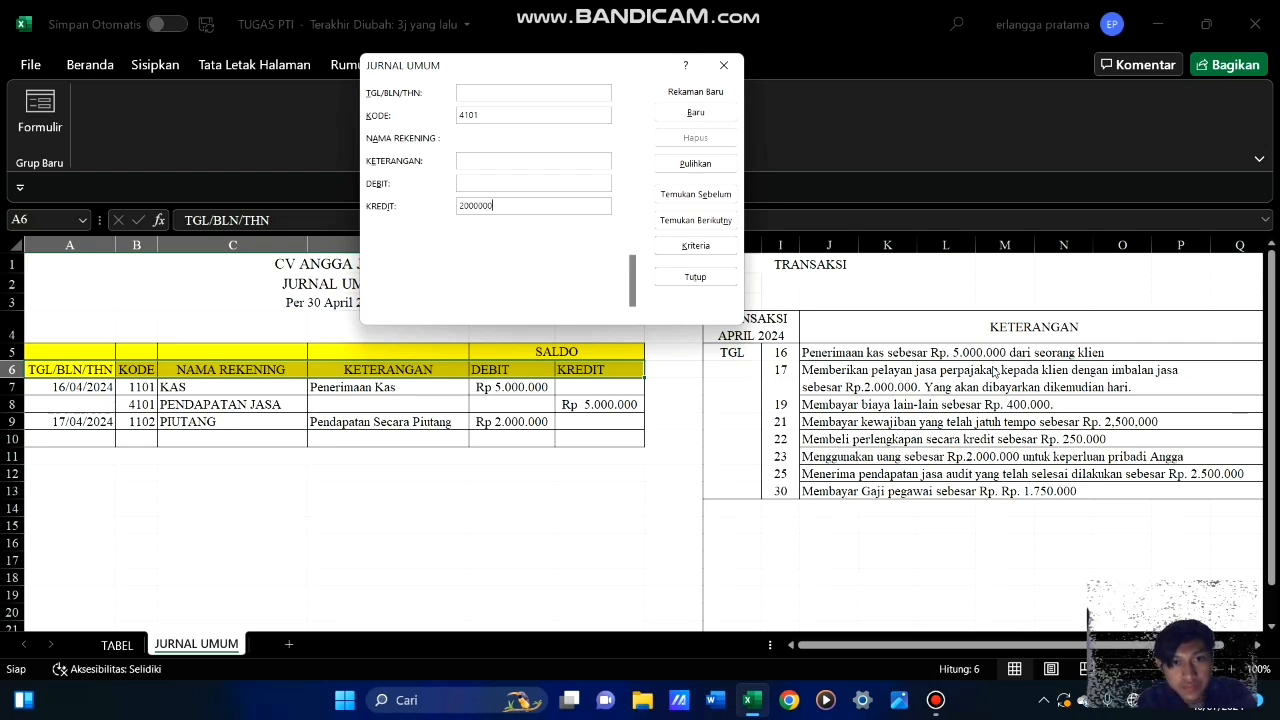
pyautogui.click(716, 116)
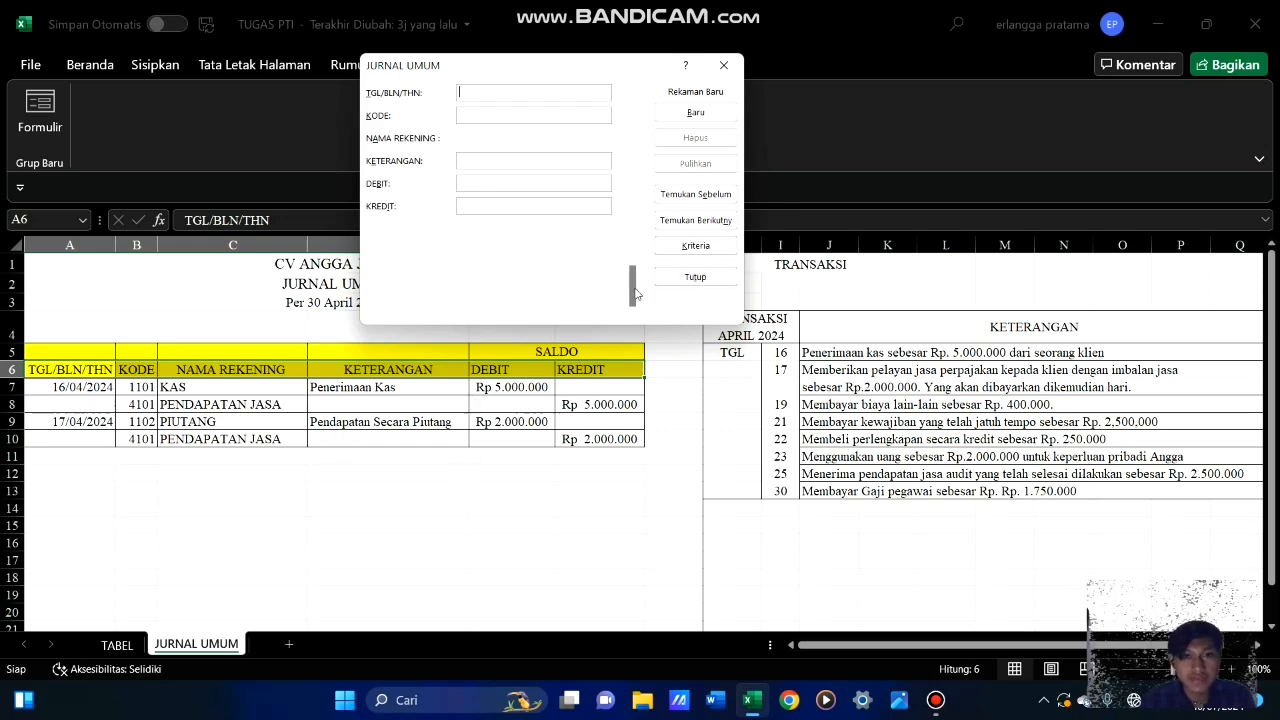
pyautogui.click(695, 277)
pyautogui.press('Up')
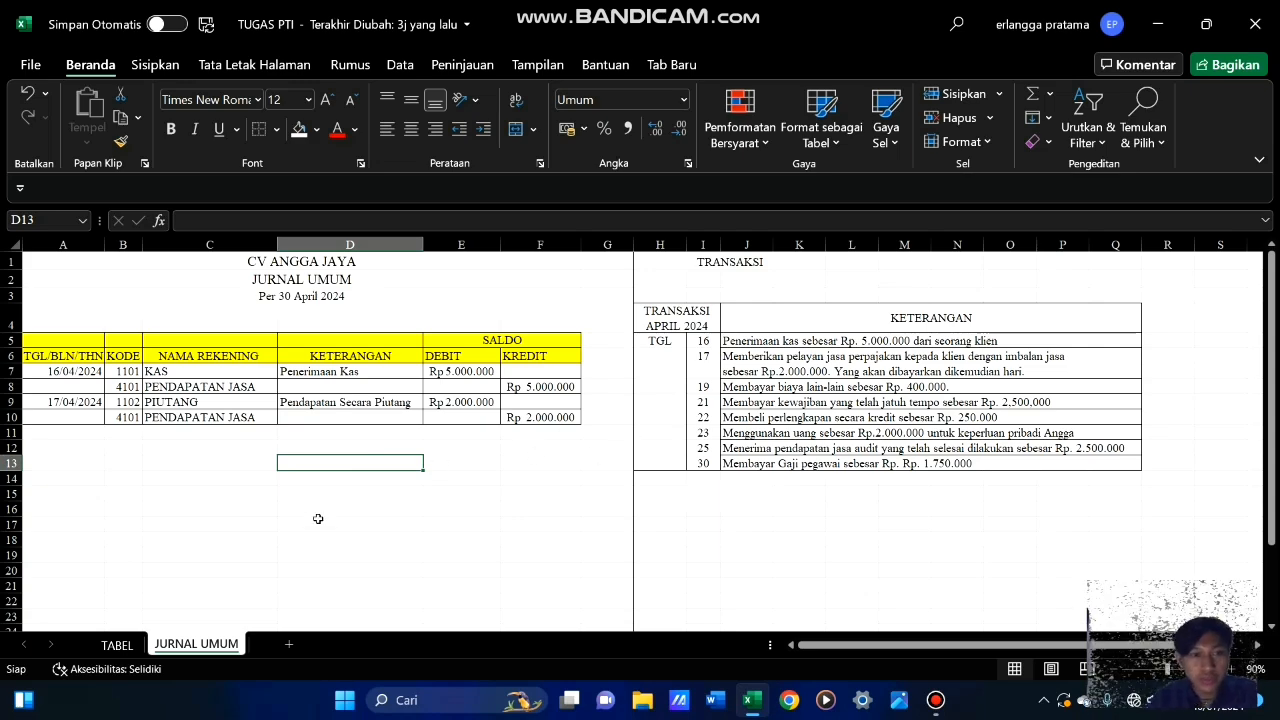
pyautogui.click(211, 420)
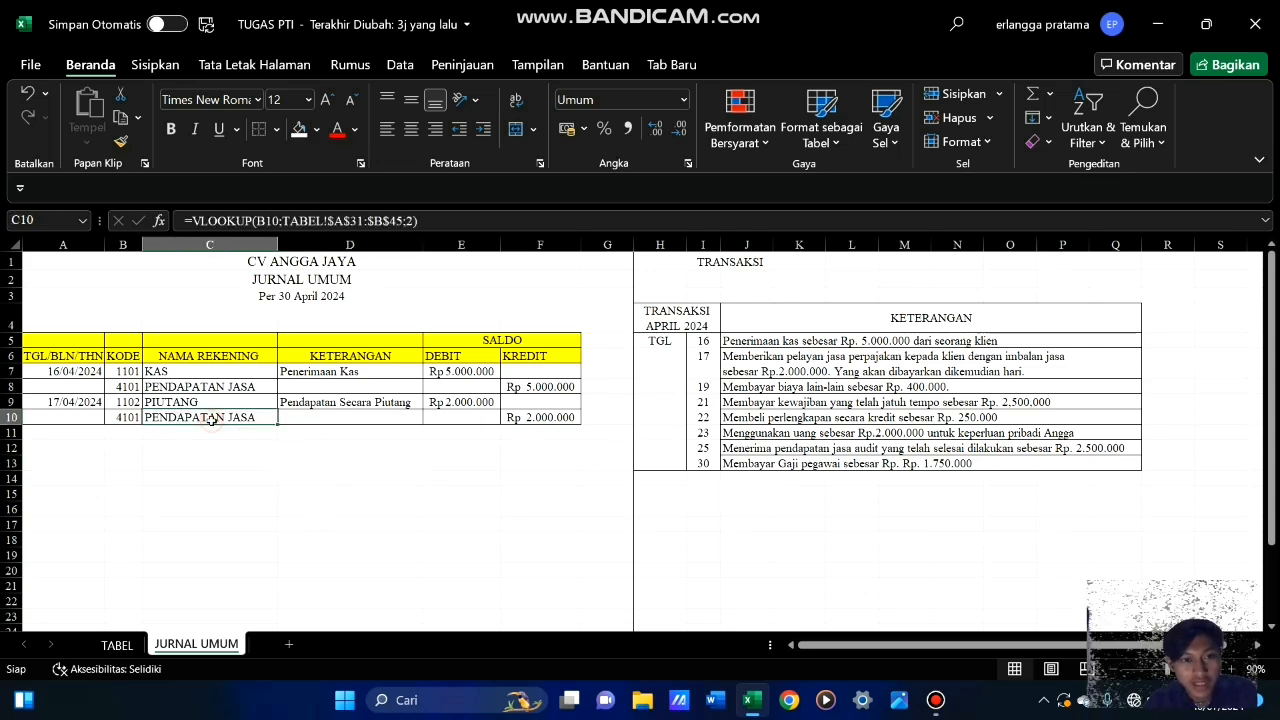
pyautogui.click(671, 64)
pyautogui.click(40, 110)
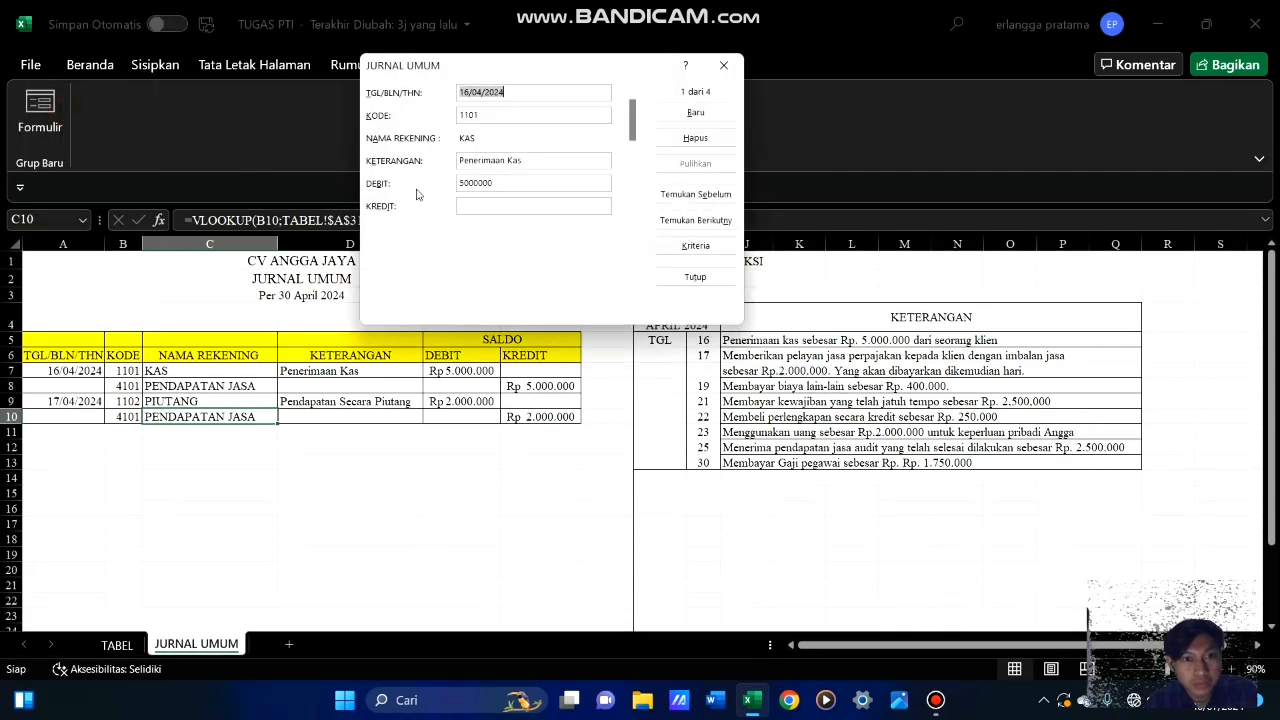
pyautogui.click(687, 281)
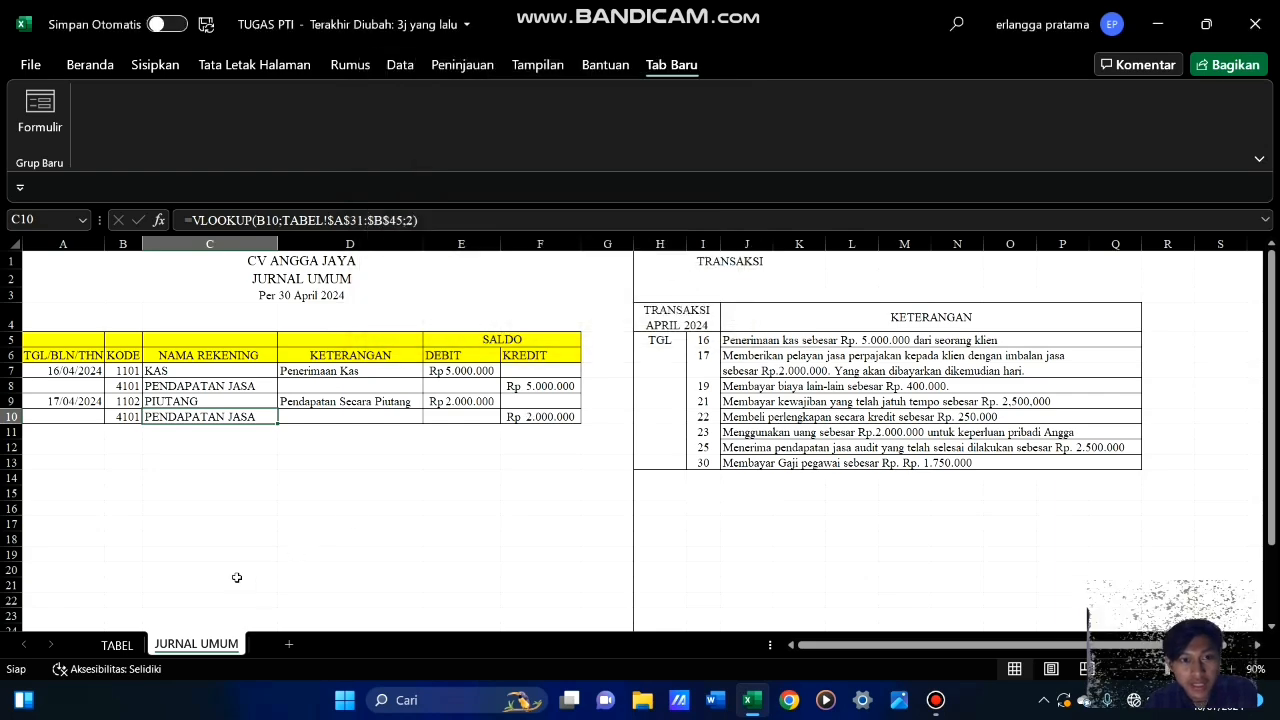
pyautogui.click(300, 490)
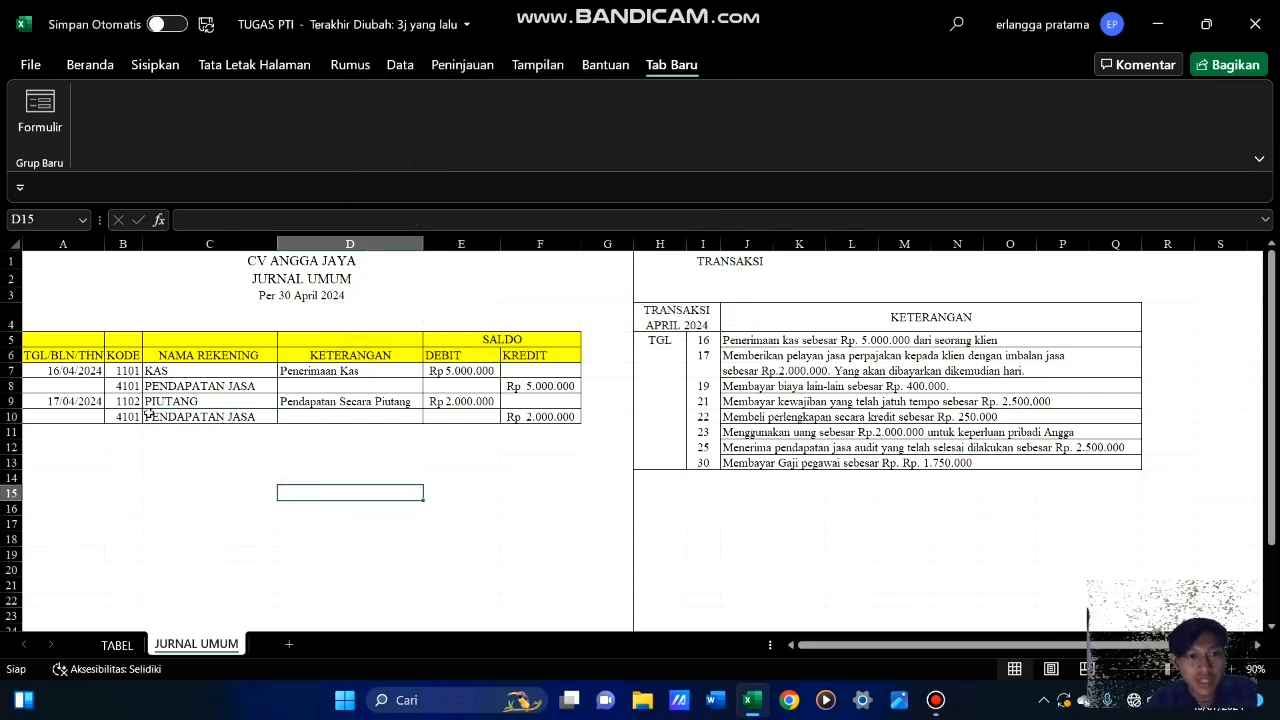
pyautogui.click(235, 478)
pyautogui.click(197, 438)
pyautogui.click(286, 479)
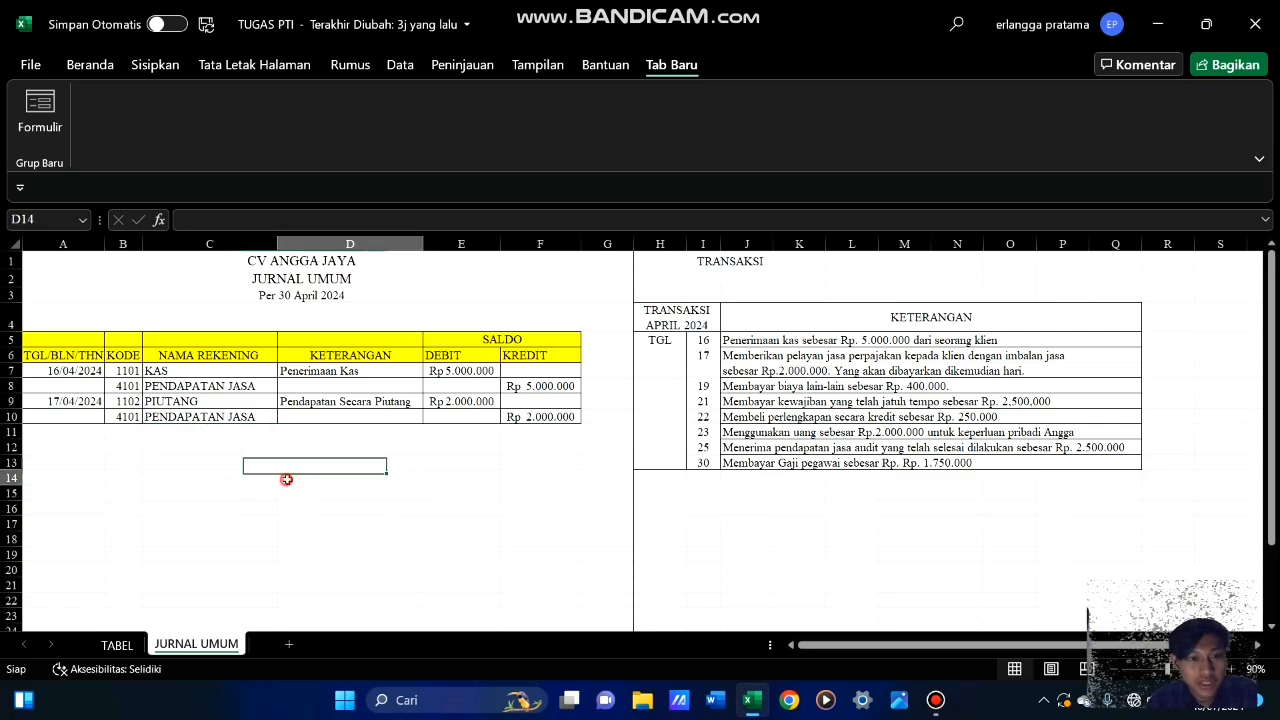
pyautogui.click(413, 447)
pyautogui.click(225, 477)
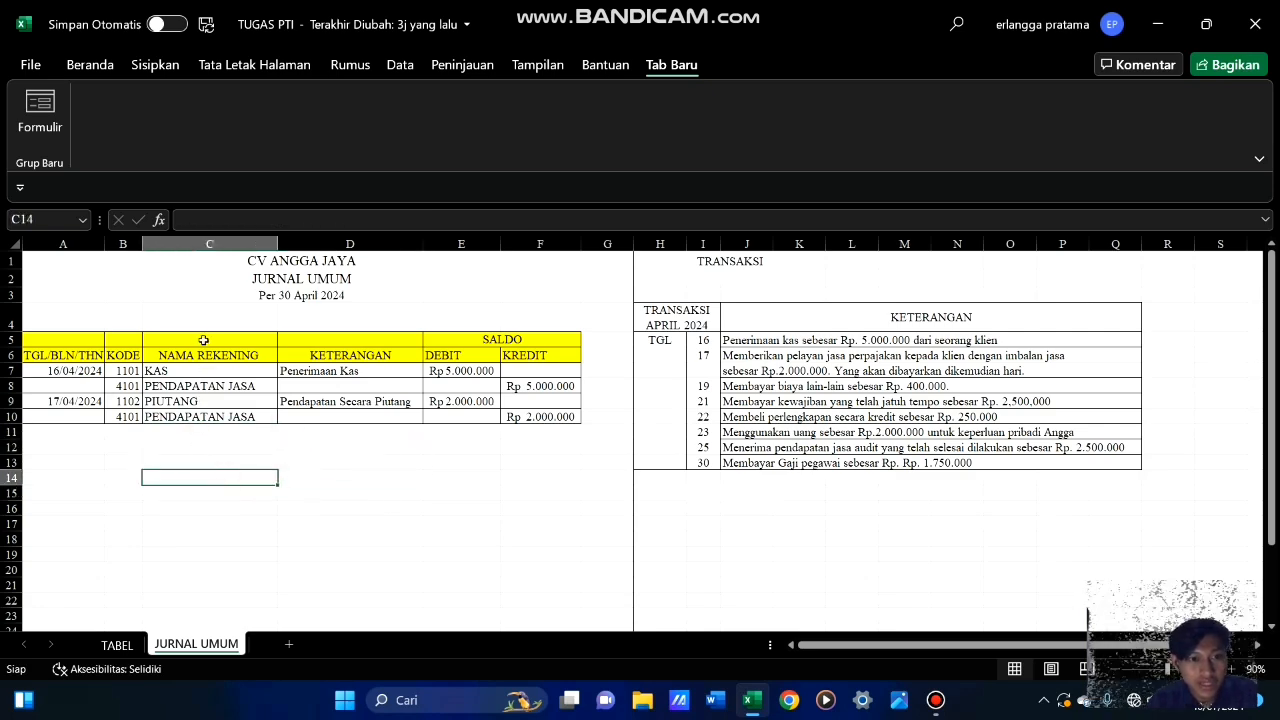
# Reopen the Formulir data entry form from cell C10 and browse through the journal records up to the last one
pyautogui.click(200, 416)
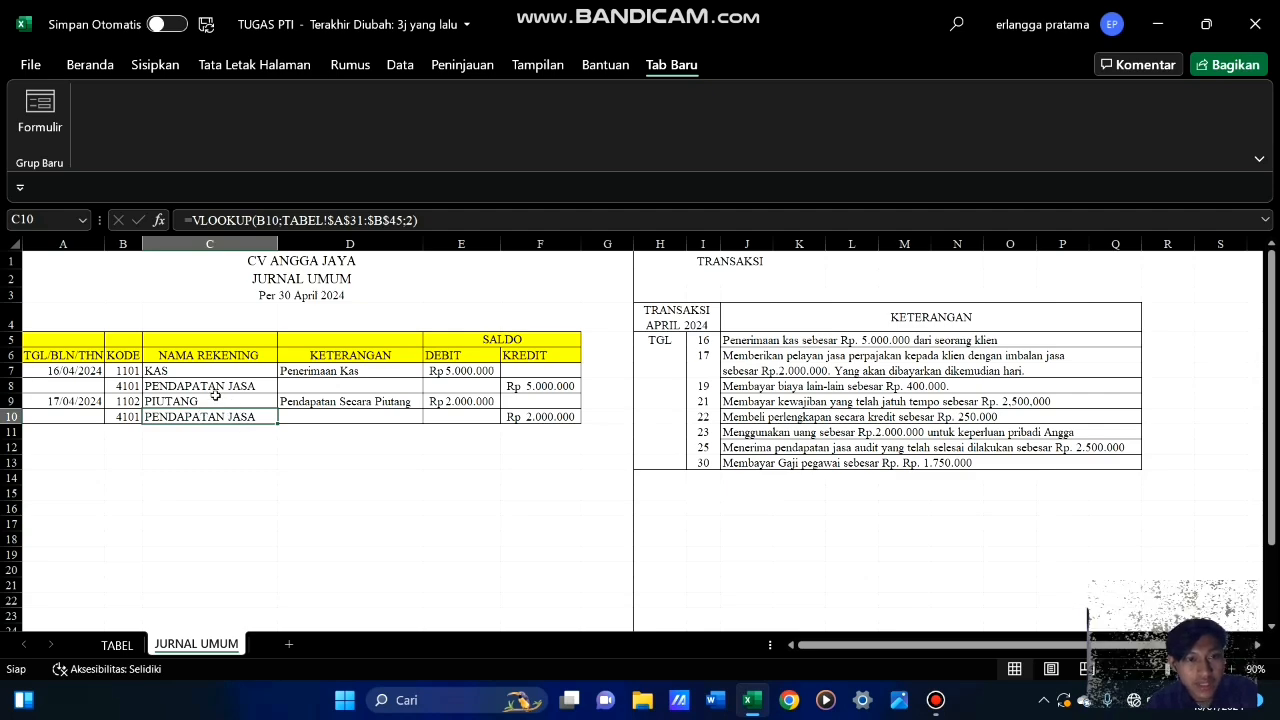
pyautogui.click(33, 128)
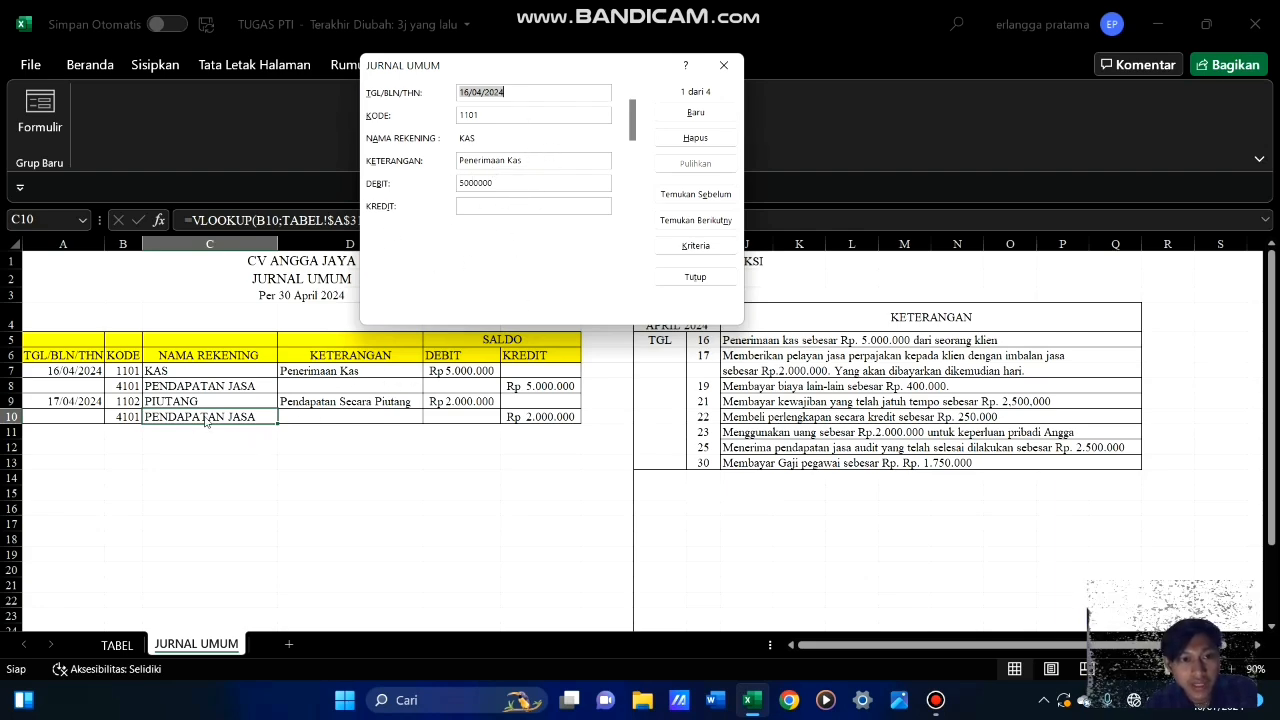
pyautogui.click(697, 222)
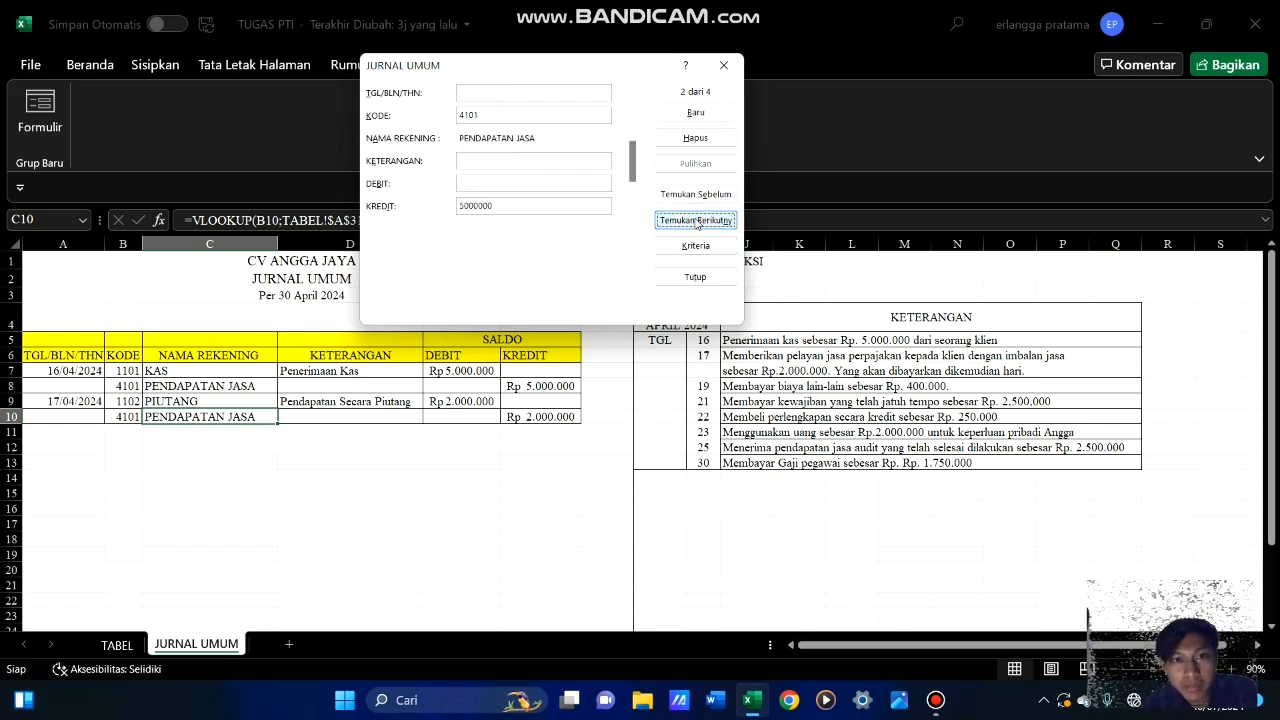
pyautogui.click(697, 222)
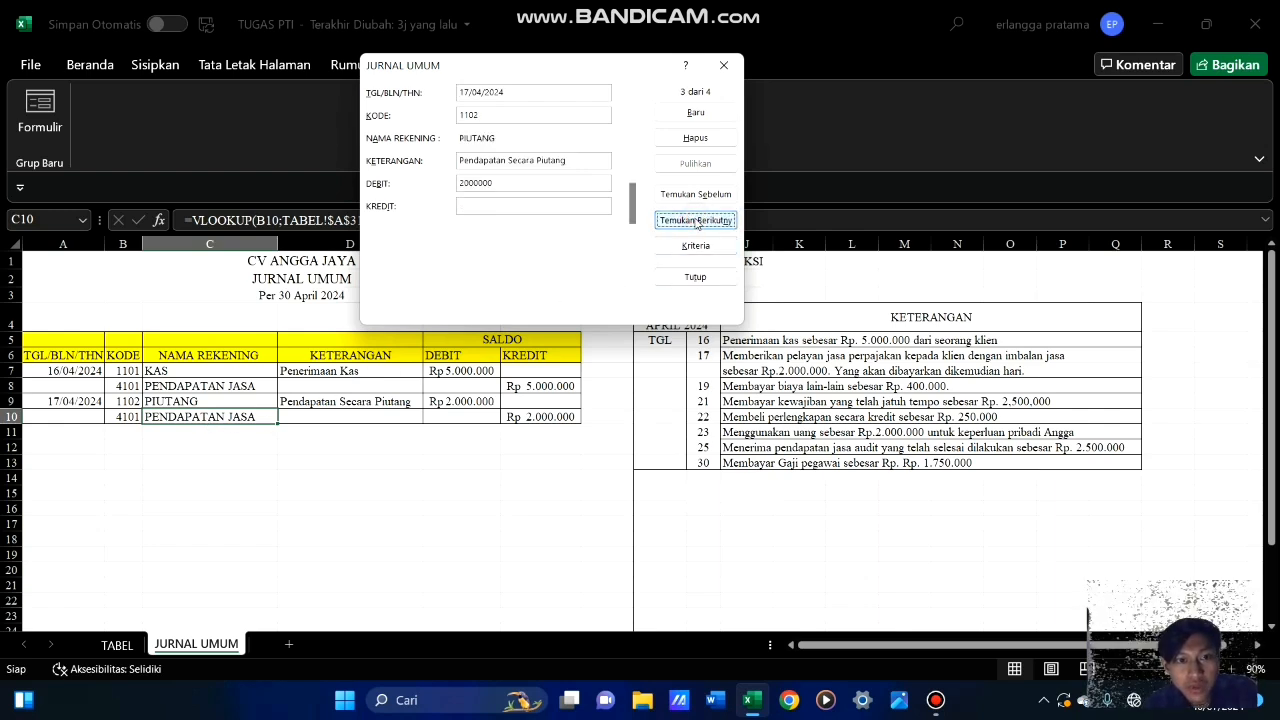
pyautogui.click(697, 222)
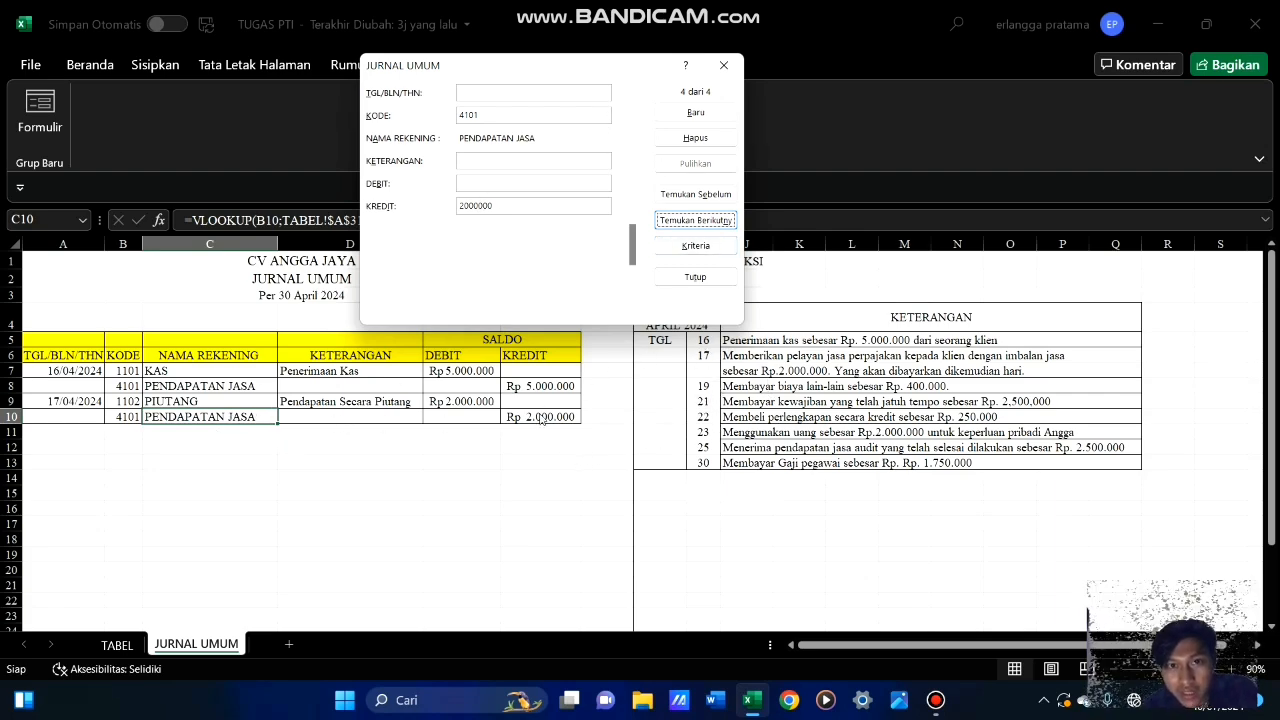
# Record the 19/04/2024 entry with KODE 5104, KETERANGAN Membayar Beban Lain-lain and DEBIT 400000
pyautogui.click(685, 116)
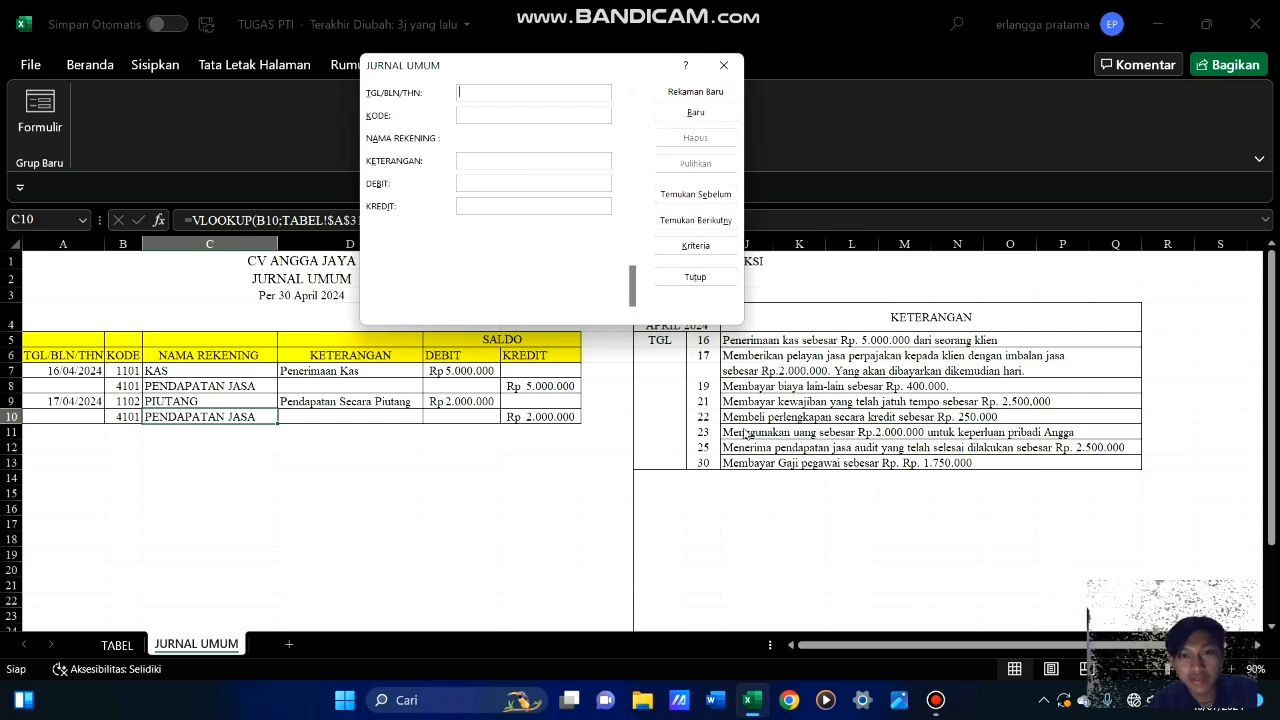
pyautogui.write('19/04/2024')
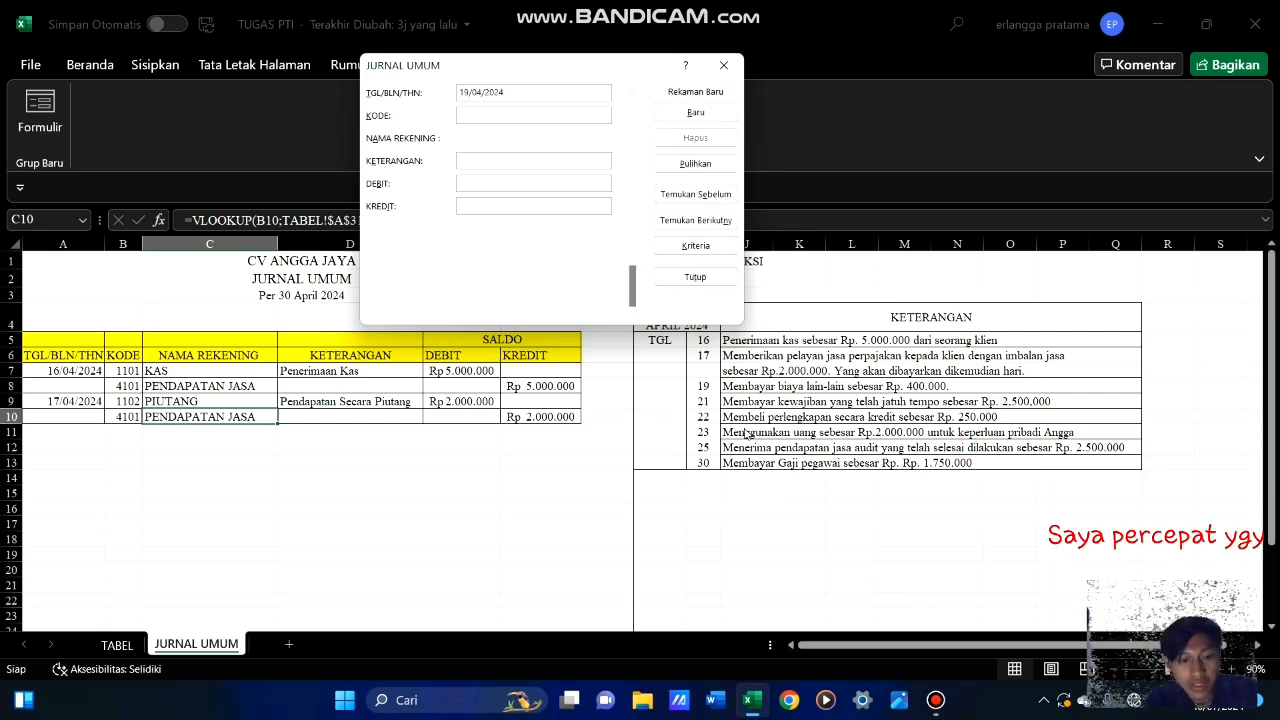
pyautogui.press('Tab')
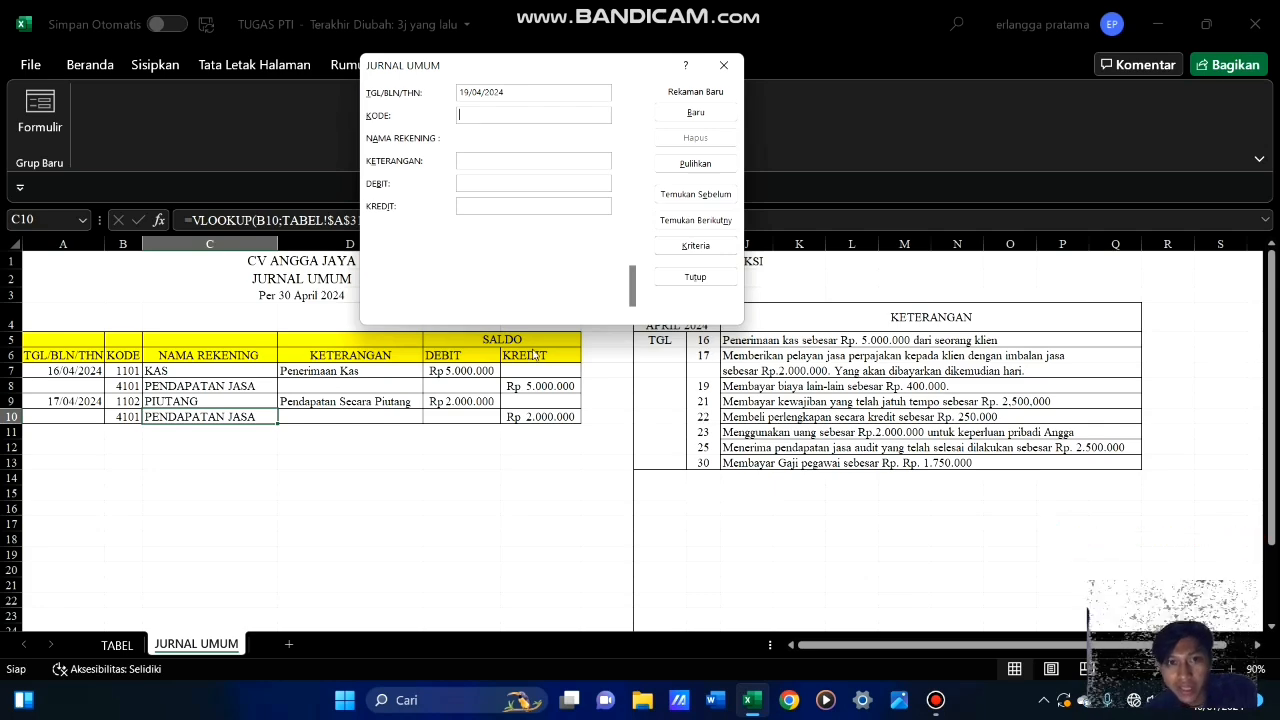
pyautogui.write('5104')
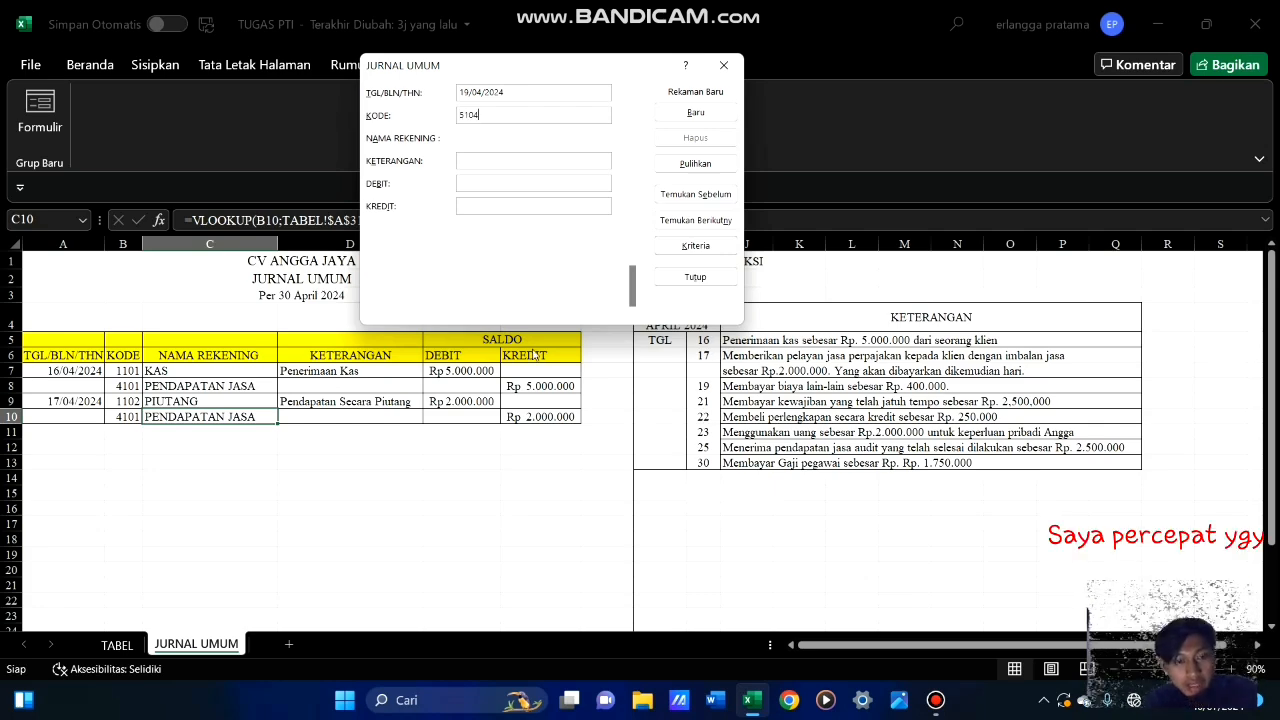
pyautogui.press('Tab')
pyautogui.write('Membayar Beba')
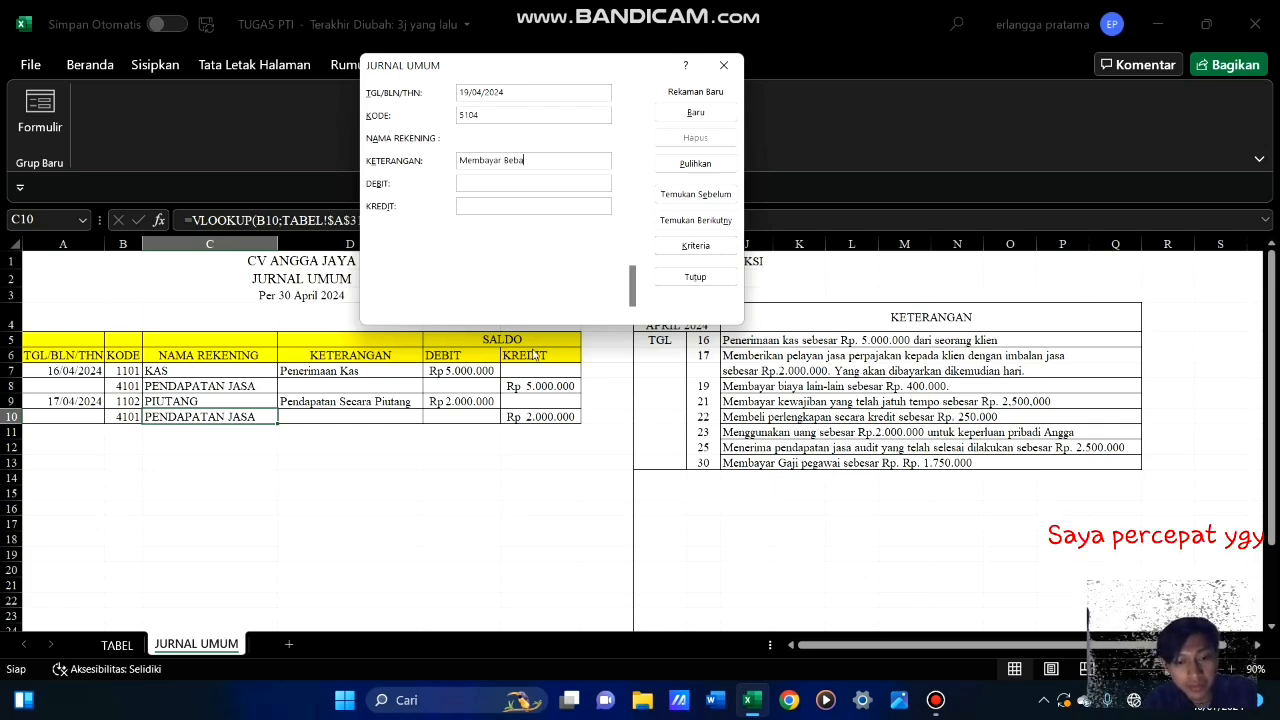
pyautogui.write('n Lain-lain')
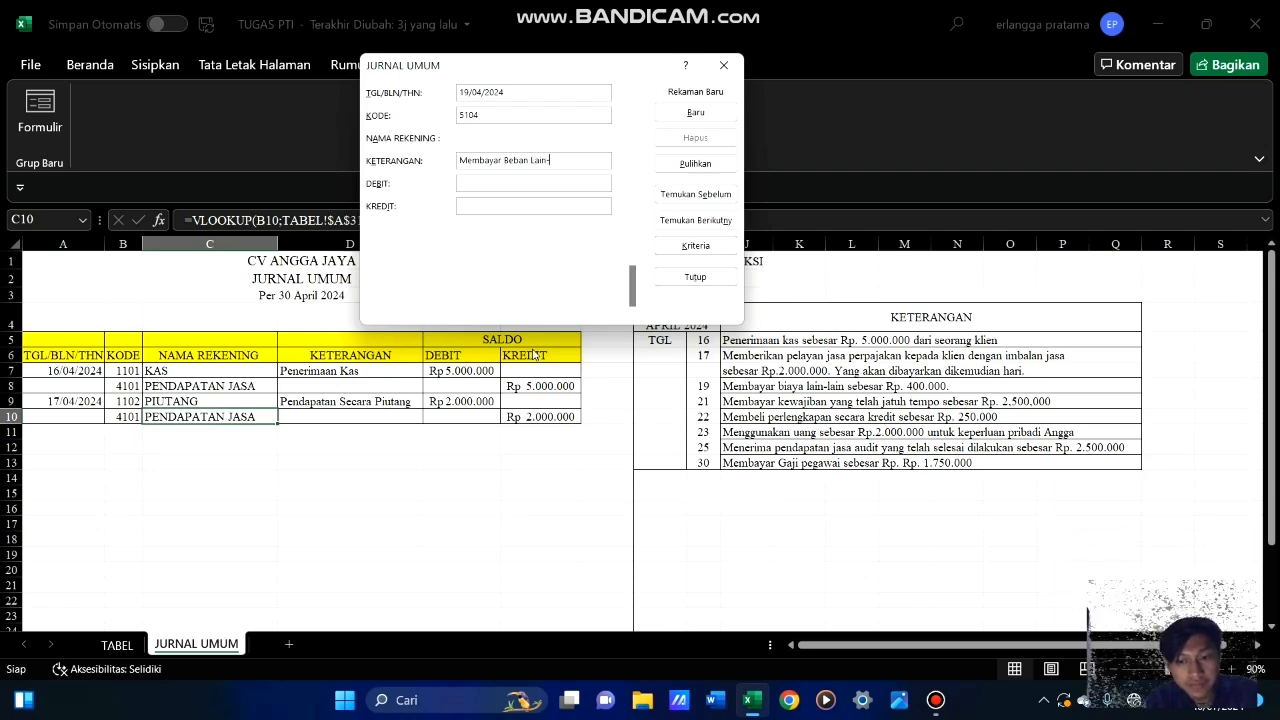
pyautogui.press('Tab')
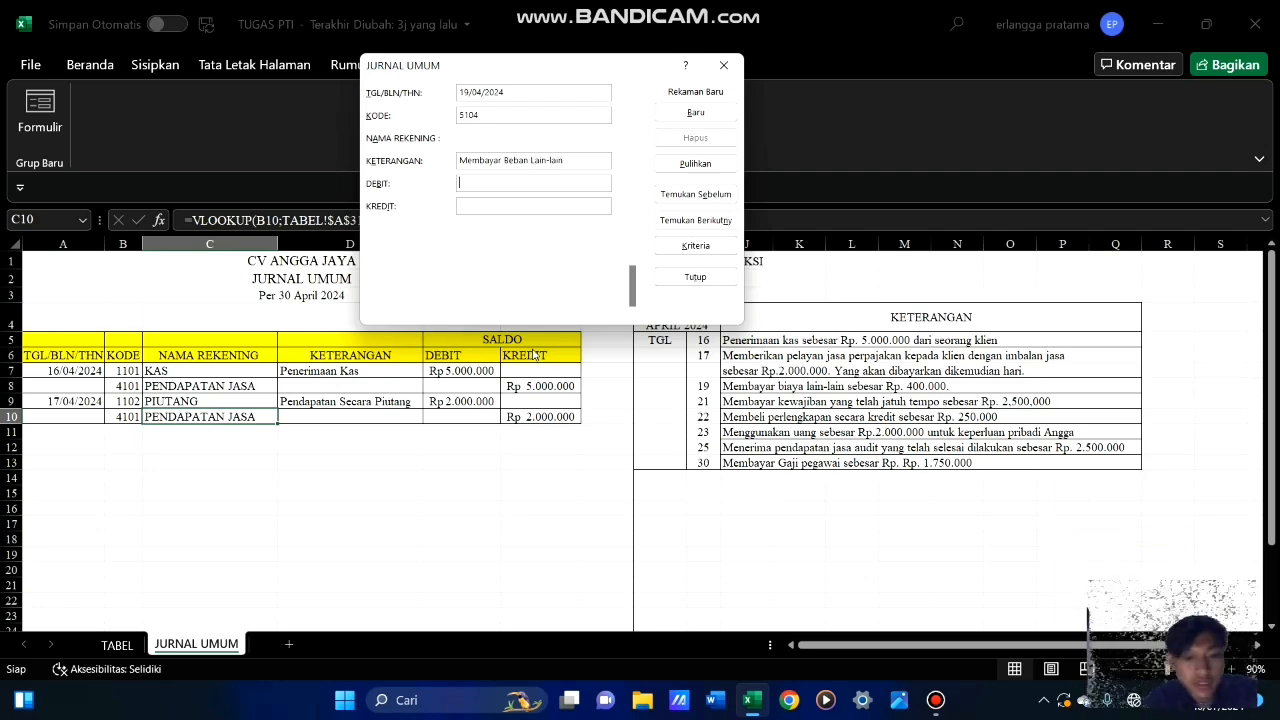
pyautogui.write('400000')
pyautogui.click(696, 113)
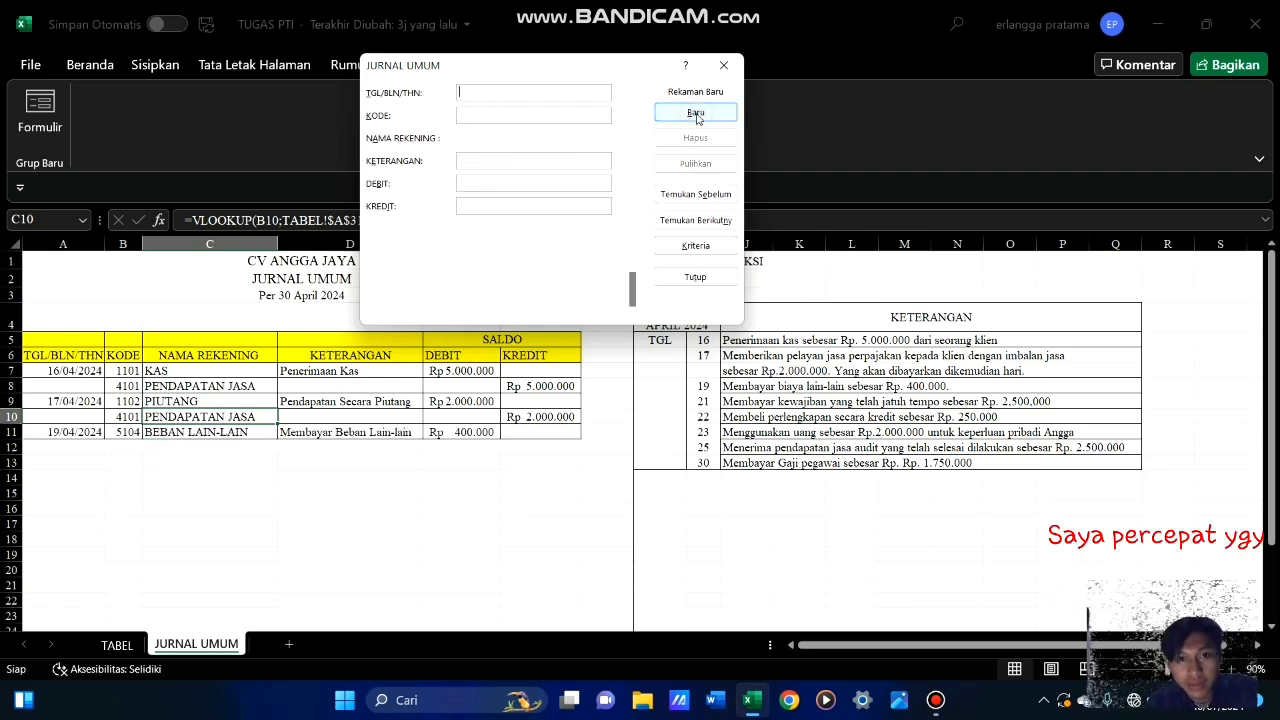
# Record the matching credit line for the 19 April transaction with KODE 1101 and KREDIT 400000, leaving the date blank
pyautogui.press('Tab')
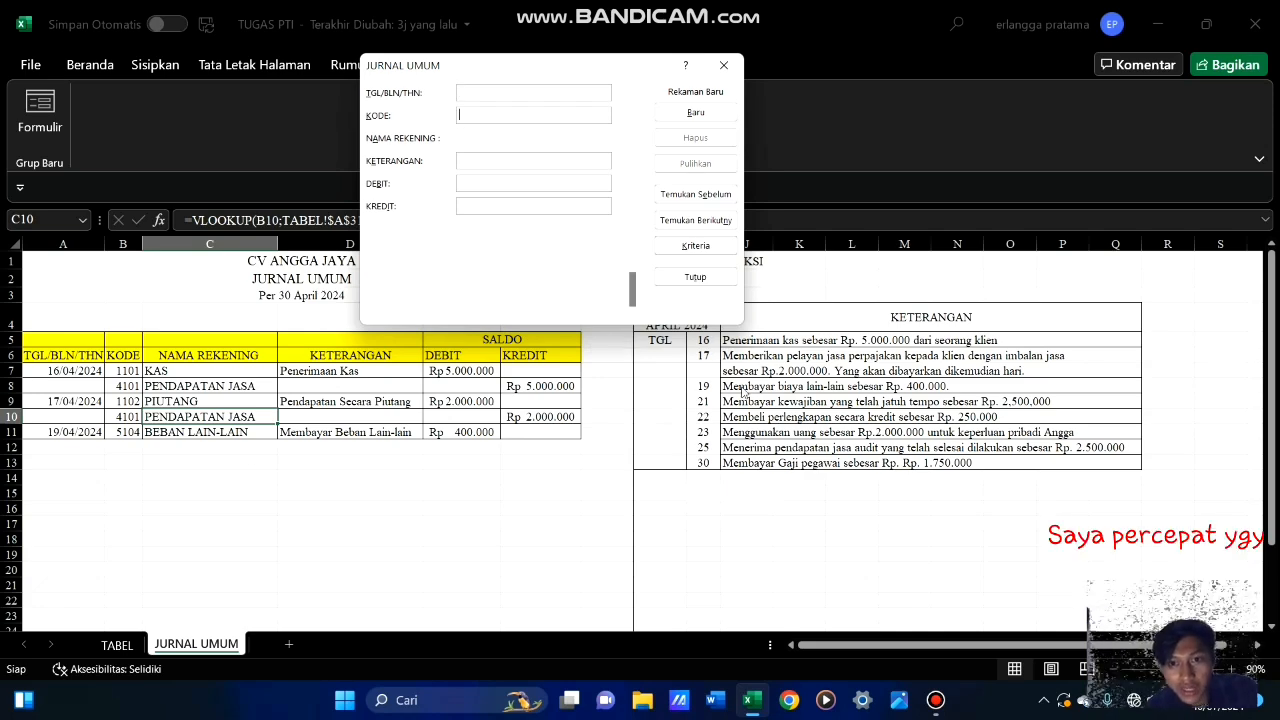
pyautogui.write('1101')
pyautogui.press('Tab')
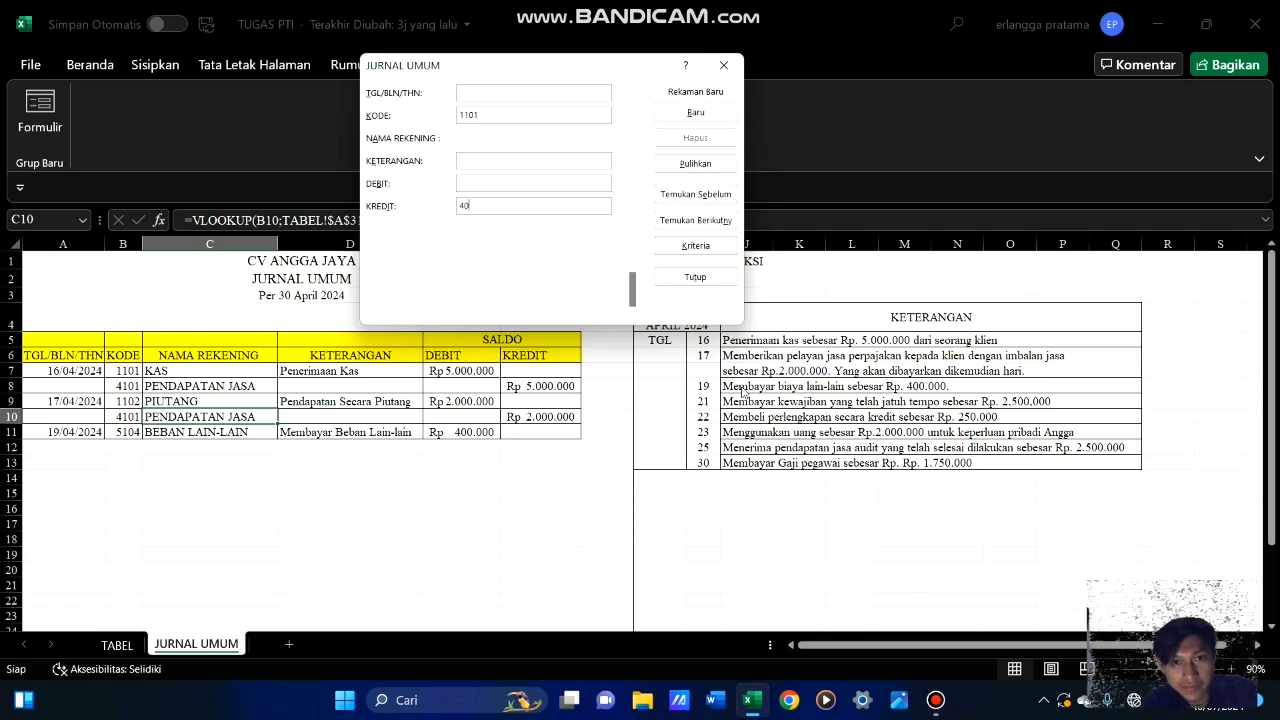
pyautogui.press('Return')
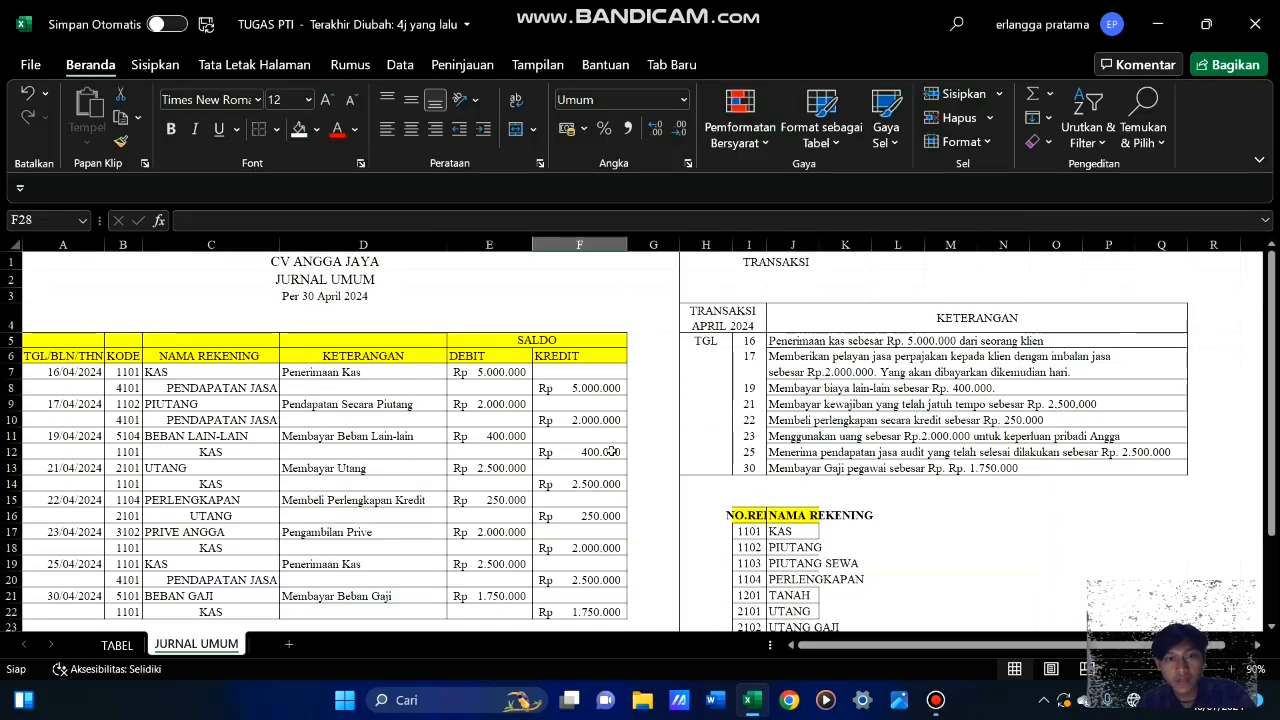
# Review the April 2024 journal entries in rows 7 to 22 against the transaction list and the account code table
pyautogui.scroll(-3, 612, 452)
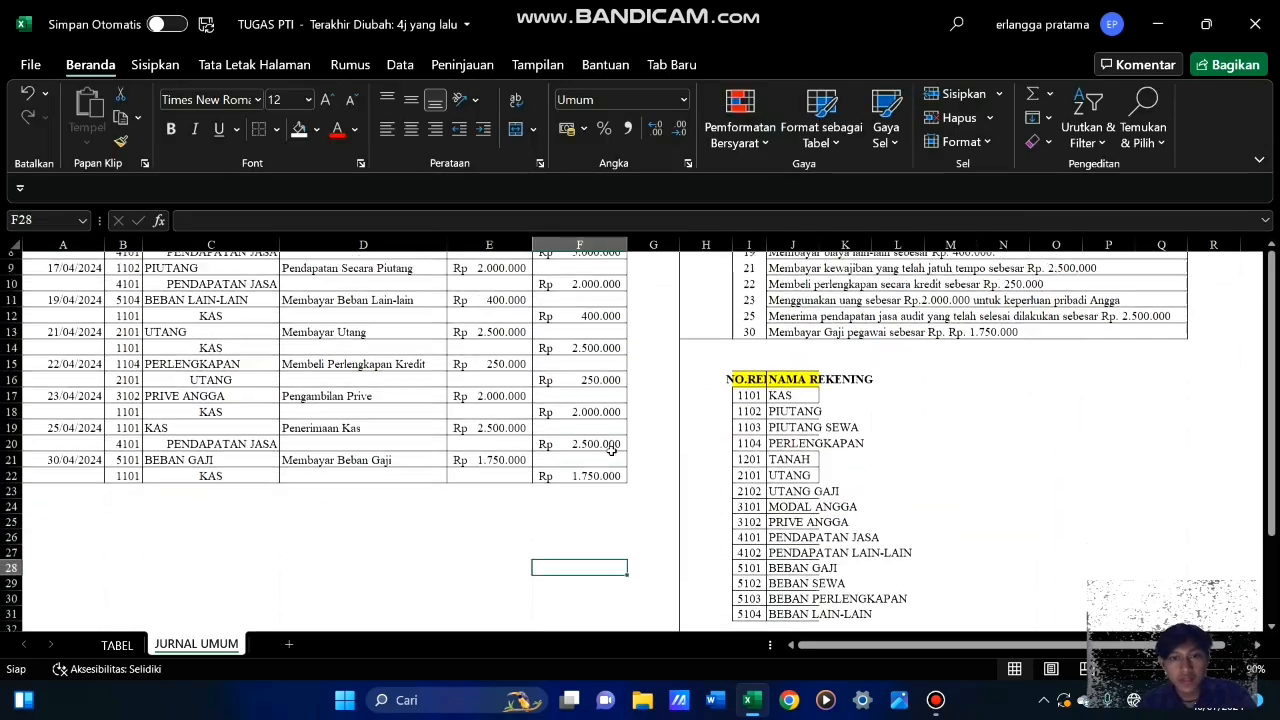
pyautogui.scroll(3, 612, 452)
pyautogui.scroll(-10, 612, 452)
pyautogui.scroll(10, 612, 452)
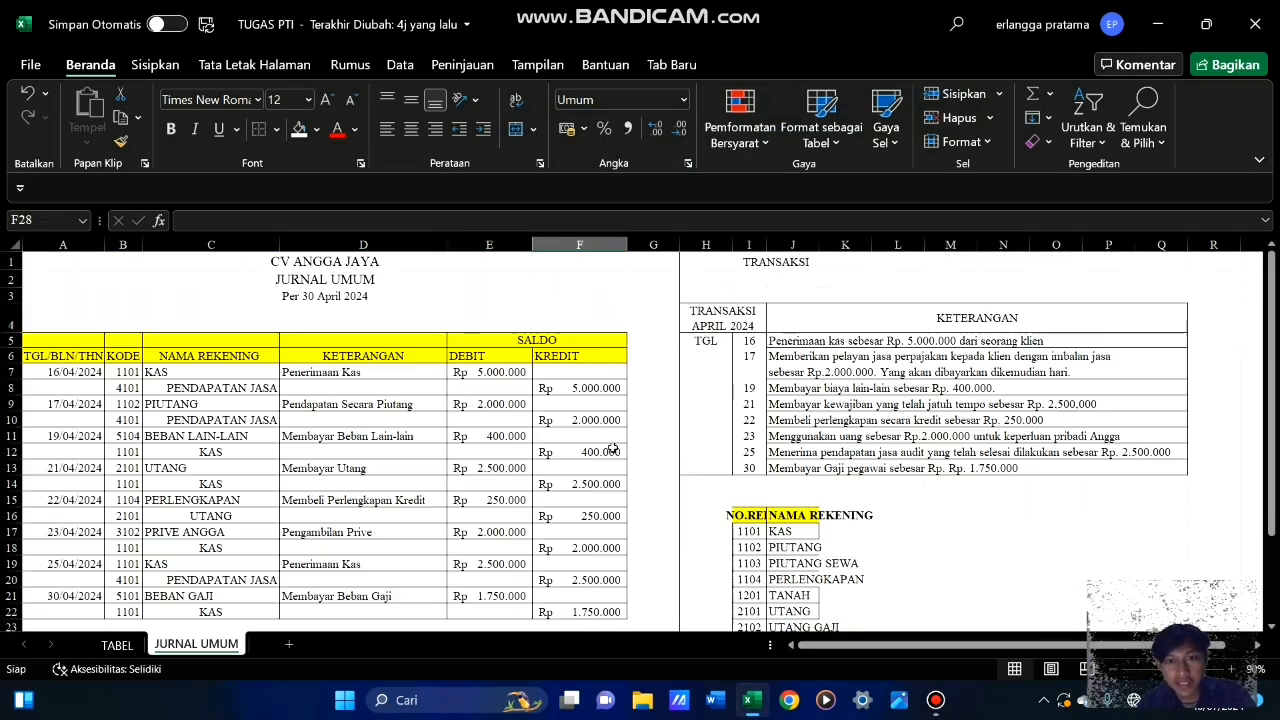
pyautogui.scroll(-6, 612, 449)
pyautogui.scroll(6, 612, 449)
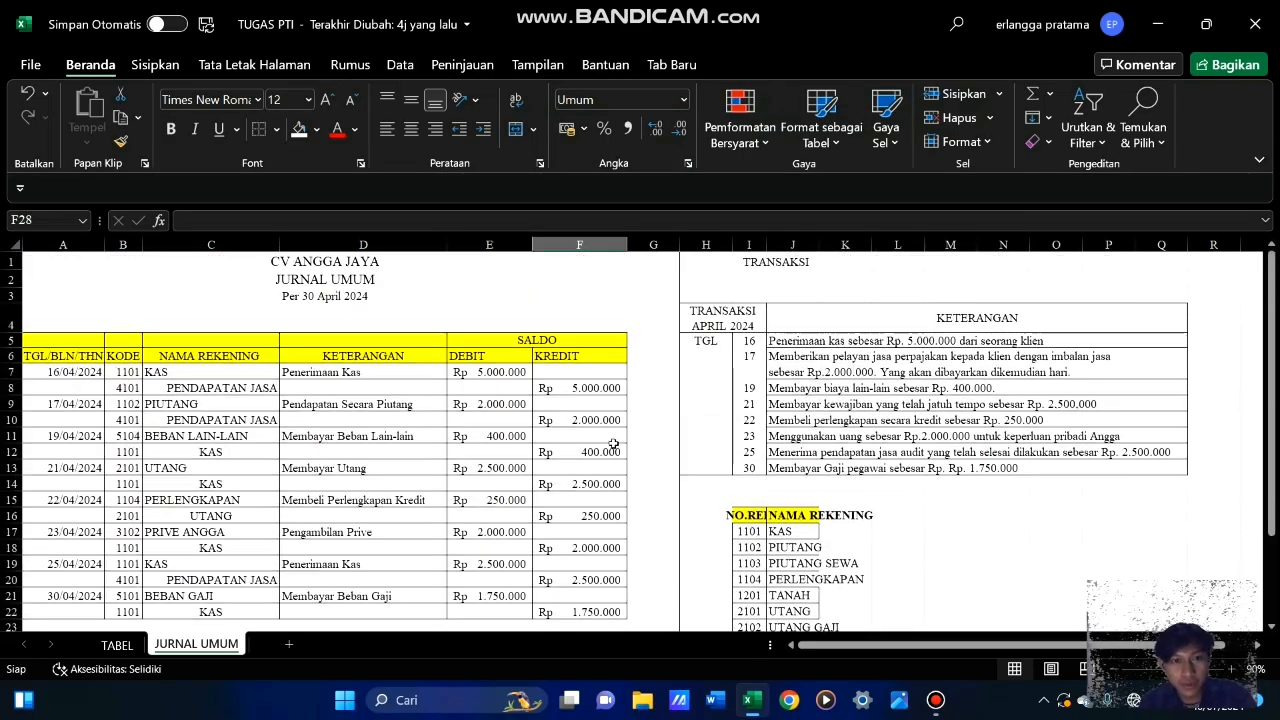
pyautogui.scroll(-3, 613, 443)
pyautogui.scroll(3, 613, 443)
pyautogui.scroll(-3, 613, 443)
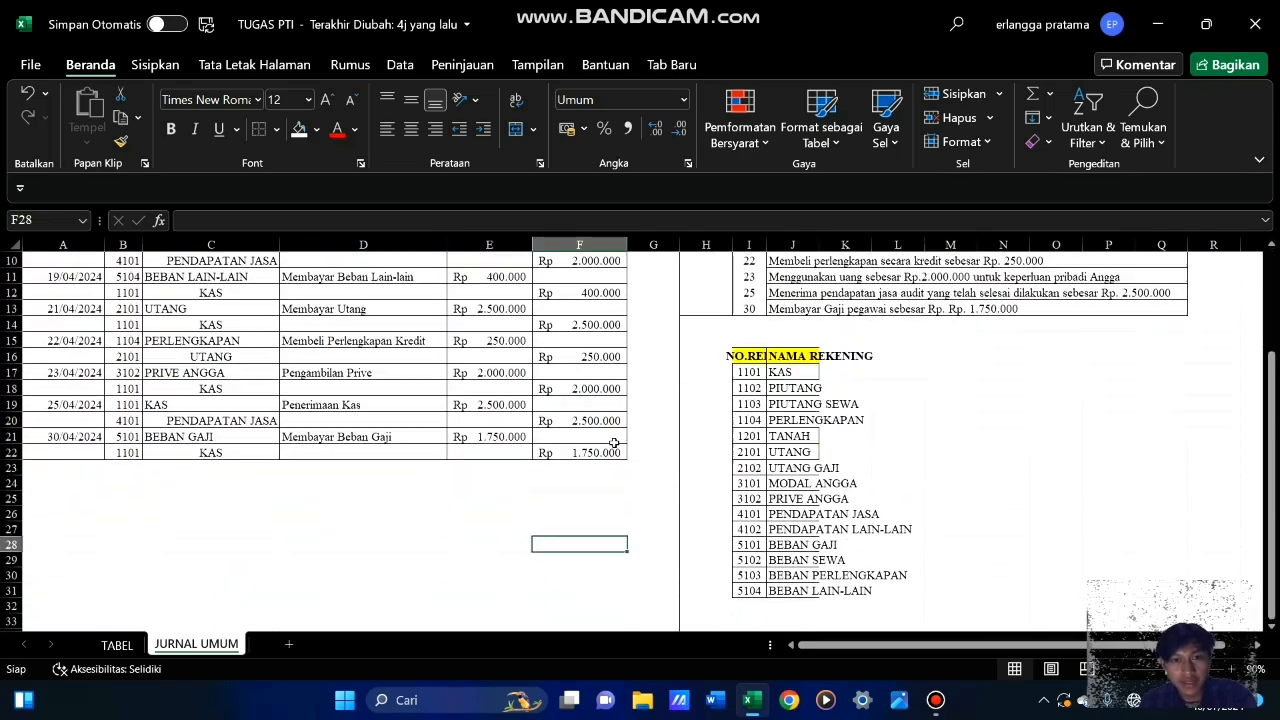
pyautogui.scroll(3, 613, 443)
pyautogui.scroll(-2, 243, 491)
pyautogui.scroll(2, 200, 560)
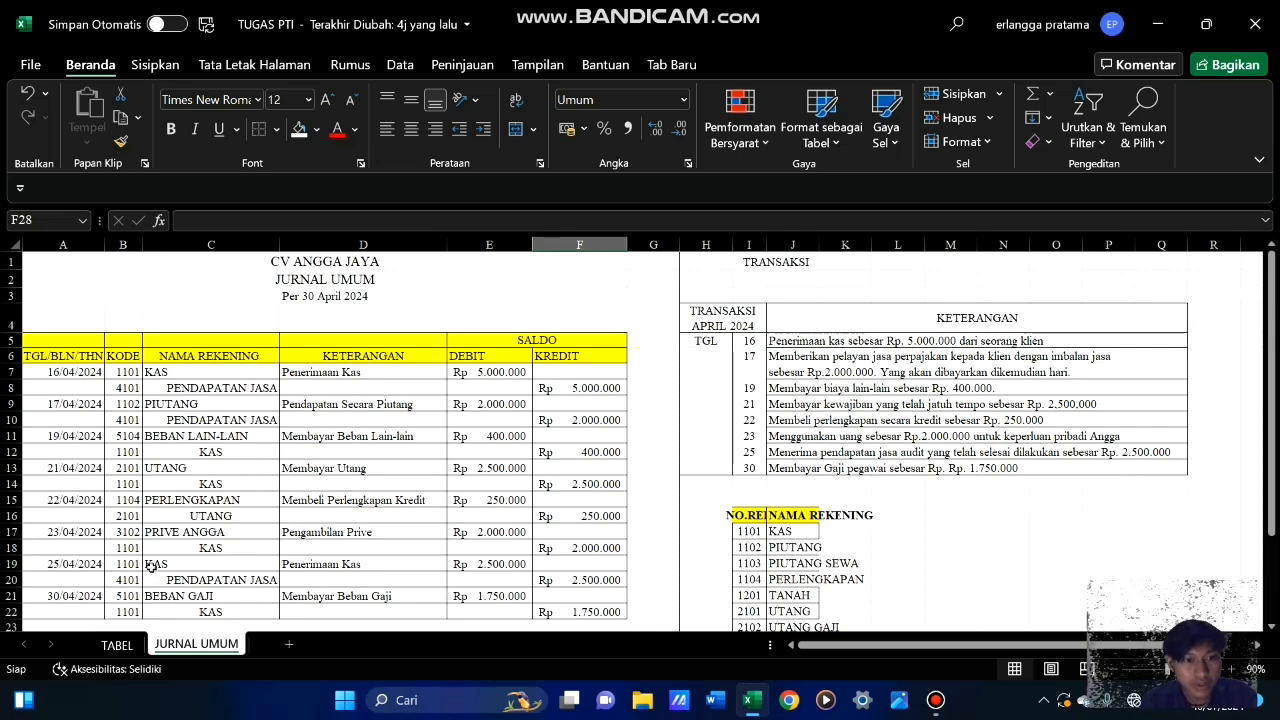
pyautogui.scroll(-3, 152, 566)
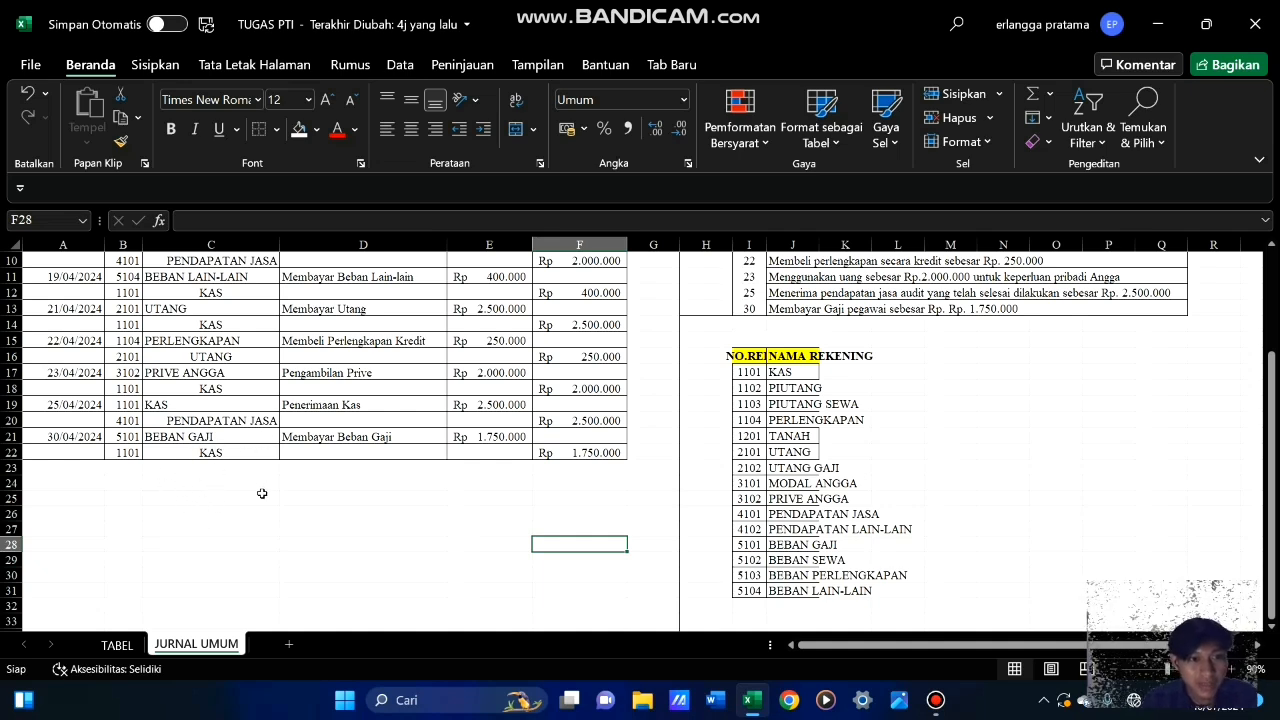
pyautogui.scroll(3, 288, 529)
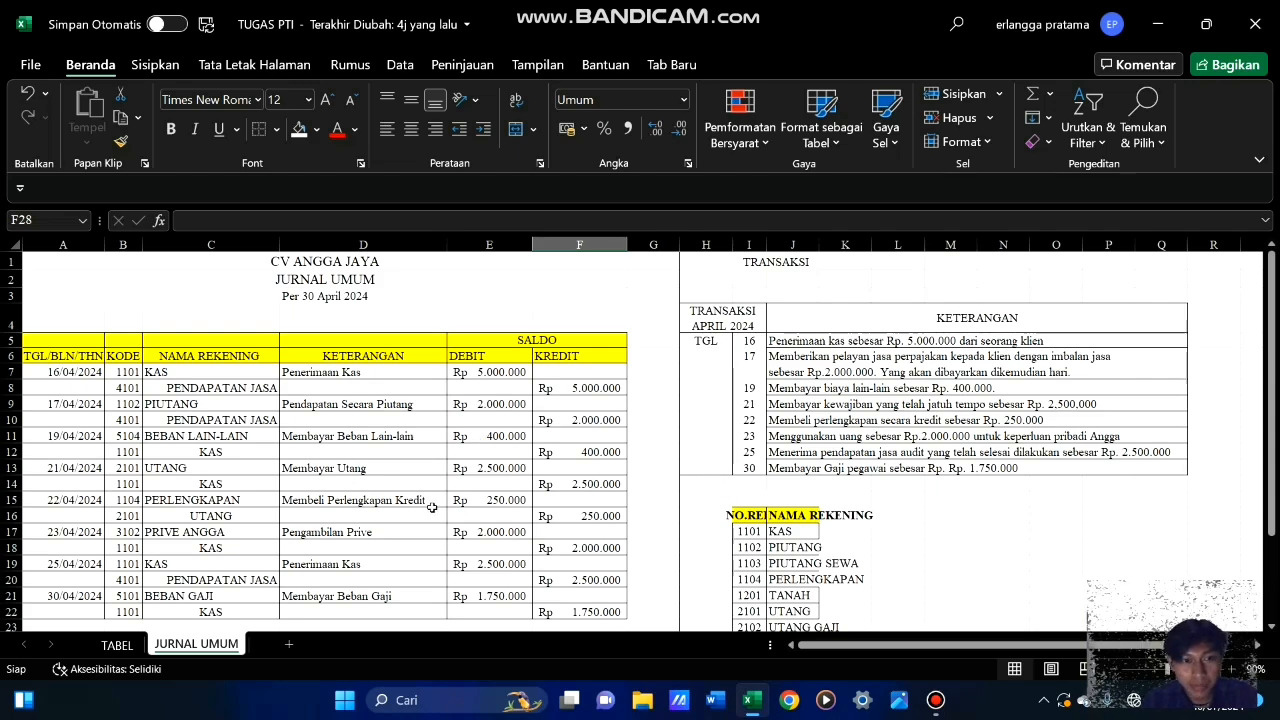
pyautogui.scroll(-3, 430, 505)
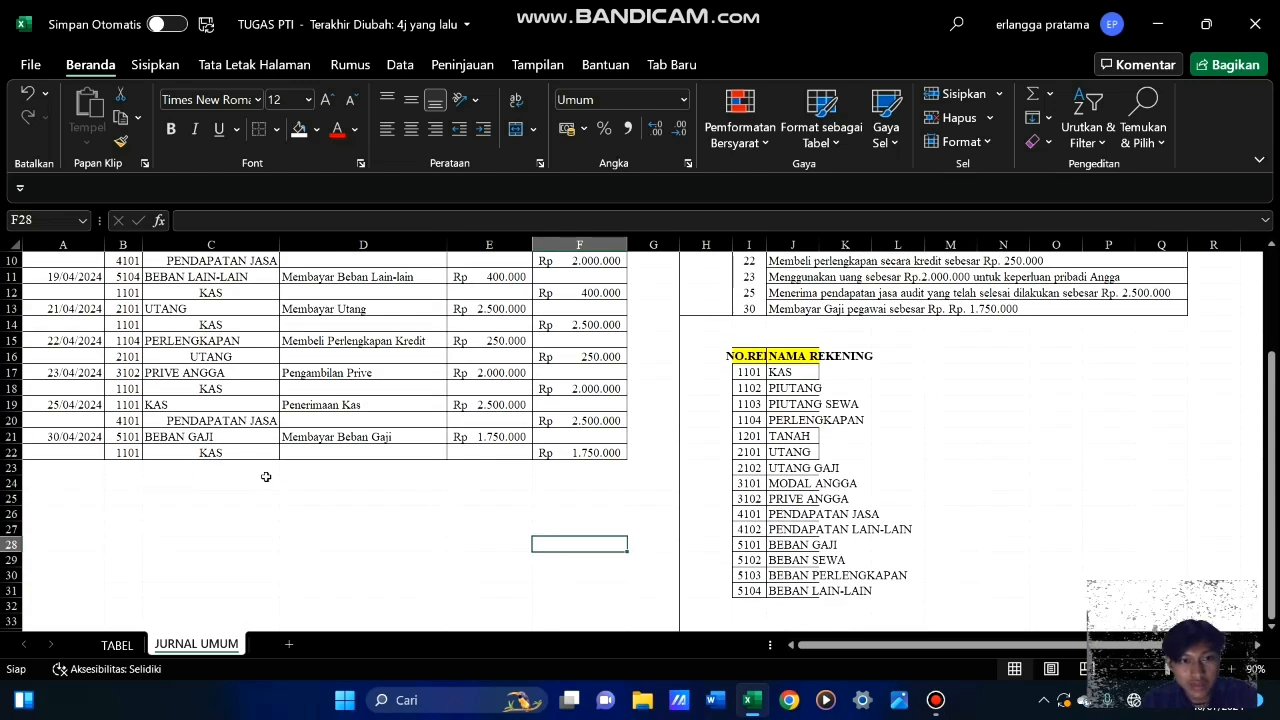
# Merge and center cells C23:D23 below the journal entries and label them JUMLAH
pyautogui.scroll(3, 495, 483)
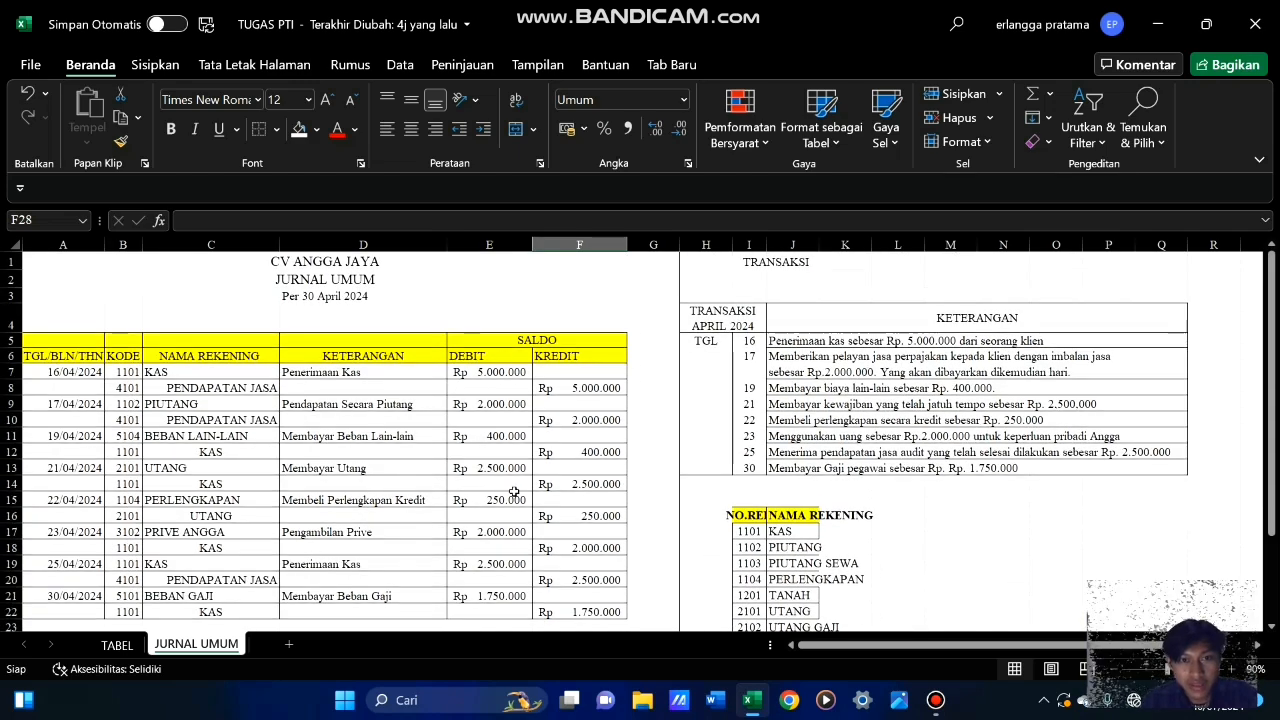
pyautogui.scroll(-3, 505, 497)
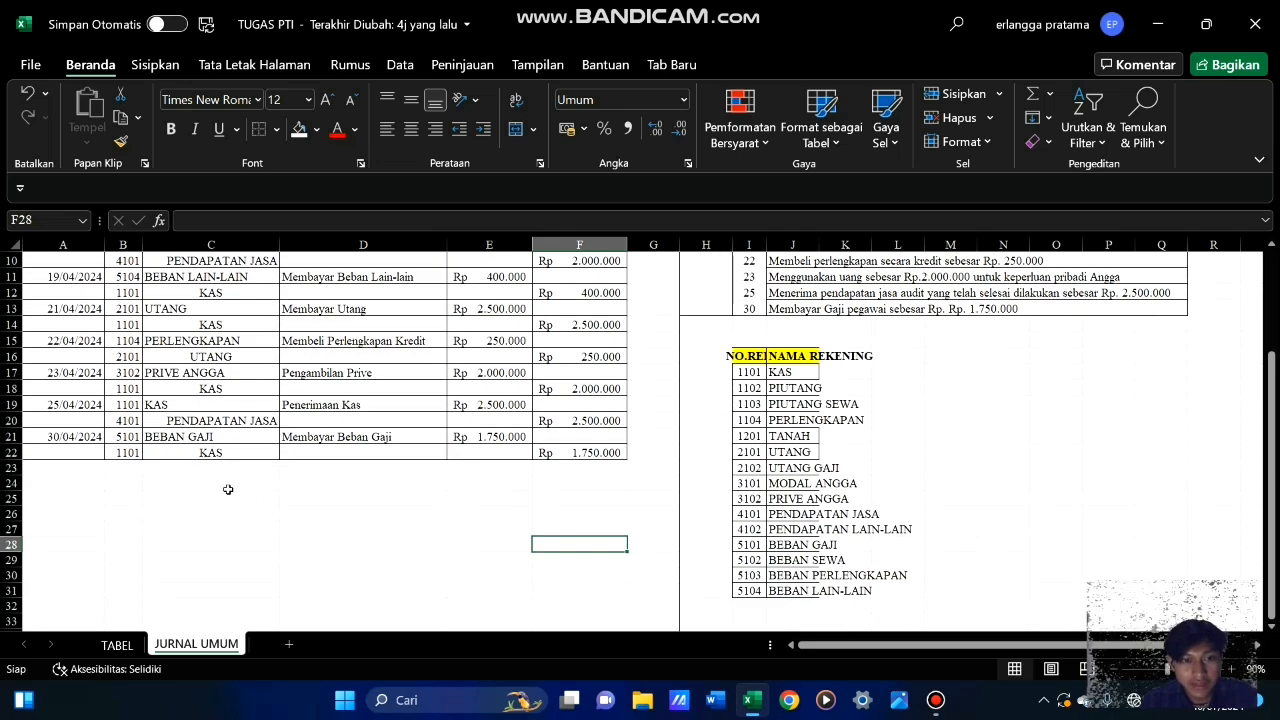
pyautogui.moveTo(210, 467); pyautogui.dragTo(320, 464)
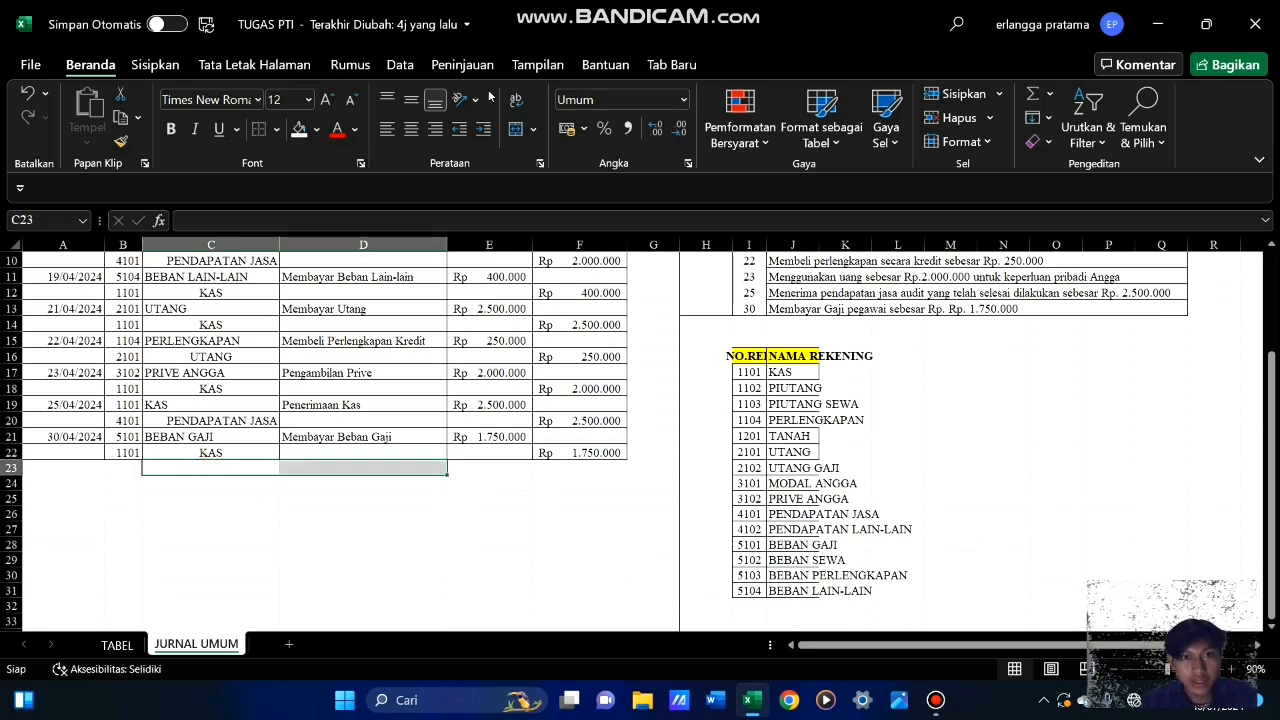
pyautogui.click(518, 130)
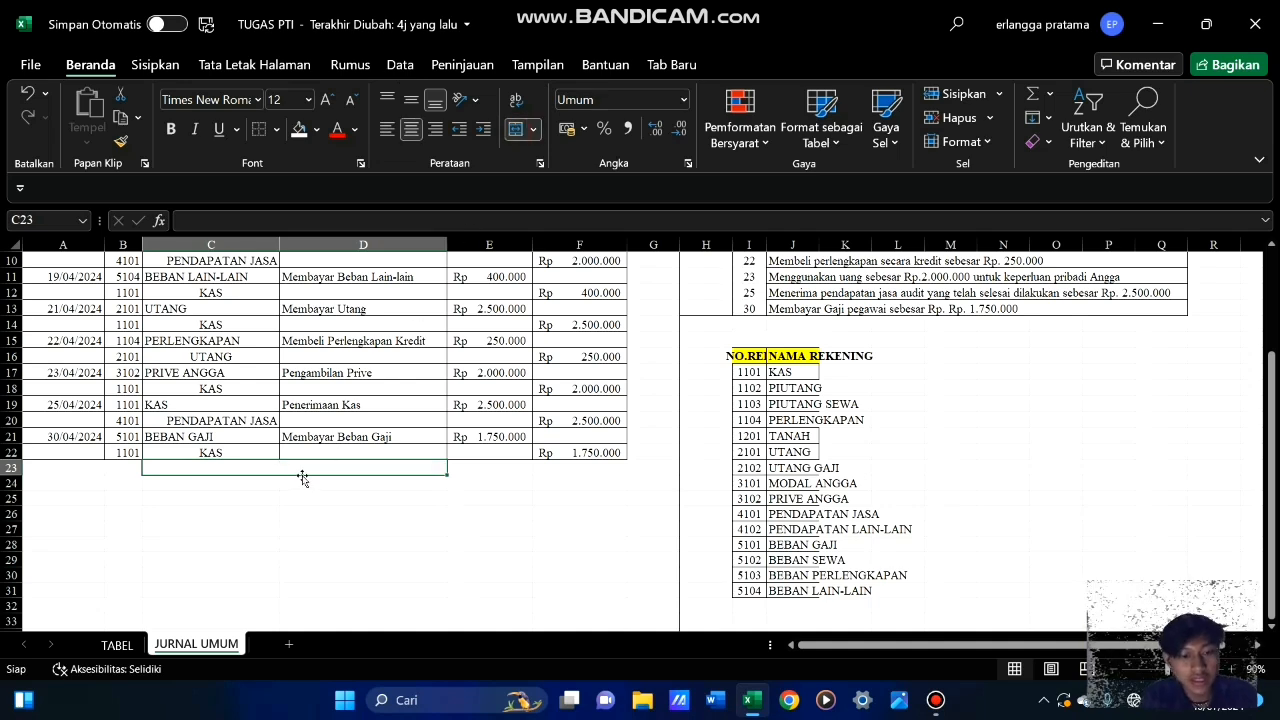
pyautogui.write('JUMLAH')
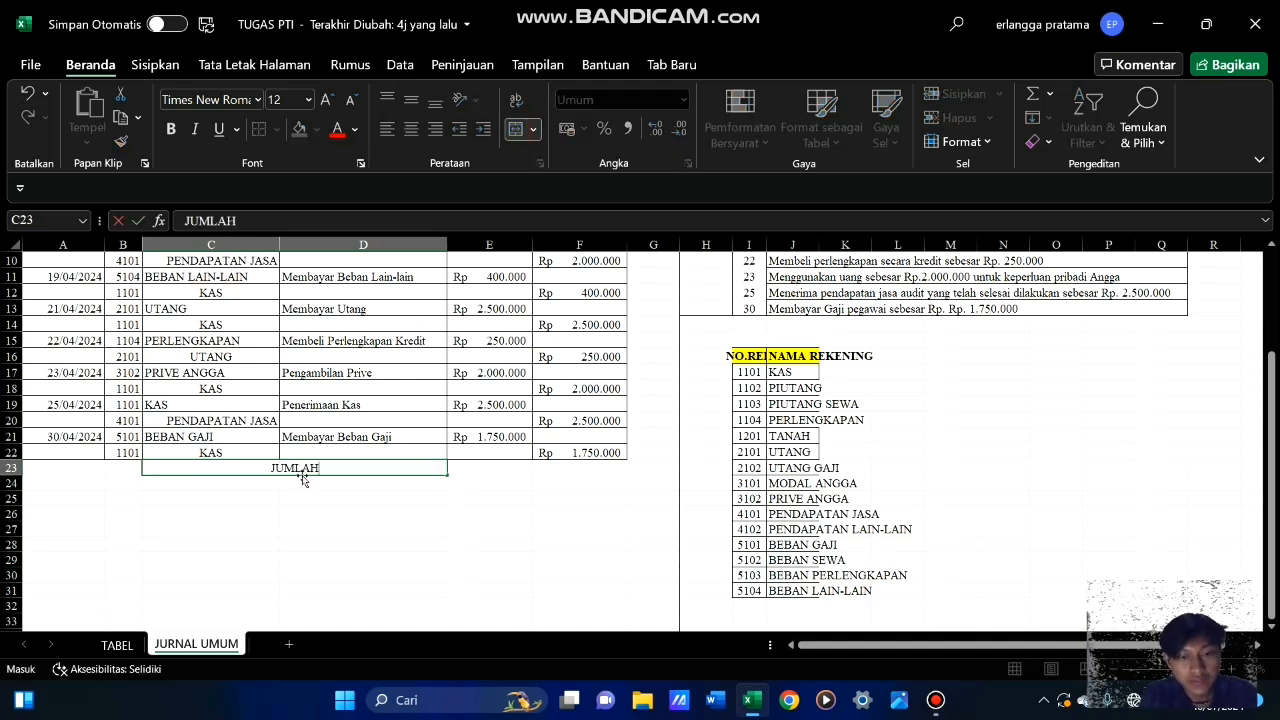
pyautogui.press('Tab')
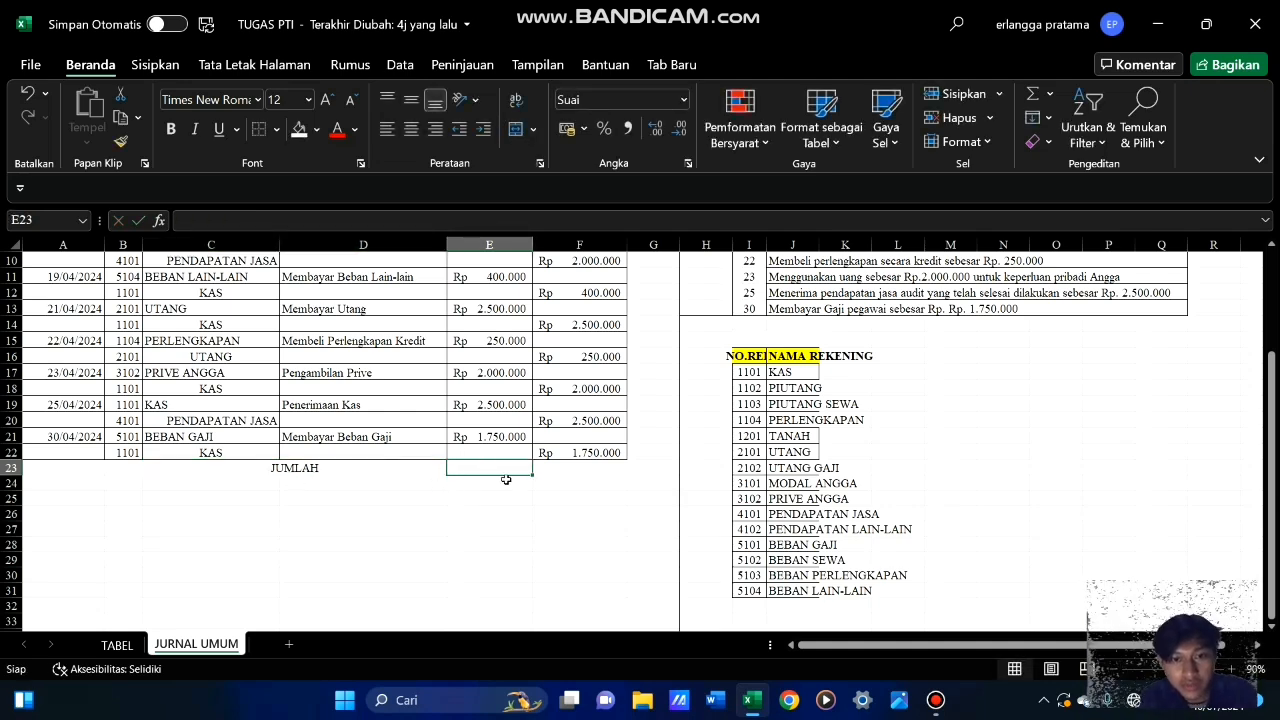
# Total the DEBIT column in E23 with =SUM(E7:E22)
pyautogui.write('=')
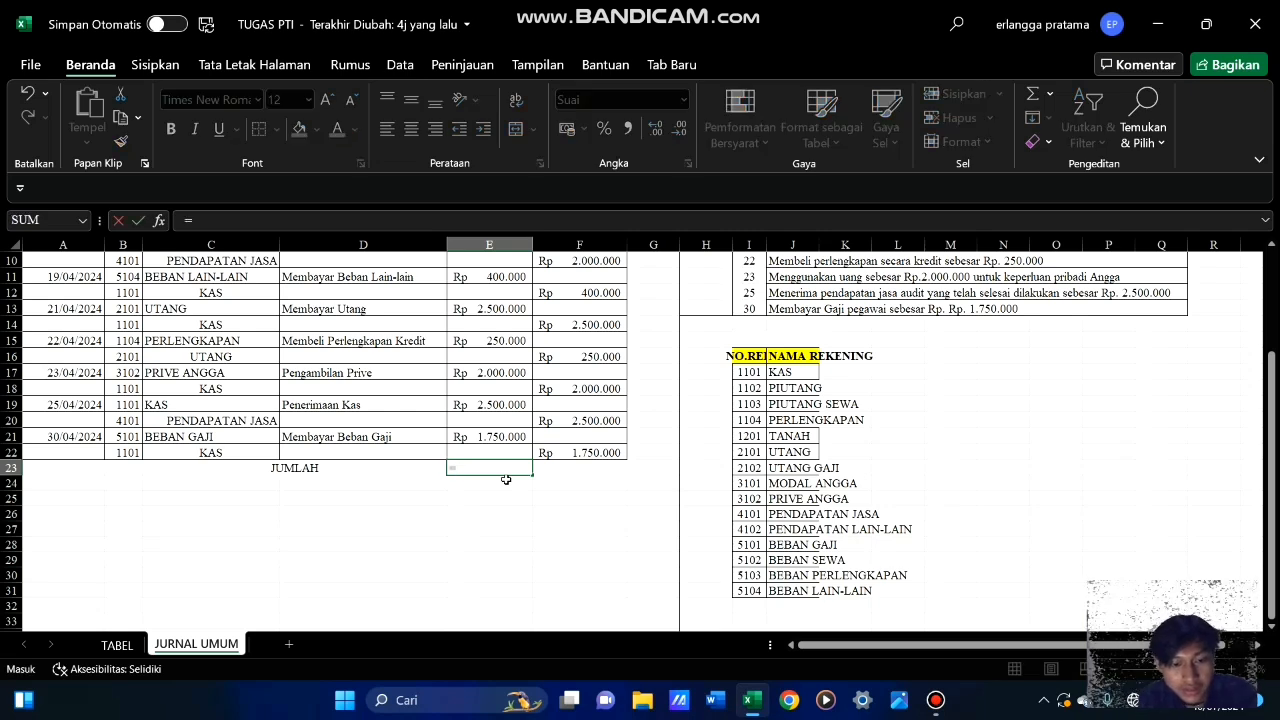
pyautogui.write('SUM')
pyautogui.press('Tab')
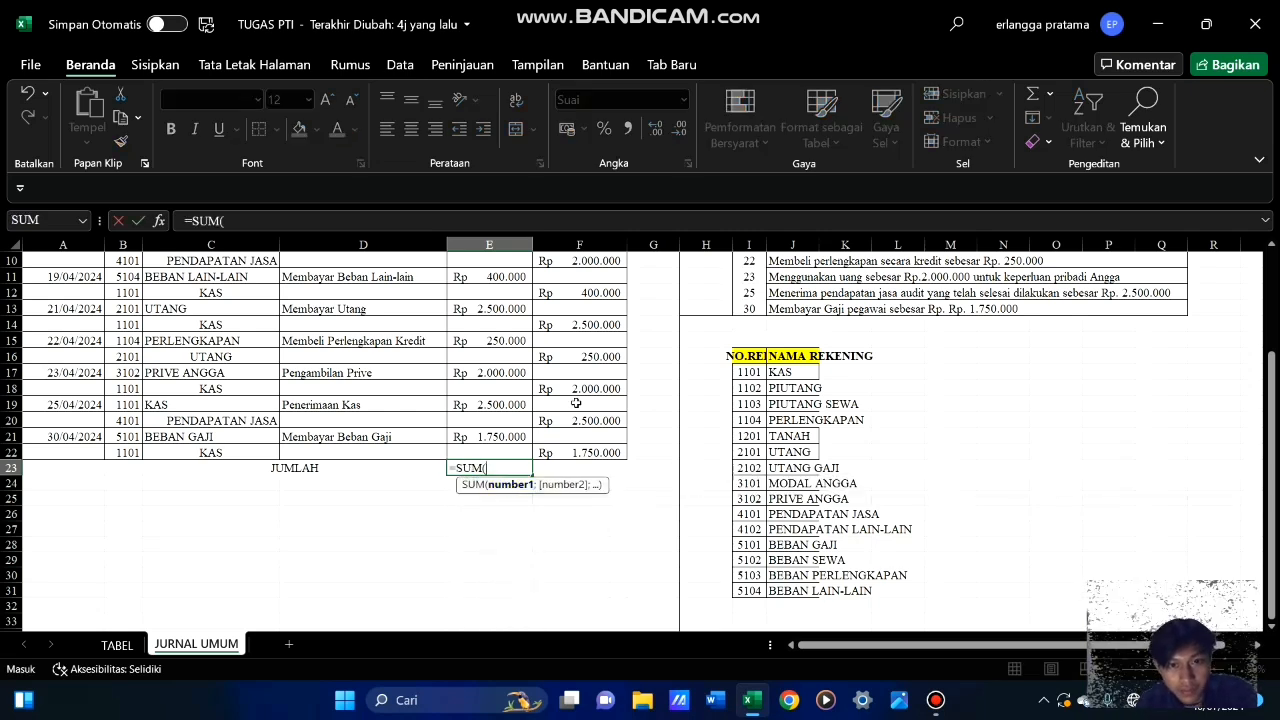
pyautogui.scroll(3, 446, 375)
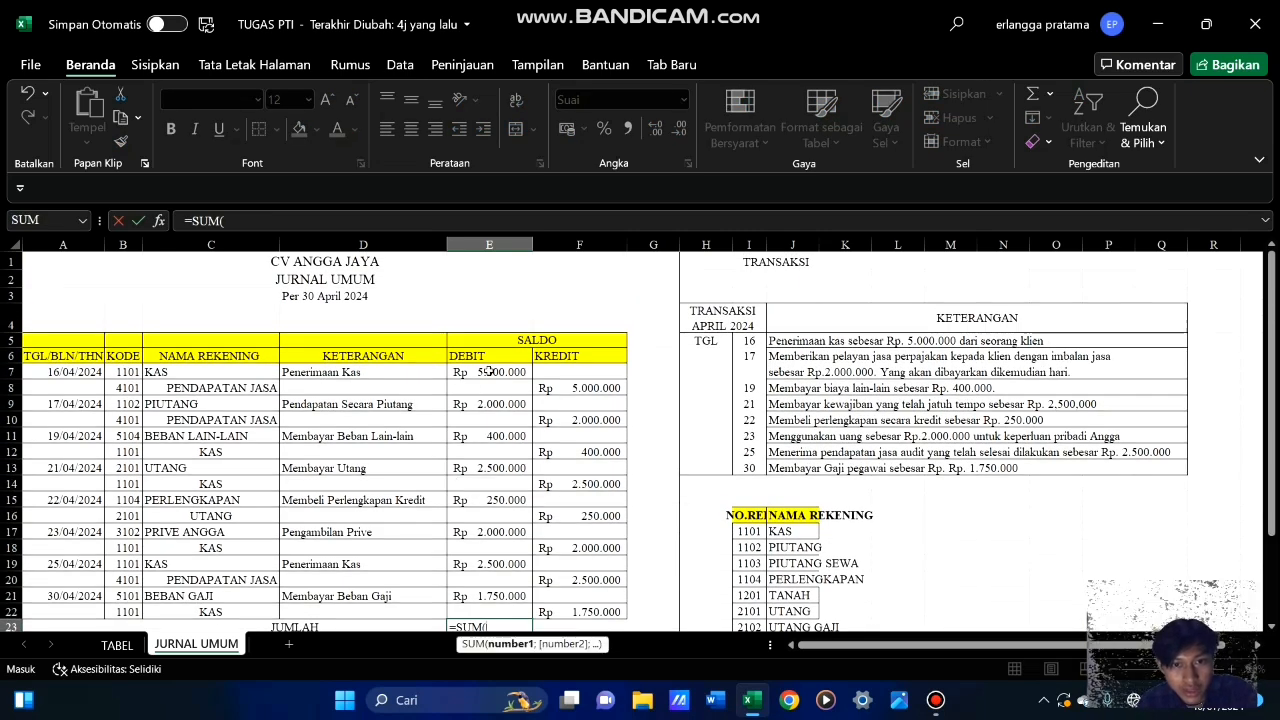
pyautogui.moveTo(489, 371); pyautogui.dragTo(523, 611)
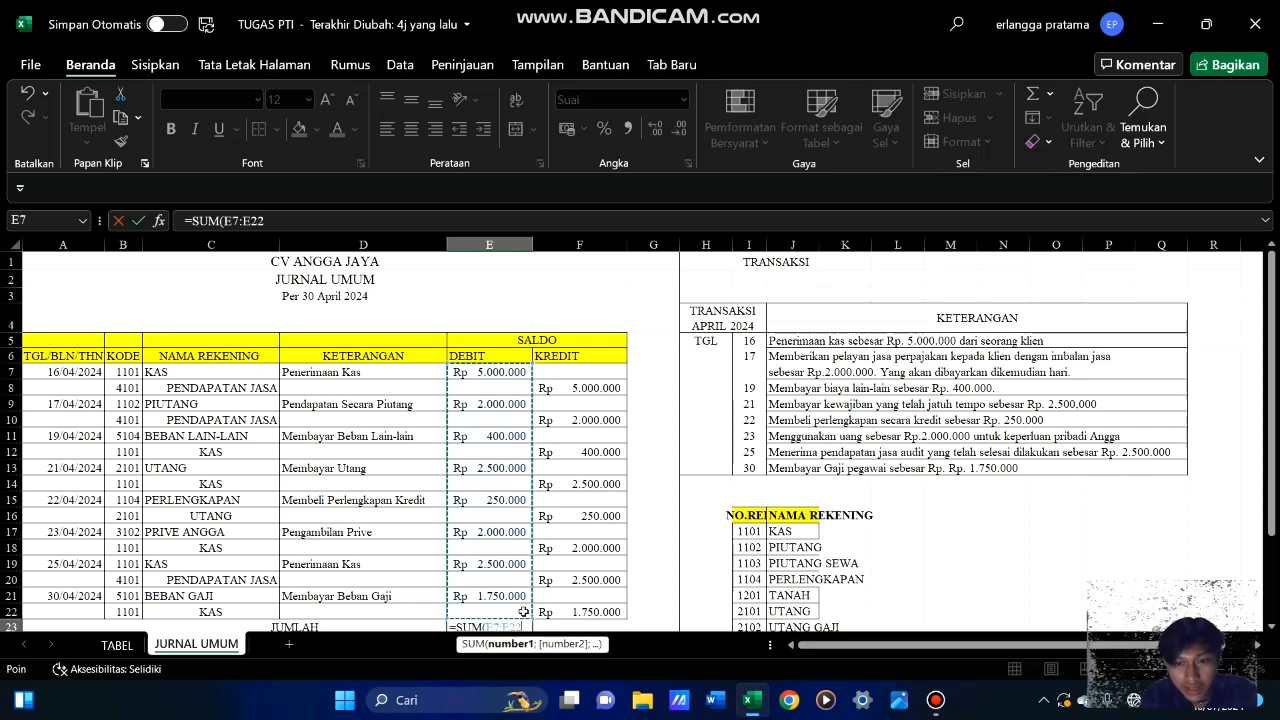
pyautogui.press('Return')
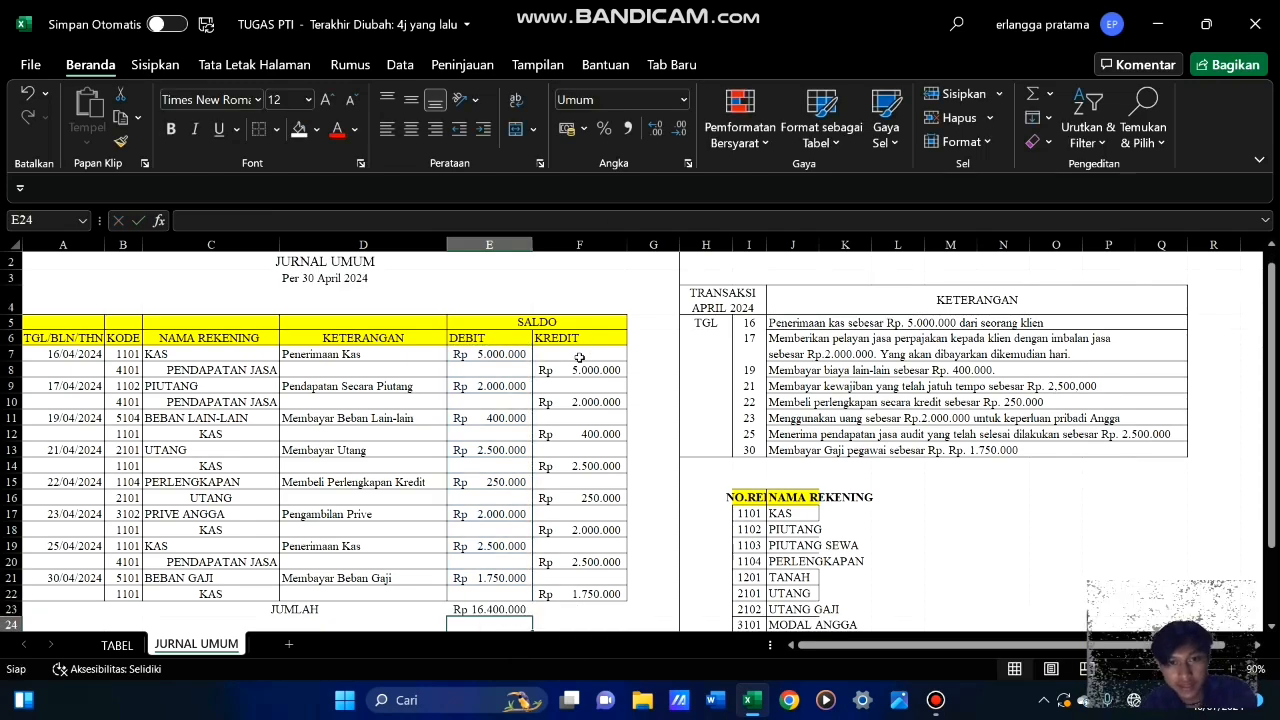
# Fill the SUM formula from E23 across to F23 to total the KREDIT column
pyautogui.scroll(-5, 579, 357)
pyautogui.scroll(5, 578, 397)
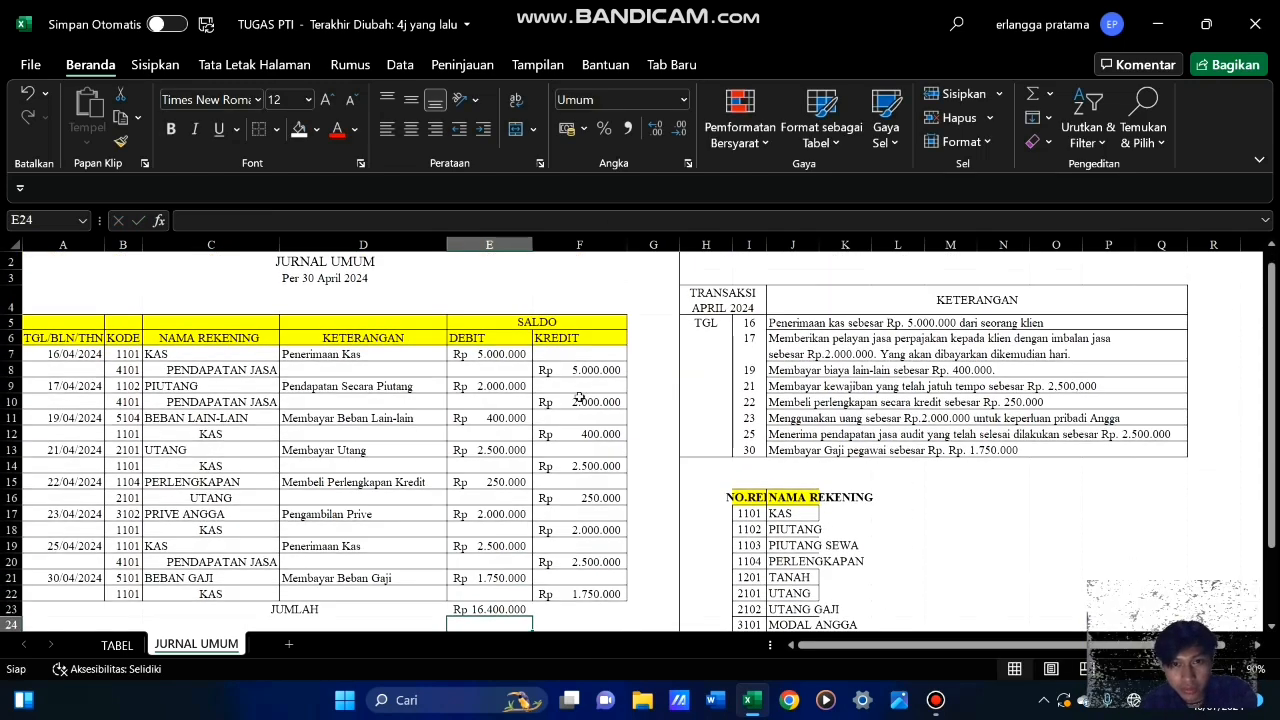
pyautogui.click(516, 611)
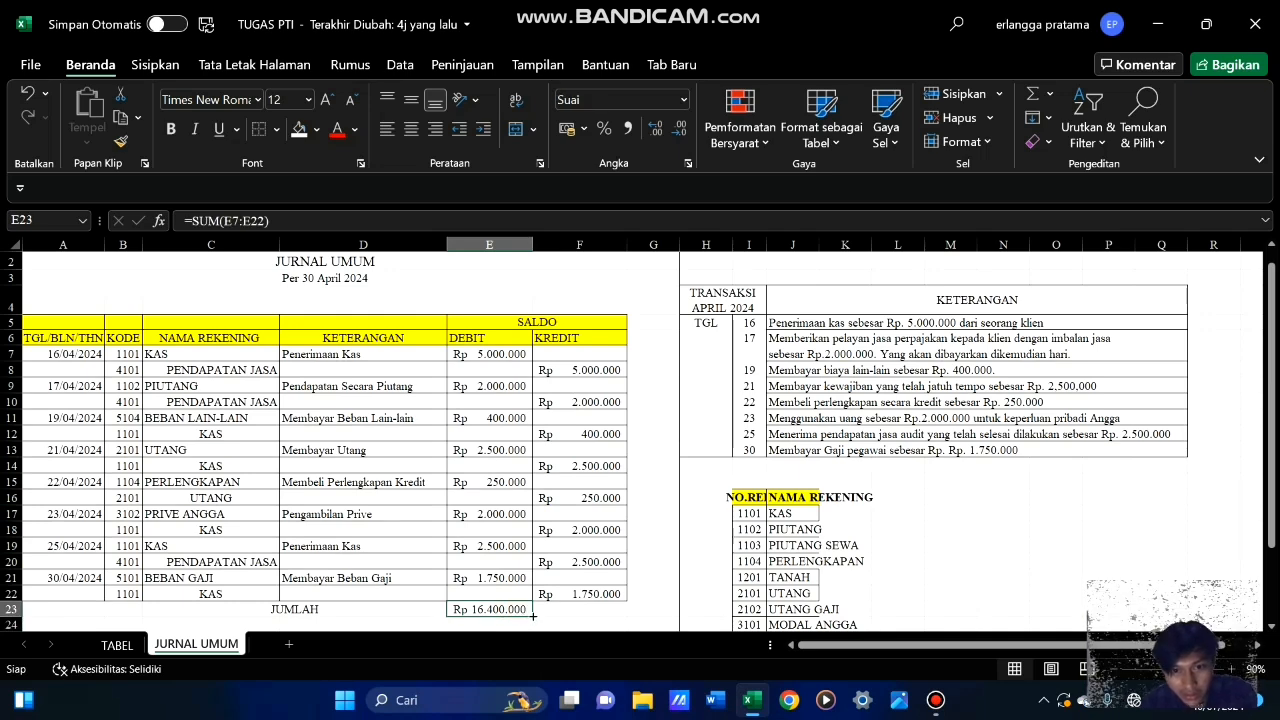
pyautogui.moveTo(534, 616); pyautogui.dragTo(604, 613)
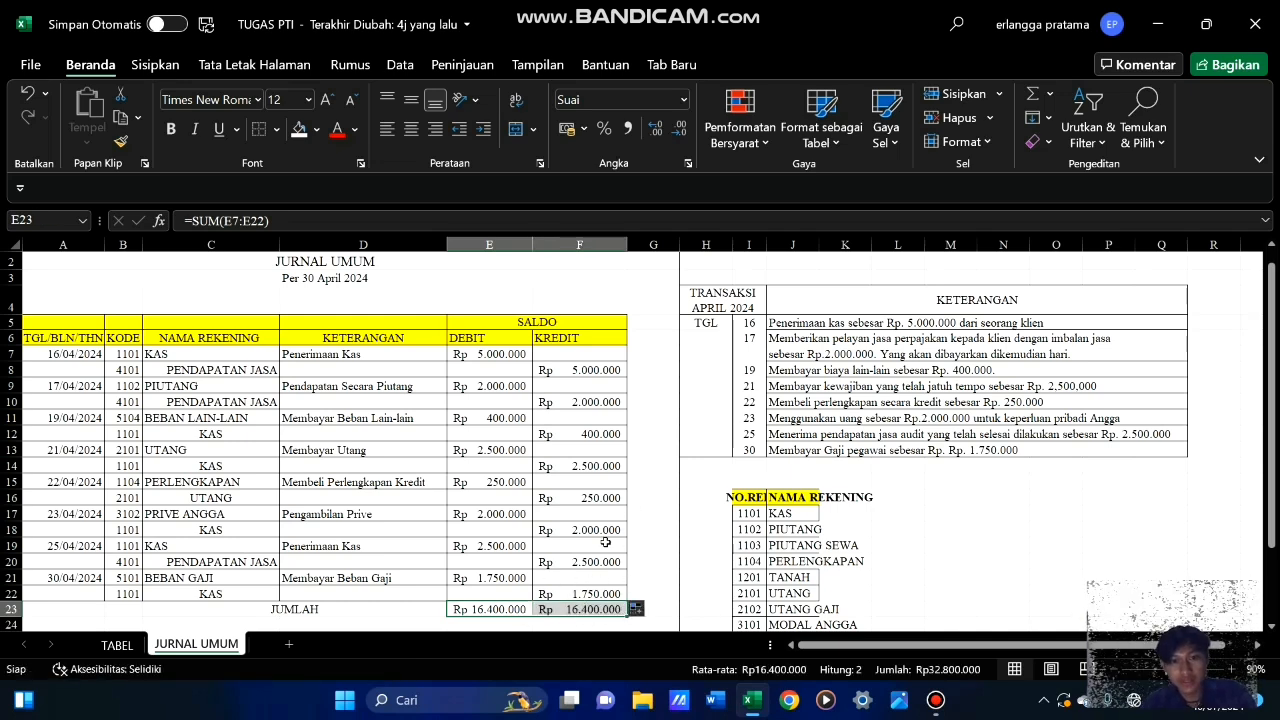
pyautogui.click(668, 492)
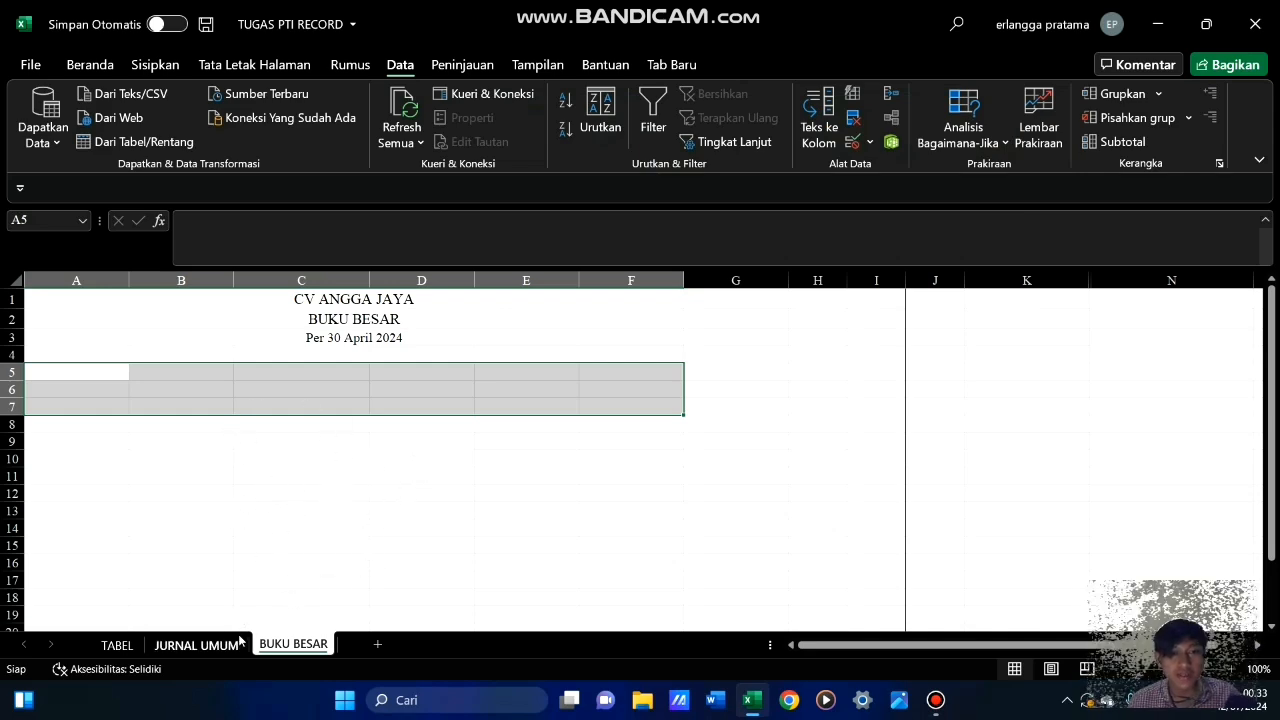
# Review the JURNAL UMUM sheet of the TUGAS PTI RECORD workbook from its title down to the JUMLAH row
pyautogui.click(200, 645)
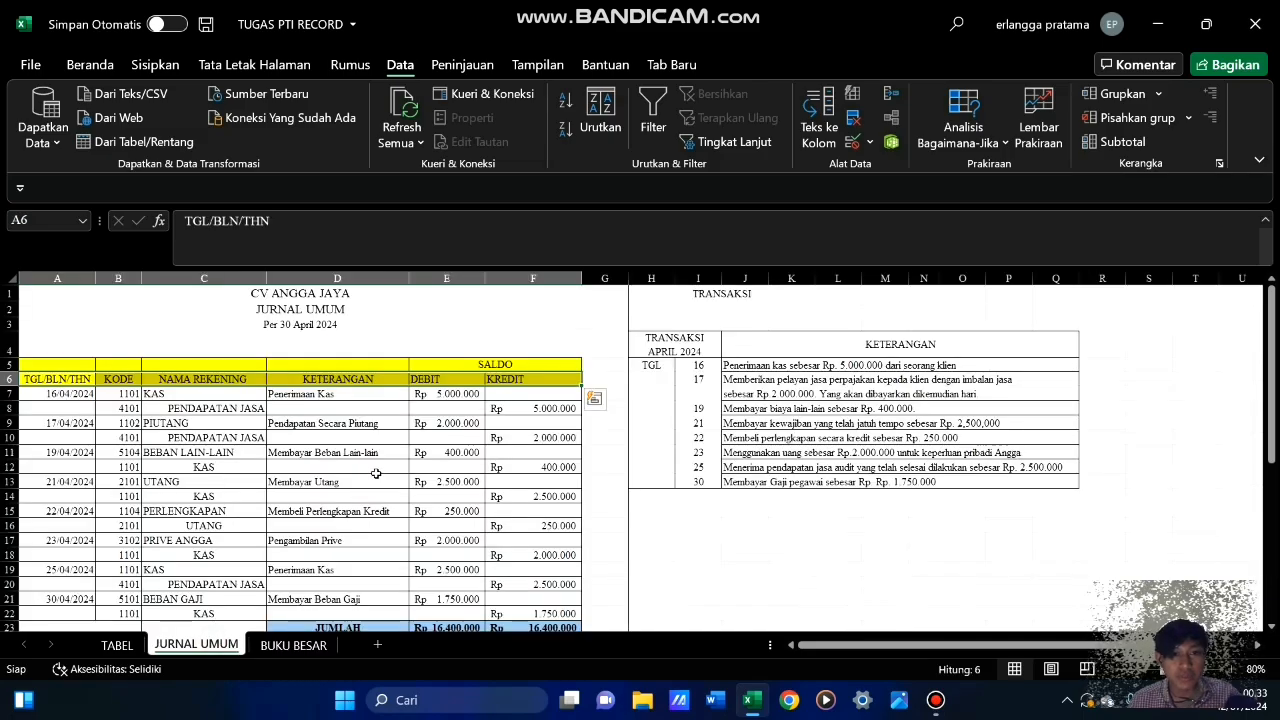
pyautogui.scroll(-5, 376, 473)
pyautogui.scroll(2, 376, 473)
pyautogui.scroll(3, 376, 473)
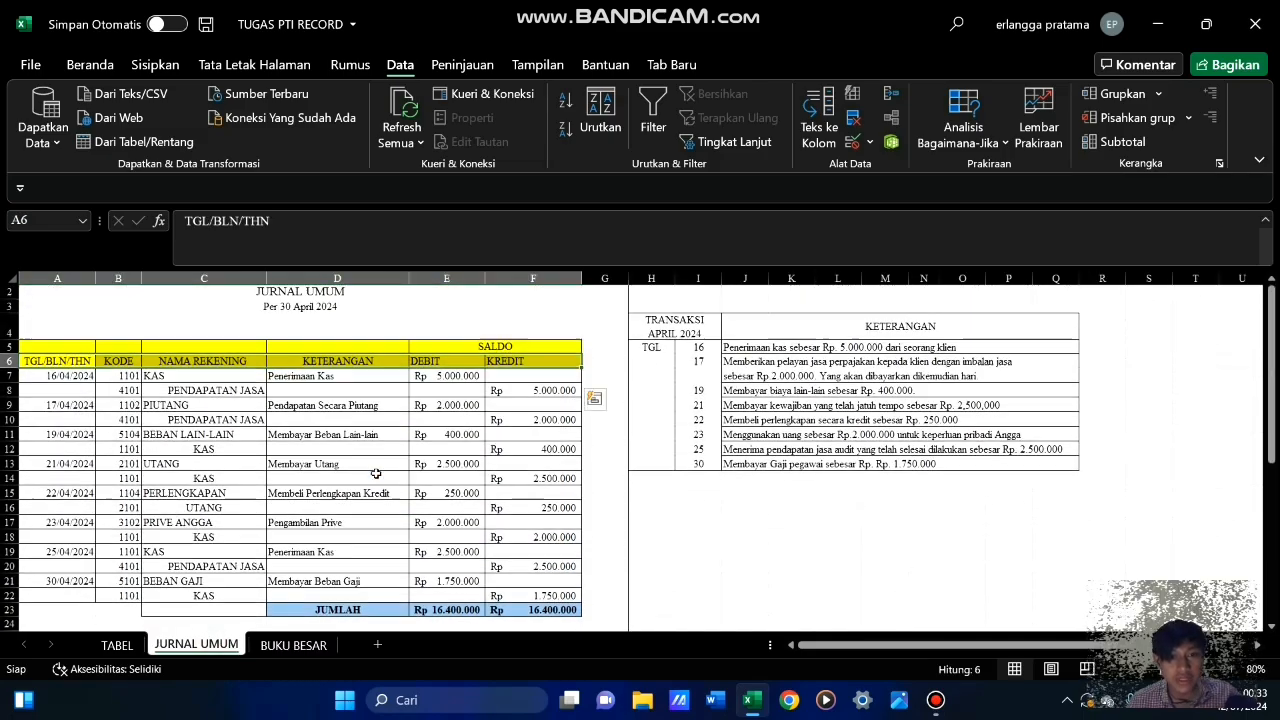
pyautogui.scroll(-2, 376, 473)
pyautogui.scroll(1, 376, 473)
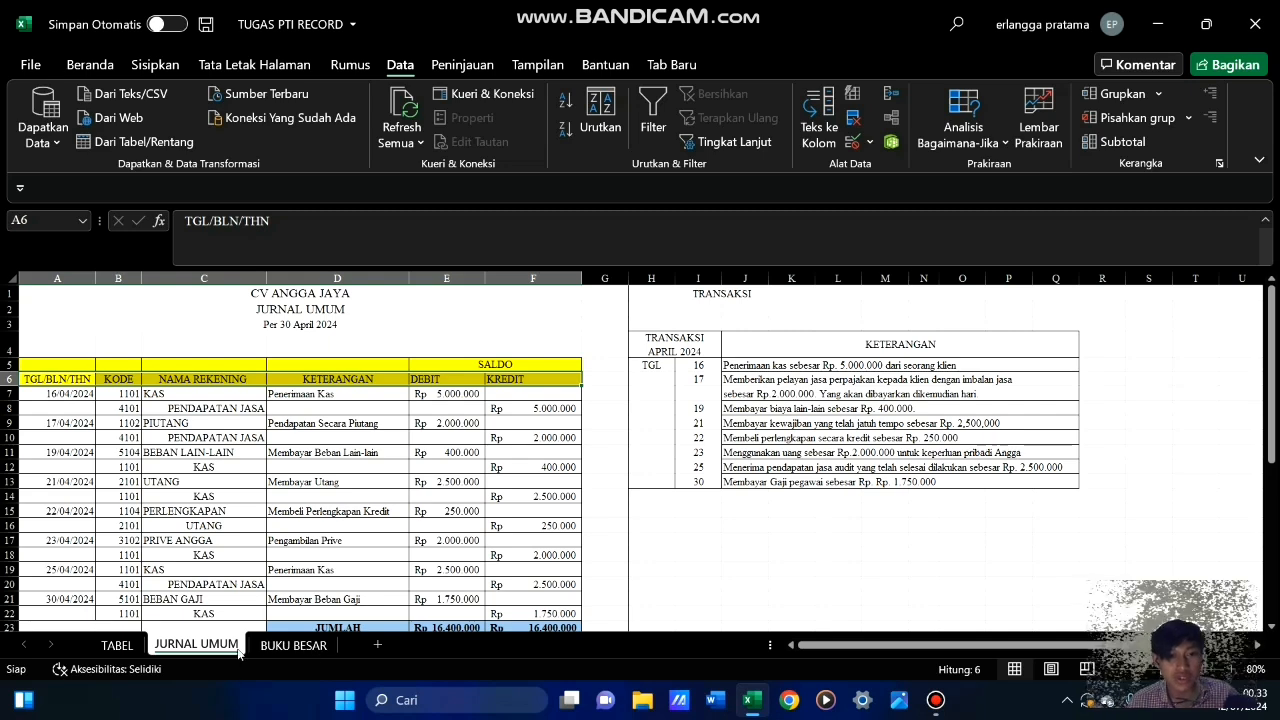
# Examine the BUKU BESAR sheet's title block in rows 1 to 3 and the empty area below it
pyautogui.click(310, 647)
pyautogui.click(280, 490)
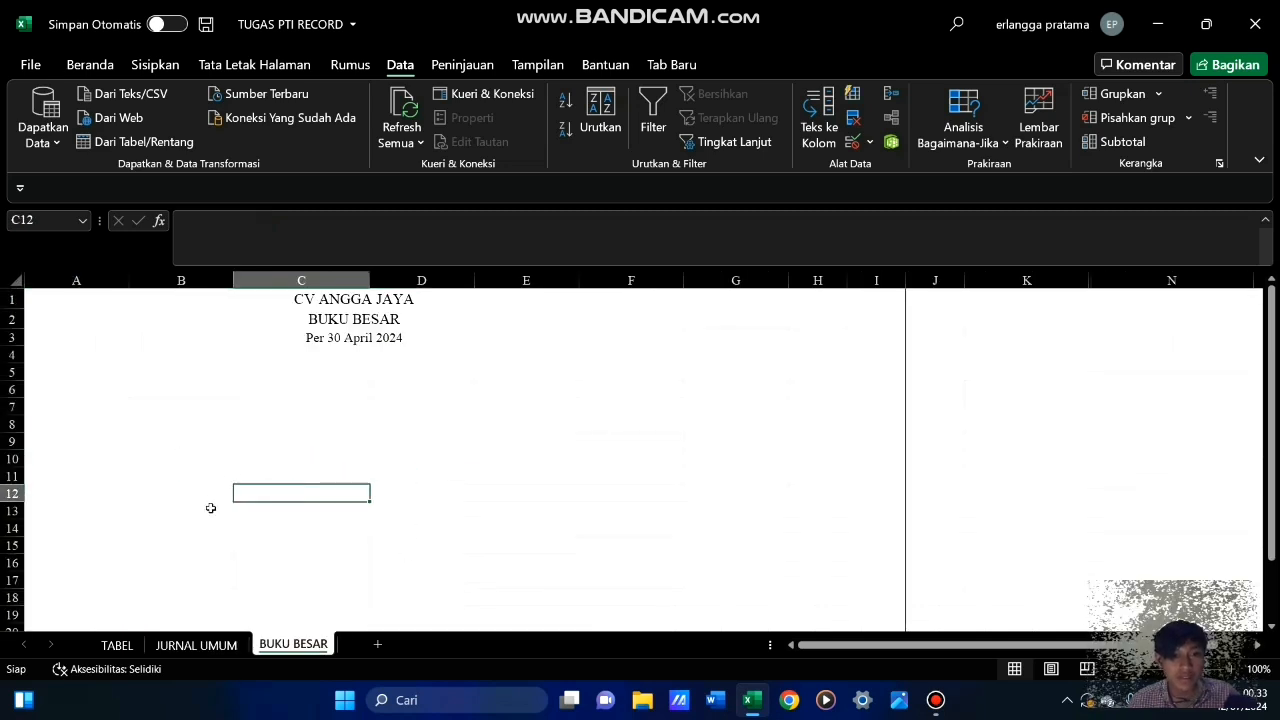
pyautogui.click(250, 452)
pyautogui.click(324, 390)
pyautogui.click(254, 455)
pyautogui.click(257, 388)
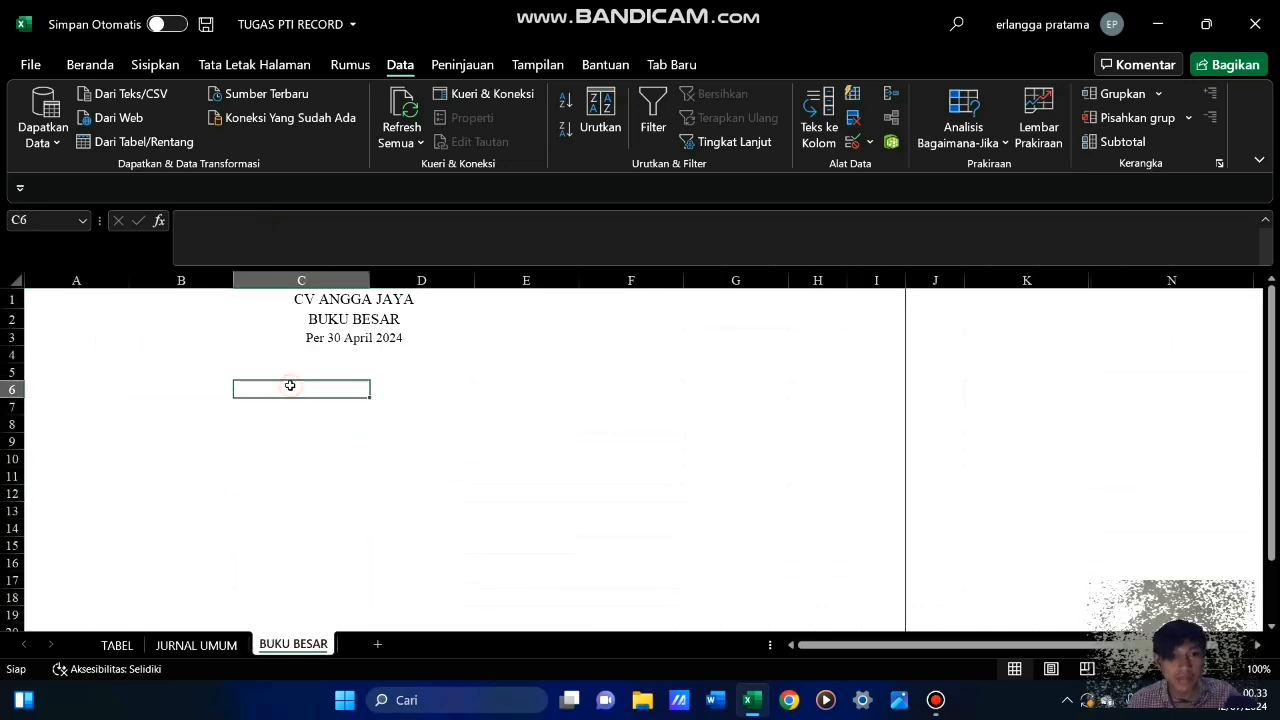
pyautogui.moveTo(341, 297); pyautogui.dragTo(363, 339)
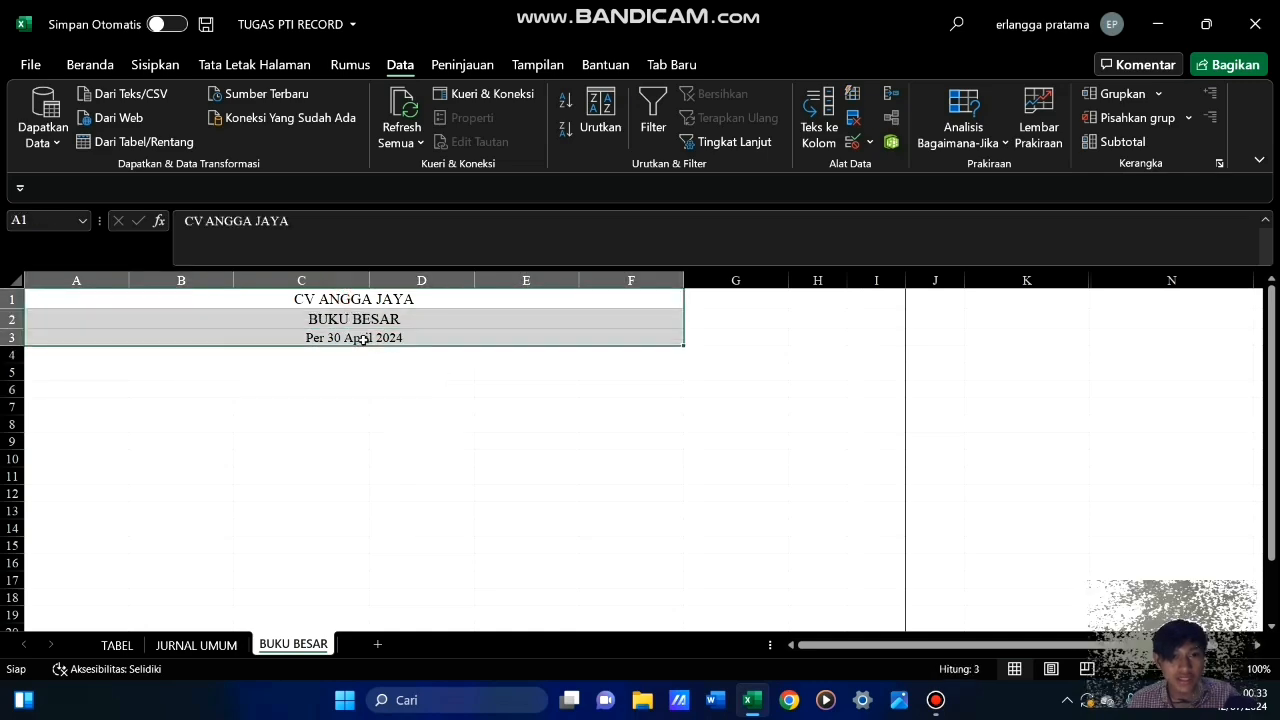
pyautogui.moveTo(305, 400); pyautogui.dragTo(305, 389)
pyautogui.click(344, 303)
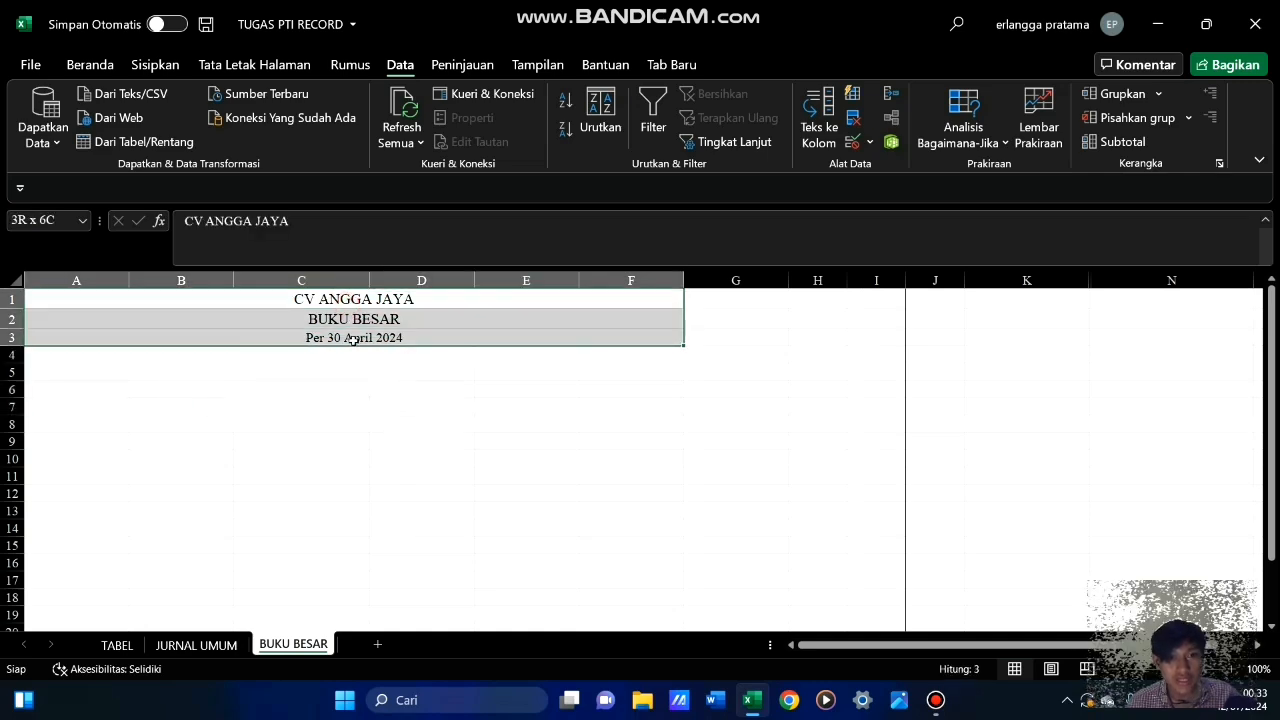
pyautogui.click(290, 435)
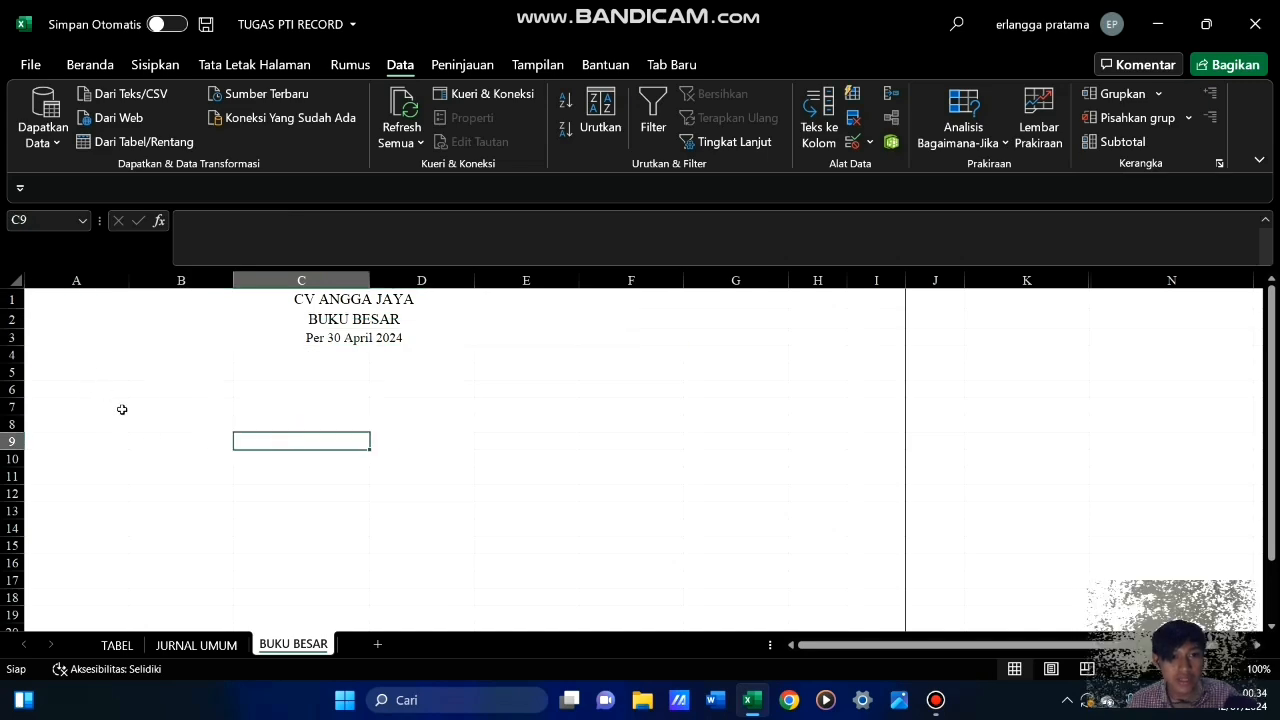
# Copy the column headings A6:F6 from the JURNAL UMUM sheet and paste them into the BUKU BESAR sheet starting at A7
pyautogui.click(196, 645)
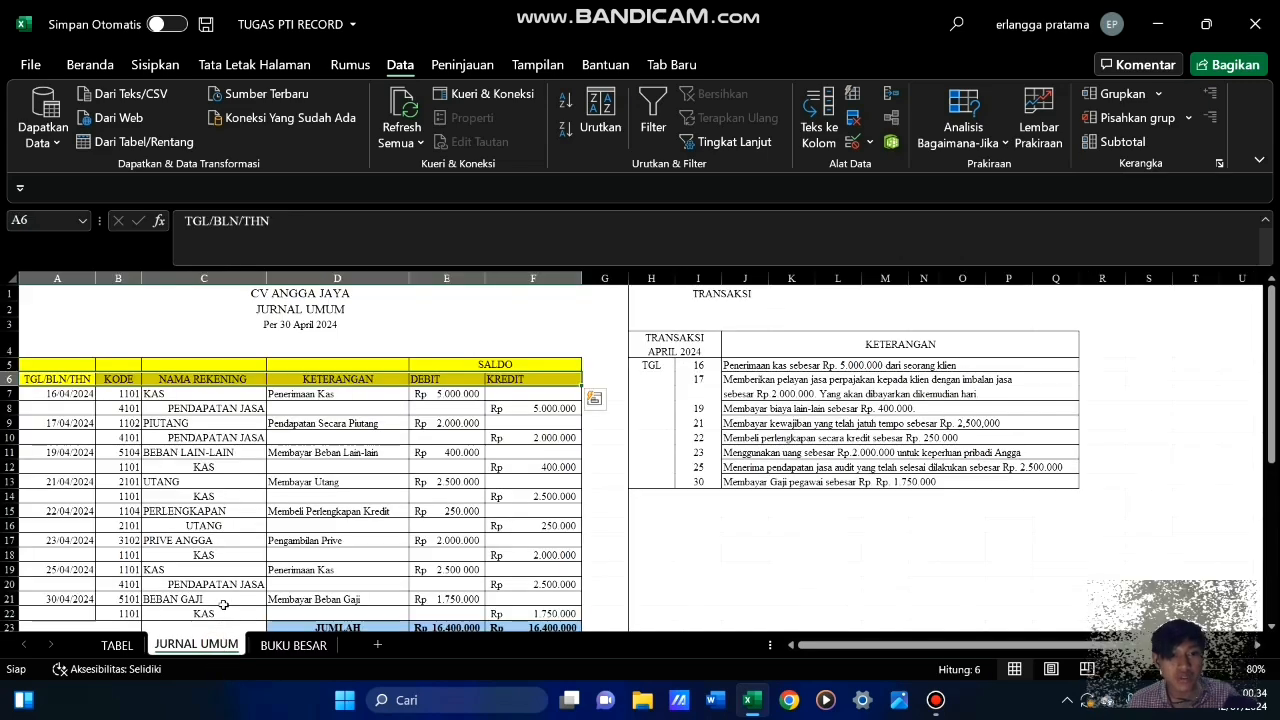
pyautogui.click(62, 380)
pyautogui.moveTo(62, 380); pyautogui.dragTo(543, 377)
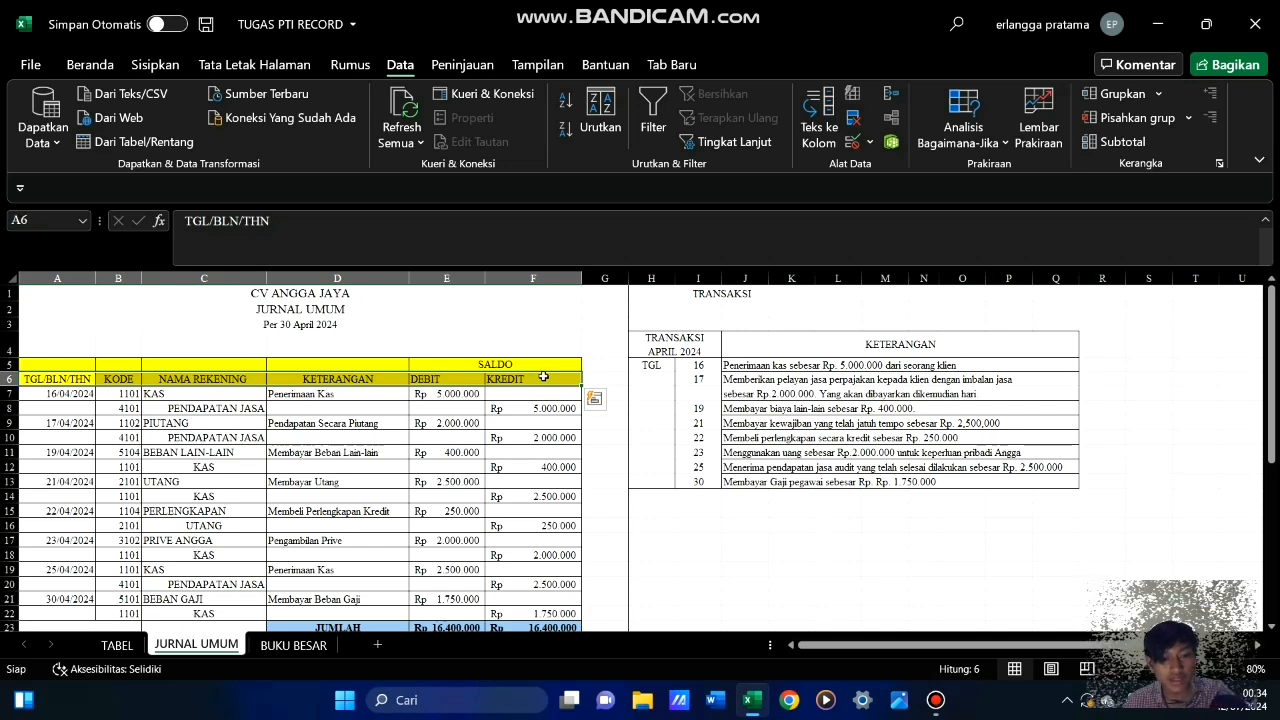
pyautogui.hotkey('ctrl', 'c')
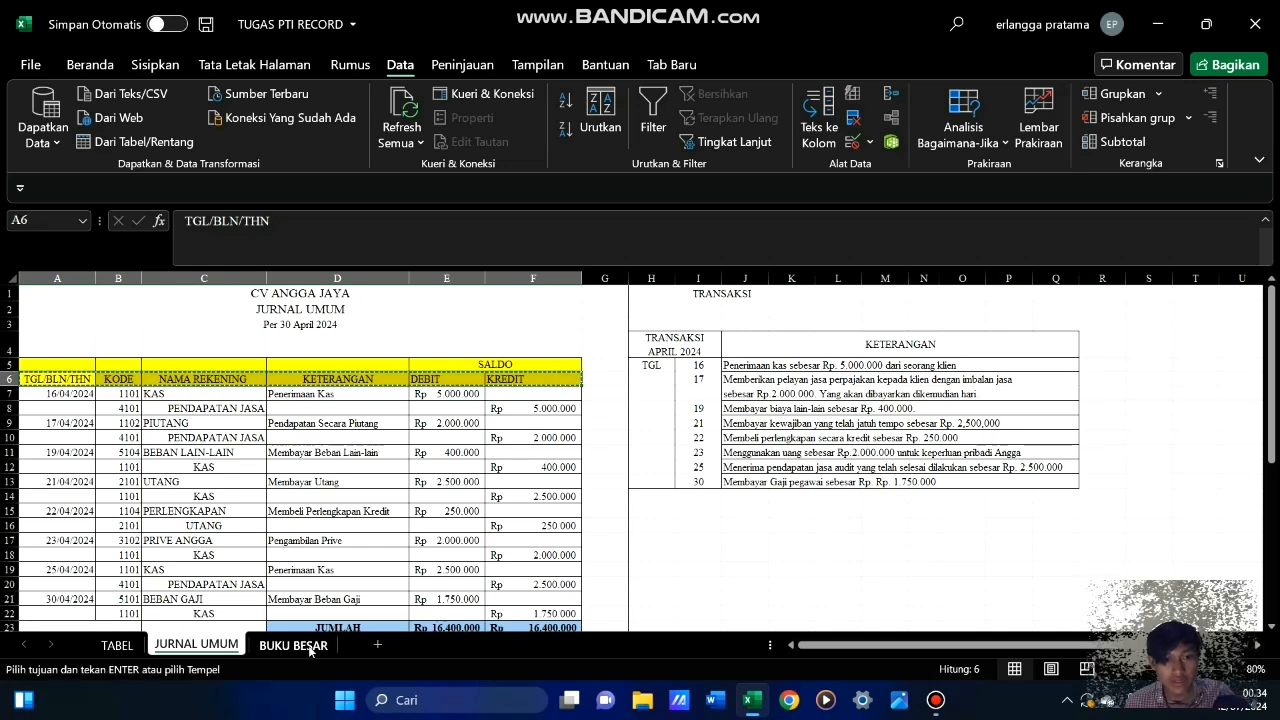
pyautogui.click(294, 645)
pyautogui.click(82, 404)
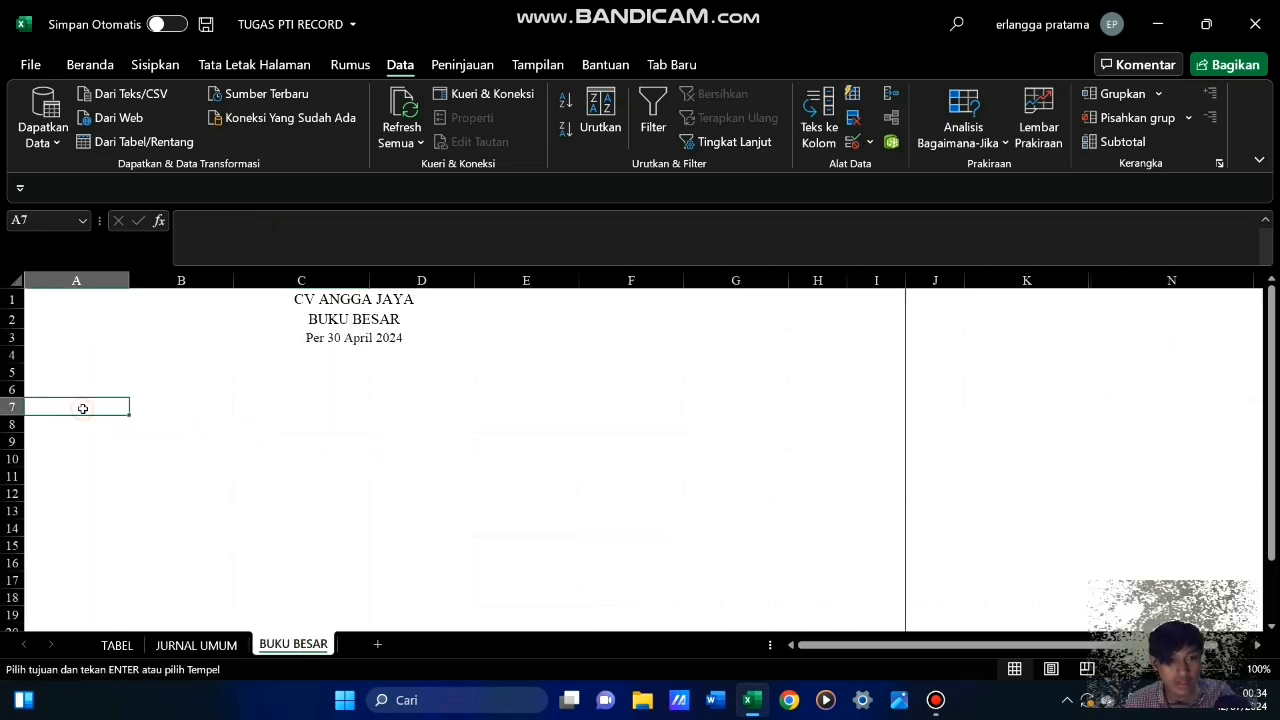
pyautogui.hotkey('ctrl', 'v')
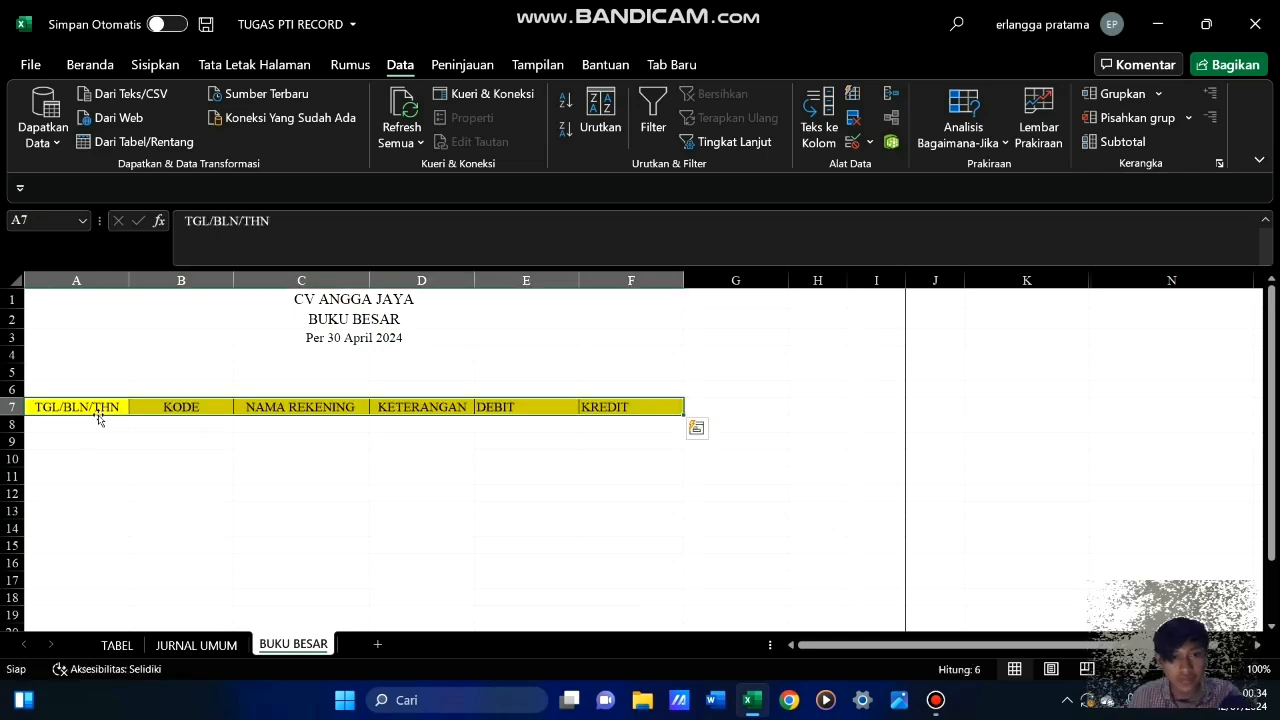
pyautogui.click(400, 510)
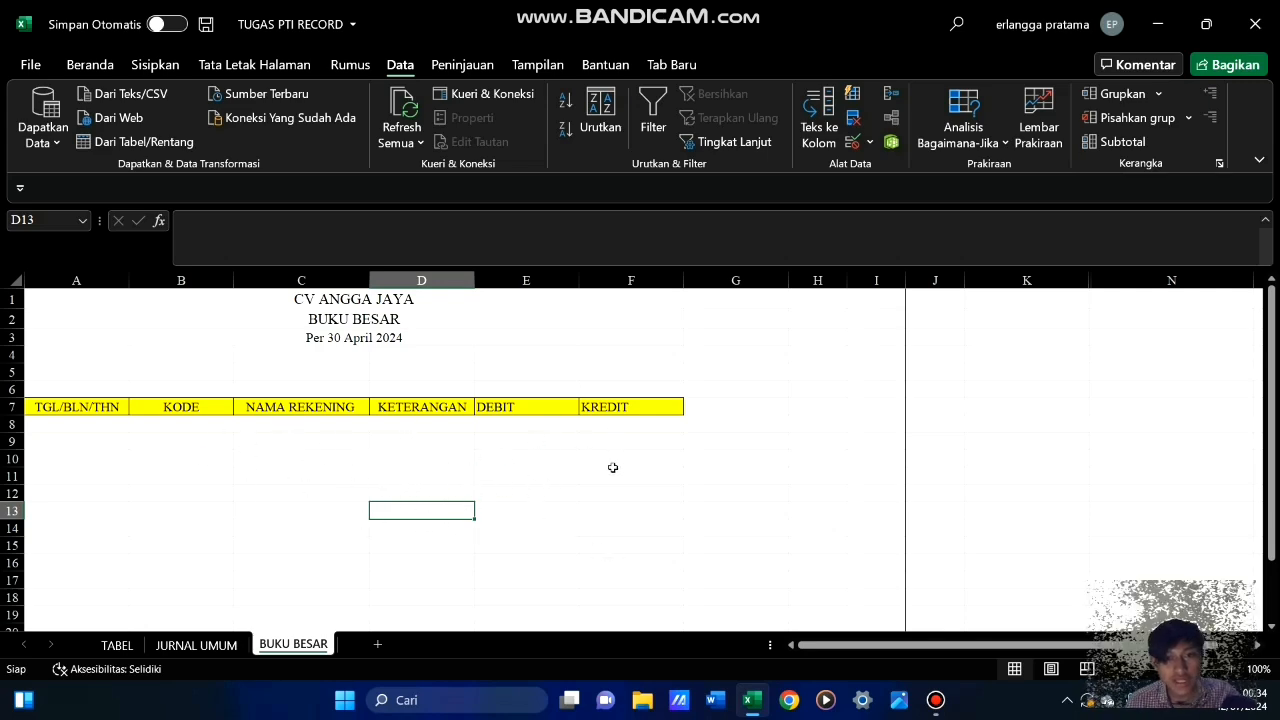
# Set up the filter criterion on BUKU BESAR with the heading KODE in F5 and the account code 1101 in F6
pyautogui.click(517, 441)
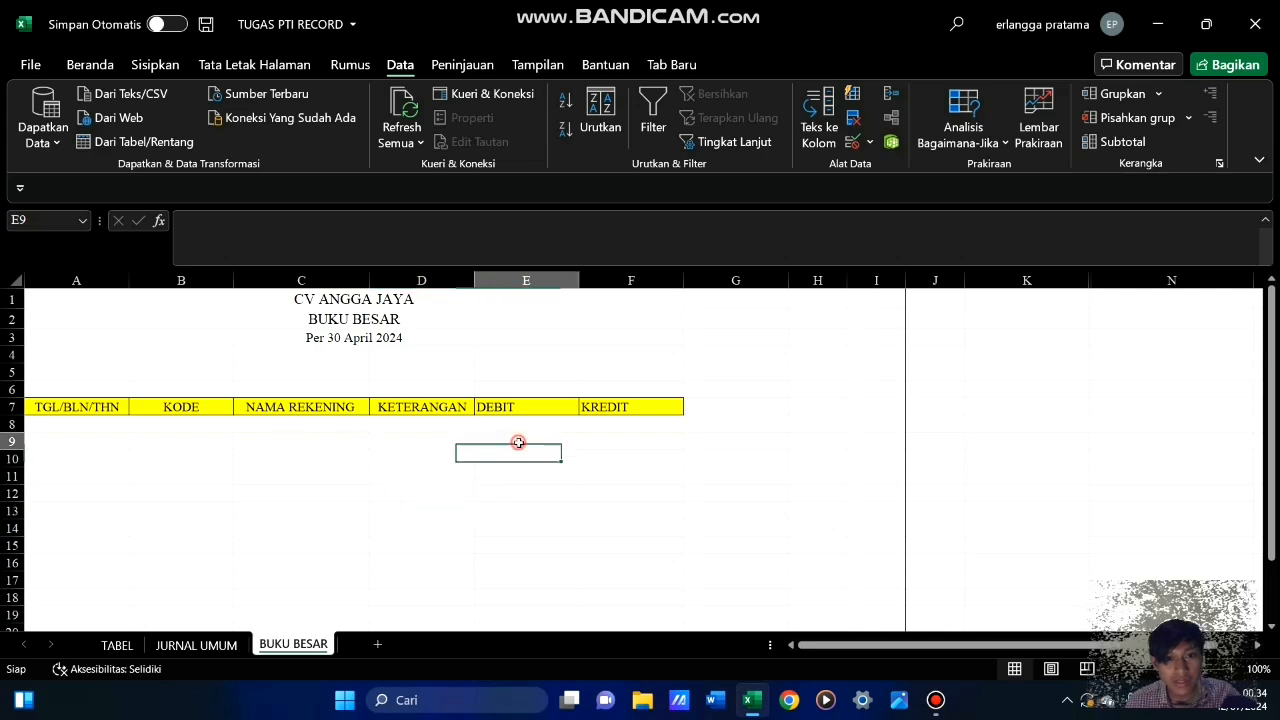
pyautogui.click(605, 373)
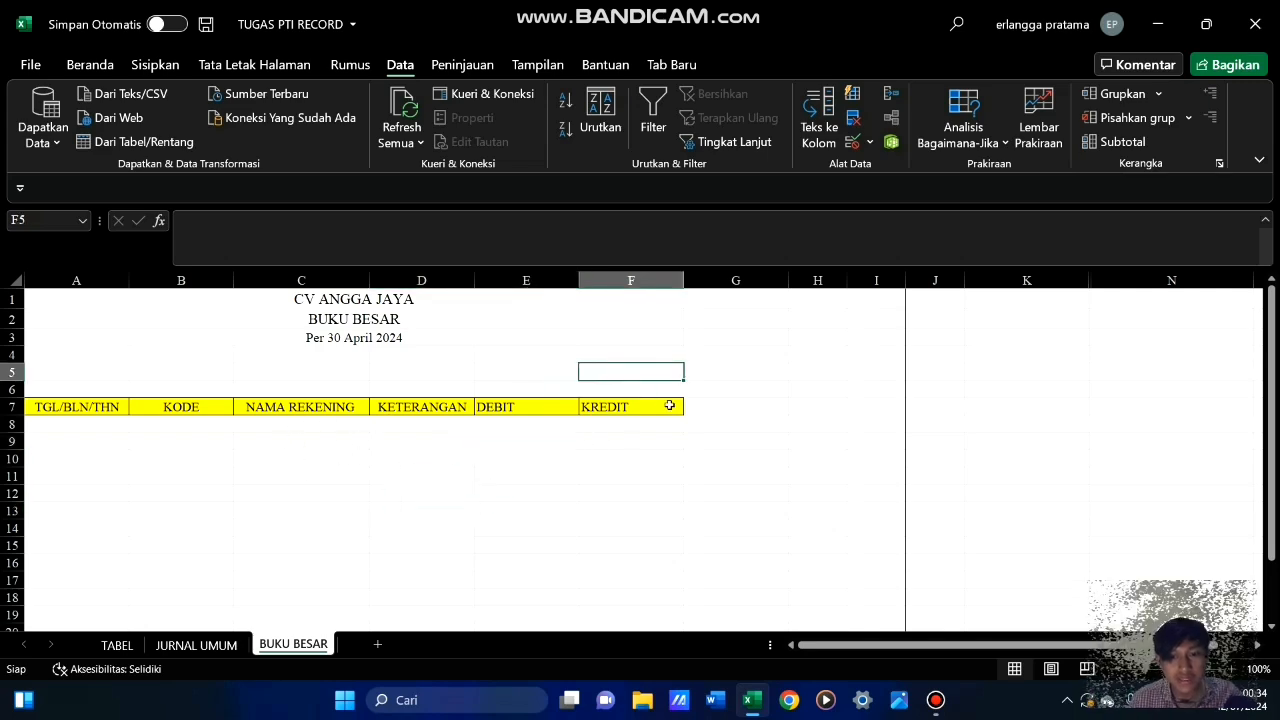
pyautogui.write('KODE')
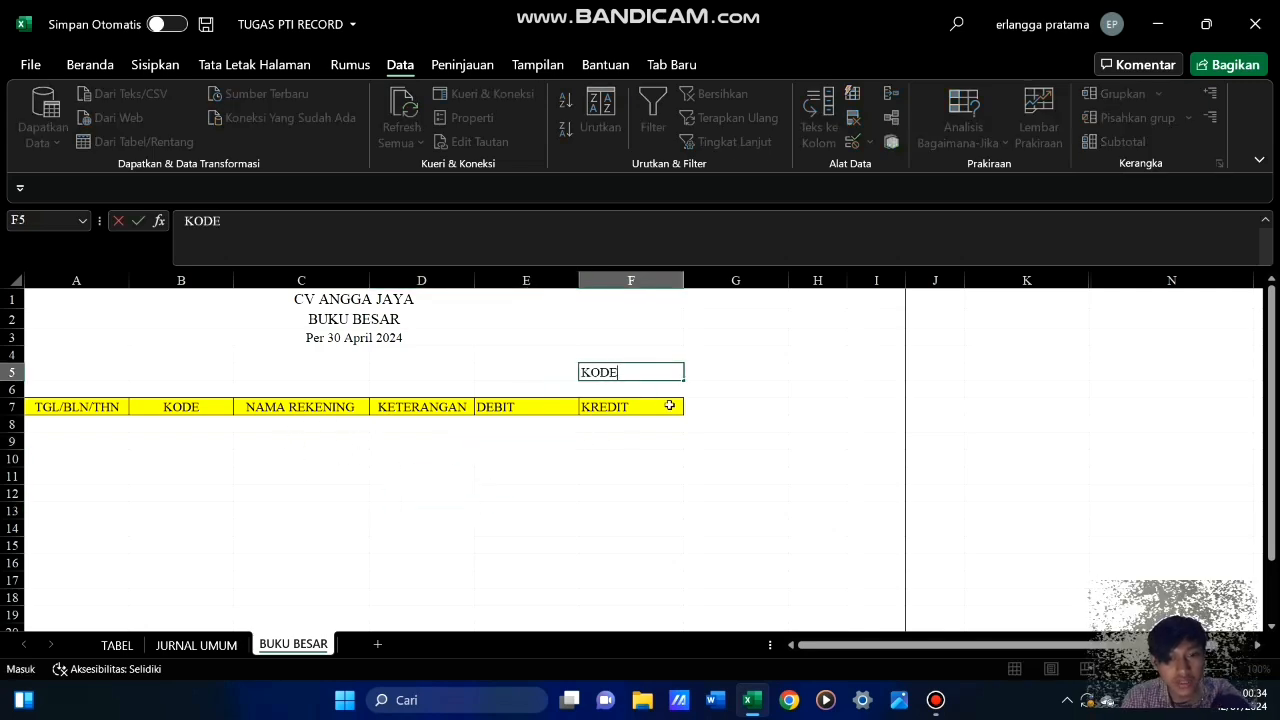
pyautogui.click(610, 389)
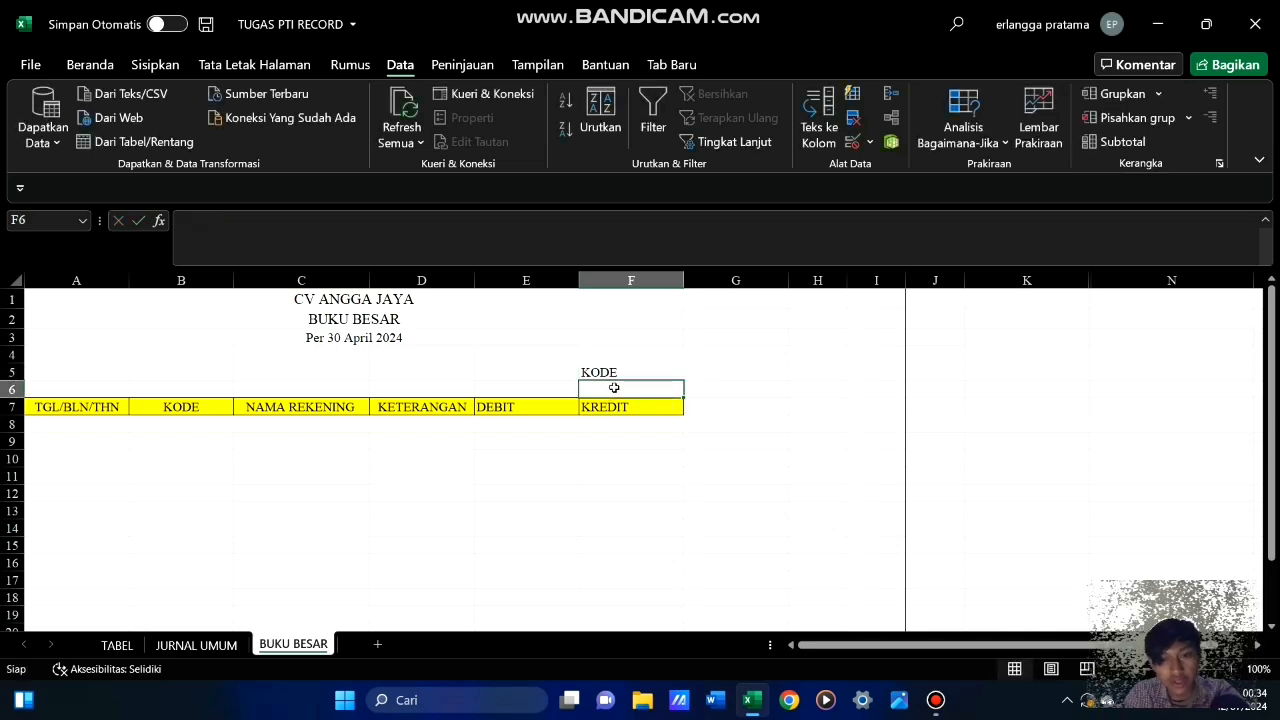
pyautogui.write('1101')
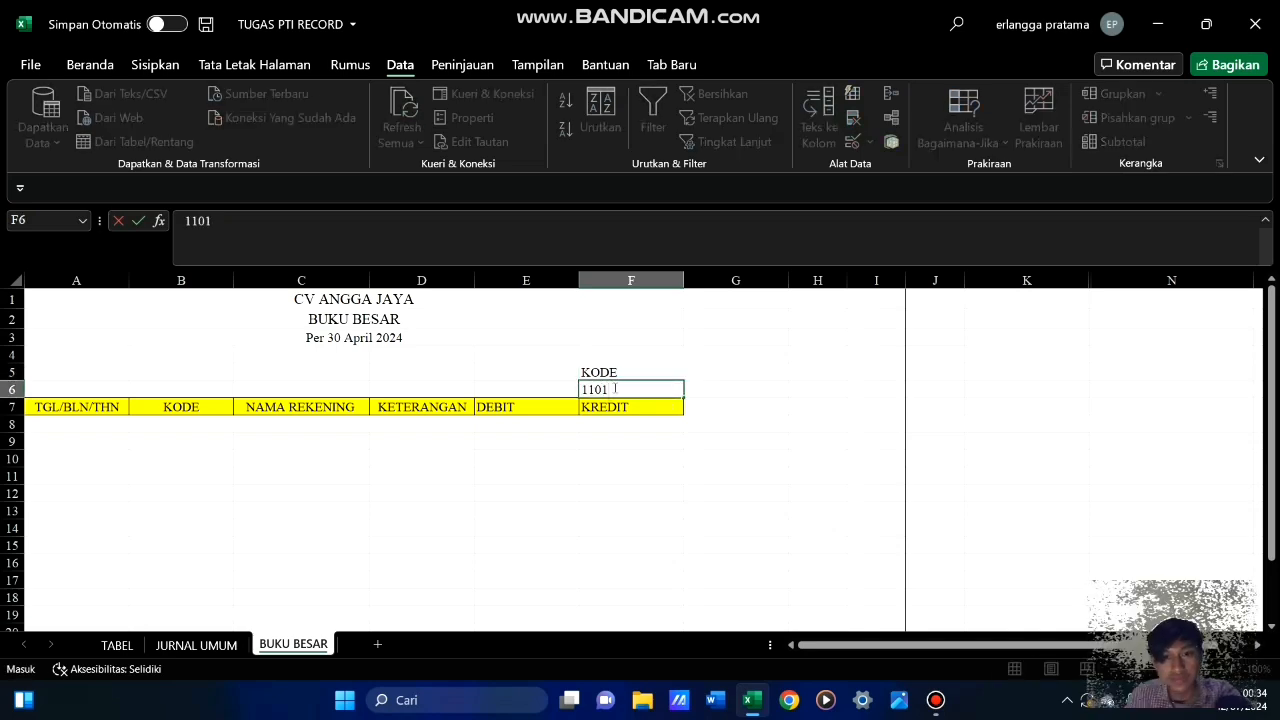
pyautogui.click(479, 484)
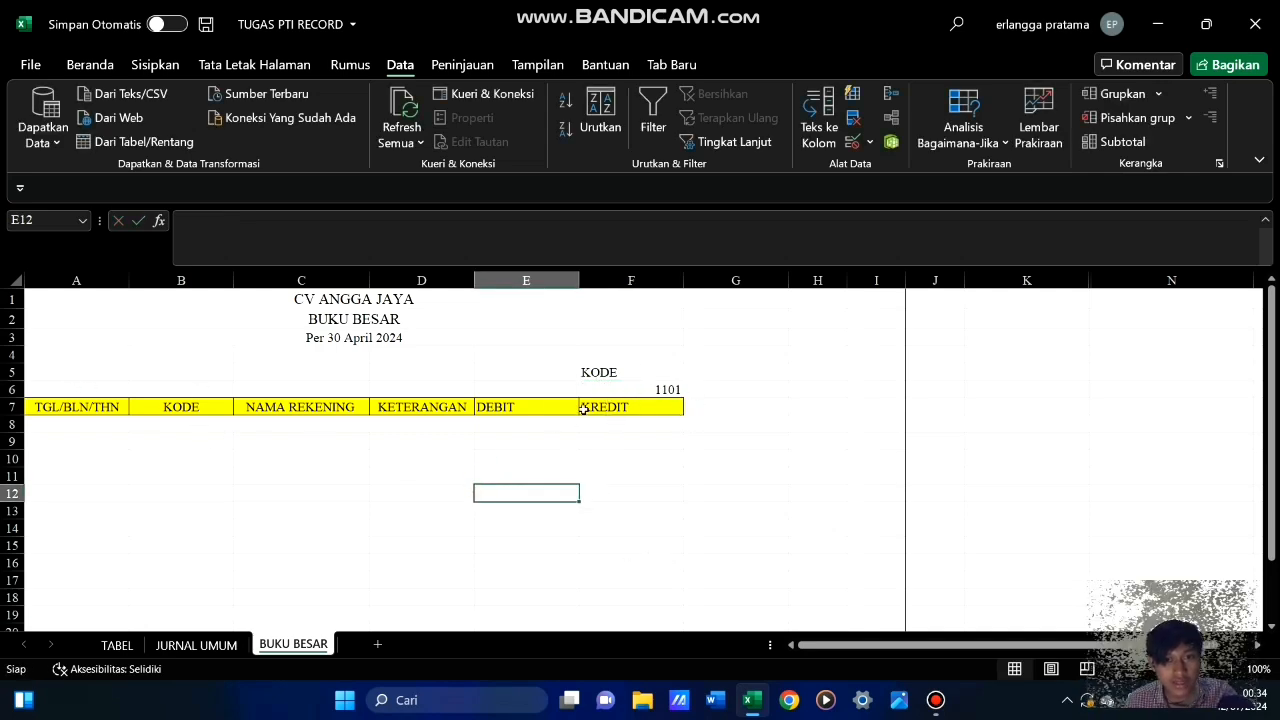
# Begin a VLOOKUP formula in cell A6 of BUKU BESAR, using the account code in F6 as the lookup value
pyautogui.click(80, 389)
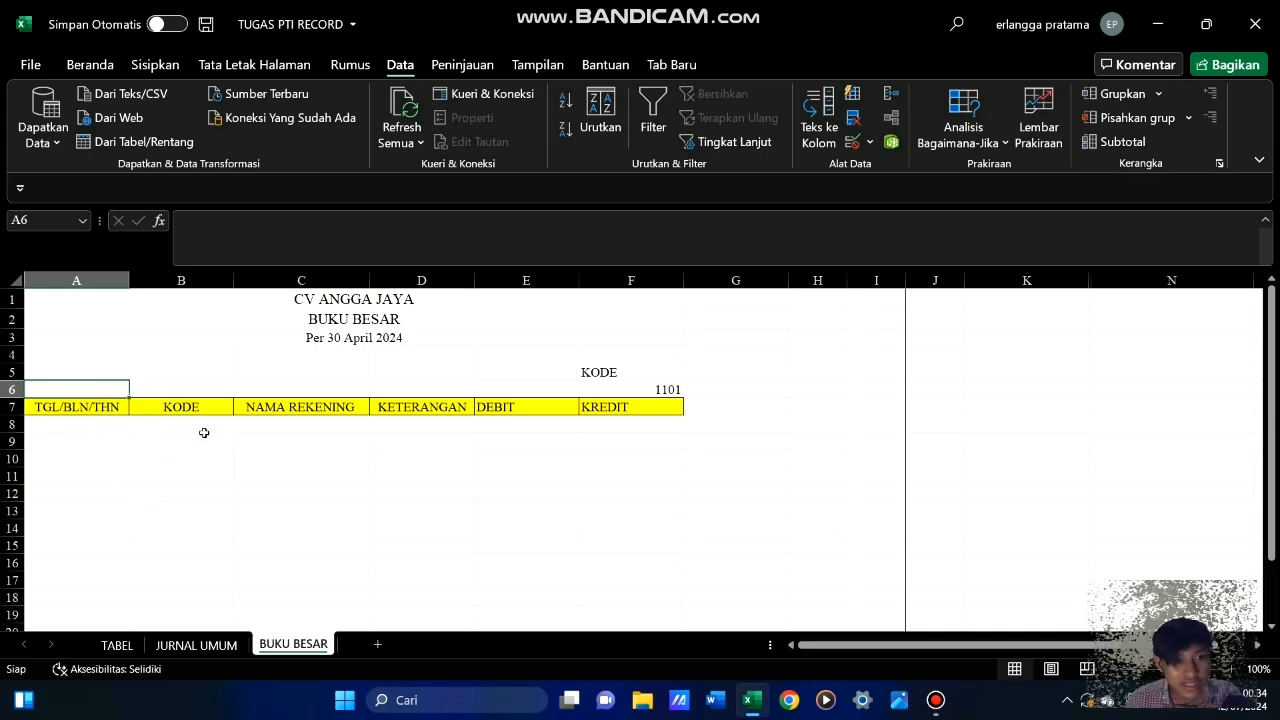
pyautogui.write('=')
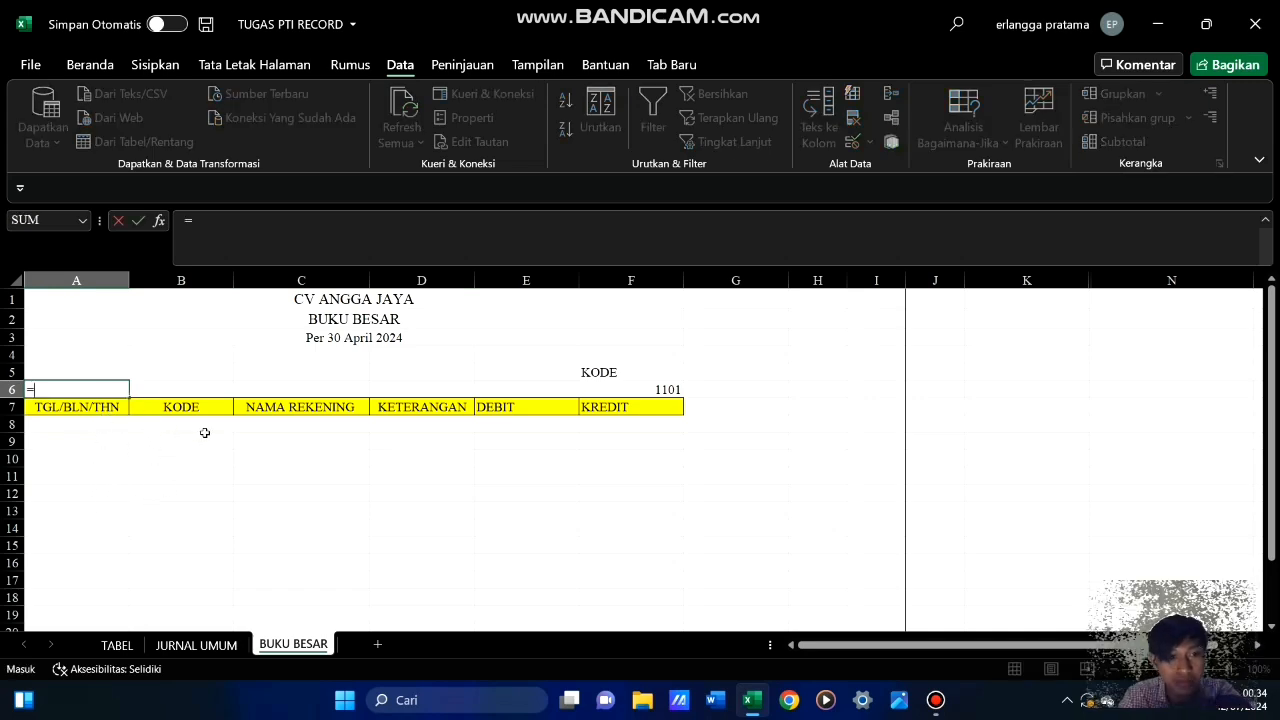
pyautogui.write('vloo')
pyautogui.press('Tab')
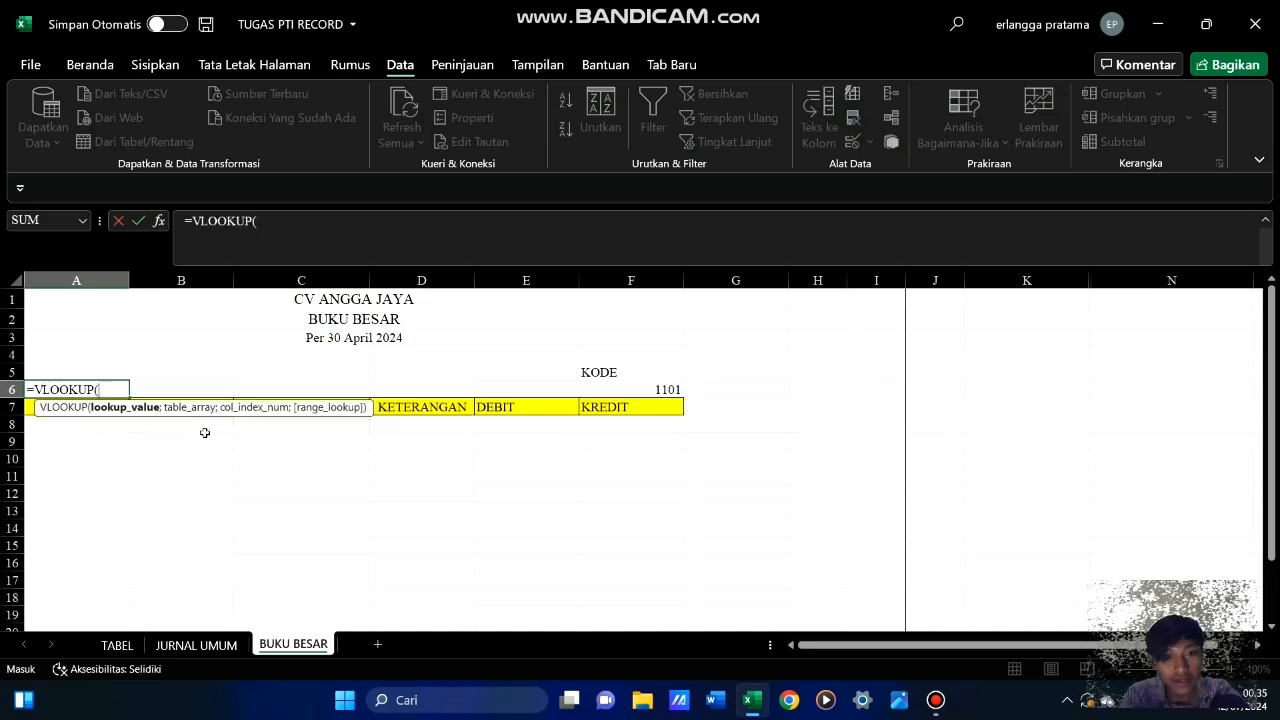
pyautogui.click(623, 389)
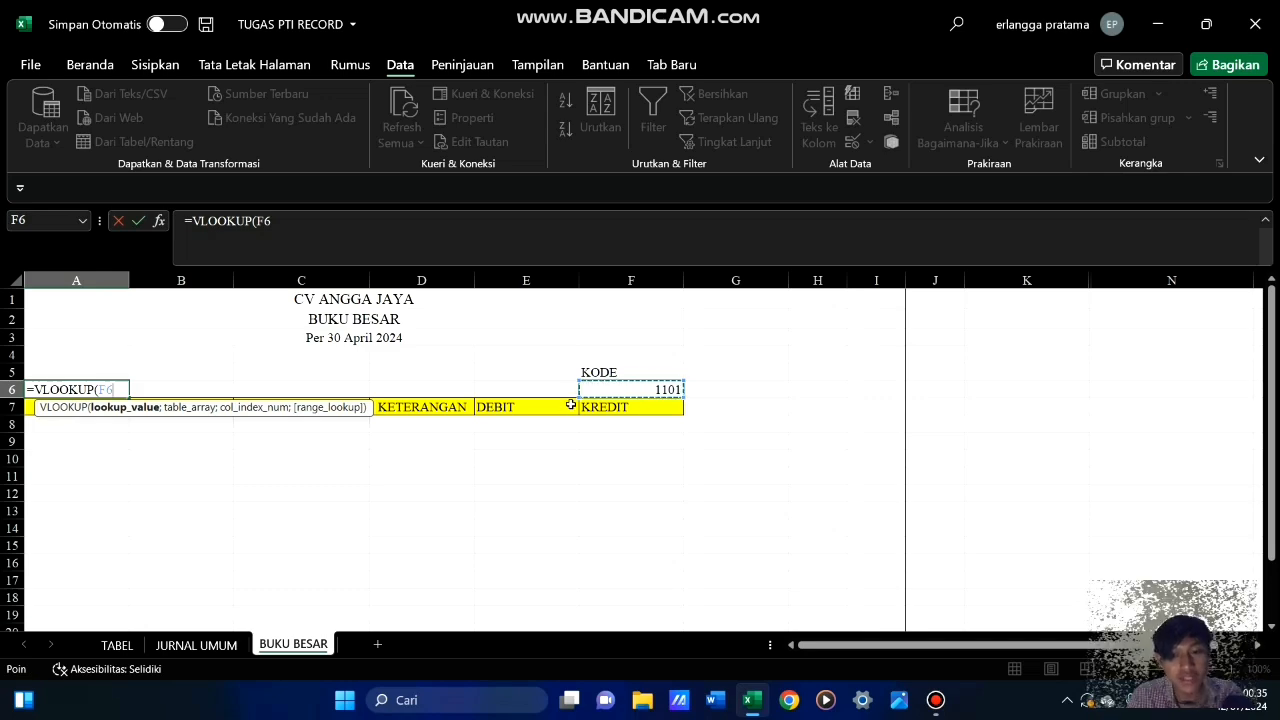
pyautogui.write(';')
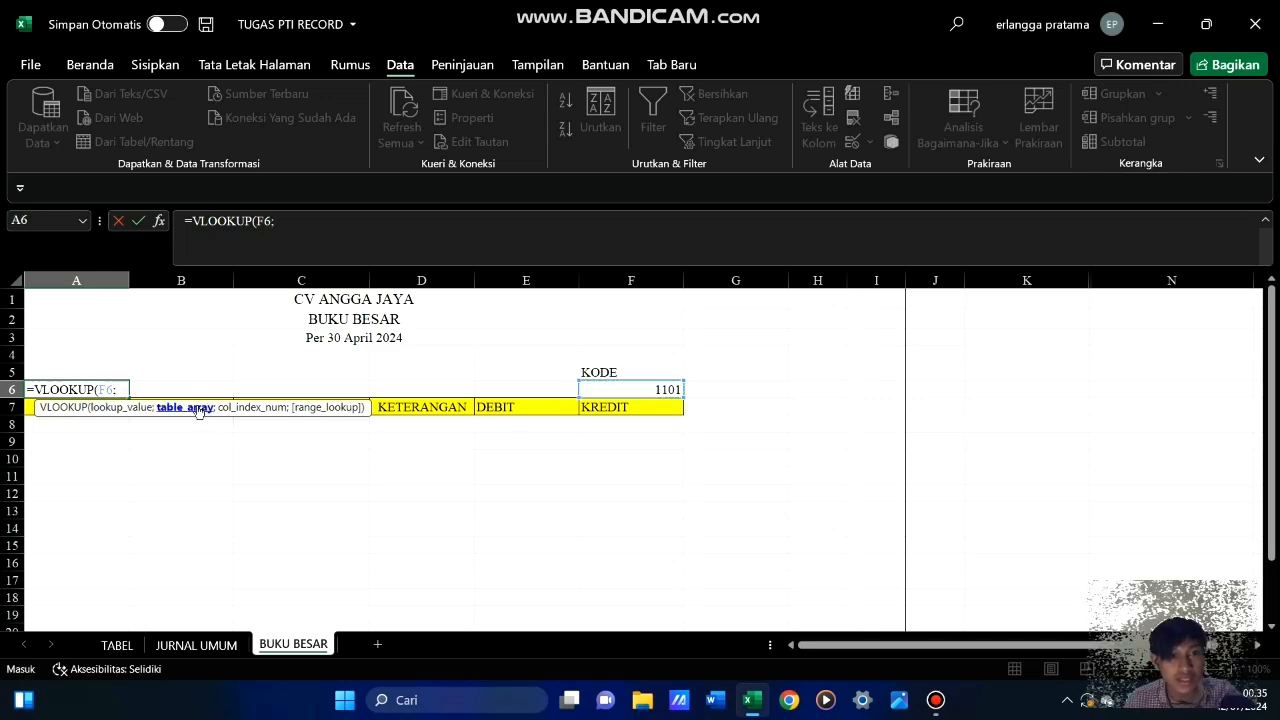
# Complete the VLOOKUP in A6 with the table array TABEL!$A$31:$B$45 and column index 2
pyautogui.click(116, 648)
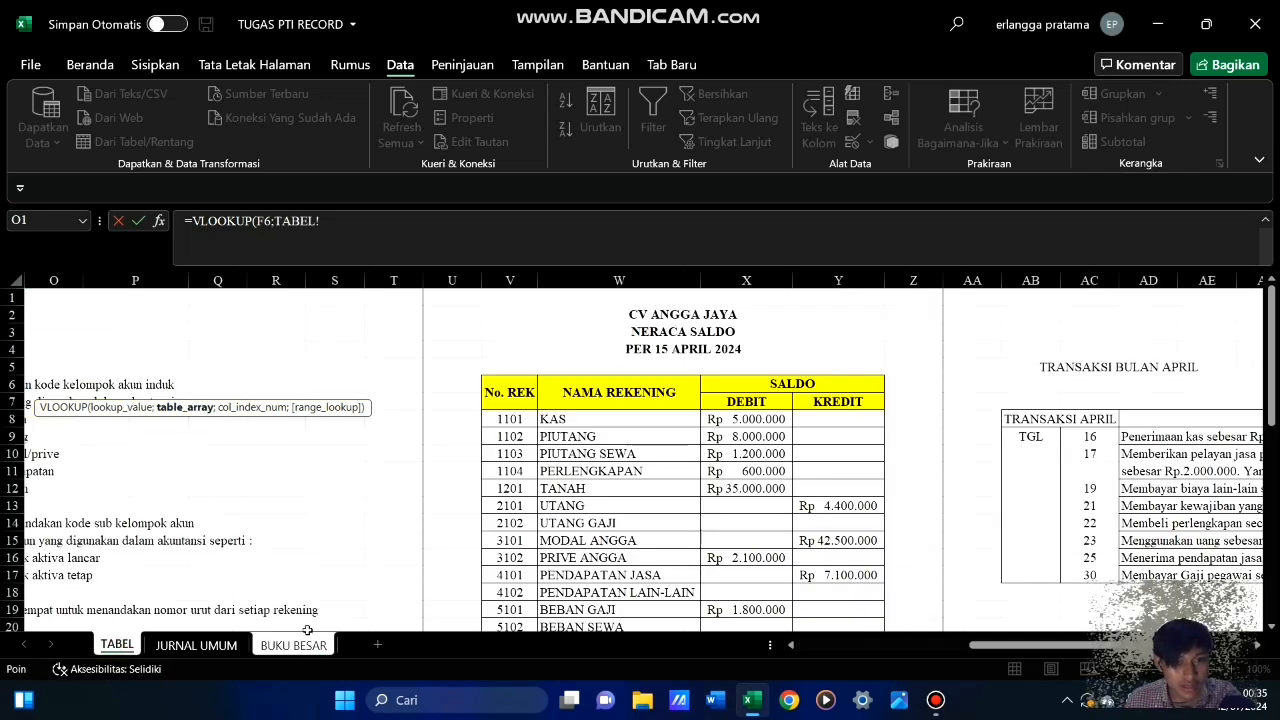
pyautogui.moveTo(965, 646); pyautogui.dragTo(793, 646)
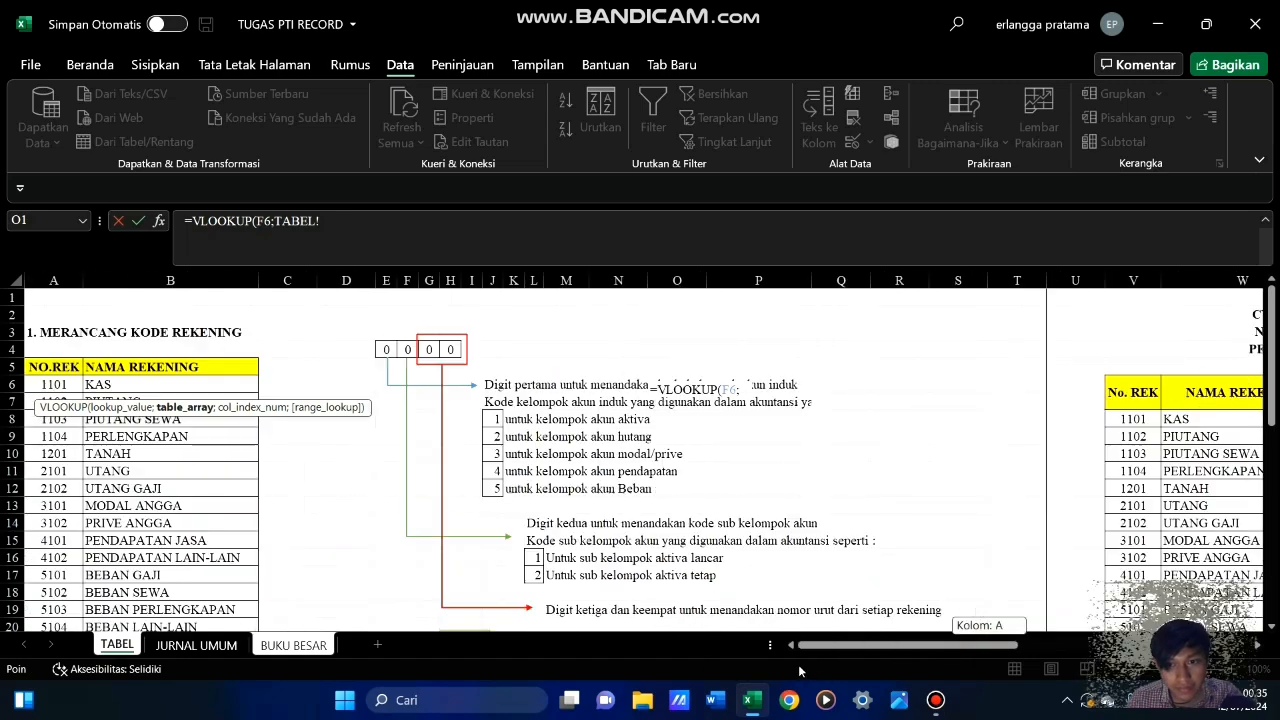
pyautogui.scroll(-9, 204, 484)
pyautogui.scroll(-2, 204, 484)
pyautogui.scroll(2, 150, 420)
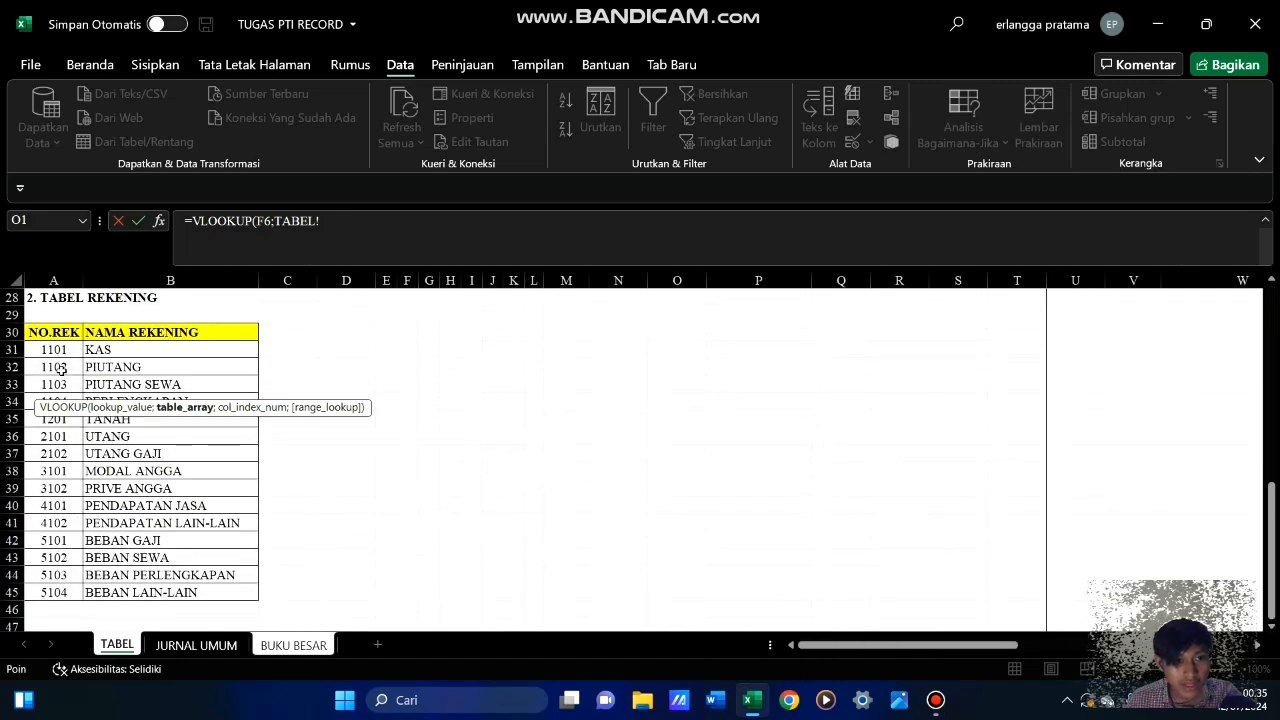
pyautogui.moveTo(58, 350); pyautogui.dragTo(192, 592)
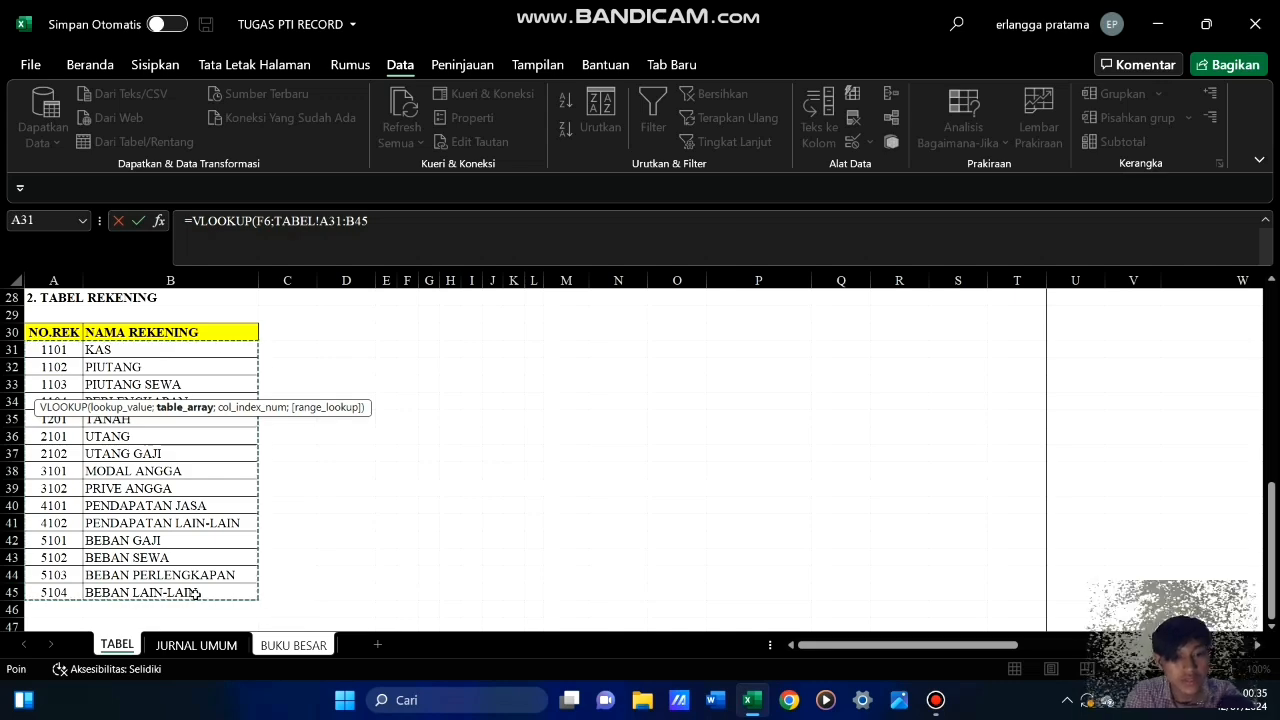
pyautogui.press('F4')
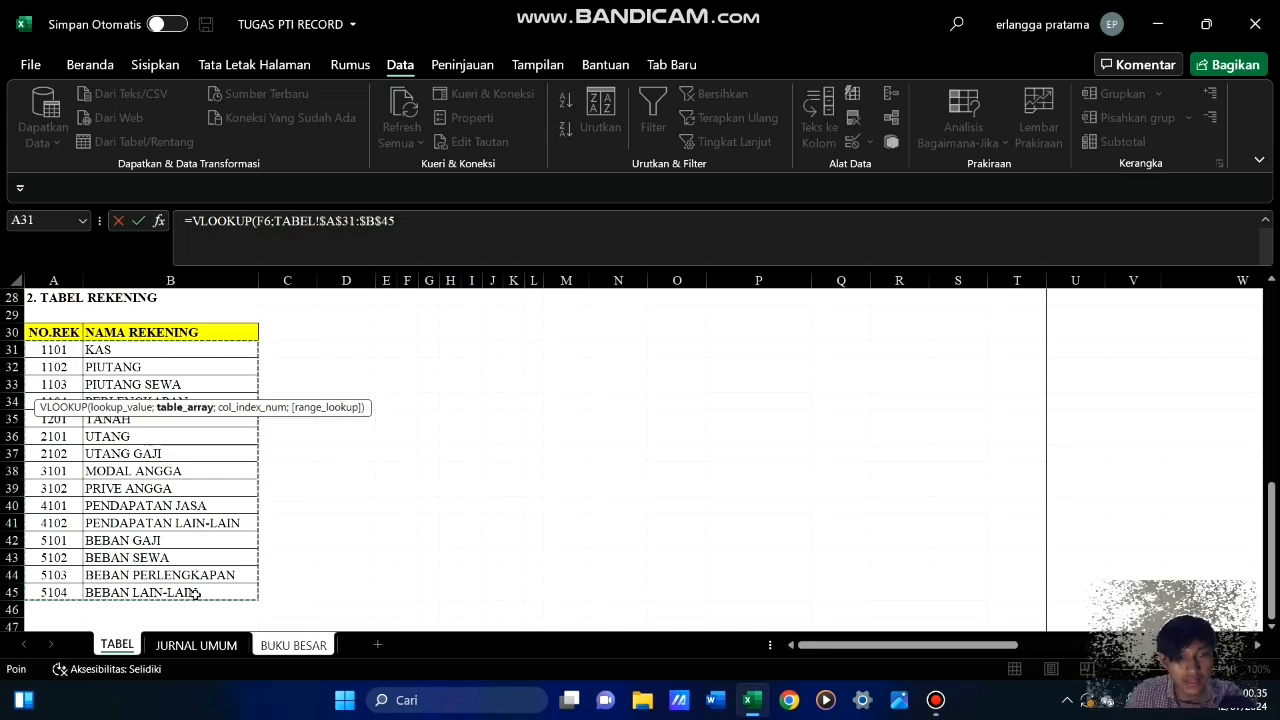
pyautogui.write(';')
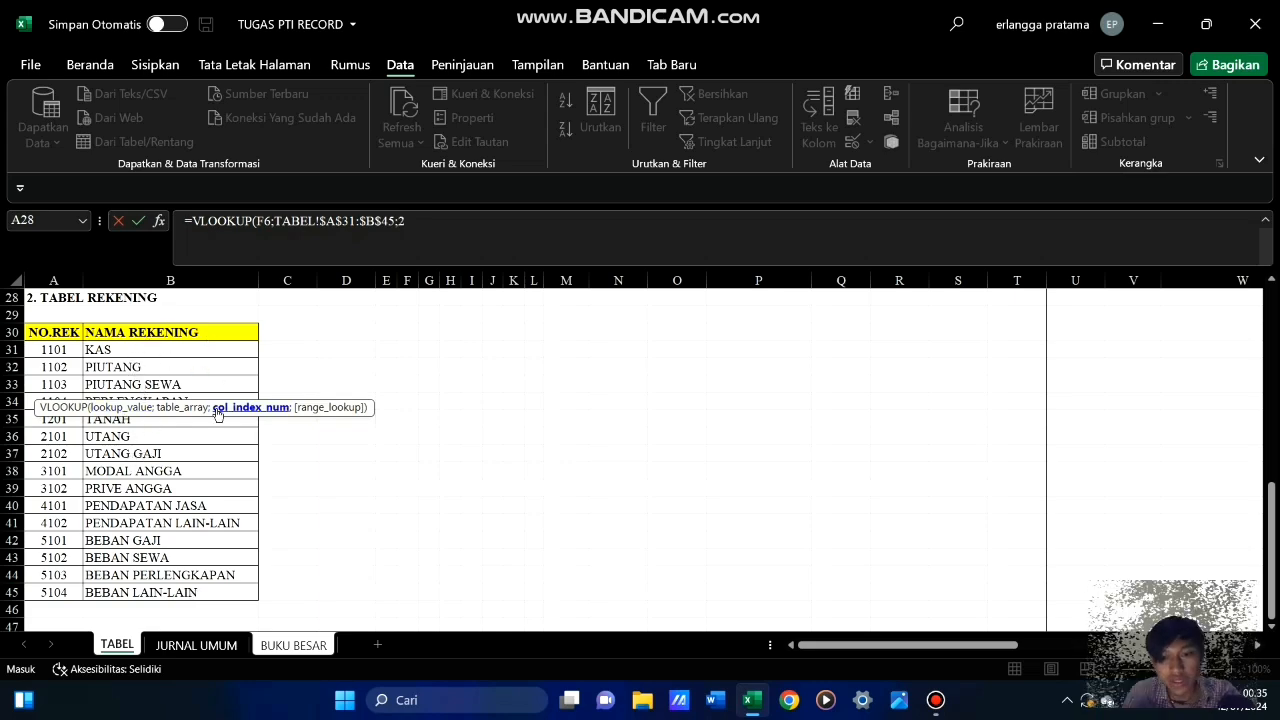
pyautogui.write('2')
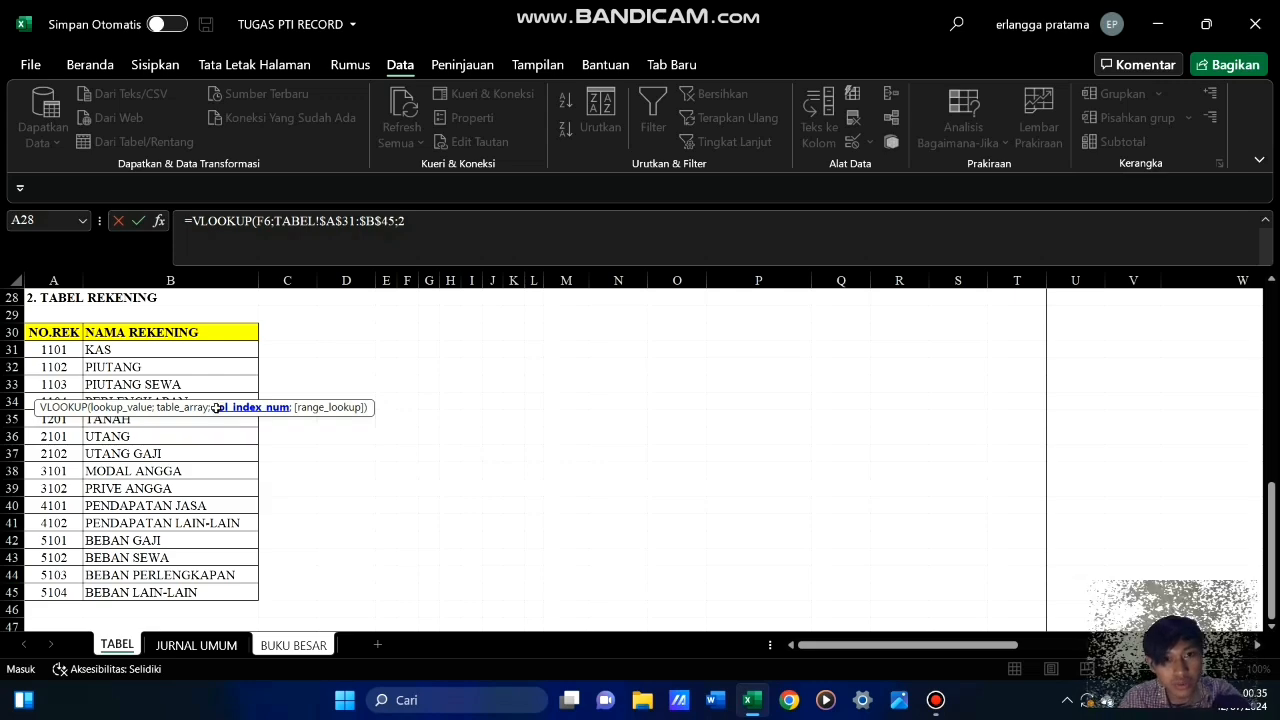
pyautogui.write(')')
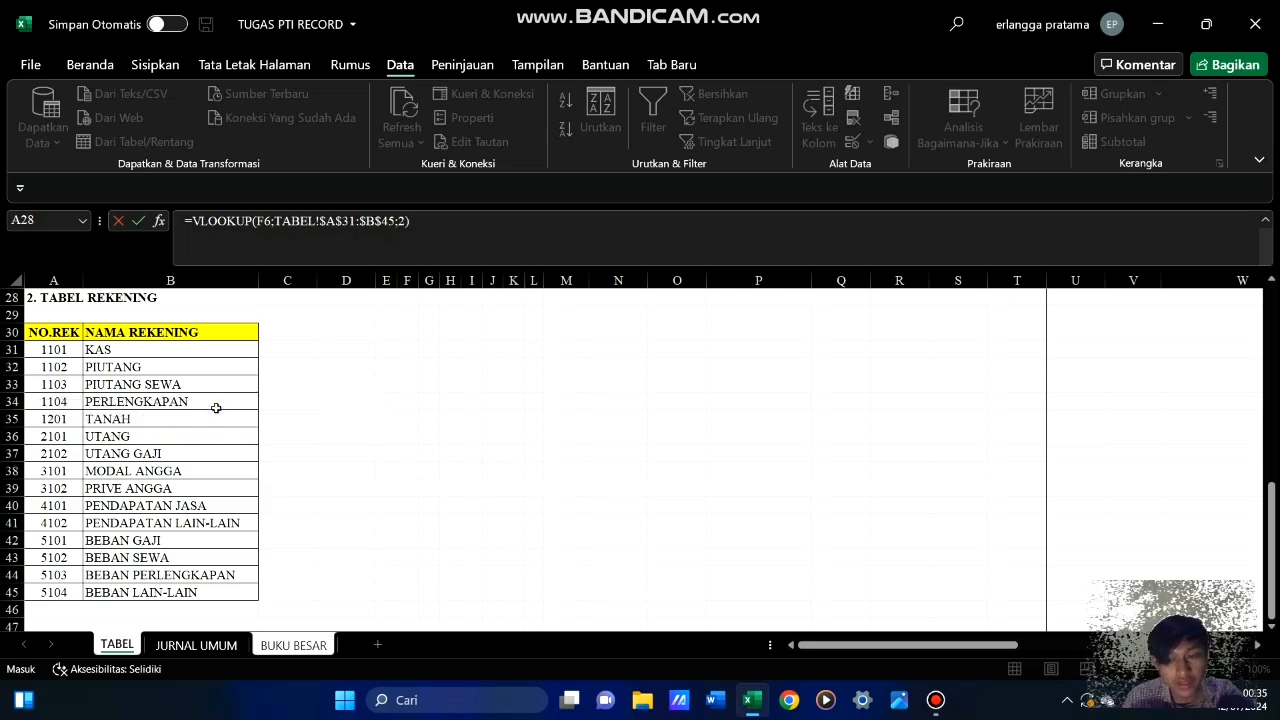
pyautogui.press('Return')
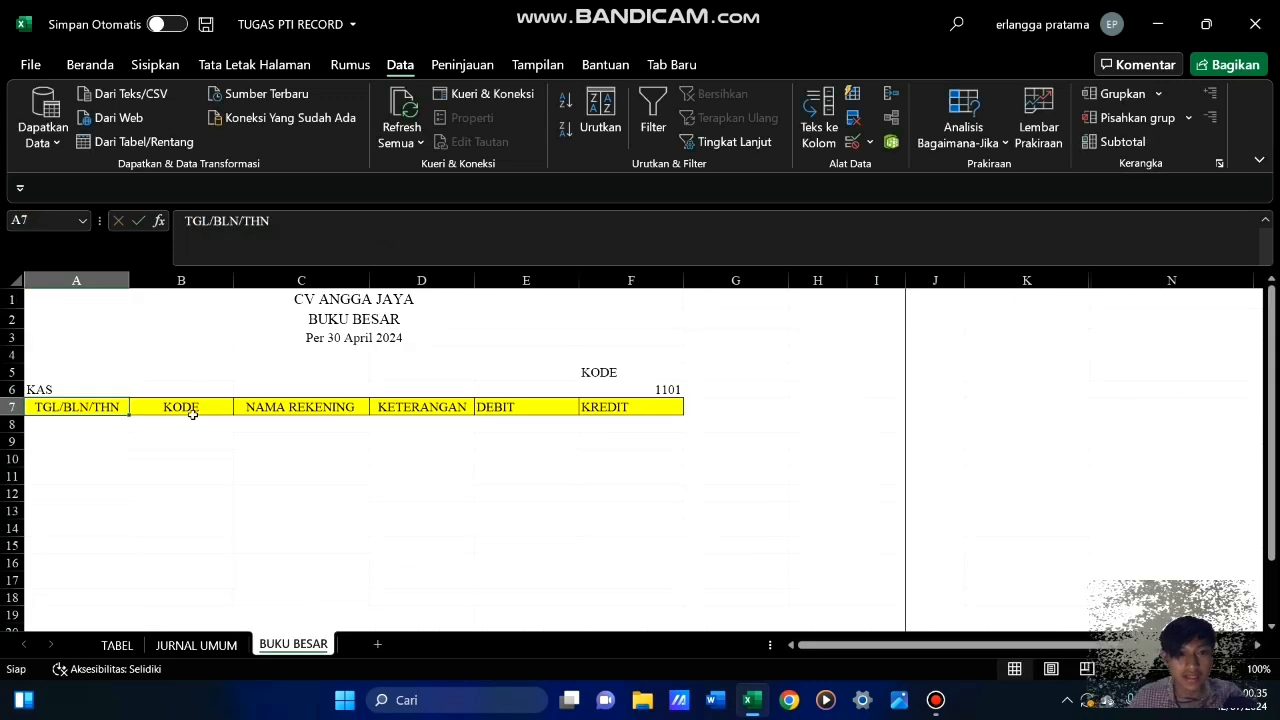
# Make the account name in cell A6 bold
pyautogui.click(252, 472)
pyautogui.click(82, 387)
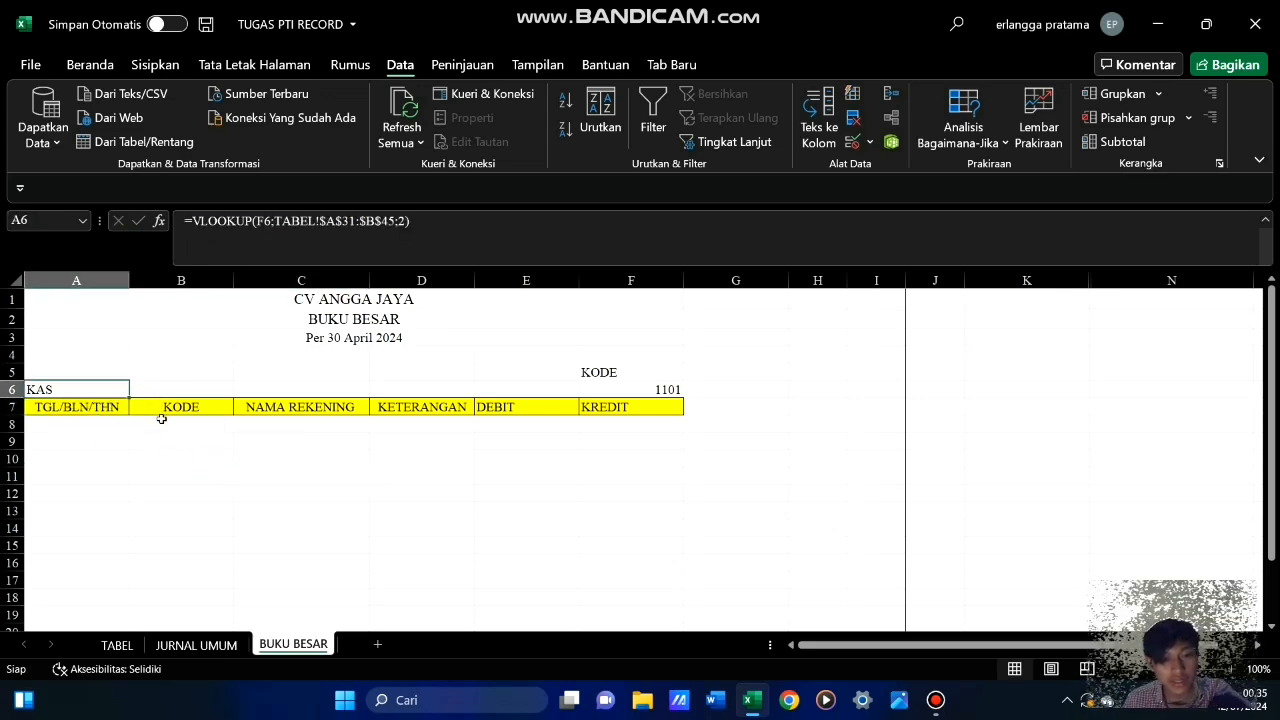
pyautogui.hotkey('ctrl', 'b')
pyautogui.click(178, 438)
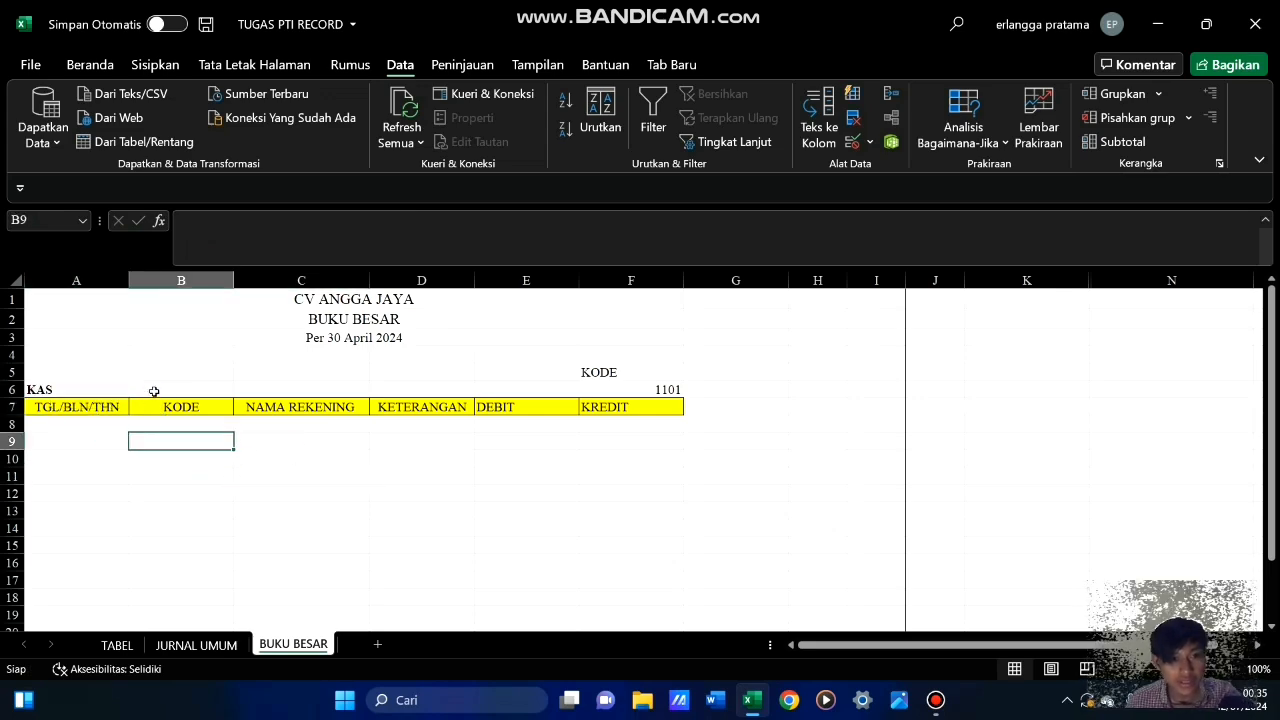
# Examine the account name in A6, the code criterion in F5:F6 and the entries on the JURNAL UMUM sheet
pyautogui.click(154, 391)
pyautogui.click(80, 395)
pyautogui.click(657, 389)
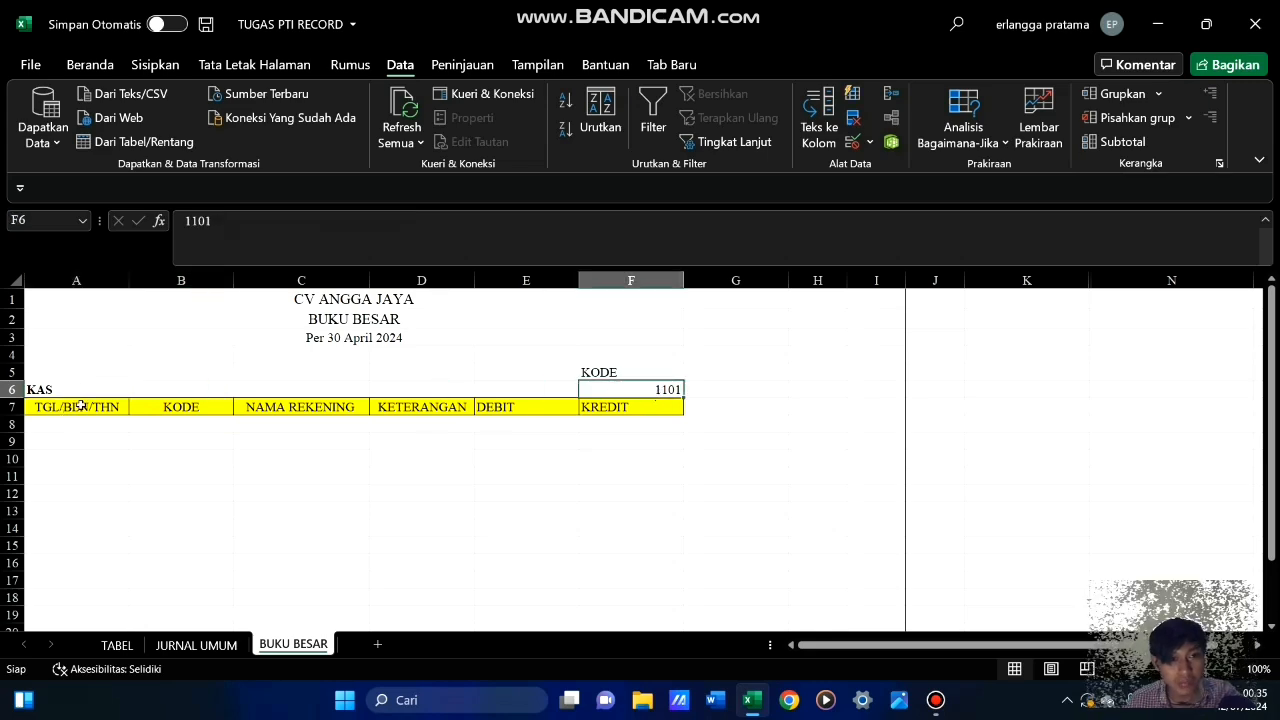
pyautogui.click(217, 461)
pyautogui.click(450, 488)
pyautogui.click(157, 482)
pyautogui.click(79, 390)
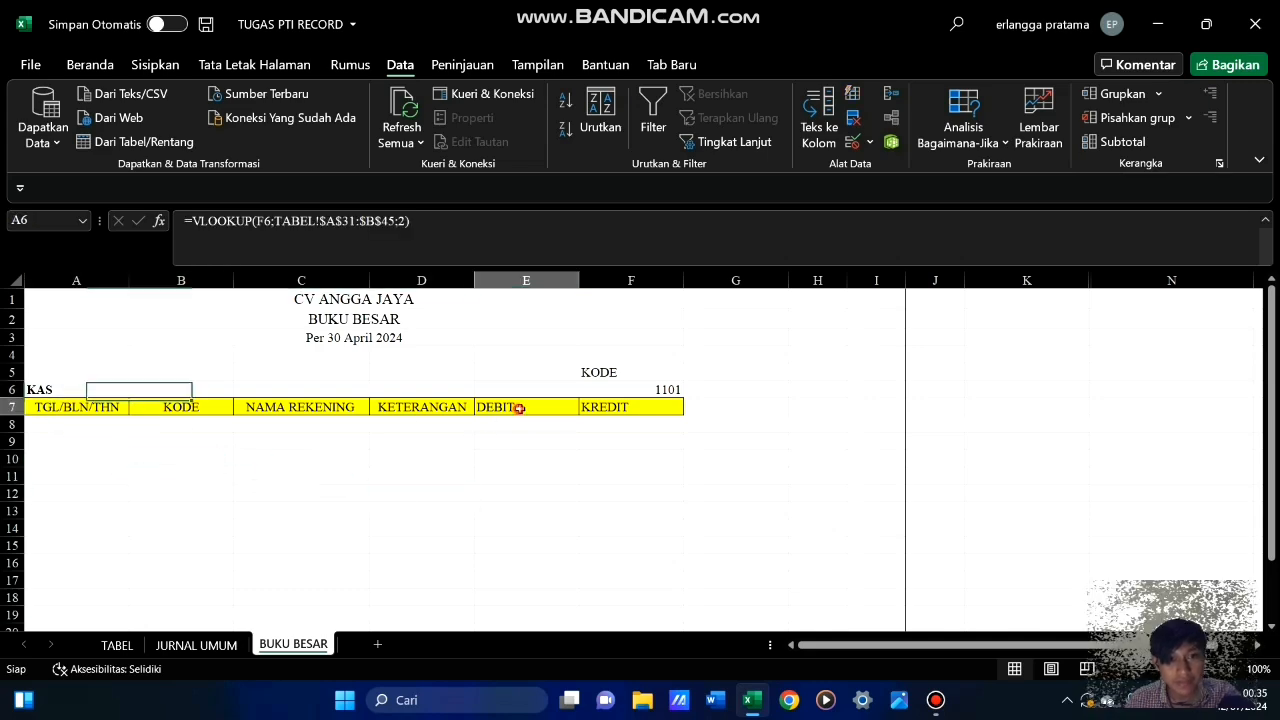
pyautogui.click(600, 372)
pyautogui.click(598, 390)
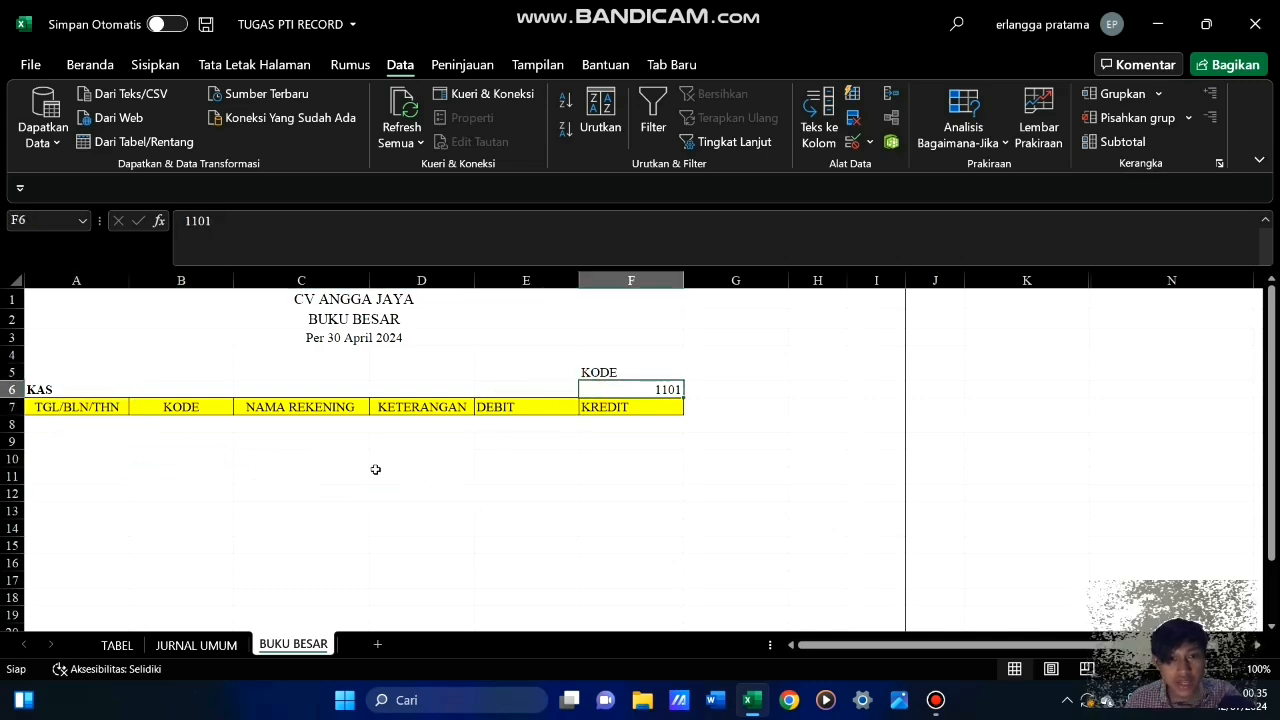
pyautogui.click(197, 645)
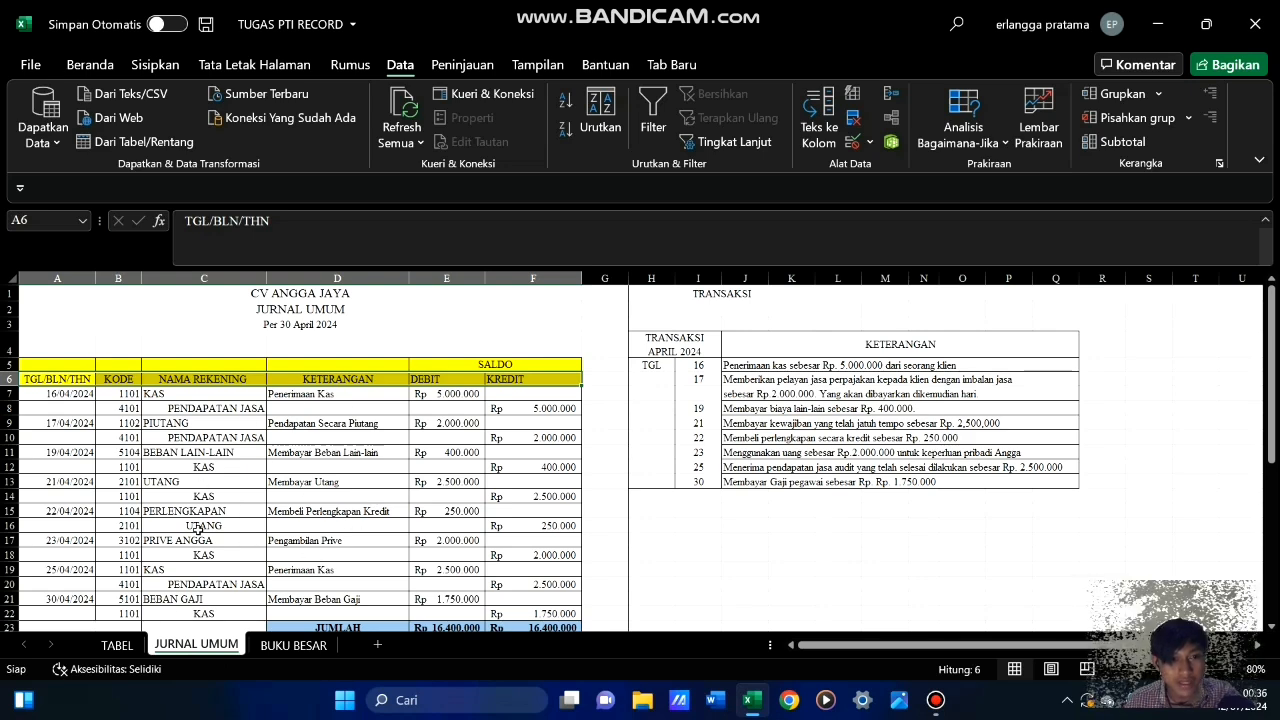
pyautogui.click(293, 645)
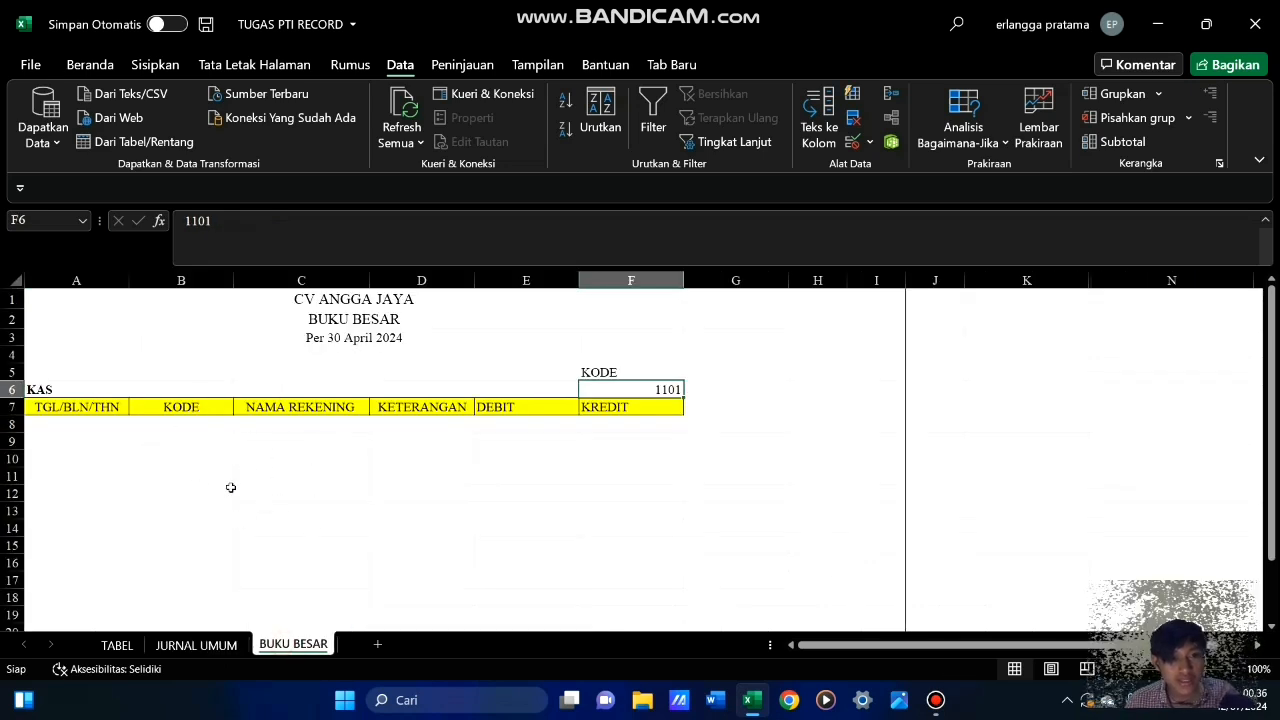
pyautogui.click(500, 490)
pyautogui.click(597, 447)
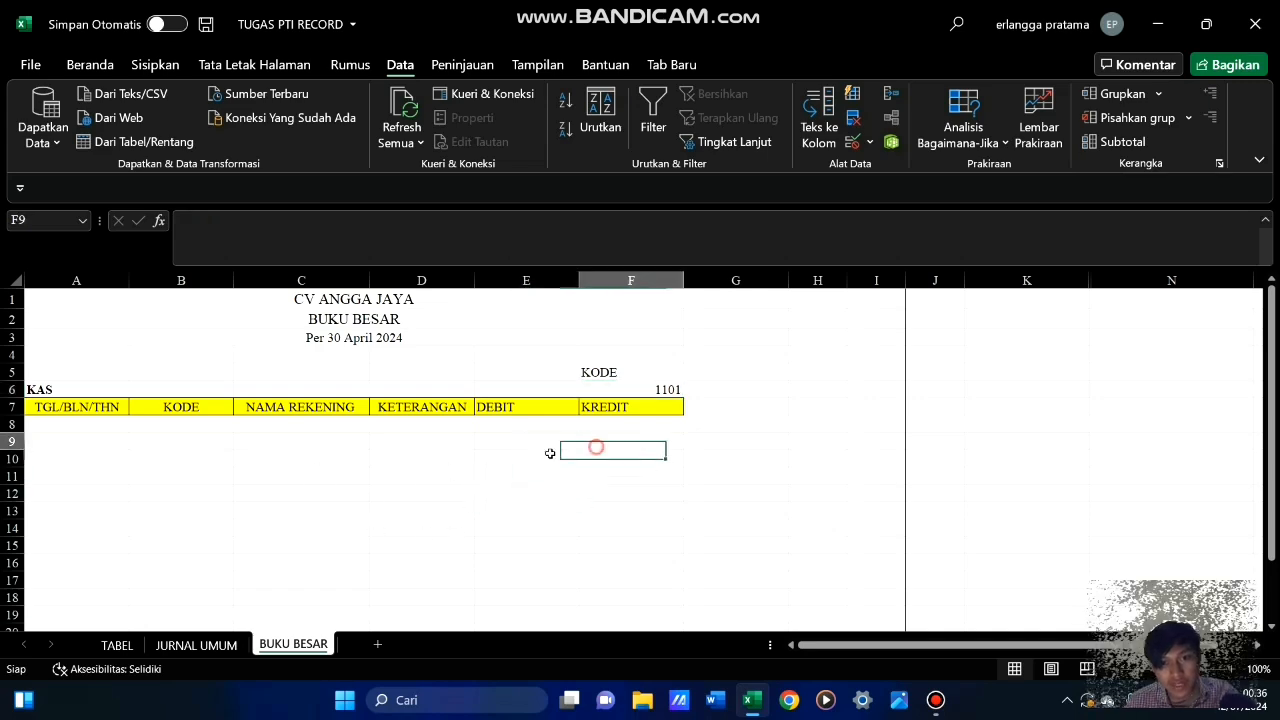
pyautogui.click(288, 459)
pyautogui.click(452, 445)
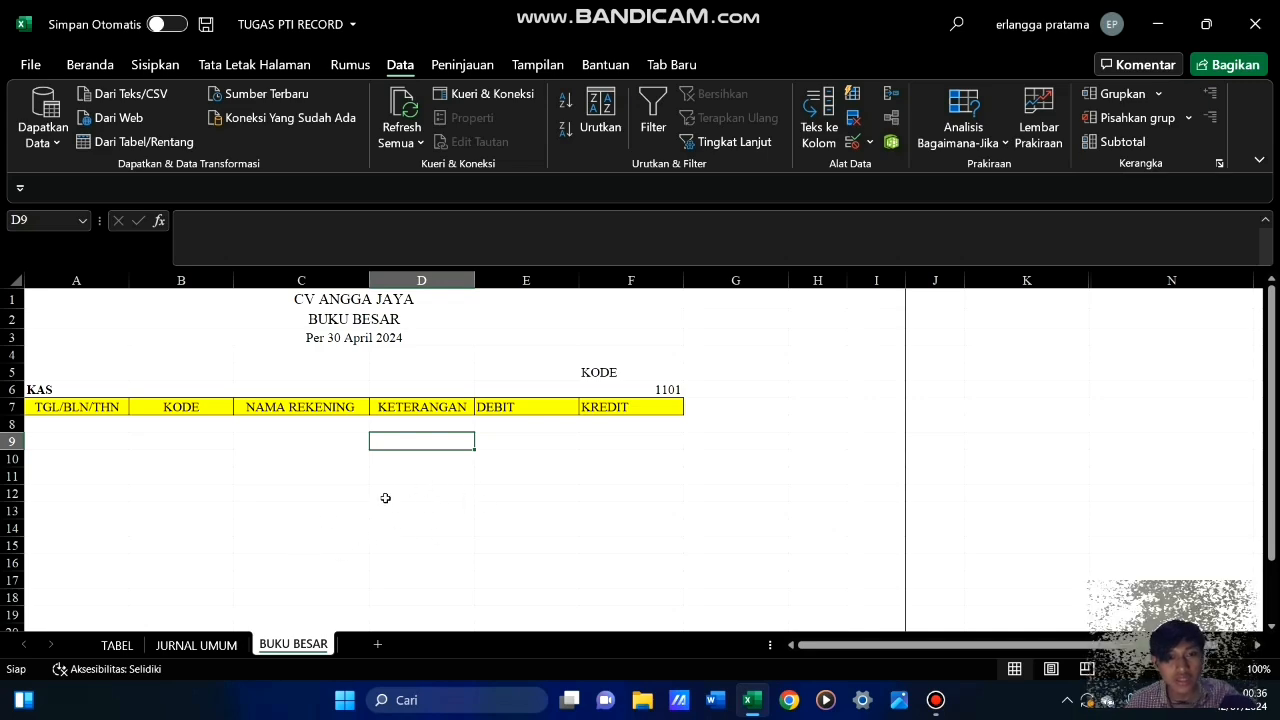
pyautogui.click(356, 513)
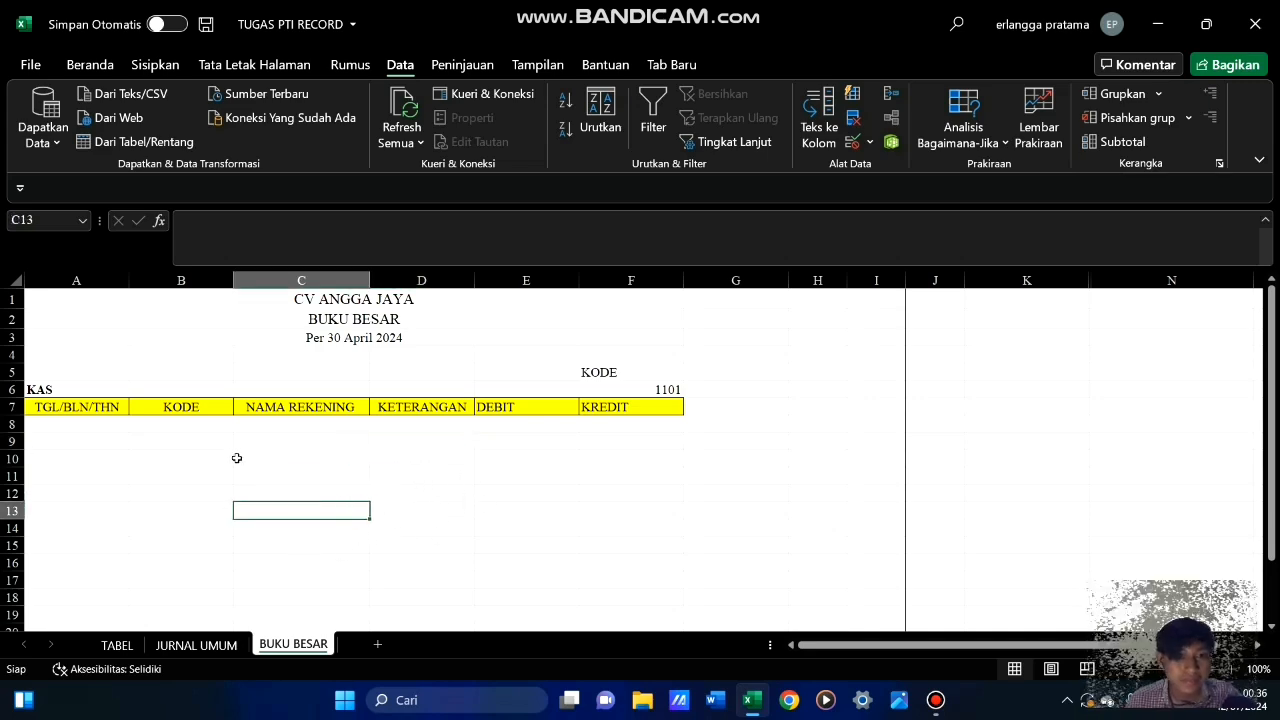
pyautogui.click(230, 458)
pyautogui.click(210, 423)
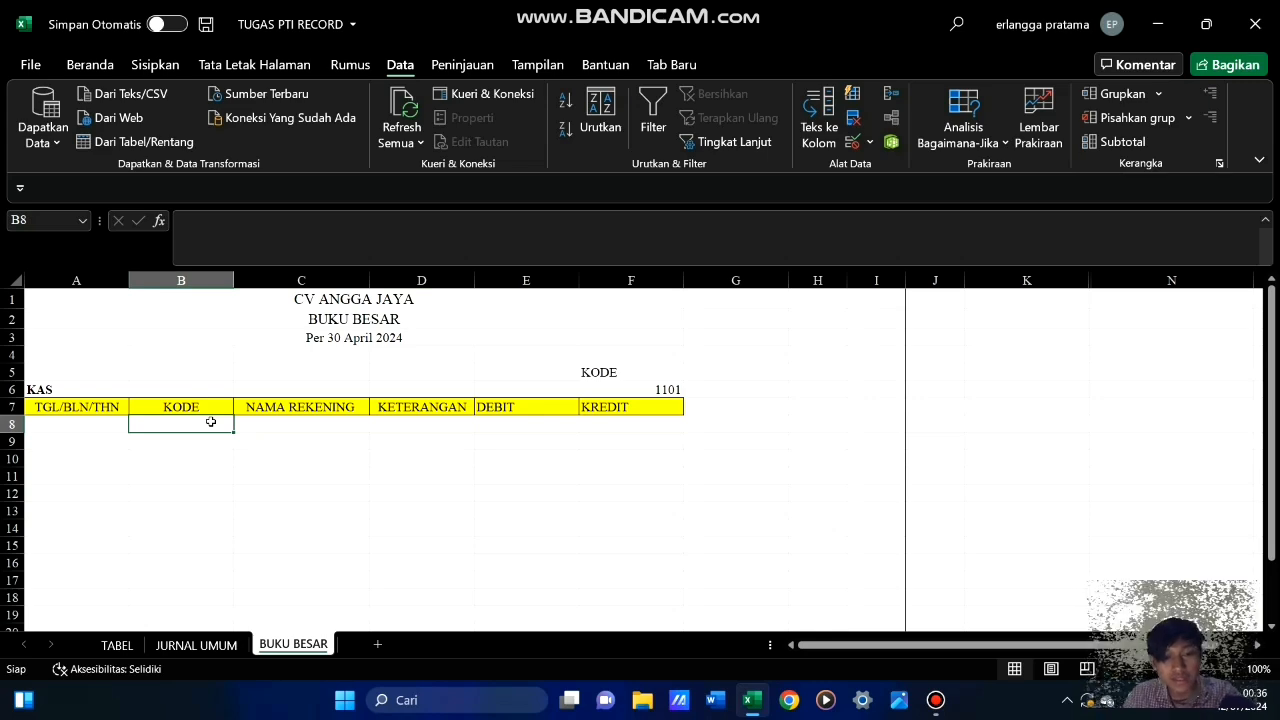
# Enter the formula =F6 in cell B8 under the KODE heading of the BUKU BESAR table
pyautogui.click(655, 389)
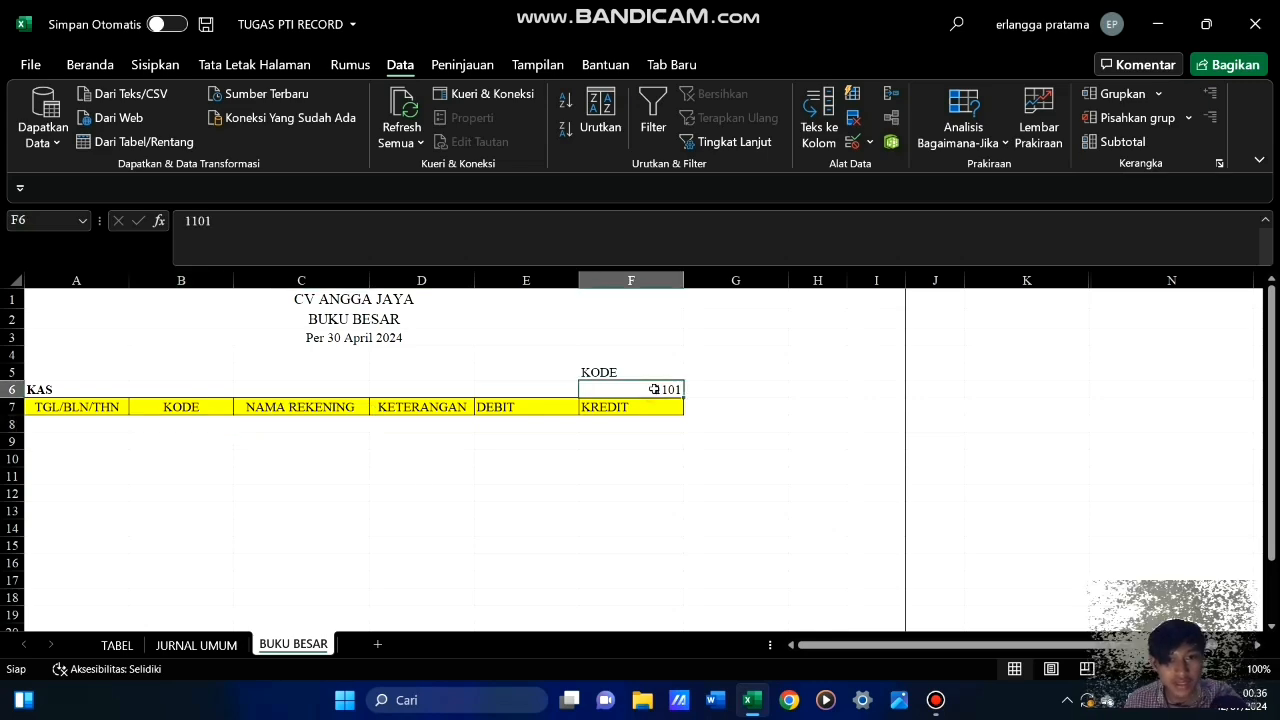
pyautogui.click(201, 423)
pyautogui.write('=')
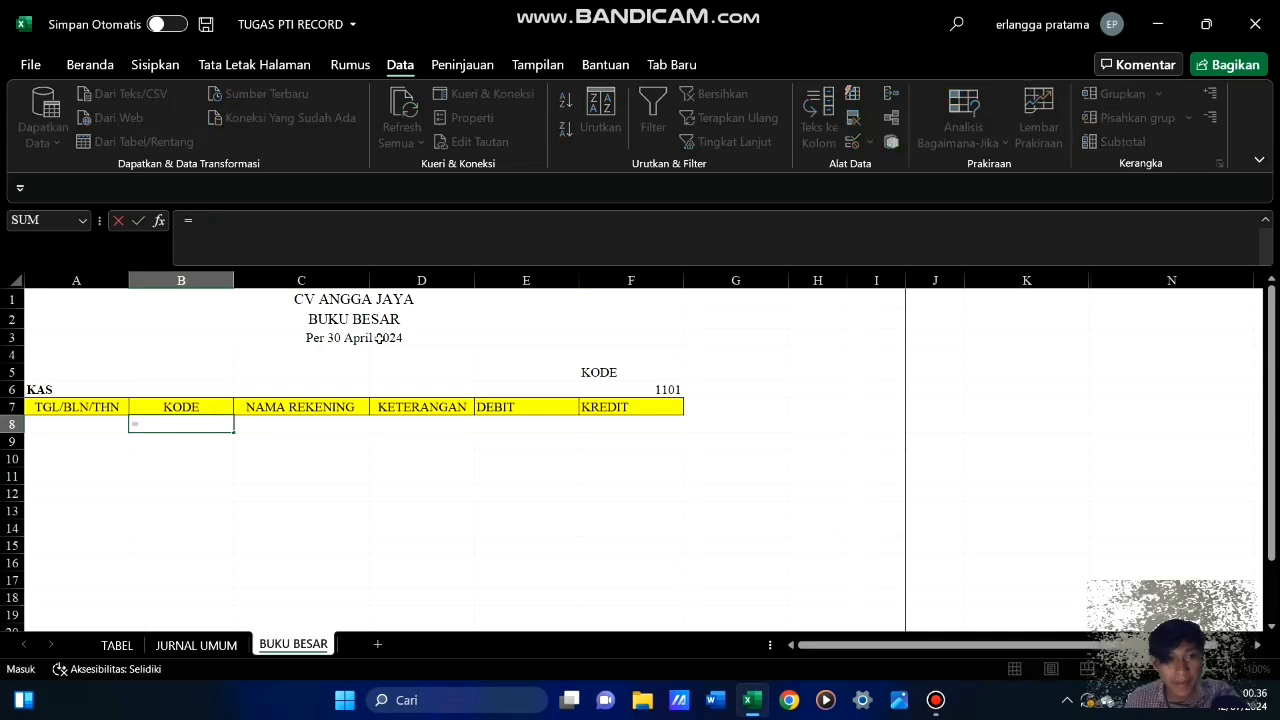
pyautogui.click(660, 391)
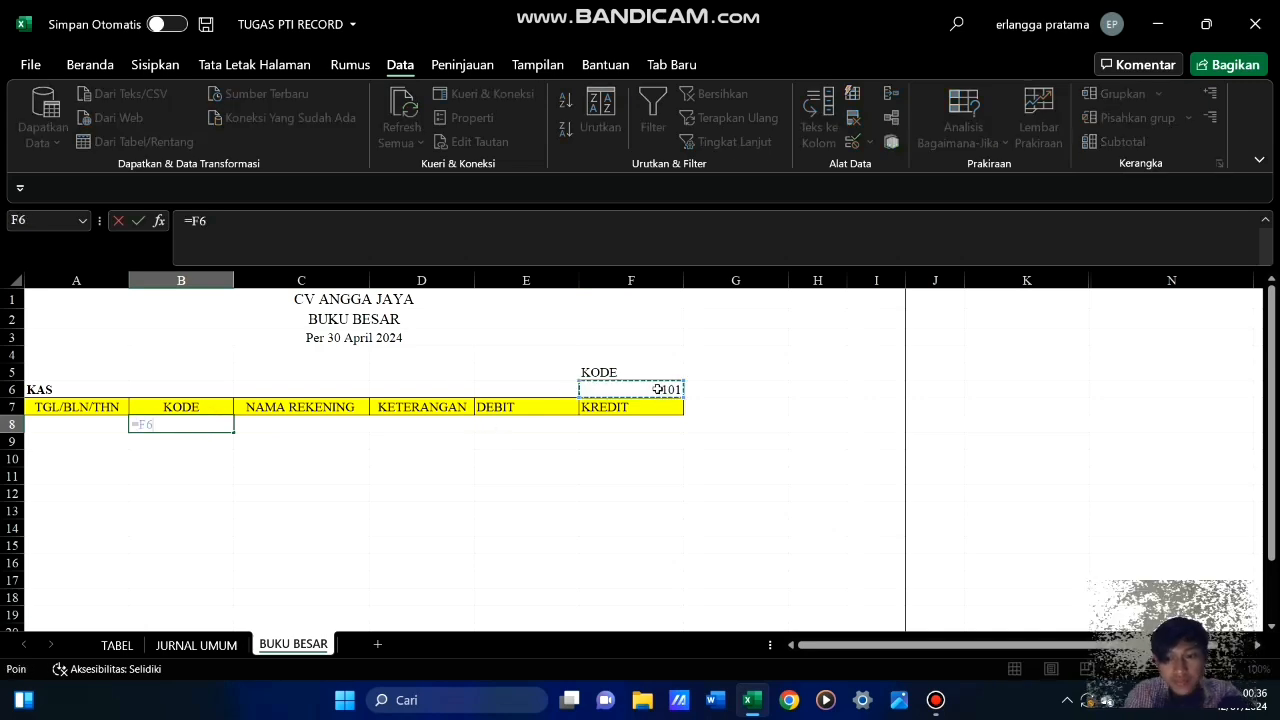
pyautogui.press('Return')
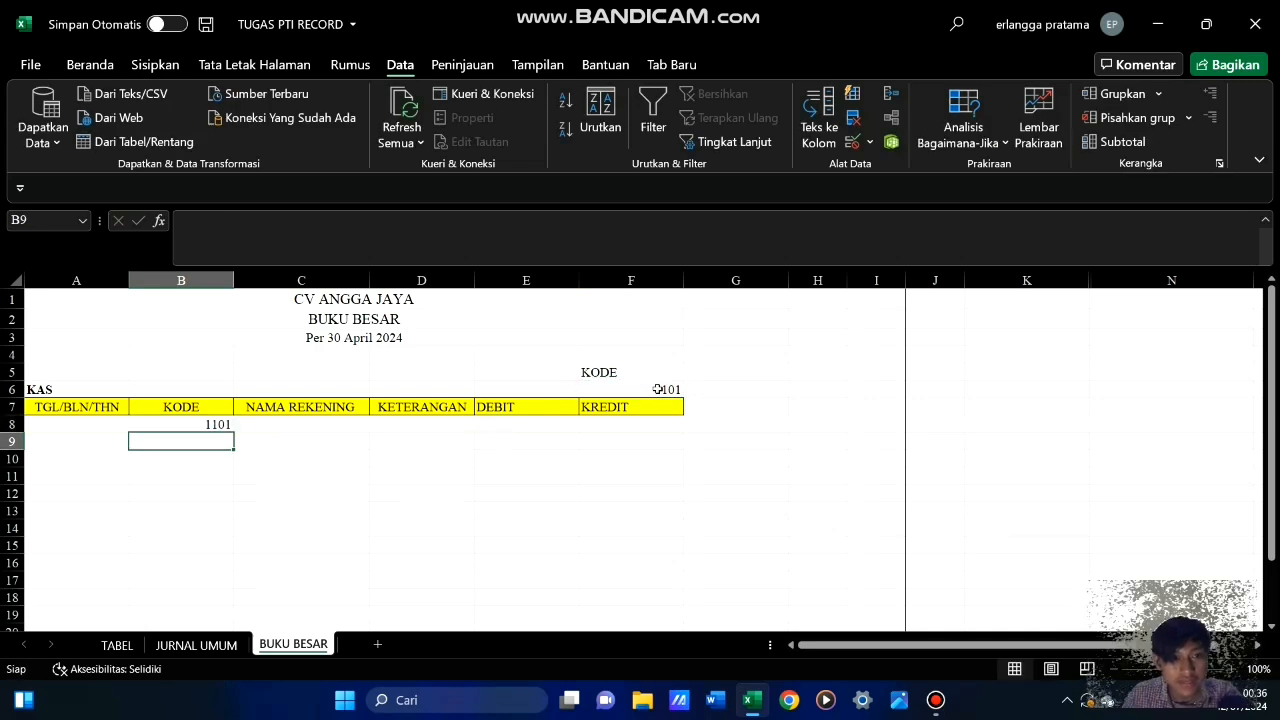
pyautogui.click(379, 463)
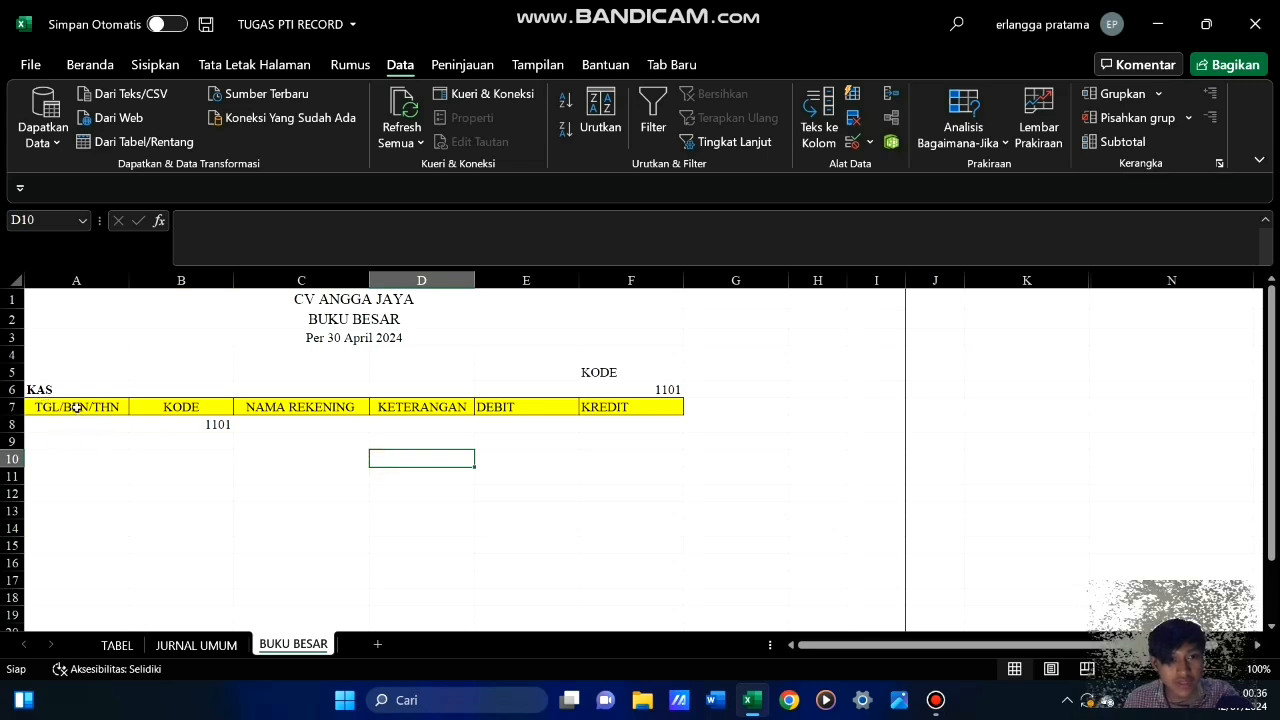
# Start an Advanced Filter from the BUKU BESAR sheet with the list range 'JURNAL UMUM'!$A$6:$F$22
pyautogui.click(214, 424)
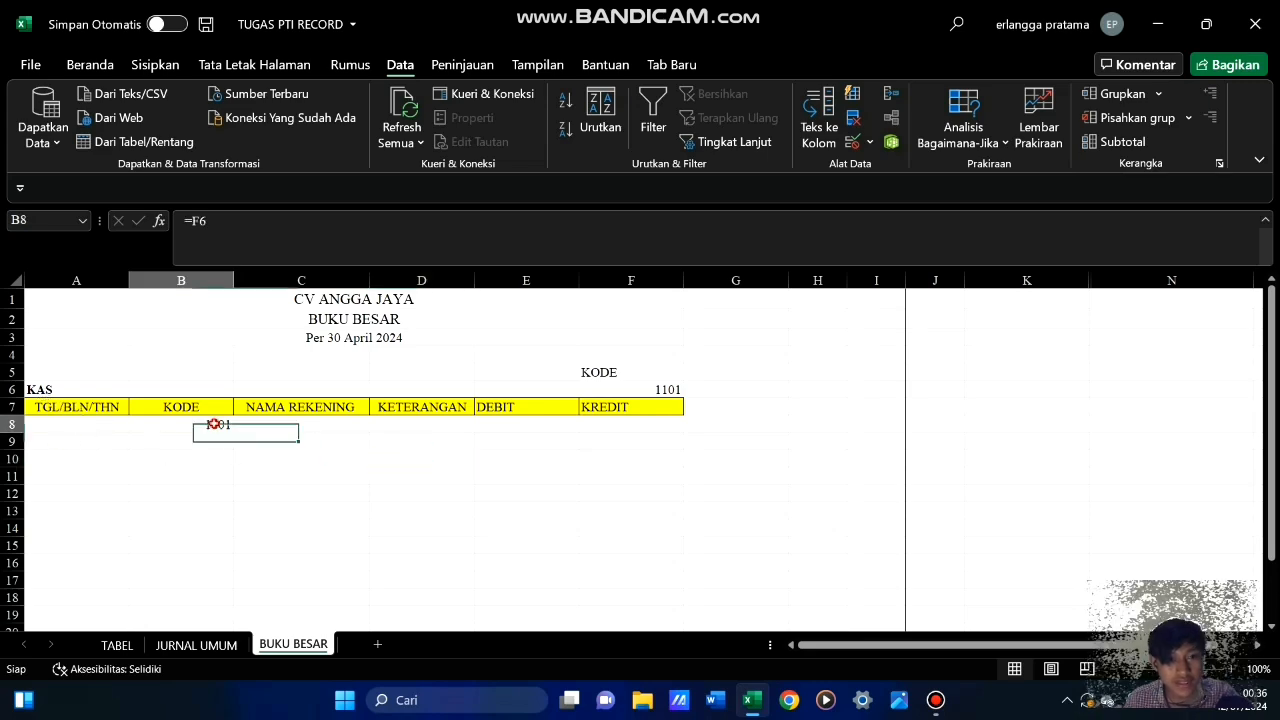
pyautogui.click(717, 143)
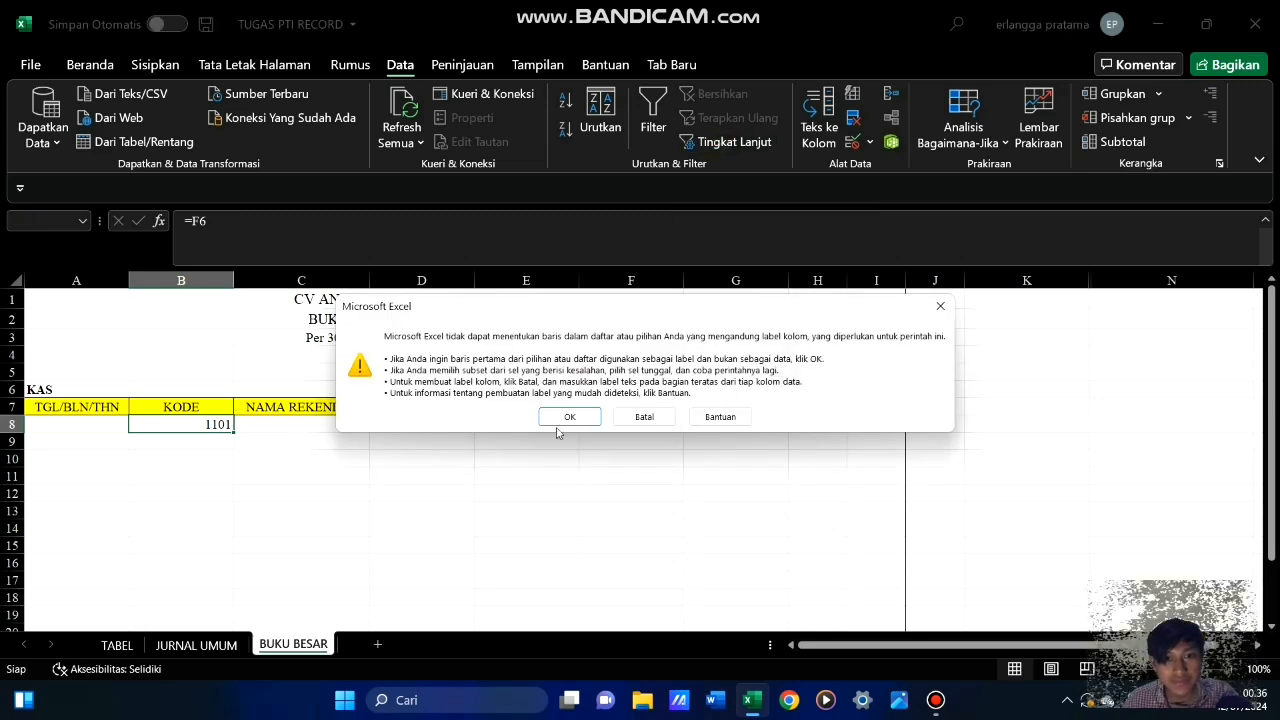
pyautogui.click(571, 417)
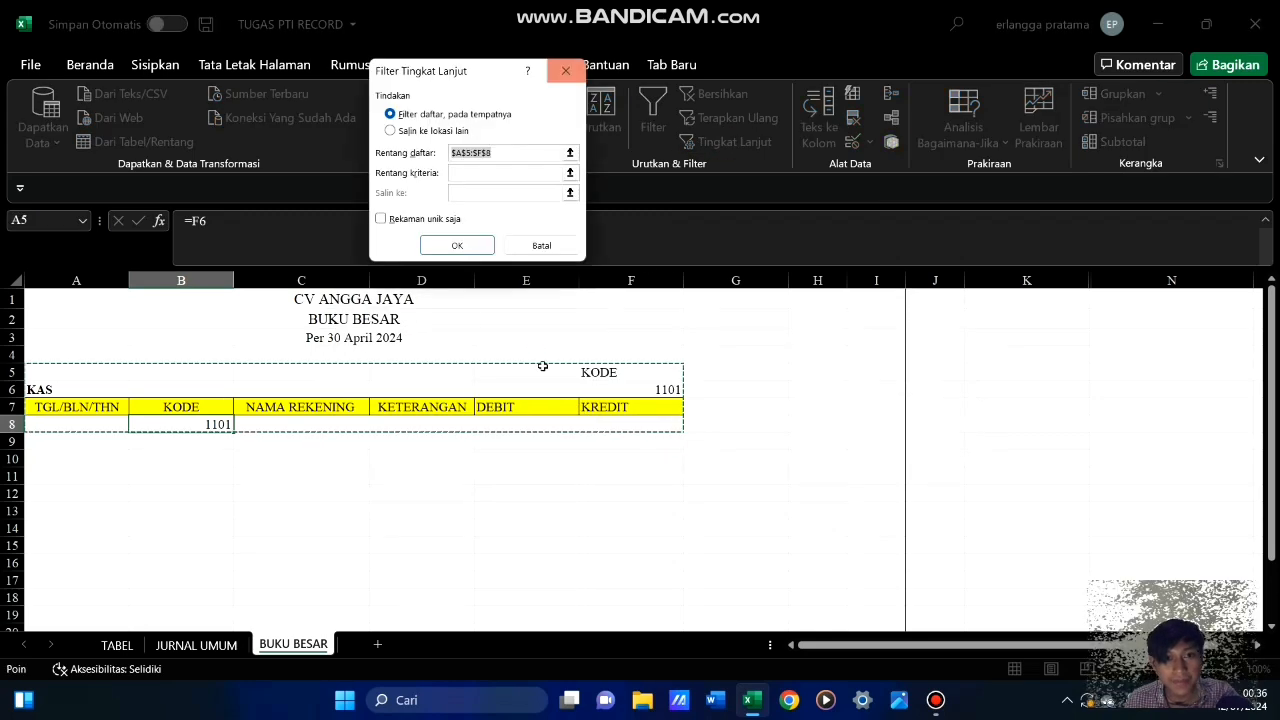
pyautogui.click(498, 152)
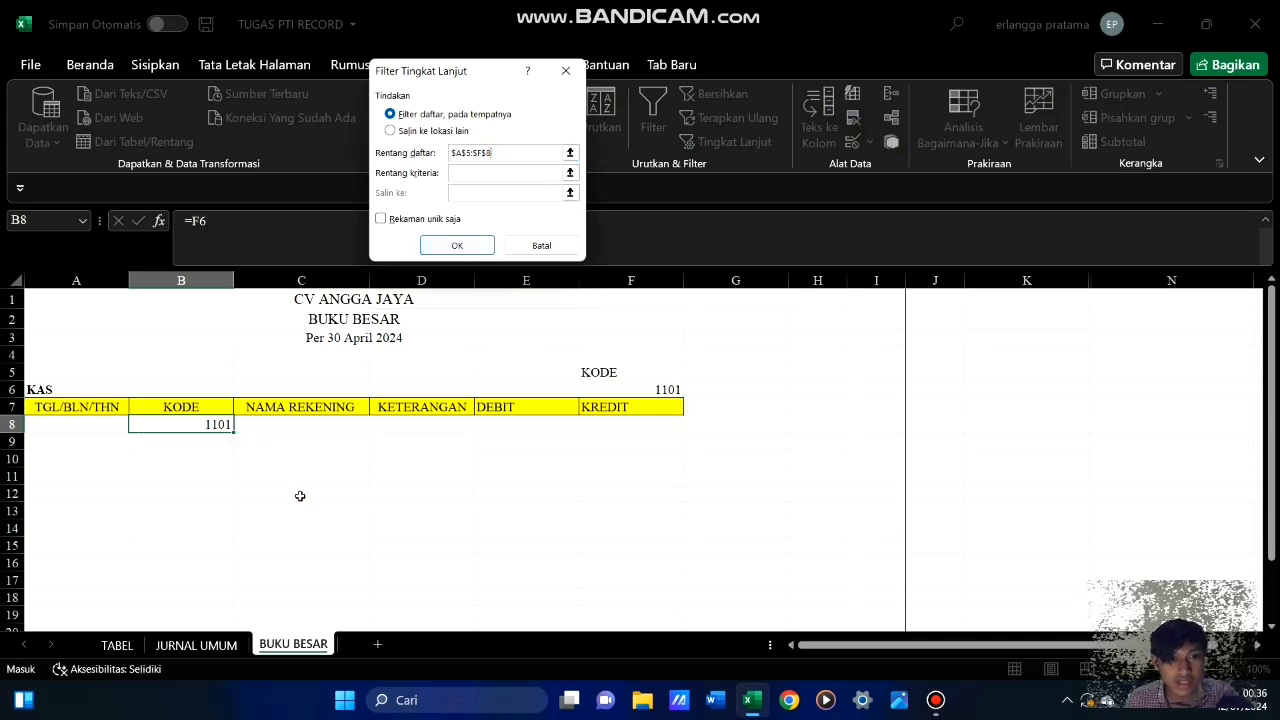
pyautogui.click(218, 648)
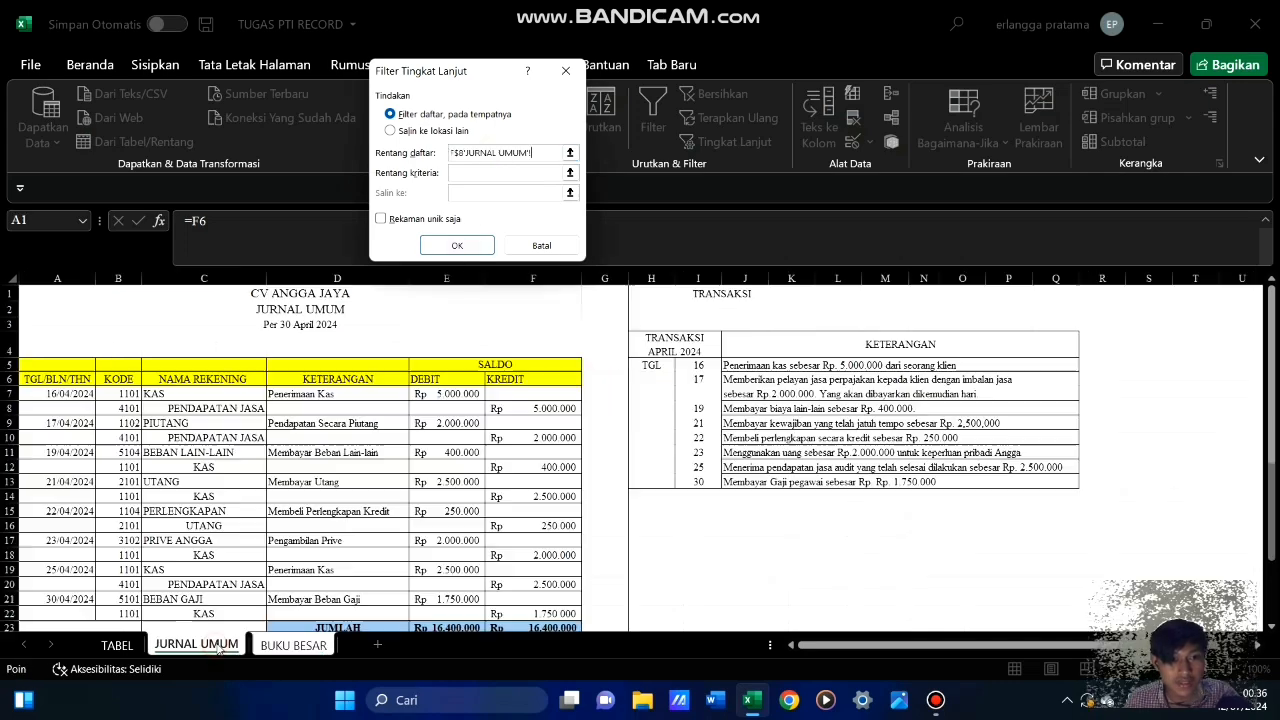
pyautogui.click(66, 378)
pyautogui.moveTo(66, 378); pyautogui.dragTo(522, 609)
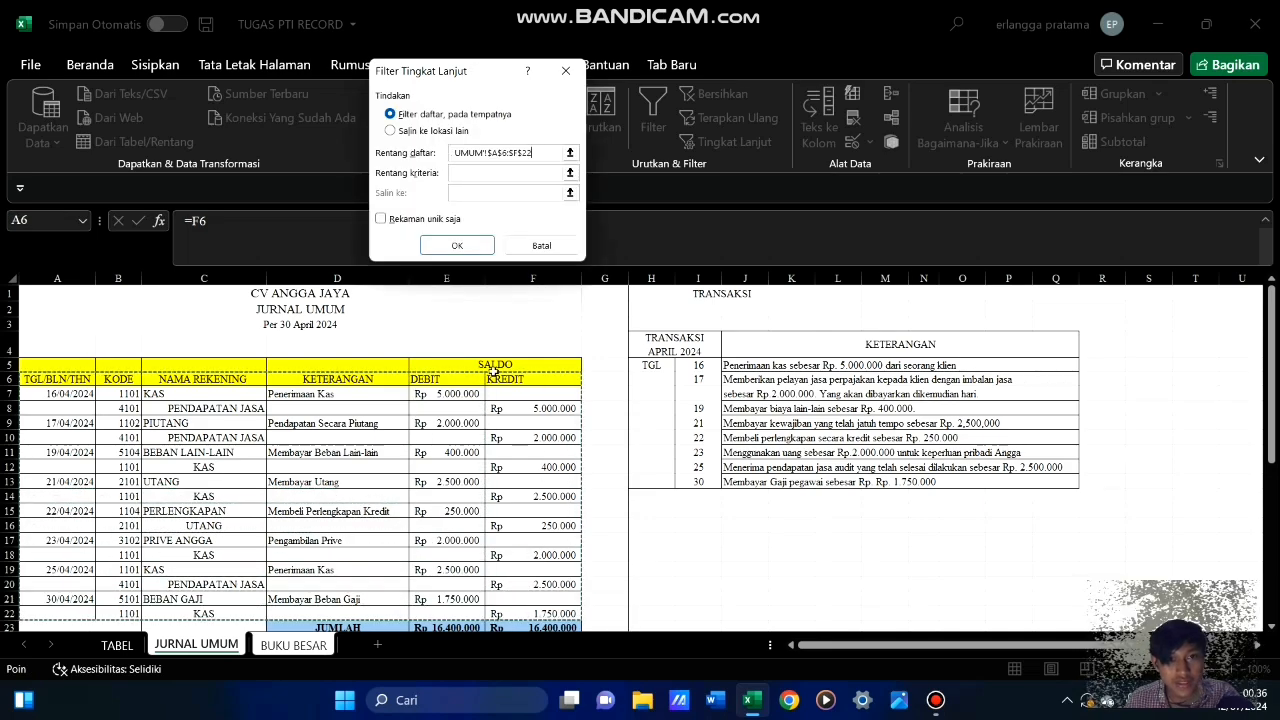
# Set the Advanced Filter's criteria range to 'BUKU BESAR'!$A$7:$F$8
pyautogui.click(475, 174)
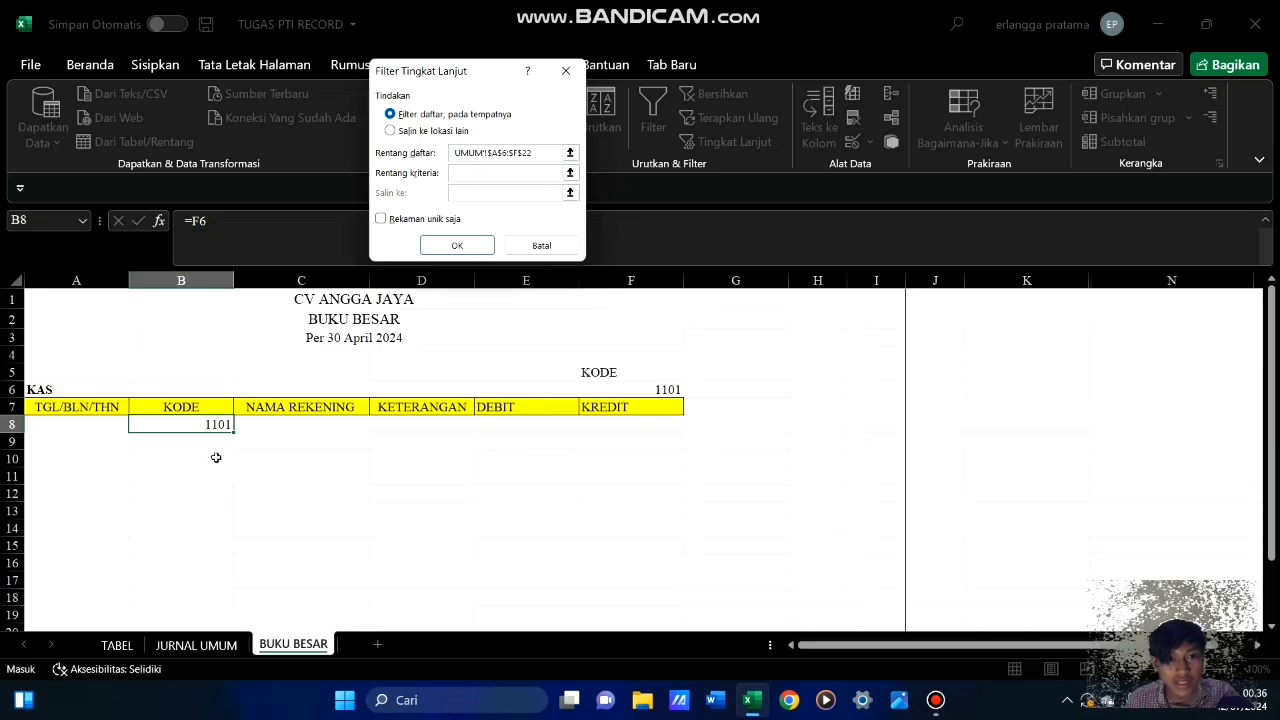
pyautogui.moveTo(72, 407); pyautogui.dragTo(207, 424)
pyautogui.moveTo(474, 433); pyautogui.dragTo(611, 429)
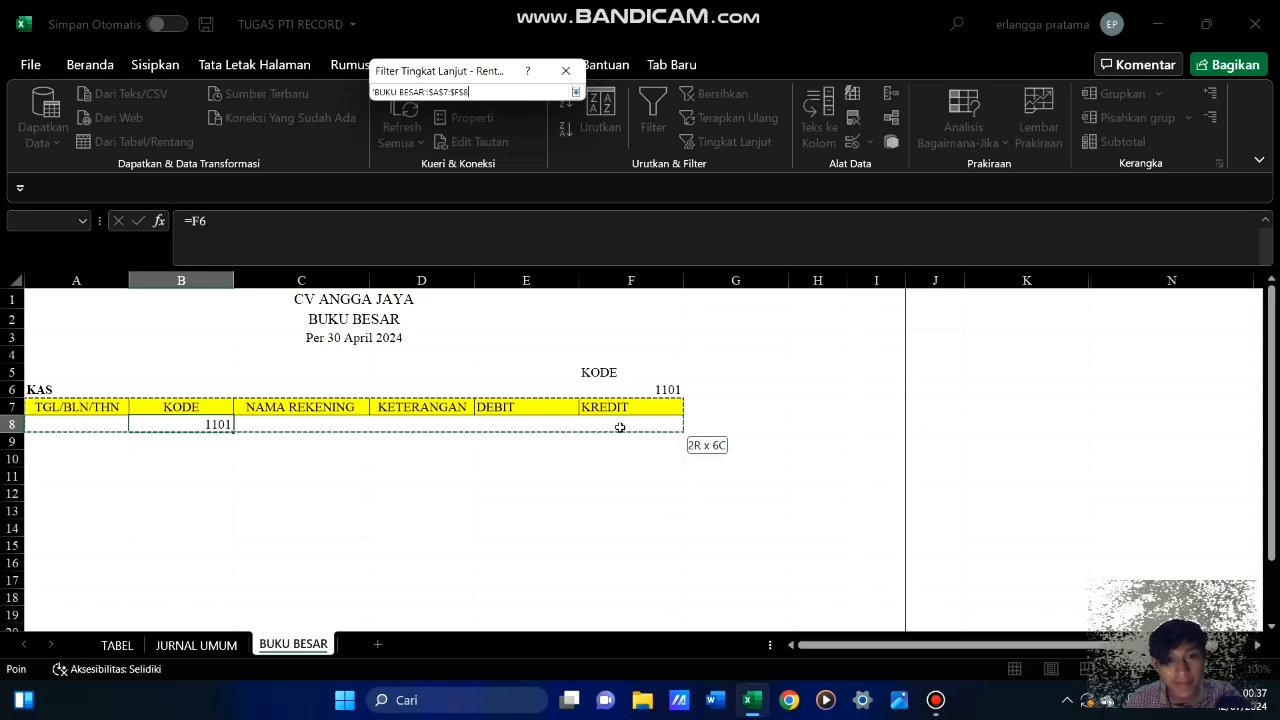
pyautogui.moveTo(620, 427); pyautogui.dragTo(620, 427)
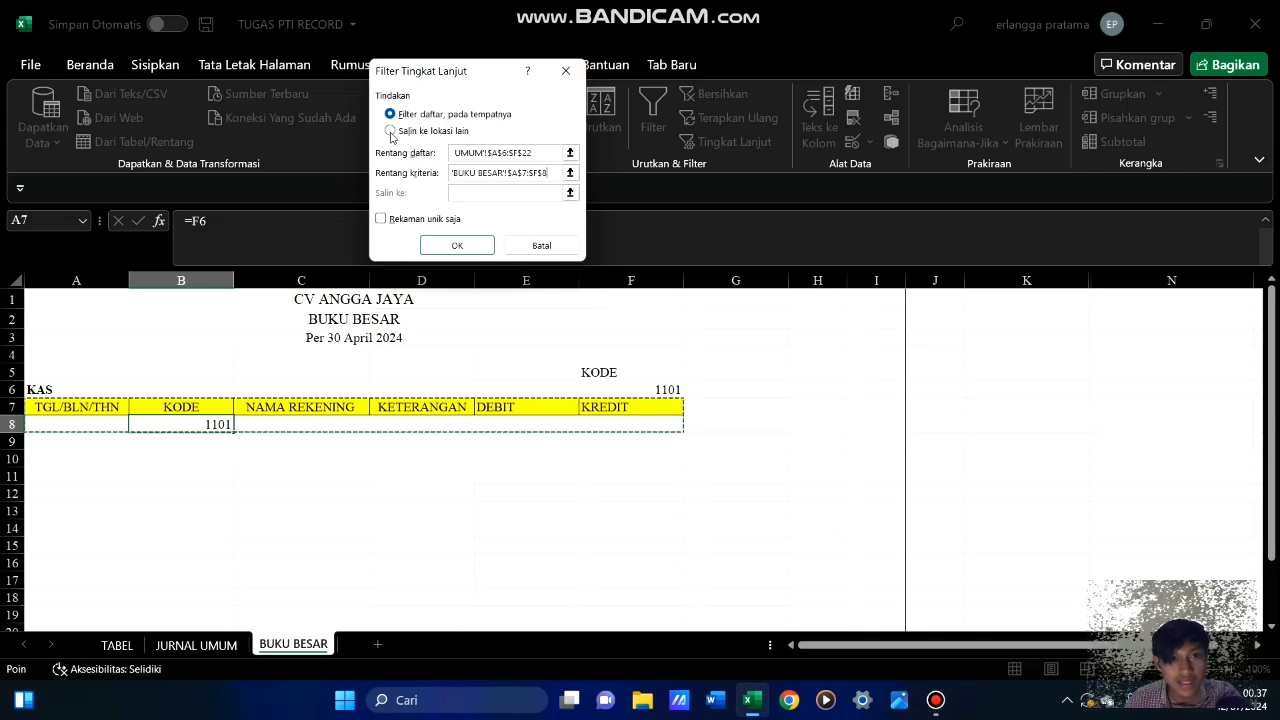
# Set the Advanced Filter to copy its results to cell $A$12 of BUKU BESAR and run it
pyautogui.click(390, 131)
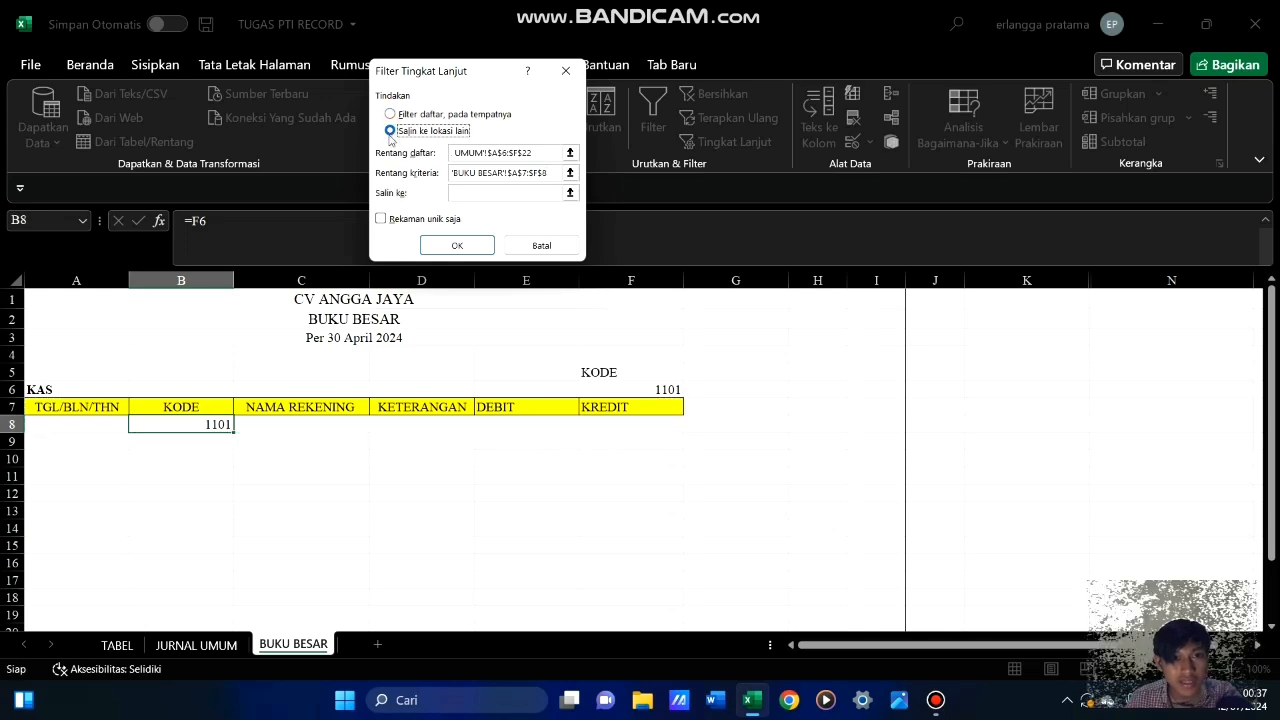
pyautogui.click(471, 193)
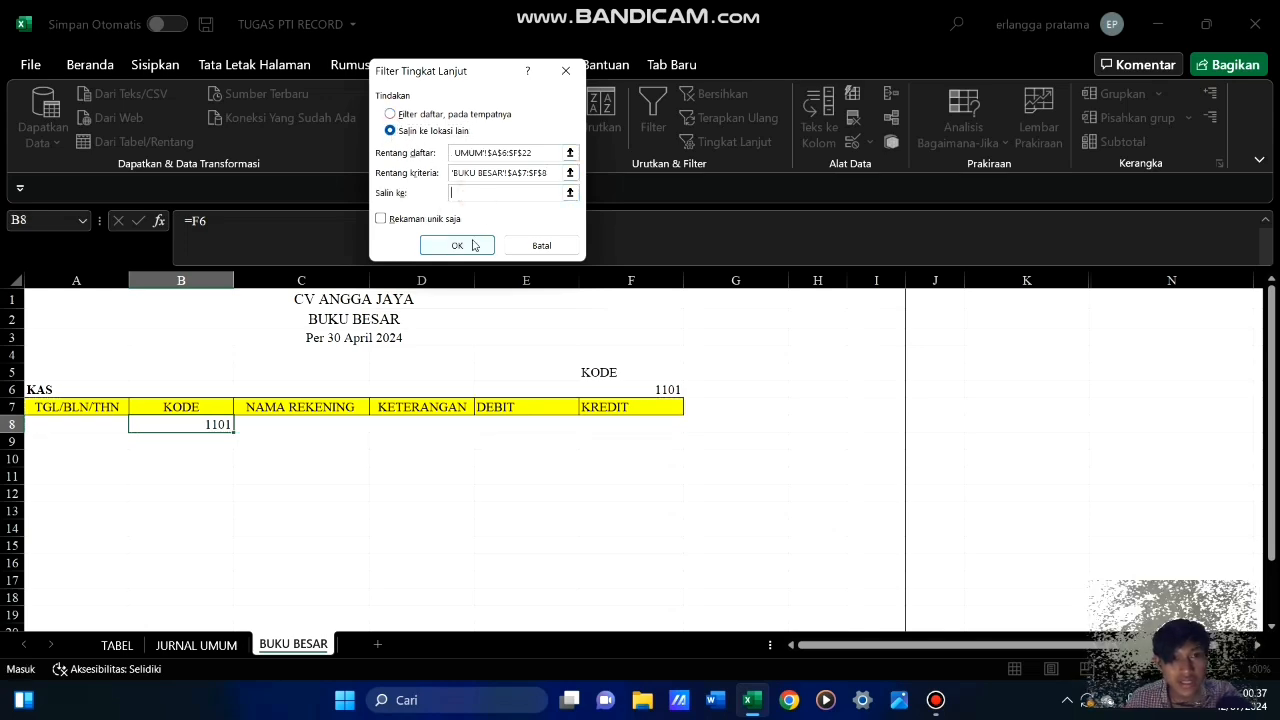
pyautogui.click(66, 482)
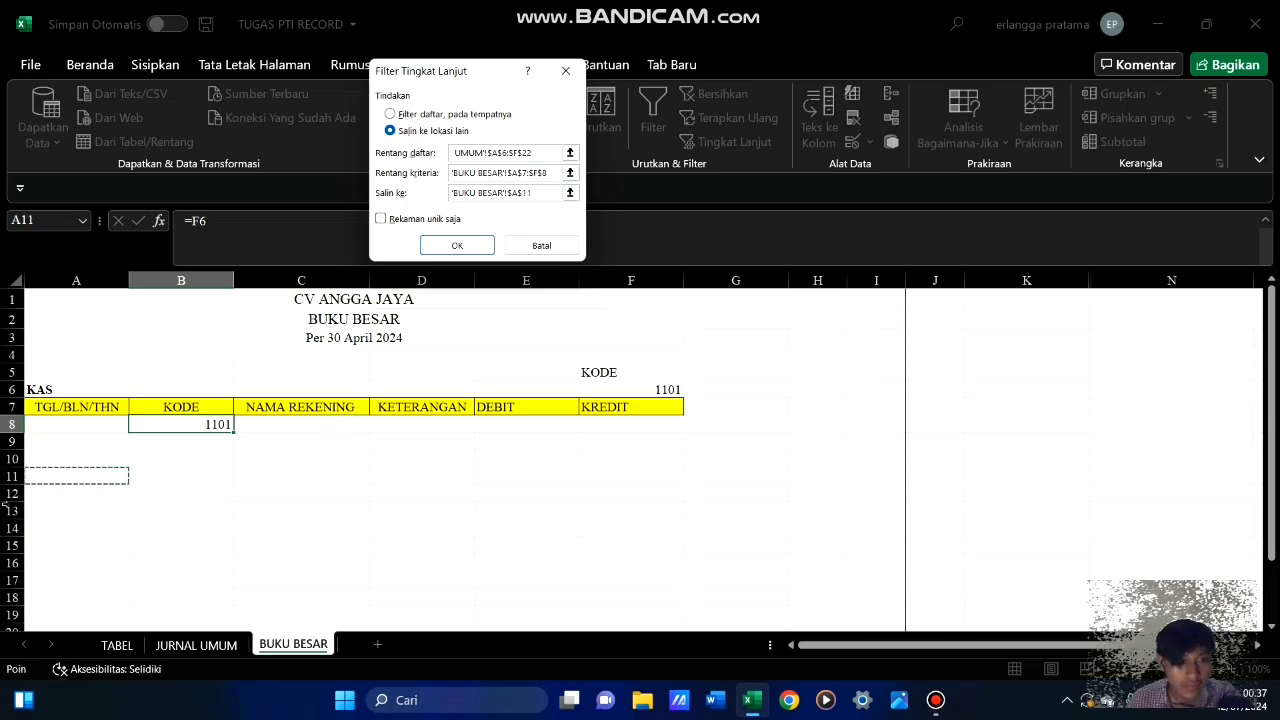
pyautogui.click(101, 497)
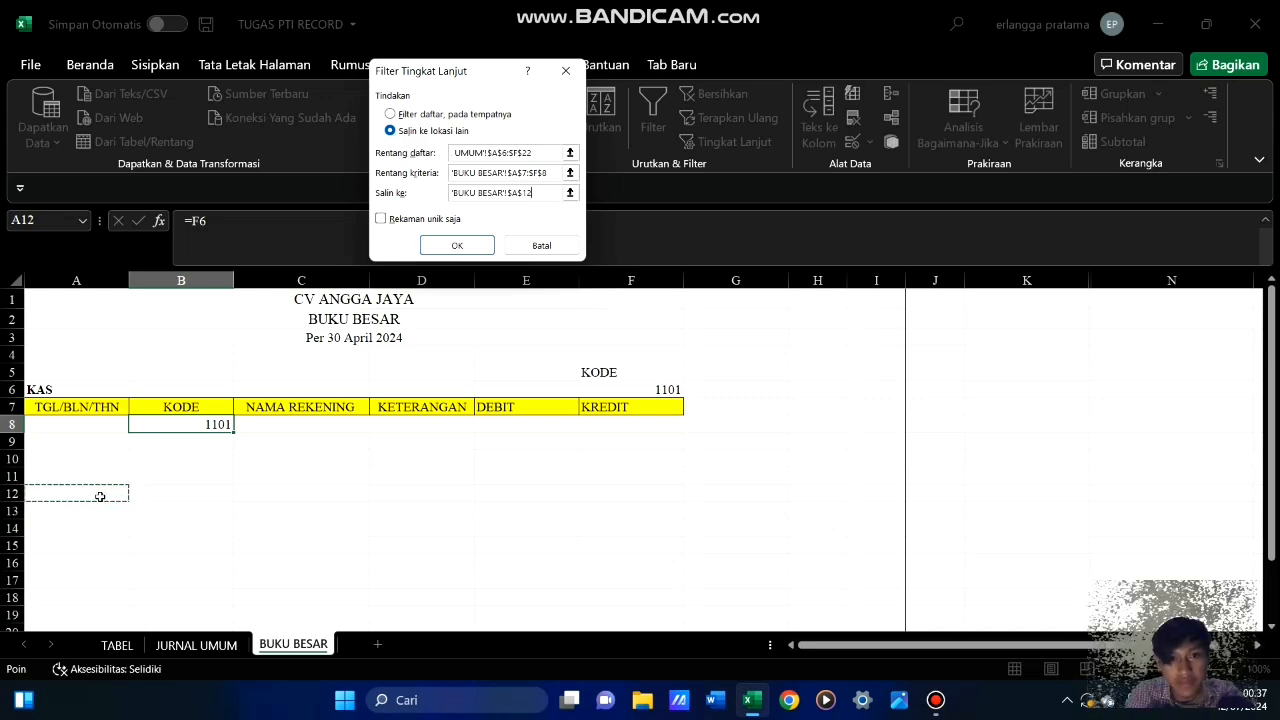
pyautogui.click(452, 246)
# Examine the filtered KAS entries copied from row 12 down and the criteria block above them on BUKU BESAR
pyautogui.scroll(-3, 511, 523)
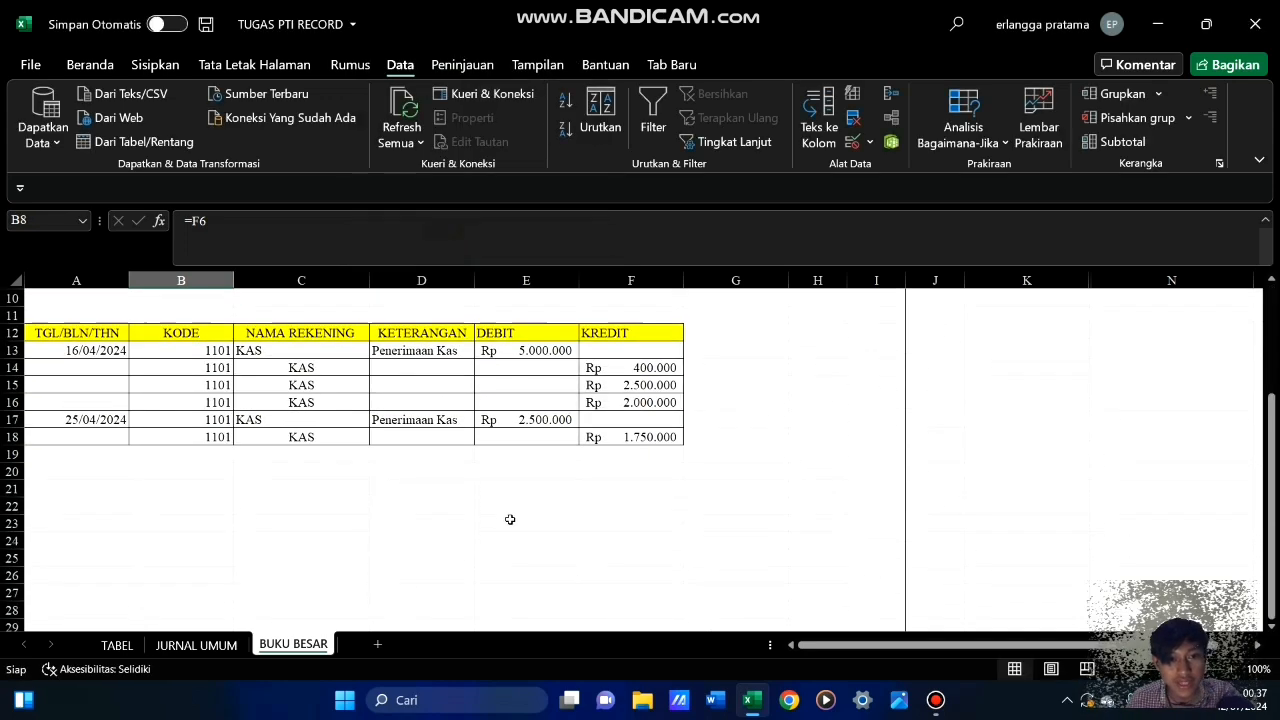
pyautogui.scroll(3, 509, 517)
pyautogui.scroll(-3, 460, 490)
pyautogui.scroll(2, 457, 486)
pyautogui.scroll(2, 461, 485)
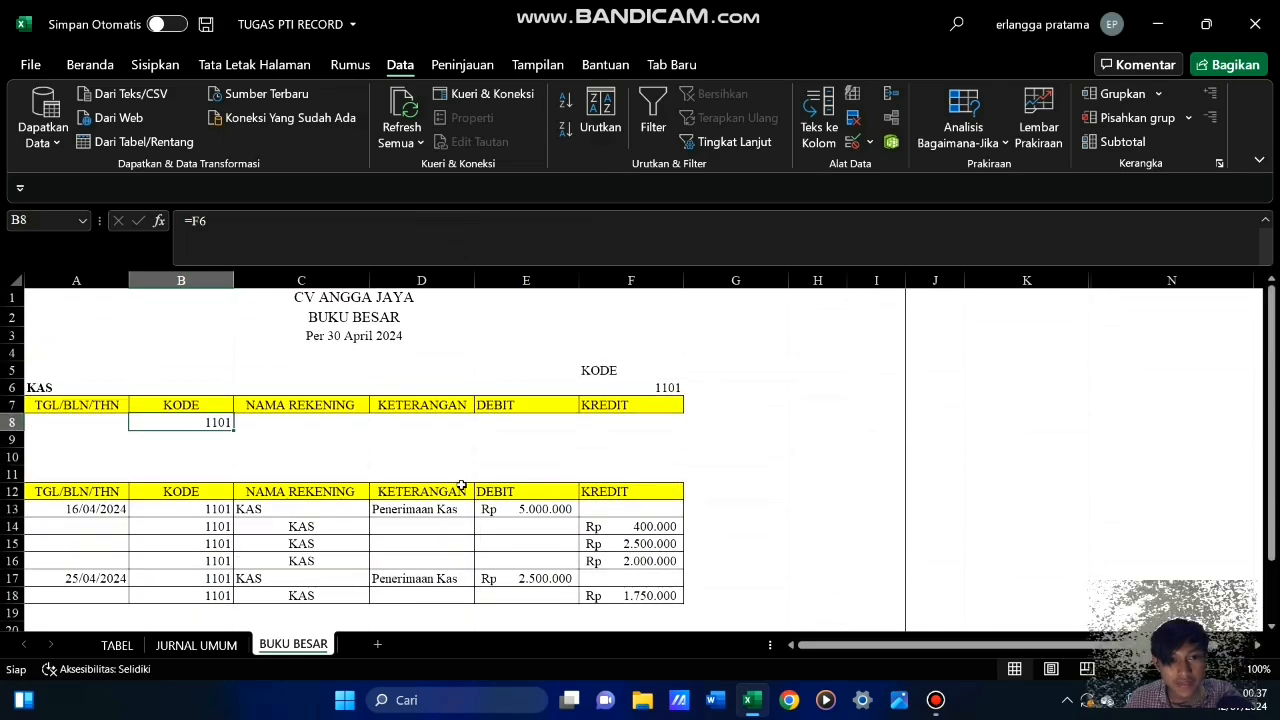
pyautogui.scroll(-3, 460, 483)
pyautogui.scroll(3, 420, 465)
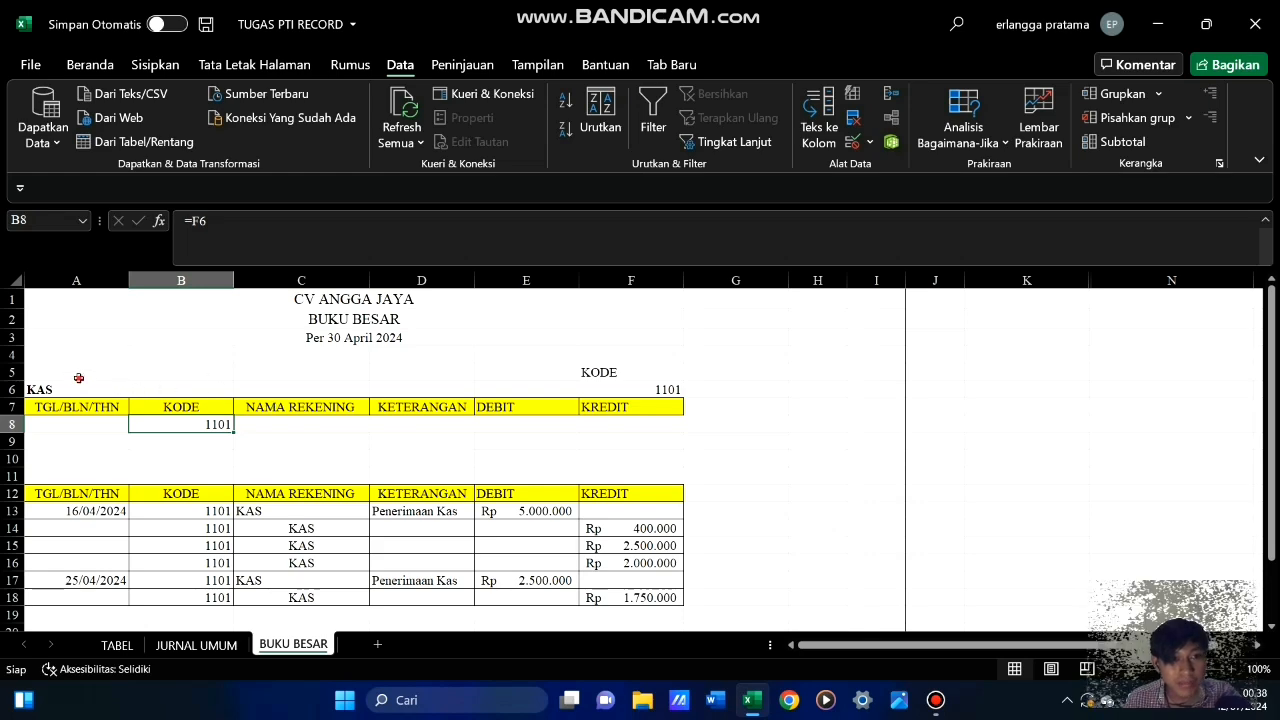
pyautogui.moveTo(78, 378); pyautogui.dragTo(622, 410)
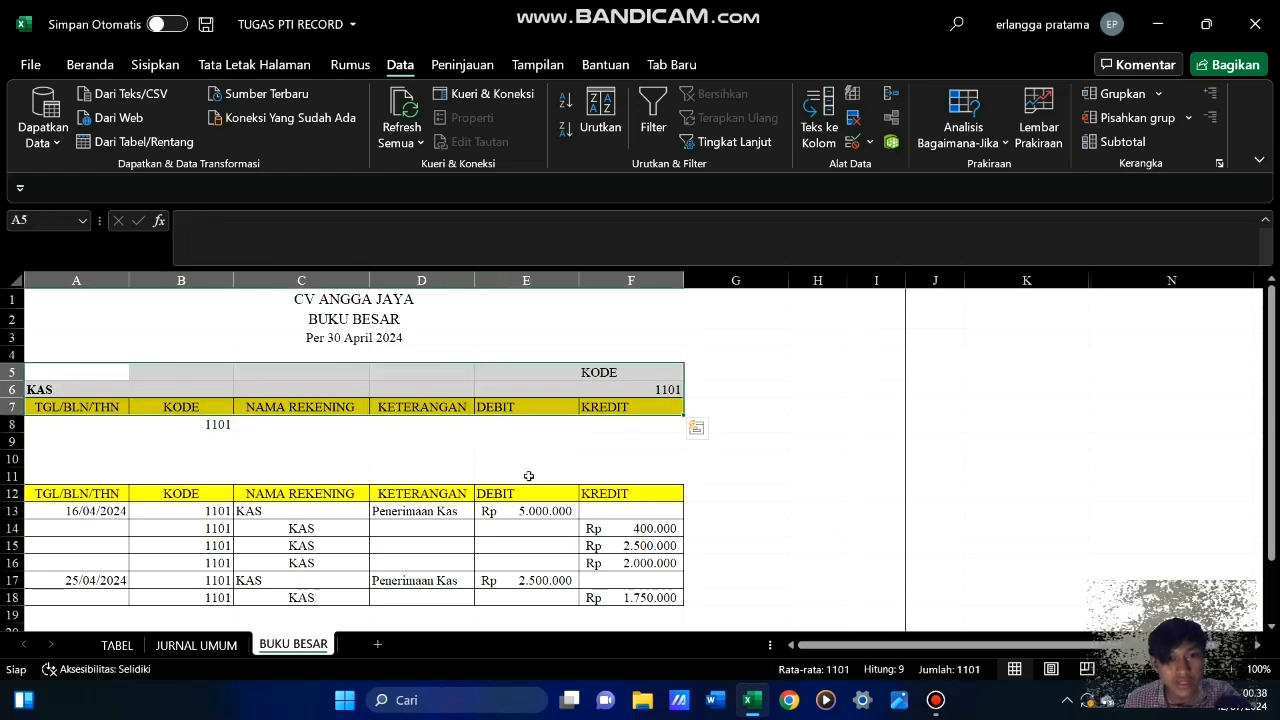
pyautogui.click(335, 475)
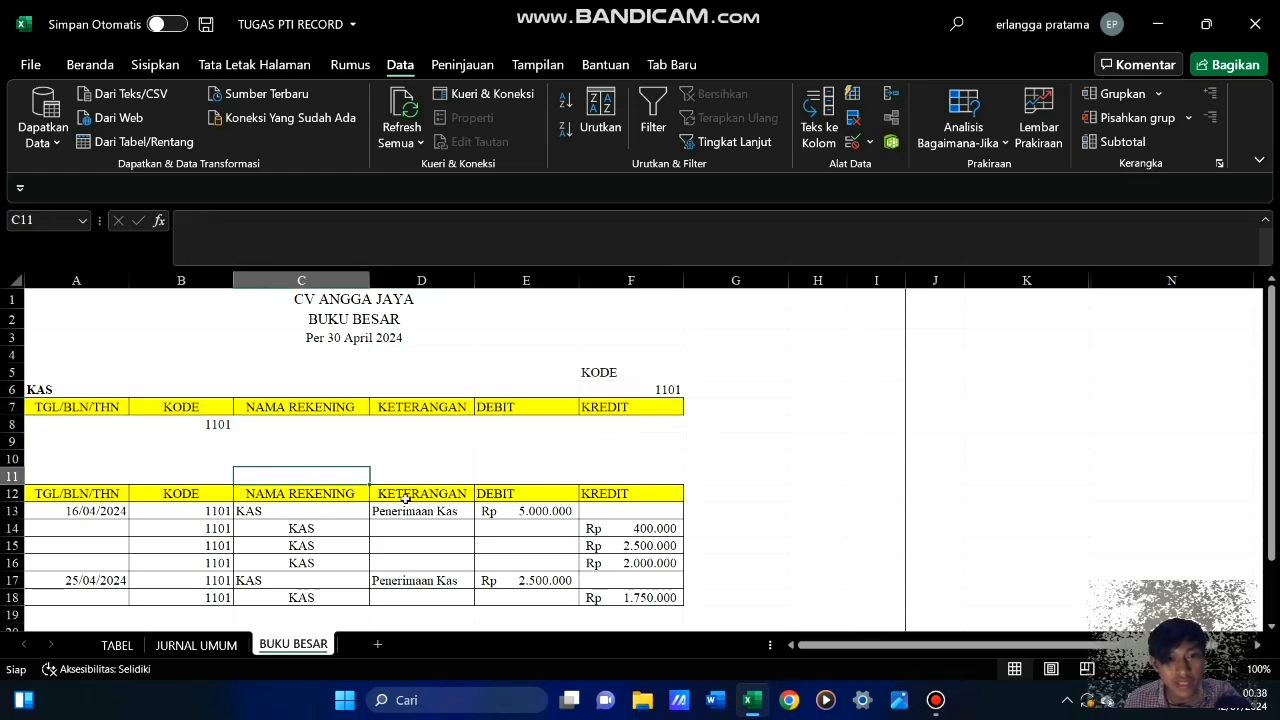
pyautogui.scroll(-3, 249, 444)
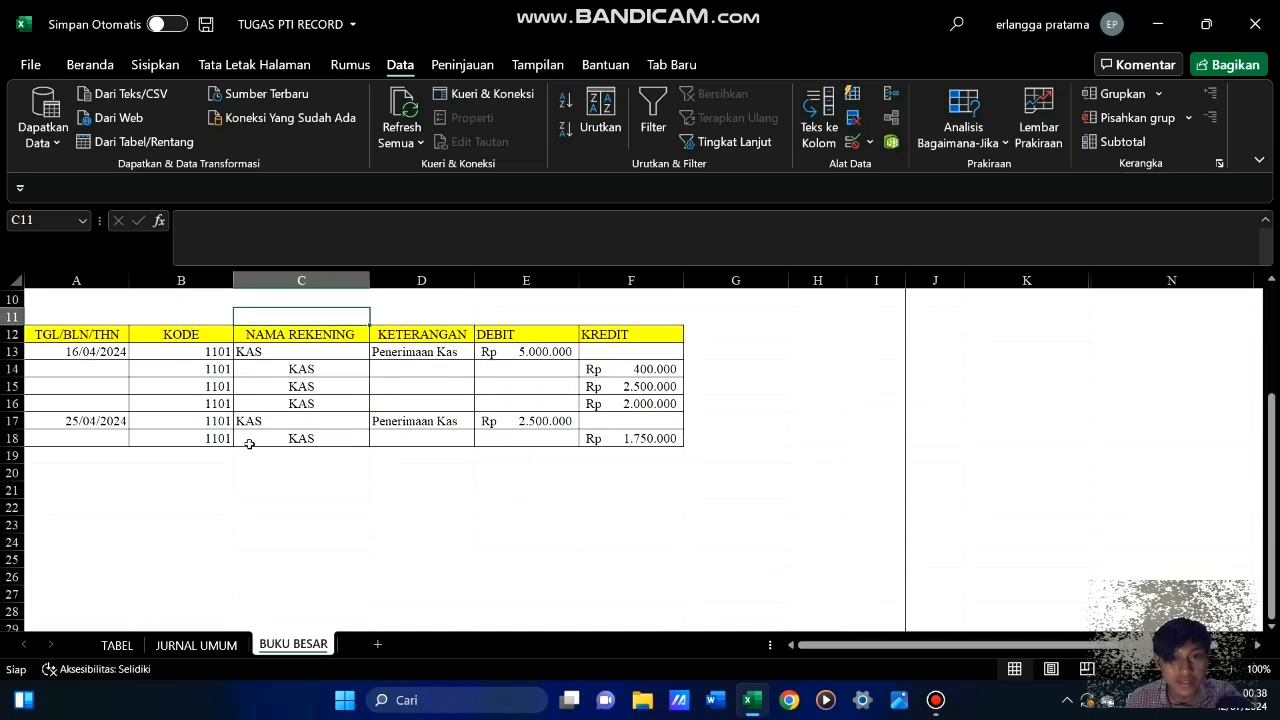
pyautogui.scroll(3, 250, 443)
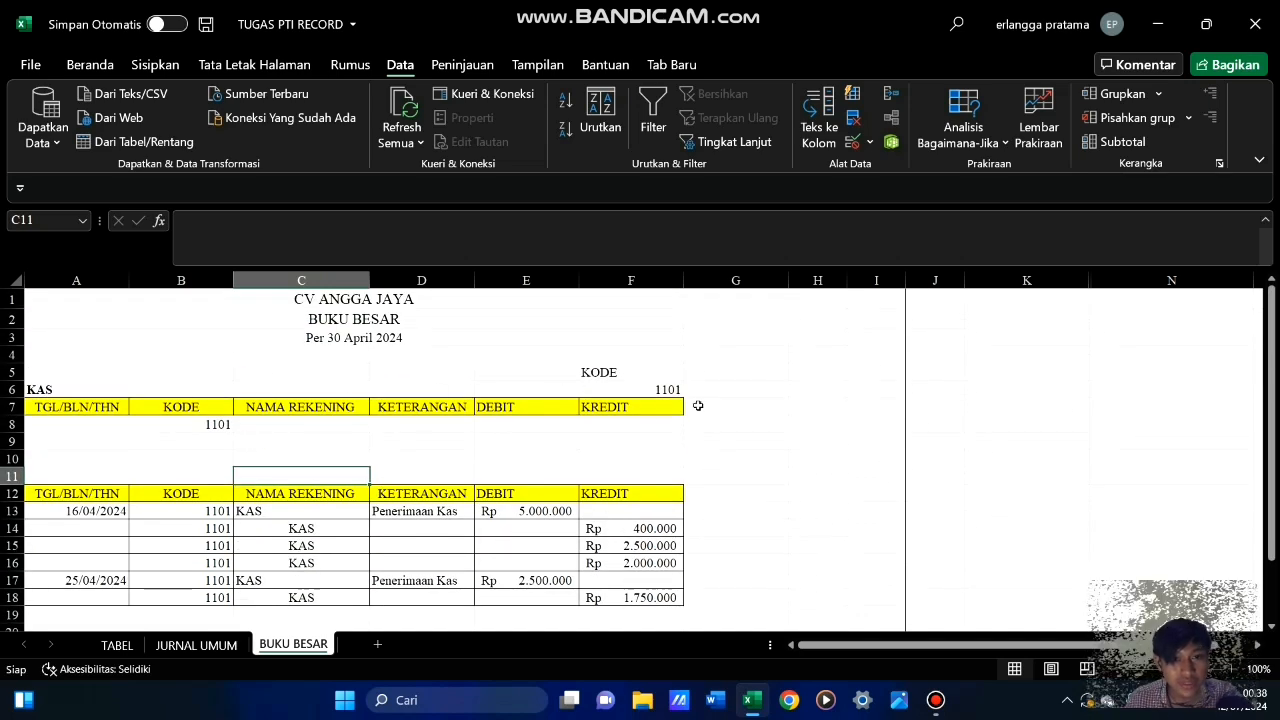
# Copy the account name and code block A5:F6 to A10:F11, directly above the filtered KAS table
pyautogui.moveTo(115, 375); pyautogui.dragTo(617, 388)
pyautogui.rightClick(617, 388)
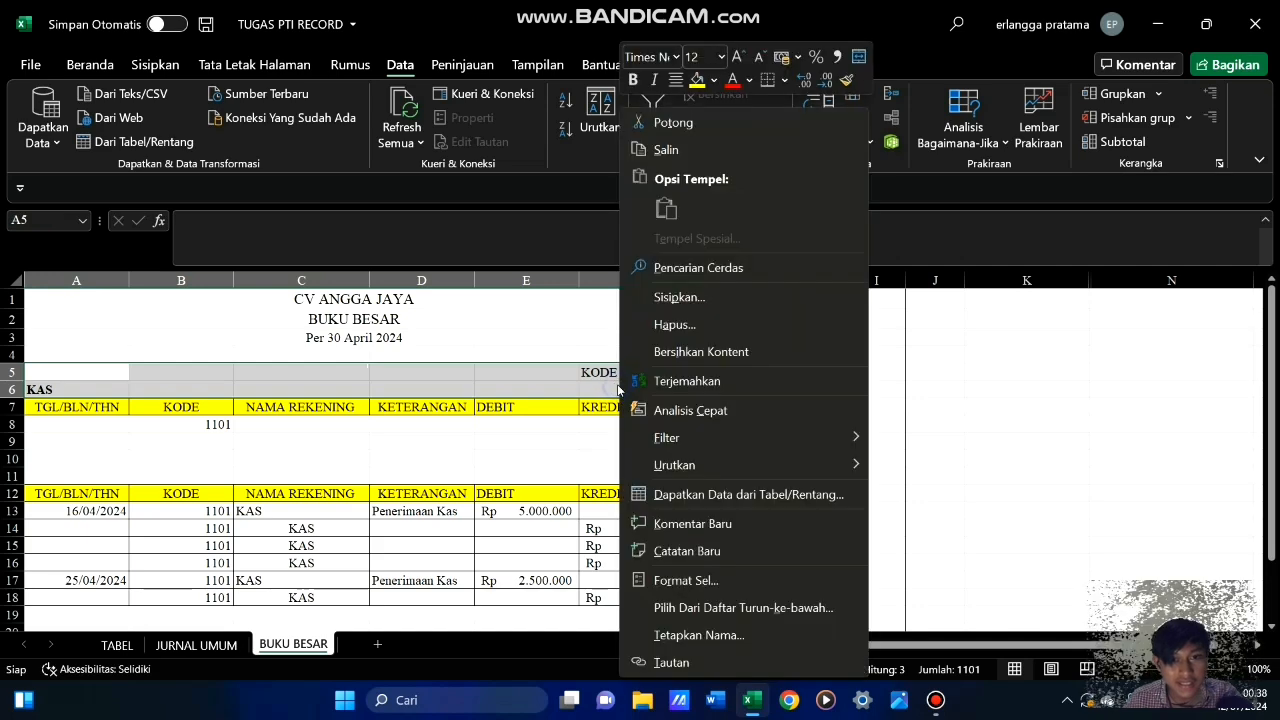
pyautogui.click(675, 150)
pyautogui.moveTo(100, 458); pyautogui.dragTo(613, 468)
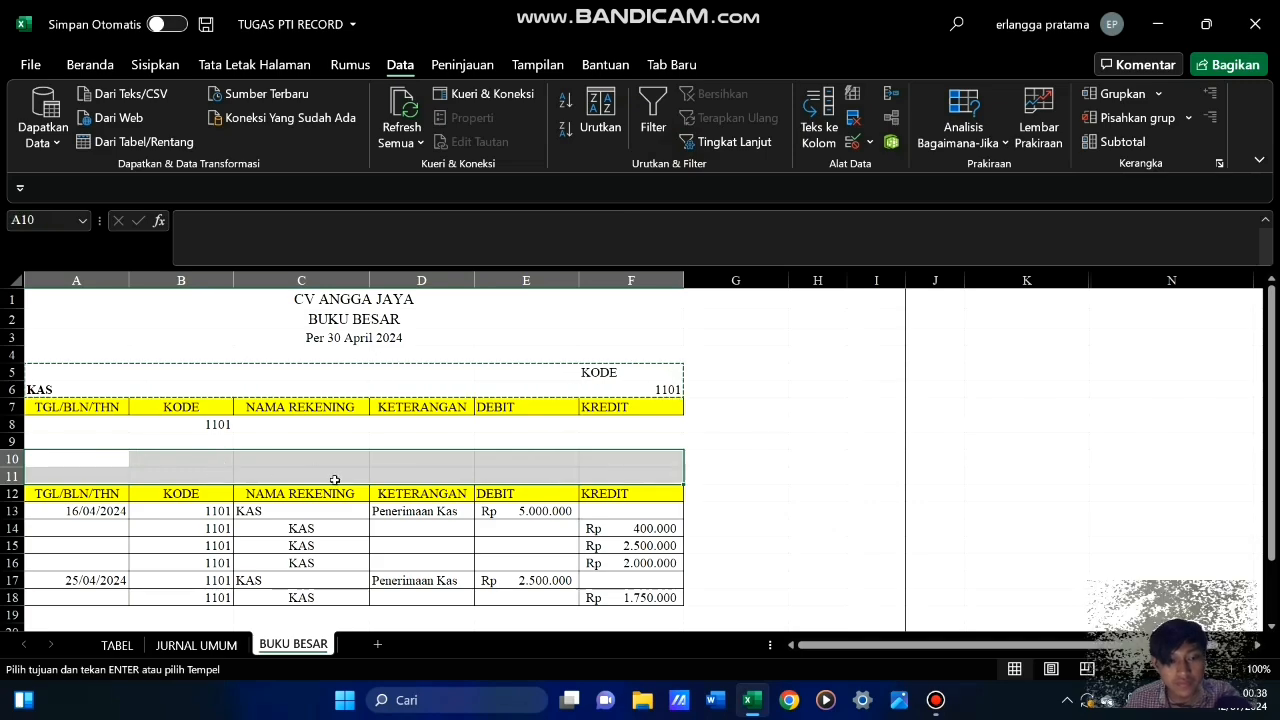
pyautogui.press('Return')
pyautogui.click(738, 456)
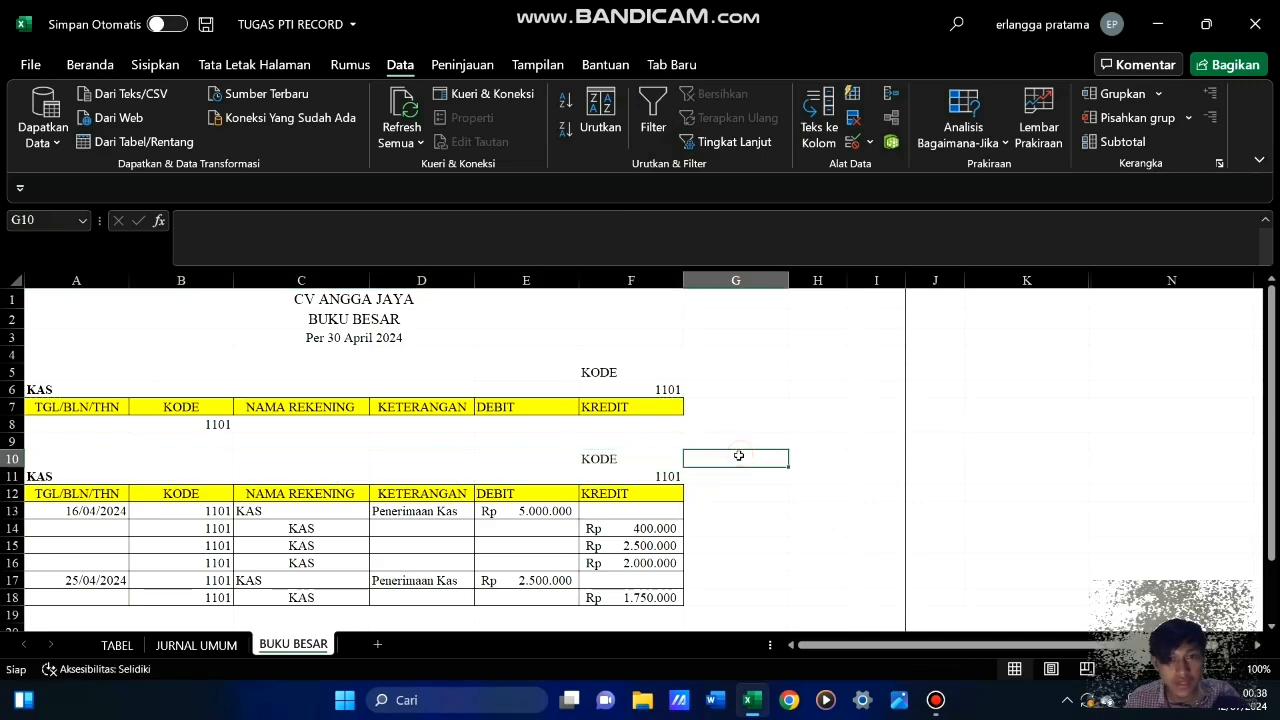
# Compare the criteria block and the filtered KAS ledger on BUKU BESAR with the entries on the JURNAL UMUM sheet
pyautogui.scroll(-2, 420, 528)
pyautogui.scroll(2, 420, 528)
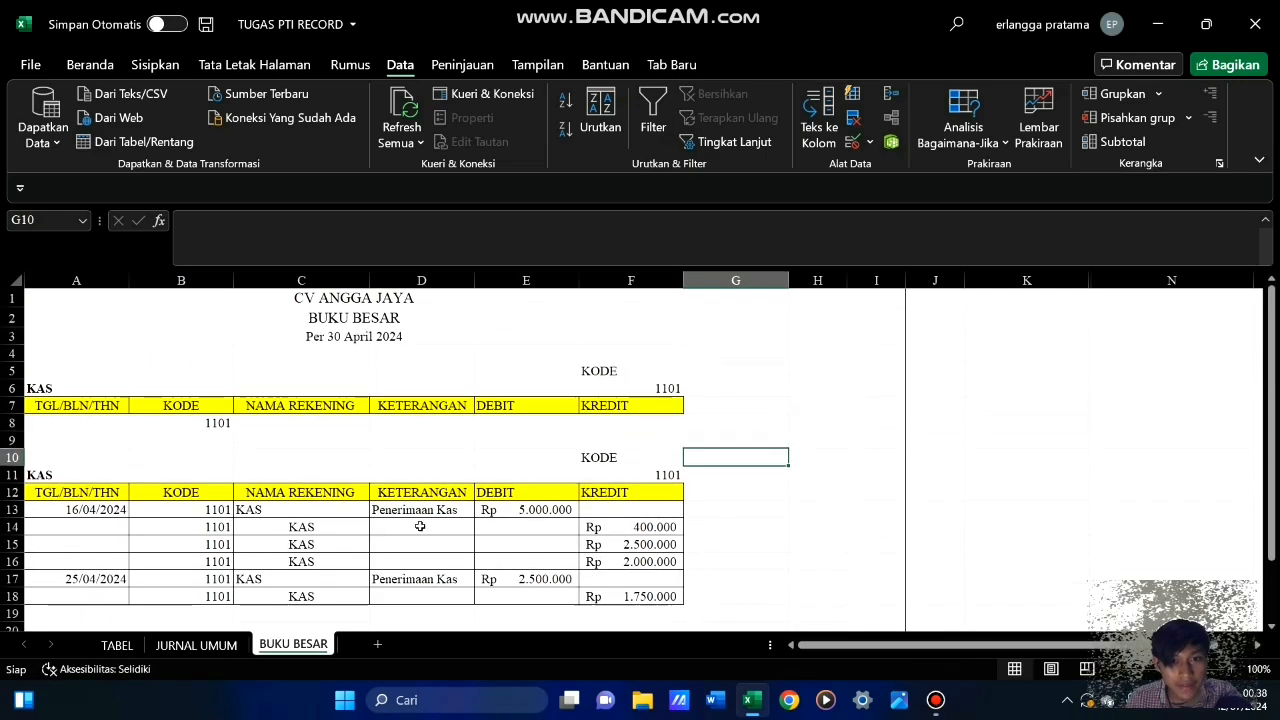
pyautogui.moveTo(68, 391); pyautogui.dragTo(627, 426)
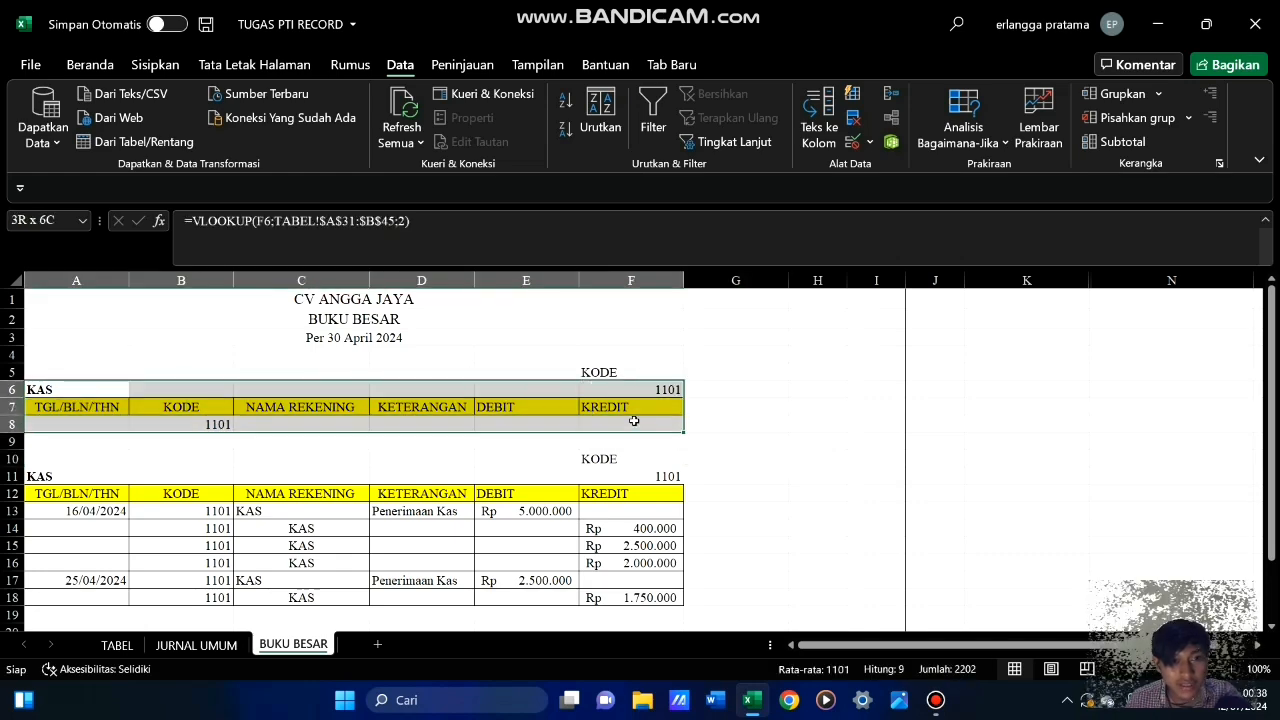
pyautogui.moveTo(104, 373); pyautogui.dragTo(634, 424)
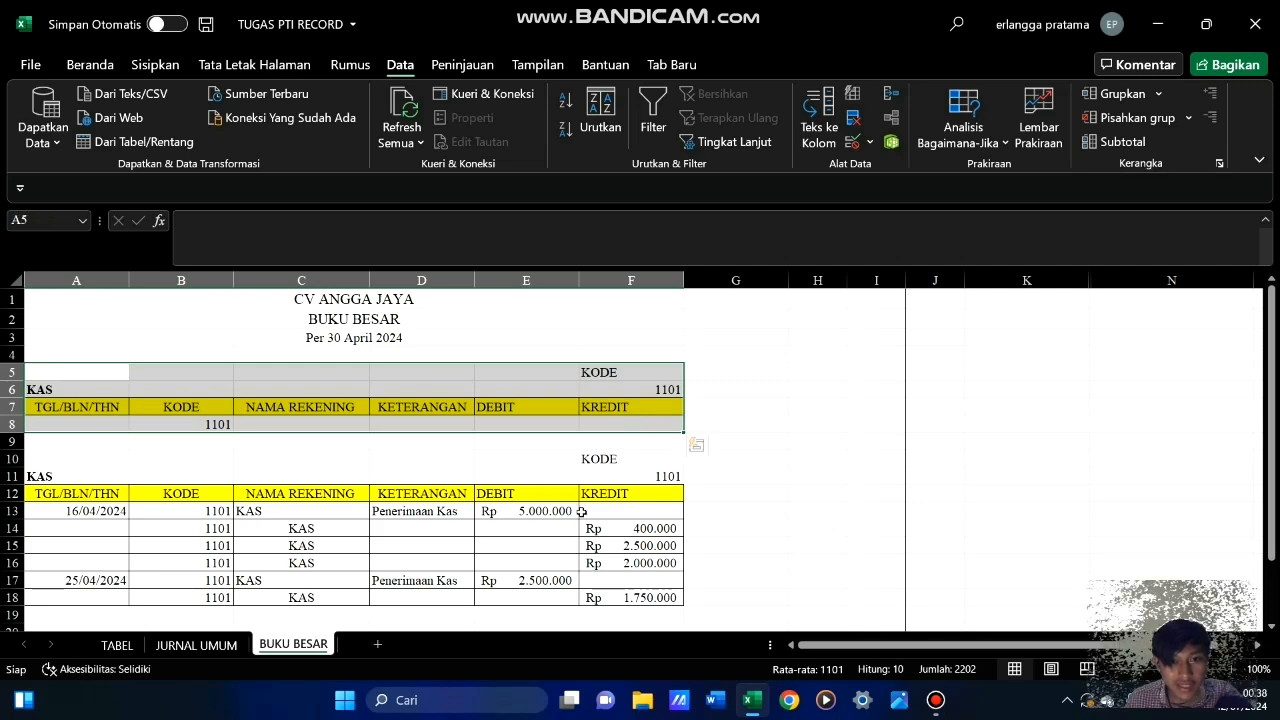
pyautogui.scroll(-2, 580, 528)
pyautogui.scroll(2, 580, 528)
pyautogui.scroll(-3, 578, 528)
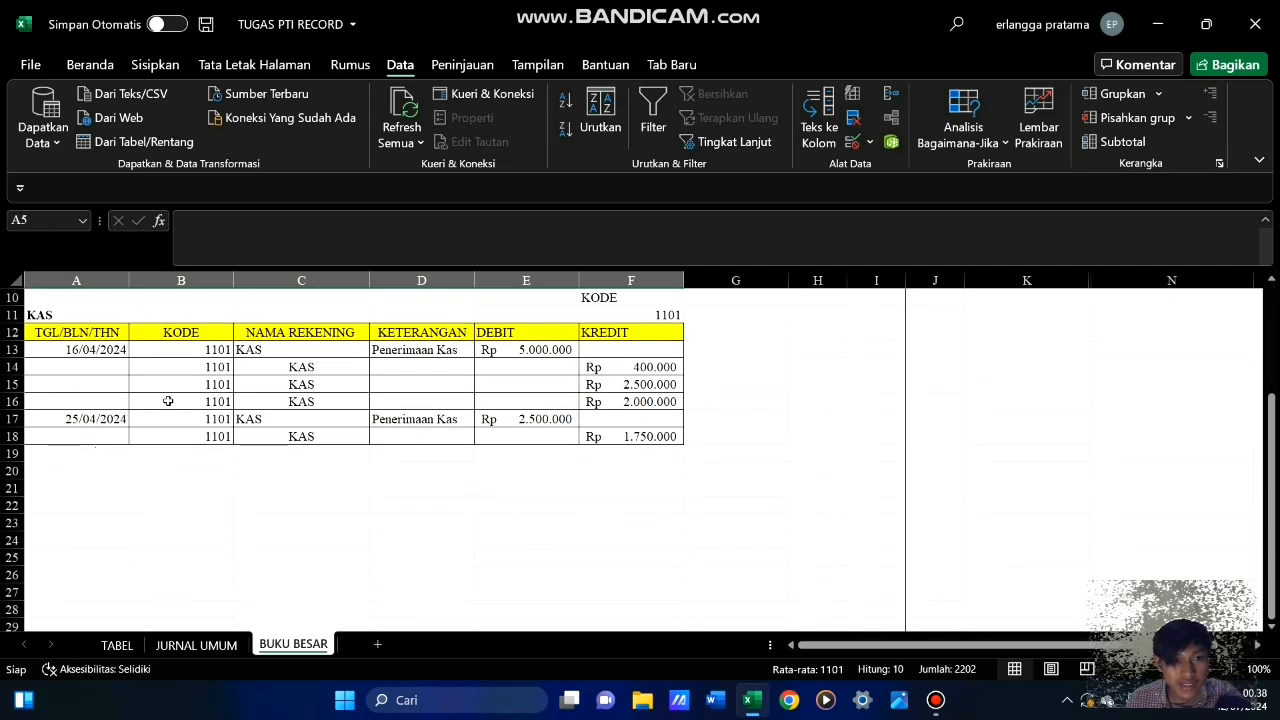
pyautogui.click(197, 645)
pyautogui.scroll(-2, 255, 518)
pyautogui.scroll(2, 255, 518)
pyautogui.scroll(1, 255, 518)
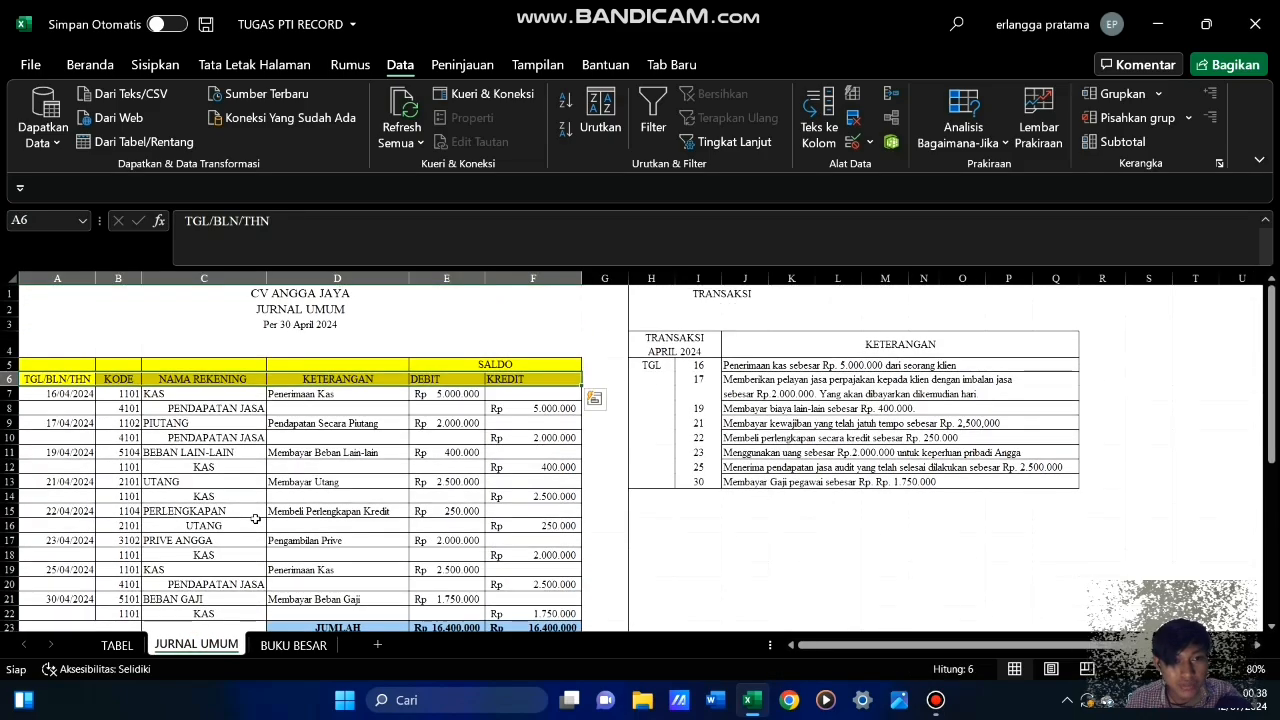
pyautogui.scroll(-3, 255, 518)
pyautogui.scroll(3, 255, 518)
pyautogui.click(296, 646)
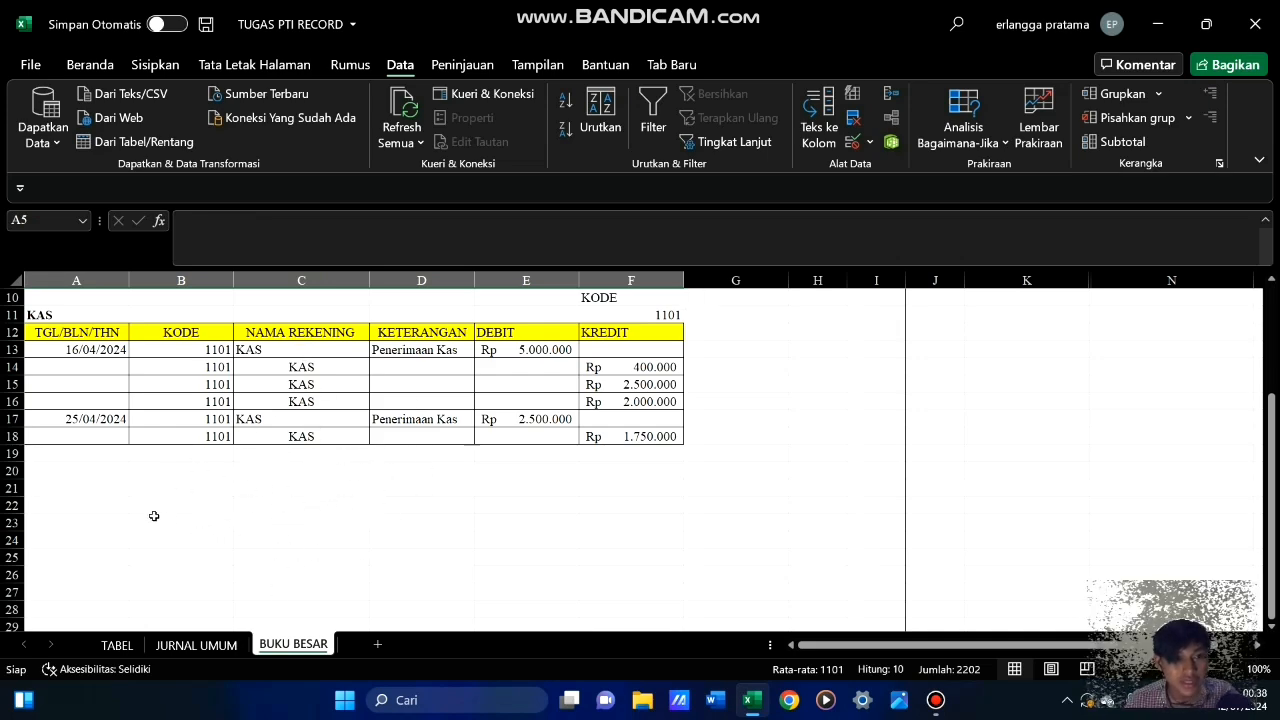
# Check the KAS balance in the NERACA SALDO table on the TABEL sheet and return to cell A19 of BUKU BESAR
pyautogui.click(117, 645)
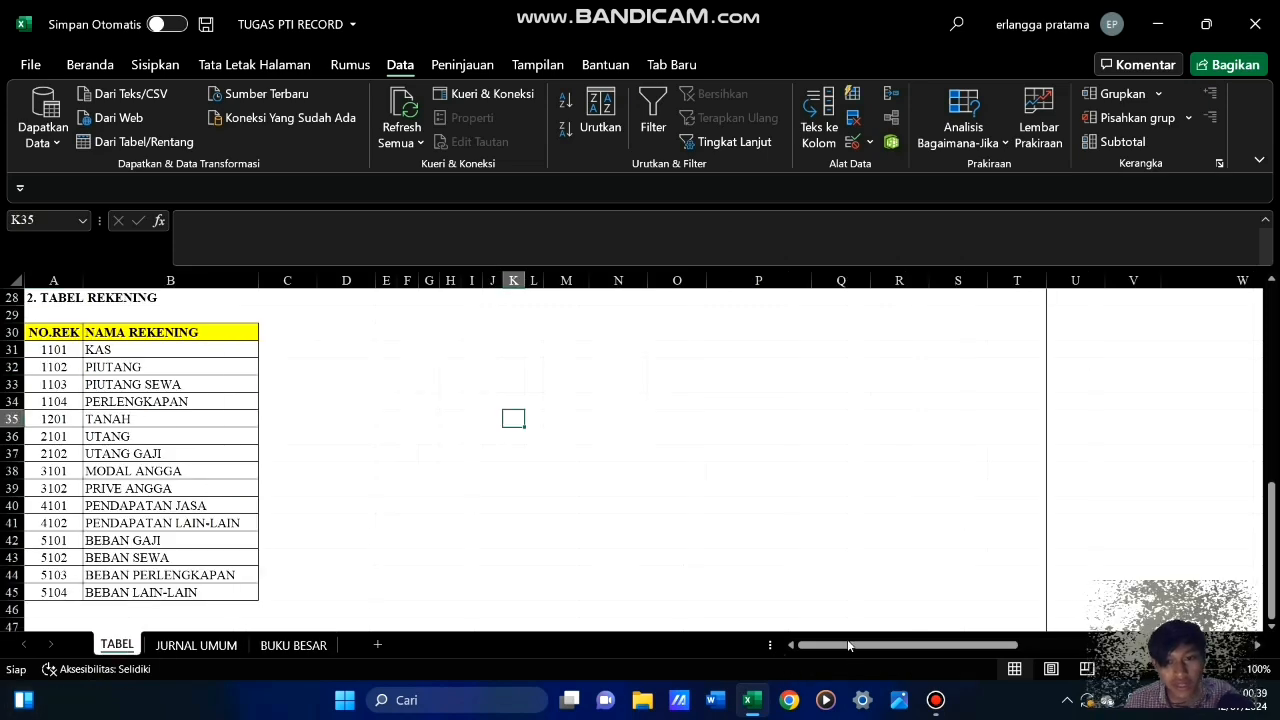
pyautogui.moveTo(849, 652); pyautogui.dragTo(1015, 638)
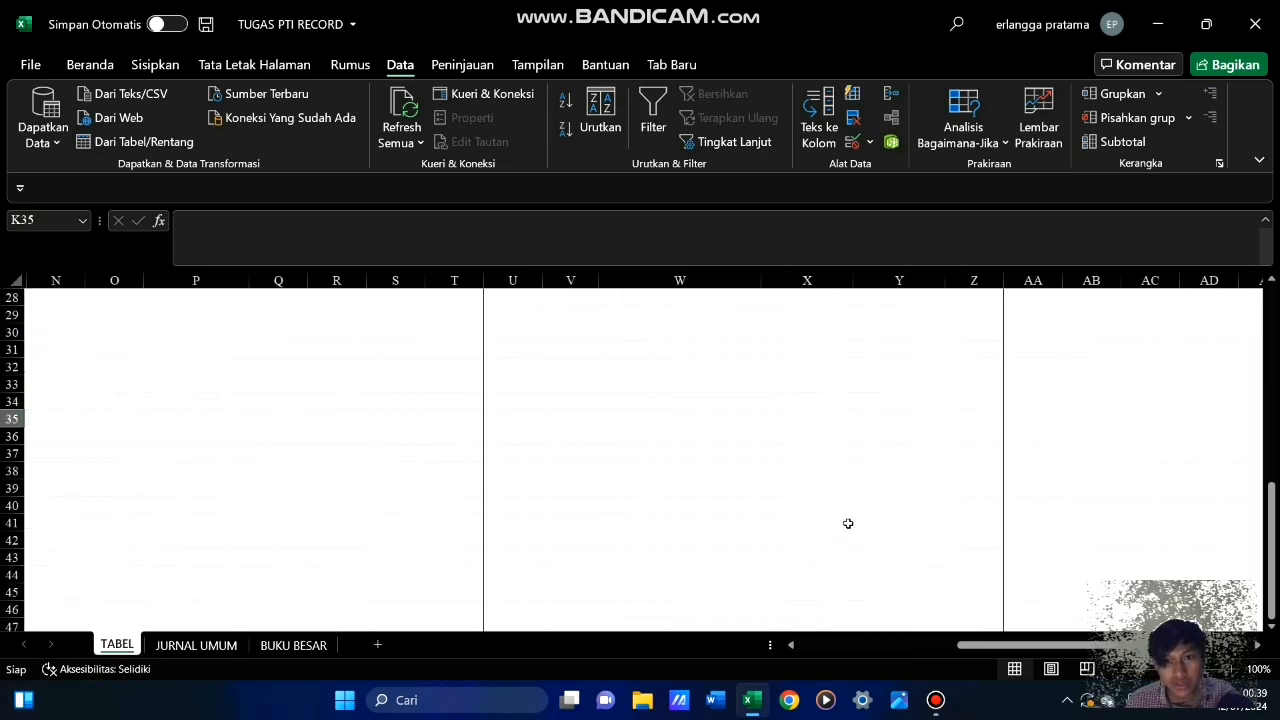
pyautogui.scroll(9, 846, 523)
pyautogui.moveTo(572, 426); pyautogui.dragTo(808, 430)
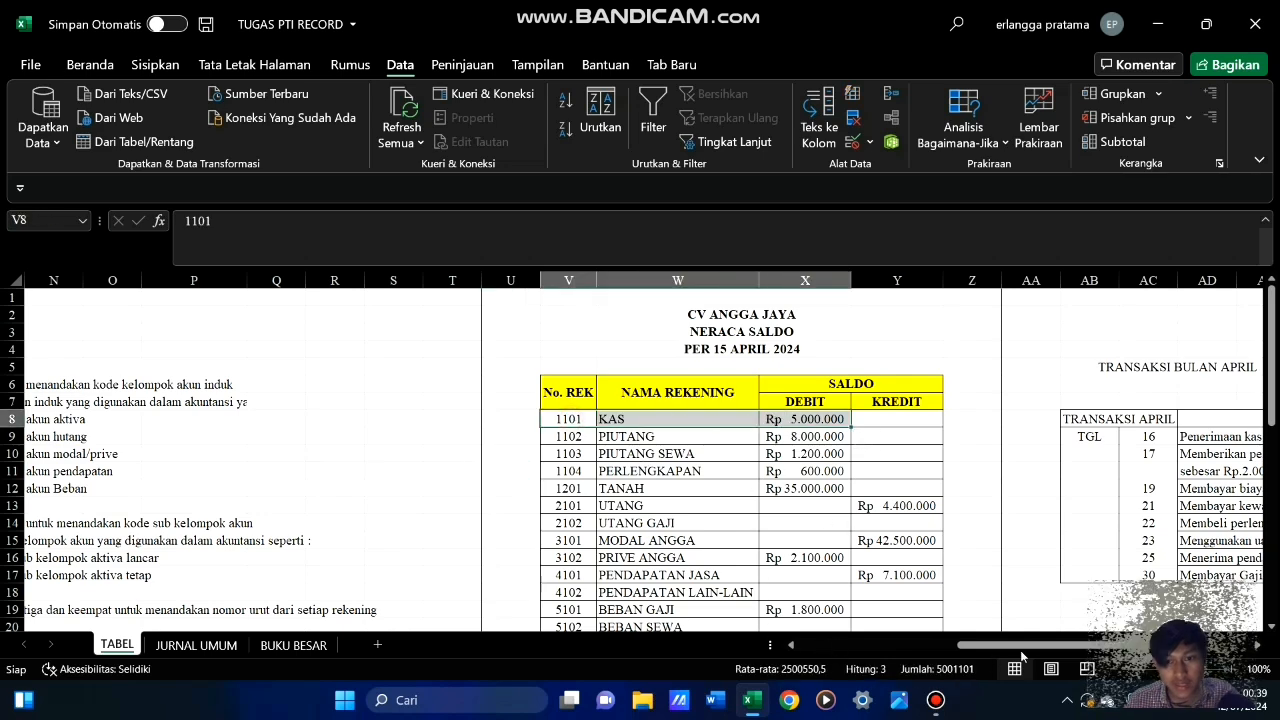
pyautogui.moveTo(1012, 645); pyautogui.dragTo(876, 645)
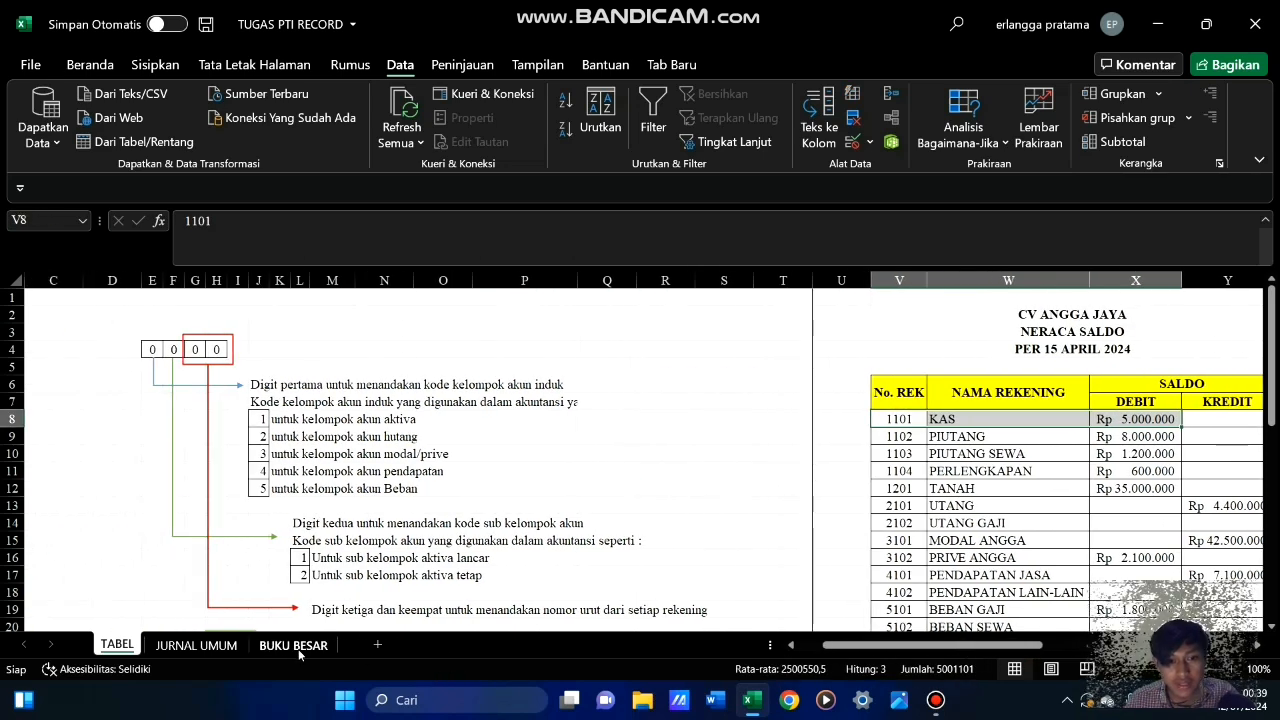
pyautogui.click(291, 645)
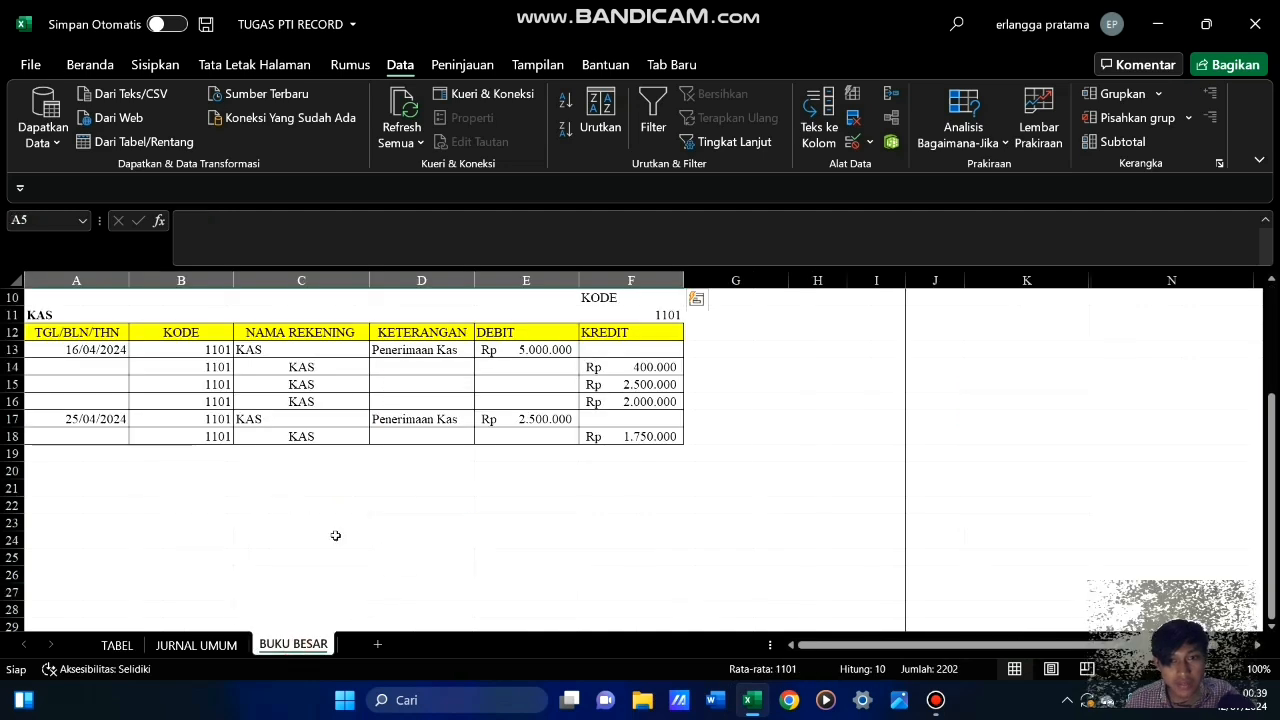
pyautogui.click(104, 453)
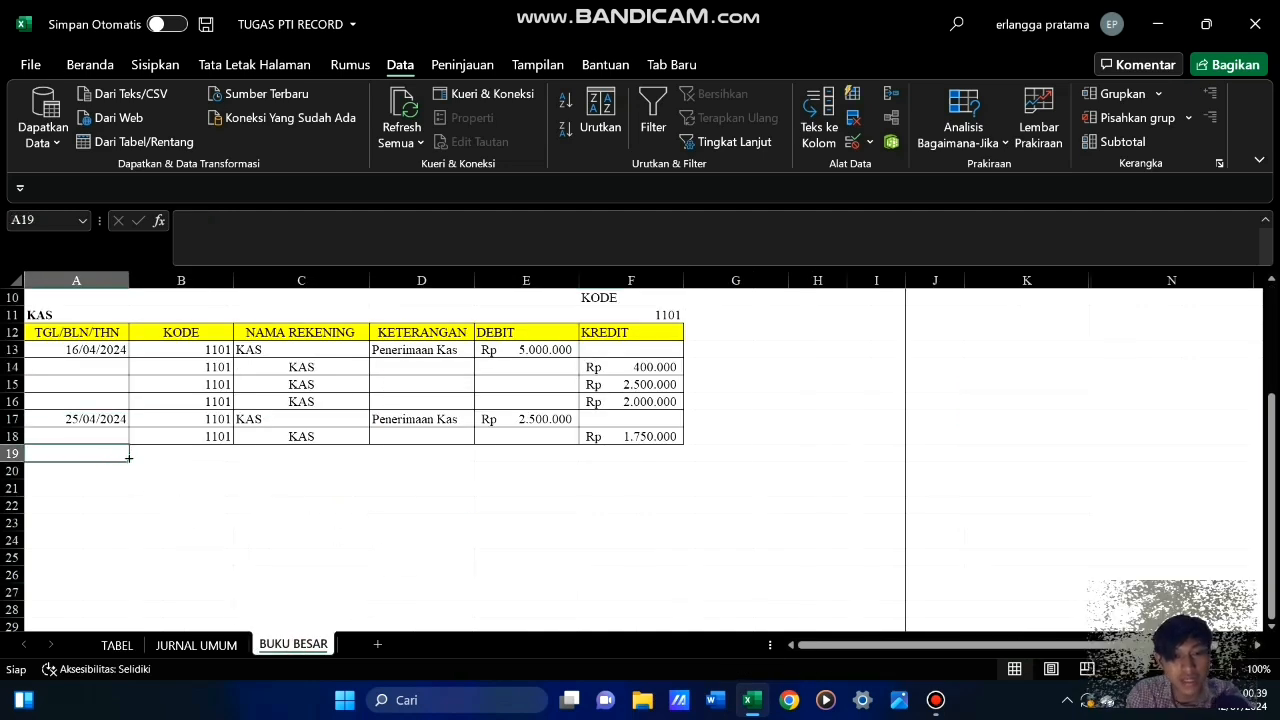
# Enter the date 15/04/2024 in cell A19, directly below the filtered KAS entries
pyautogui.write('15/04')
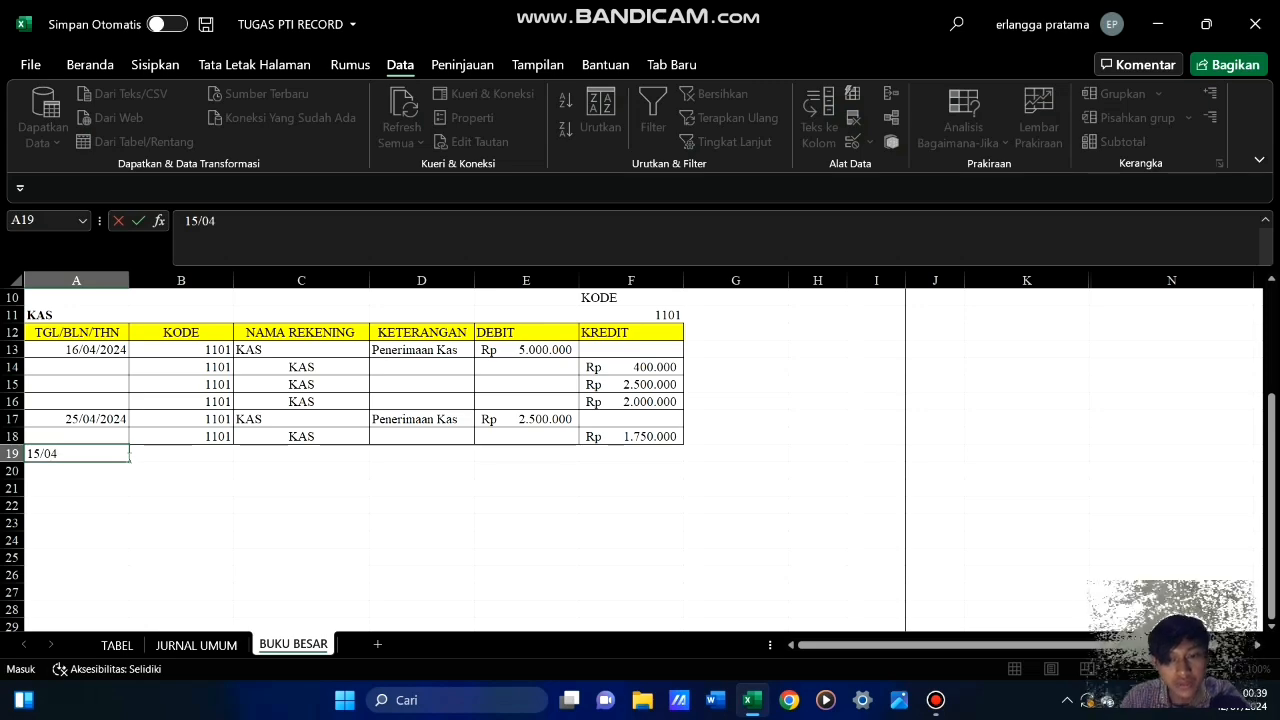
pyautogui.write('/2024')
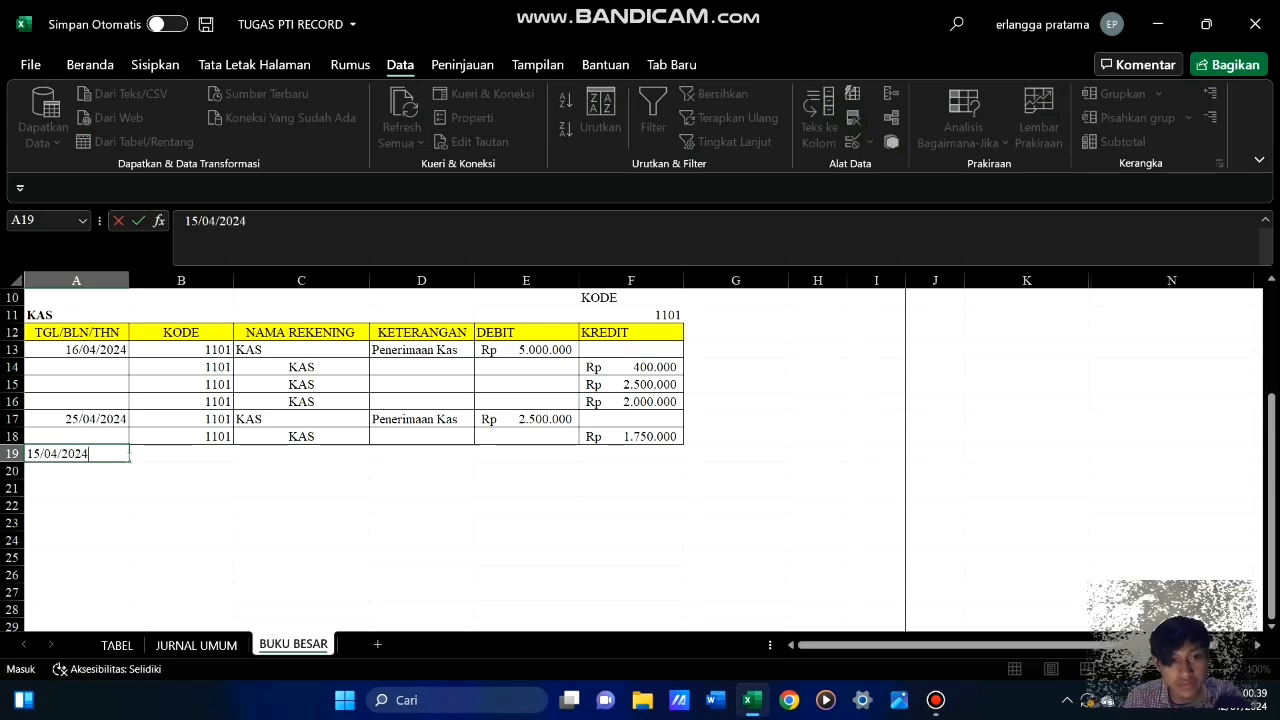
pyautogui.press('Tab')
pyautogui.press('Tab')
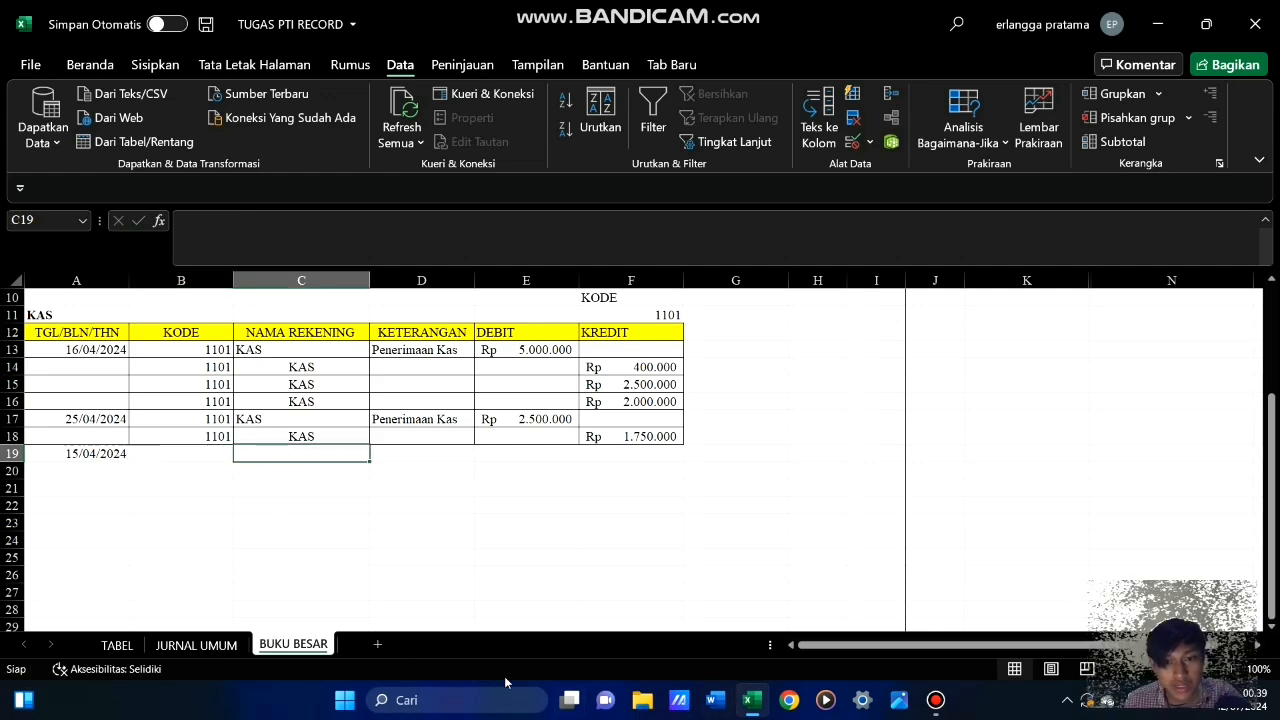
# Copy the KAS account code and name from the NERACA SALDO table on TABEL into B19:C19 of BUKU BESAR
pyautogui.click(117, 645)
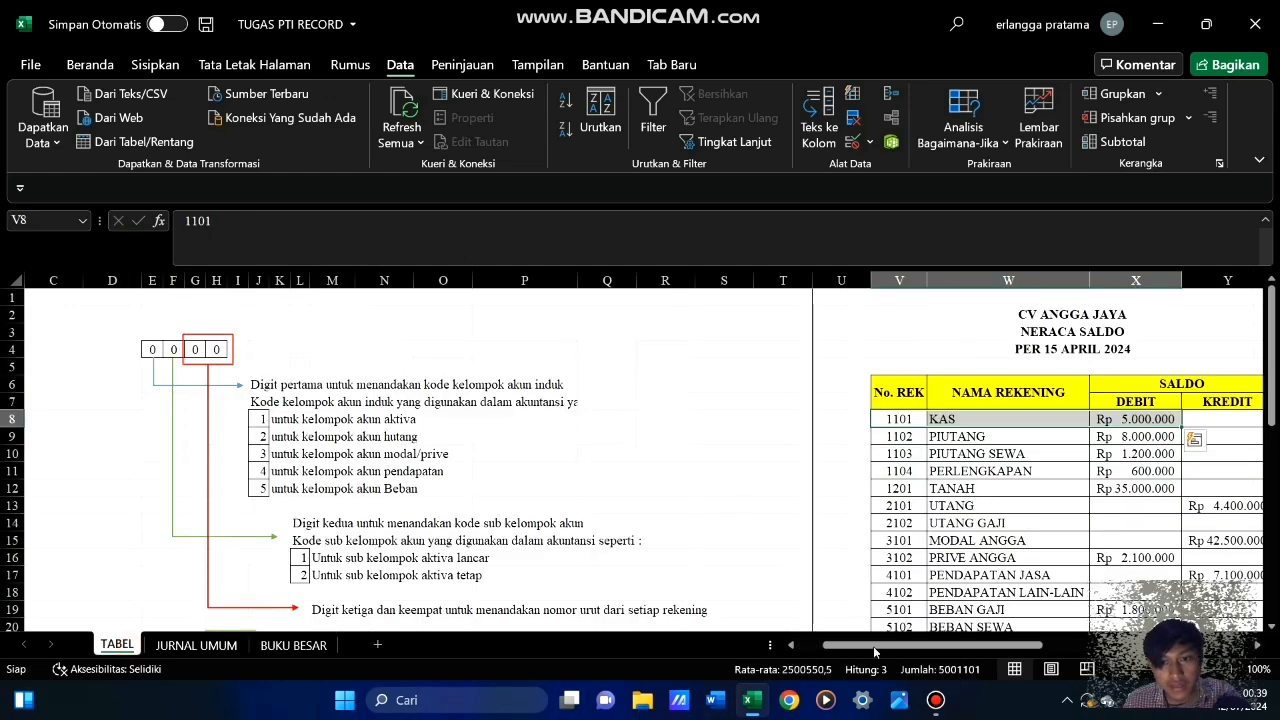
pyautogui.moveTo(873, 647); pyautogui.dragTo(935, 648)
pyautogui.moveTo(712, 419); pyautogui.dragTo(845, 420)
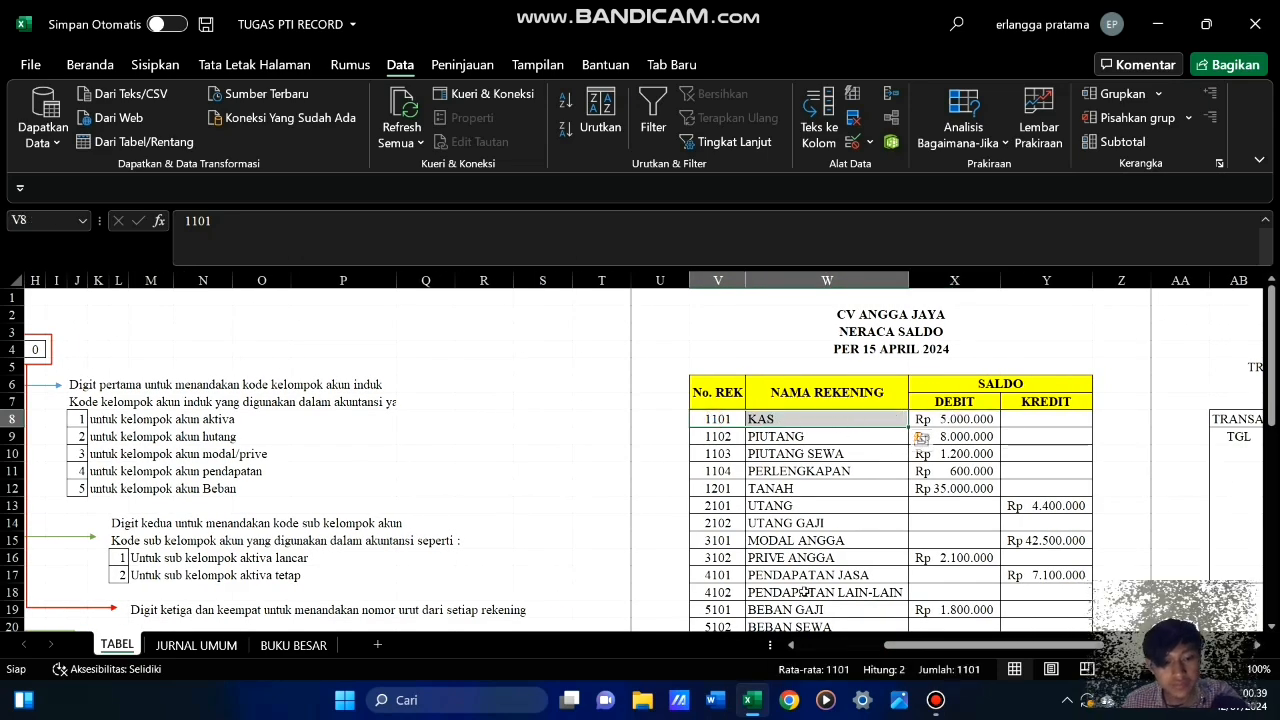
pyautogui.hotkey('ctrl', 'c')
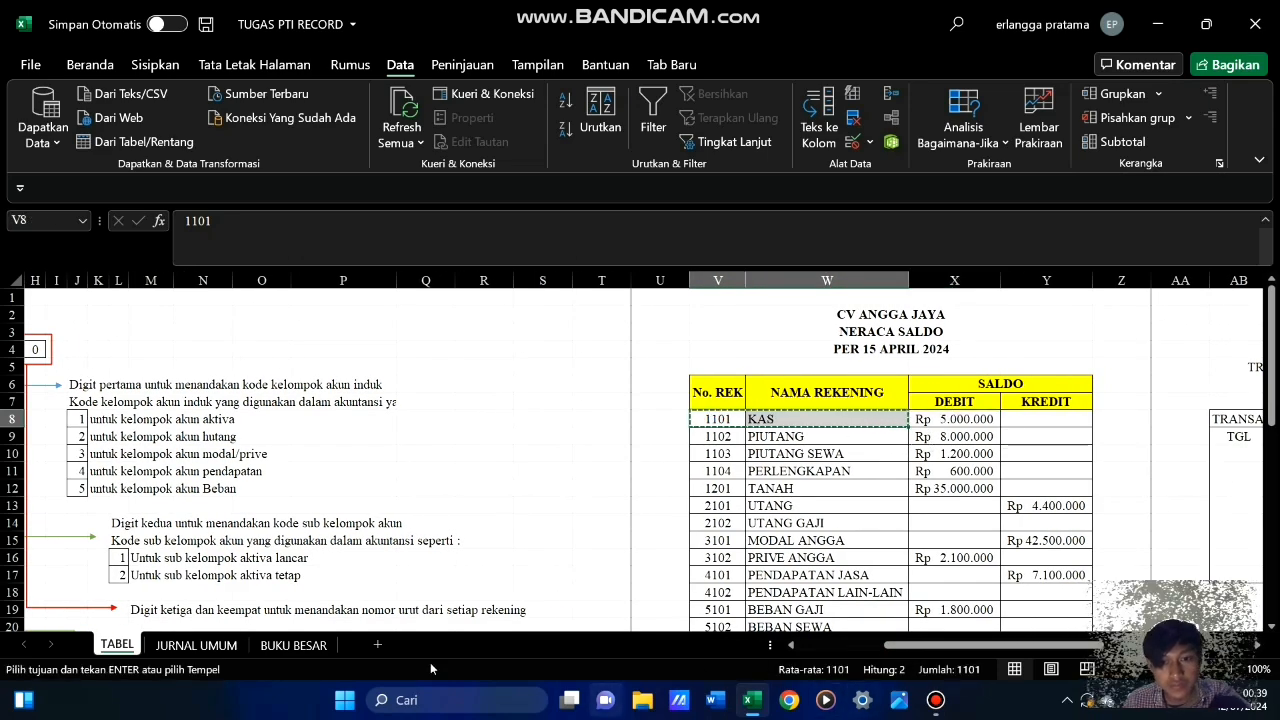
pyautogui.click(196, 645)
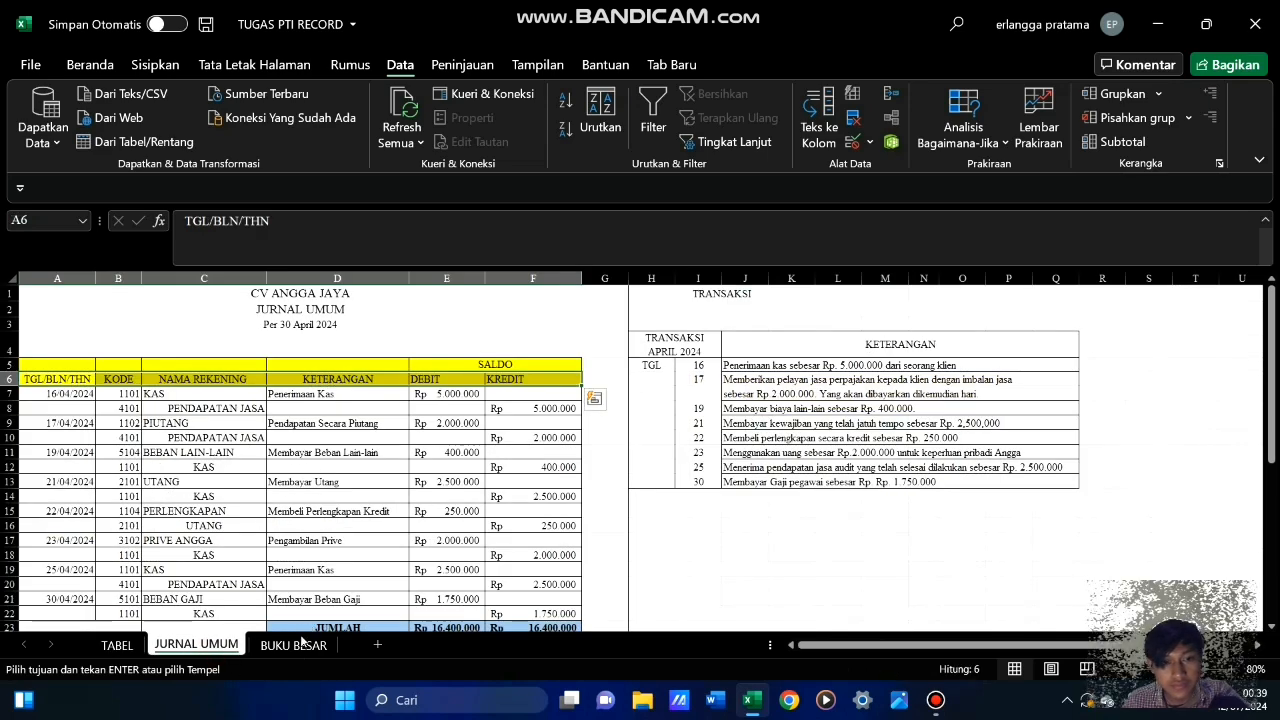
pyautogui.click(293, 645)
pyautogui.click(215, 455)
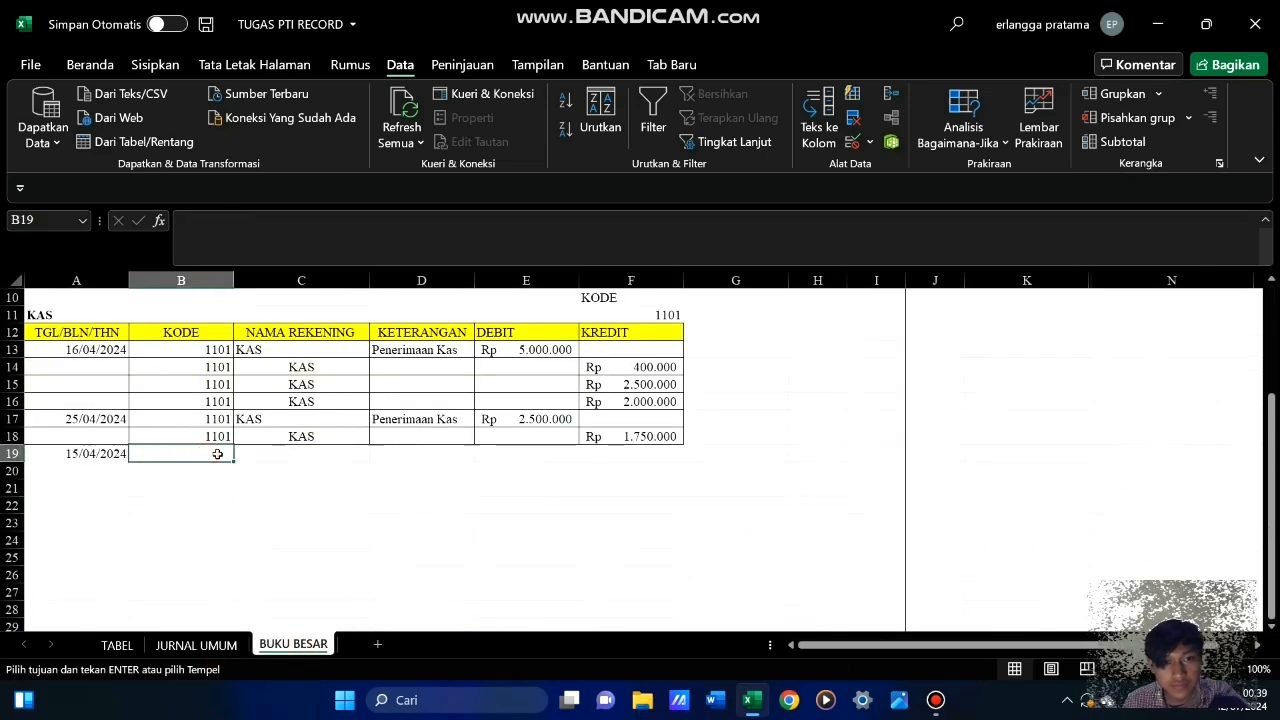
pyautogui.press('Return')
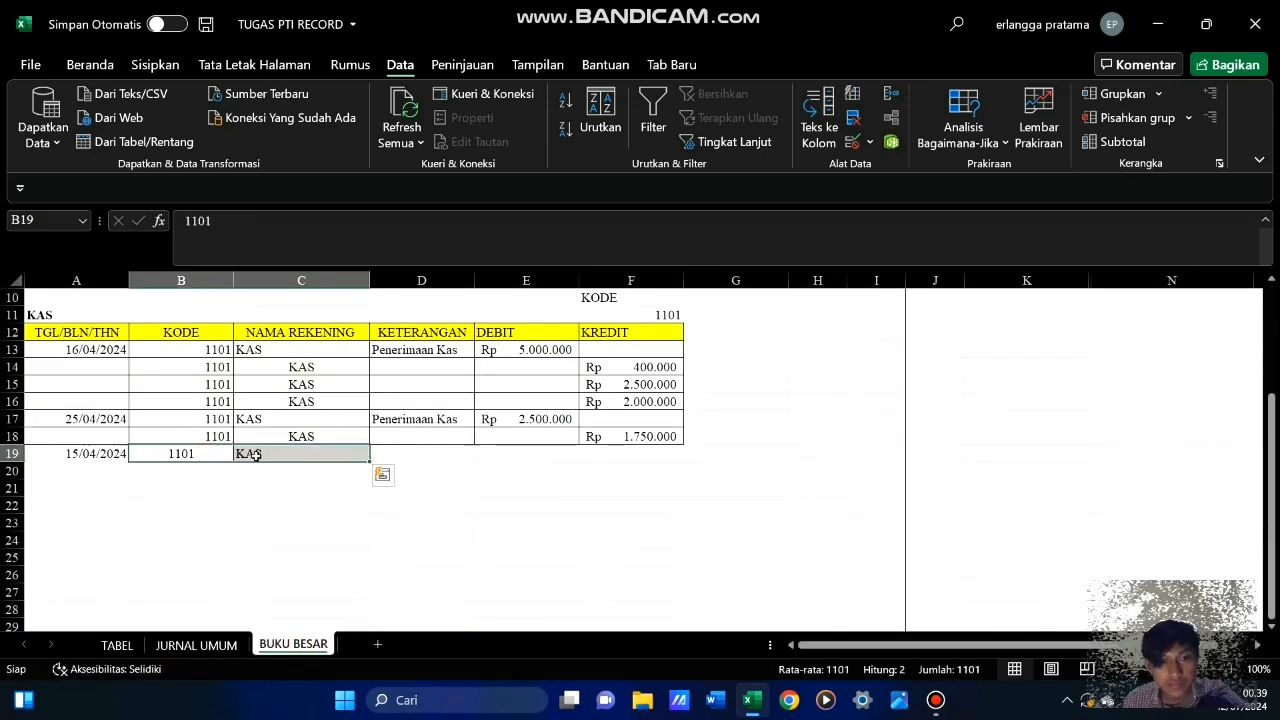
# Copy the KAS debit balance from the NERACA SALDO table on TABEL into cell E19 of BUKU BESAR
pyautogui.click(455, 453)
pyautogui.press('Right')
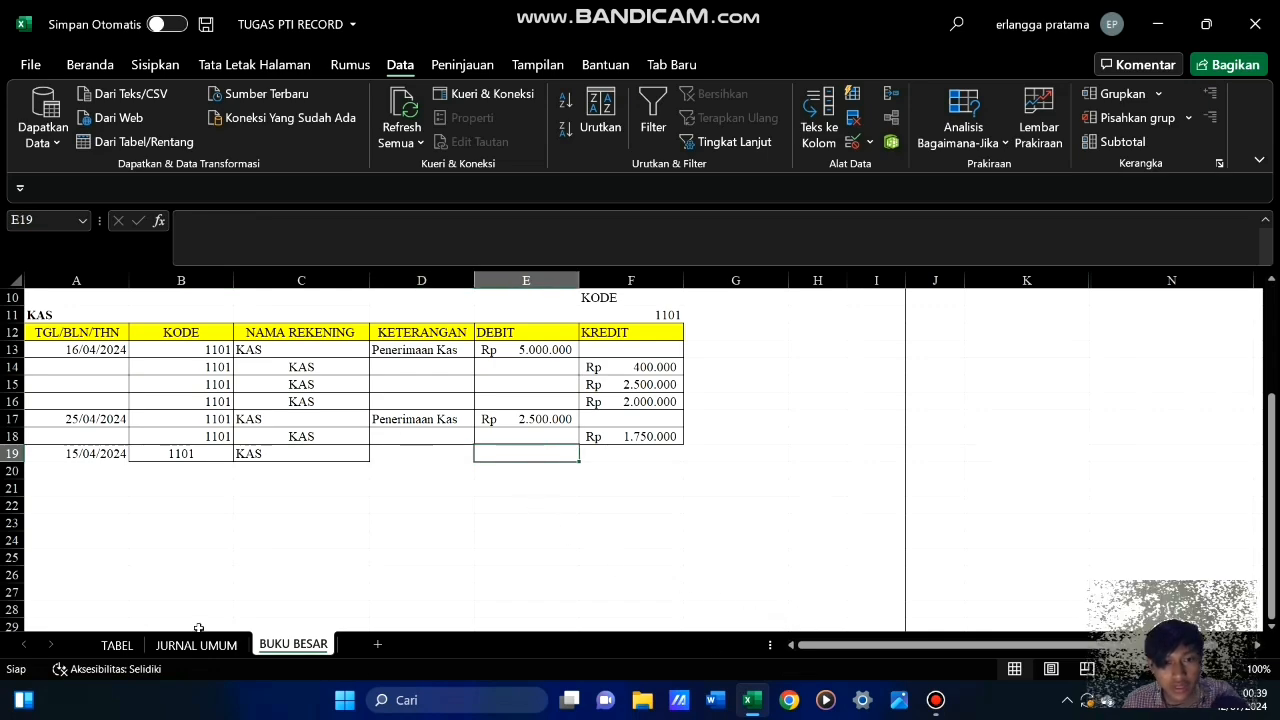
pyautogui.click(116, 645)
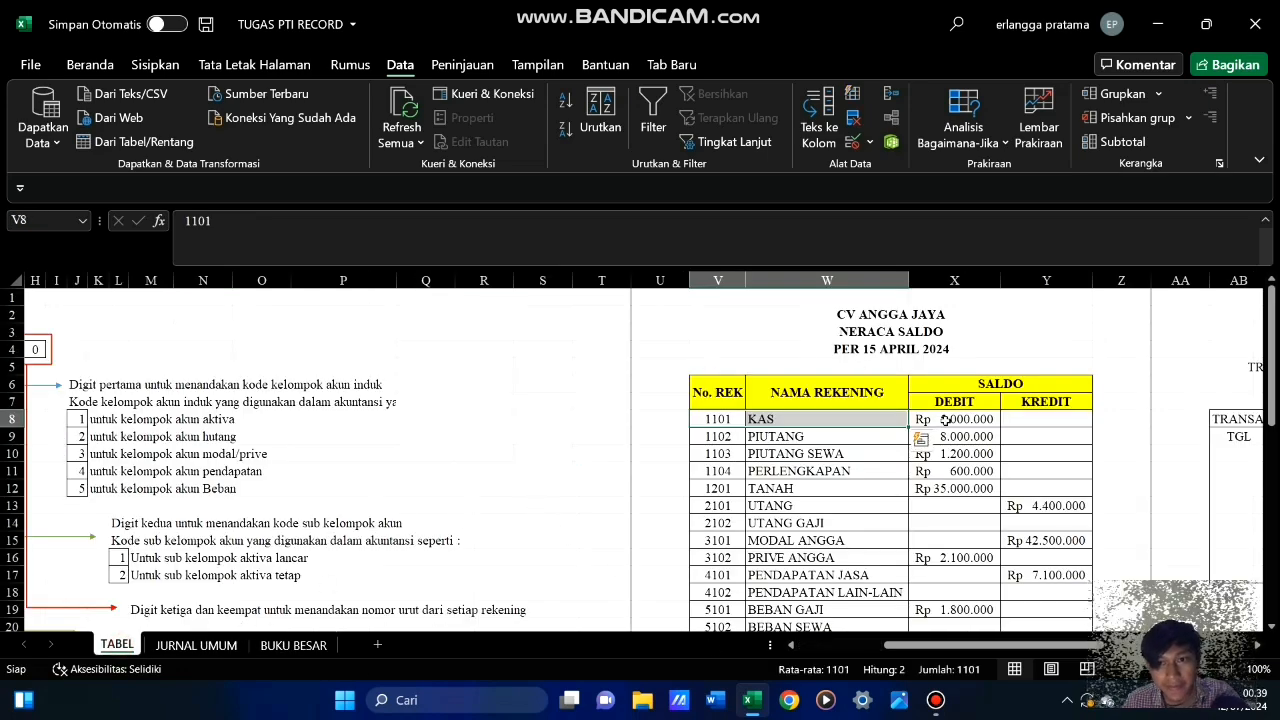
pyautogui.click(943, 420)
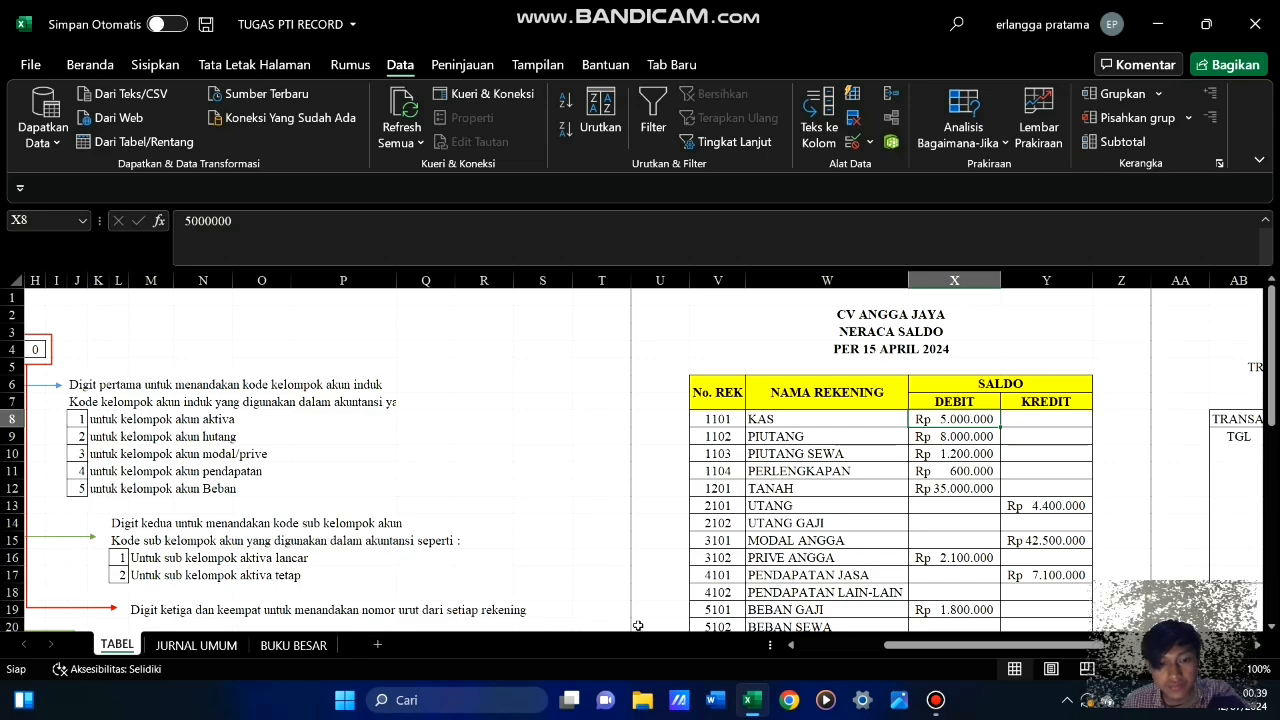
pyautogui.hotkey('ctrl', 'c')
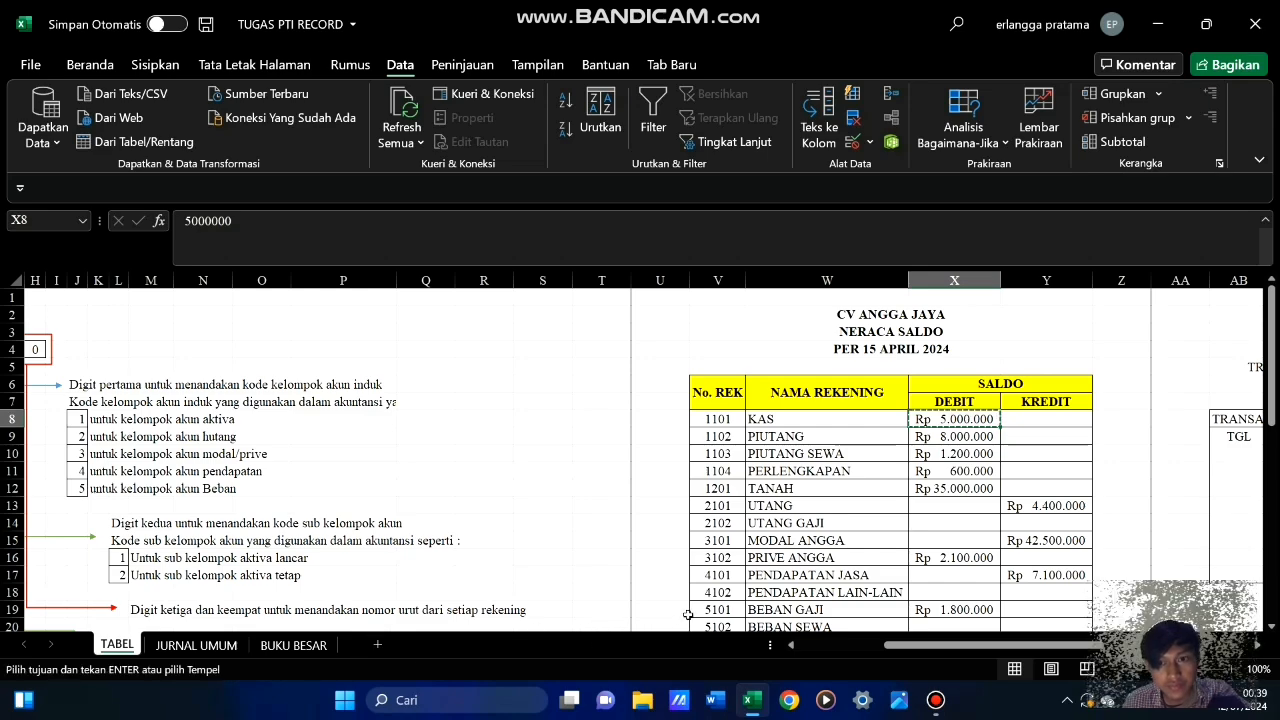
pyautogui.click(240, 647)
pyautogui.click(290, 645)
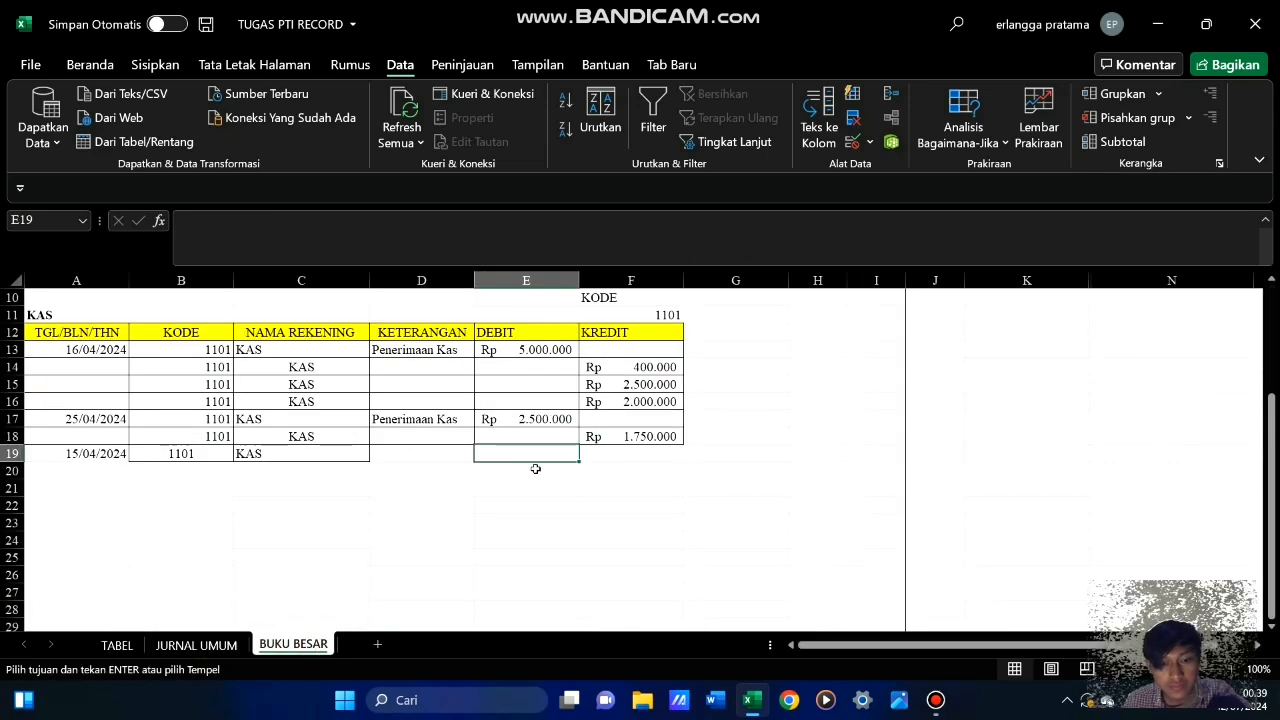
pyautogui.hotkey('ctrl', 'v')
pyautogui.click(488, 507)
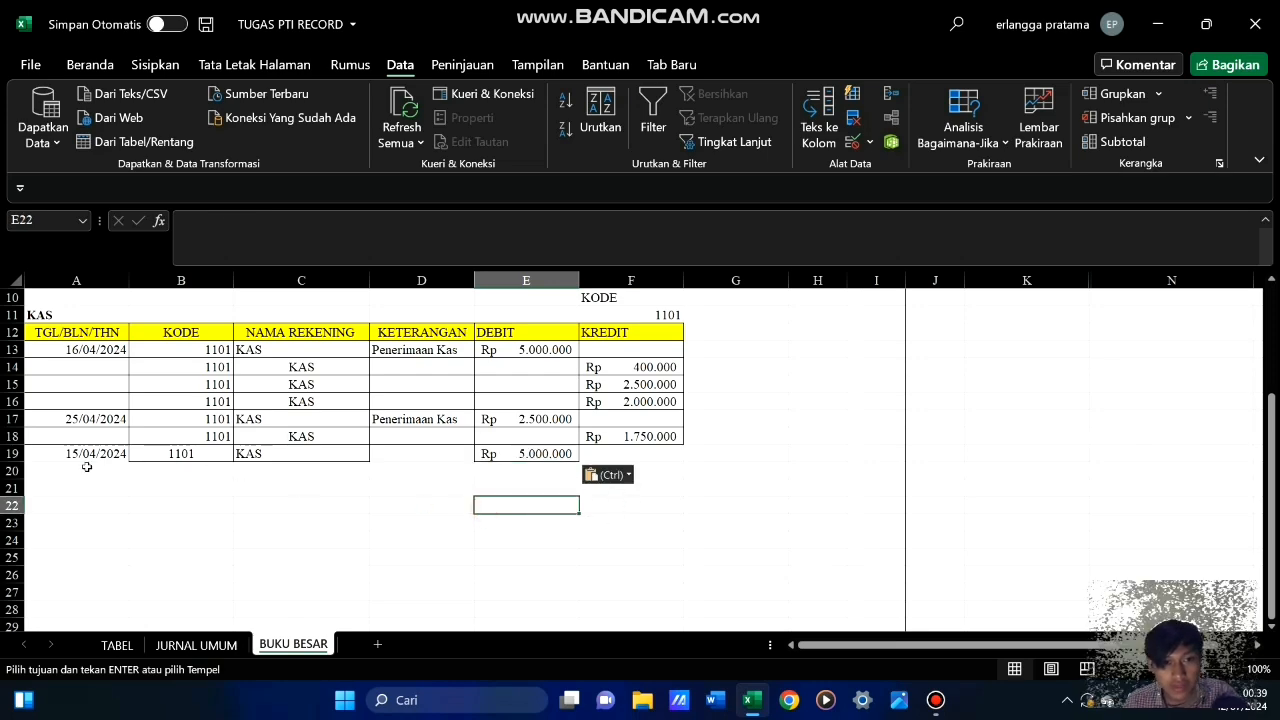
# Apply cell borders to the new KAS row A19:F19 to match the table above
pyautogui.moveTo(86, 454); pyautogui.dragTo(658, 449)
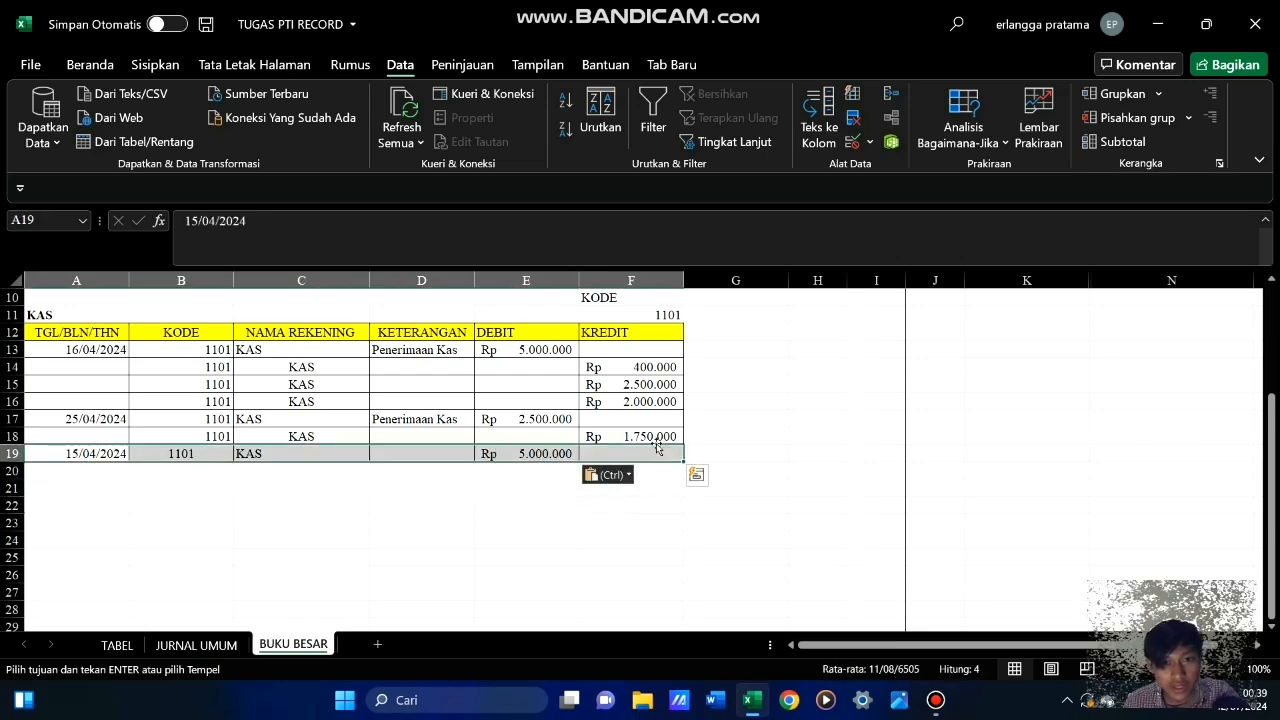
pyautogui.click(90, 64)
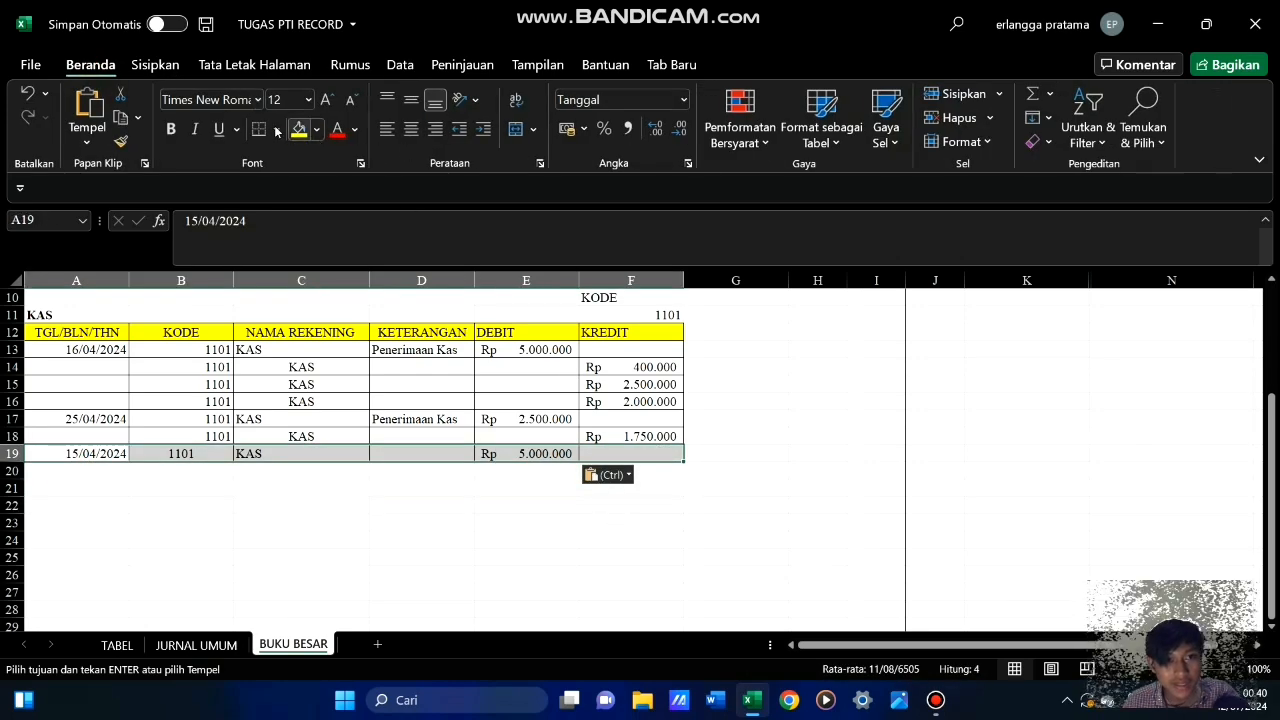
pyautogui.click(276, 131)
pyautogui.click(289, 330)
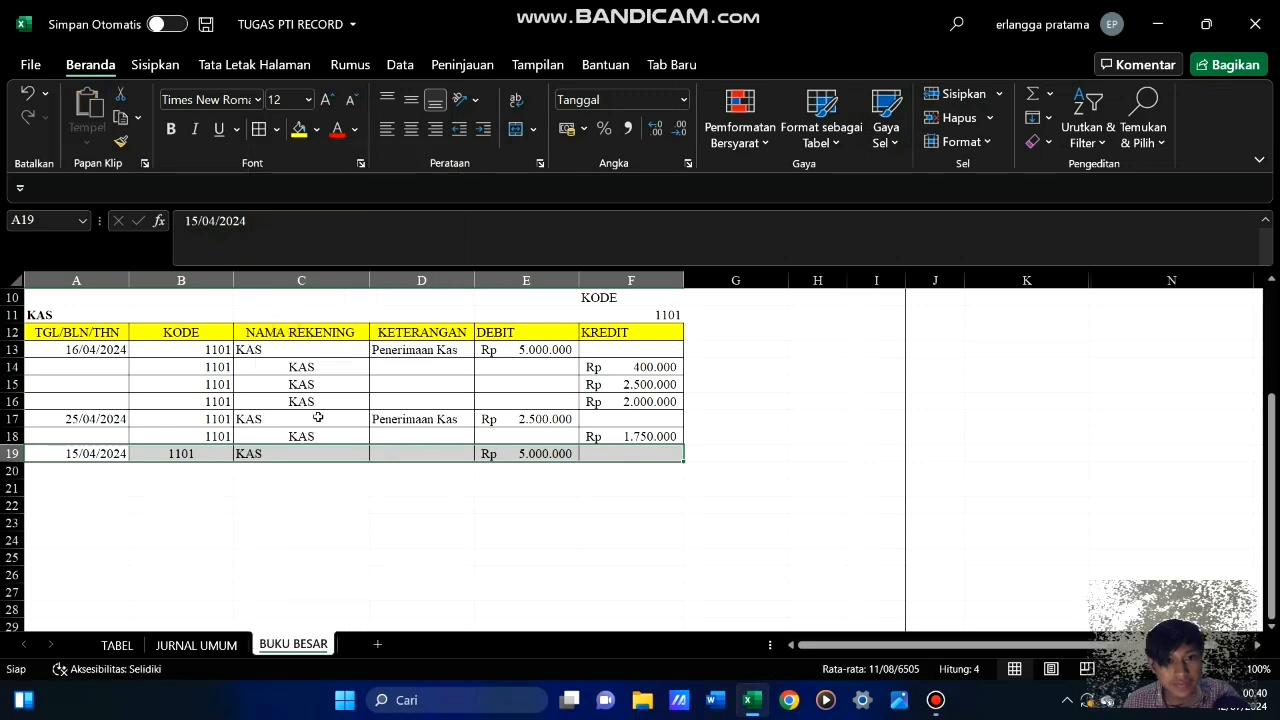
pyautogui.click(466, 531)
pyautogui.click(501, 483)
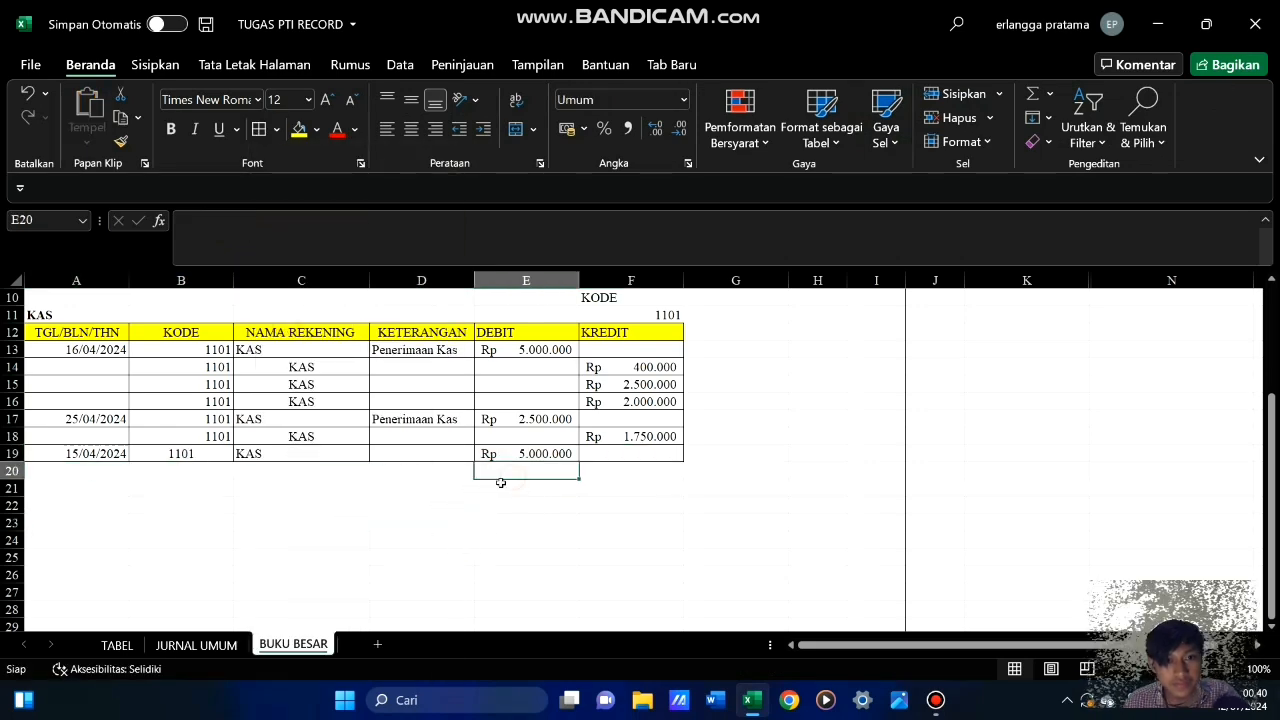
# Enter the description "Saldo Awal" in cell D19 of the 15/04/2024 KAS row
pyautogui.click(397, 454)
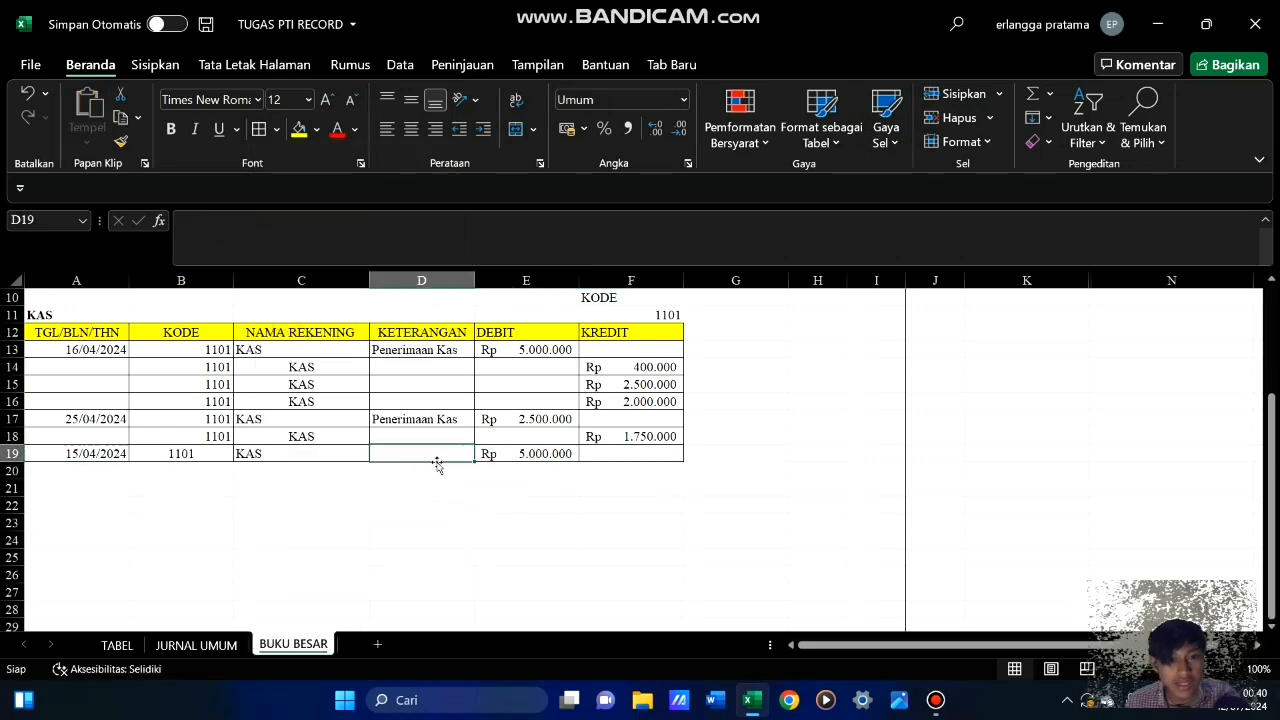
pyautogui.write('SA')
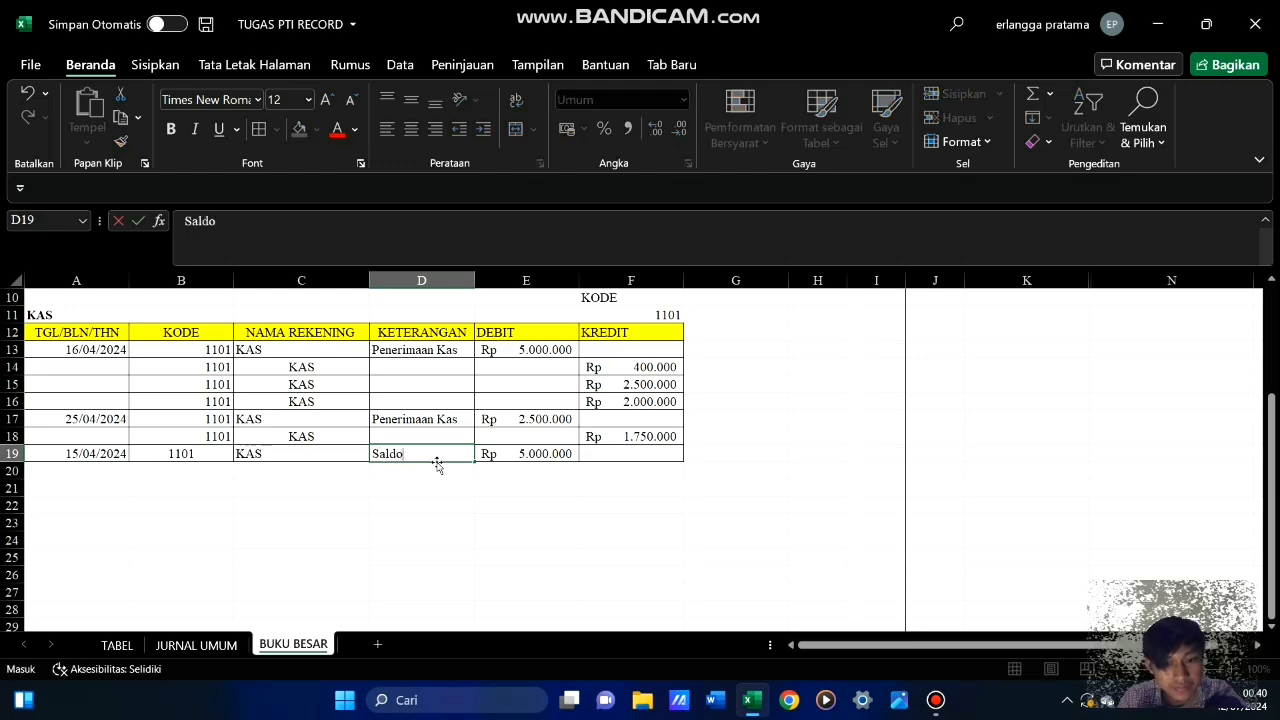
pyautogui.write('ldo Awal')
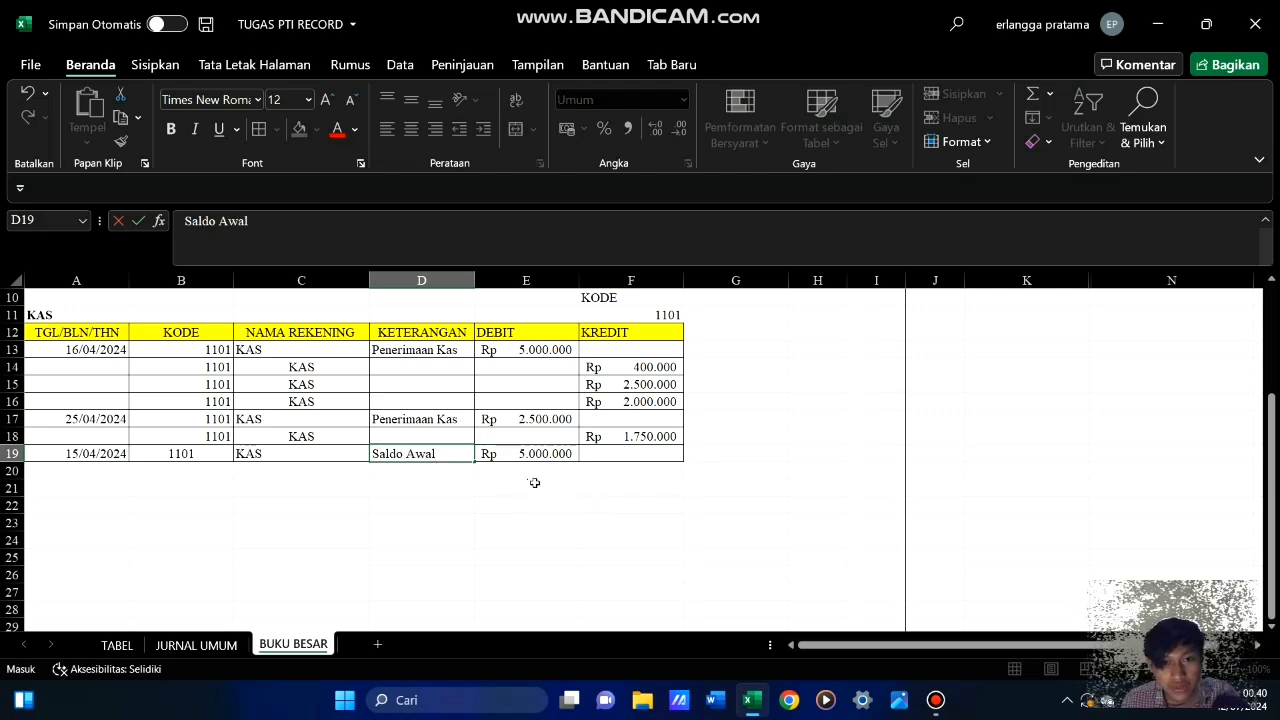
# Total the KAS debits in E20 with =SUM(E13:E19) and fill the formula across to F20 for the credits
pyautogui.click(536, 471)
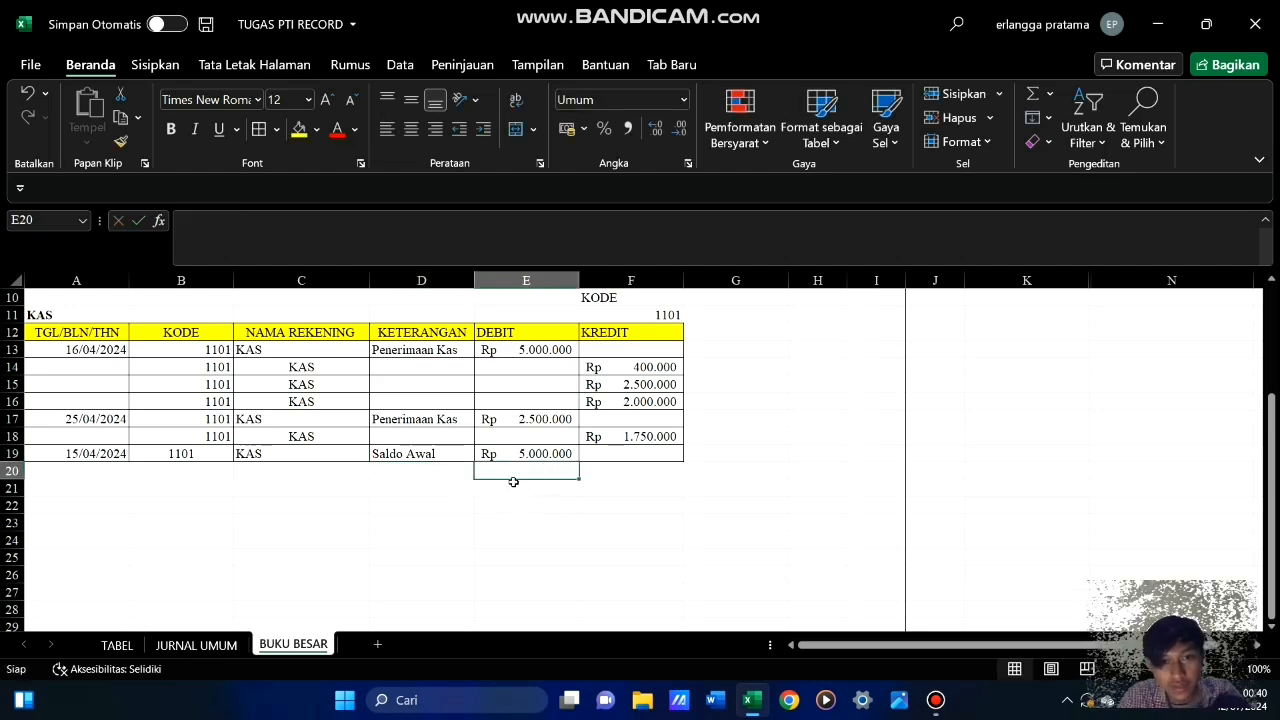
pyautogui.write('=sum')
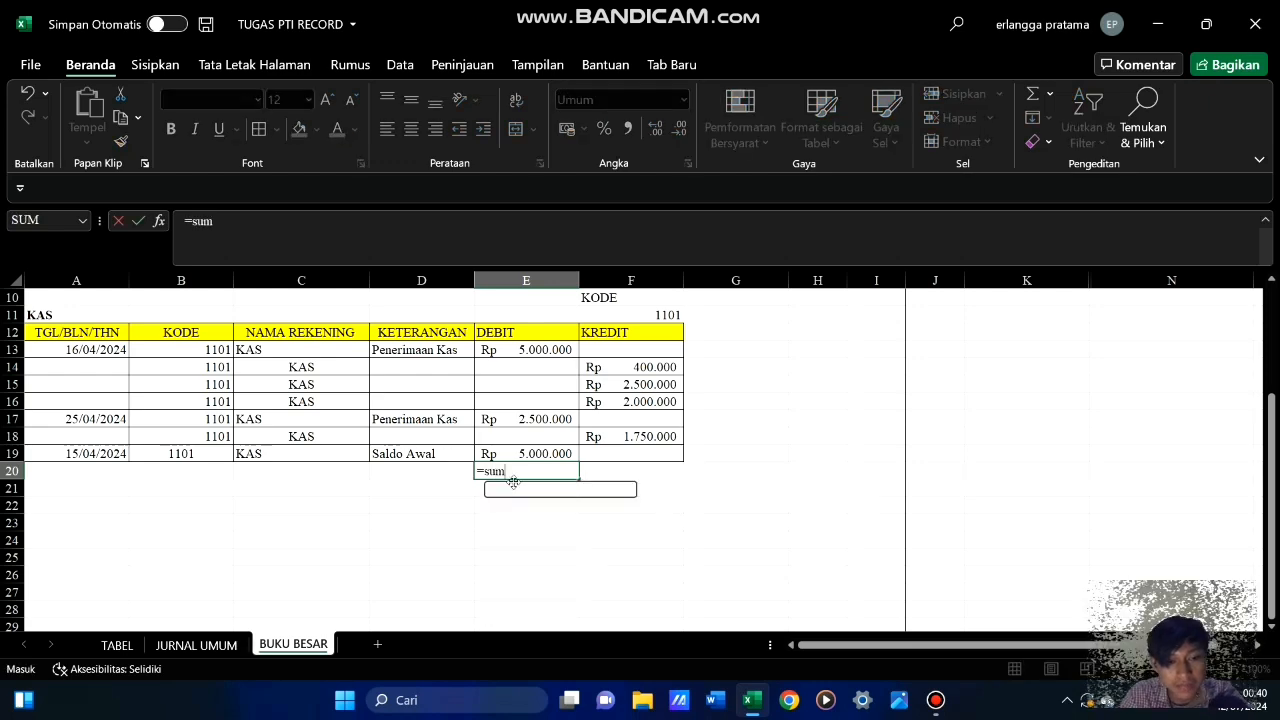
pyautogui.press('Tab')
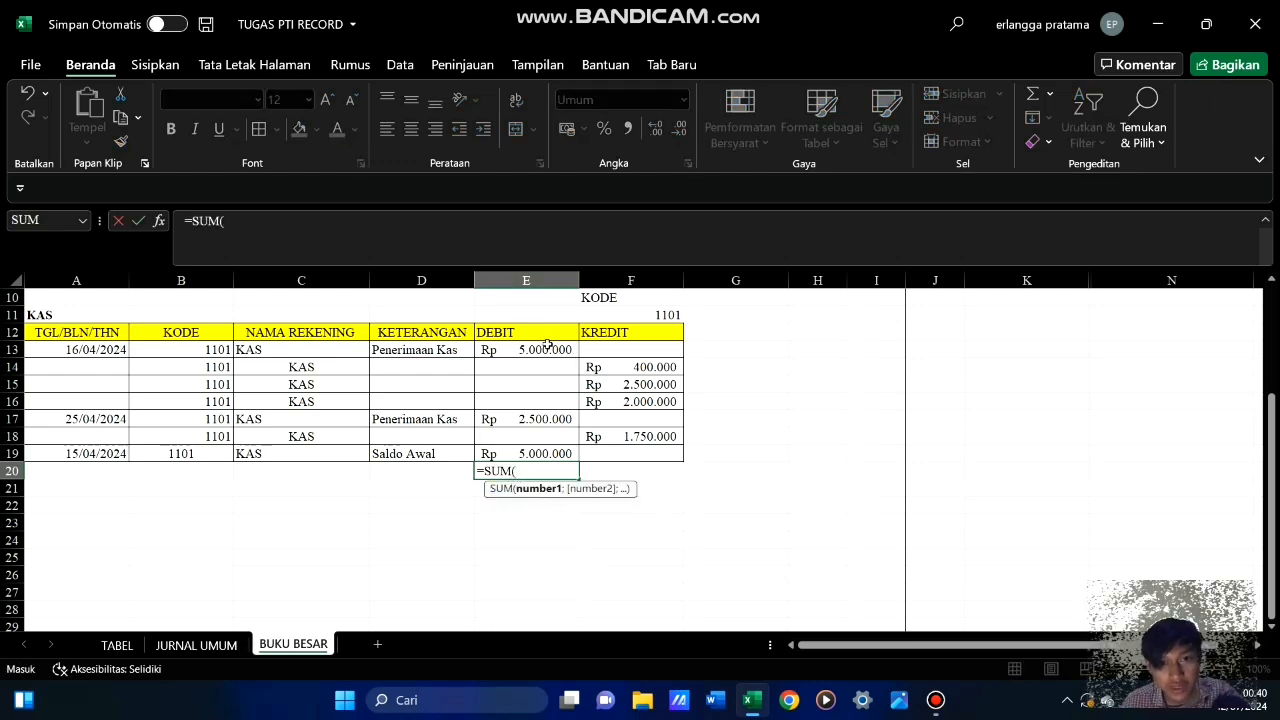
pyautogui.moveTo(543, 348); pyautogui.dragTo(568, 447)
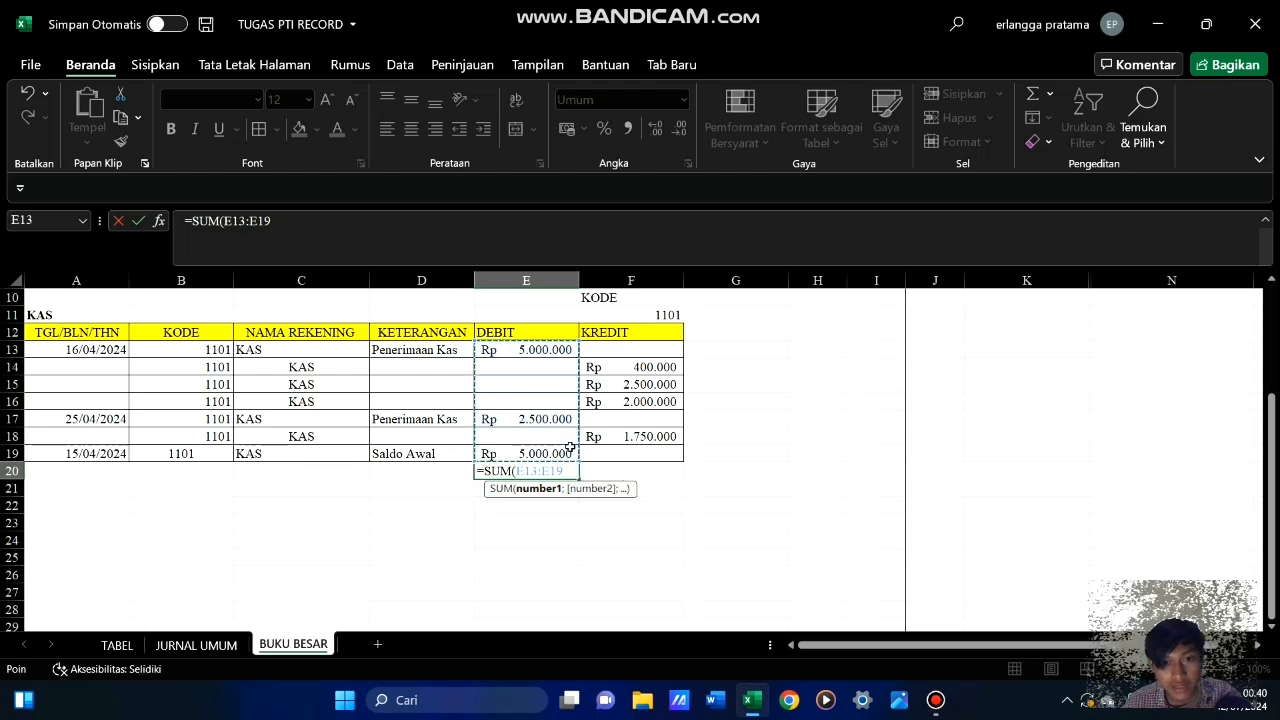
pyautogui.press('Return')
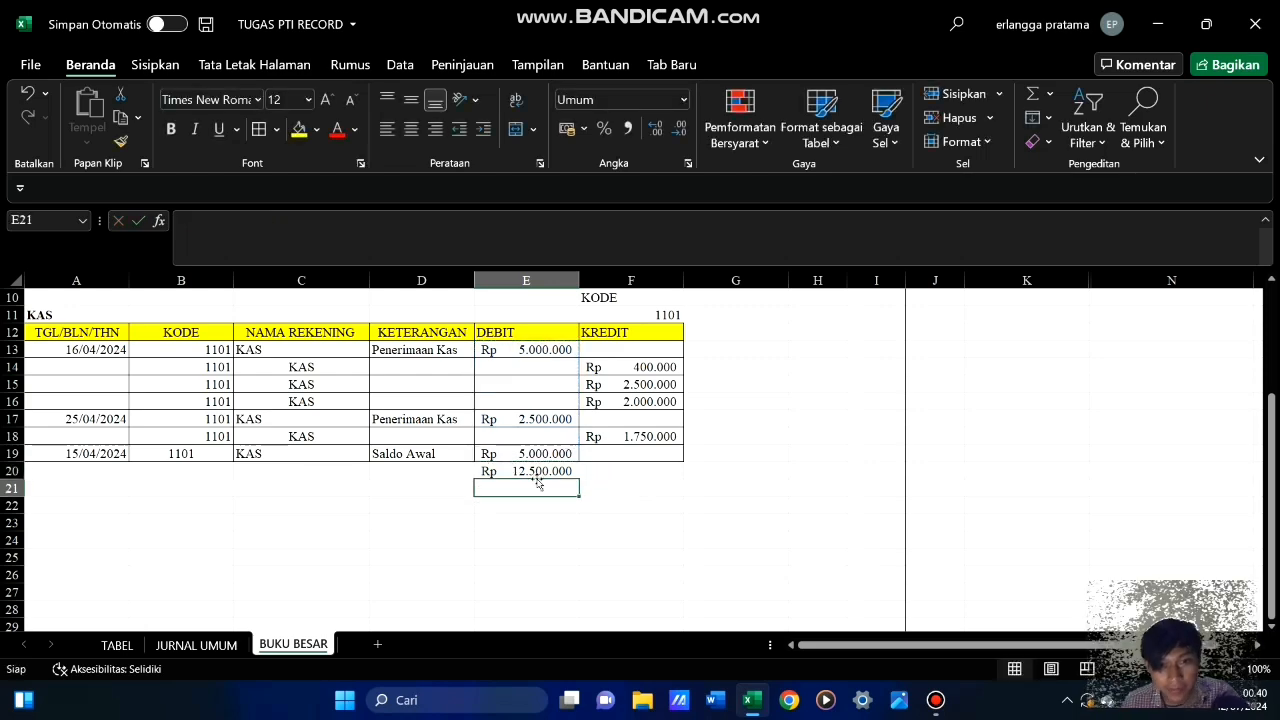
pyautogui.click(530, 472)
pyautogui.moveTo(581, 478); pyautogui.dragTo(686, 486)
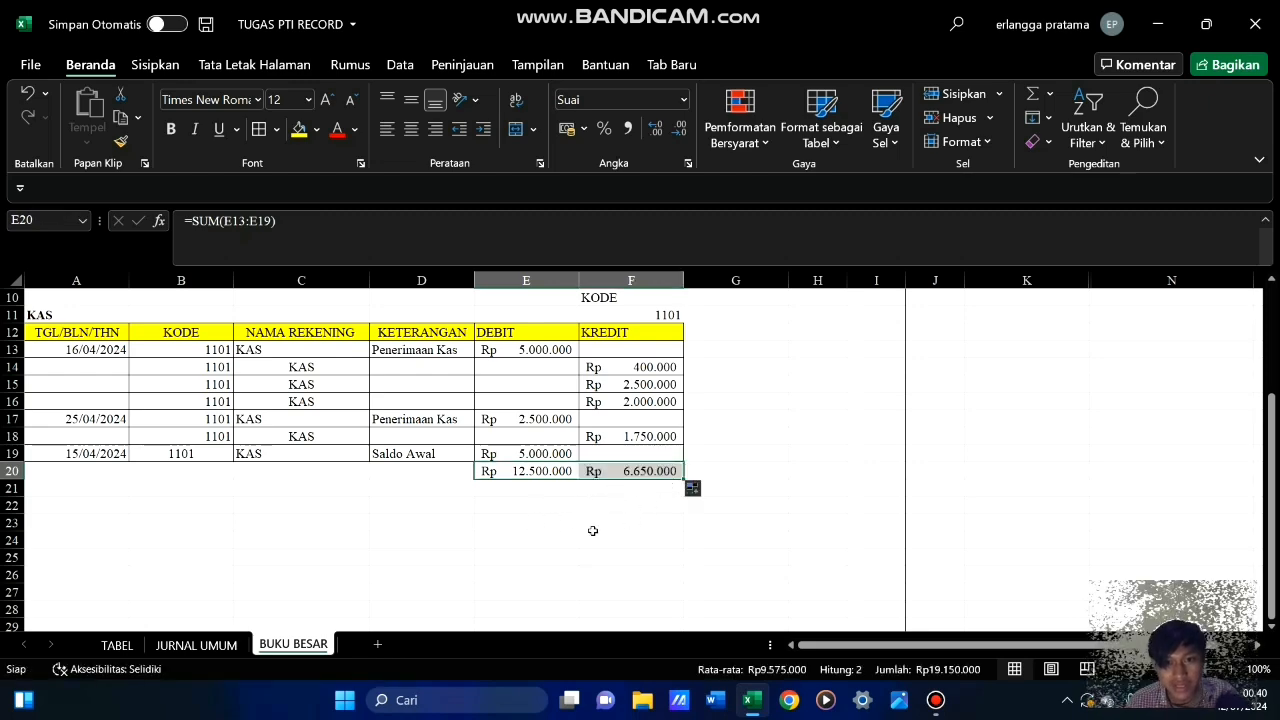
# Enter the label "Saldo Akhir" in cell D21, below the KAS totals row
pyautogui.click(594, 522)
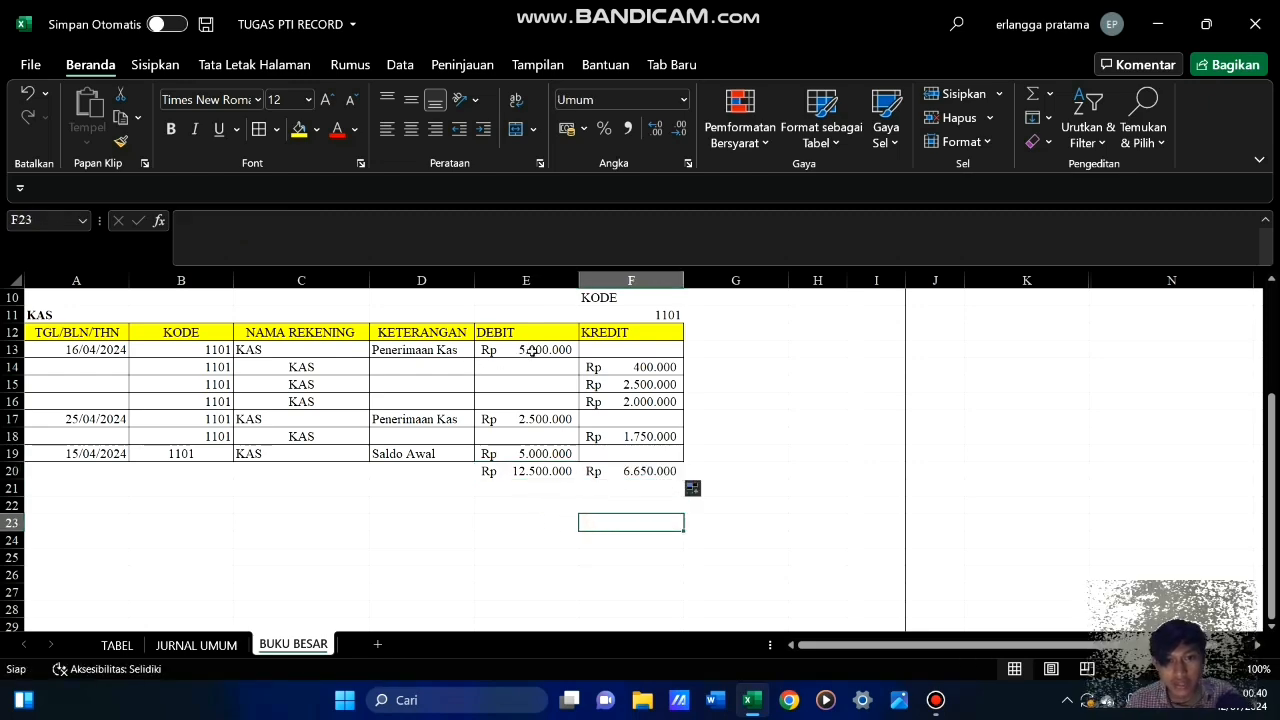
pyautogui.click(585, 492)
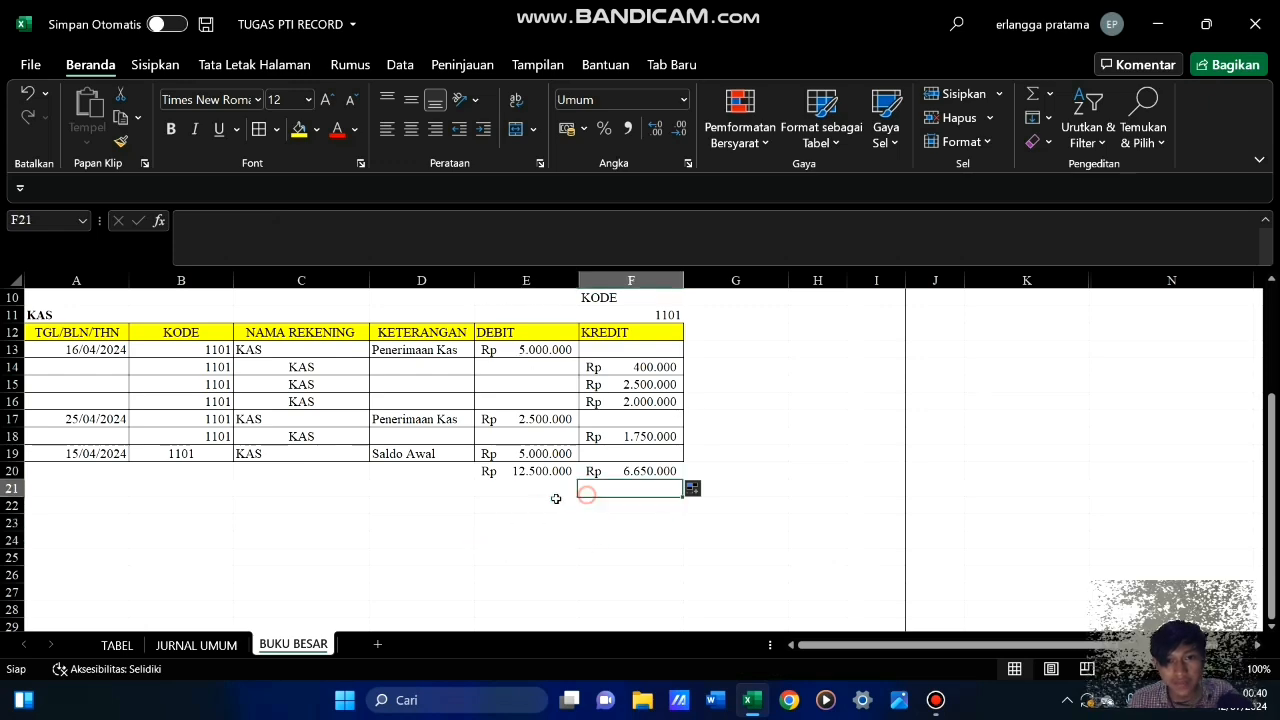
pyautogui.click(514, 491)
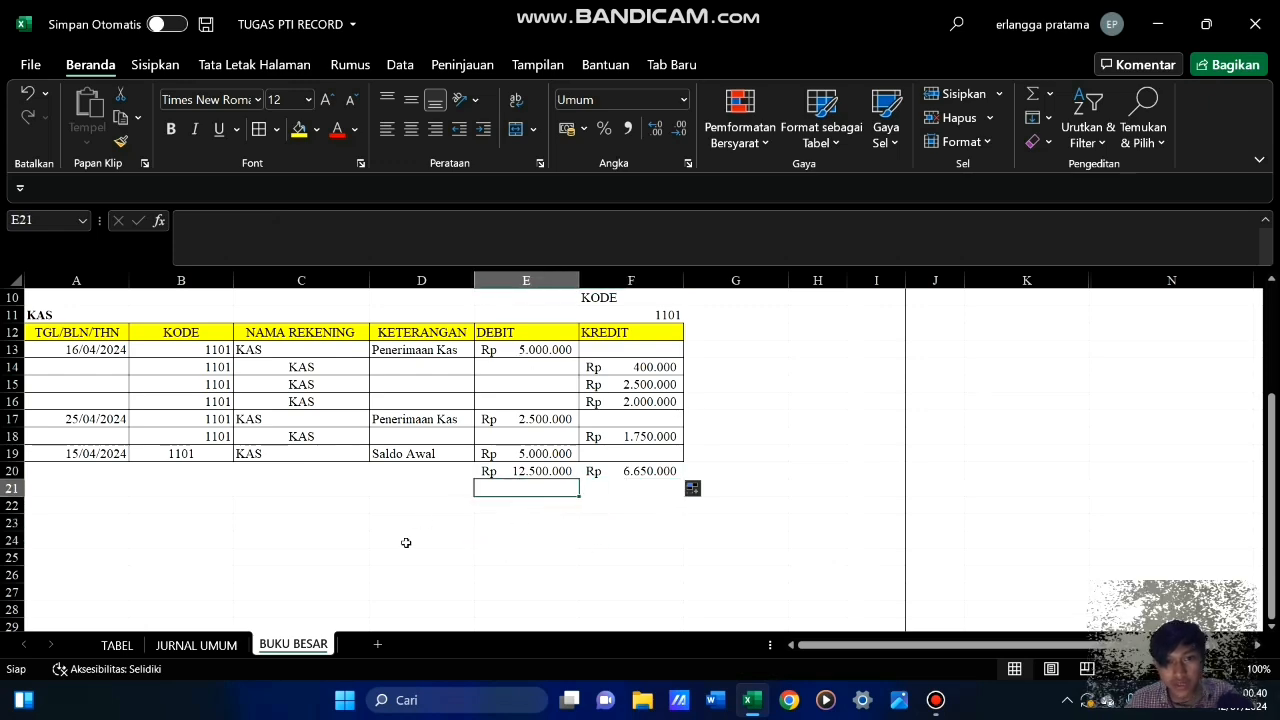
pyautogui.click(399, 488)
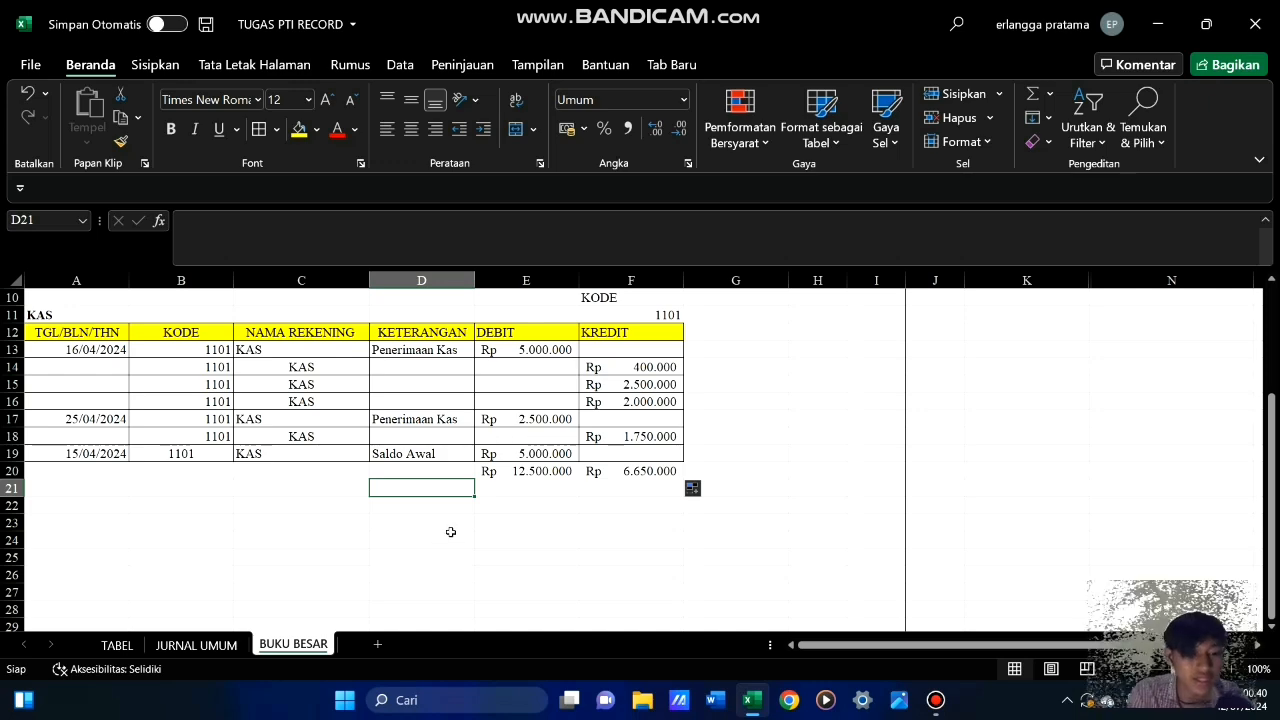
pyautogui.write('Saldo Awal')
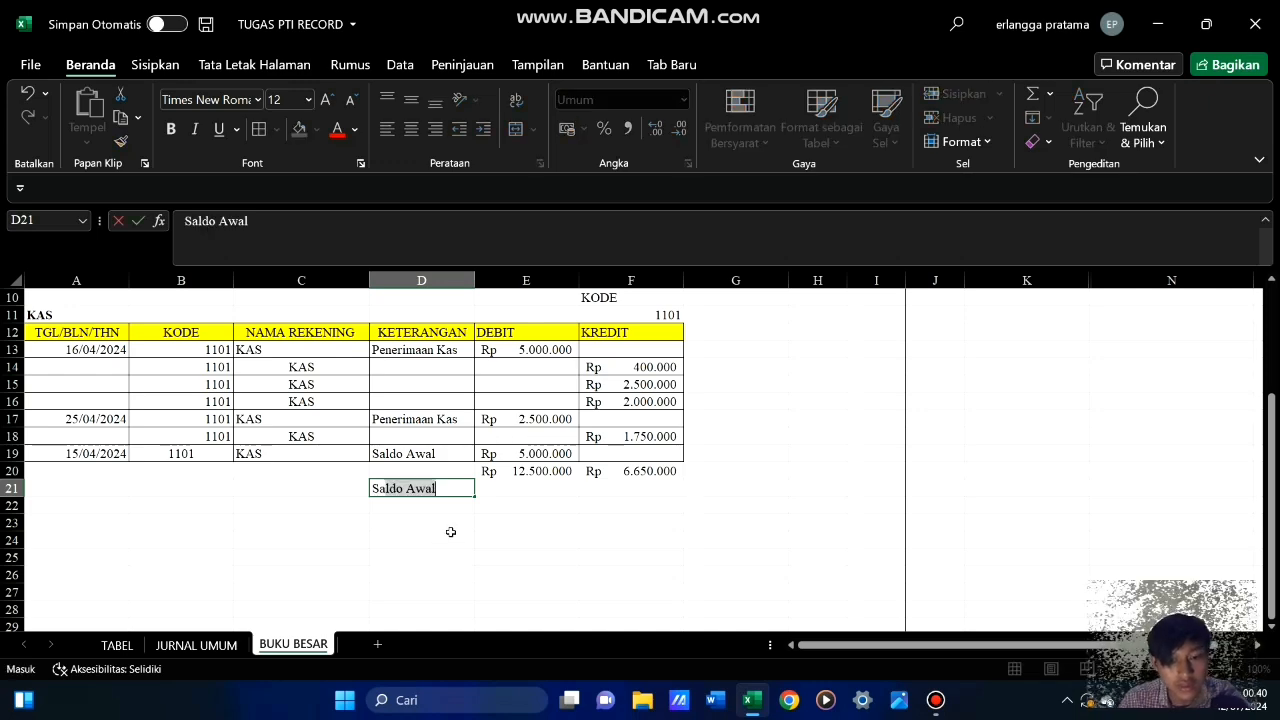
pyautogui.write('d')
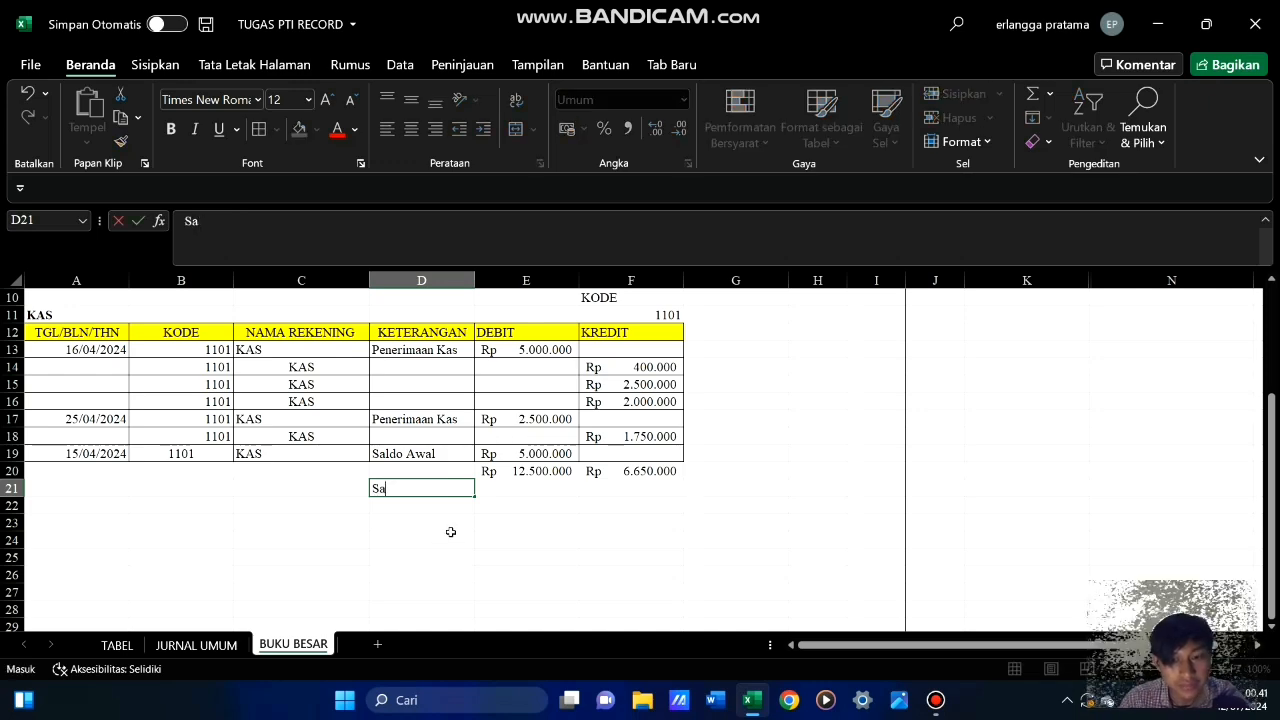
pyautogui.write('ldo Akhir')
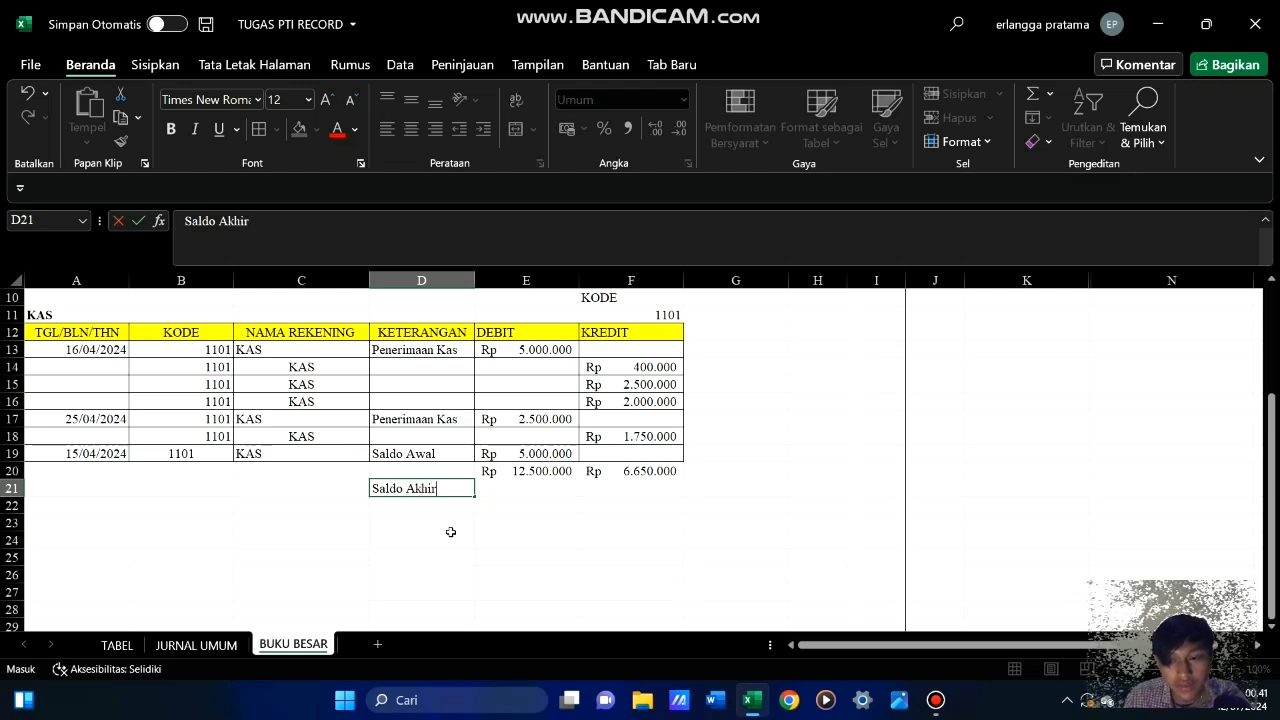
# Calculate the KAS ending balance in E21 by subtracting total credits from total debits with =E20-F20
pyautogui.press('Tab')
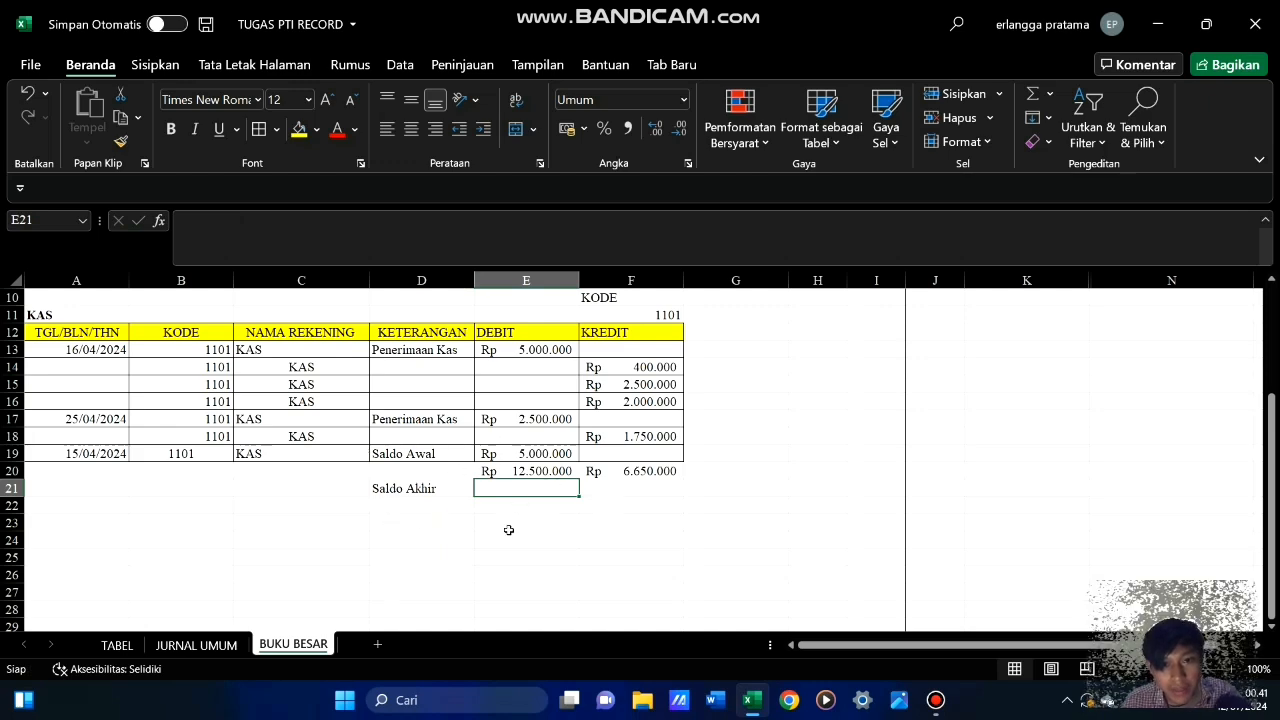
pyautogui.click(540, 470)
pyautogui.click(622, 470)
pyautogui.click(525, 470)
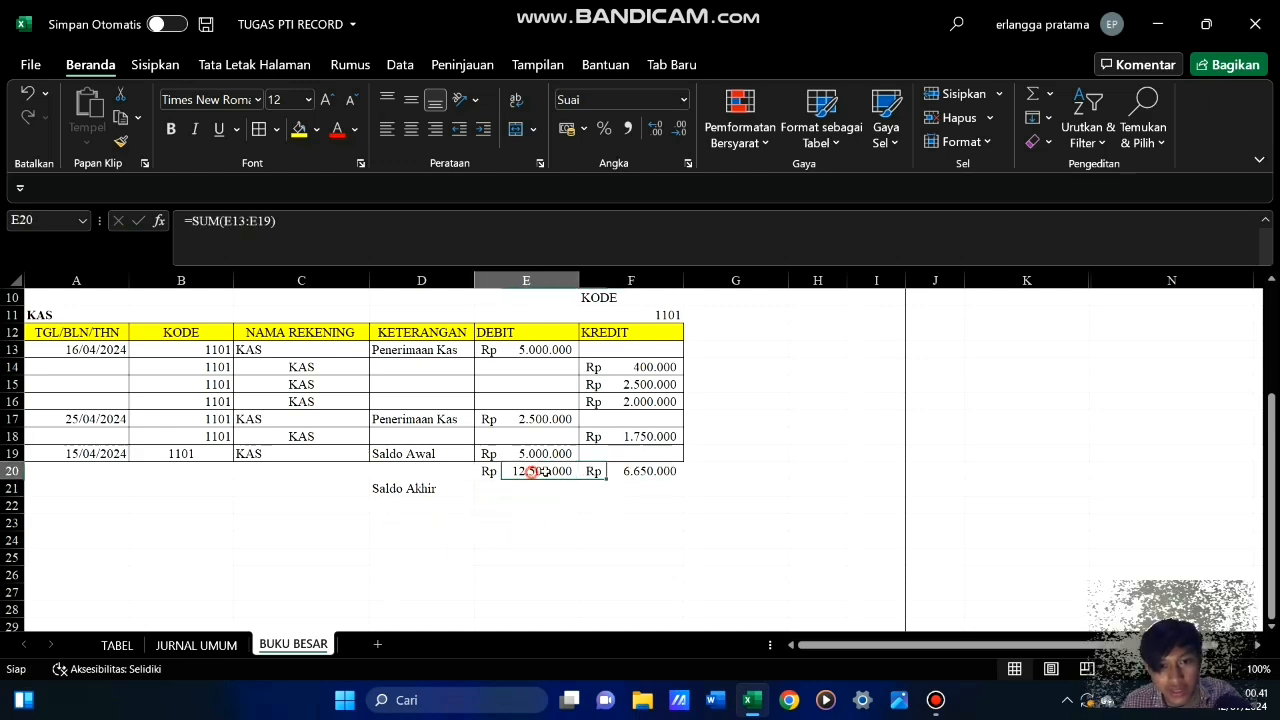
pyautogui.click(600, 474)
pyautogui.click(522, 489)
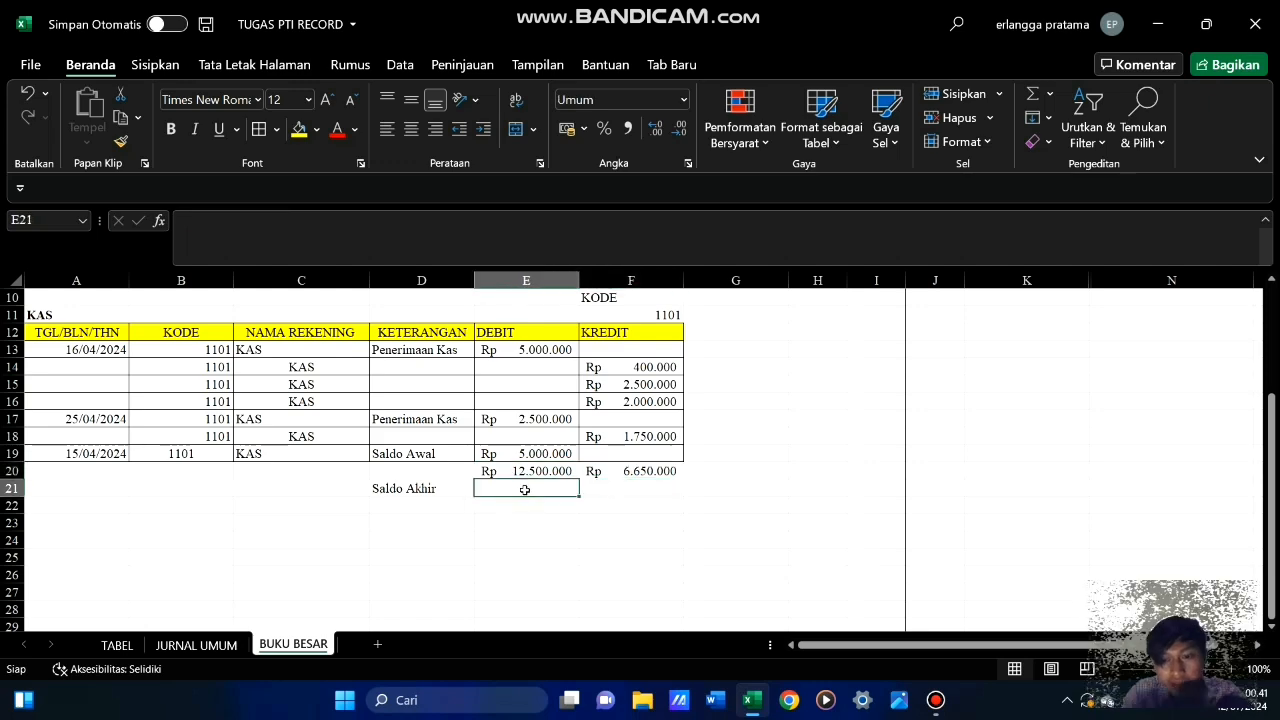
pyautogui.write('=')
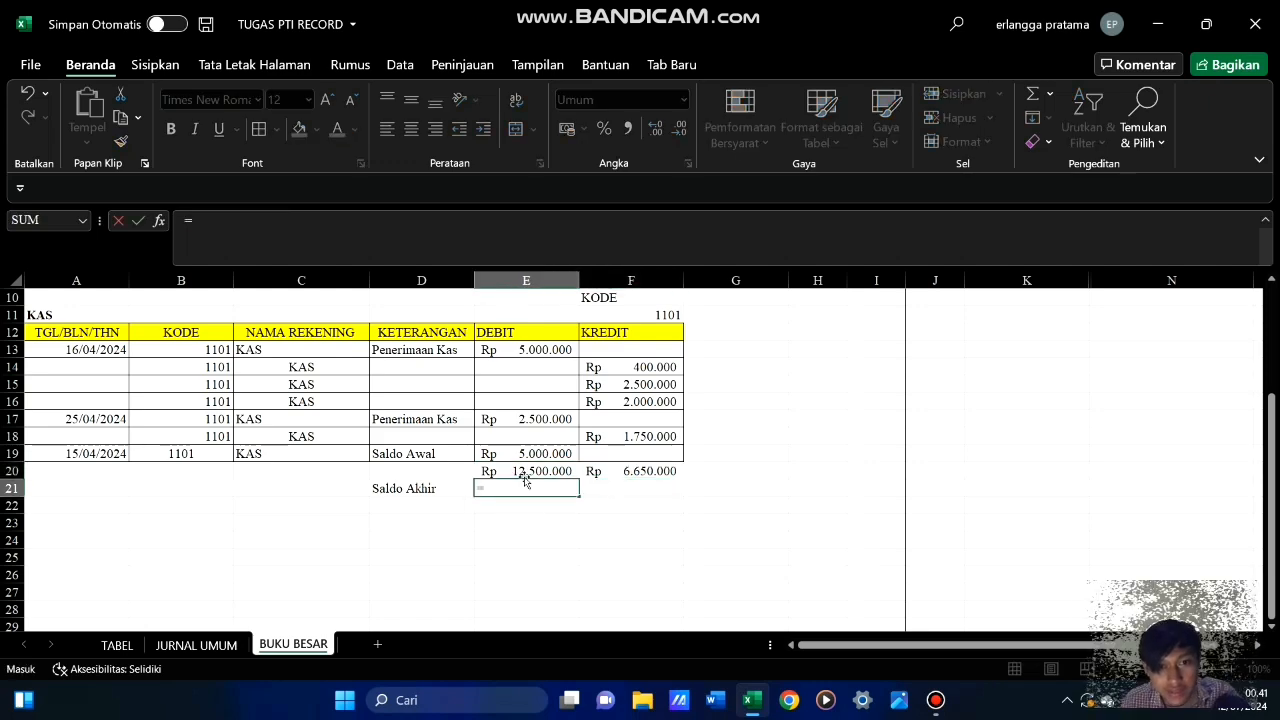
pyautogui.click(530, 471)
pyautogui.write('-')
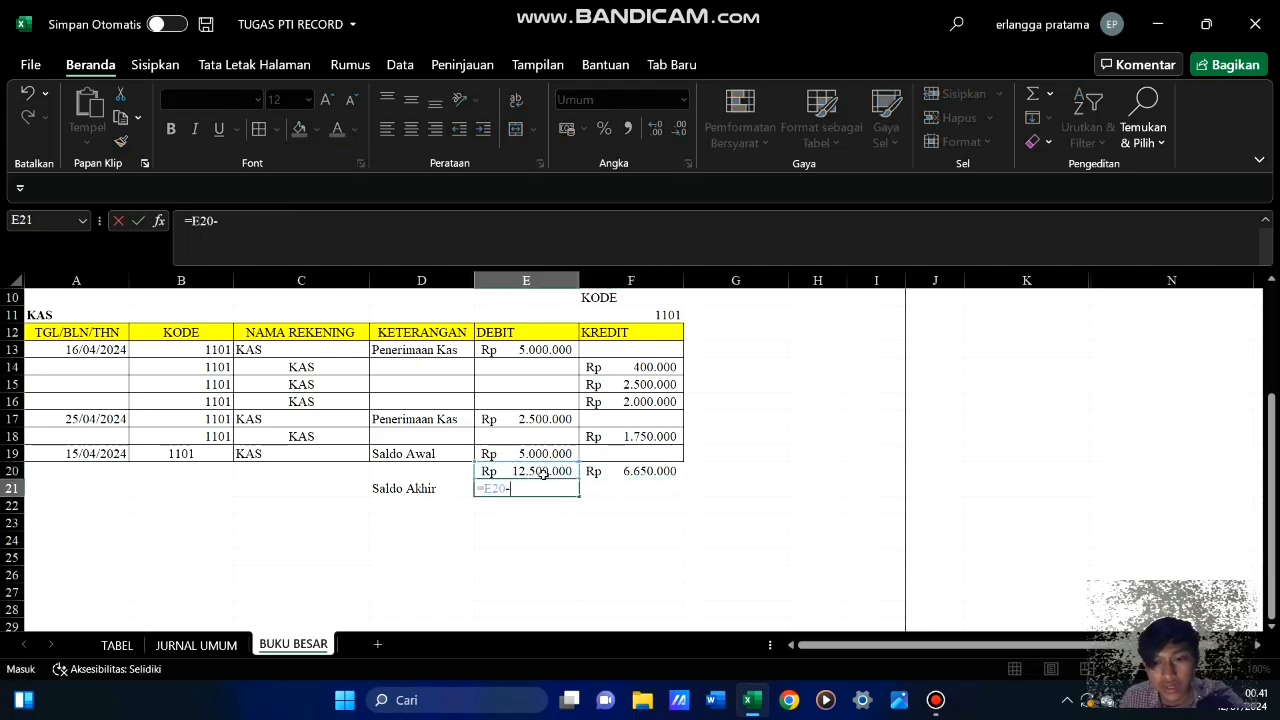
pyautogui.click(649, 471)
pyautogui.press('Return')
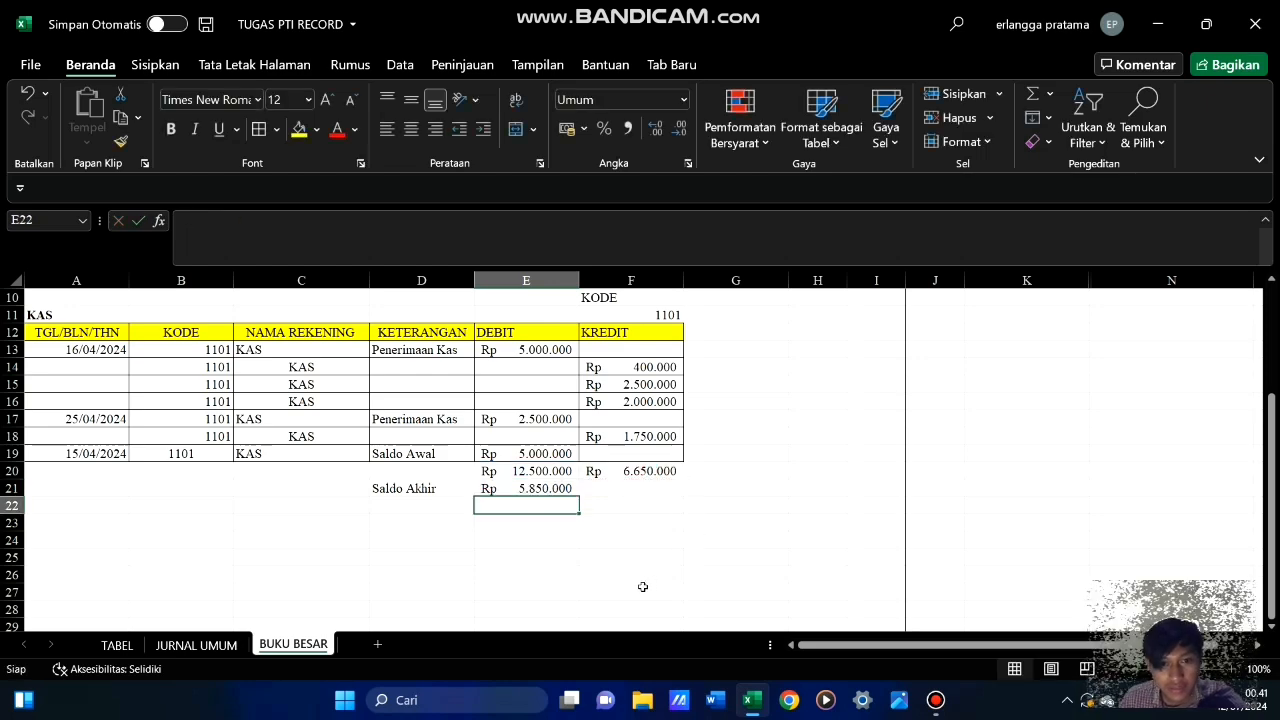
pyautogui.click(649, 572)
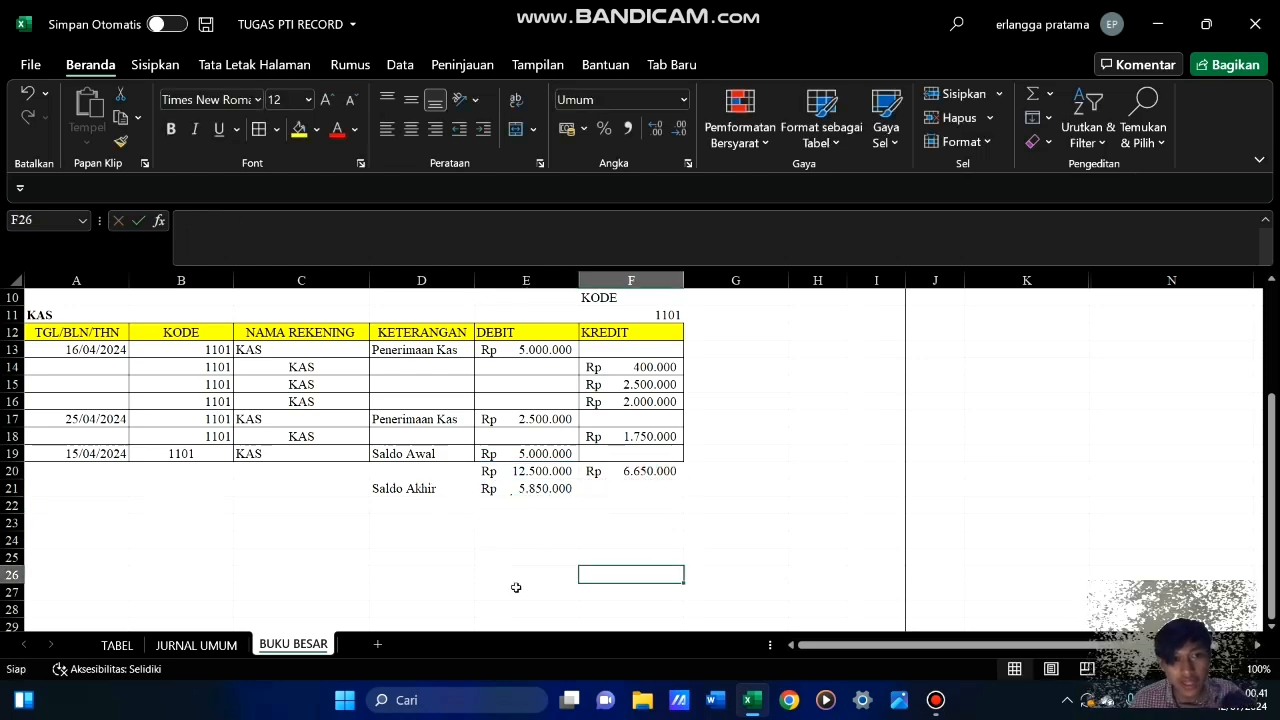
pyautogui.scroll(3, 437, 563)
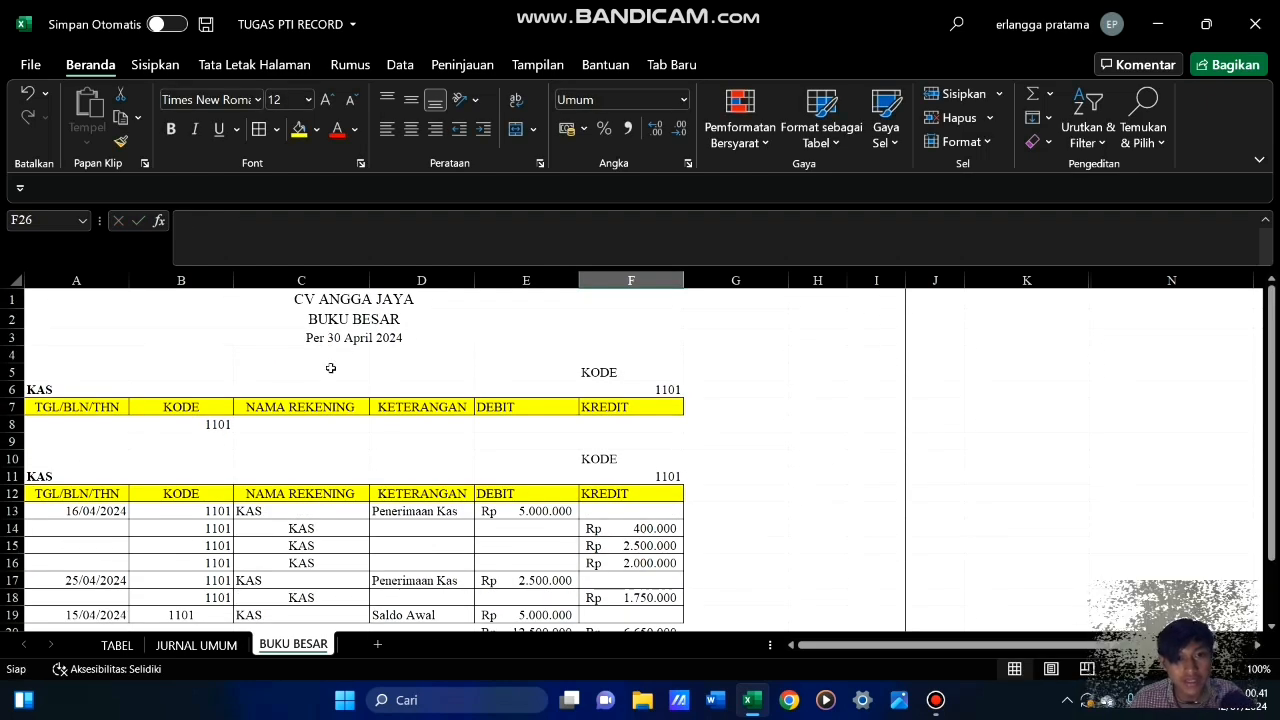
pyautogui.scroll(-6, 469, 491)
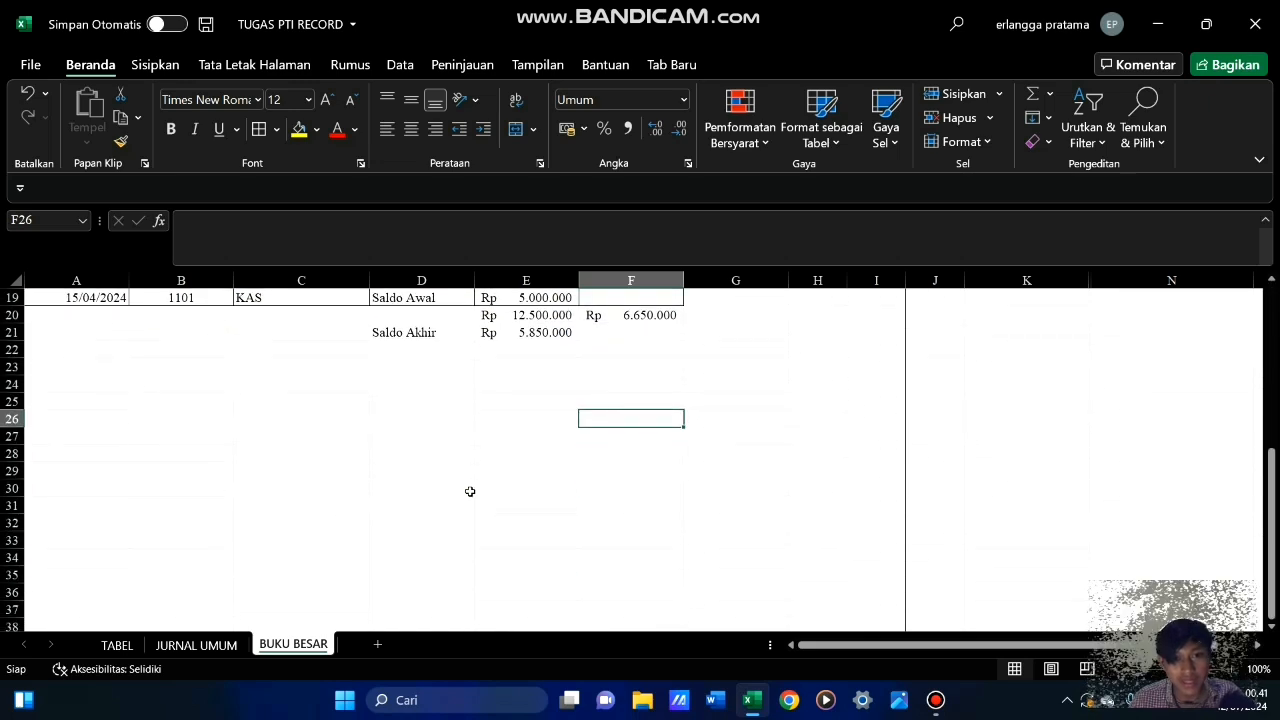
pyautogui.scroll(3, 469, 491)
pyautogui.click(528, 489)
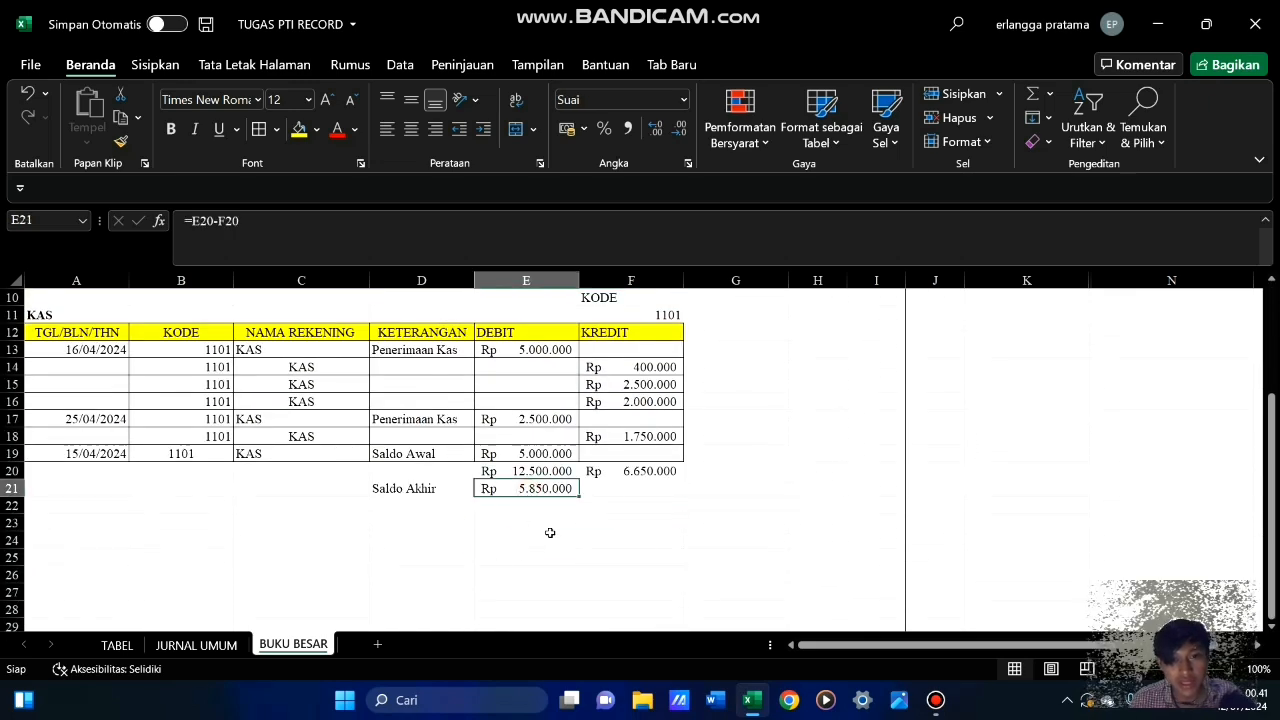
pyautogui.click(418, 536)
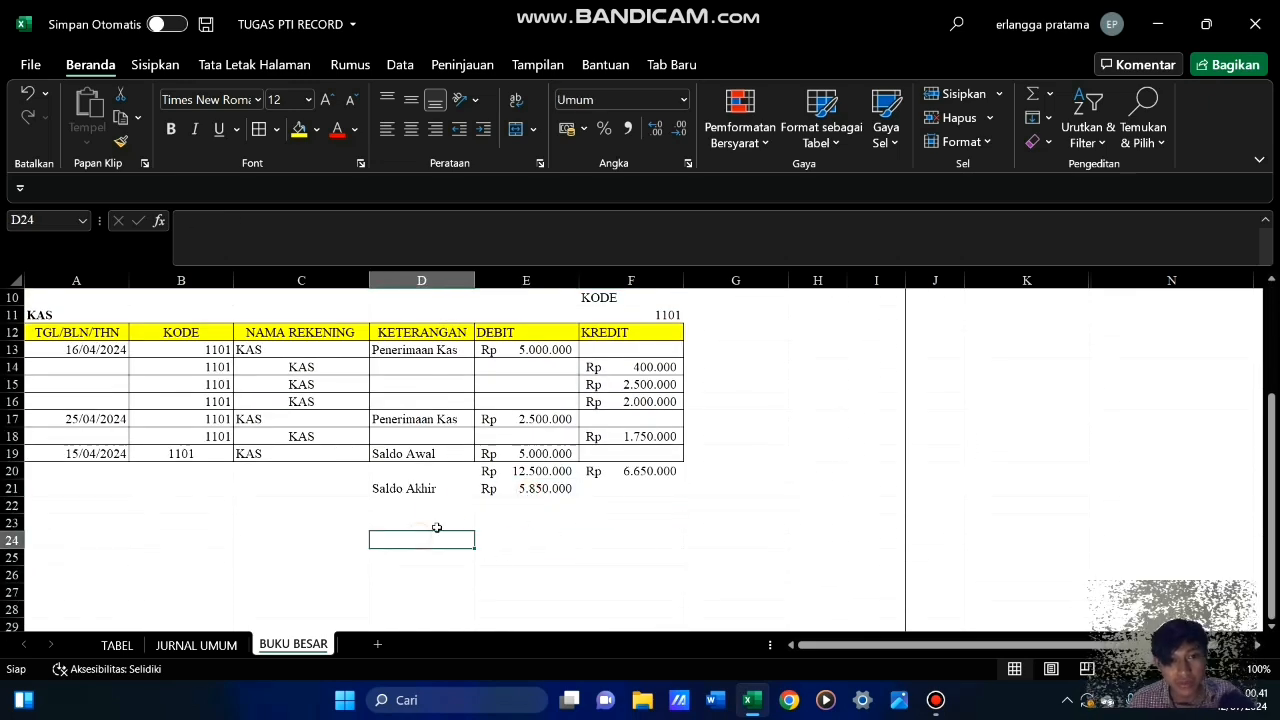
# Apply cell borders to the KAS total and ending balance rows A20:F21
pyautogui.moveTo(62, 467); pyautogui.dragTo(630, 494)
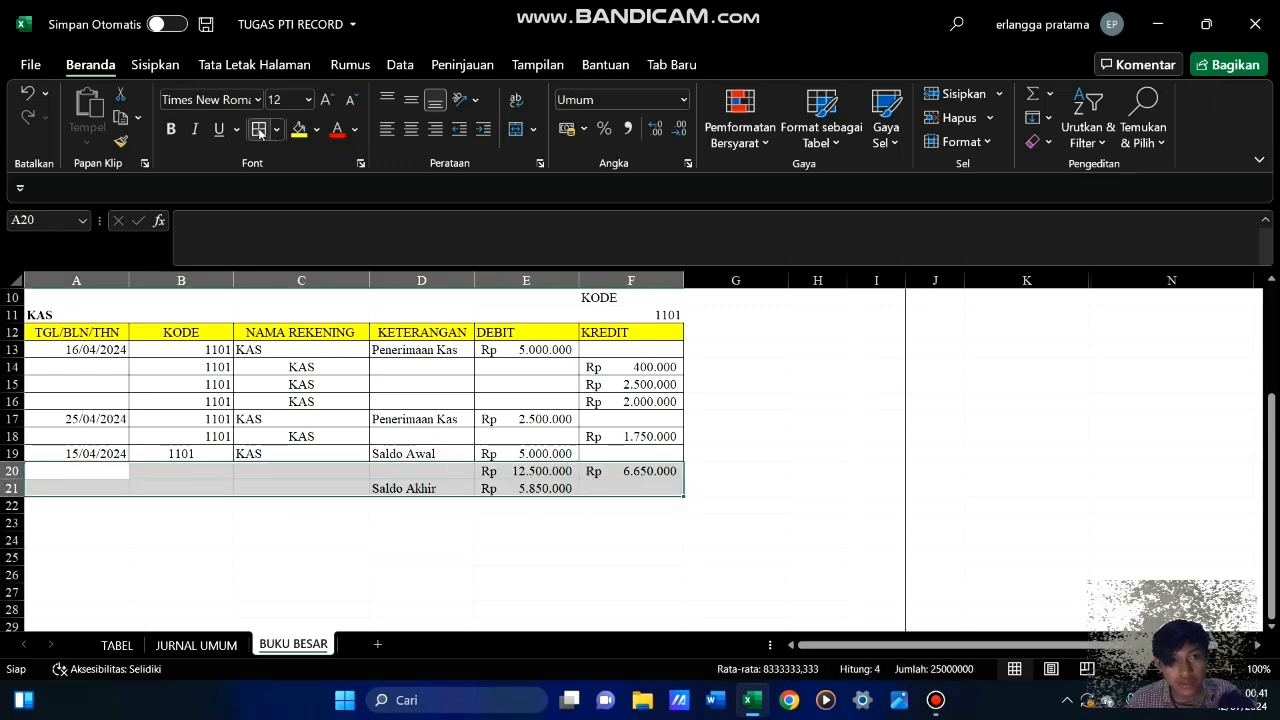
pyautogui.click(259, 131)
pyautogui.click(430, 557)
# Make the KAS ending balance amount in E21 and its "Saldo Akhir" label in D21 bold
pyautogui.click(532, 489)
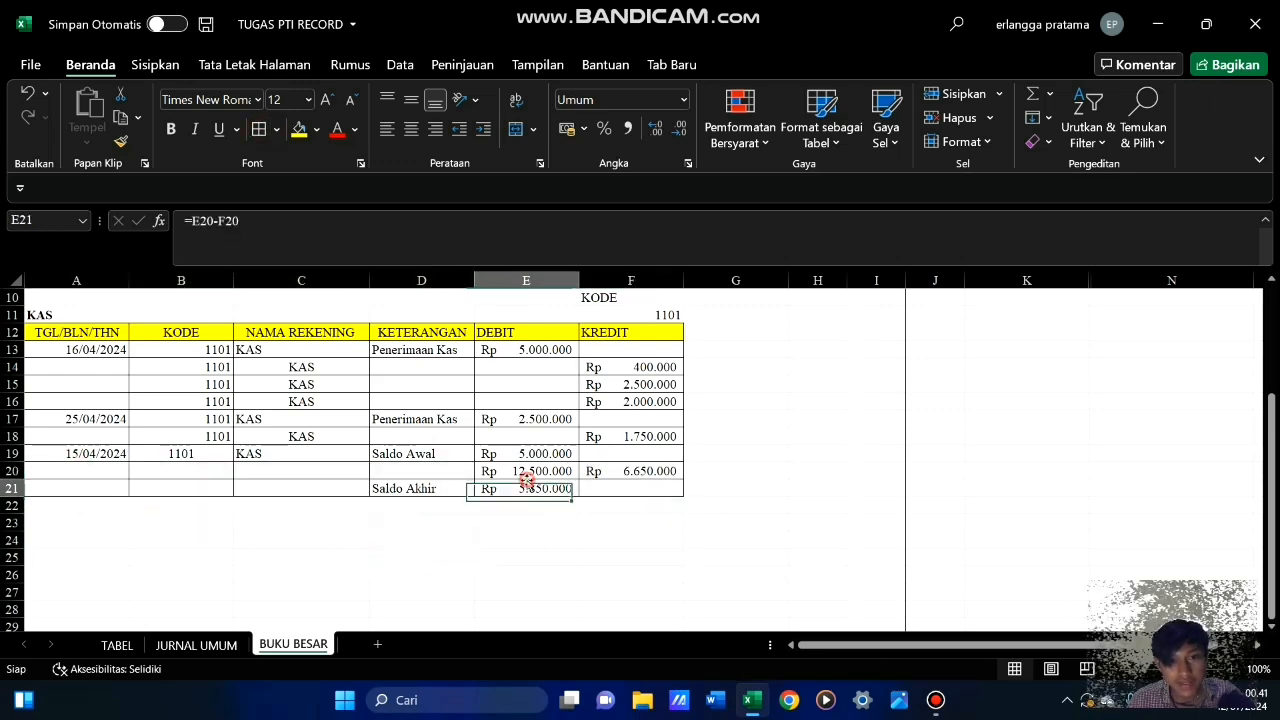
pyautogui.click(171, 129)
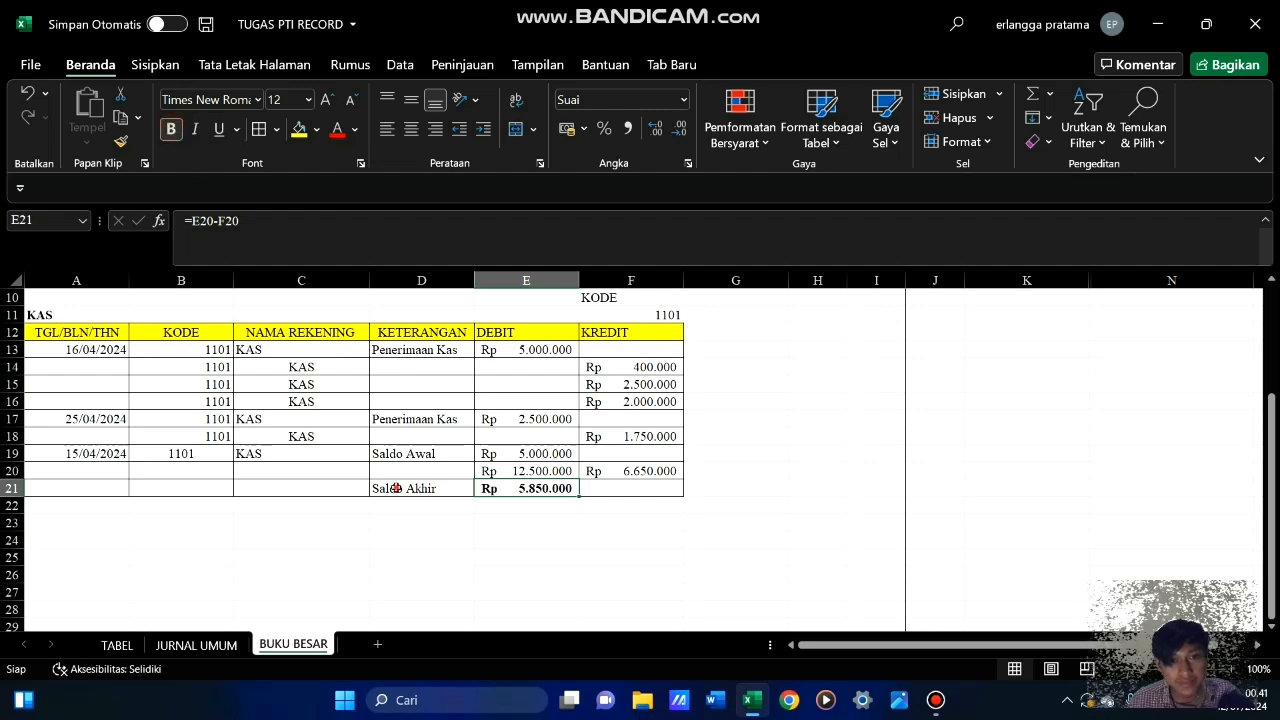
pyautogui.click(396, 488)
pyautogui.hotkey('ctrl', 'b')
pyautogui.moveTo(394, 590); pyautogui.dragTo(420, 575)
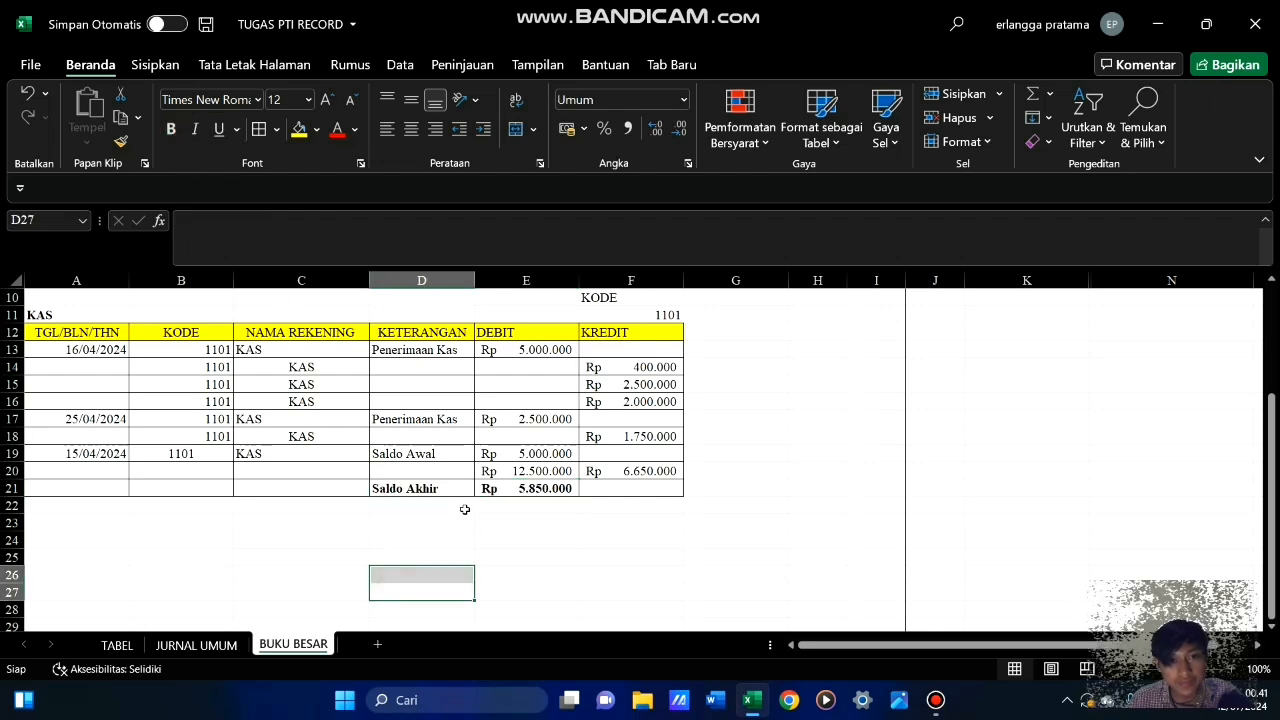
pyautogui.scroll(3, 465, 510)
pyautogui.scroll(-3, 465, 508)
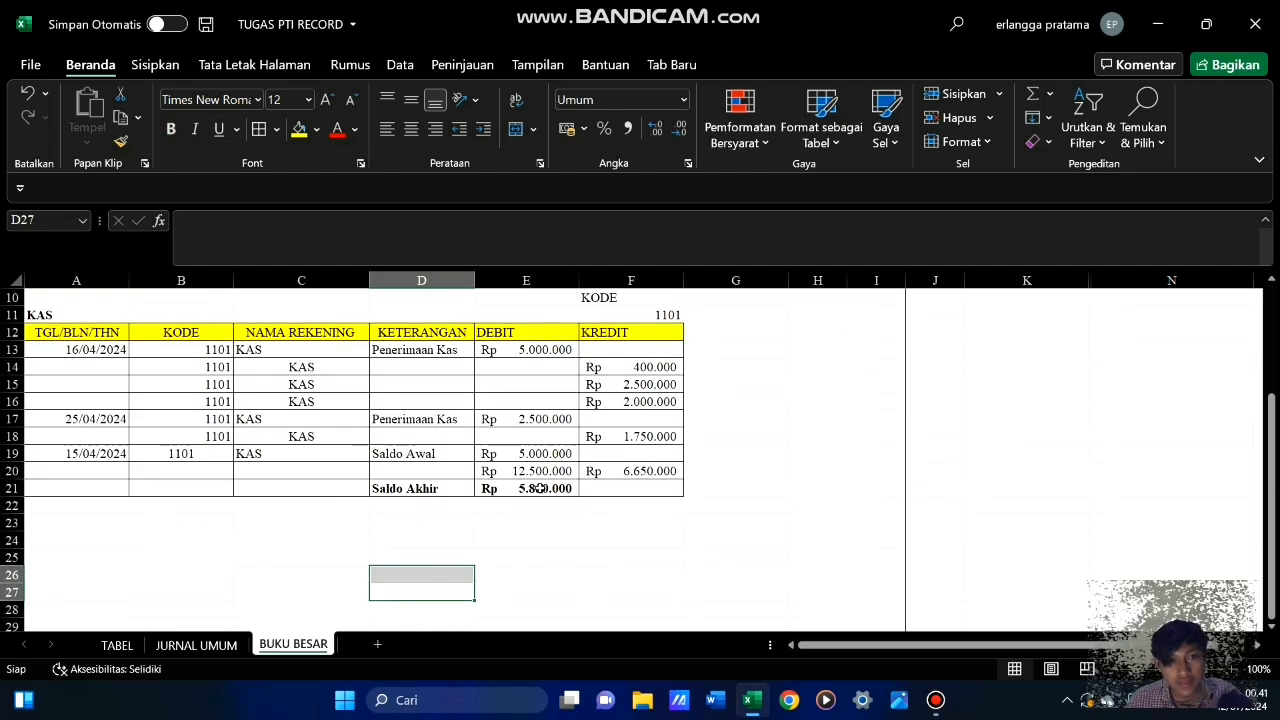
pyautogui.scroll(3, 538, 488)
pyautogui.scroll(-3, 423, 507)
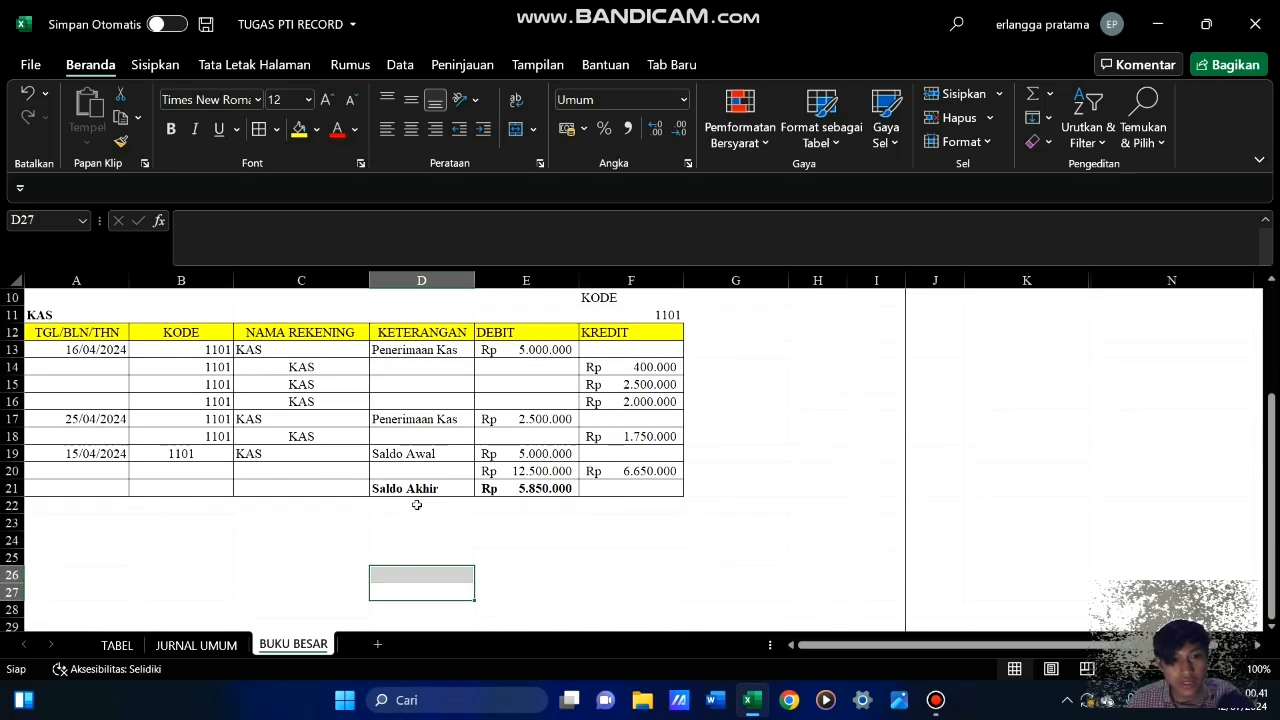
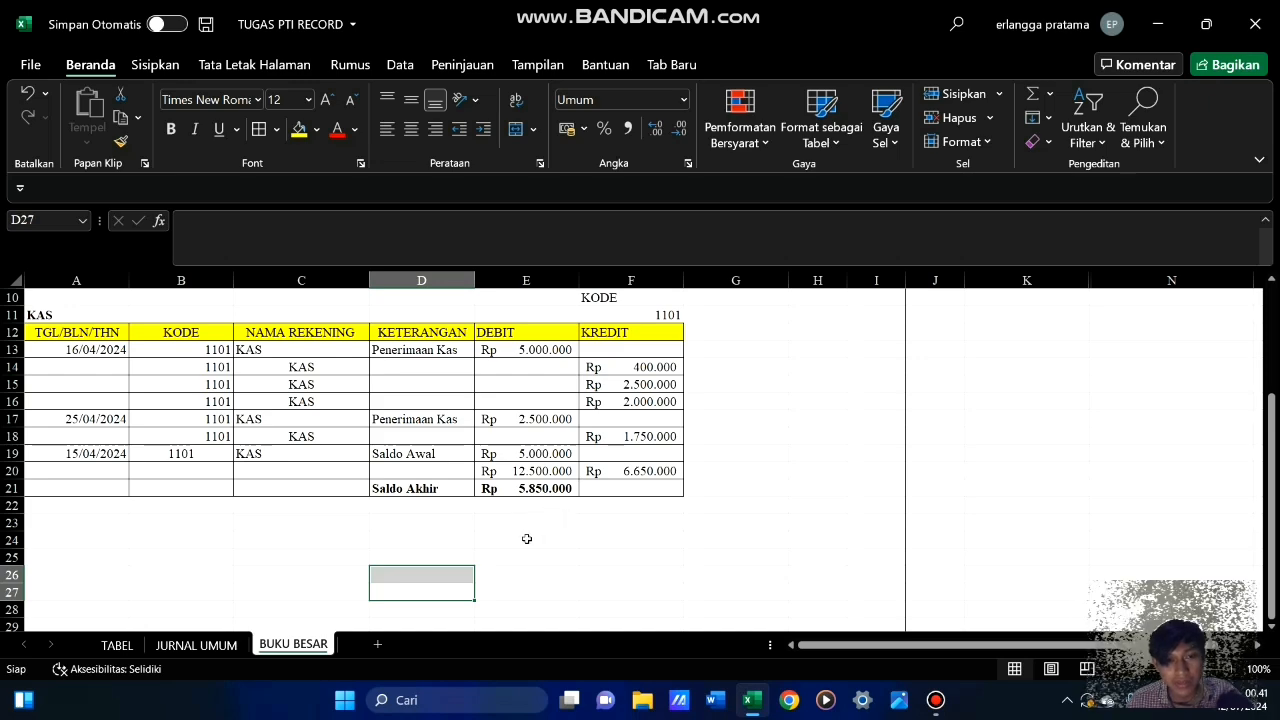
pyautogui.click(527, 539)
pyautogui.scroll(3, 510, 540)
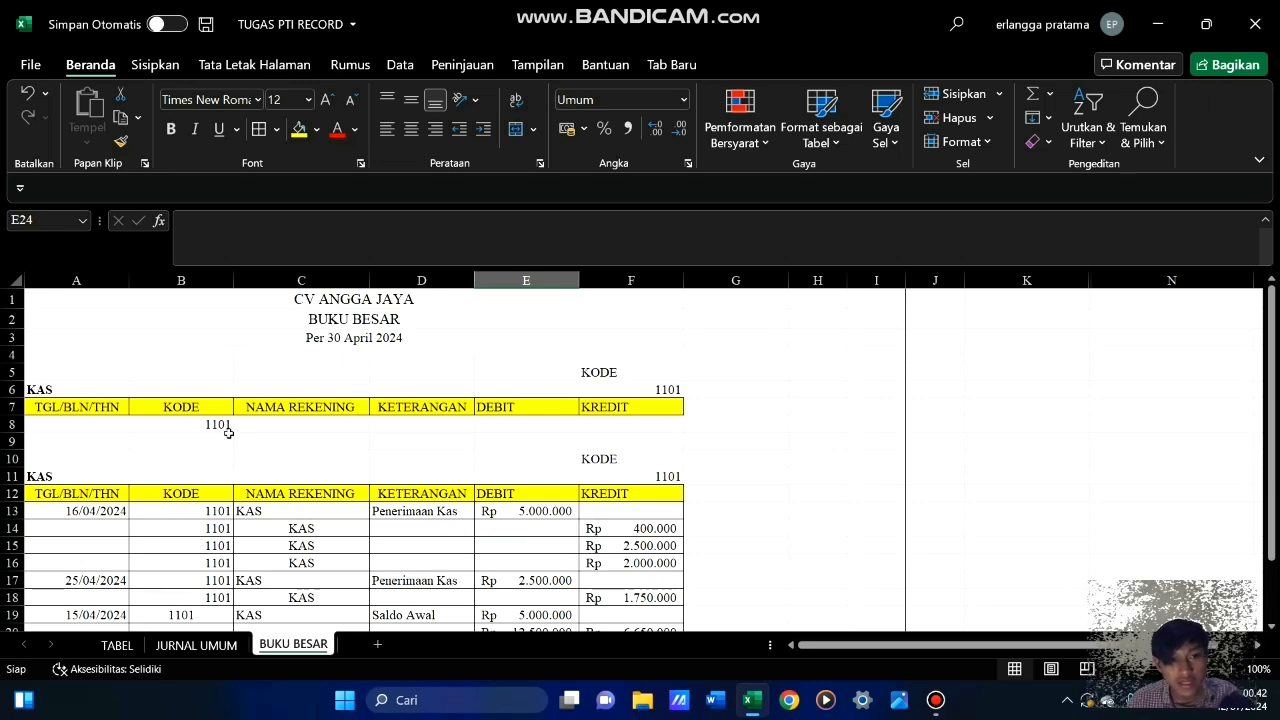
pyautogui.moveTo(86, 392); pyautogui.dragTo(660, 423)
pyautogui.click(370, 359)
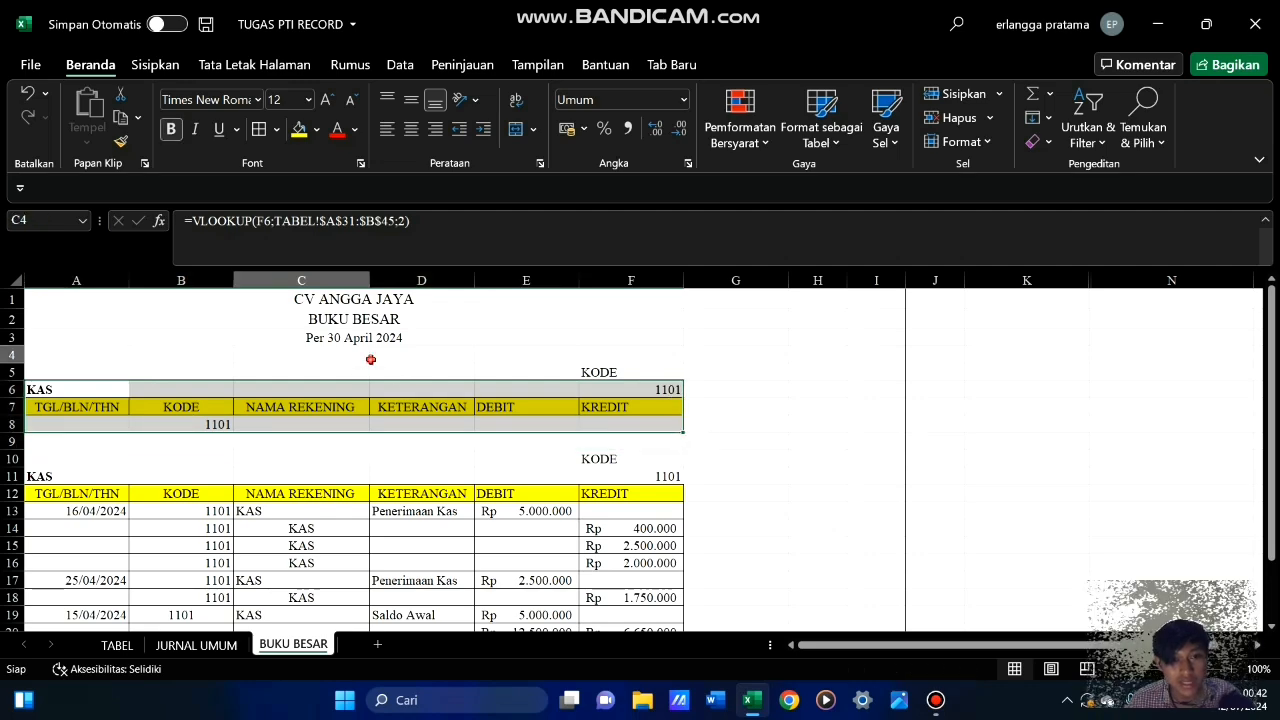
pyautogui.moveTo(370, 359); pyautogui.dragTo(384, 361)
pyautogui.click(520, 394)
pyautogui.click(516, 459)
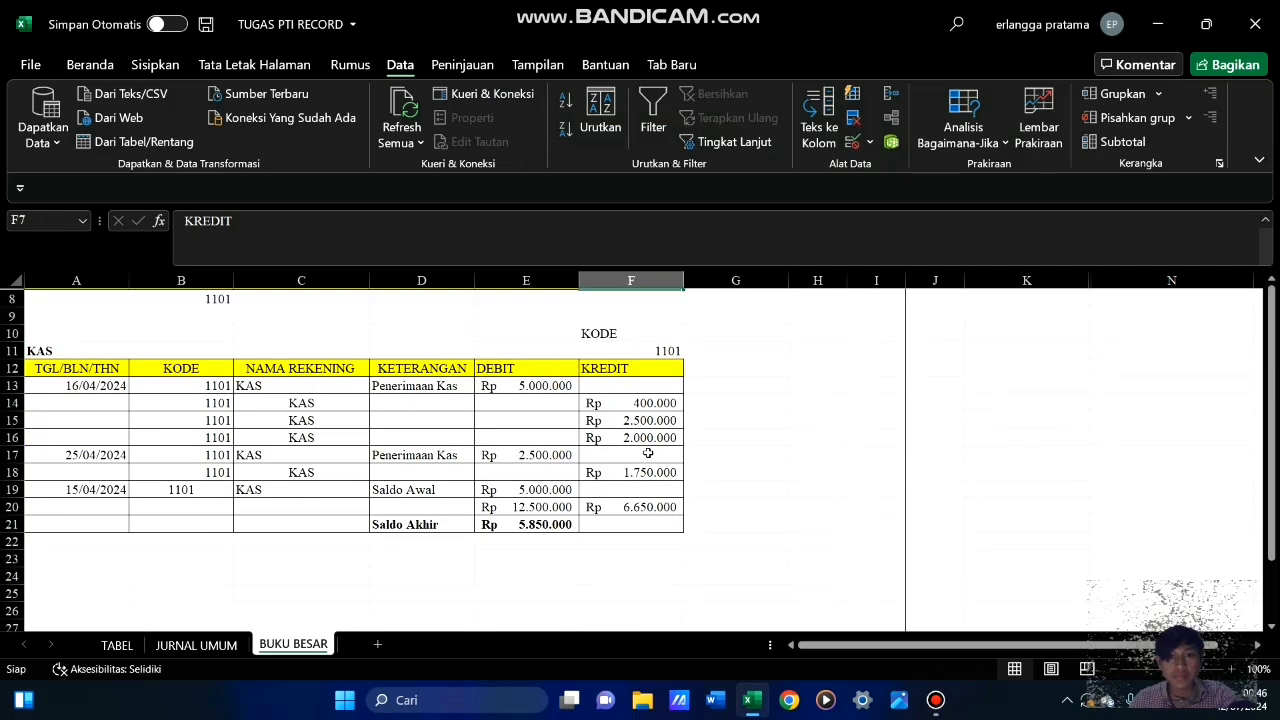
pyautogui.scroll(3, 648, 453)
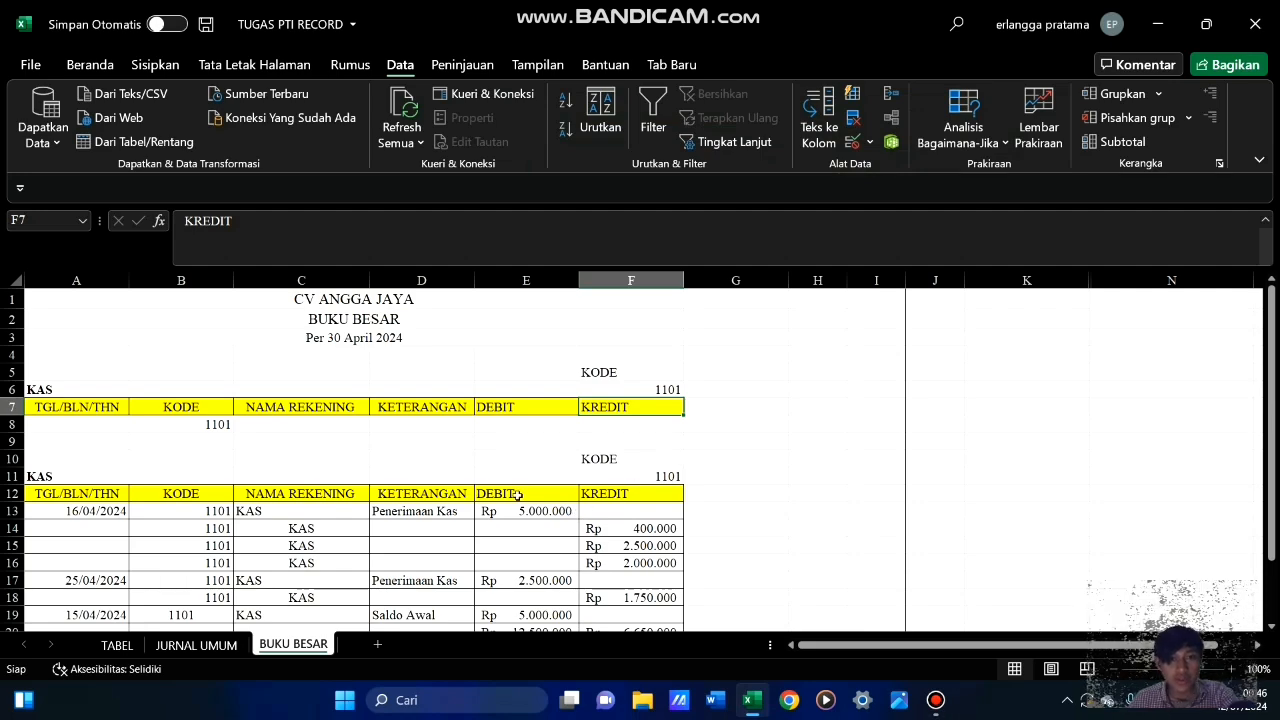
pyautogui.scroll(-3, 517, 494)
pyautogui.scroll(3, 517, 494)
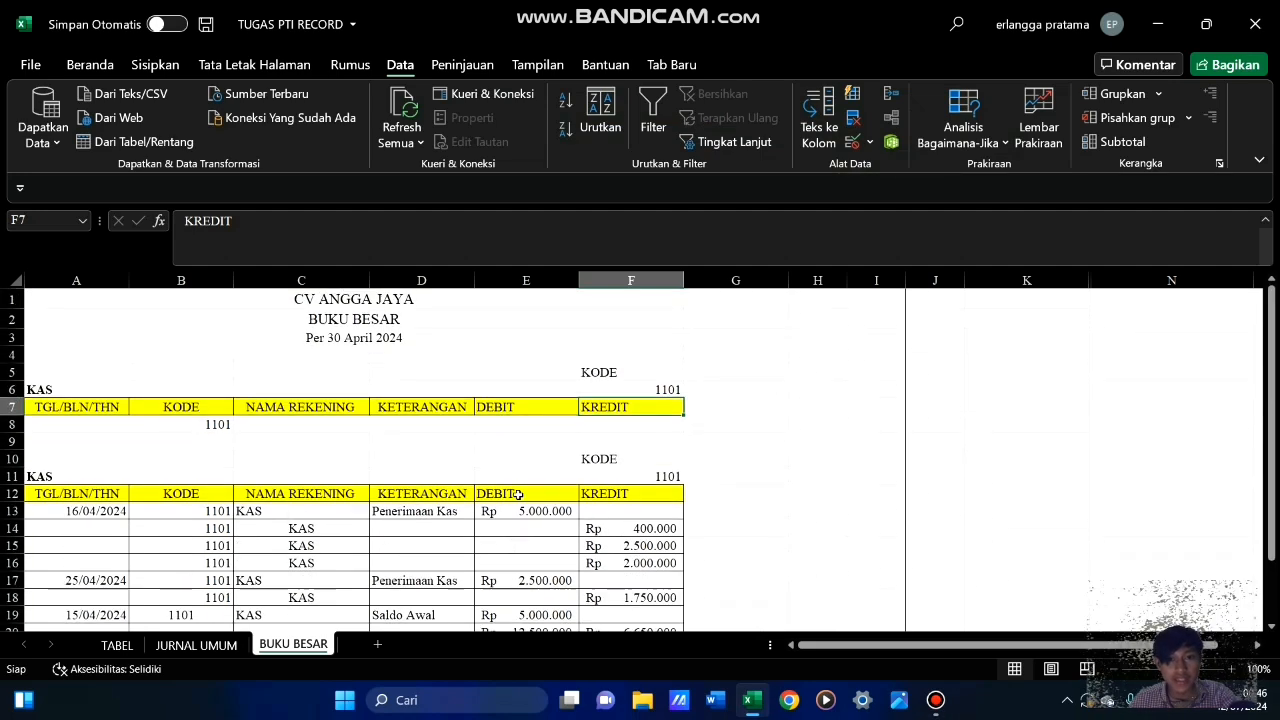
# Change the account code in F6 of the criteria block to 1102 for the PIUTANG account
pyautogui.click(678, 388)
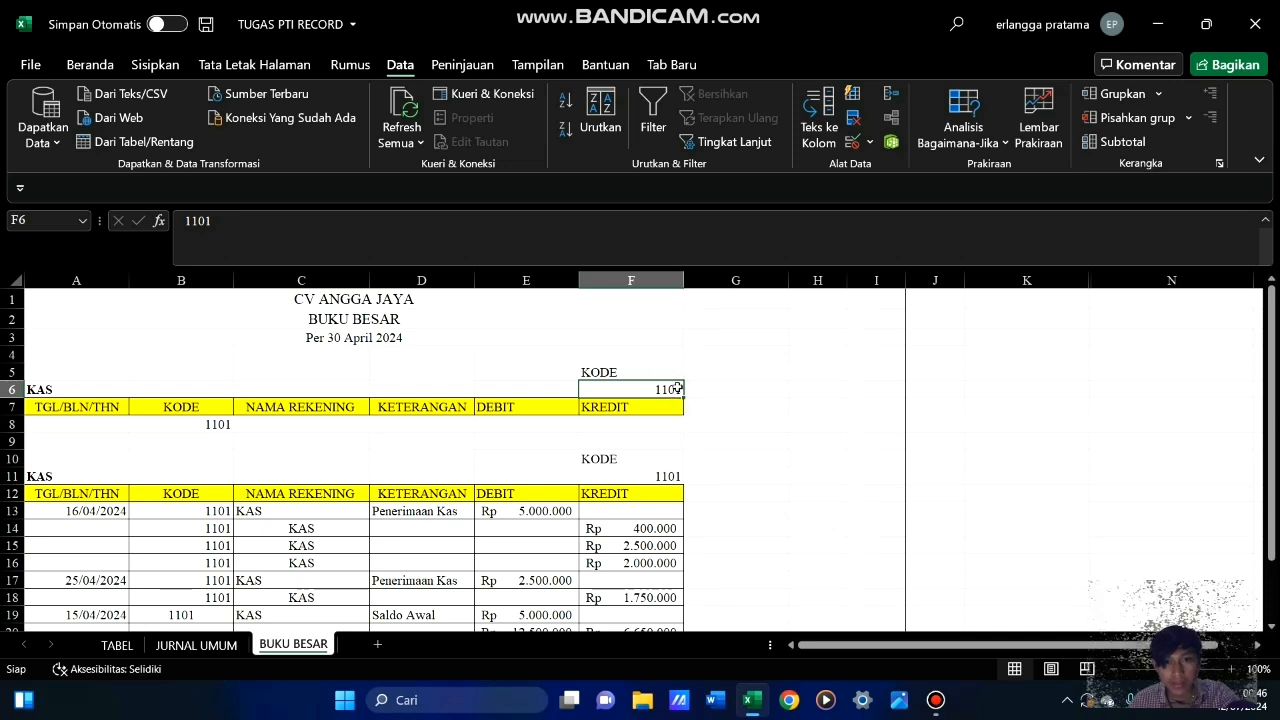
pyautogui.doubleClick(678, 389)
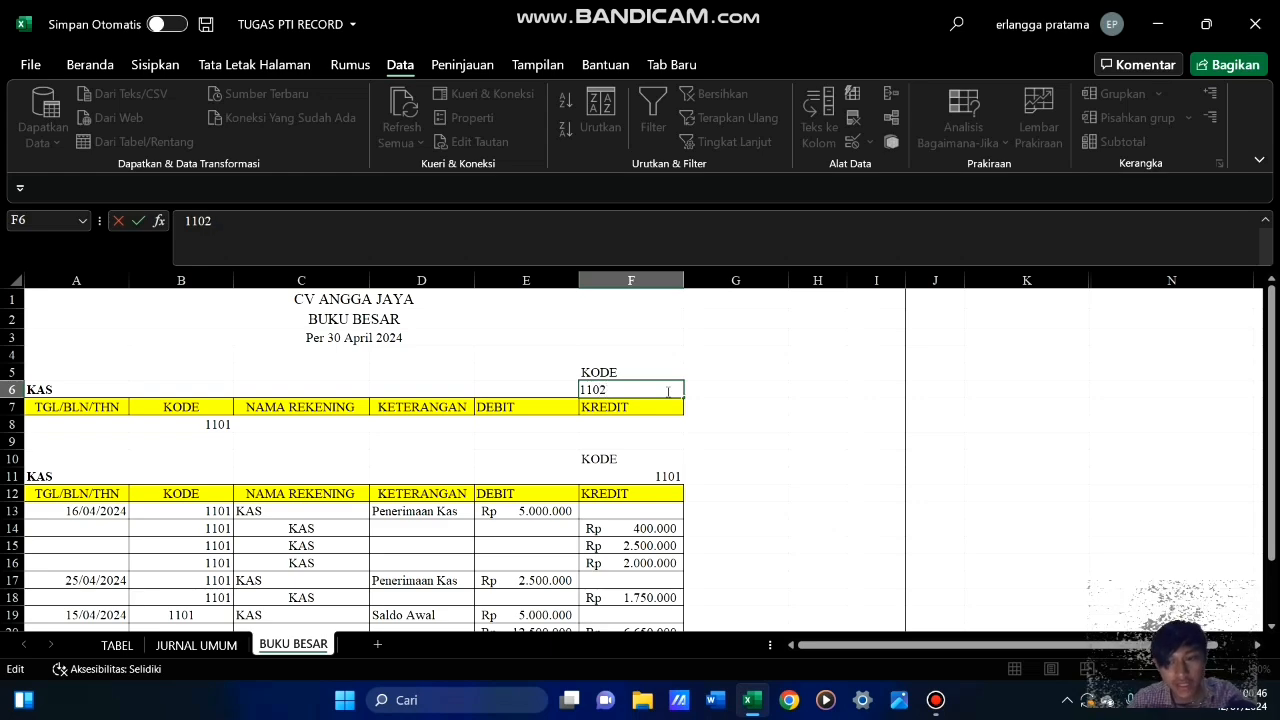
pyautogui.press('Return')
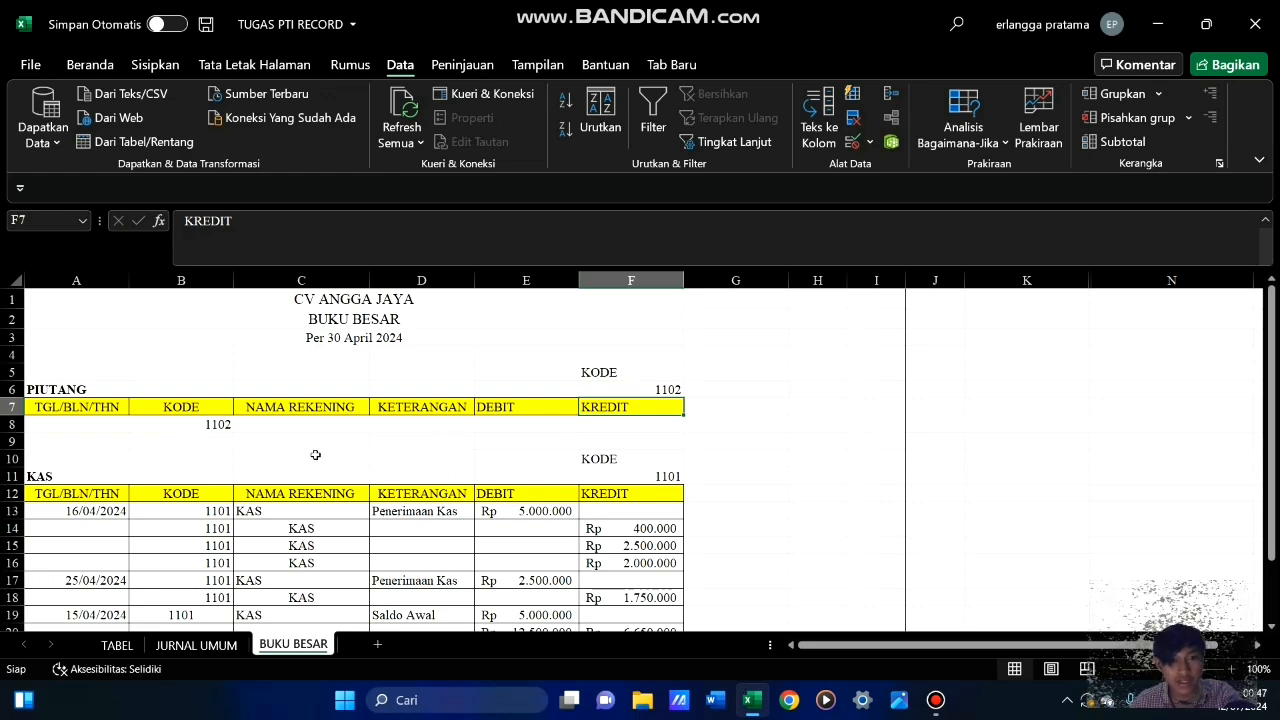
pyautogui.scroll(-2, 315, 450)
pyautogui.scroll(2, 211, 424)
# Start an advanced filter from the BUKU BESAR sheet with JURNAL UMUM A6:F22 as the list range
pyautogui.click(218, 424)
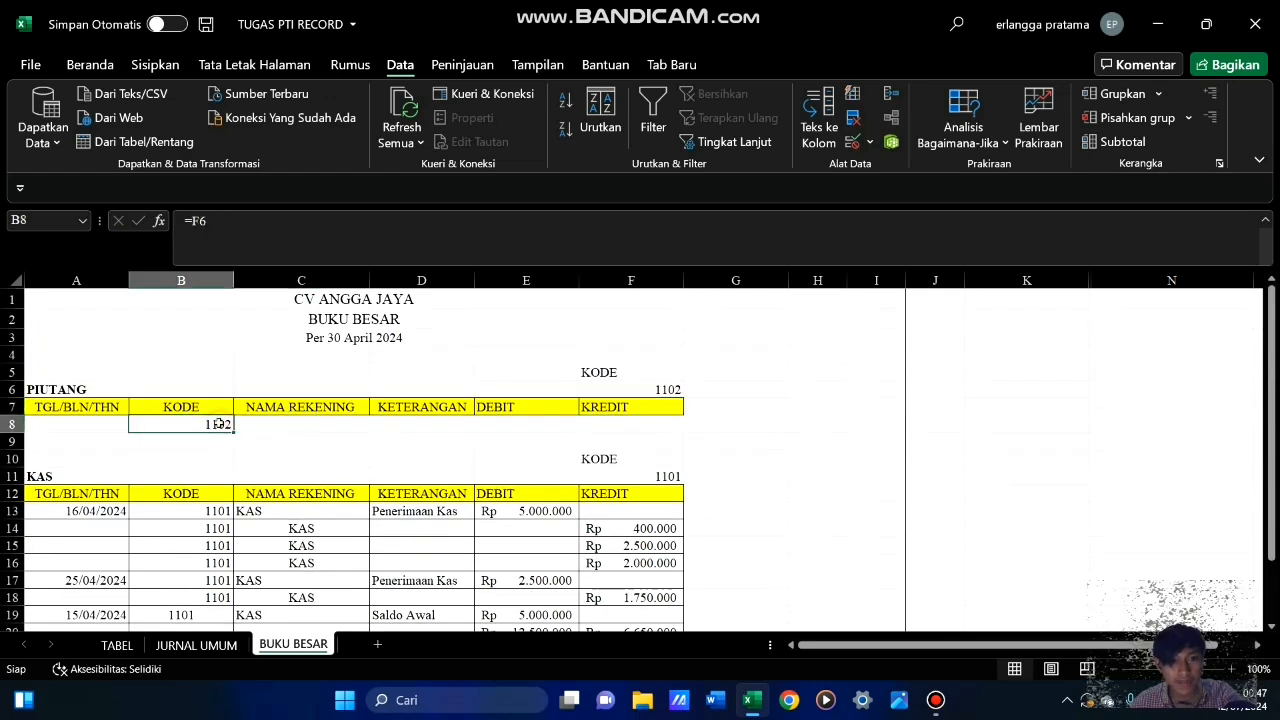
pyautogui.click(731, 143)
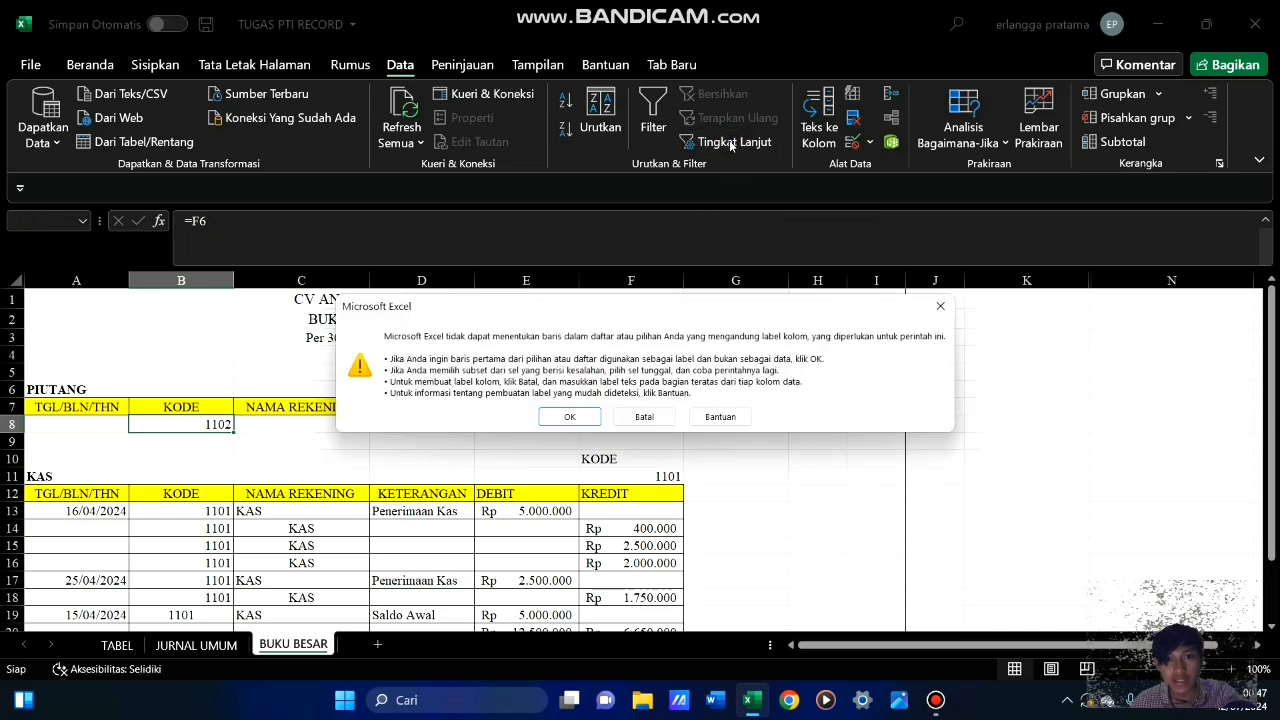
pyautogui.click(569, 417)
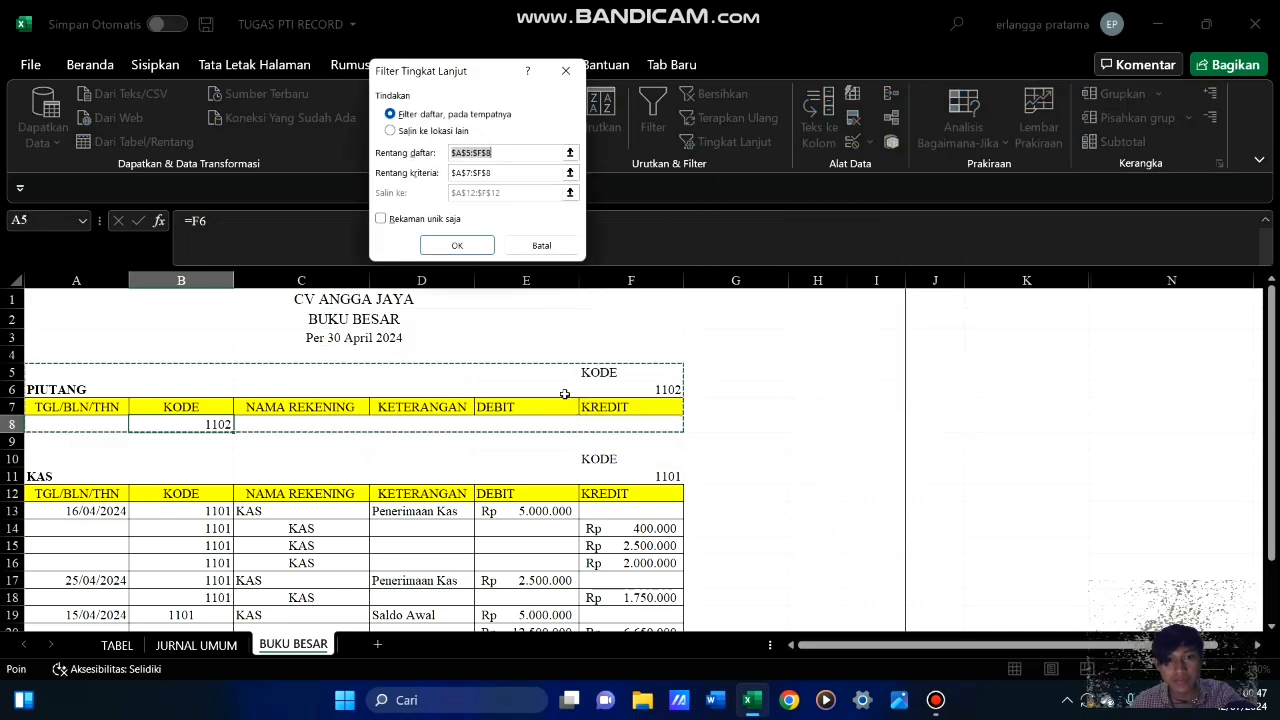
pyautogui.click(219, 648)
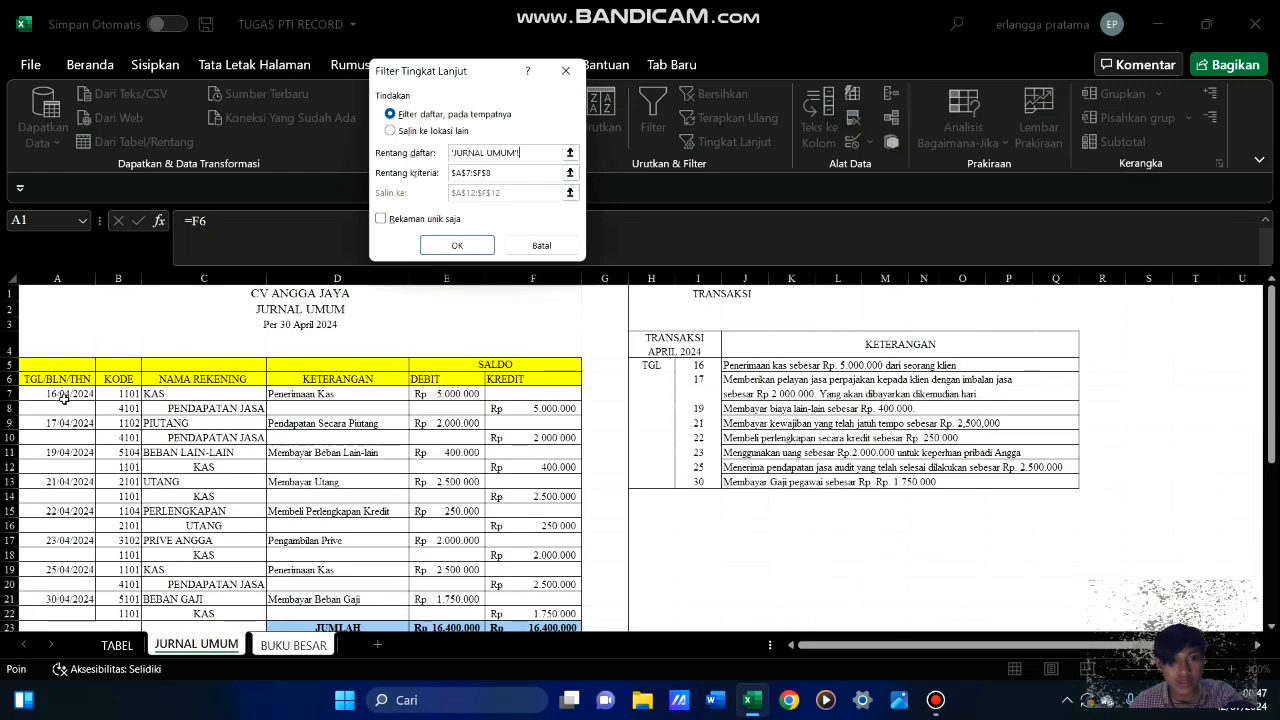
pyautogui.moveTo(64, 380); pyautogui.dragTo(523, 615)
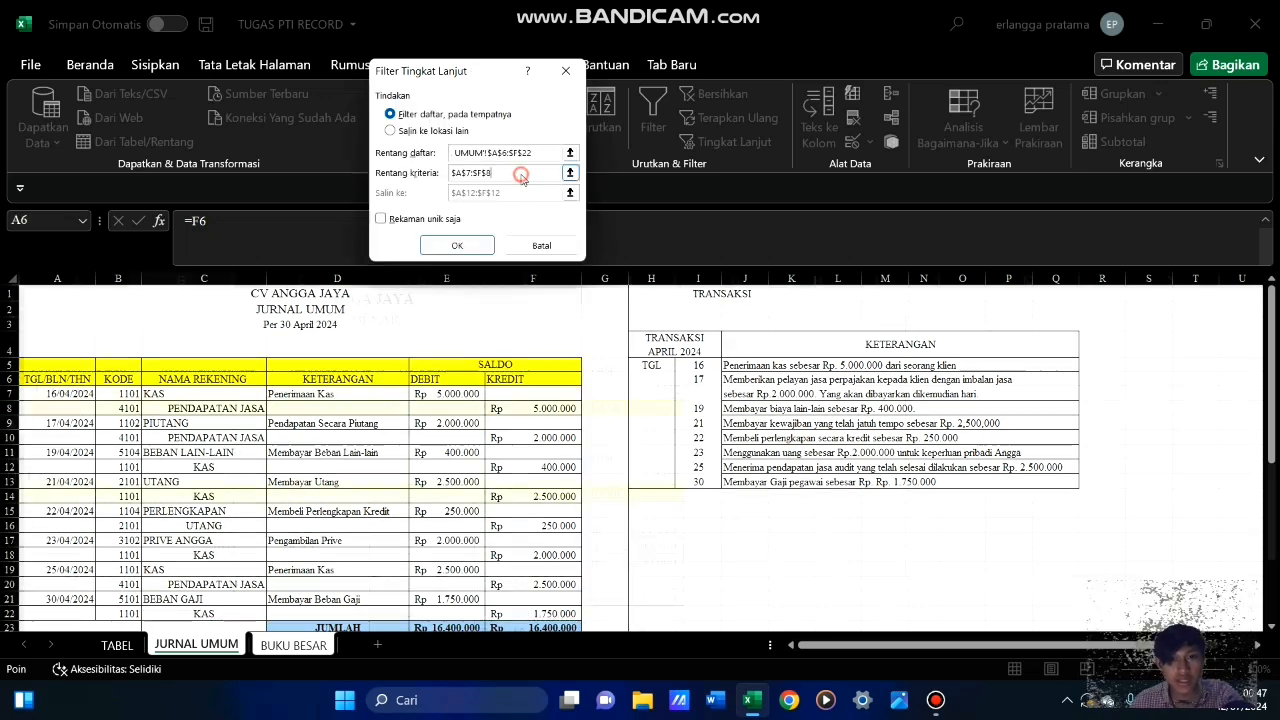
# Use BUKU BESAR A7:F8 as the filter criteria and extract the matching entries to another location starting at A25
pyautogui.click(548, 173)
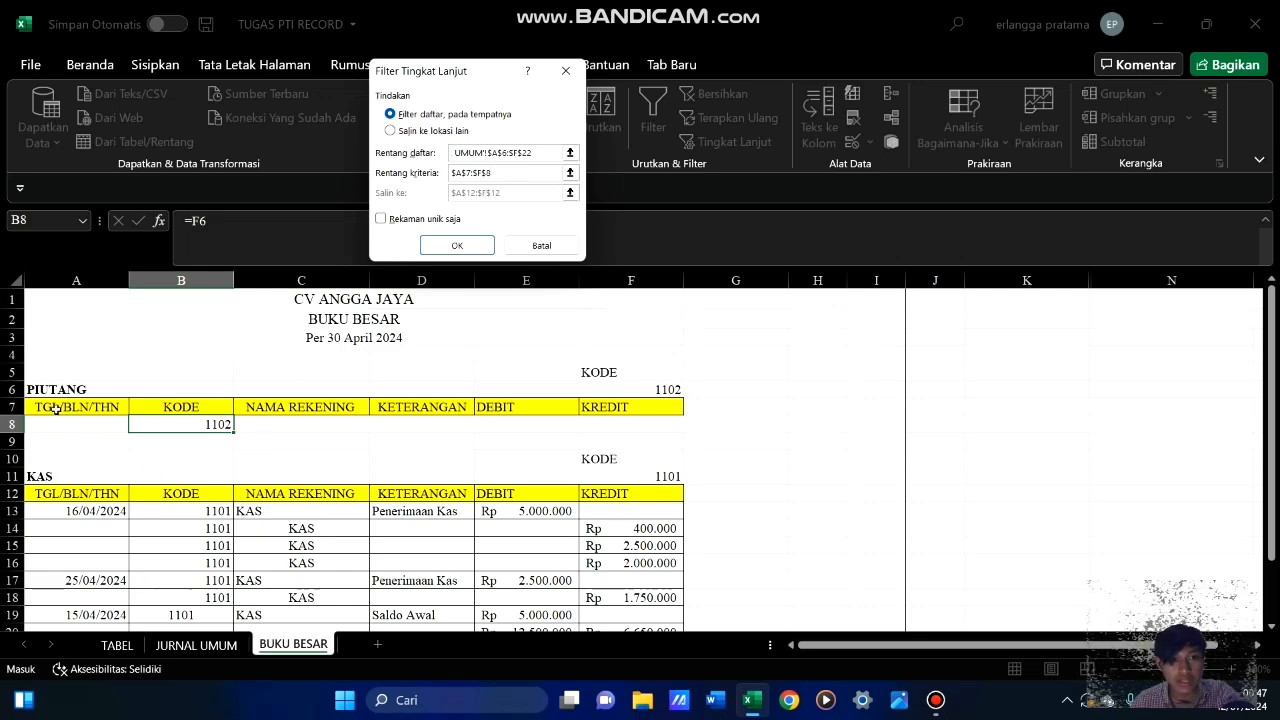
pyautogui.moveTo(54, 404); pyautogui.dragTo(638, 427)
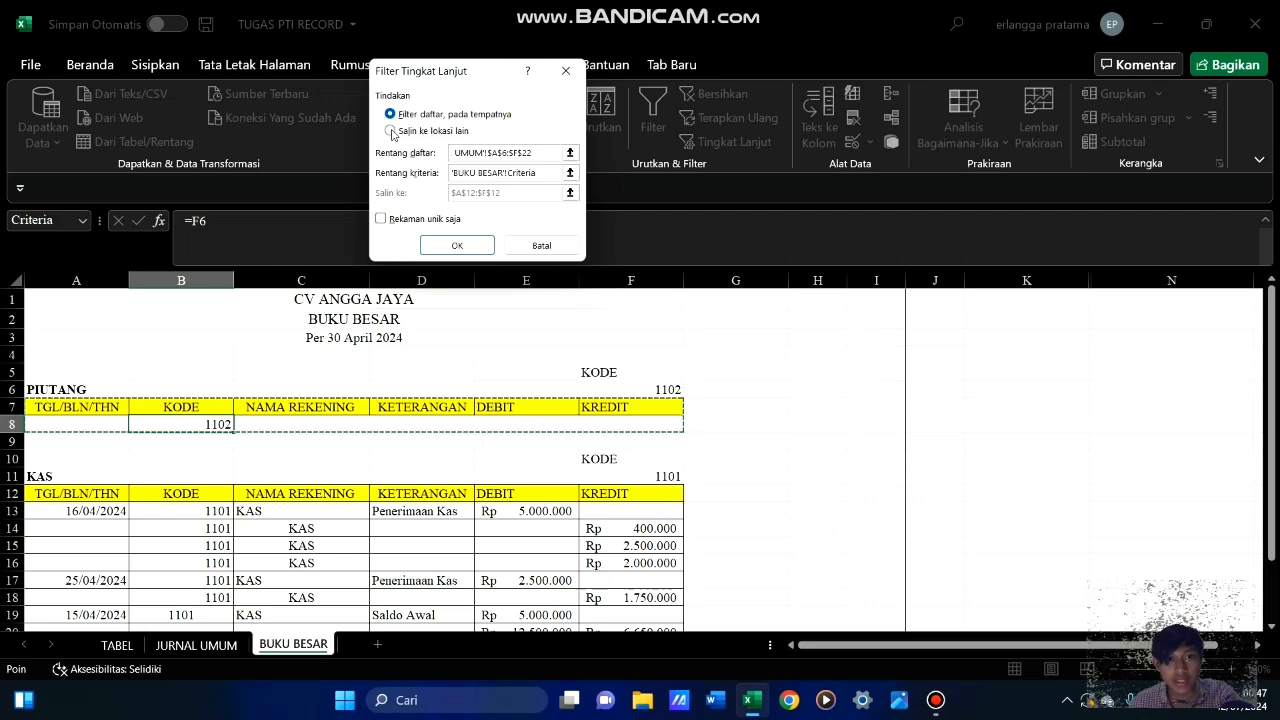
pyautogui.click(390, 131)
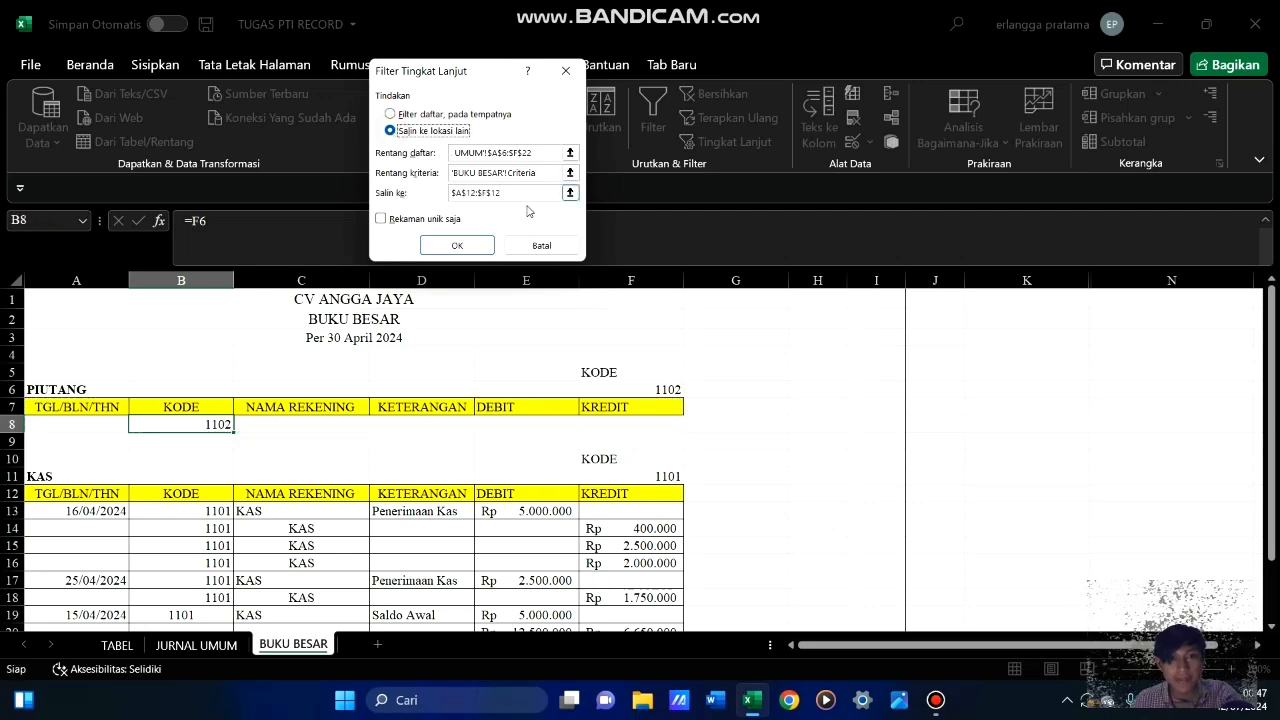
pyautogui.click(528, 196)
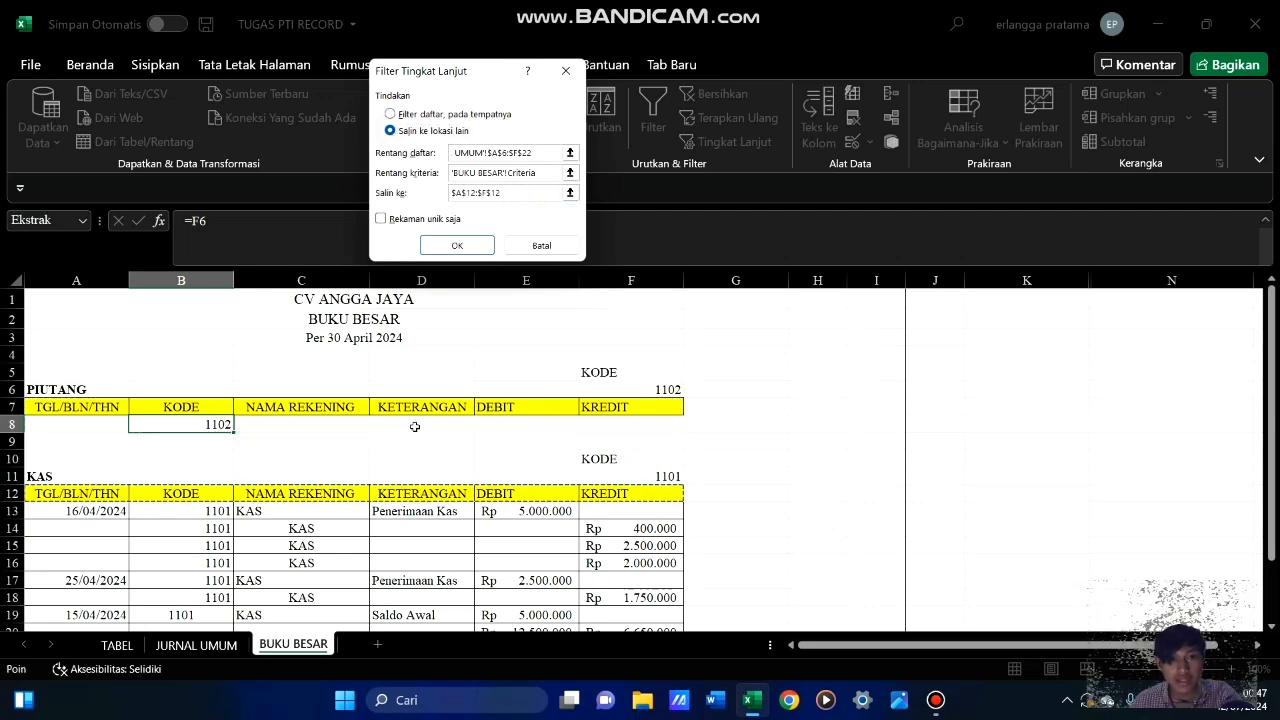
pyautogui.scroll(-6, 415, 426)
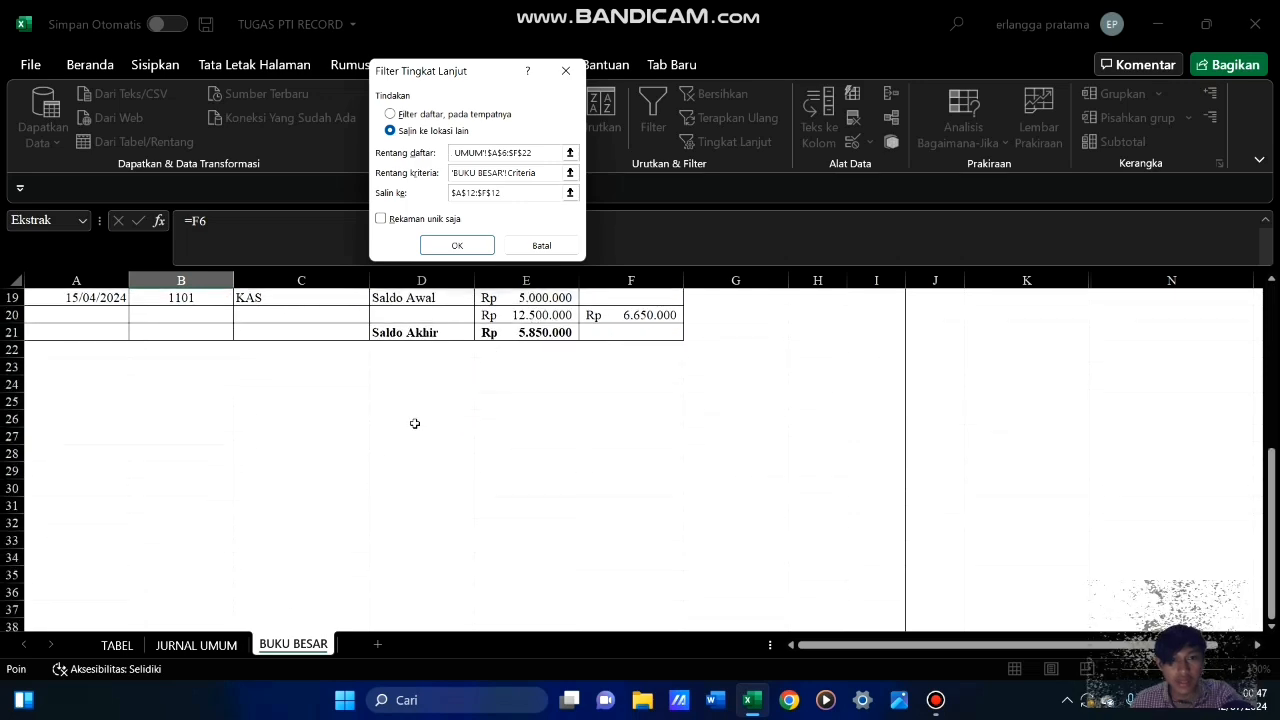
pyautogui.click(73, 403)
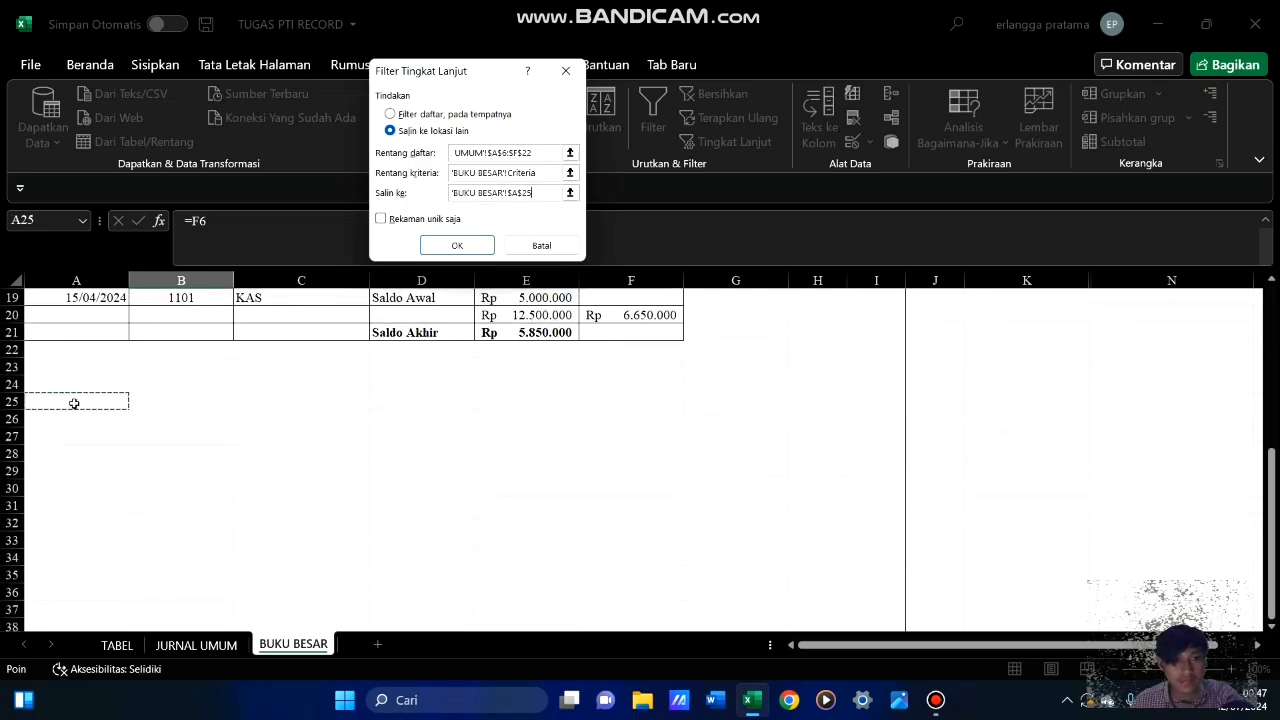
pyautogui.click(455, 246)
pyautogui.scroll(5, 395, 523)
pyautogui.scroll(-4, 395, 523)
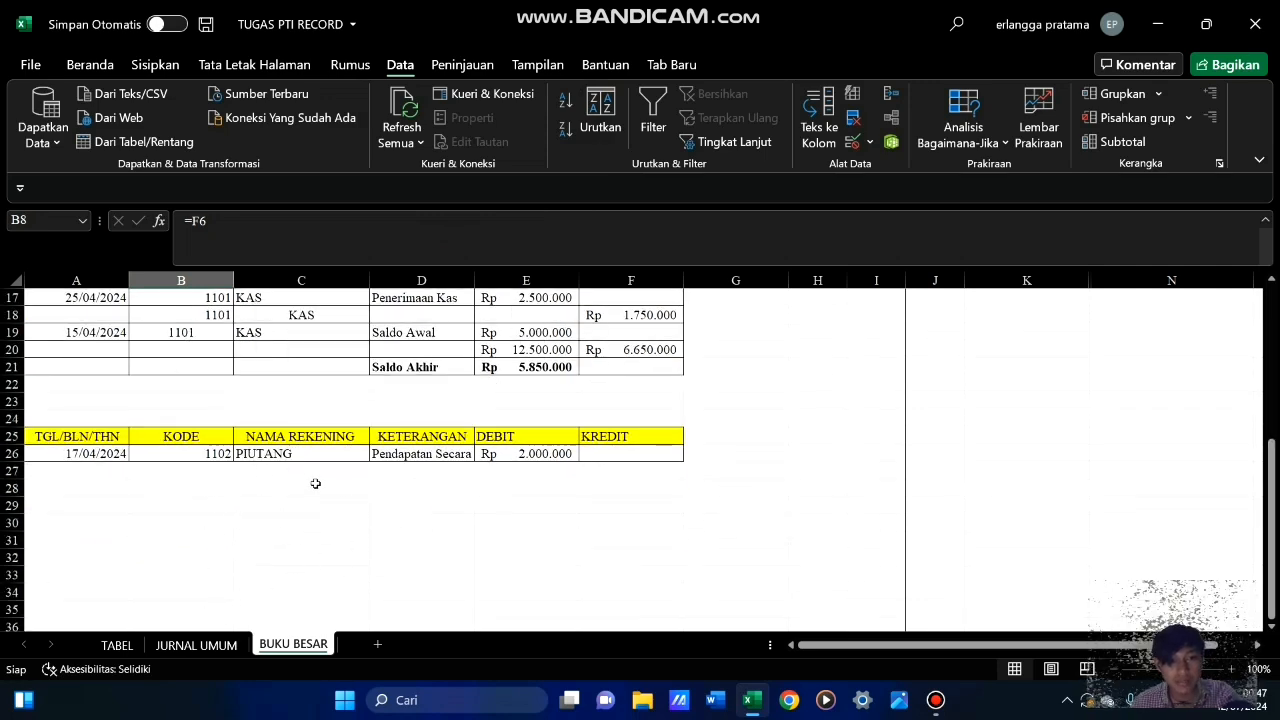
# Copy the PIUTANG account name and code heading from A5:F6 to A23, above the extracted table
pyautogui.scroll(3, 455, 455)
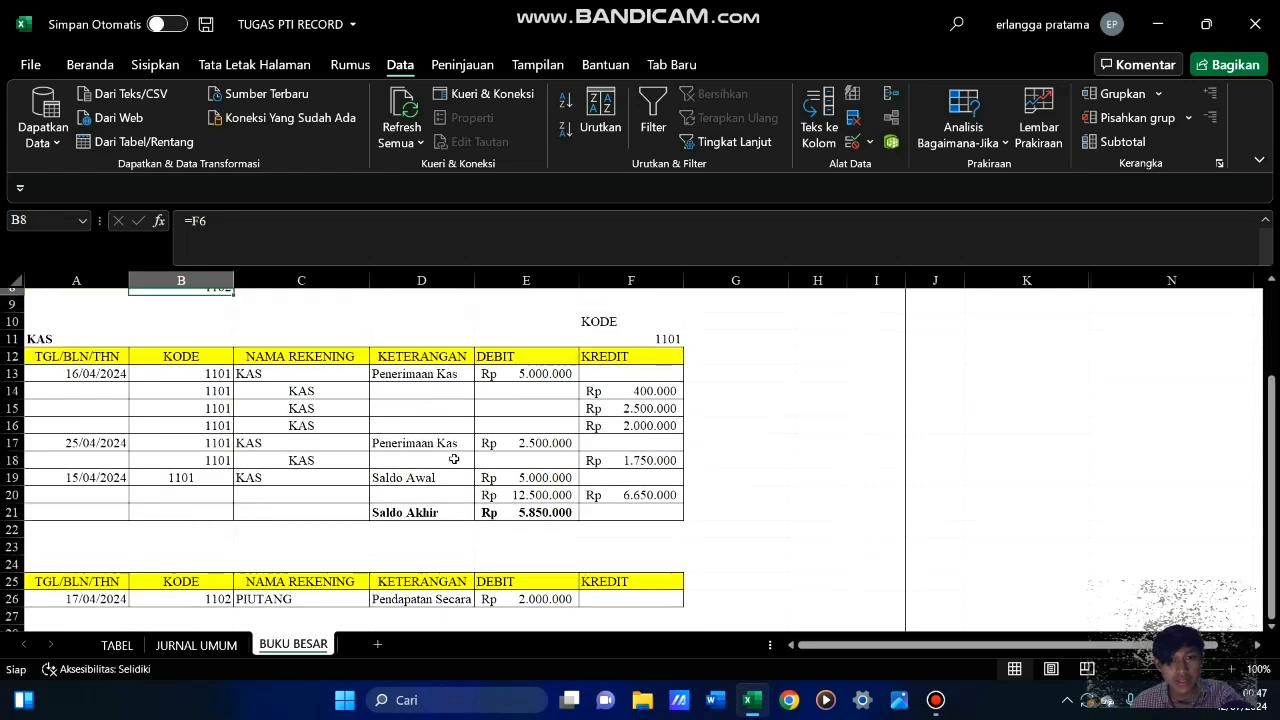
pyautogui.scroll(3, 134, 448)
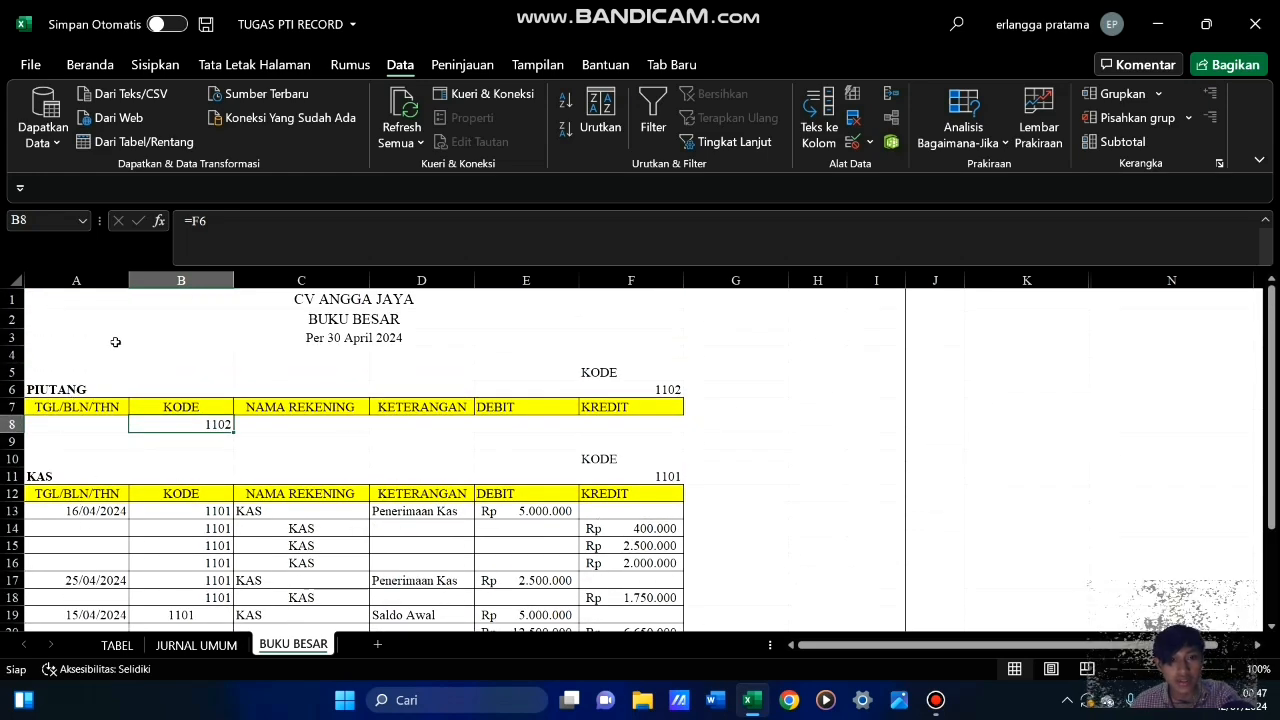
pyautogui.moveTo(81, 374); pyautogui.dragTo(640, 397)
pyautogui.hotkey('ctrl', 'c')
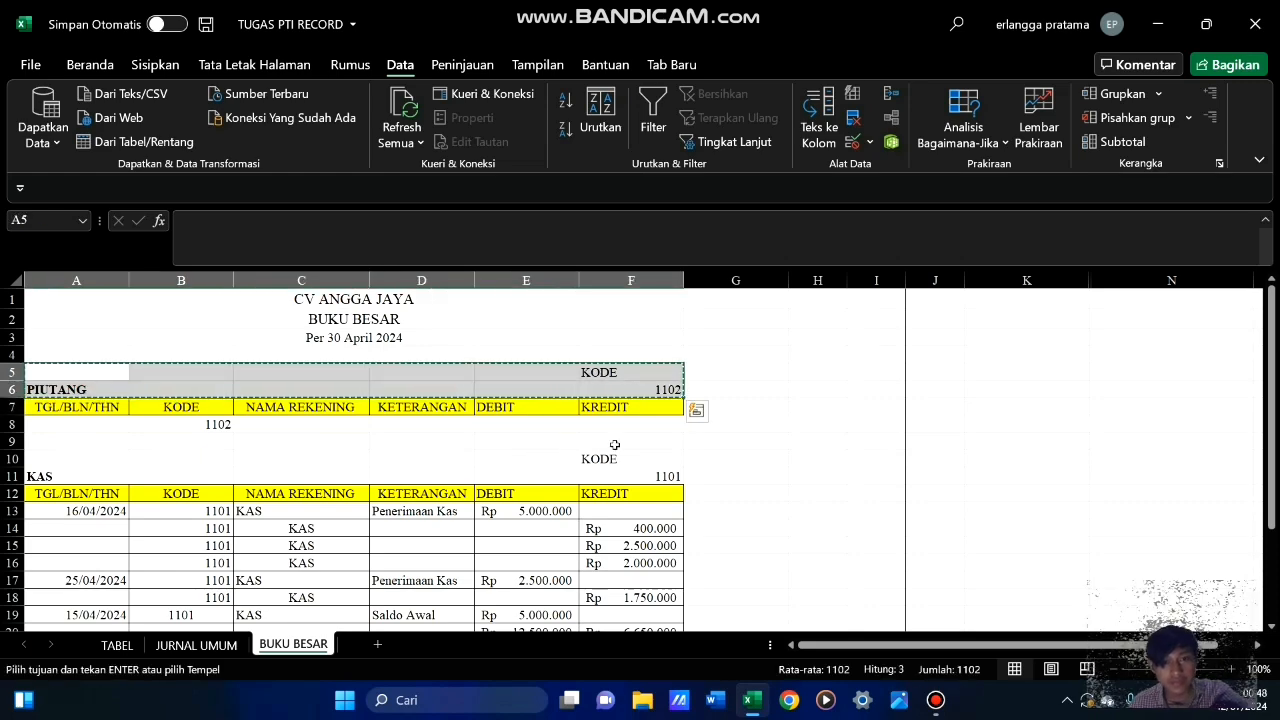
pyautogui.scroll(-6, 141, 388)
pyautogui.click(90, 368)
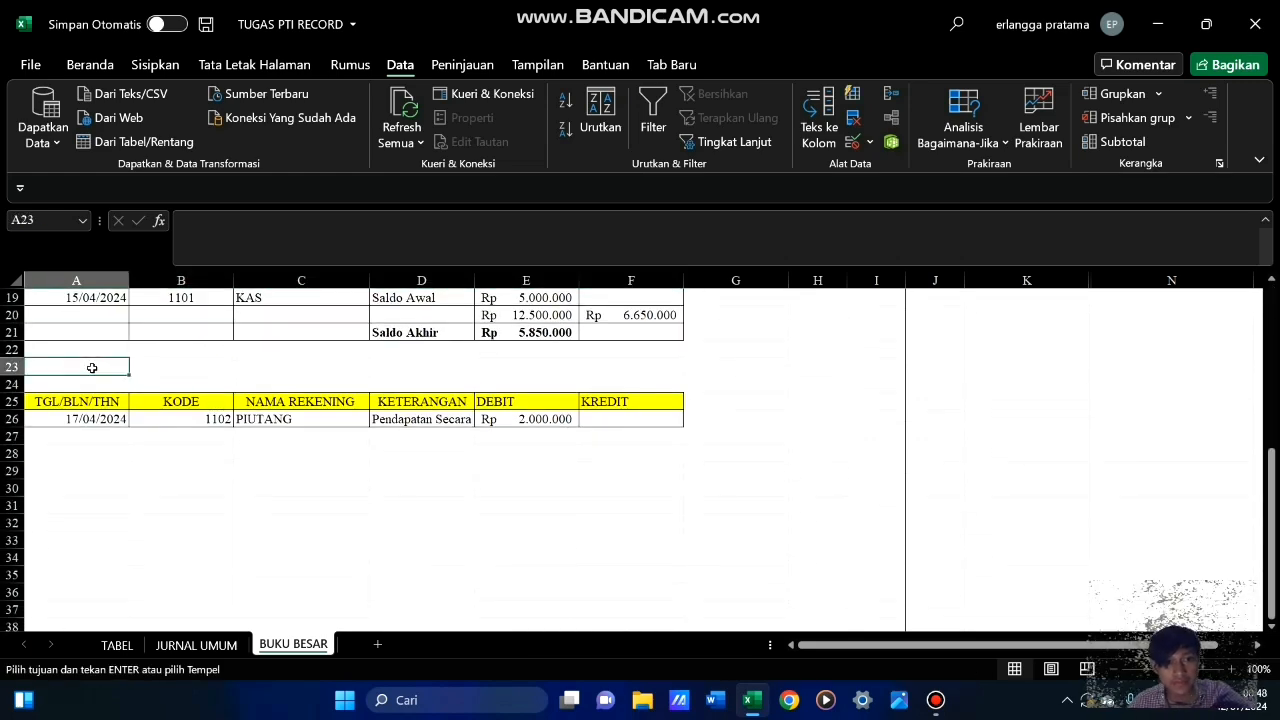
pyautogui.press('Return')
pyautogui.click(409, 510)
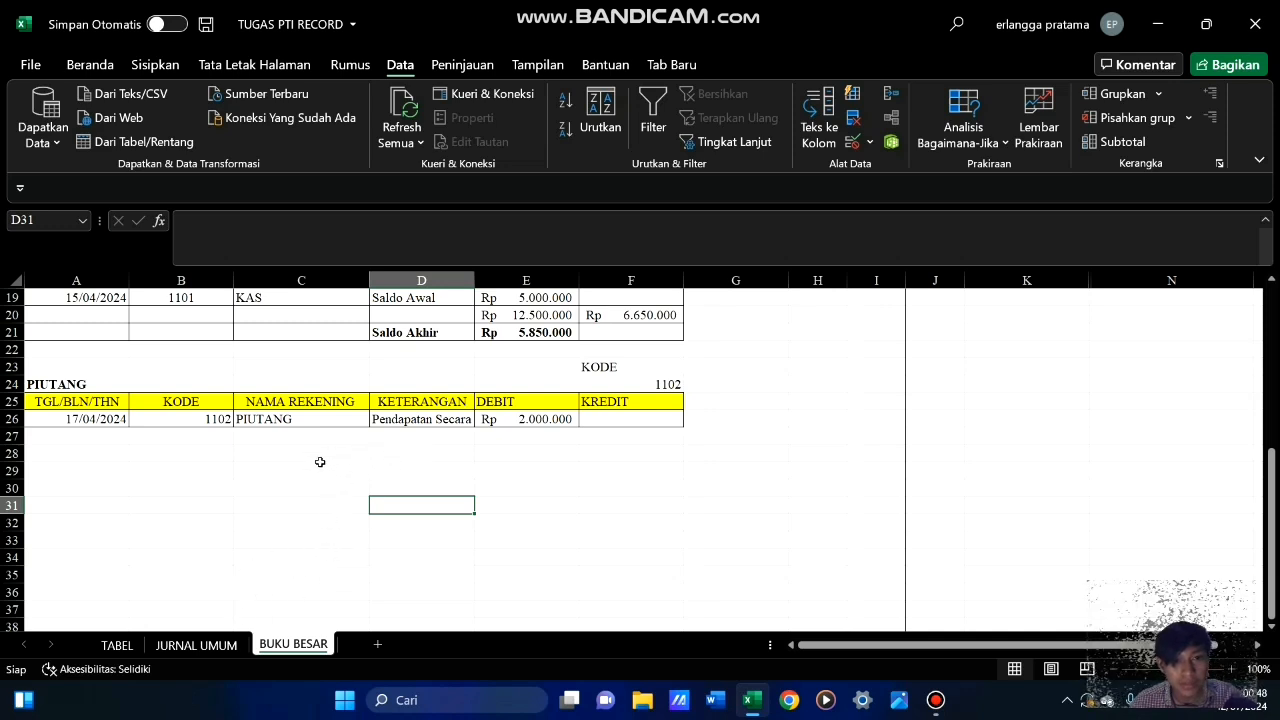
# Enter the opening balance date 15/04/2024 in A27, below the extracted PIUTANG entry
pyautogui.click(96, 435)
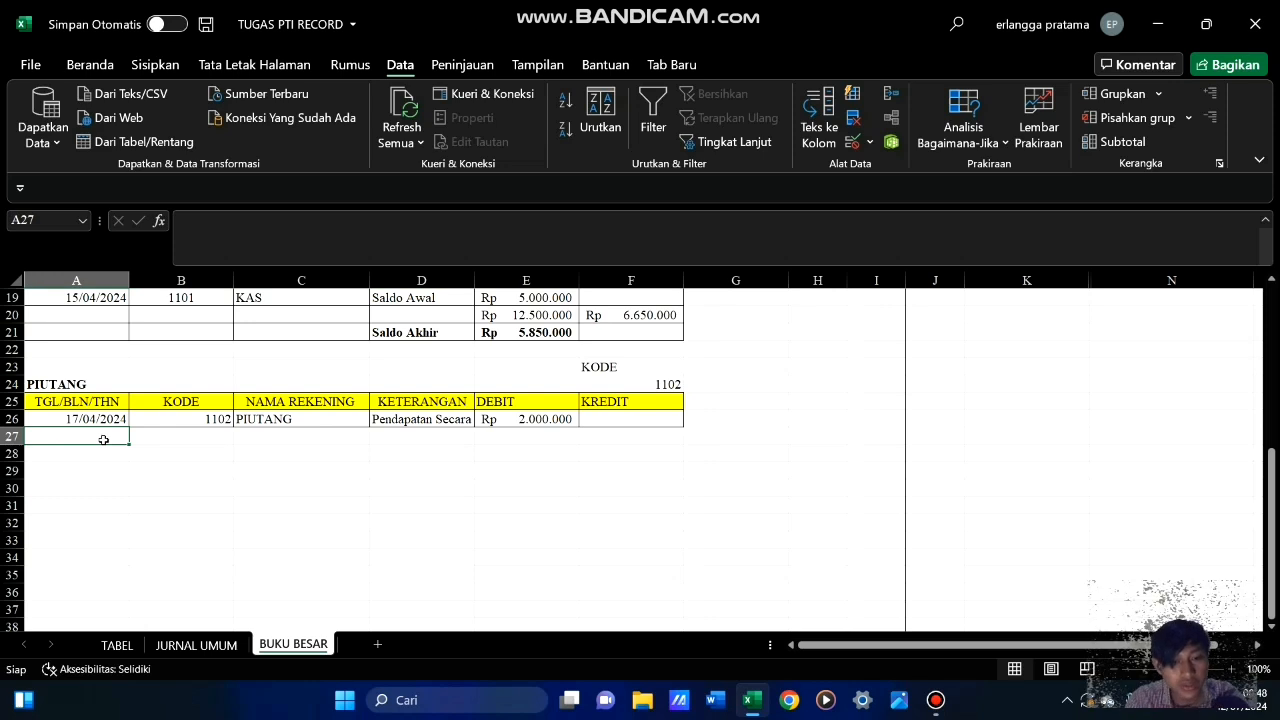
pyautogui.write('15/04/2024')
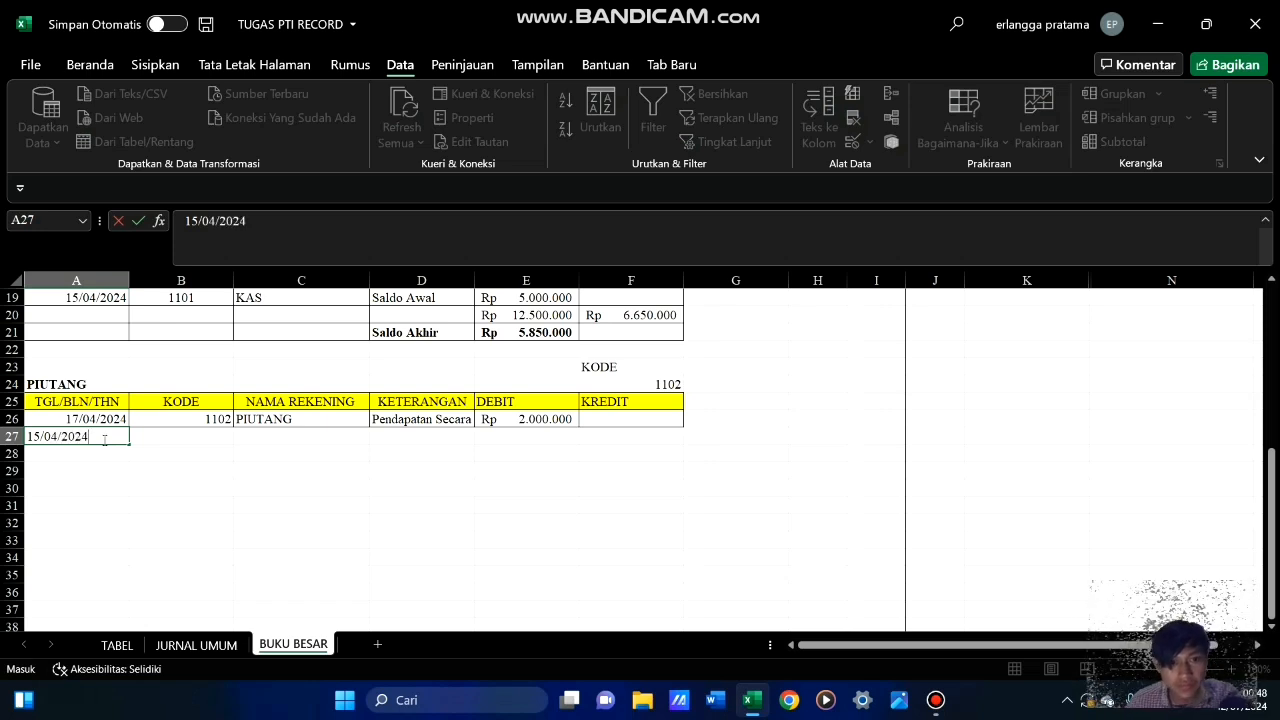
pyautogui.click(196, 435)
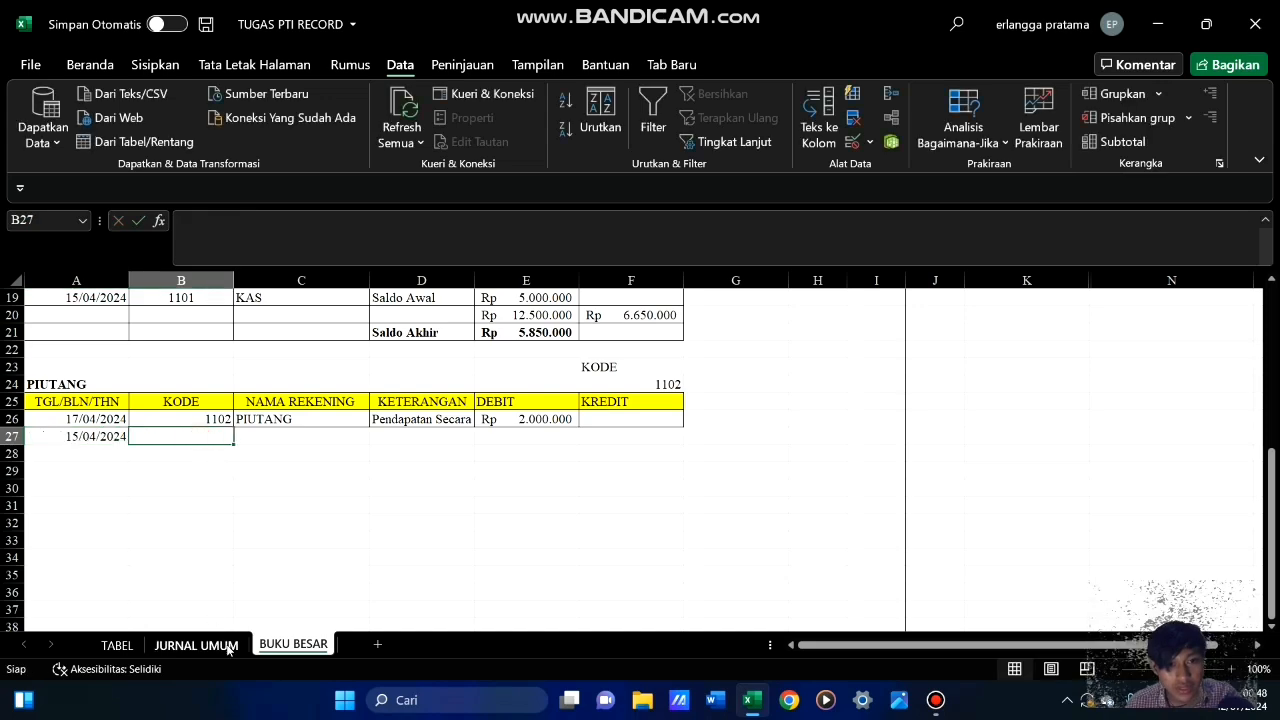
# Copy the PIUTANG code and account name from V9:W9 of the TABEL trial balance into B27:C27 of BUKU BESAR
pyautogui.click(116, 645)
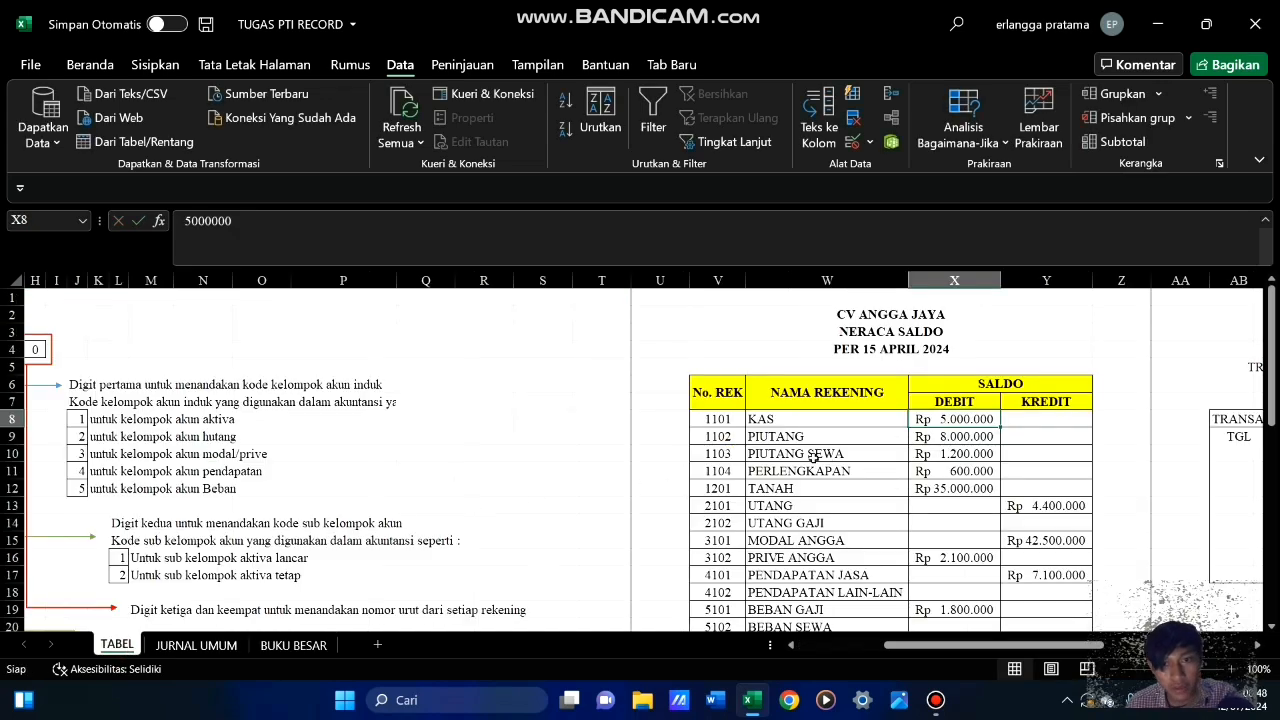
pyautogui.click(712, 437)
pyautogui.moveTo(712, 437); pyautogui.dragTo(845, 436)
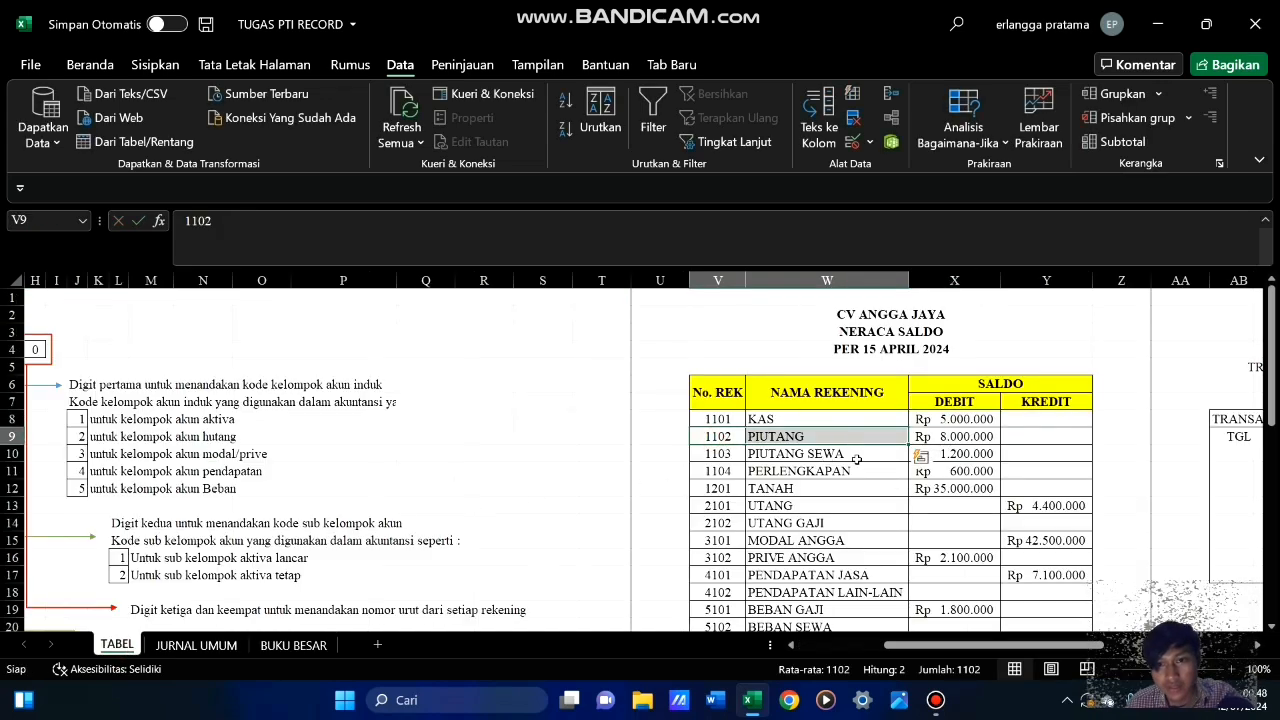
pyautogui.hotkey('ctrl', 'c')
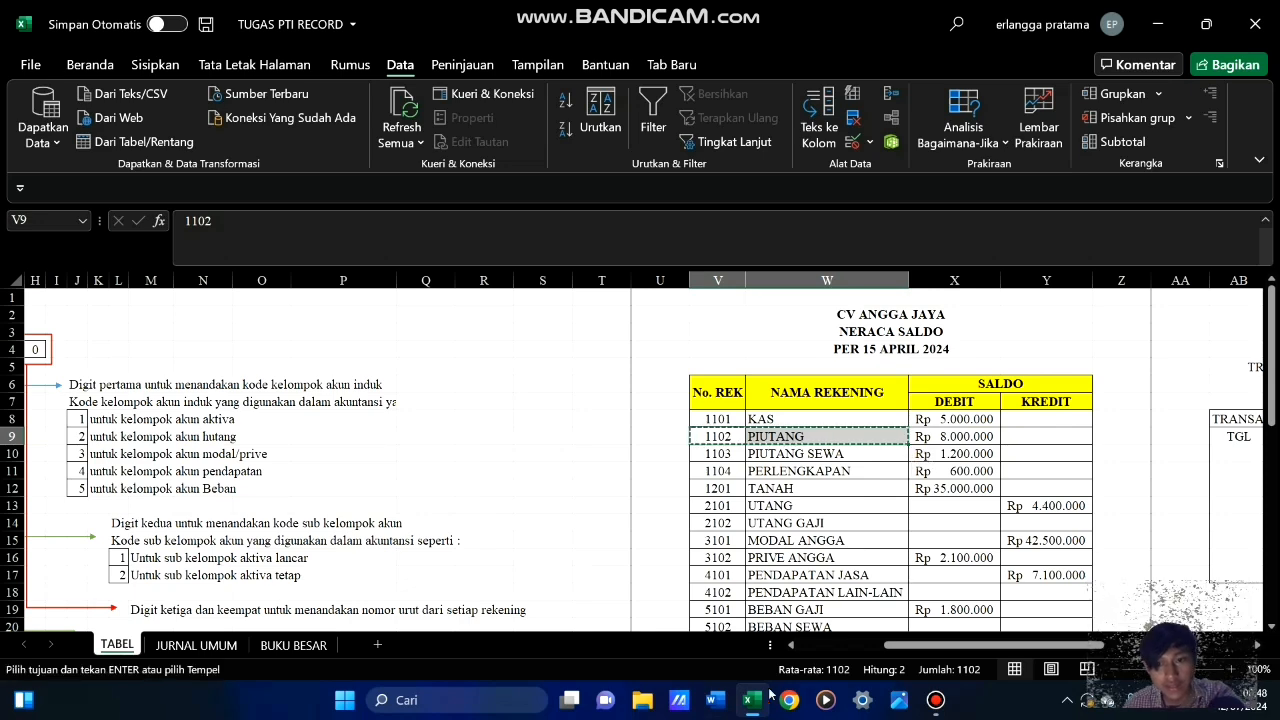
pyautogui.click(293, 645)
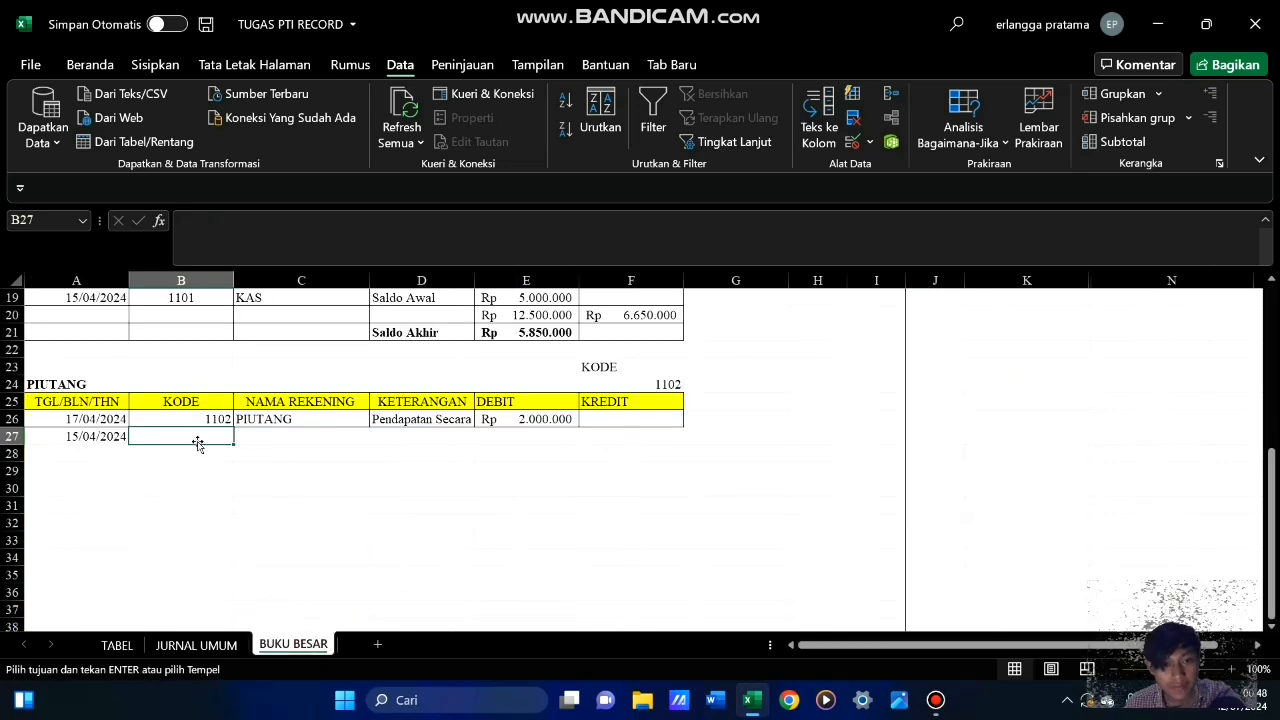
pyautogui.press('Return')
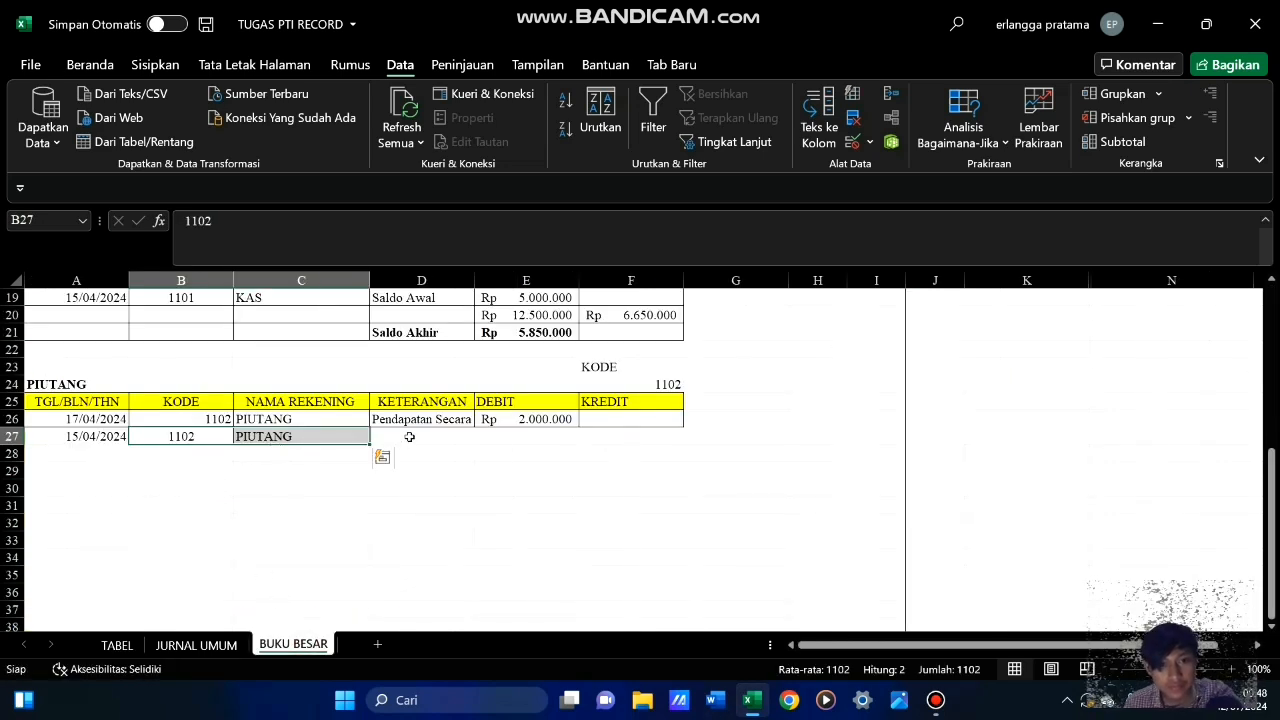
# Copy the PIUTANG debit balance from X9 of the TABEL trial balance into E27 of BUKU BESAR
pyautogui.click(409, 437)
pyautogui.click(517, 440)
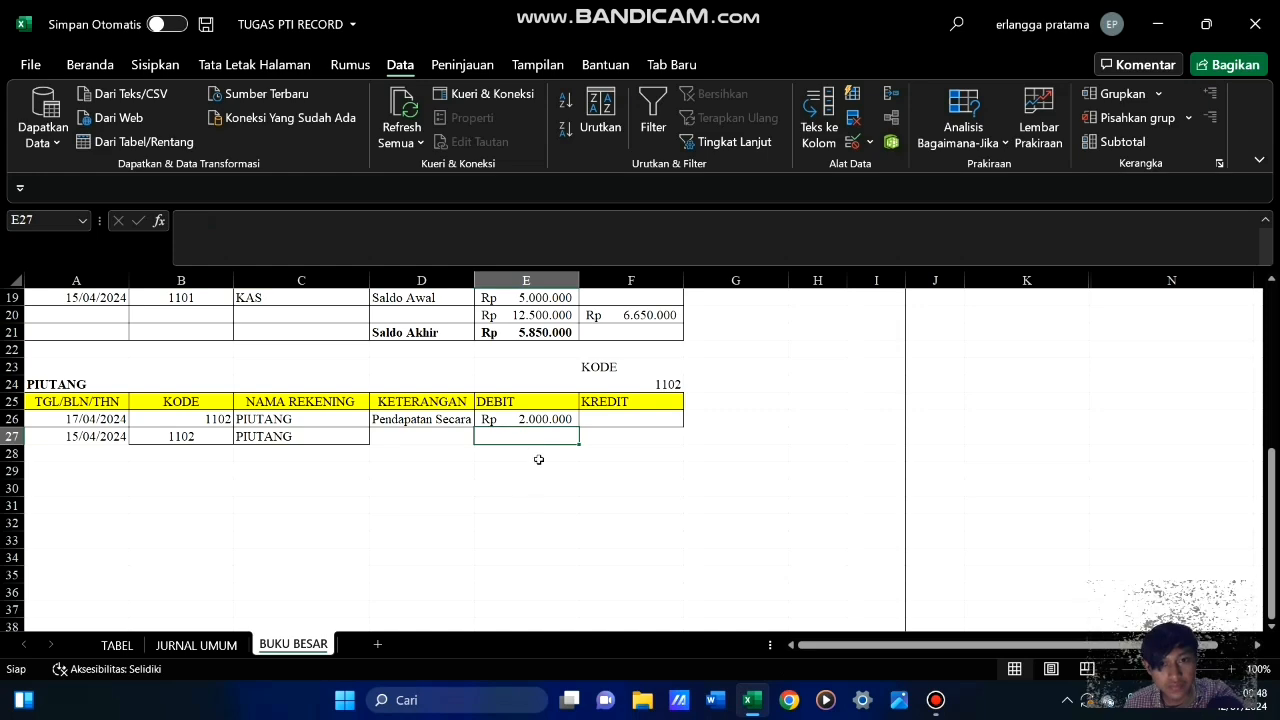
pyautogui.click(118, 645)
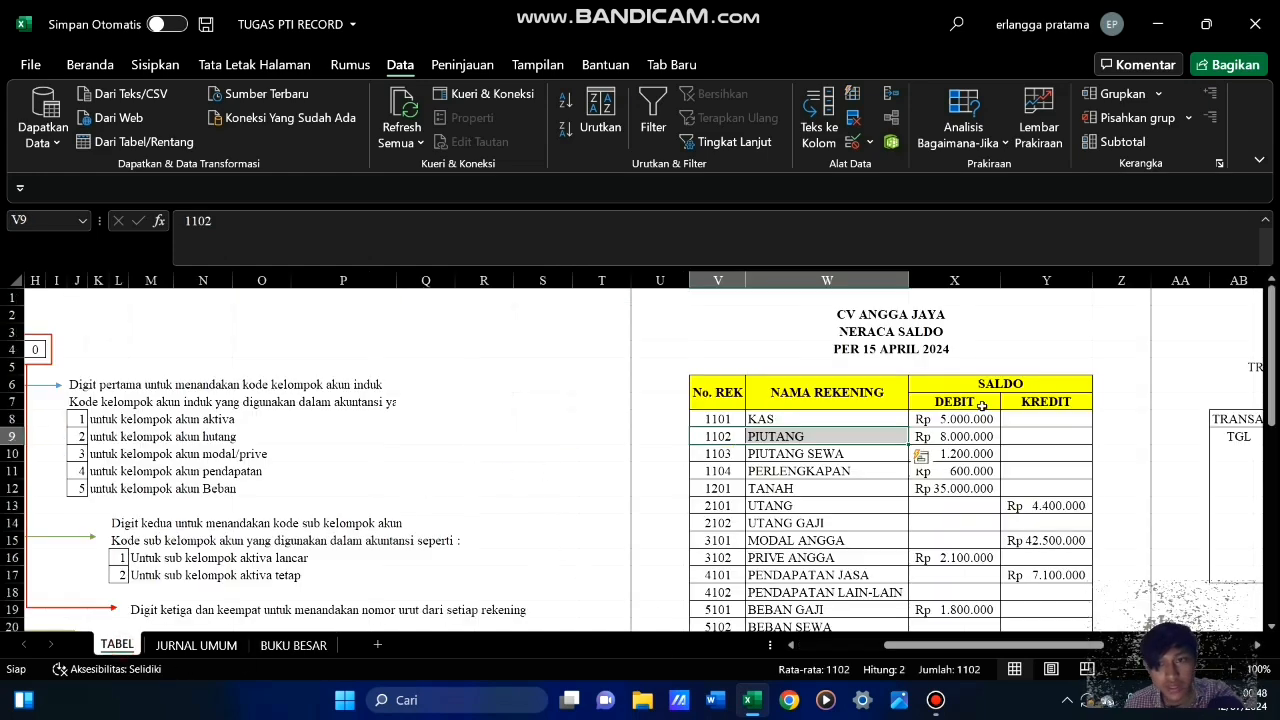
pyautogui.click(940, 437)
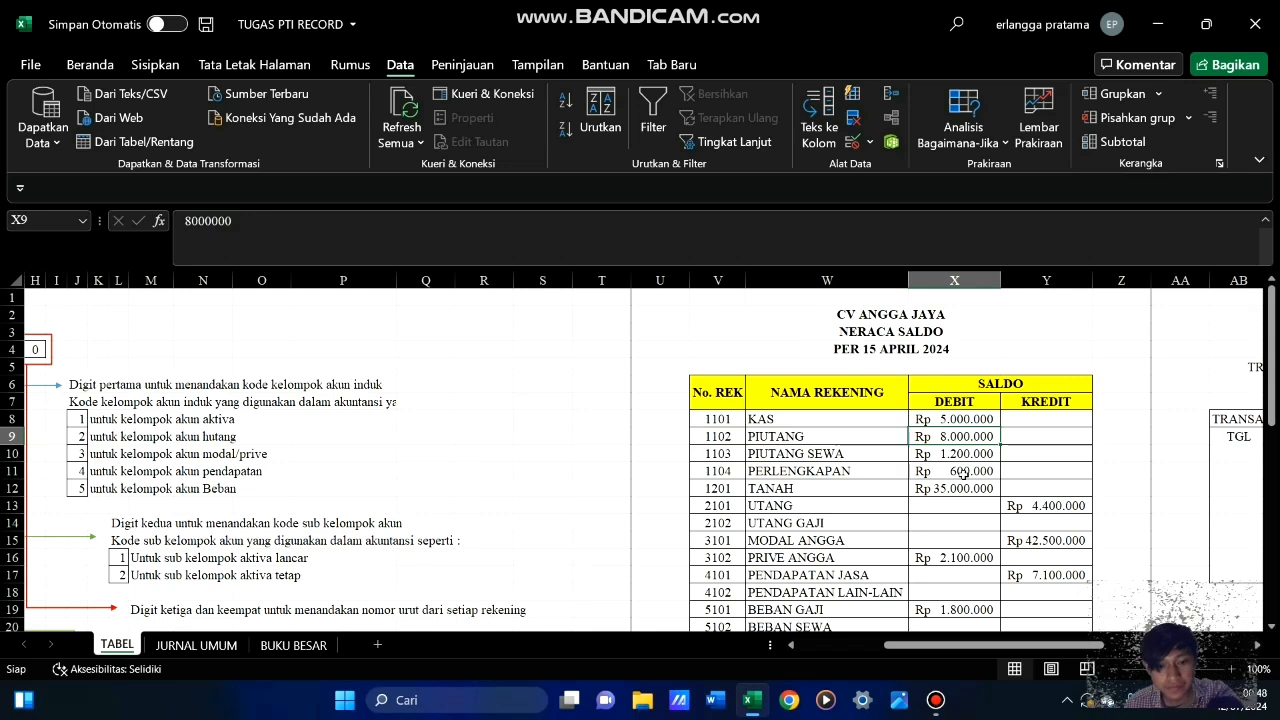
pyautogui.hotkey('ctrl', 'c')
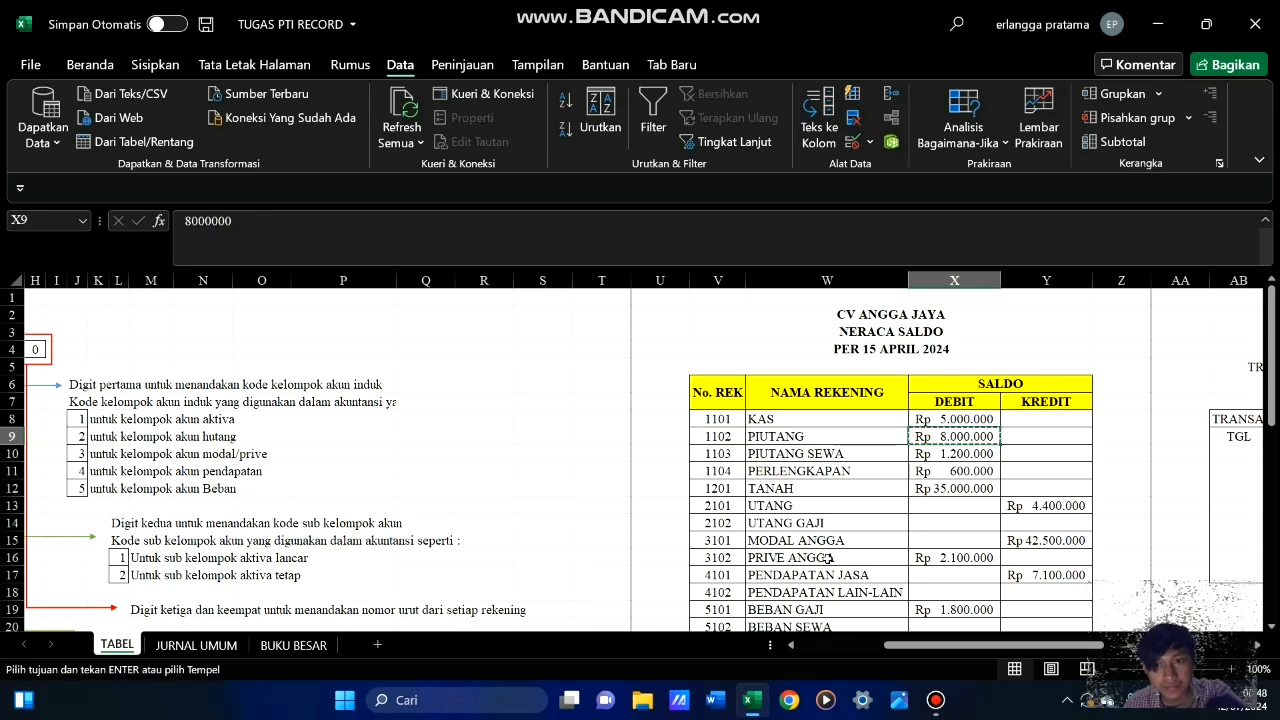
pyautogui.click(231, 645)
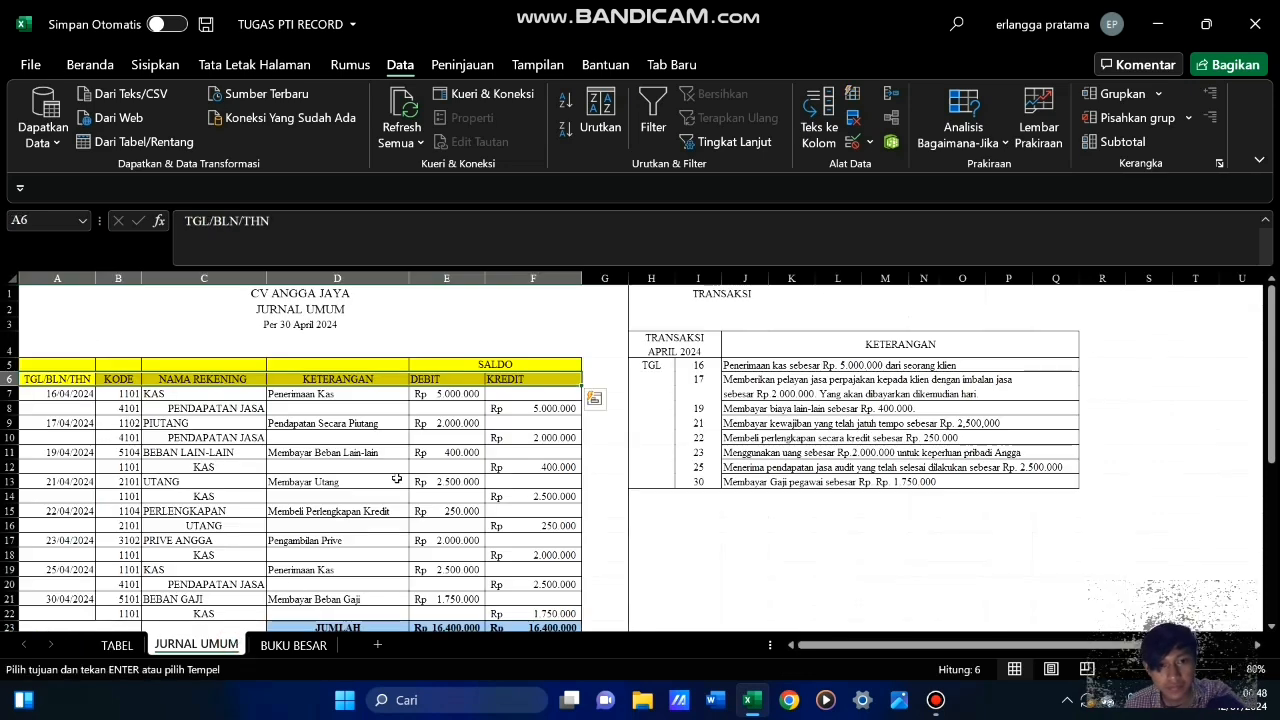
pyautogui.click(310, 648)
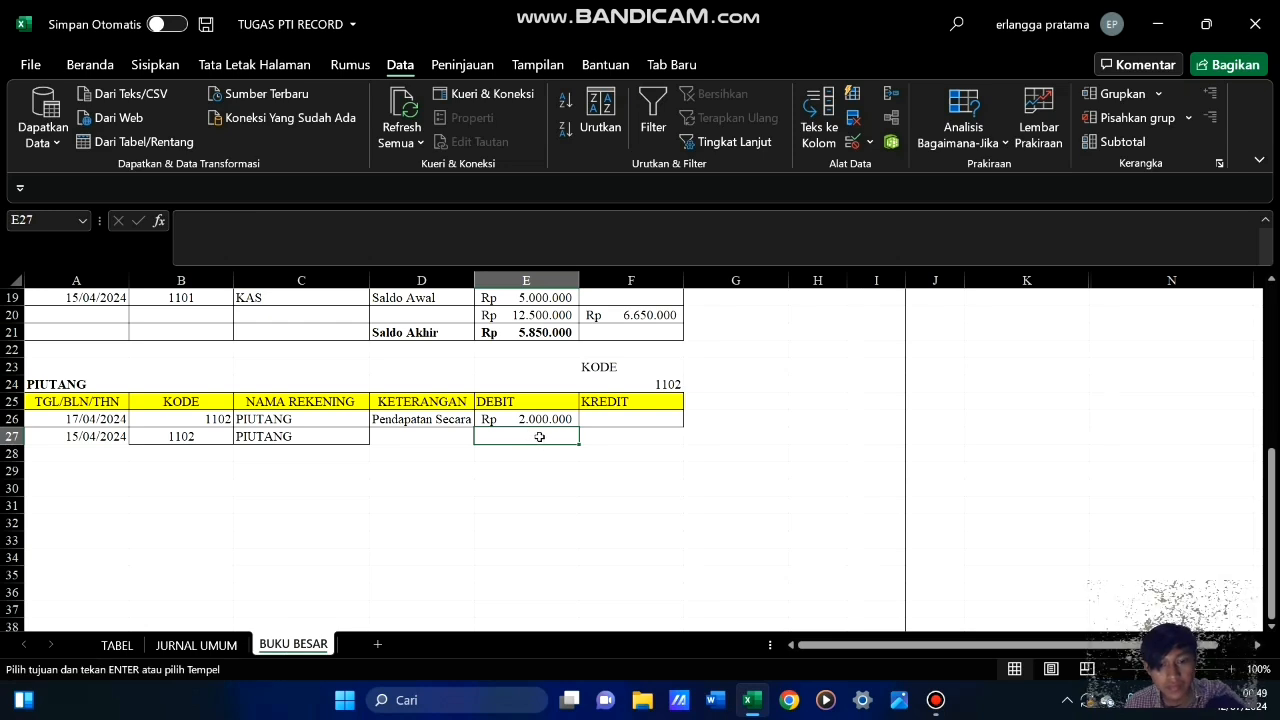
pyautogui.press('Return')
pyautogui.click(570, 467)
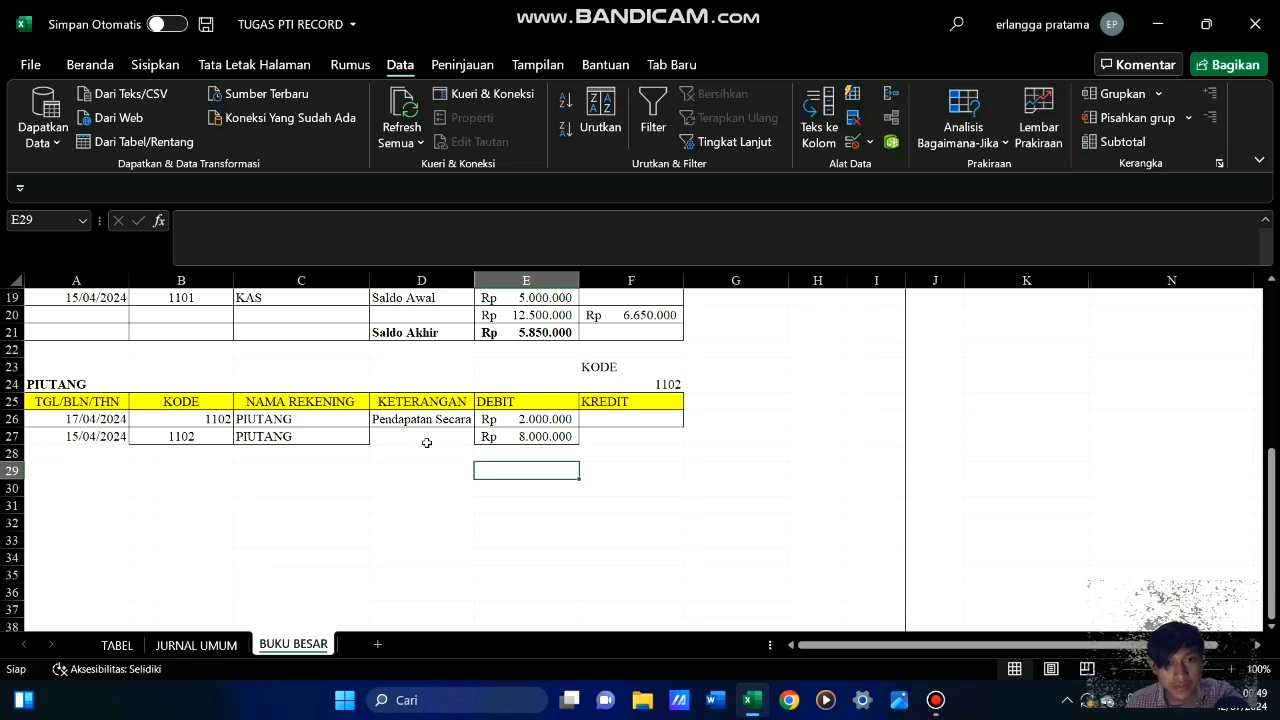
# Enter the description Saldo Awal in D27 of the PIUTANG opening balance row
pyautogui.click(430, 438)
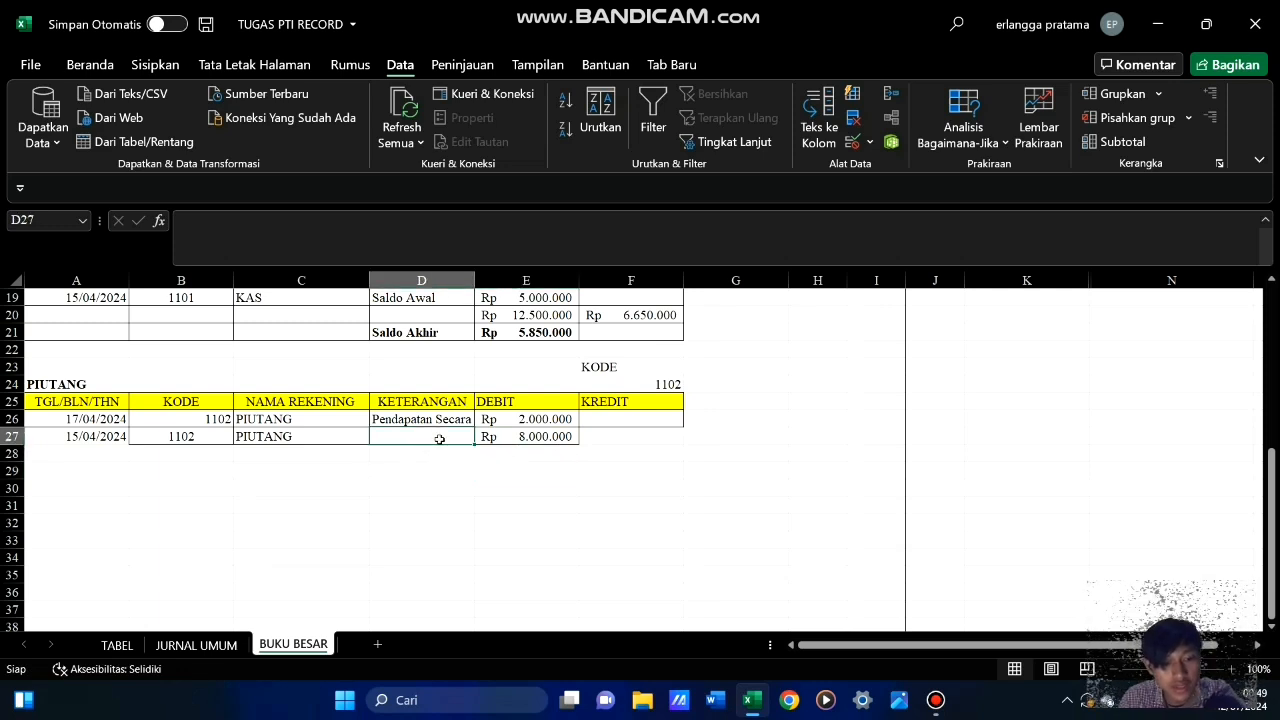
pyautogui.write('Saldo ')
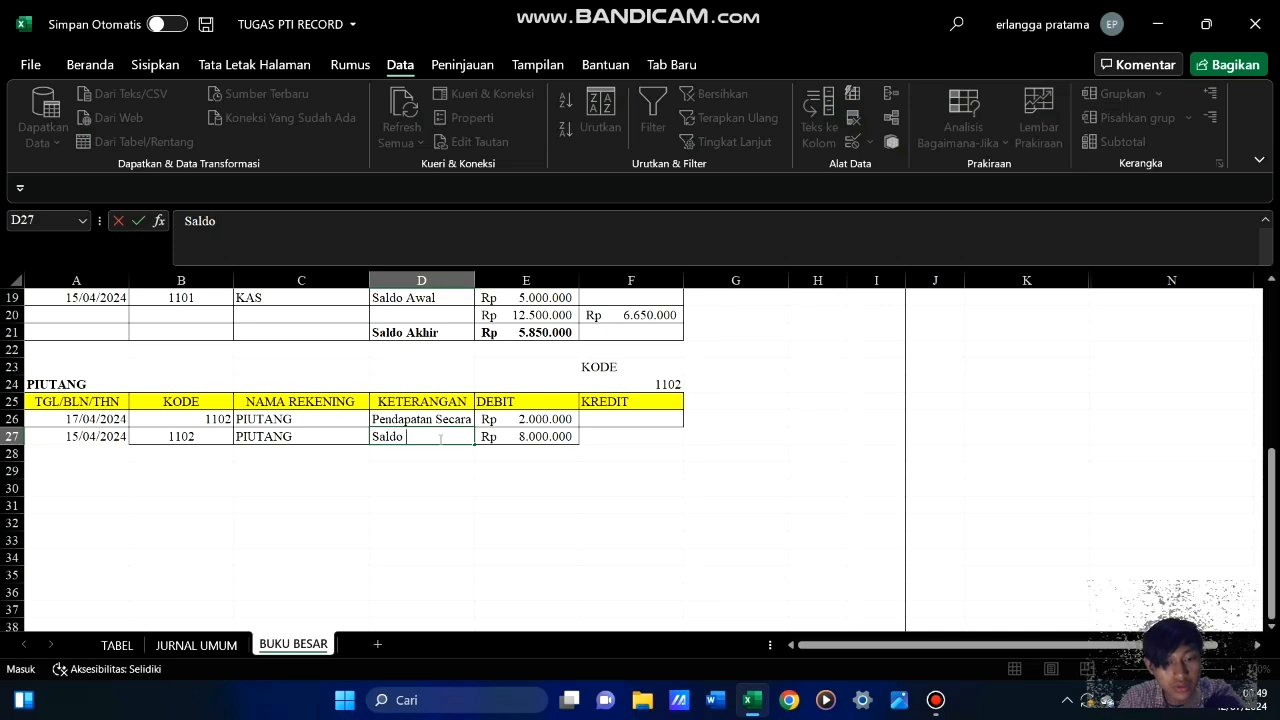
pyautogui.write('A')
pyautogui.press('BackSpace')
pyautogui.write('Aw')
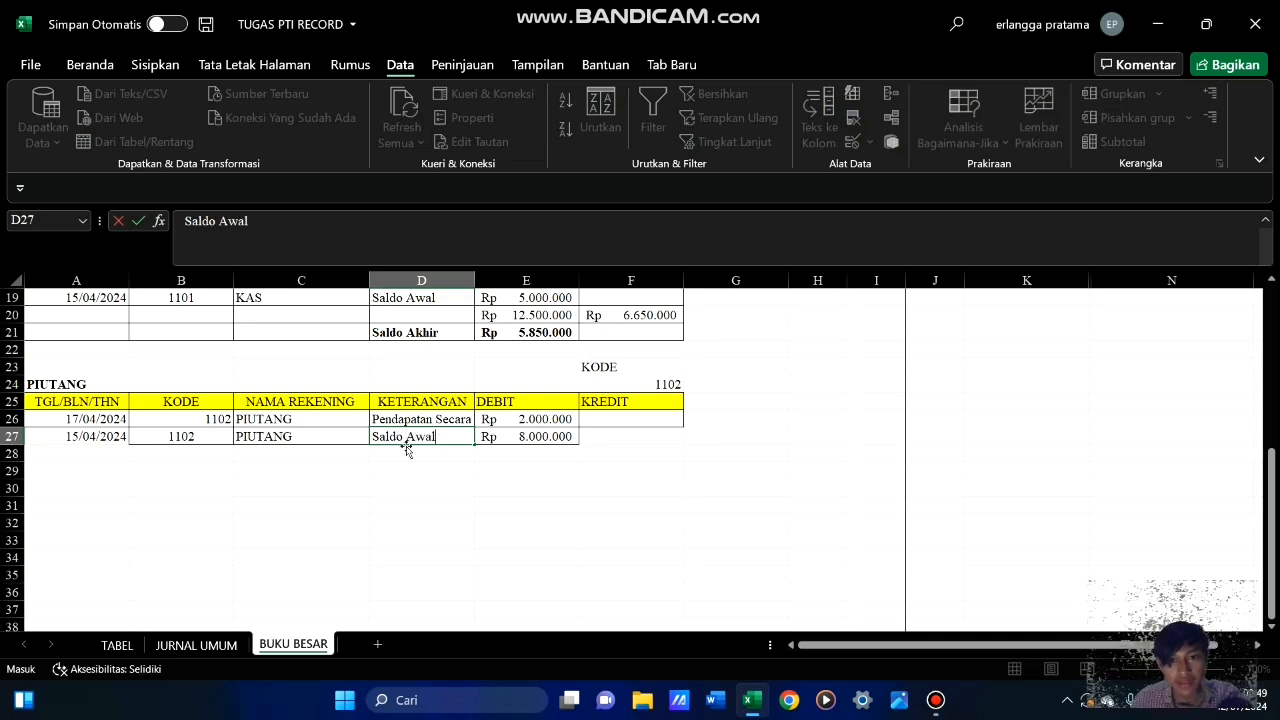
pyautogui.write('al')
# Apply cell borders to the whole PIUTANG opening balance row A27:F27
pyautogui.moveTo(700, 522); pyautogui.dragTo(640, 522)
pyautogui.moveTo(83, 438); pyautogui.dragTo(630, 438)
pyautogui.click(90, 64)
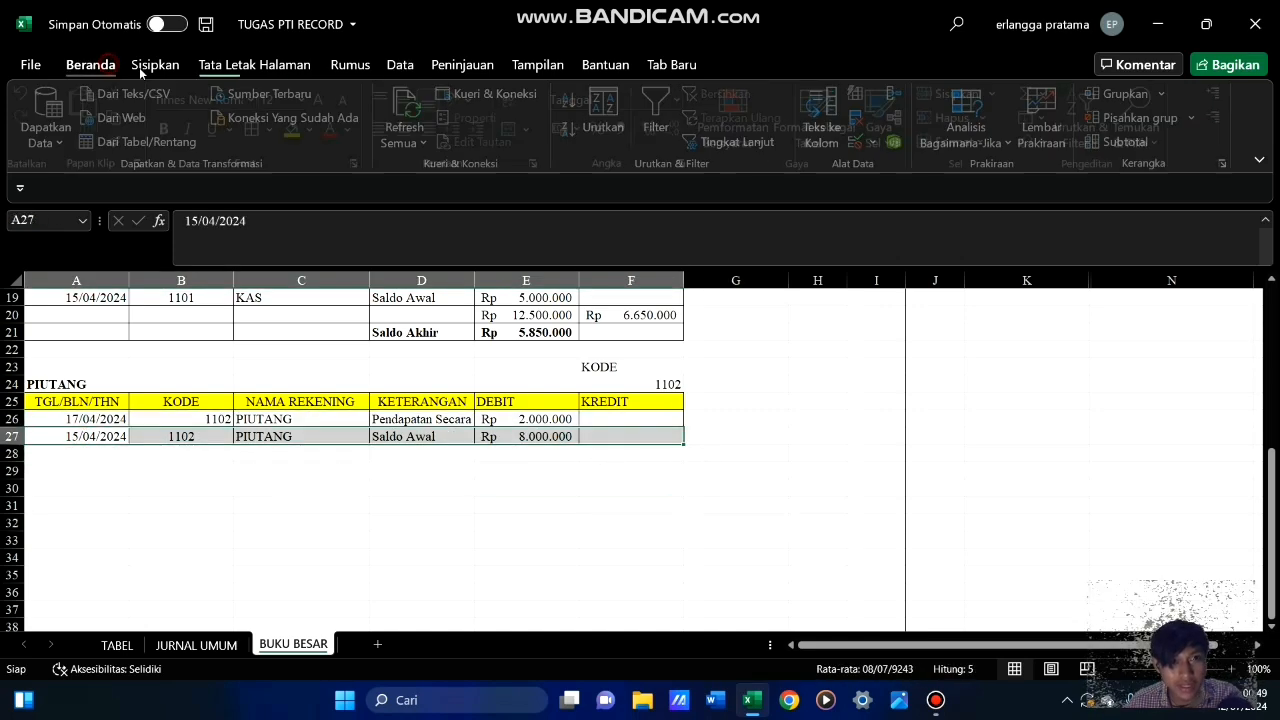
pyautogui.click(408, 524)
pyautogui.click(506, 505)
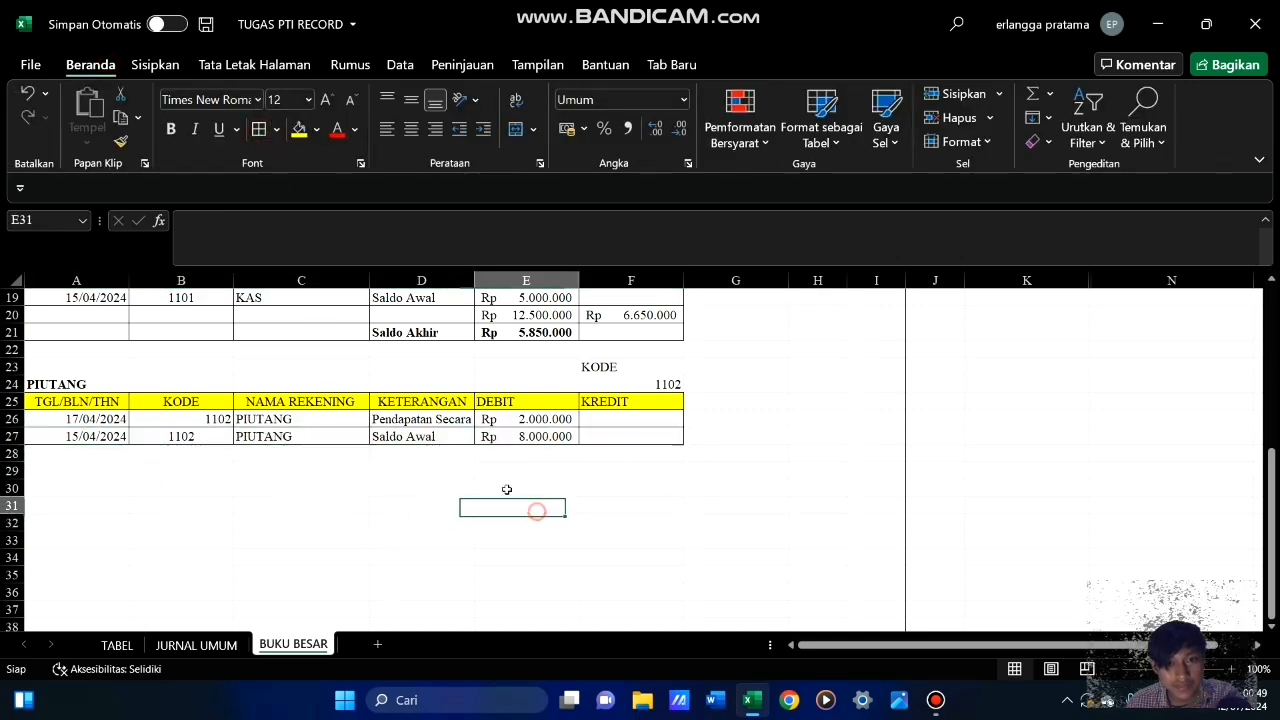
# Enter the label Saldo Awal in D28, below the PIUTANG opening balance row
pyautogui.click(421, 455)
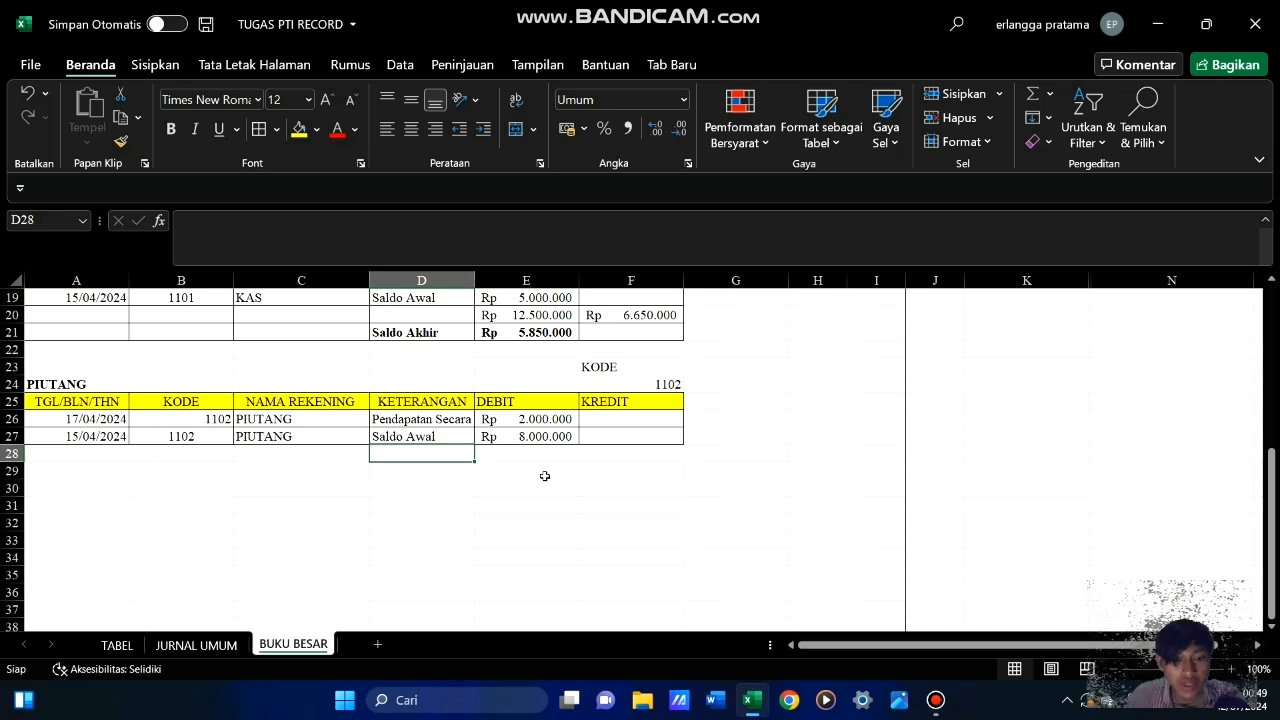
pyautogui.write('Saldo Awal')
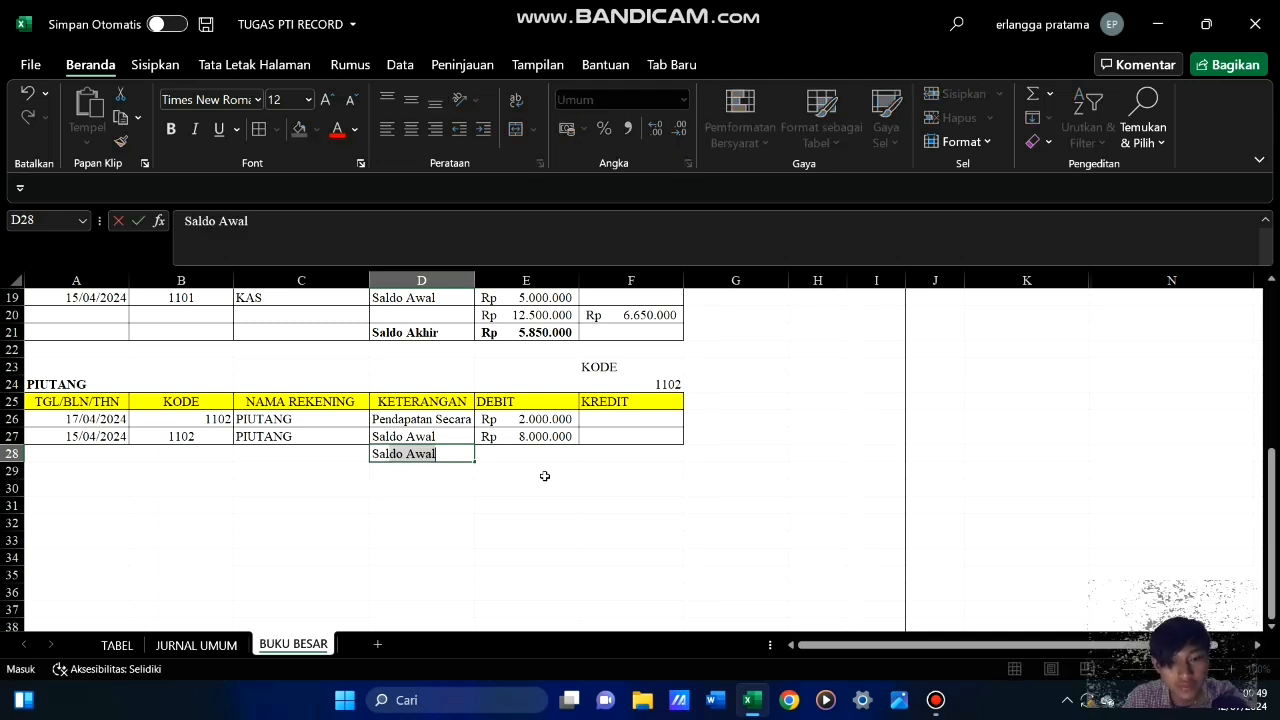
pyautogui.doubleClick(545, 476)
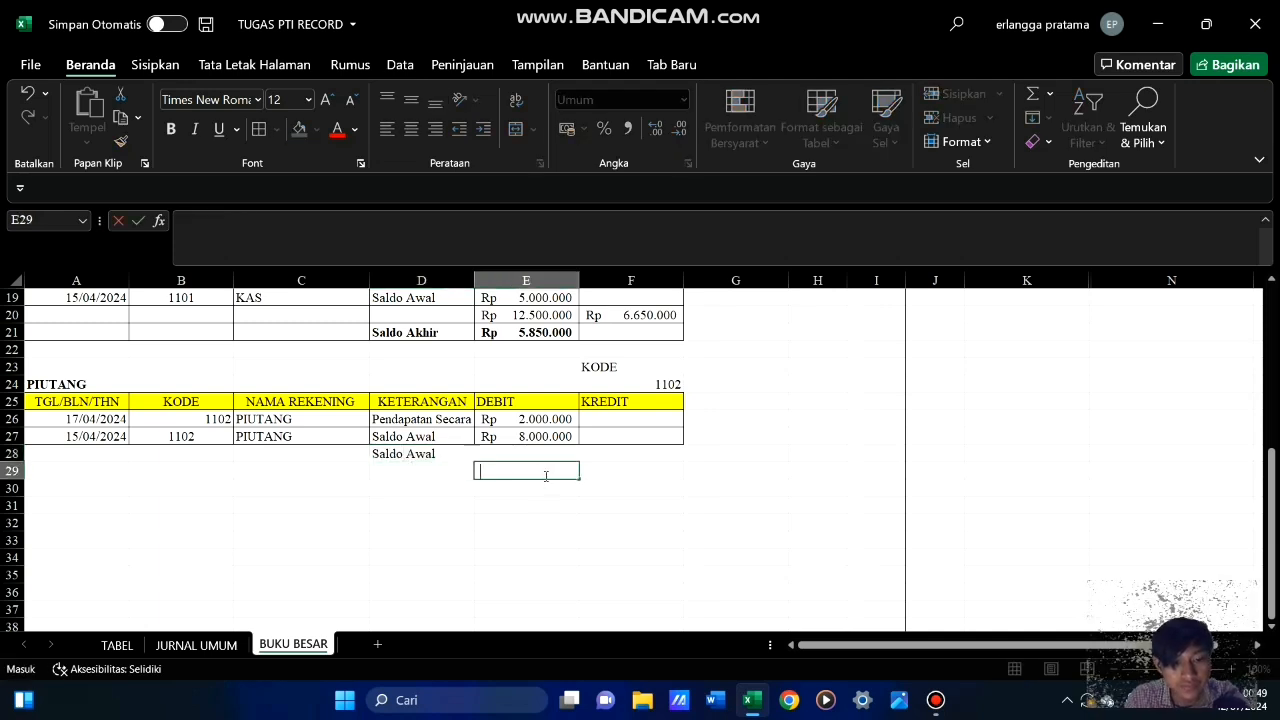
pyautogui.write('Akhir')
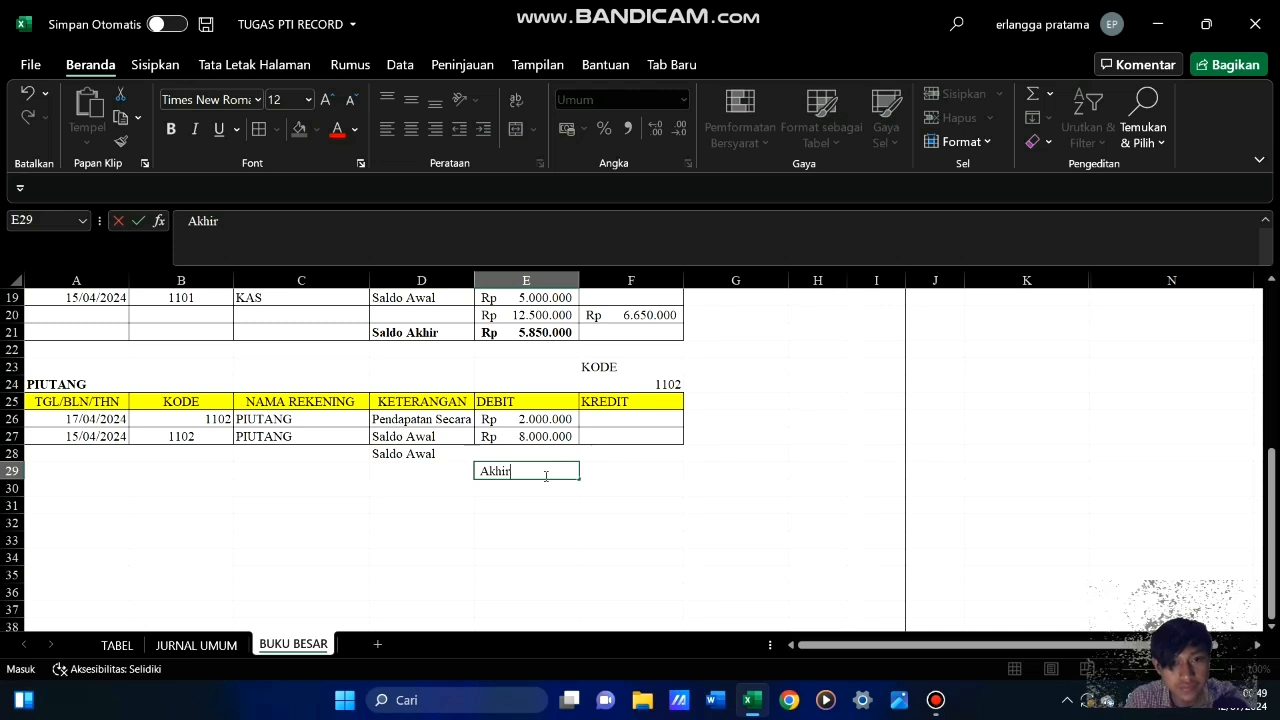
pyautogui.press('BackSpace')
pyautogui.press('BackSpace')
pyautogui.press('BackSpace')
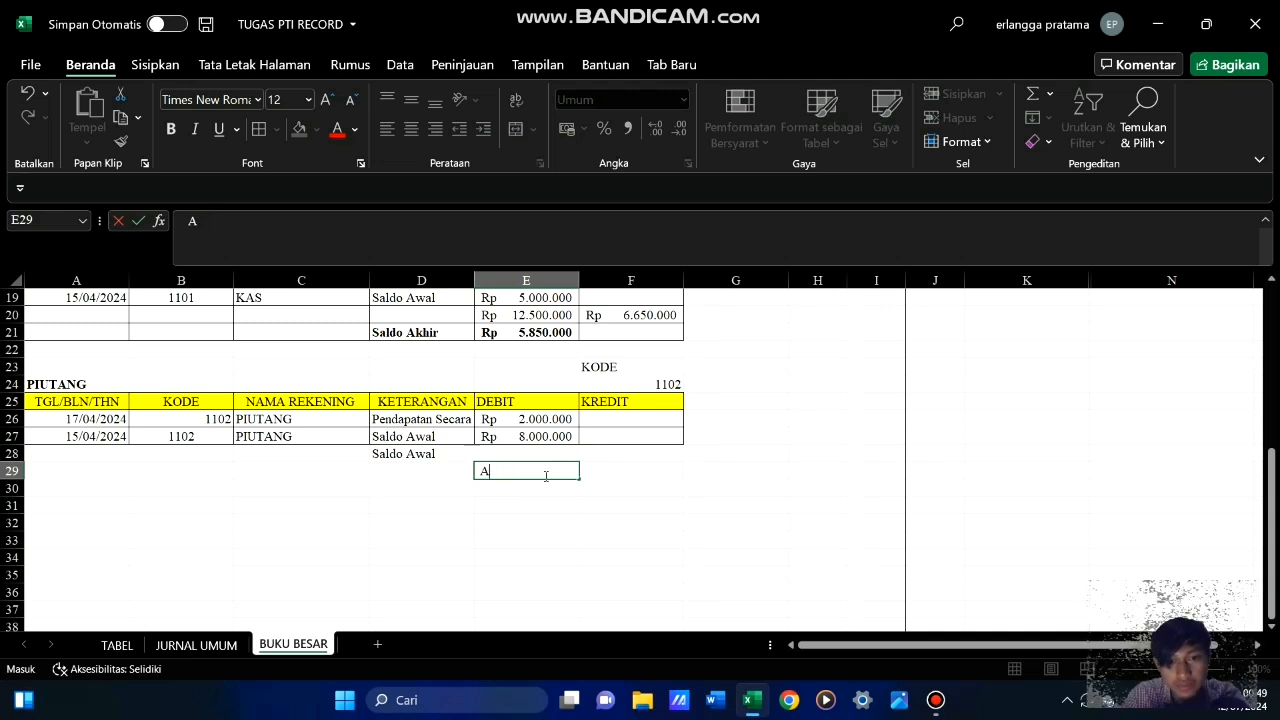
# Correct the label in D28 to read Saldo Akhir
pyautogui.click(450, 455)
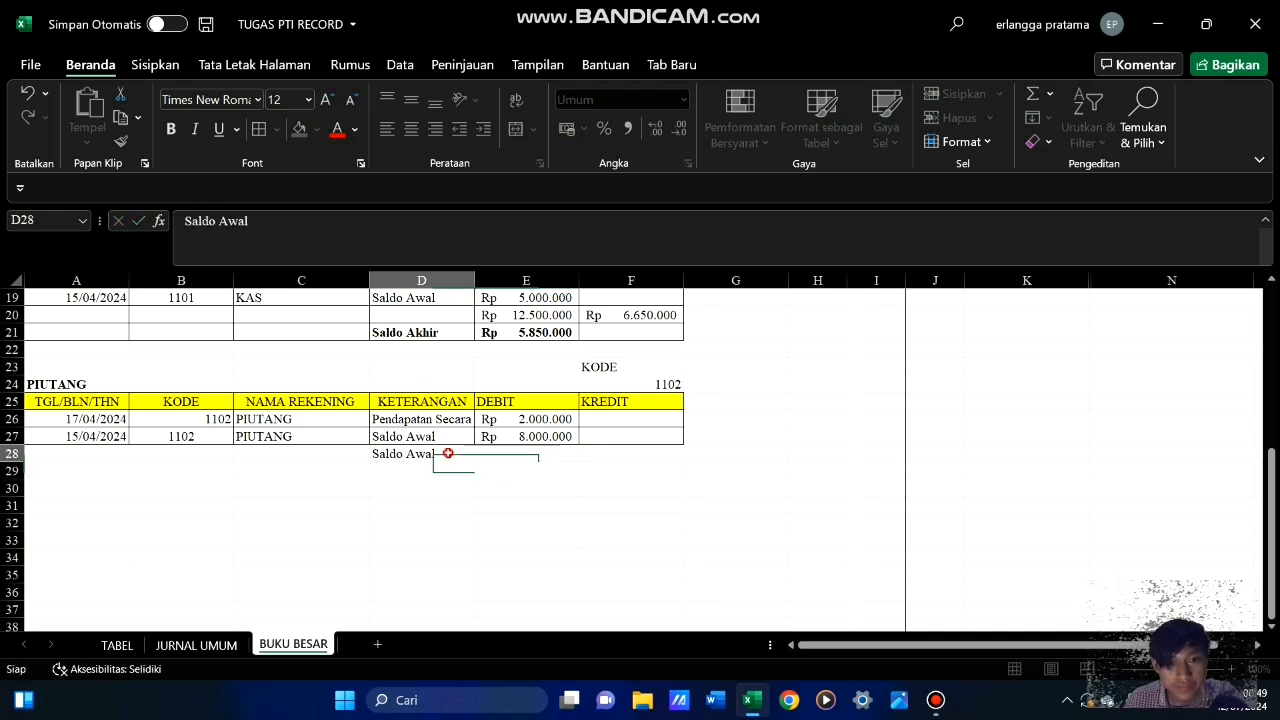
pyautogui.doubleClick(450, 455)
pyautogui.press('BackSpace')
pyautogui.press('BackSpace')
pyautogui.press('BackSpace')
pyautogui.press('BackSpace')
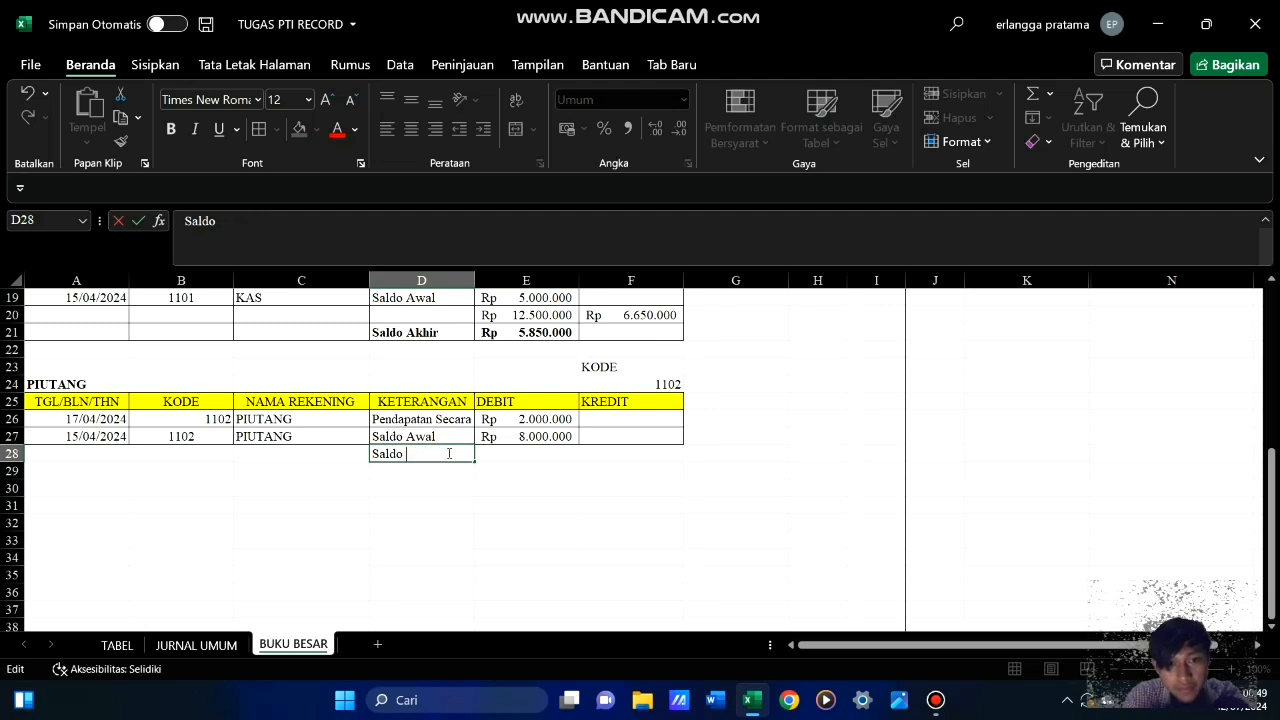
pyautogui.write('Ak')
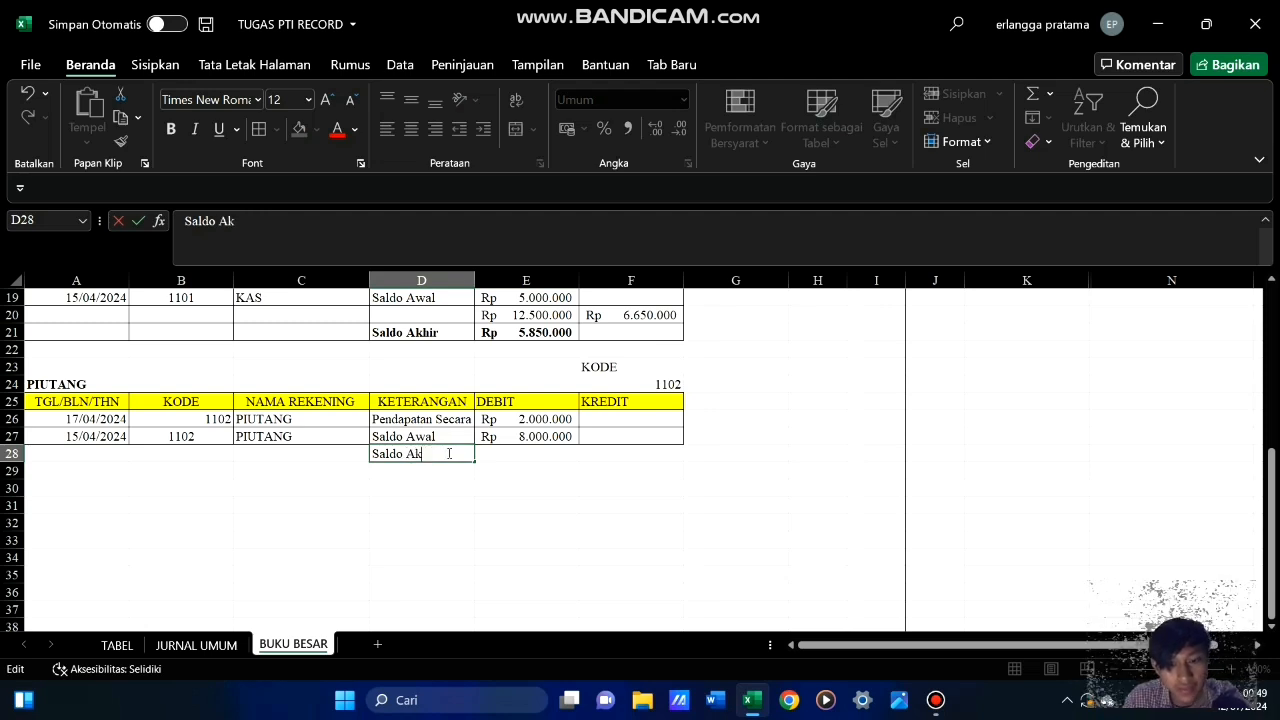
pyautogui.write('hi')
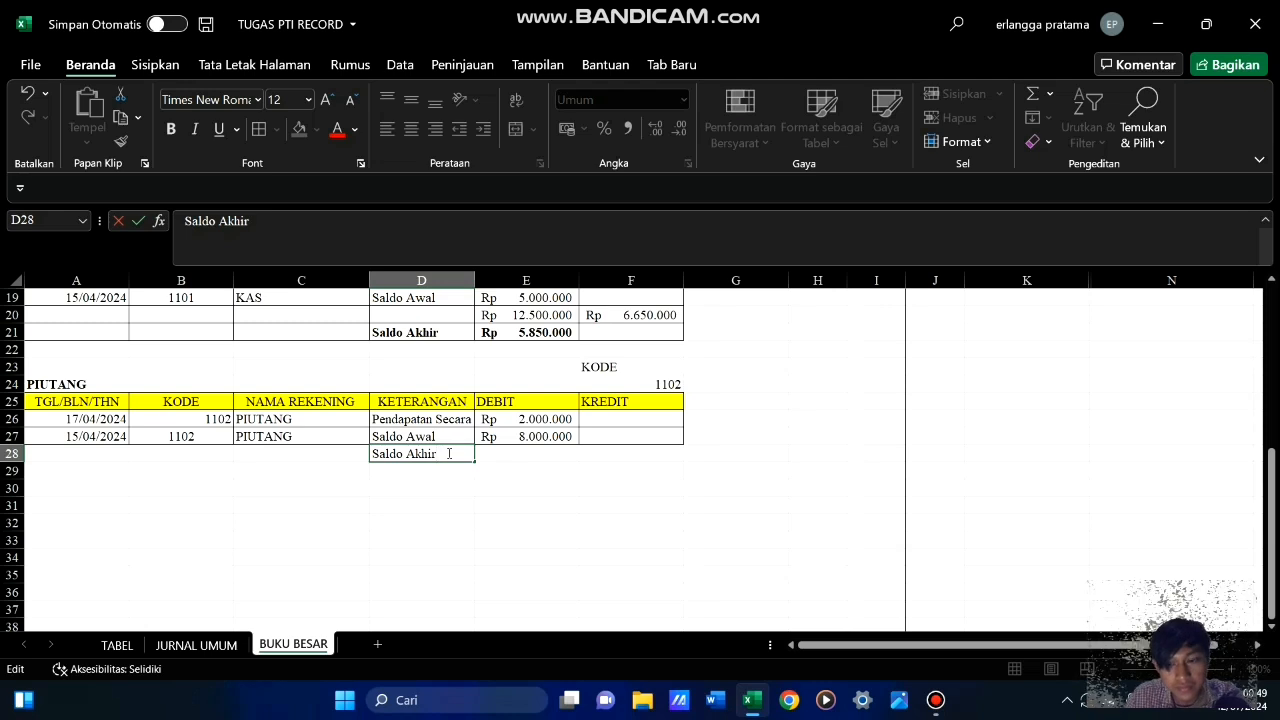
pyautogui.write('r')
# Compute the PIUTANG closing balance in E28 with the formula =SUM(E26:E27)
pyautogui.click(541, 456)
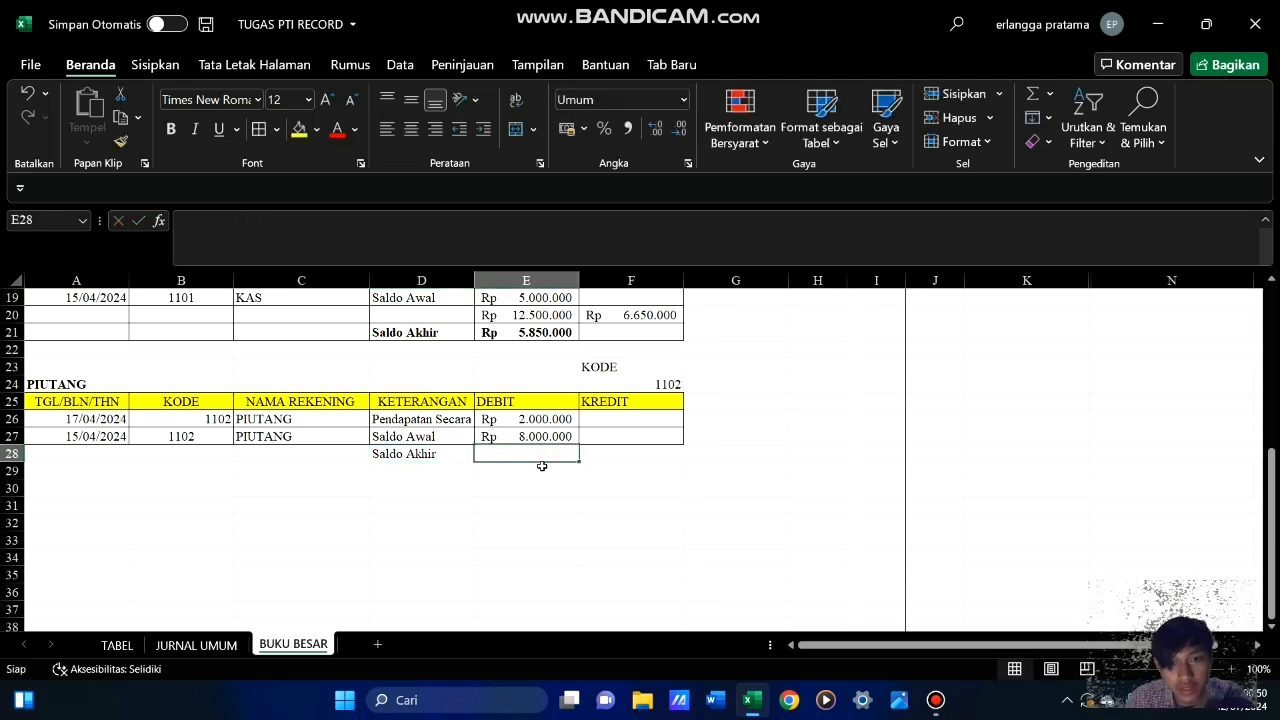
pyautogui.write('=')
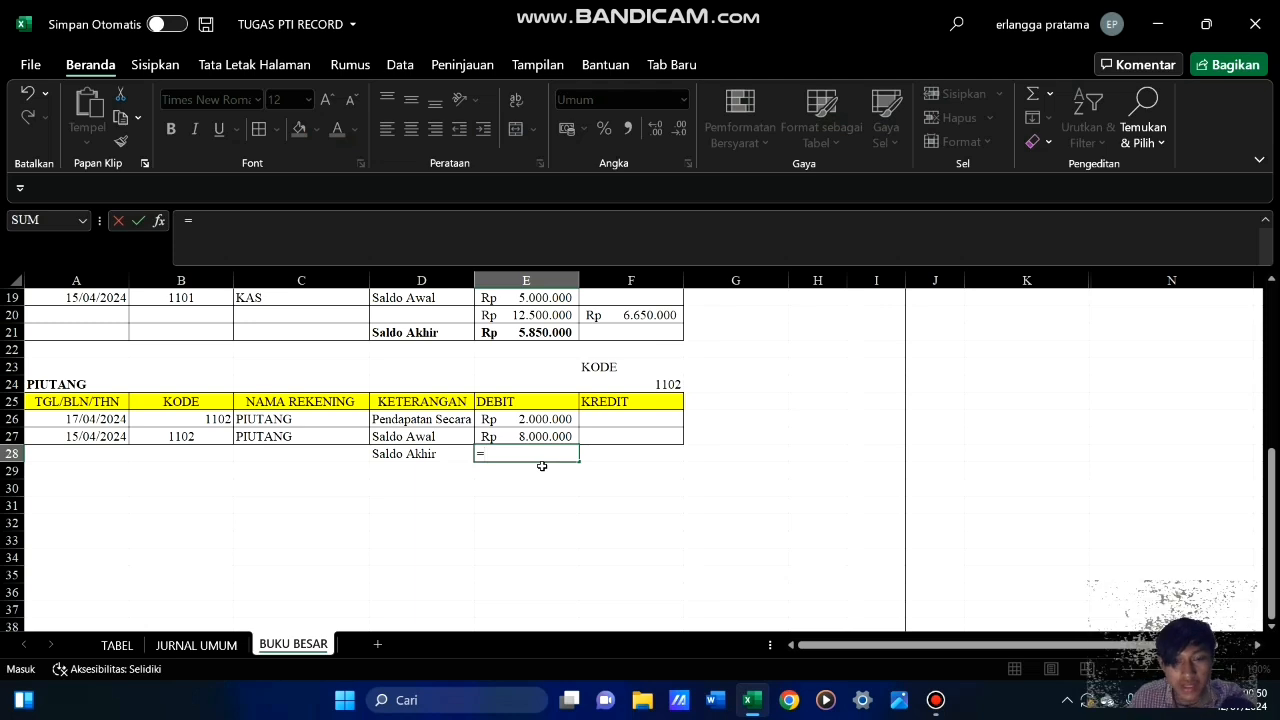
pyautogui.write('sum(')
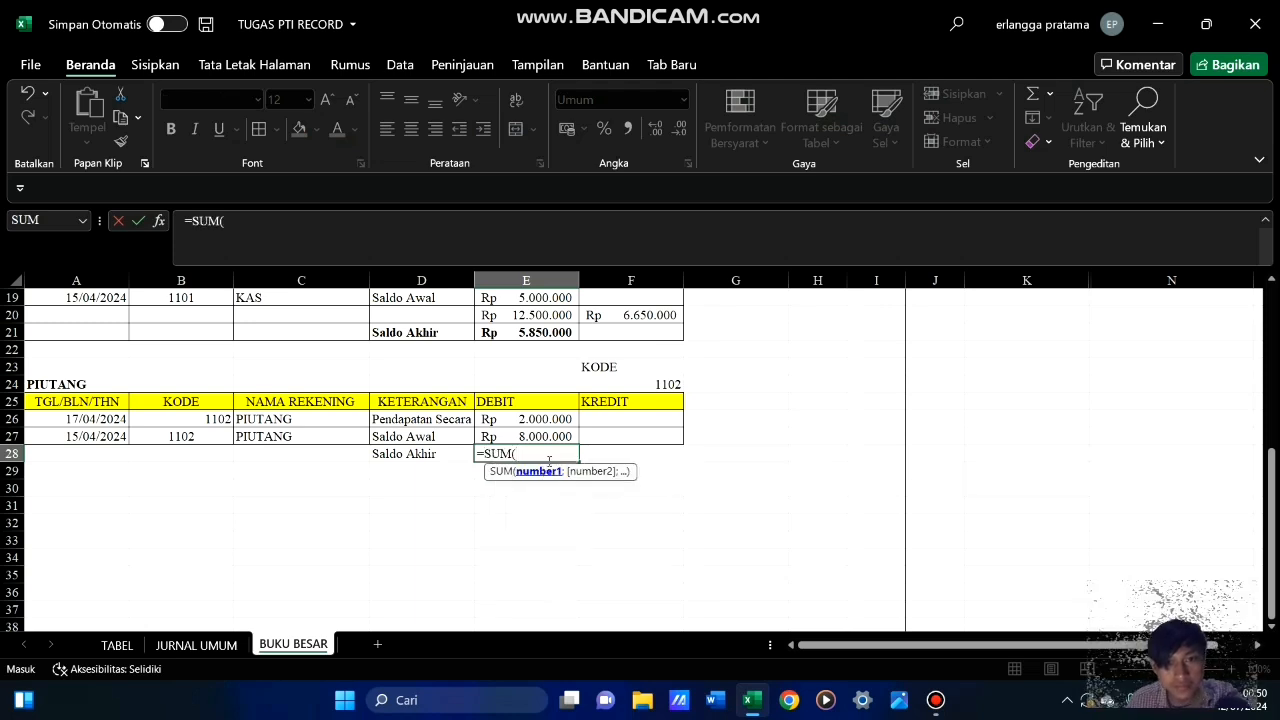
pyautogui.moveTo(548, 419); pyautogui.dragTo(551, 432)
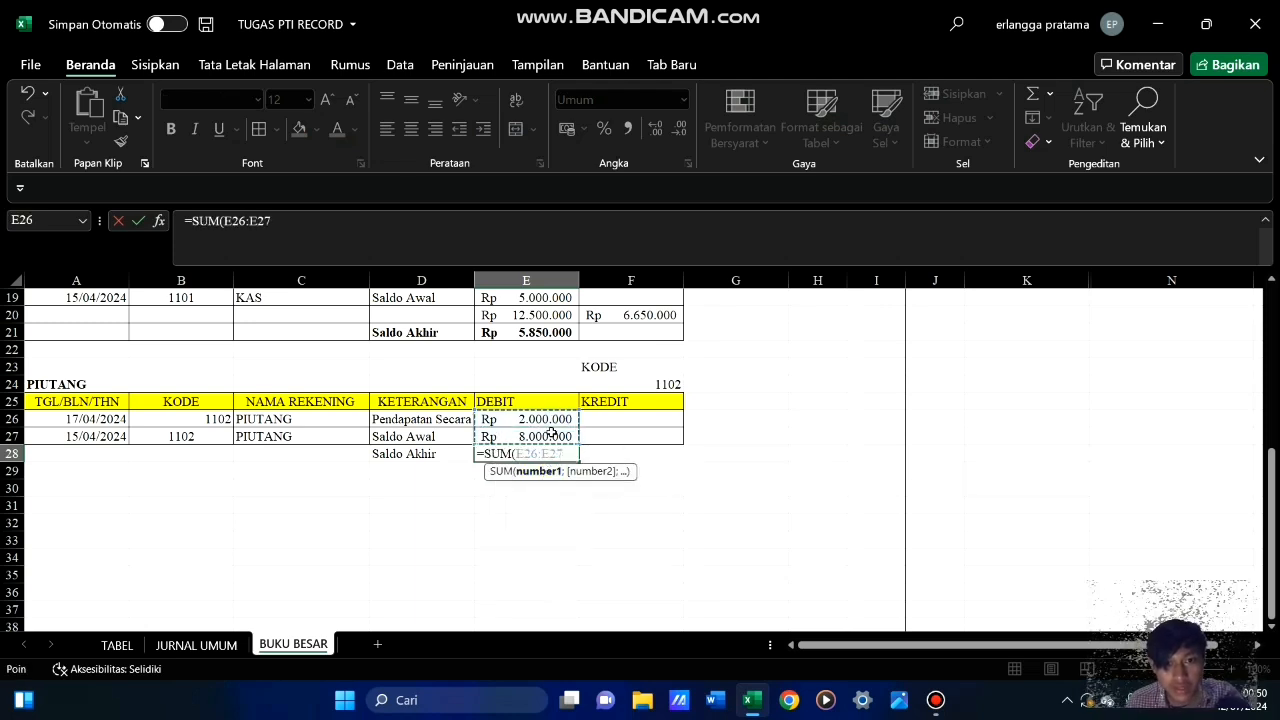
pyautogui.press('Return')
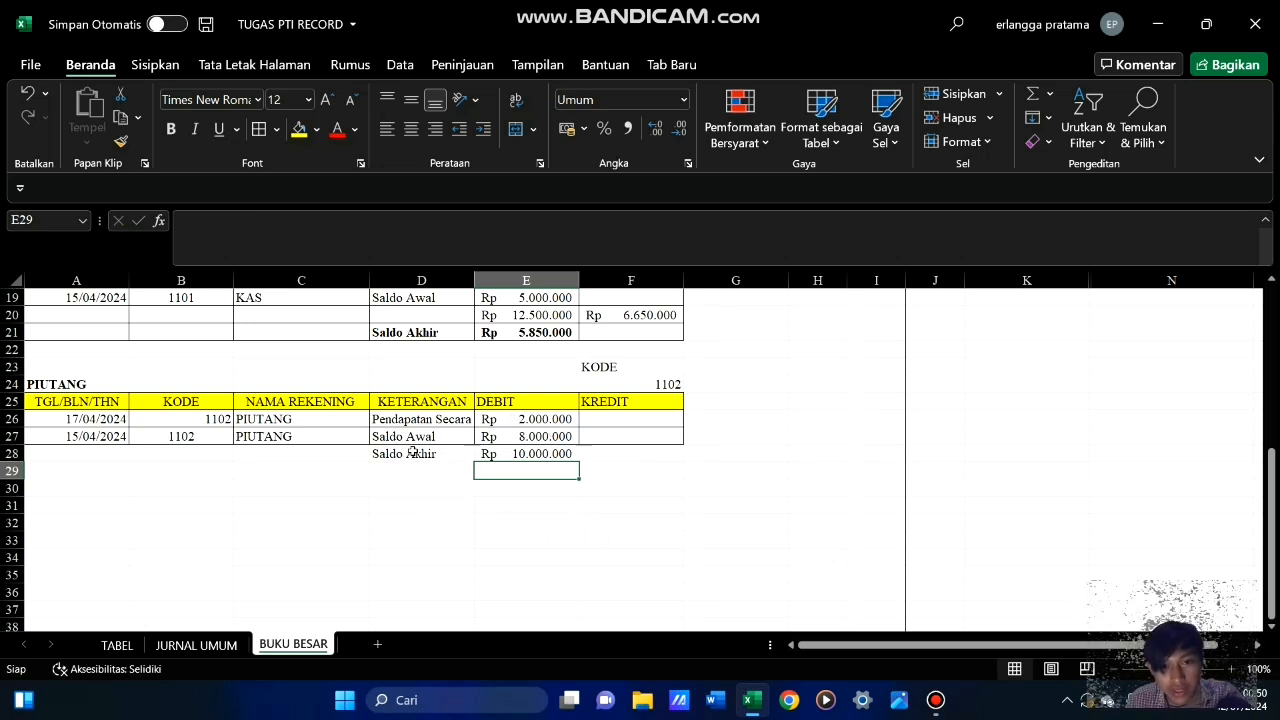
# Make the Saldo Akhir label and amount in D28:E28 bold and add borders to both cells
pyautogui.moveTo(412, 452); pyautogui.dragTo(560, 458)
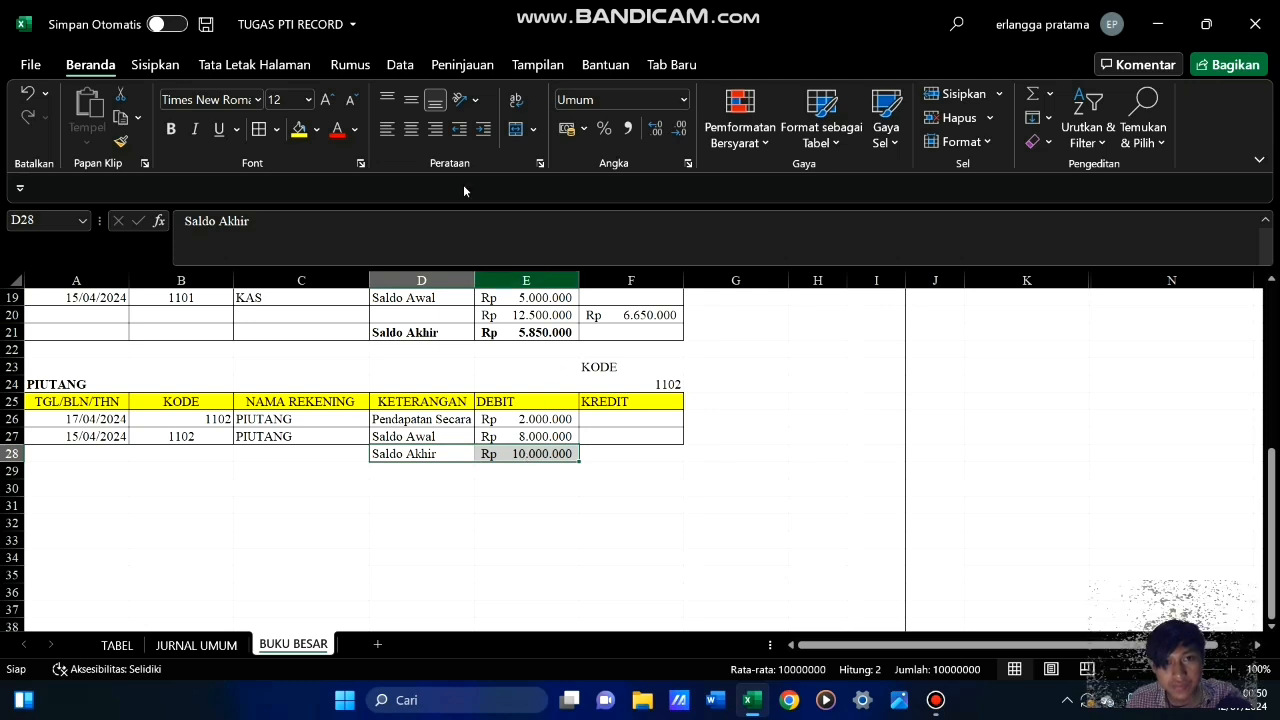
pyautogui.click(171, 129)
pyautogui.click(502, 553)
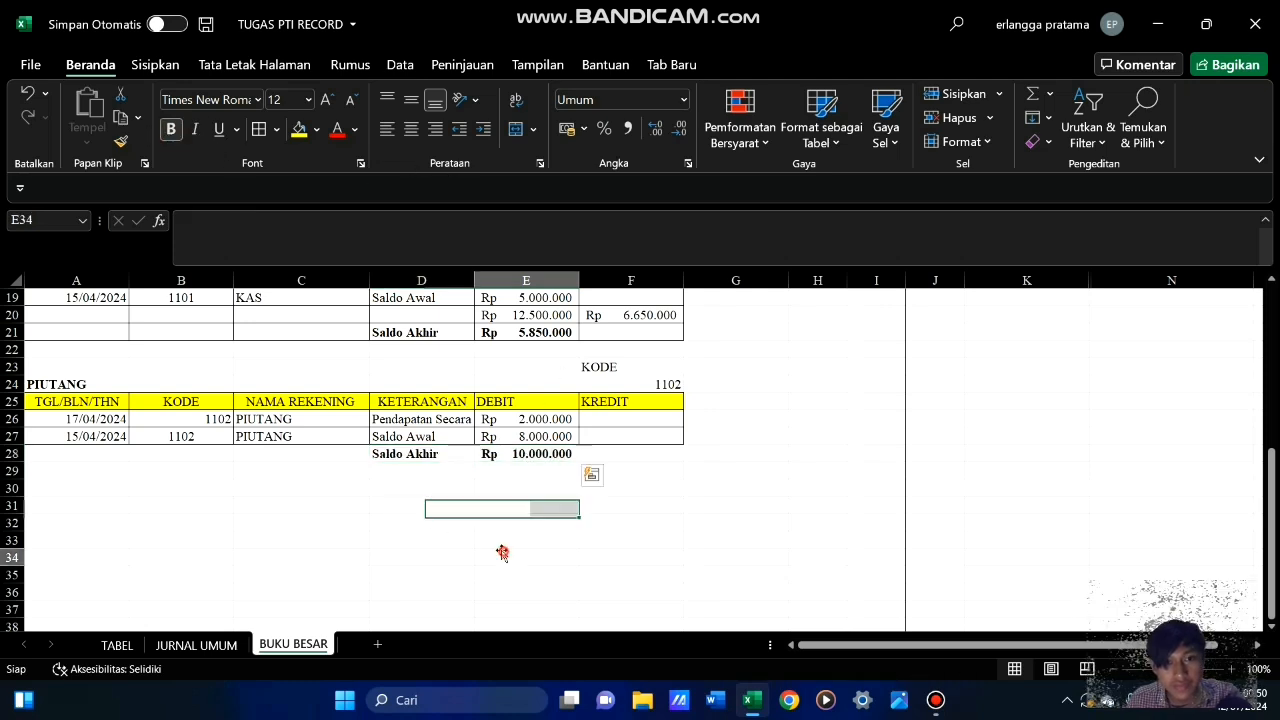
pyautogui.moveTo(402, 455); pyautogui.dragTo(540, 452)
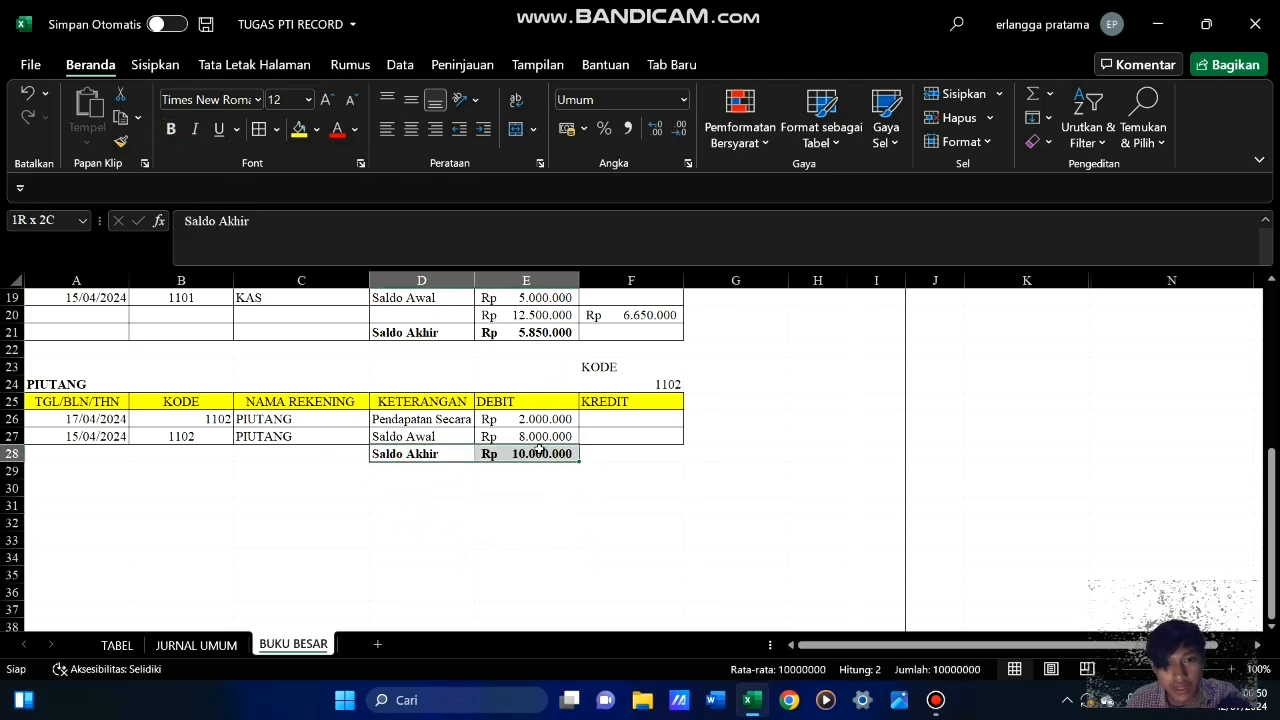
pyautogui.click(435, 489)
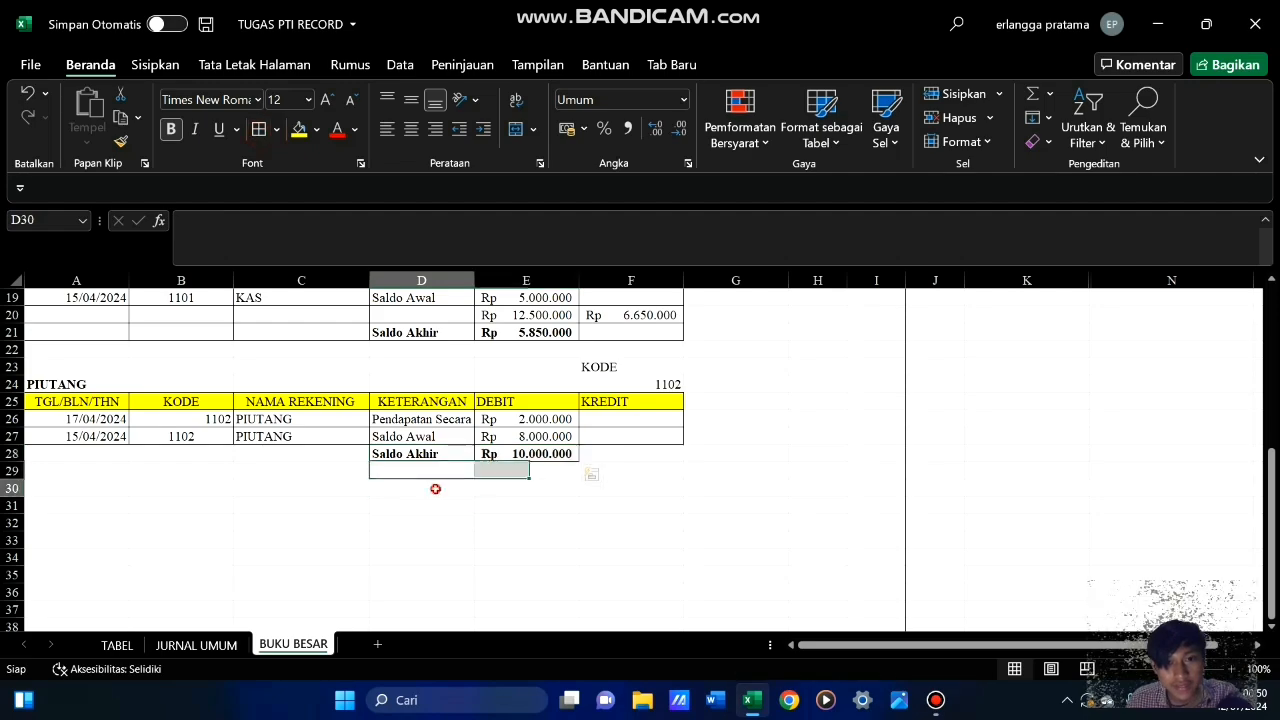
# Review the KAS and PIUTANG ledger tables in BUKU BESAR and the empty area below them
pyautogui.scroll(6, 477, 511)
pyautogui.scroll(-6, 477, 511)
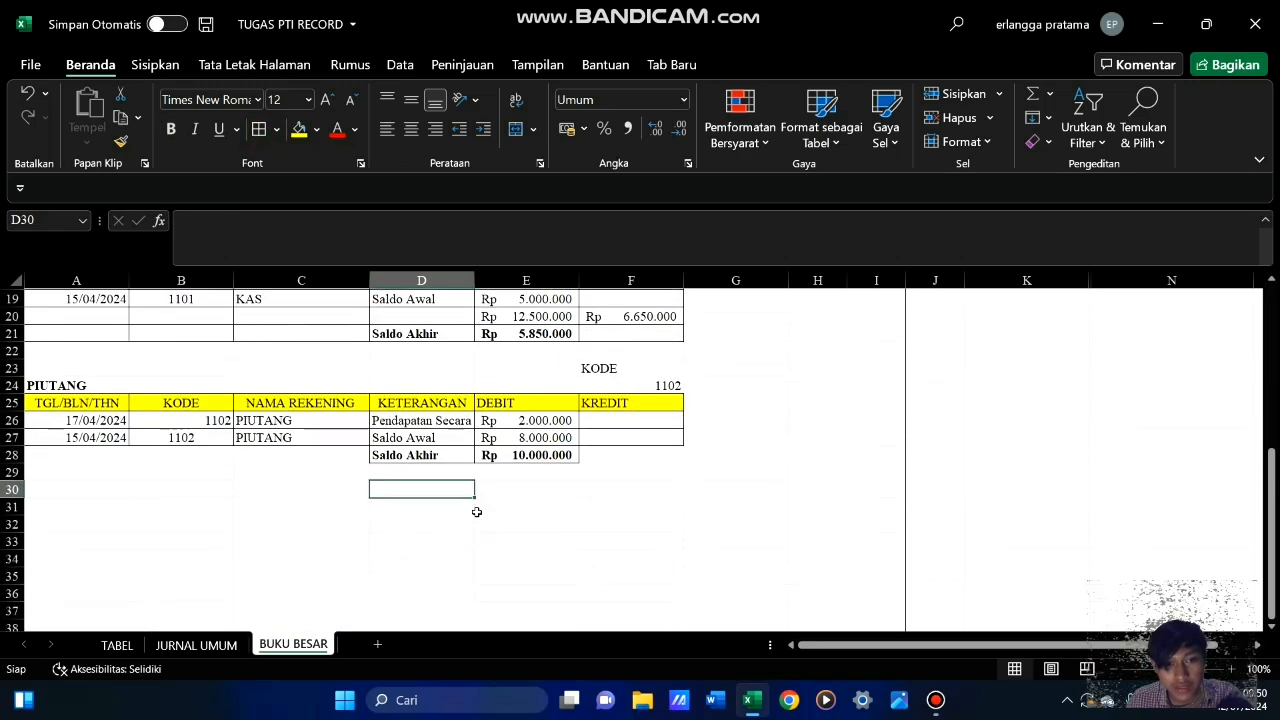
pyautogui.scroll(3, 477, 512)
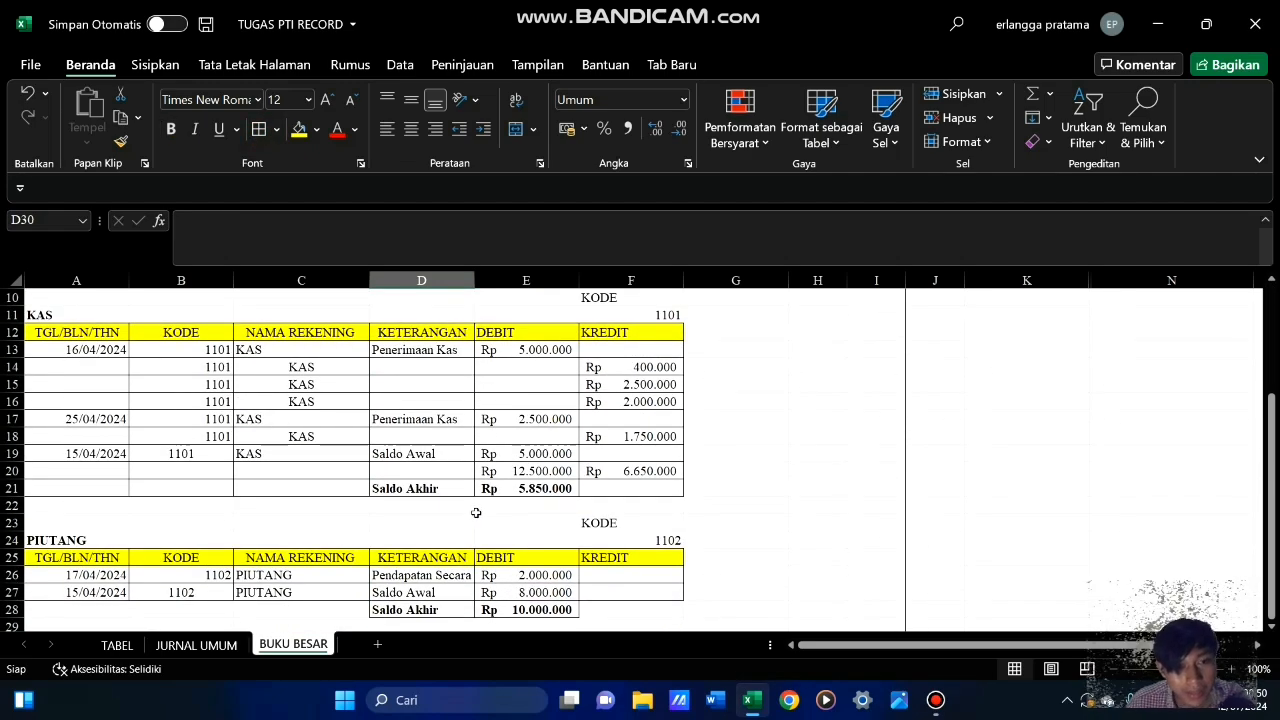
pyautogui.scroll(-3, 476, 513)
pyautogui.scroll(3, 476, 513)
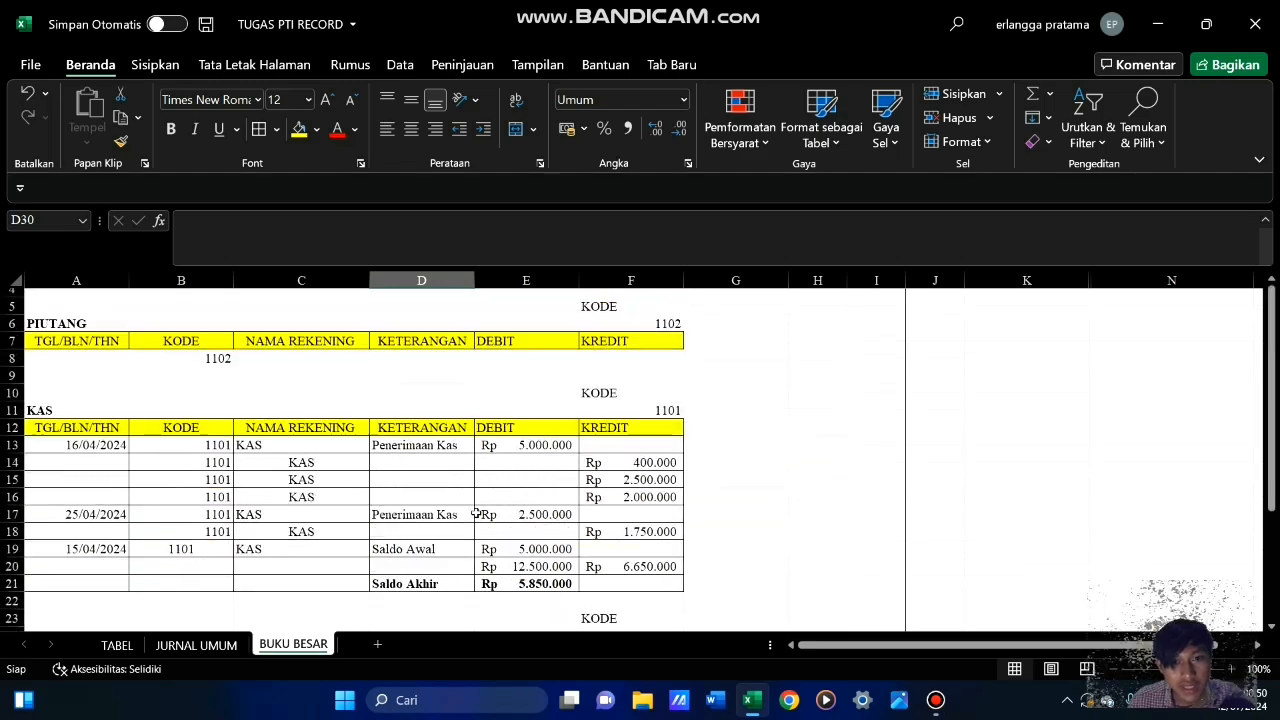
pyautogui.scroll(-3, 476, 513)
pyautogui.scroll(-2, 476, 513)
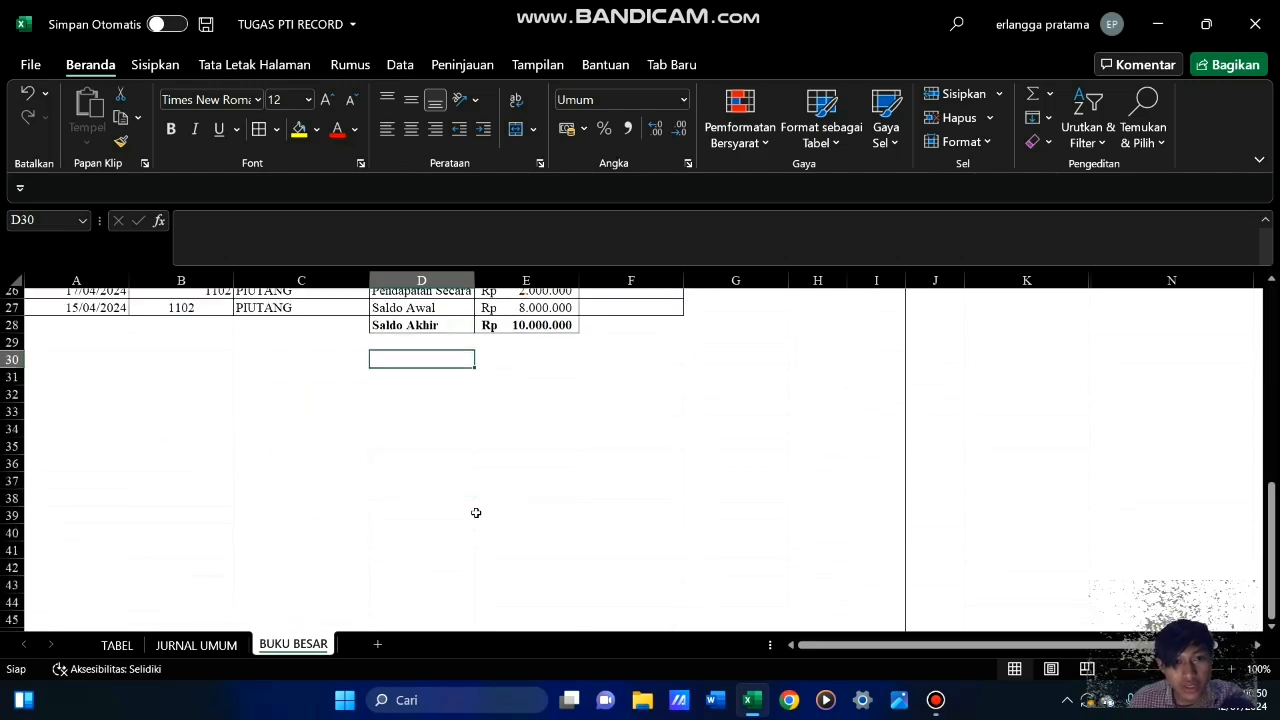
pyautogui.scroll(1, 476, 513)
pyautogui.scroll(4, 476, 513)
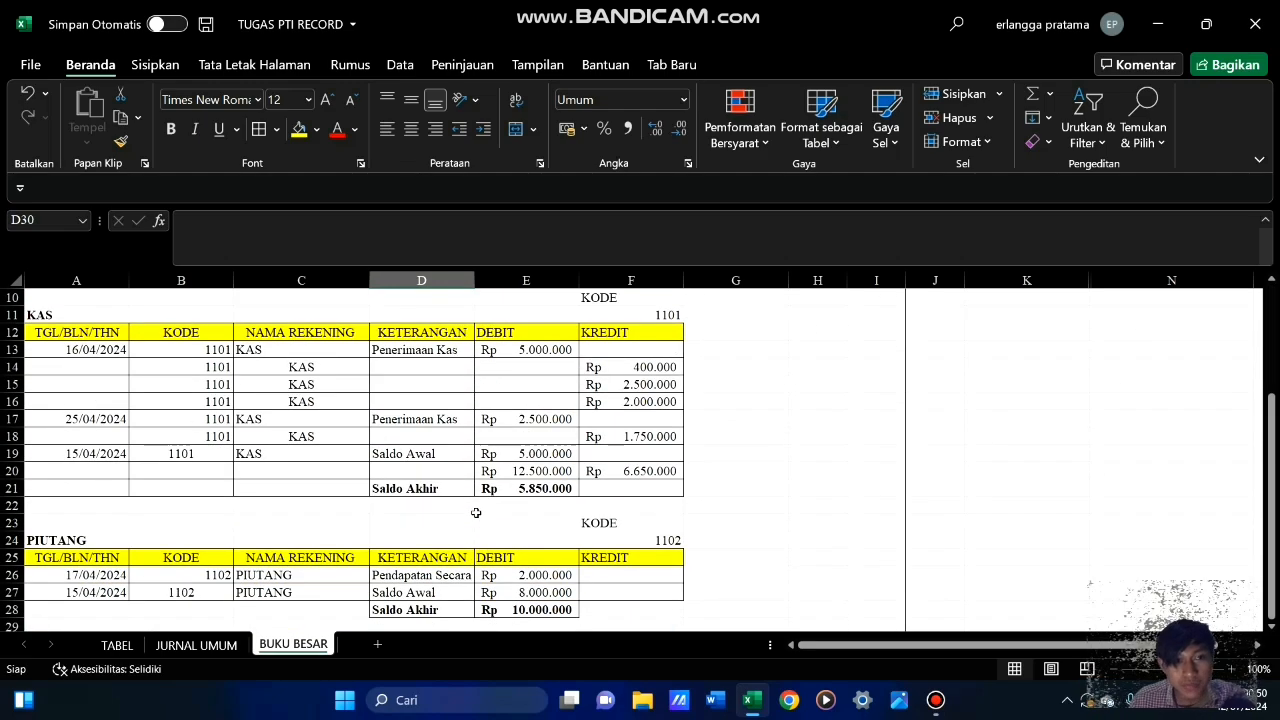
pyautogui.scroll(-3, 476, 513)
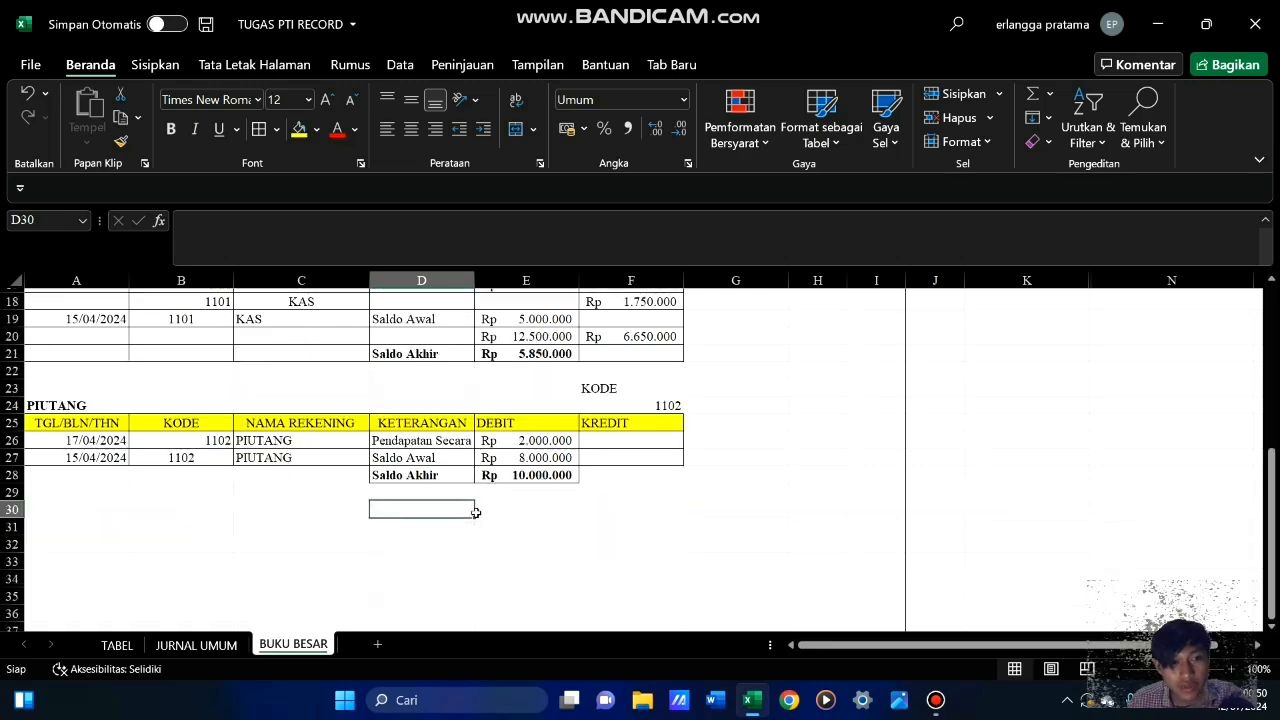
pyautogui.scroll(3, 476, 513)
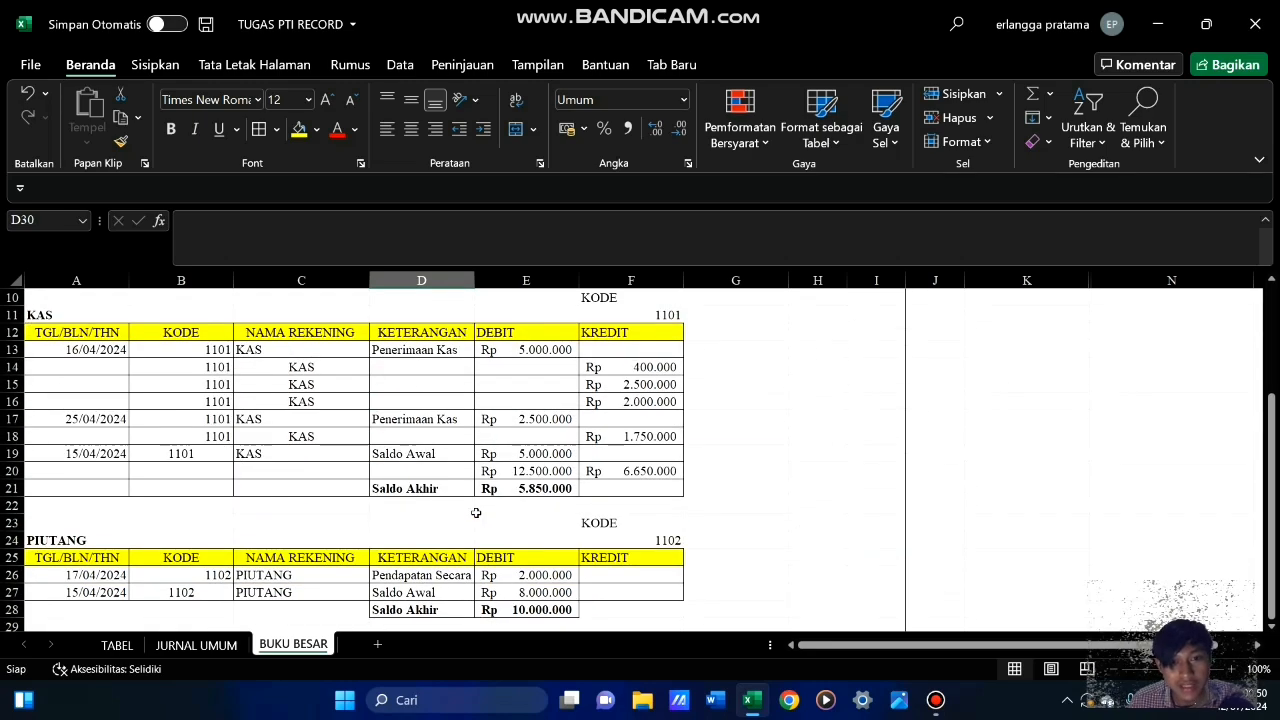
pyautogui.scroll(-3, 476, 513)
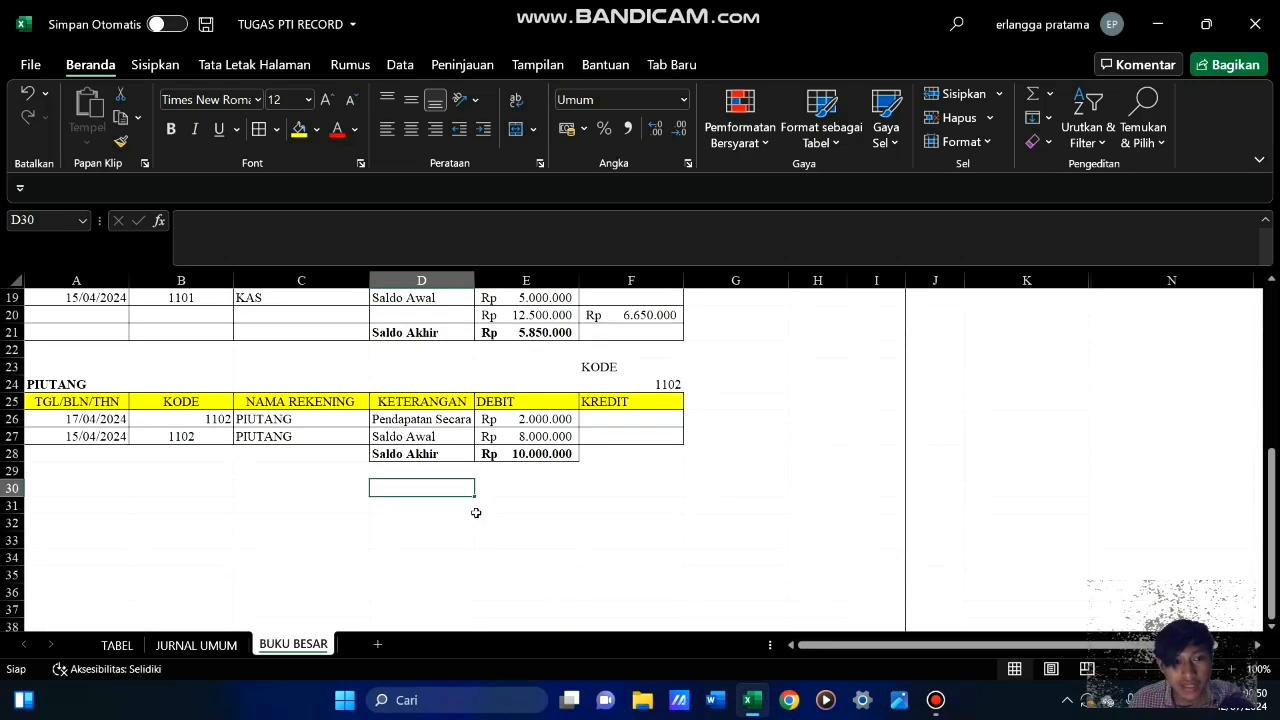
pyautogui.scroll(3, 476, 513)
pyautogui.scroll(-3, 476, 513)
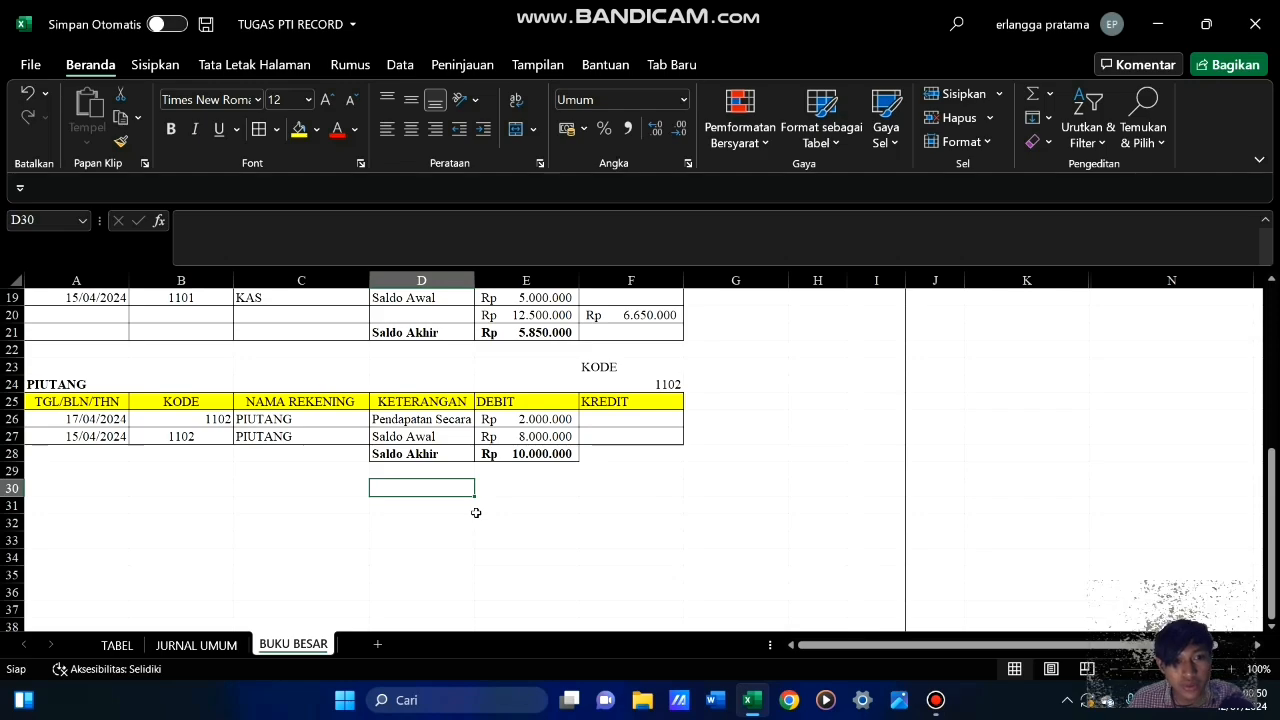
pyautogui.scroll(3, 476, 513)
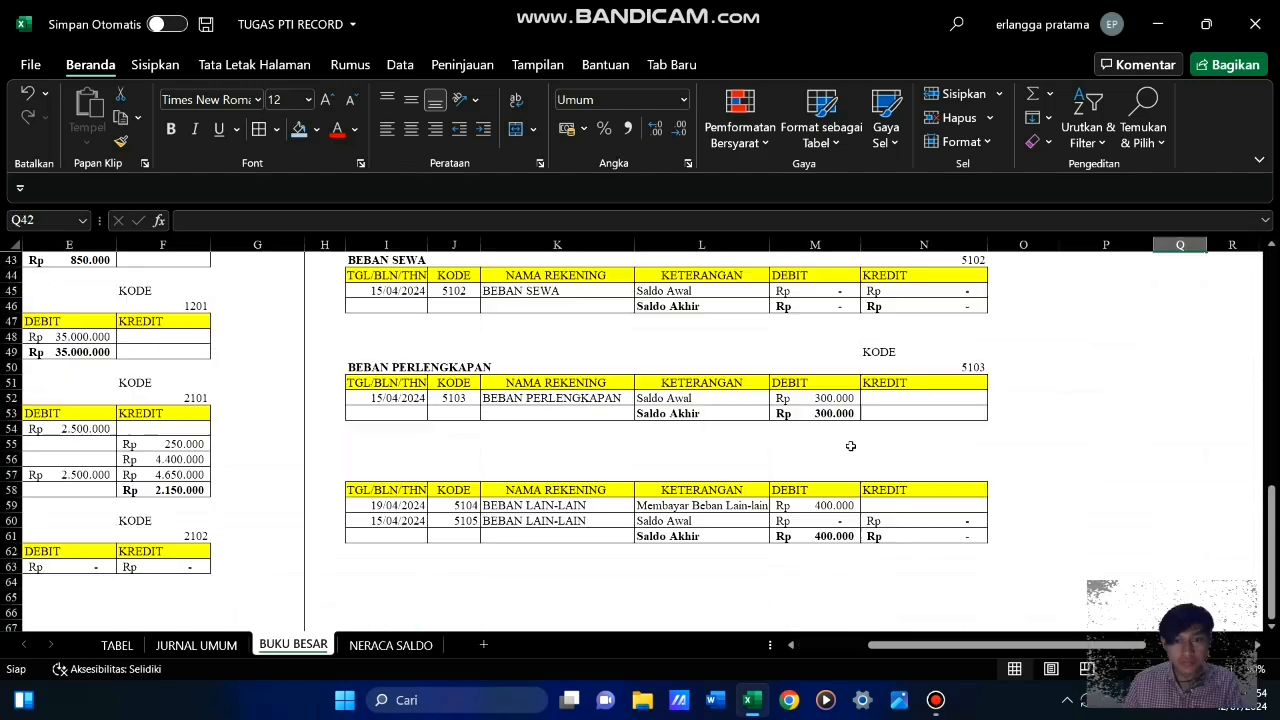
pyautogui.scroll(3, 851, 446)
pyautogui.scroll(-9, 851, 446)
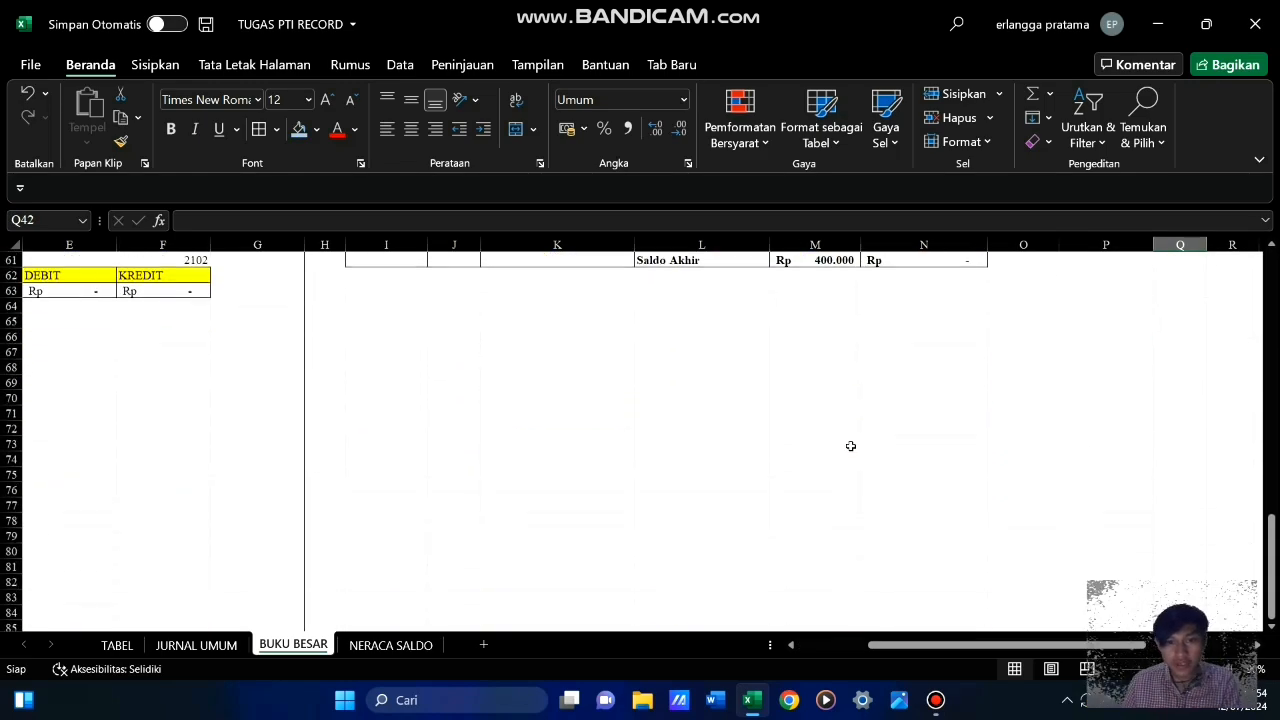
# Copy the BEBAN LAIN-LAIN heading with its KODE (A5:F6) to I56, above the untitled last ledger table
pyautogui.scroll(2, 851, 446)
pyautogui.scroll(4, 851, 446)
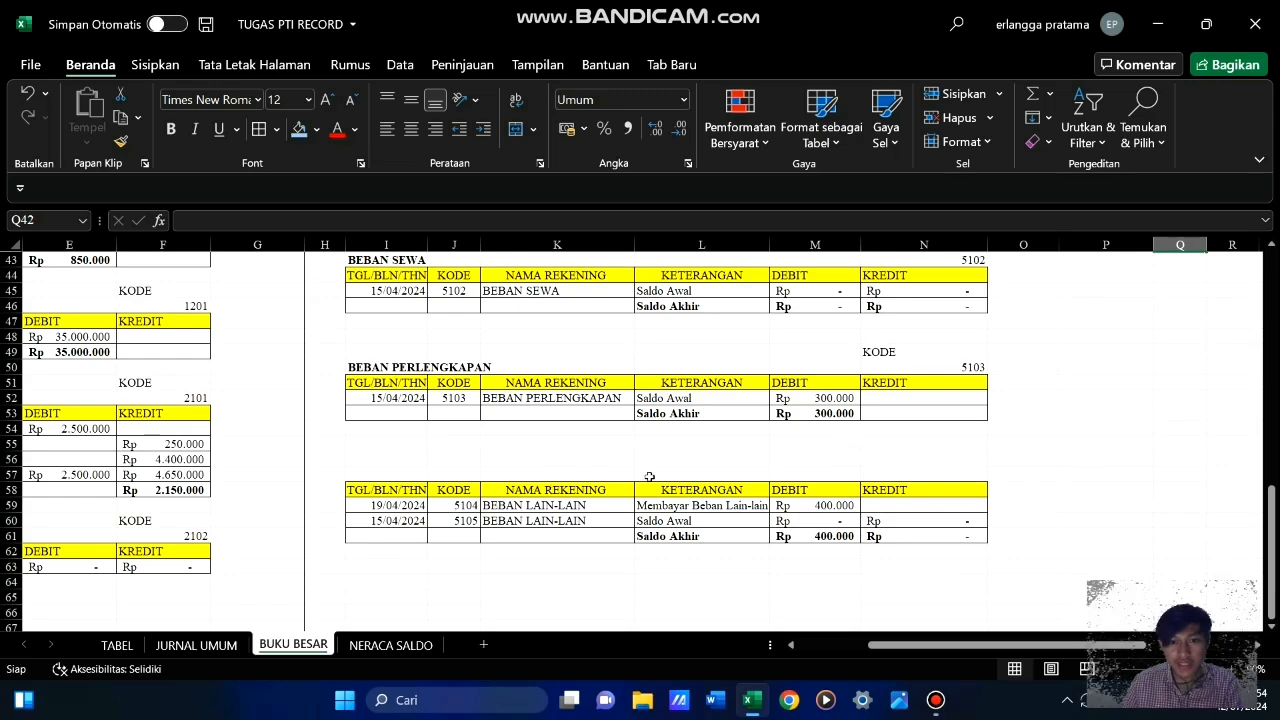
pyautogui.scroll(12, 543, 489)
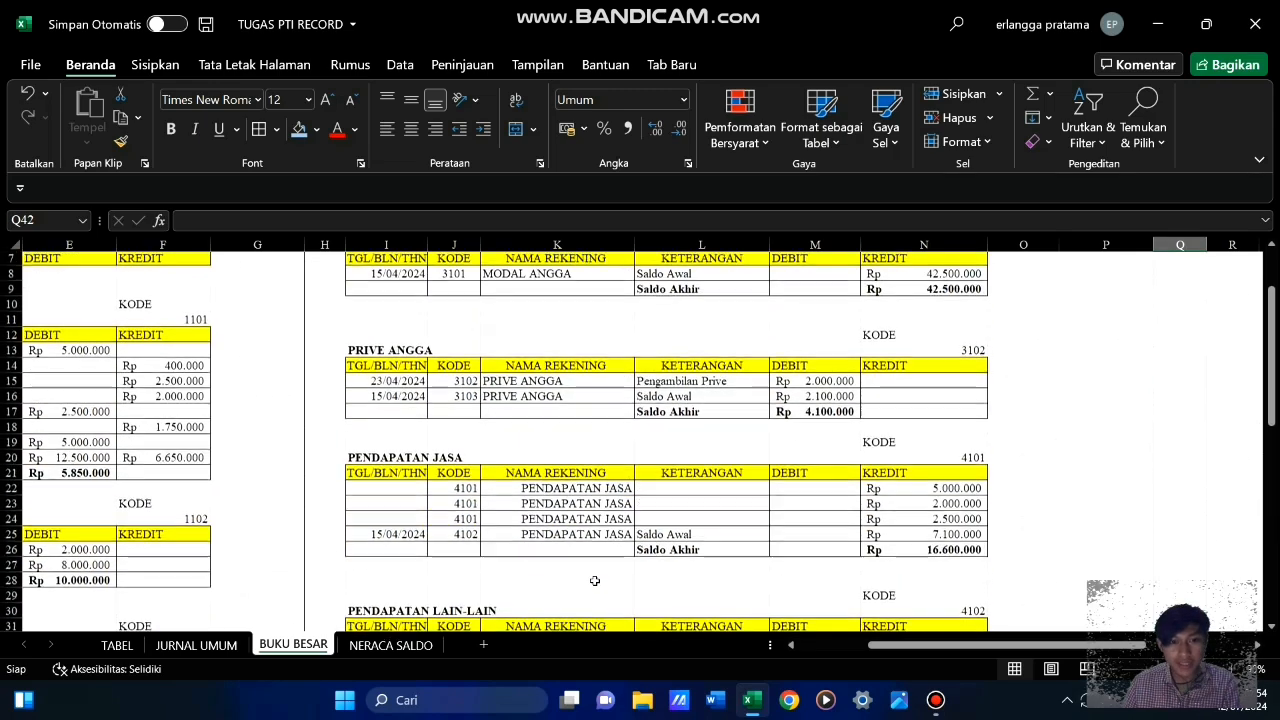
pyautogui.moveTo(878, 645); pyautogui.dragTo(706, 597)
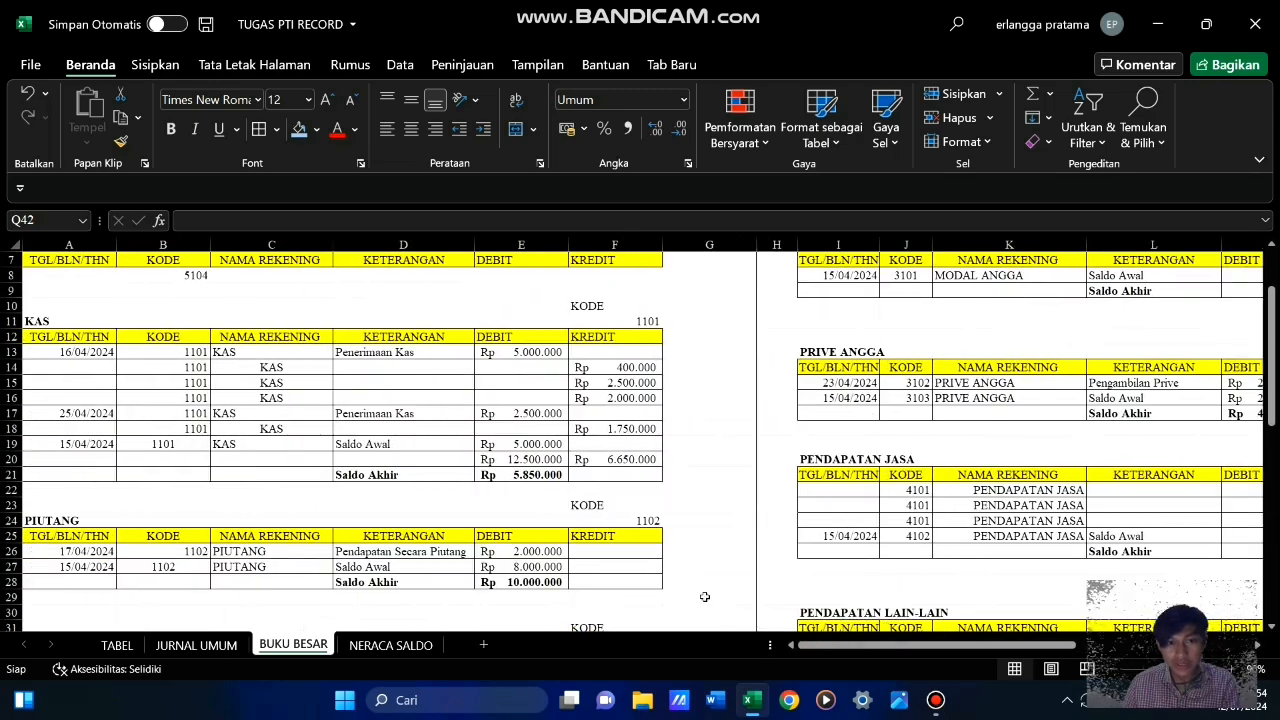
pyautogui.scroll(2, 624, 526)
pyautogui.moveTo(87, 326); pyautogui.dragTo(619, 341)
pyautogui.hotkey('ctrl', 'c')
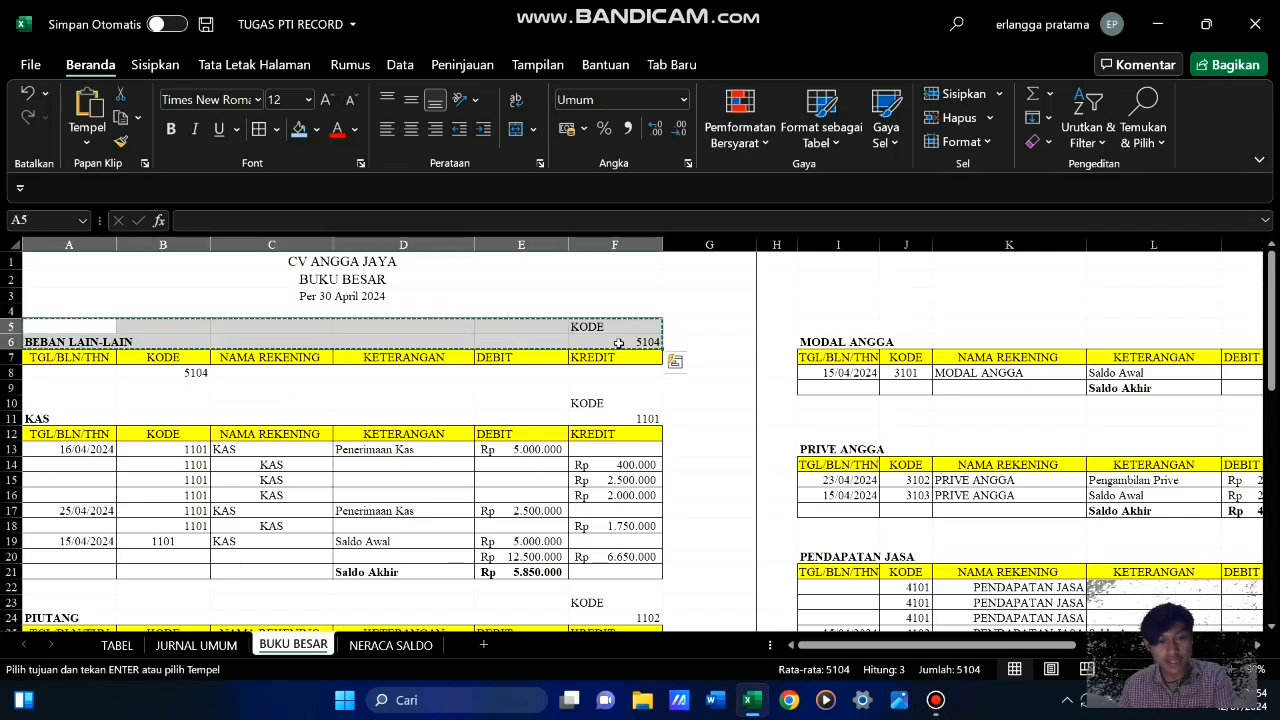
pyautogui.scroll(-6, 706, 443)
pyautogui.scroll(-9, 740, 524)
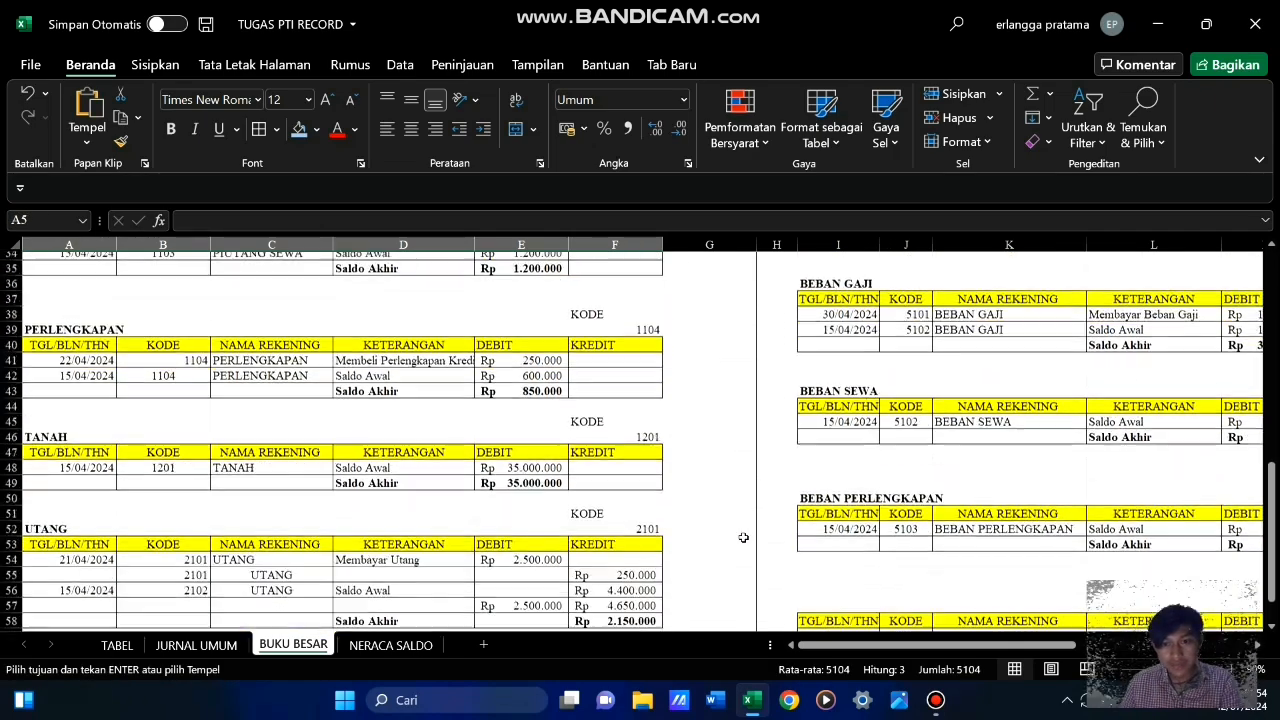
pyautogui.moveTo(843, 650); pyautogui.dragTo(963, 648)
pyautogui.click(103, 416)
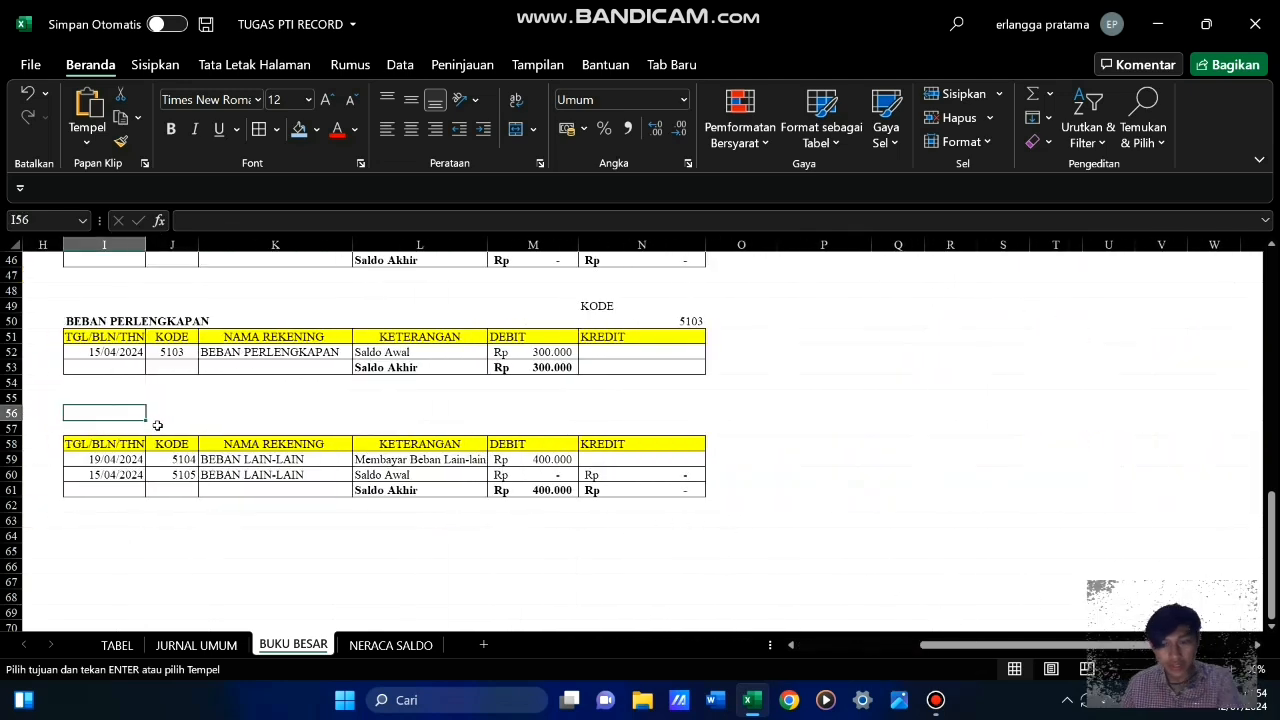
pyautogui.press('Return')
pyautogui.click(354, 541)
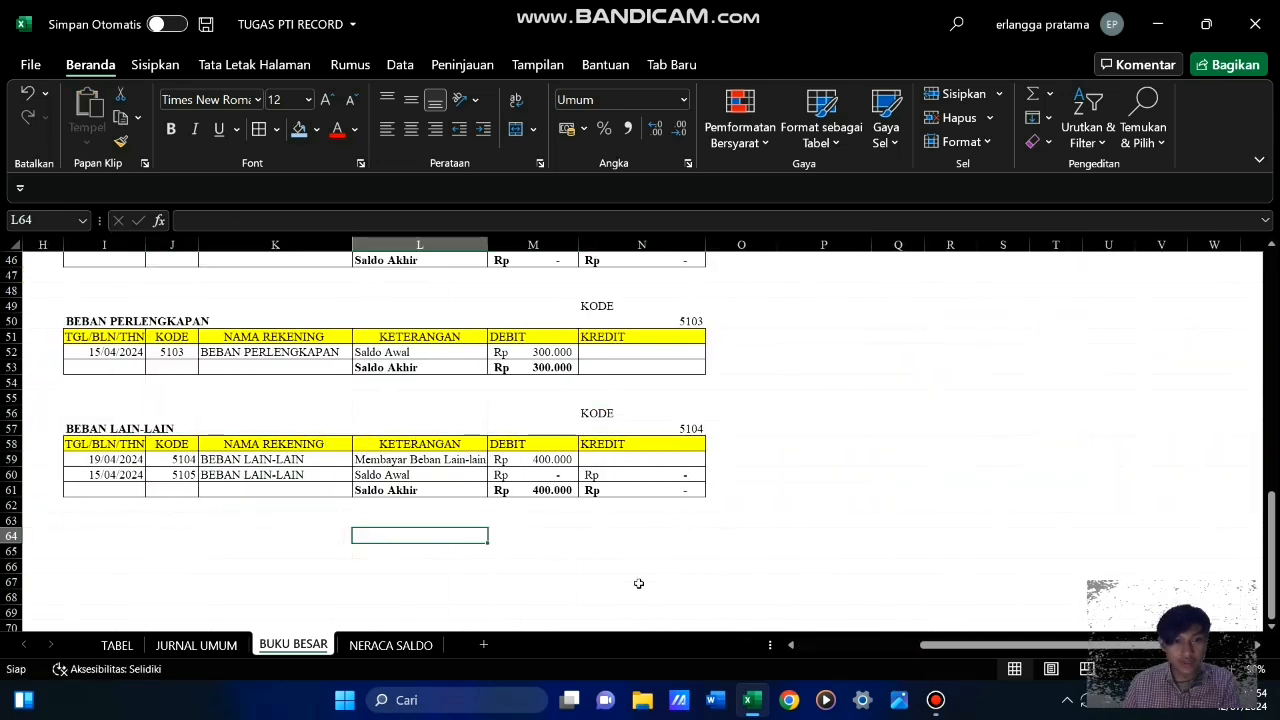
# Review the account ledger tables in columns C to N of BUKU BESAR, from MODAL ANGGA down to BEBAN LAIN-LAIN
pyautogui.moveTo(950, 646); pyautogui.dragTo(863, 625)
pyautogui.scroll(15, 652, 514)
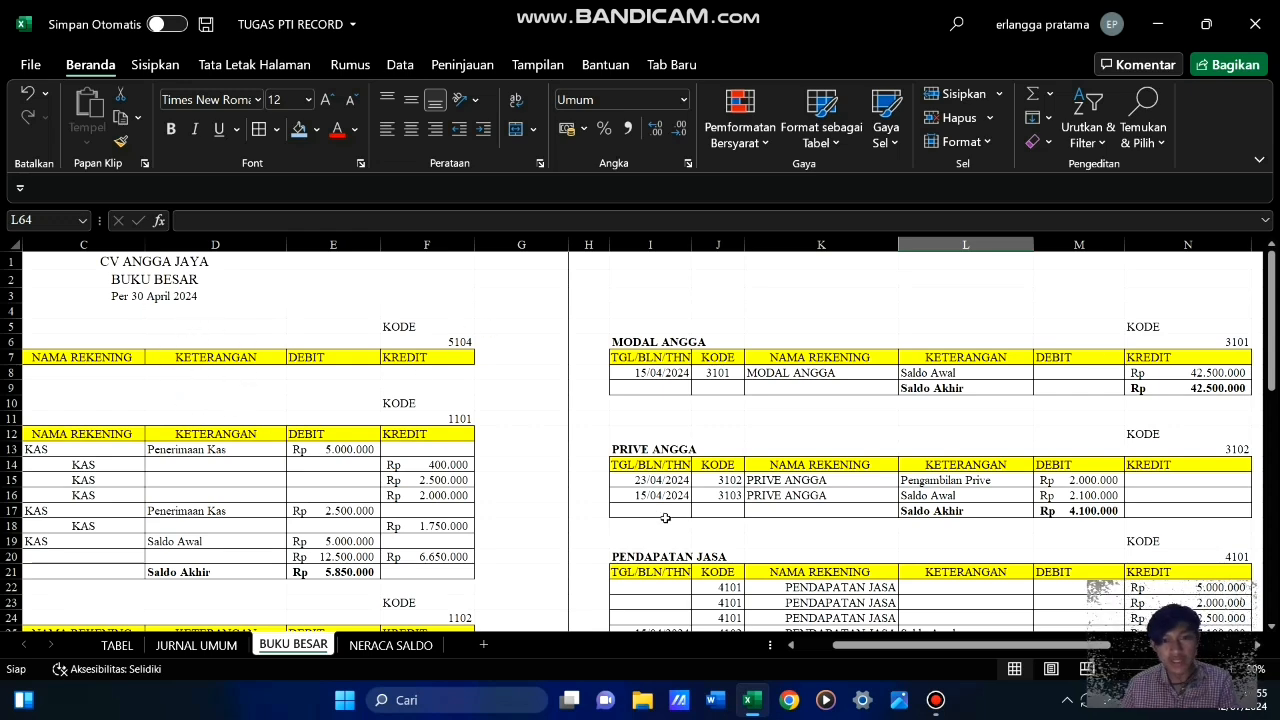
pyautogui.moveTo(863, 647)
pyautogui.mouseDown()
pyautogui.moveTo(823, 648)
pyautogui.moveTo(860, 638)
pyautogui.mouseUp()
pyautogui.scroll(-15, 771, 540)
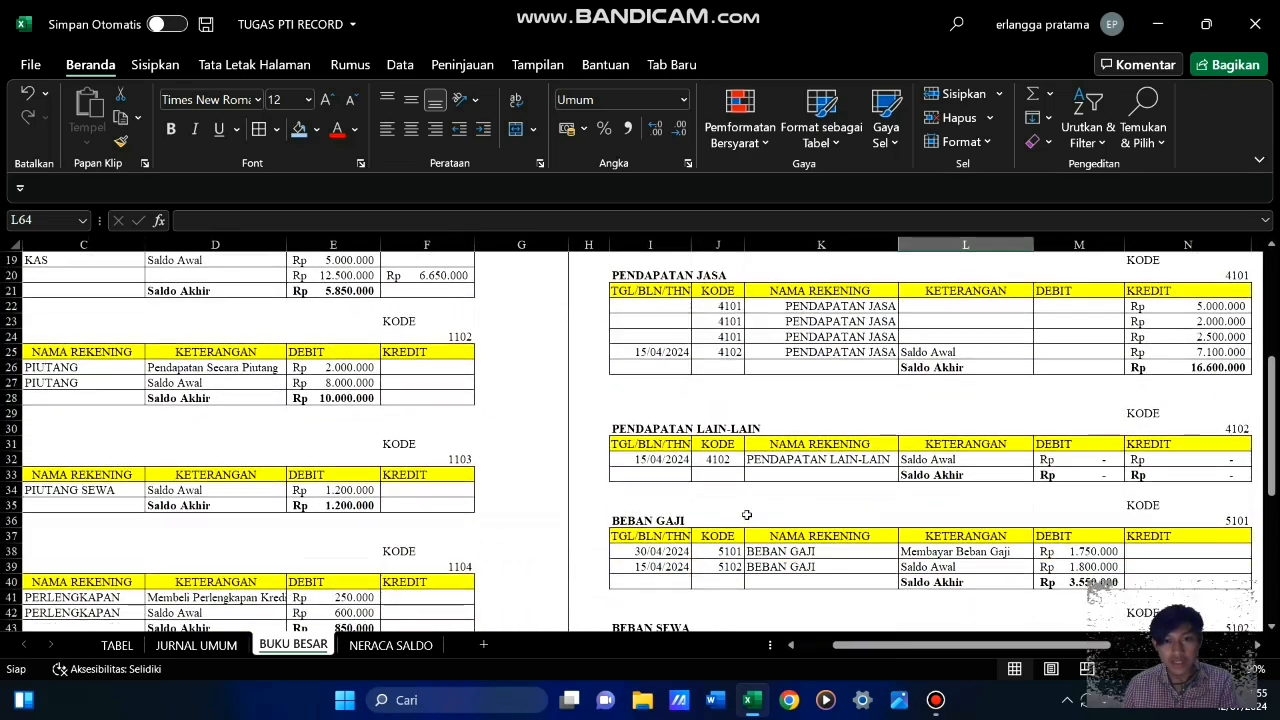
pyautogui.scroll(3, 741, 506)
pyautogui.scroll(-3, 744, 519)
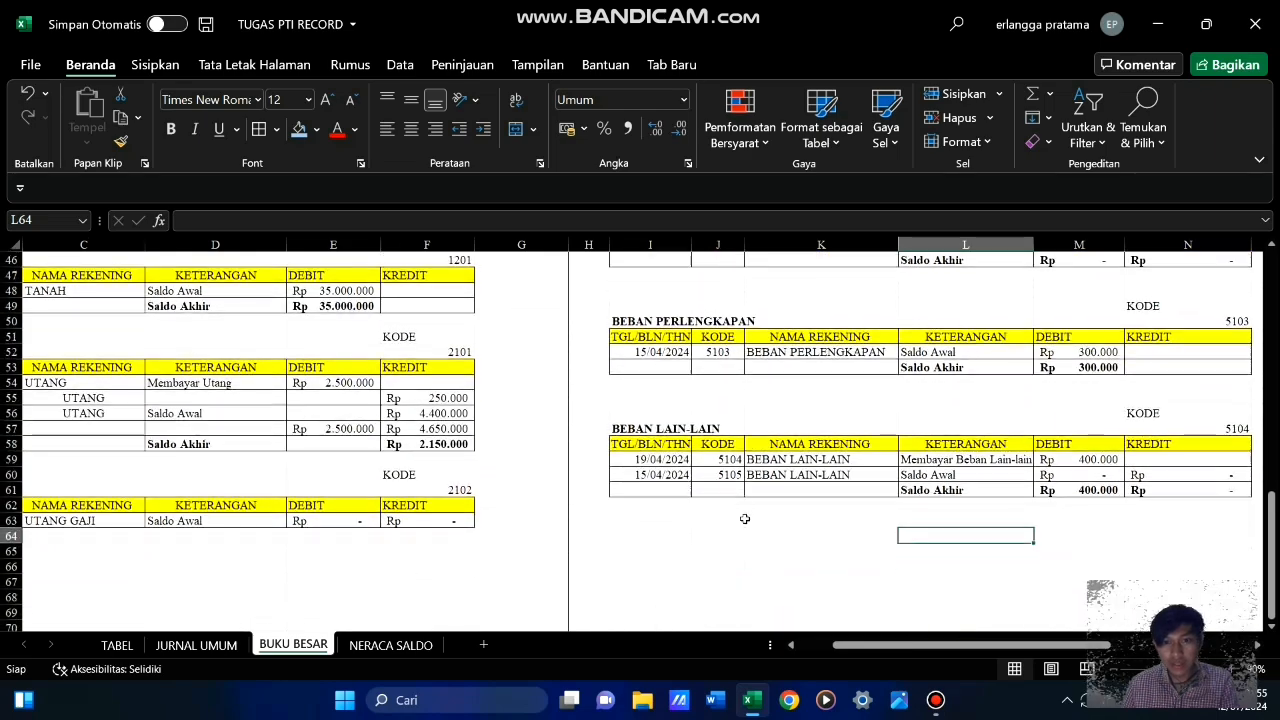
pyautogui.moveTo(838, 652); pyautogui.dragTo(875, 645)
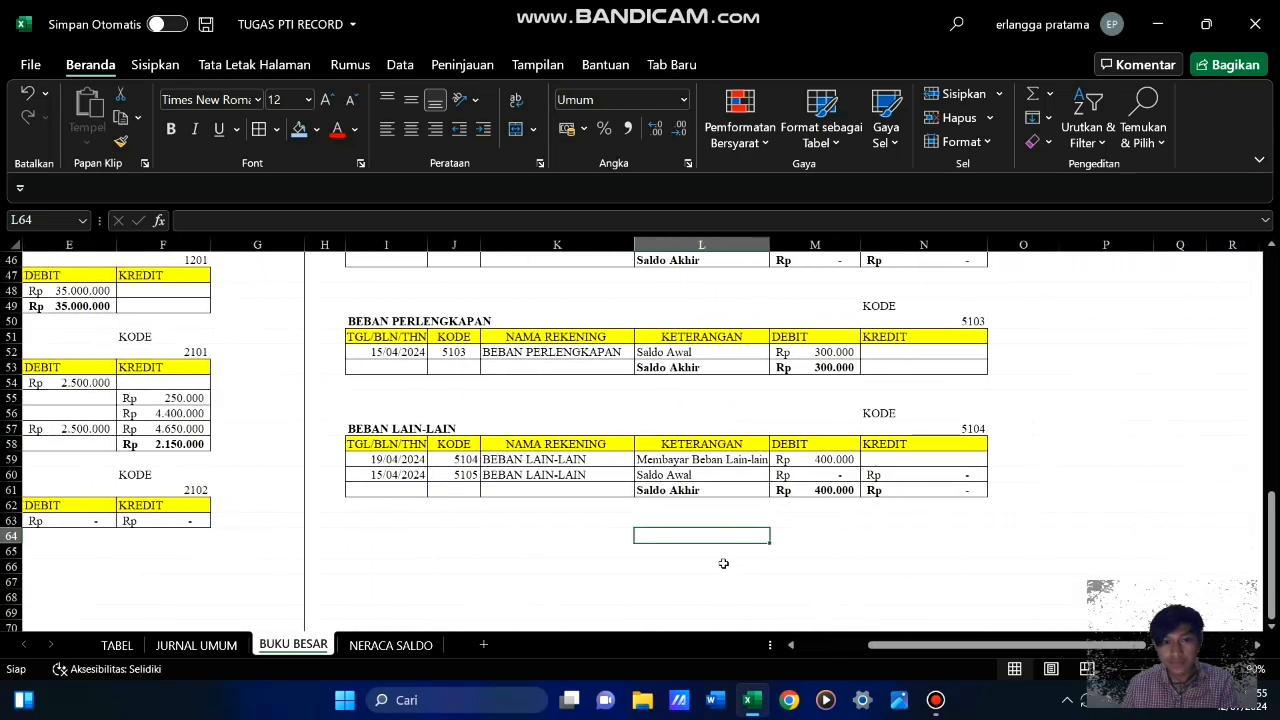
pyautogui.scroll(2, 706, 545)
pyautogui.scroll(-2, 706, 545)
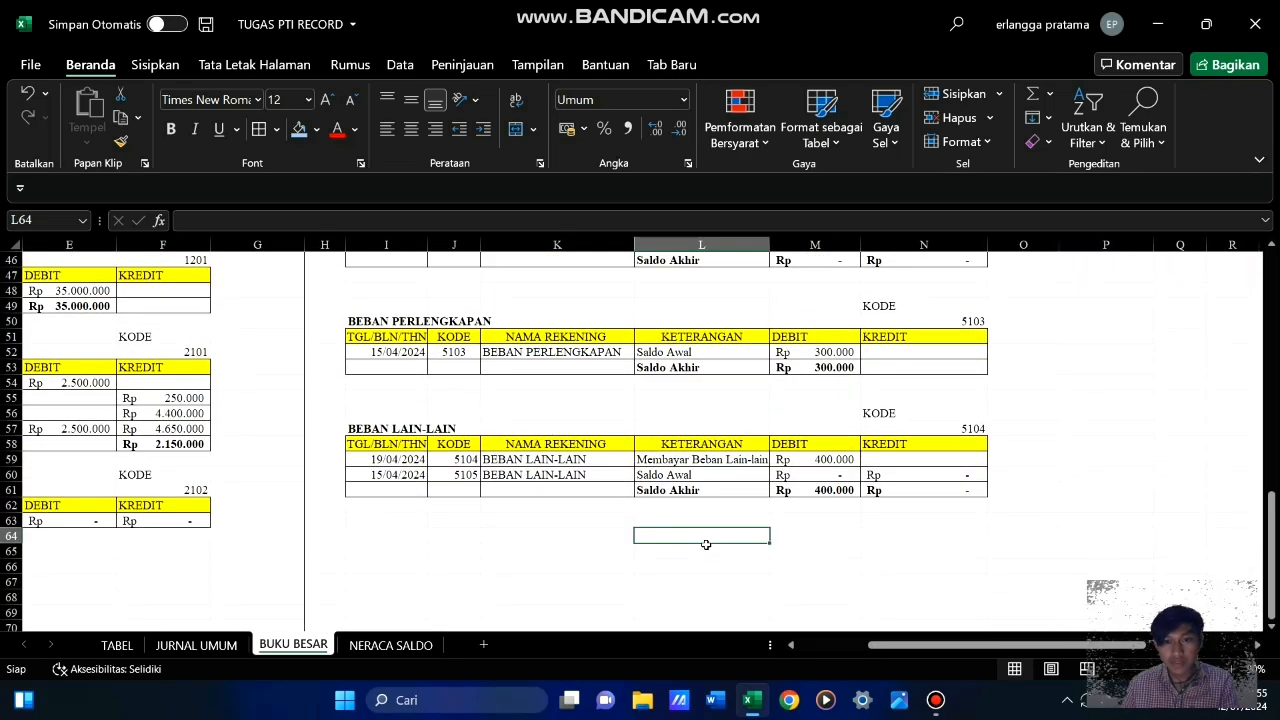
pyautogui.scroll(12, 706, 545)
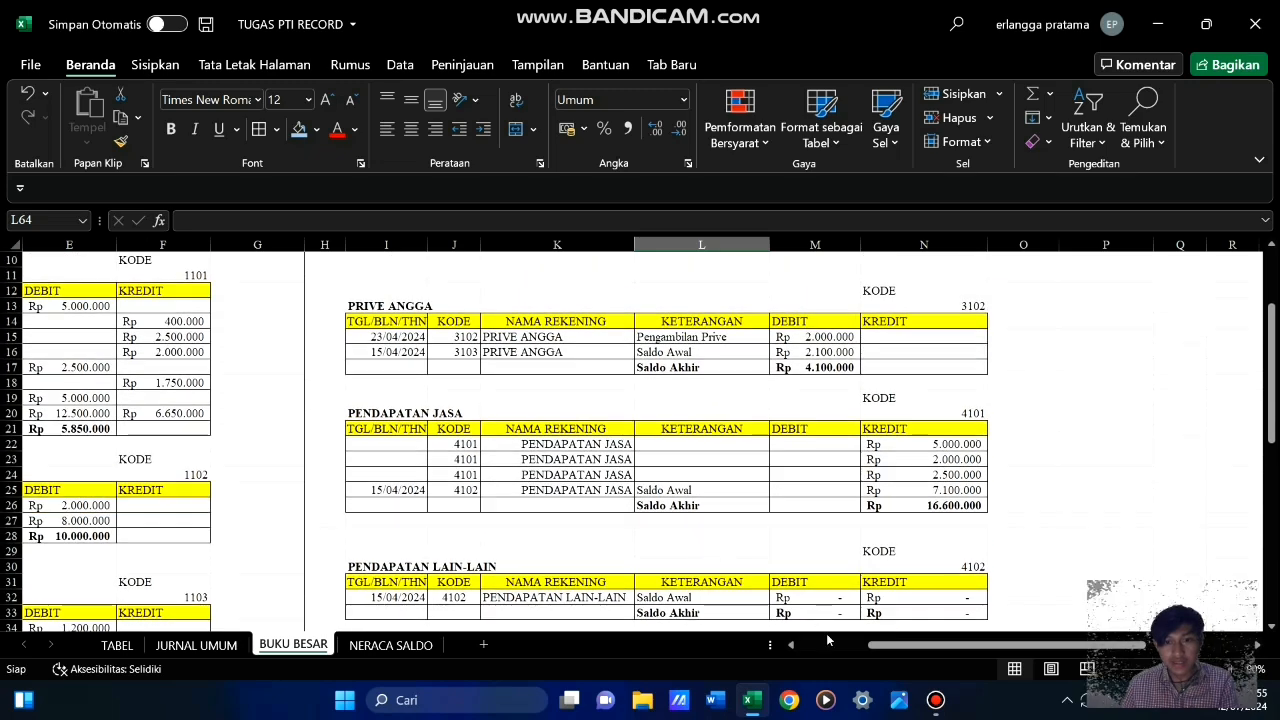
# Hide the KODE and NAMA REKENING columns B and C of the ledger tables in BUKU BESAR
pyautogui.moveTo(870, 648); pyautogui.dragTo(800, 647)
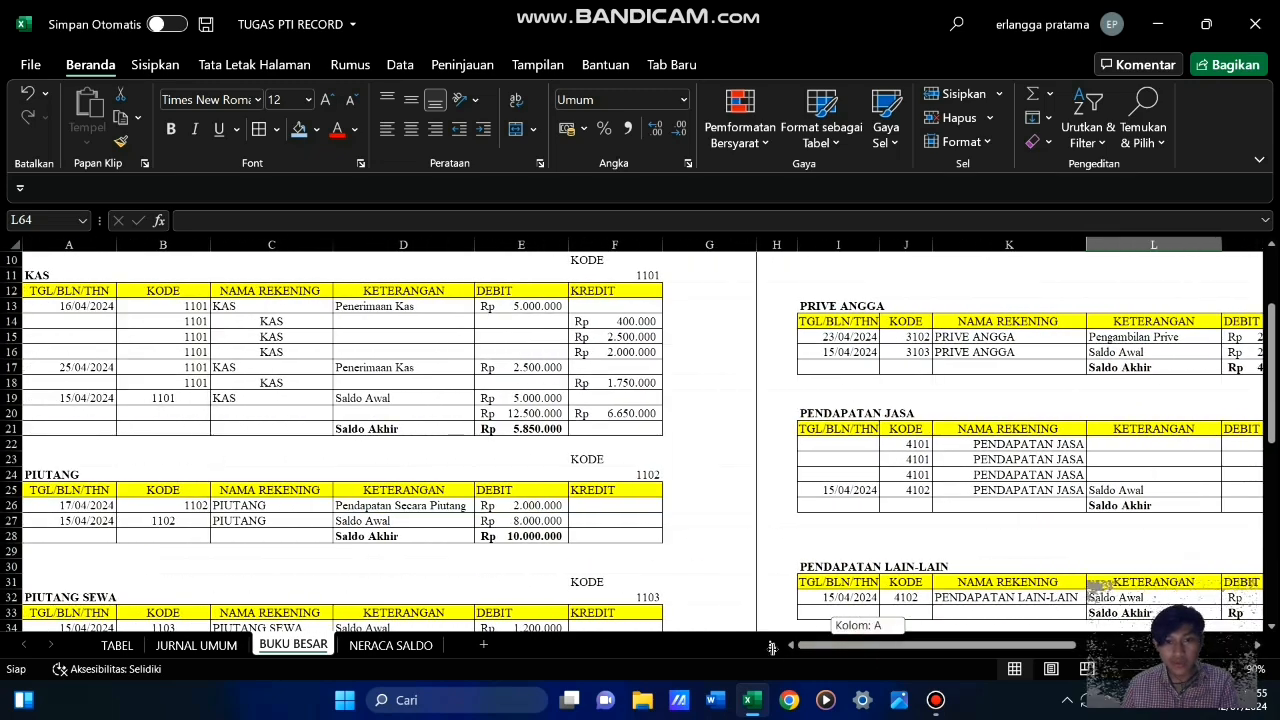
pyautogui.scroll(3, 398, 481)
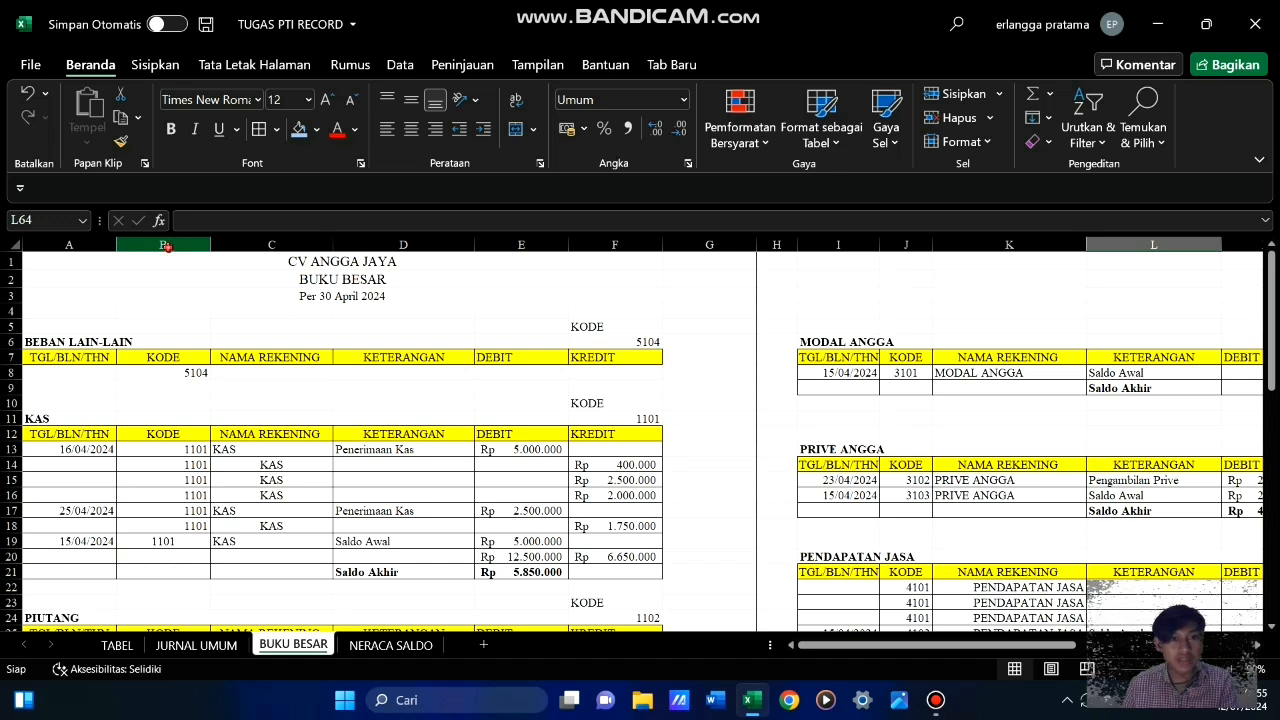
pyautogui.moveTo(166, 247); pyautogui.dragTo(244, 251)
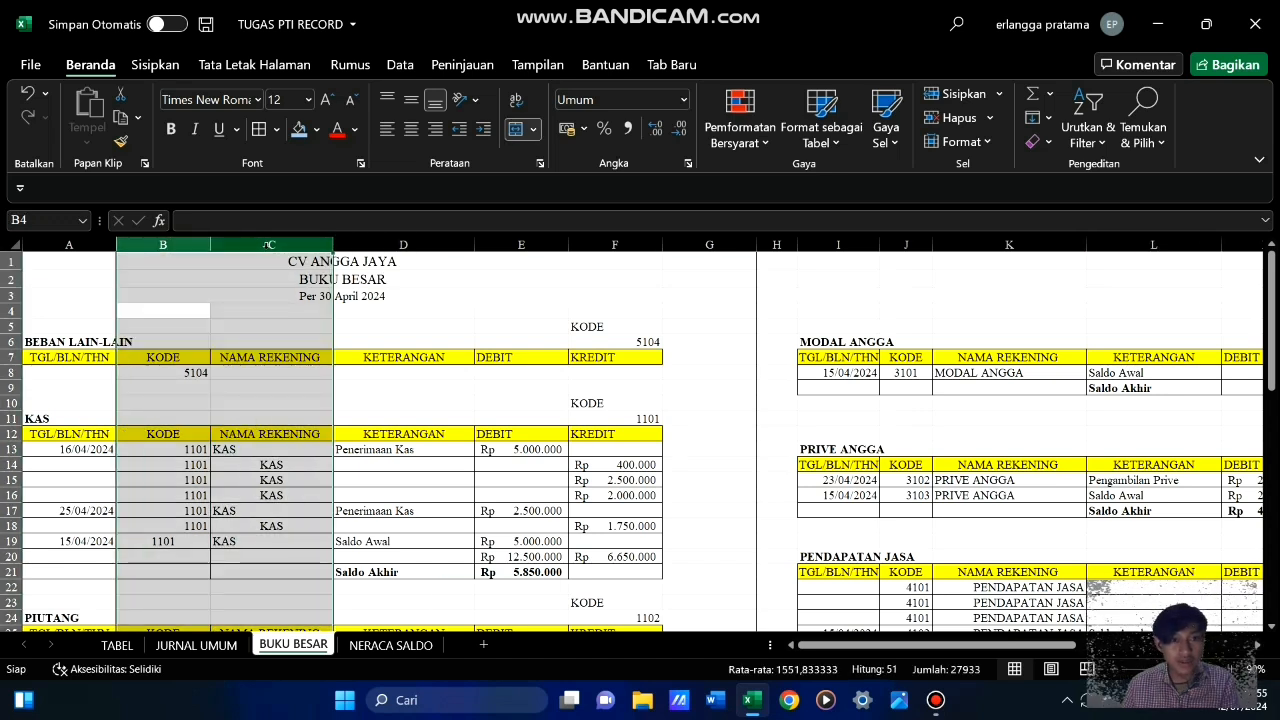
pyautogui.rightClick(267, 245)
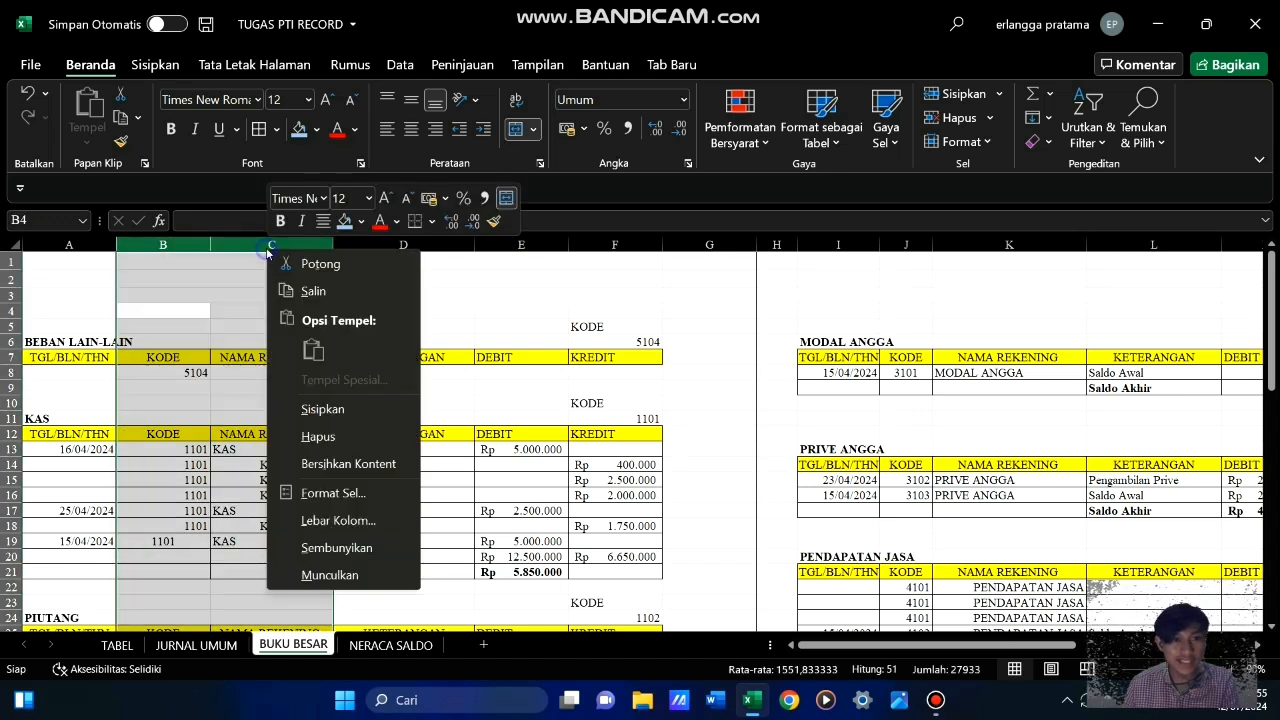
pyautogui.click(359, 547)
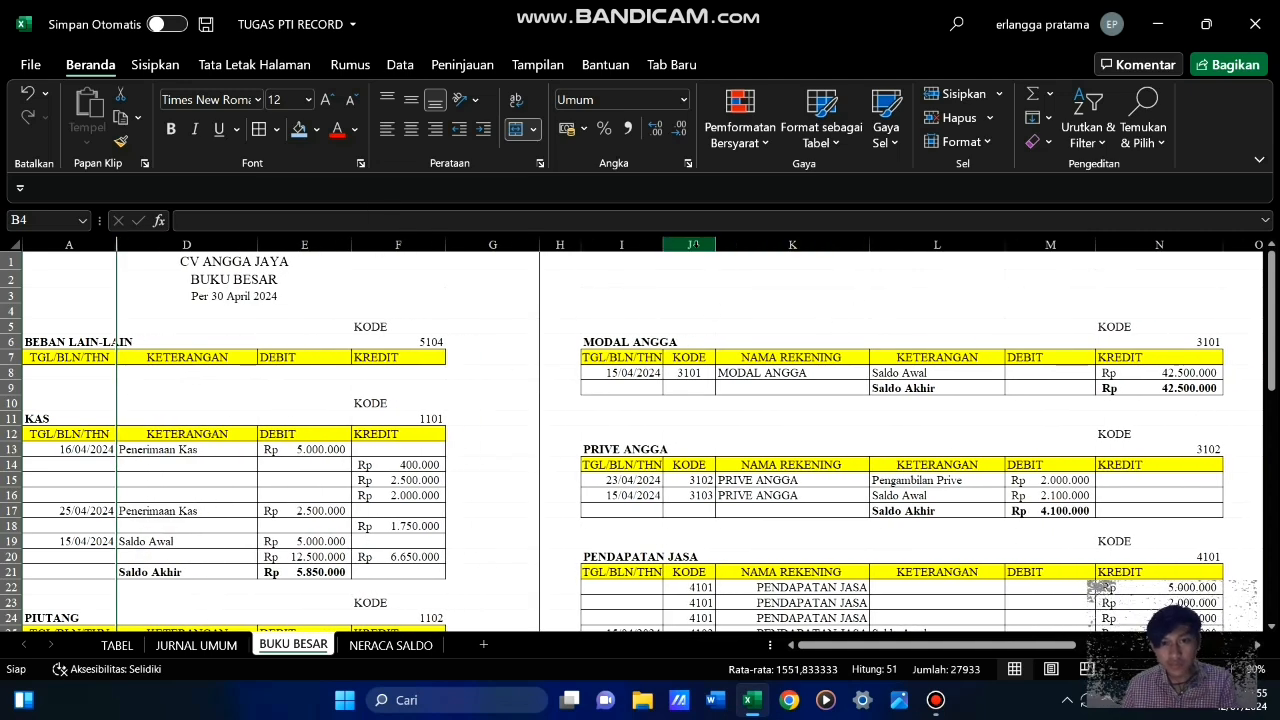
# Hide columns J and K, which hold KODE and NAMA REKENING in the second set of ledger tables
pyautogui.moveTo(693, 245); pyautogui.dragTo(757, 246)
pyautogui.rightClick(758, 247)
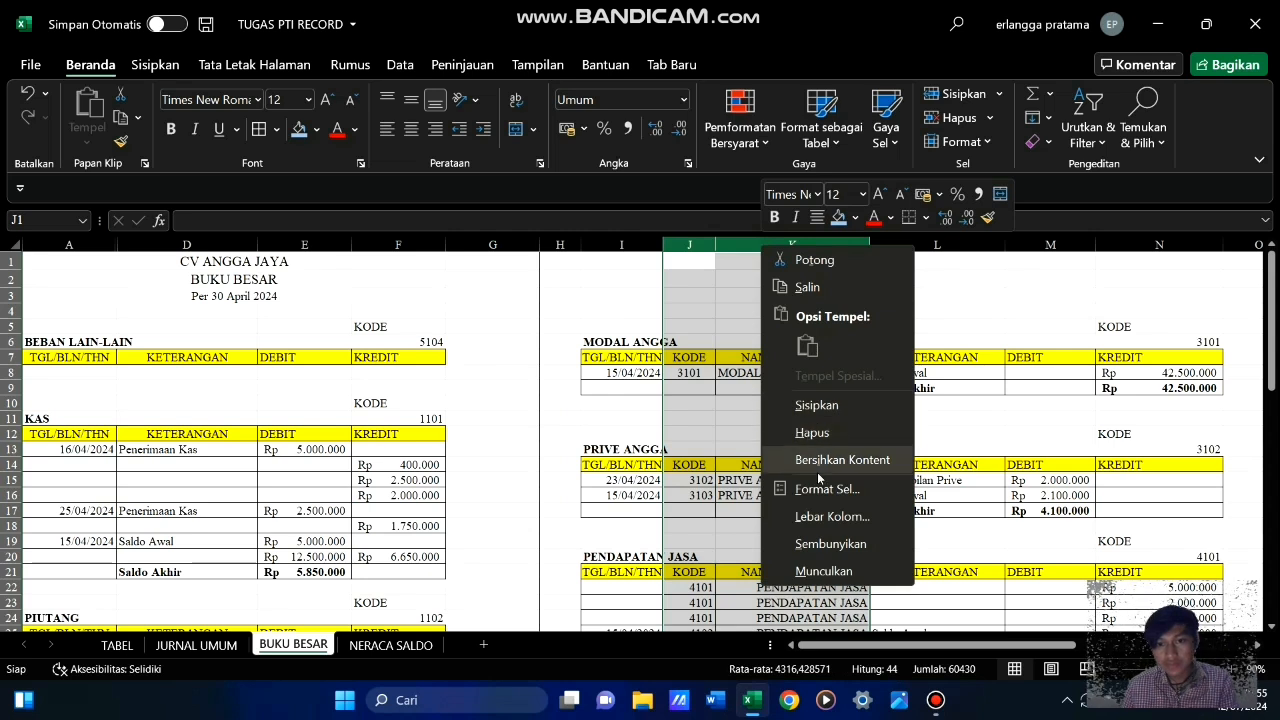
pyautogui.click(828, 544)
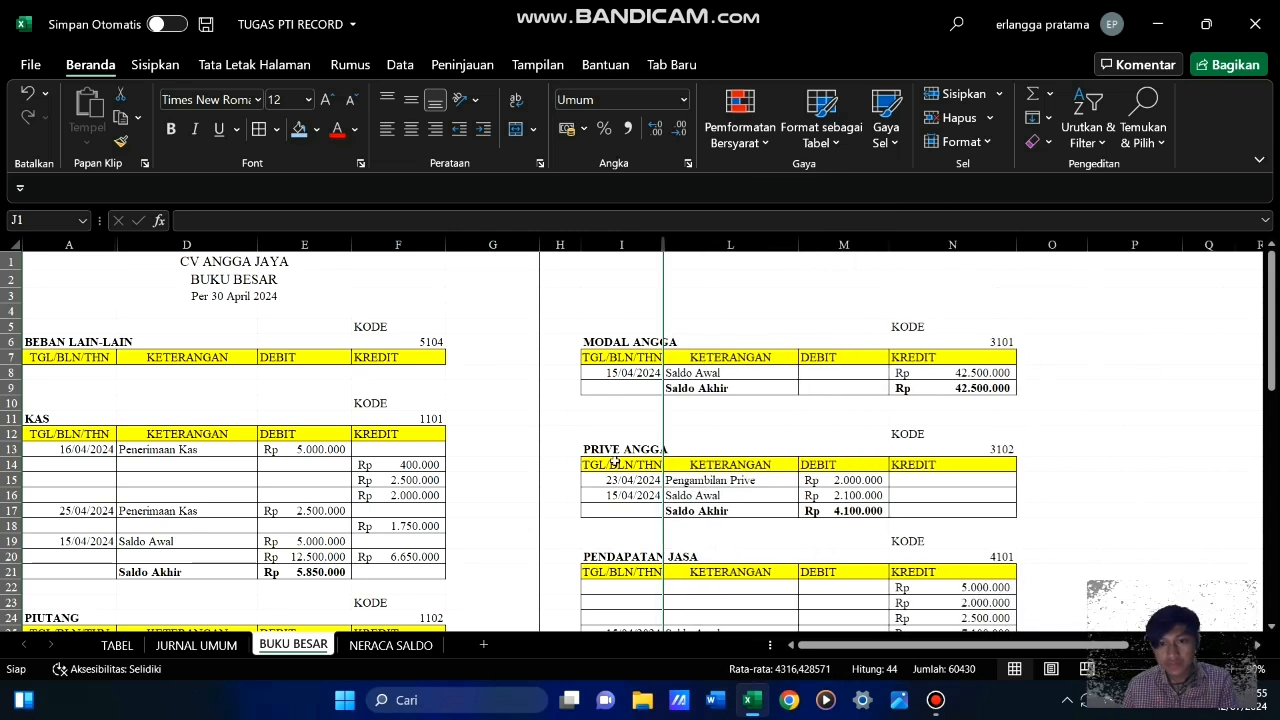
pyautogui.click(582, 290)
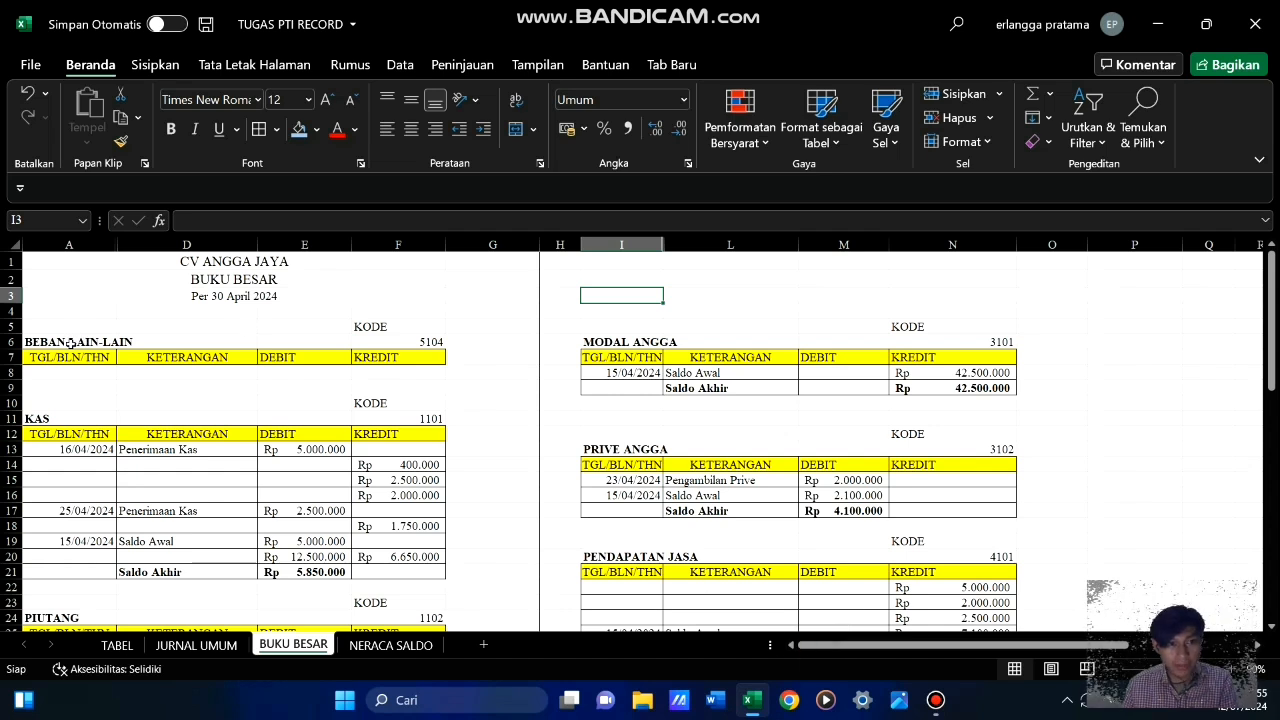
# Delete the BEBAN LAIN-LAIN heading block in A5:F7 above the KAS ledger, shifting the cells up
pyautogui.moveTo(74, 341); pyautogui.dragTo(396, 373)
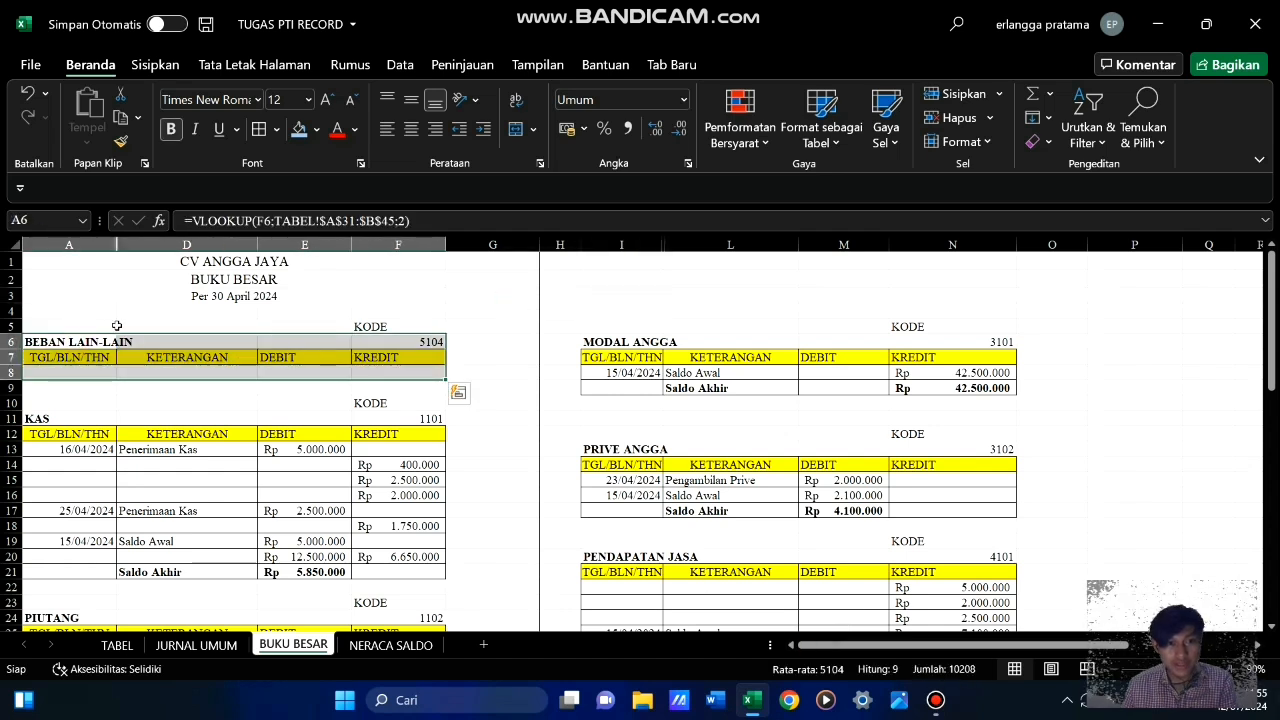
pyautogui.click(101, 328)
pyautogui.moveTo(101, 328); pyautogui.dragTo(396, 359)
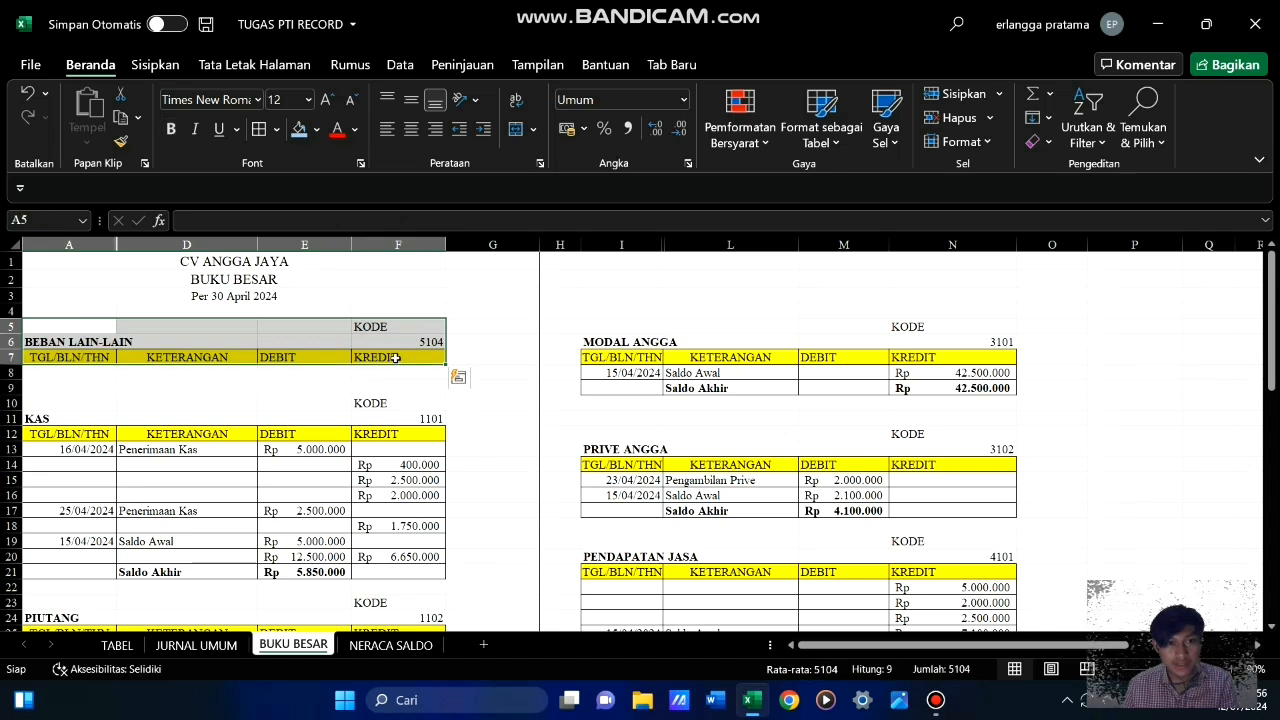
pyautogui.rightClick(371, 345)
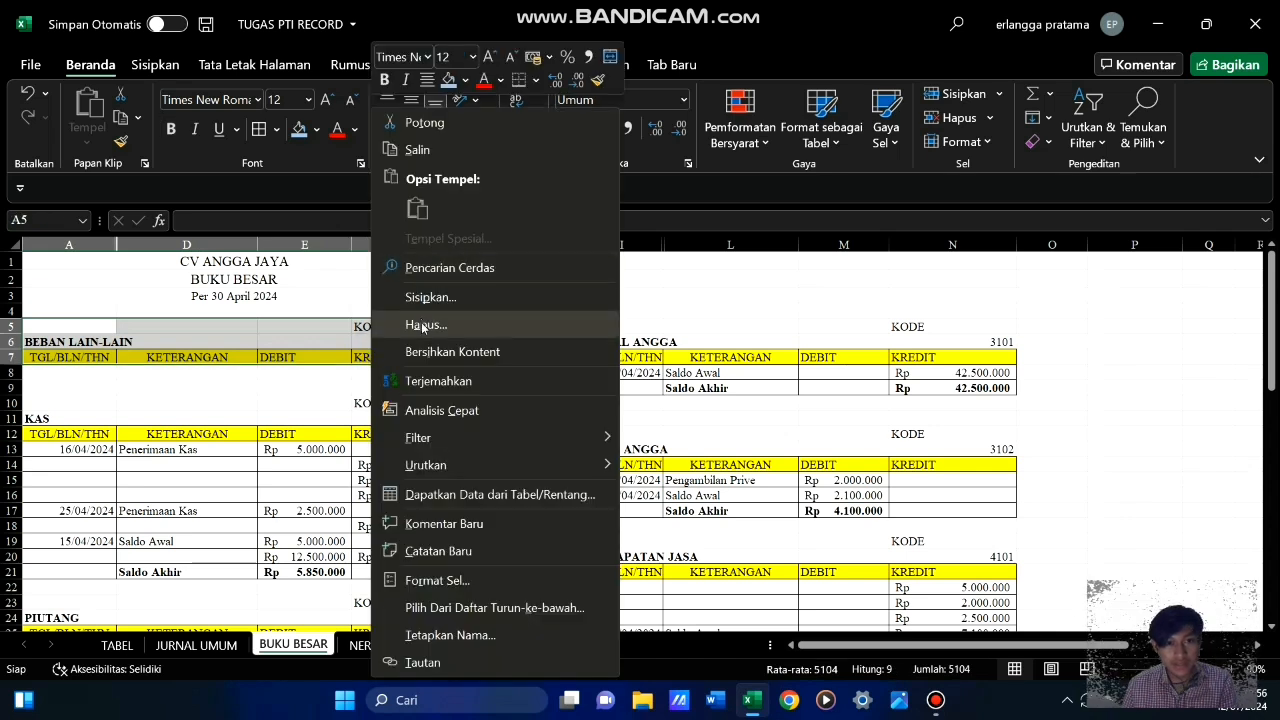
pyautogui.click(424, 326)
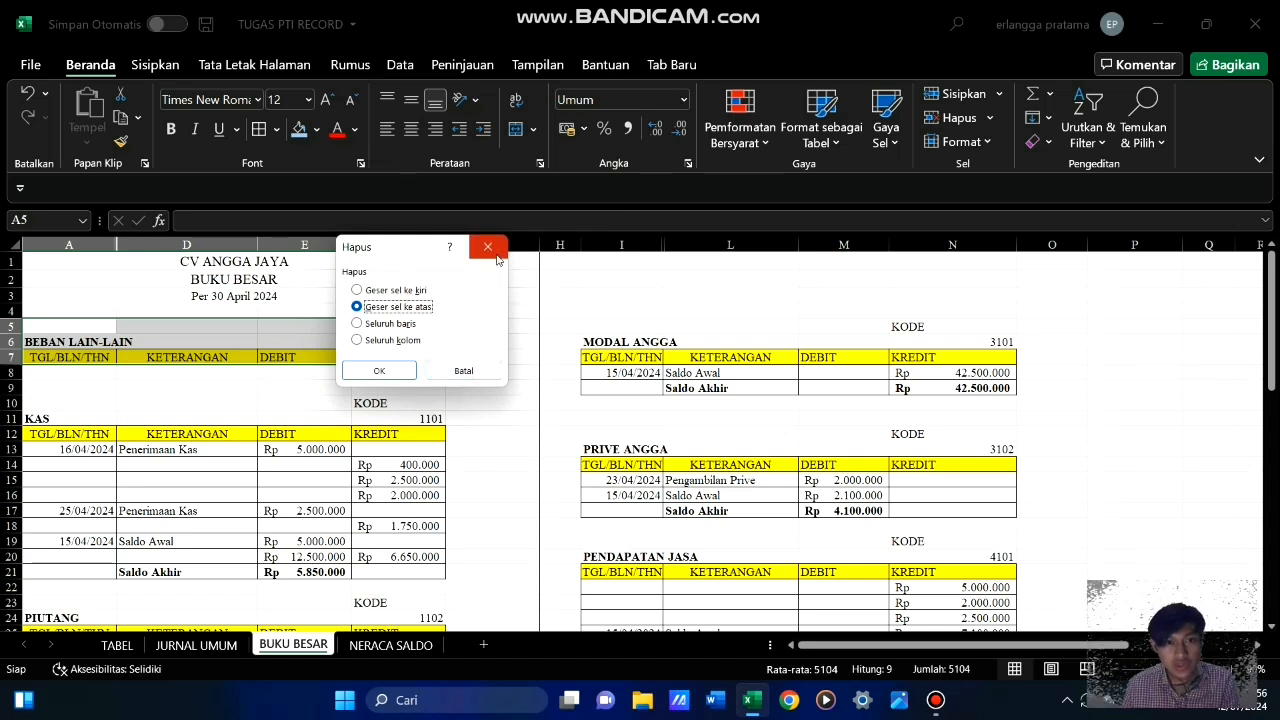
pyautogui.click(357, 323)
pyautogui.click(357, 306)
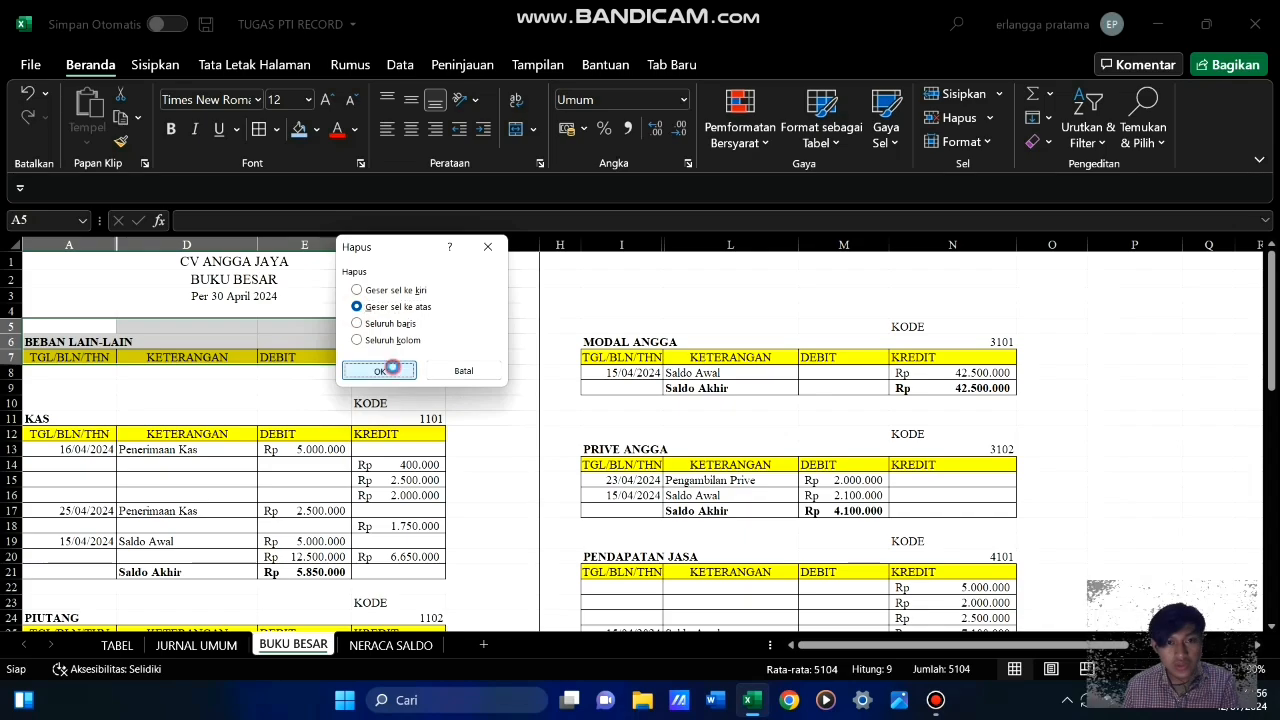
pyautogui.click(375, 370)
pyautogui.click(471, 291)
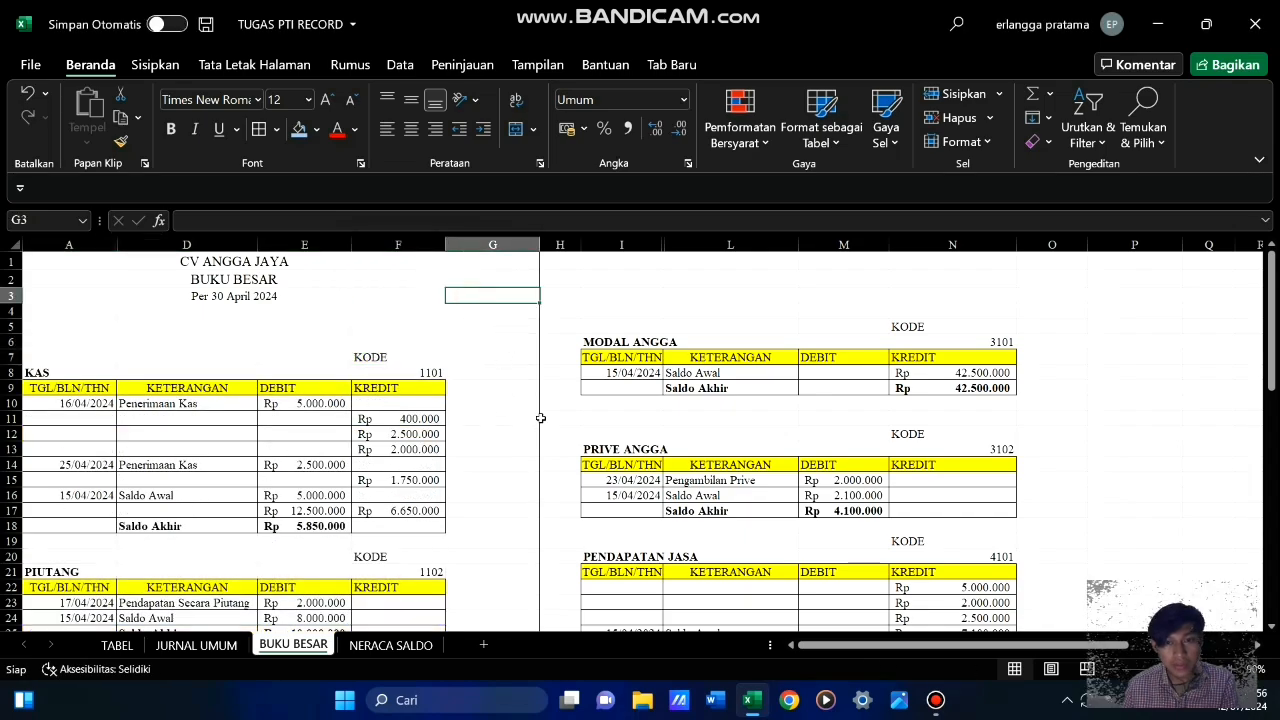
pyautogui.scroll(-3, 724, 482)
pyautogui.scroll(-9, 724, 482)
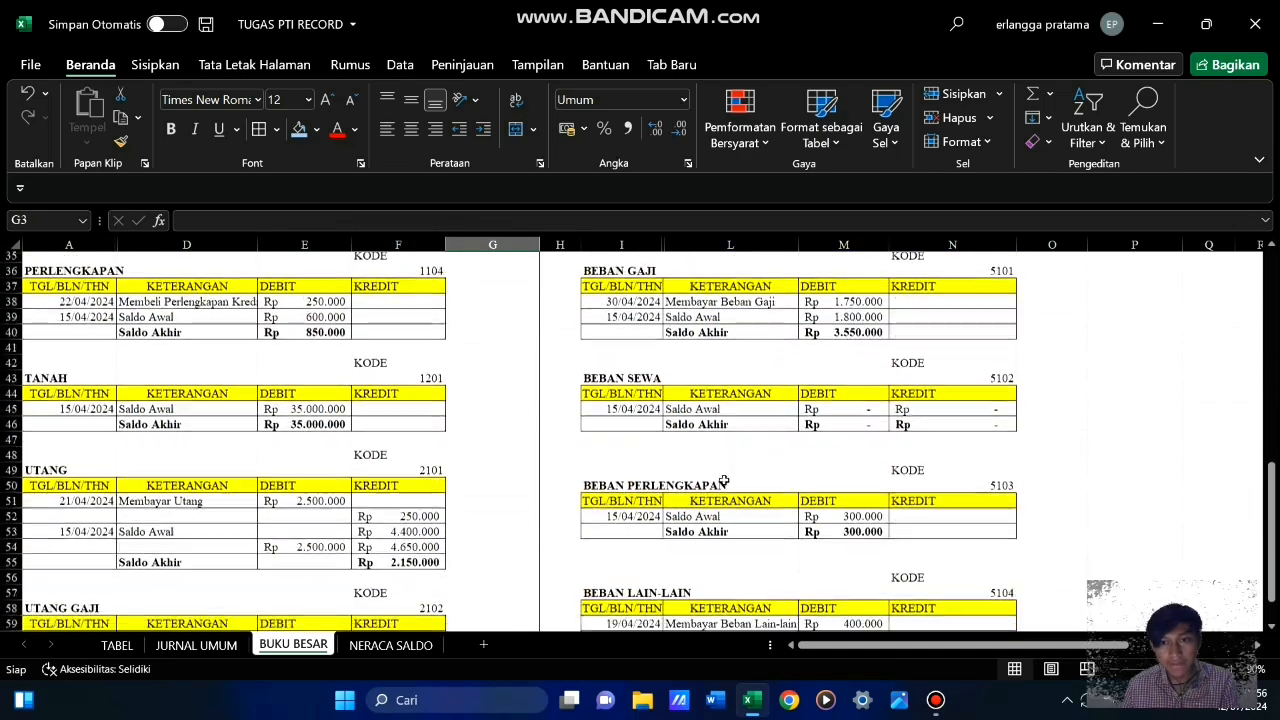
pyautogui.scroll(-3, 724, 478)
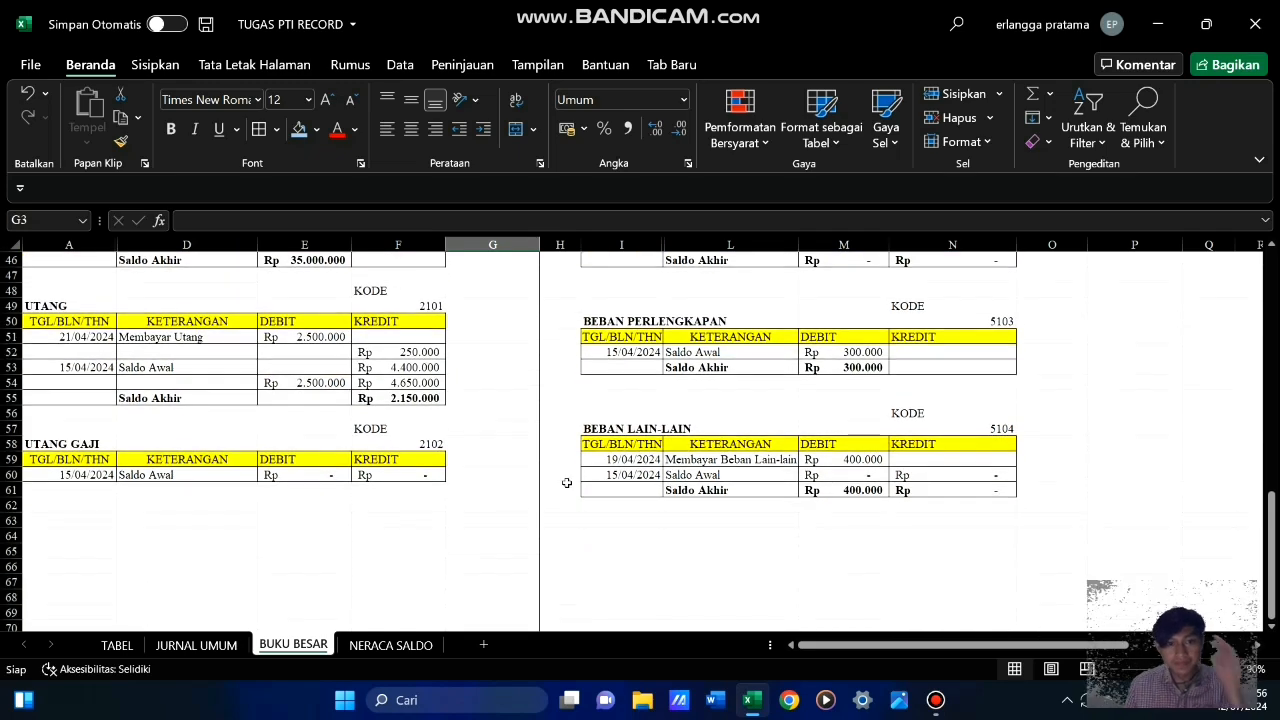
# Delete the old trial balance table in A6:D23 of the NERACA SALDO sheet, shifting the cells up
pyautogui.scroll(-3, 507, 483)
pyautogui.scroll(18, 688, 449)
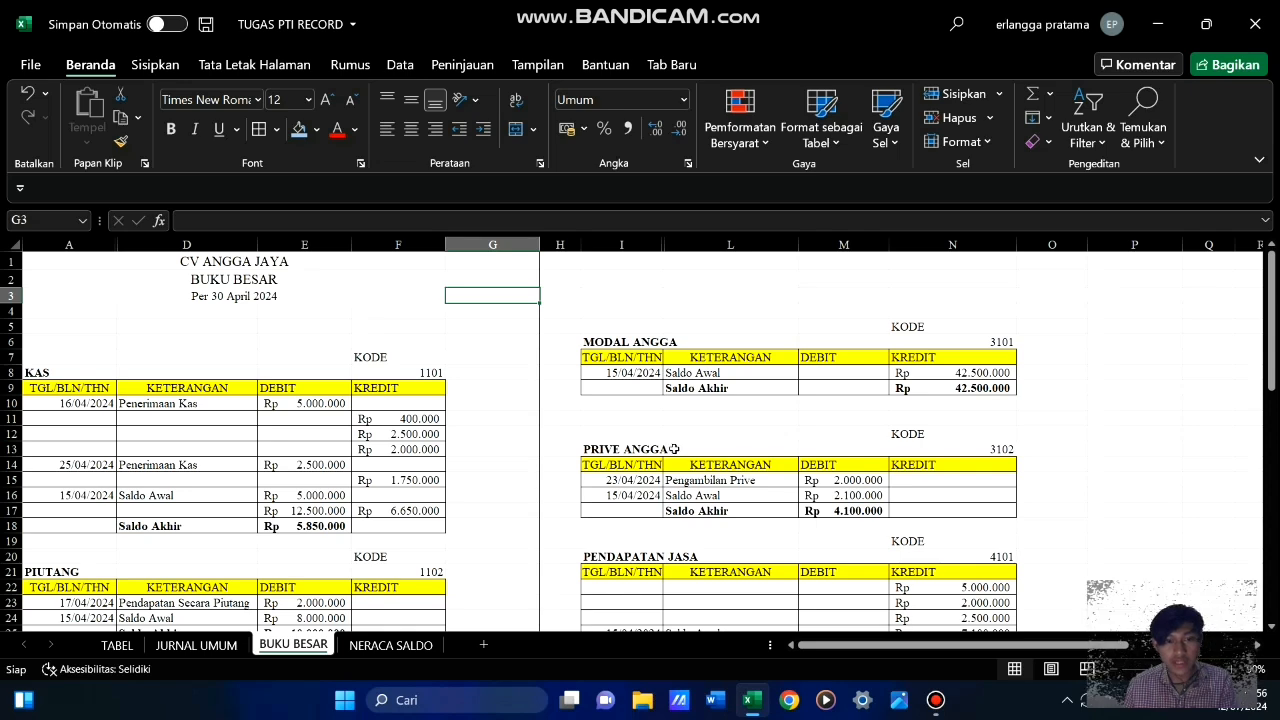
pyautogui.click(421, 646)
pyautogui.scroll(-3, 430, 488)
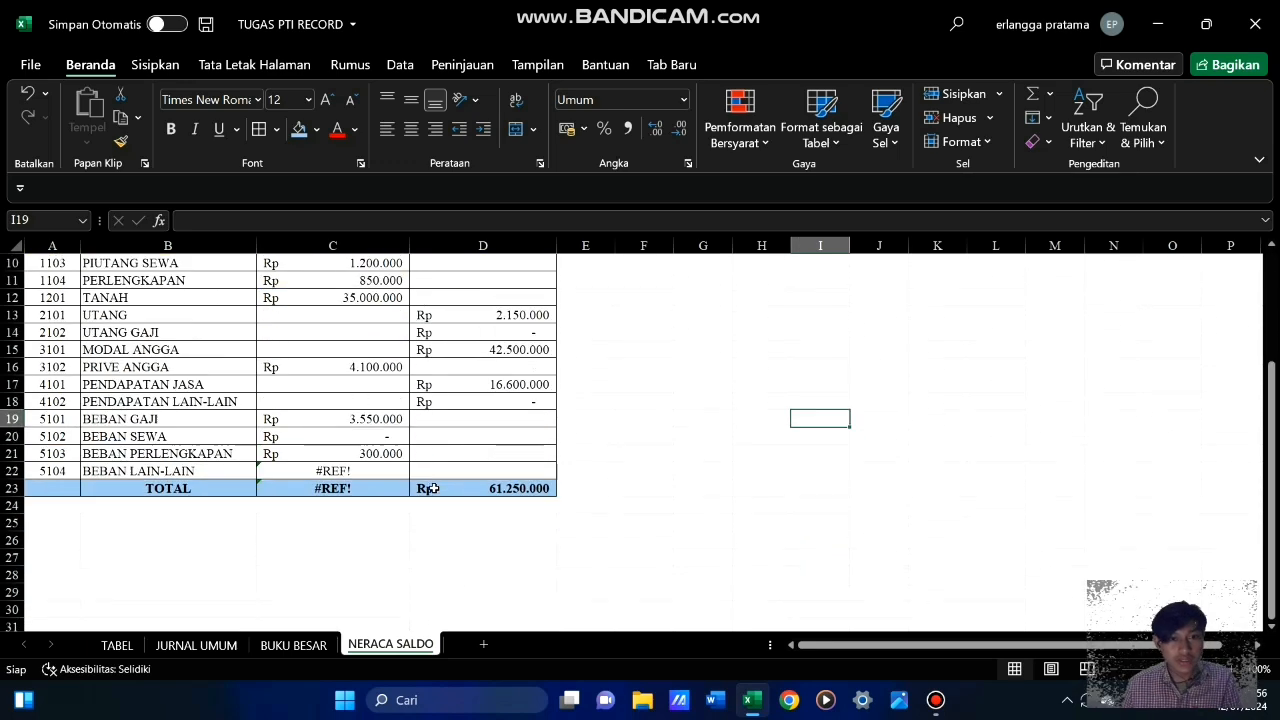
pyautogui.scroll(3, 430, 488)
pyautogui.click(38, 366)
pyautogui.moveTo(424, 546); pyautogui.dragTo(438, 590)
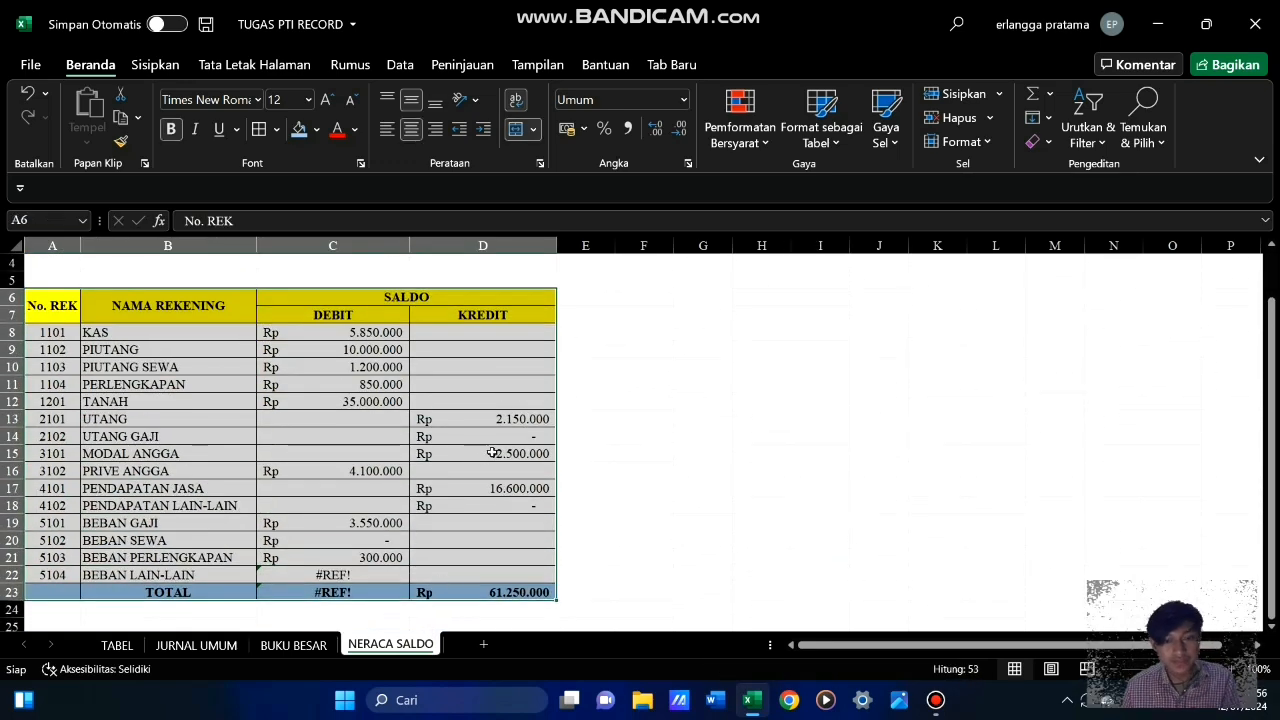
pyautogui.rightClick(291, 369)
pyautogui.click(331, 325)
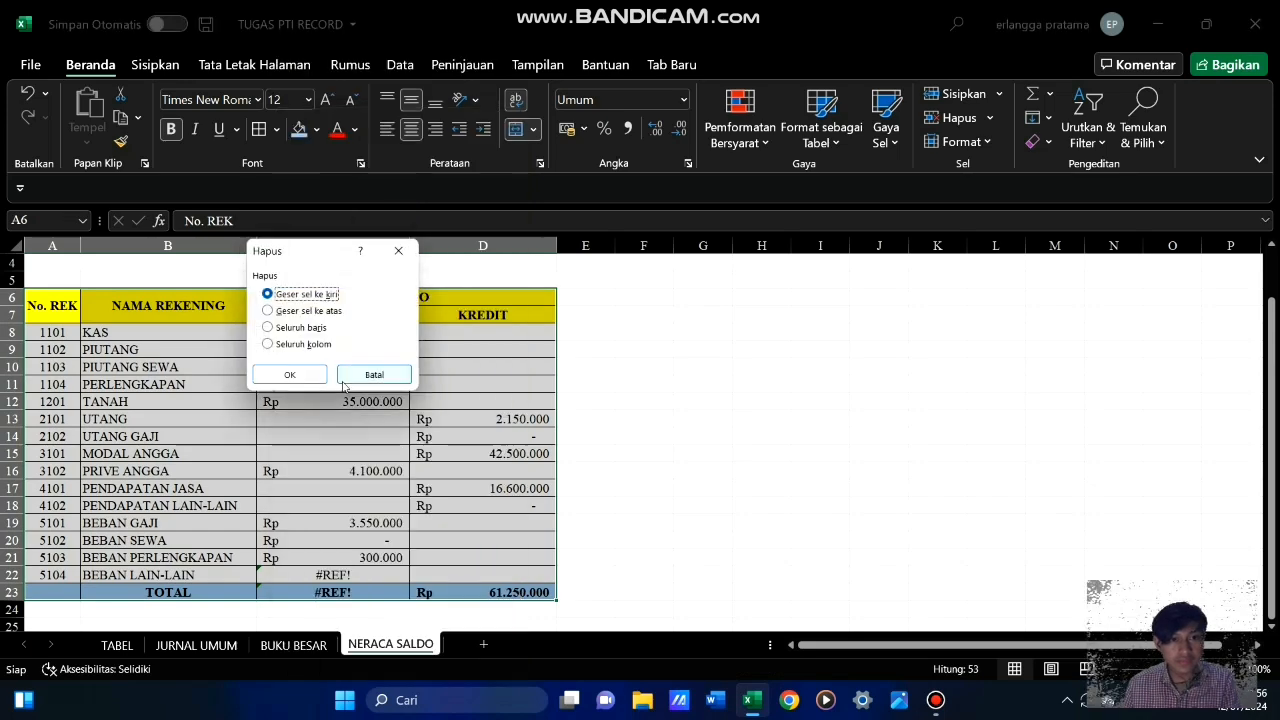
pyautogui.click(267, 328)
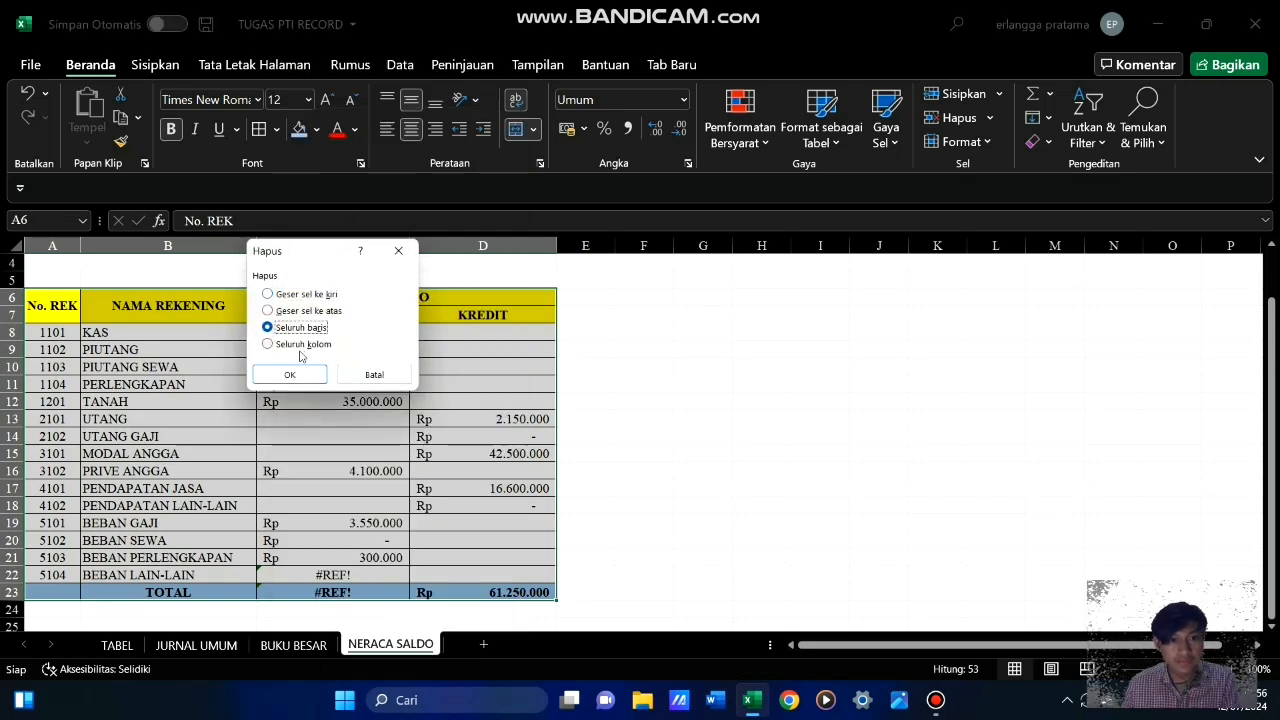
pyautogui.click(267, 311)
pyautogui.click(290, 374)
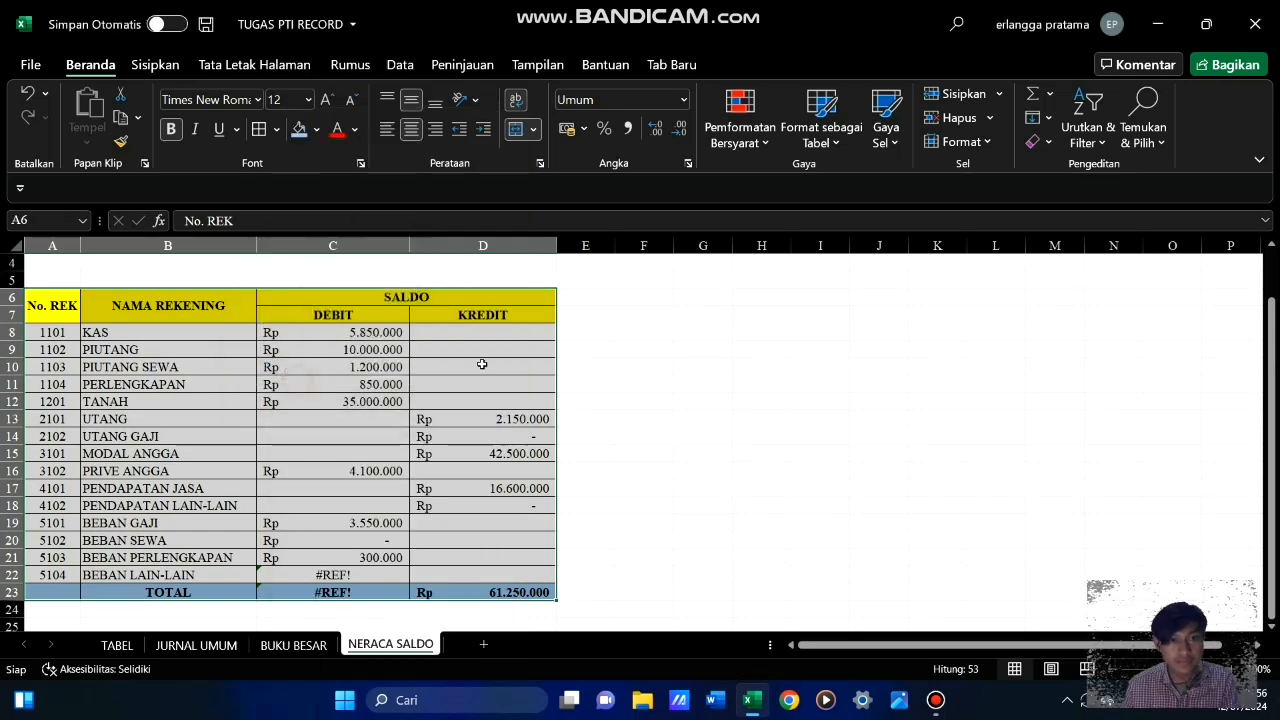
pyautogui.click(640, 382)
pyautogui.scroll(1, 415, 443)
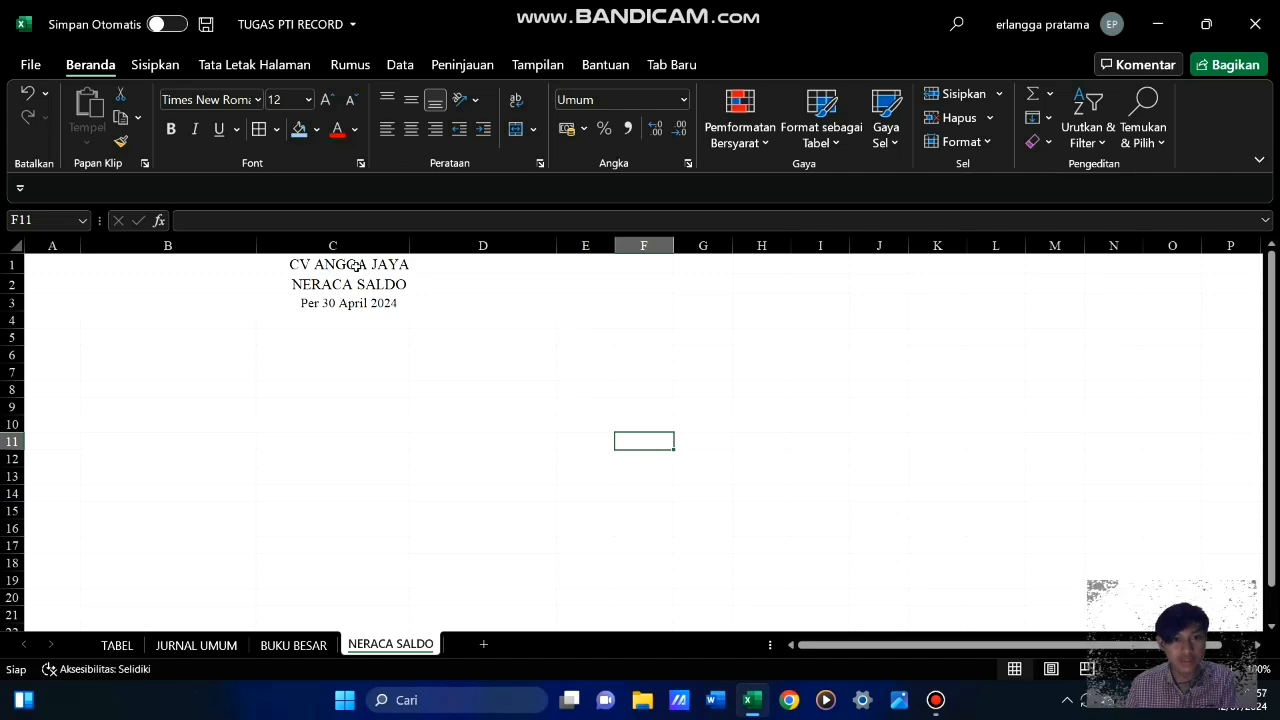
# Copy the trial balance header V6:Y7 from the TABEL sheet to cell A6 of NERACA SALDO
pyautogui.click(117, 645)
pyautogui.moveTo(905, 648); pyautogui.dragTo(968, 650)
pyautogui.scroll(2, 670, 438)
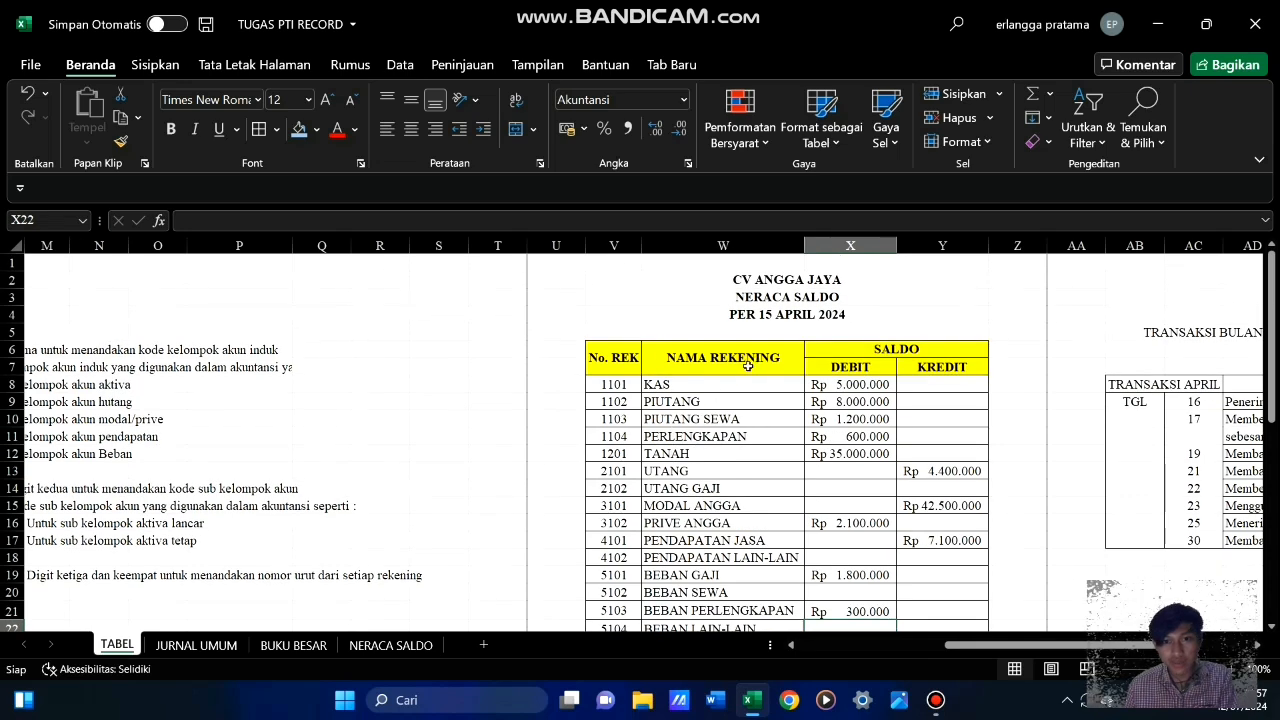
pyautogui.moveTo(614, 360); pyautogui.dragTo(930, 365)
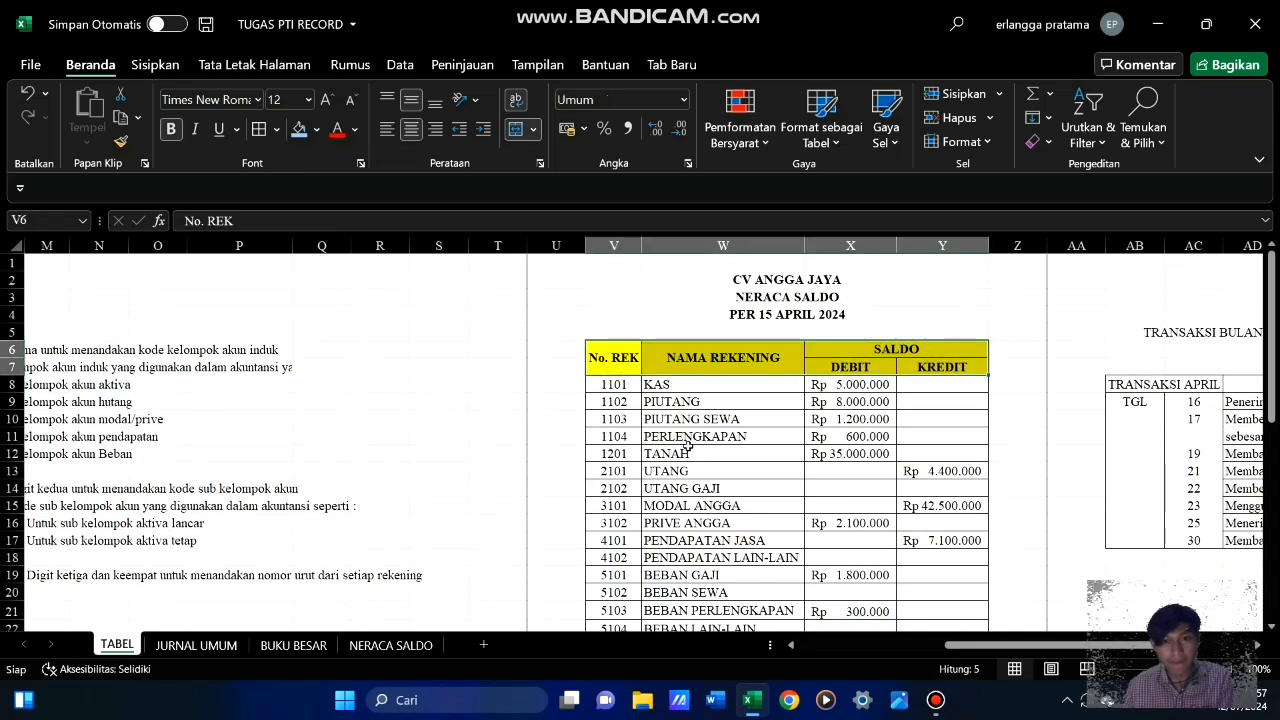
pyautogui.hotkey('ctrl', 'c')
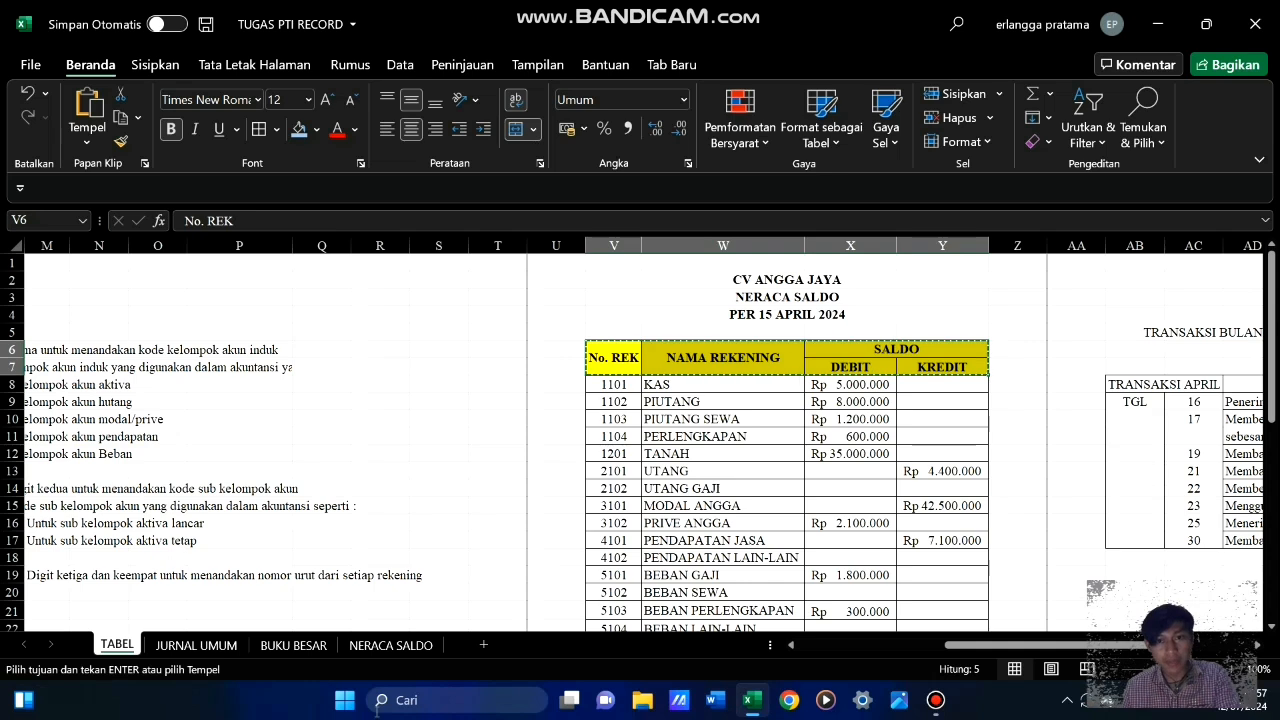
pyautogui.click(390, 645)
pyautogui.click(55, 340)
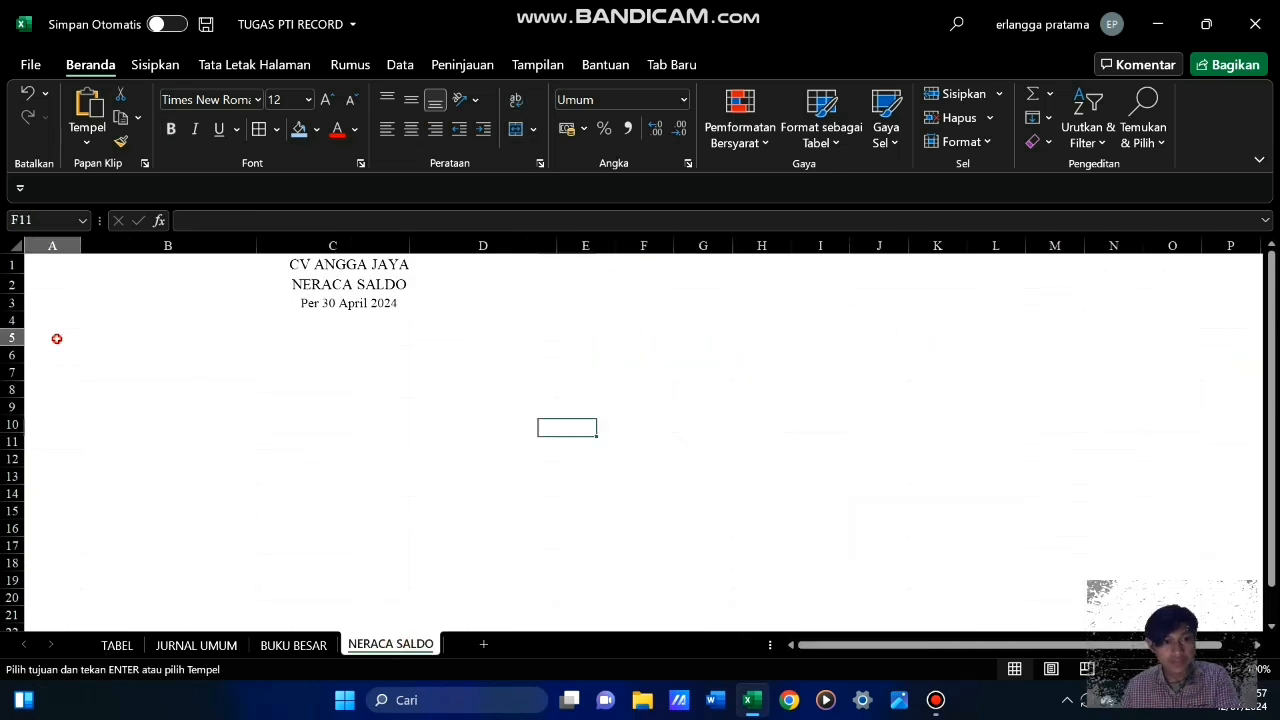
pyautogui.click(67, 355)
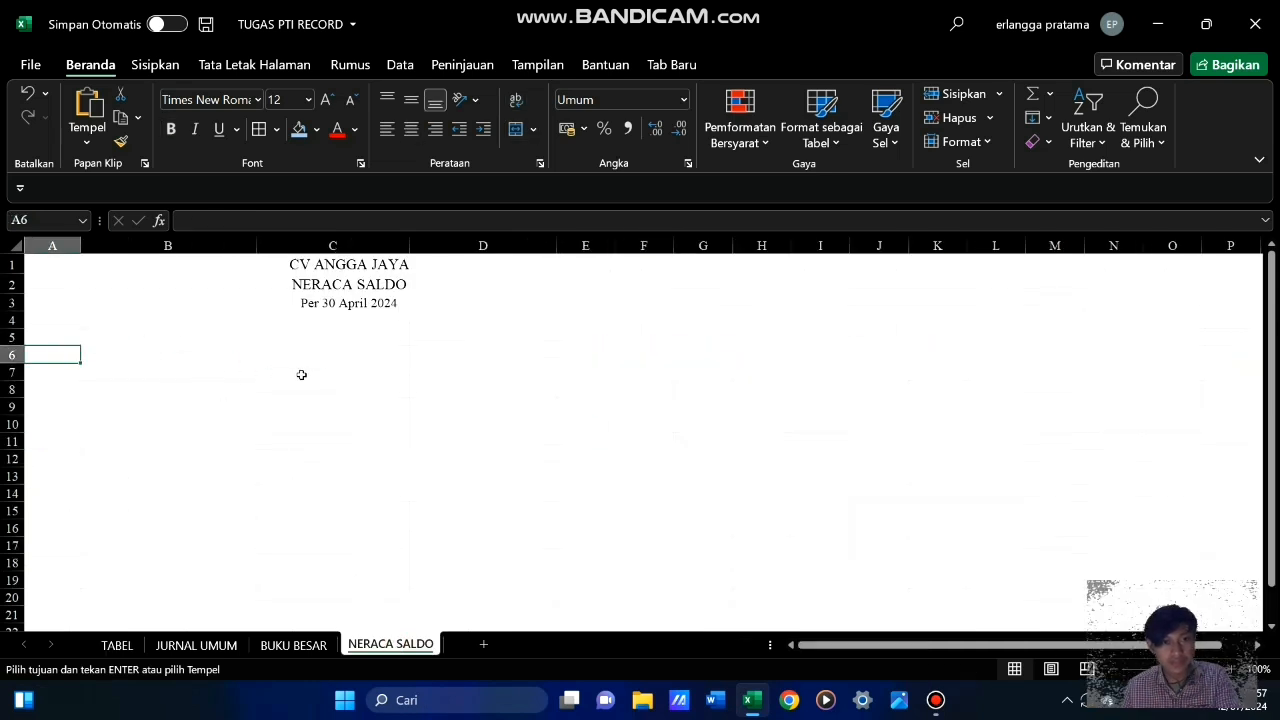
pyautogui.press('Return')
pyautogui.click(315, 445)
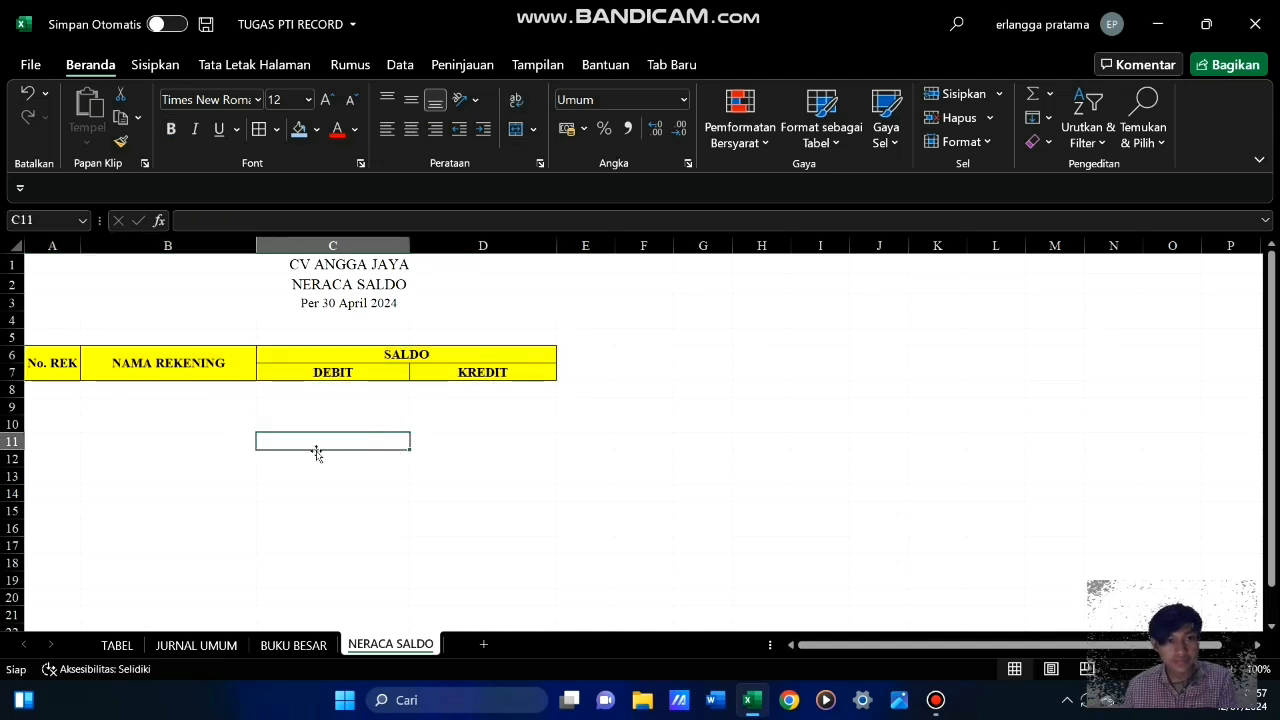
# Copy the account numbers and names in V8:W22 of TABEL, from KAS to BEBAN LAIN-LAIN, to A8 of NERACA SALDO
pyautogui.click(59, 394)
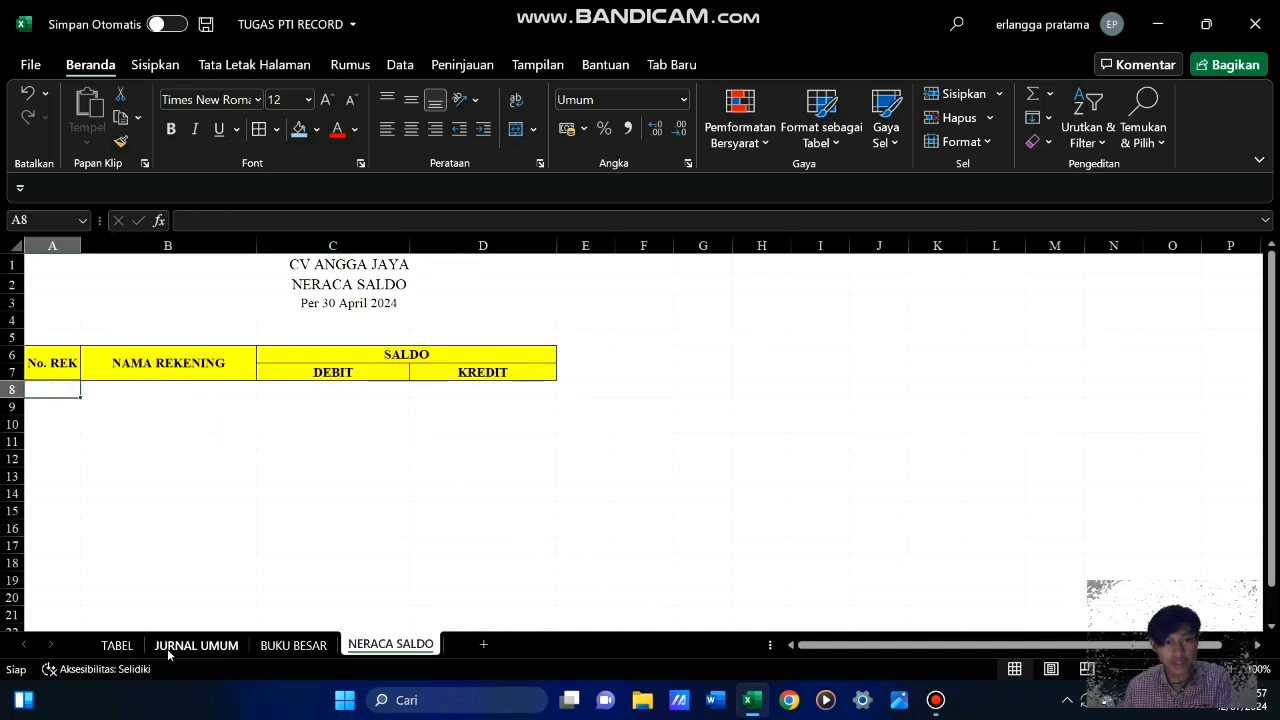
pyautogui.click(120, 645)
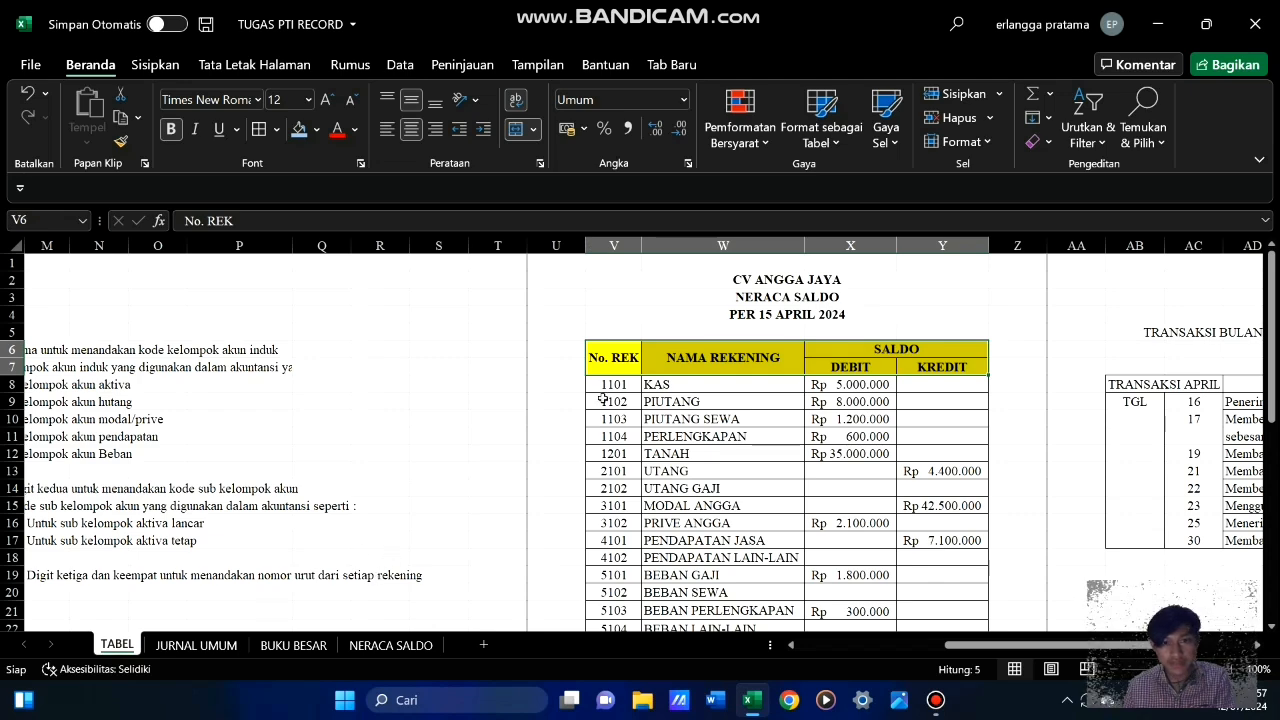
pyautogui.moveTo(605, 385); pyautogui.dragTo(760, 575)
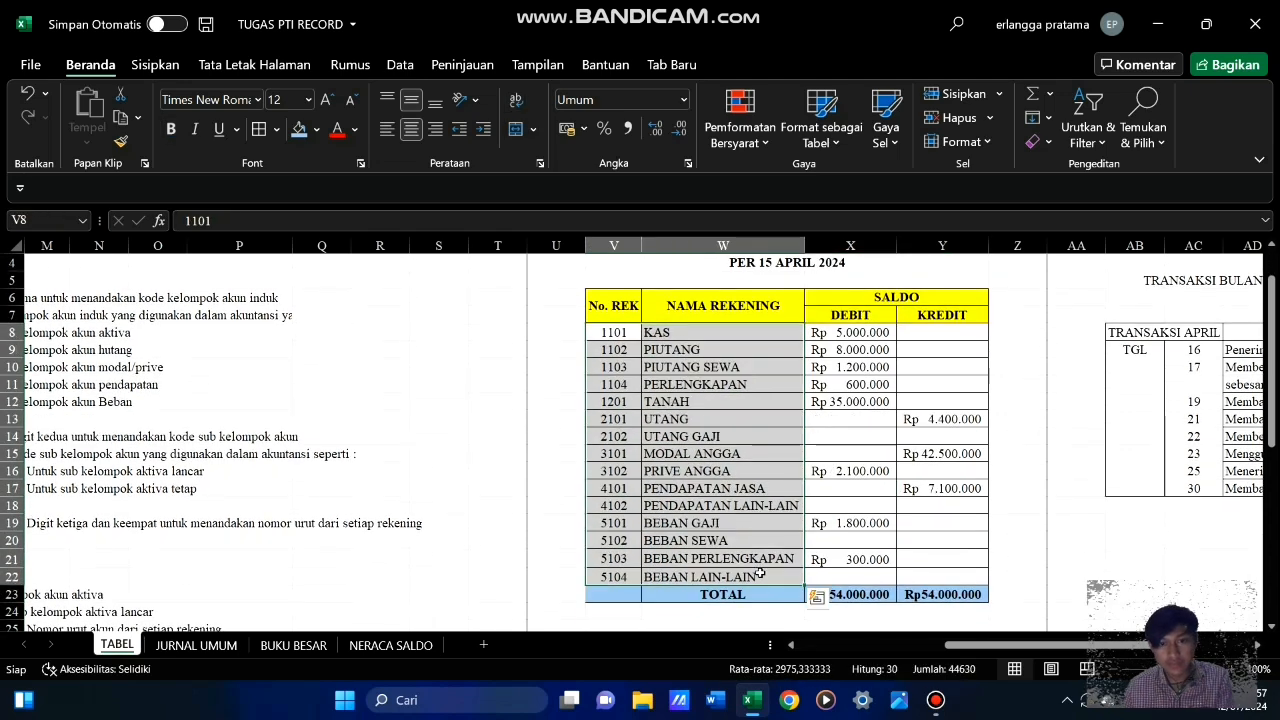
pyautogui.hotkey('ctrl', 'c')
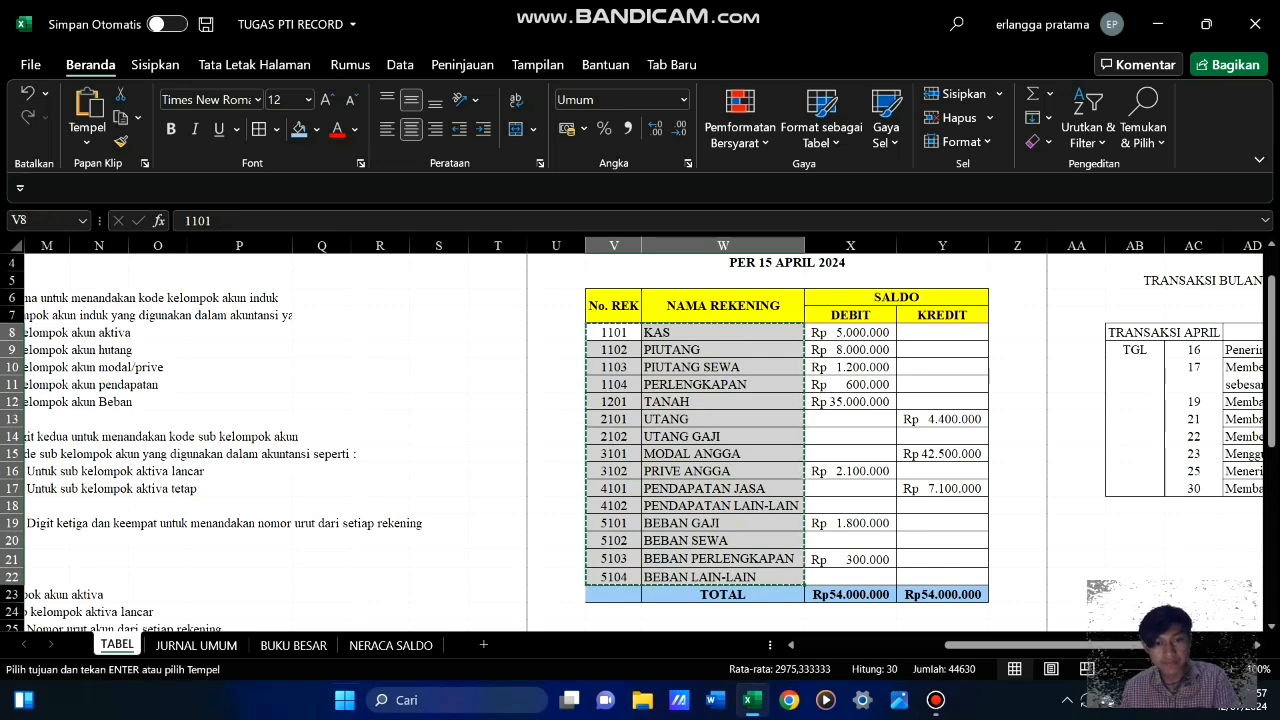
pyautogui.click(390, 645)
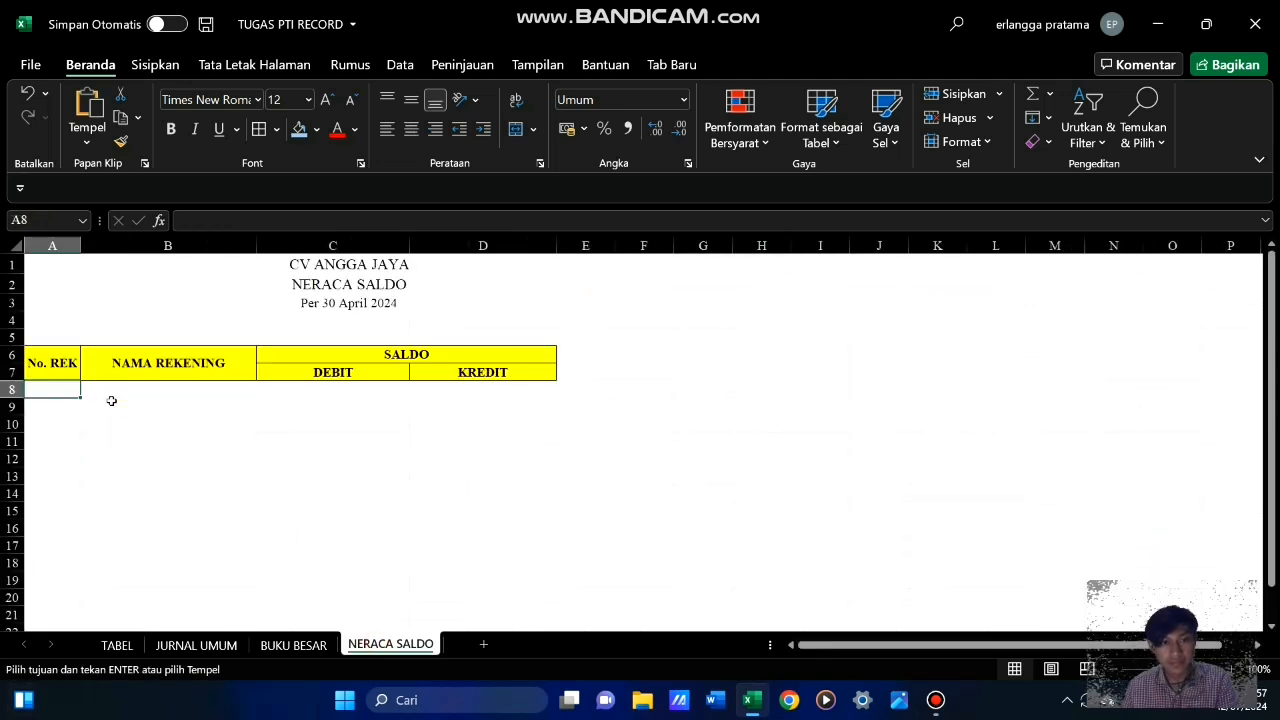
pyautogui.press('Return')
pyautogui.click(386, 443)
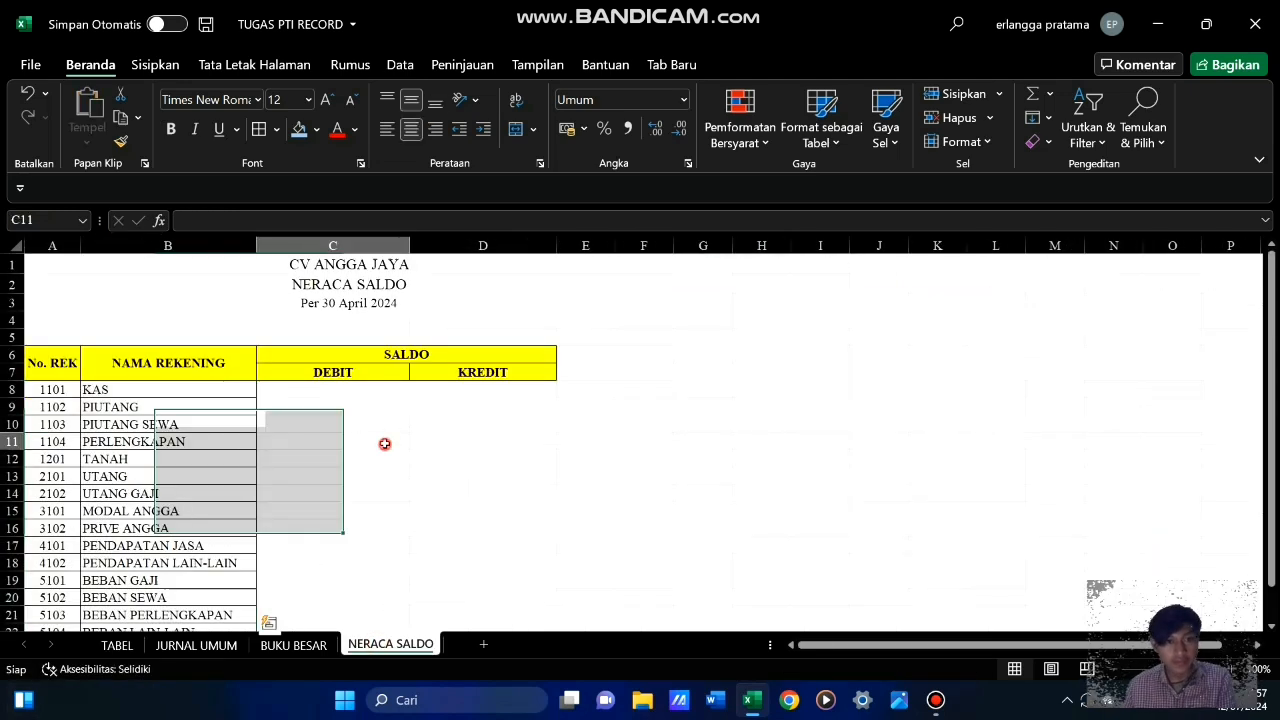
pyautogui.scroll(-6, 432, 460)
pyautogui.scroll(6, 430, 458)
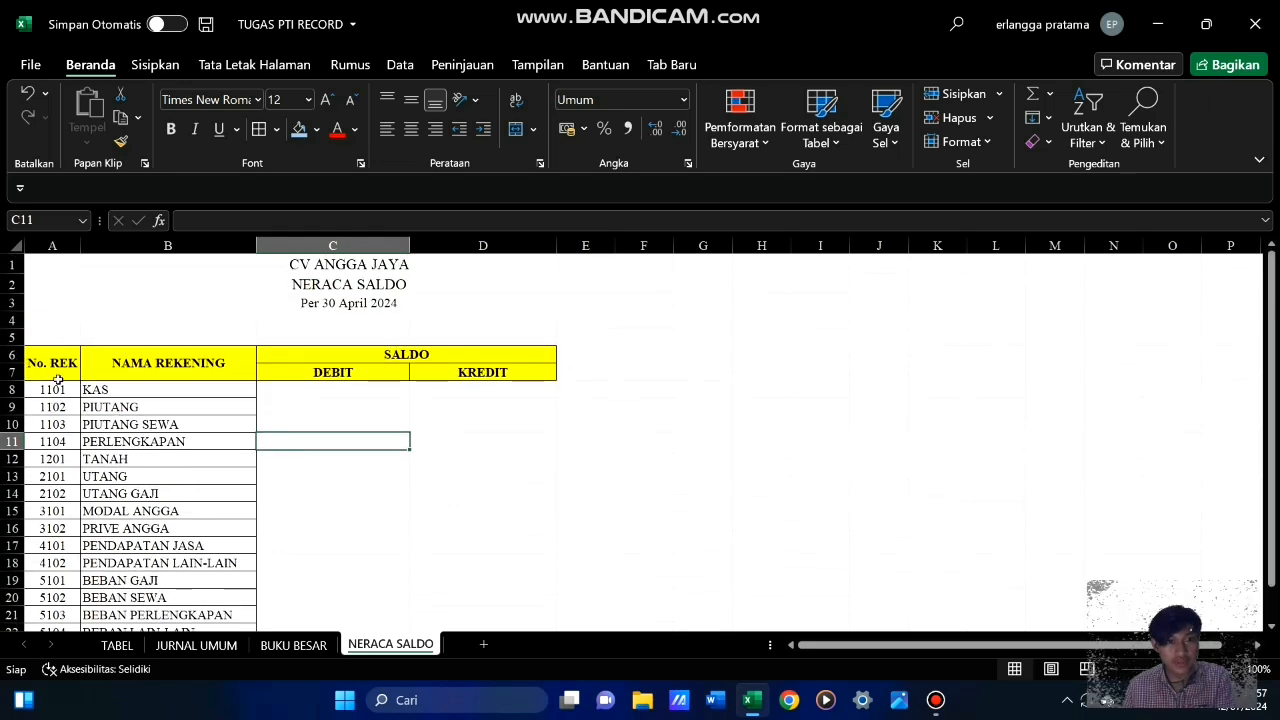
# Apply all borders to the trial balance table A6:D22 in NERACA SALDO
pyautogui.moveTo(70, 364); pyautogui.dragTo(421, 585)
pyautogui.click(259, 128)
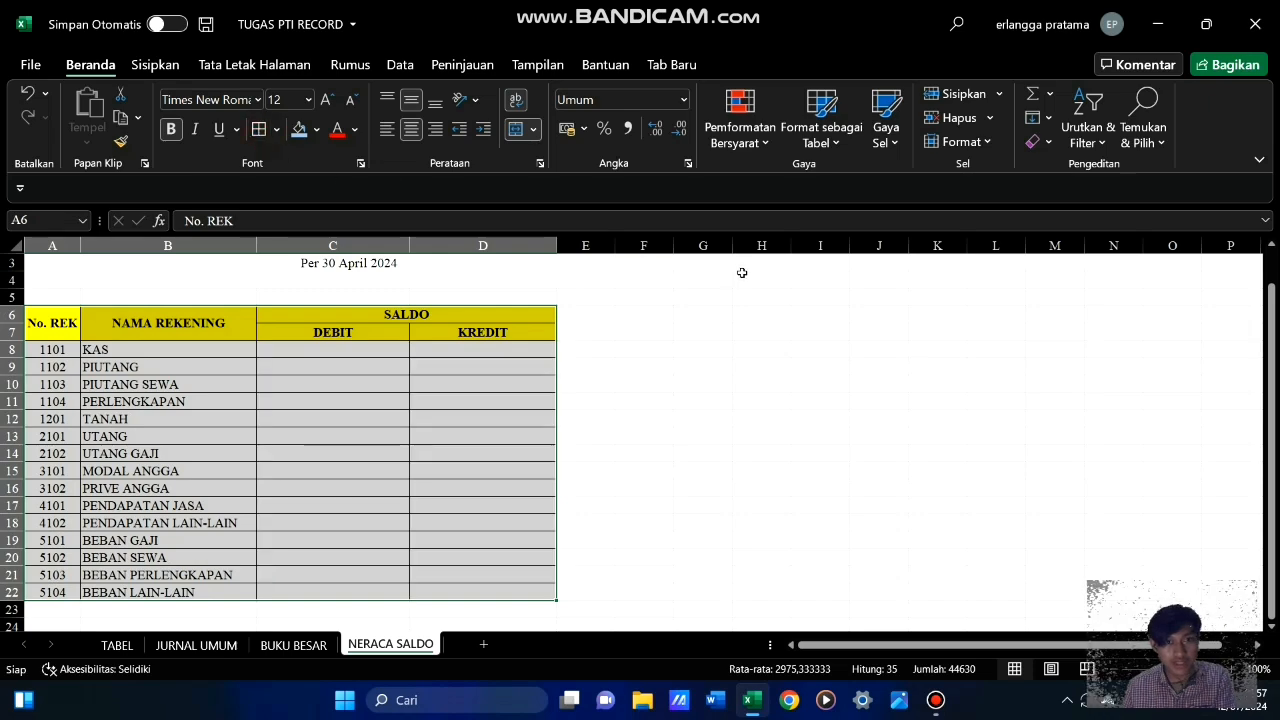
pyautogui.click(744, 349)
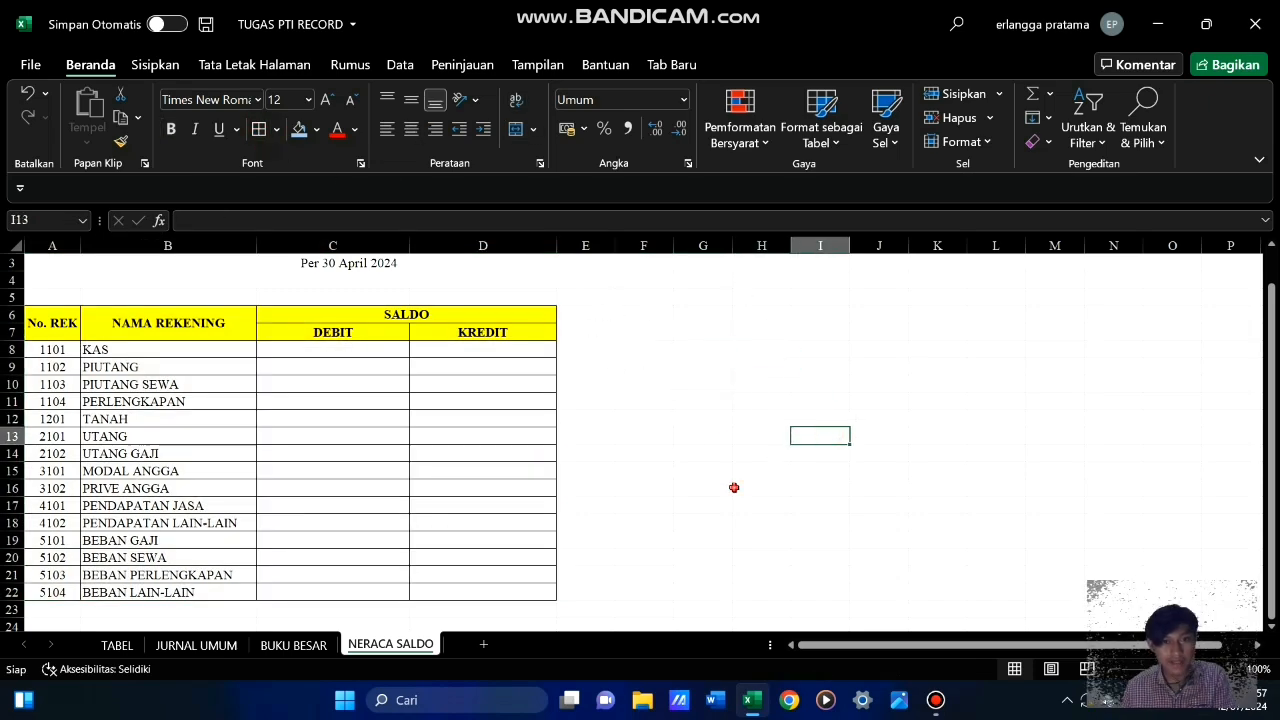
pyautogui.click(636, 390)
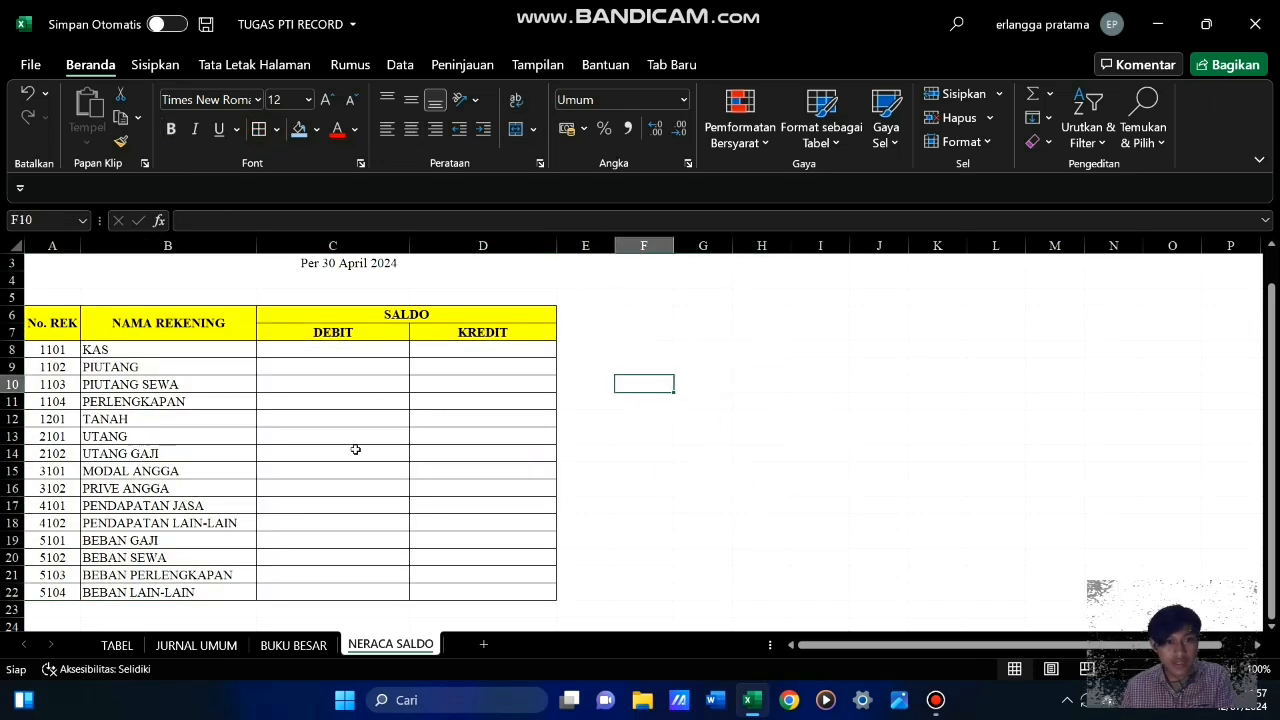
pyautogui.scroll(1, 394, 438)
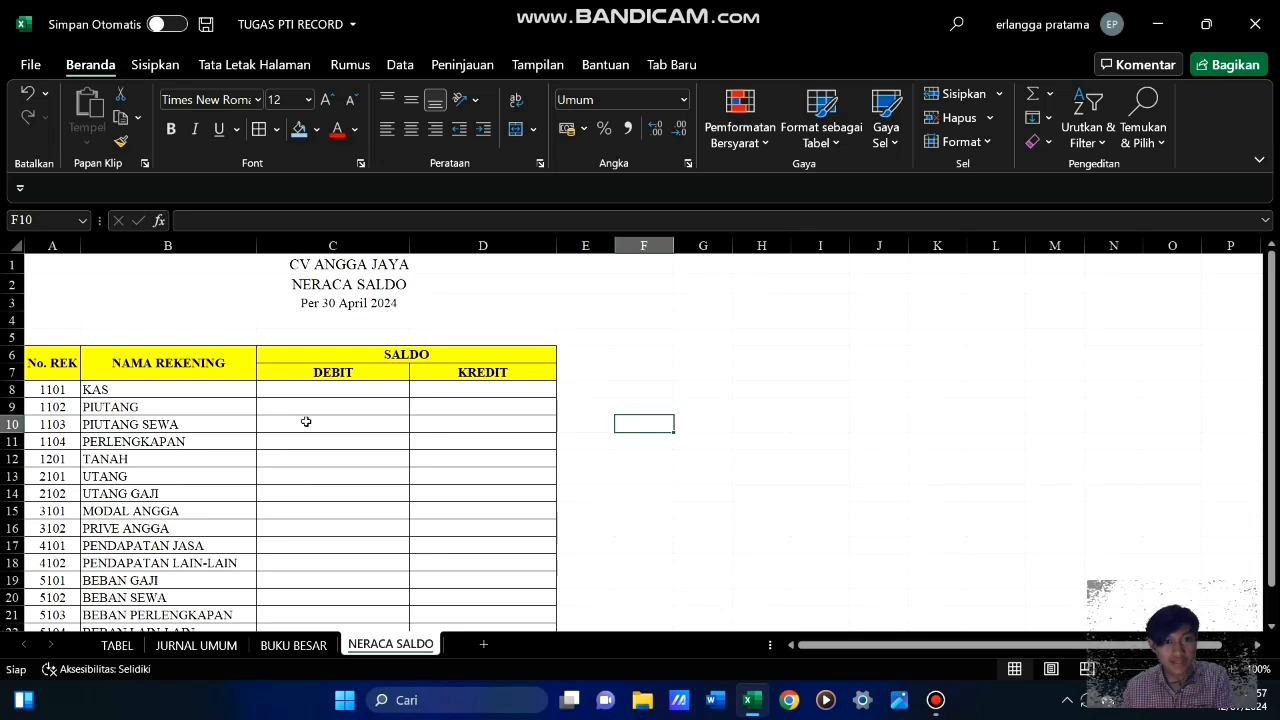
# Link the KAS debit balance in C8 to its Saldo Akhir in the ledger with ='BUKU BESAR'!E18
pyautogui.click(353, 396)
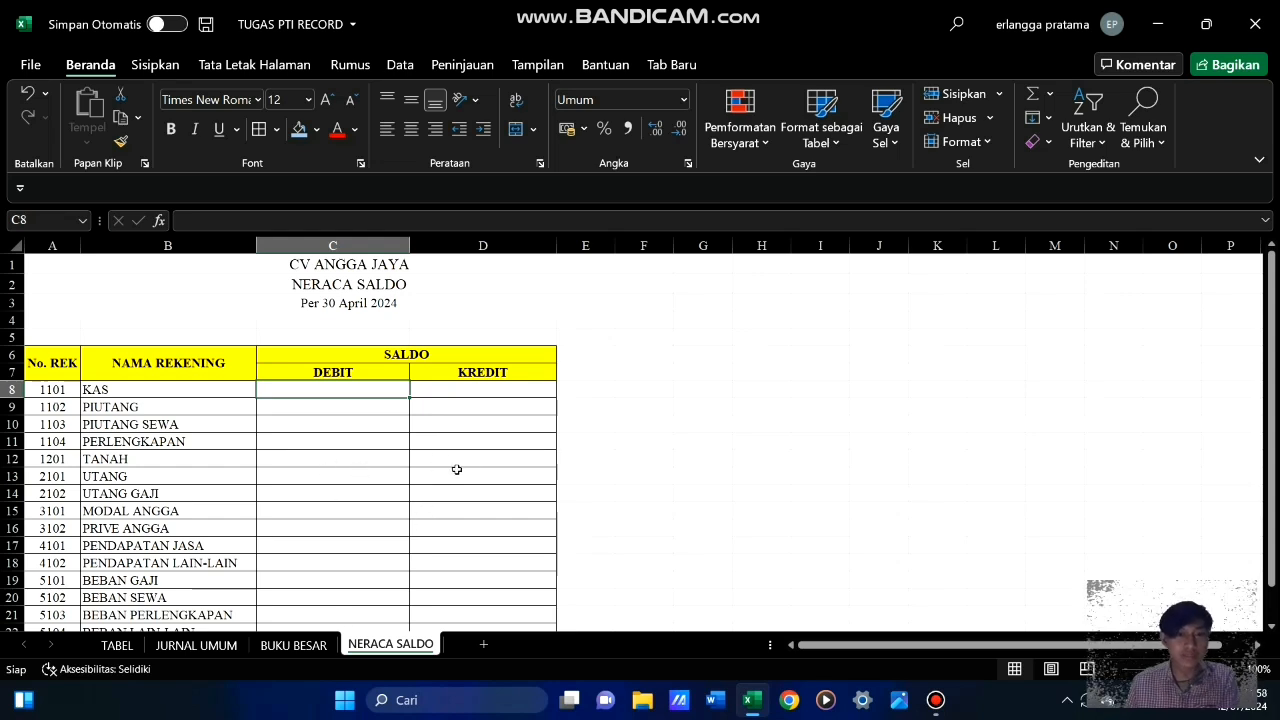
pyautogui.click(331, 412)
pyautogui.click(340, 391)
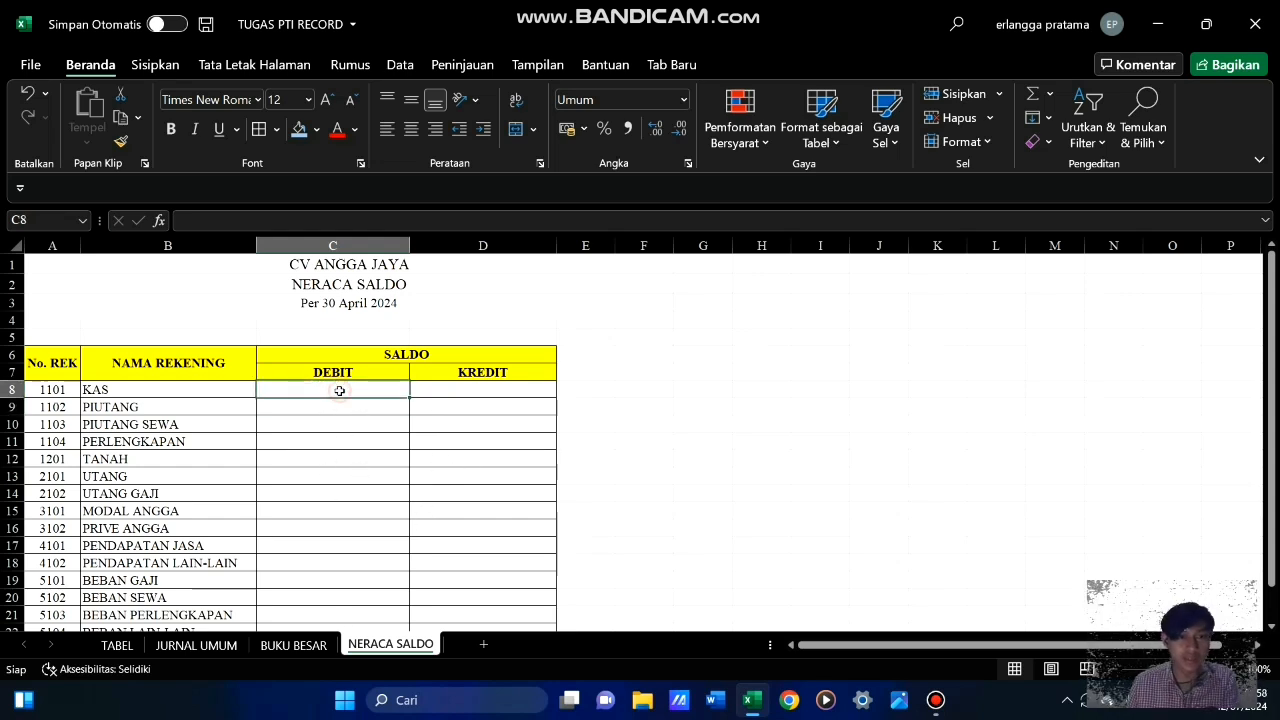
pyautogui.write('=')
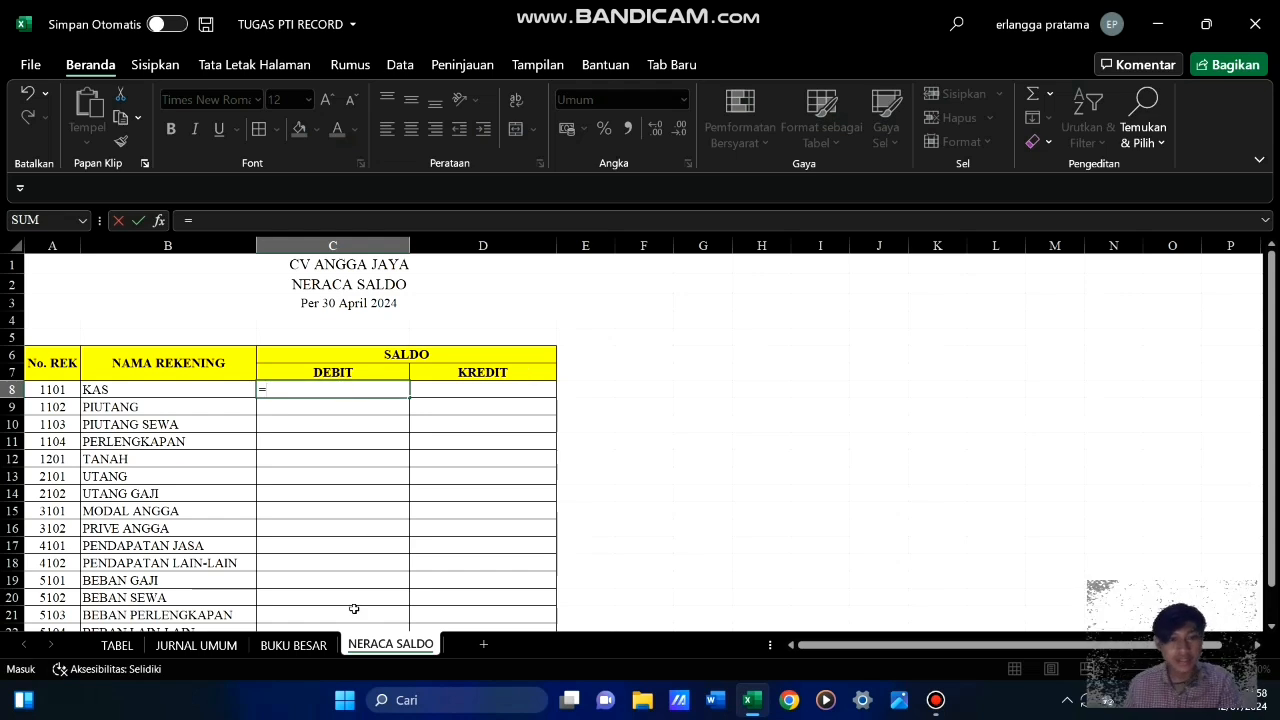
pyautogui.click(290, 644)
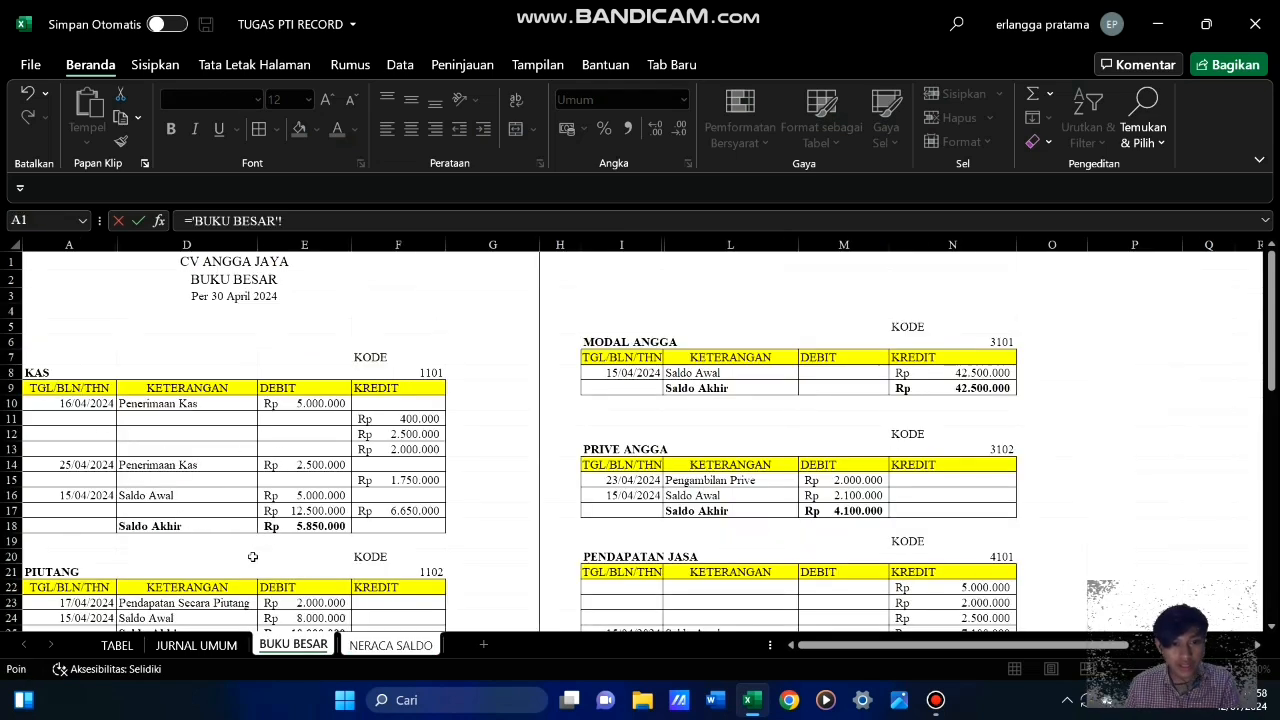
pyautogui.click(307, 524)
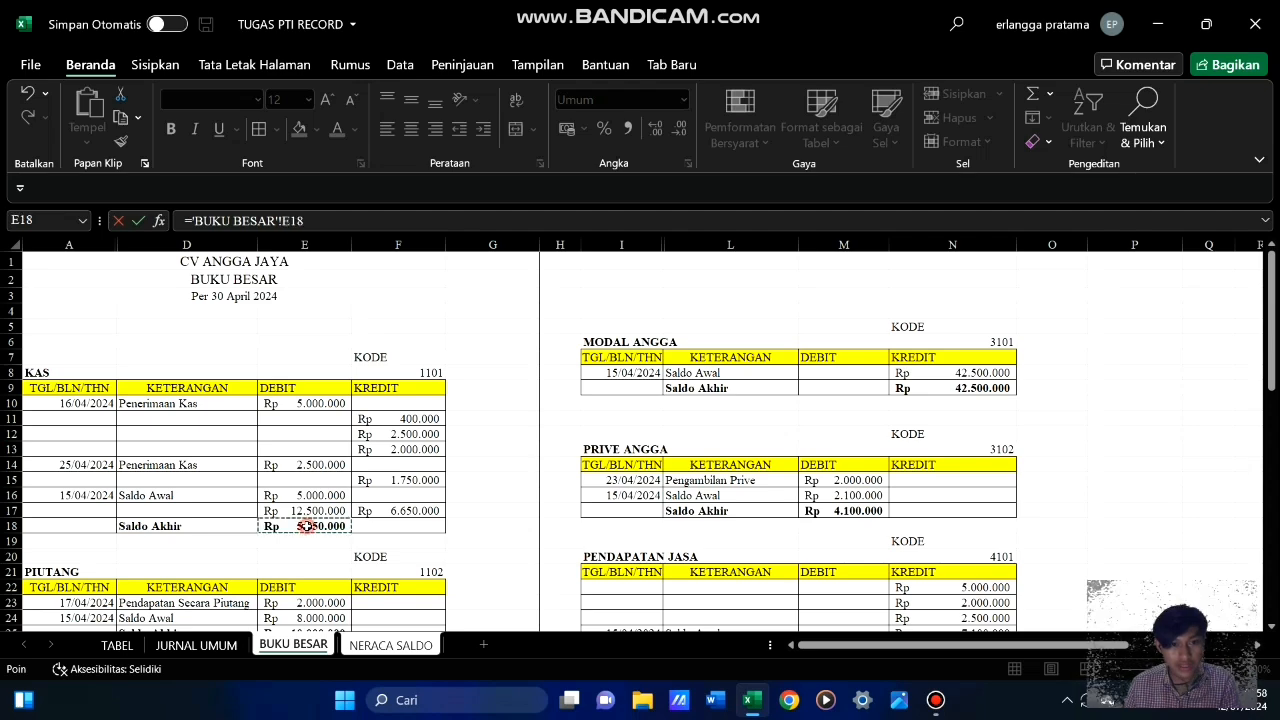
pyautogui.press('Return')
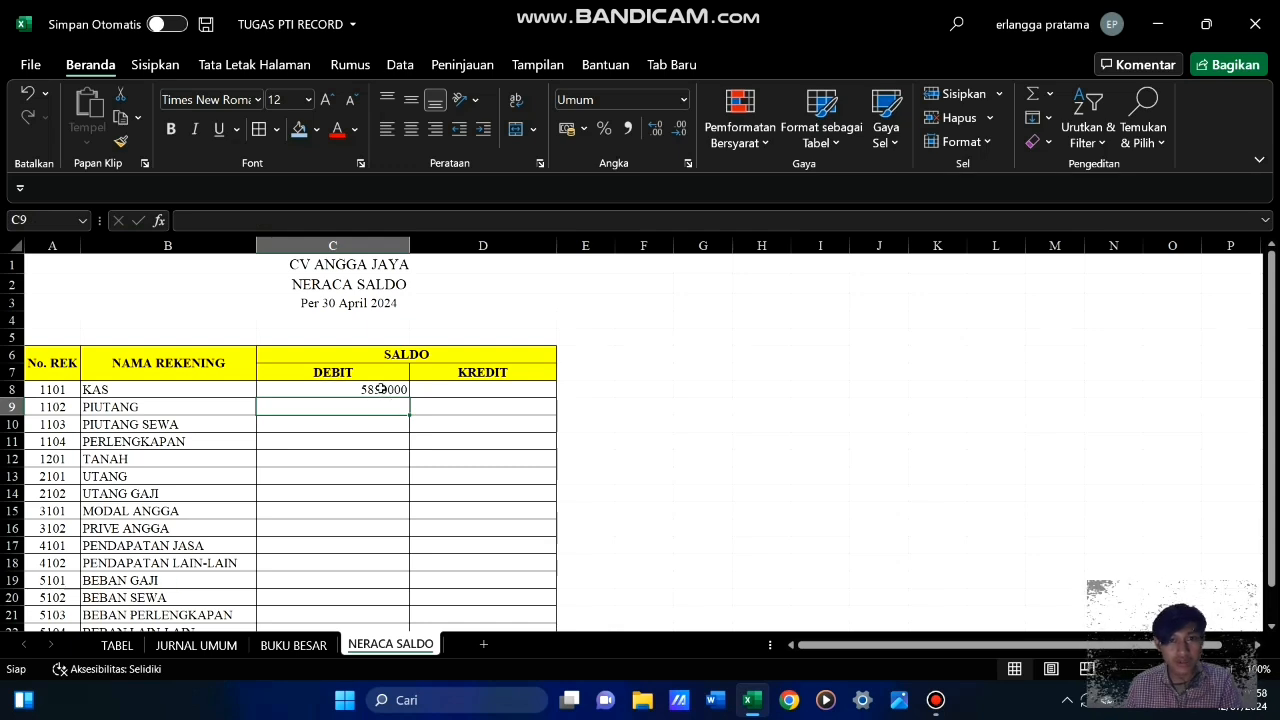
# Format the debit and credit cells C8:D22 as Rp accounting values without decimal places
pyautogui.moveTo(380, 389); pyautogui.dragTo(476, 600)
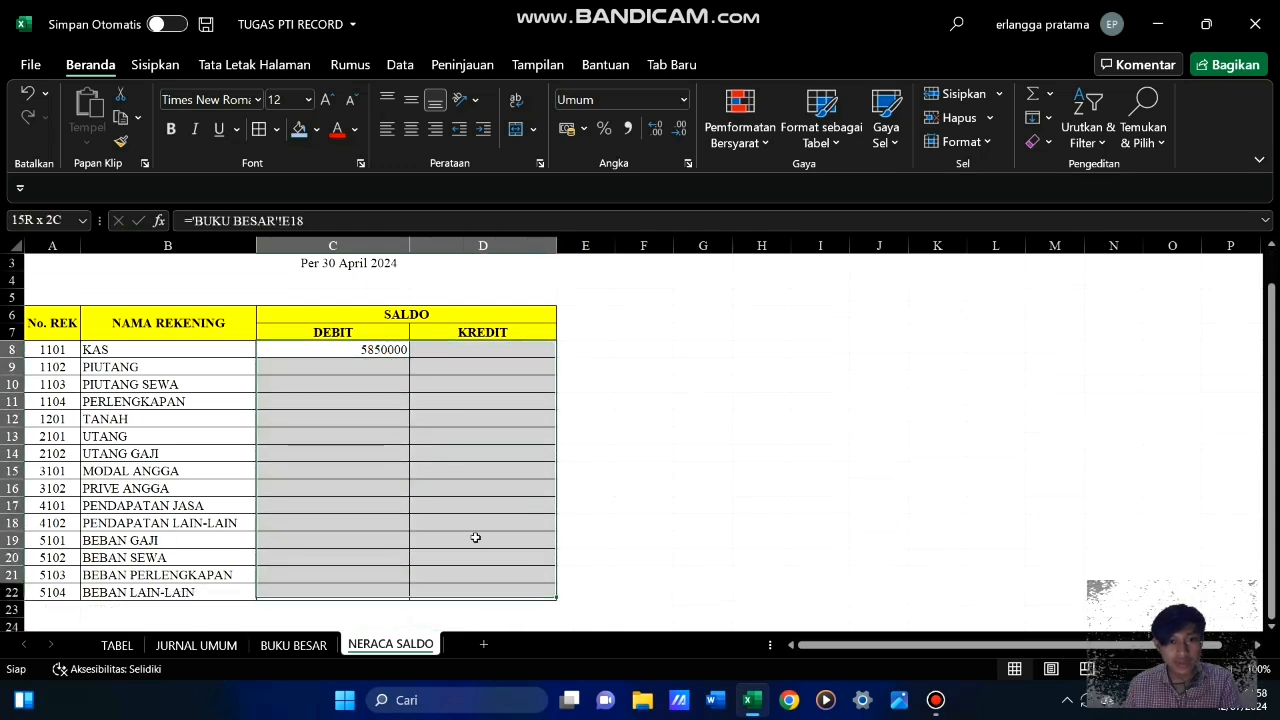
pyautogui.moveTo(476, 538); pyautogui.dragTo(480, 591)
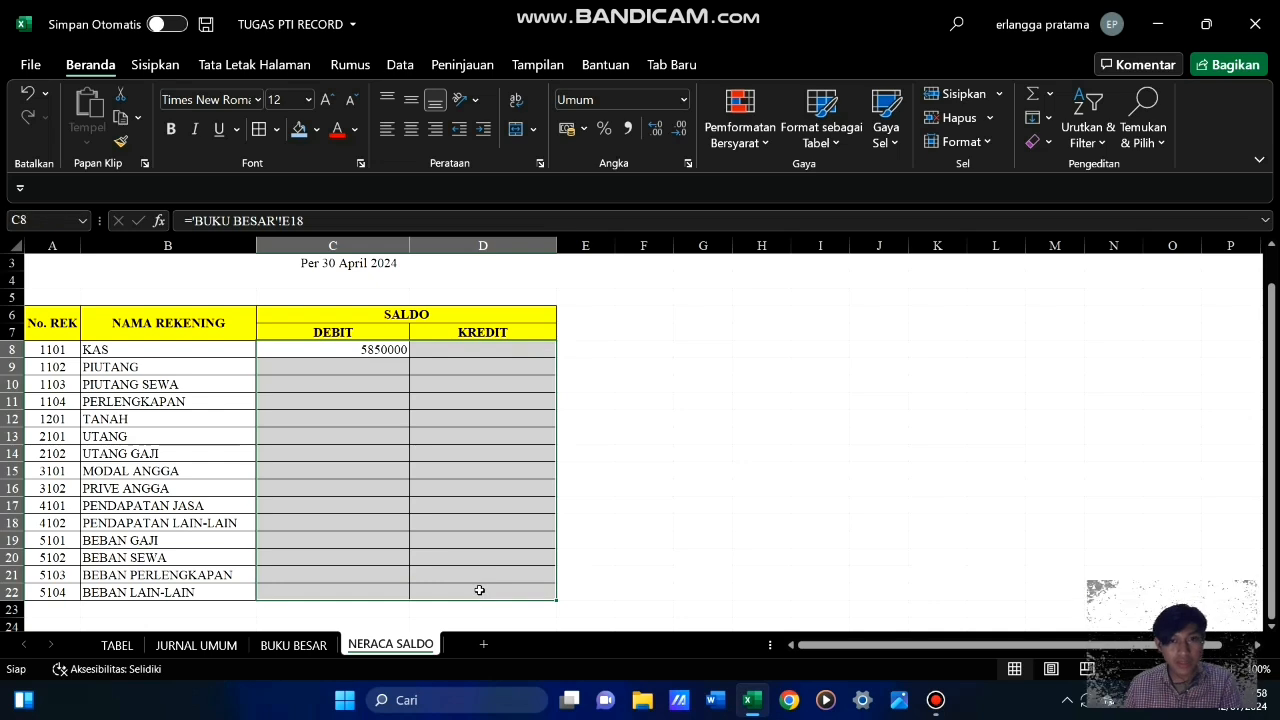
pyautogui.click(568, 130)
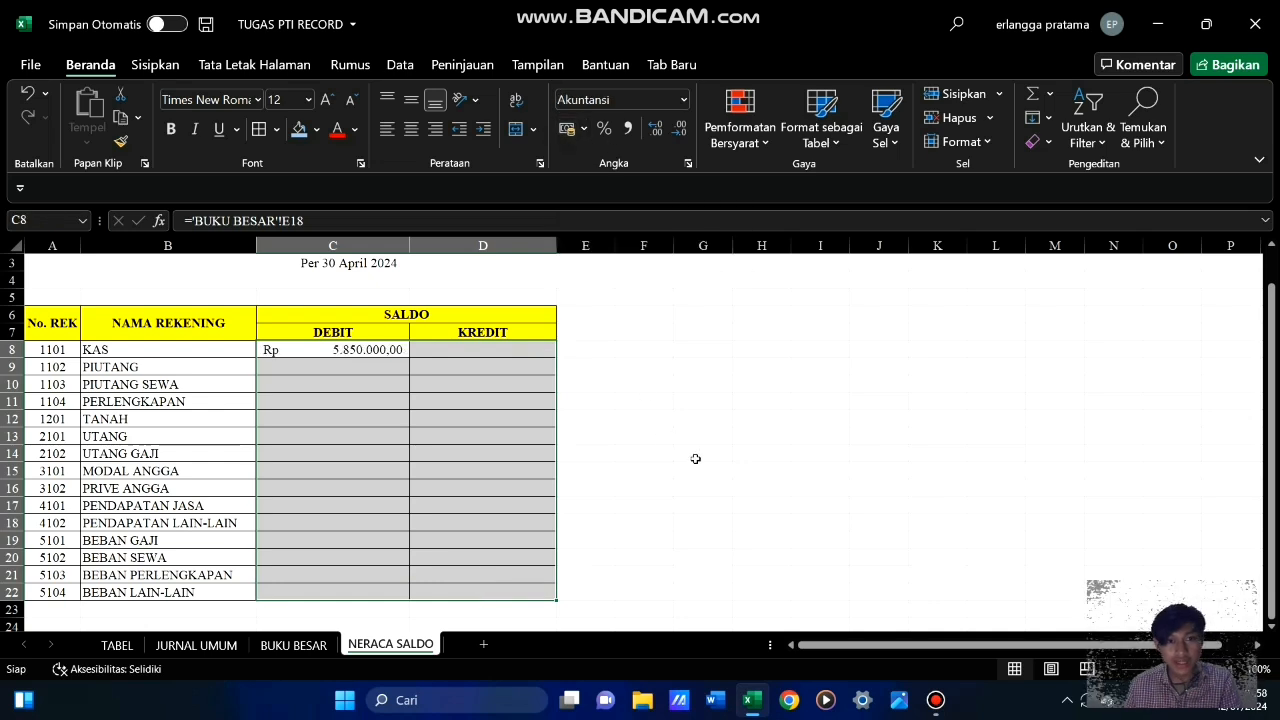
pyautogui.click(680, 130)
pyautogui.click(680, 130)
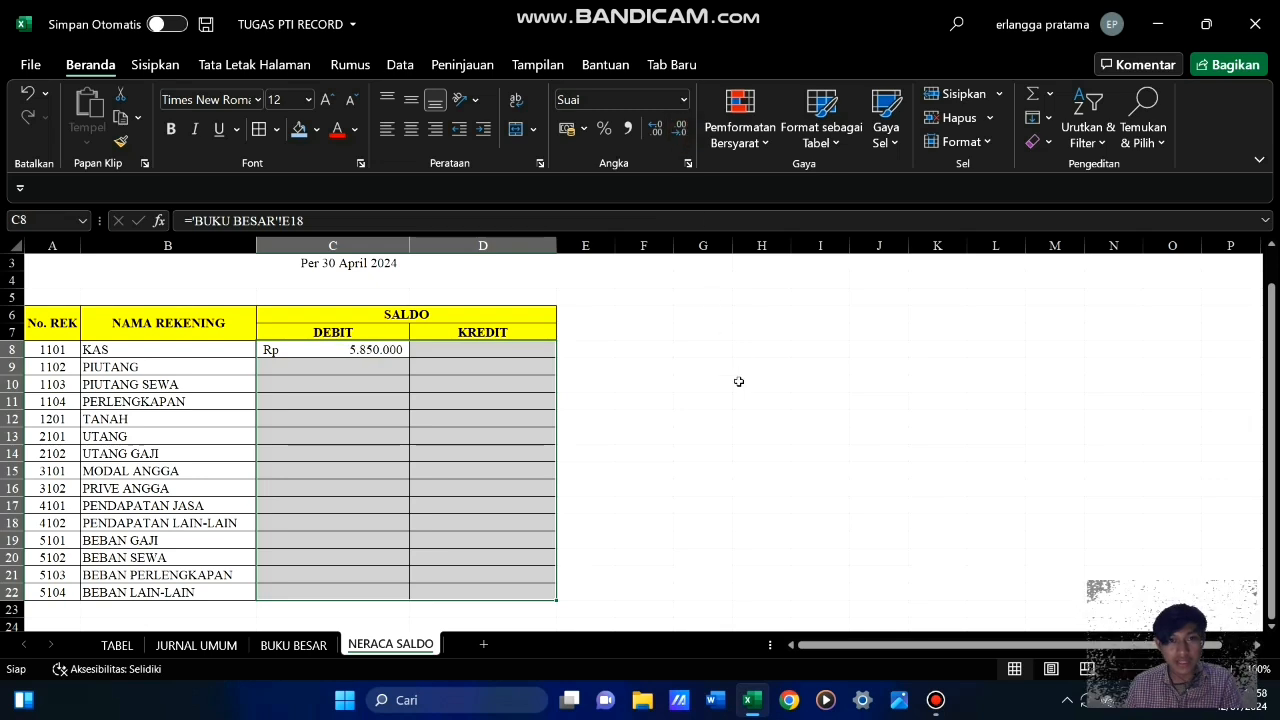
pyautogui.click(722, 388)
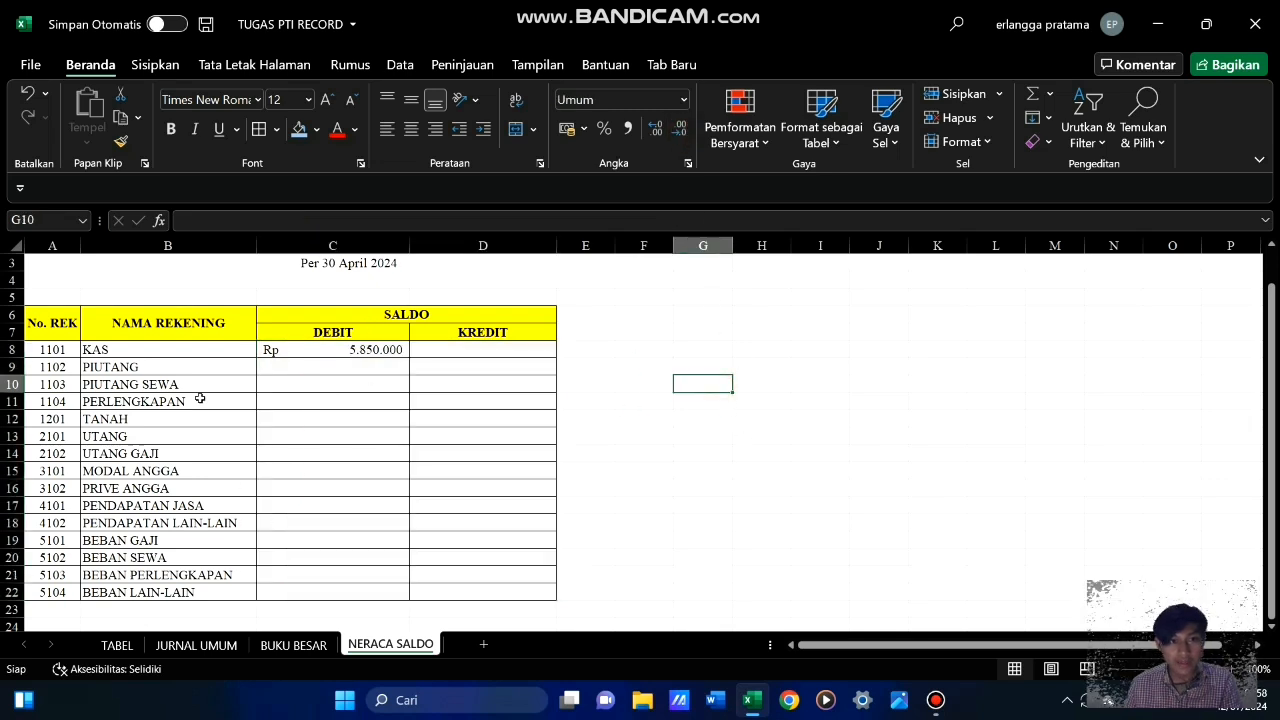
# Link the PIUTANG debit balance in C9 to its Saldo Akhir in the ledger with ='BUKU BESAR'!E25
pyautogui.click(313, 365)
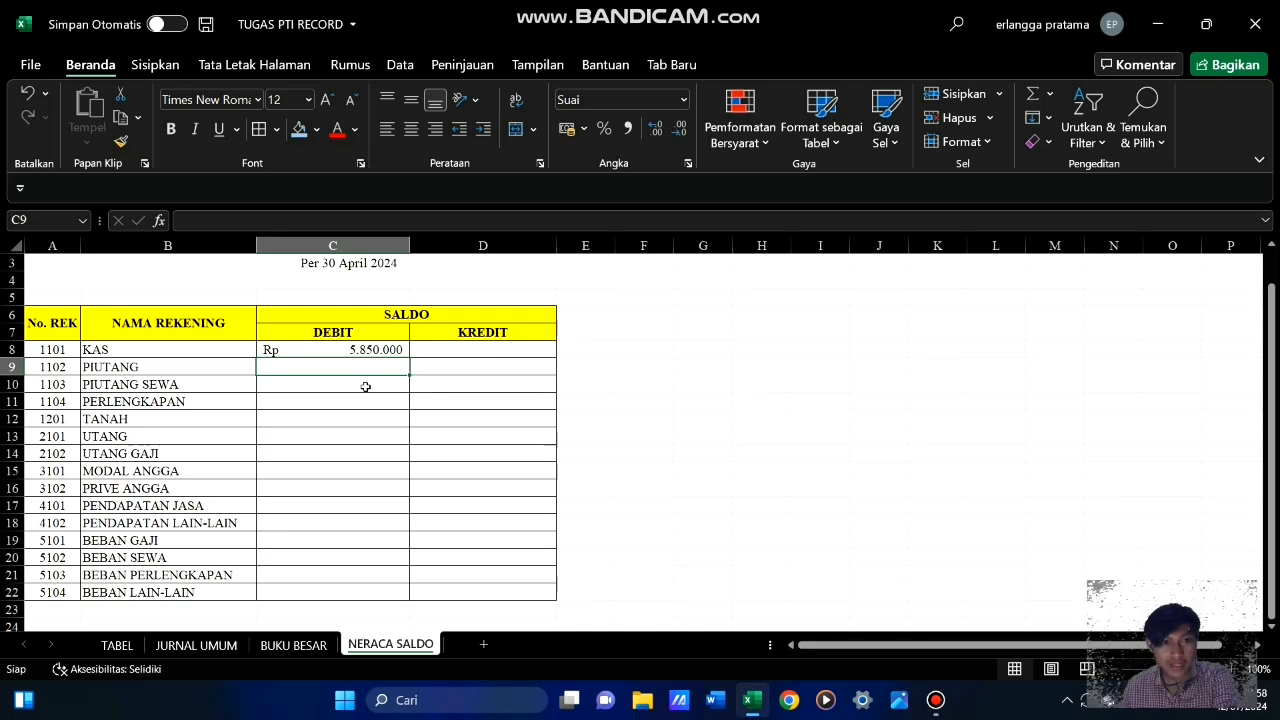
pyautogui.write('=')
pyautogui.click(280, 645)
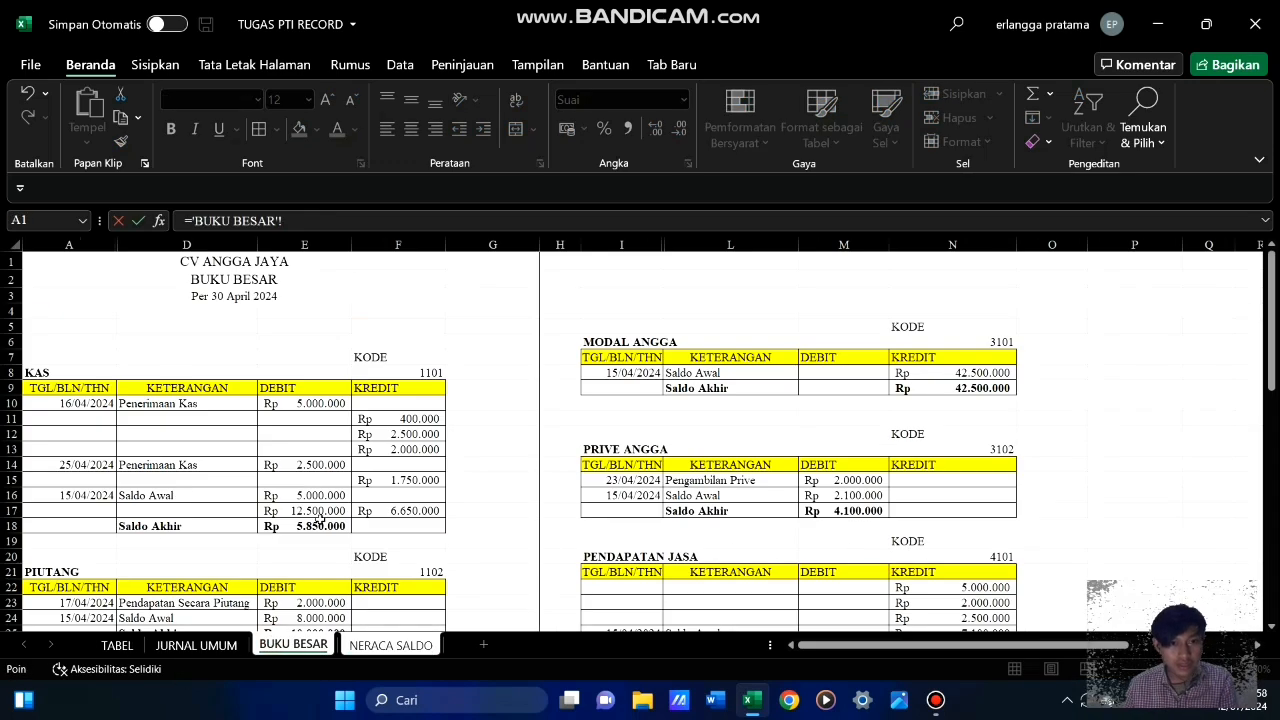
pyautogui.scroll(-3, 316, 501)
pyautogui.click(318, 492)
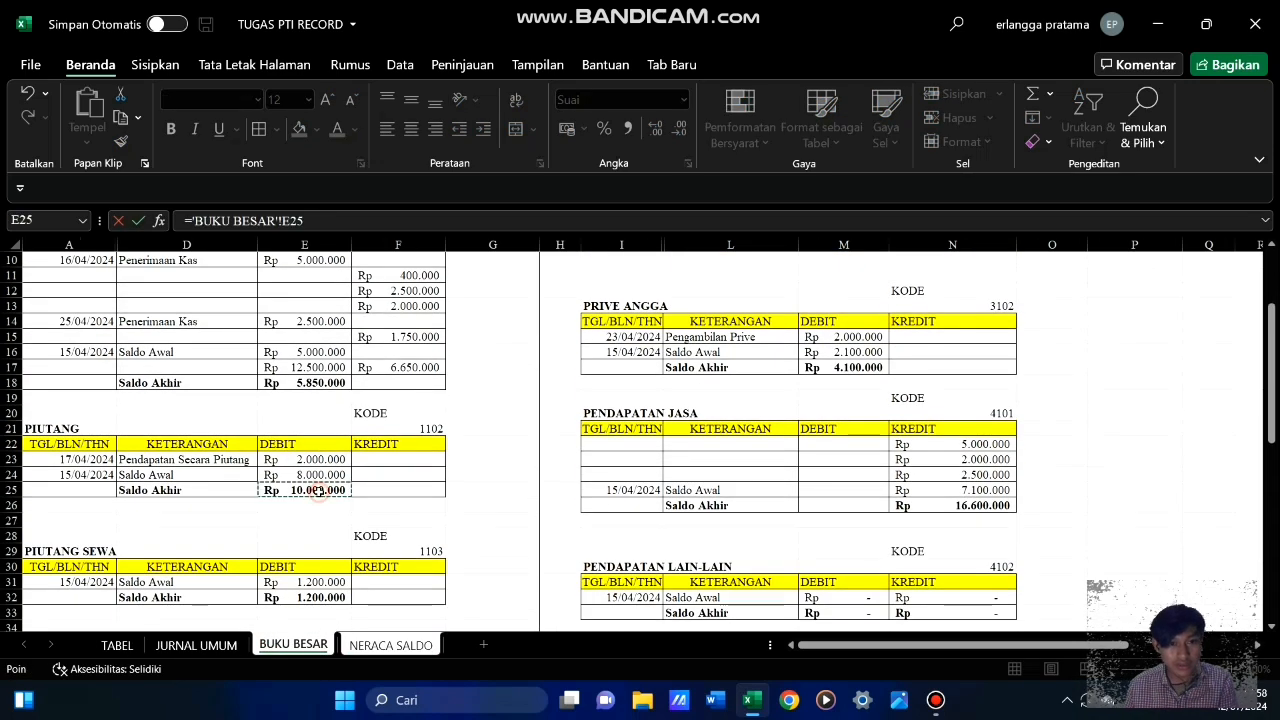
pyautogui.press('Return')
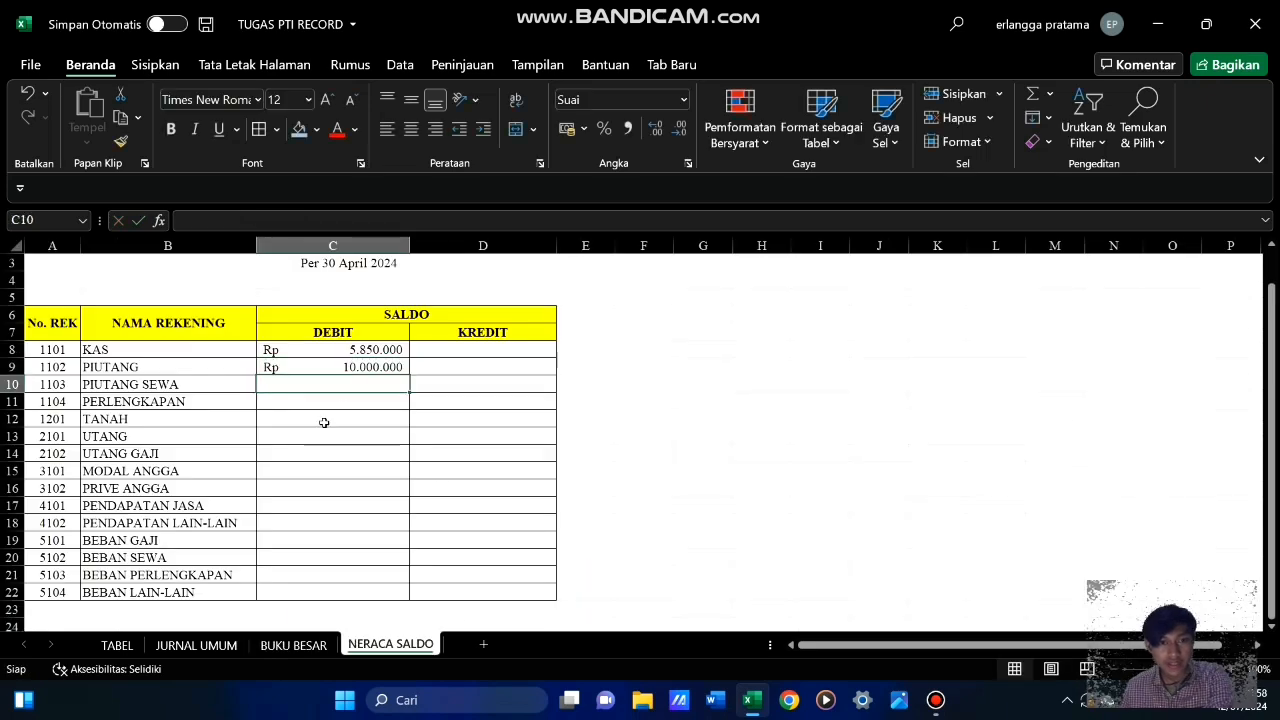
# Link the PIUTANG SEWA debit balance in C10 to its Saldo Akhir in E32 of BUKU BESAR
pyautogui.write('=')
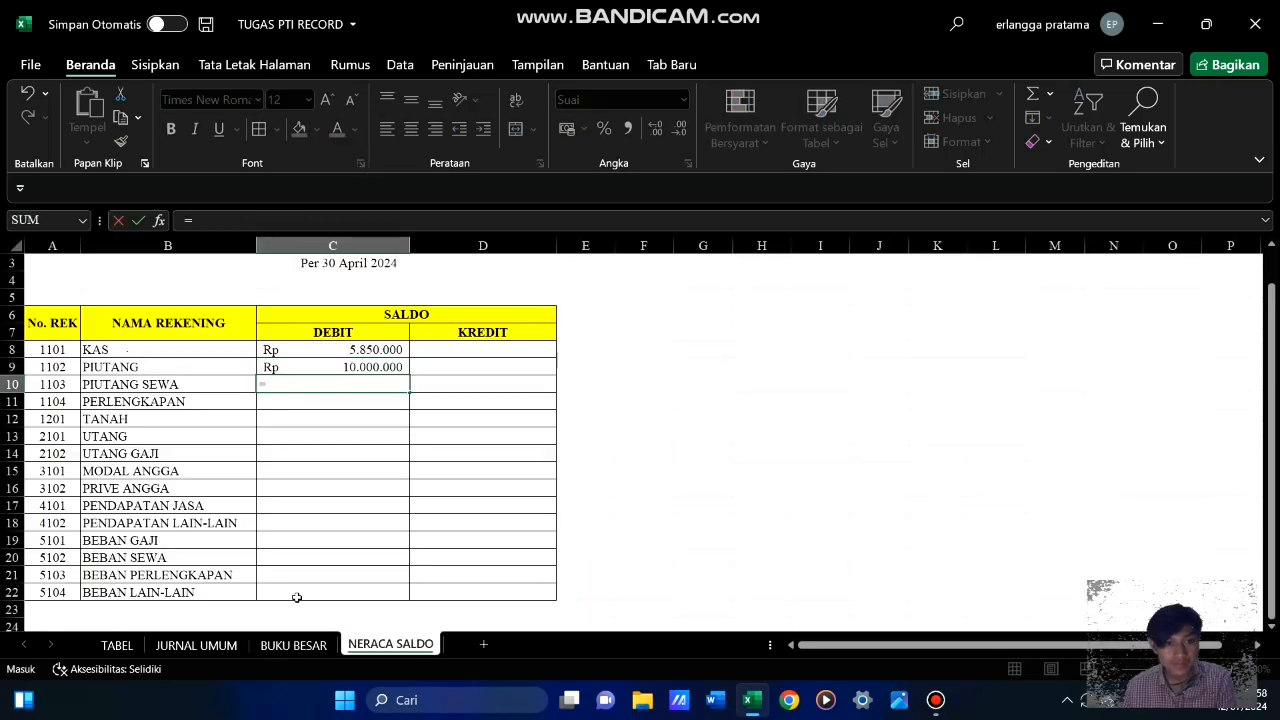
pyautogui.click(293, 645)
pyautogui.scroll(-3, 330, 450)
pyautogui.click(320, 465)
pyautogui.press('Return')
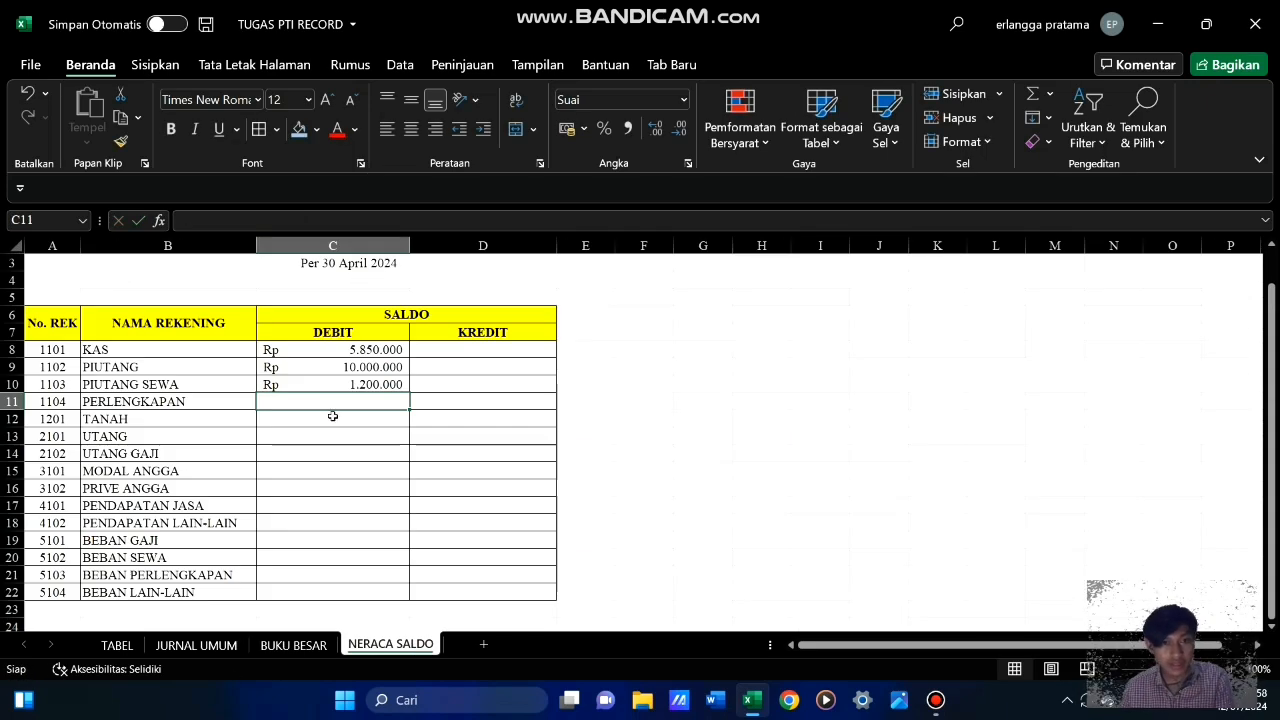
# Link the PERLENGKAPAN debit balance in C11 to its Saldo Akhir in E40 of BUKU BESAR
pyautogui.write('=')
pyautogui.click(293, 645)
pyautogui.click(320, 445)
pyautogui.press('Return')
# Link the TANAH debit balance in C12 to its Saldo Akhir in E46 of BUKU BESAR
pyautogui.write('=')
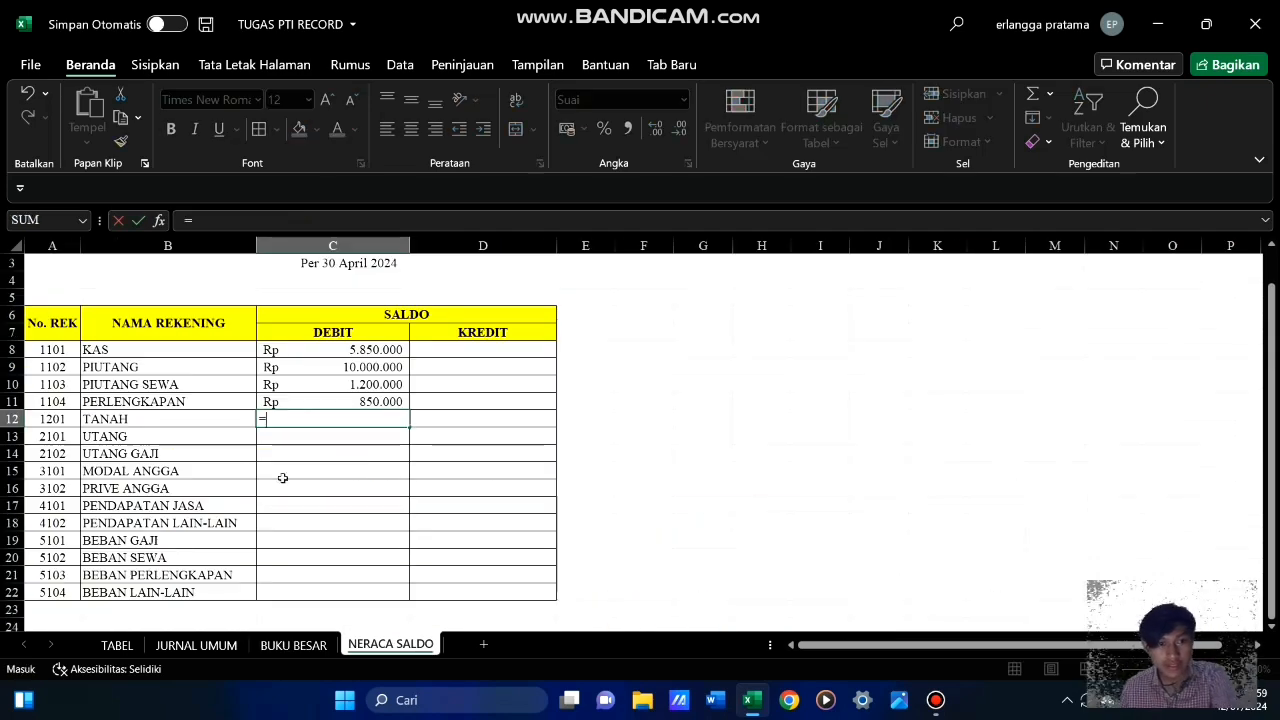
pyautogui.click(293, 645)
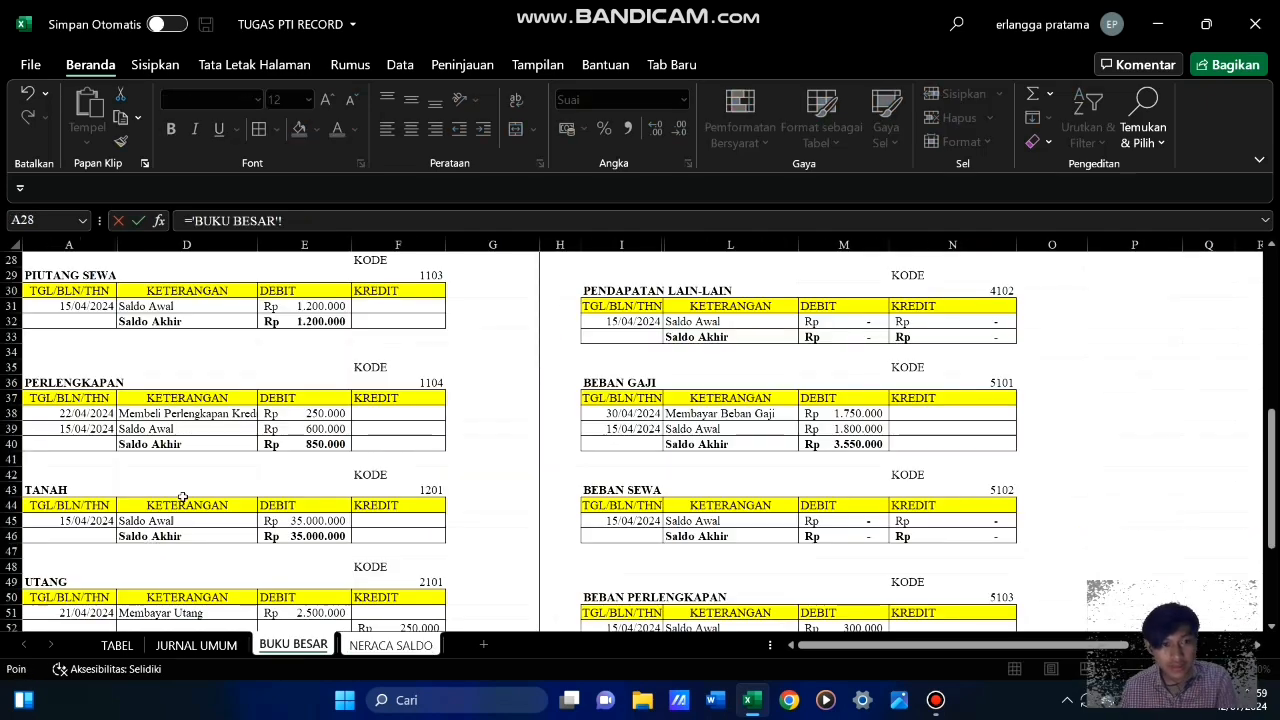
pyautogui.scroll(-3, 330, 440)
pyautogui.click(310, 398)
pyautogui.press('Return')
# Link the UTANG credit balance in D13 to its Saldo Akhir in the ledger with ='BUKU BESAR'!F55
pyautogui.press('Right')
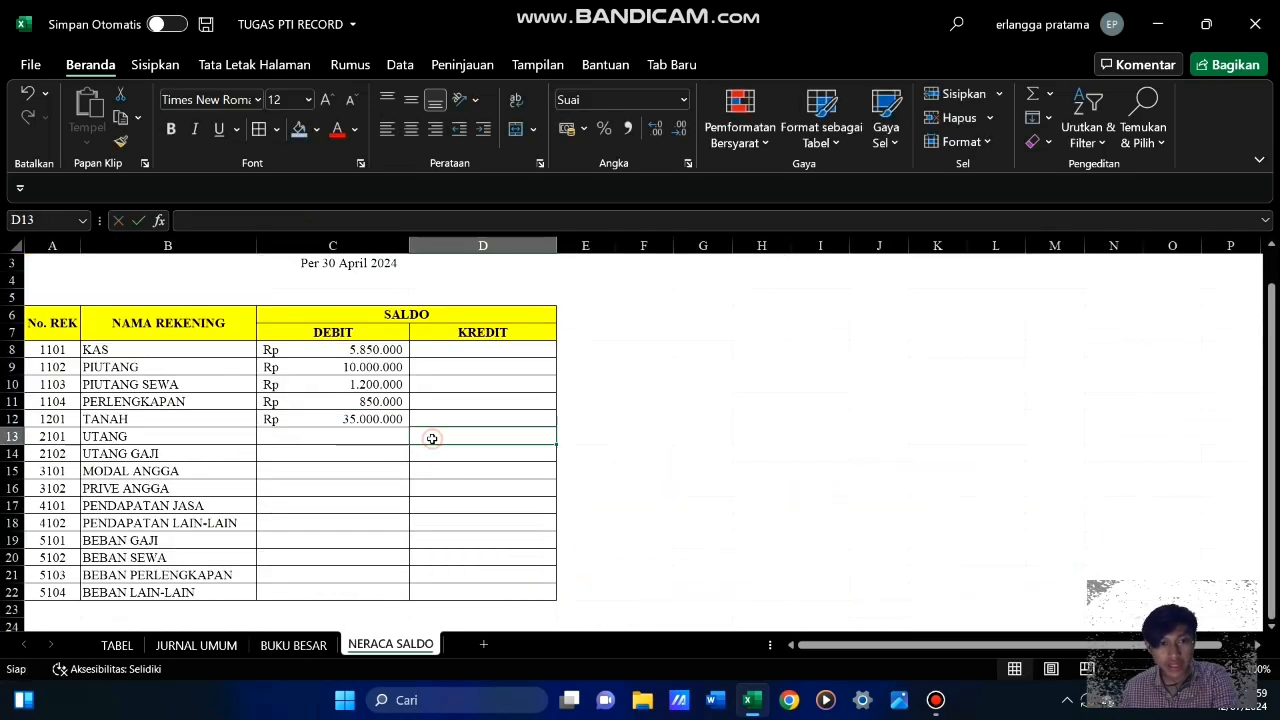
pyautogui.write('=')
pyautogui.click(293, 645)
pyautogui.click(398, 537)
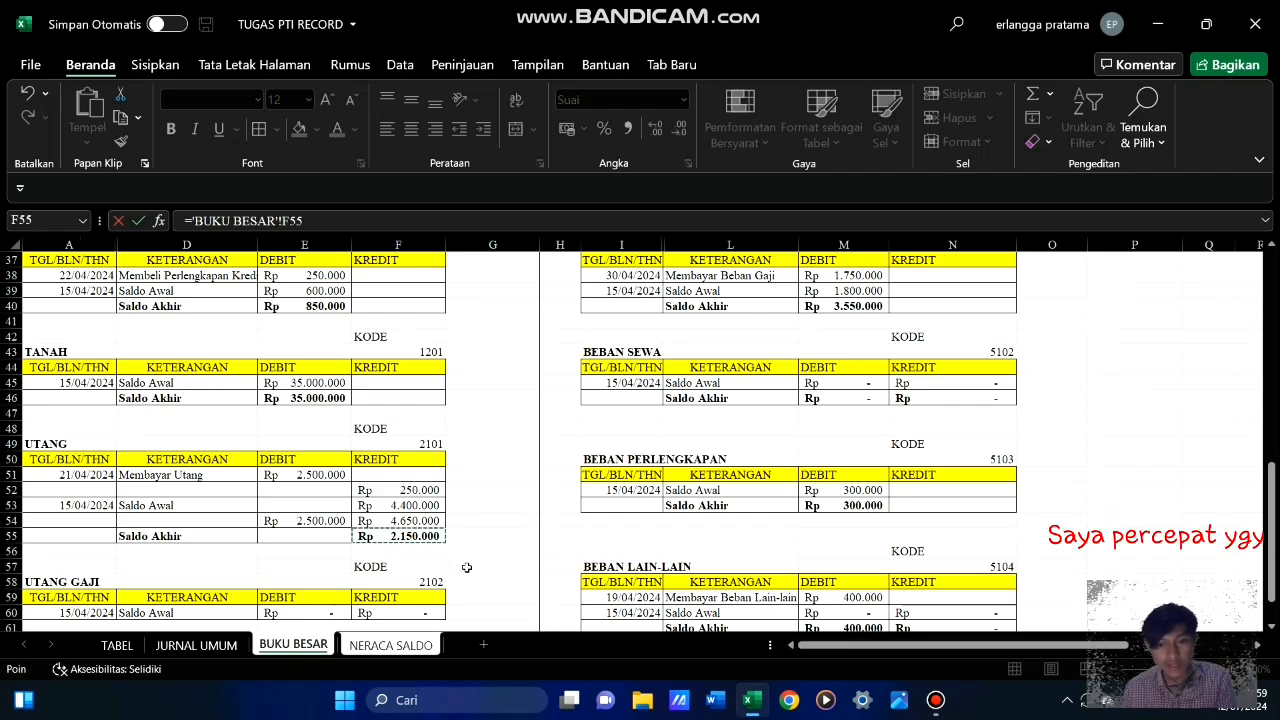
pyautogui.press('Return')
# Link the UTANG GAJI credit balance in D14 to the account's credit balance in BUKU BESAR
pyautogui.write('=')
pyautogui.click(293, 645)
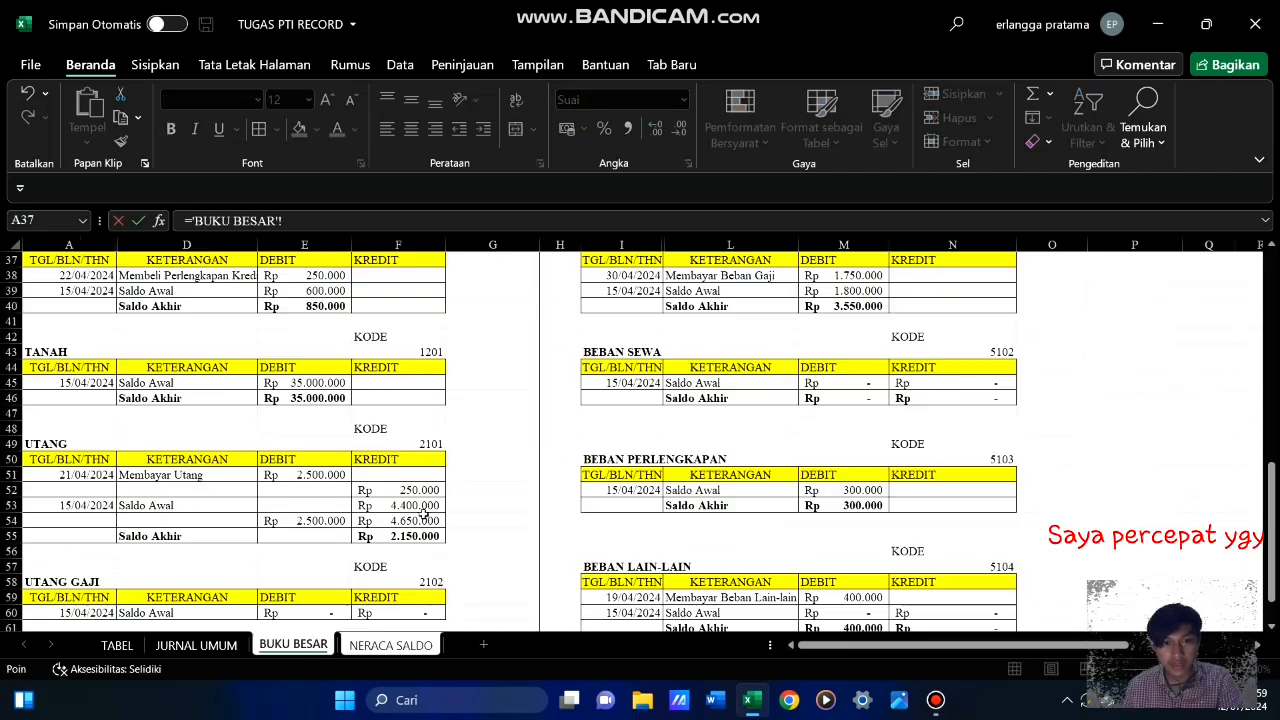
pyautogui.click(400, 477)
pyautogui.press('Return')
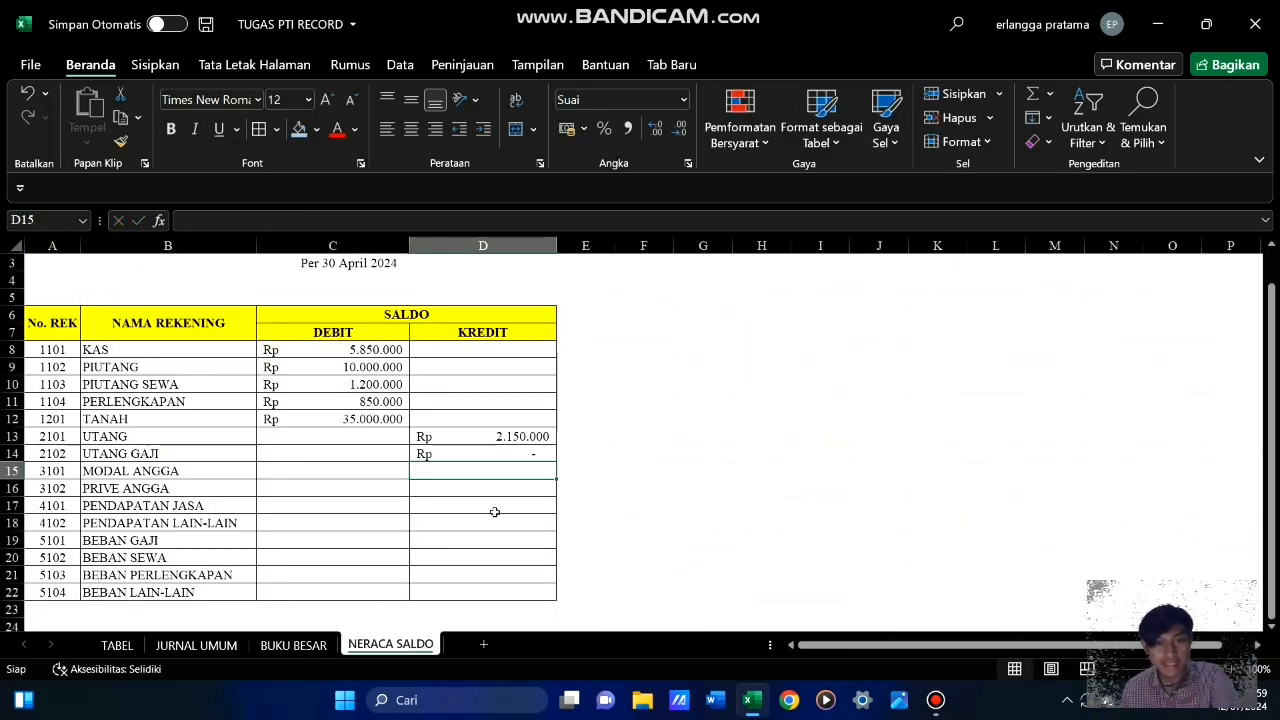
# Link the MODAL ANGGA credit balance in D15 to its Saldo Akhir in N9 of BUKU BESAR
pyautogui.write('=')
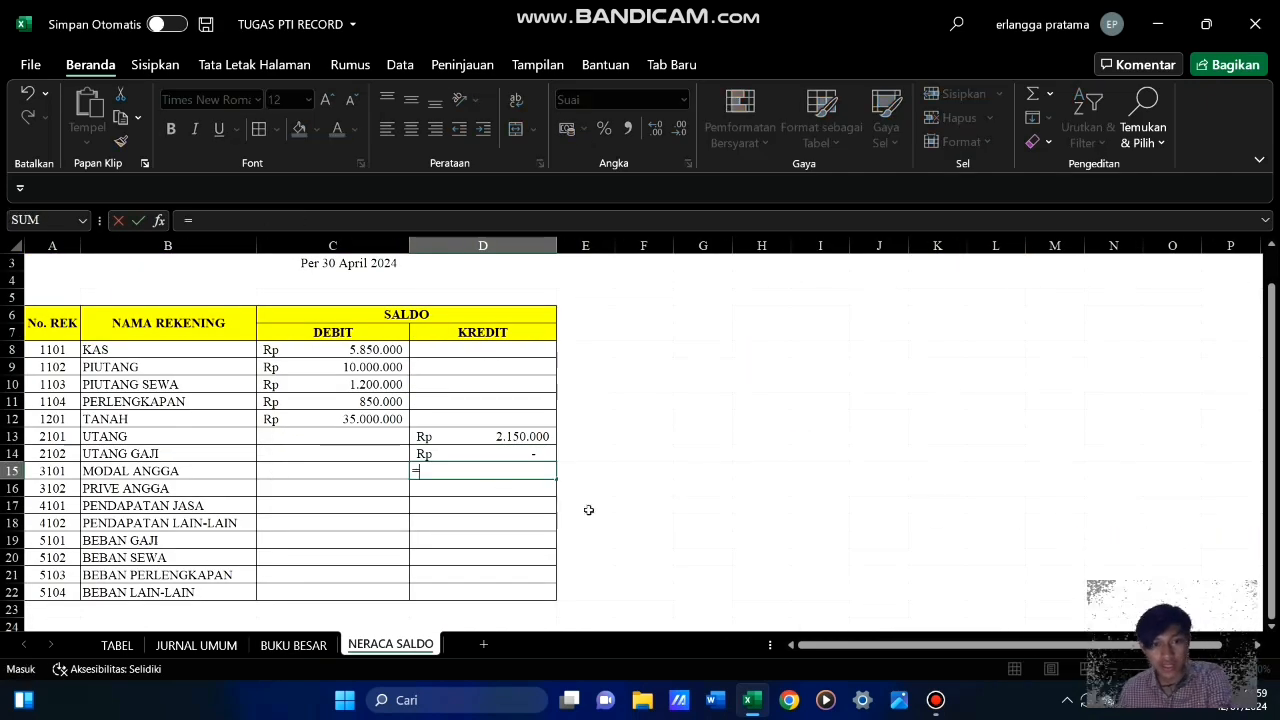
pyautogui.click(290, 645)
pyautogui.click(952, 388)
pyautogui.press('Return')
# Link the PRIVE ANGGA debit balance in C16 to its Saldo Akhir in M17 of BUKU BESAR
pyautogui.click(316, 491)
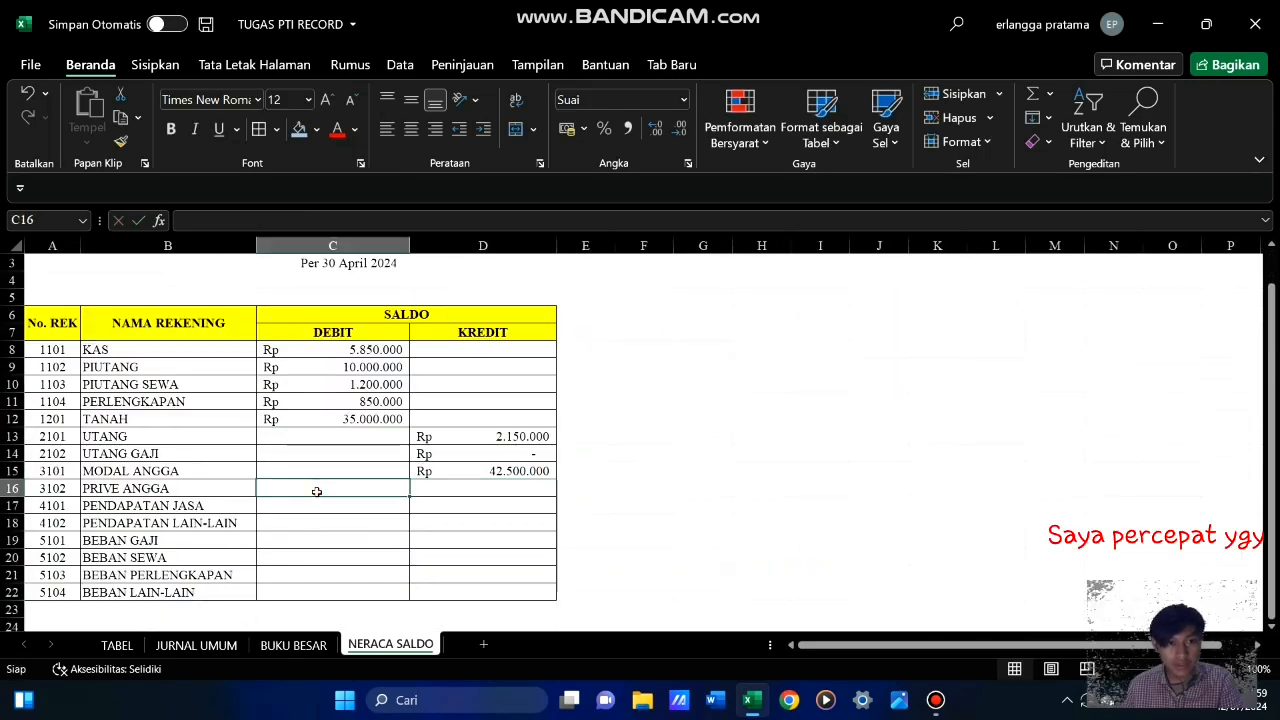
pyautogui.write('=')
pyautogui.click(293, 645)
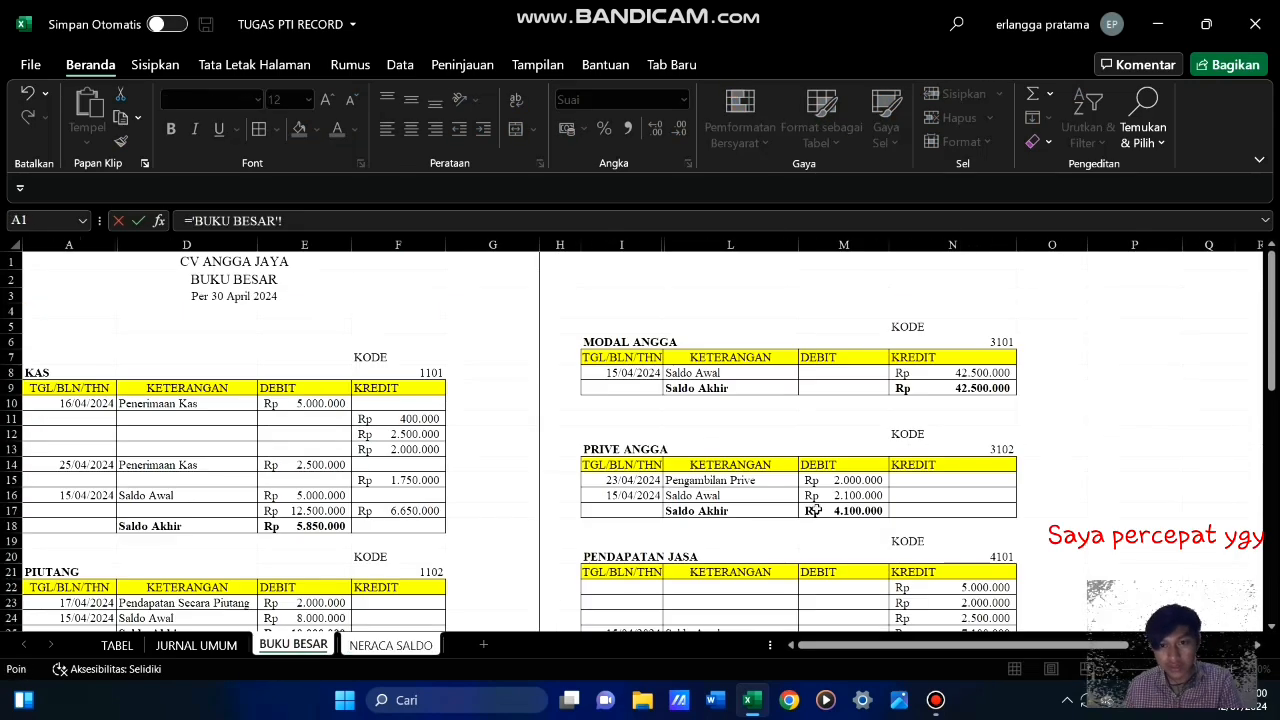
pyautogui.click(838, 514)
pyautogui.press('Return')
# Link the PENDAPATAN JASA credit balance in D17 to its Saldo Akhir in N26 of BUKU BESAR
pyautogui.click(475, 505)
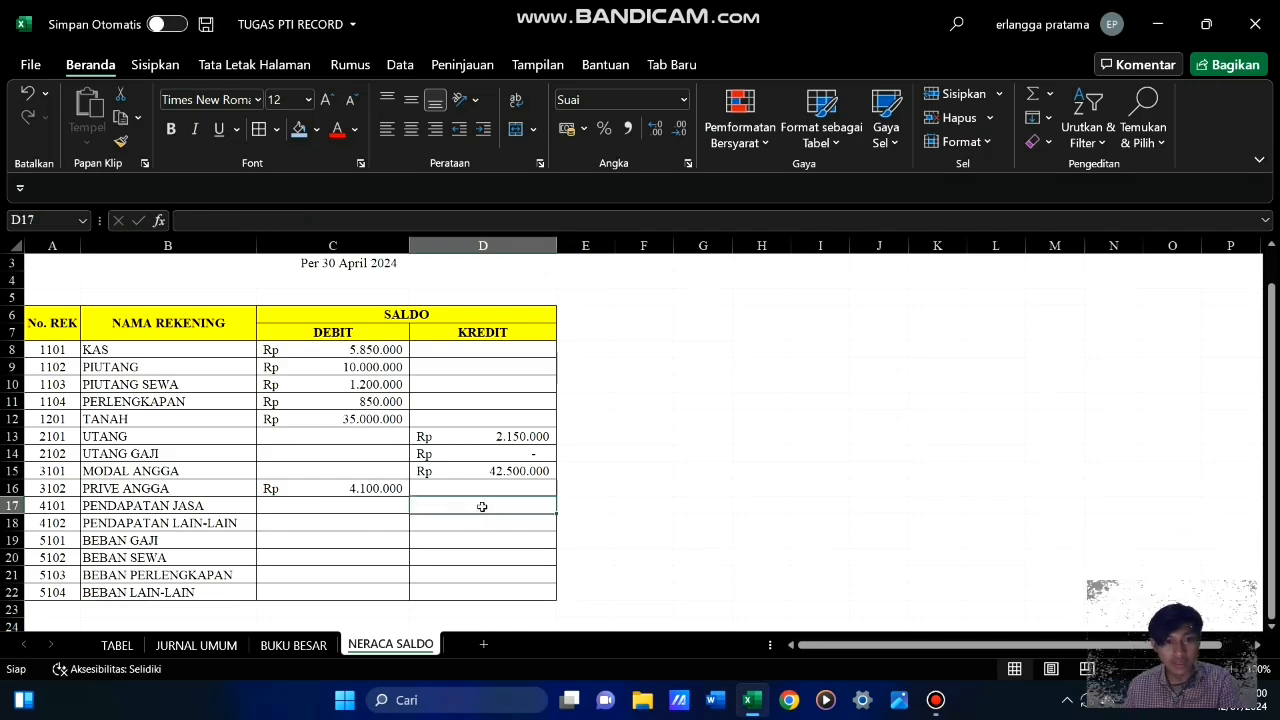
pyautogui.write('=')
pyautogui.click(293, 645)
pyautogui.scroll(-6, 640, 440)
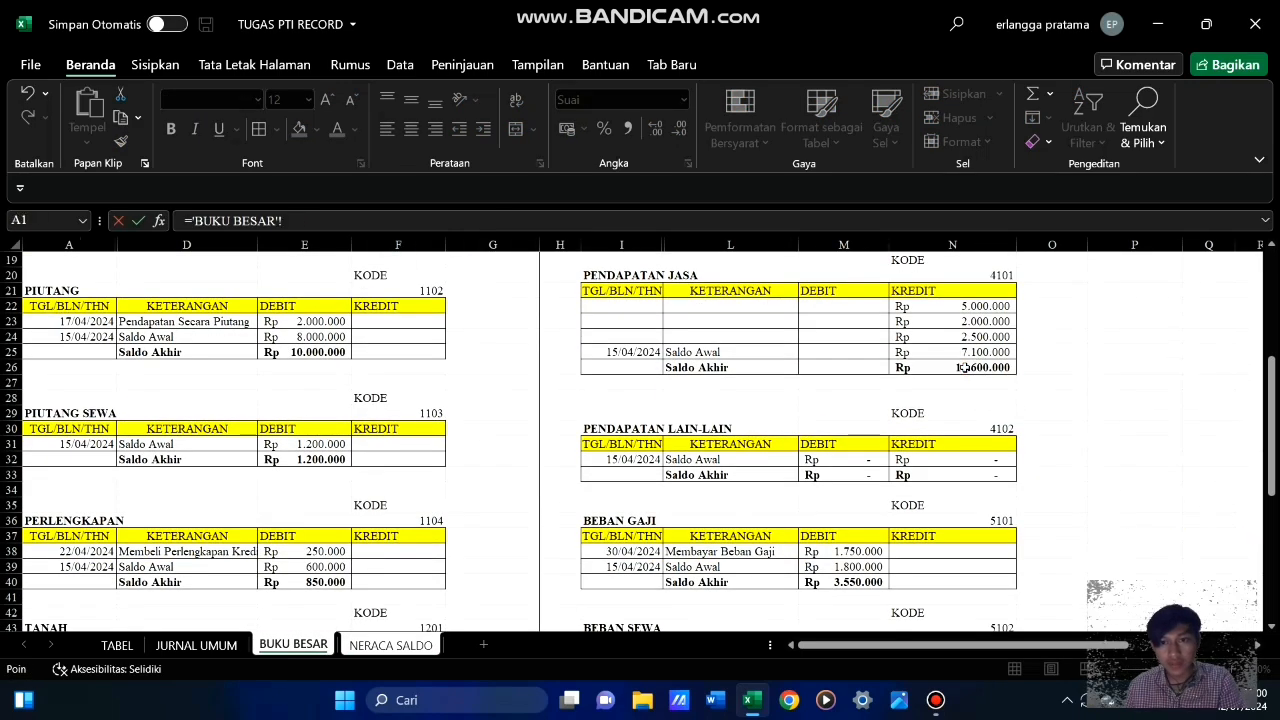
pyautogui.click(953, 366)
pyautogui.press('Return')
# Link the PENDAPATAN LAIN-LAIN credit balance in D18 to its Saldo Akhir with ='BUKU BESAR'!N33
pyautogui.write('=')
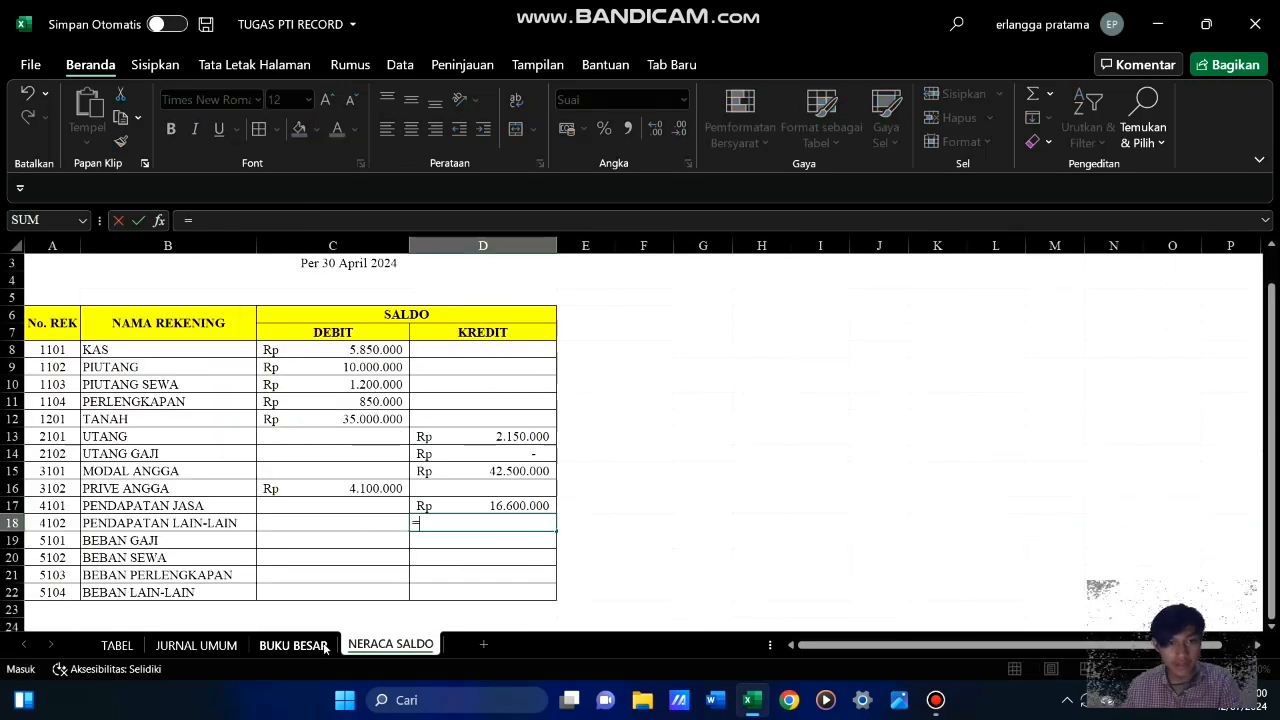
pyautogui.click(293, 645)
pyautogui.click(922, 476)
pyautogui.press('Return')
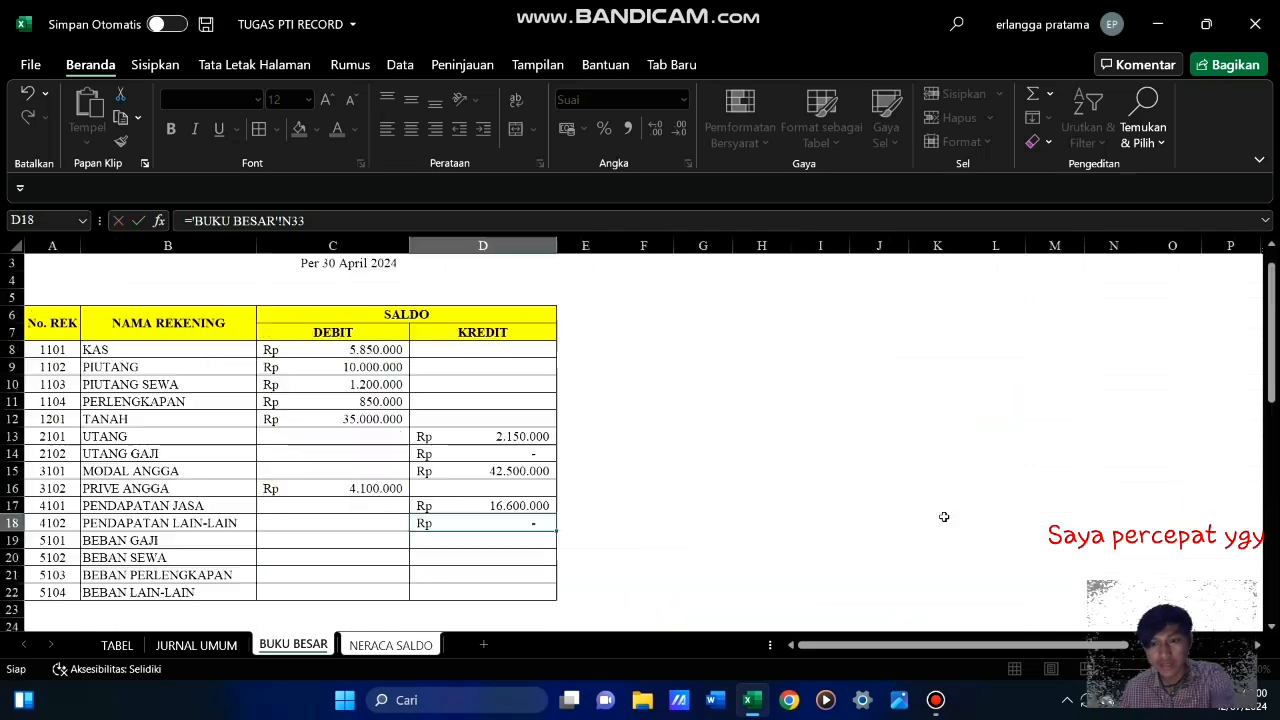
# Link the BEBAN GAJI debit balance in C19 to its Saldo Akhir in M40 of BUKU BESAR
pyautogui.click(354, 540)
pyautogui.write('=')
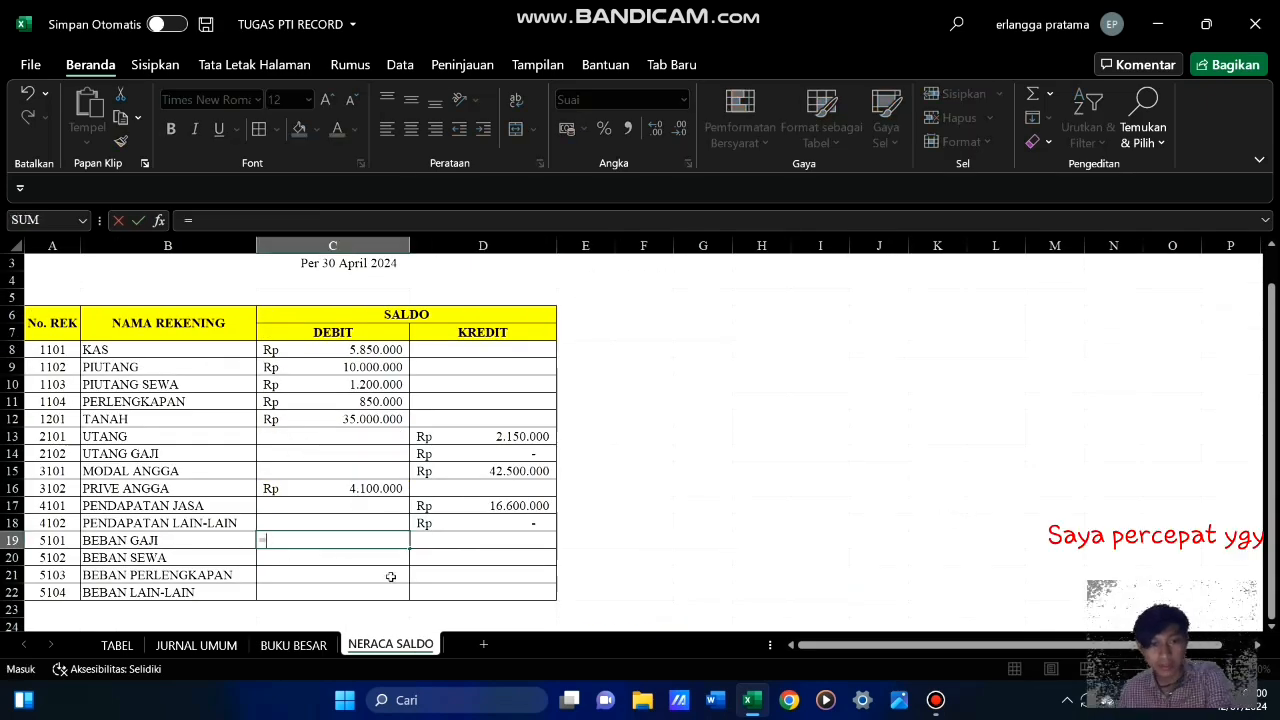
pyautogui.click(293, 645)
pyautogui.scroll(-2, 549, 577)
pyautogui.click(843, 444)
pyautogui.press('Return')
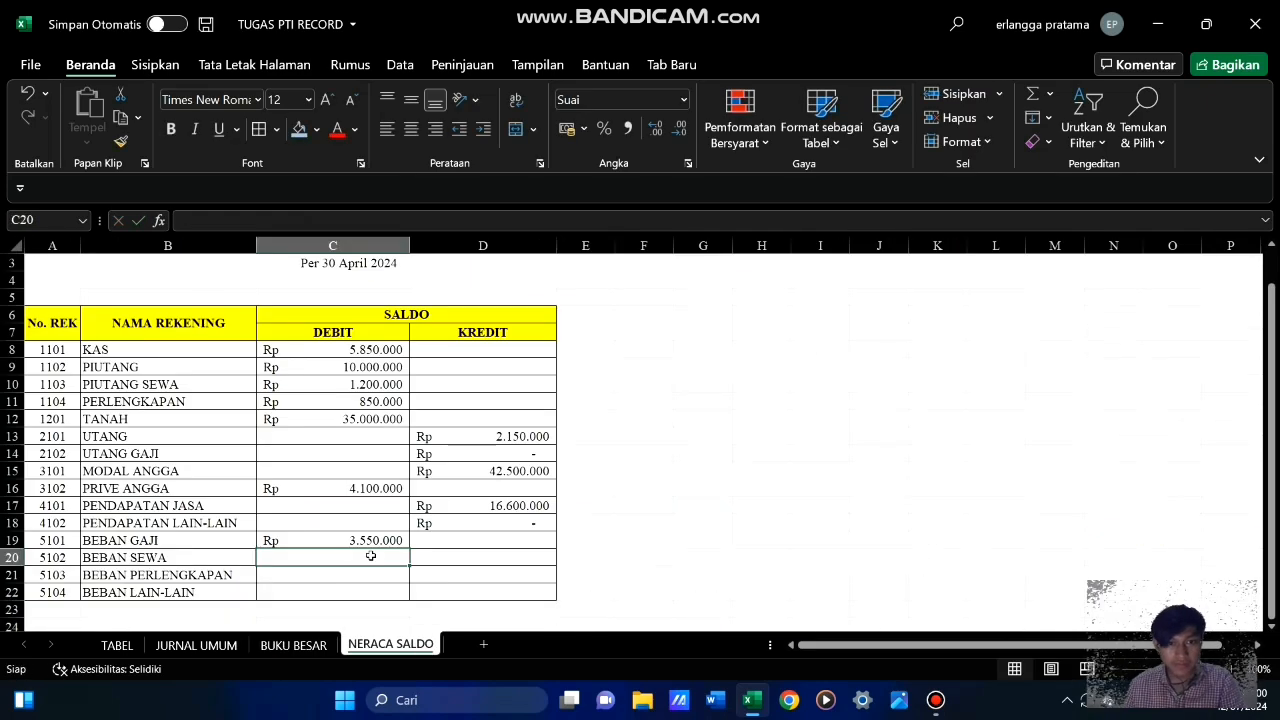
# Link the BEBAN SEWA debit balance in C20 to its debit Saldo Akhir with ='BUKU BESAR'!M46
pyautogui.write('=')
pyautogui.click(293, 645)
pyautogui.scroll(-3, 840, 450)
pyautogui.click(843, 390)
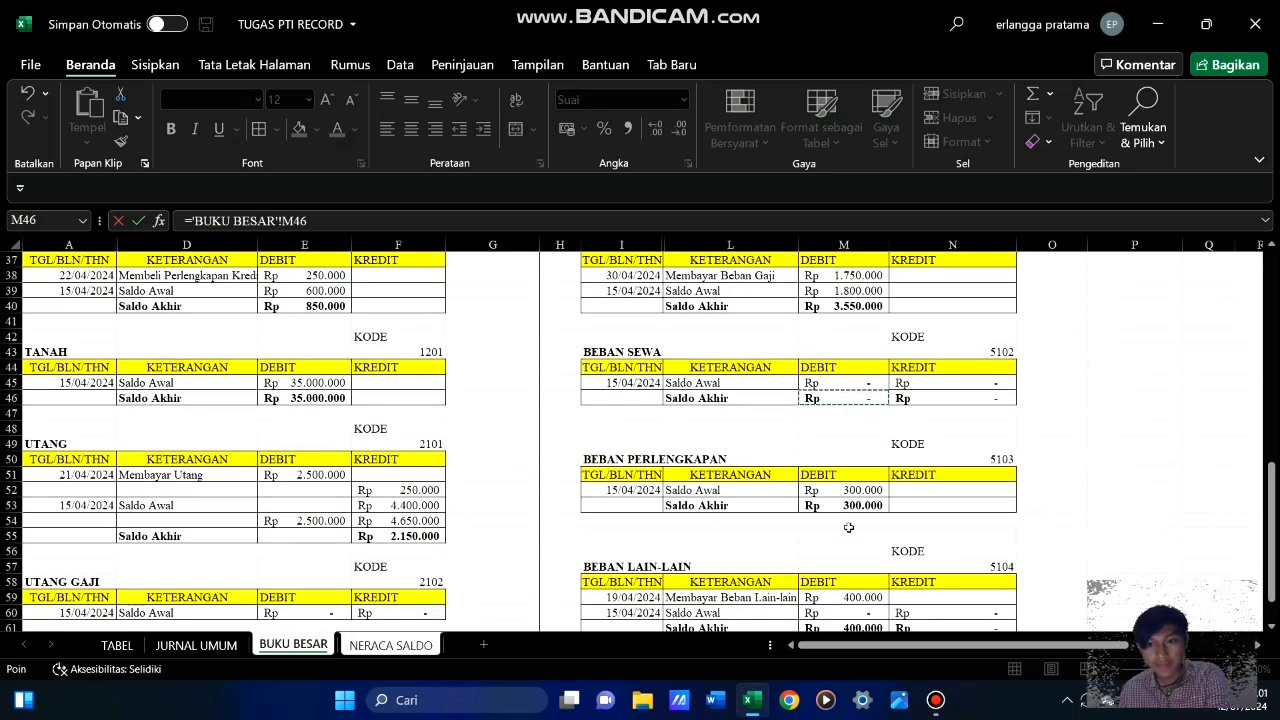
pyautogui.press('Return')
# Link the BEBAN PERLENGKAPAN debit balance in C21 to its Saldo Akhir in M53 of BUKU BESAR
pyautogui.write('=')
pyautogui.click(293, 645)
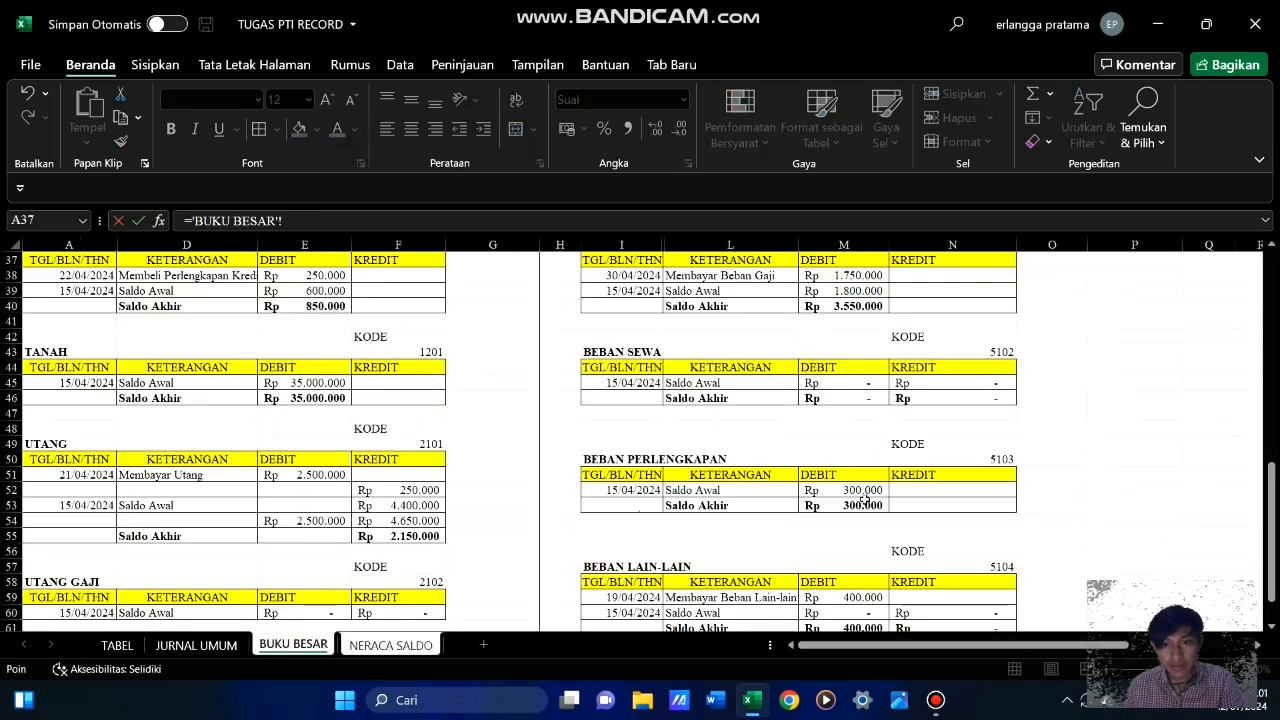
pyautogui.click(865, 500)
pyautogui.press('Return')
# Link the BEBAN LAIN-LAIN debit balance in C22 to its debit Saldo Akhir with ='BUKU BESAR'!M61
pyautogui.scroll(-1, 470, 569)
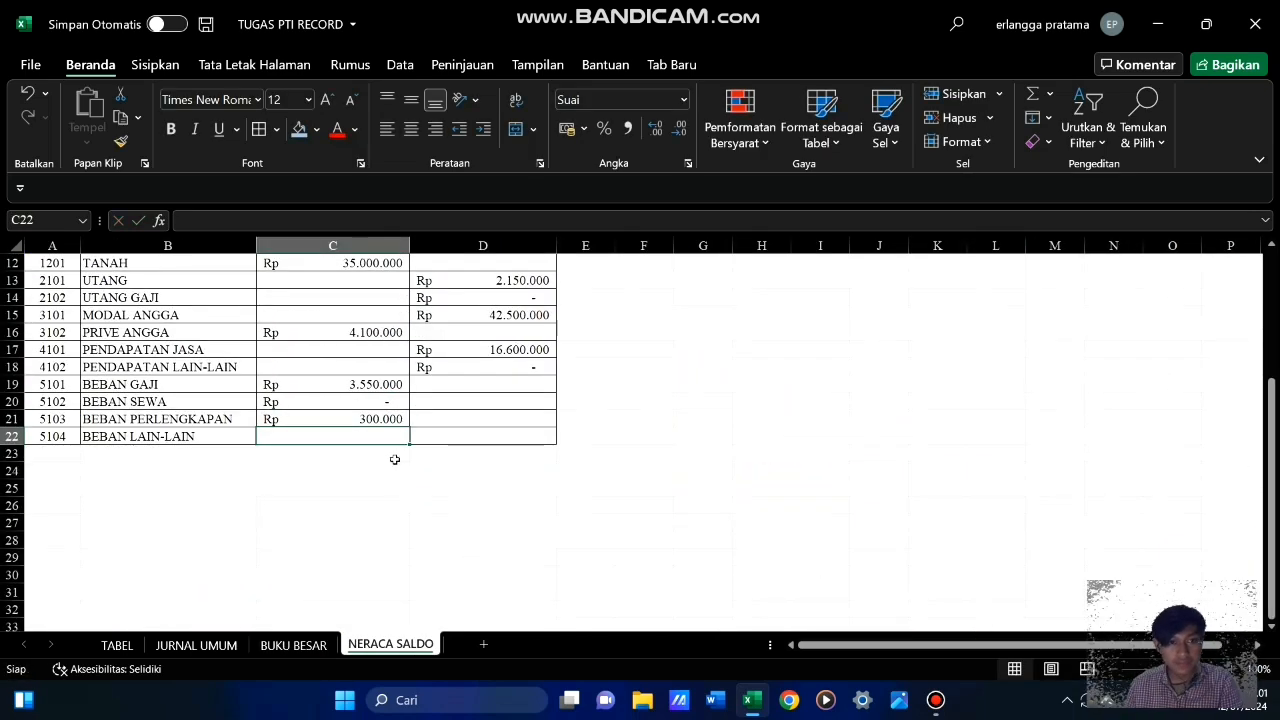
pyautogui.write('=')
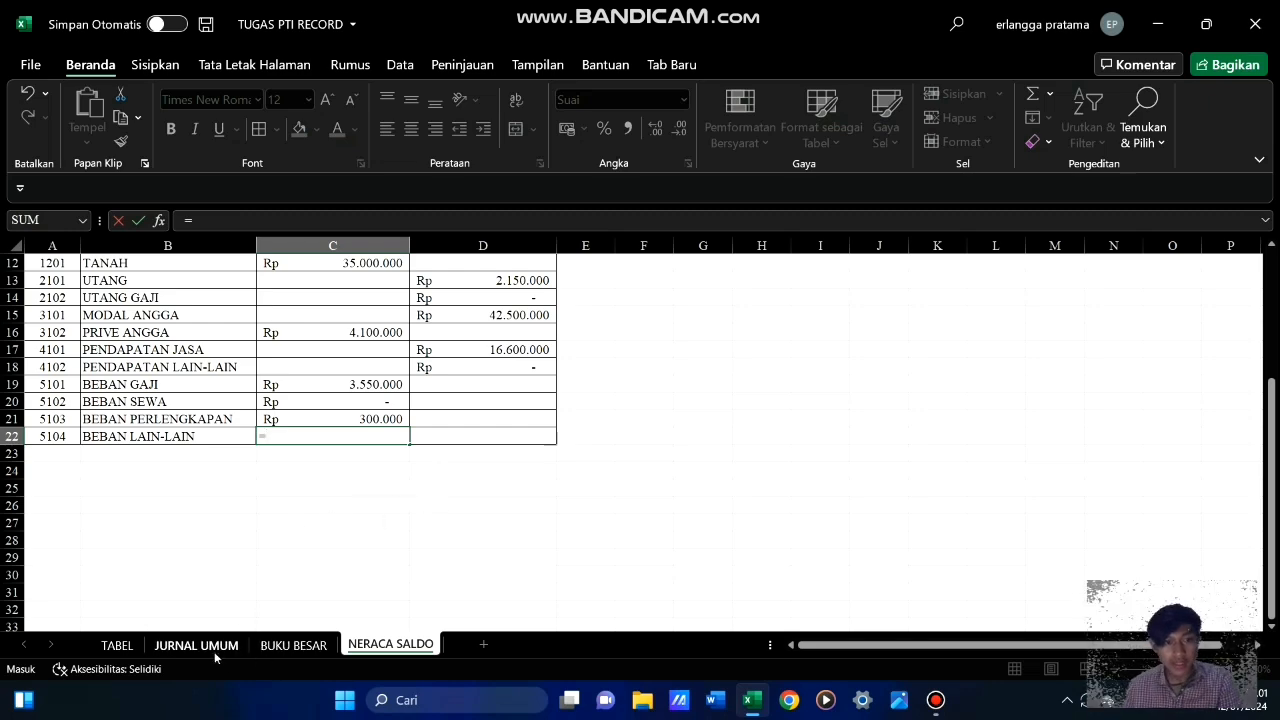
pyautogui.click(293, 645)
pyautogui.scroll(-3, 733, 489)
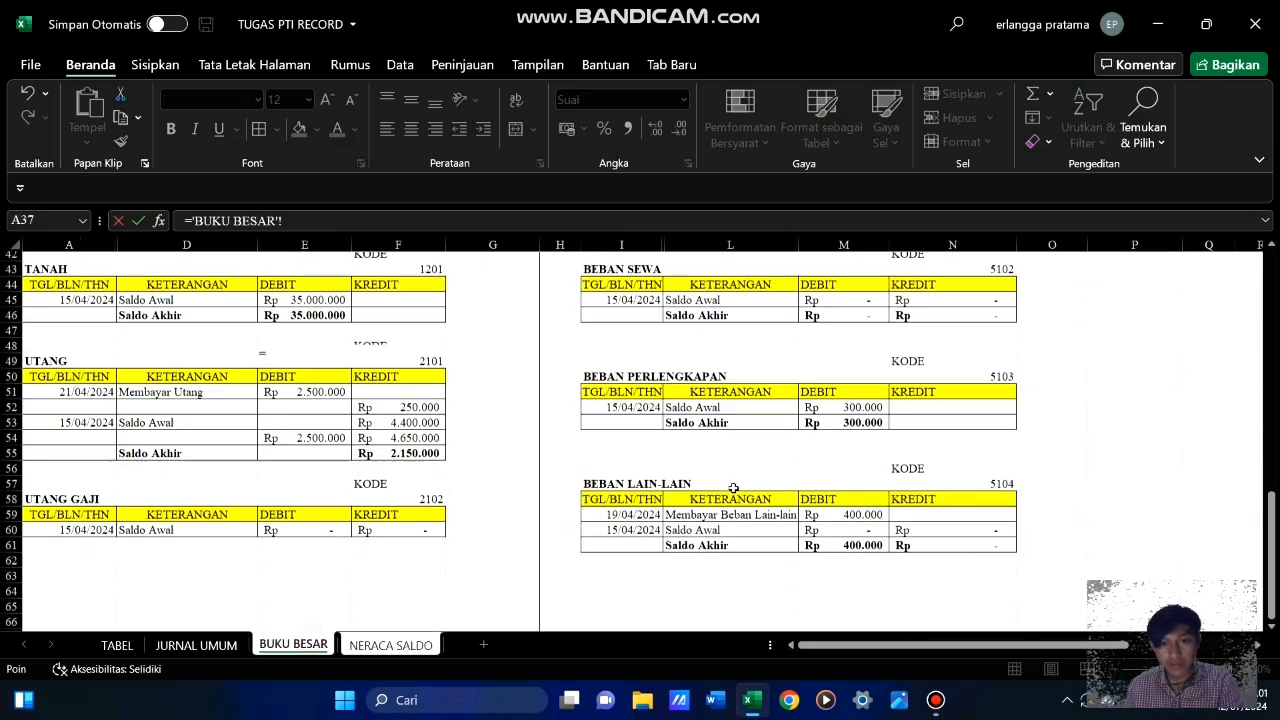
pyautogui.click(851, 490)
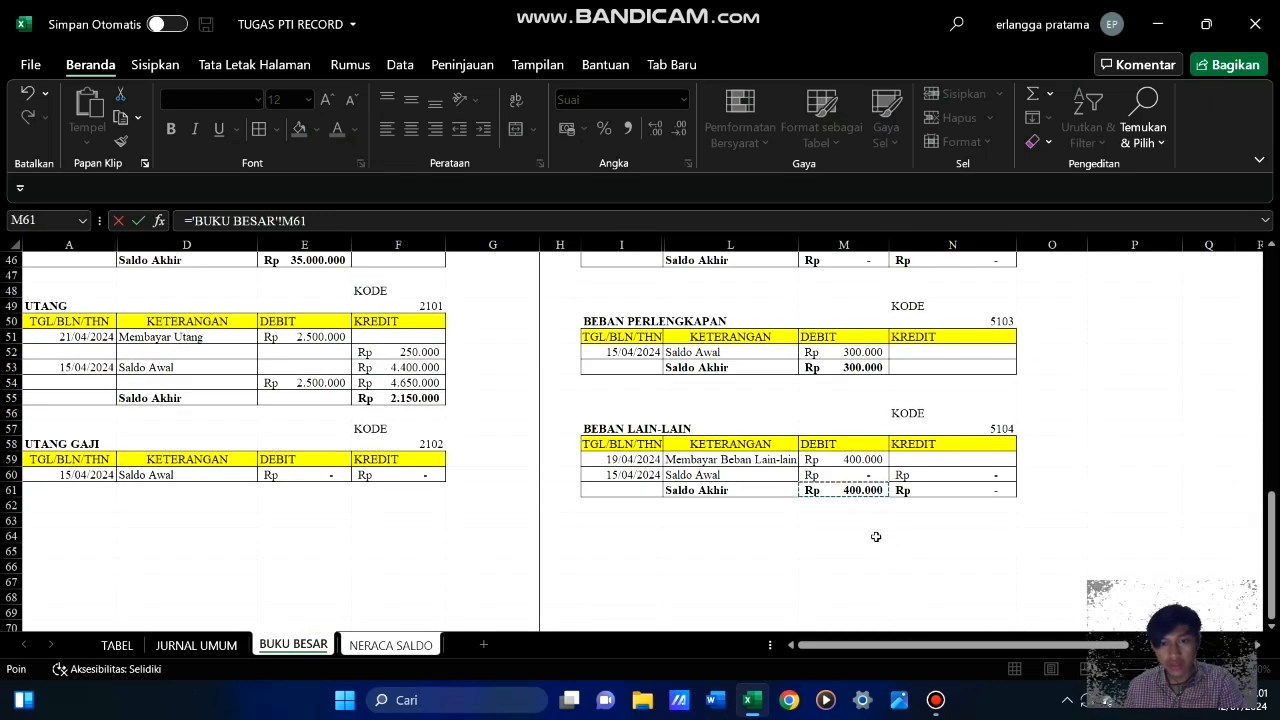
pyautogui.press('Return')
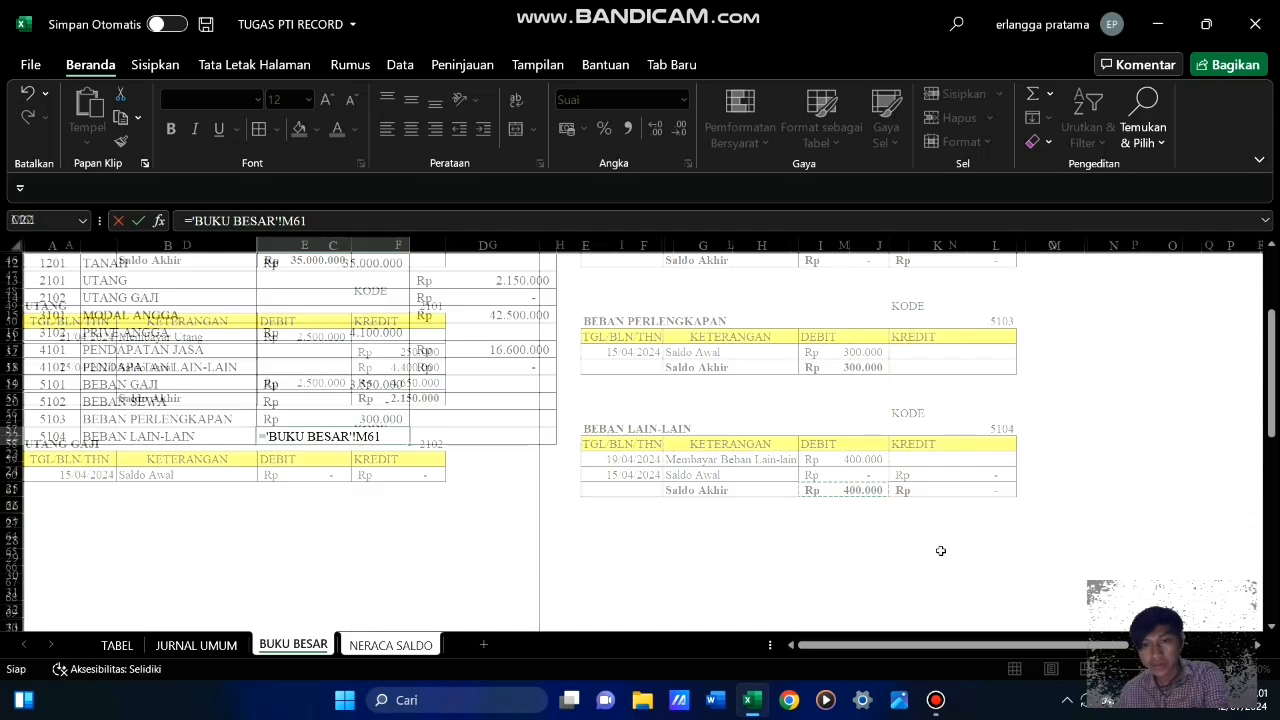
# Review the linked debit and credit balances of all accounts in the NERACA SALDO table
pyautogui.click(371, 474)
pyautogui.scroll(3, 430, 470)
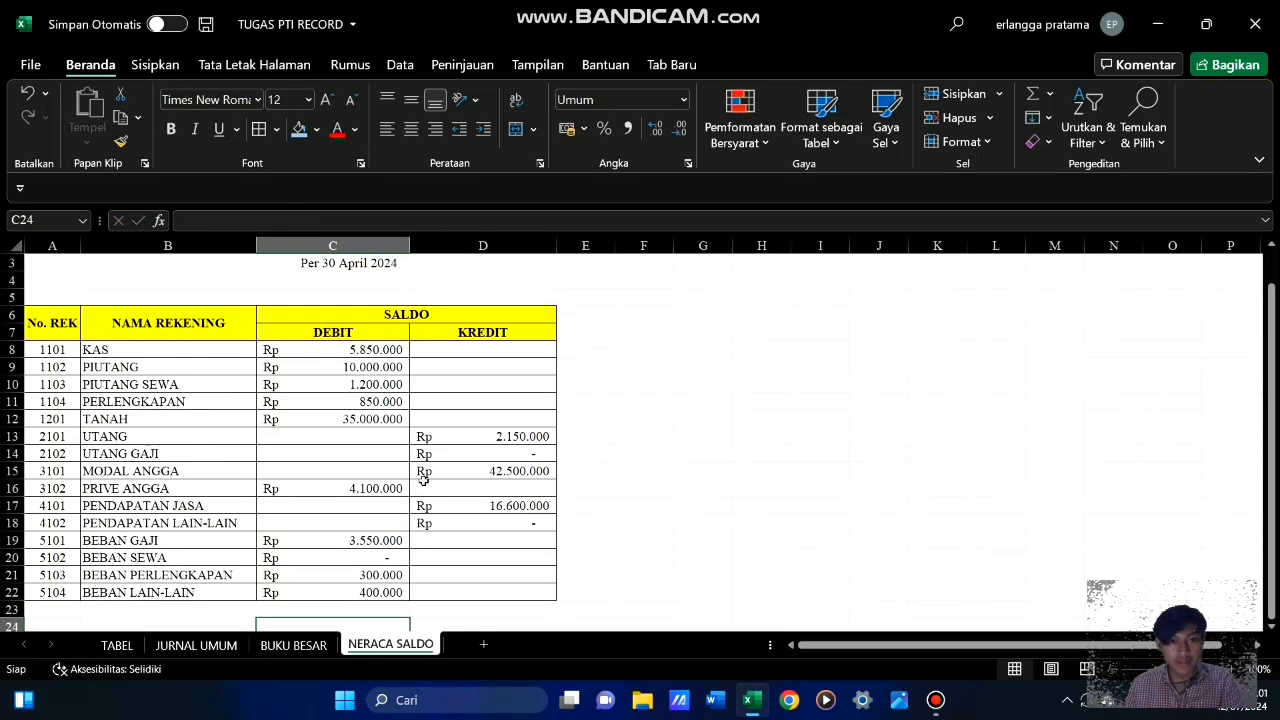
pyautogui.scroll(-3, 424, 477)
pyautogui.scroll(3, 424, 477)
pyautogui.scroll(-3, 424, 478)
pyautogui.scroll(3, 424, 478)
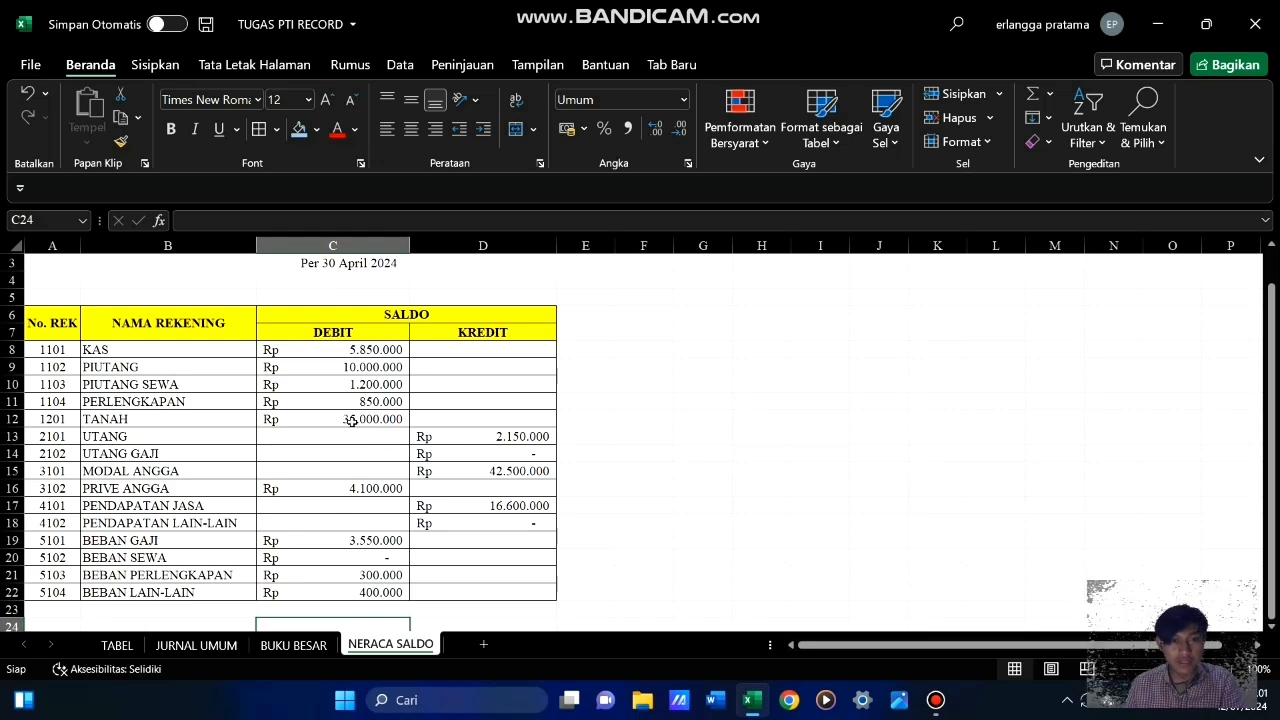
pyautogui.scroll(1, 426, 462)
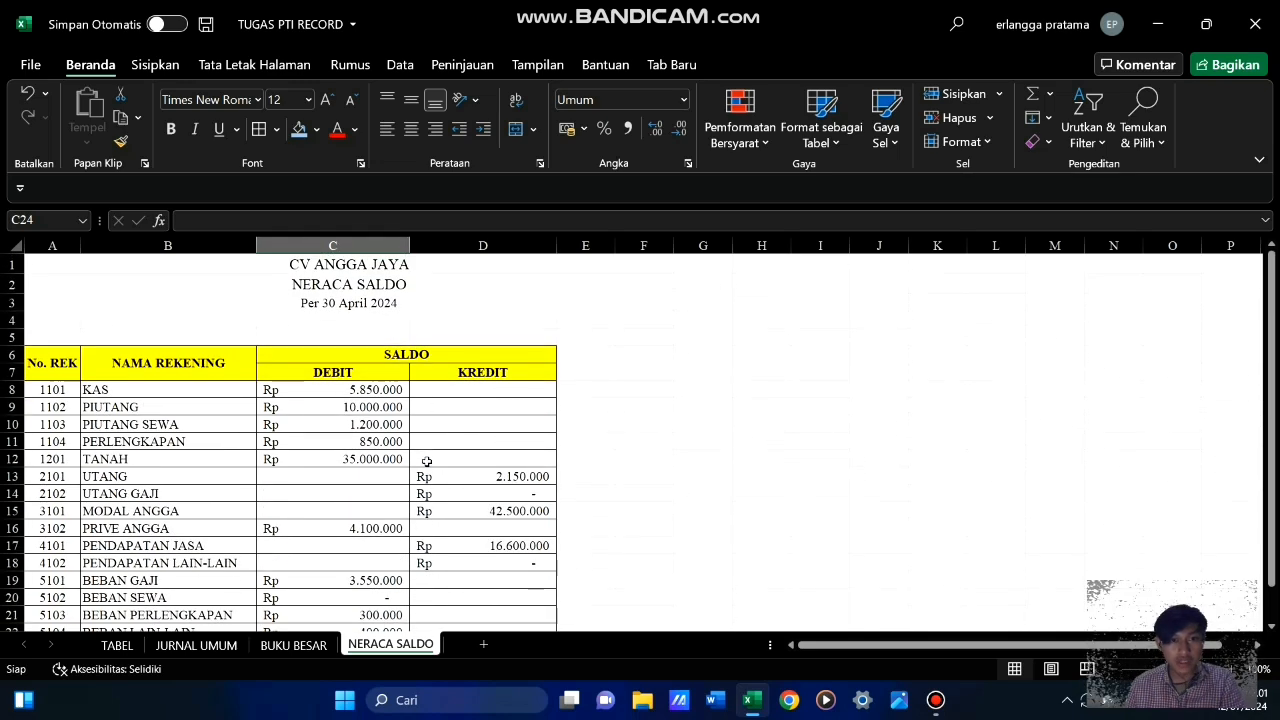
pyautogui.scroll(-3, 426, 462)
pyautogui.scroll(3, 426, 461)
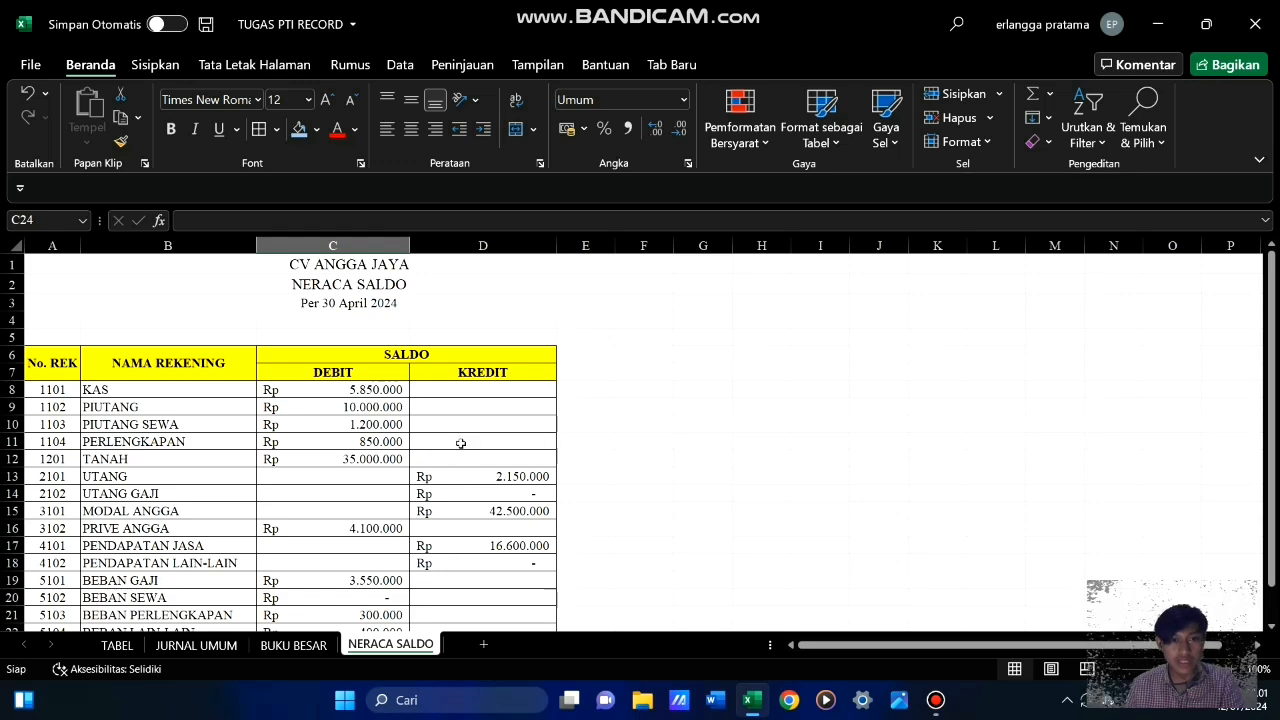
# Add a TOTAL label in B23 below the BEBAN LAIN-LAIN row
pyautogui.scroll(-3, 411, 455)
pyautogui.click(204, 490)
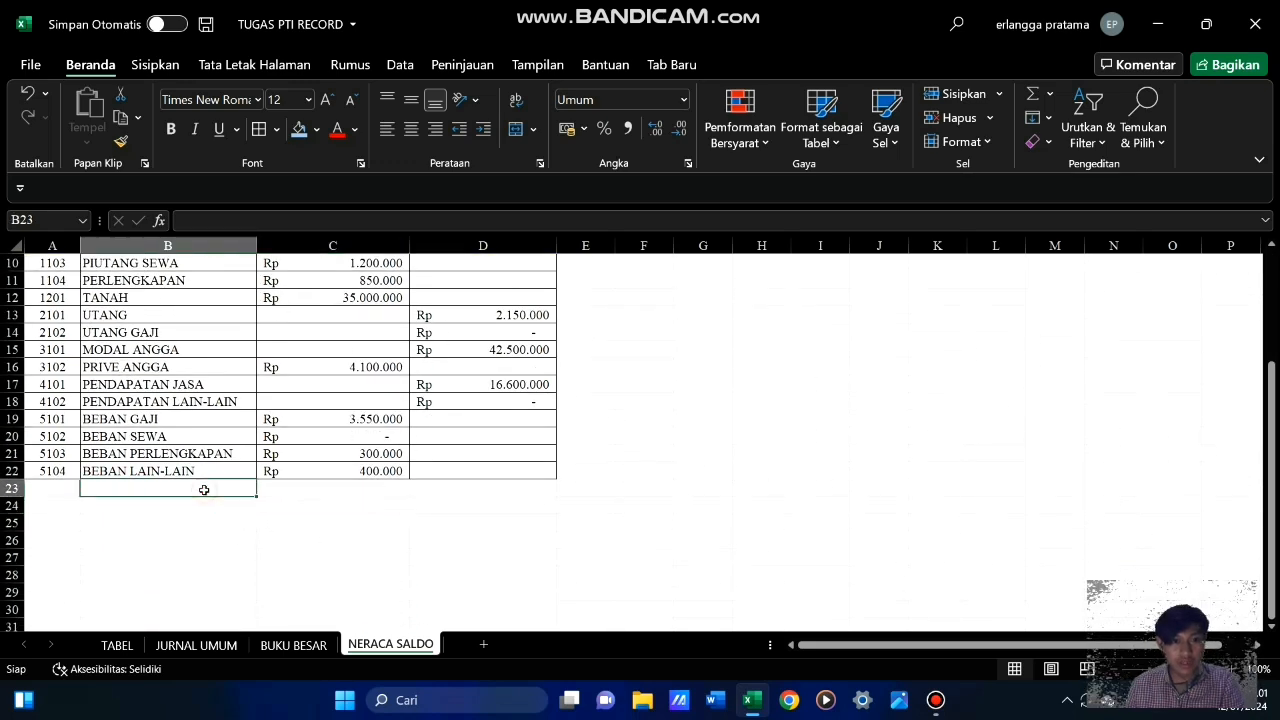
pyautogui.write('T')
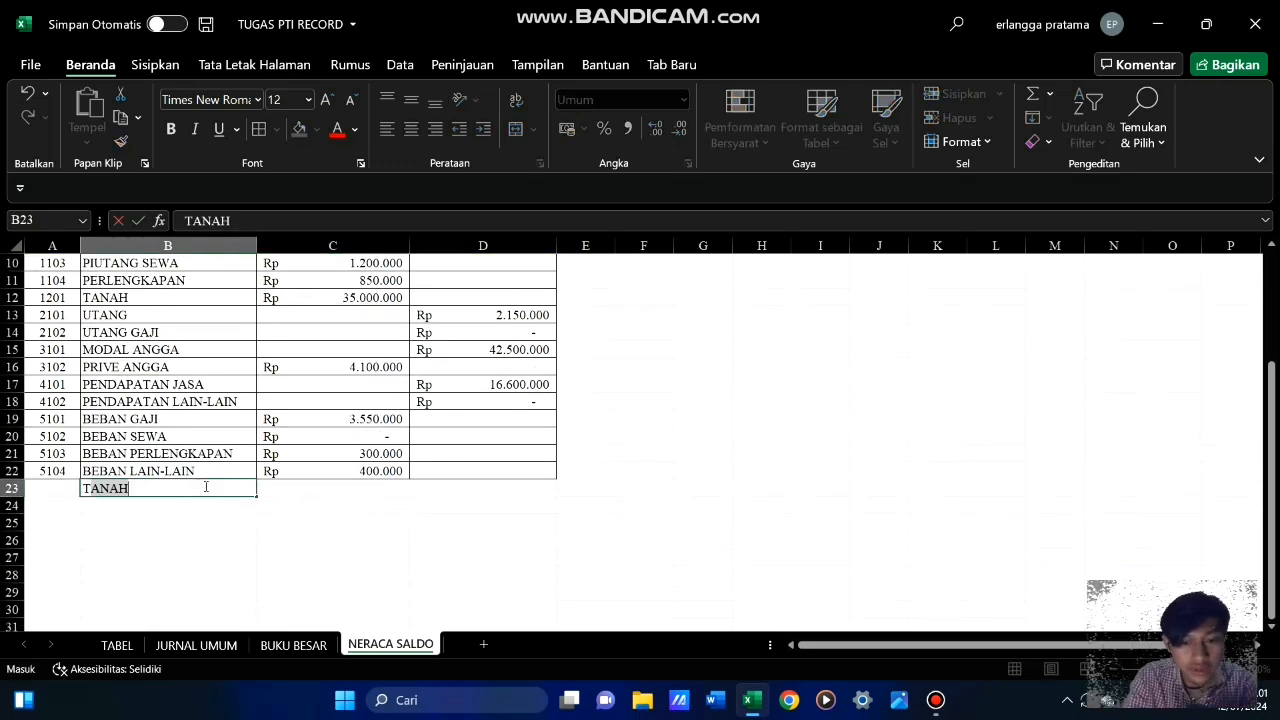
pyautogui.write('OTAL')
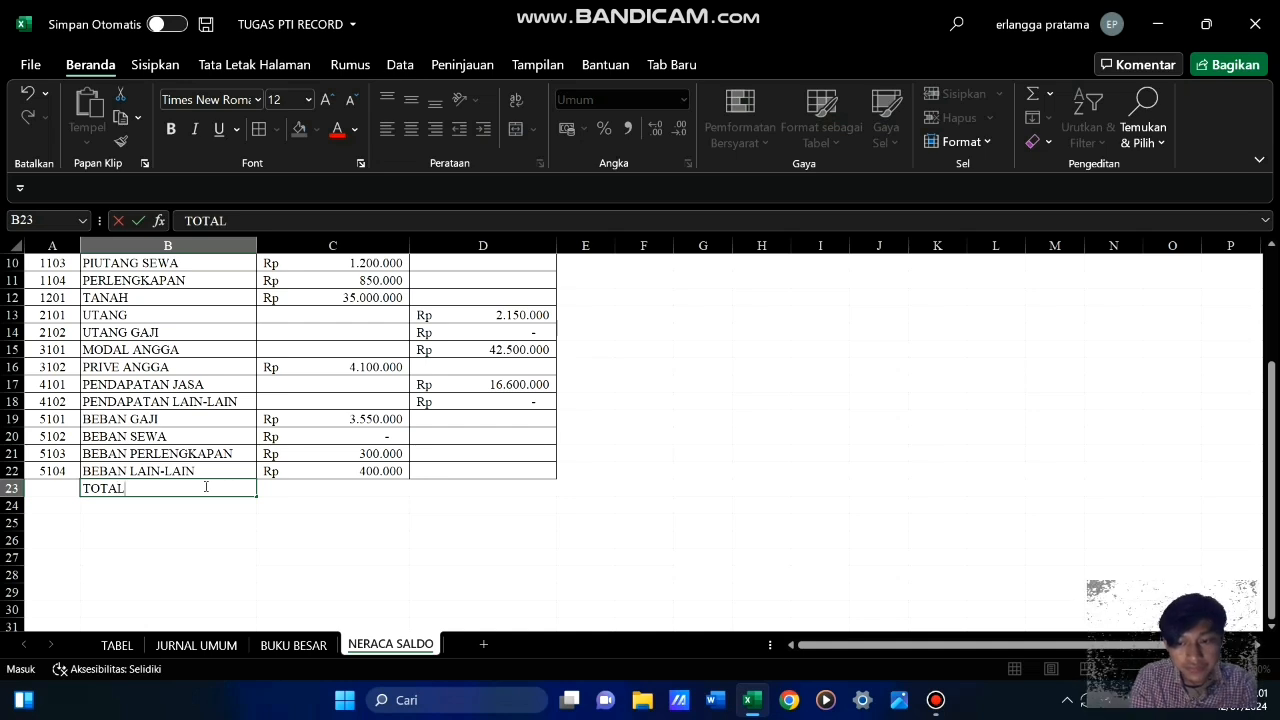
pyautogui.press('Tab')
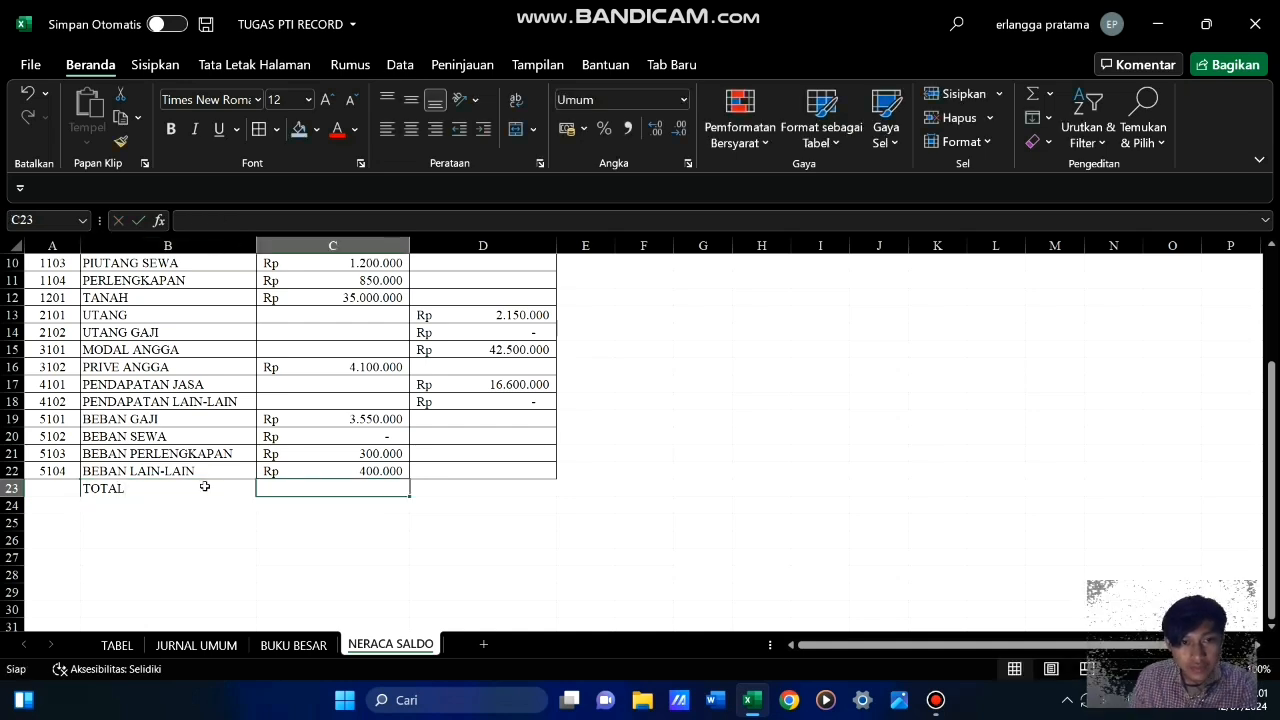
# Total the debit balances in C23 with =SUM(C8:C22)
pyautogui.write('=')
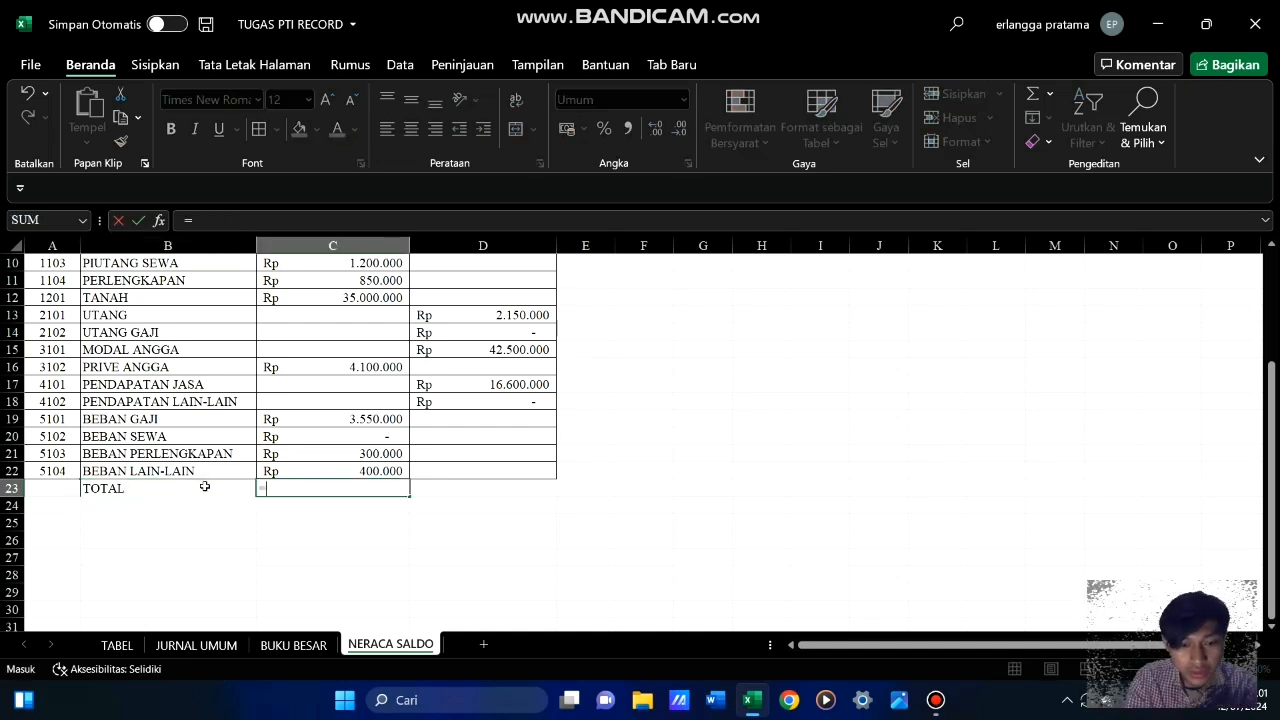
pyautogui.write('SUM(')
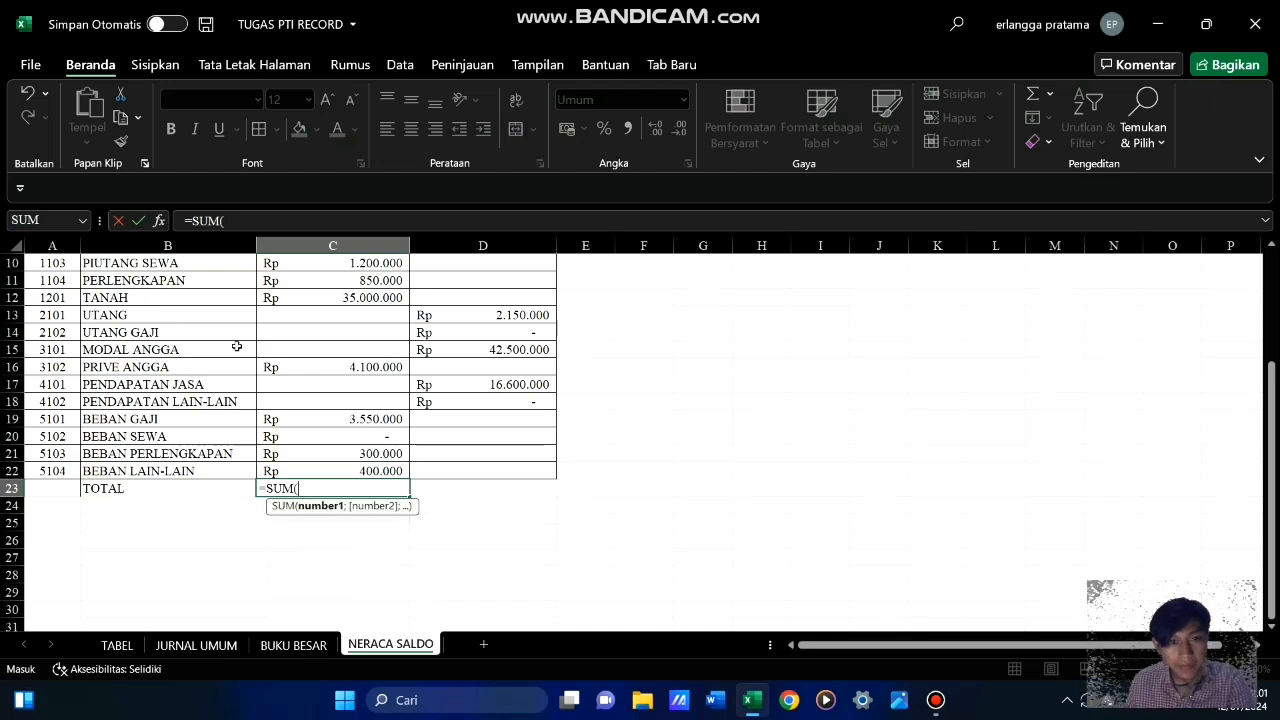
pyautogui.scroll(3, 552, 390)
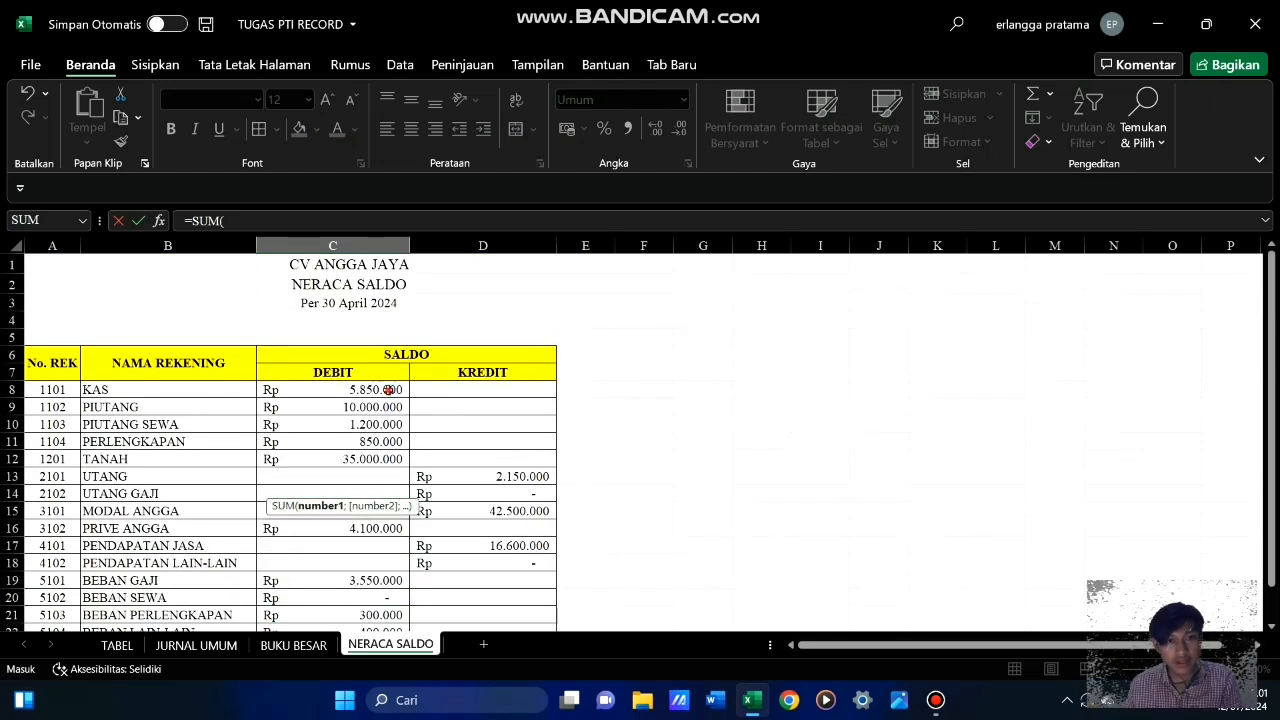
pyautogui.moveTo(388, 390); pyautogui.dragTo(400, 576)
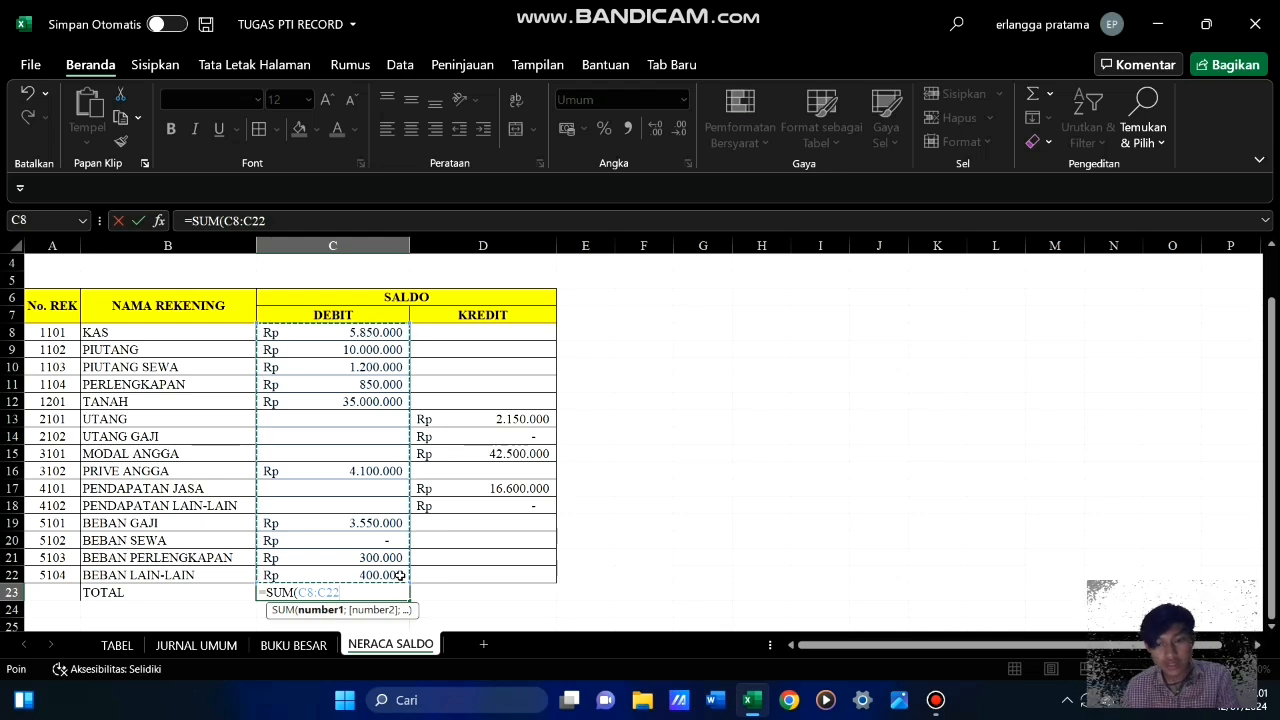
pyautogui.press('Return')
# Copy the debit total formula from C23 across to the KREDIT column in D23
pyautogui.click(360, 591)
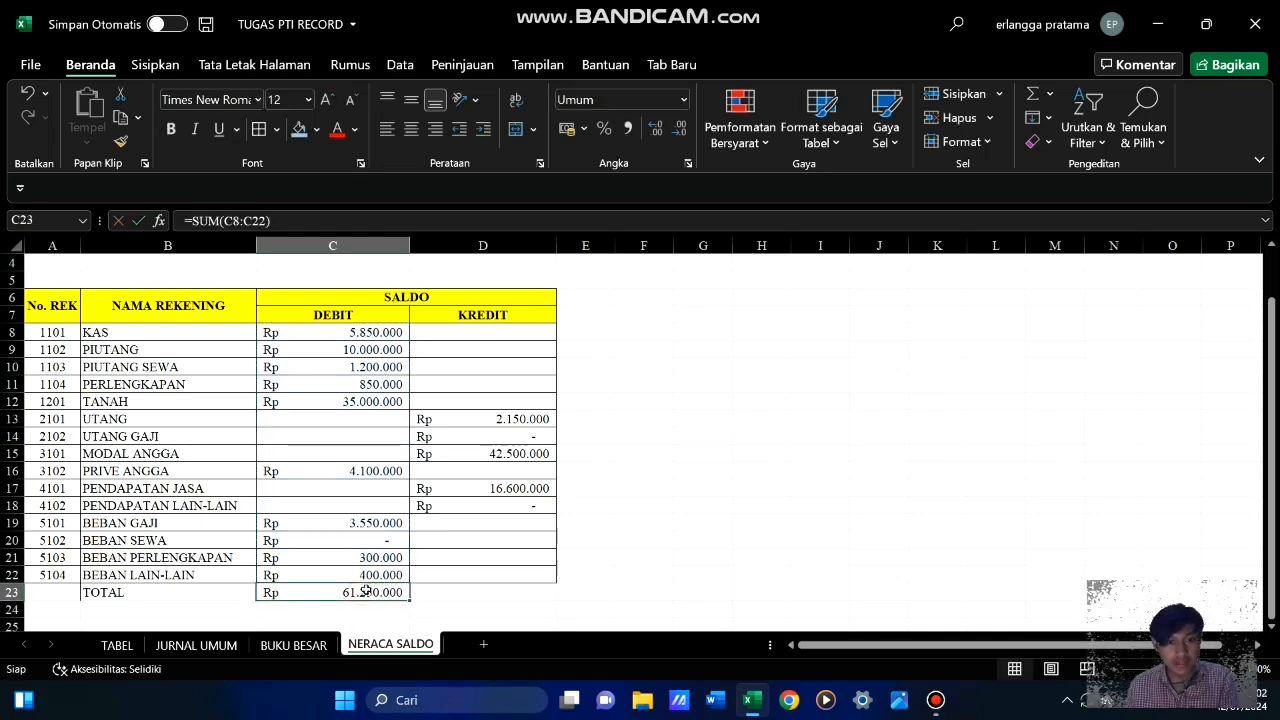
pyautogui.moveTo(410, 600); pyautogui.dragTo(548, 595)
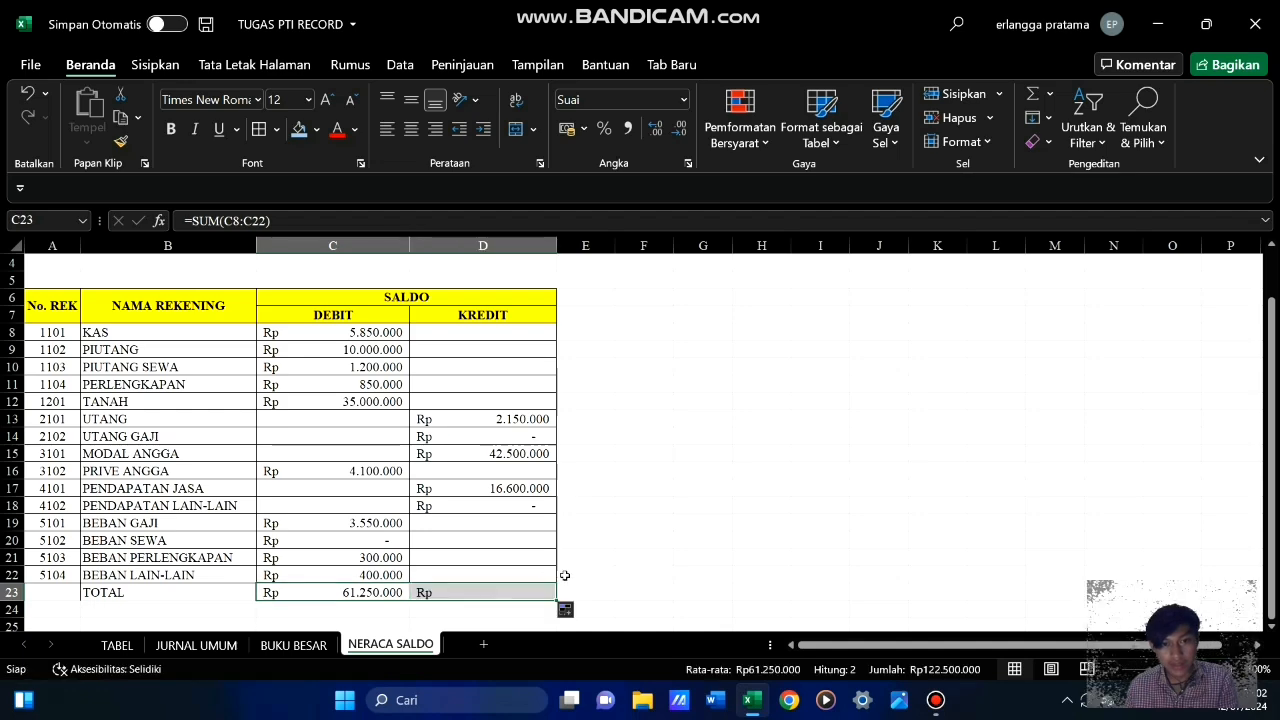
pyautogui.click(650, 506)
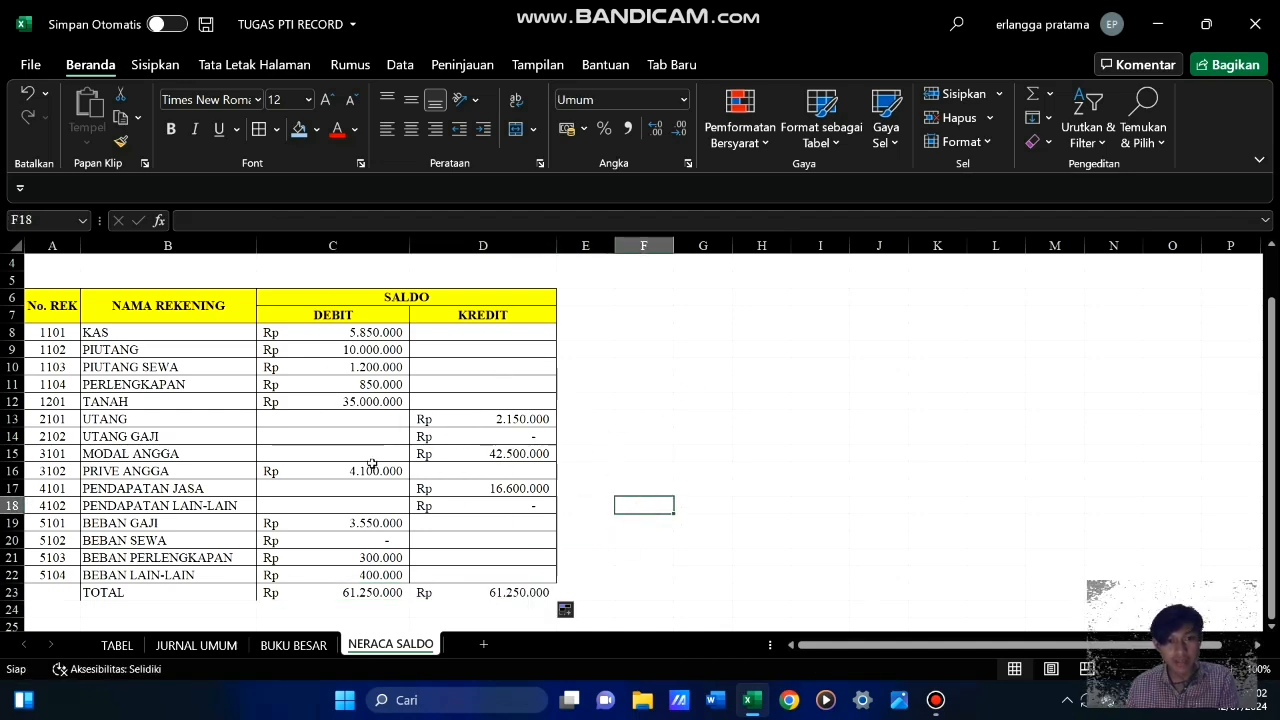
# Compare the debit and credit totals against the account balances in the NERACA SALDO table
pyautogui.moveTo(372, 465); pyautogui.dragTo(372, 458)
pyautogui.scroll(1, 380, 450)
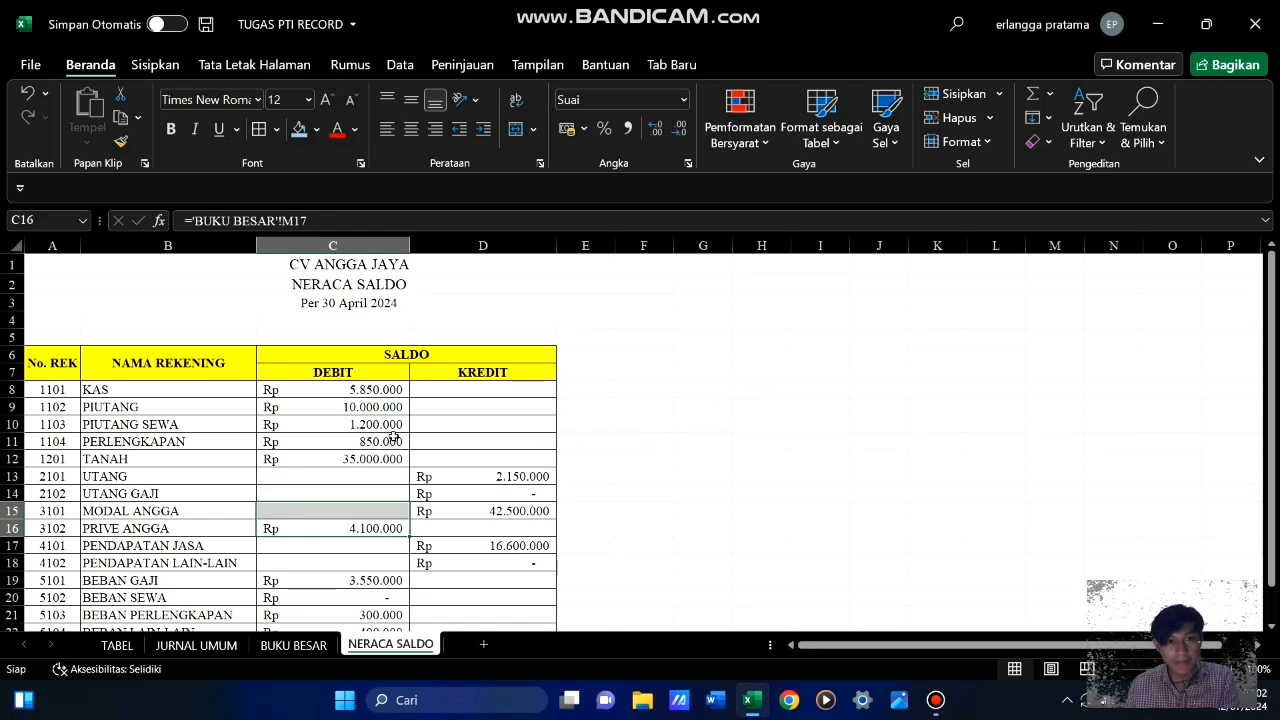
pyautogui.scroll(-5, 393, 436)
pyautogui.scroll(5, 394, 431)
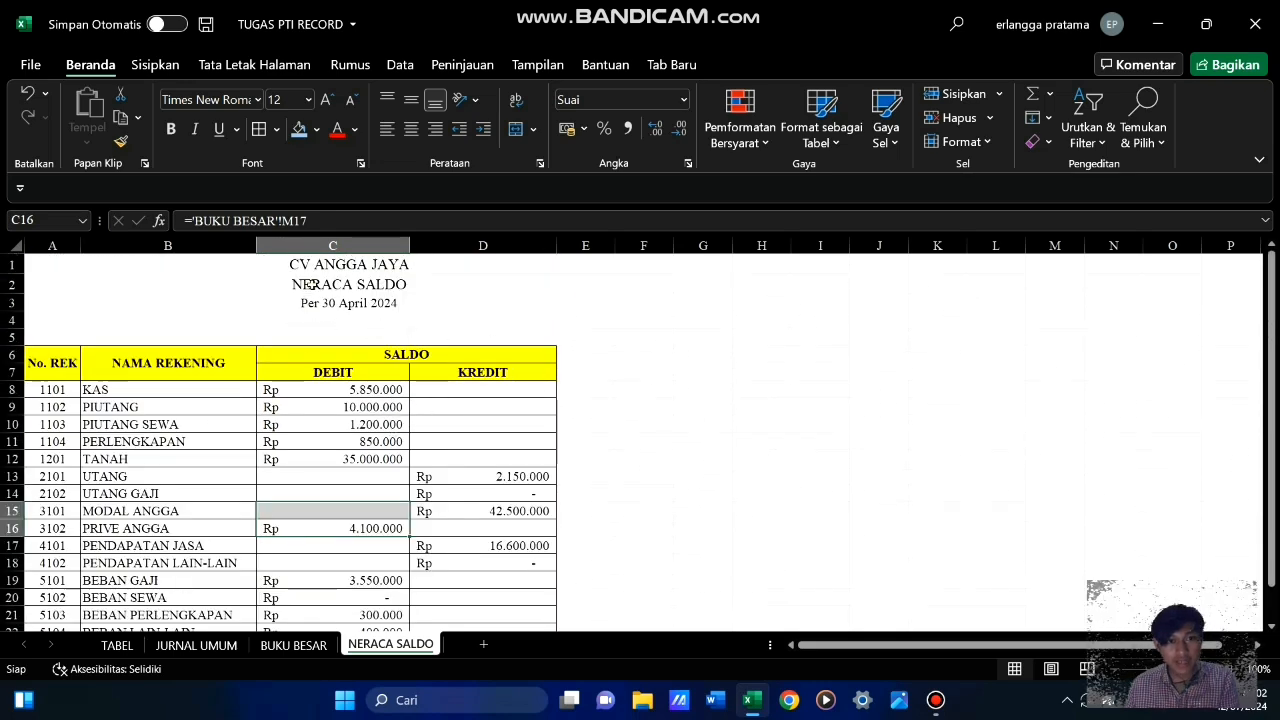
pyautogui.scroll(-3, 398, 466)
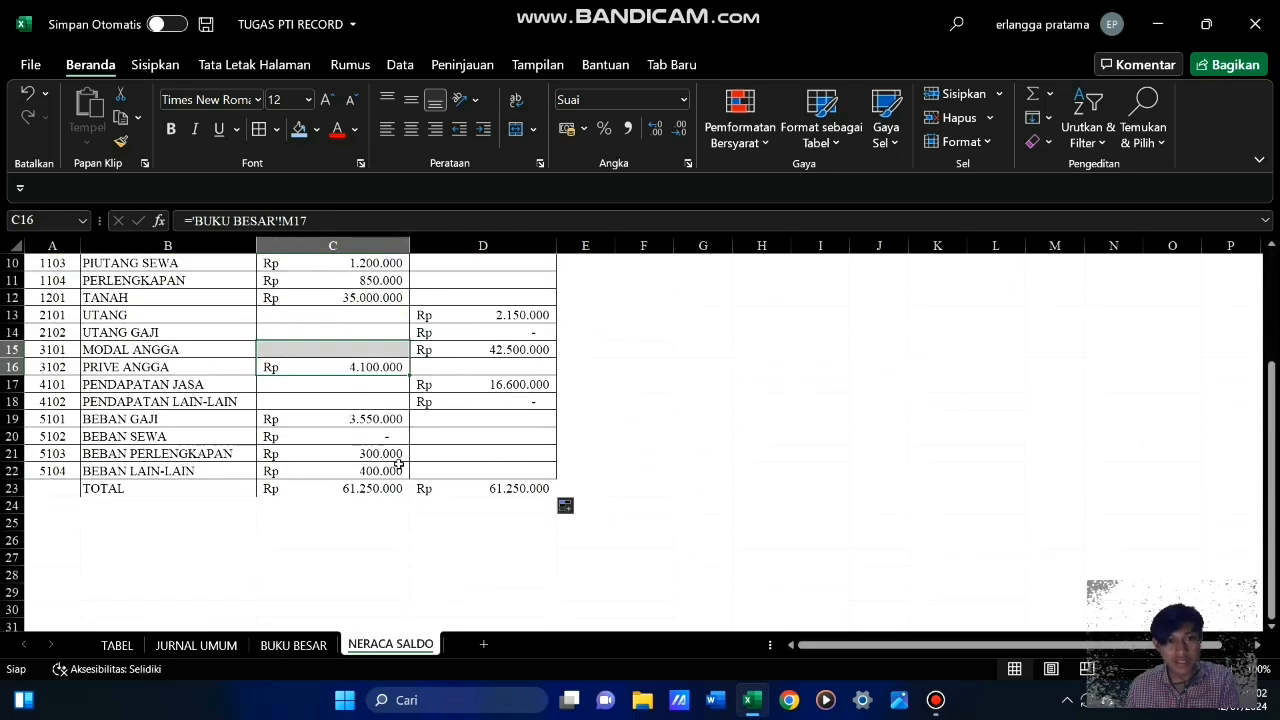
pyautogui.scroll(3, 398, 466)
pyautogui.scroll(-3, 448, 476)
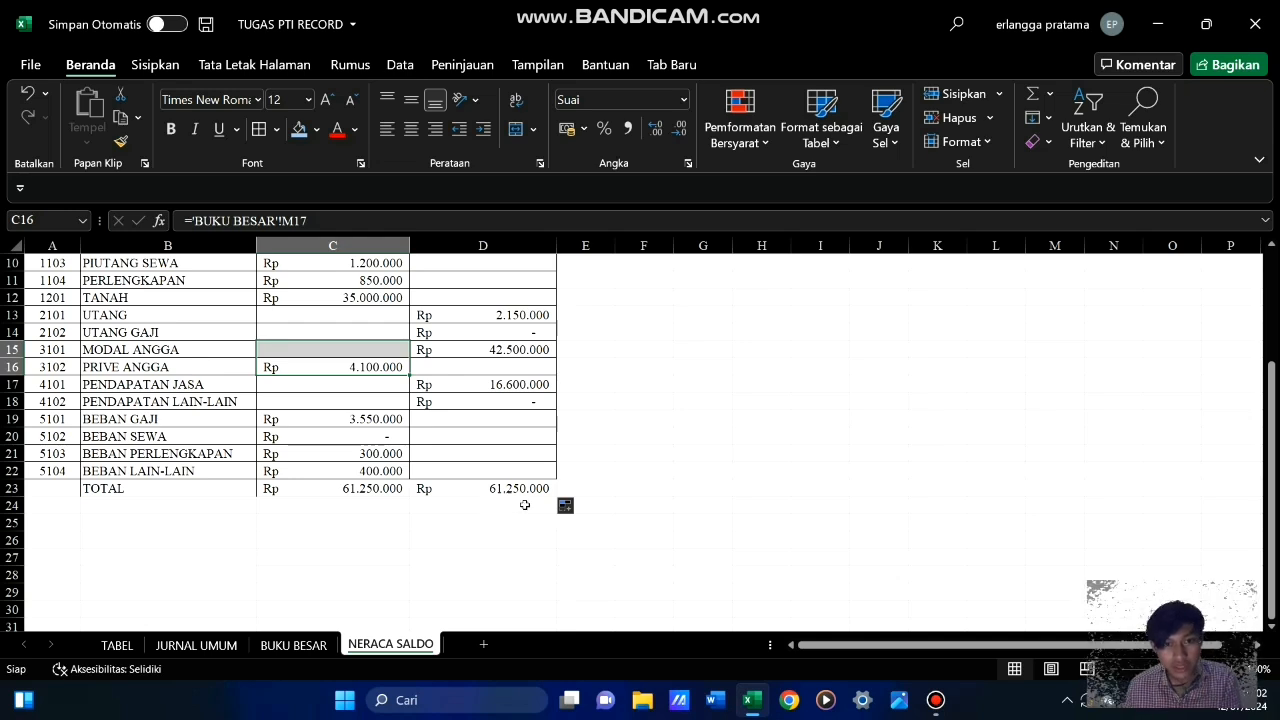
pyautogui.click(481, 525)
# Format the TOTAL row B23:D23 in bold with a light blue fill
pyautogui.moveTo(160, 488); pyautogui.dragTo(455, 488)
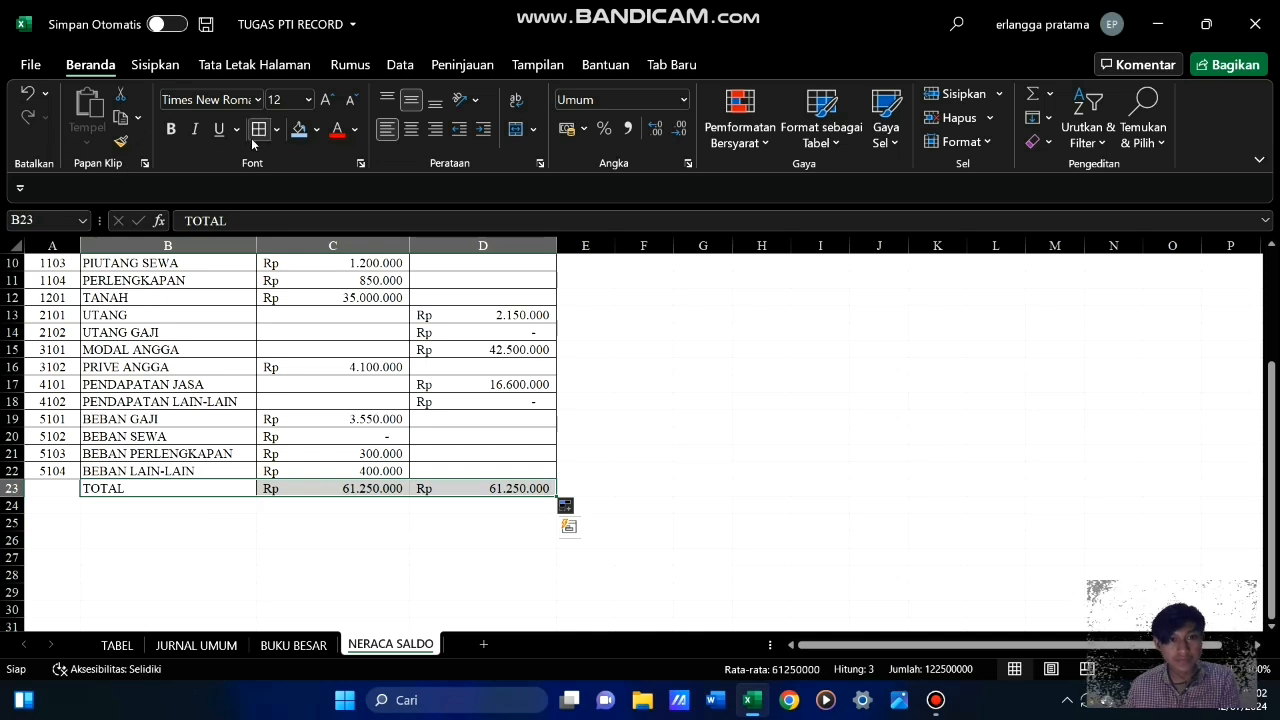
pyautogui.click(207, 486)
pyautogui.moveTo(226, 486); pyautogui.dragTo(470, 485)
pyautogui.click(171, 130)
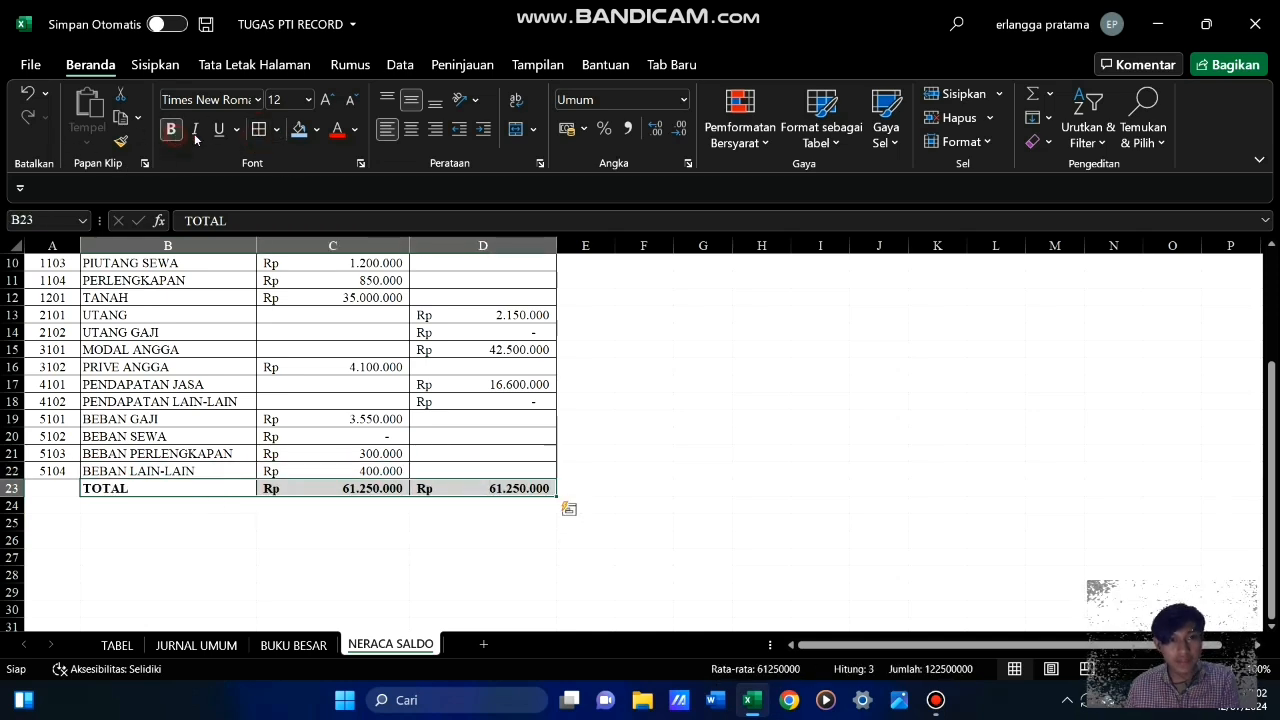
pyautogui.click(299, 129)
pyautogui.click(822, 410)
# Review the completed NERACA SALDO table from its header down to the TOTAL row
pyautogui.scroll(3, 645, 496)
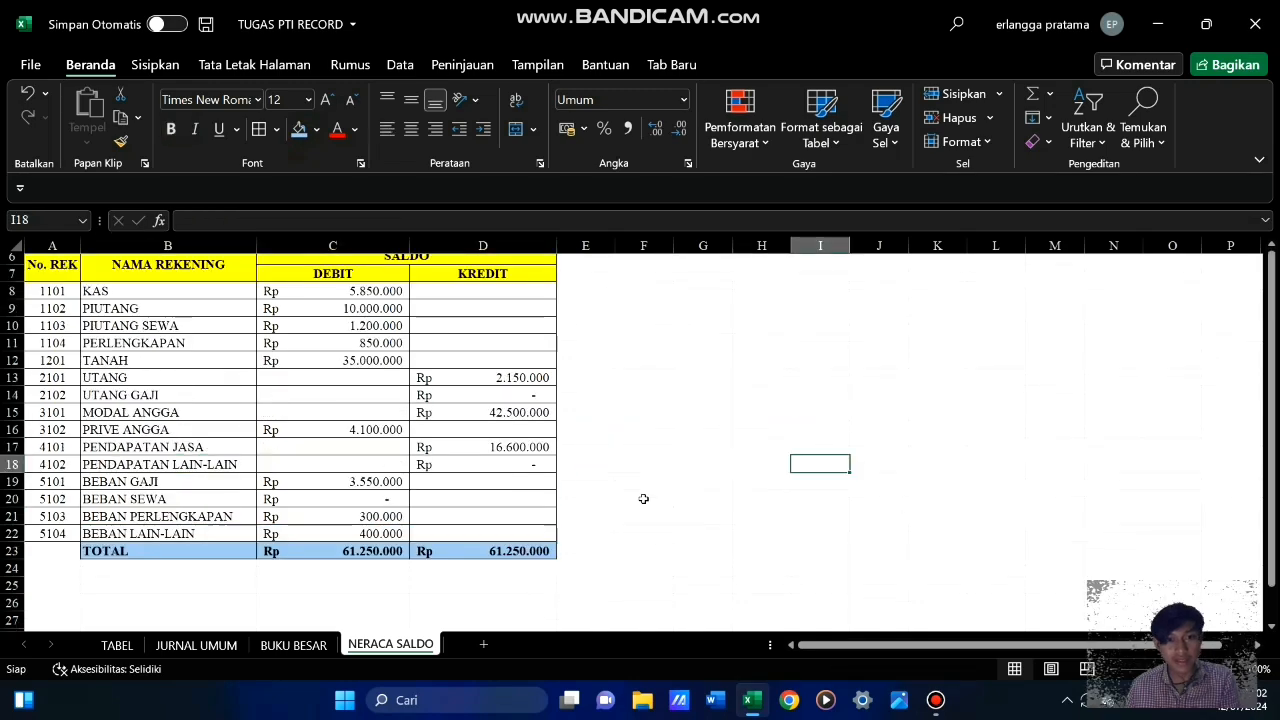
pyautogui.scroll(-3, 645, 496)
pyautogui.scroll(3, 645, 496)
pyautogui.scroll(-2, 645, 496)
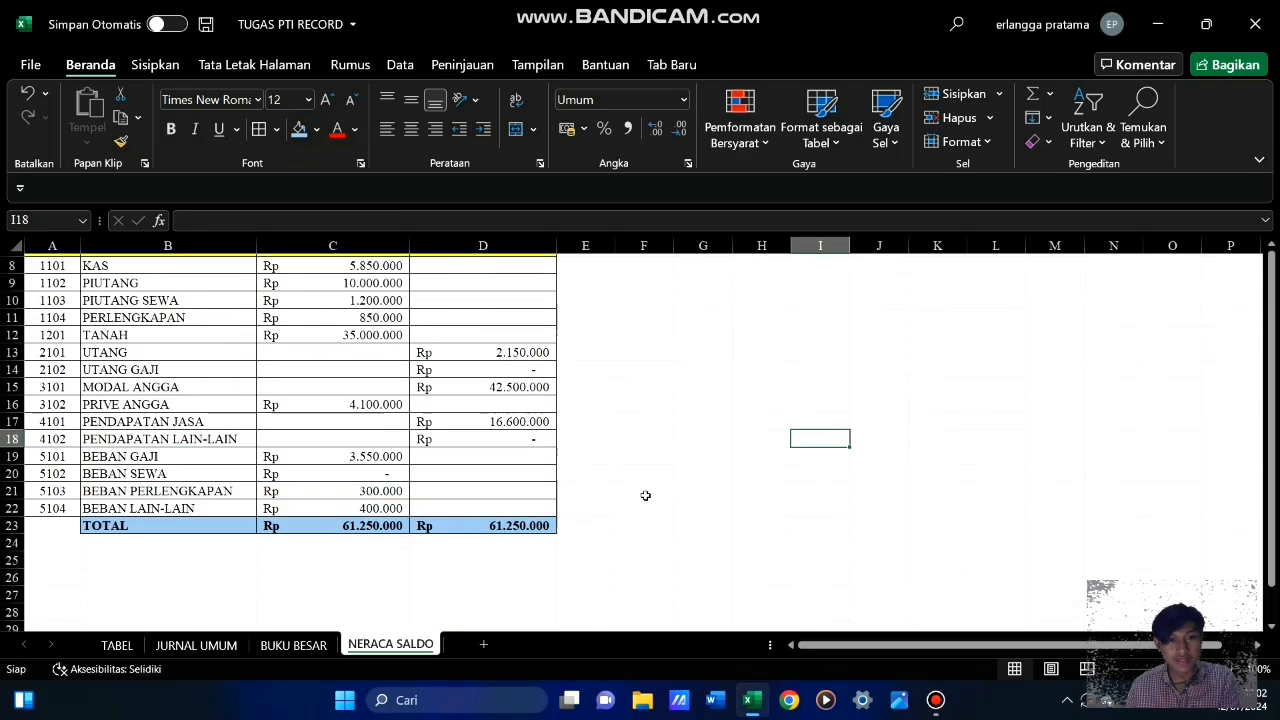
pyautogui.scroll(2, 646, 494)
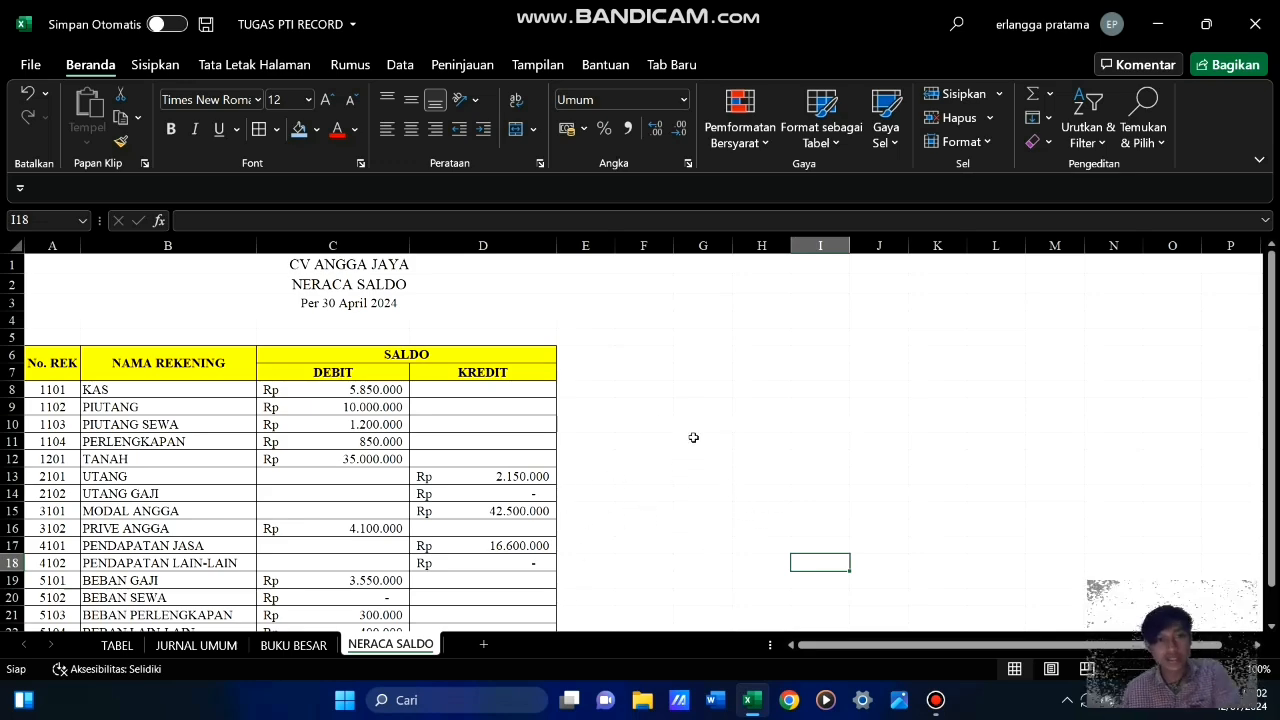
pyautogui.scroll(-3, 546, 521)
pyautogui.scroll(3, 546, 518)
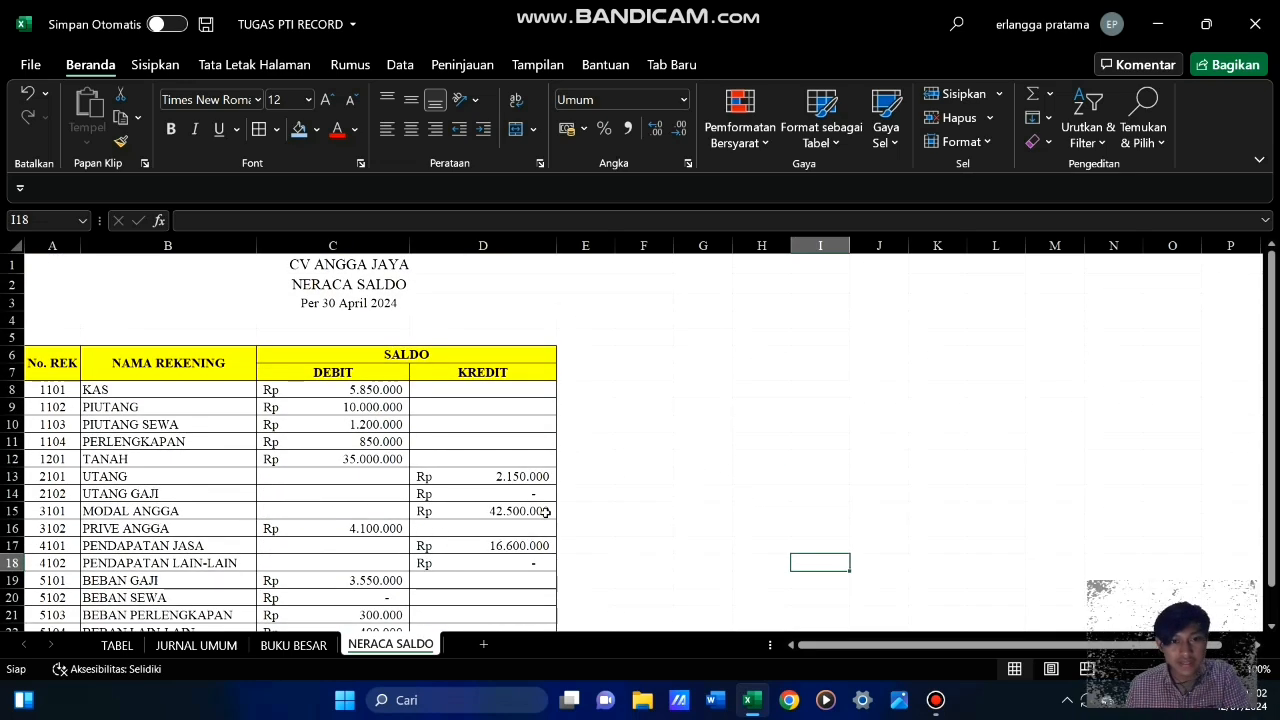
pyautogui.scroll(-3, 560, 508)
pyautogui.scroll(3, 572, 496)
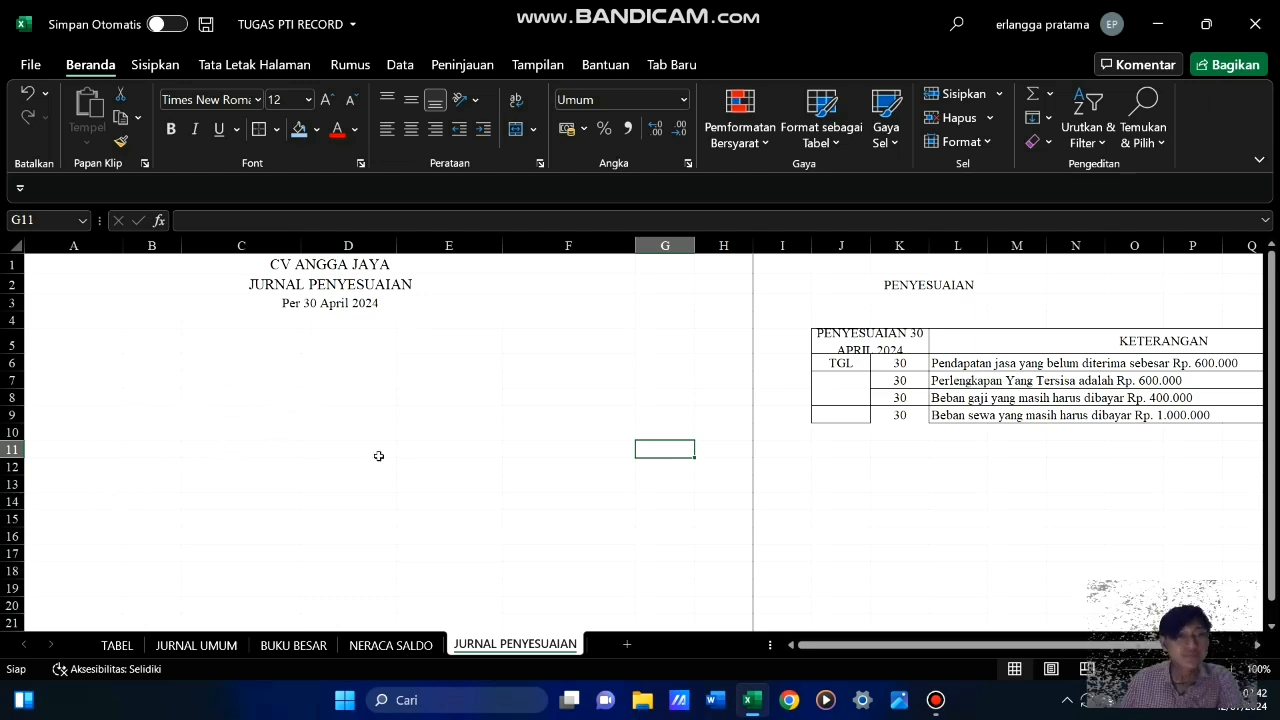
pyautogui.click(177, 429)
pyautogui.click(380, 414)
pyautogui.click(203, 387)
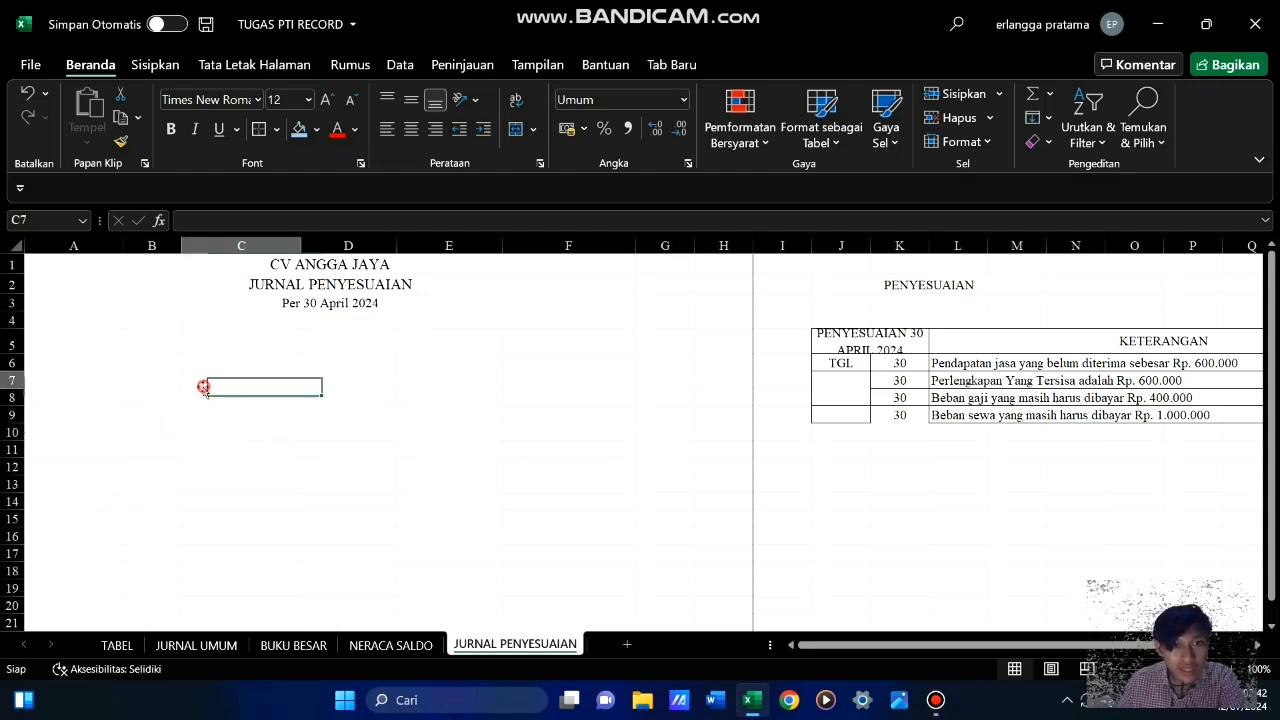
pyautogui.click(92, 383)
pyautogui.click(62, 365)
pyautogui.click(205, 366)
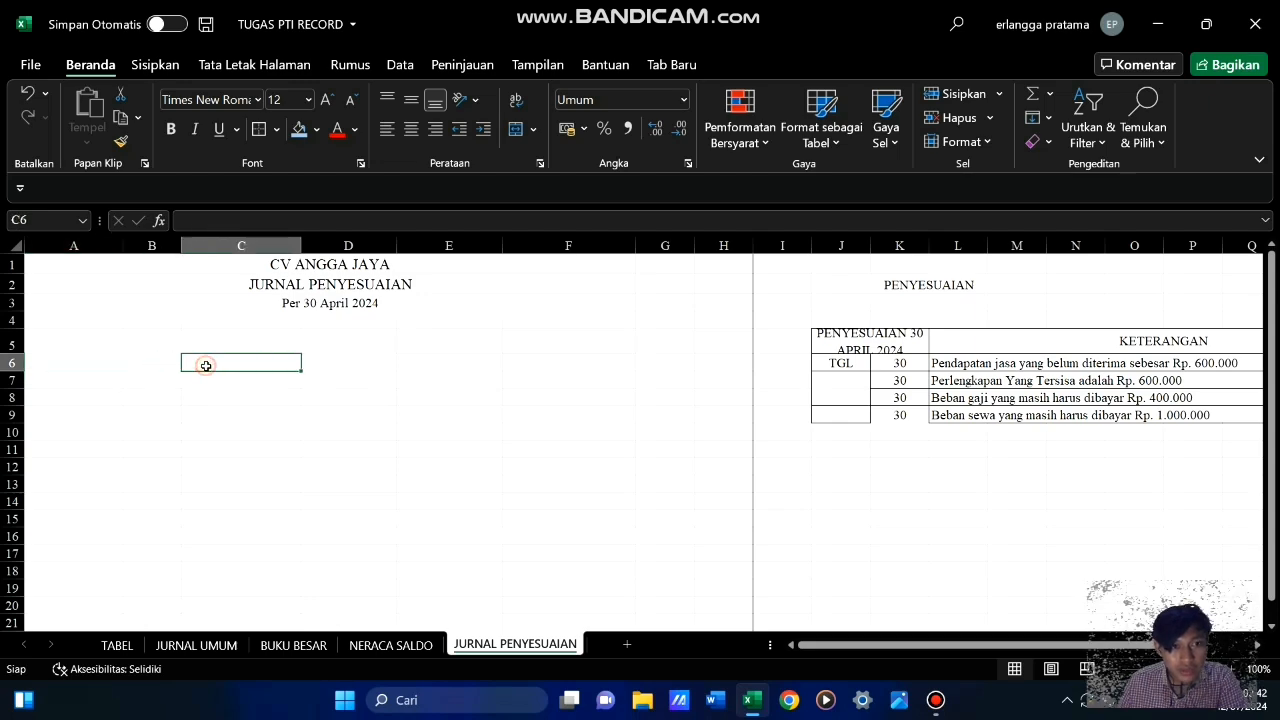
# Copy the table header A5:F6 from the JURNAL UMUM sheet to A5 of the JURNAL PENYESUAIAN sheet
pyautogui.click(213, 648)
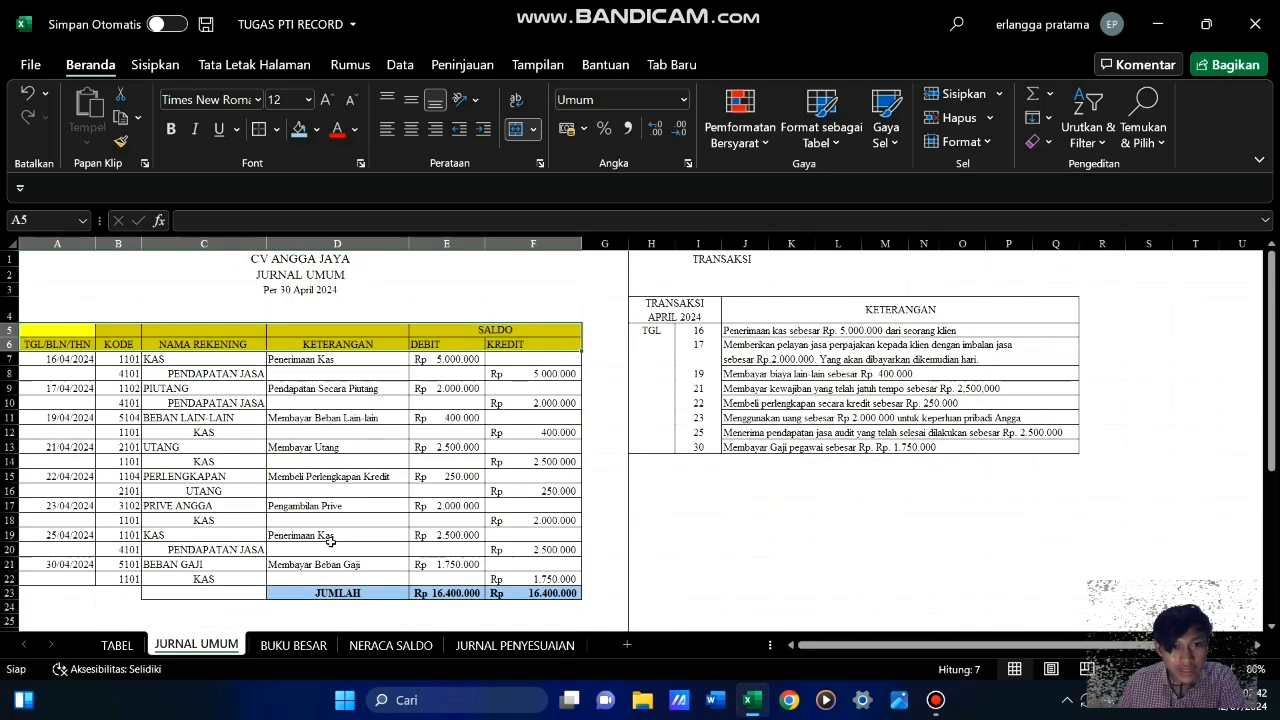
pyautogui.click(114, 386)
pyautogui.moveTo(60, 334); pyautogui.dragTo(502, 352)
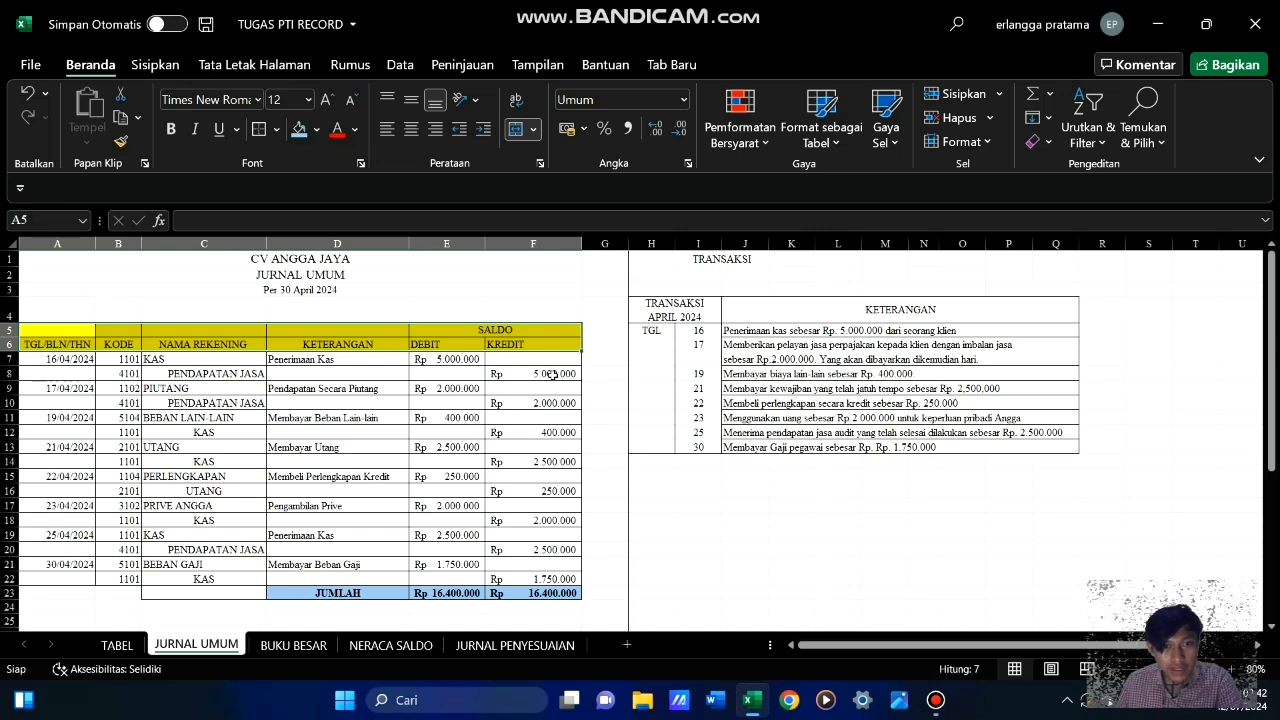
pyautogui.hotkey('ctrl', 'c')
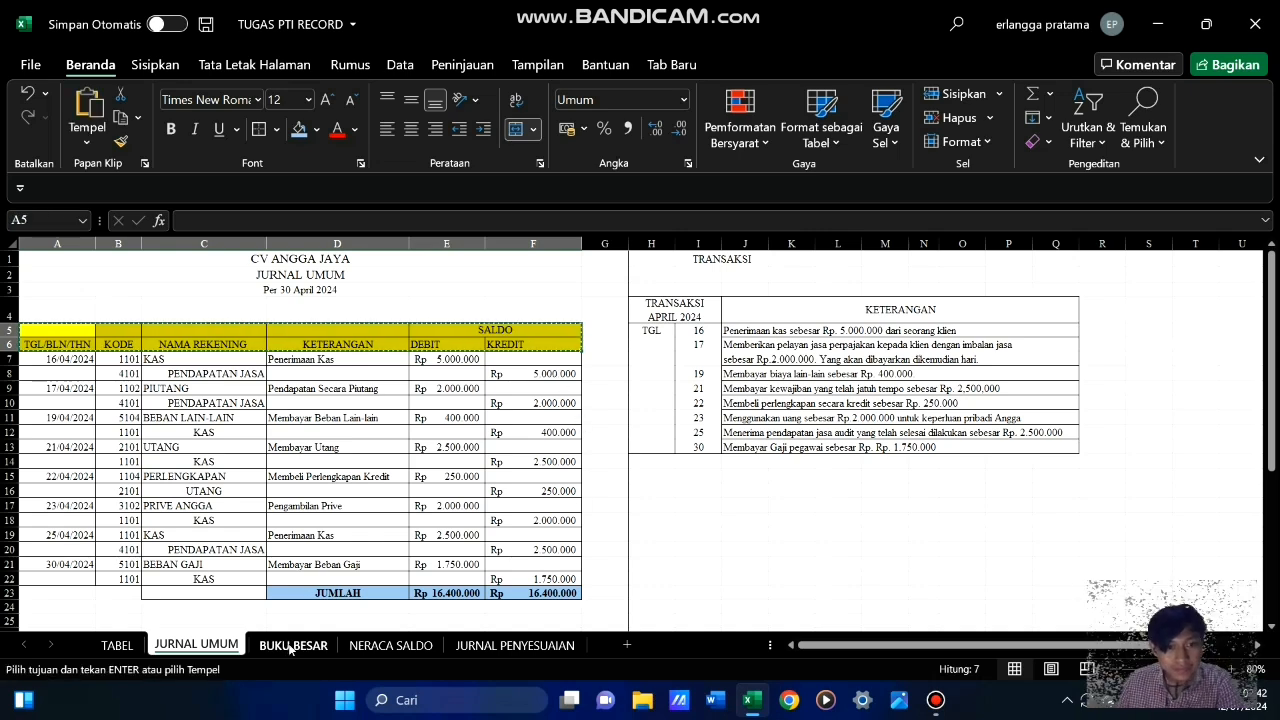
pyautogui.click(530, 646)
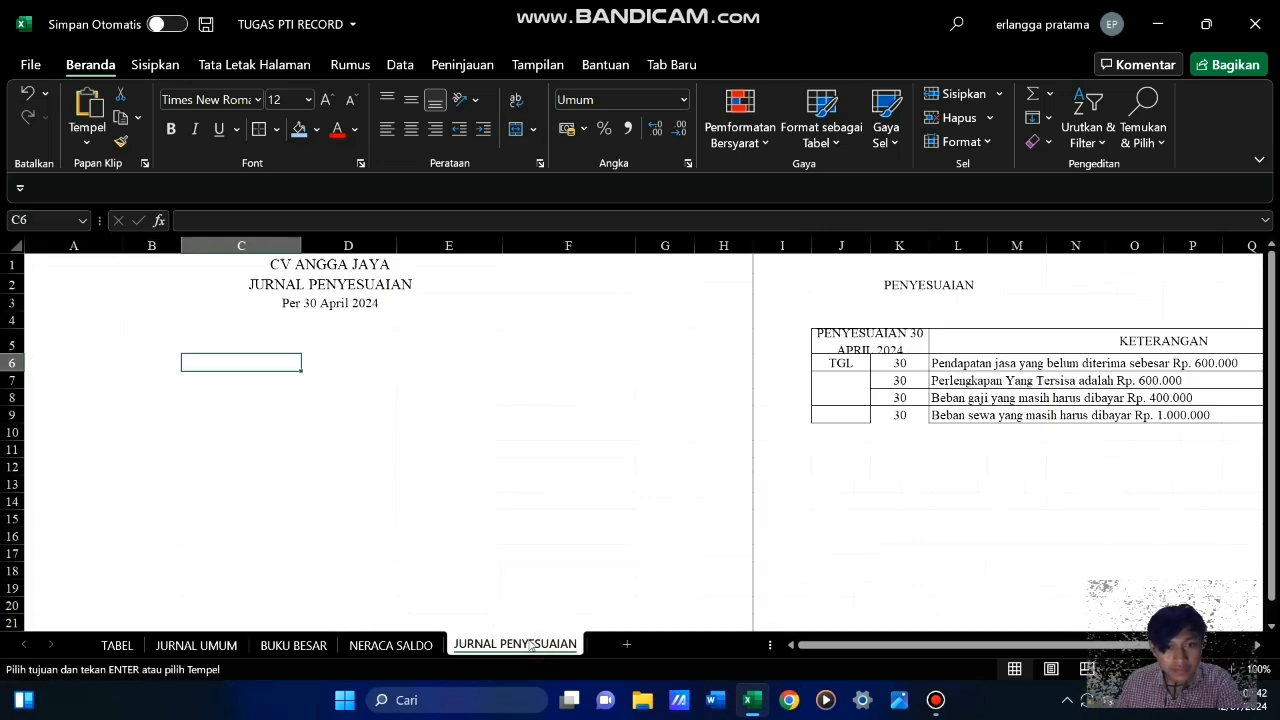
pyautogui.click(77, 371)
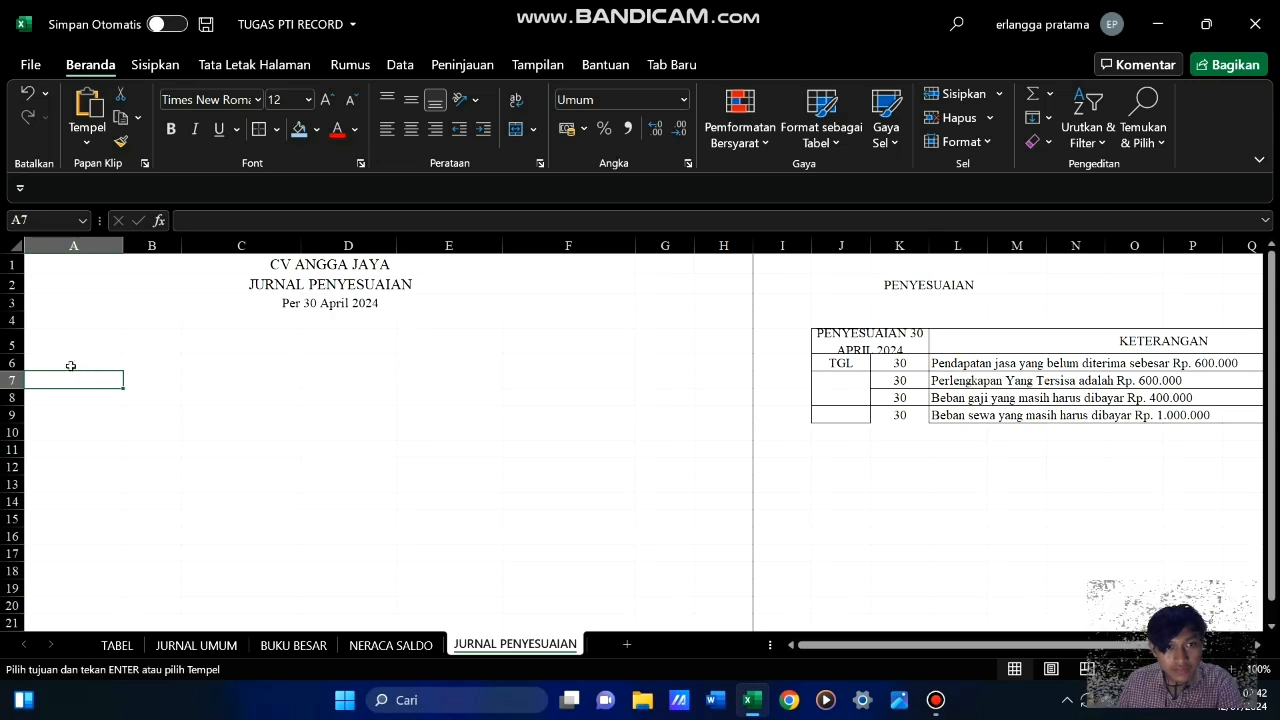
pyautogui.click(89, 366)
pyautogui.click(95, 345)
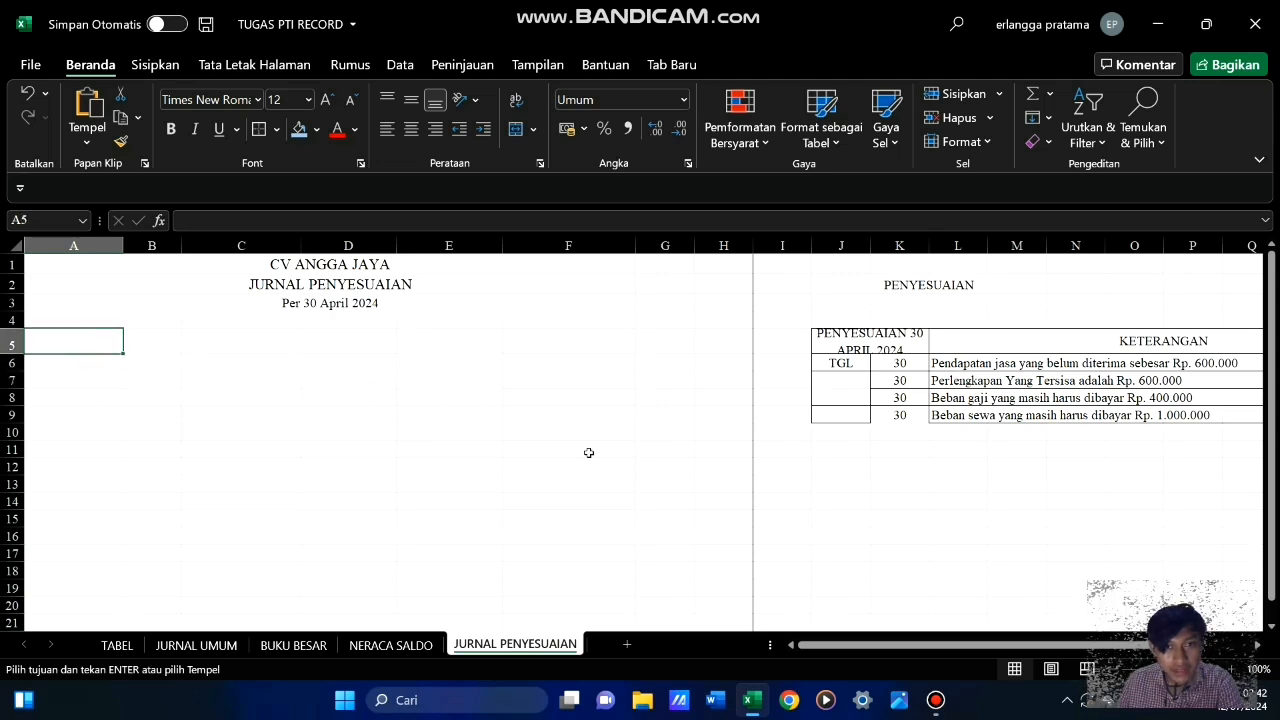
pyautogui.press('Return')
pyautogui.click(526, 414)
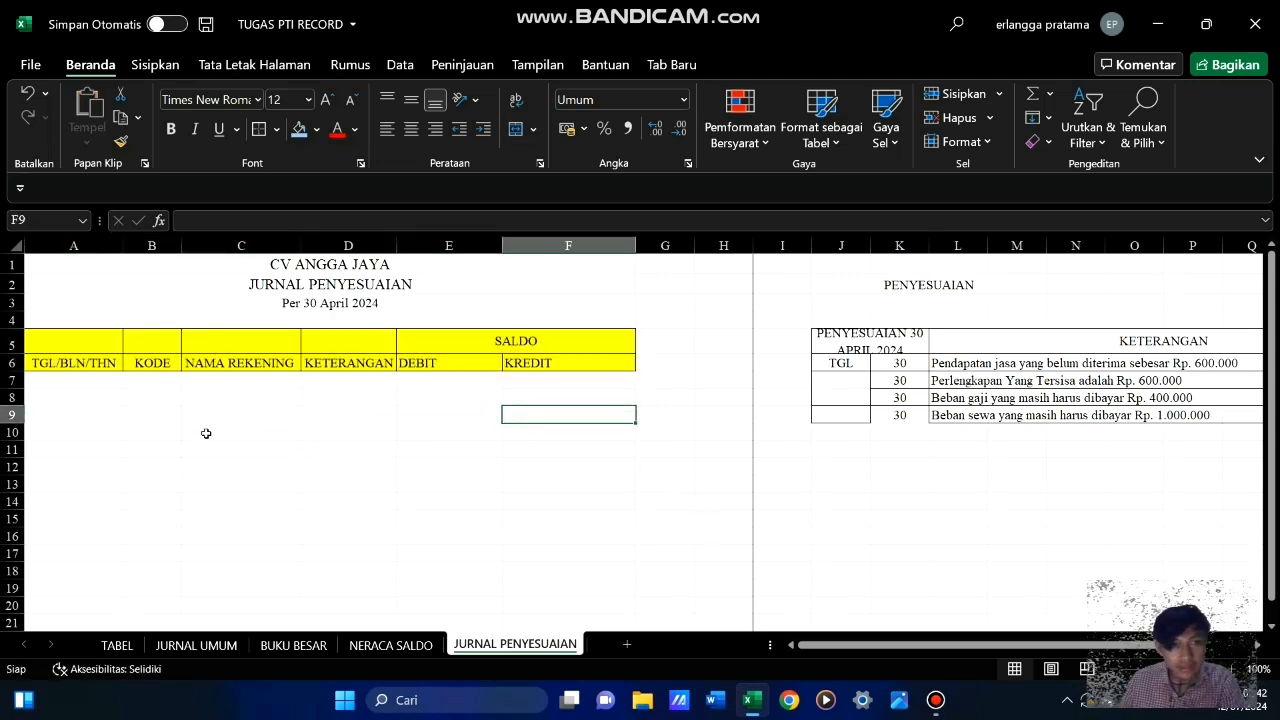
# Widen the NAMA REKENING, KETERANGAN and DEBIT columns of JURNAL PENYESUAIAN and slightly narrow the KREDIT column
pyautogui.click(206, 434)
pyautogui.click(206, 400)
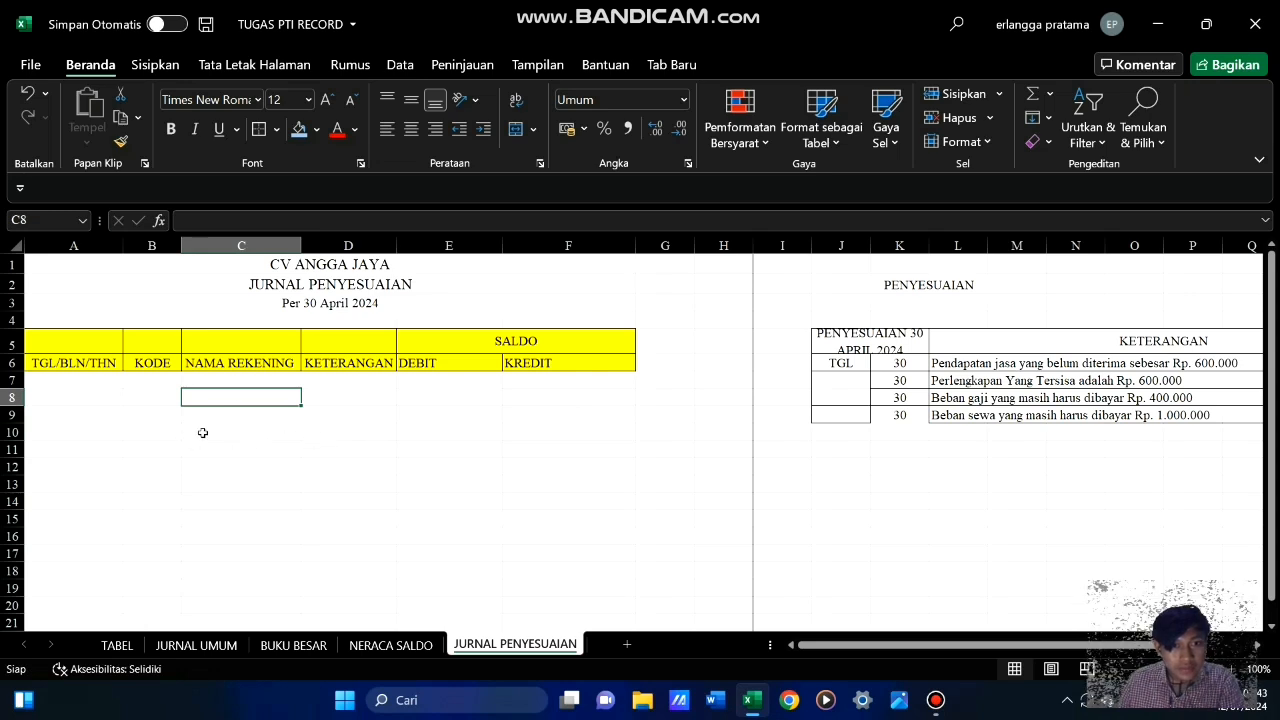
pyautogui.moveTo(300, 245); pyautogui.dragTo(316, 246)
pyautogui.moveTo(411, 246); pyautogui.dragTo(443, 246)
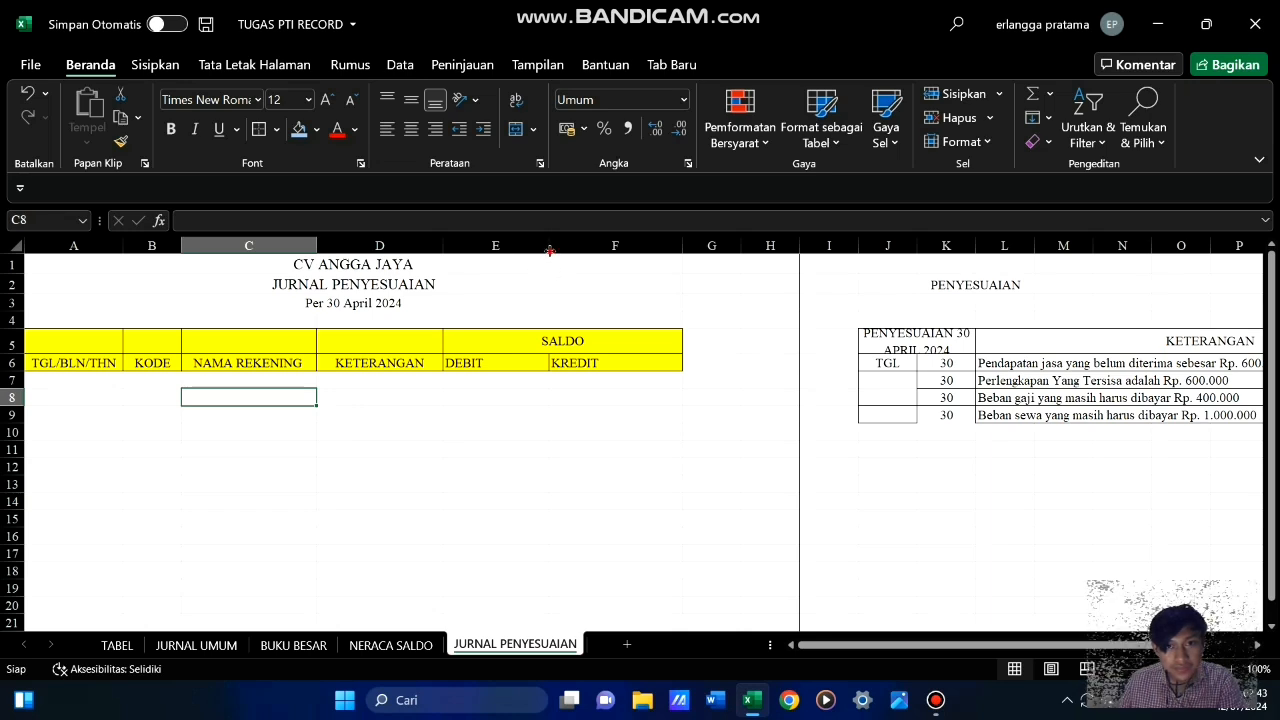
pyautogui.moveTo(549, 251); pyautogui.dragTo(557, 251)
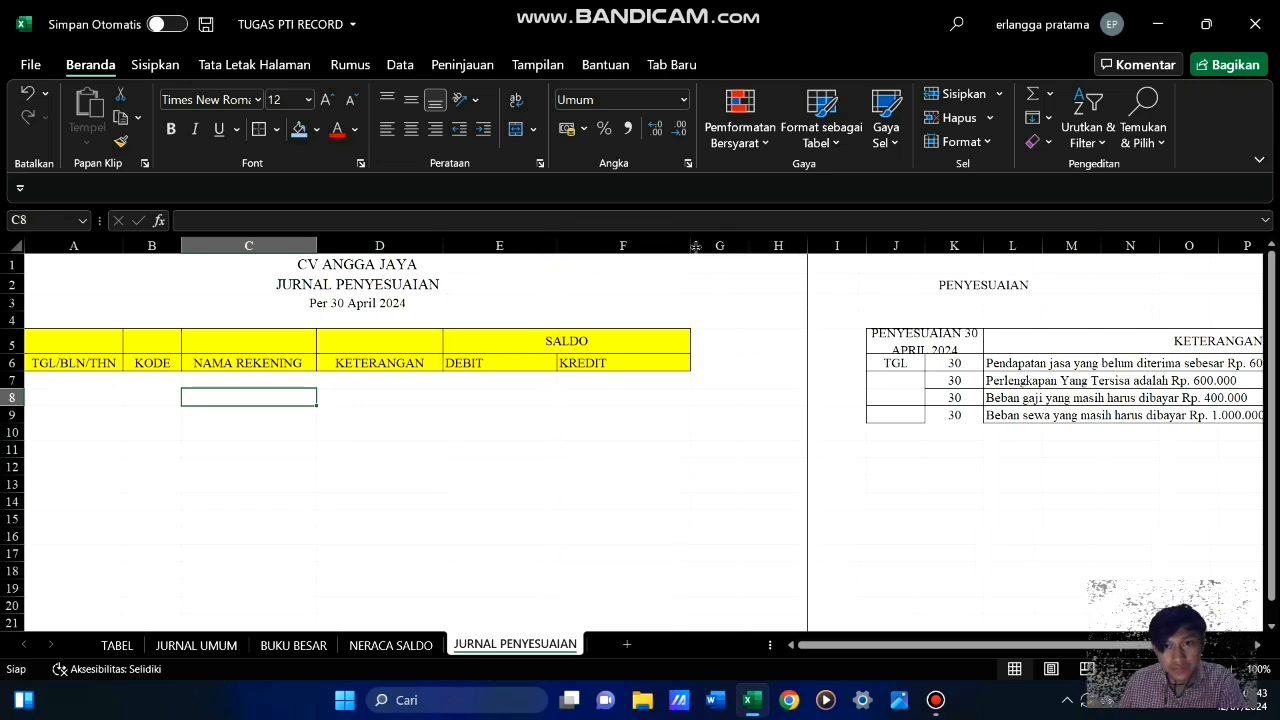
pyautogui.moveTo(695, 246); pyautogui.dragTo(687, 246)
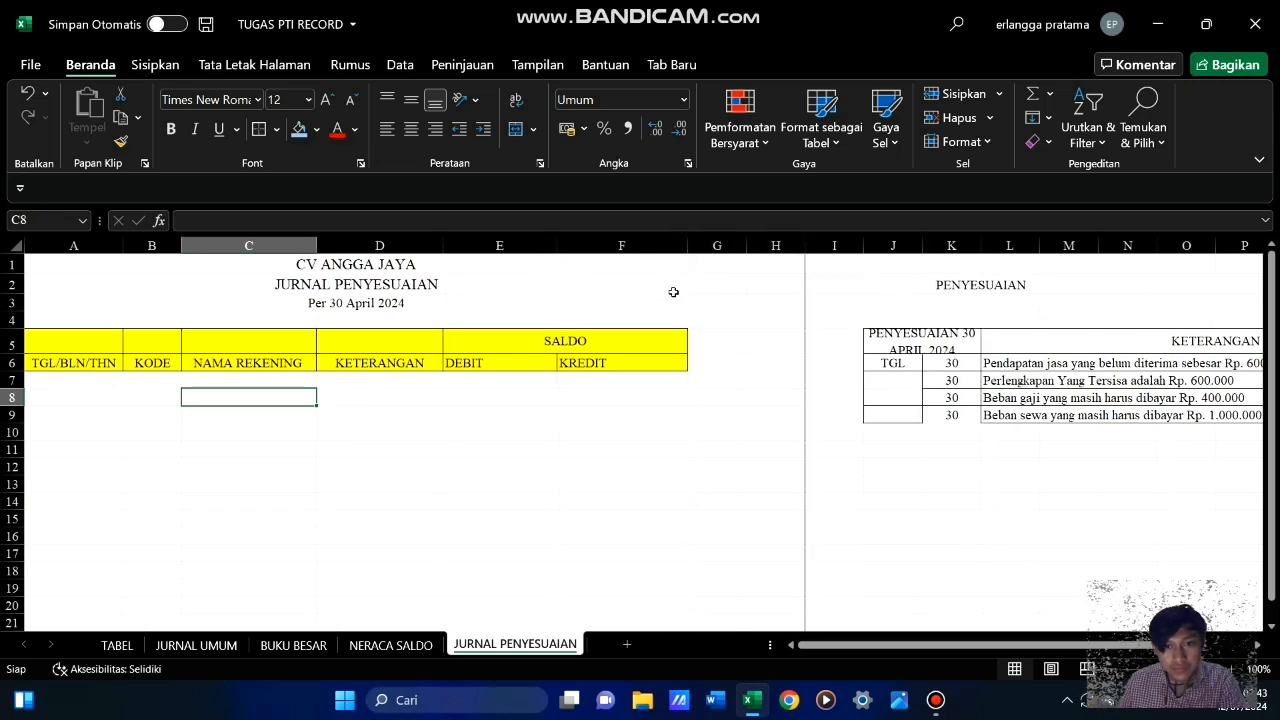
pyautogui.click(329, 497)
pyautogui.click(386, 443)
pyautogui.click(557, 487)
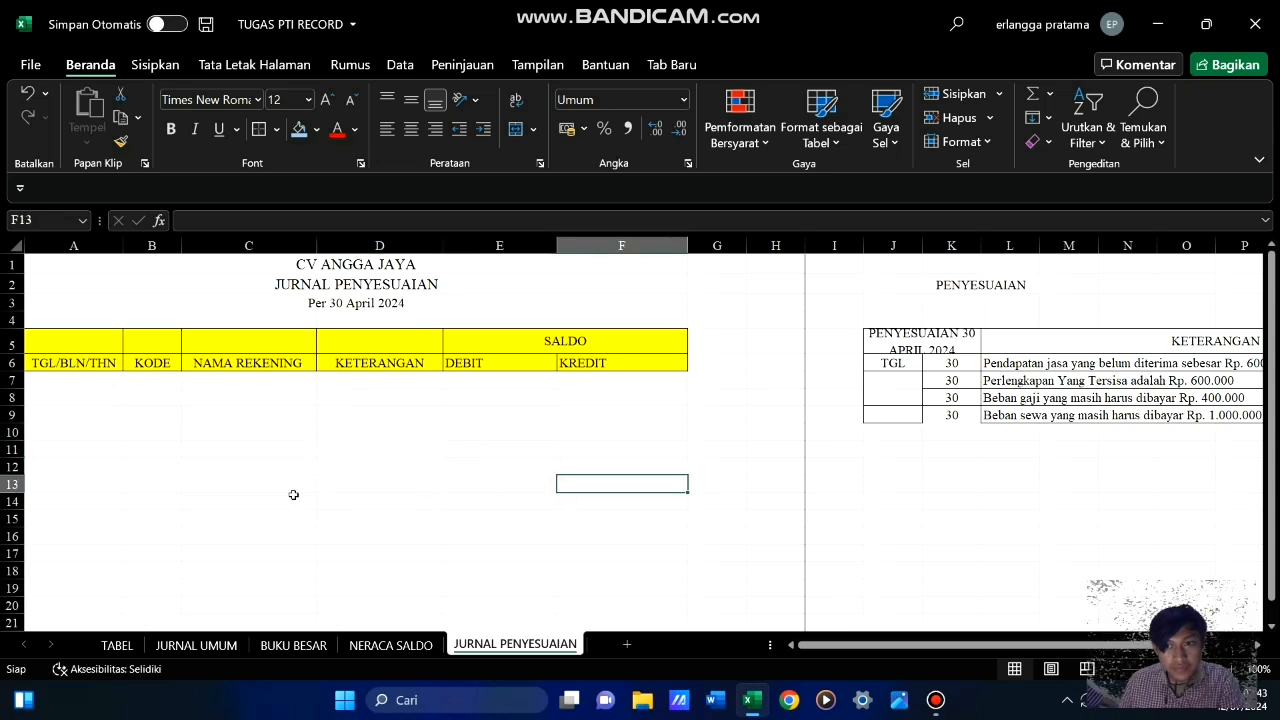
pyautogui.click(188, 431)
# Enter =VLOOKUP(B7;TABEL!$A$31:$B$45;2) in C7 under NAMA REKENING to look up the account name from its code
pyautogui.click(222, 380)
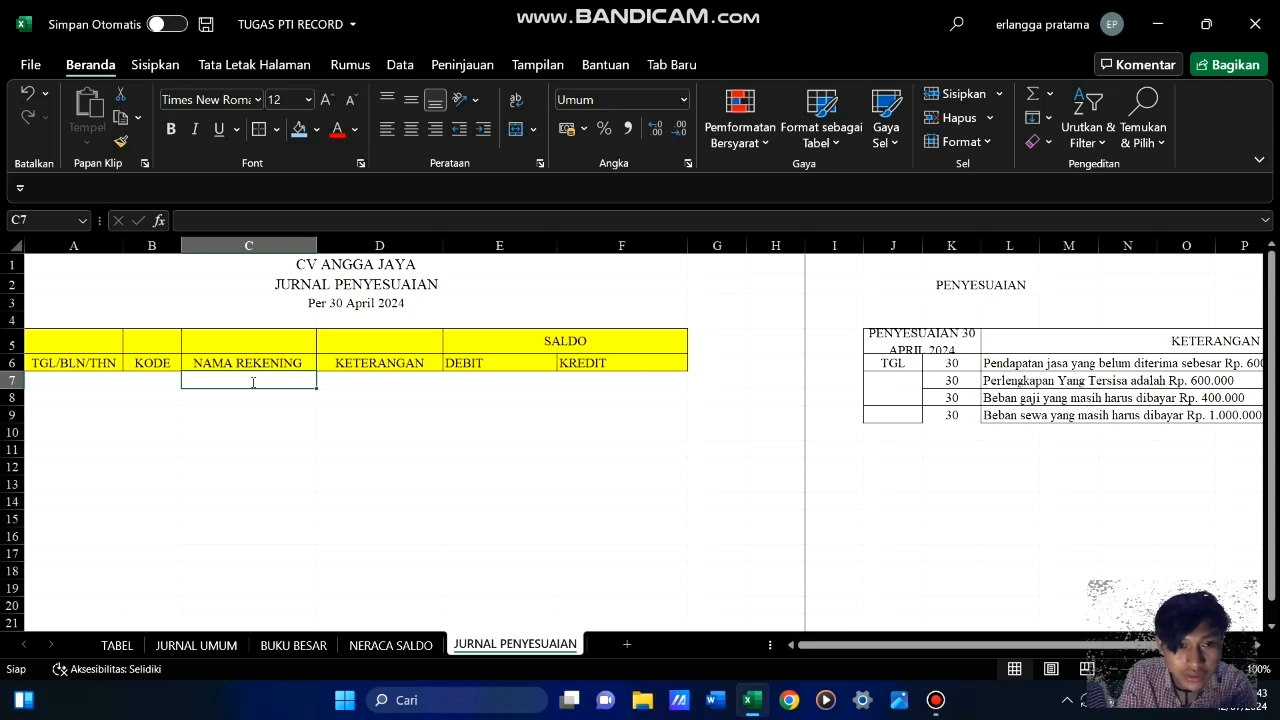
pyautogui.write('=vlo')
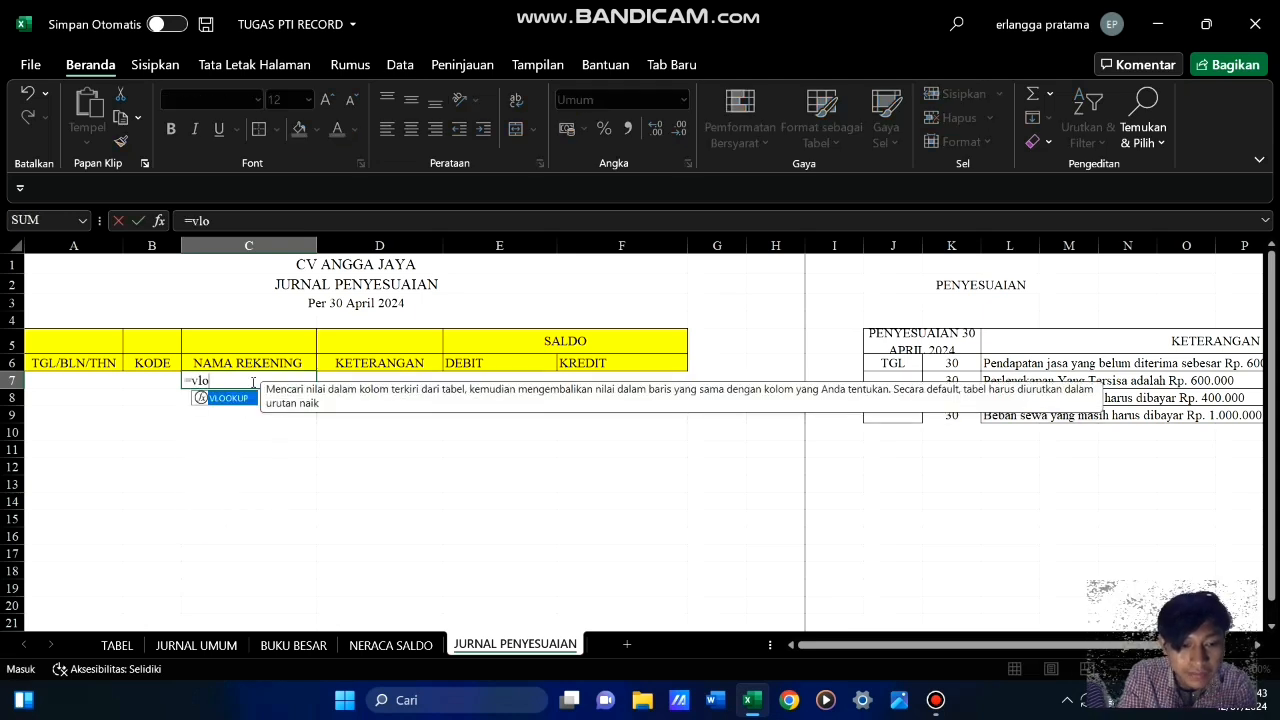
pyautogui.press('Tab')
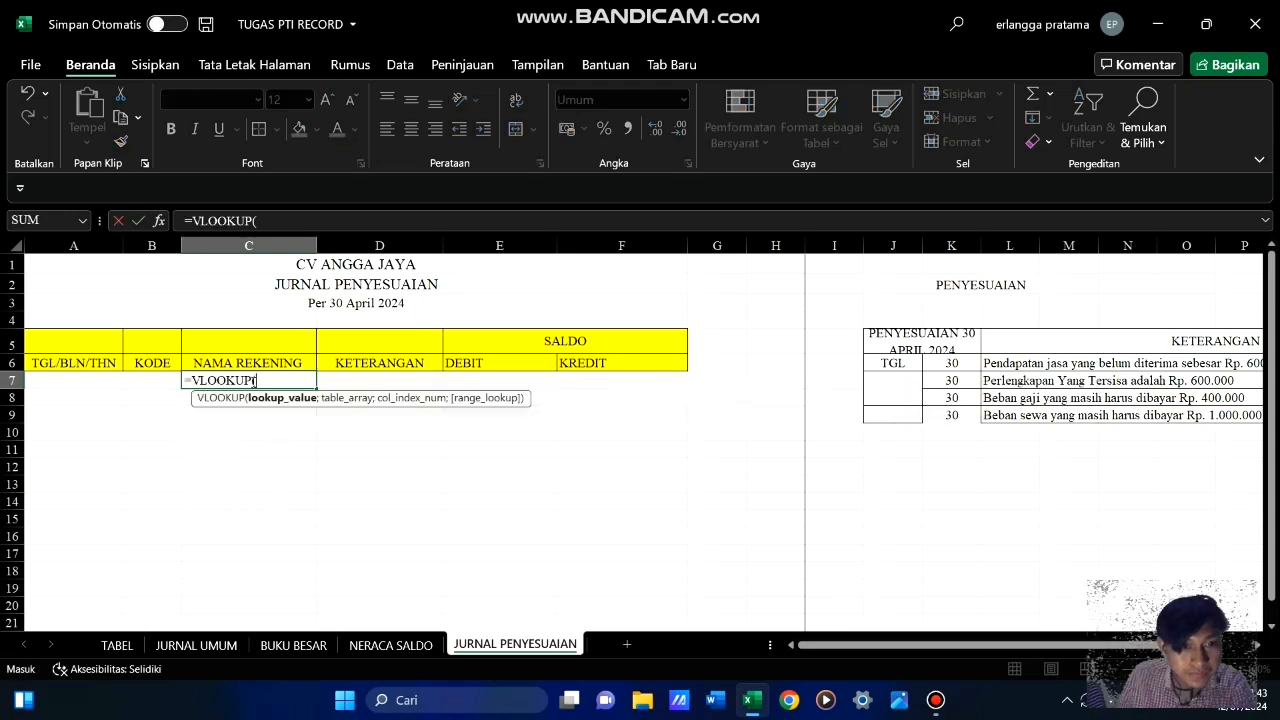
pyautogui.click(156, 382)
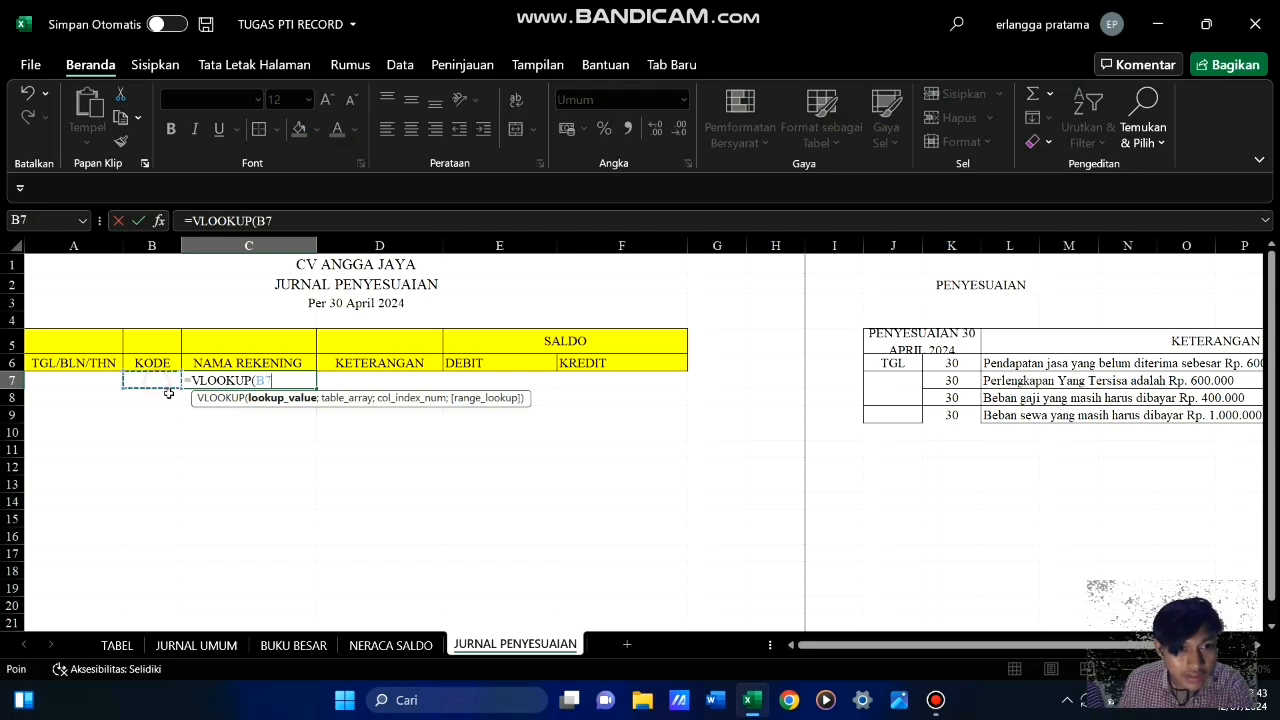
pyautogui.write(';')
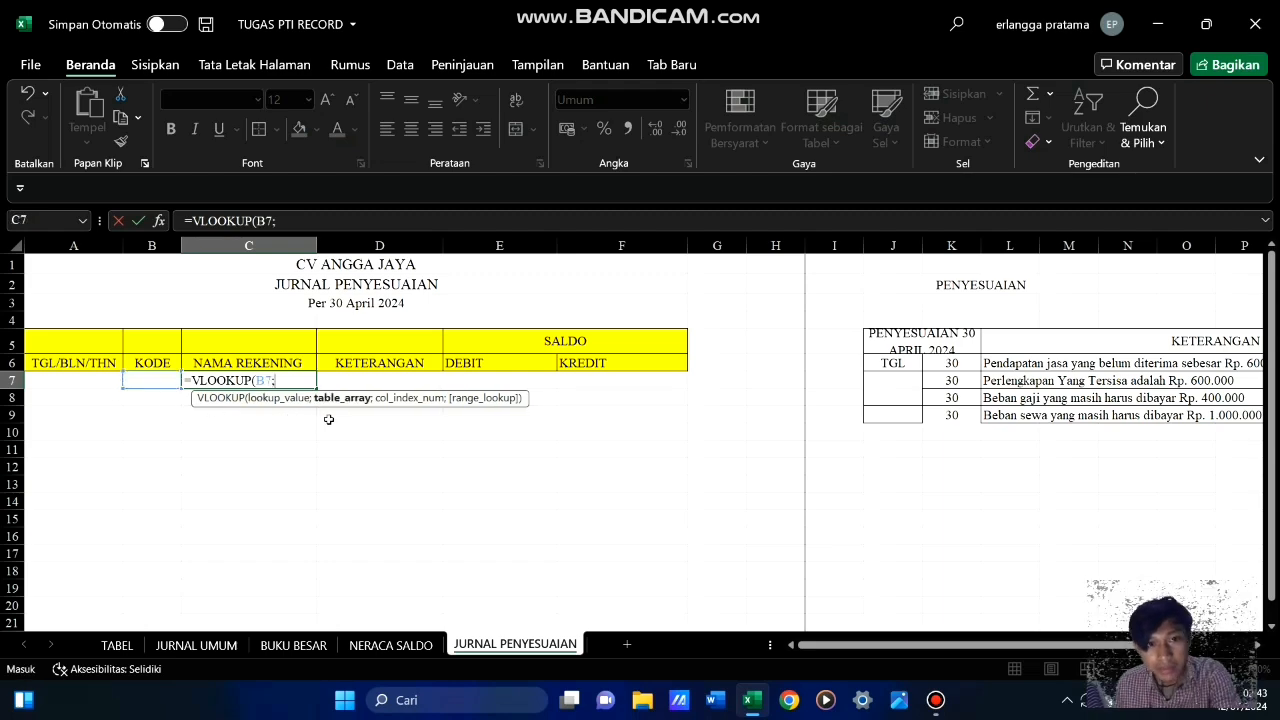
pyautogui.click(117, 645)
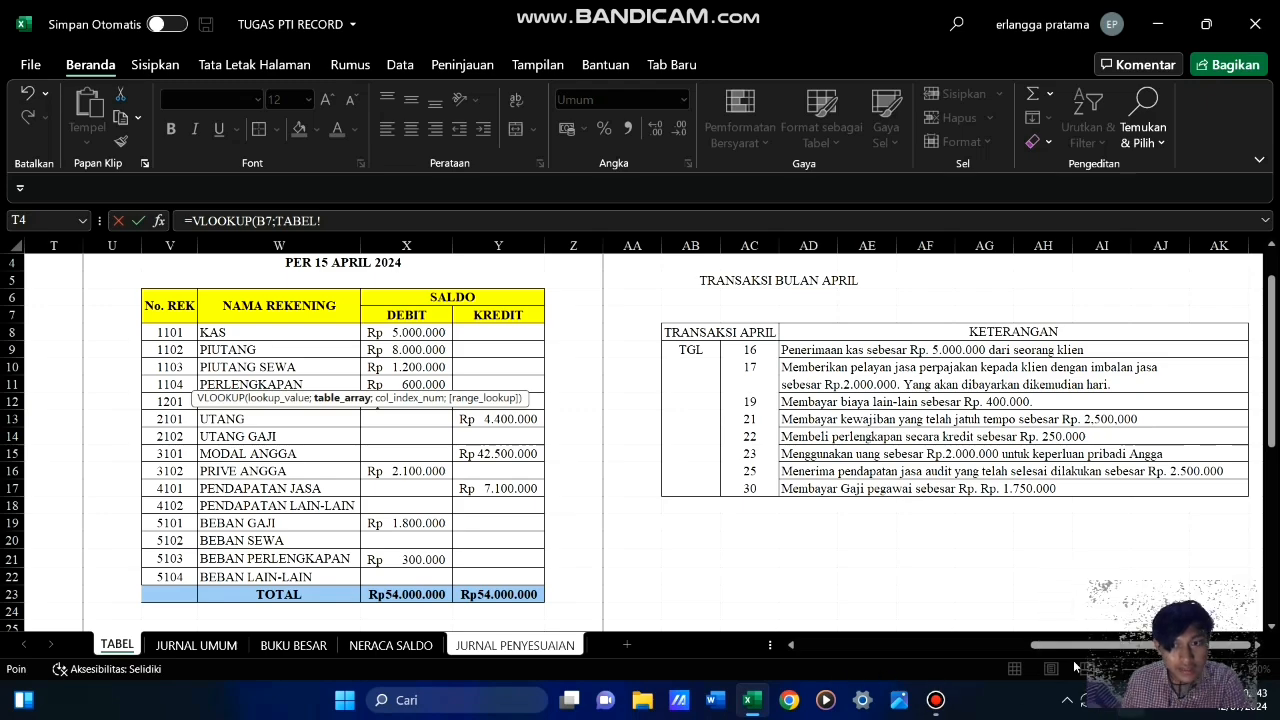
pyautogui.click(968, 645)
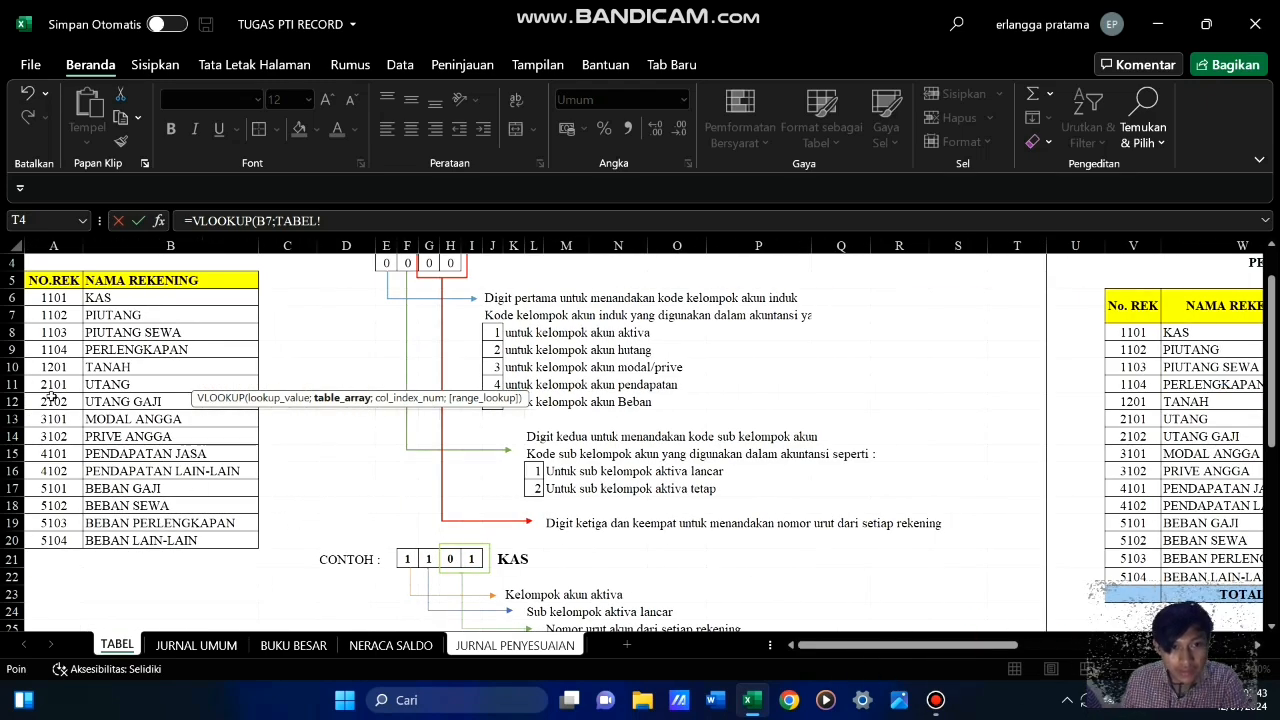
pyautogui.scroll(-6, 177, 398)
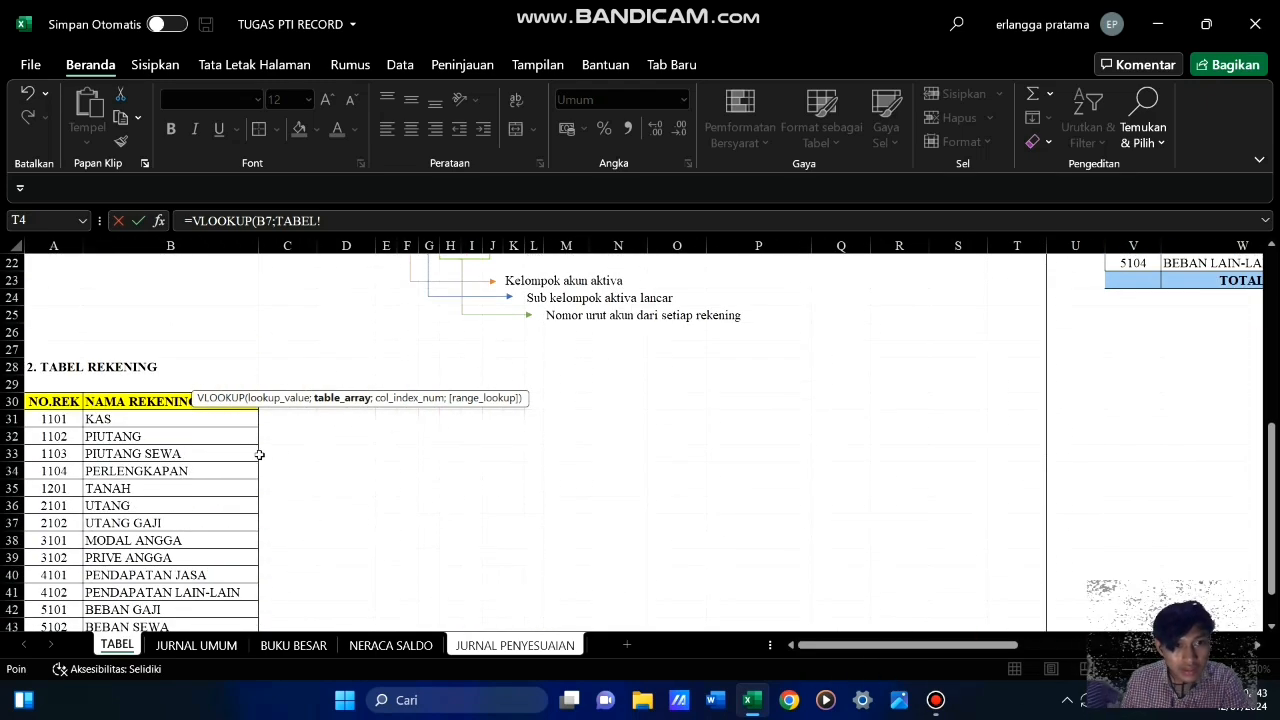
pyautogui.moveTo(58, 419); pyautogui.dragTo(222, 597)
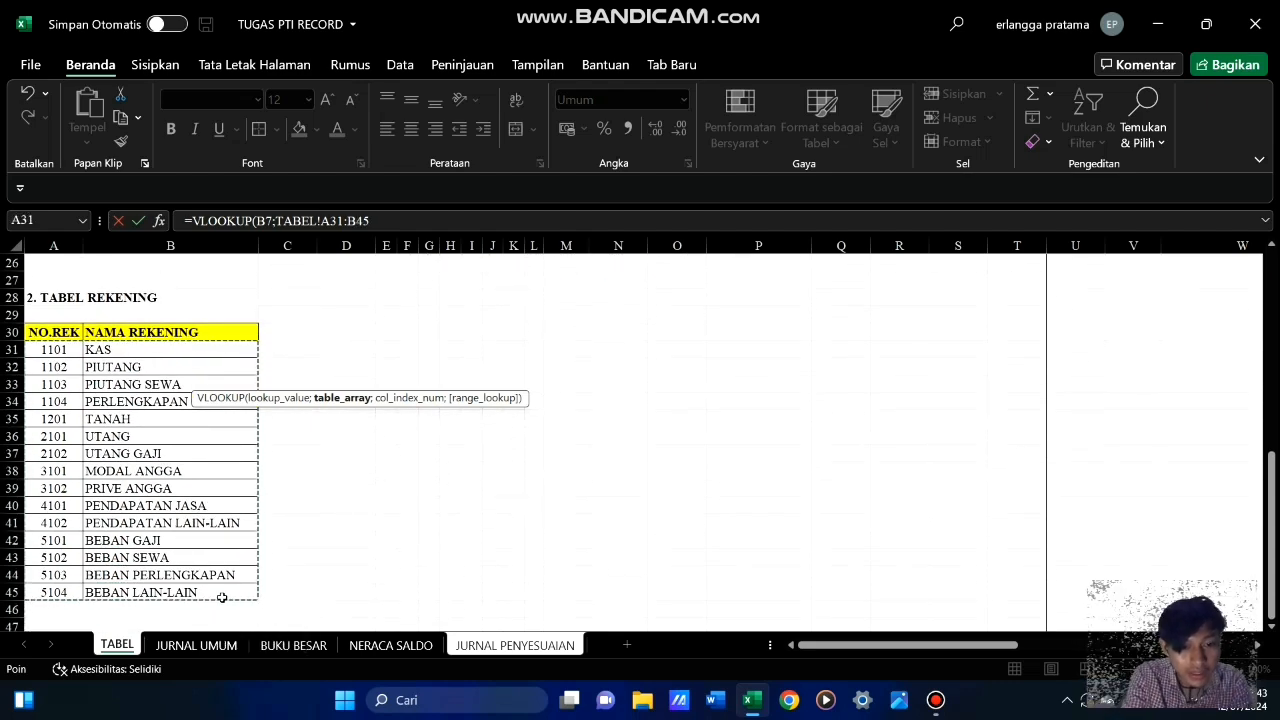
pyautogui.press('F4')
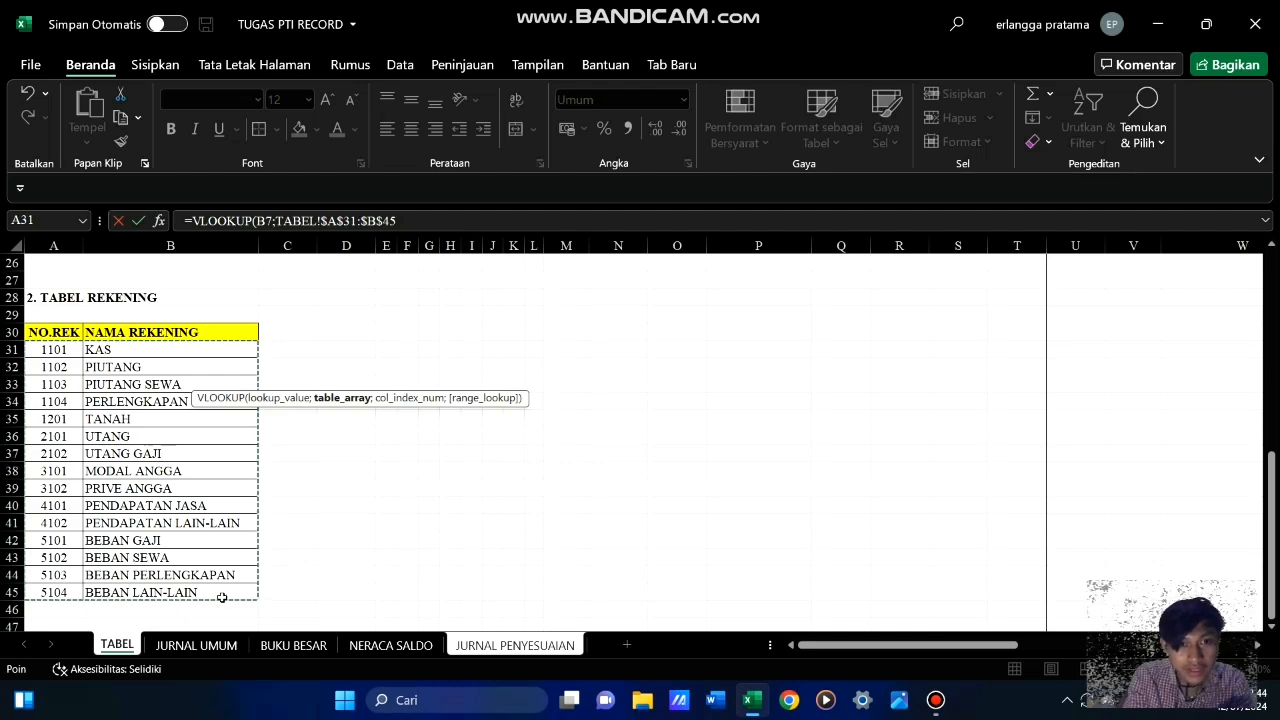
pyautogui.write(';2')
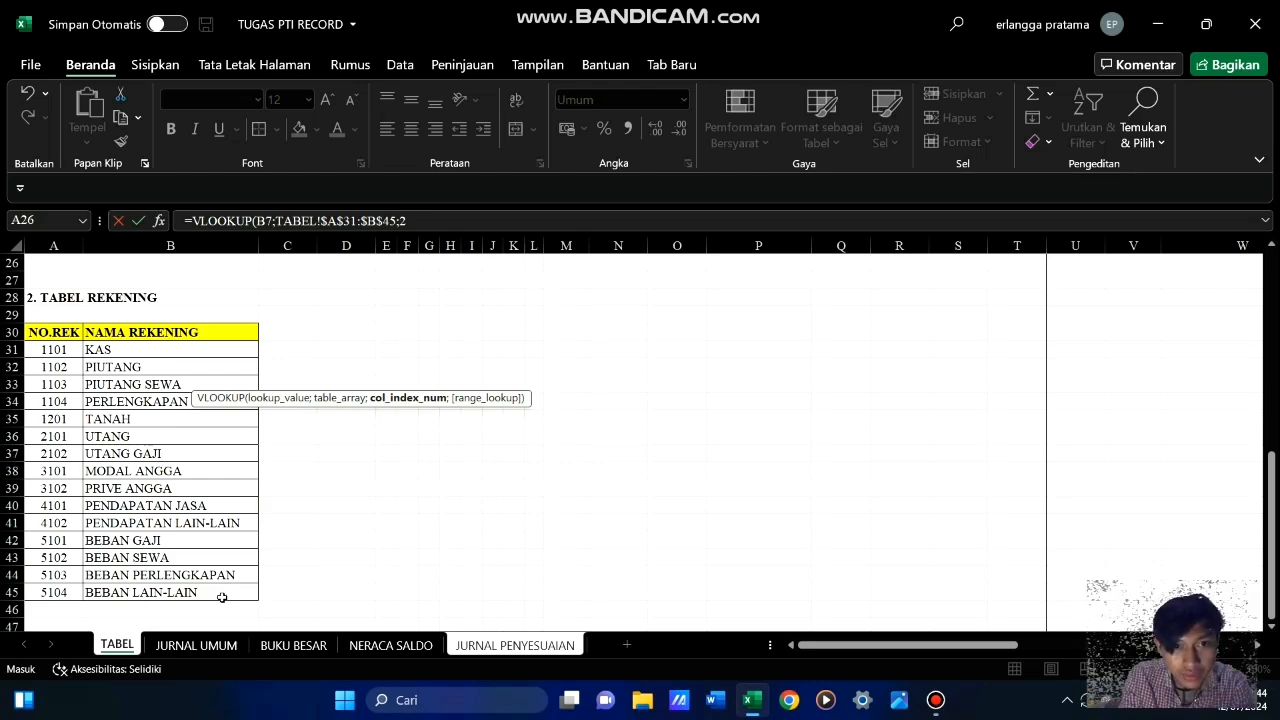
pyautogui.write(')')
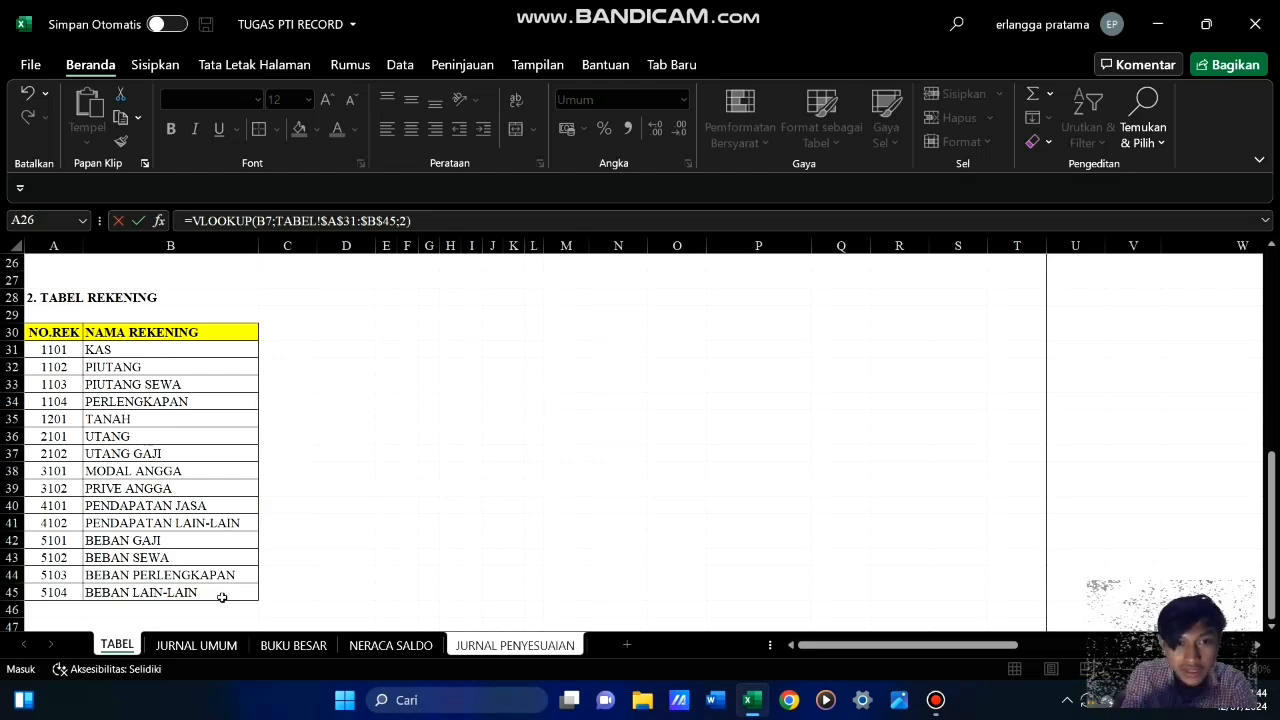
pyautogui.press('Return')
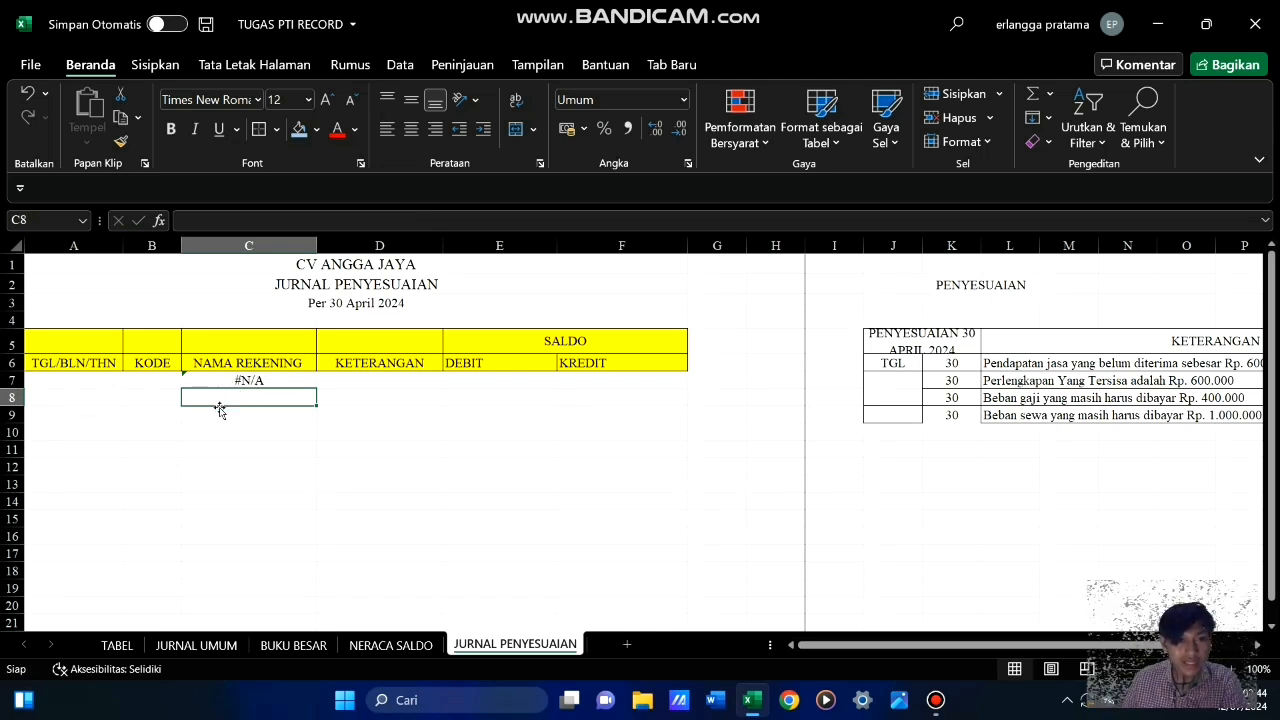
# Test the lookup by entering account code 1101 in B7 and clearing the cell again
pyautogui.click(158, 379)
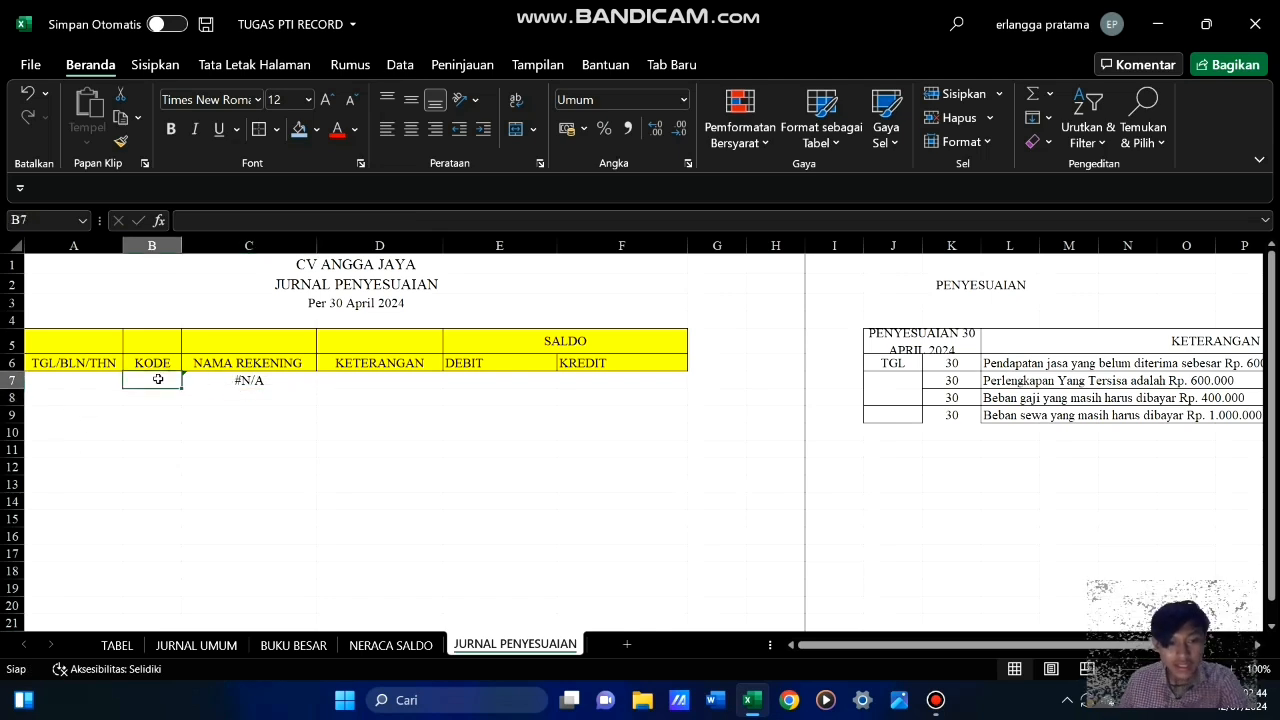
pyautogui.write('11')
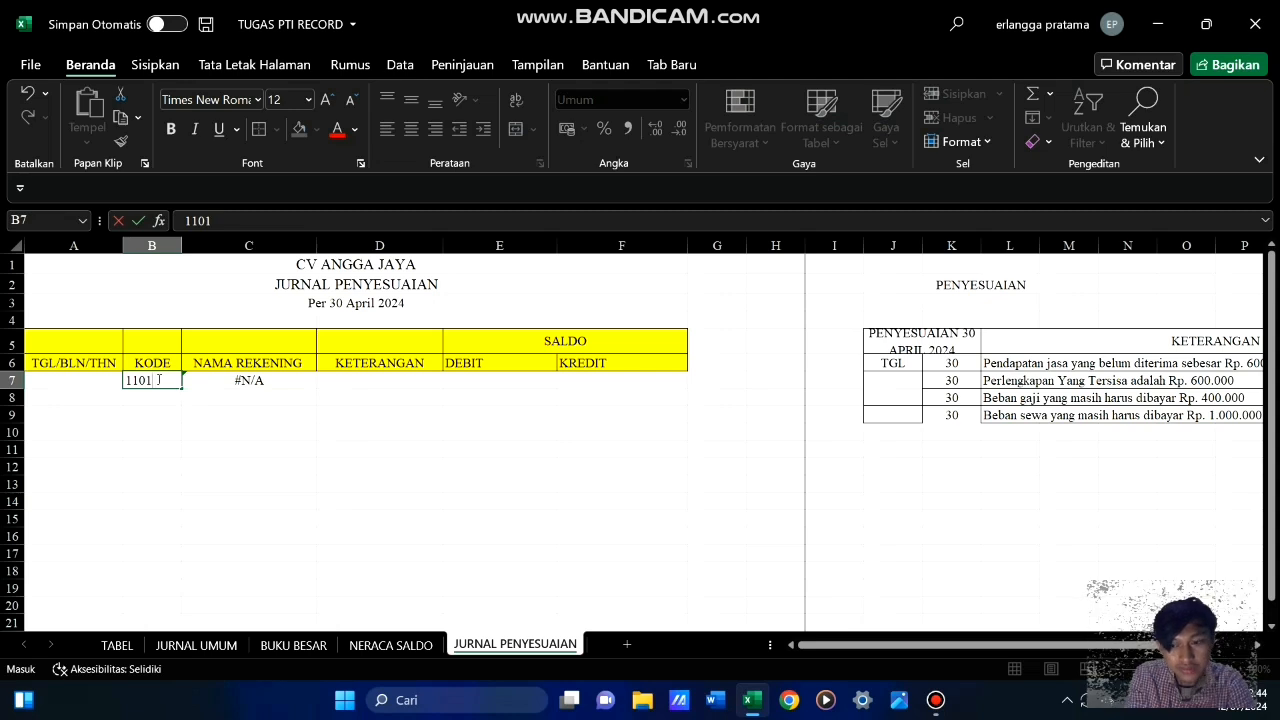
pyautogui.write('01')
pyautogui.press('Return')
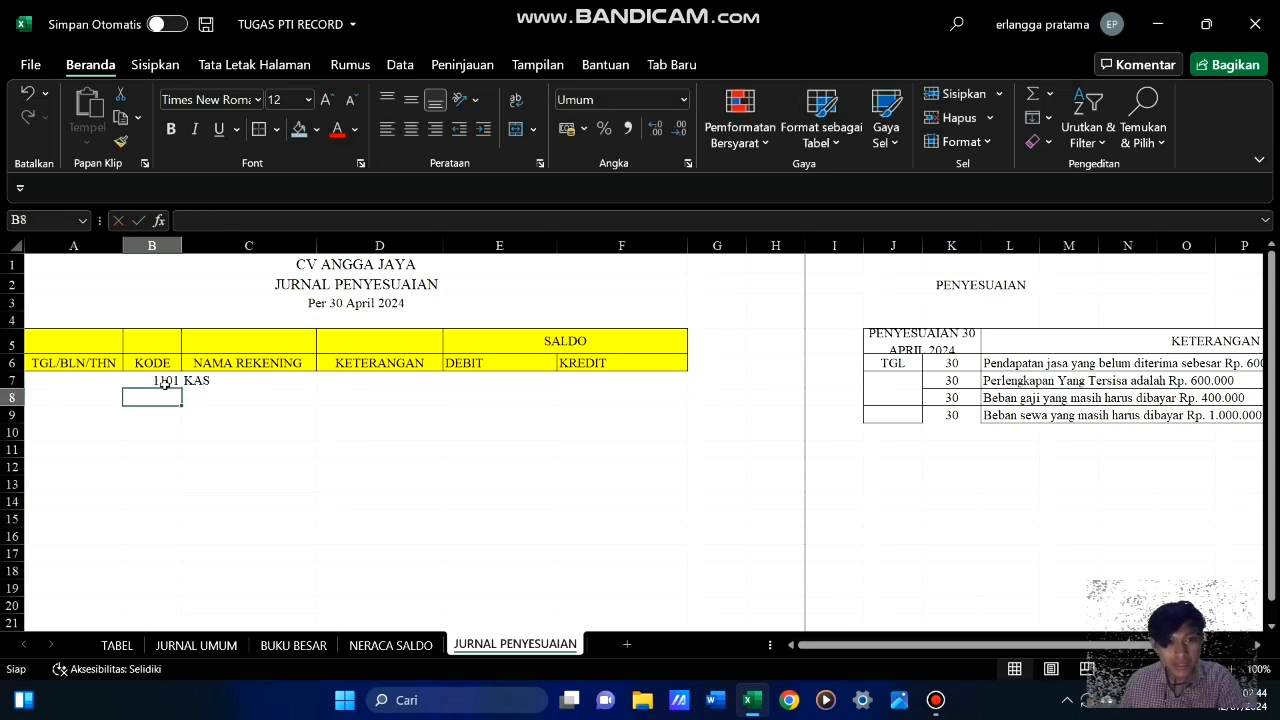
pyautogui.click(162, 382)
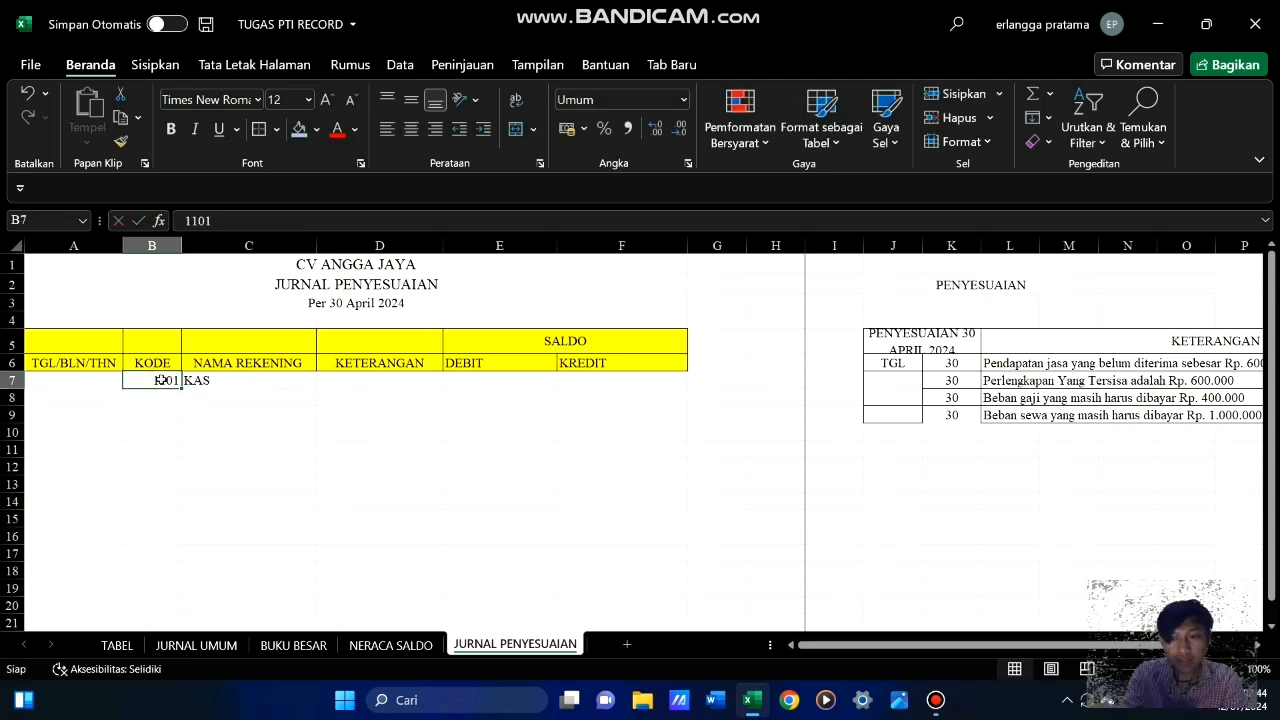
pyautogui.press('BackSpace')
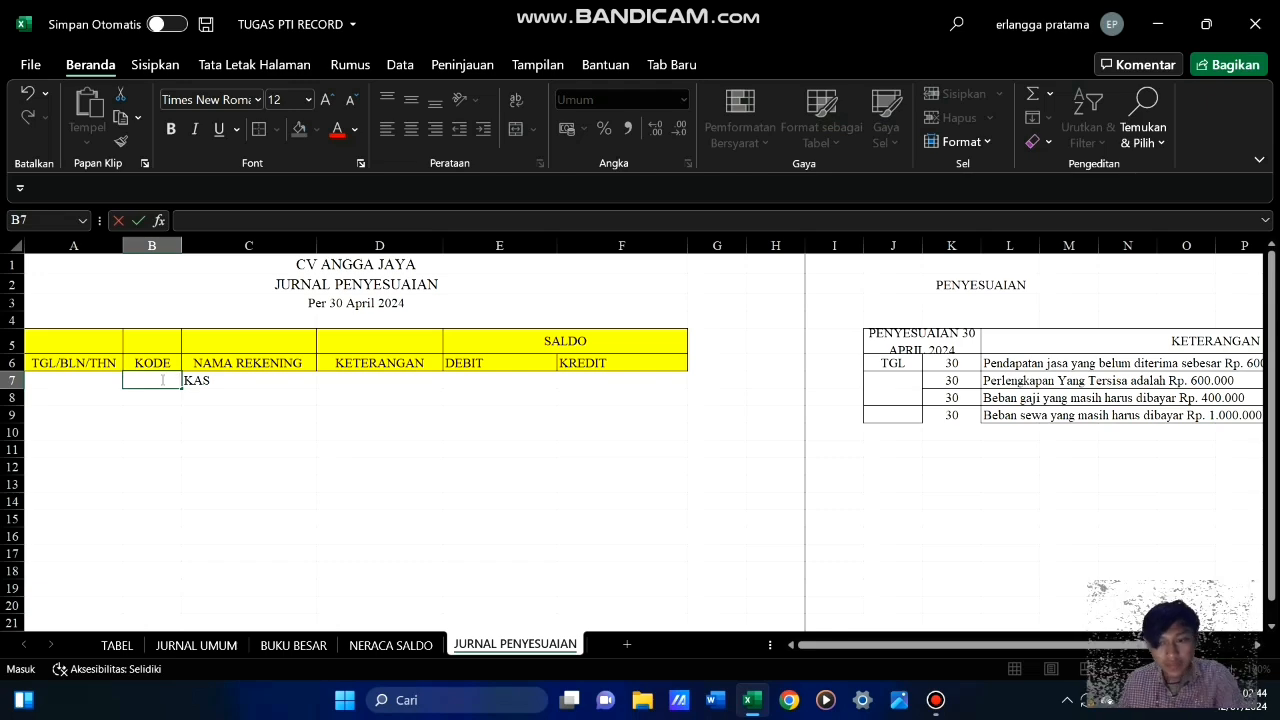
pyautogui.press('Return')
pyautogui.click(322, 464)
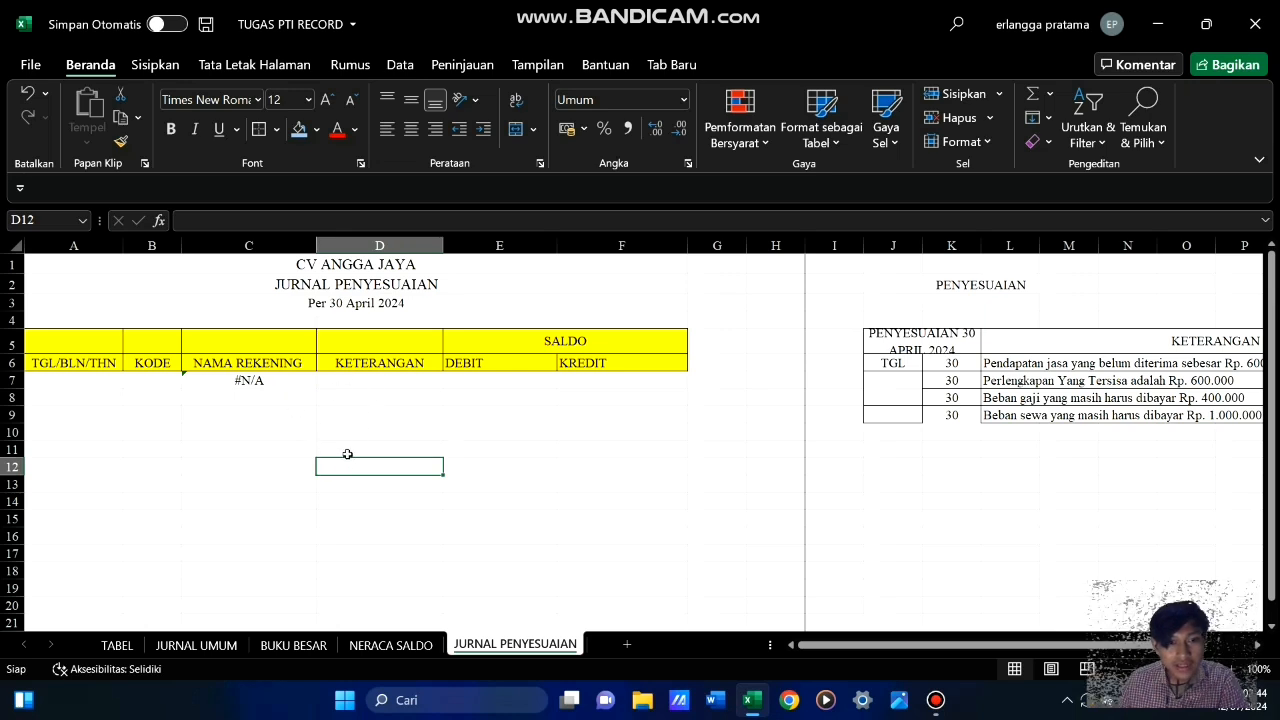
pyautogui.click(267, 381)
pyautogui.click(334, 380)
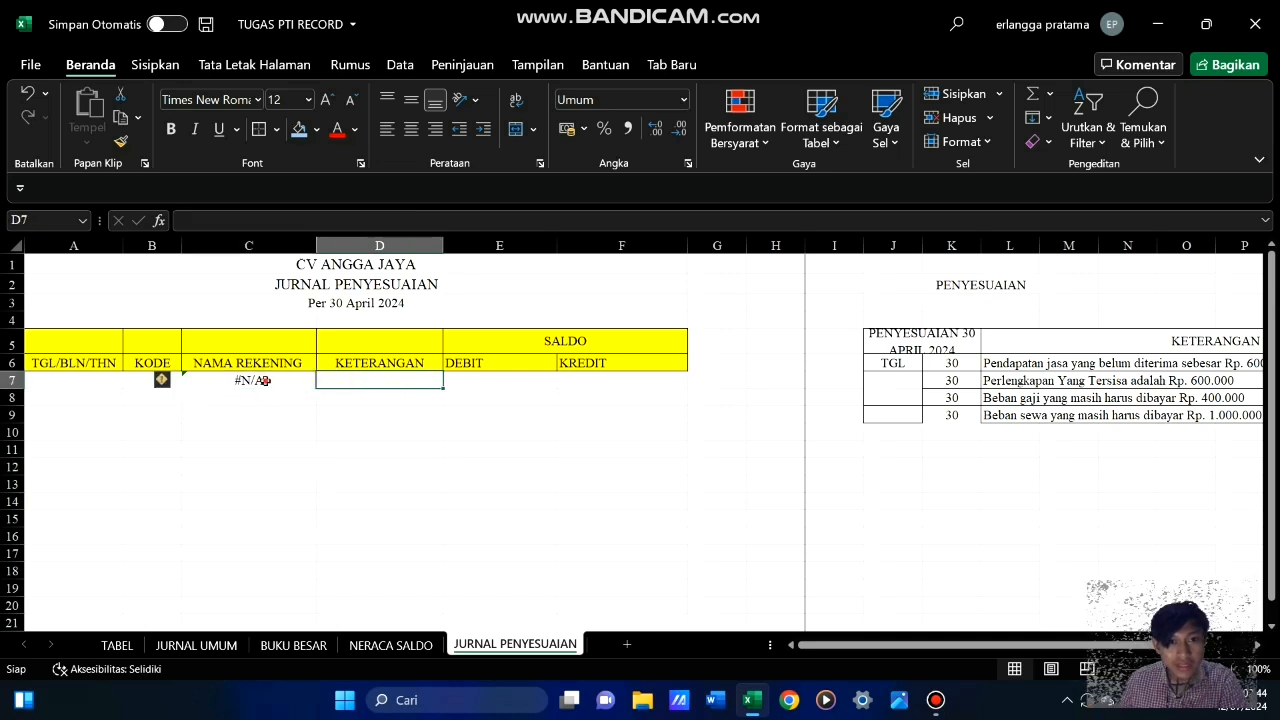
pyautogui.click(266, 381)
# Open a data entry form for the JURNAL PENYESUAIAN table based on header row A6:F6
pyautogui.moveTo(63, 363); pyautogui.dragTo(636, 364)
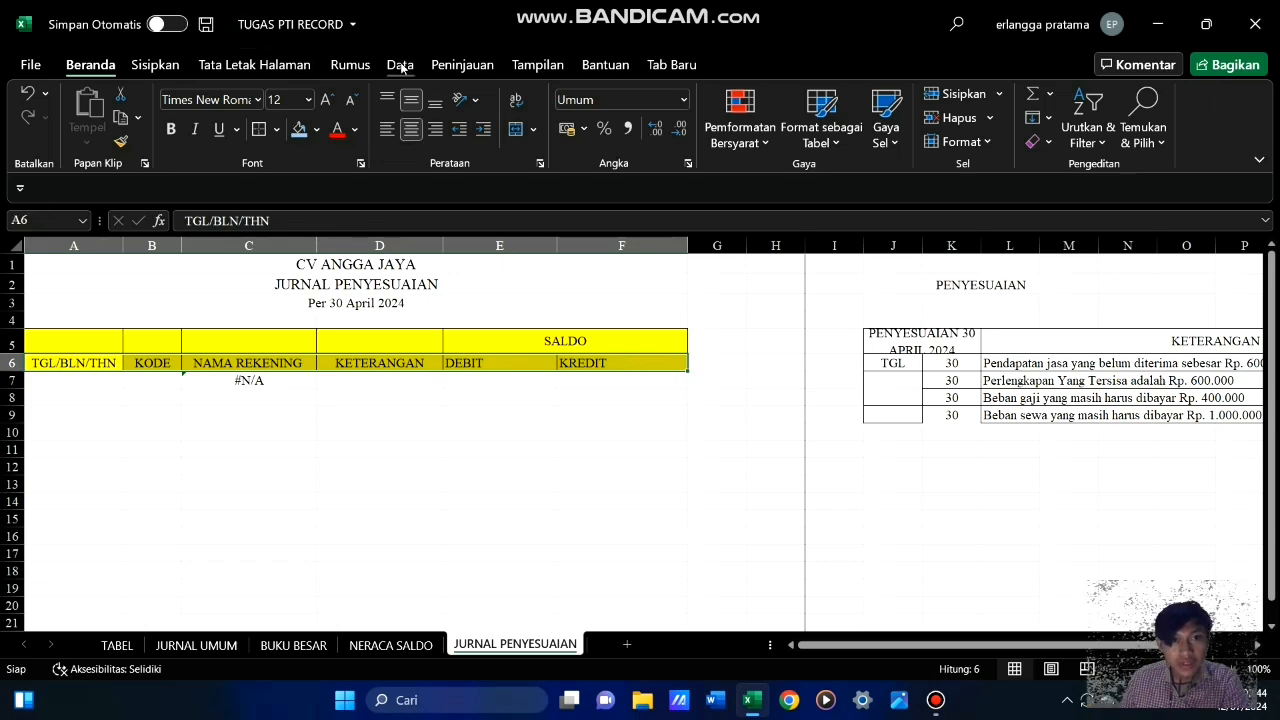
pyautogui.click(670, 65)
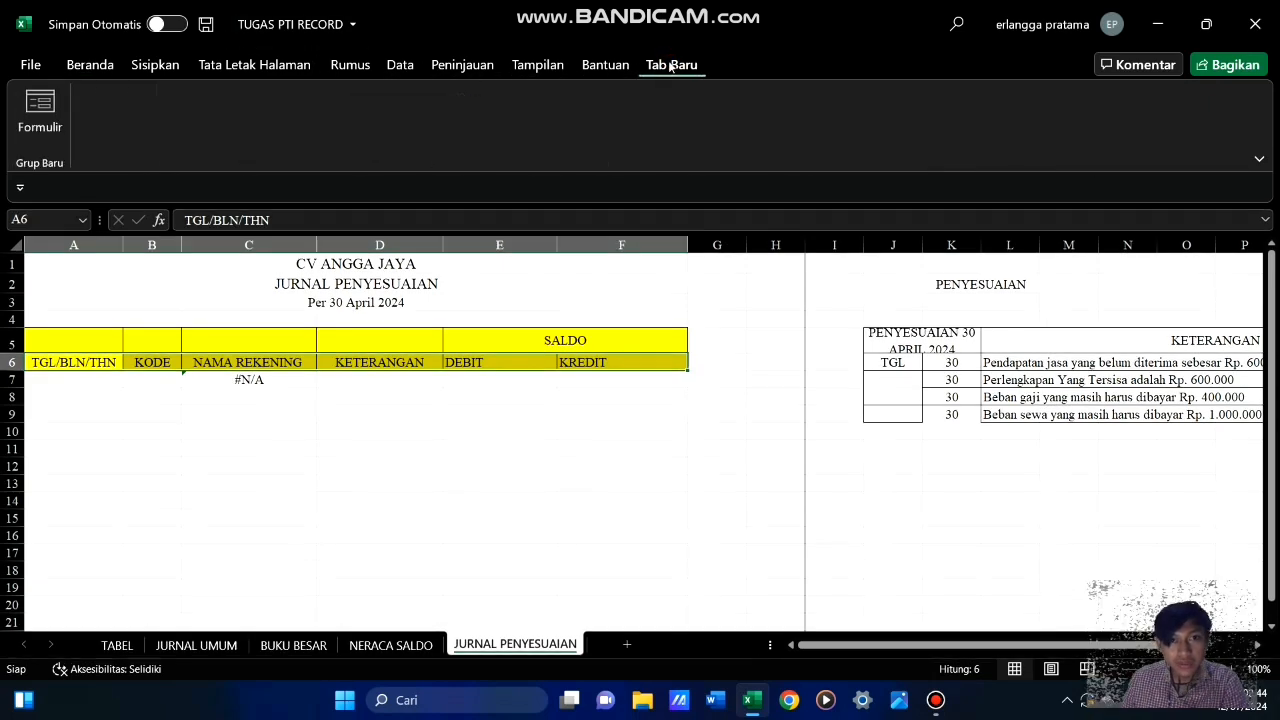
pyautogui.click(40, 110)
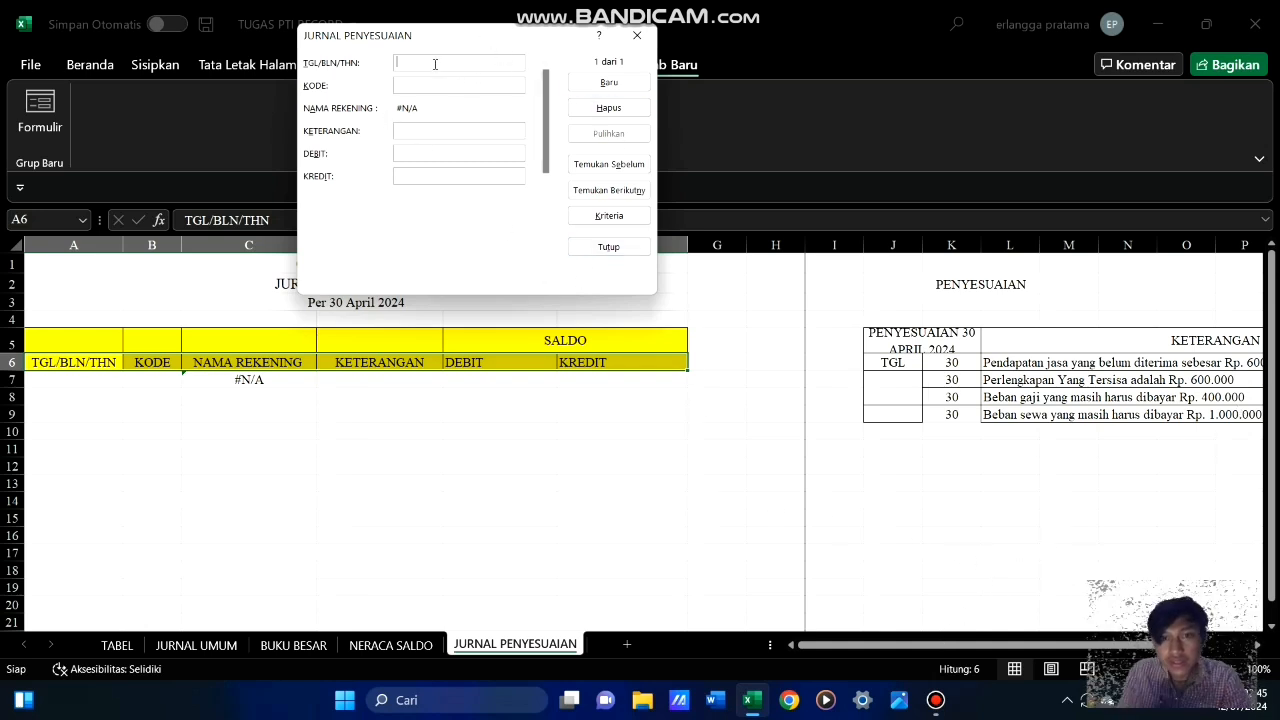
# Enter the date 30/04/2024 and account code 1102 in the form's first record
pyautogui.write('30')
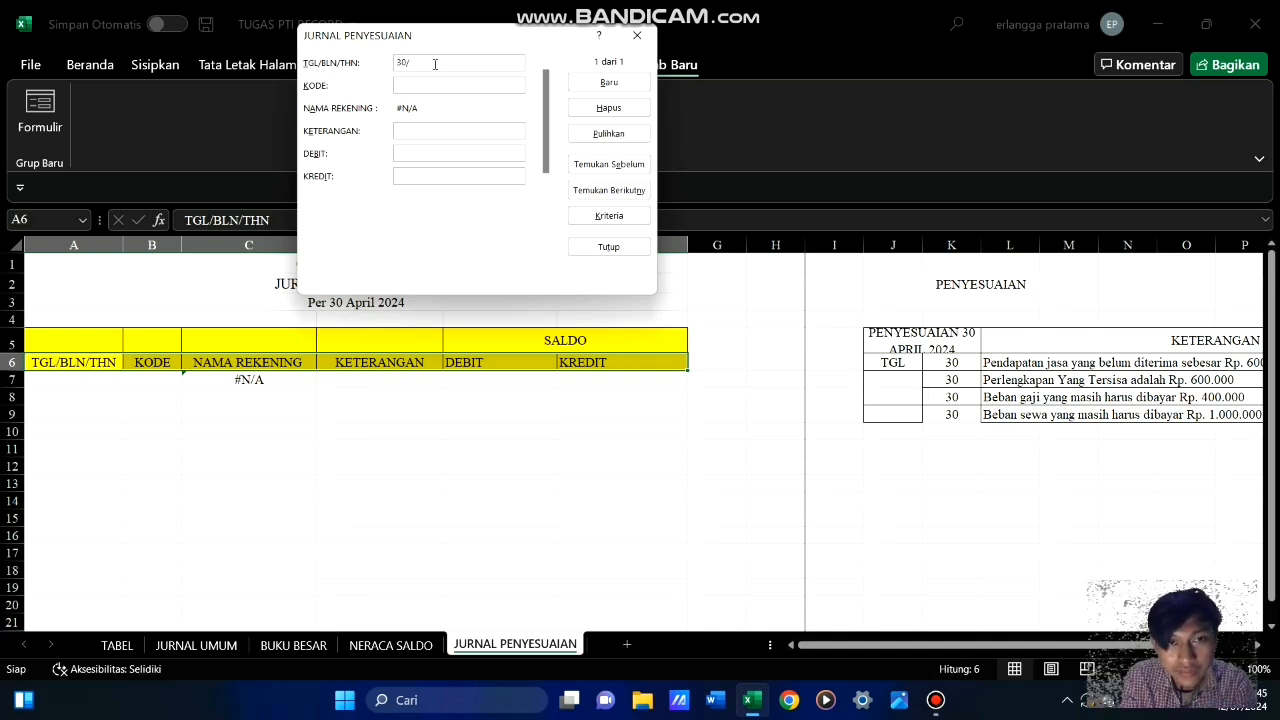
pyautogui.write('/04')
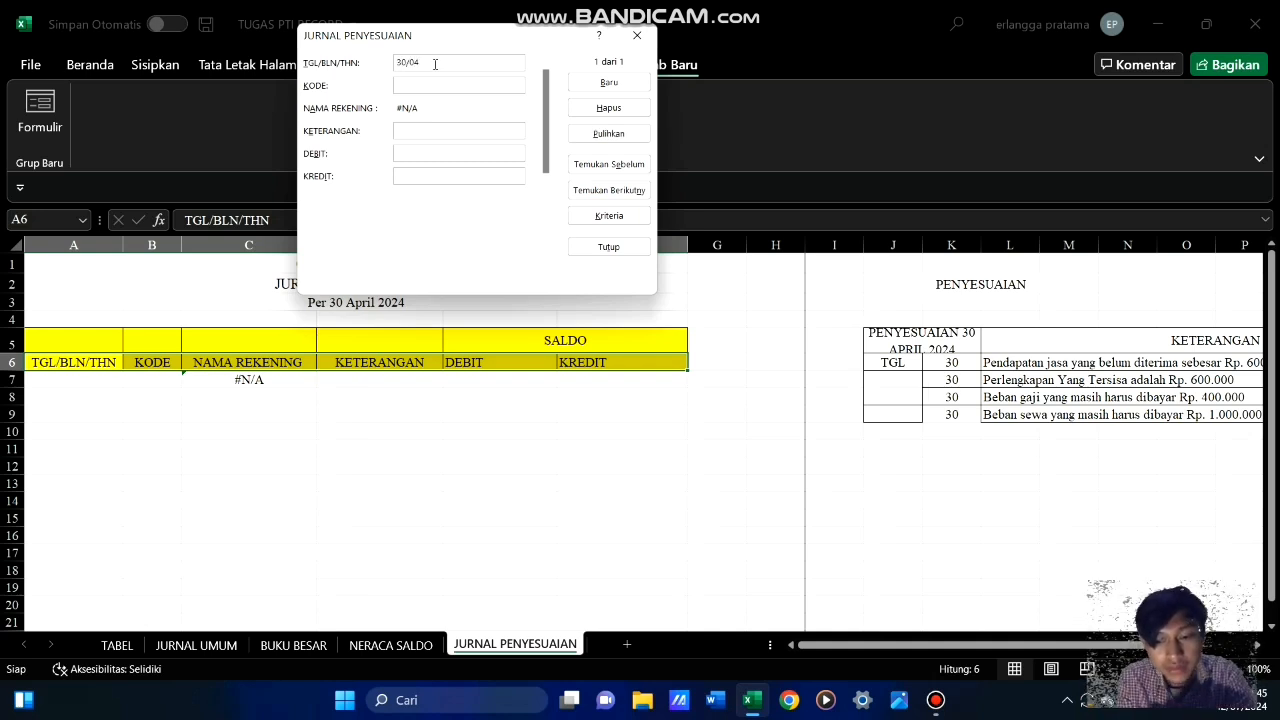
pyautogui.write('/')
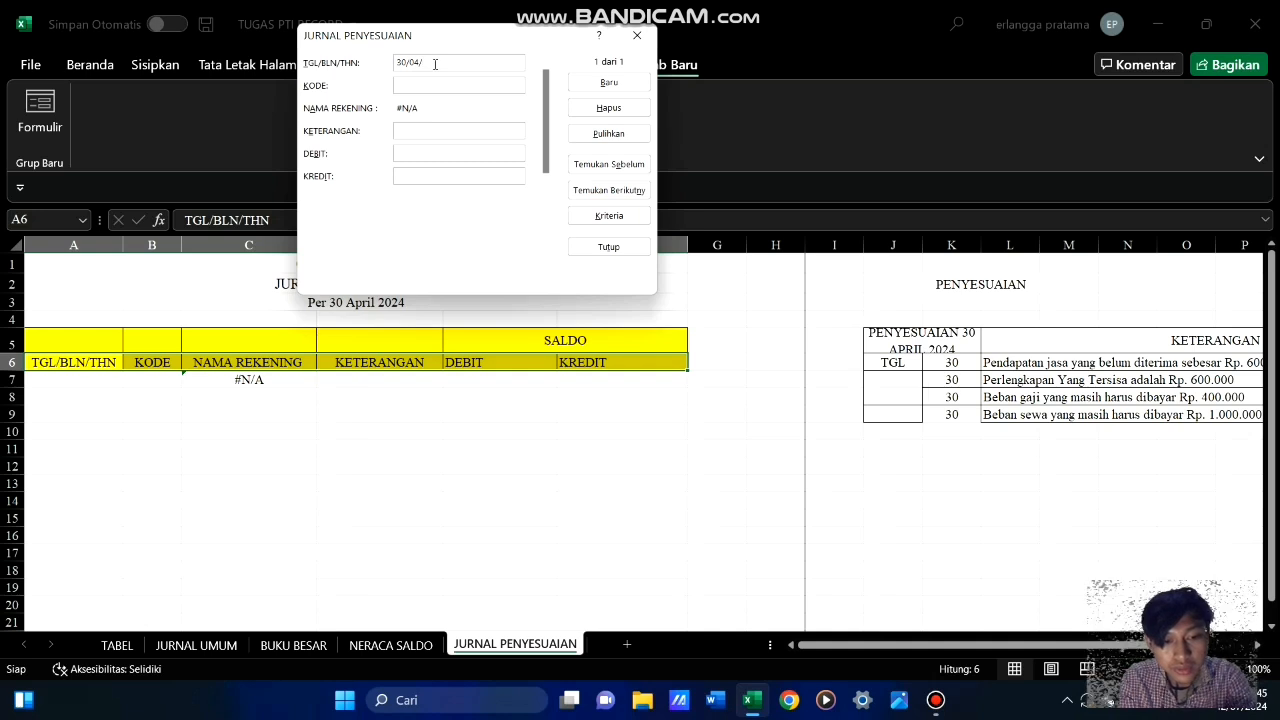
pyautogui.write('2024')
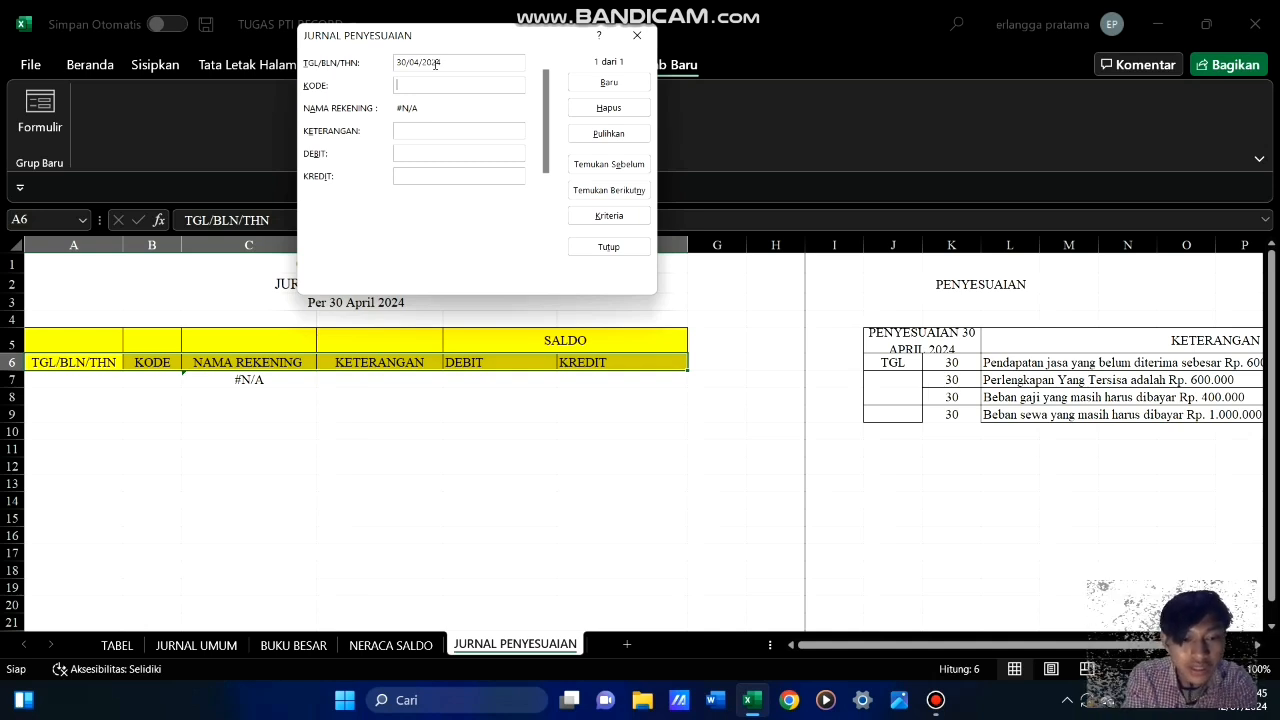
pyautogui.write('1102')
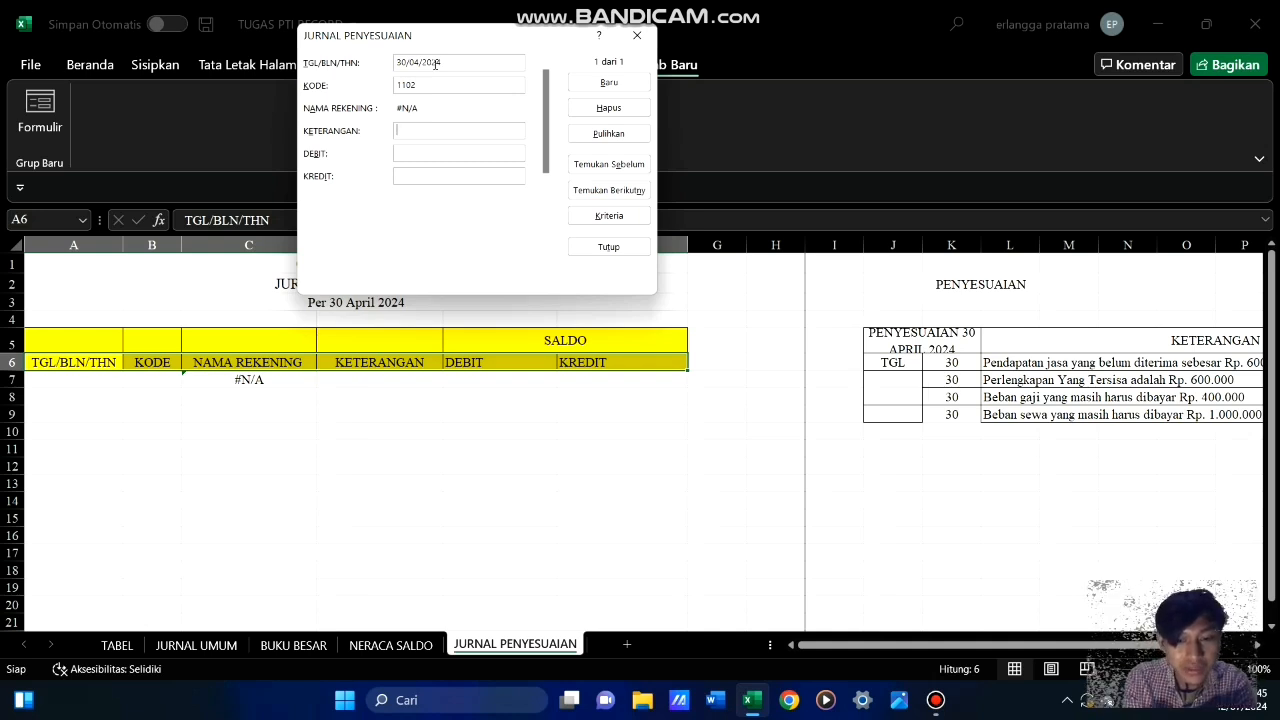
# Complete the first record with the description "Pendapatan yang Belum diterima" and a debit of 600000, and add it to the journal
pyautogui.write('Penda')
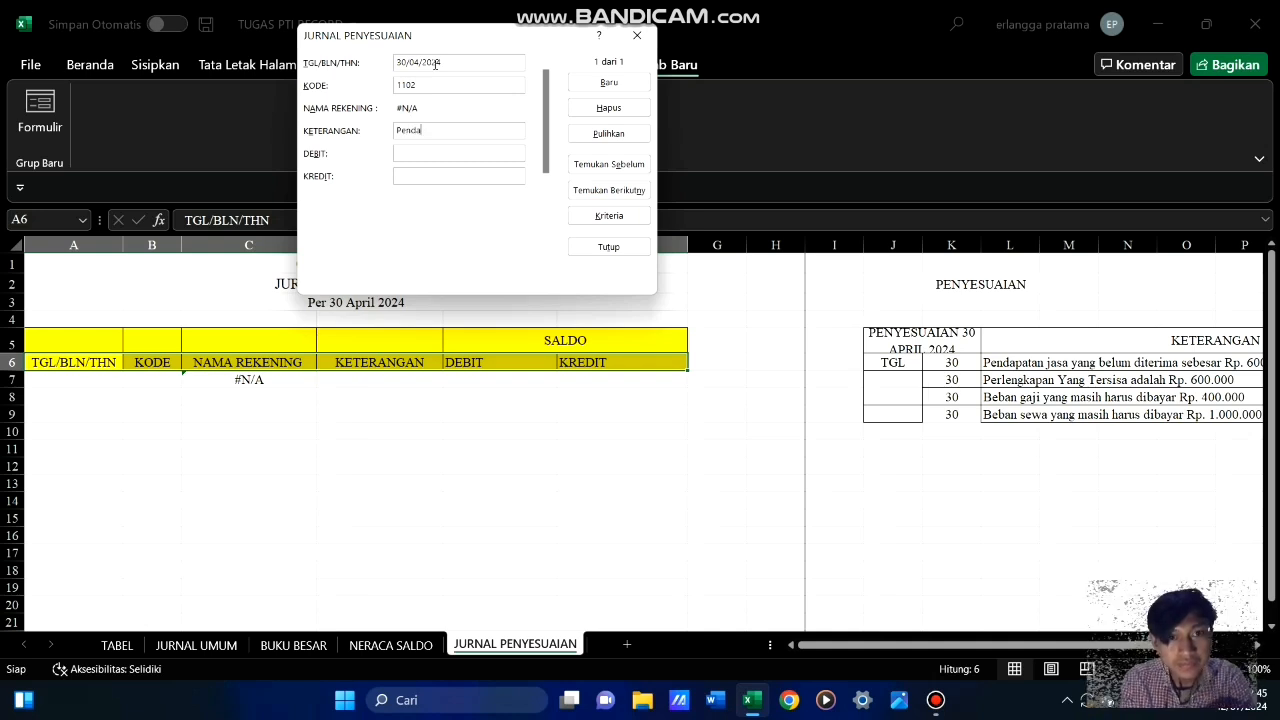
pyautogui.write('patan')
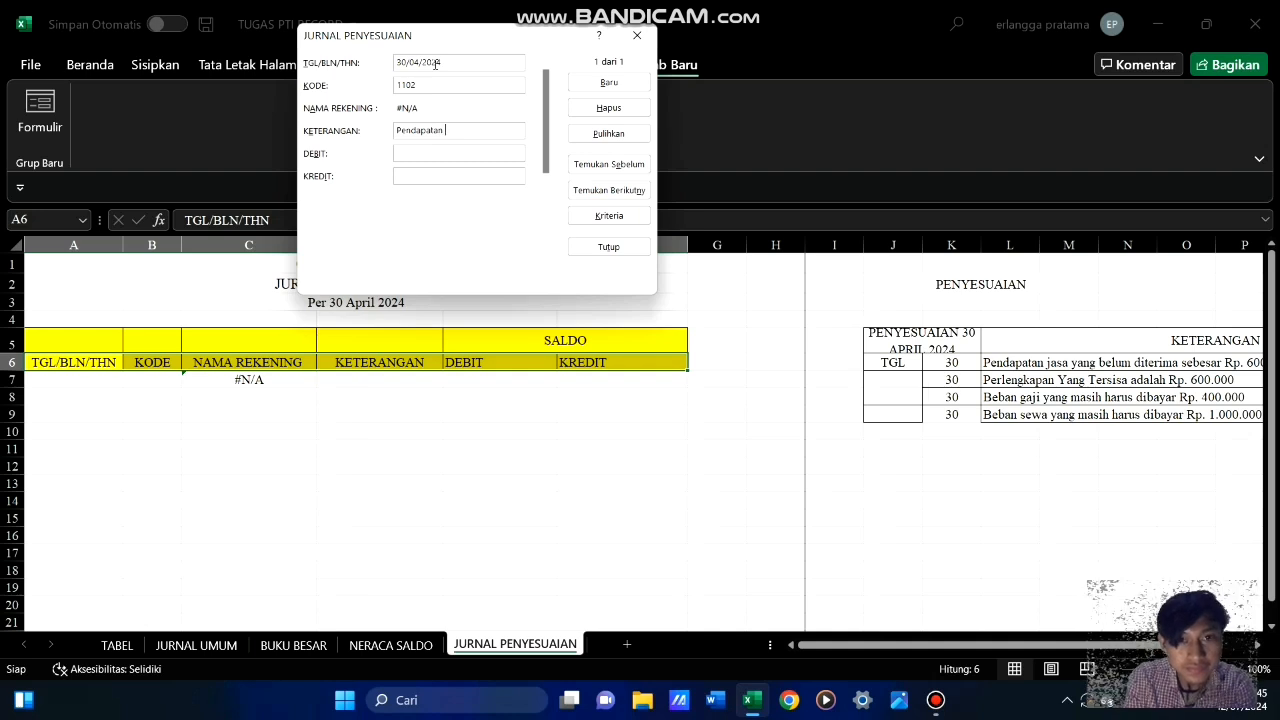
pyautogui.write(' y')
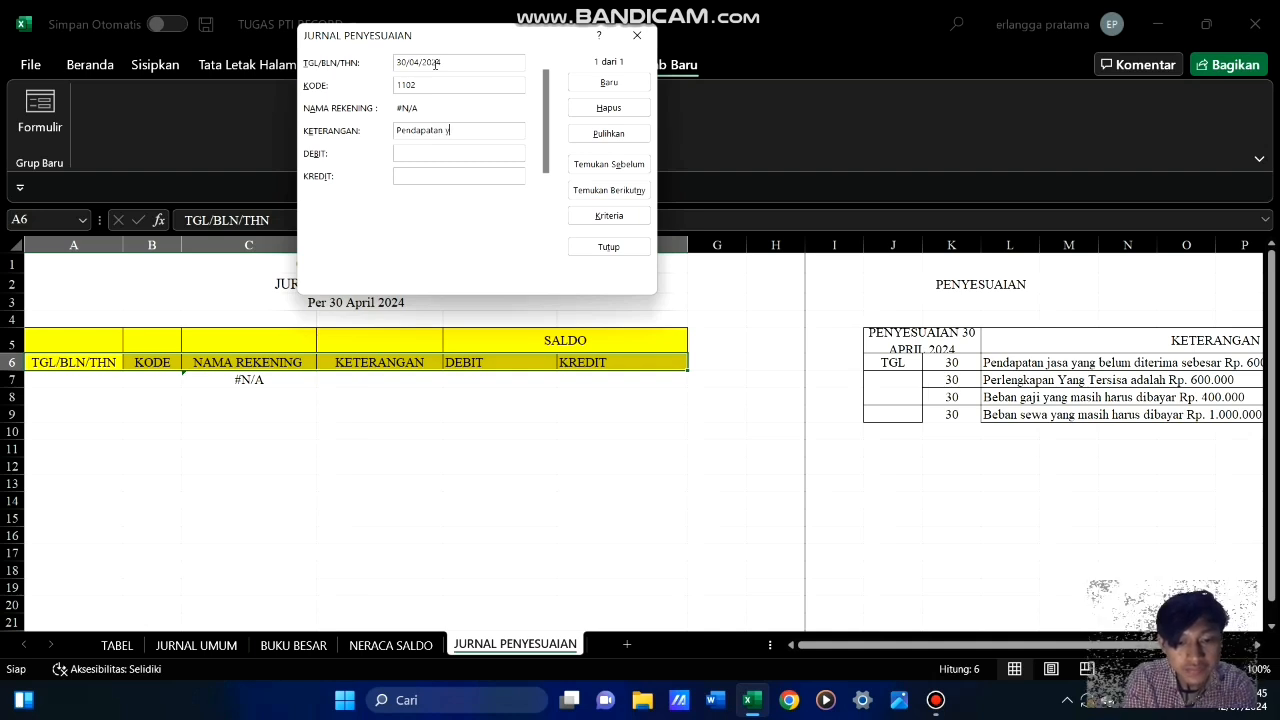
pyautogui.write('ang B')
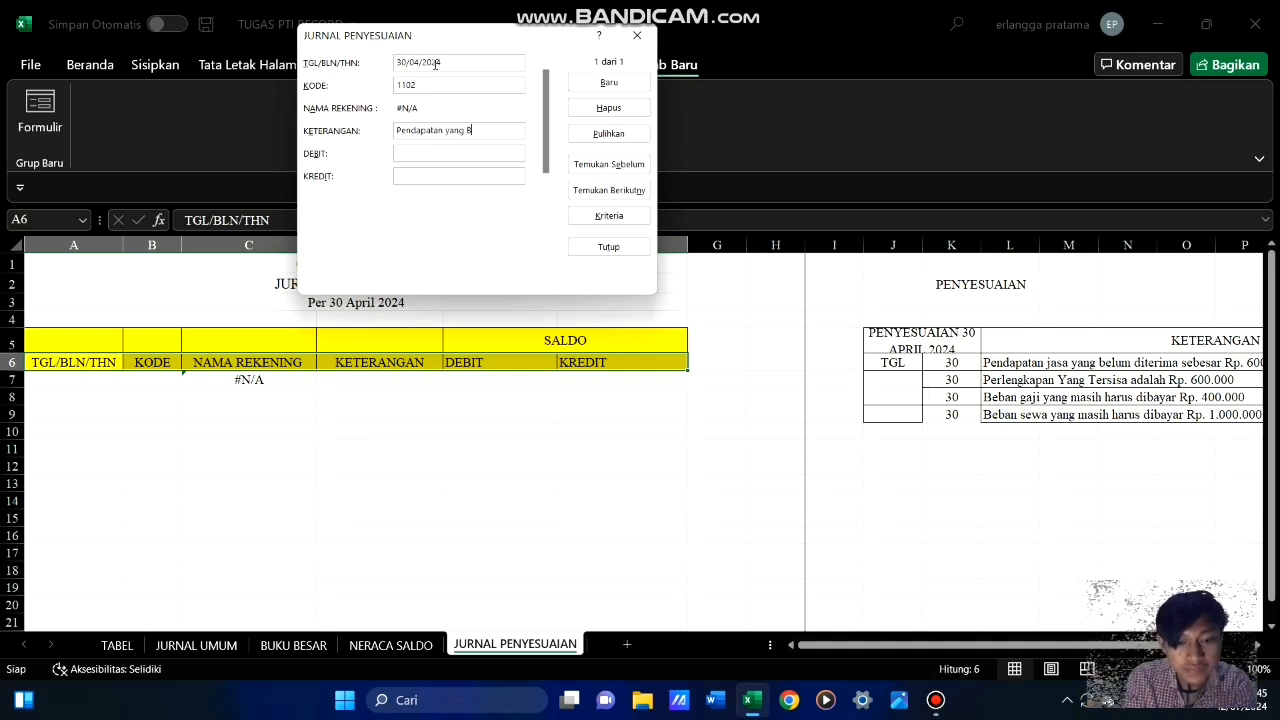
pyautogui.write('elum diterima')
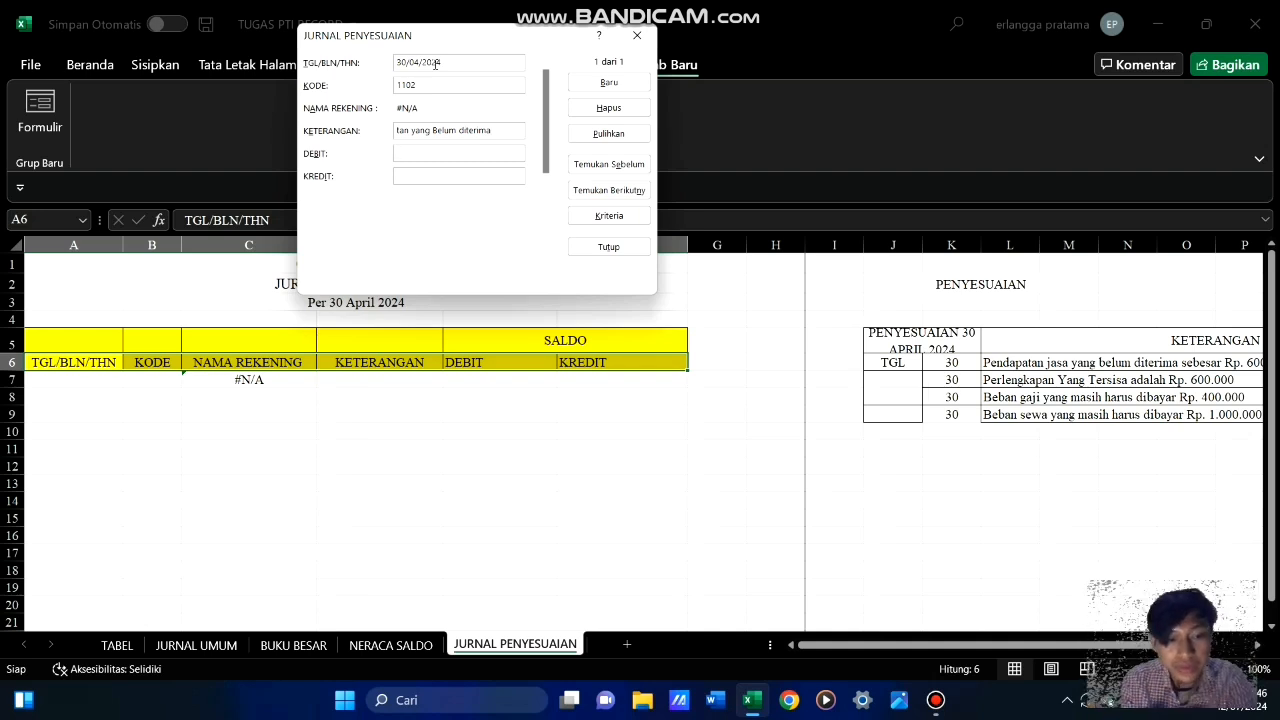
pyautogui.write('00')
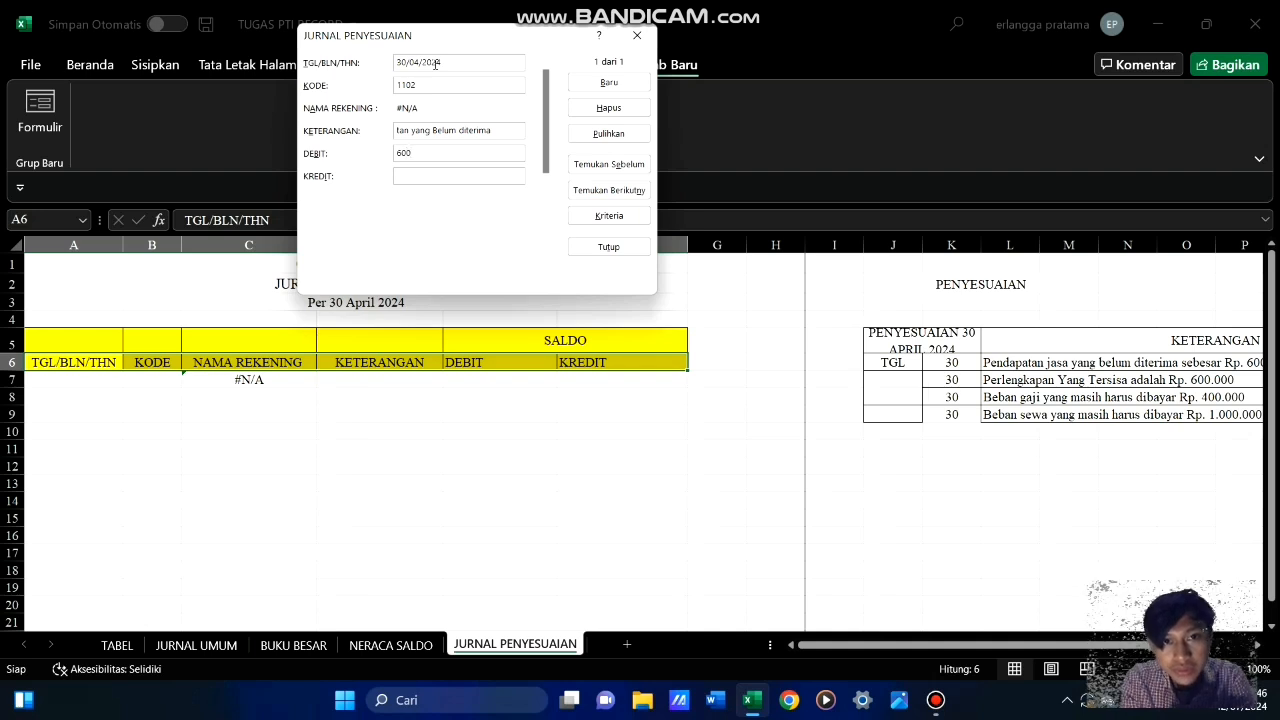
pyautogui.write('000')
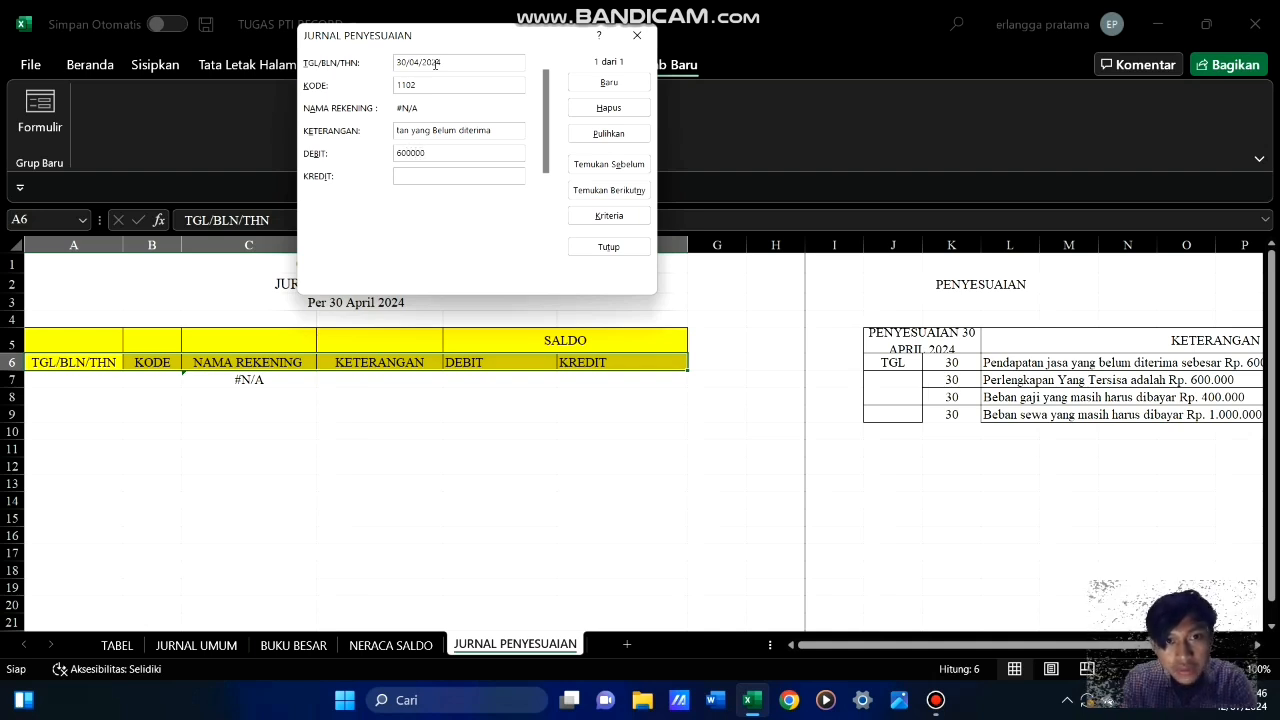
pyautogui.click(600, 83)
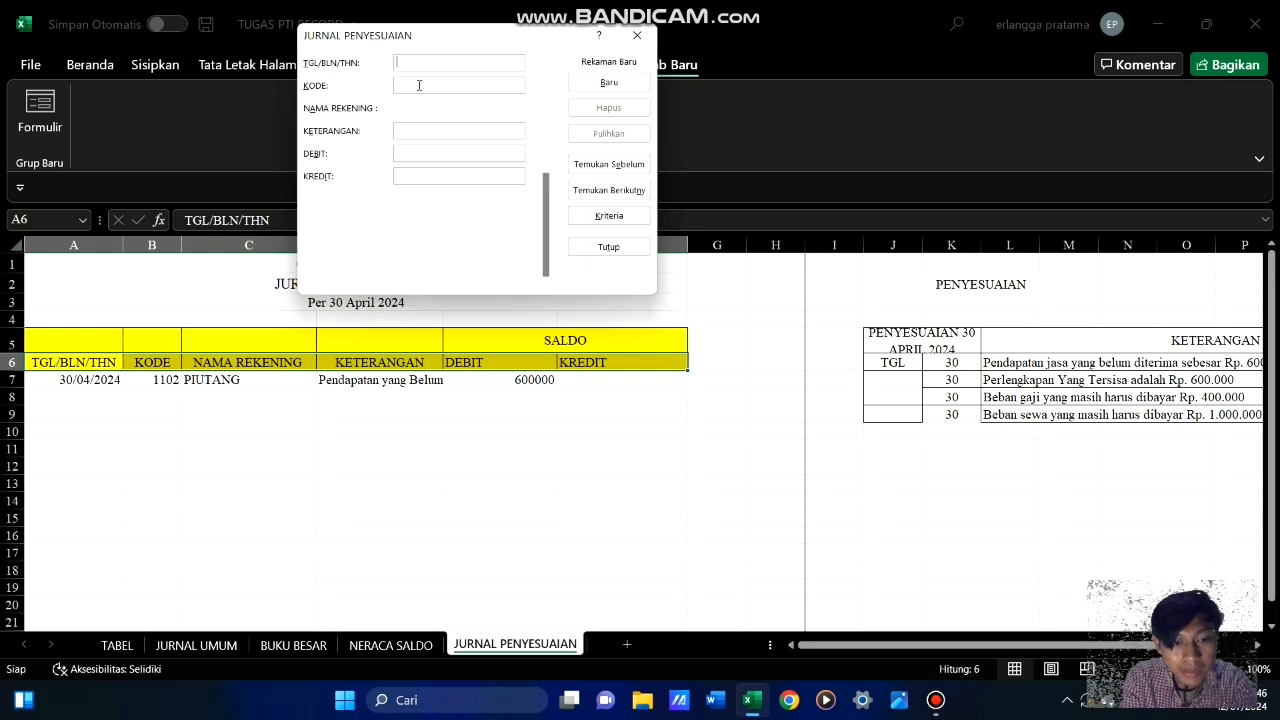
# Add a second journal record dated 30/04/2024 with account code 4101 and a credit of 600000, and close the form
pyautogui.write('30')
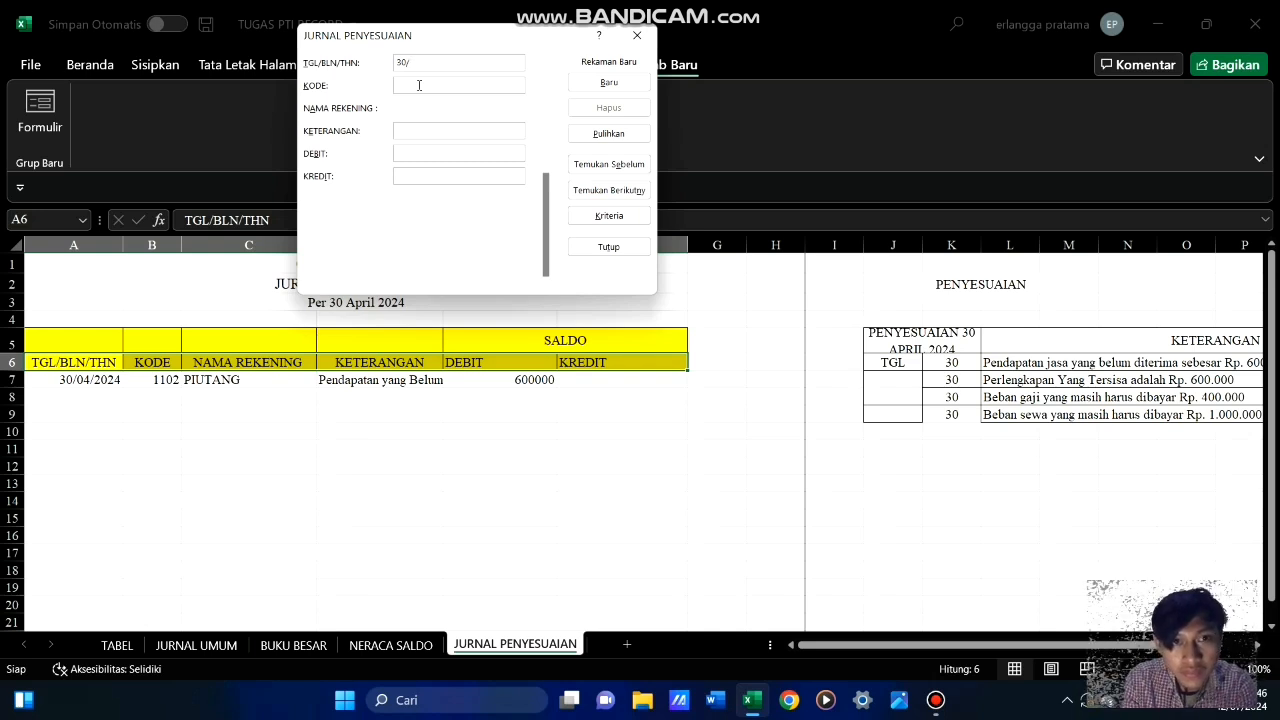
pyautogui.write('/04')
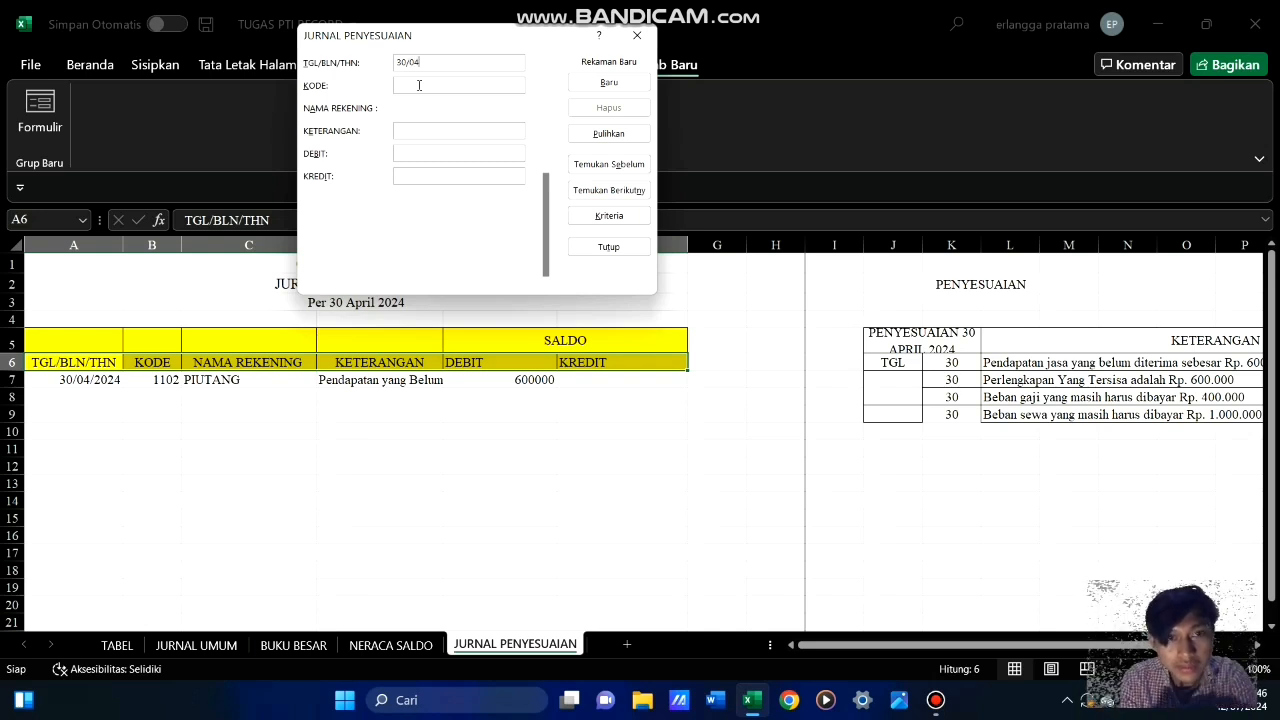
pyautogui.write('/2024')
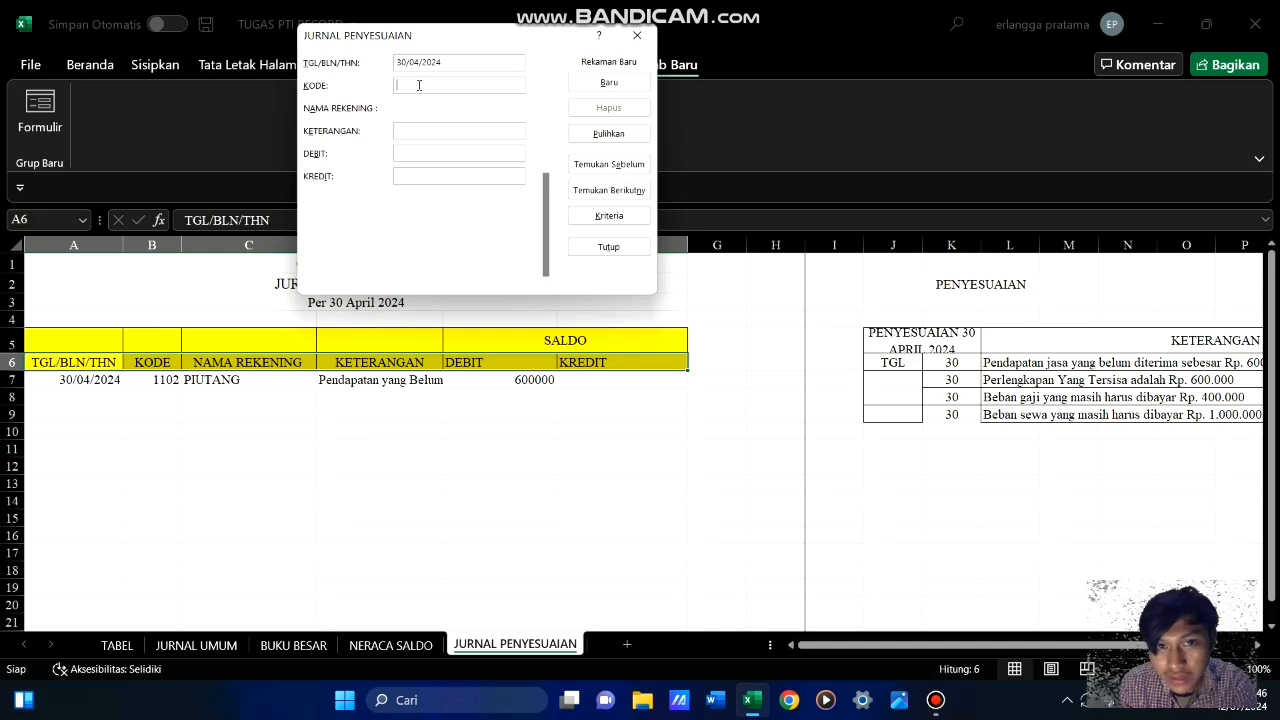
pyautogui.write('4101')
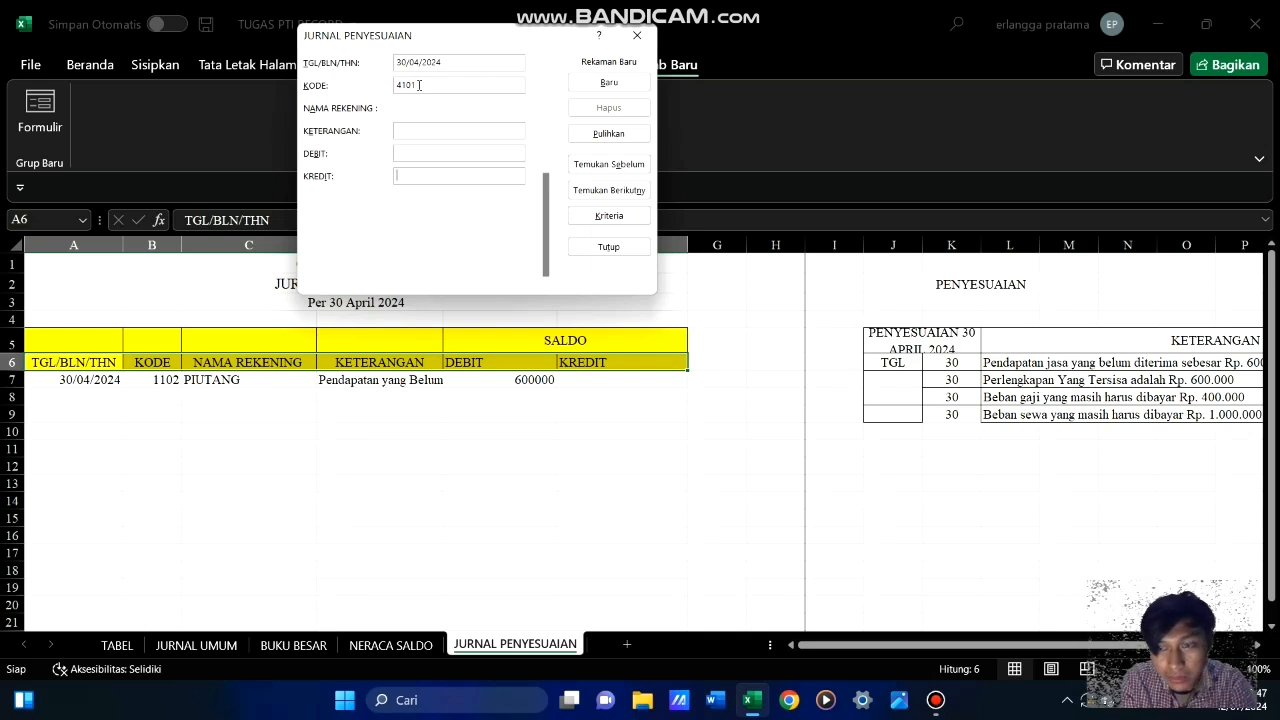
pyautogui.write('600000')
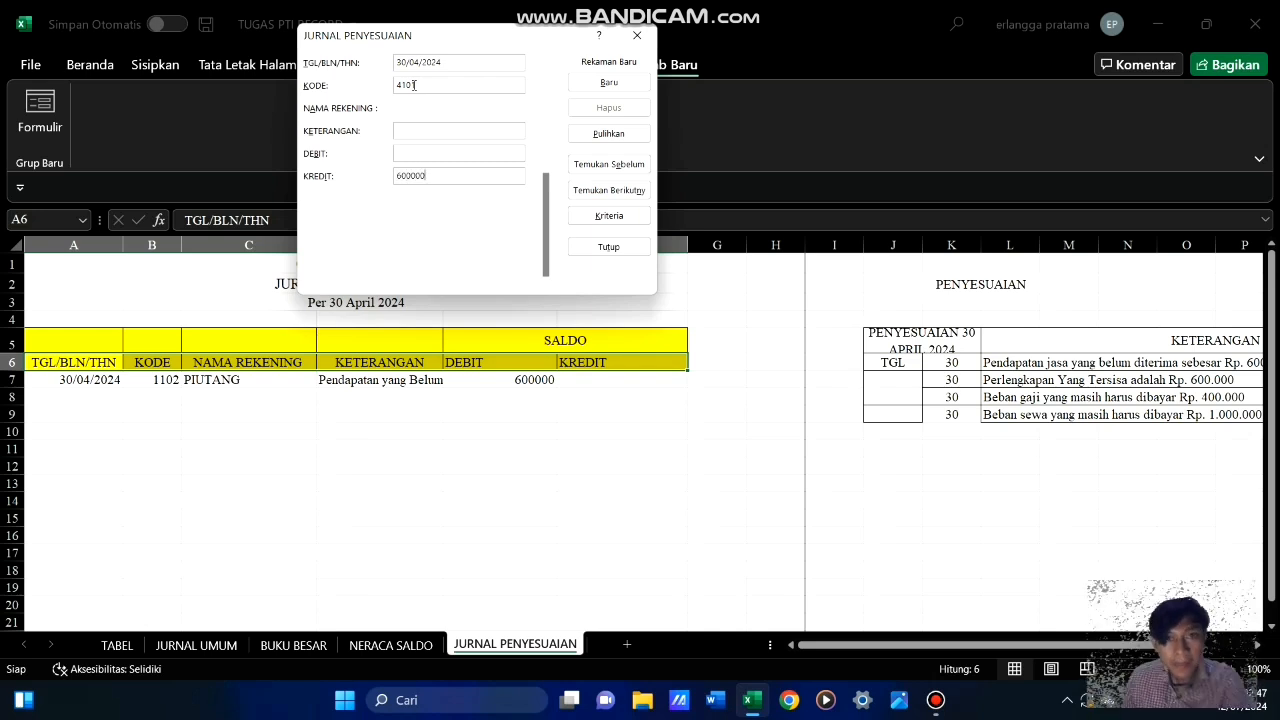
pyautogui.click(609, 82)
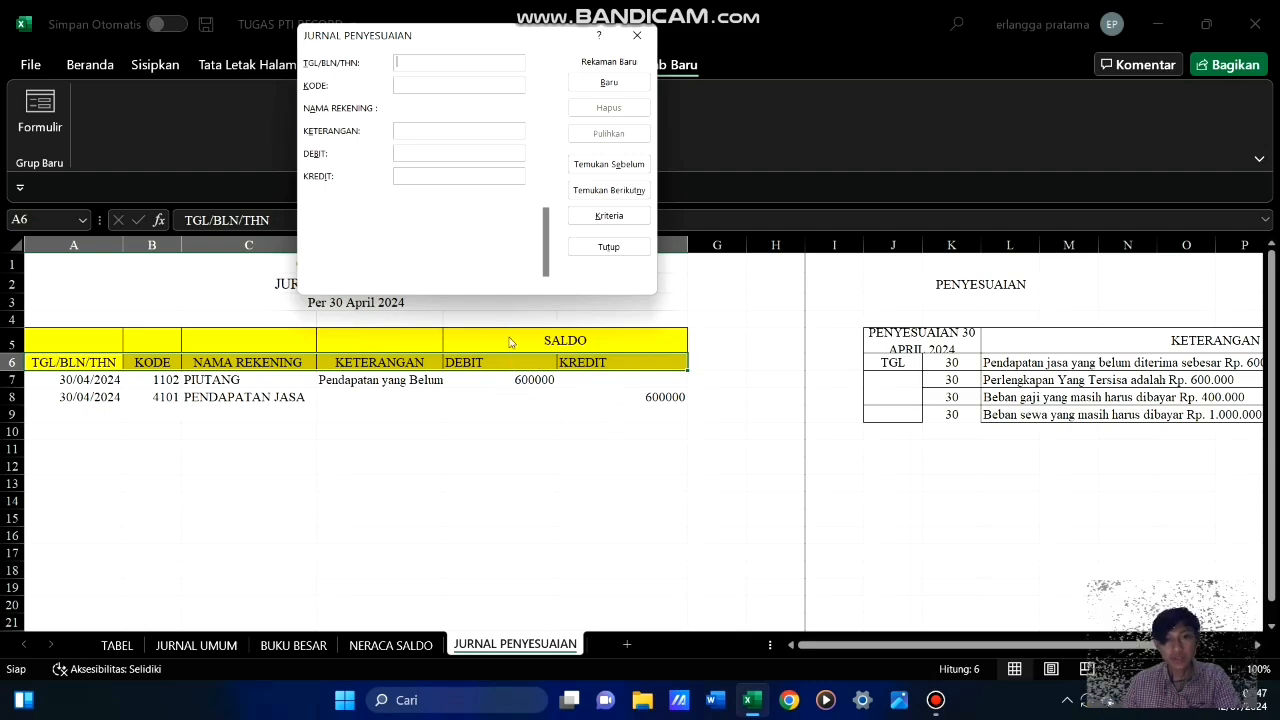
pyautogui.click(607, 249)
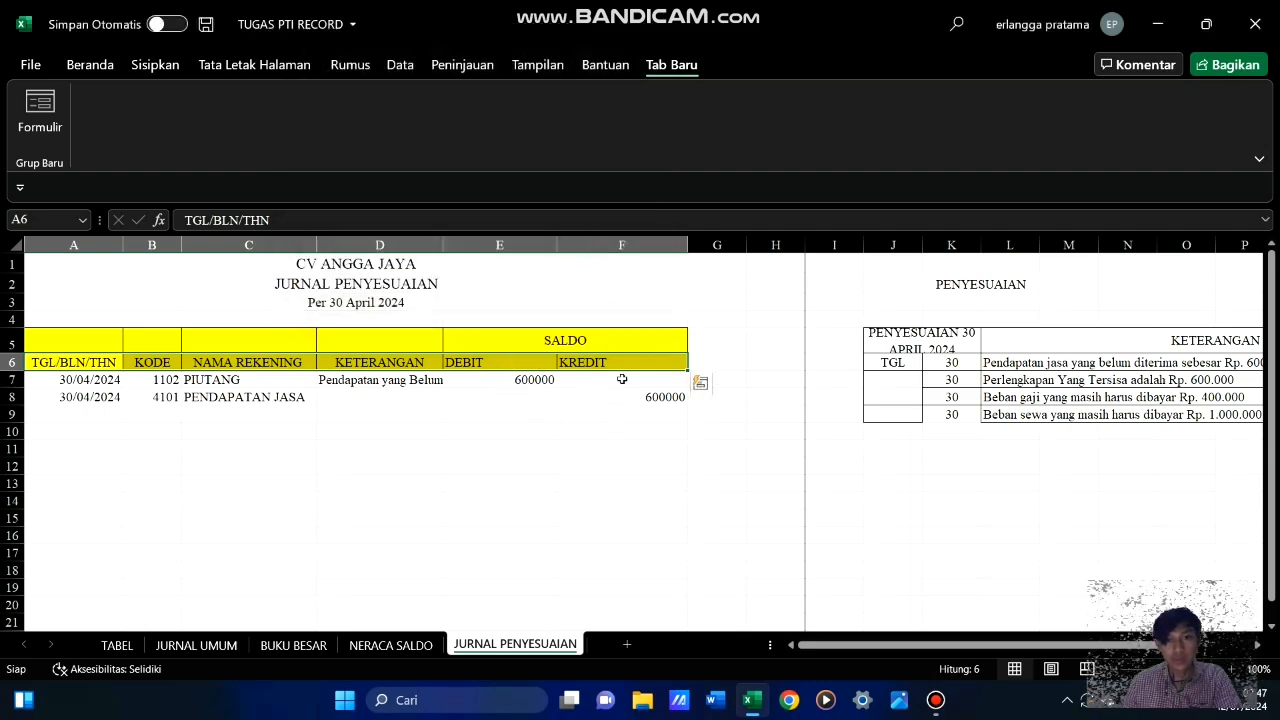
# Format the debit and credit amounts in E7:F8 as Rp accounting currency without decimals
pyautogui.moveTo(531, 380); pyautogui.dragTo(579, 399)
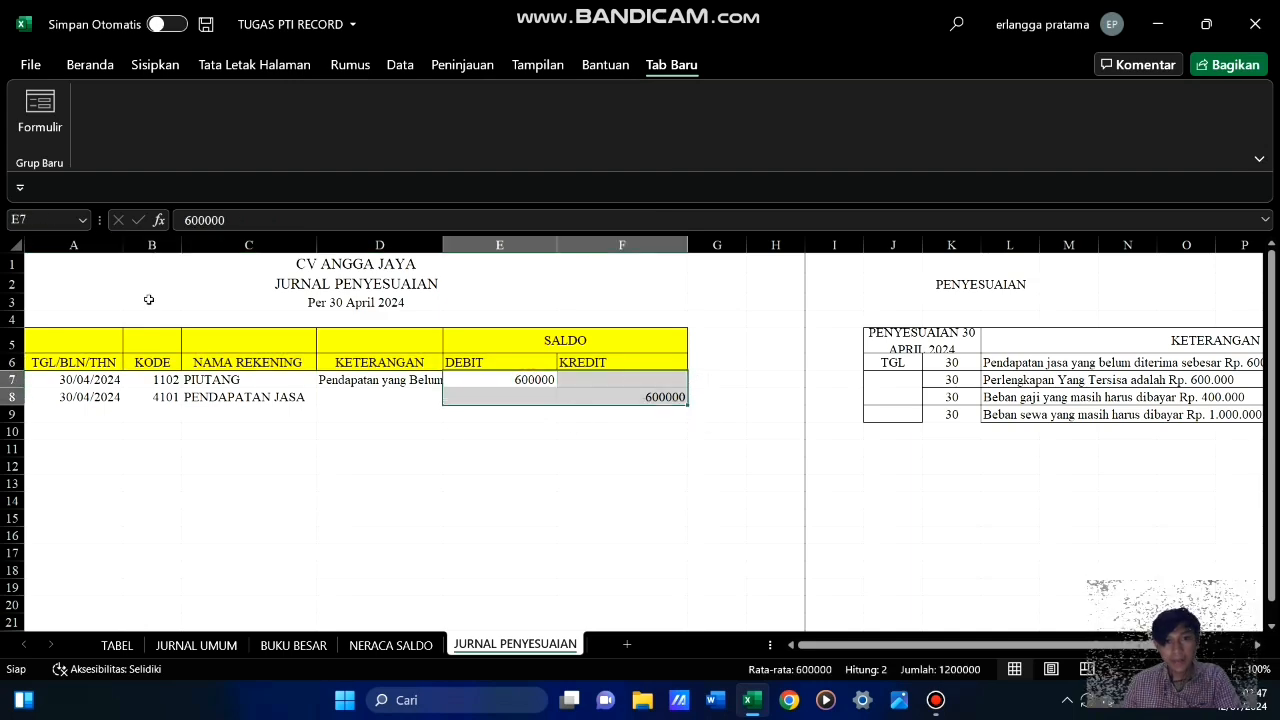
pyautogui.click(82, 66)
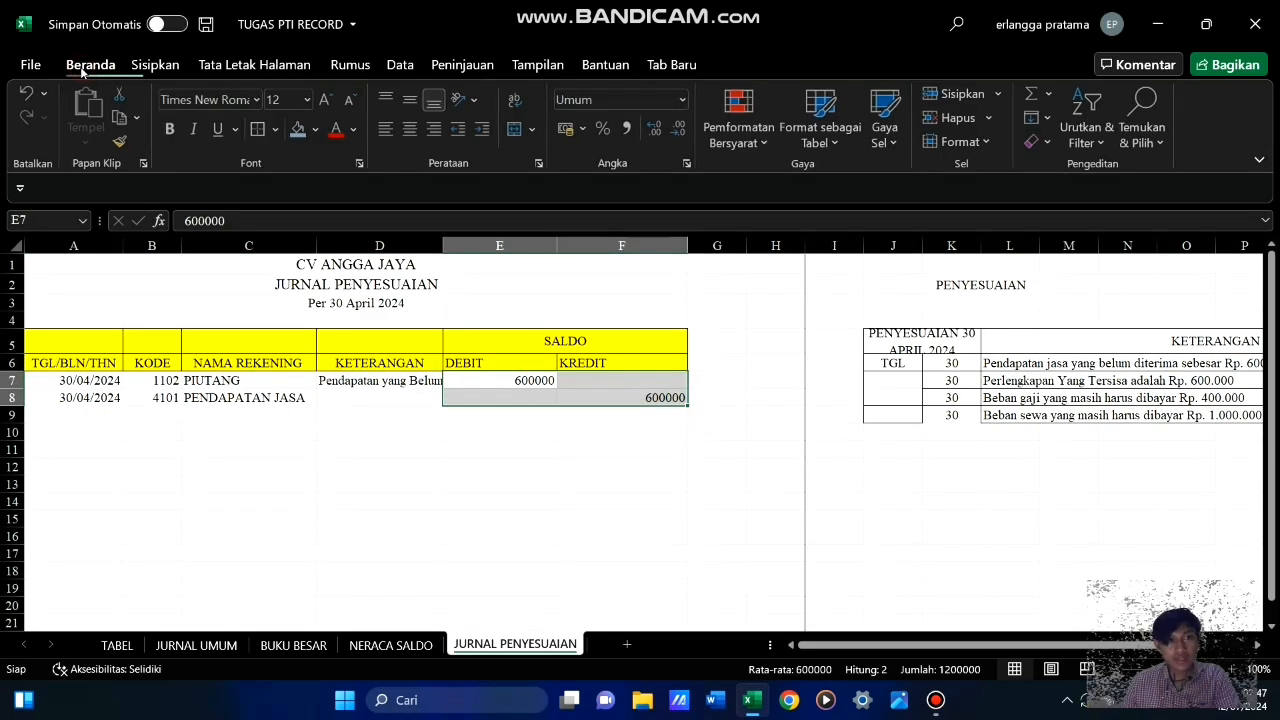
pyautogui.click(567, 129)
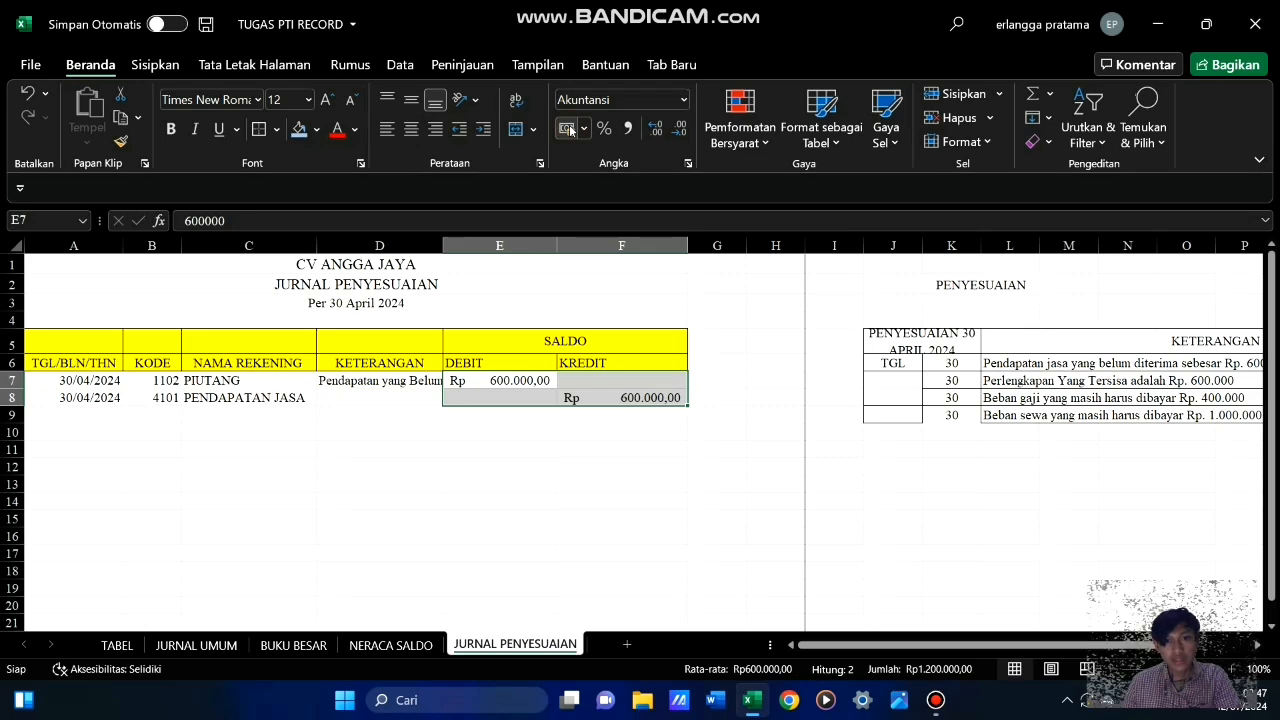
pyautogui.click(680, 131)
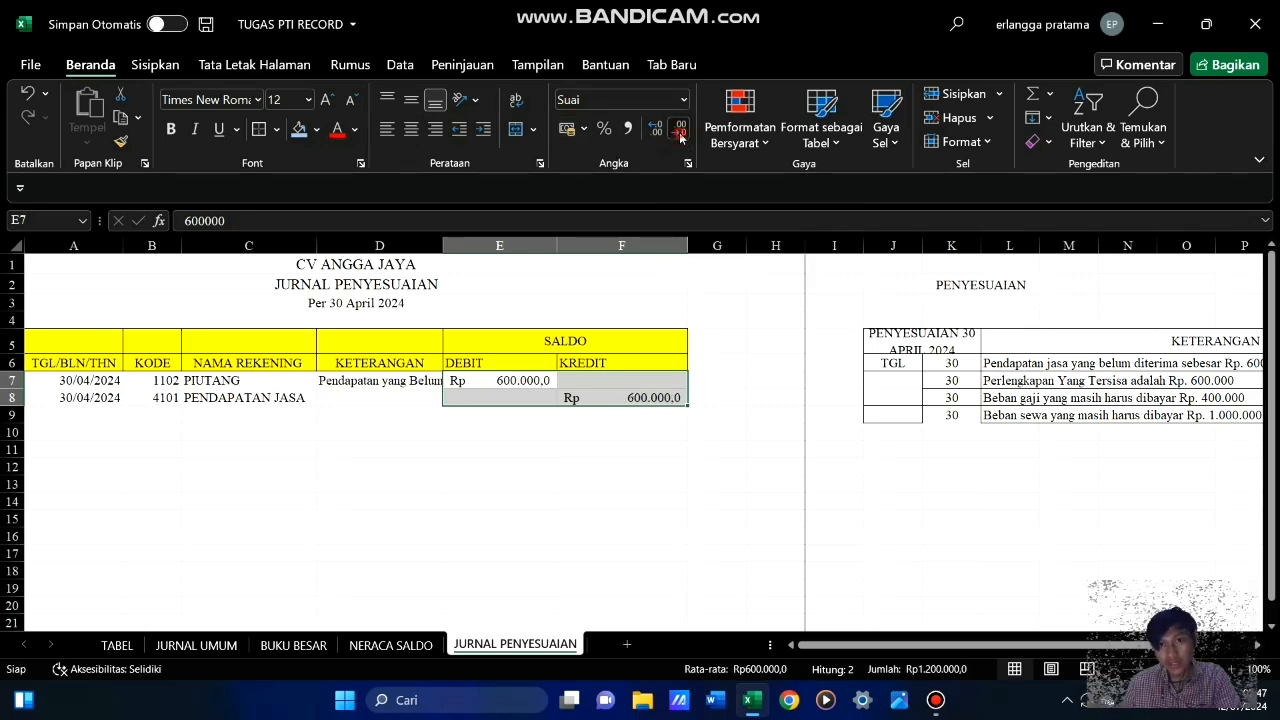
pyautogui.click(680, 131)
pyautogui.click(711, 525)
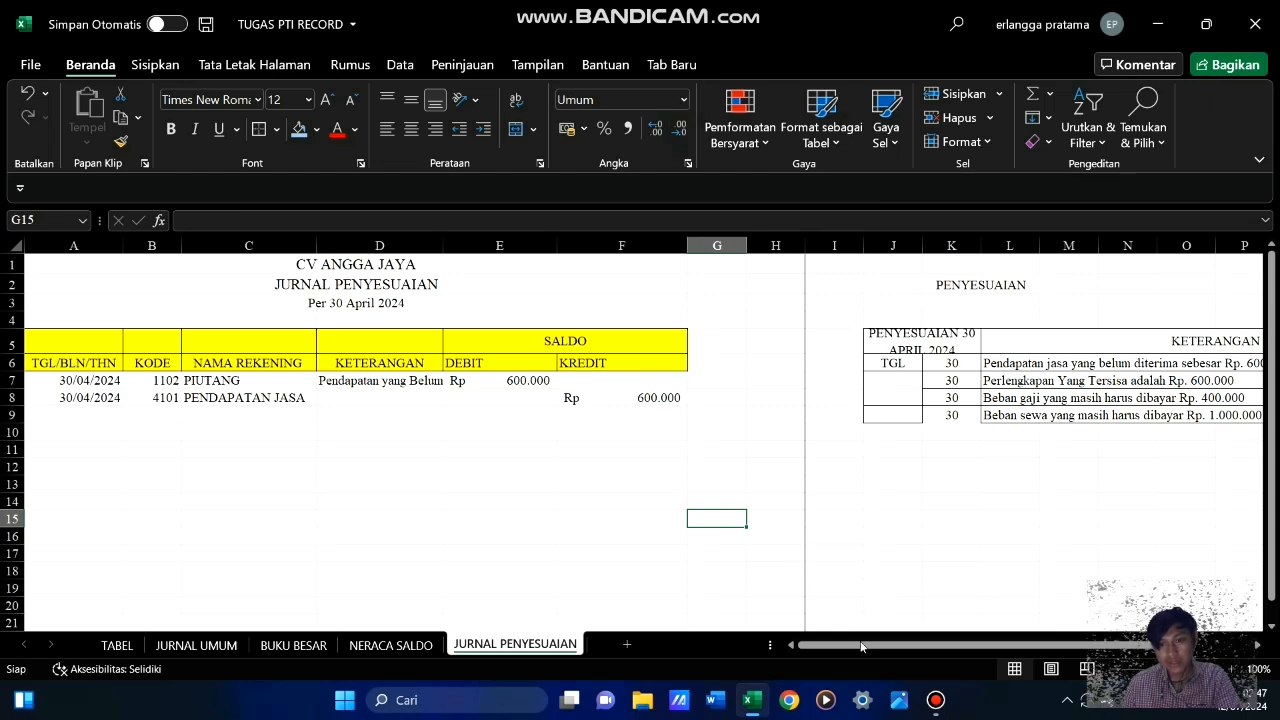
# Narrow column H to a thin strip between the journal table and the PENYESUAIAN list
pyautogui.moveTo(862, 644); pyautogui.dragTo(886, 637)
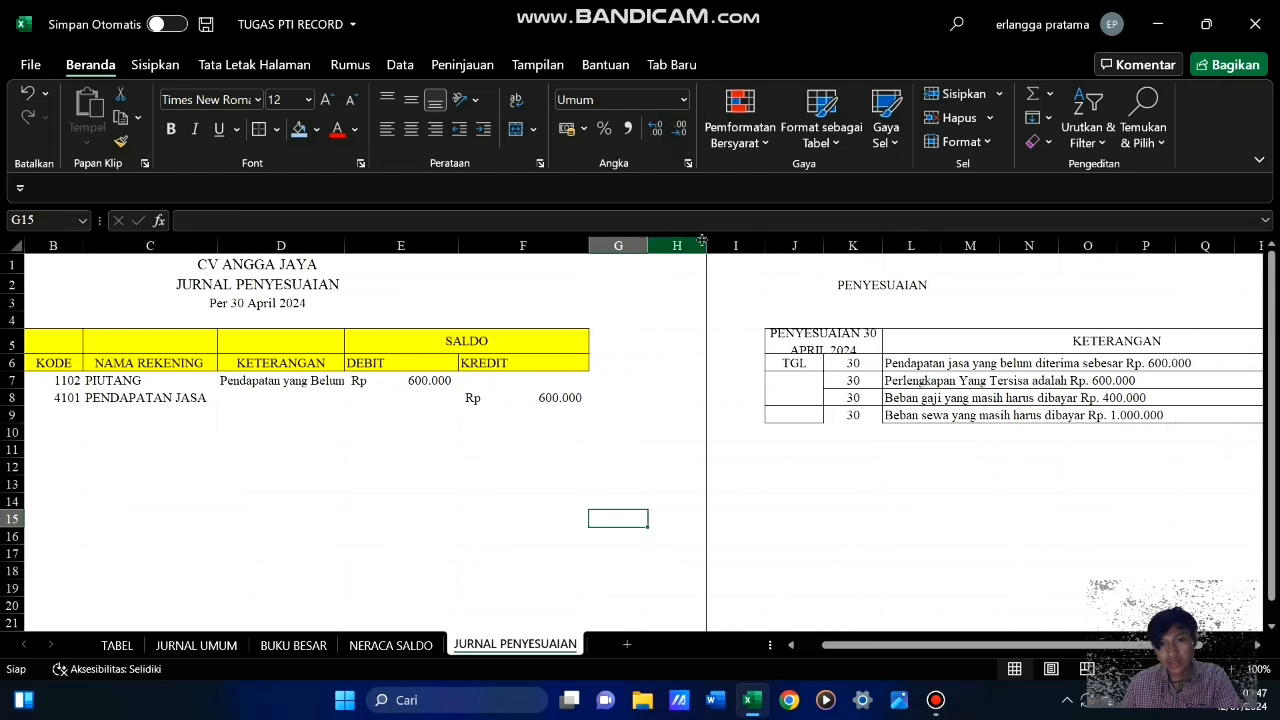
pyautogui.moveTo(706, 245); pyautogui.dragTo(651, 250)
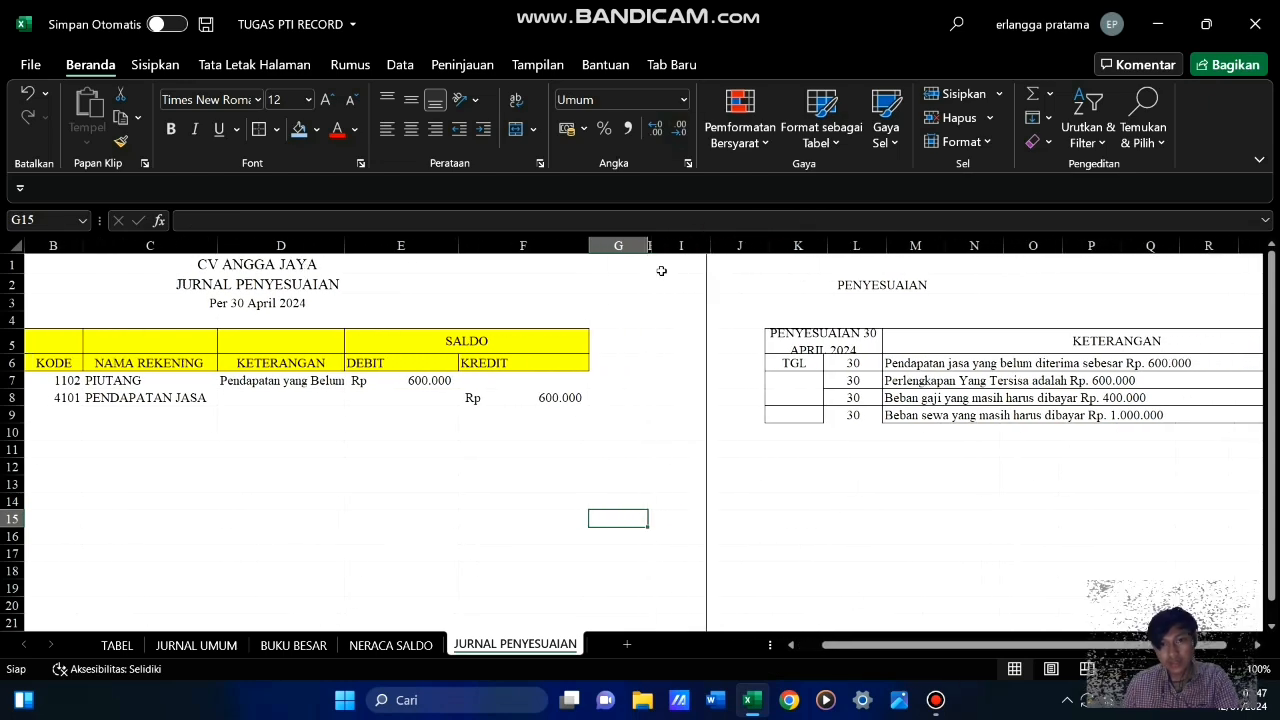
pyautogui.moveTo(845, 644); pyautogui.dragTo(811, 648)
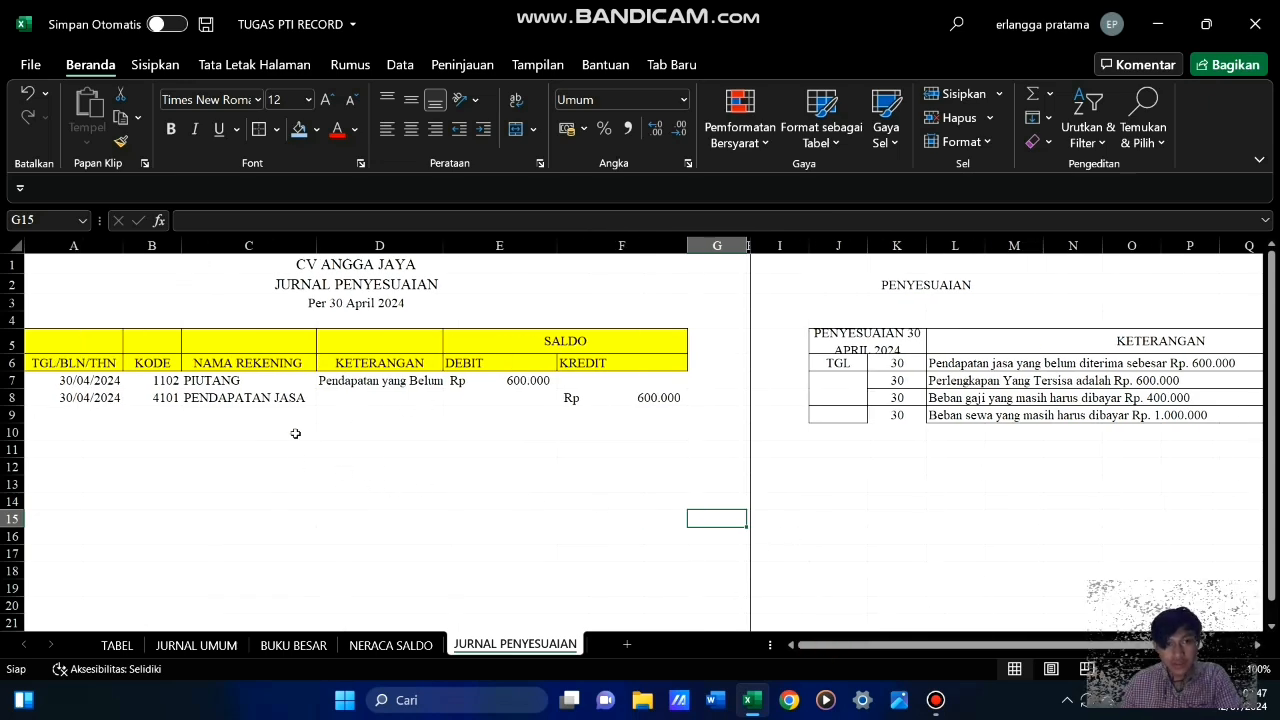
pyautogui.click(260, 436)
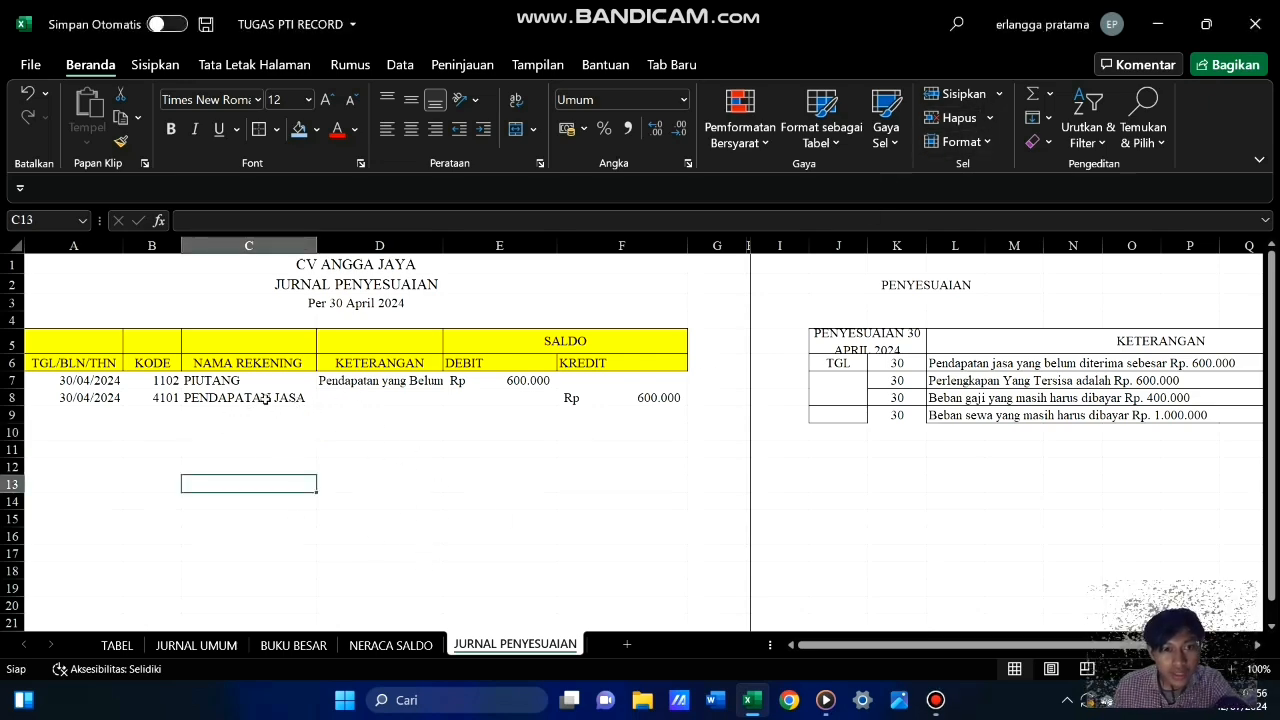
# Reopen the journal's data entry form and start a new record after the existing ones, dated 30/04/2024
pyautogui.click(265, 398)
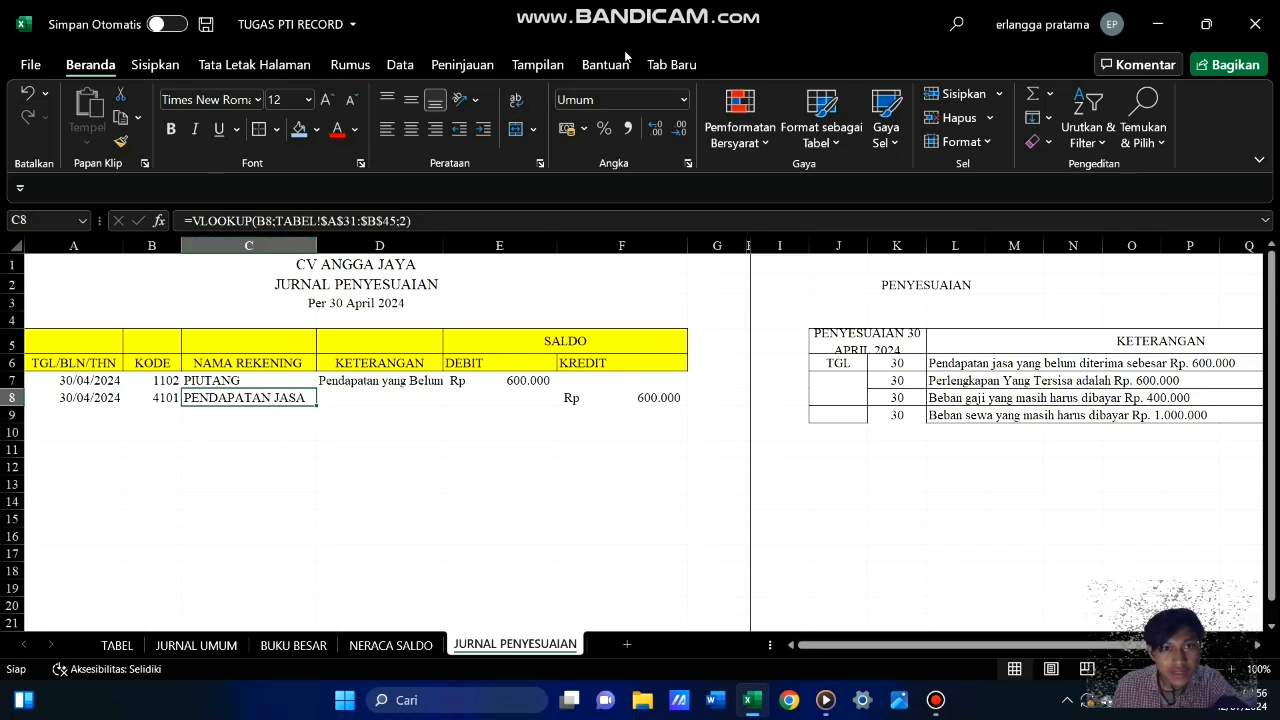
pyautogui.click(686, 67)
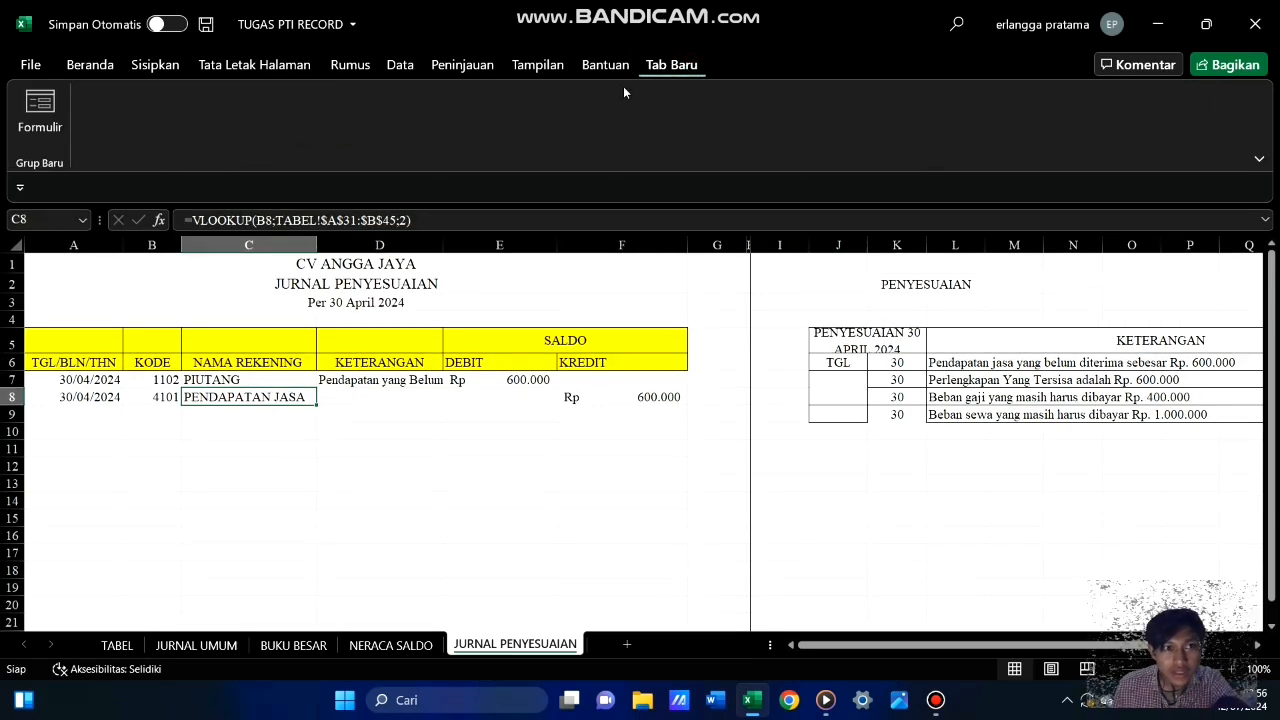
pyautogui.click(38, 115)
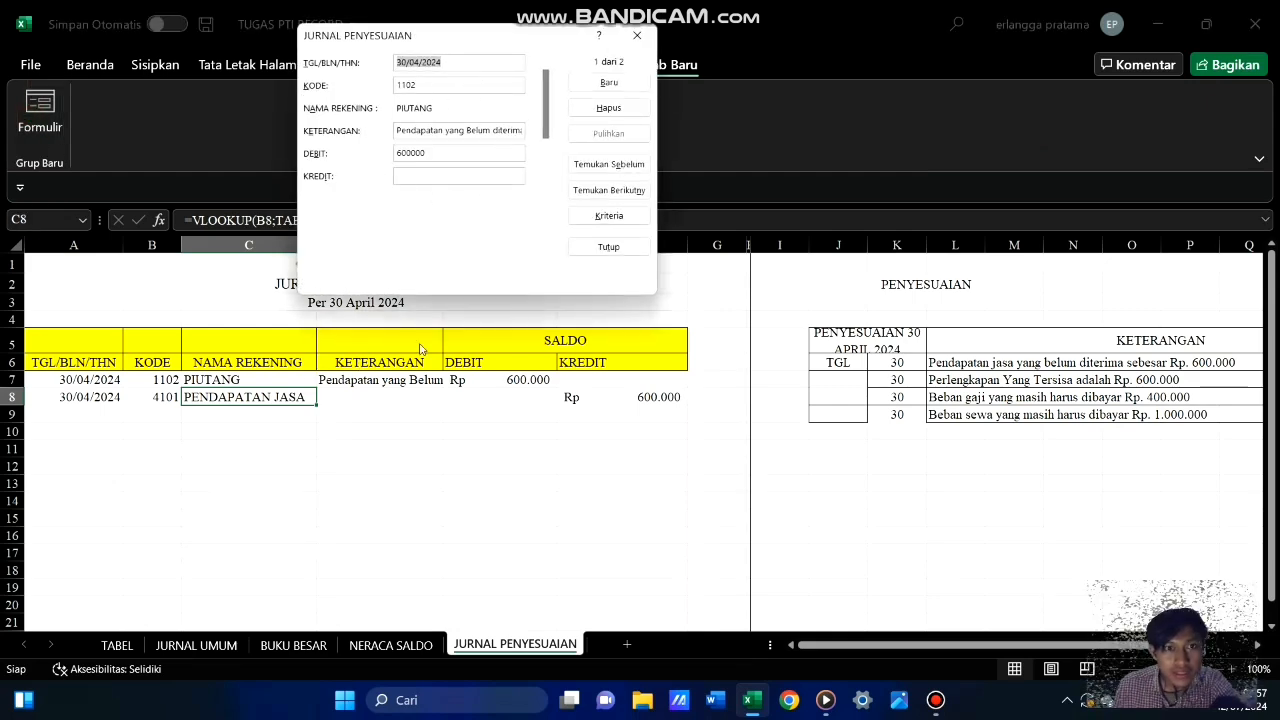
pyautogui.click(619, 199)
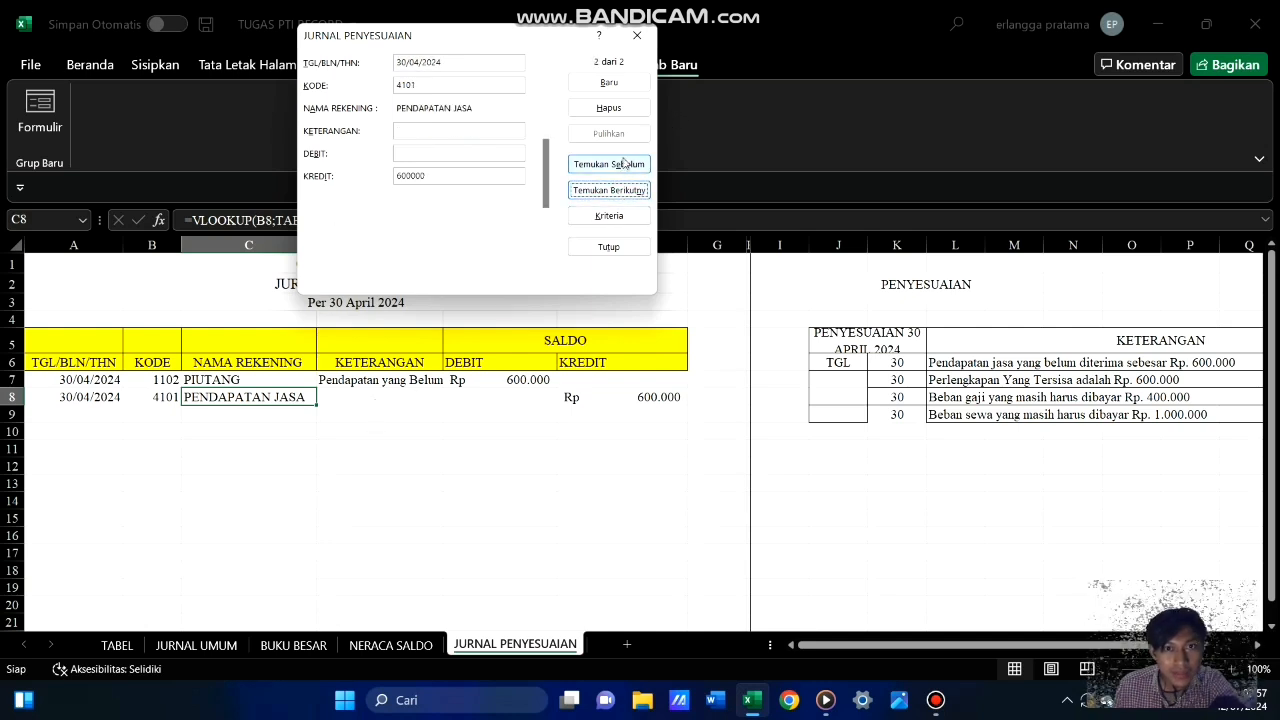
pyautogui.click(612, 82)
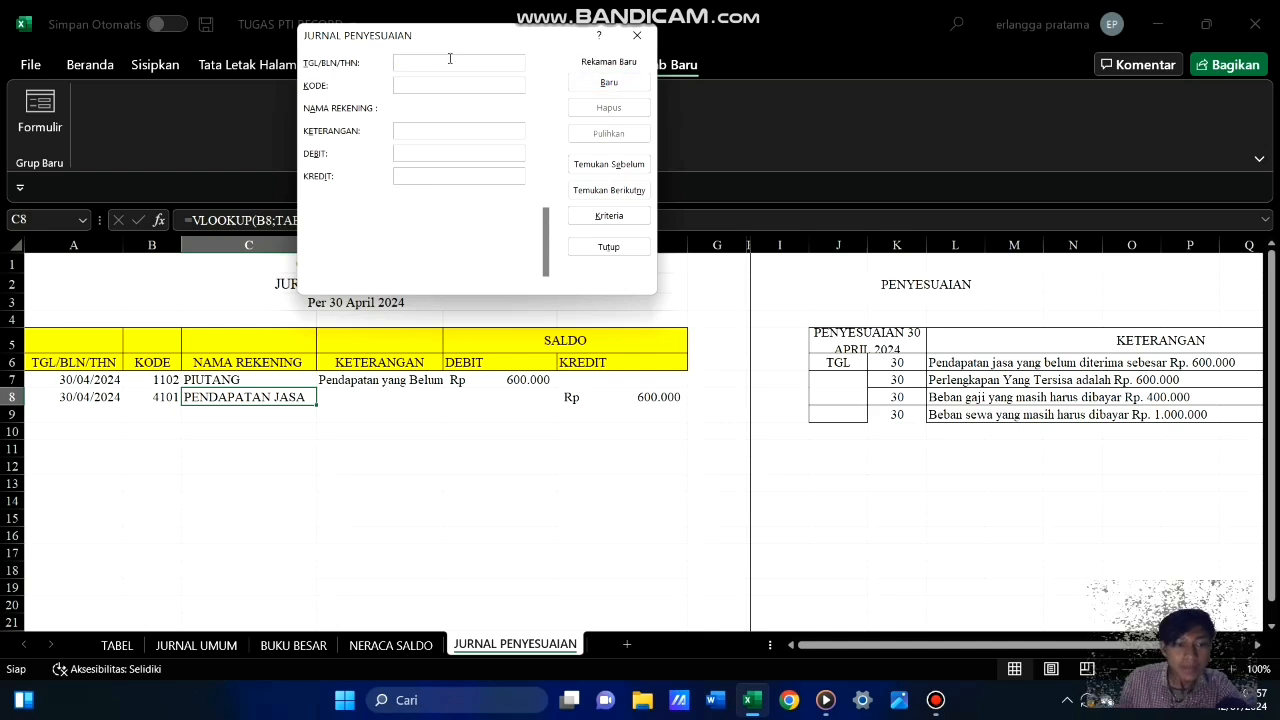
pyautogui.write('30')
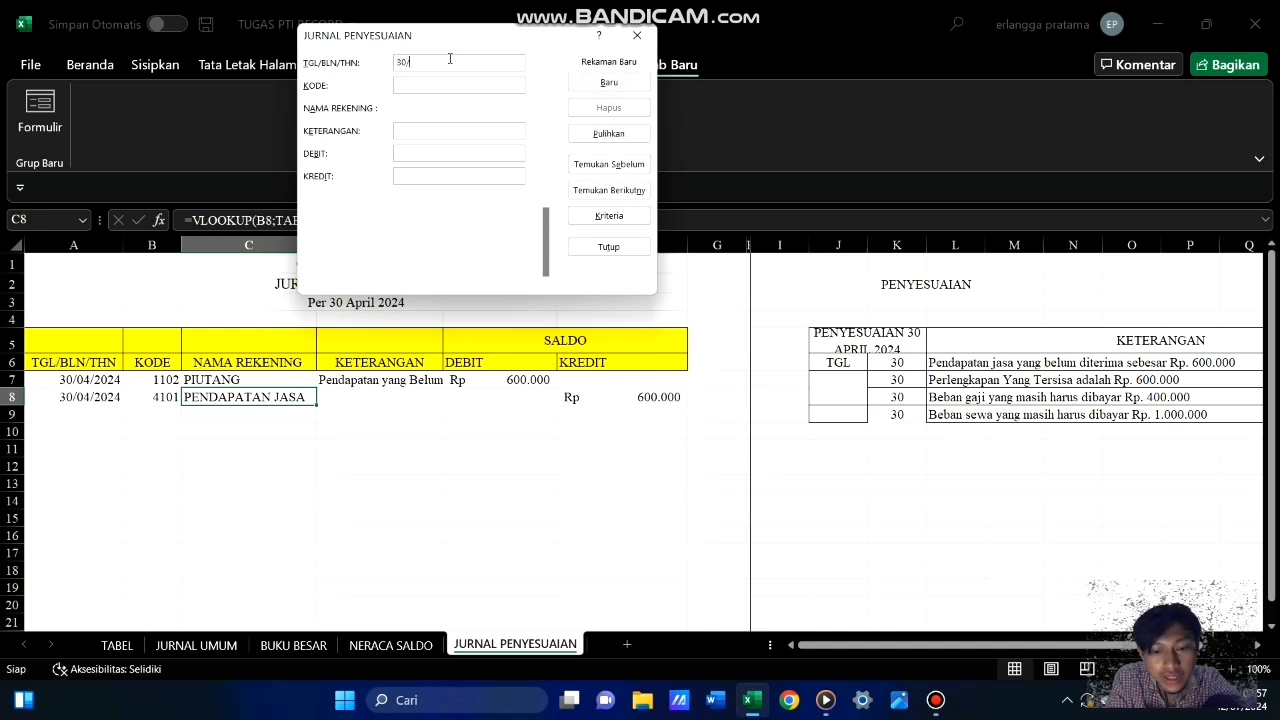
pyautogui.write('/04/')
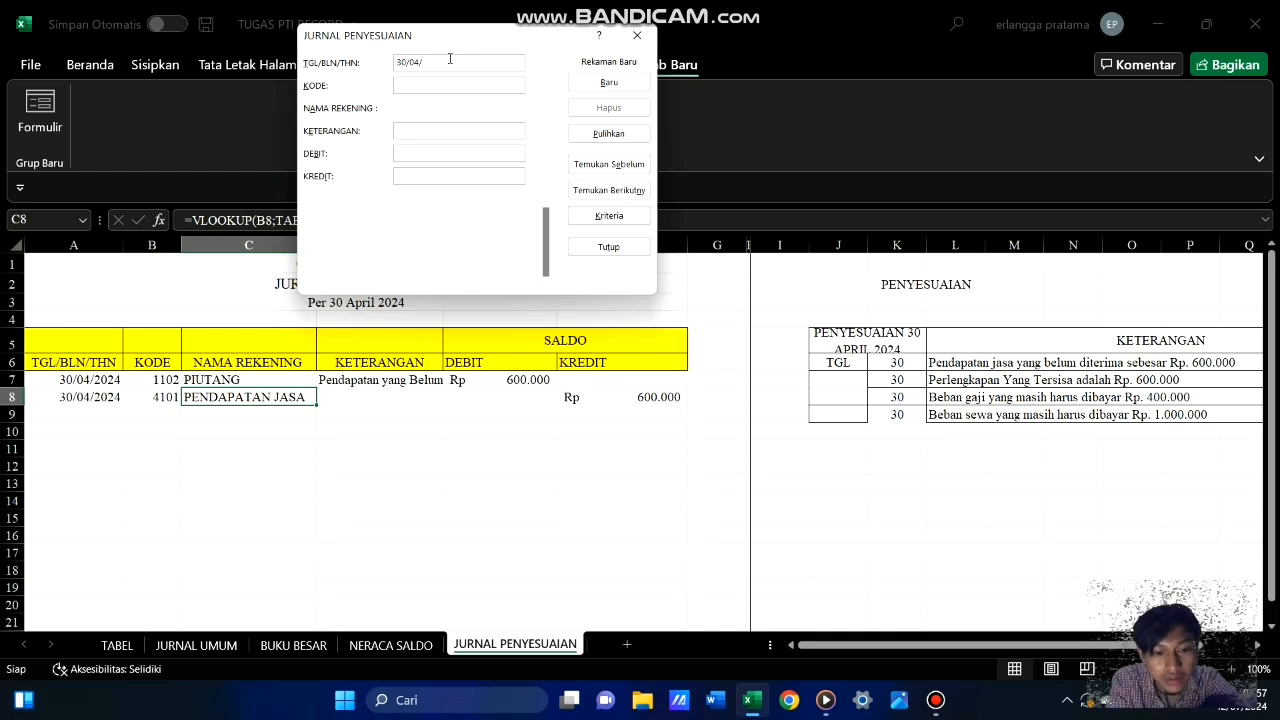
pyautogui.write('2024')
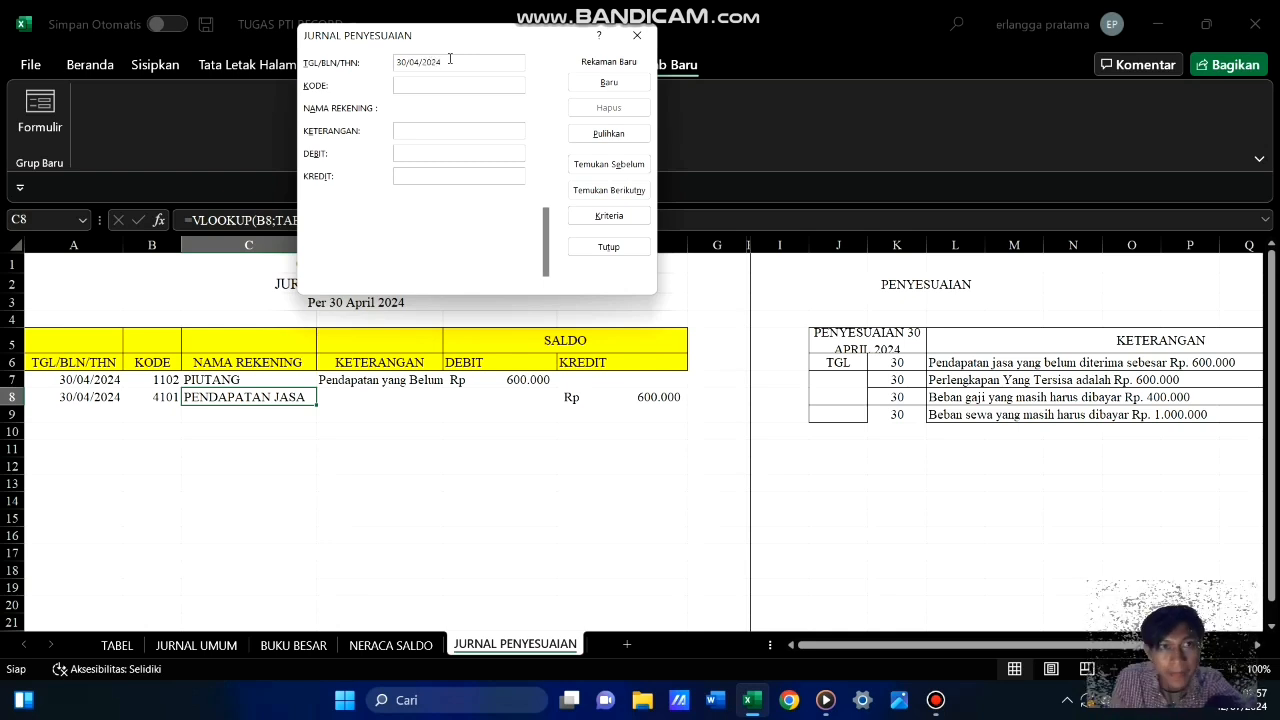
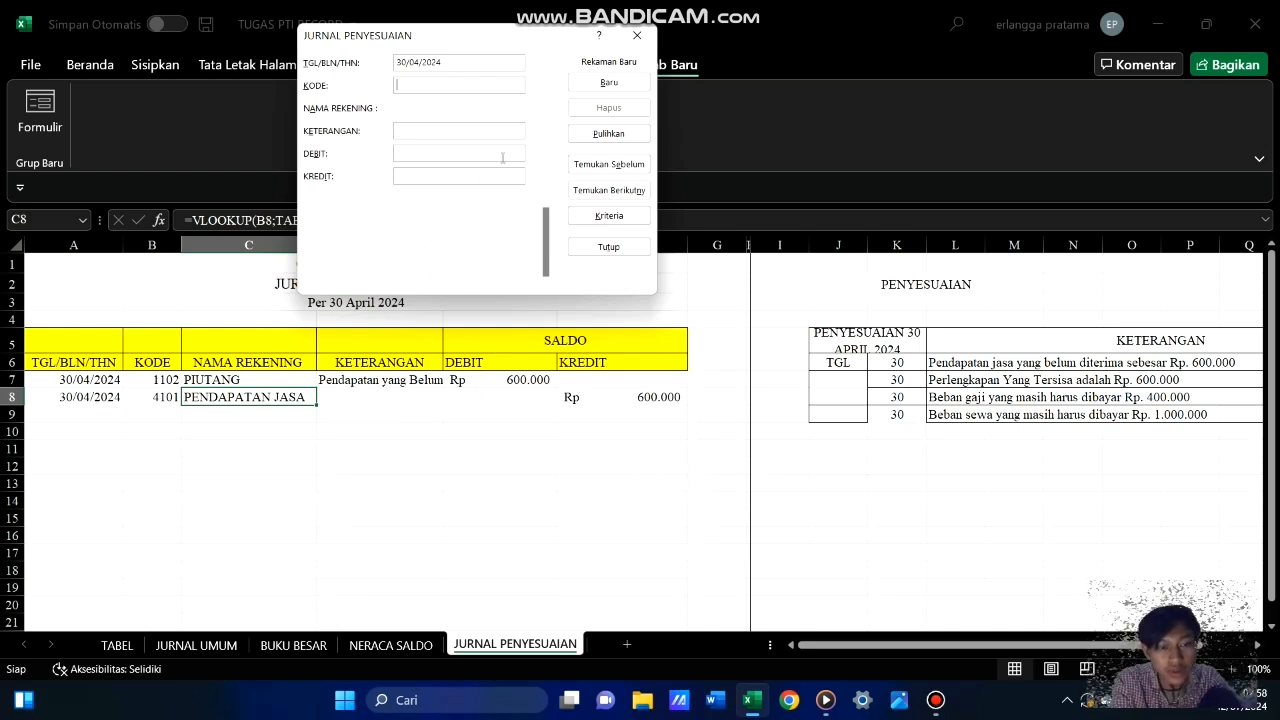
# Fill the new record with account code 5103, description Beban Perlengkapan and a debit of 250000, and save it
pyautogui.write('103')
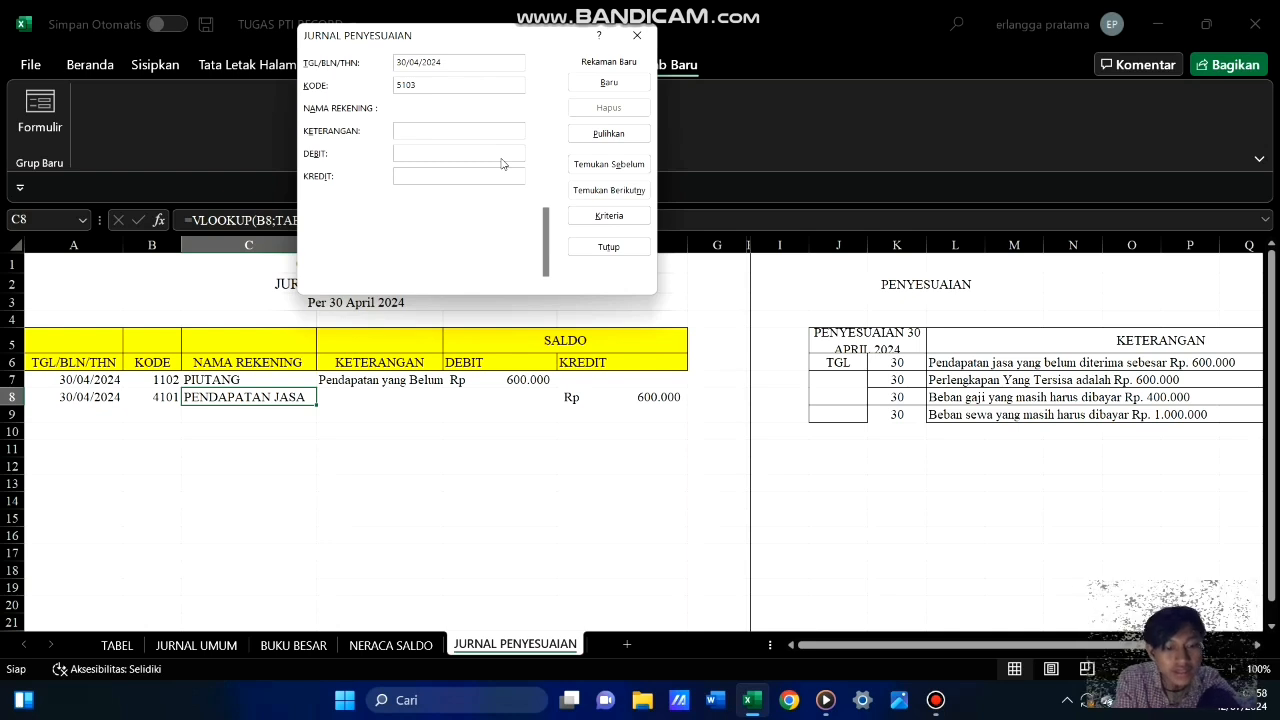
pyautogui.write('Be')
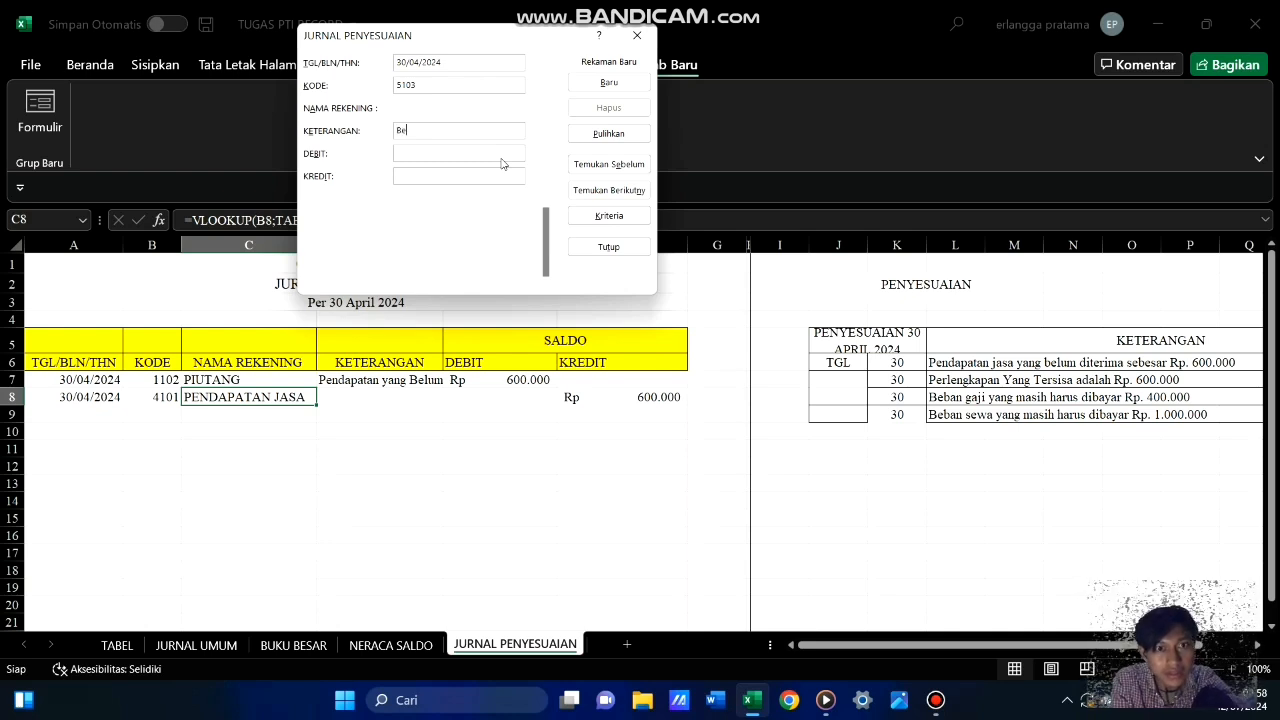
pyautogui.write('ban Perle')
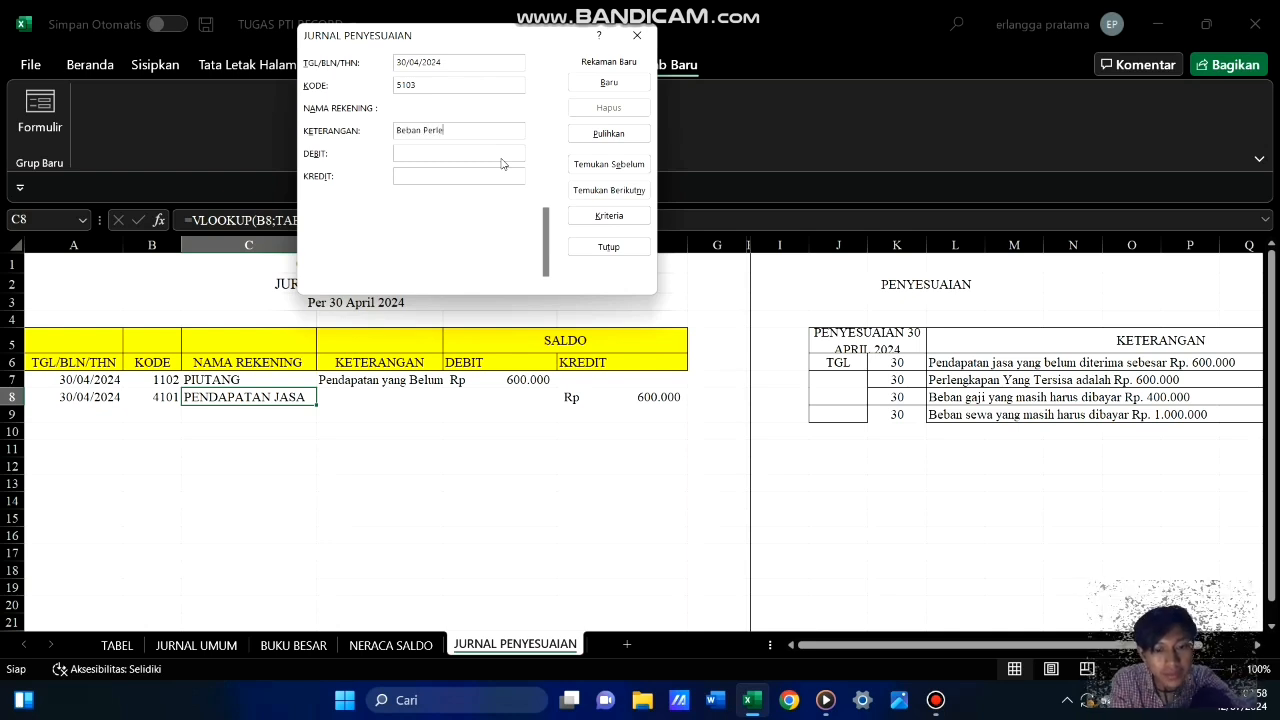
pyautogui.write('ng')
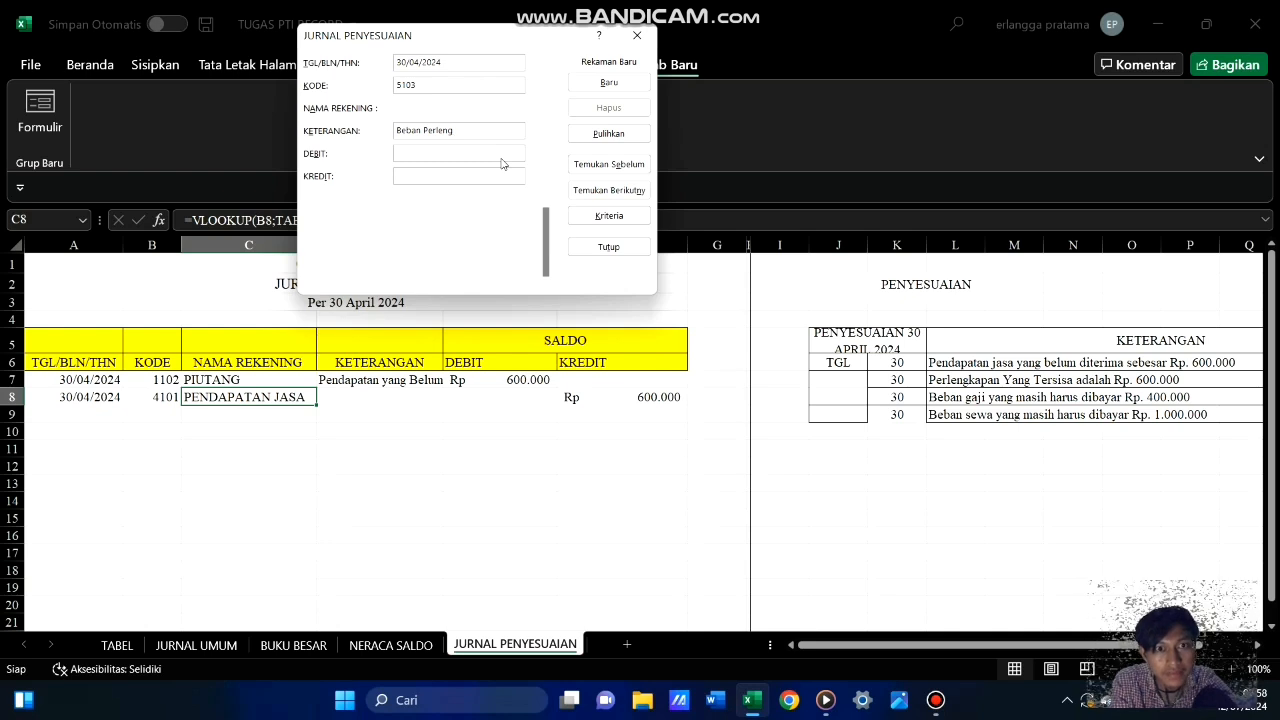
pyautogui.write('kapan')
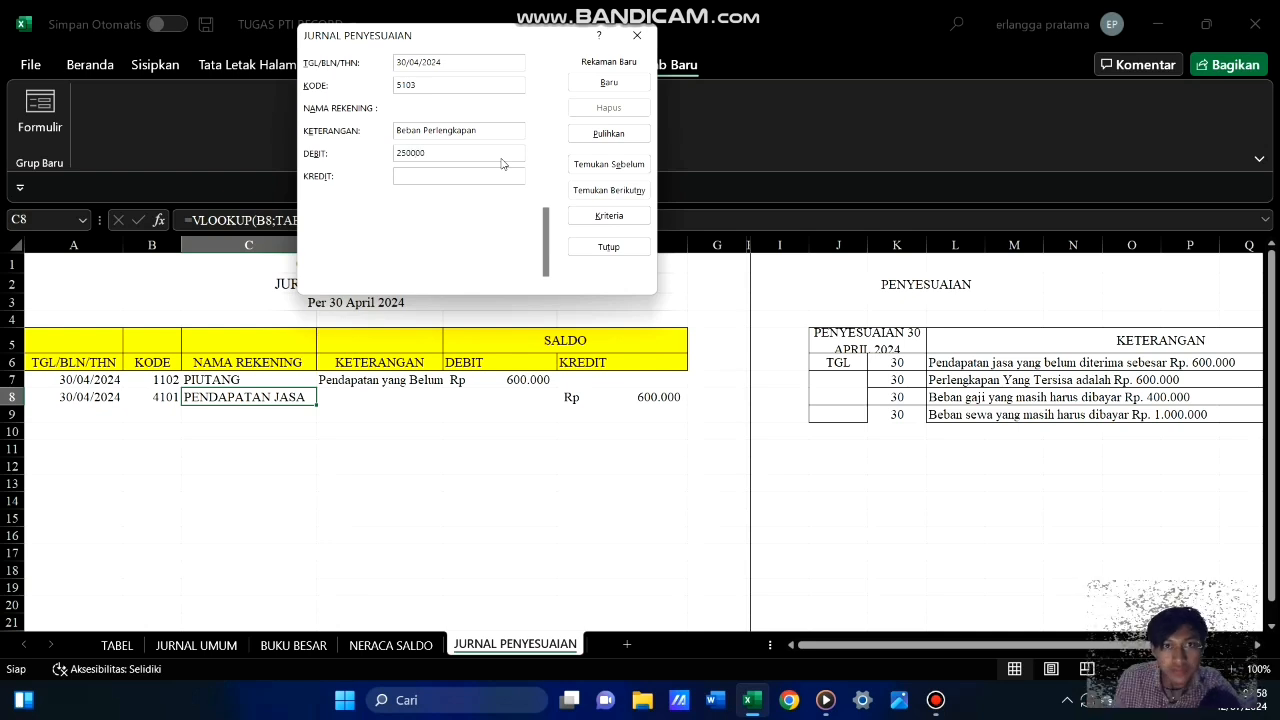
pyautogui.click(626, 86)
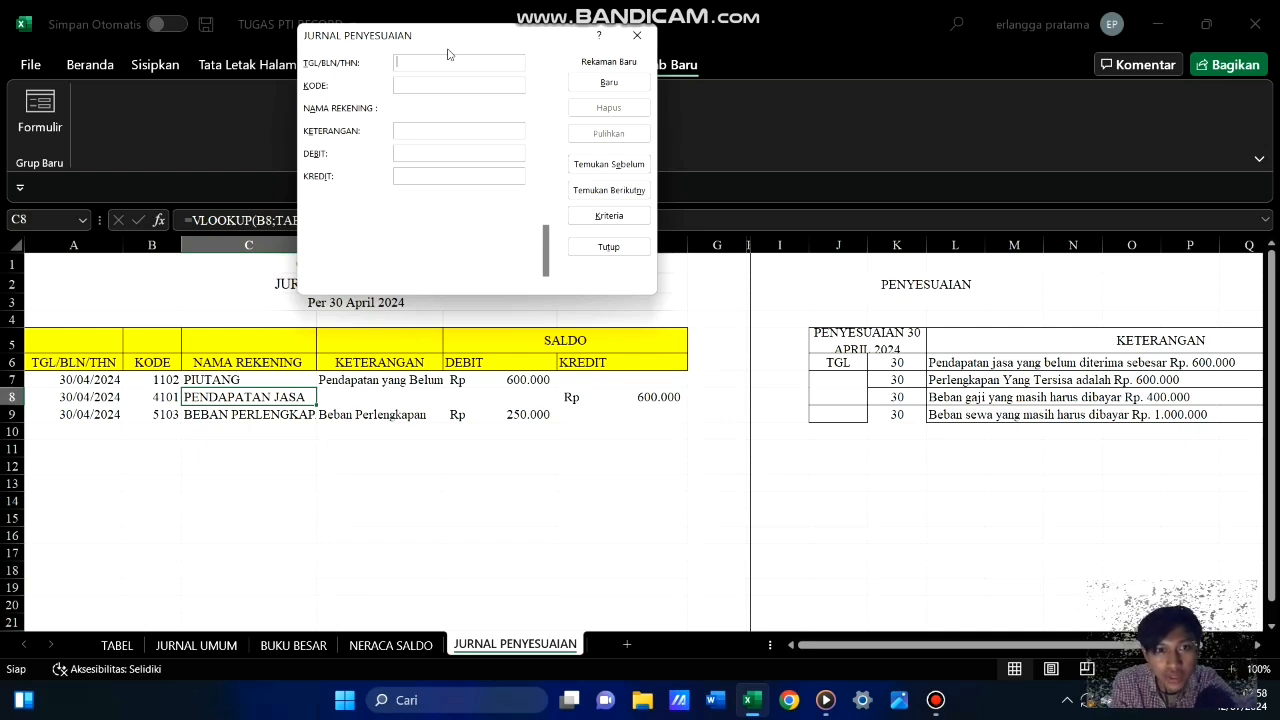
# Add a journal record dated 30/04/2024 with account code 1103 and a credit of 250000
pyautogui.write('3')
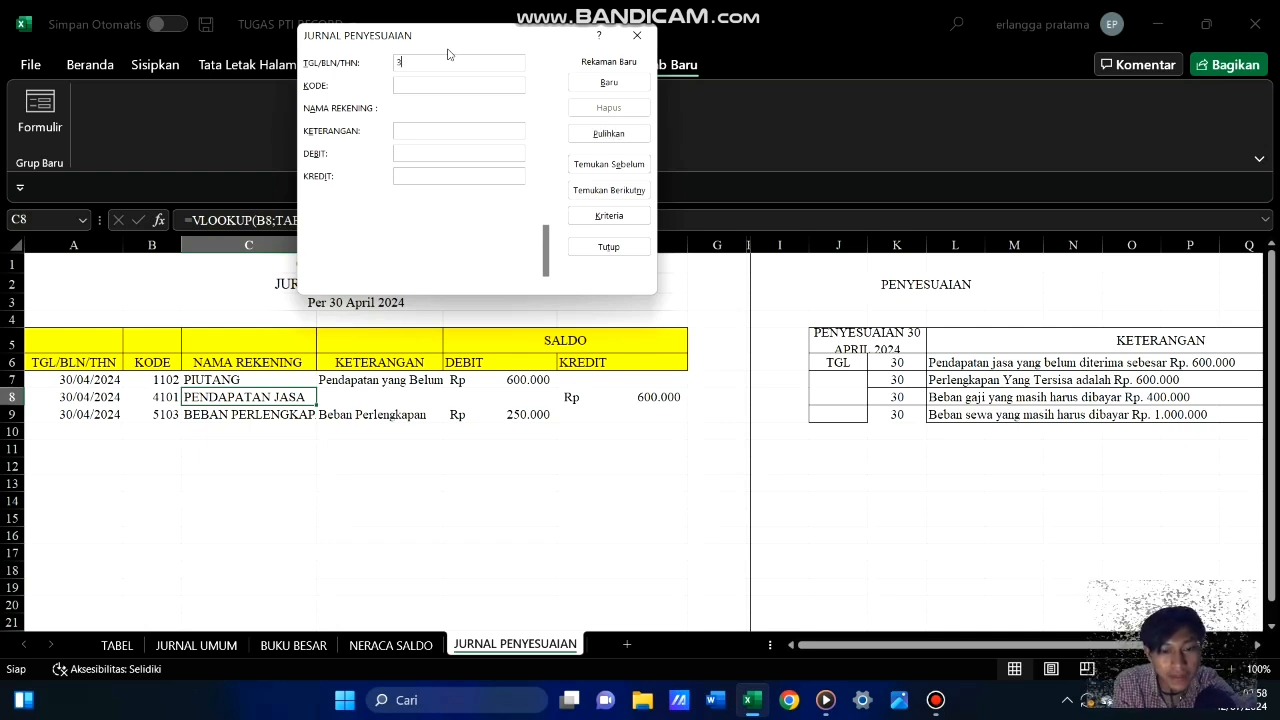
pyautogui.write('0/')
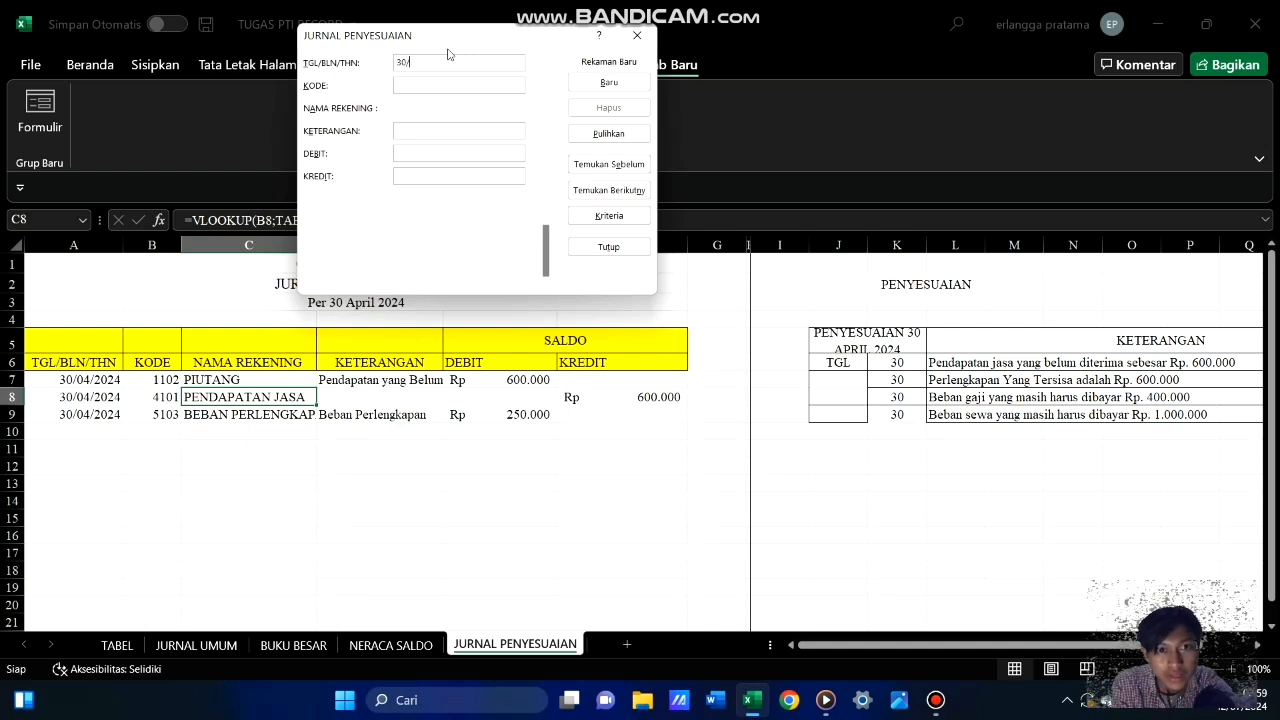
pyautogui.write('04/20')
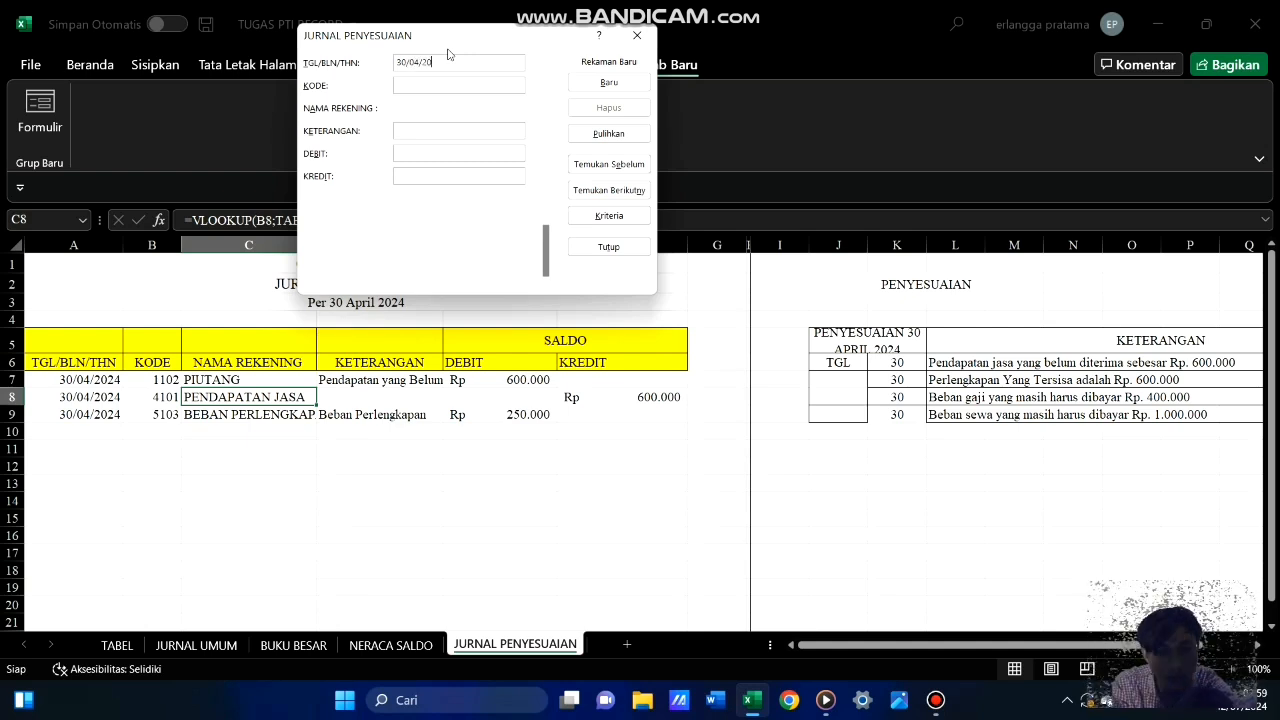
pyautogui.write('24')
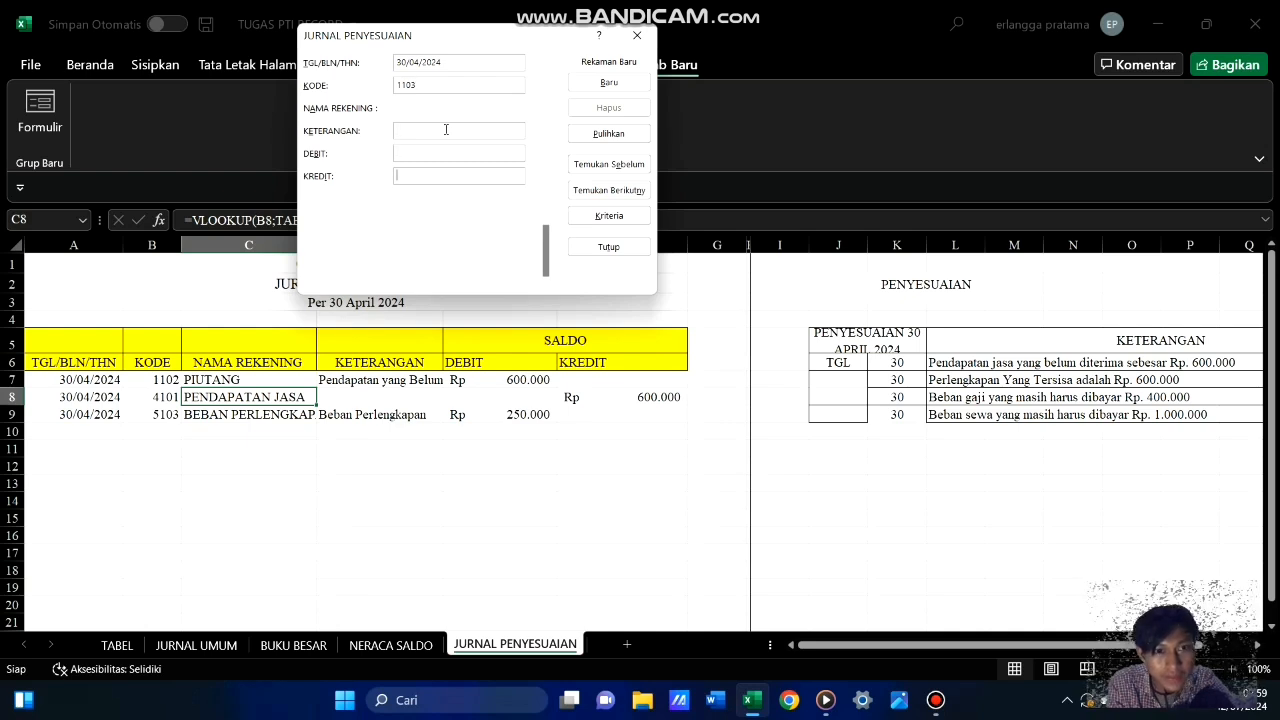
pyautogui.write('25')
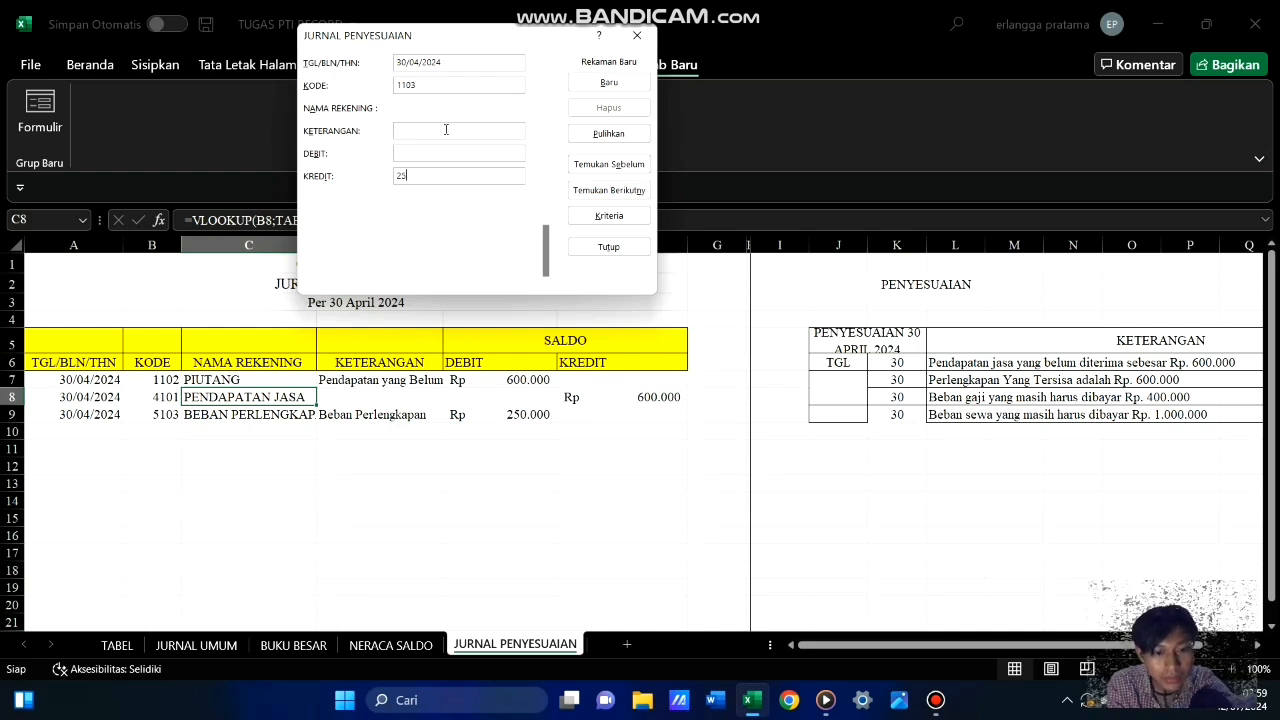
pyautogui.write('0000')
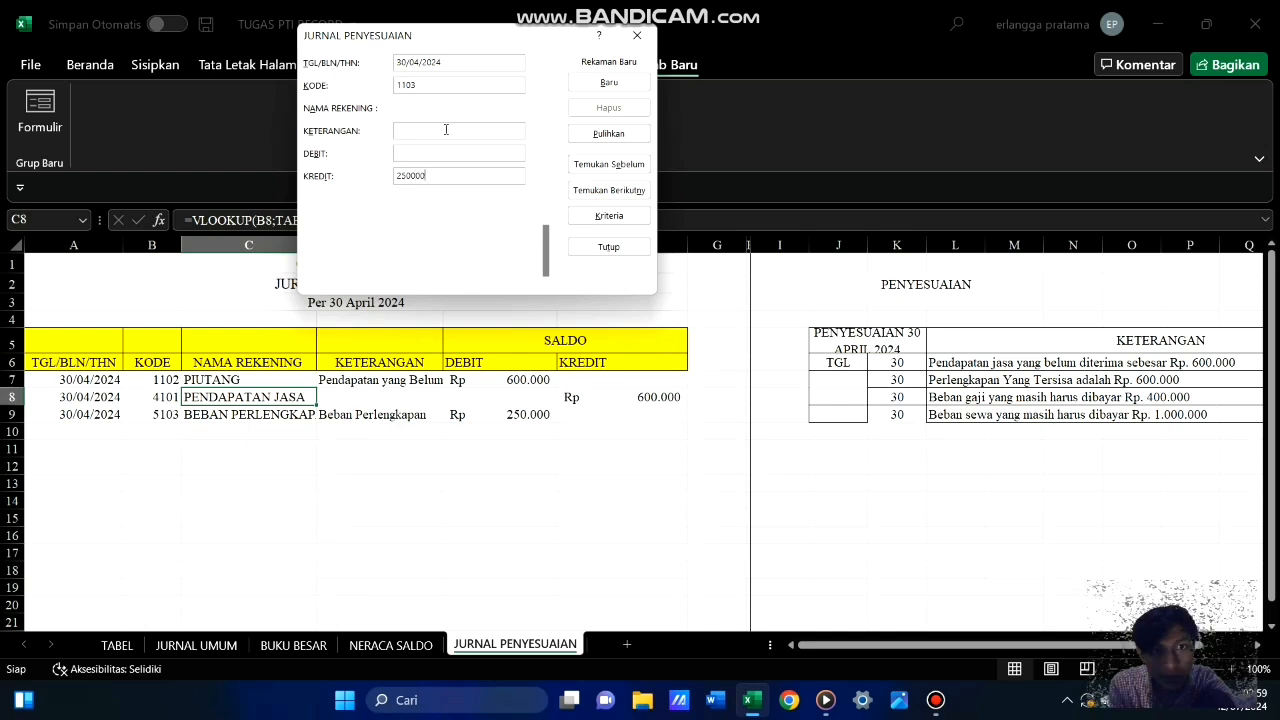
pyautogui.click(610, 83)
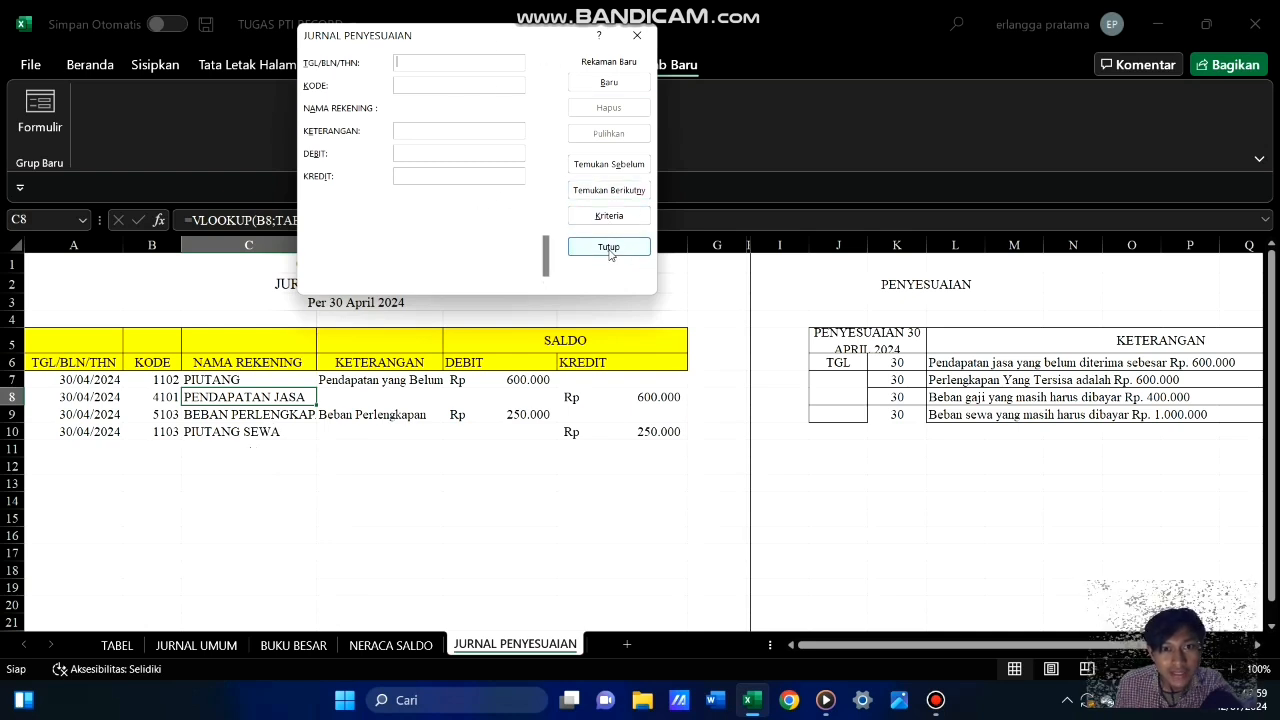
# Go back to the last saved record, correct its account code to 1104, and close the form
pyautogui.click(622, 168)
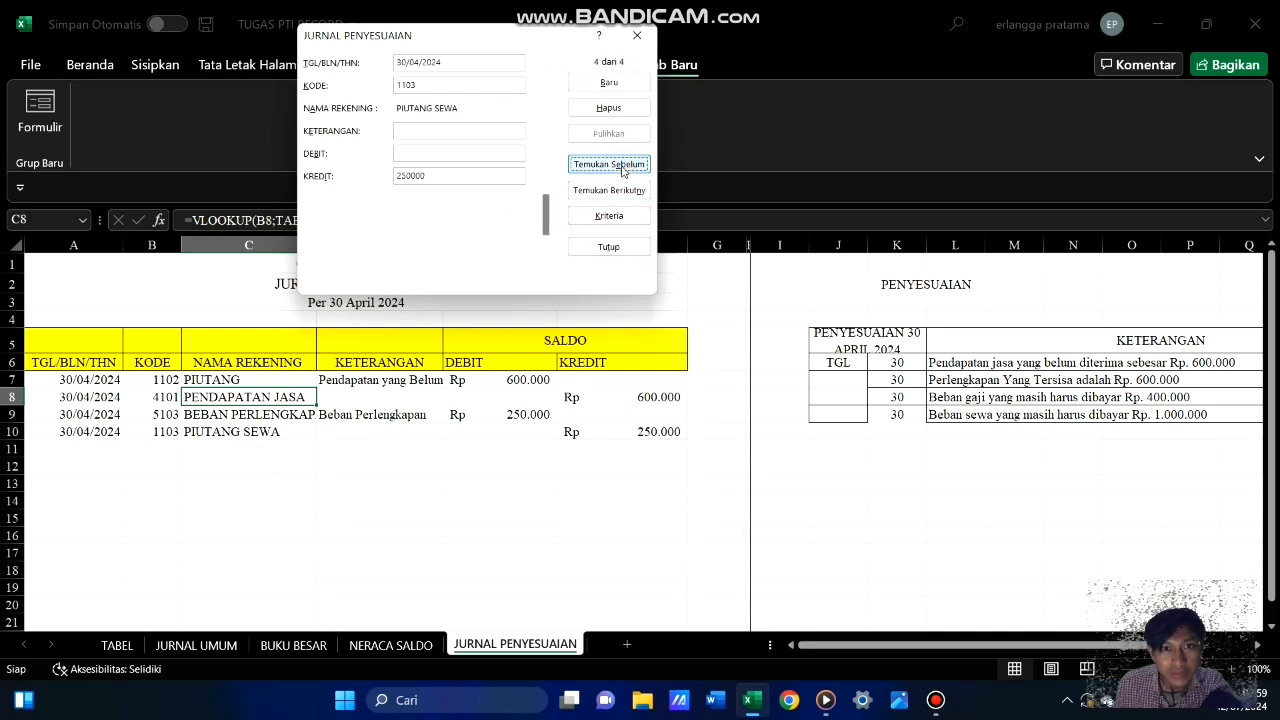
pyautogui.click(418, 85)
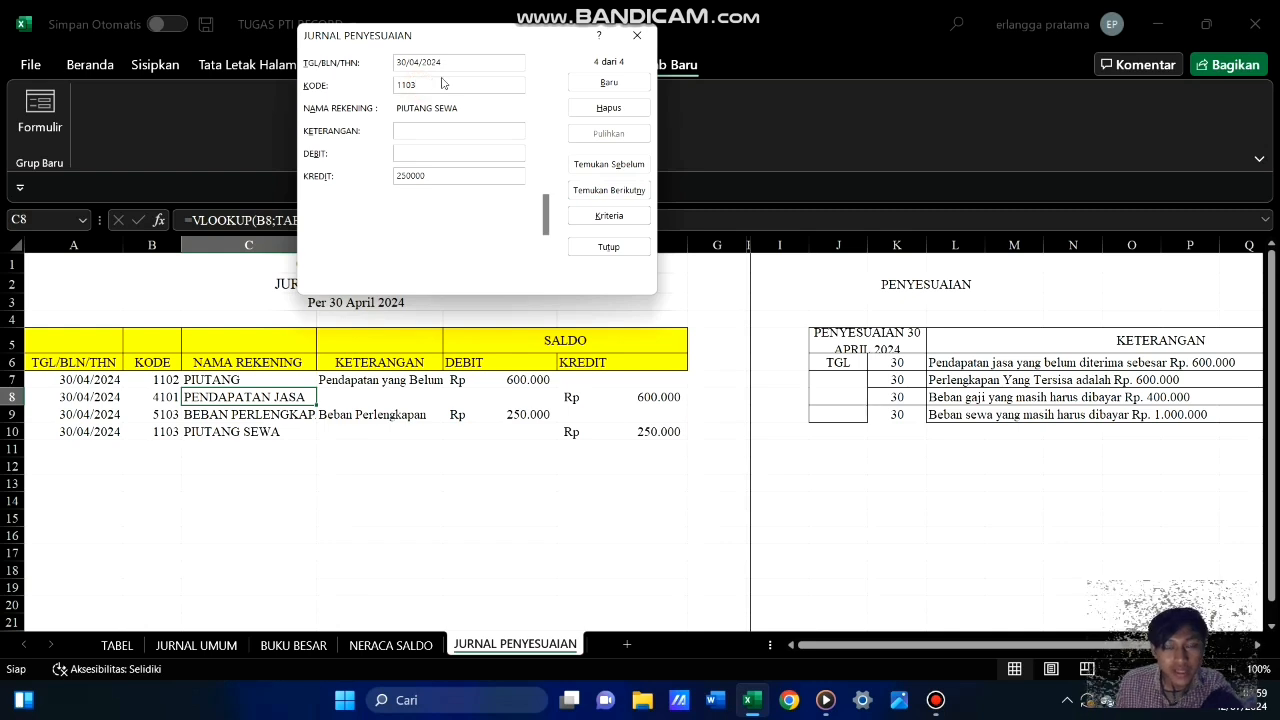
pyautogui.press('BackSpace')
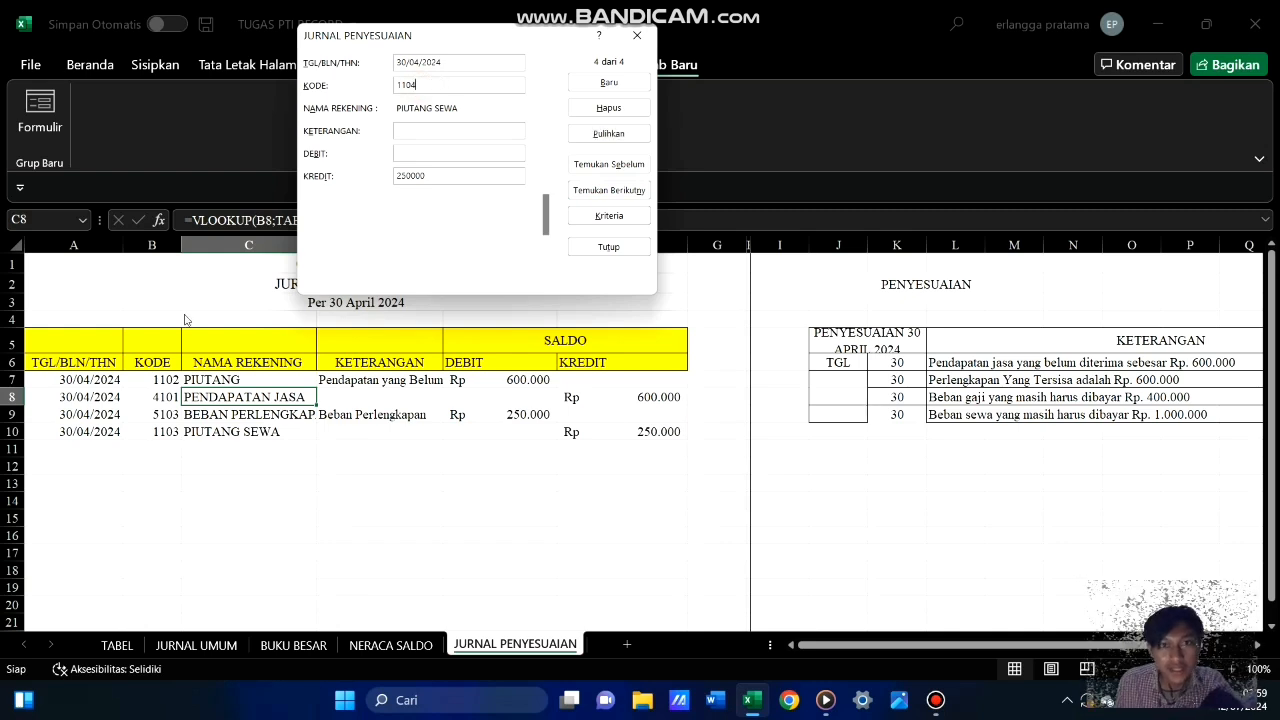
pyautogui.click(623, 244)
pyautogui.click(438, 518)
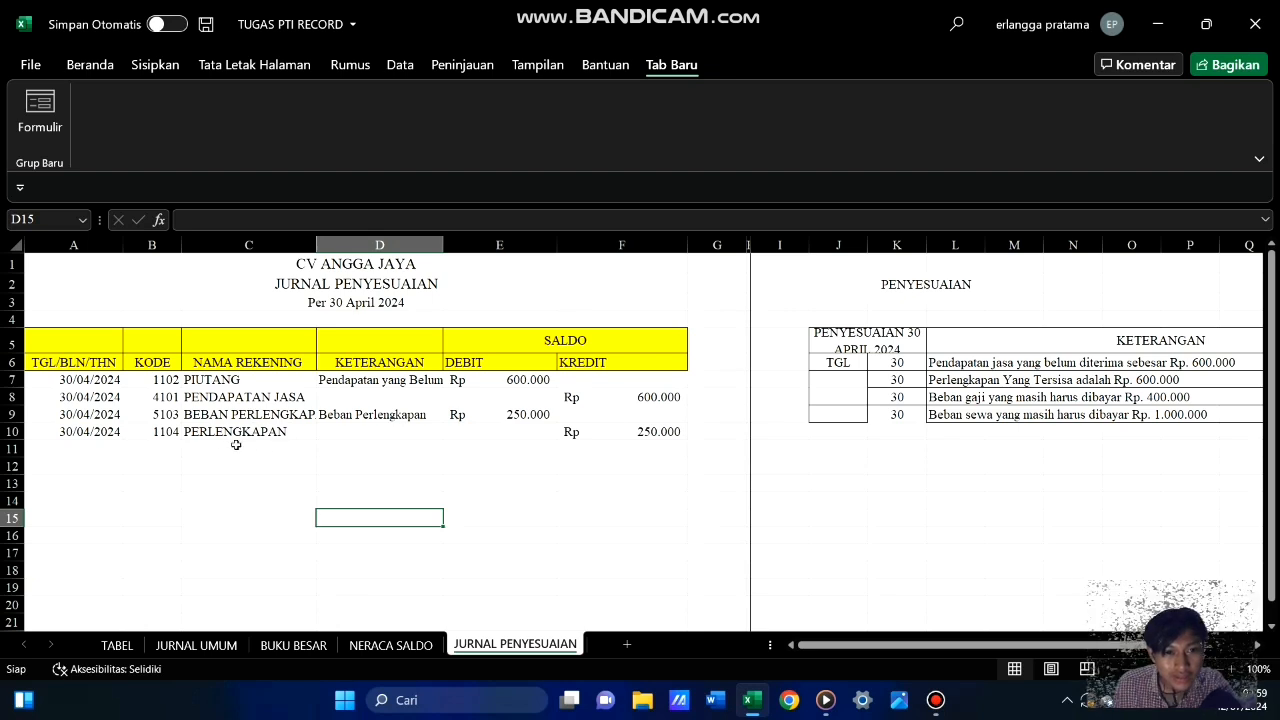
pyautogui.click(416, 470)
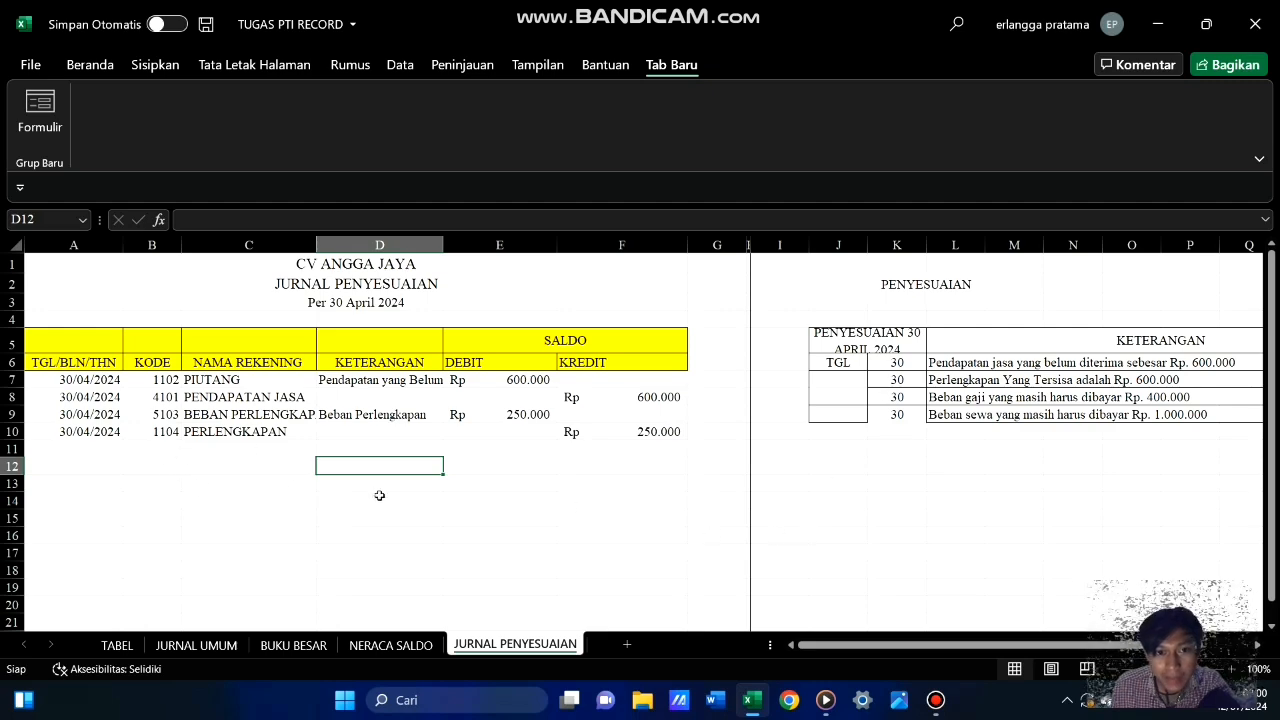
# Reopen the journal's data entry form, go through to the last record and start a new blank one
pyautogui.click(263, 432)
pyautogui.click(52, 124)
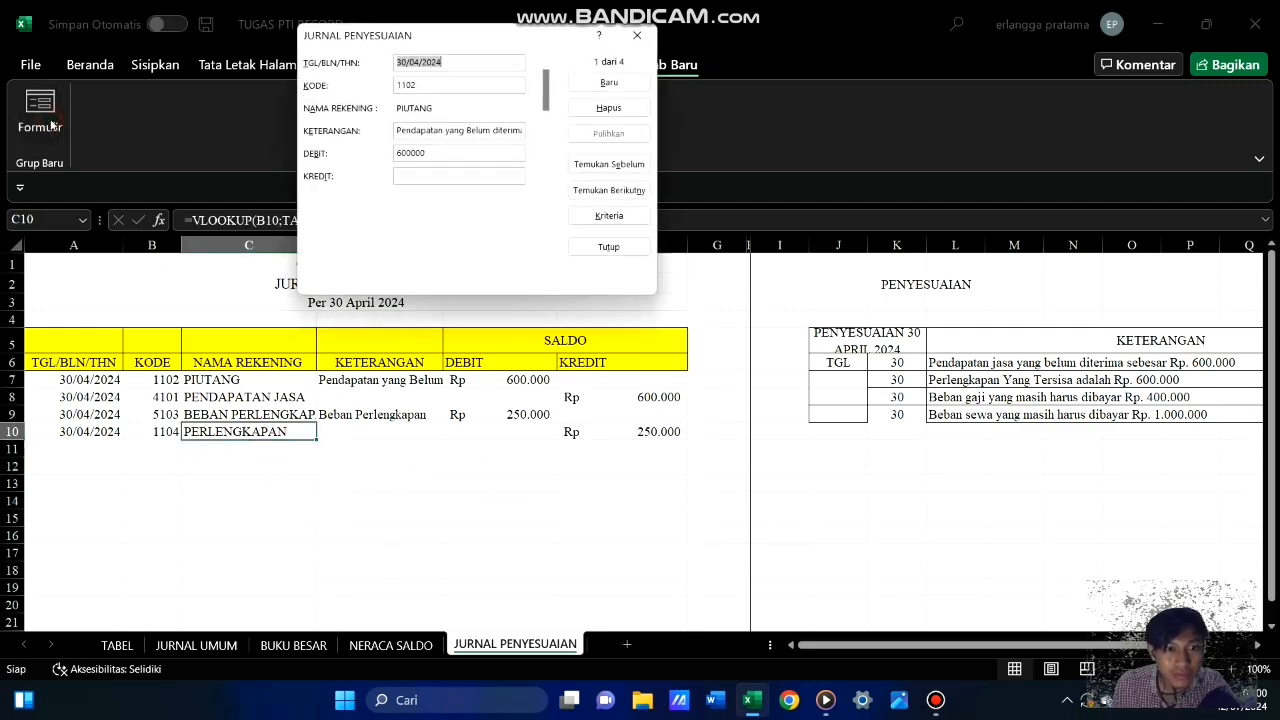
pyautogui.click(619, 190)
pyautogui.click(619, 190)
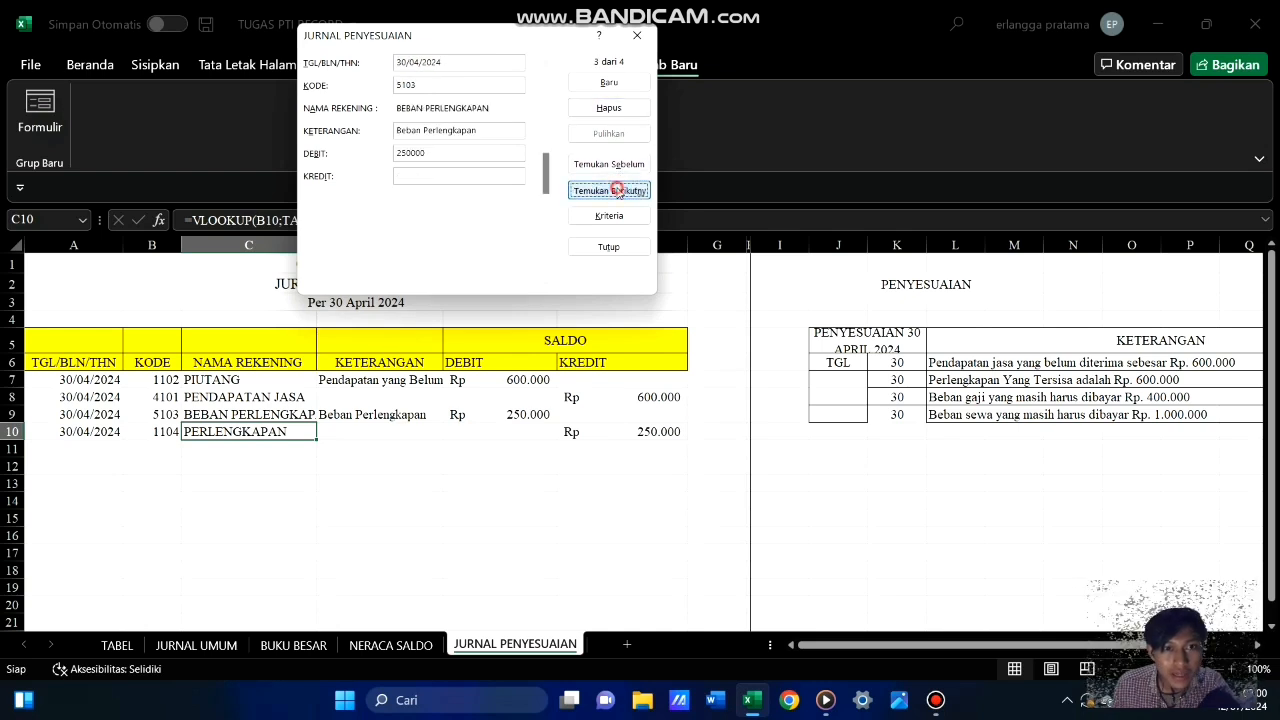
pyautogui.click(619, 190)
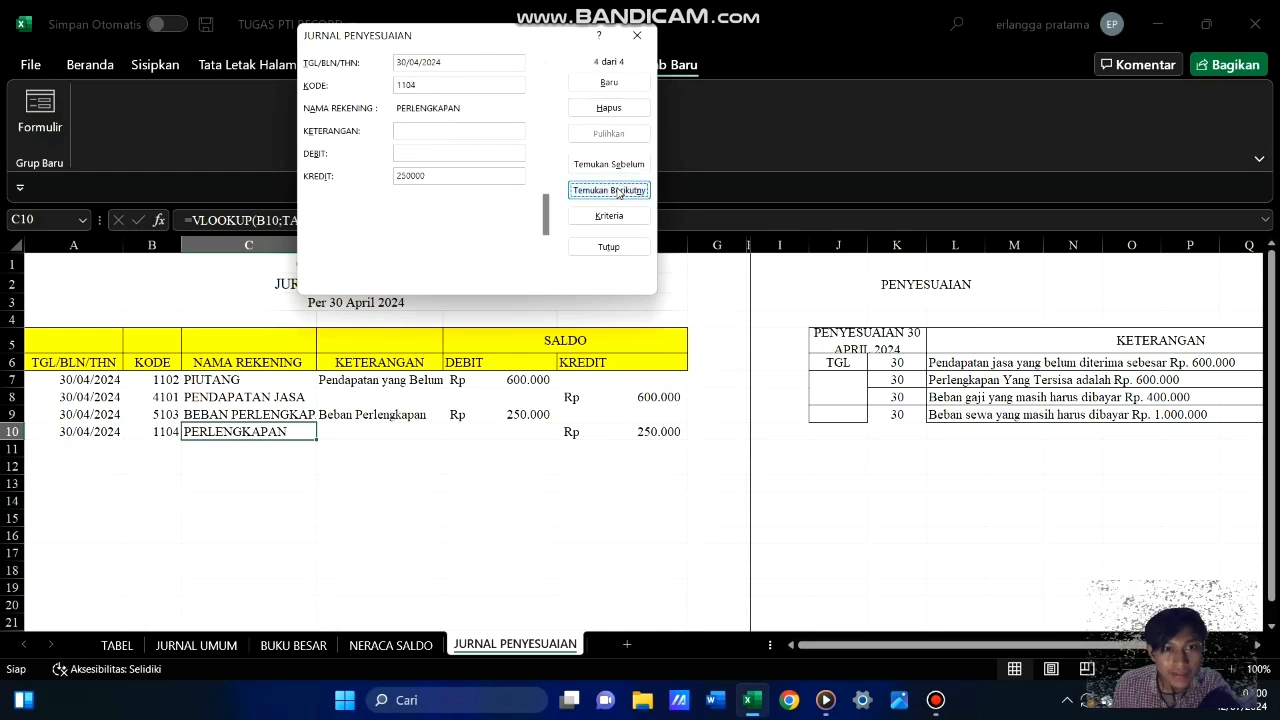
pyautogui.click(592, 84)
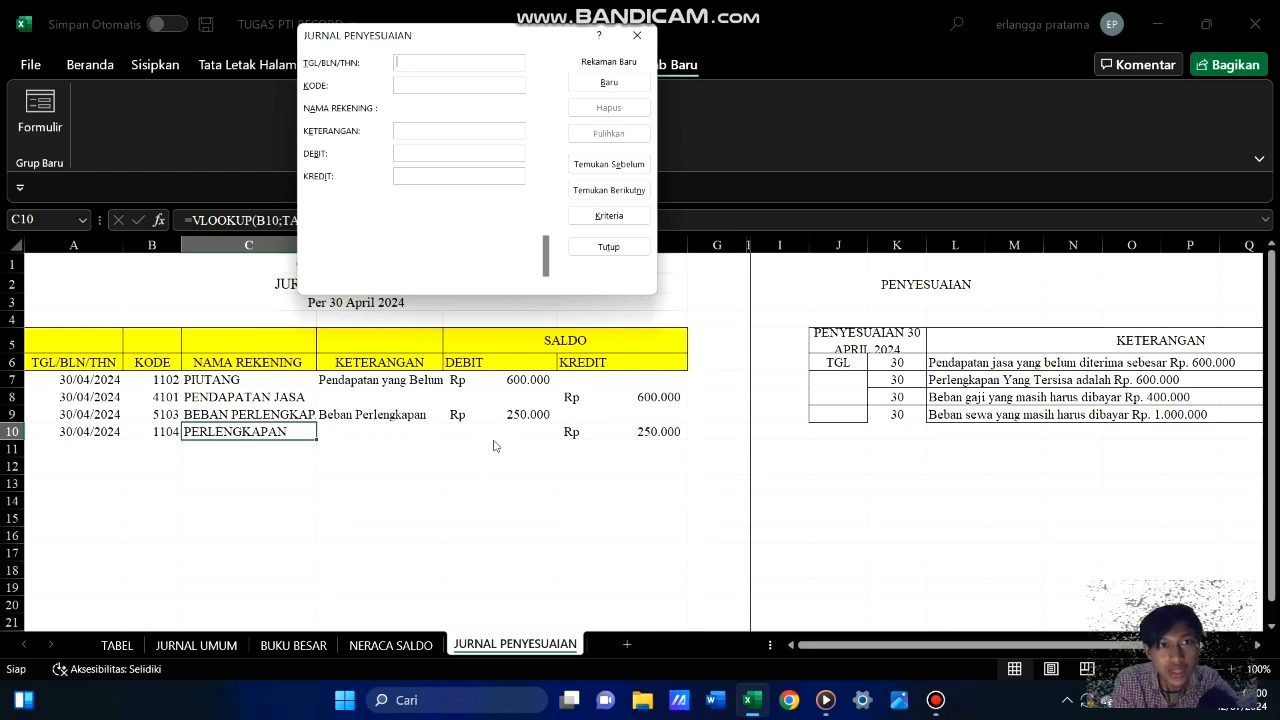
# Add a journal record dated 30/04/2024 with account code 5101, description Utang Beban Gaji and a debit of 400000
pyautogui.write('3')
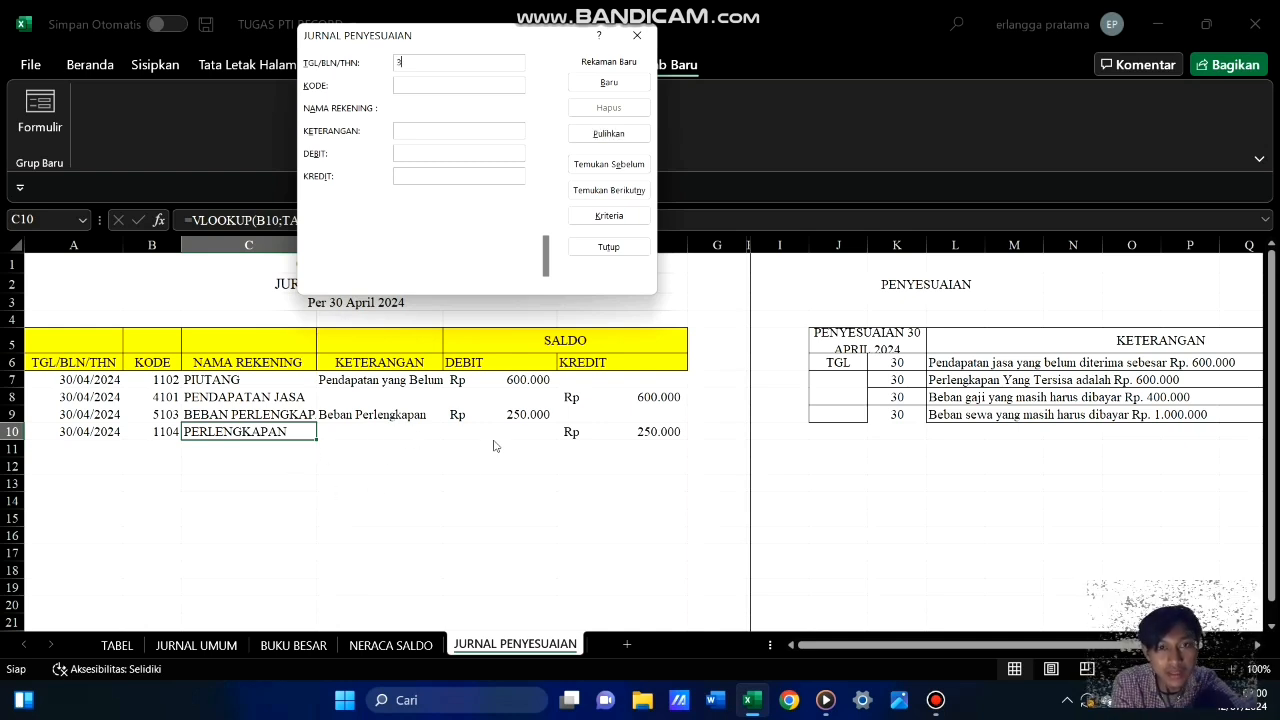
pyautogui.write('0/04')
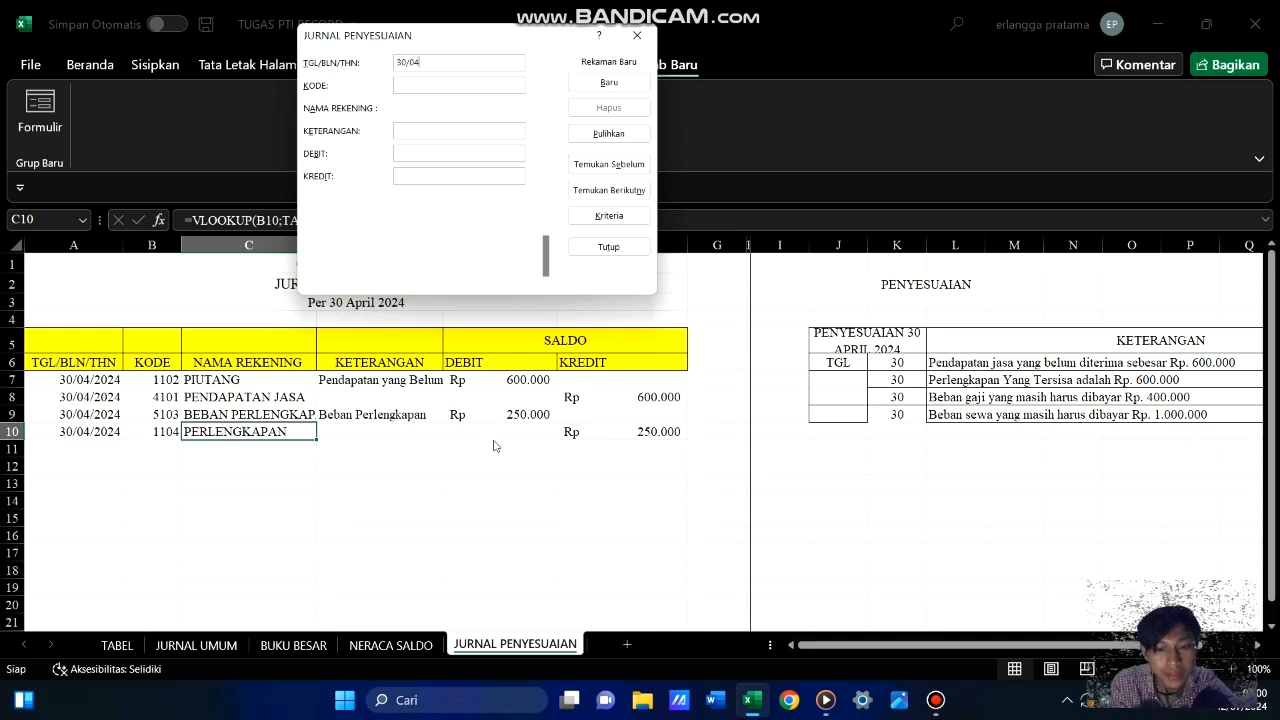
pyautogui.write('/2024')
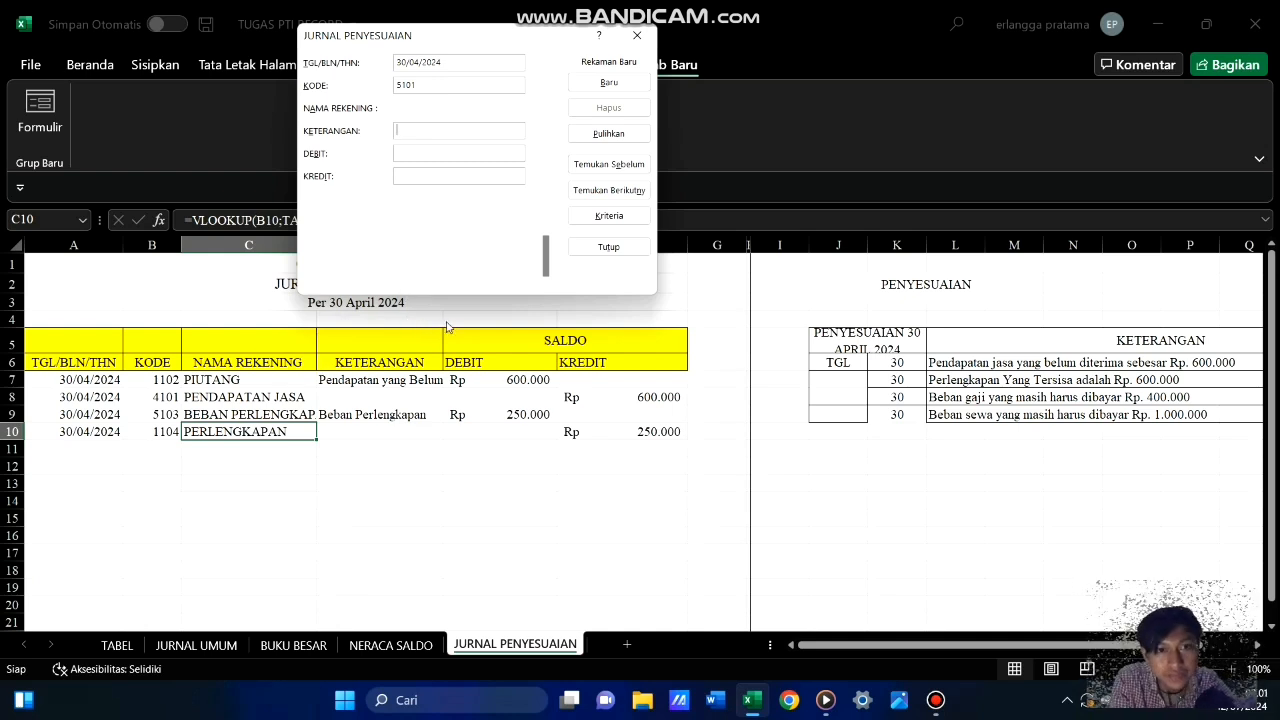
pyautogui.write('Uta')
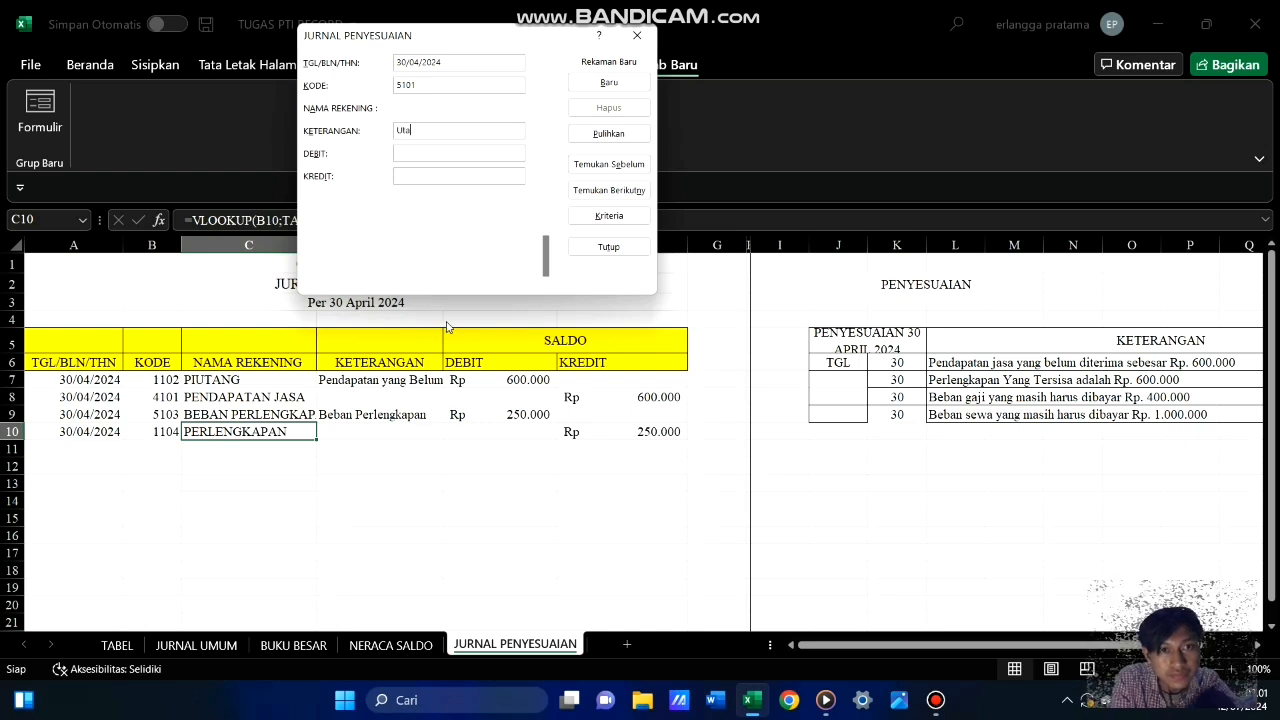
pyautogui.write('ng')
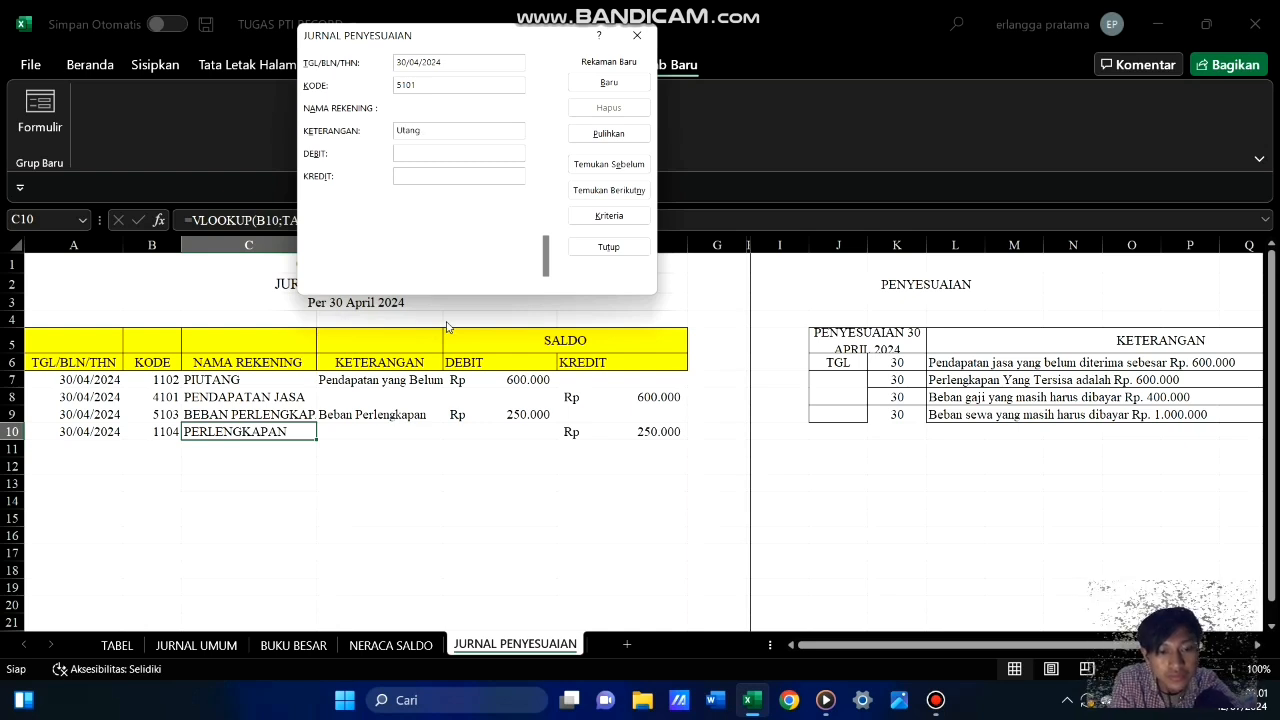
pyautogui.write(' beban')
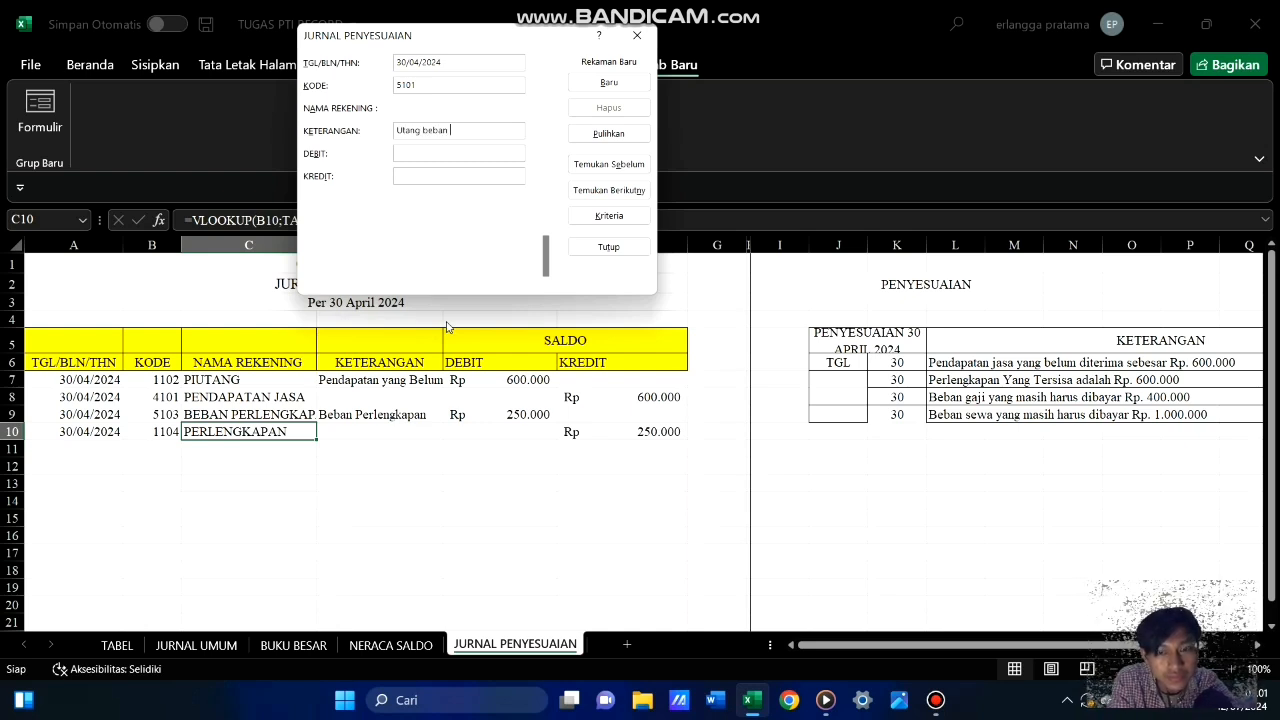
pyautogui.press('BackSpace')
pyautogui.press('BackSpace')
pyautogui.press('BackSpace')
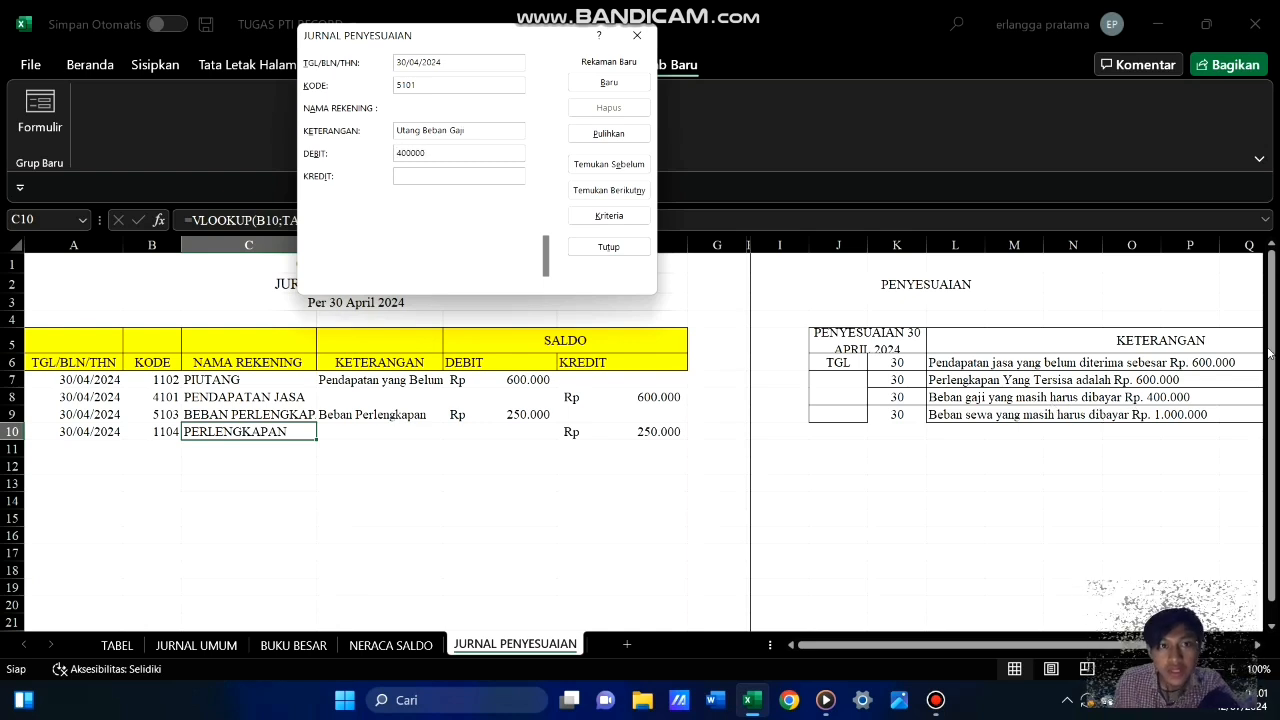
pyautogui.click(606, 86)
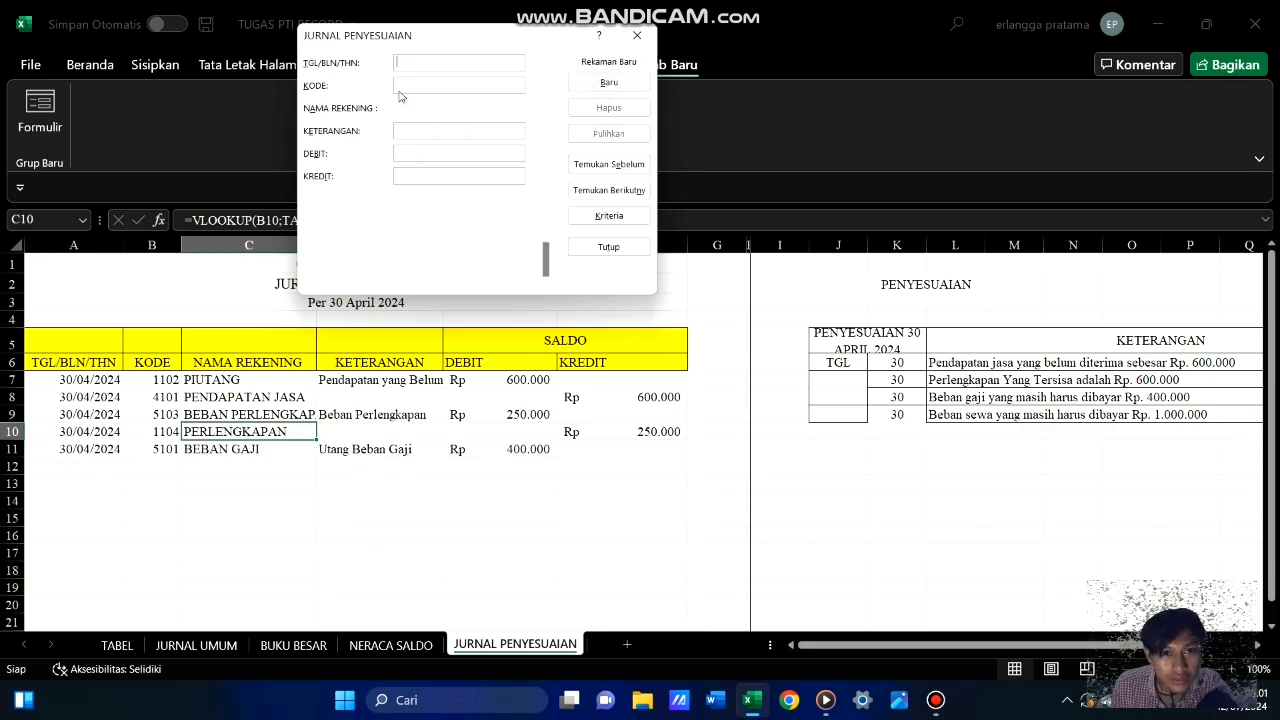
# Add a journal record dated 30/04/2024 with account code 2101 and a credit of 400000
pyautogui.click(420, 60)
pyautogui.write('3')
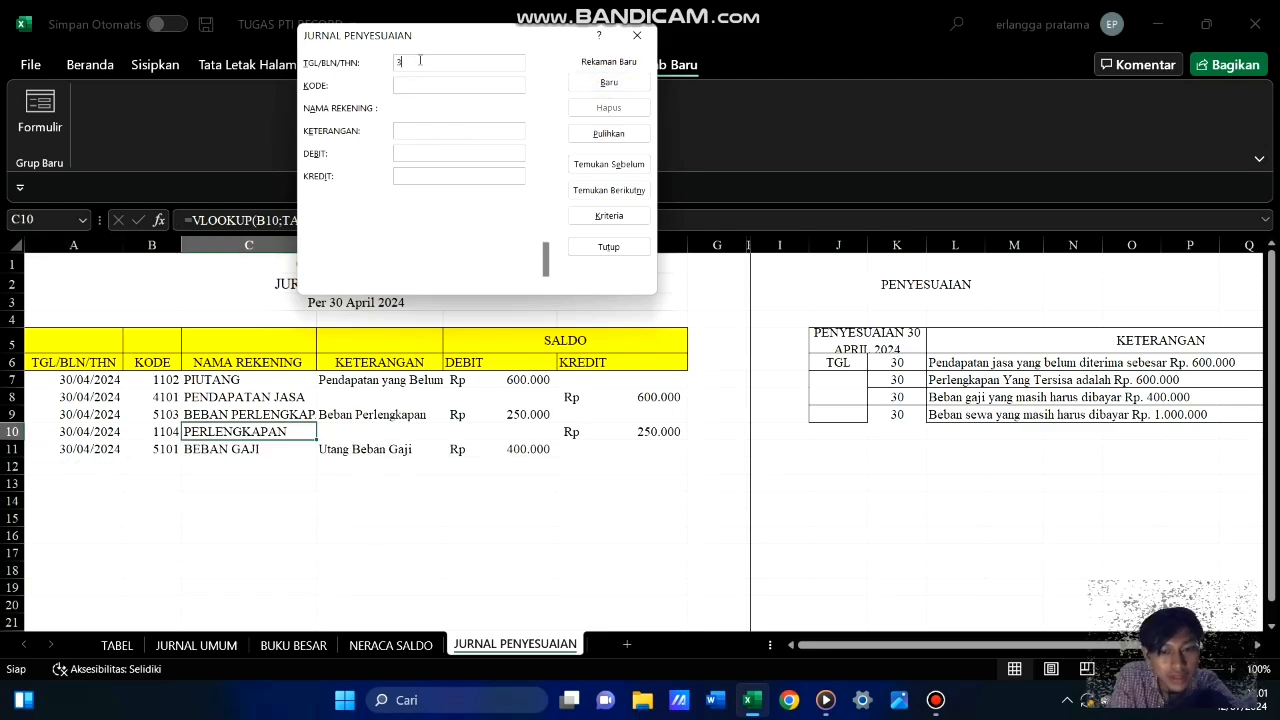
pyautogui.write('0/04/2024')
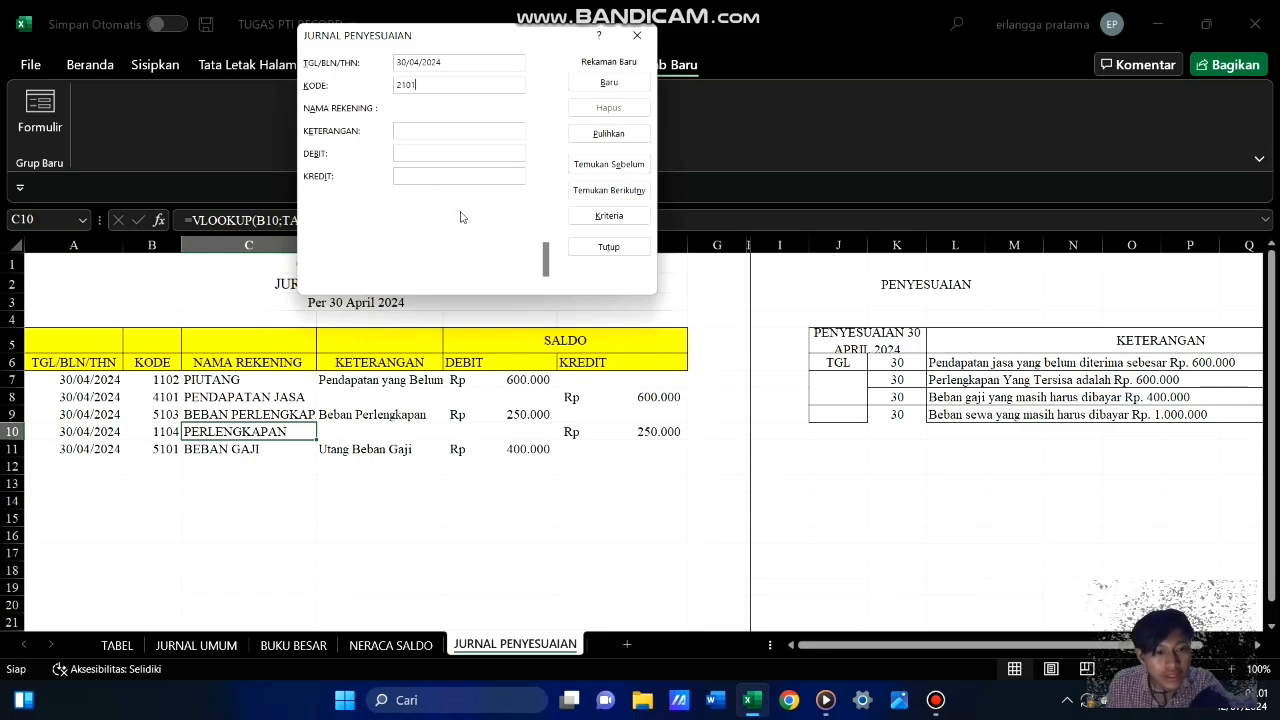
pyautogui.press('Tab')
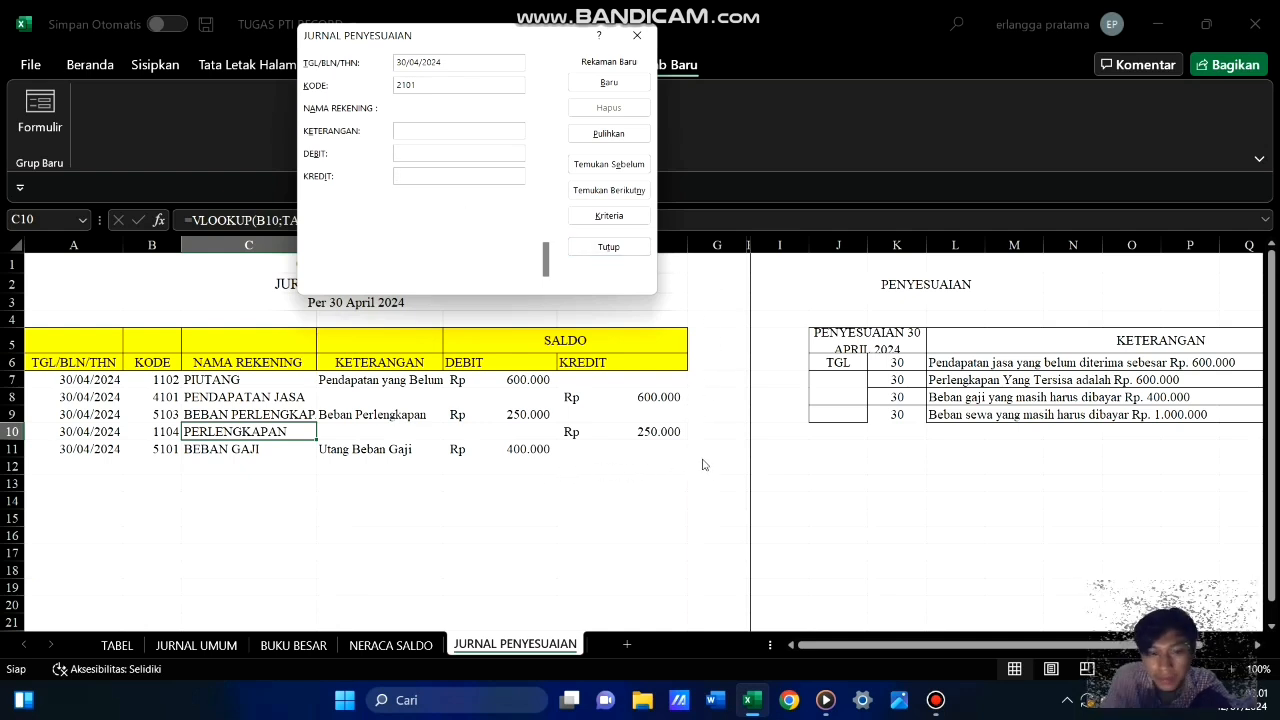
pyautogui.write('400000')
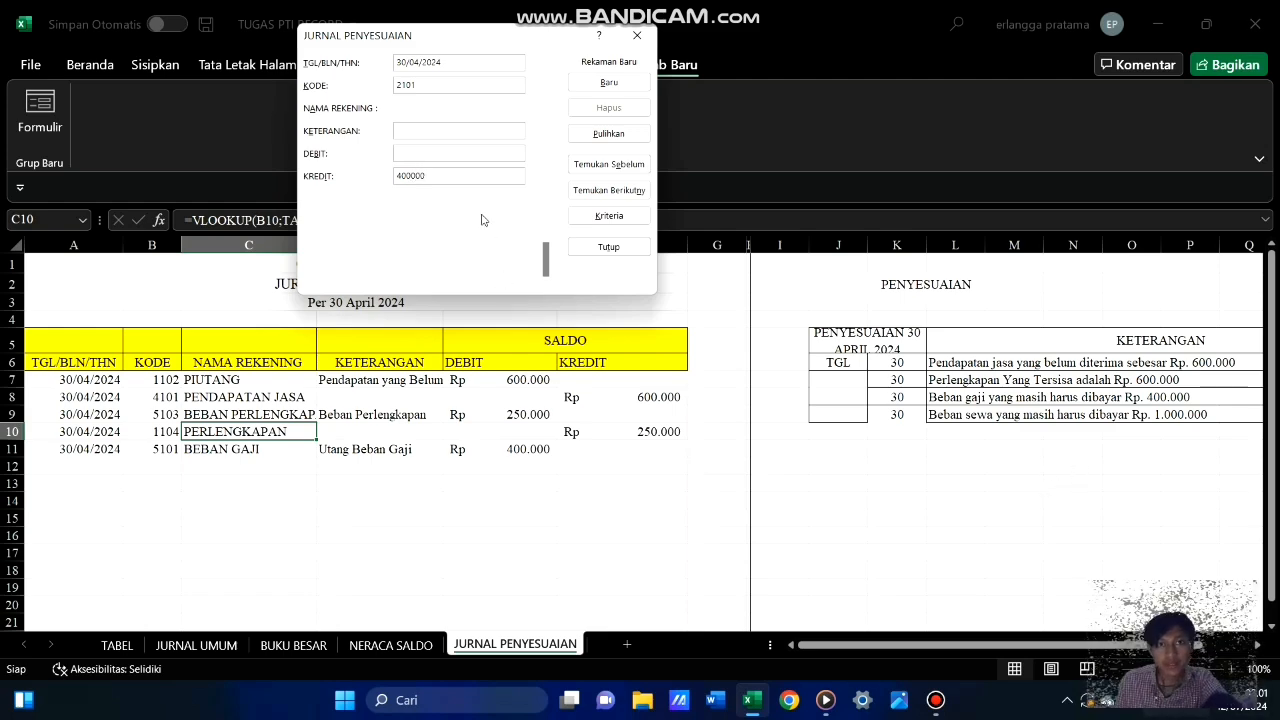
pyautogui.click(597, 84)
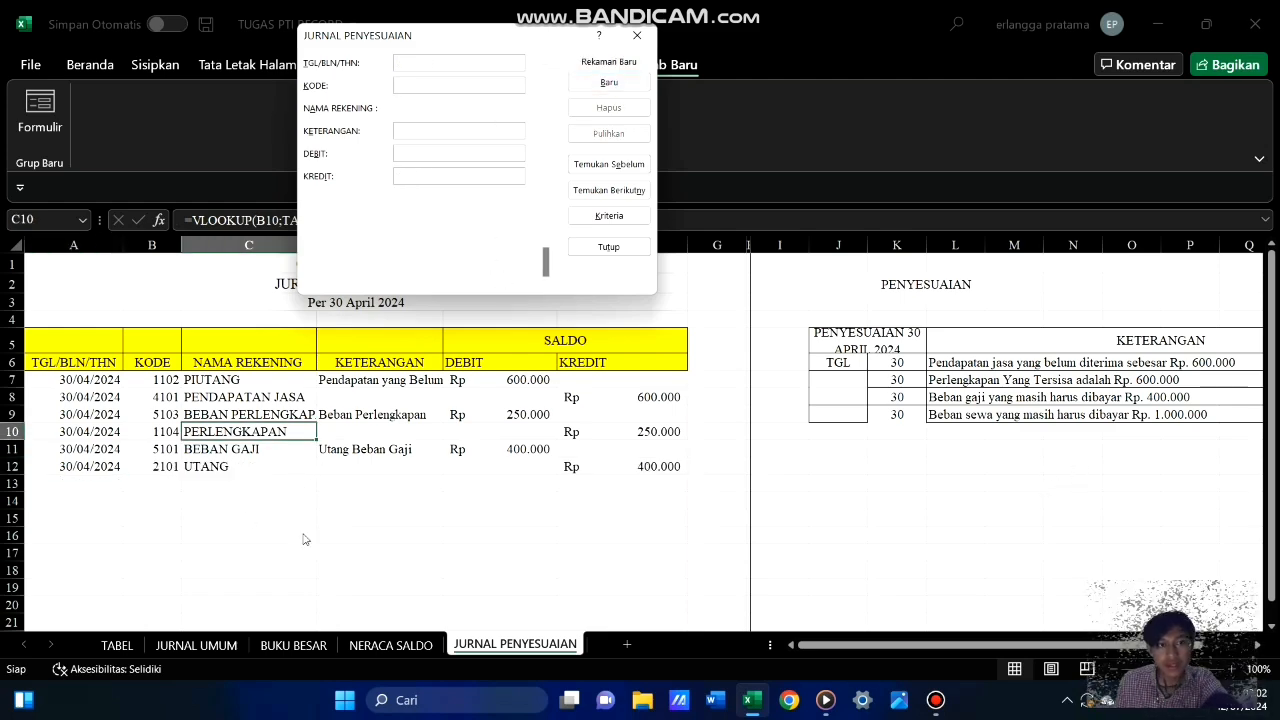
# Add a journal record dated 30/04/2024 with account code 5102, description Utang Beban Sewa and a debit of 1000000
pyautogui.click(421, 61)
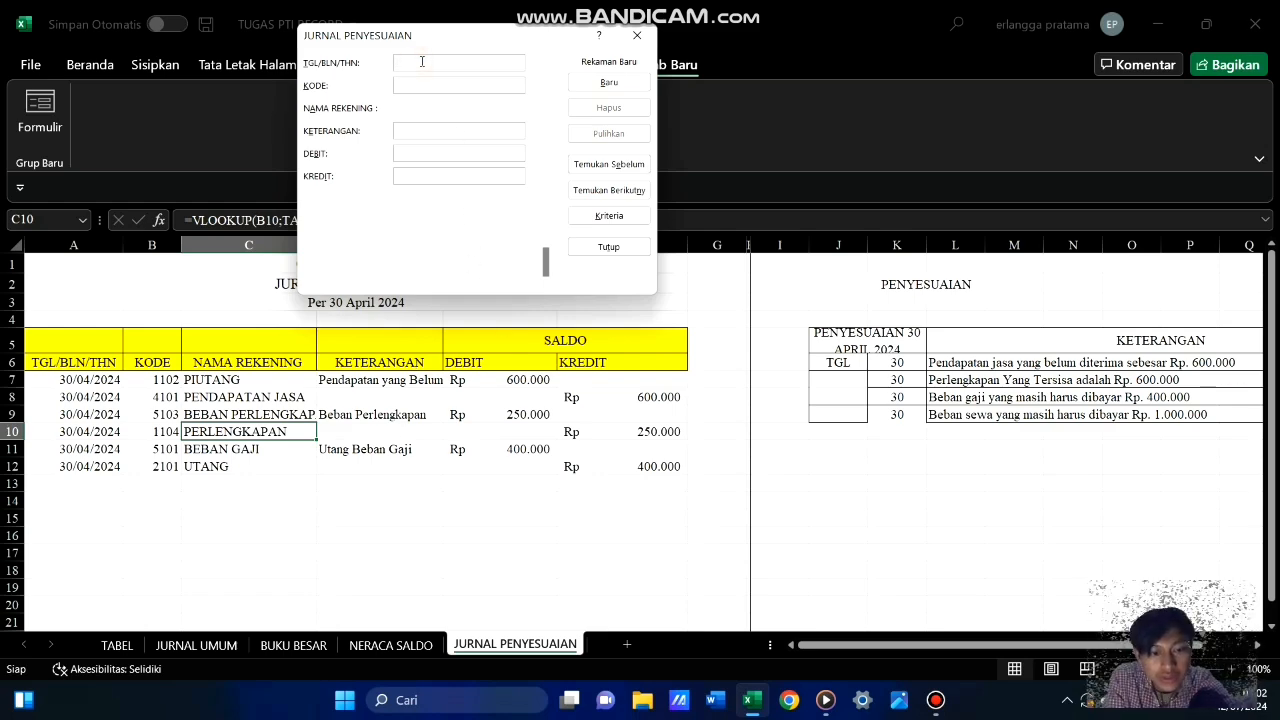
pyautogui.write('30/04/2024')
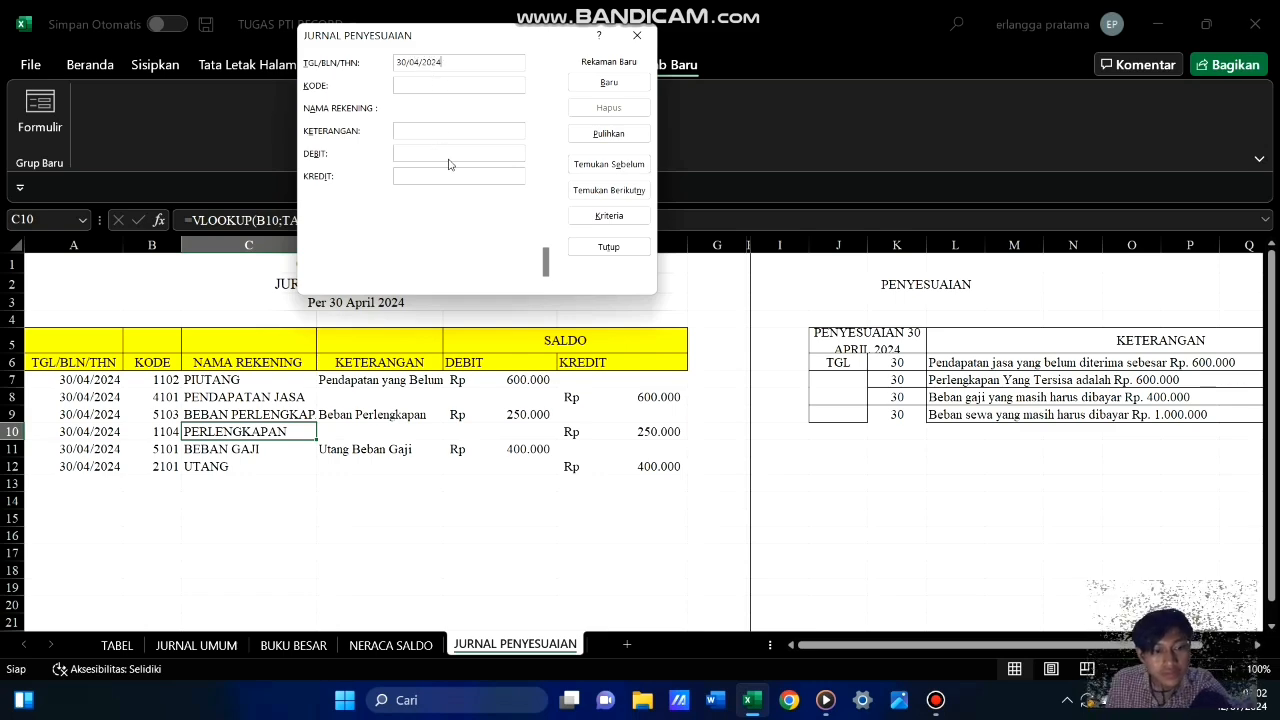
pyautogui.press('Tab')
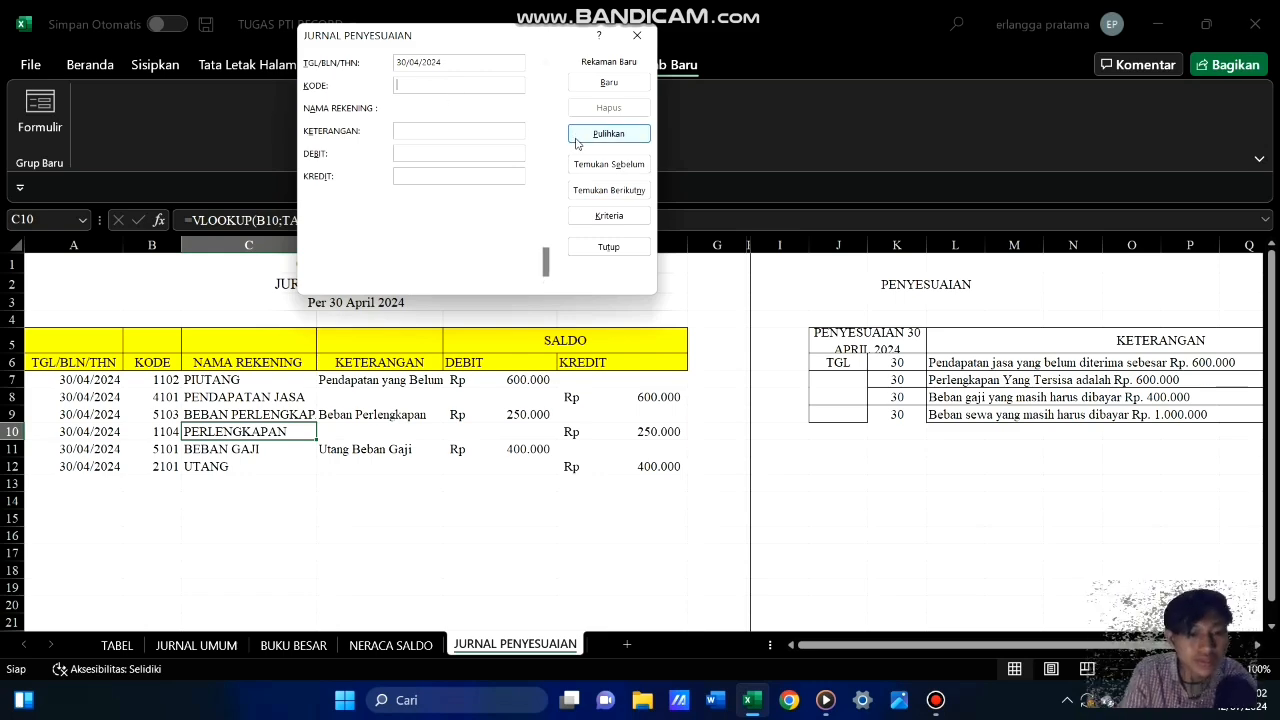
pyautogui.write('102')
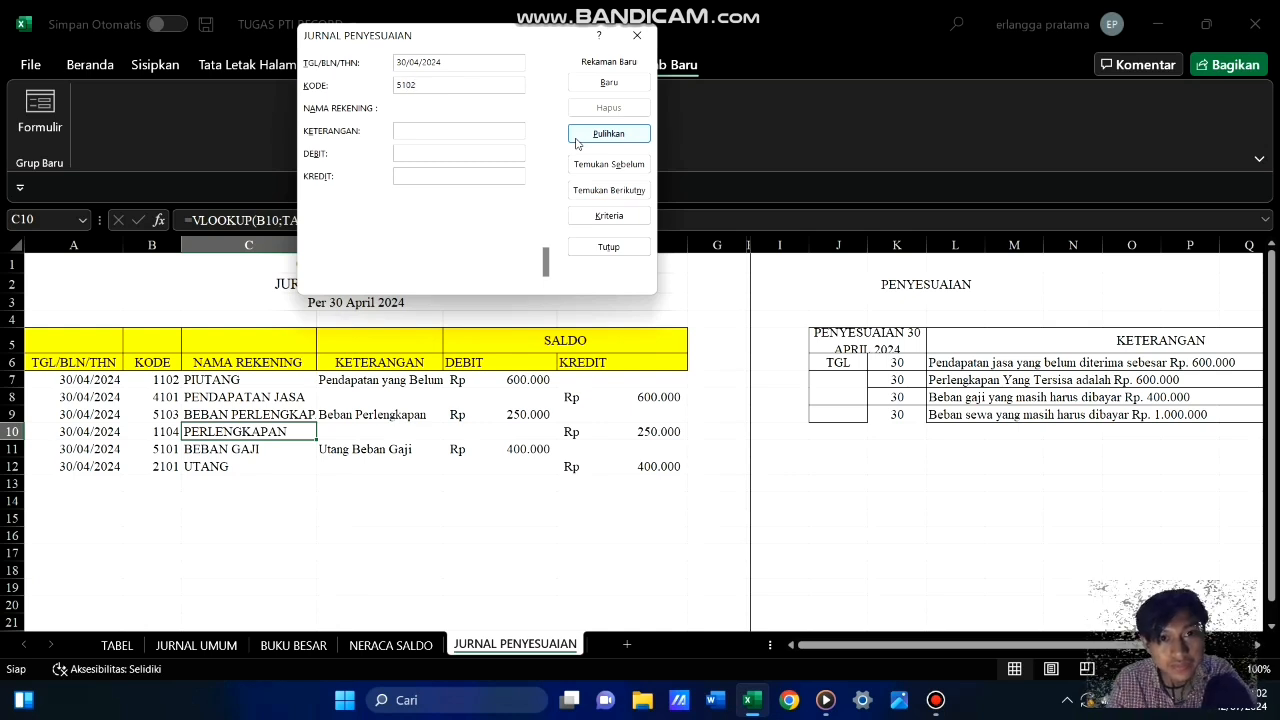
pyautogui.click(471, 129)
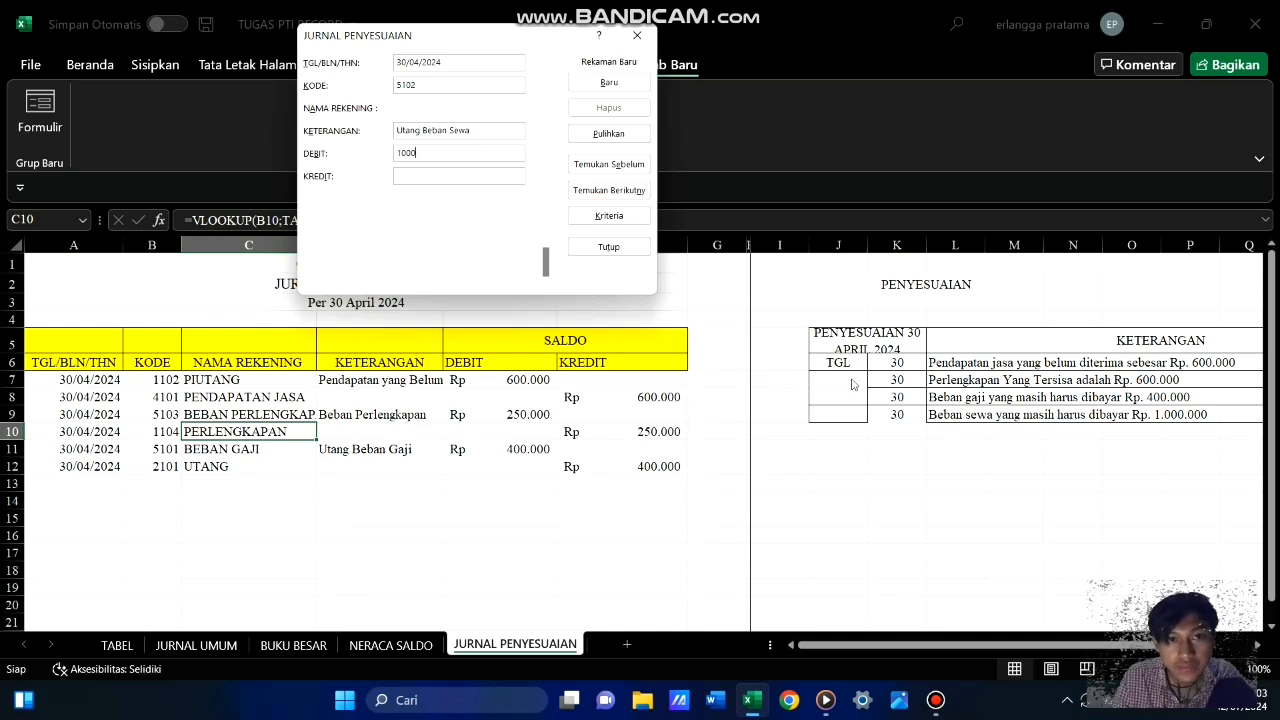
pyautogui.write('000')
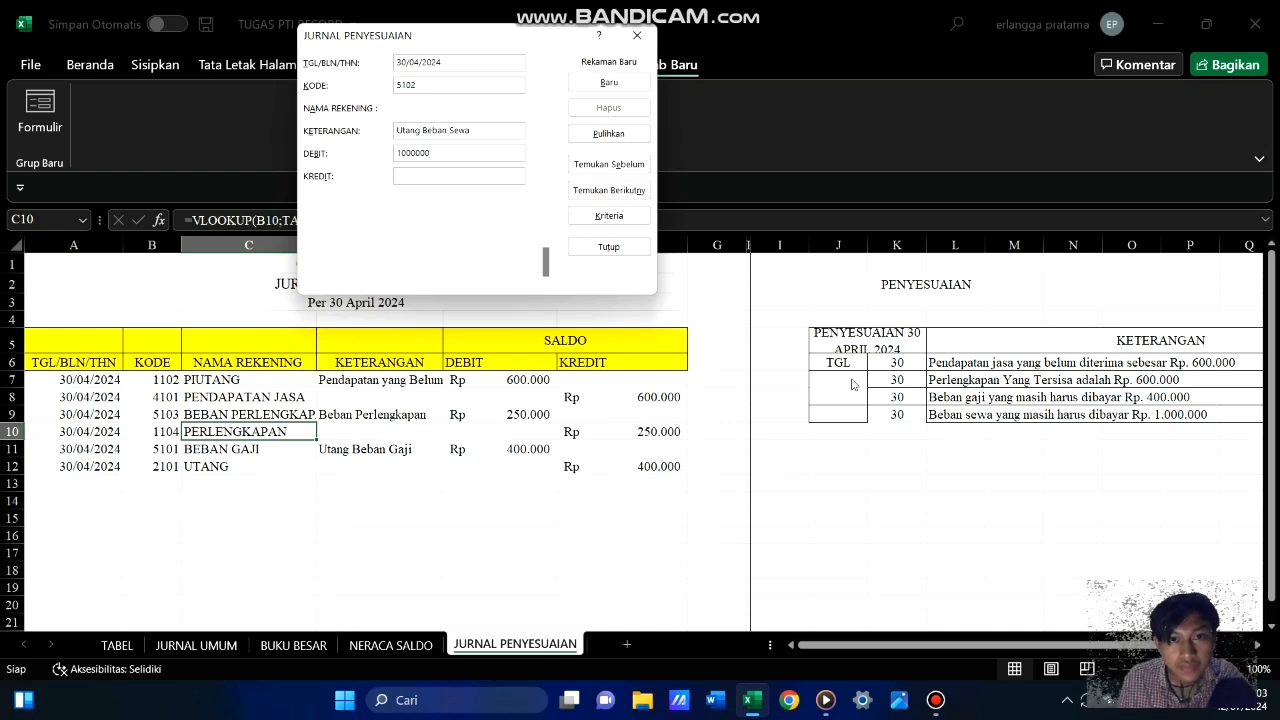
pyautogui.click(632, 85)
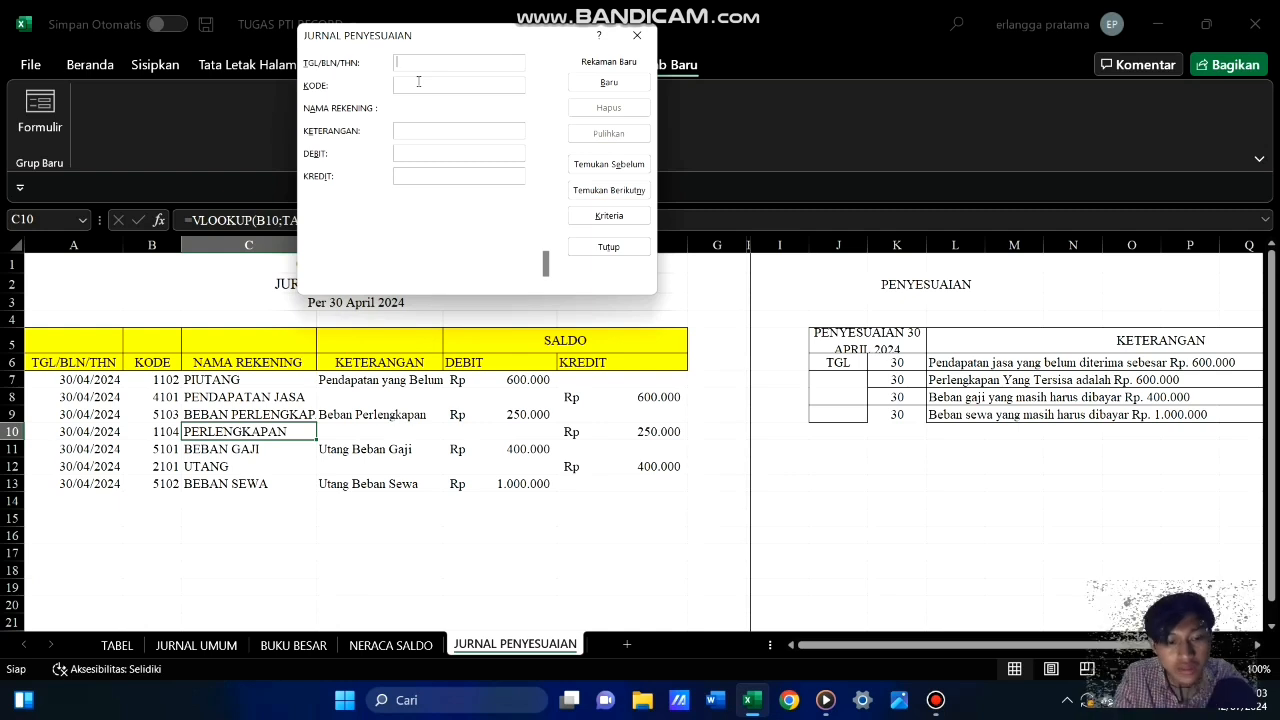
# Add a journal record dated 30/04/2024 with account code 2101 and a credit of 1000000, and close the form
pyautogui.write('30/04/2024')
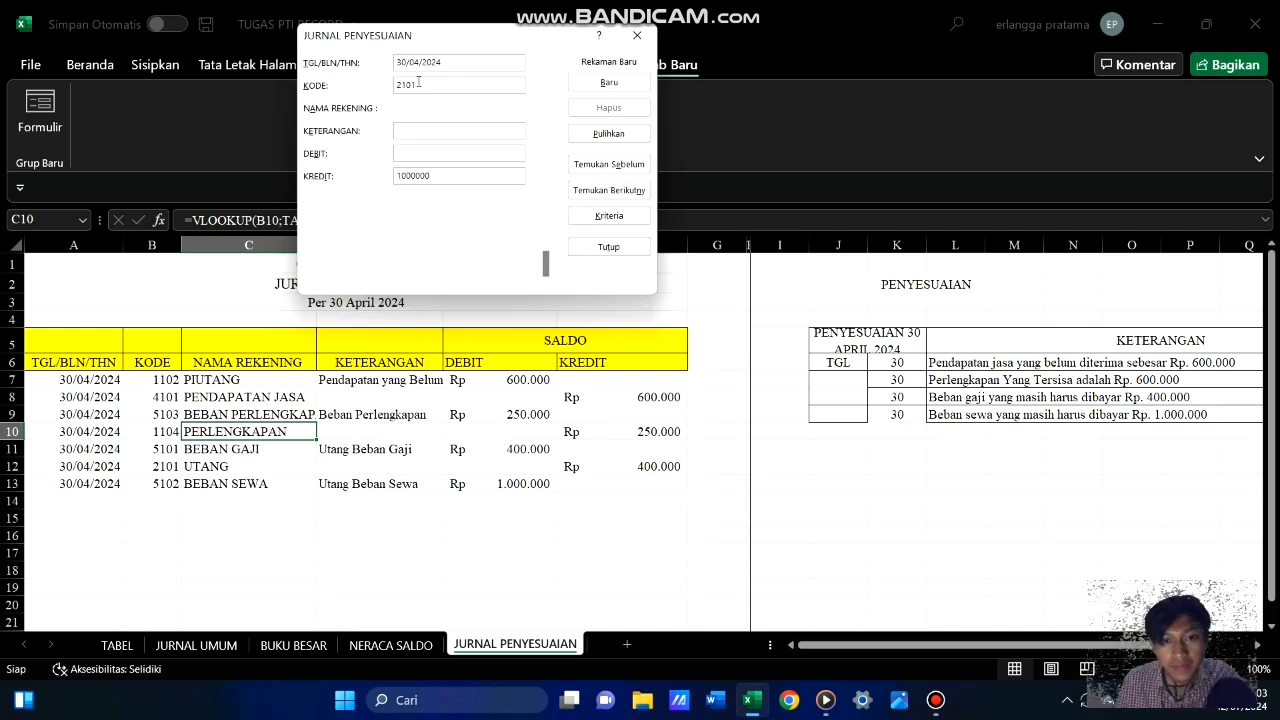
pyautogui.click(609, 82)
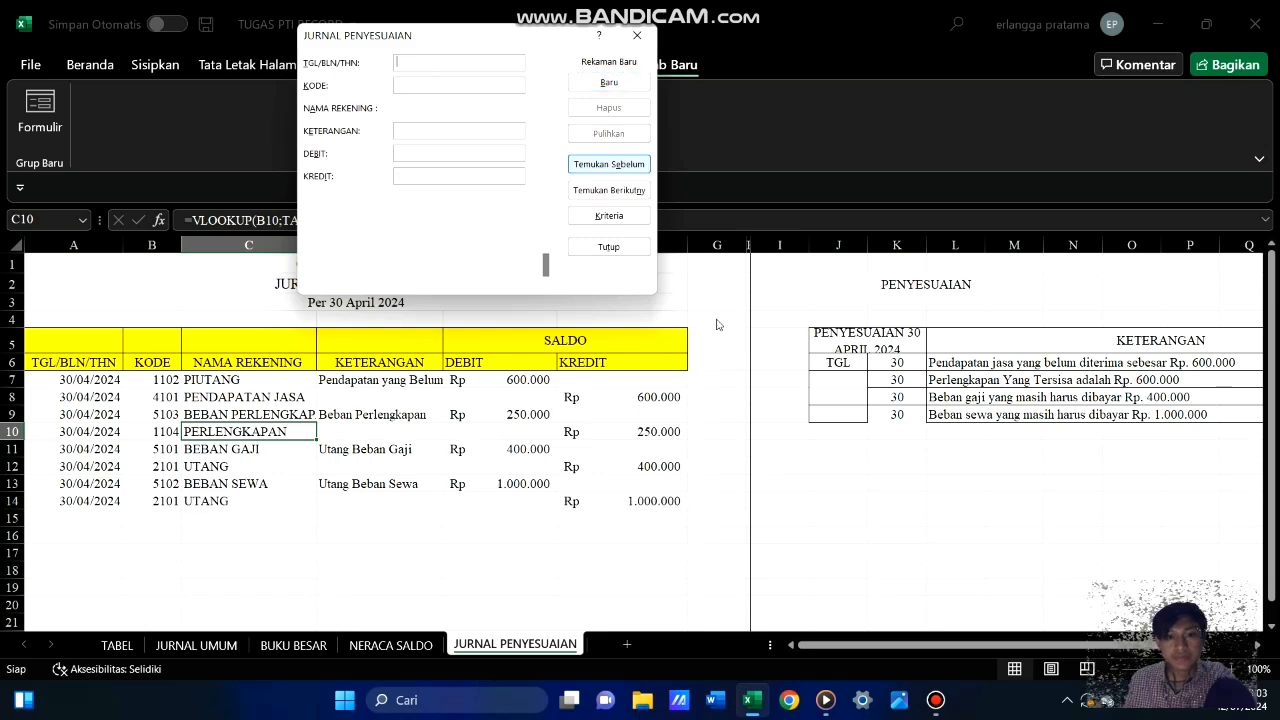
pyautogui.click(609, 246)
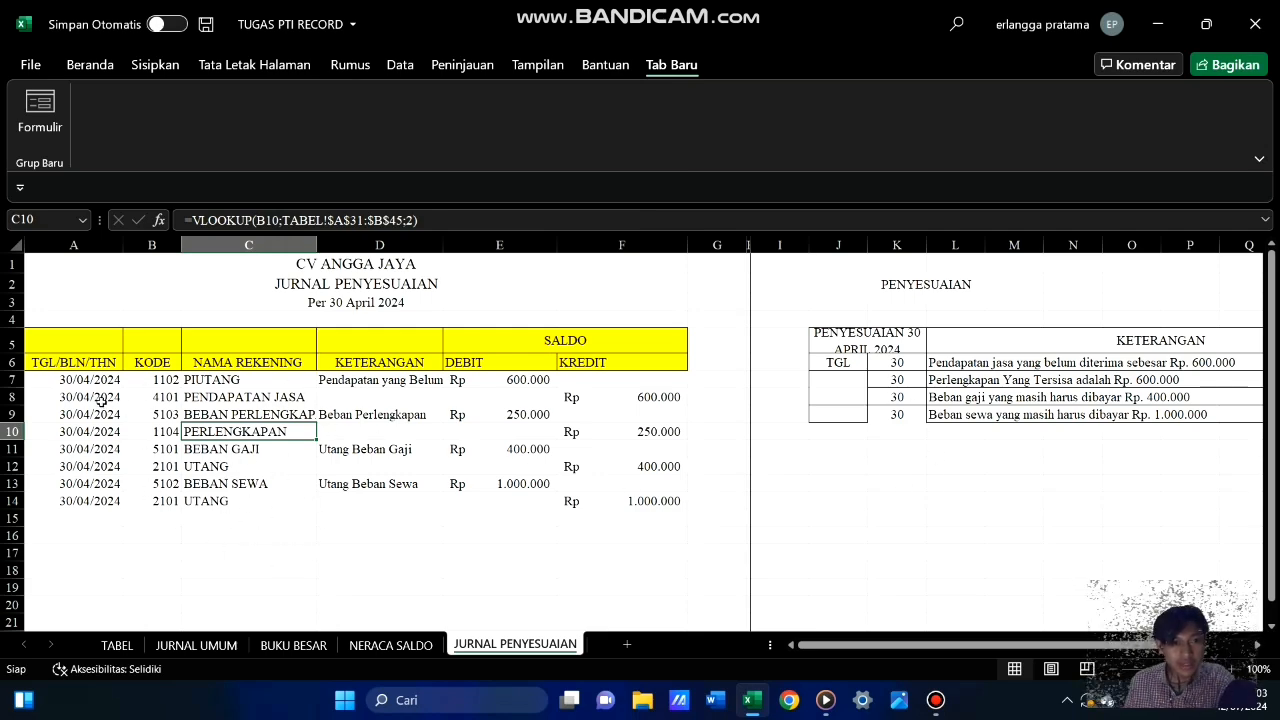
# Apply all borders to the journal entries in A7:F14 and widen the NAMA REKENING column to fit its longest name
pyautogui.moveTo(104, 383); pyautogui.dragTo(606, 501)
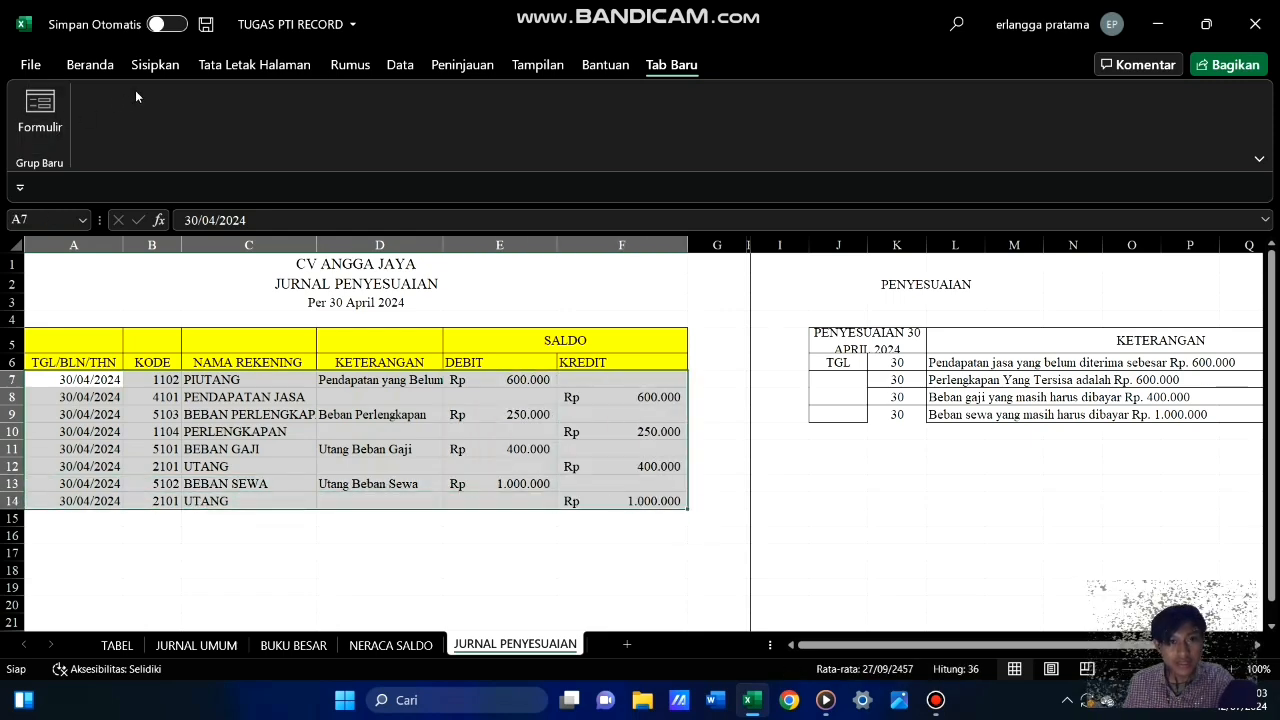
pyautogui.click(90, 66)
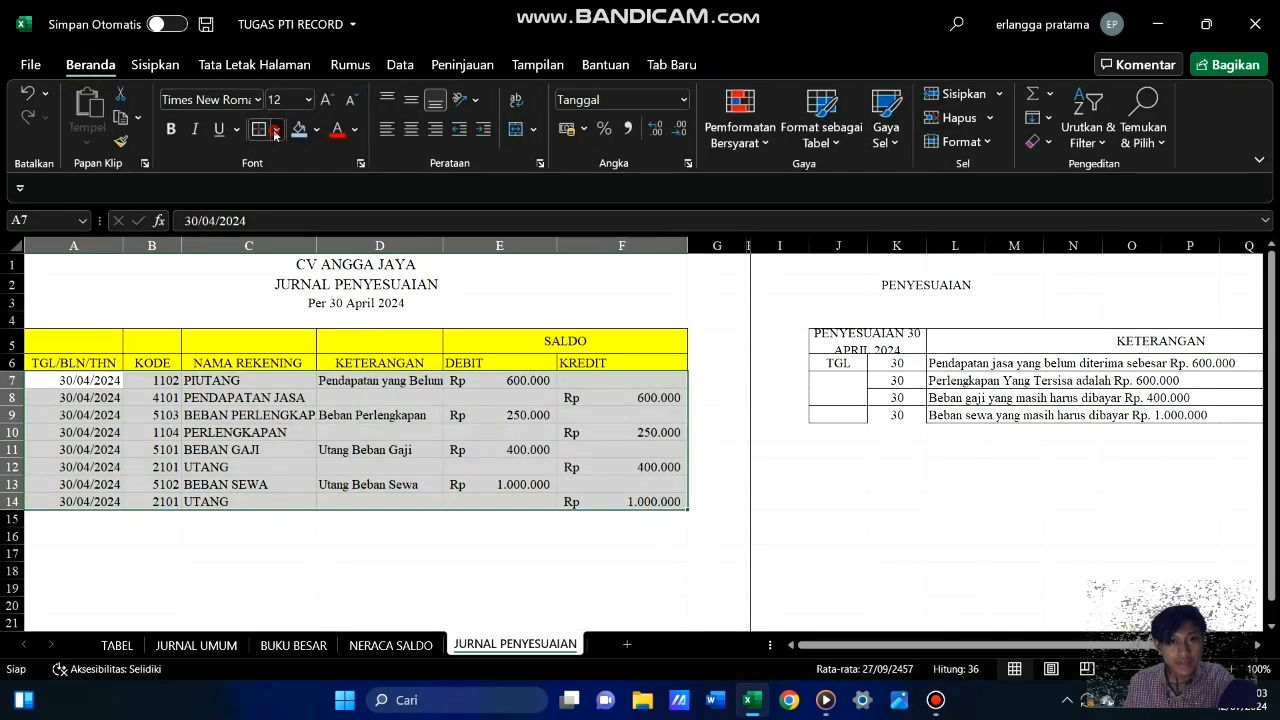
pyautogui.click(276, 129)
pyautogui.click(326, 325)
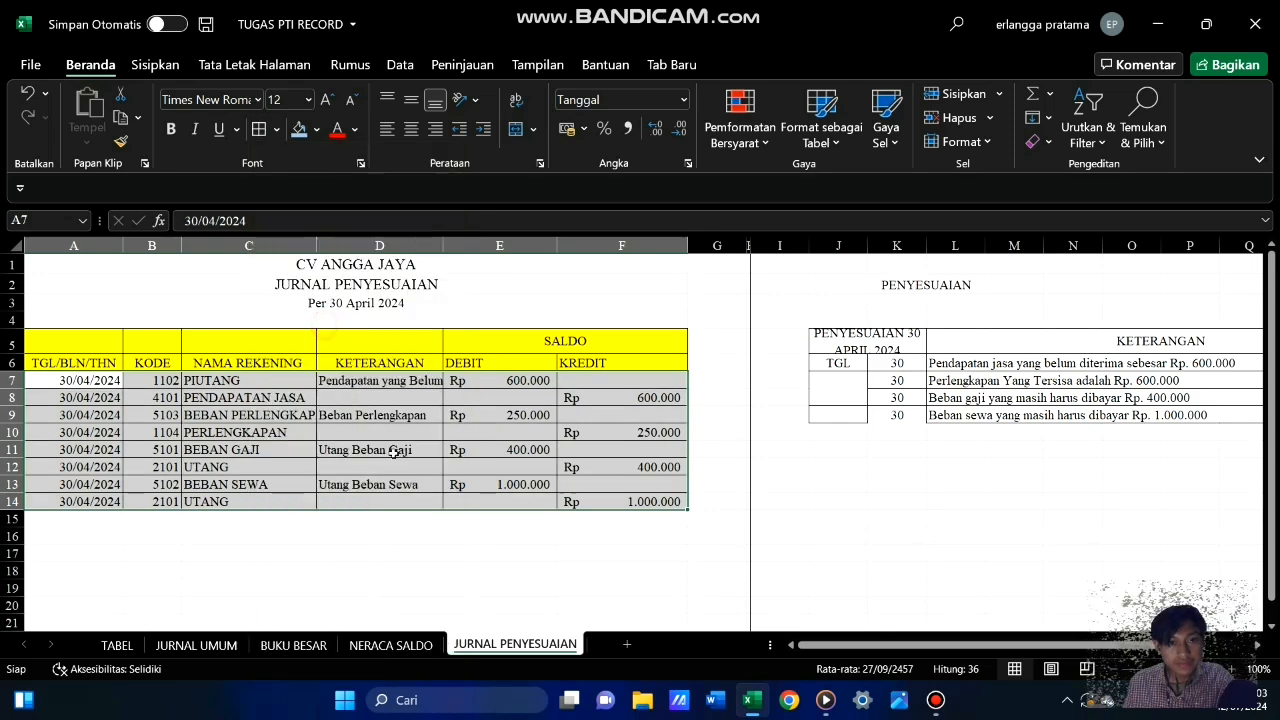
pyautogui.click(421, 540)
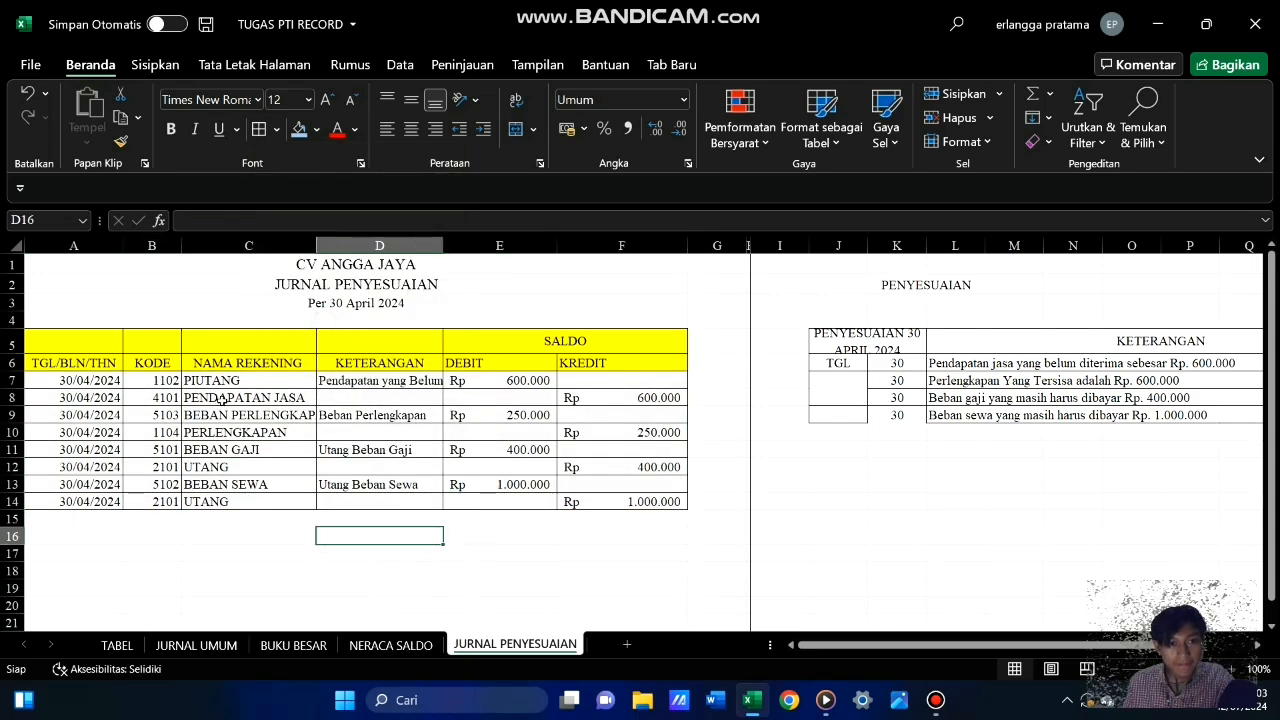
pyautogui.moveTo(316, 245); pyautogui.dragTo(336, 245)
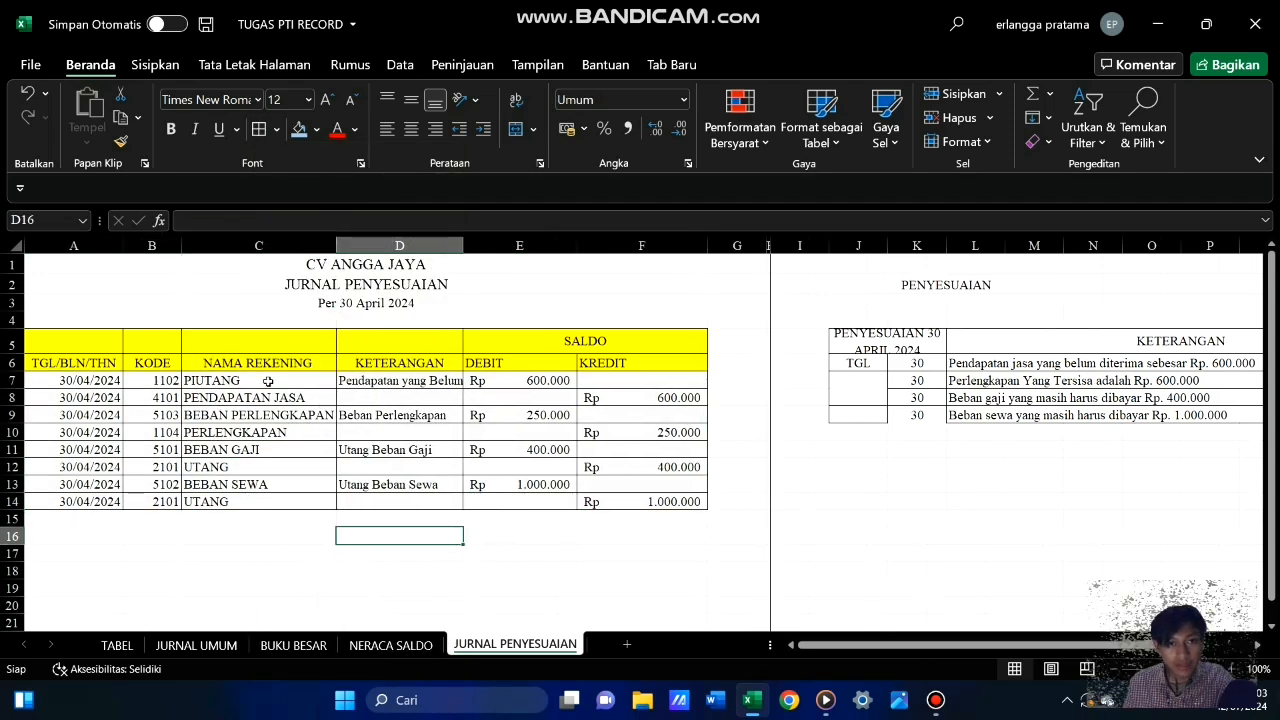
# Centre the account names of the credit entries in cells C8, C10, C12 and C14
pyautogui.click(268, 398)
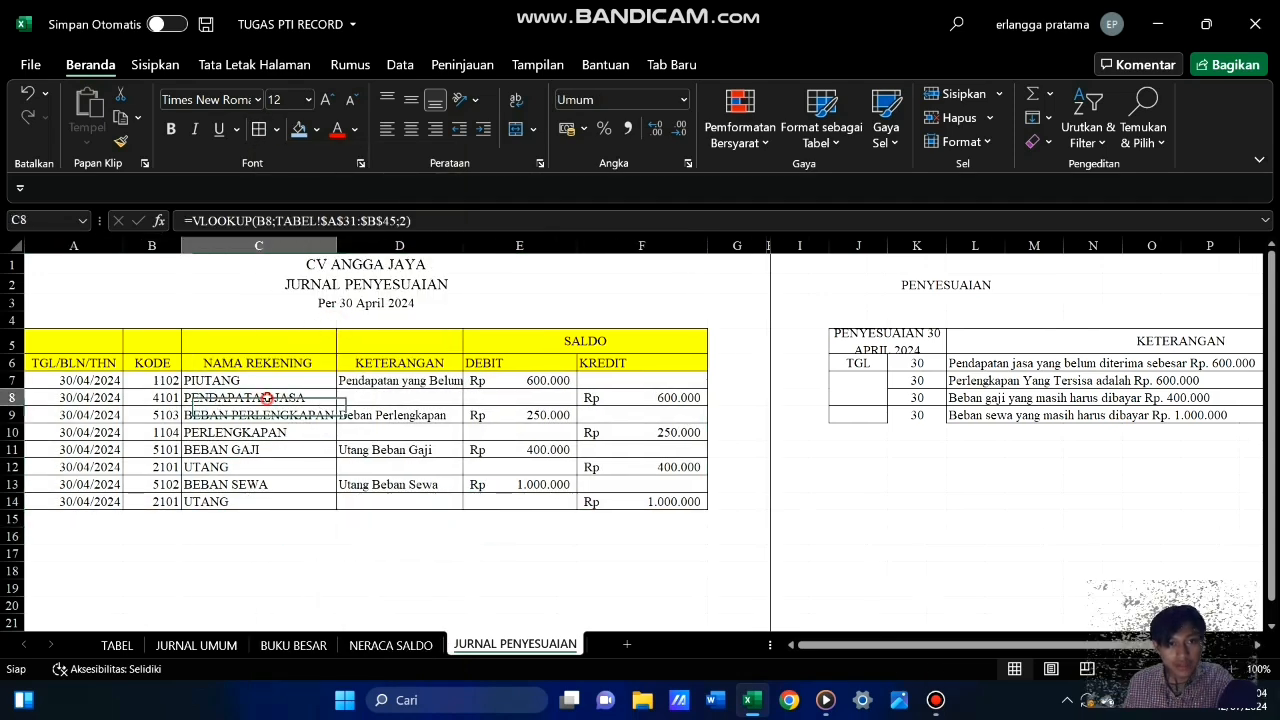
pyautogui.click(411, 128)
pyautogui.click(253, 434)
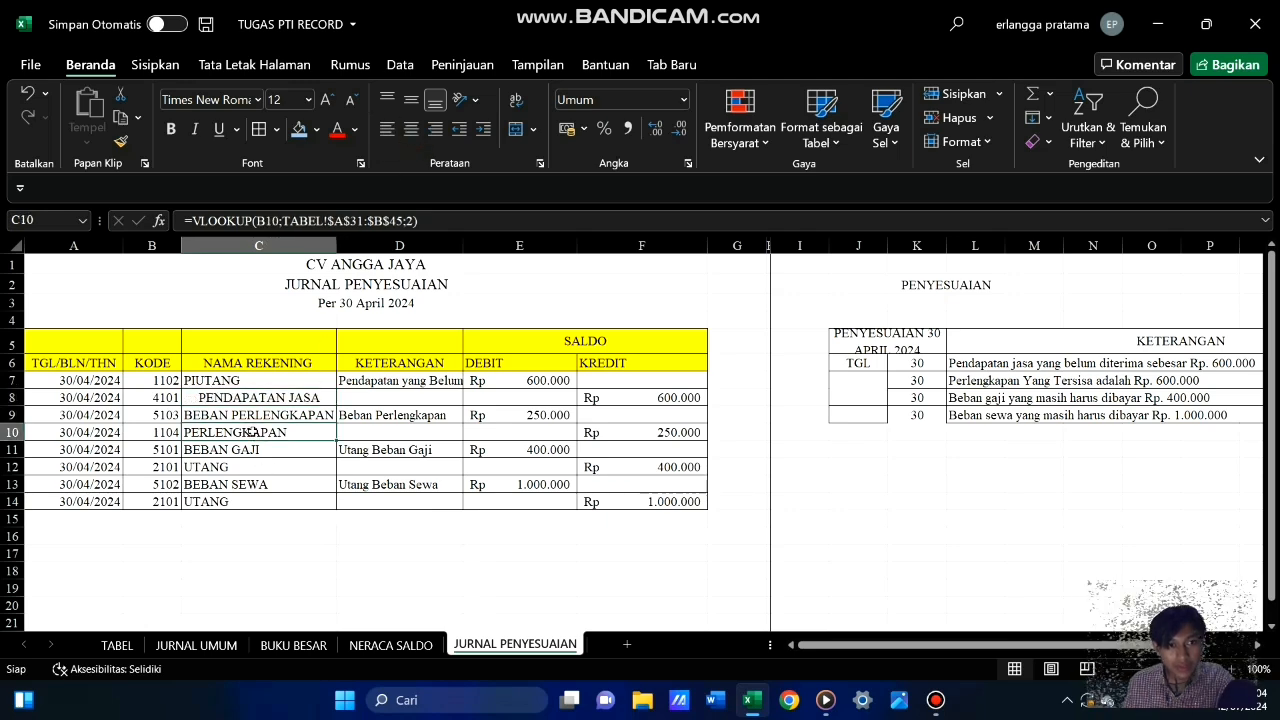
pyautogui.click(411, 128)
pyautogui.click(235, 467)
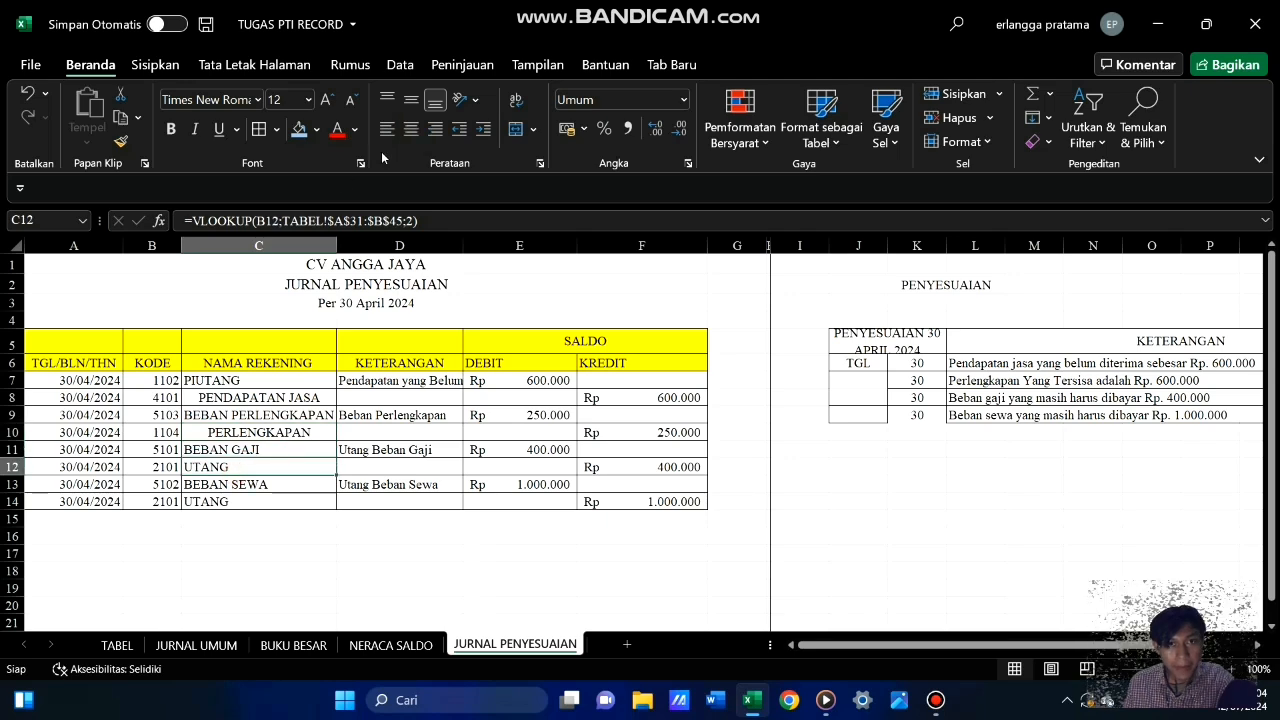
pyautogui.click(408, 138)
pyautogui.click(242, 503)
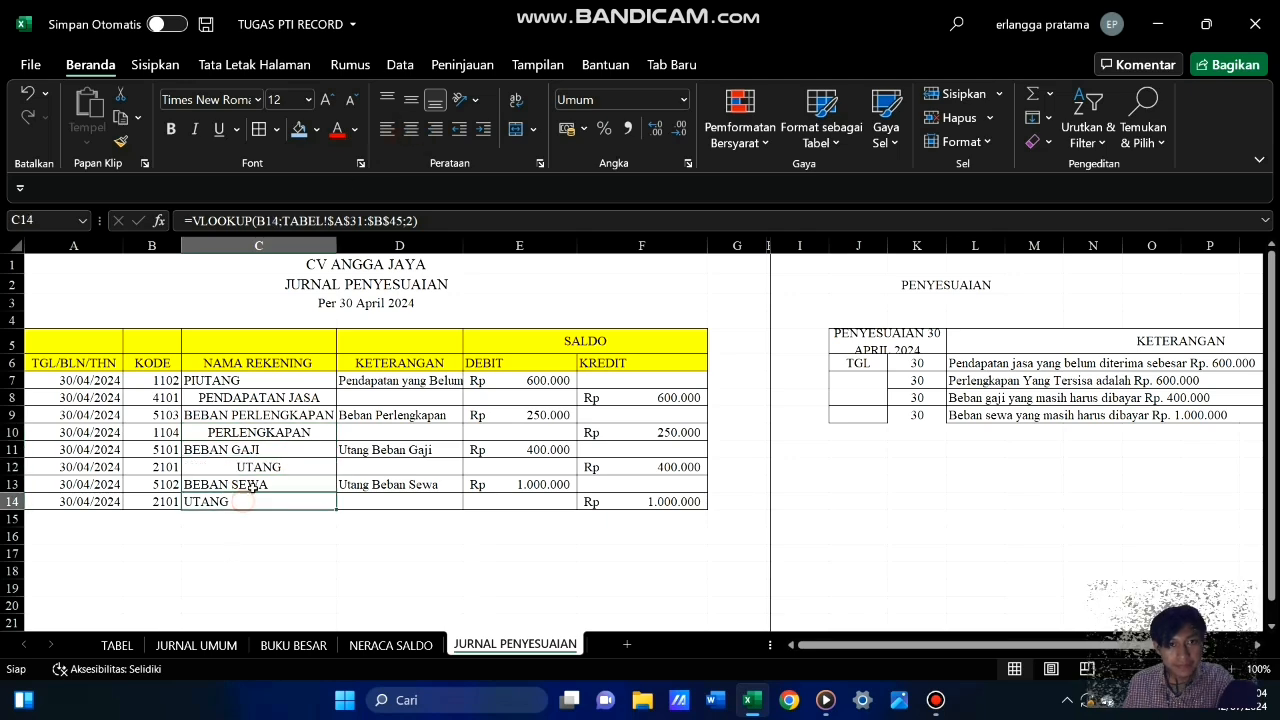
pyautogui.click(411, 130)
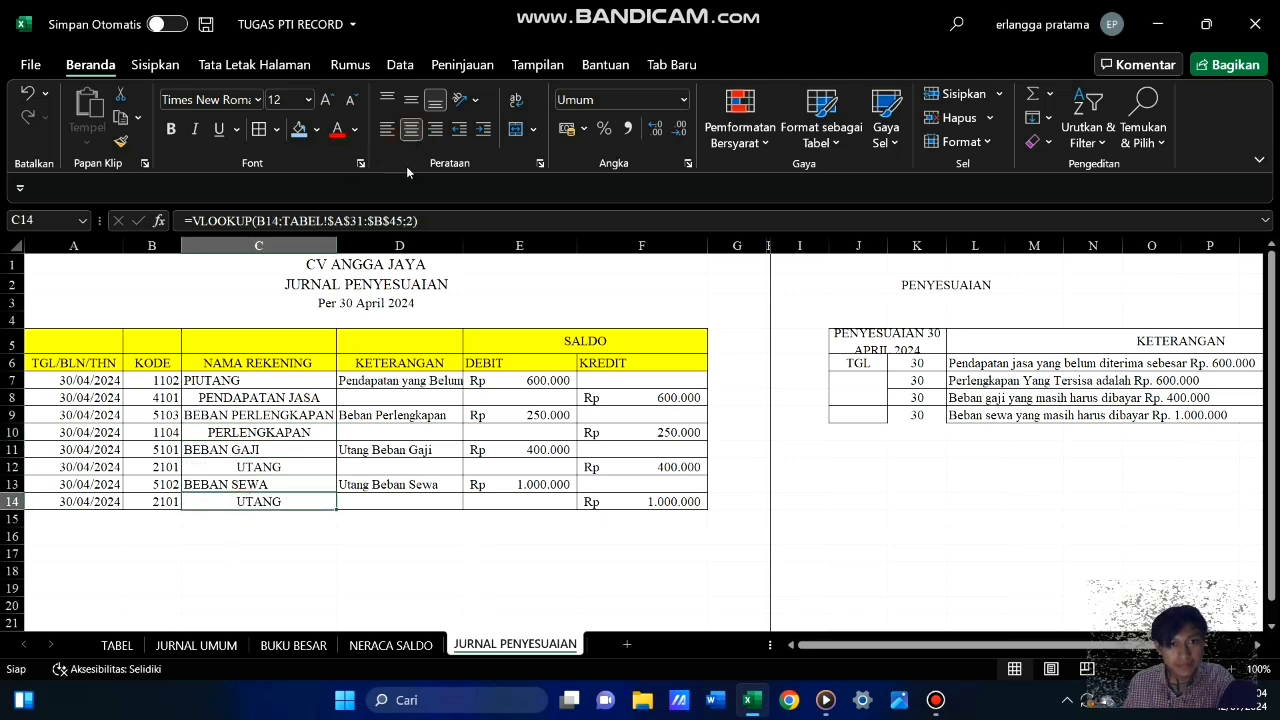
pyautogui.click(350, 560)
# Right-align the PENDAPATAN JASA account name in C8
pyautogui.click(320, 400)
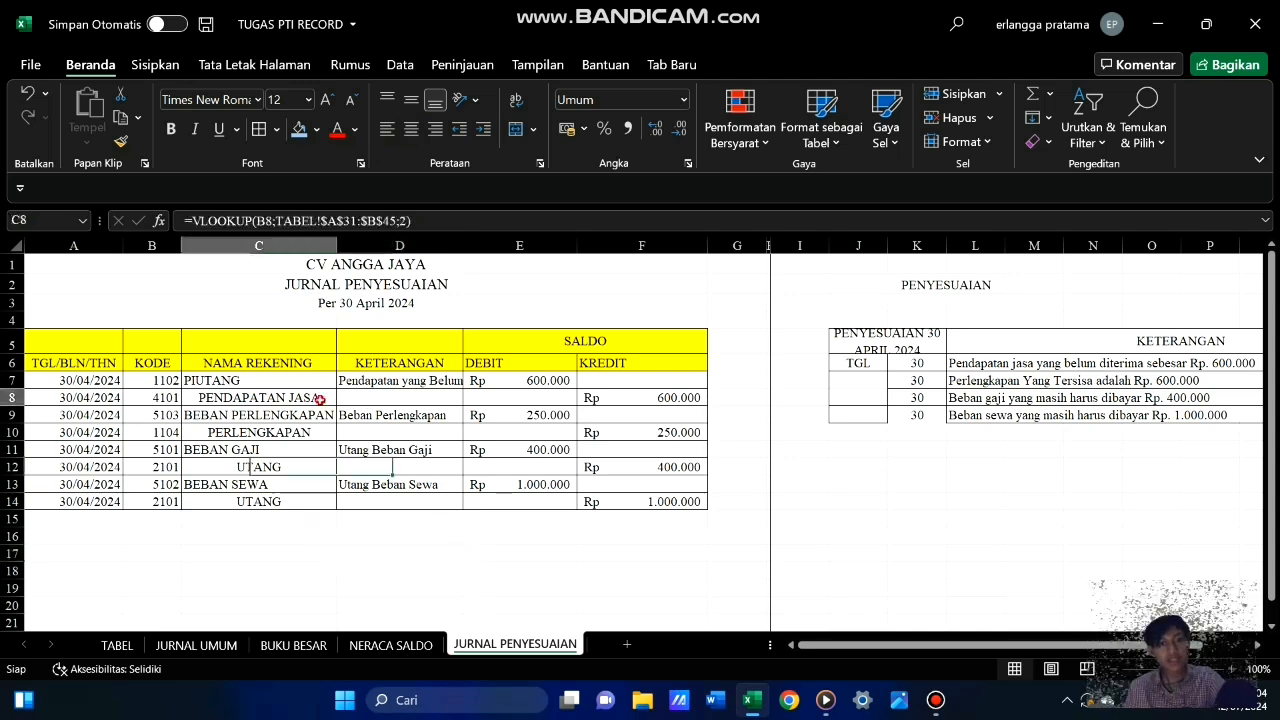
pyautogui.click(435, 129)
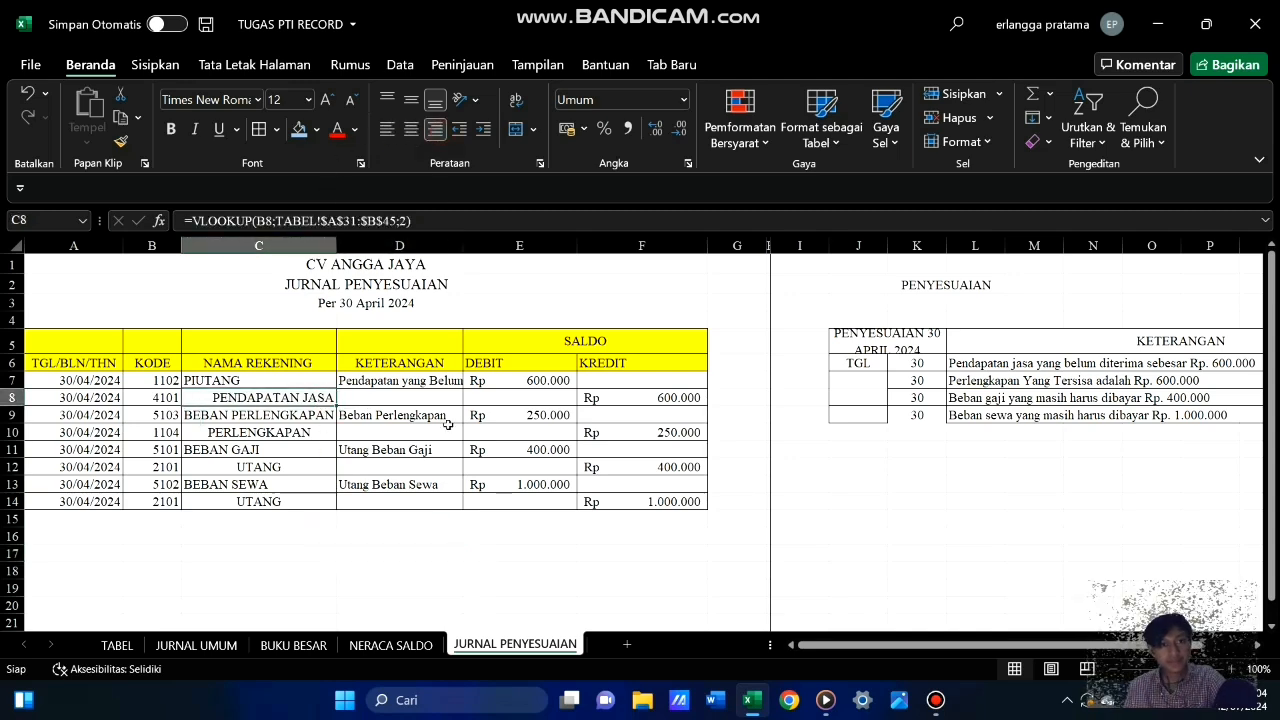
pyautogui.click(438, 557)
# Try right alignment on the PERLENGKAPAN account name in C10 and return it to centred
pyautogui.click(280, 435)
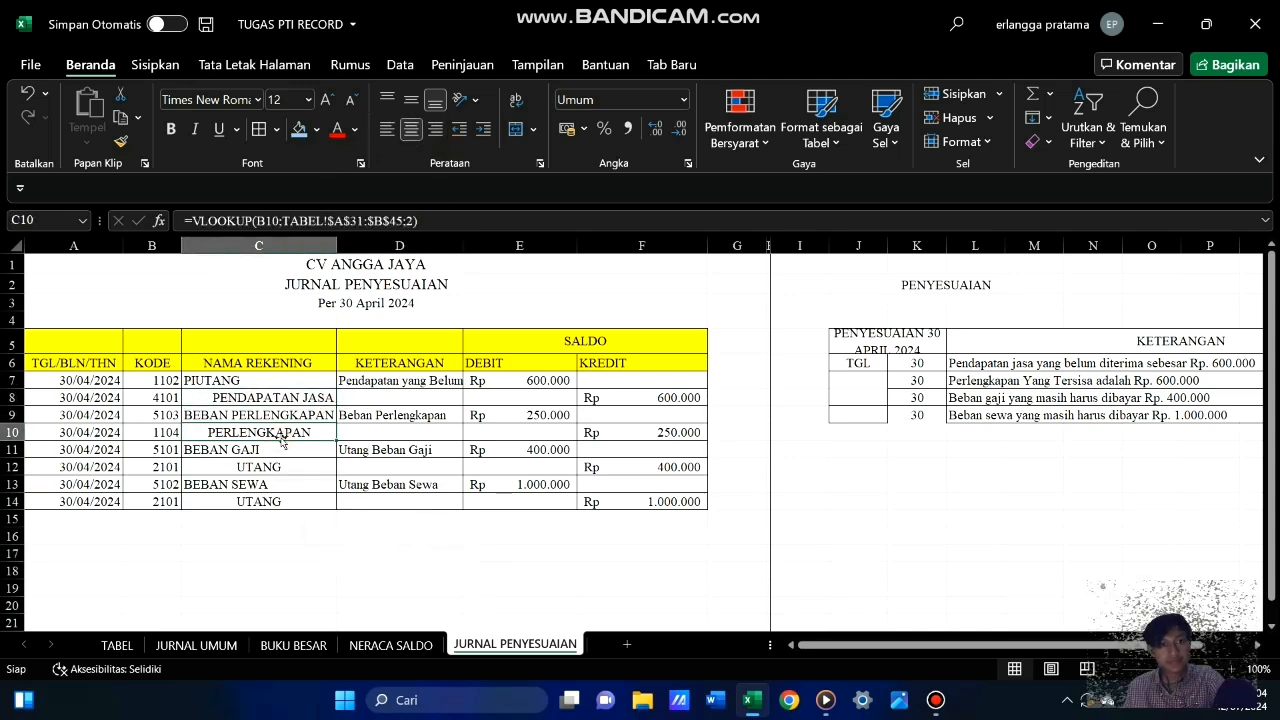
pyautogui.click(436, 130)
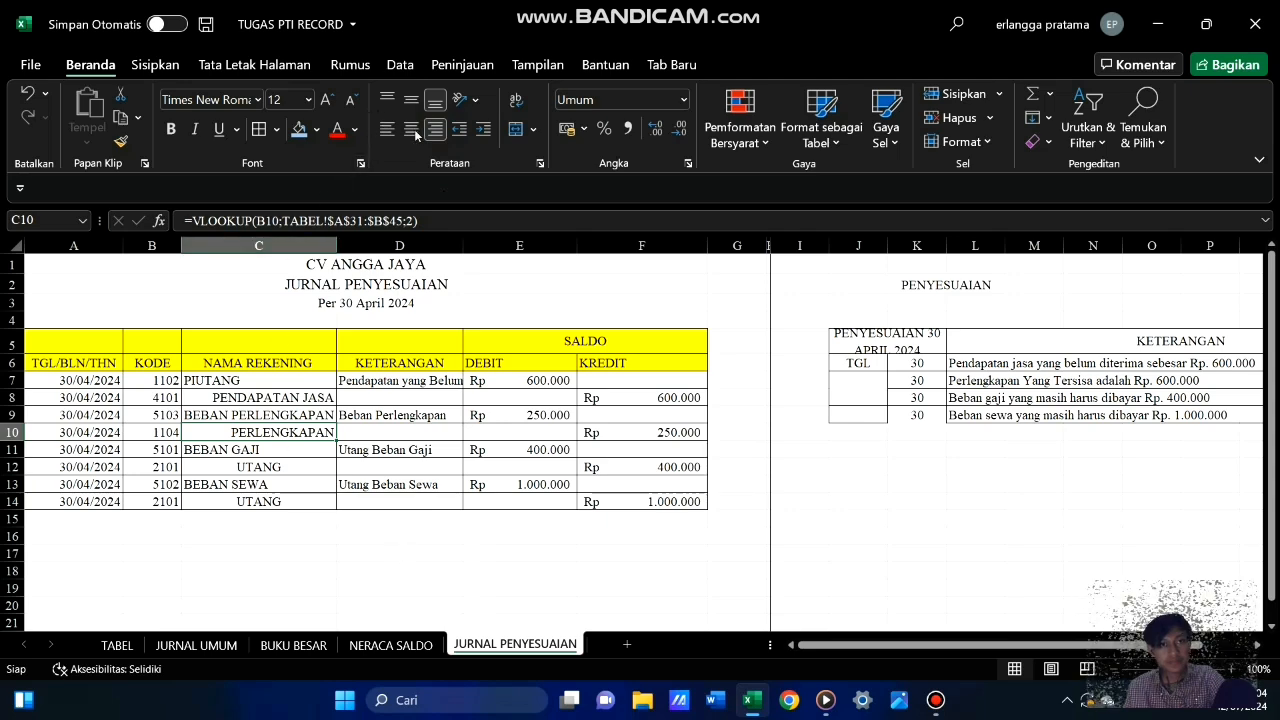
pyautogui.click(415, 131)
pyautogui.click(455, 558)
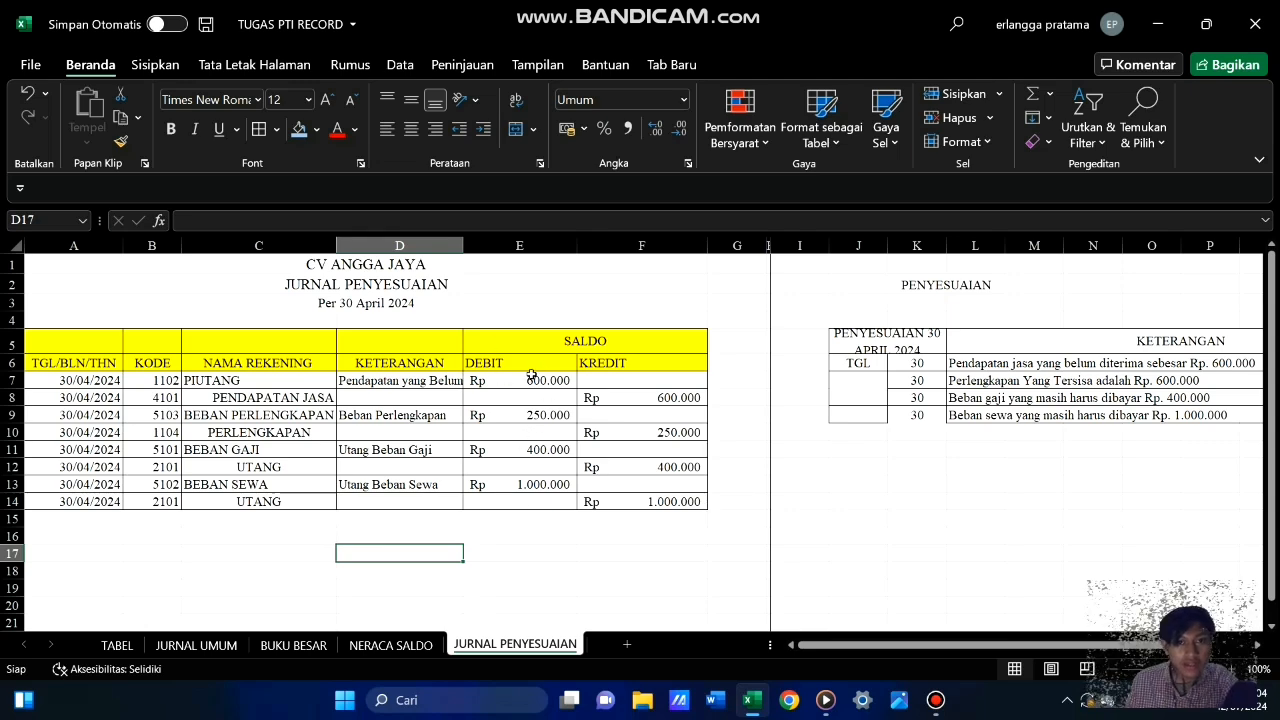
# Enter the label JUMLAH in D15, below the last journal entry
pyautogui.click(518, 519)
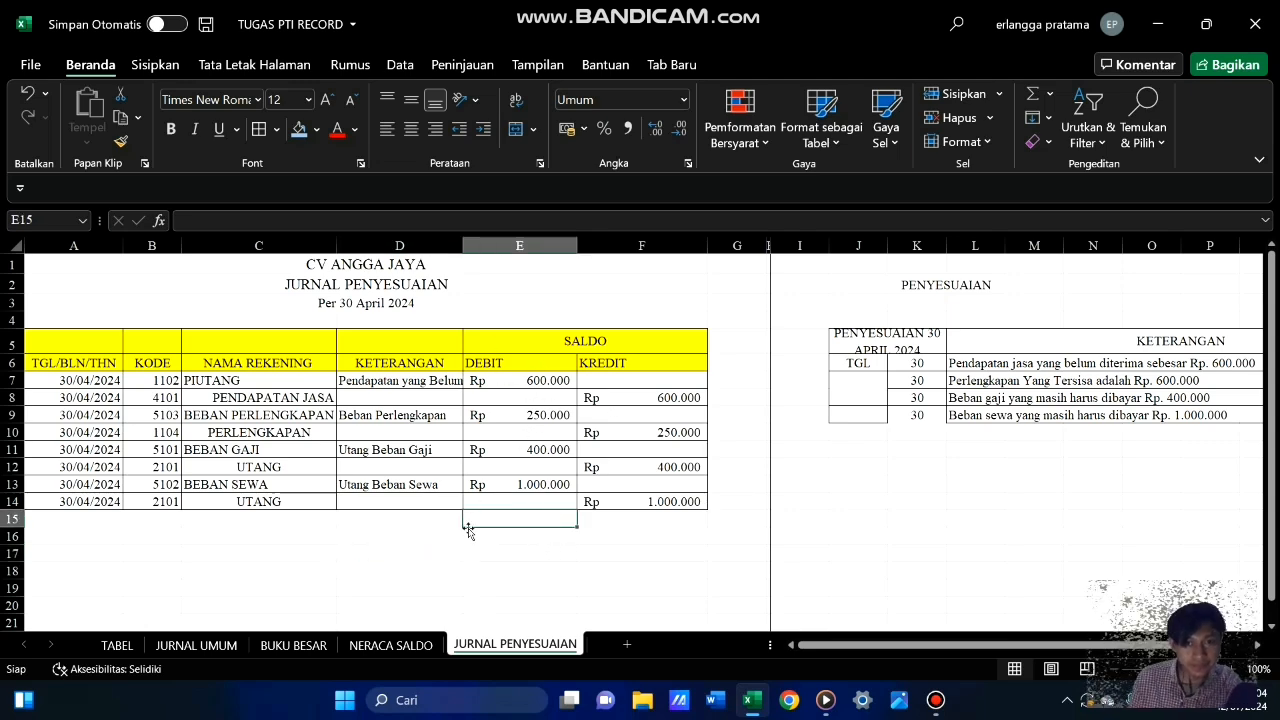
pyautogui.click(316, 522)
pyautogui.click(413, 524)
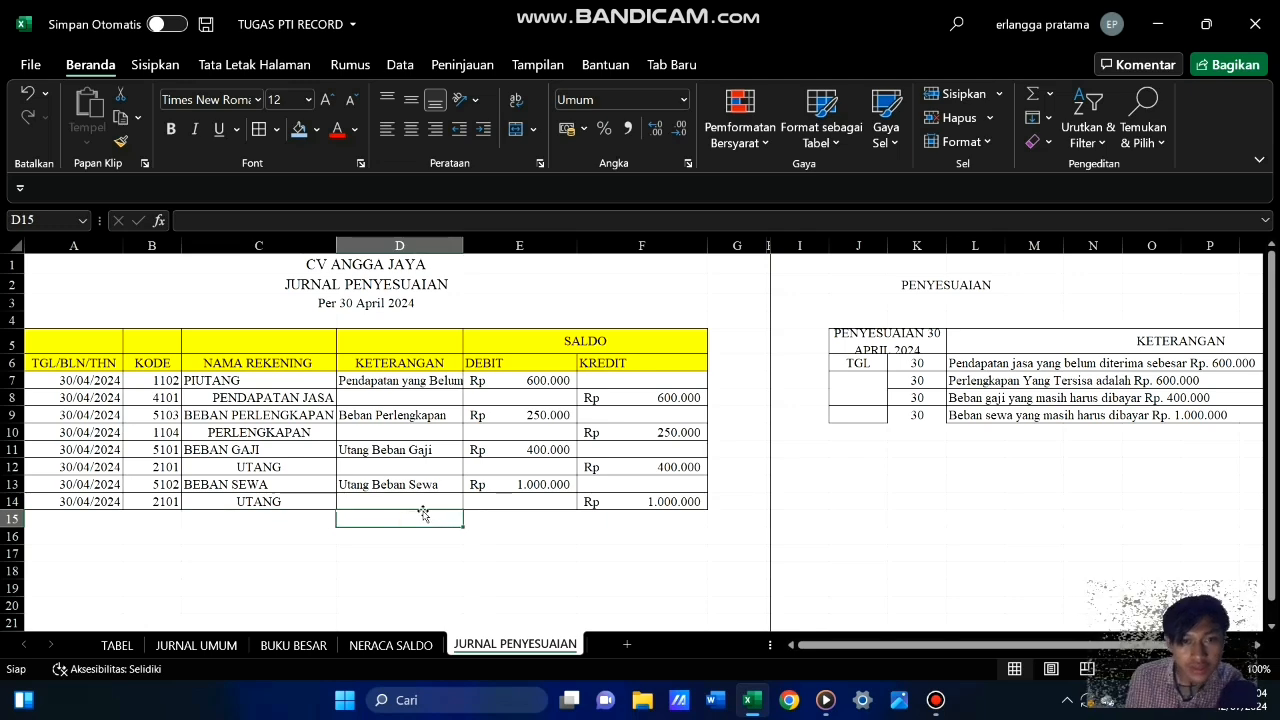
pyautogui.write('jum')
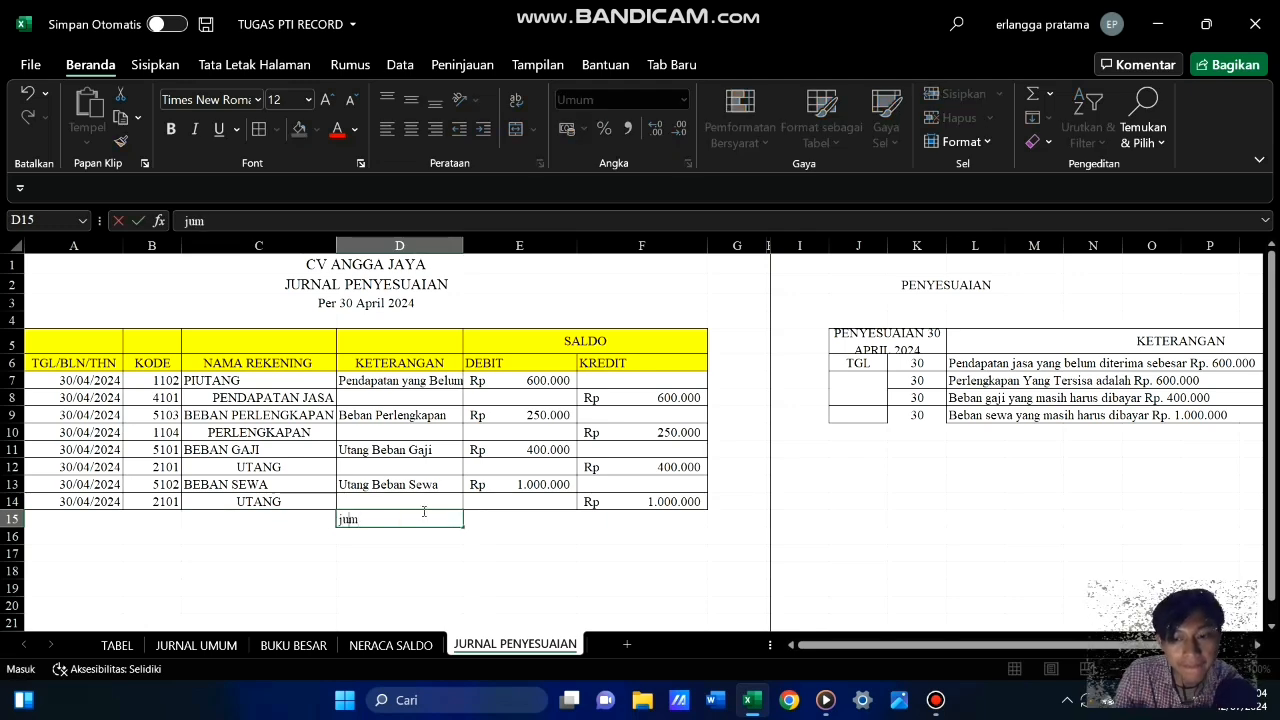
pyautogui.press('BackSpace')
pyautogui.press('BackSpace')
pyautogui.press('BackSpace')
pyautogui.write('JUMLAH')
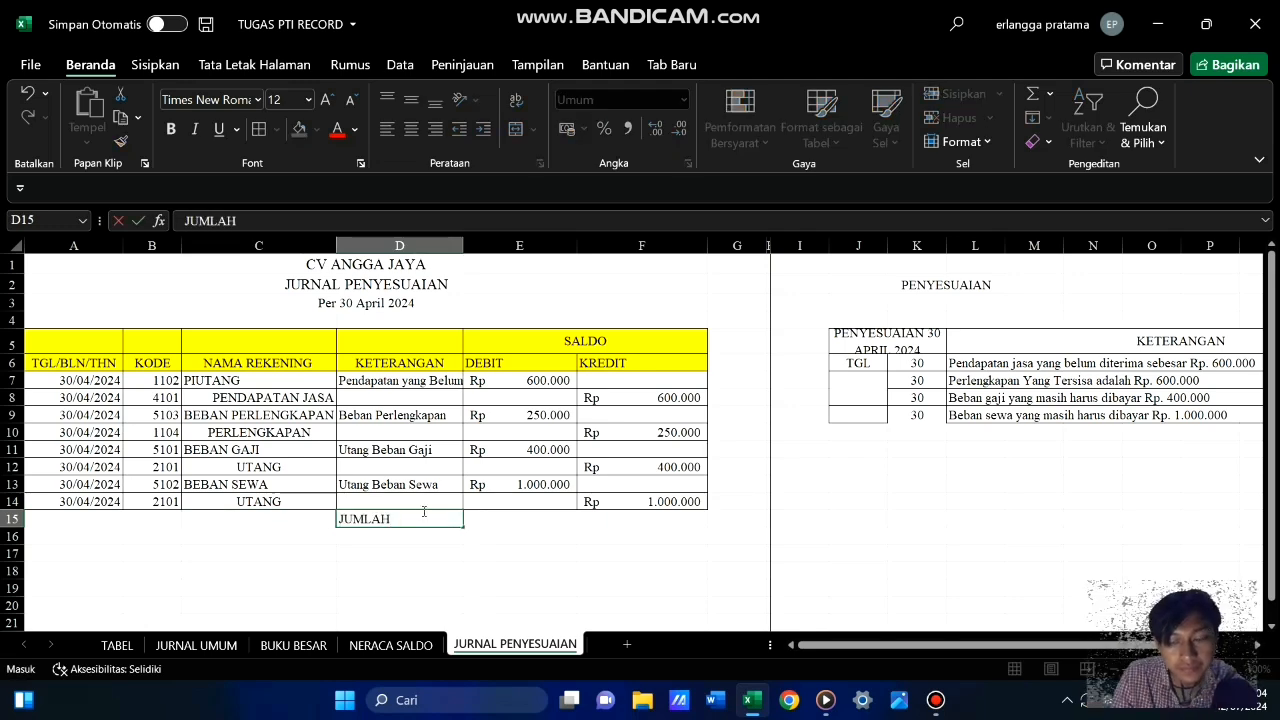
pyautogui.press('Tab')
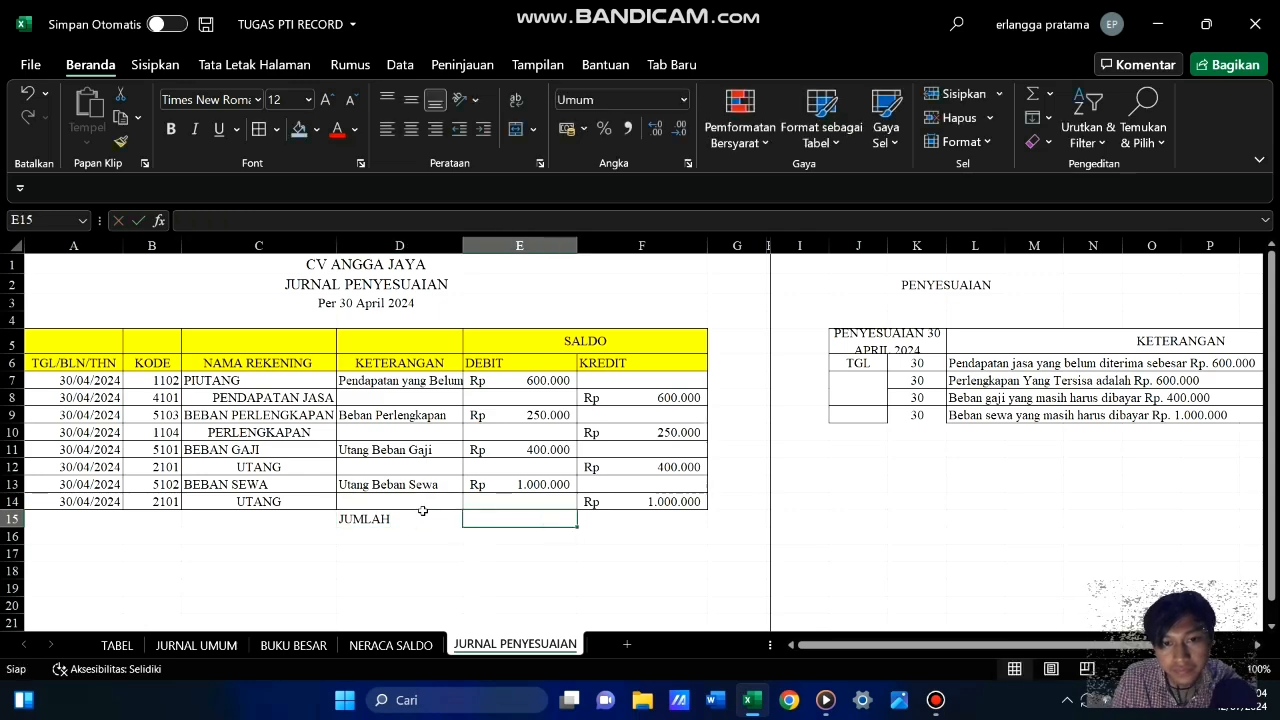
# Total the debit column in E15 with a SUM of E7:E14 and fill the formula across to F15 for the credit column
pyautogui.write('=SUM(')
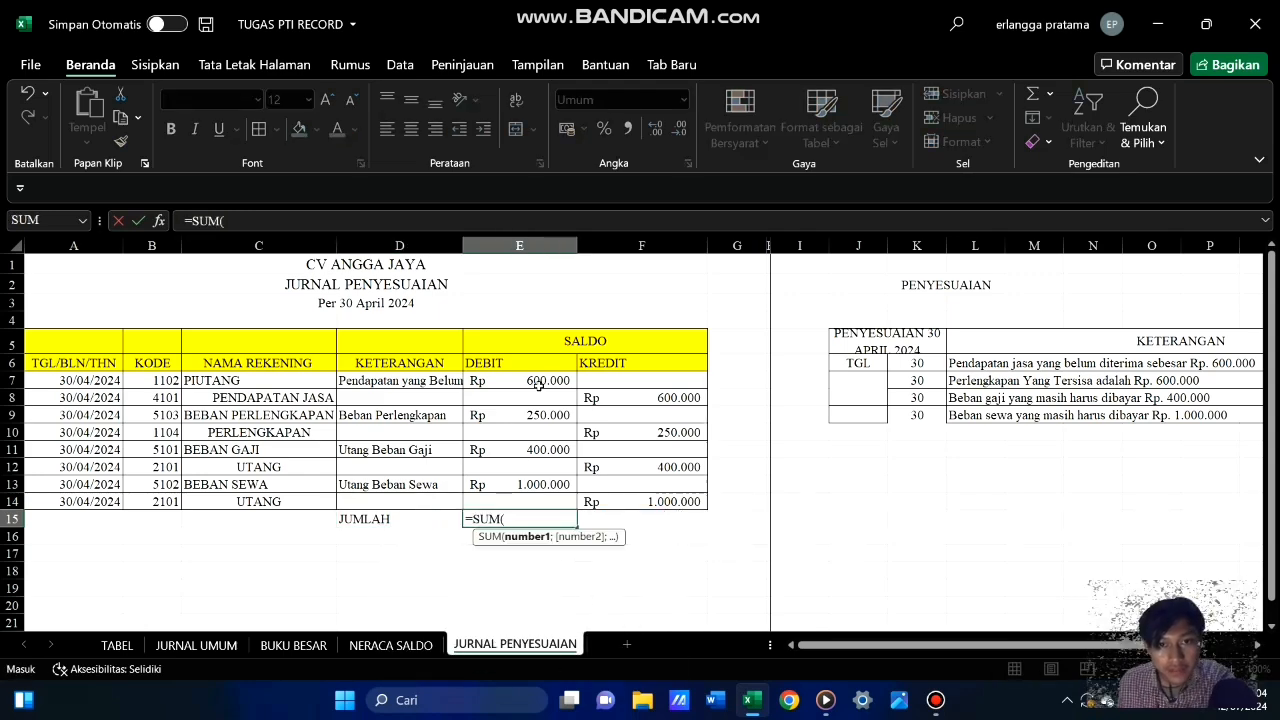
pyautogui.moveTo(550, 378); pyautogui.dragTo(567, 509)
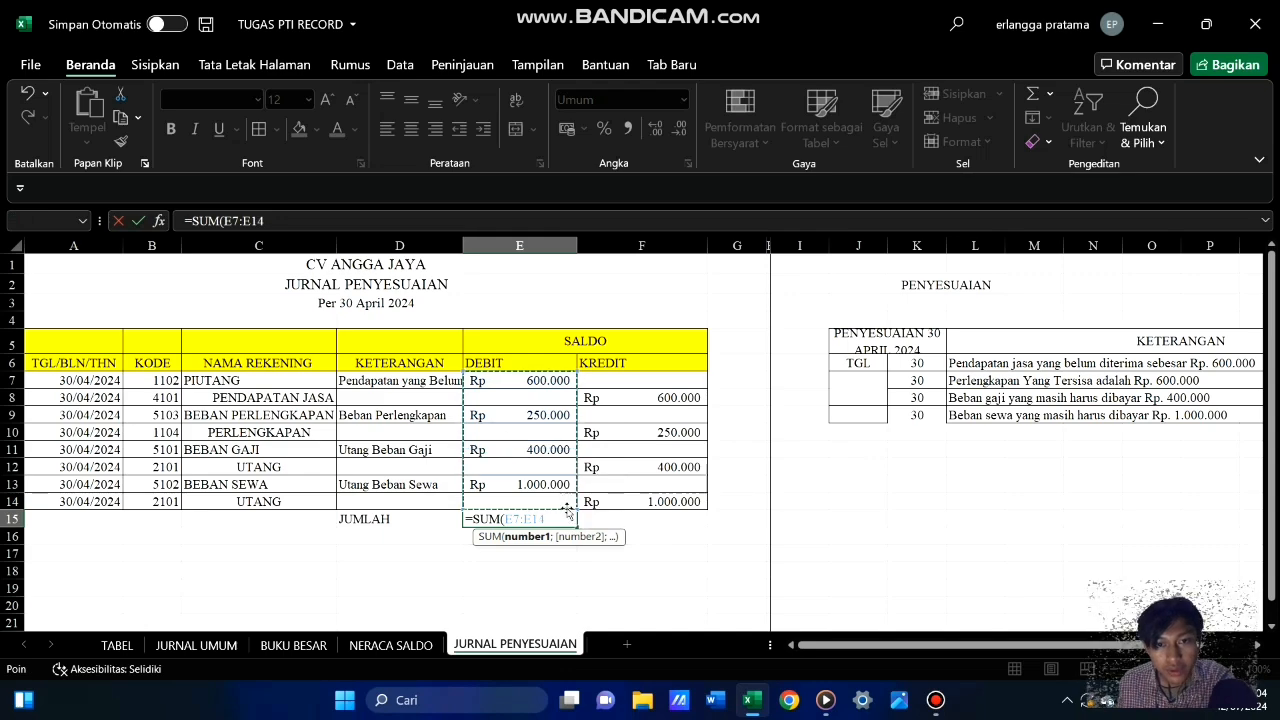
pyautogui.press('Return')
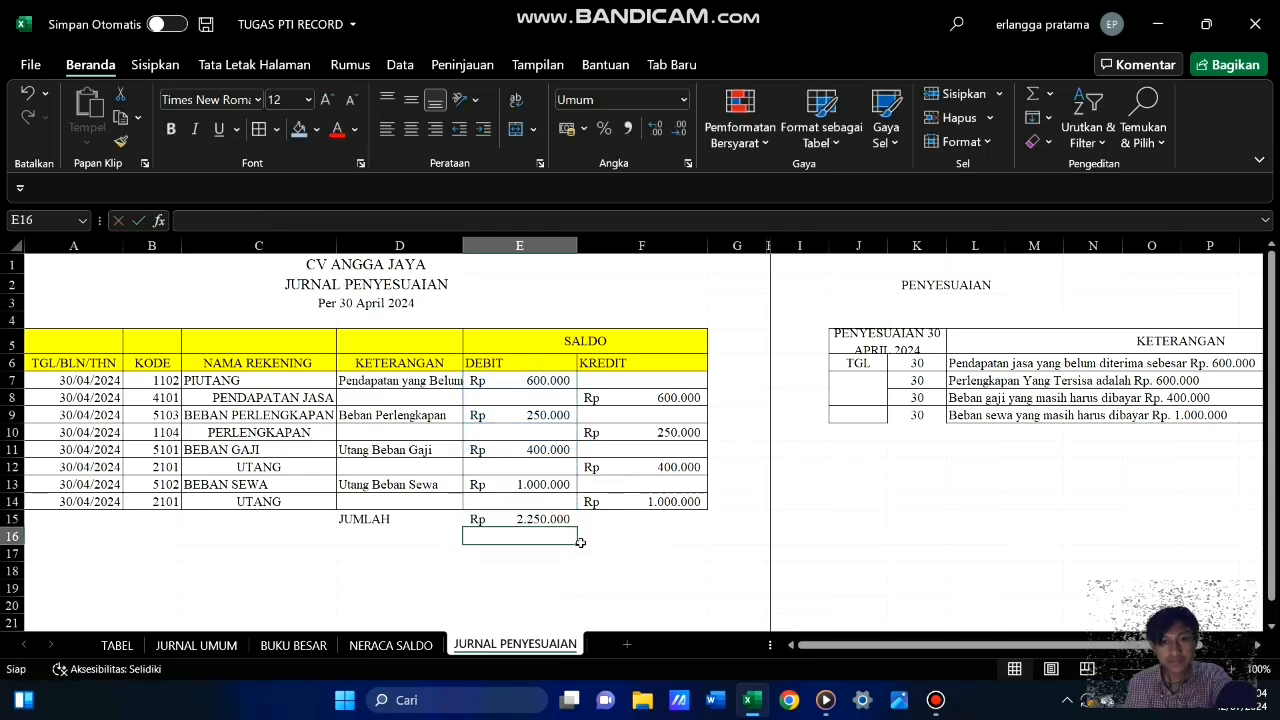
pyautogui.click(573, 523)
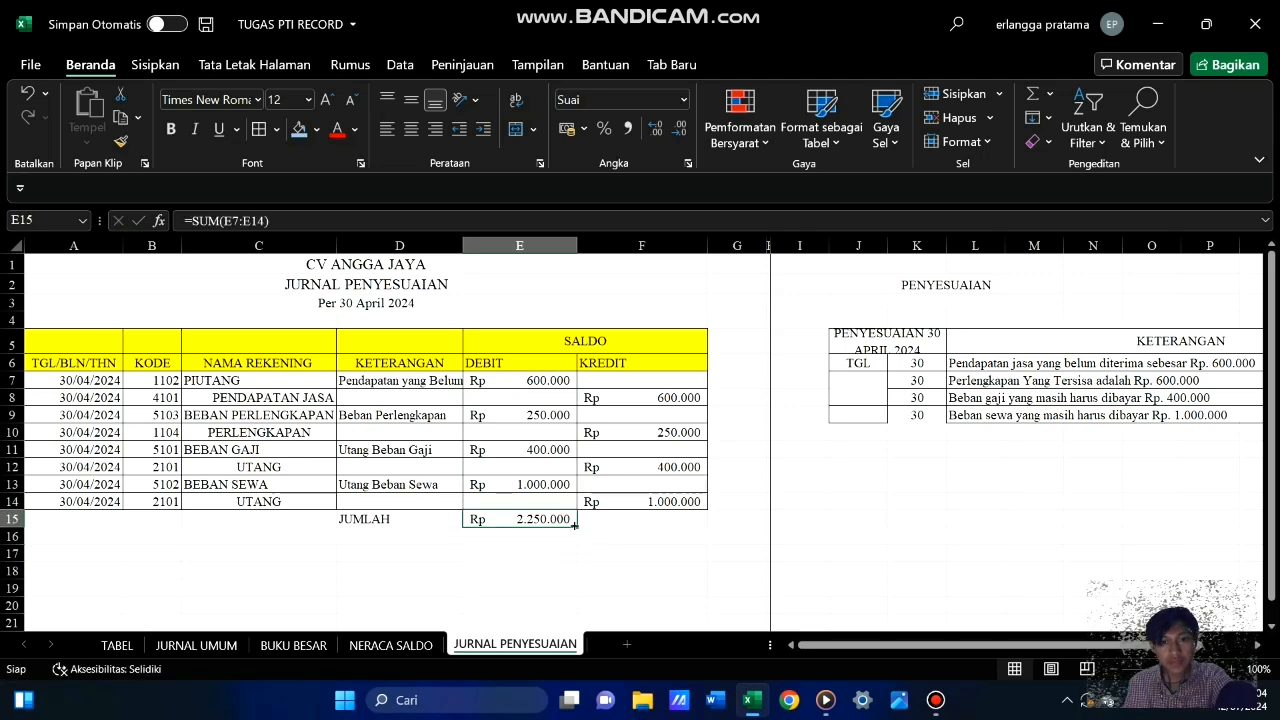
pyautogui.moveTo(575, 524); pyautogui.dragTo(645, 521)
pyautogui.click(624, 569)
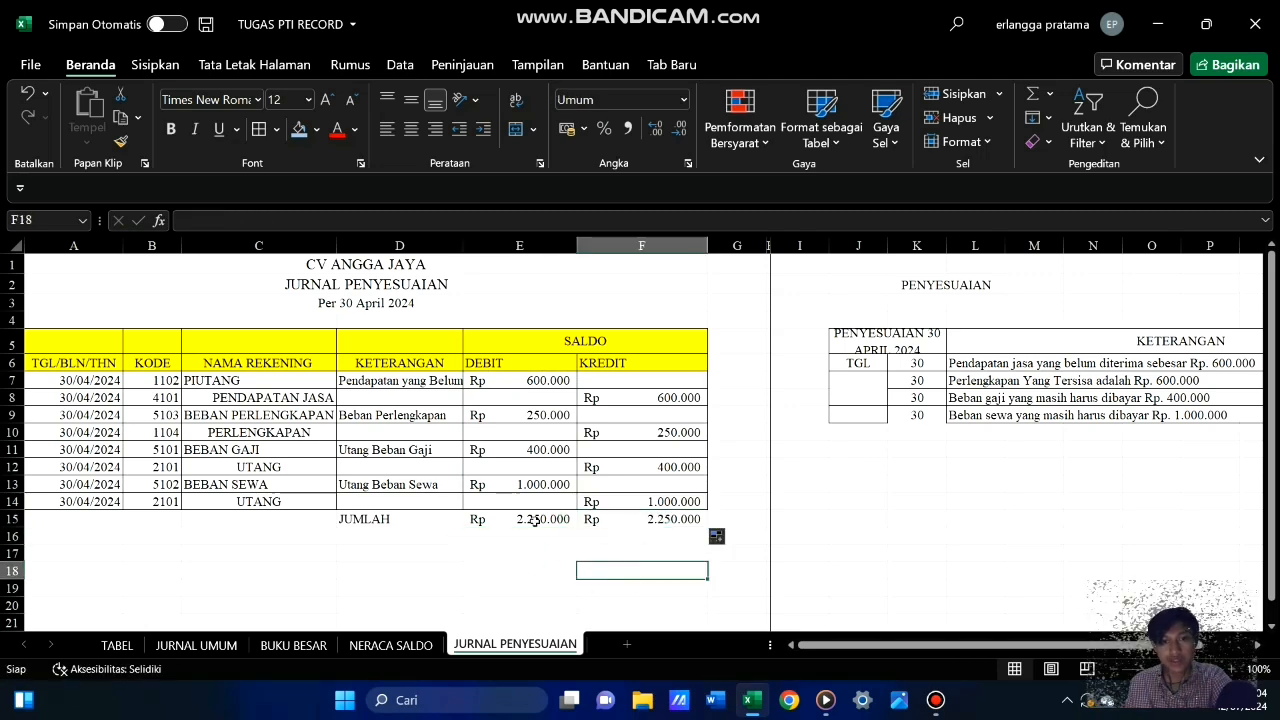
# Format the JUMLAH row D15:F15 with cell borders, bold text and a light blue fill
pyautogui.click(540, 556)
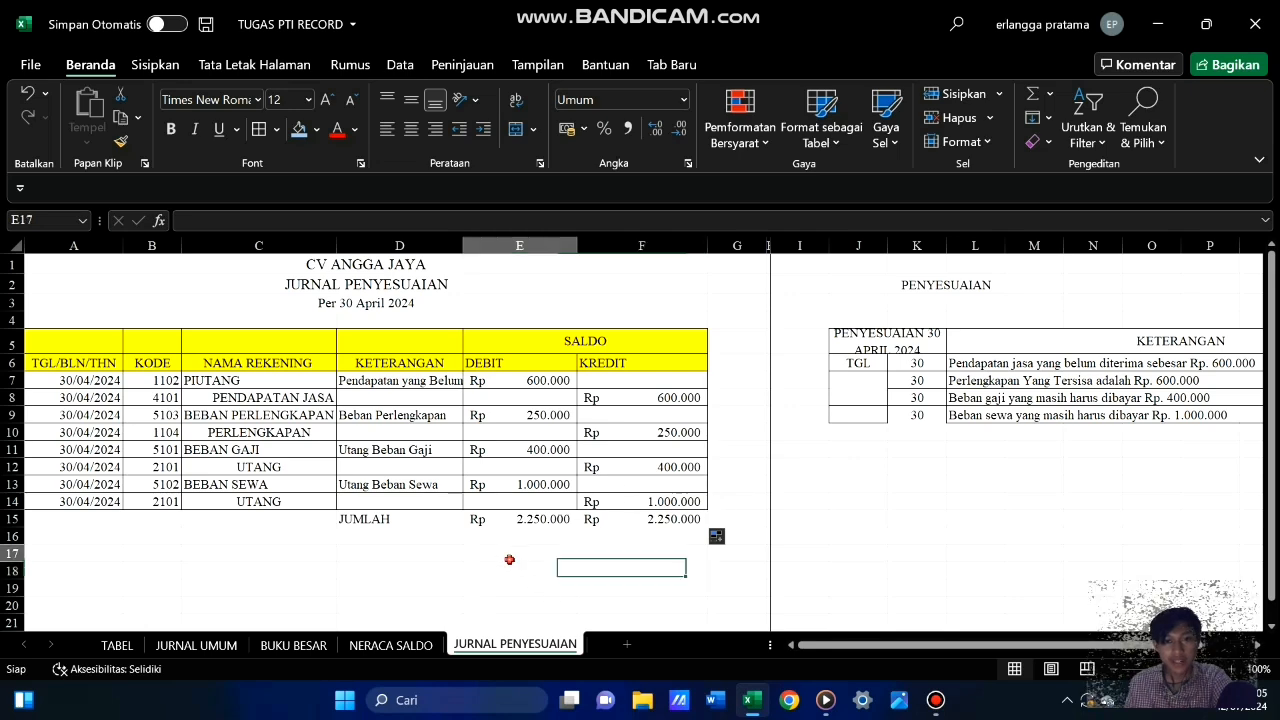
pyautogui.moveTo(346, 520); pyautogui.dragTo(660, 521)
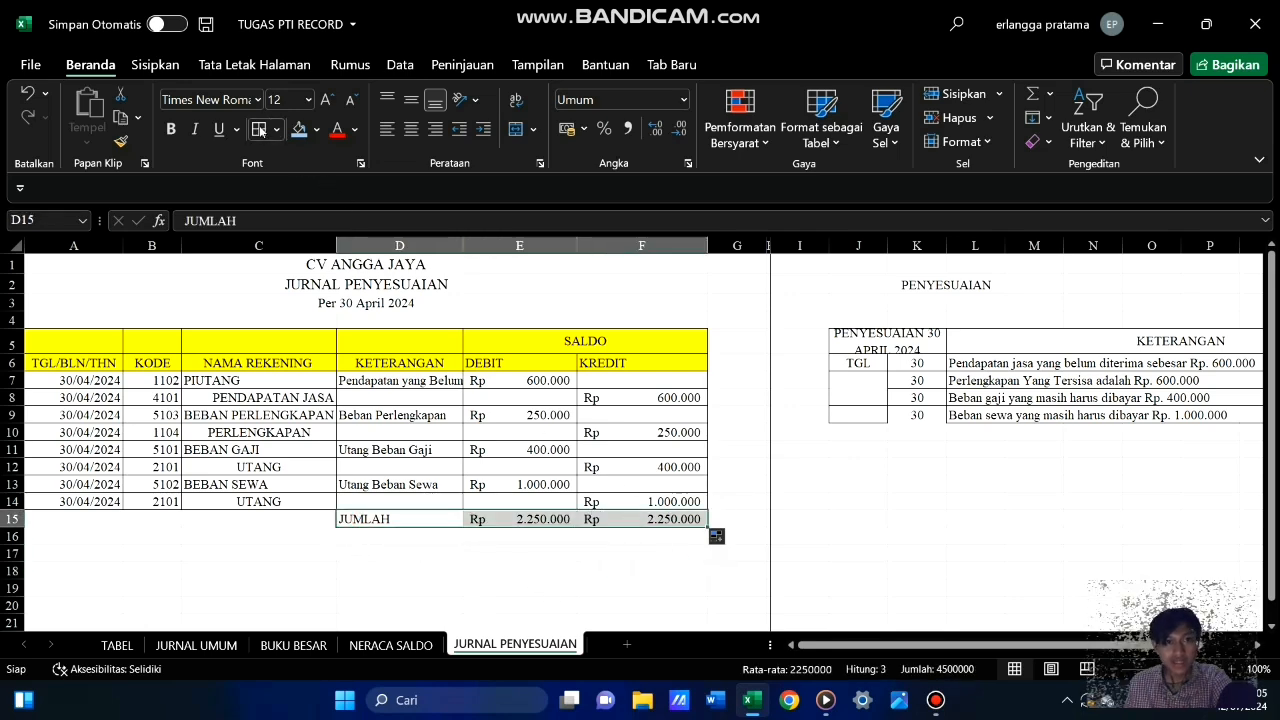
pyautogui.click(171, 130)
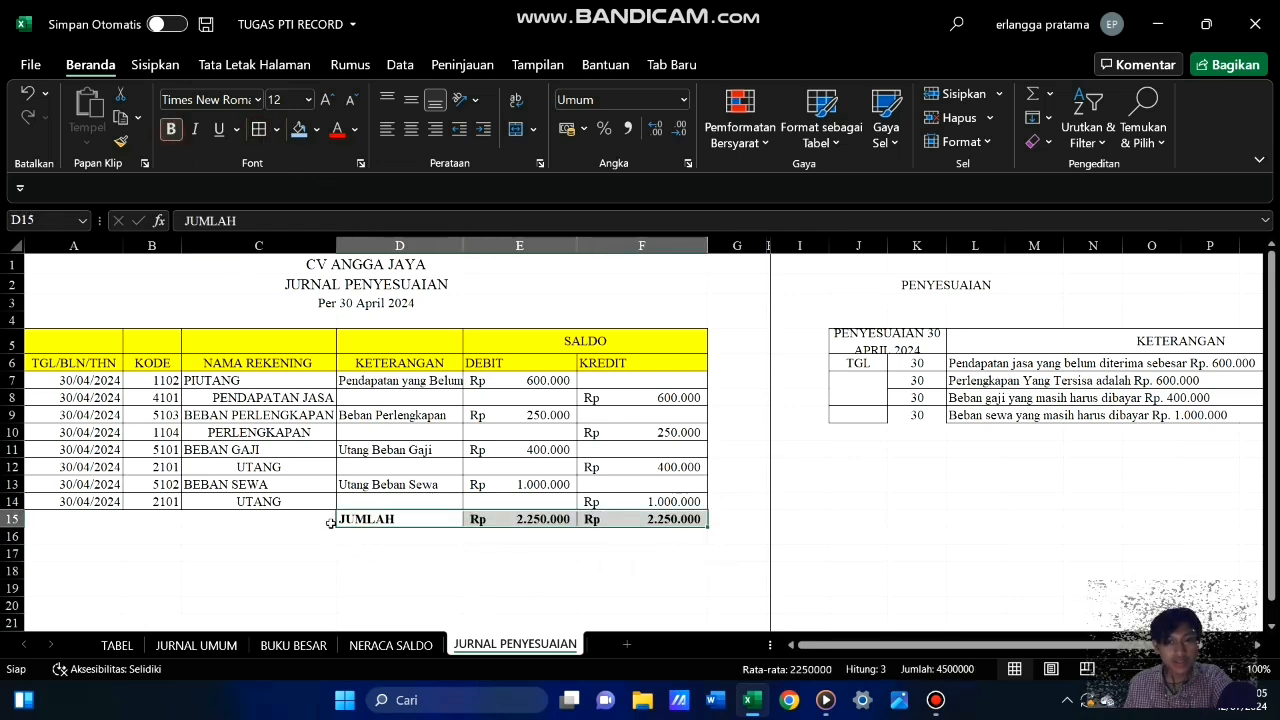
pyautogui.click(300, 590)
pyautogui.moveTo(411, 520); pyautogui.dragTo(685, 522)
pyautogui.click(298, 129)
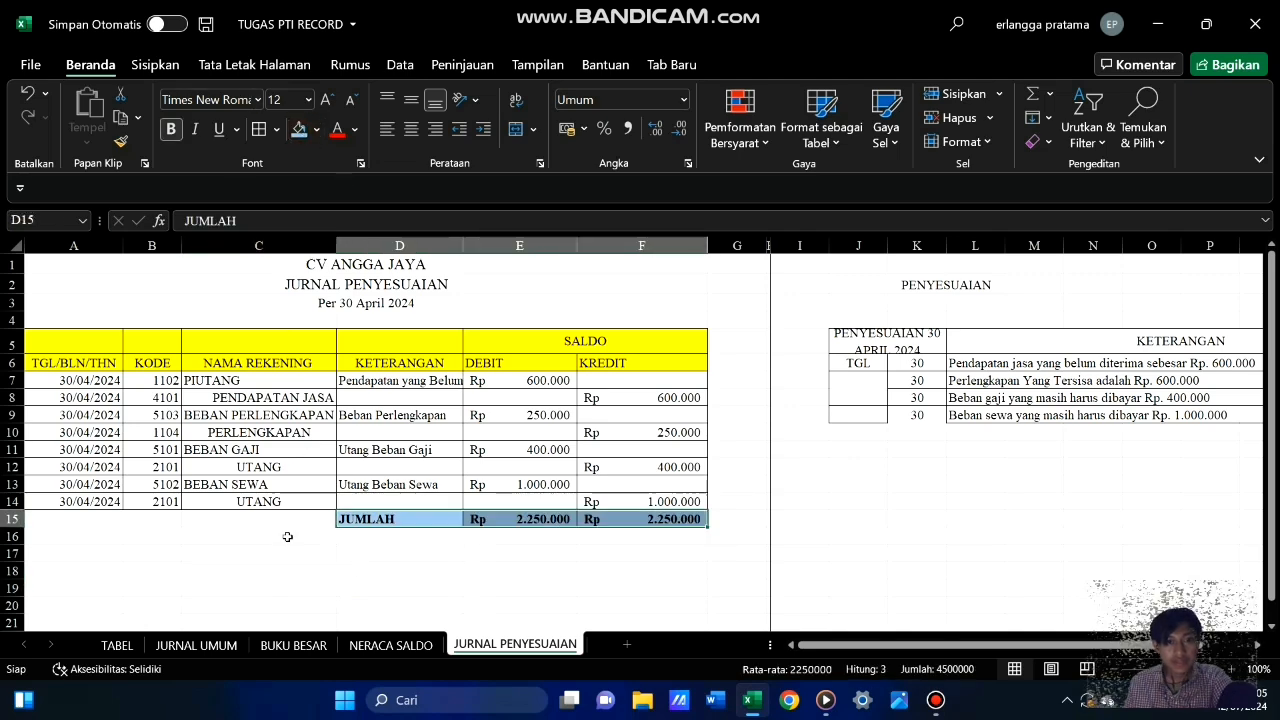
pyautogui.click(297, 572)
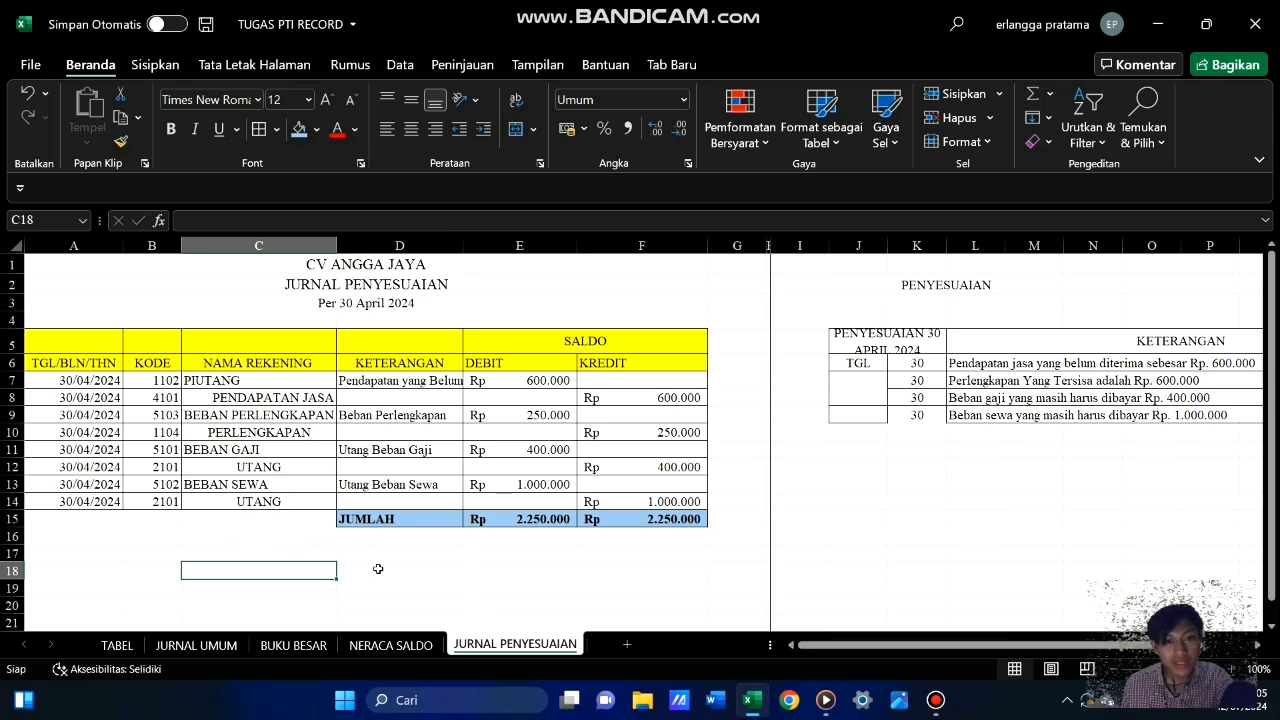
pyautogui.click(421, 571)
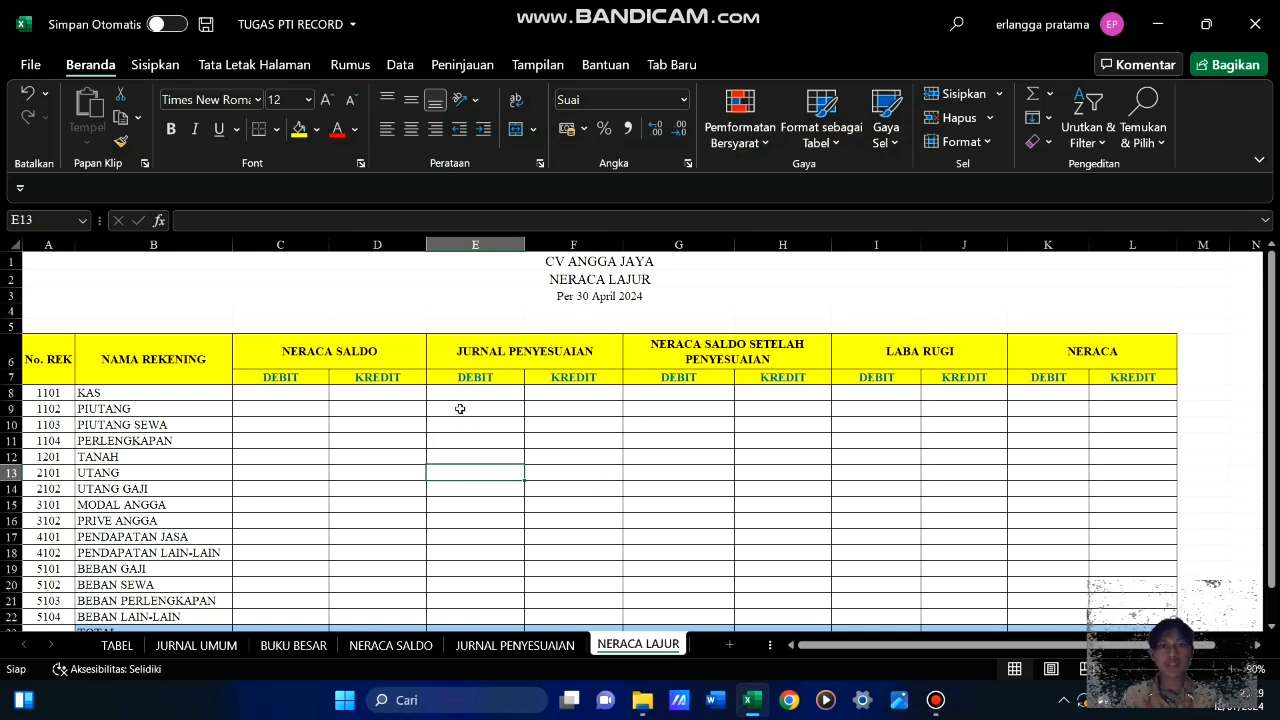
# Look over the NERACA LAJUR worksheet layout, from its column headings down to the TOTAL row
pyautogui.scroll(-3, 204, 463)
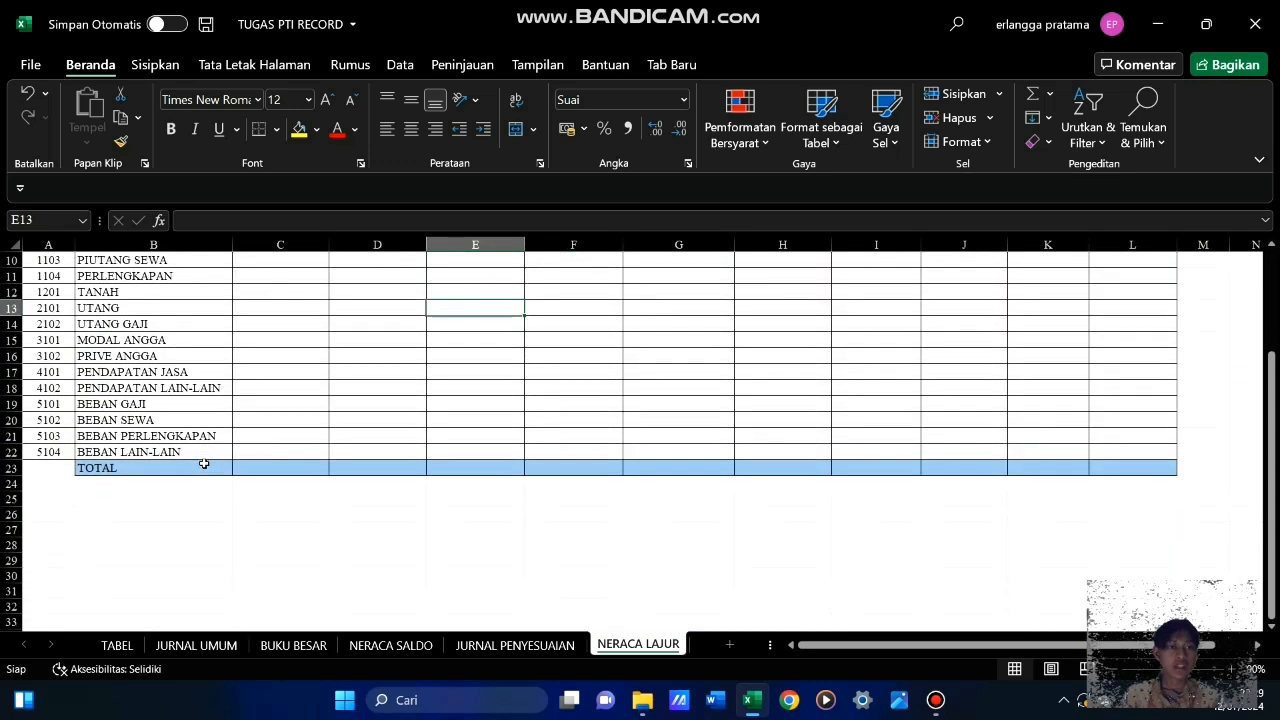
pyautogui.scroll(3, 204, 463)
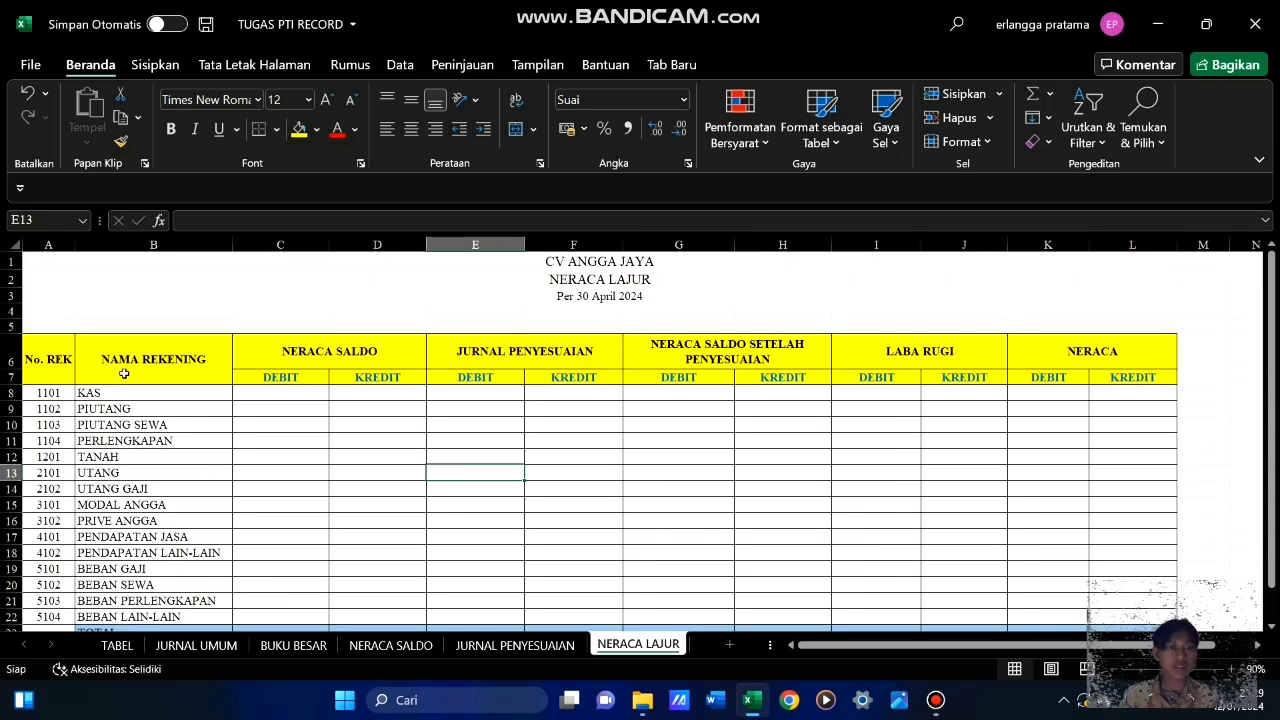
pyautogui.moveTo(57, 360); pyautogui.dragTo(1054, 594)
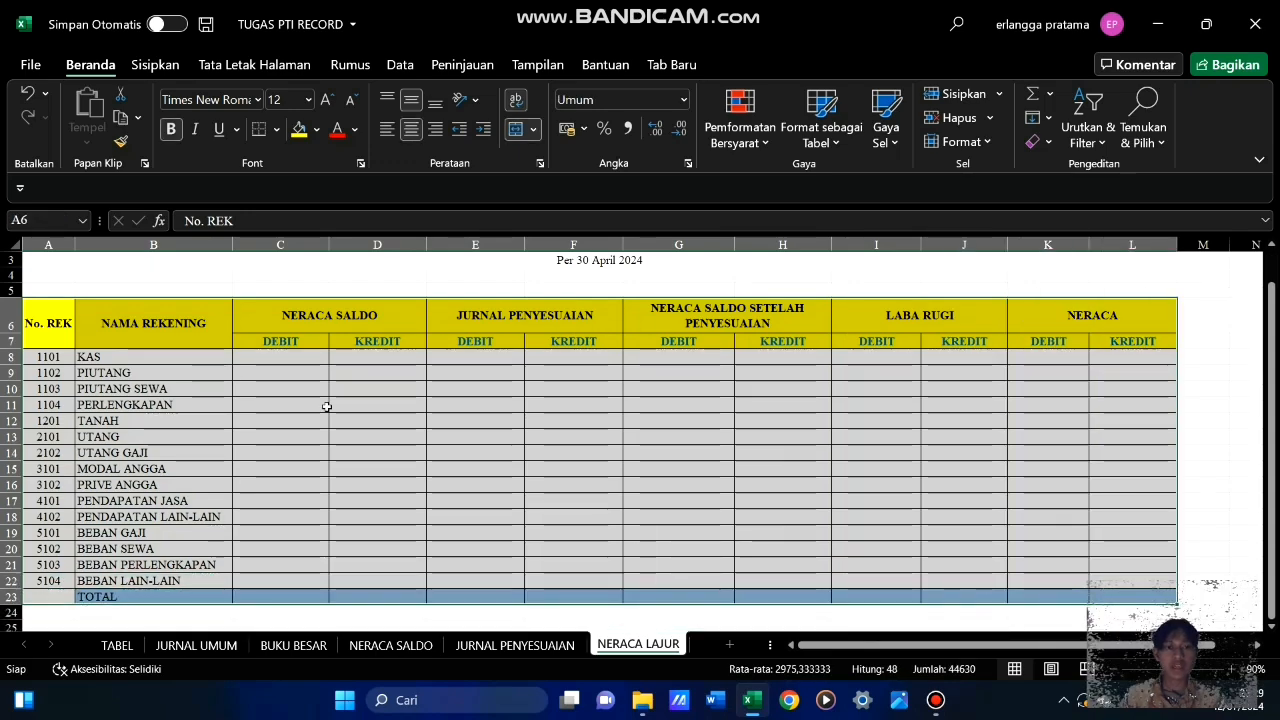
pyautogui.click(389, 431)
pyautogui.scroll(1, 389, 432)
pyautogui.scroll(-3, 389, 431)
pyautogui.scroll(3, 333, 397)
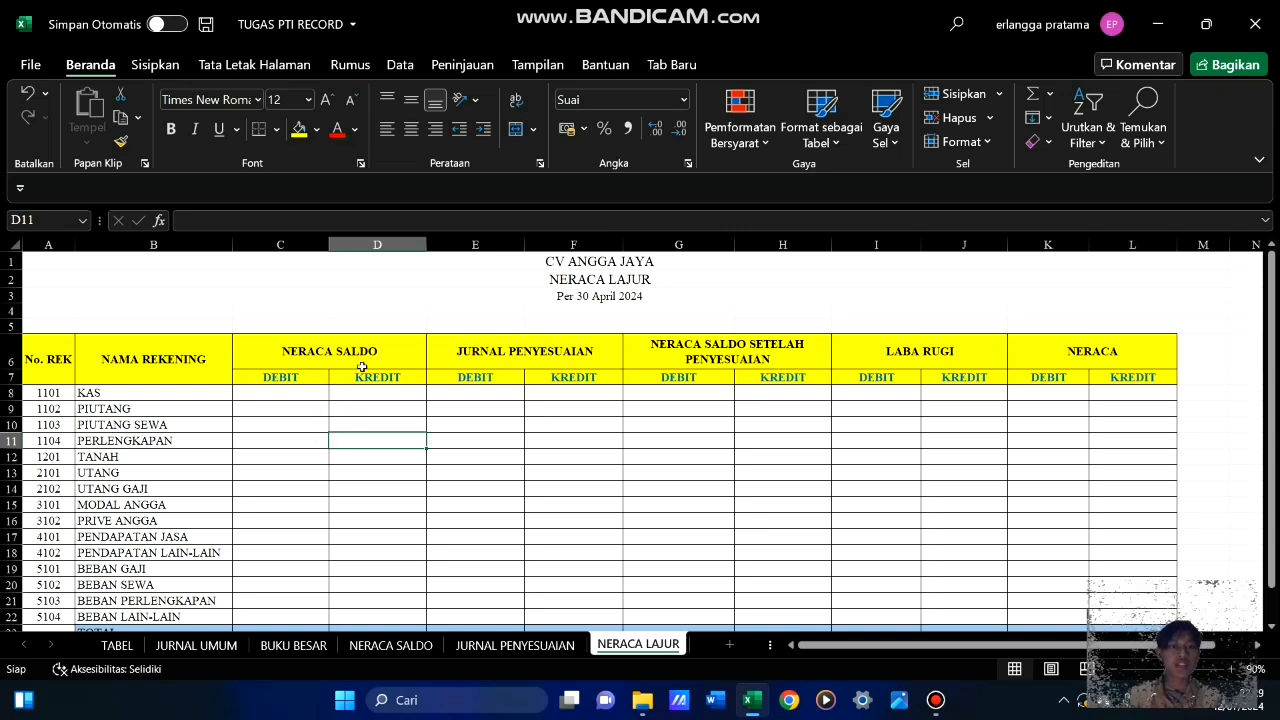
# Copy the debit and credit balances C8:D22 from the NERACA SALDO sheet into NERACA LAJUR starting at C8
pyautogui.click(409, 646)
pyautogui.click(393, 436)
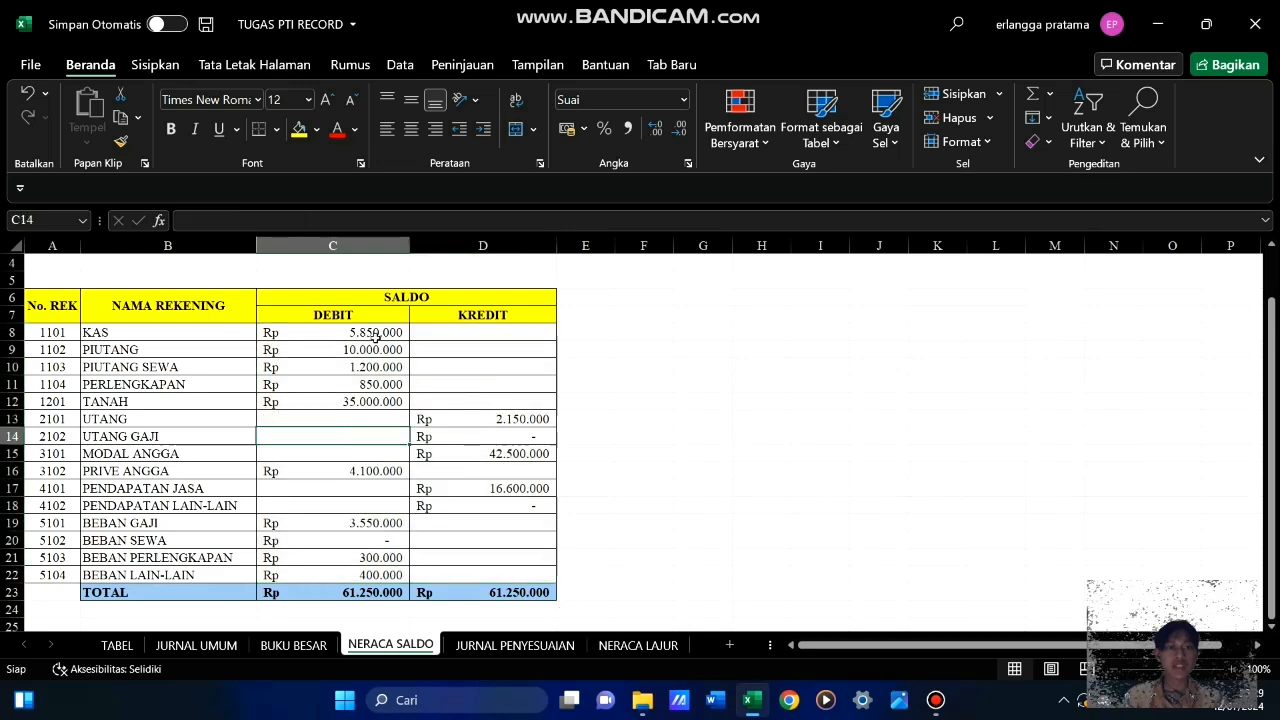
pyautogui.moveTo(376, 336); pyautogui.dragTo(507, 573)
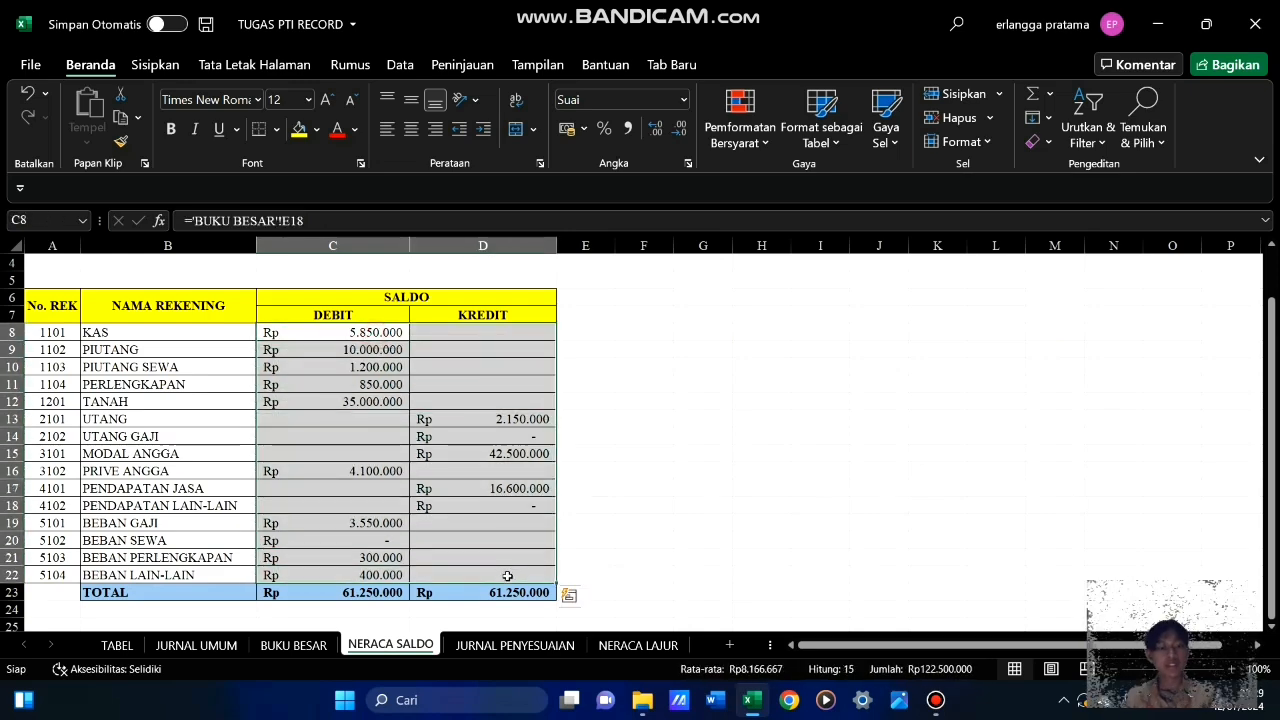
pyautogui.hotkey('ctrl', 'c')
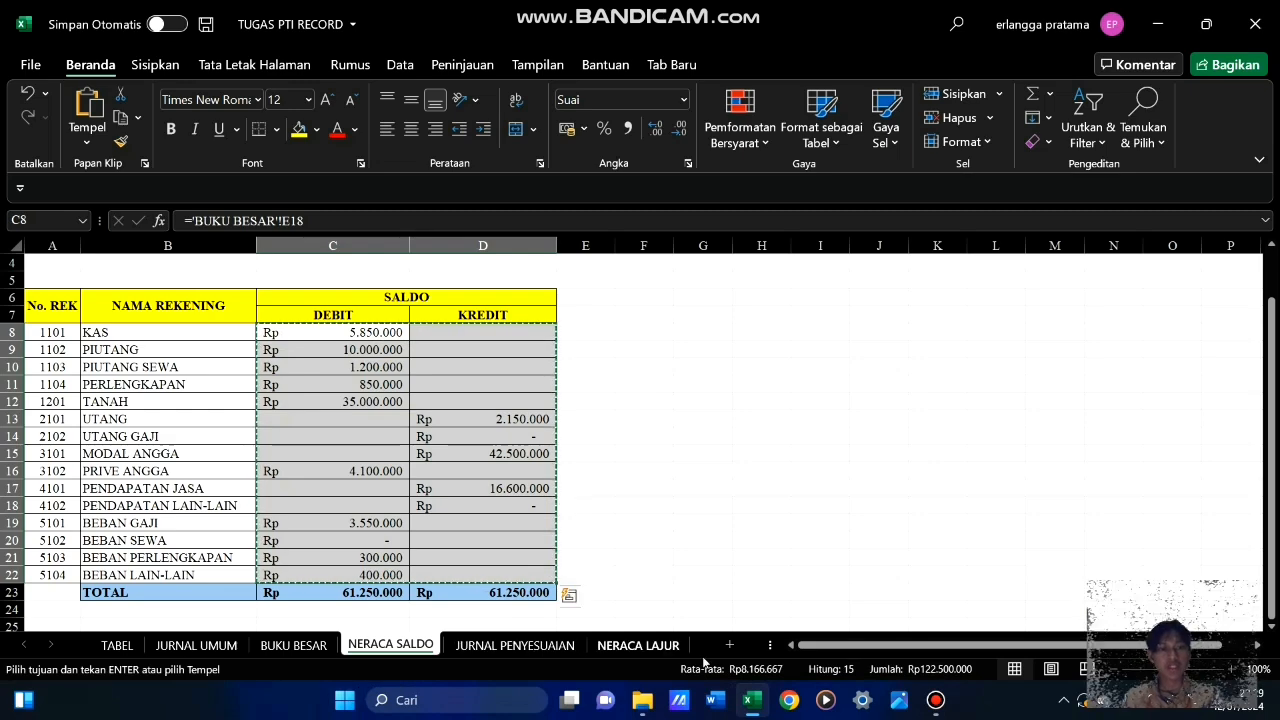
pyautogui.click(632, 646)
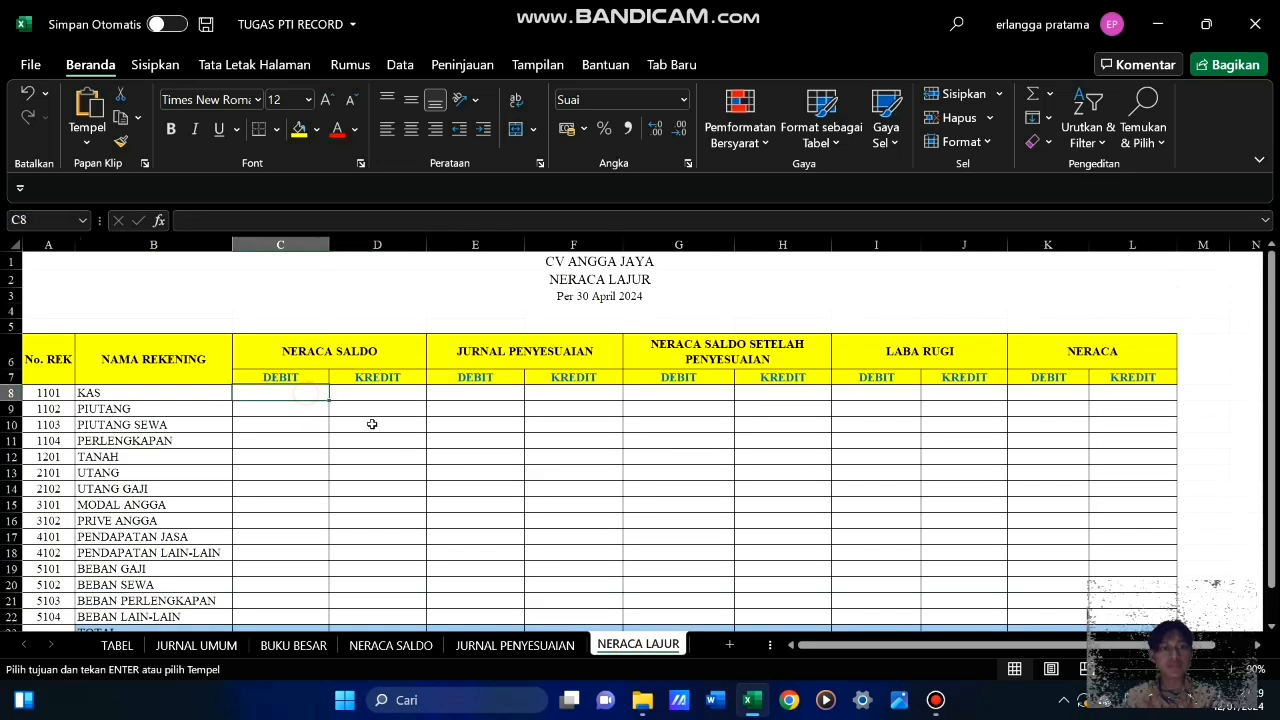
pyautogui.press('Return')
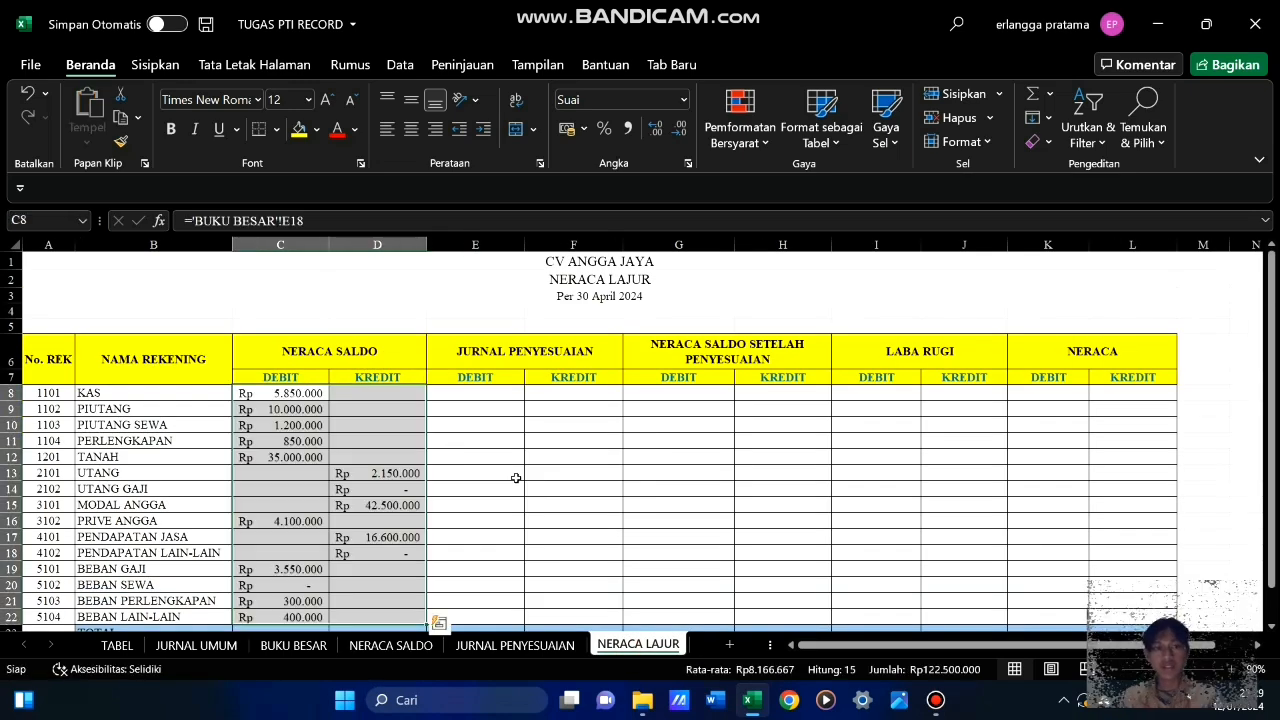
# Total the NERACA SALDO debit column in C23 with a SUM of C8:C22 and fill the formula across to D23
pyautogui.scroll(-3, 514, 477)
pyautogui.click(289, 469)
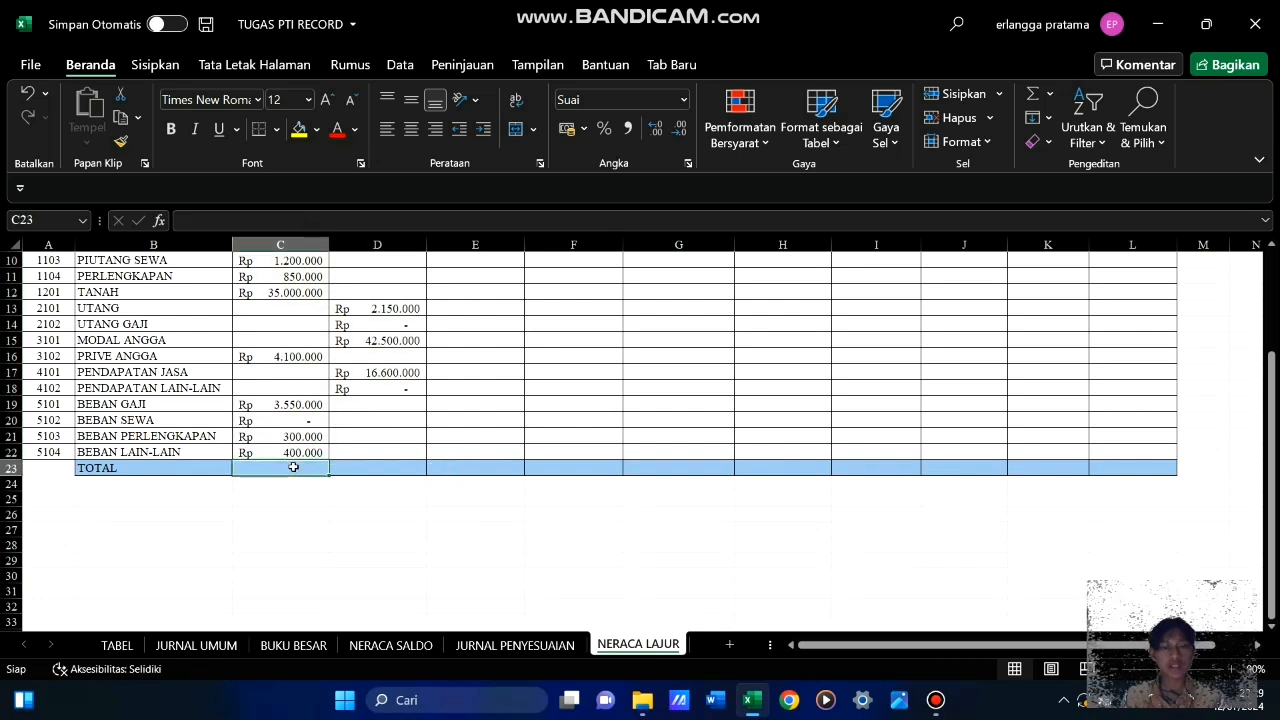
pyautogui.write('=SUM(')
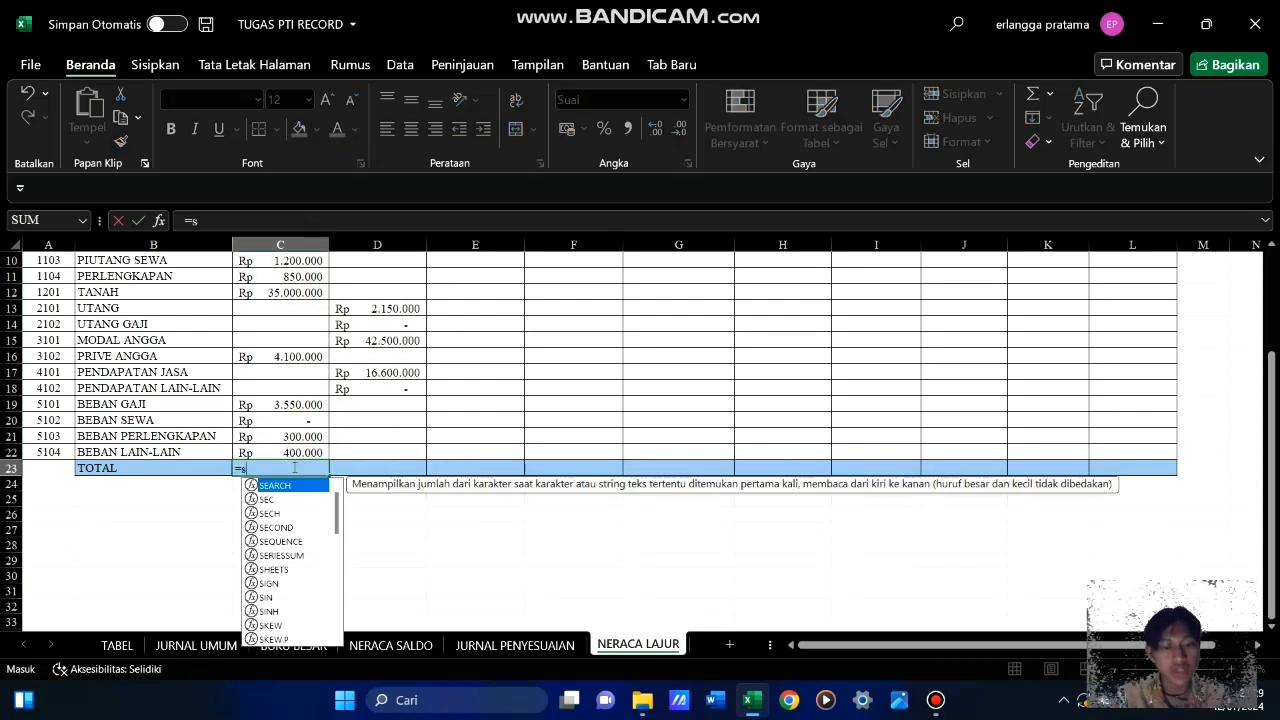
pyautogui.scroll(3, 293, 465)
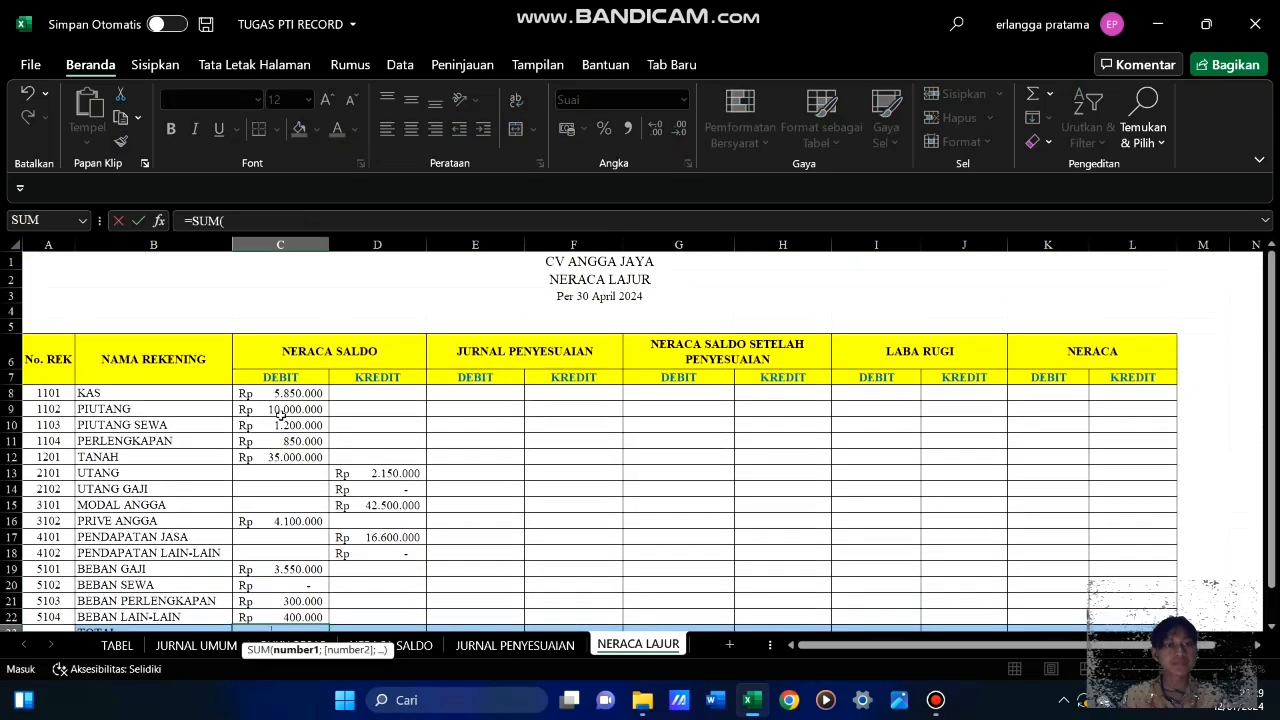
pyautogui.moveTo(290, 394); pyautogui.dragTo(320, 621)
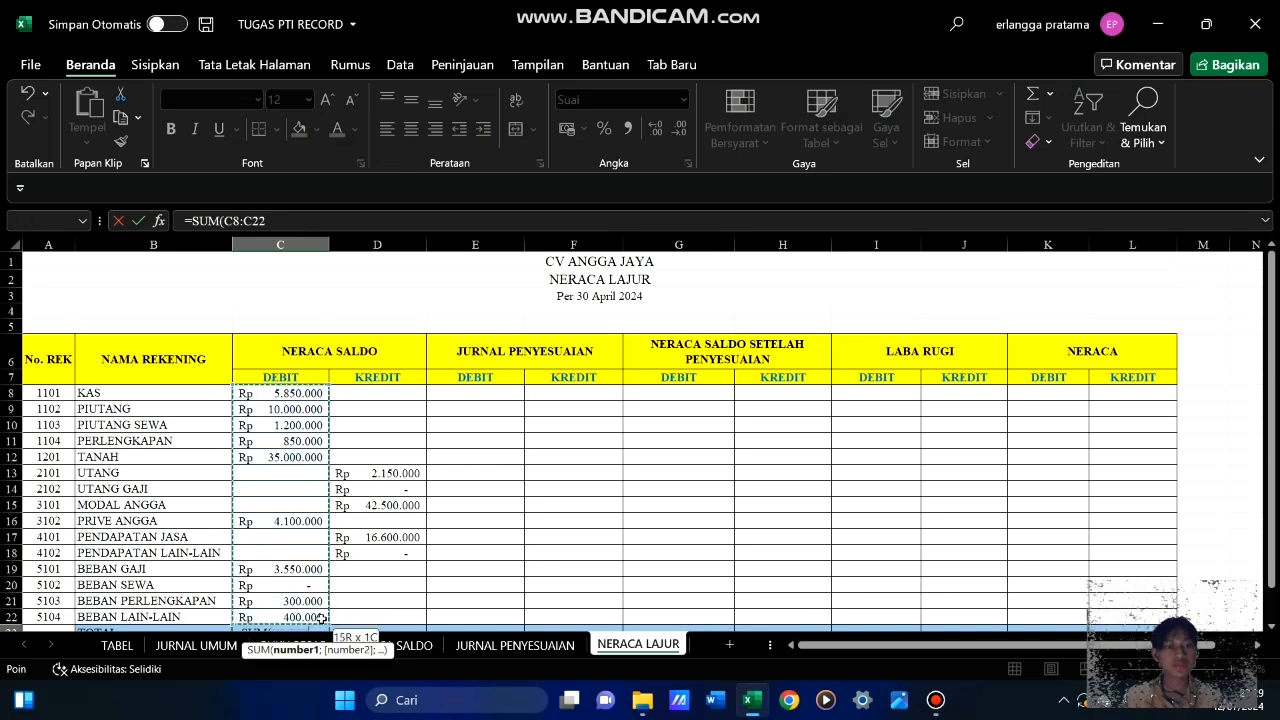
pyautogui.press('Return')
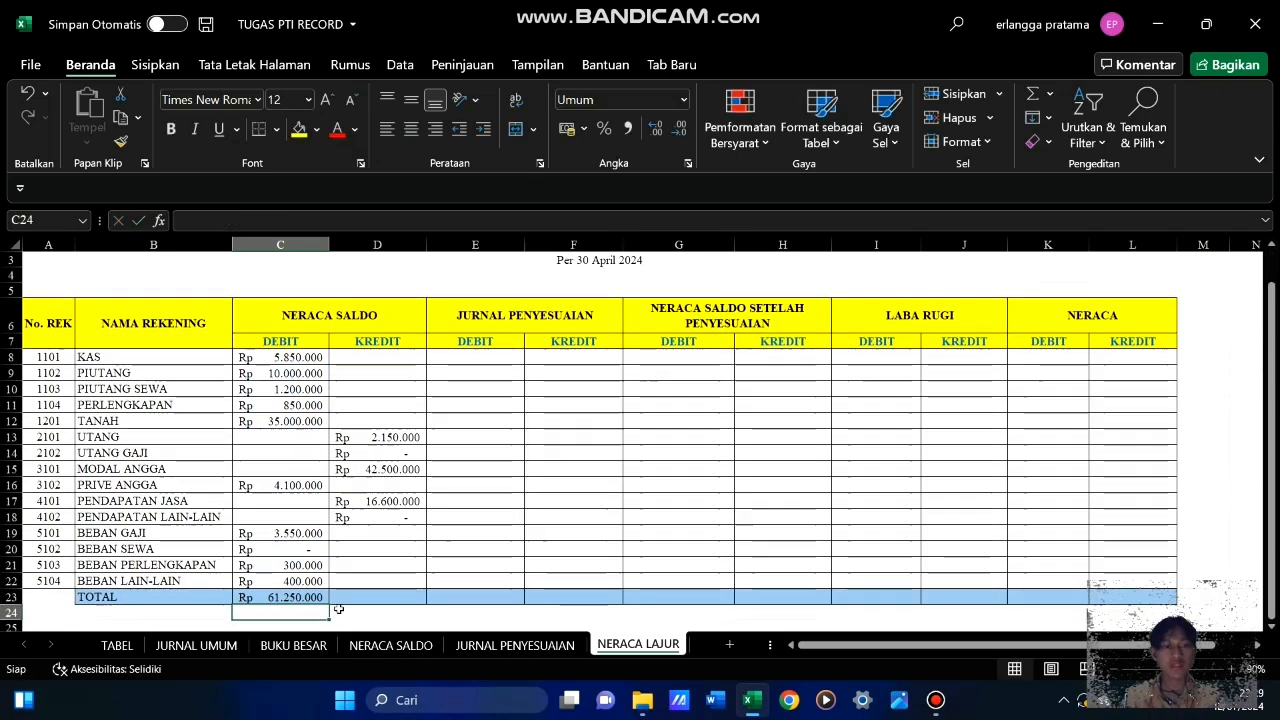
pyautogui.click(325, 598)
pyautogui.moveTo(344, 599); pyautogui.dragTo(400, 598)
pyautogui.click(555, 517)
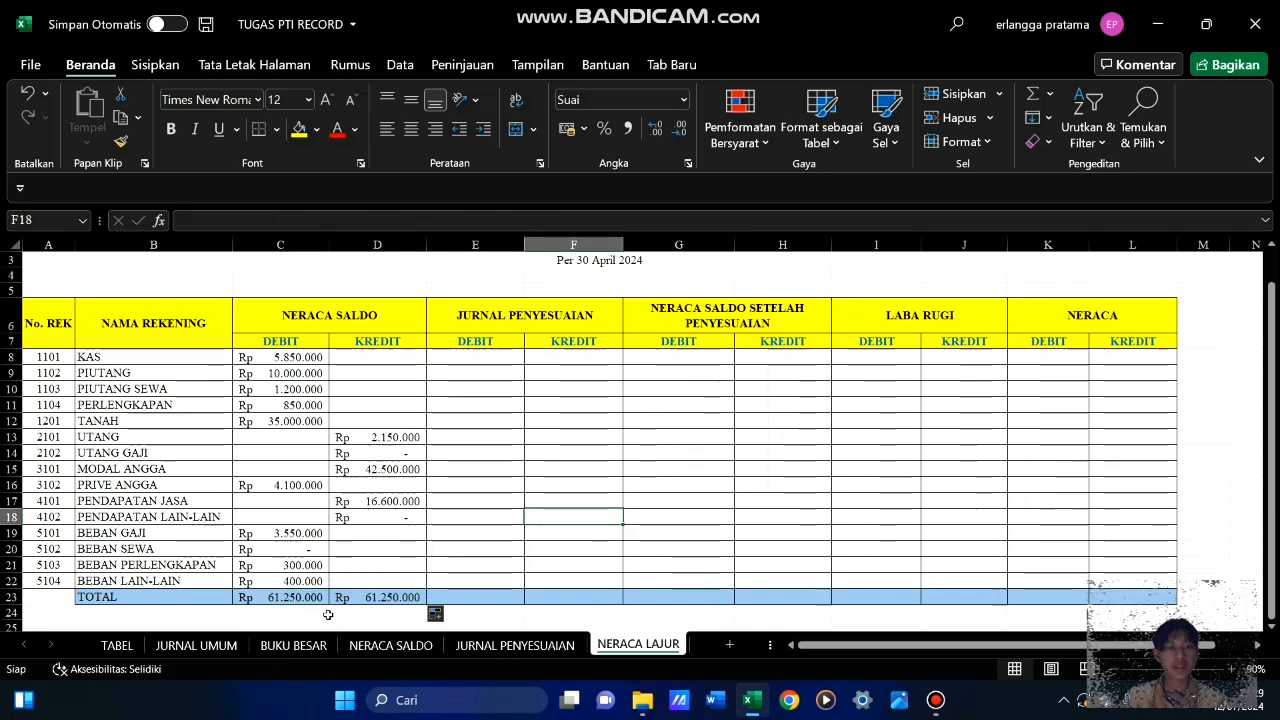
# Review the NERACA SALDO columns in NERACA LAJUR alongside the NERACA SALDO and JURNAL PENYESUAIAN sheets
pyautogui.click(418, 646)
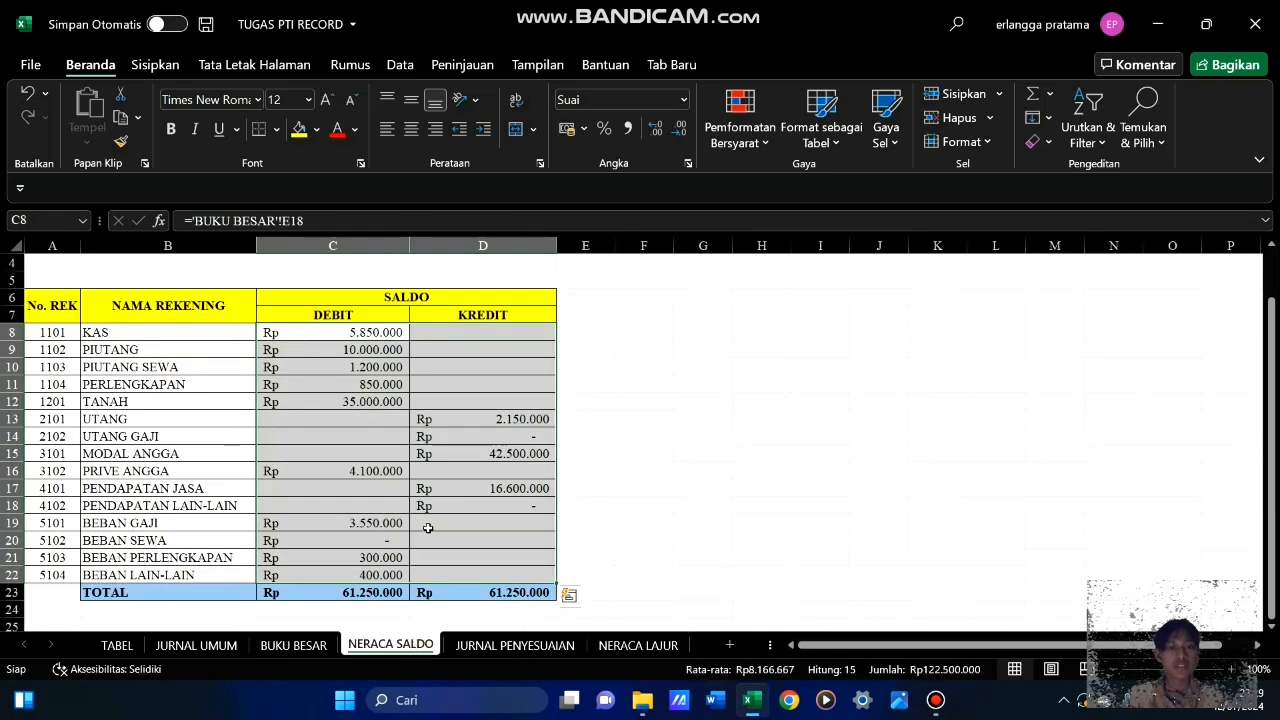
pyautogui.click(509, 648)
pyautogui.click(638, 646)
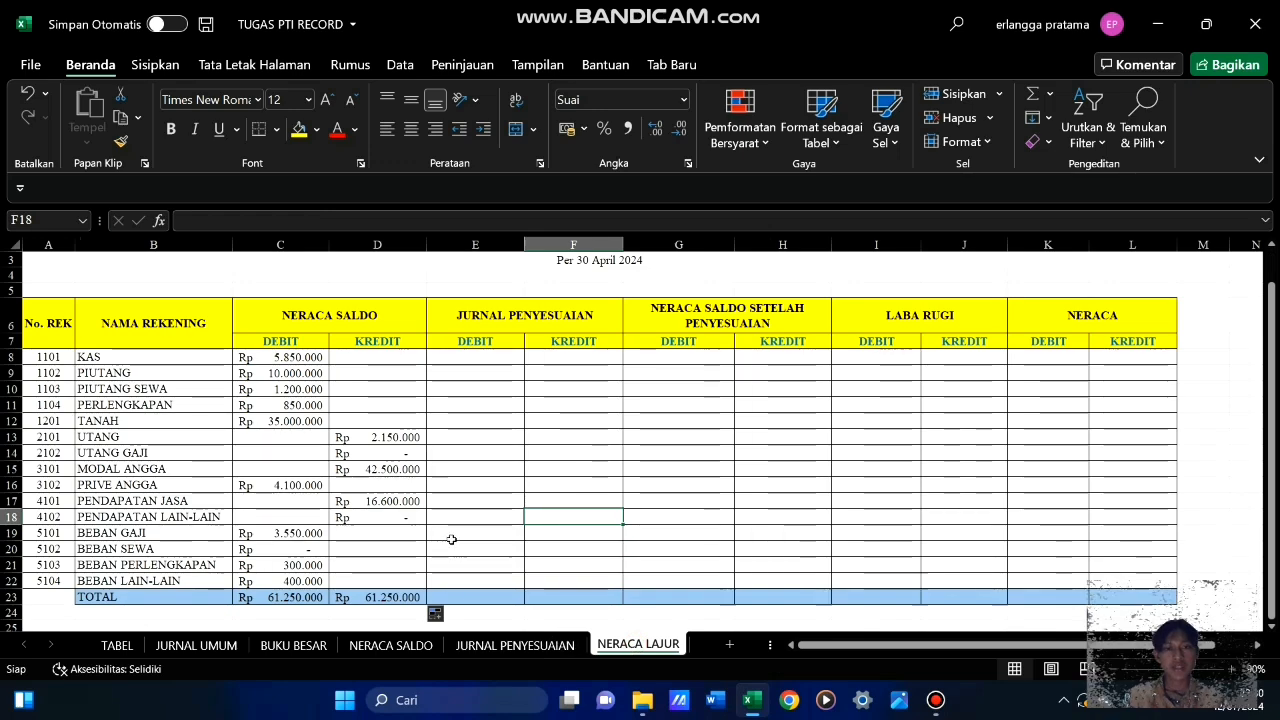
pyautogui.press('Left')
pyautogui.press('Left')
pyautogui.scroll(1, 472, 484)
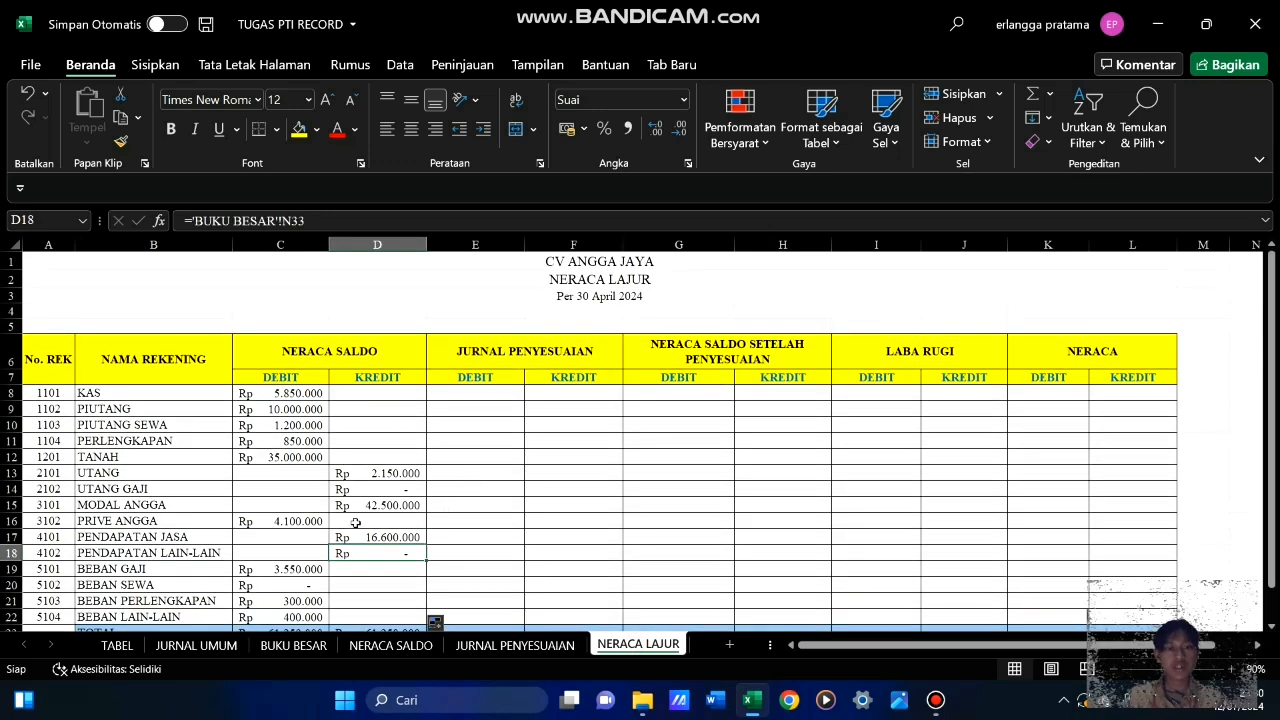
pyautogui.scroll(-3, 356, 521)
pyautogui.scroll(3, 356, 521)
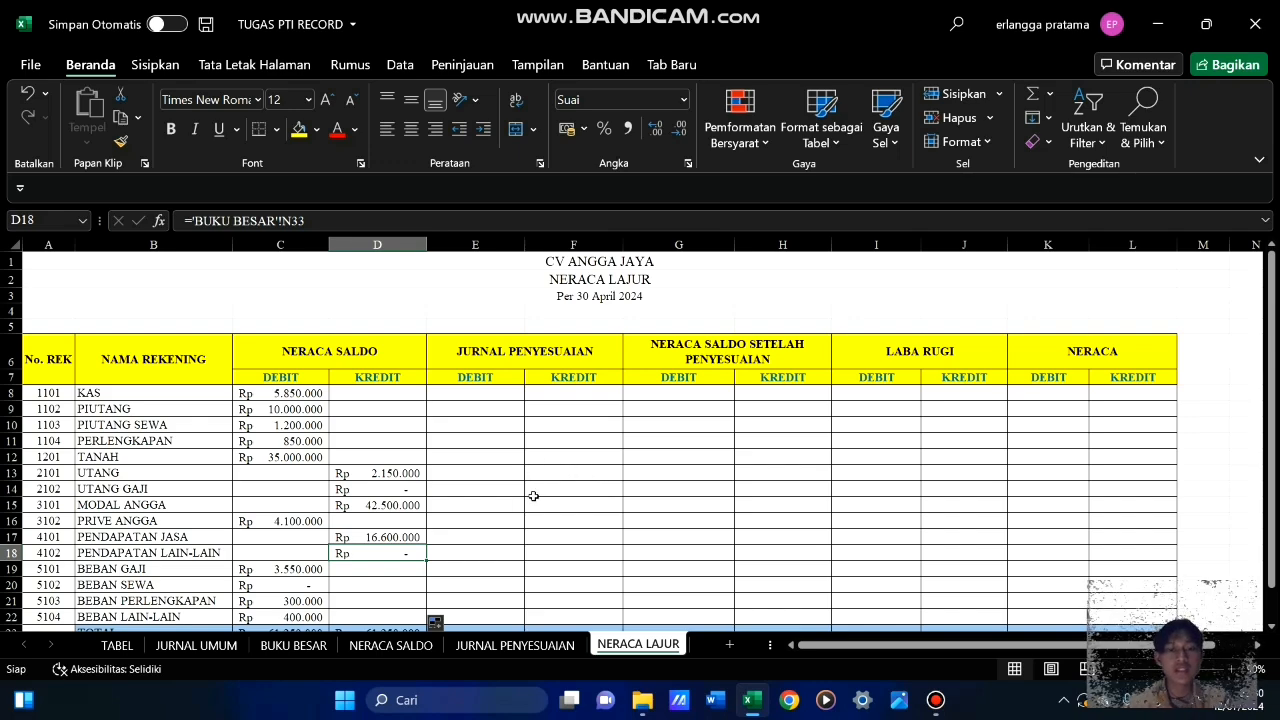
pyautogui.scroll(-2, 531, 497)
pyautogui.scroll(2, 531, 495)
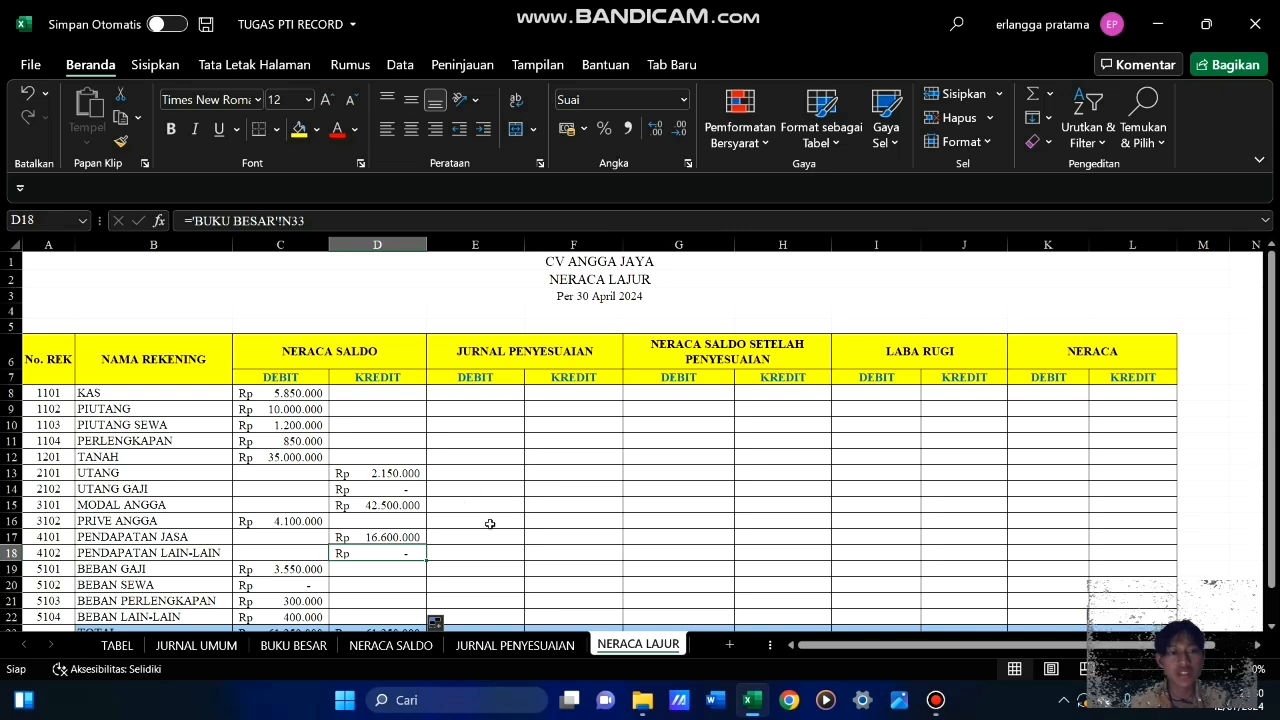
pyautogui.click(515, 648)
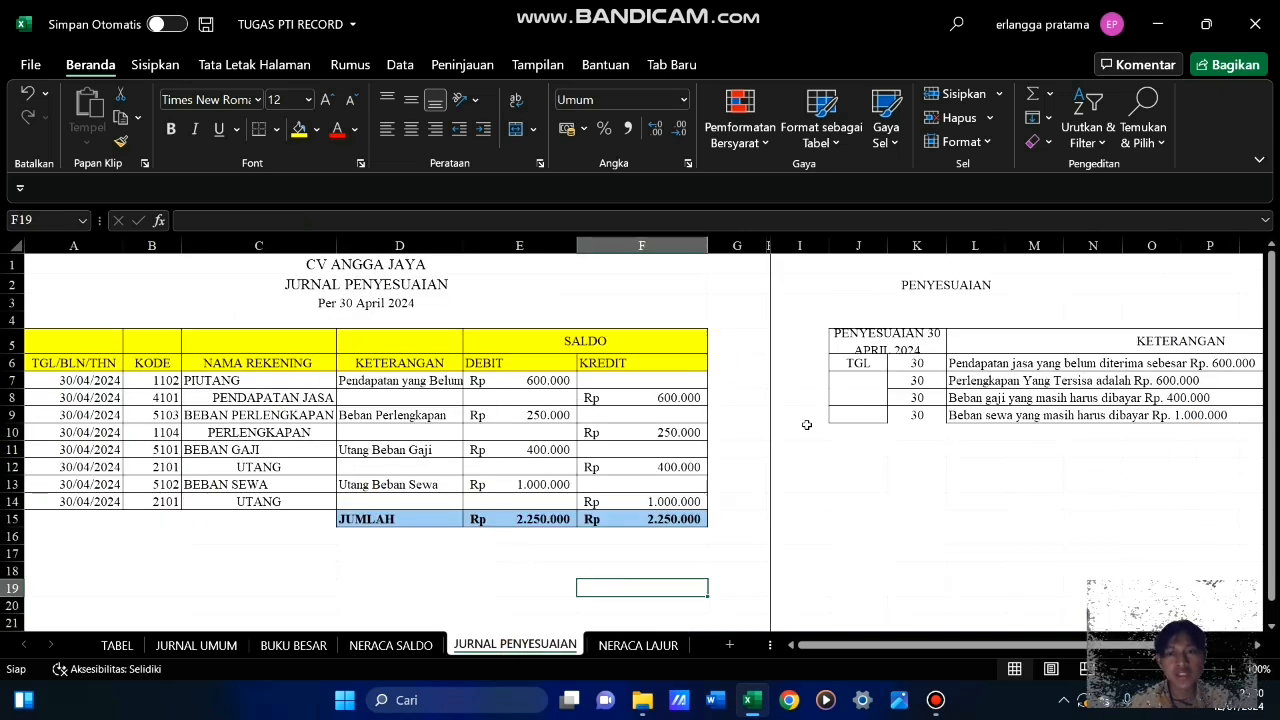
pyautogui.click(640, 646)
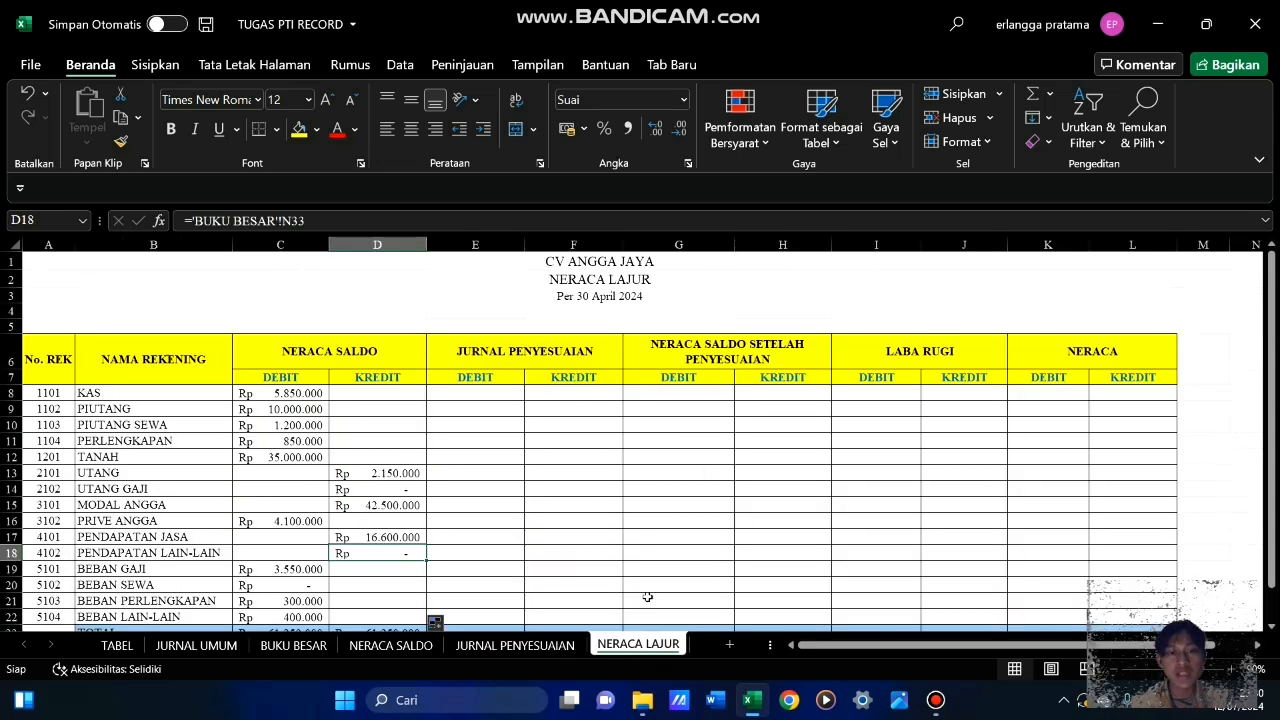
pyautogui.click(481, 444)
pyautogui.click(489, 393)
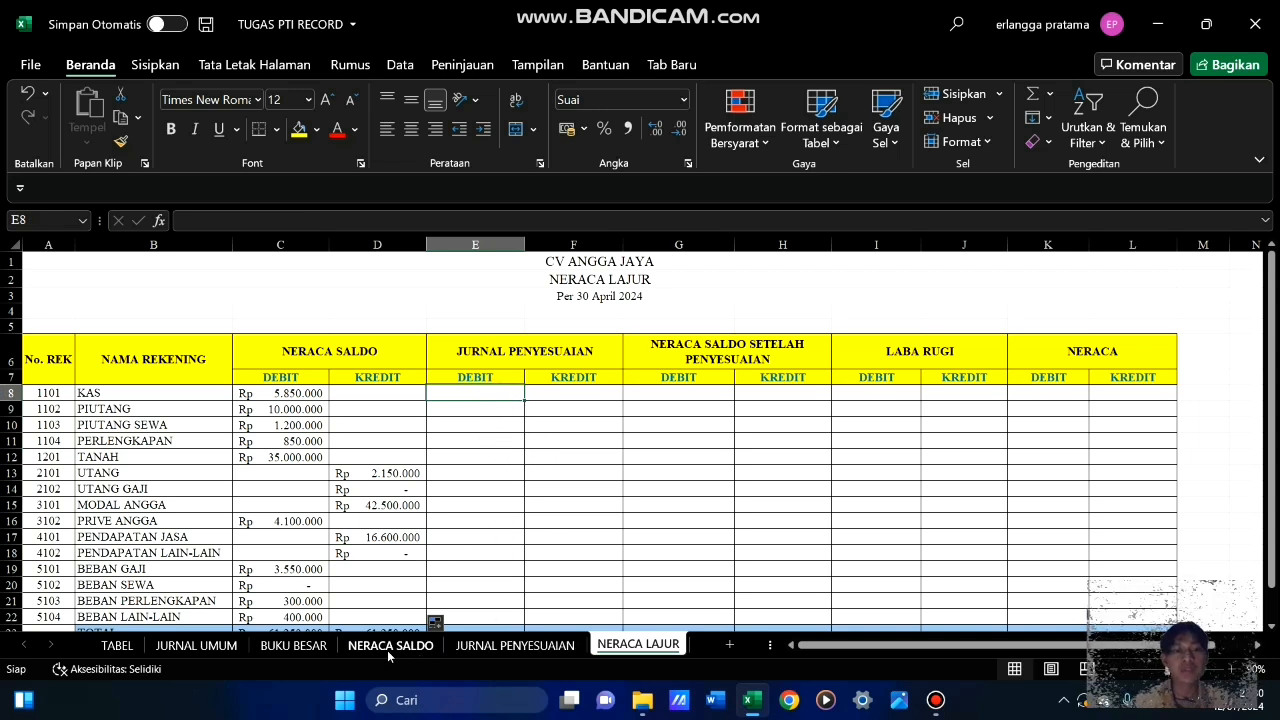
# On the JURNAL PENYESUAIAN sheet, examine the named ranges for account names C7:C14, debit E7:E14 and kredit F7:F14
pyautogui.click(520, 646)
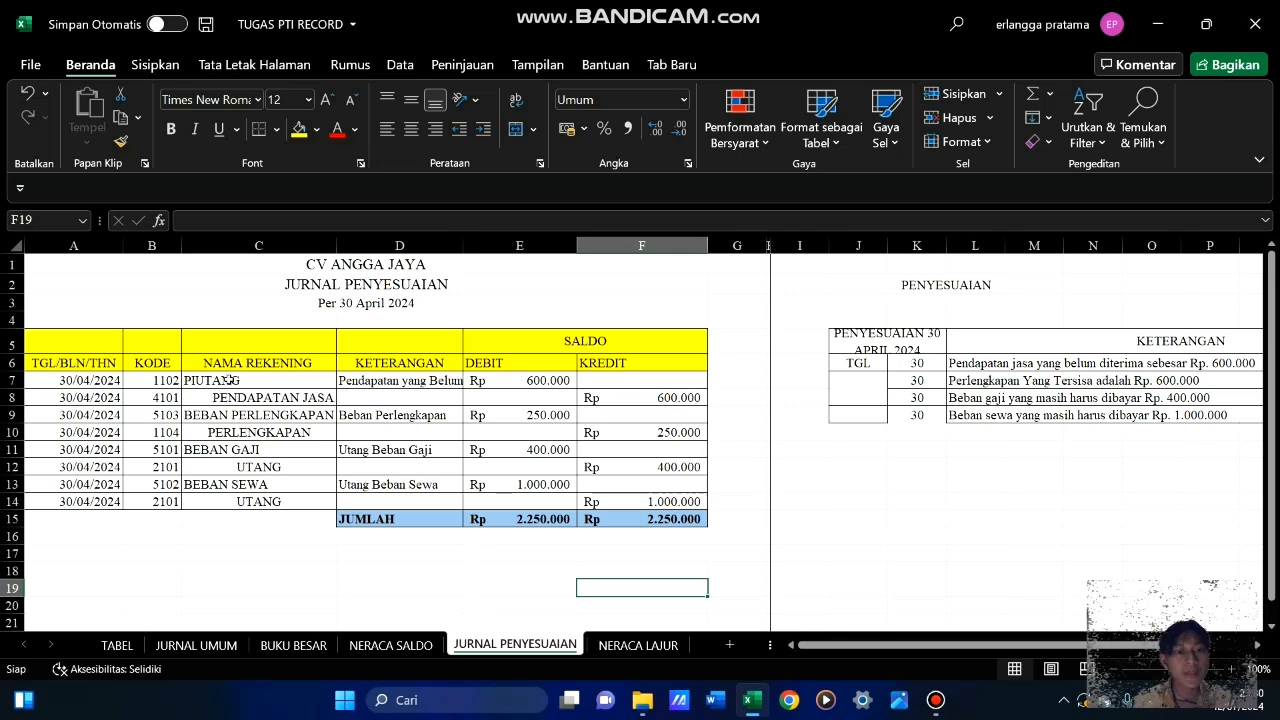
pyautogui.moveTo(229, 380); pyautogui.dragTo(251, 499)
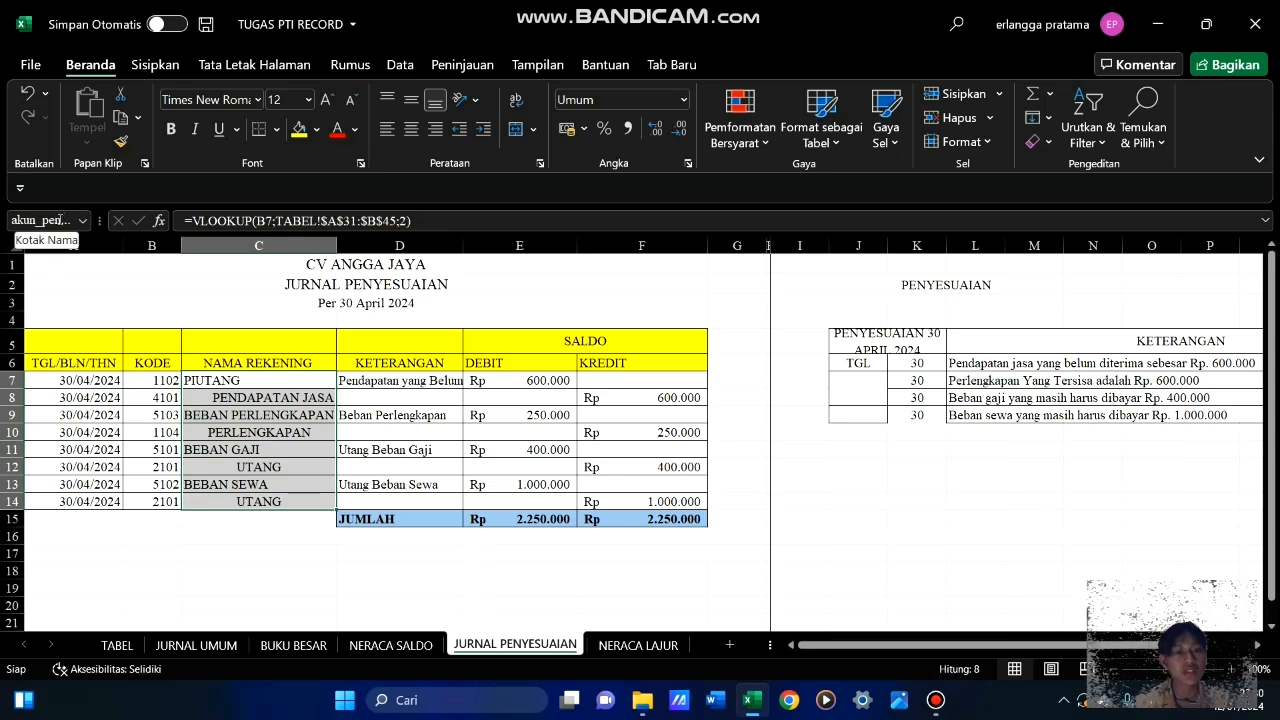
pyautogui.click(248, 538)
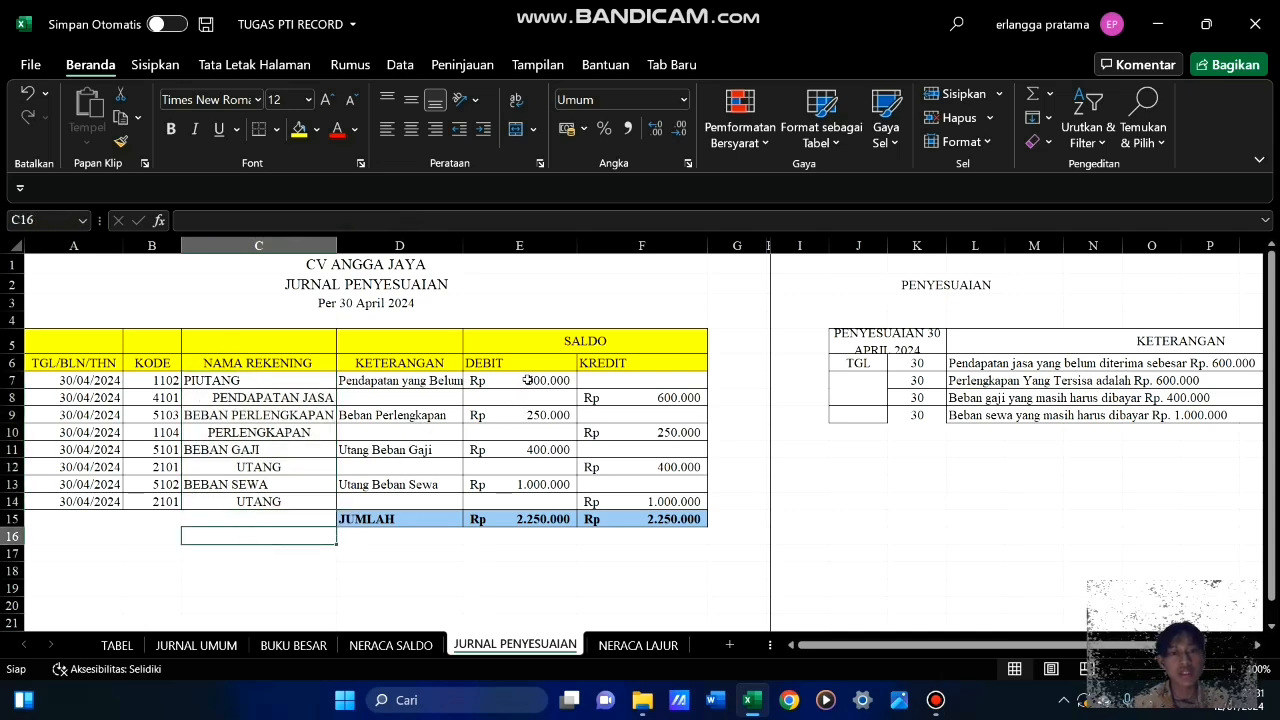
pyautogui.moveTo(527, 381); pyautogui.dragTo(532, 496)
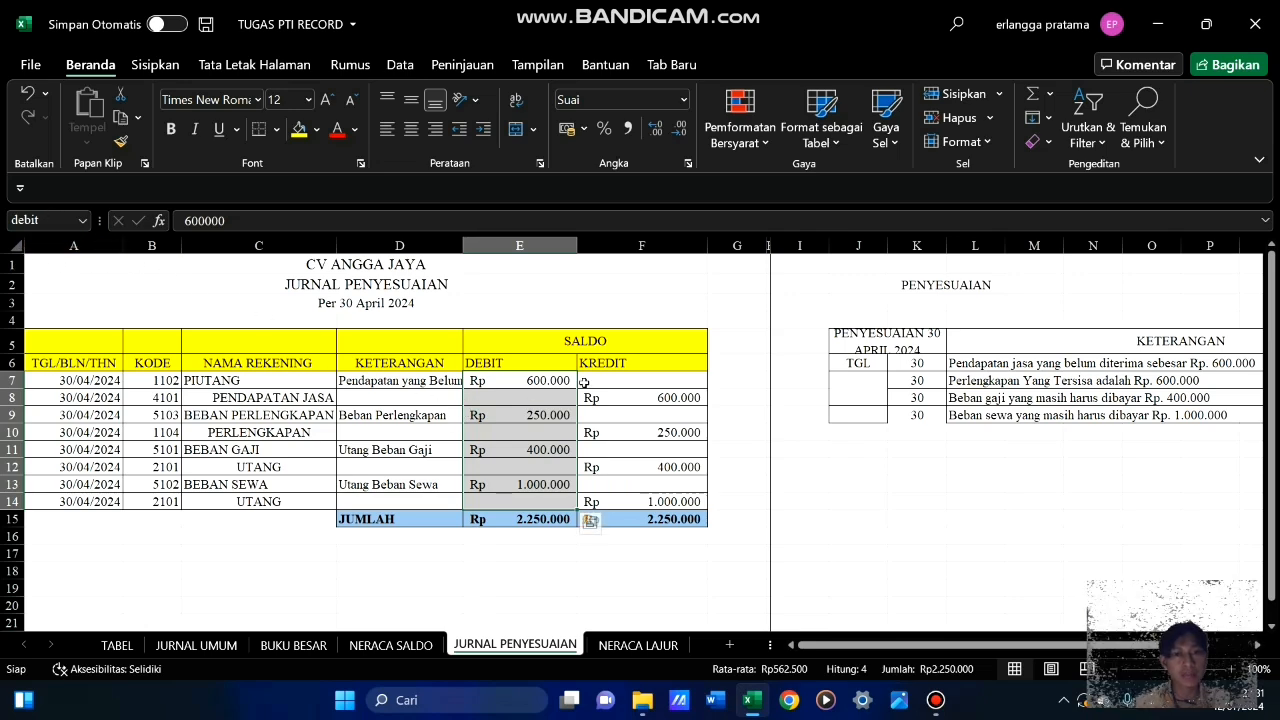
pyautogui.click(636, 300)
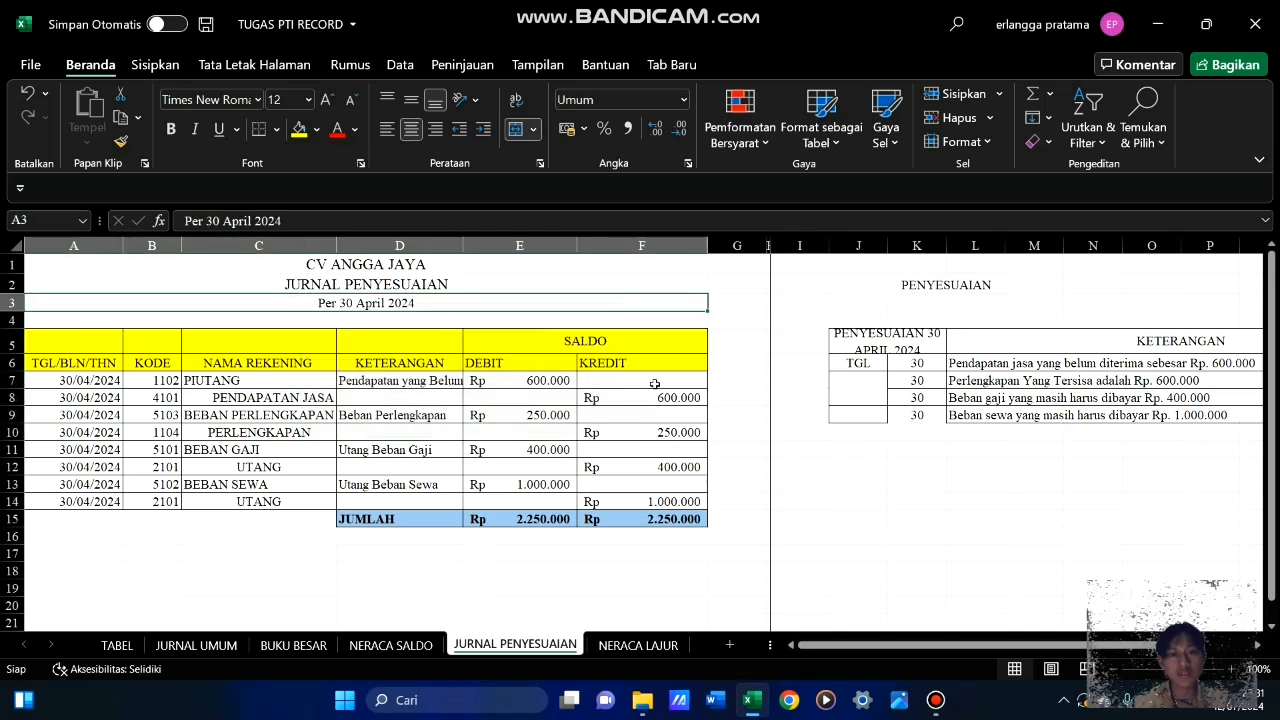
pyautogui.moveTo(655, 381); pyautogui.dragTo(648, 501)
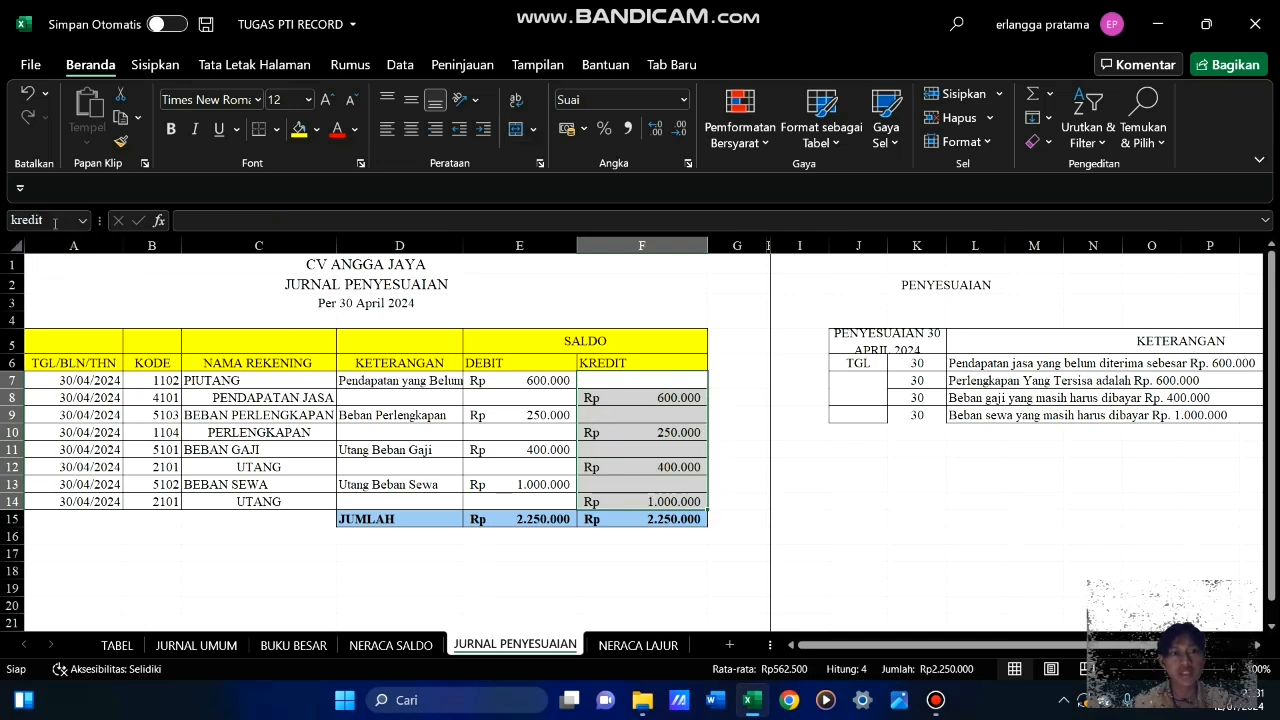
# On the NERACA LAJUR sheet, enter =SUMIF(akun_penyesuaian;B8;debit) in E8 for the JURNAL PENYESUAIAN debit of KAS
pyautogui.click(610, 604)
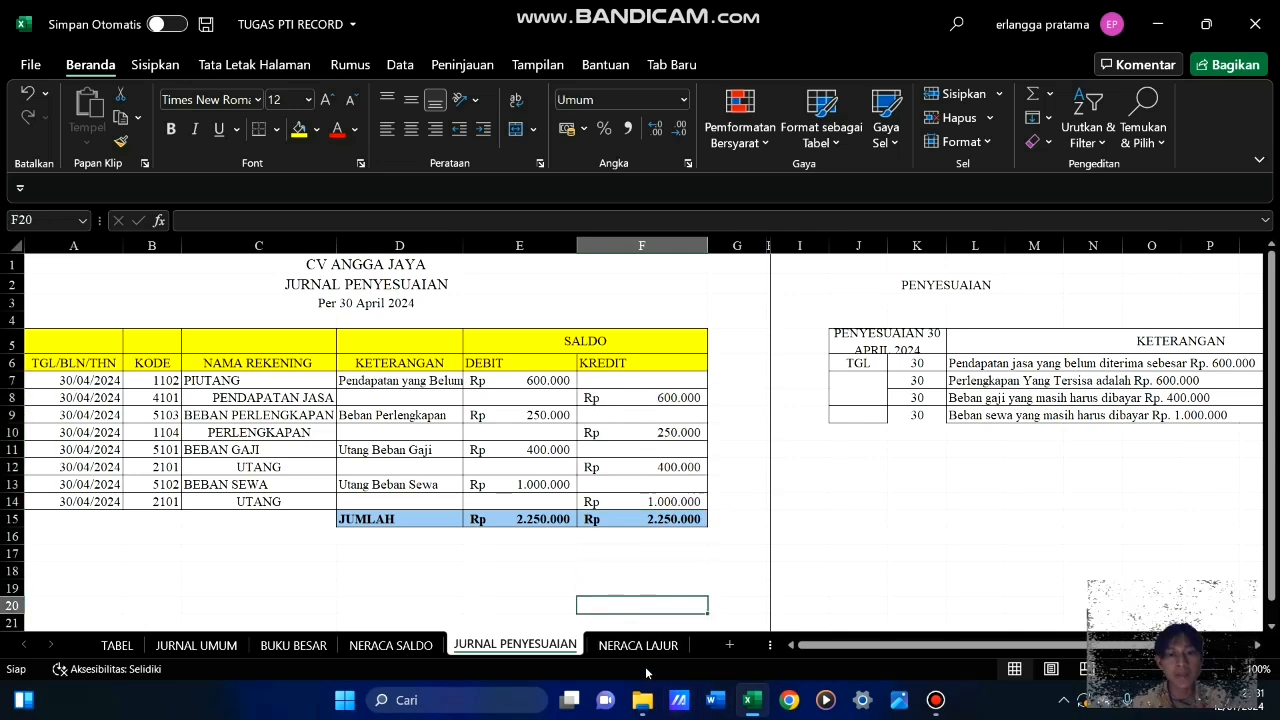
pyautogui.click(646, 646)
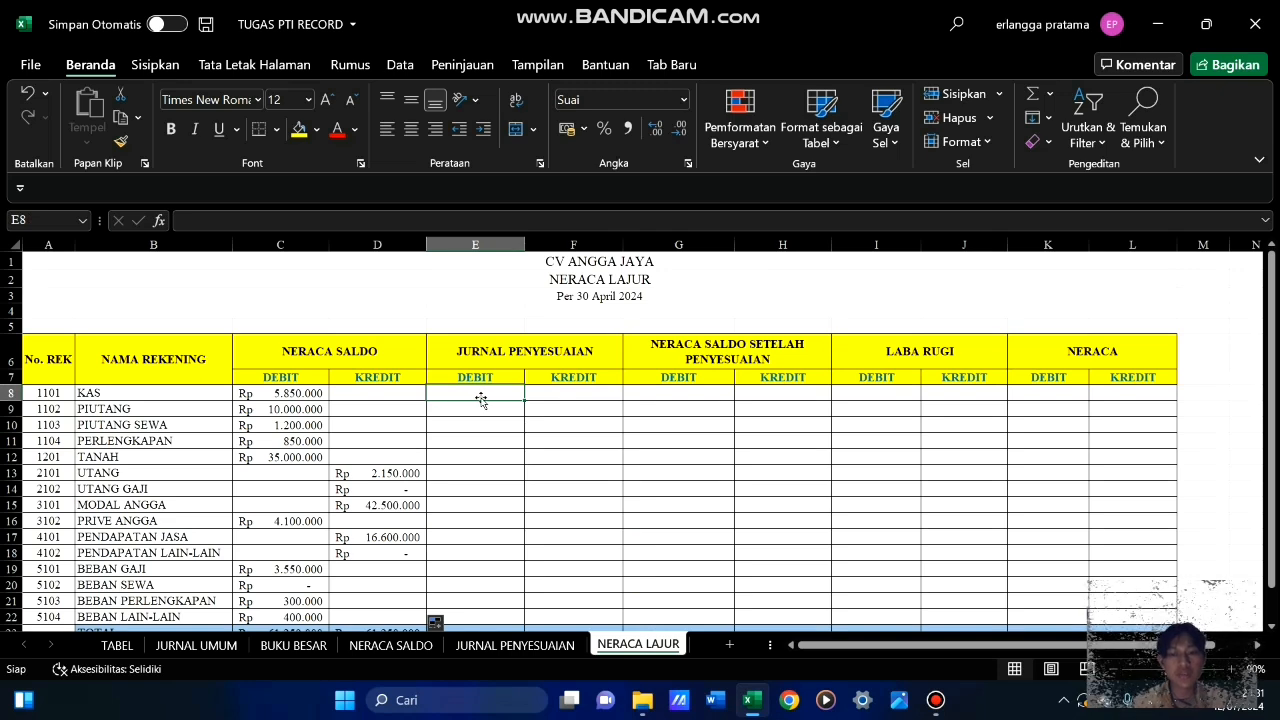
pyautogui.write('=')
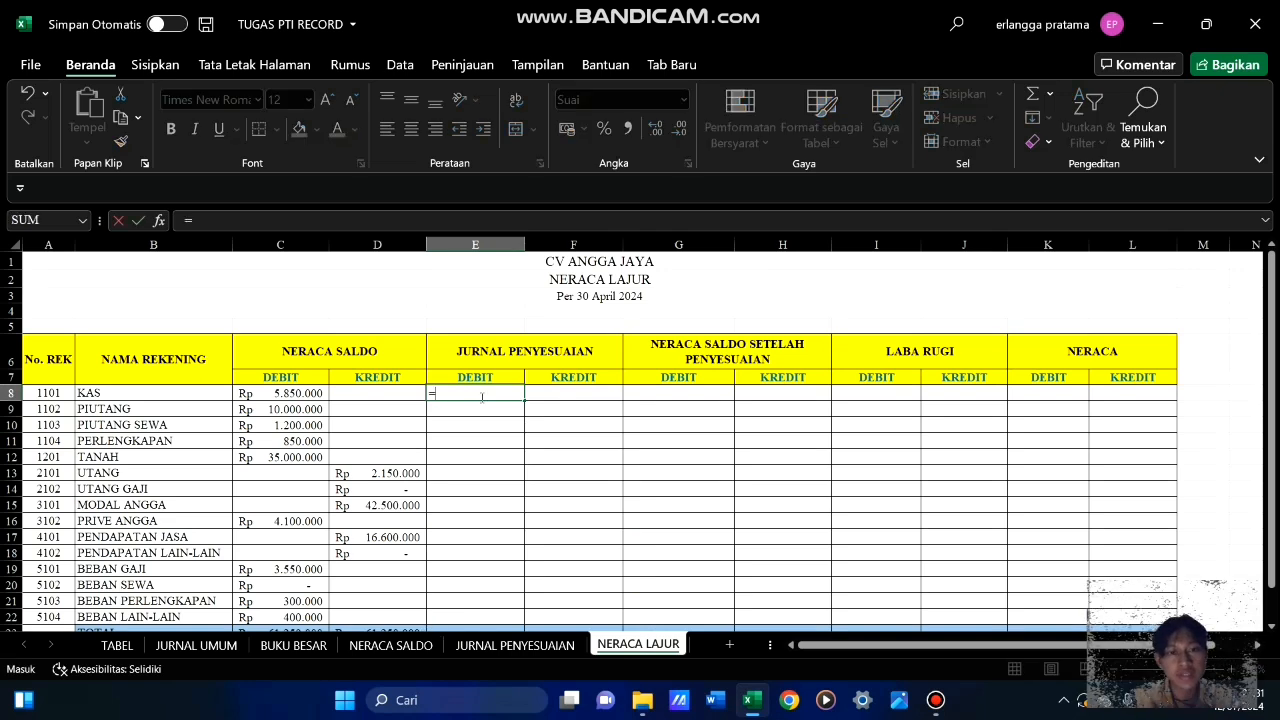
pyautogui.write('sumi')
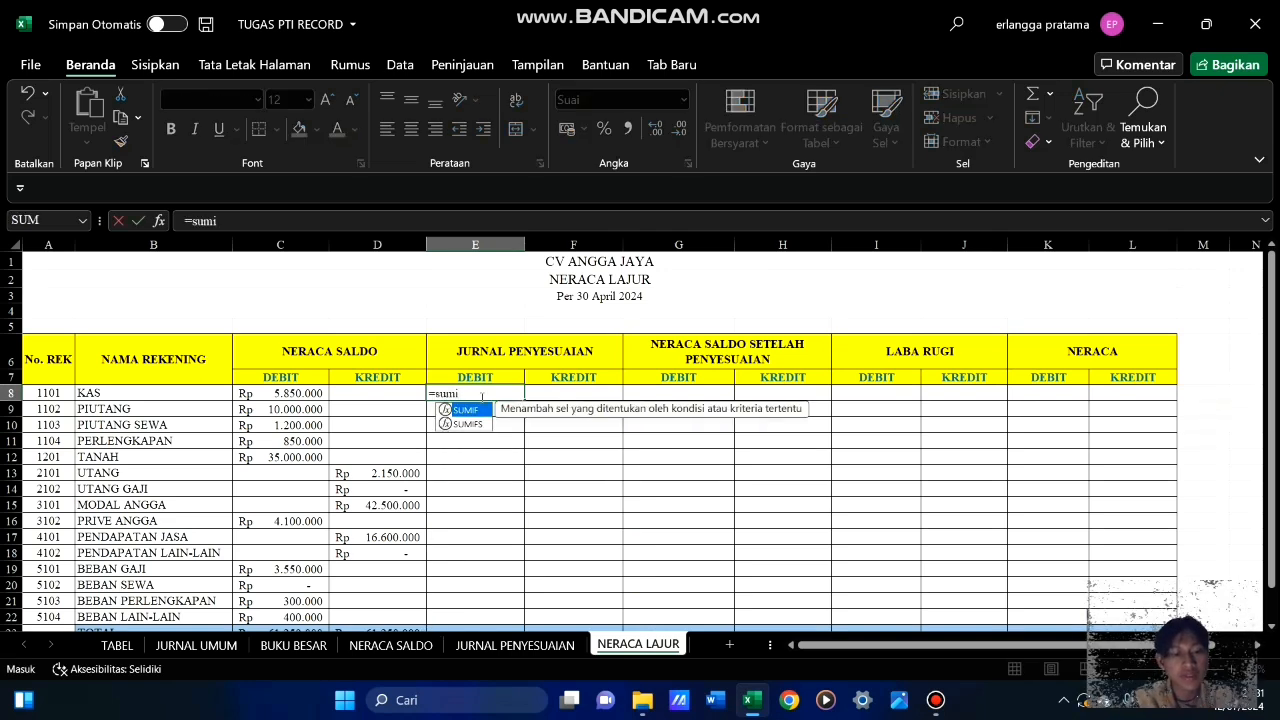
pyautogui.write('f')
pyautogui.press('Tab')
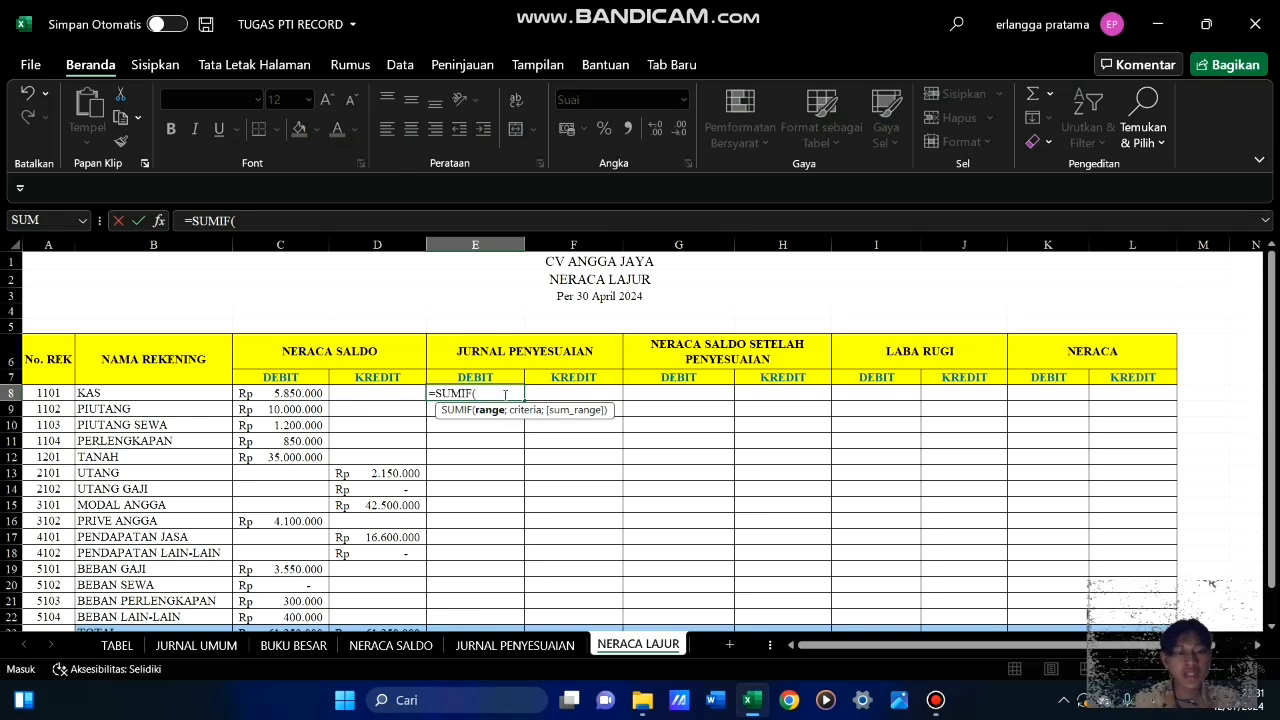
pyautogui.write('akun')
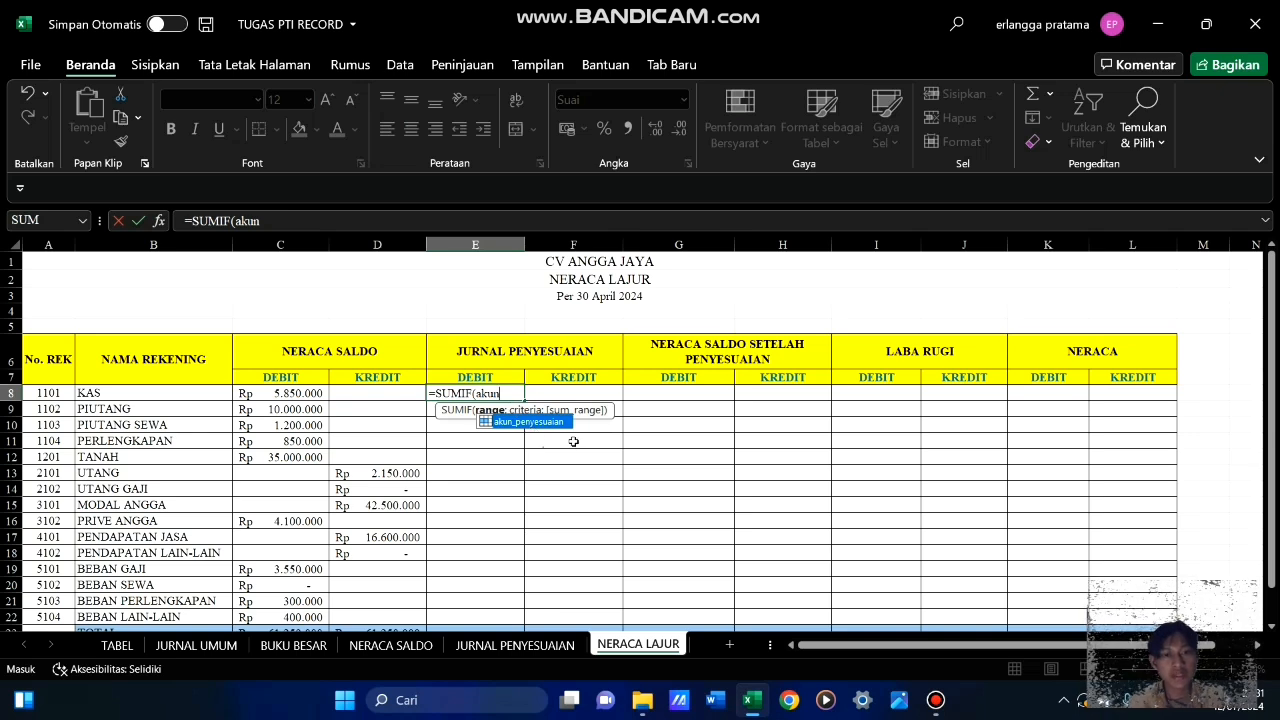
pyautogui.press('Tab')
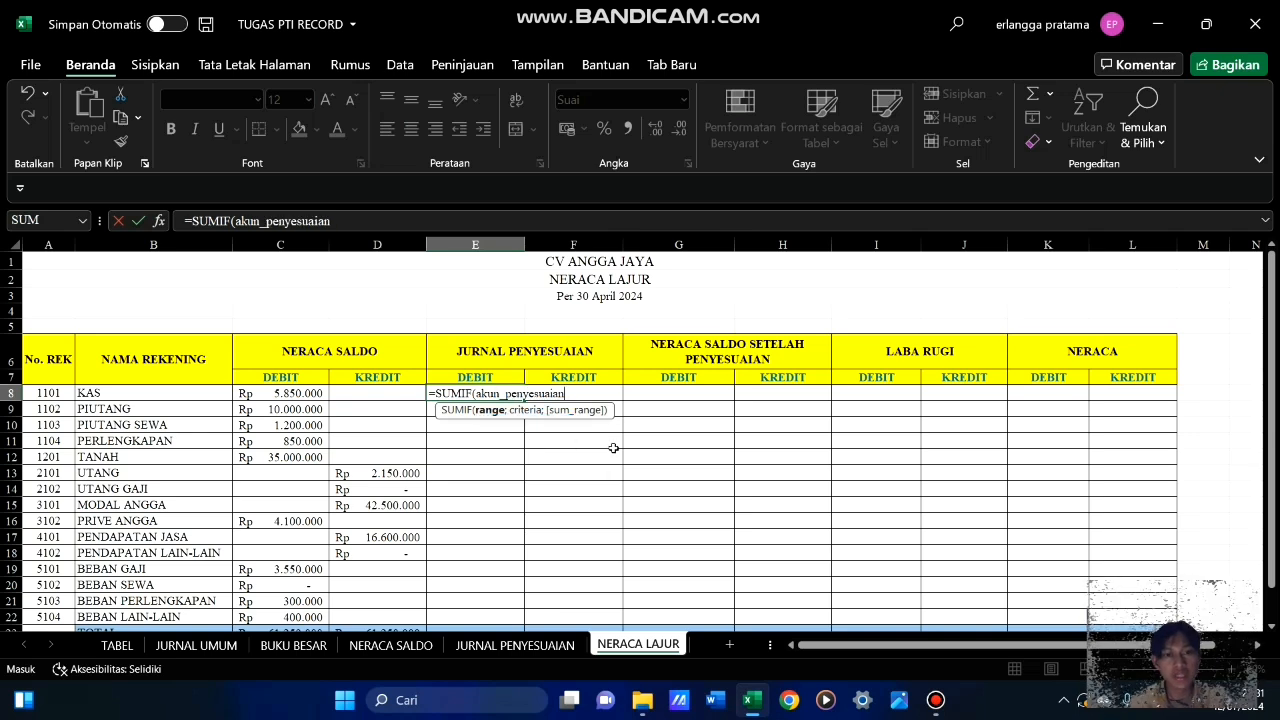
pyautogui.write(';')
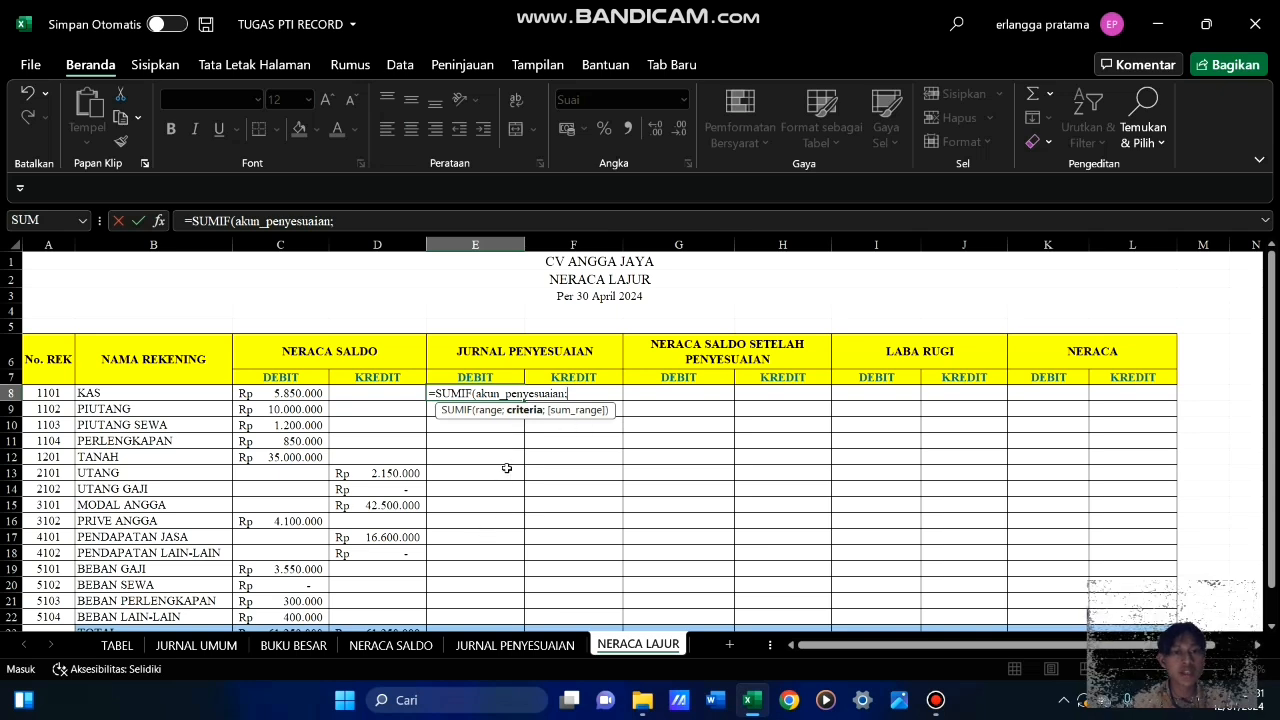
pyautogui.click(131, 395)
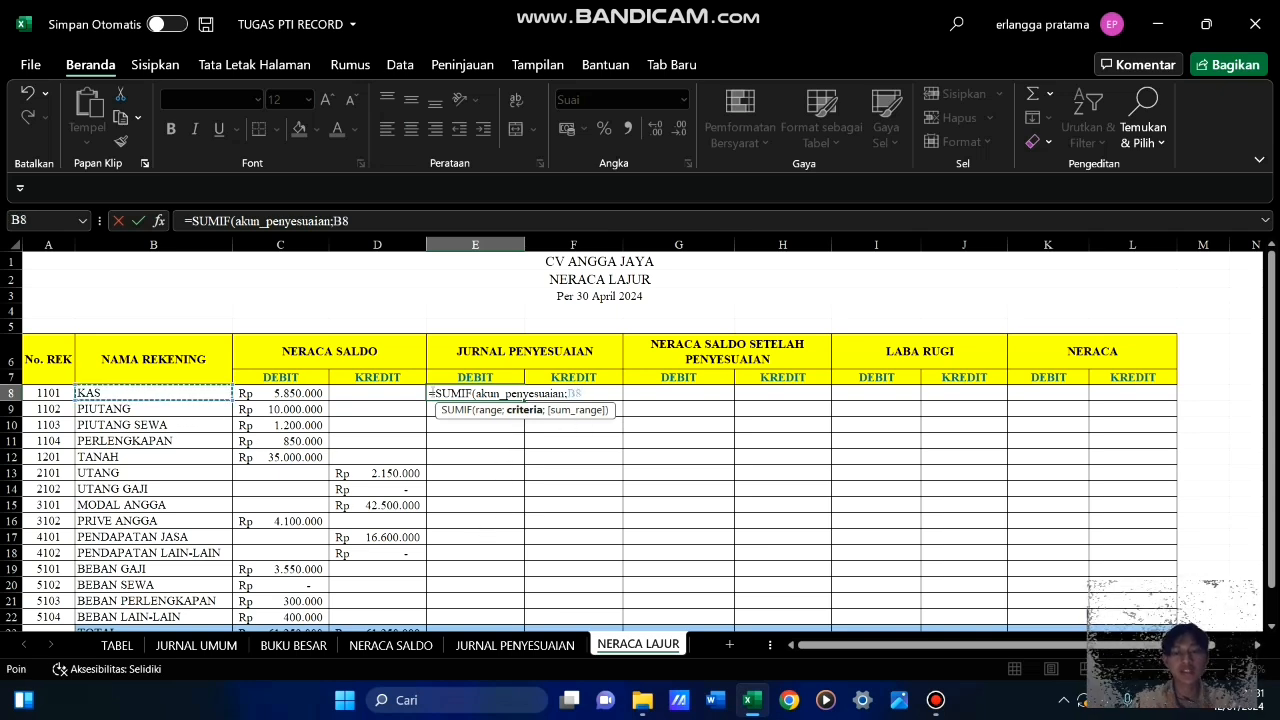
pyautogui.write(';')
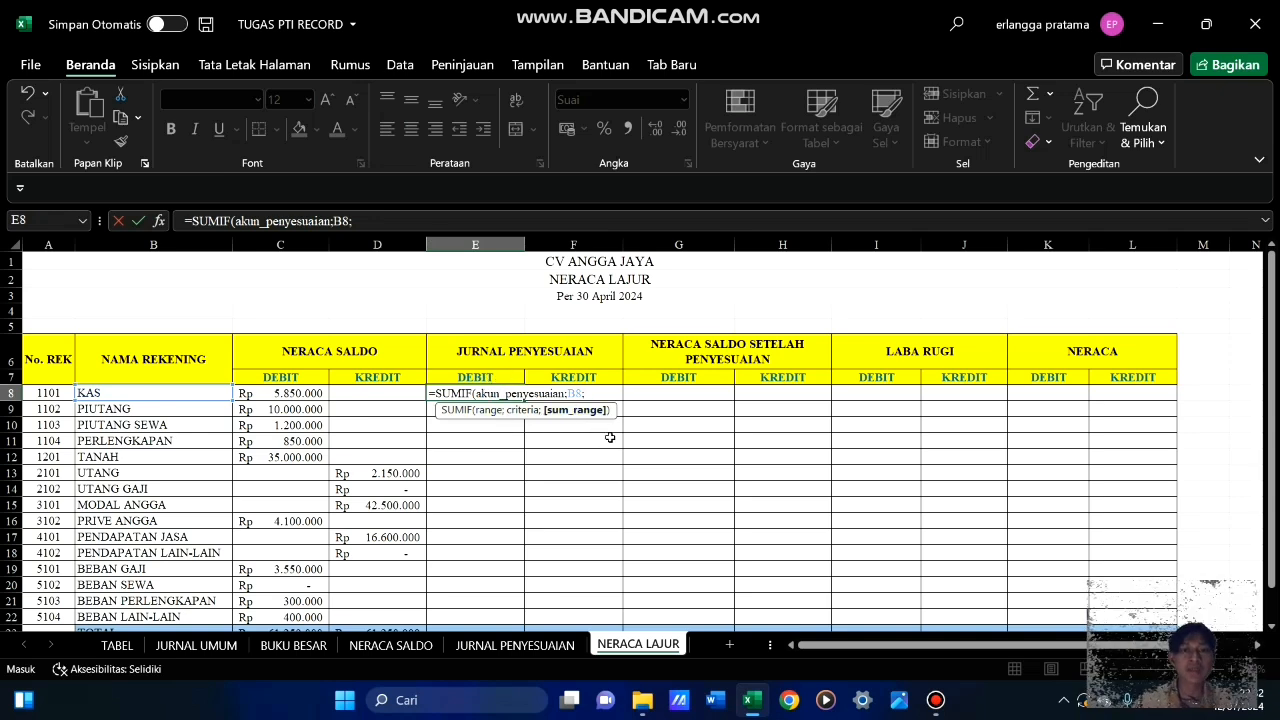
pyautogui.write('deb')
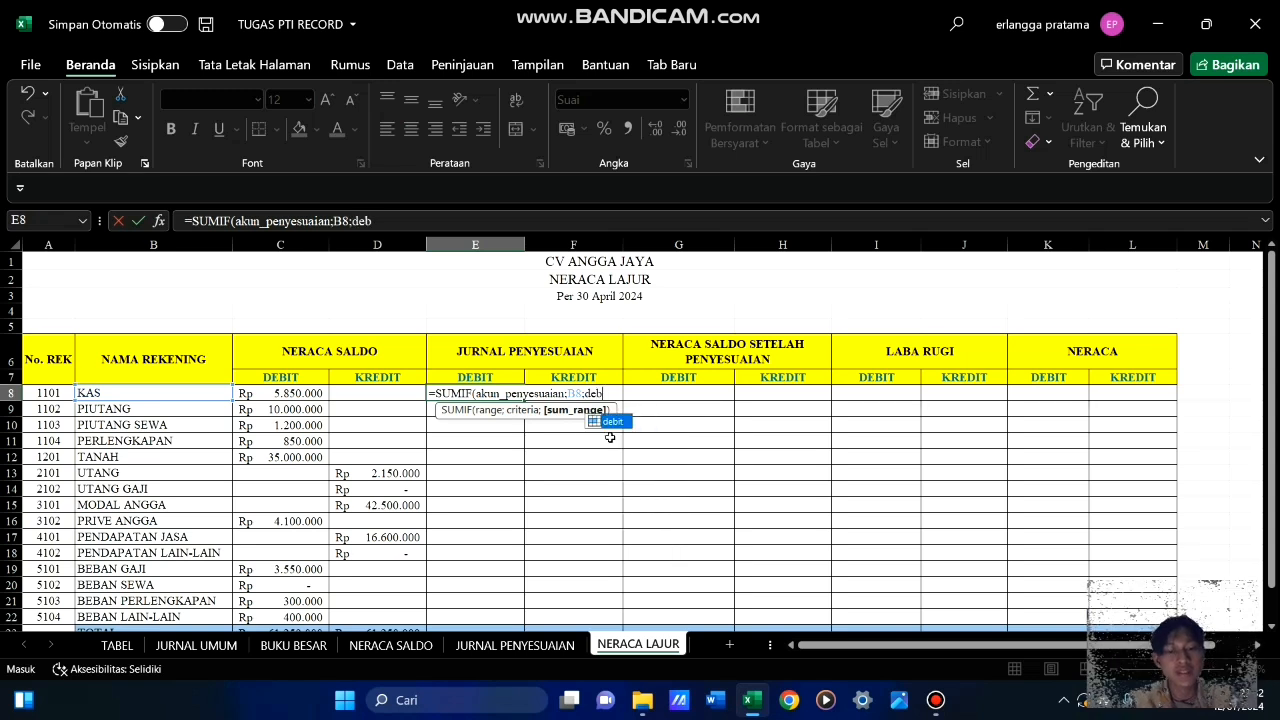
pyautogui.press('Tab')
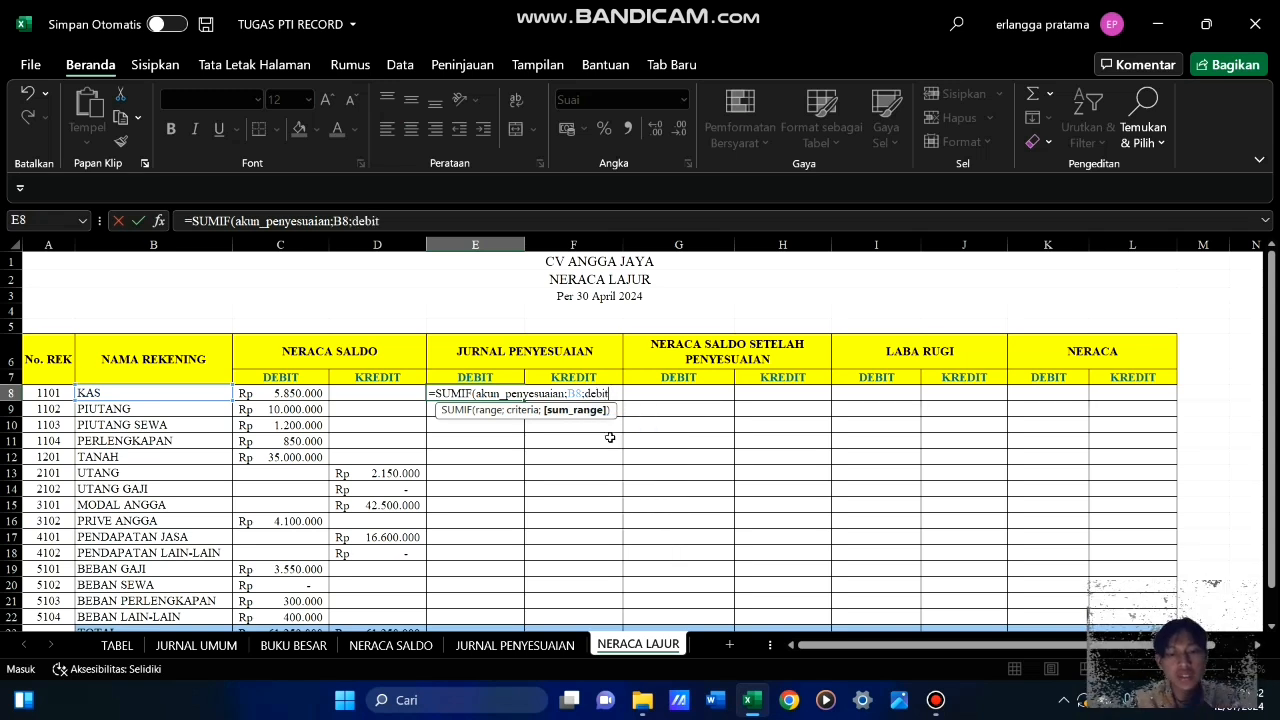
pyautogui.write(')')
pyautogui.press('Return')
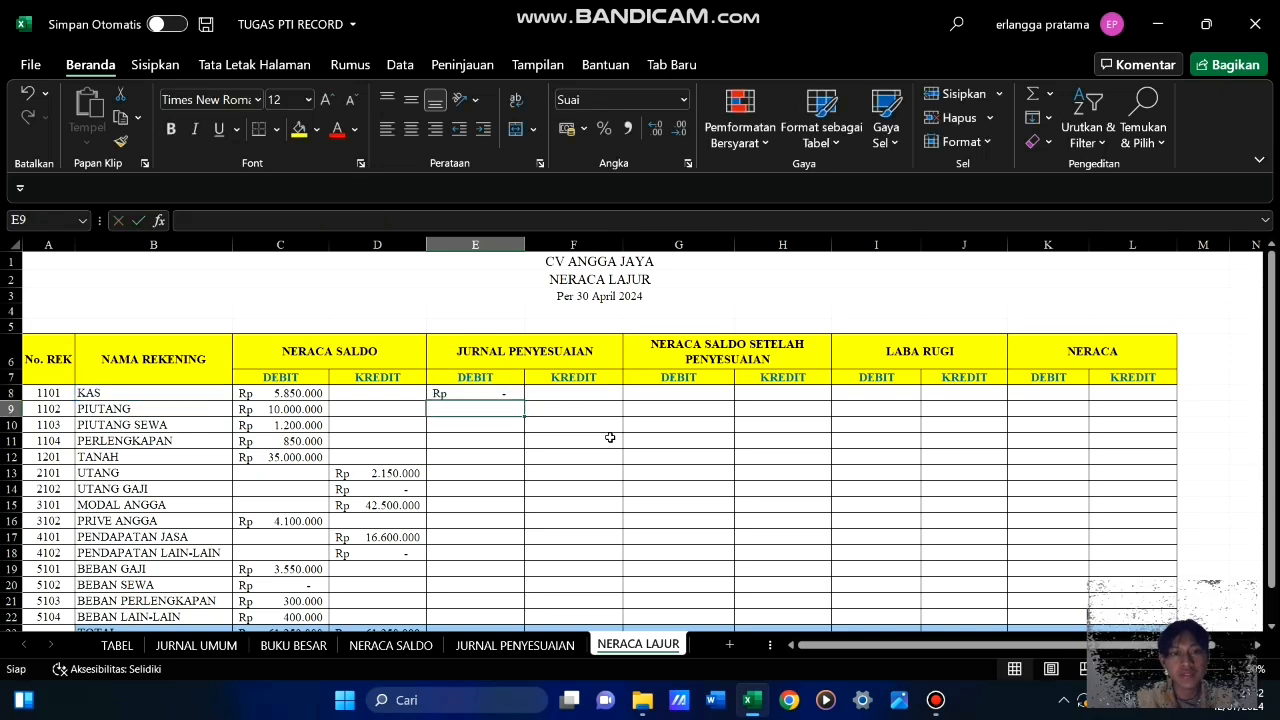
# Fill the JURNAL PENYESUAIAN debit formula from E8 down through E22
pyautogui.click(490, 394)
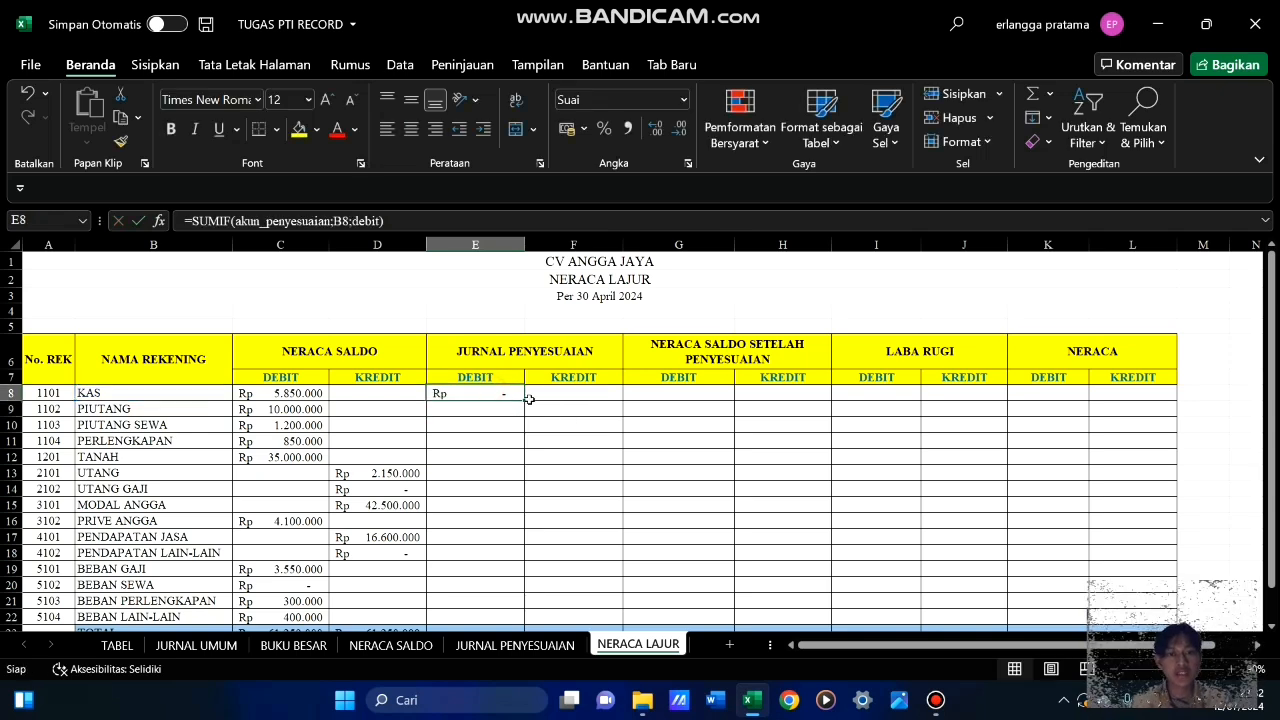
pyautogui.moveTo(524, 398); pyautogui.dragTo(520, 587)
pyautogui.click(616, 502)
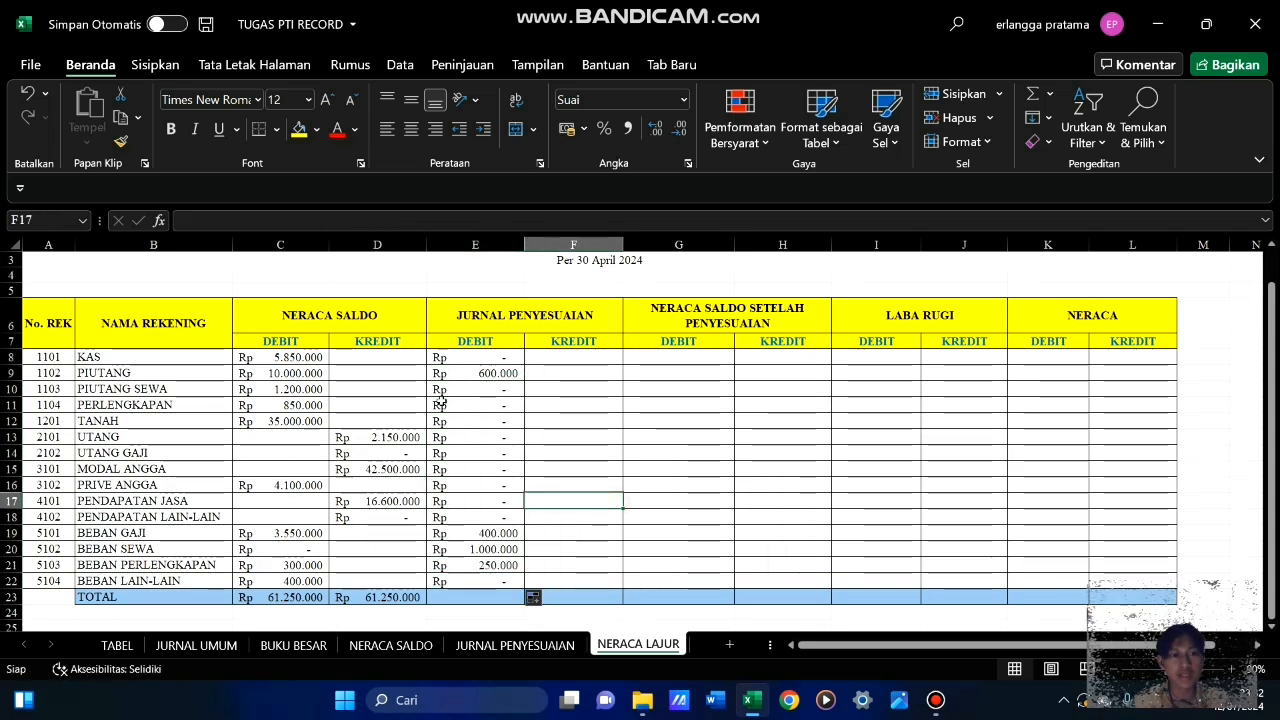
# Compare the JURNAL PENYESUAIAN debit column in NERACA LAJUR with the debit entries on the JURNAL PENYESUAIAN sheet
pyautogui.click(515, 645)
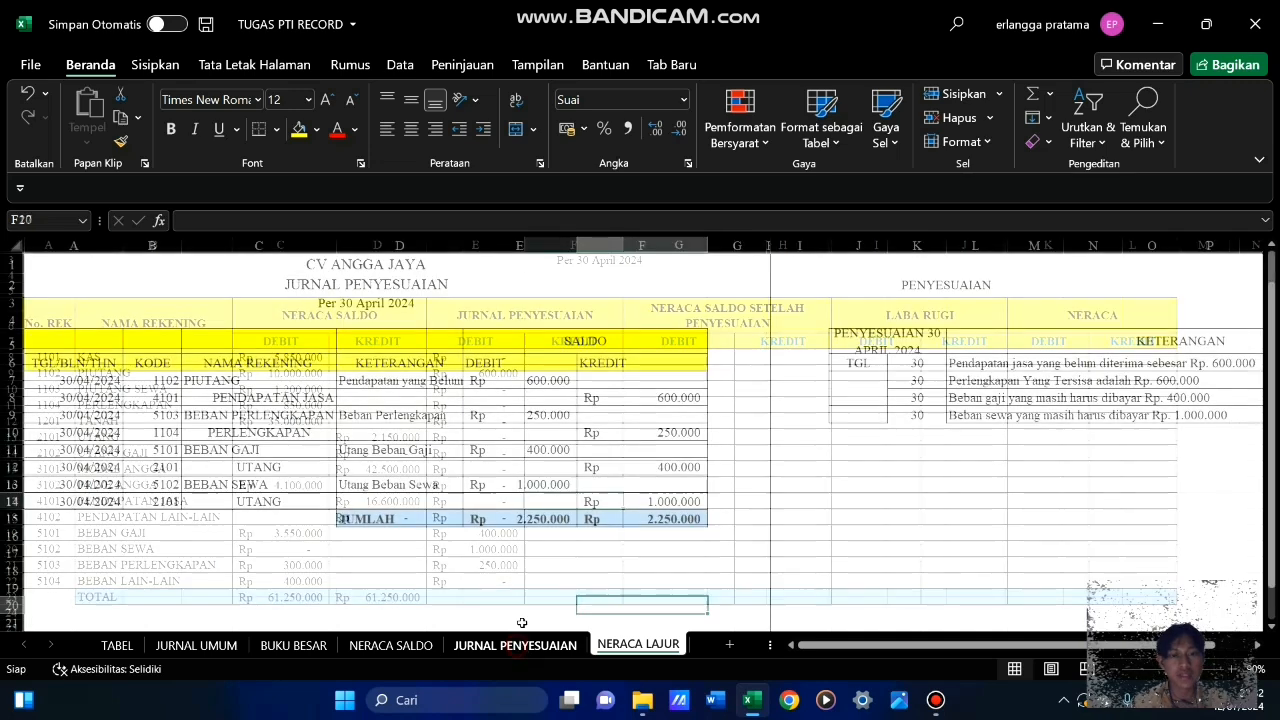
pyautogui.click(640, 645)
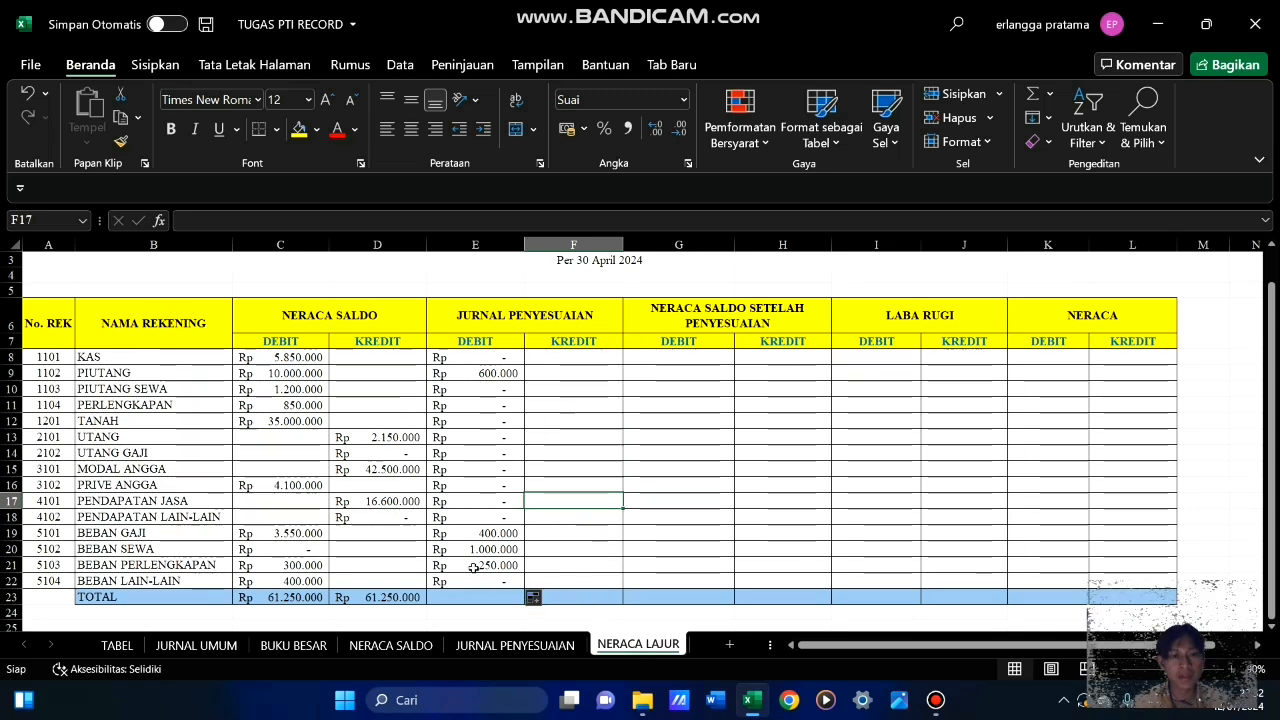
pyautogui.click(515, 645)
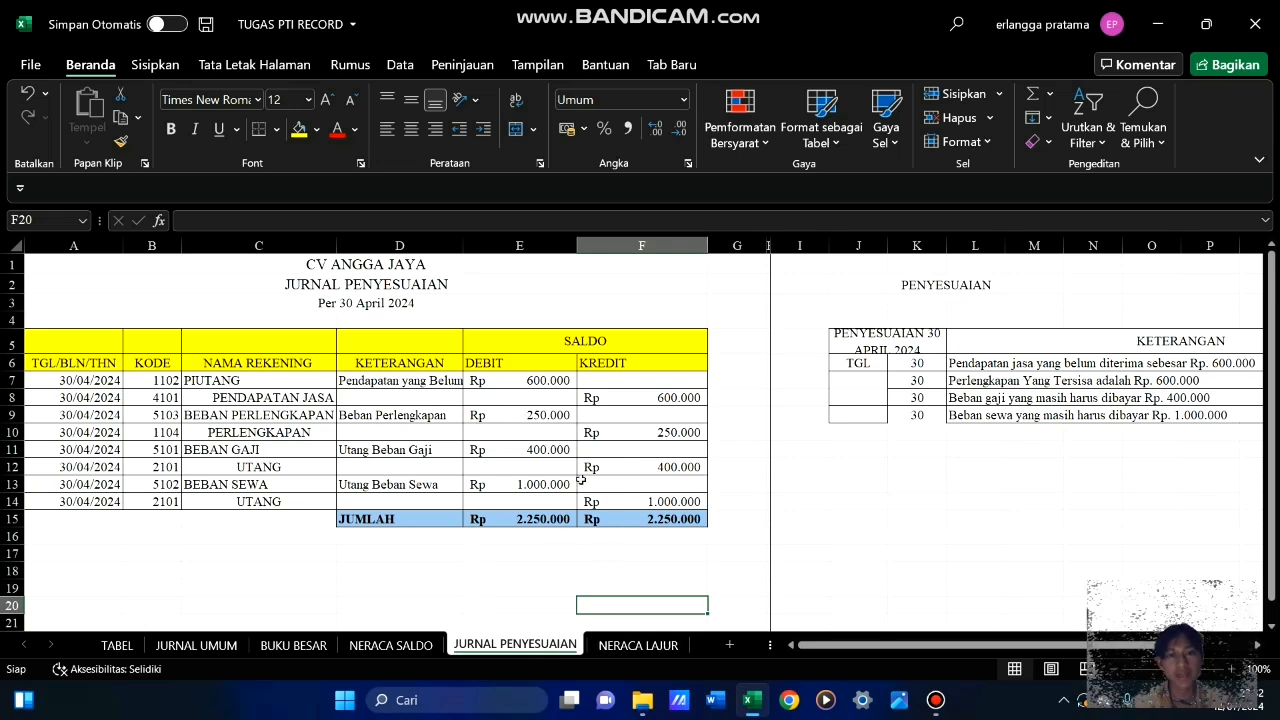
pyautogui.click(645, 646)
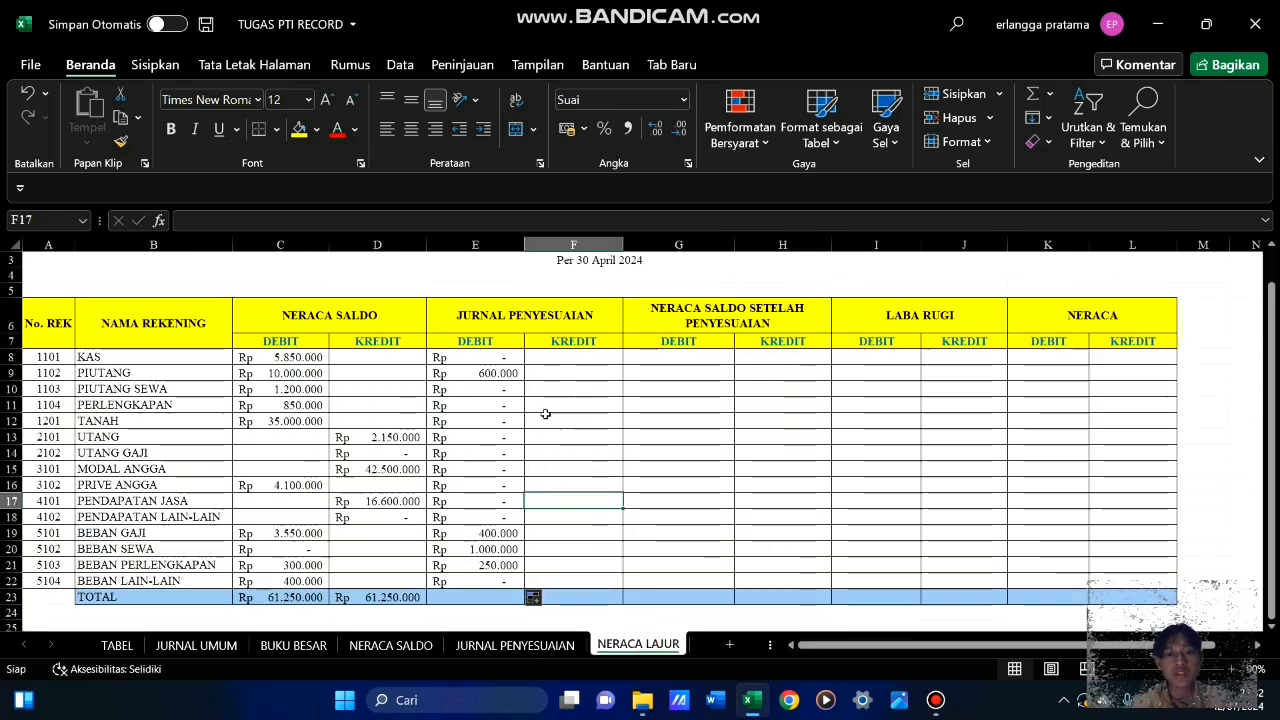
# Enter =SUMIF(akun_penyesuaian;B8;kredit) in F8 for the JURNAL PENYESUAIAN kredit of KAS
pyautogui.click(551, 358)
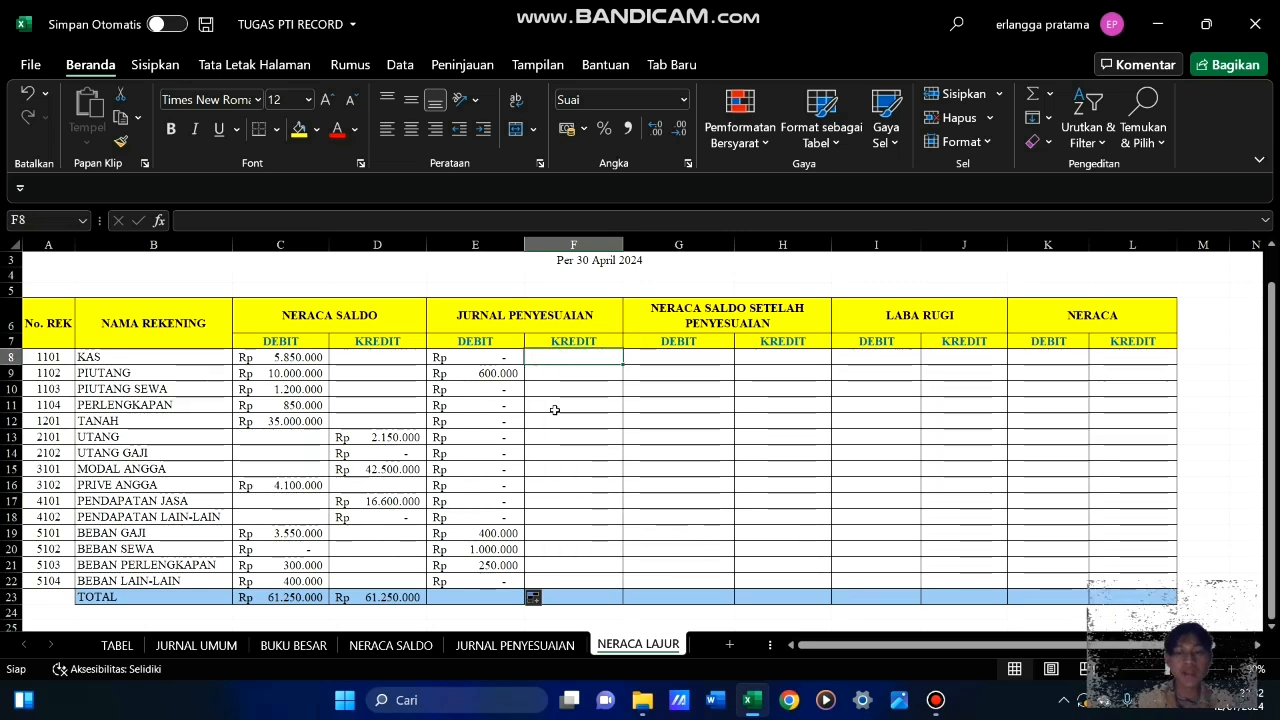
pyautogui.write('=sum')
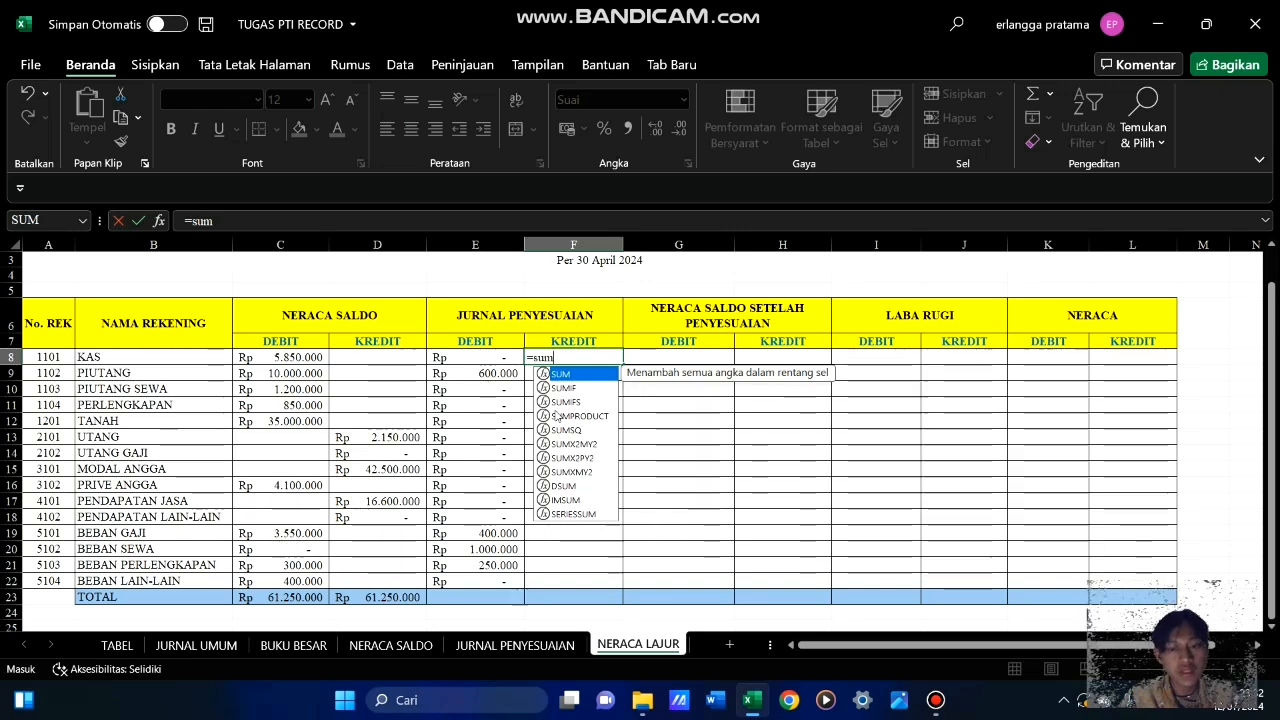
pyautogui.write('i')
pyautogui.press('Tab')
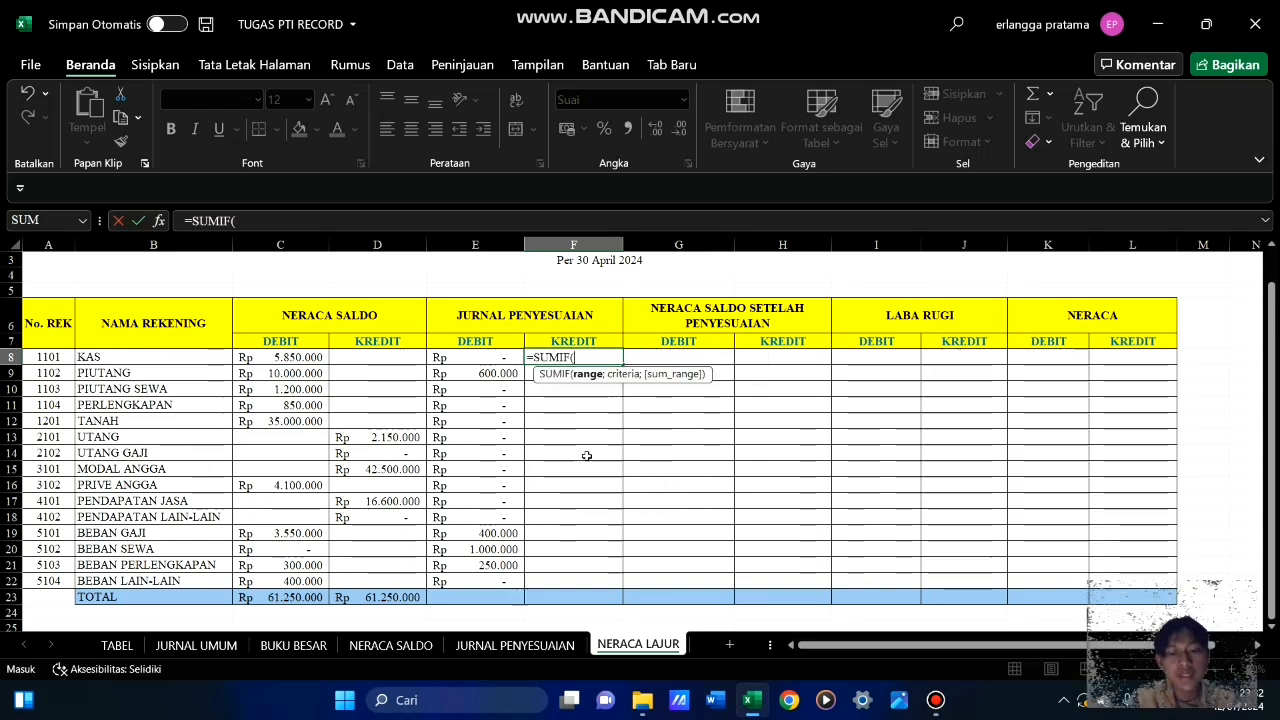
pyautogui.write('akun')
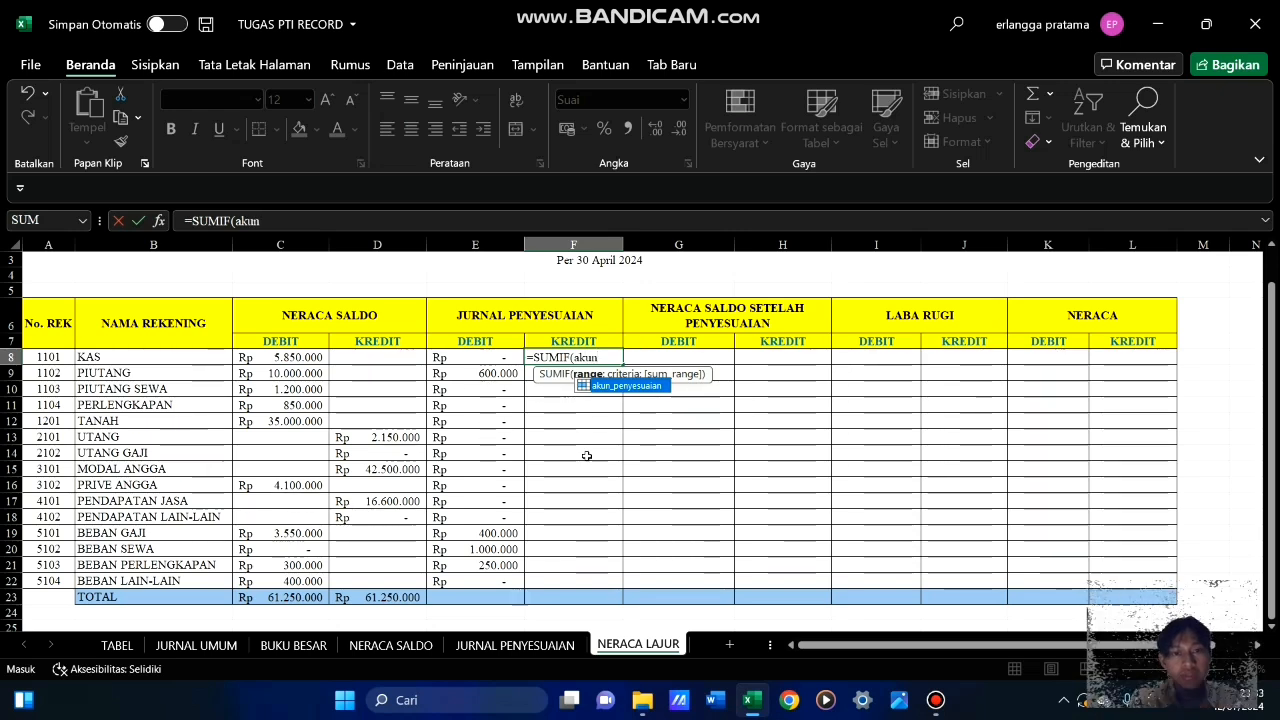
pyautogui.press('Tab')
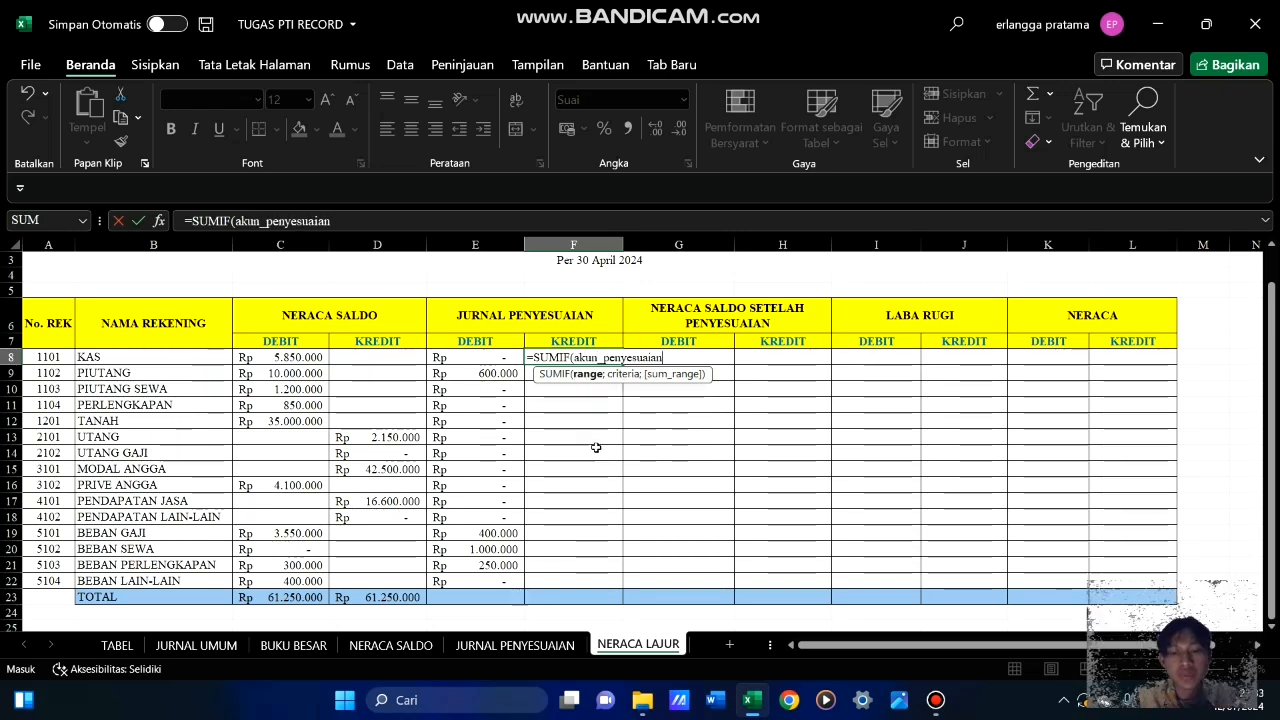
pyautogui.write(';')
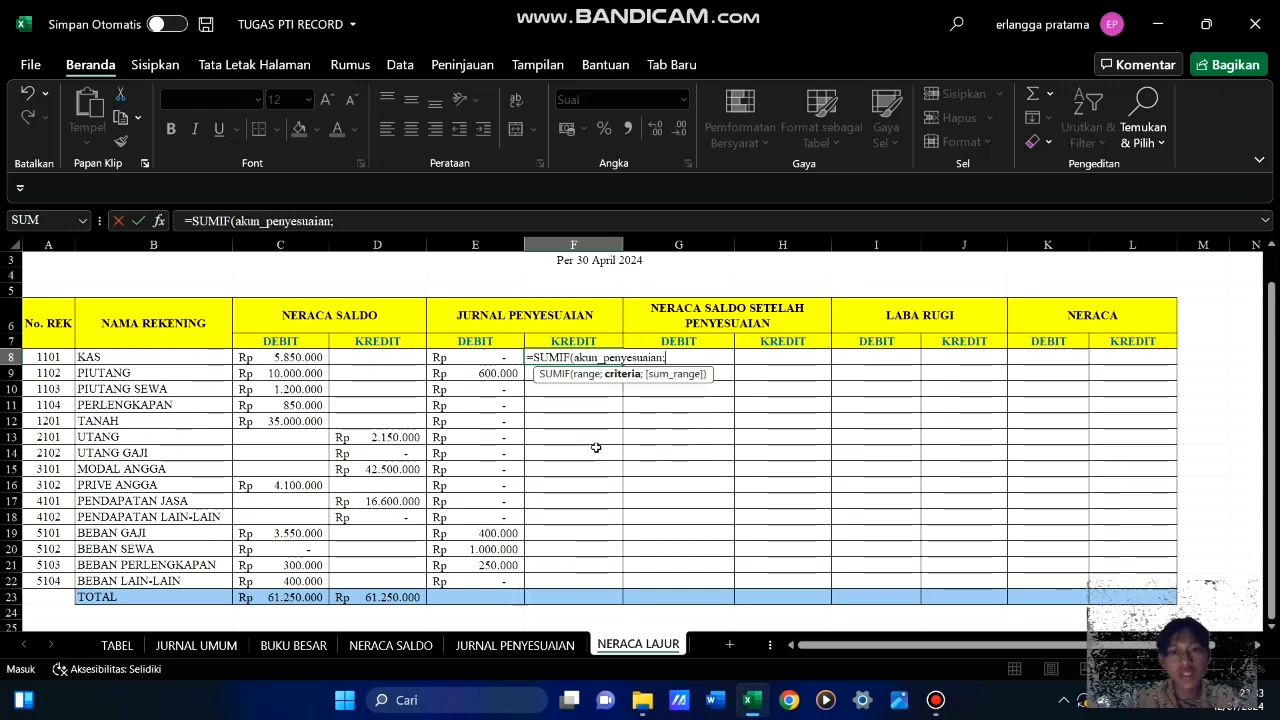
pyautogui.click(155, 360)
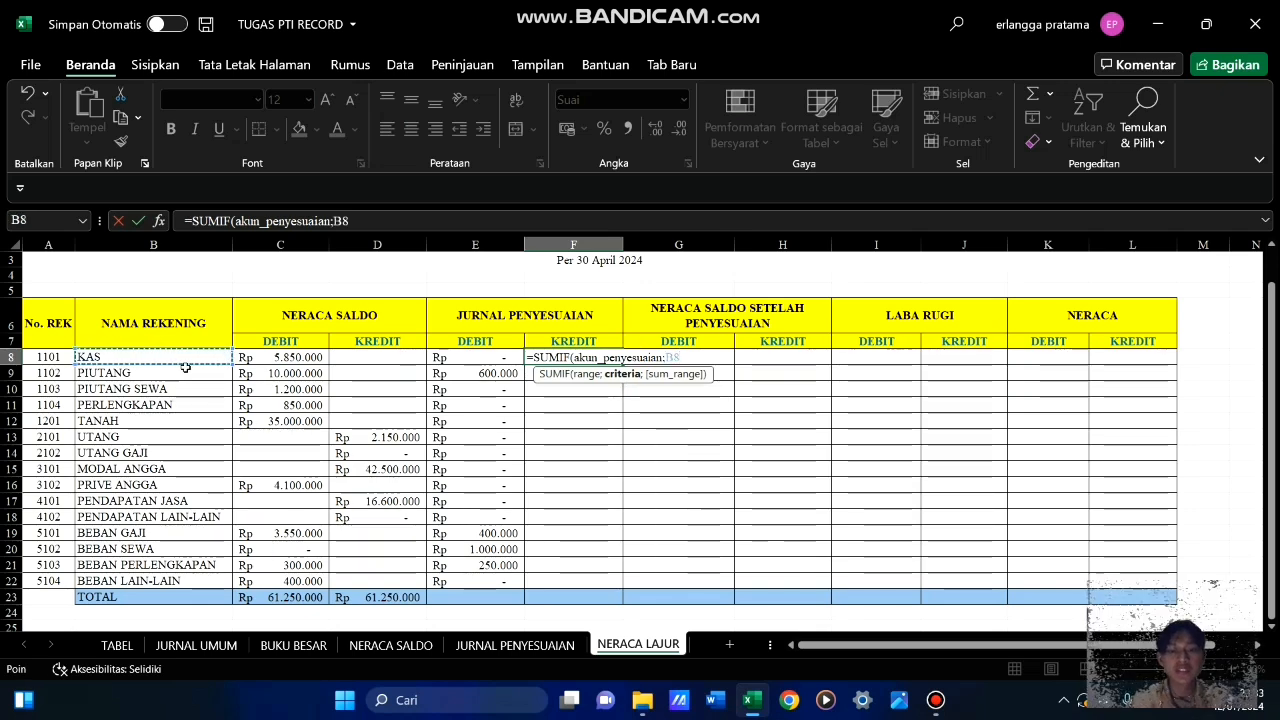
pyautogui.write(';')
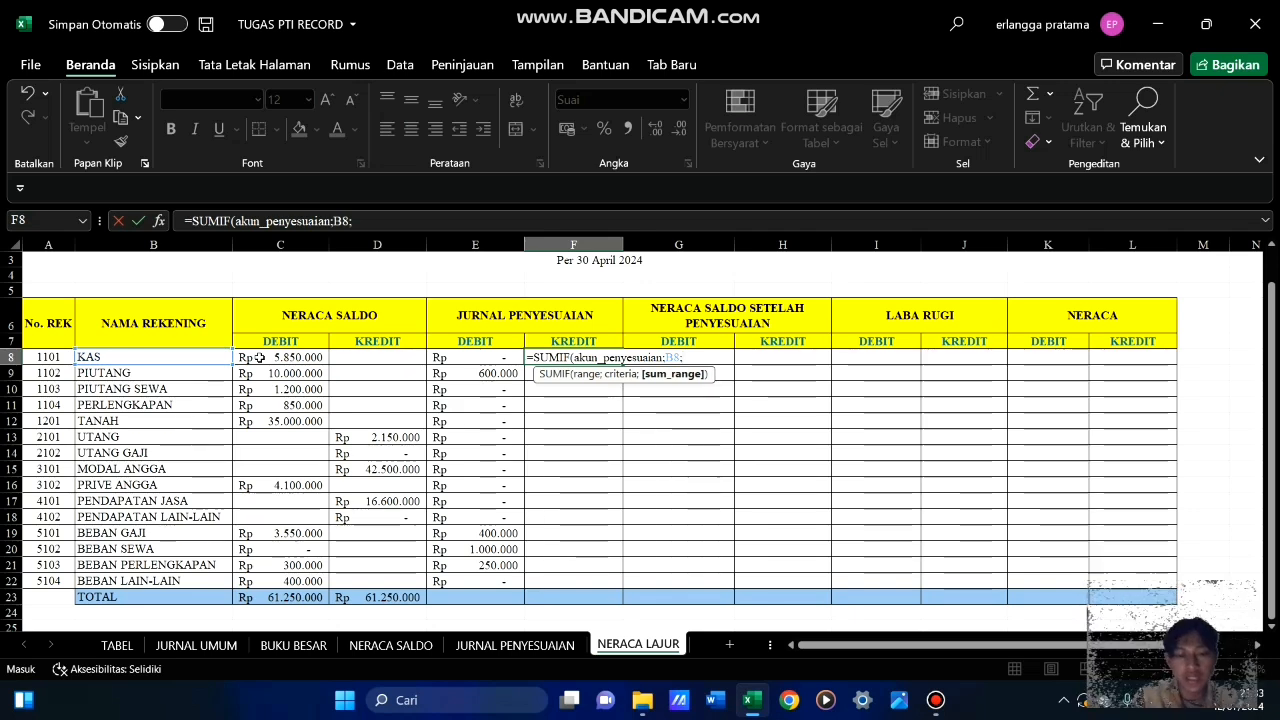
pyautogui.write('kred')
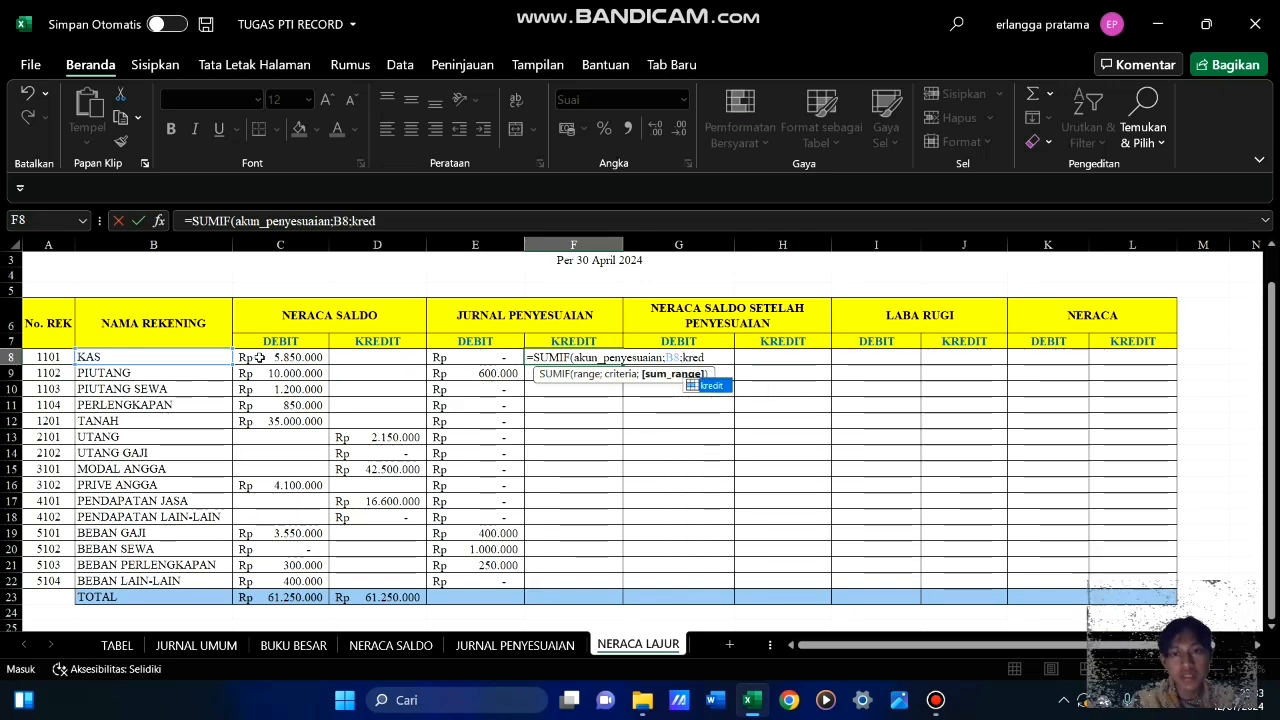
pyautogui.write('it')
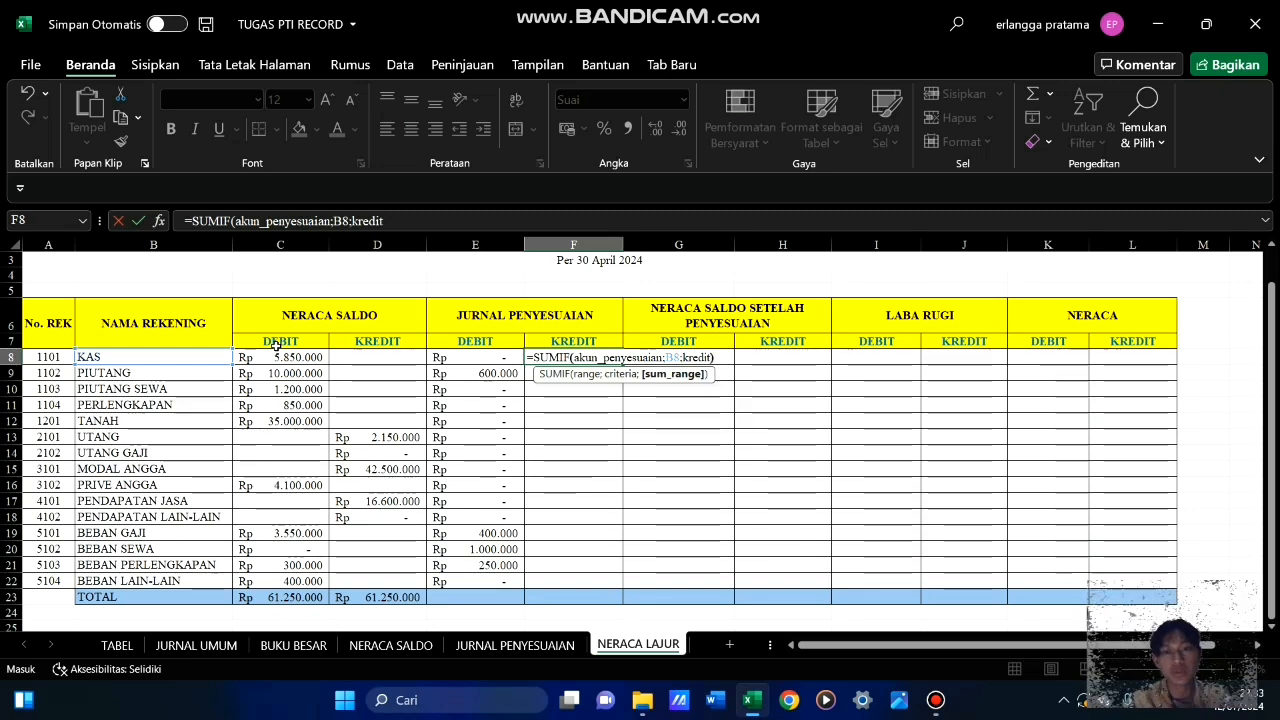
pyautogui.write(')')
pyautogui.press('Return')
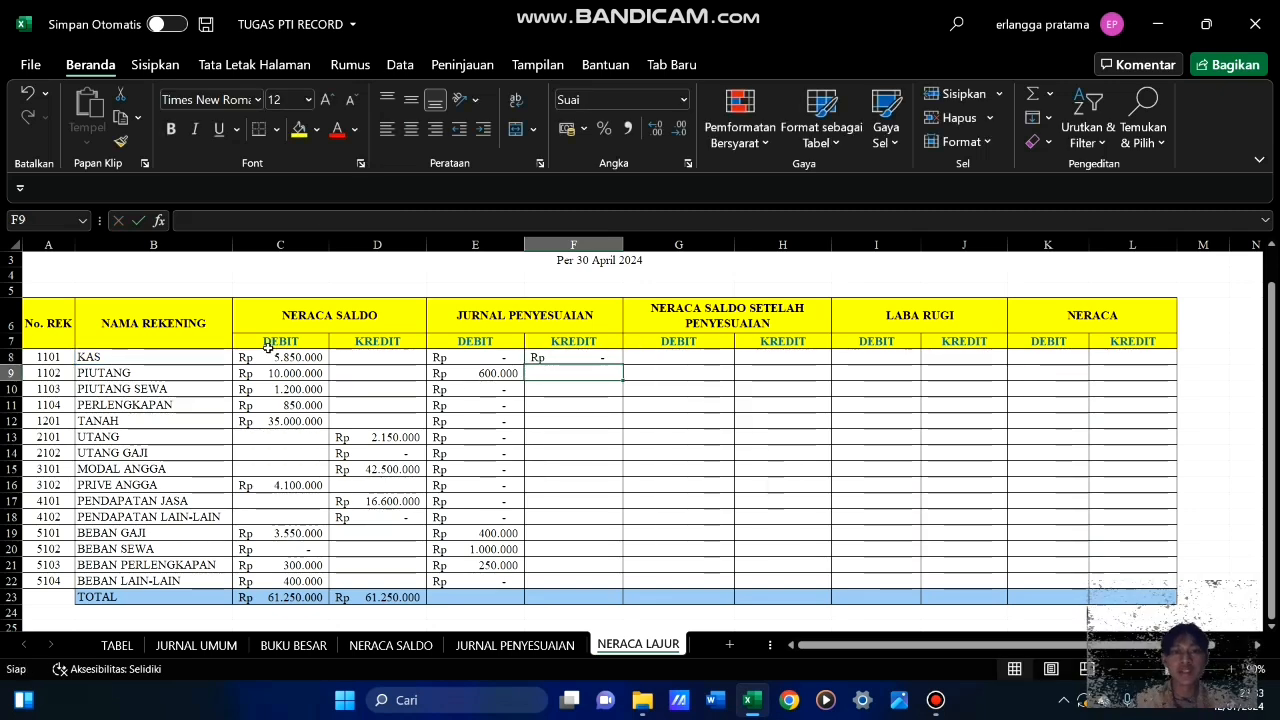
# Fill the JURNAL PENYESUAIAN kredit formula from F8 down through F22
pyautogui.click(559, 356)
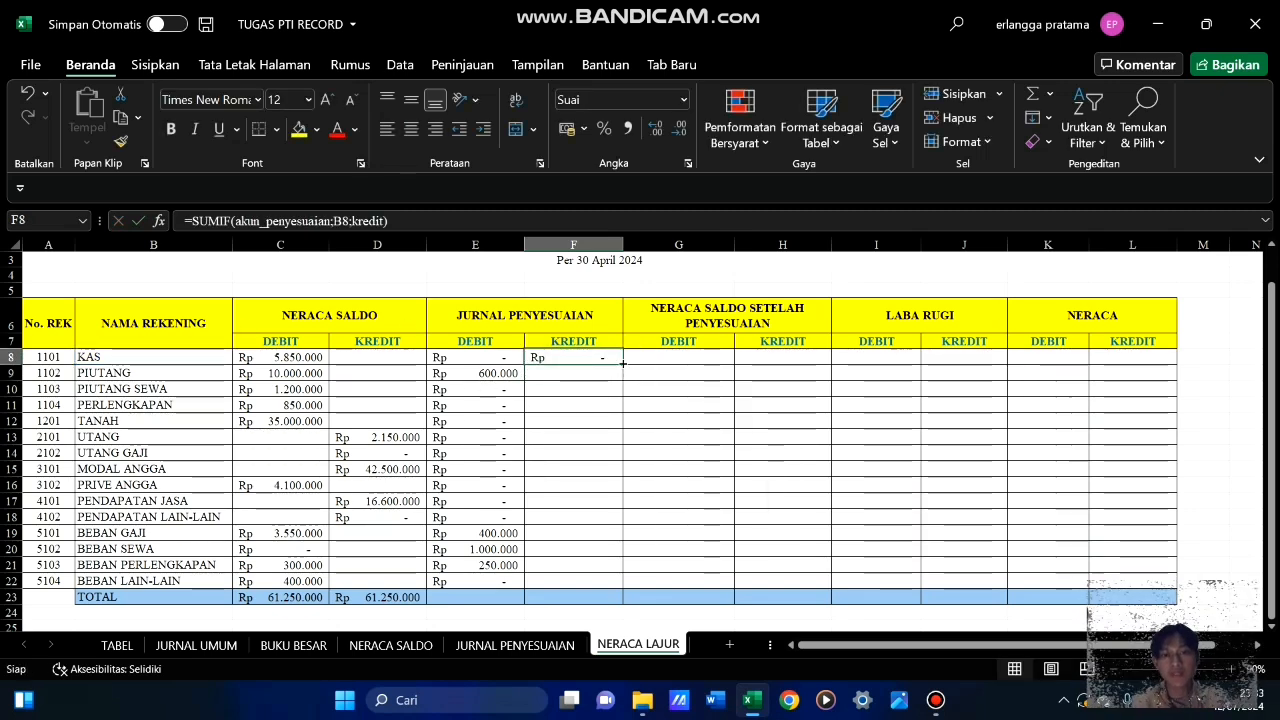
pyautogui.moveTo(621, 365); pyautogui.dragTo(631, 589)
pyautogui.click(694, 528)
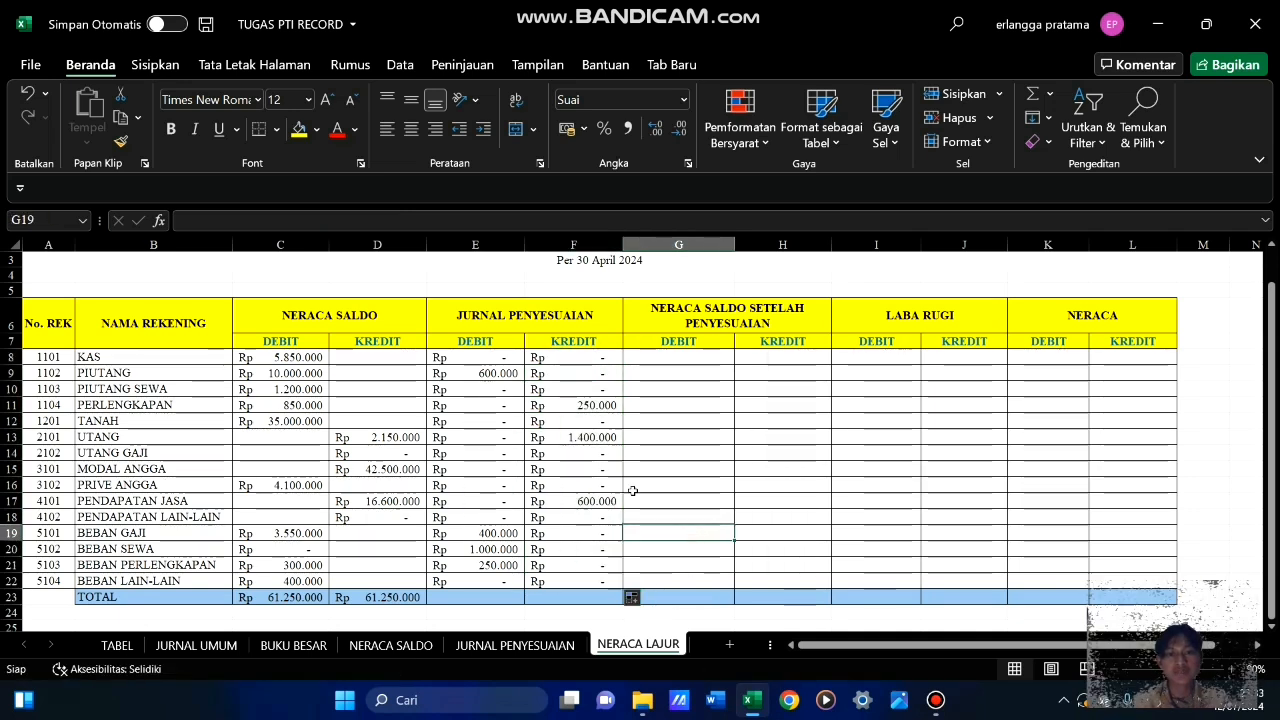
# Check the UTANG kredit in F13 against the two UTANG entries in C12 and C14 of the JURNAL PENYESUAIAN sheet
pyautogui.click(597, 437)
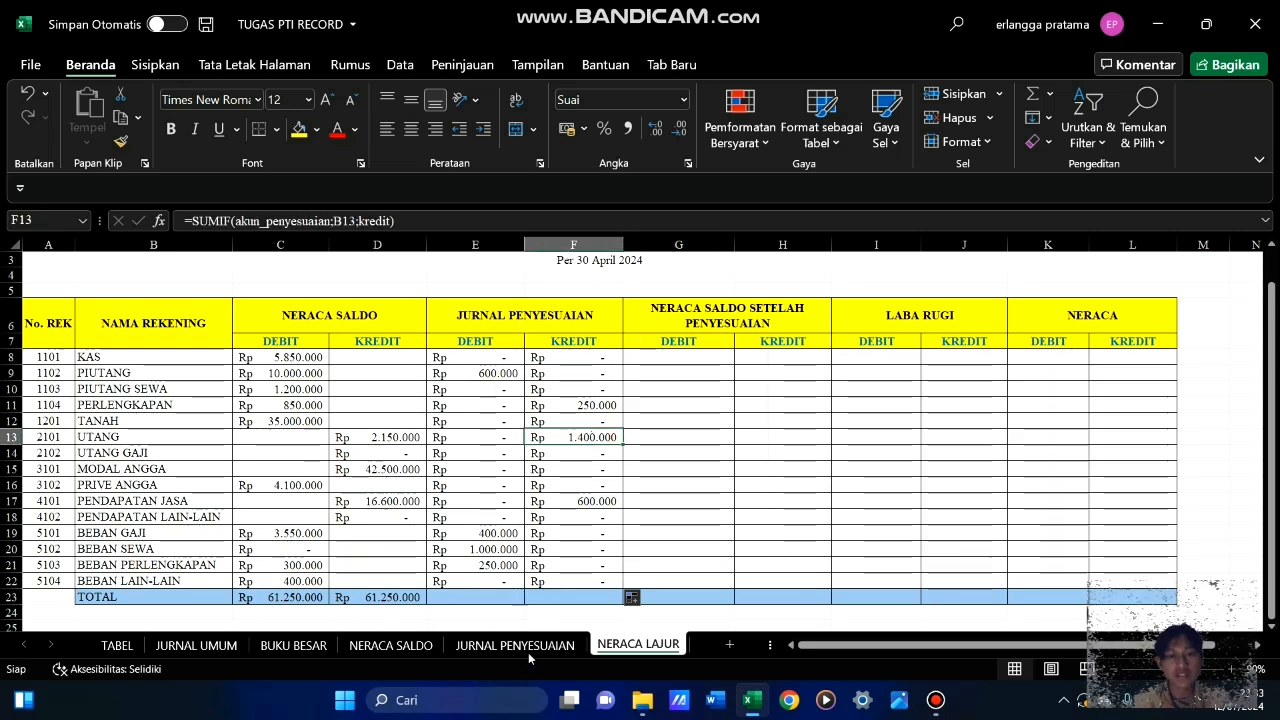
pyautogui.click(530, 648)
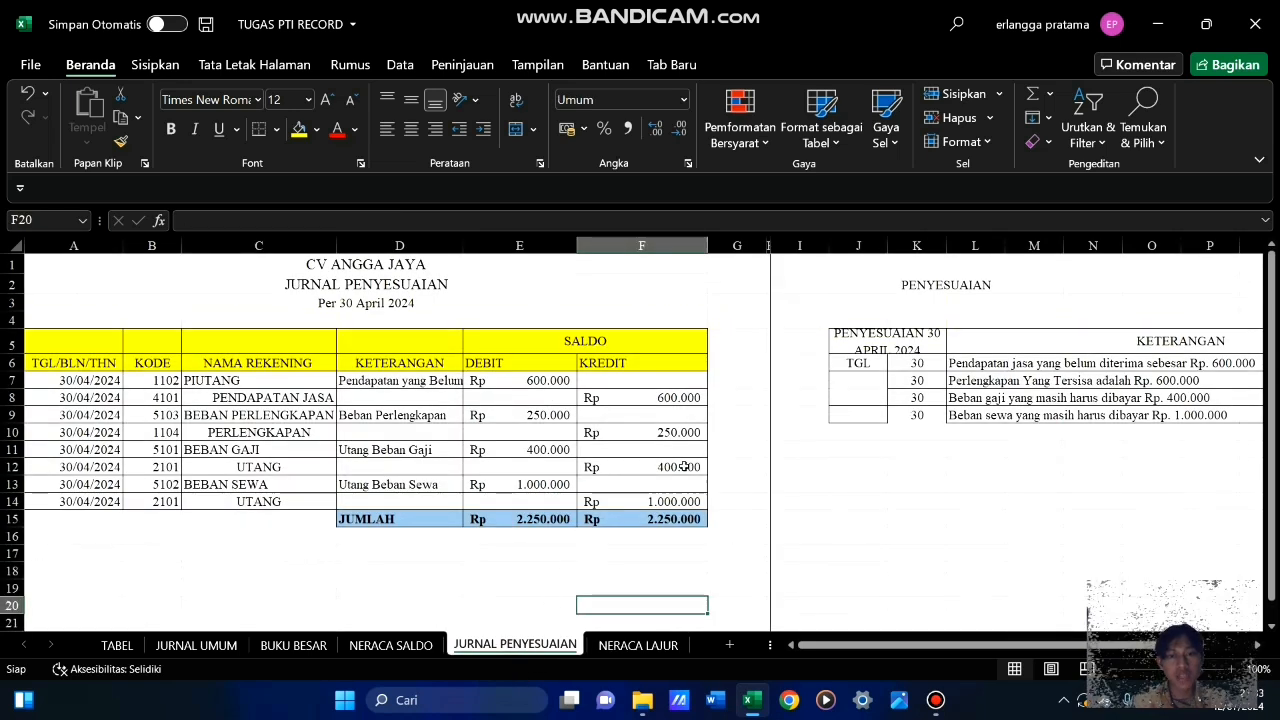
pyautogui.click(295, 472)
pyautogui.click(300, 503)
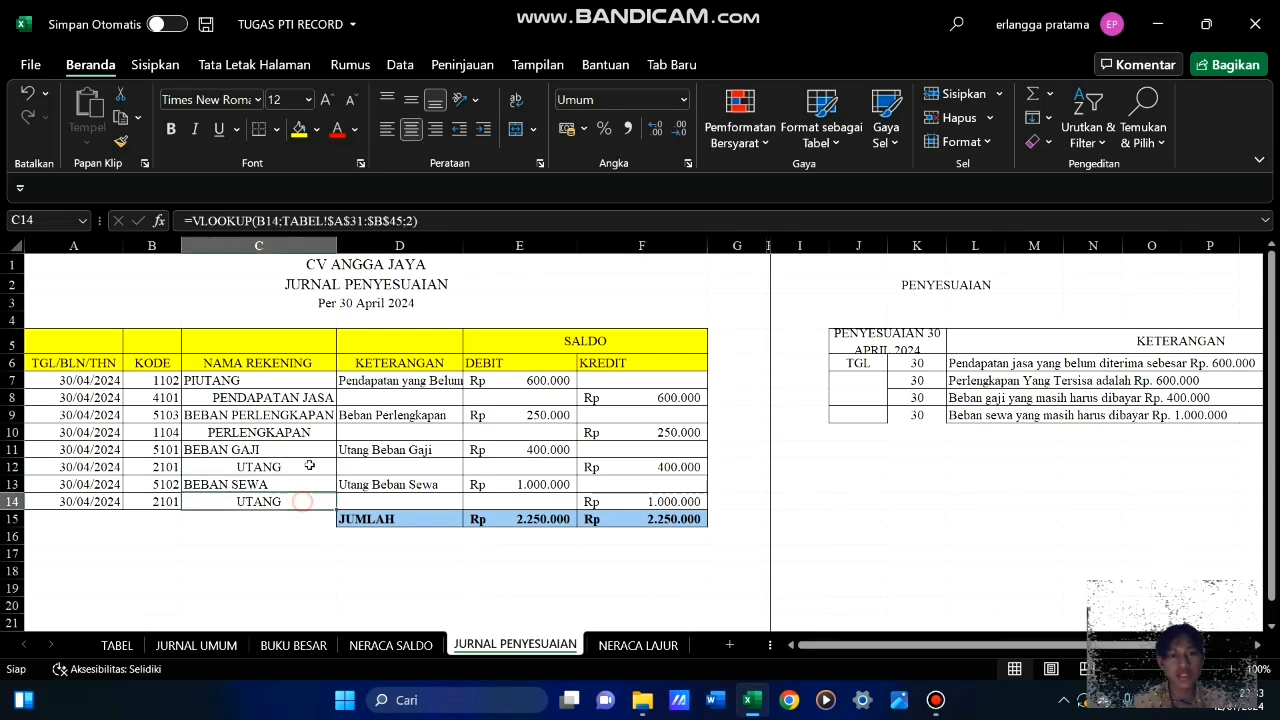
# Compare the two UTANG kredit amounts in F12 and F14 of JURNAL PENYESUAIAN with the UTANG adjustment in row 13 of NERACA LAJUR
pyautogui.click(311, 468)
pyautogui.click(306, 503)
pyautogui.click(668, 467)
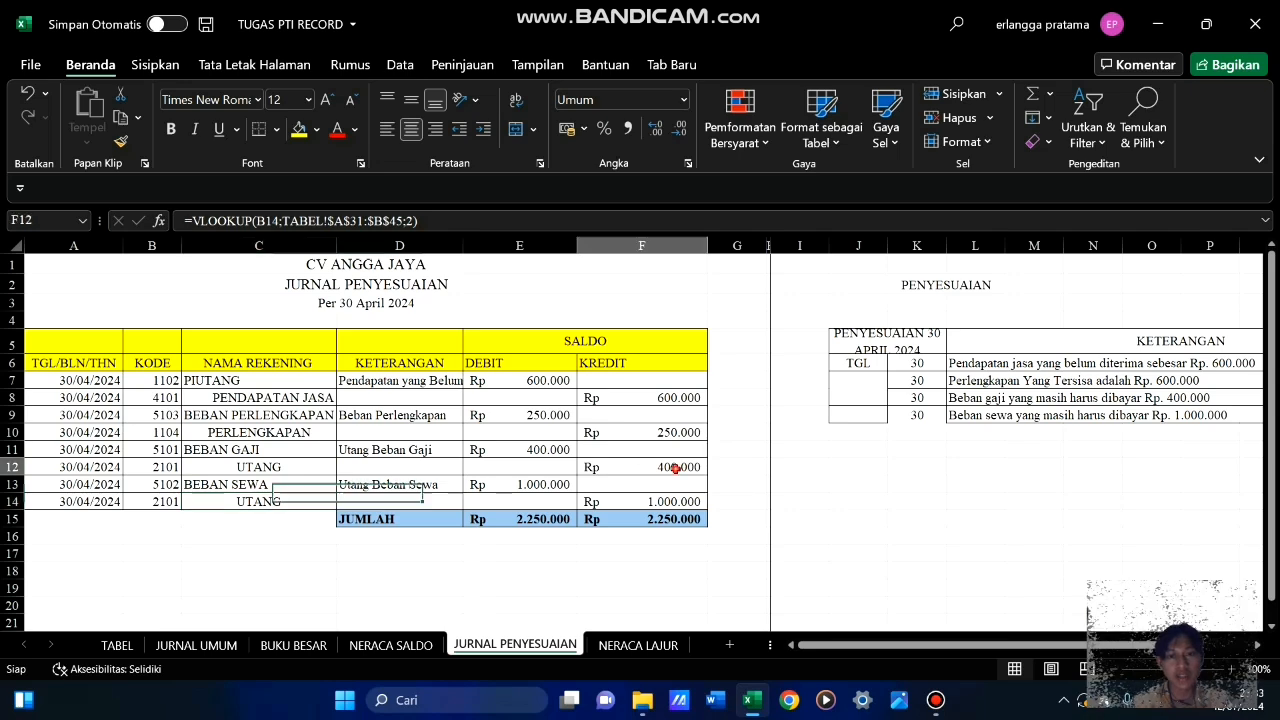
pyautogui.click(675, 502)
pyautogui.click(676, 467)
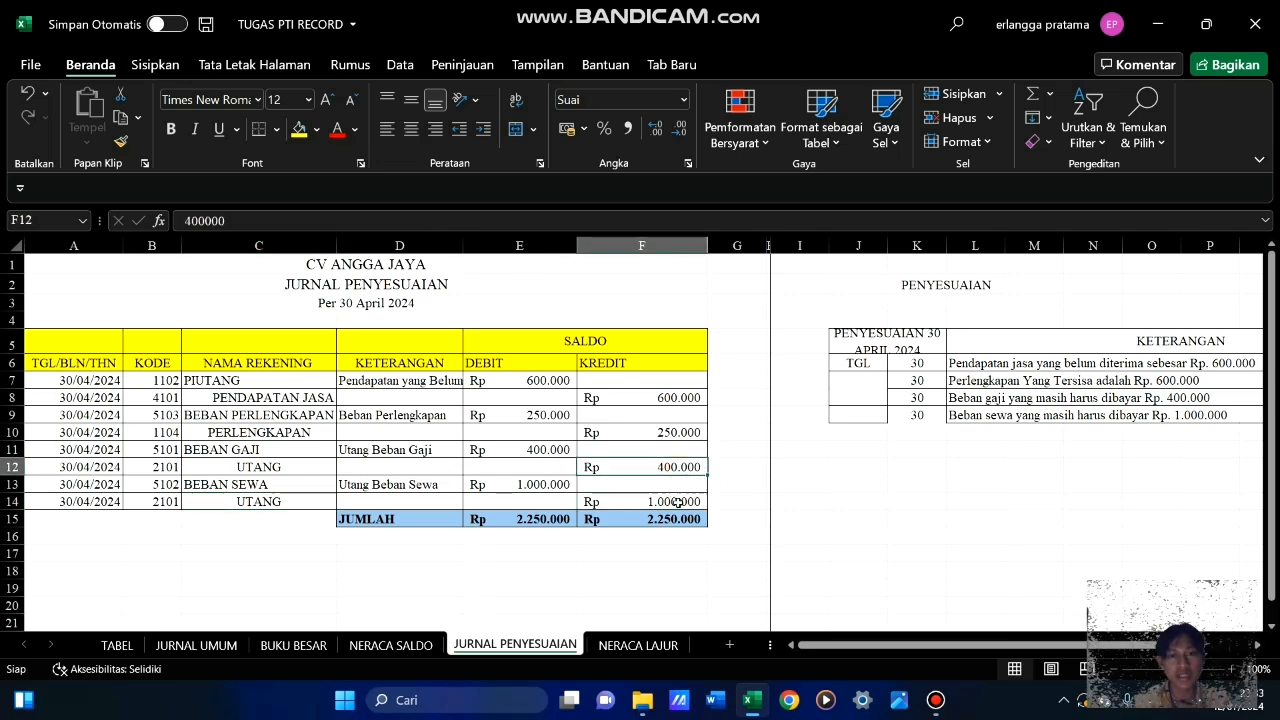
pyautogui.click(677, 502)
pyautogui.click(679, 467)
pyautogui.click(680, 500)
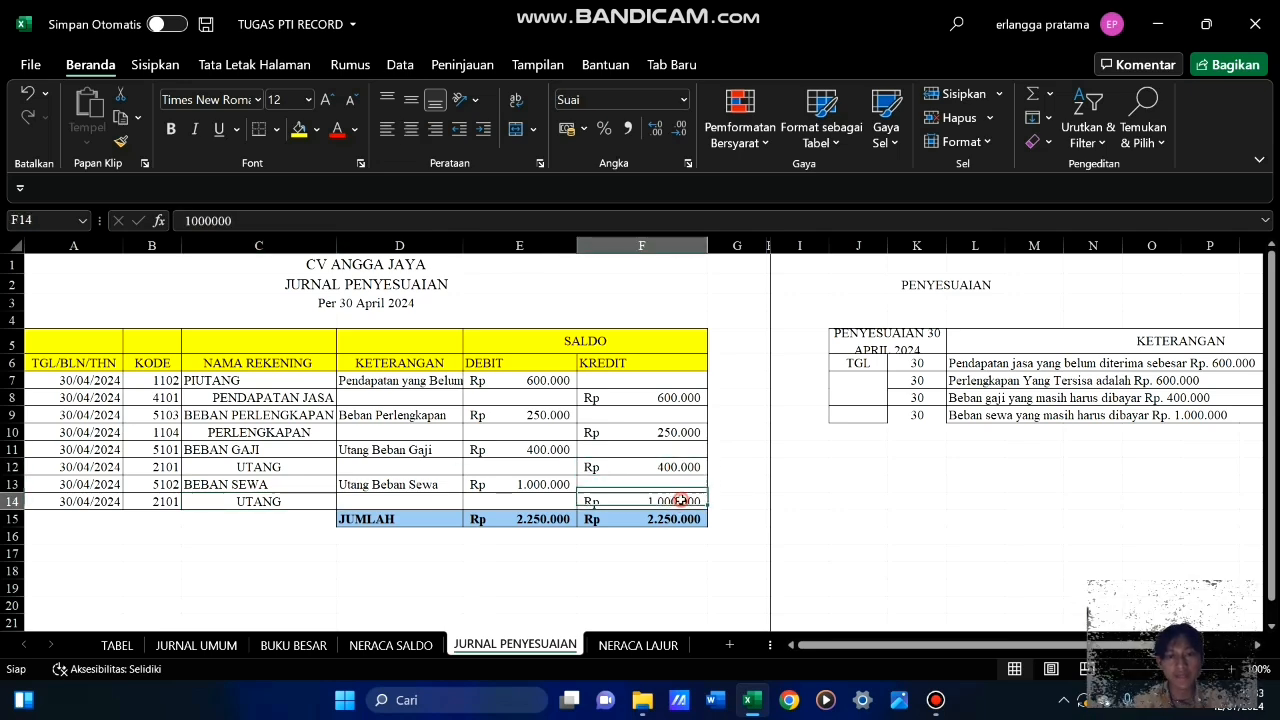
pyautogui.click(641, 646)
pyautogui.click(682, 441)
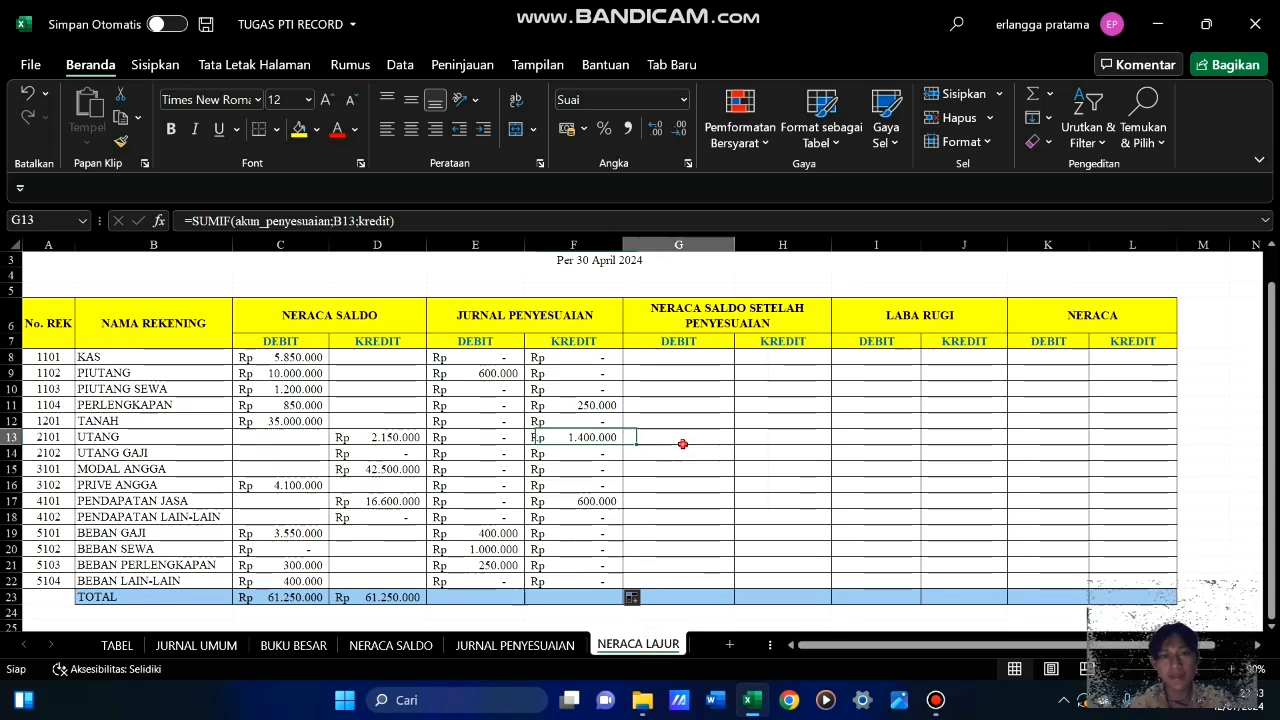
# Fill the TOTAL formula from C23 across to F23 to total the JURNAL PENYESUAIAN debit and kredit columns
pyautogui.click(287, 598)
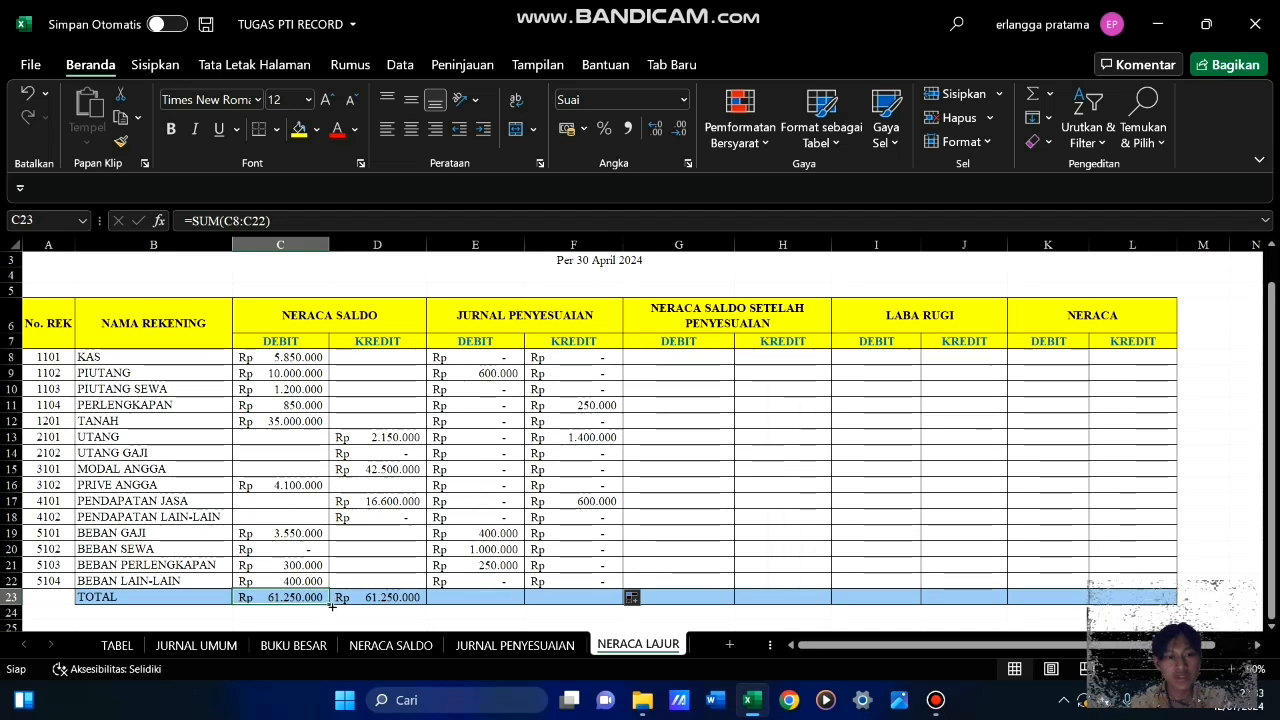
pyautogui.moveTo(328, 604); pyautogui.dragTo(598, 603)
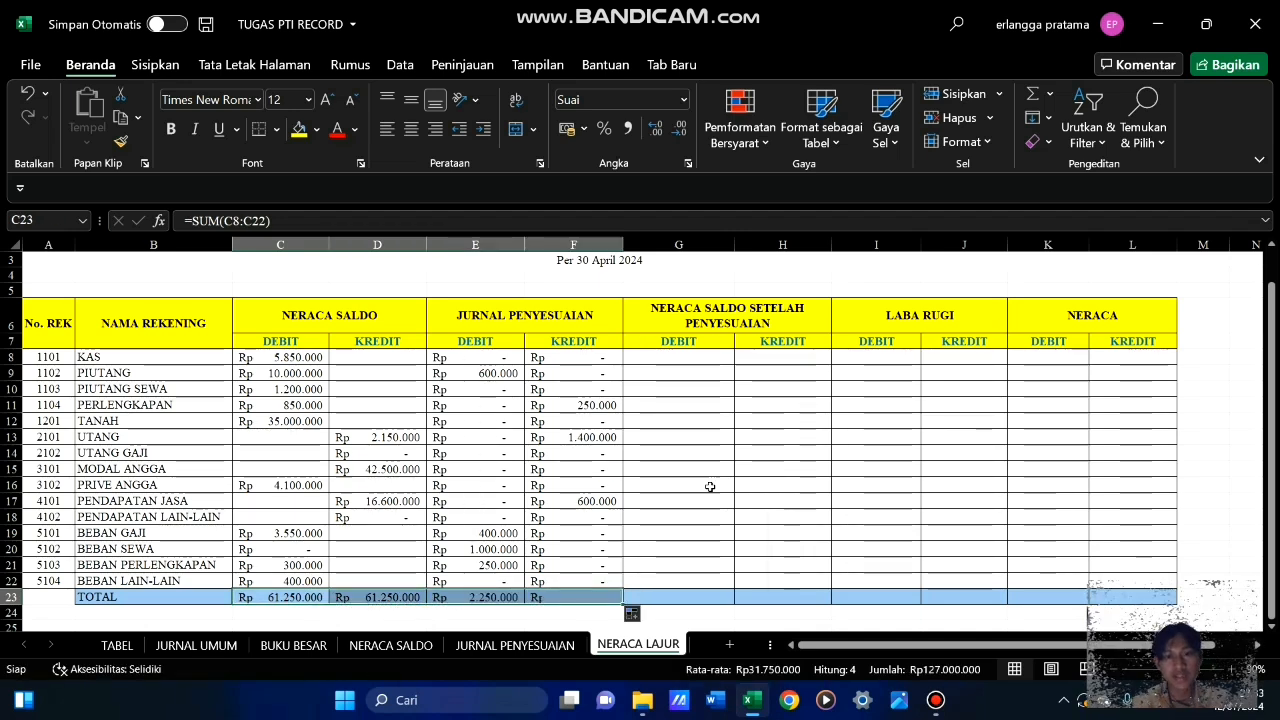
pyautogui.click(760, 506)
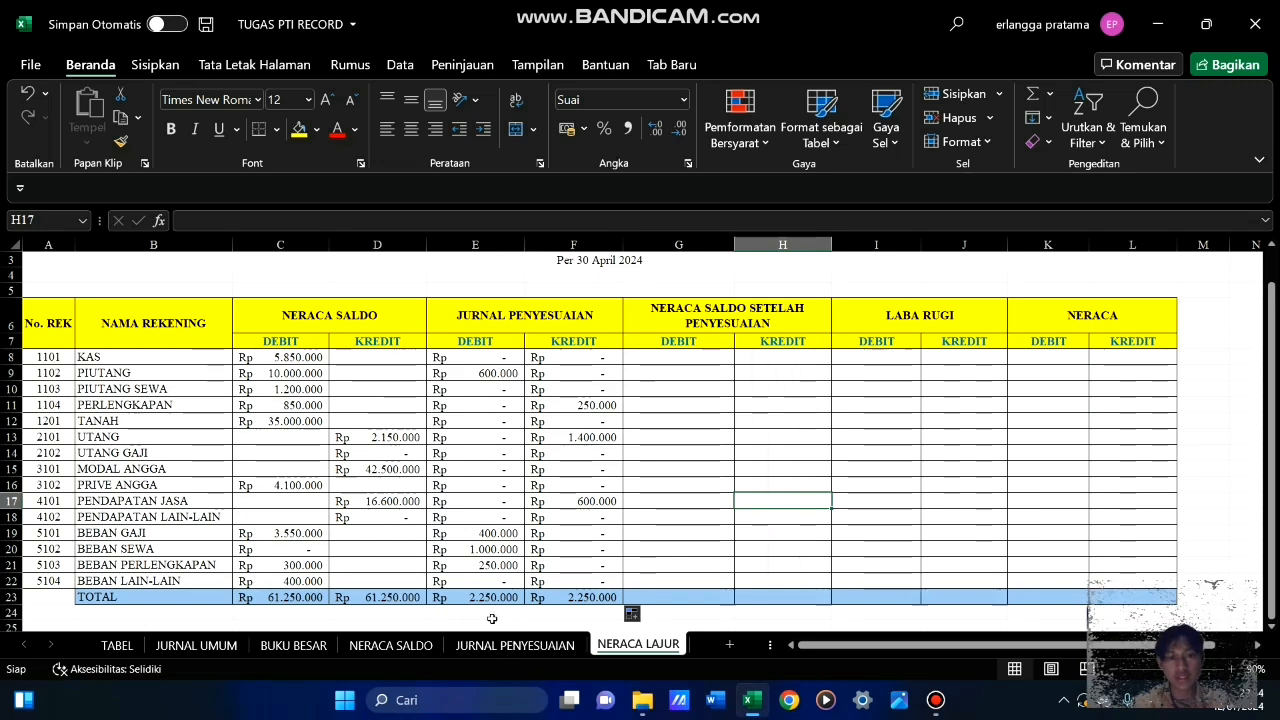
# Check the JURNAL PENYESUAIAN totals in NERACA LAJUR against the JUMLAH row of the JURNAL PENYESUAIAN sheet
pyautogui.click(513, 646)
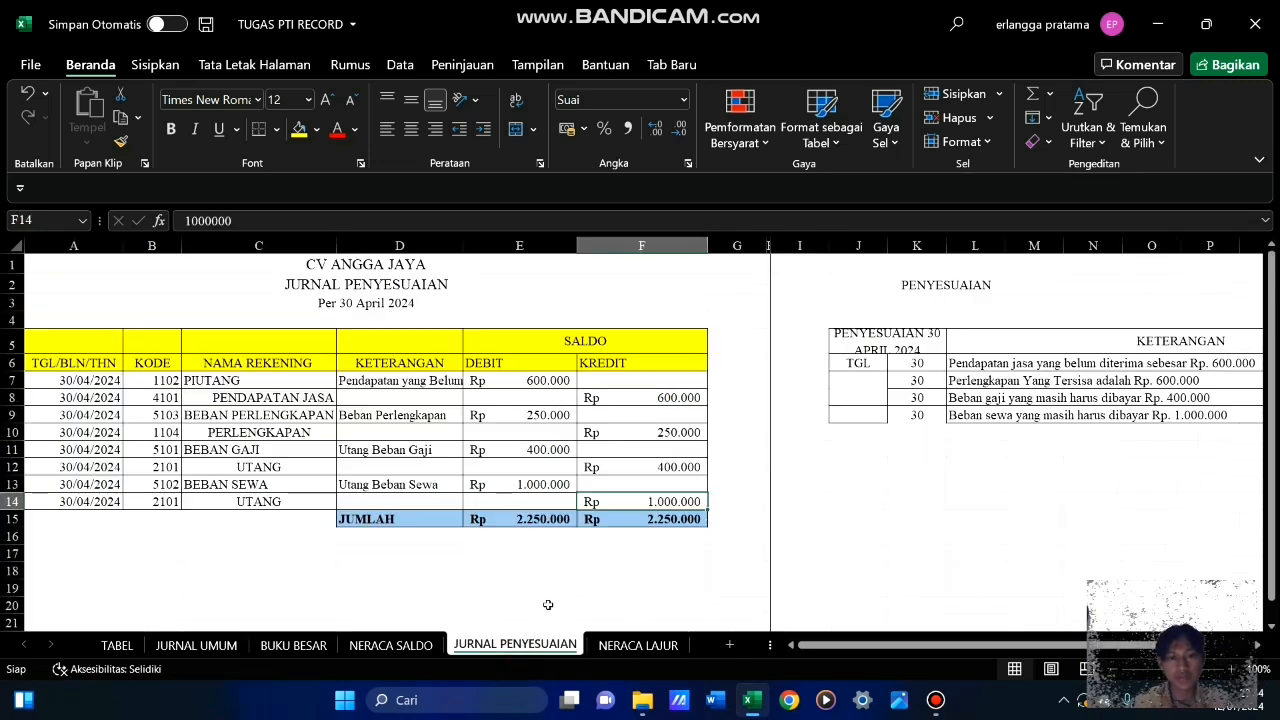
pyautogui.click(617, 646)
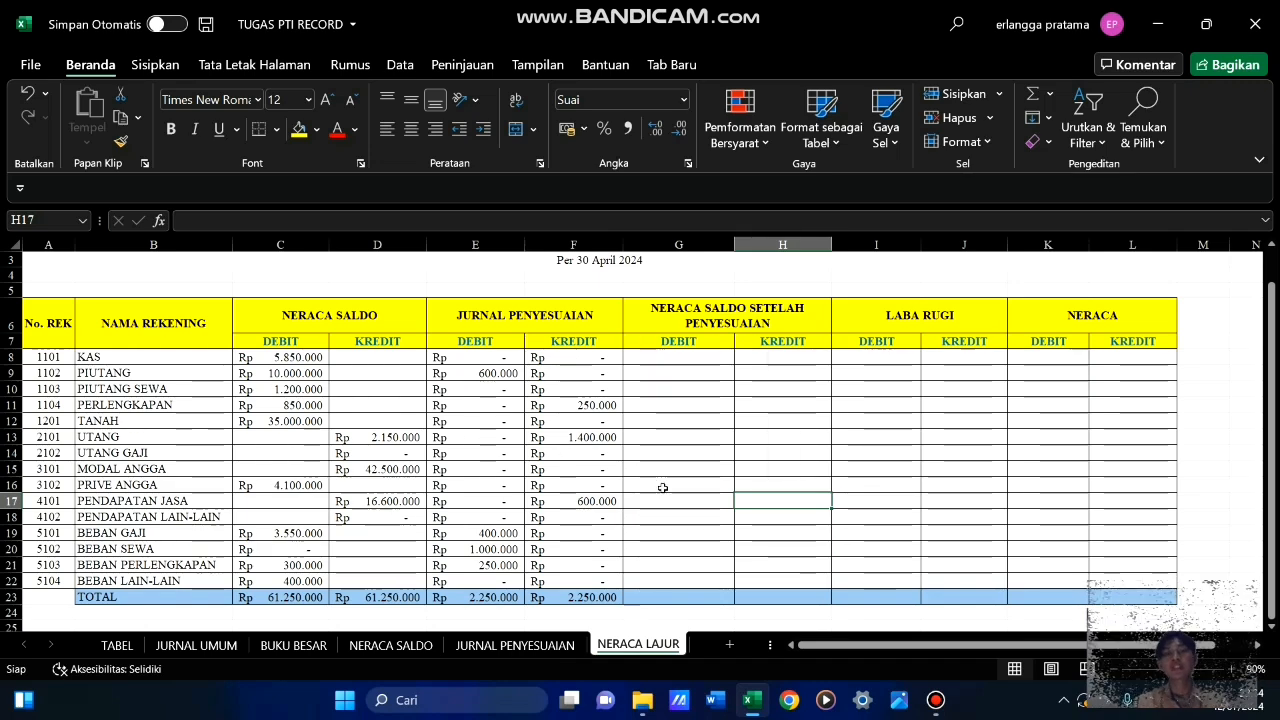
pyautogui.scroll(1, 662, 488)
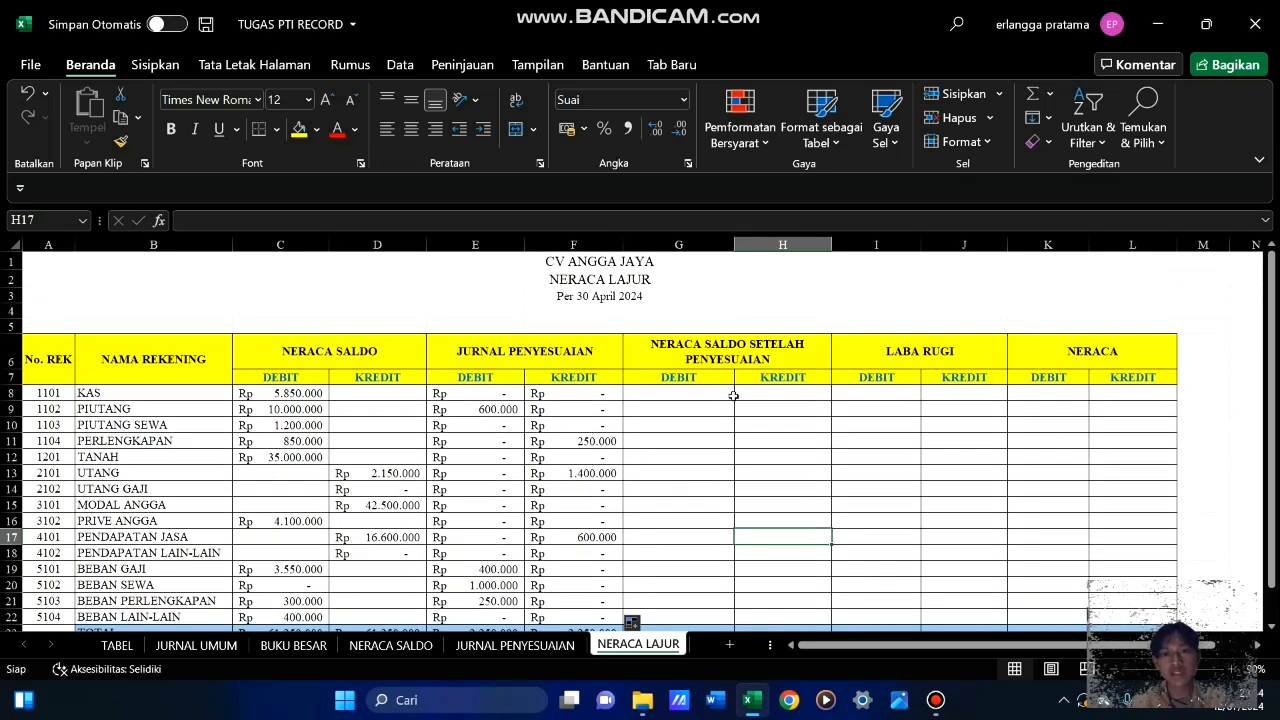
pyautogui.scroll(-1, 766, 467)
pyautogui.press('Down')
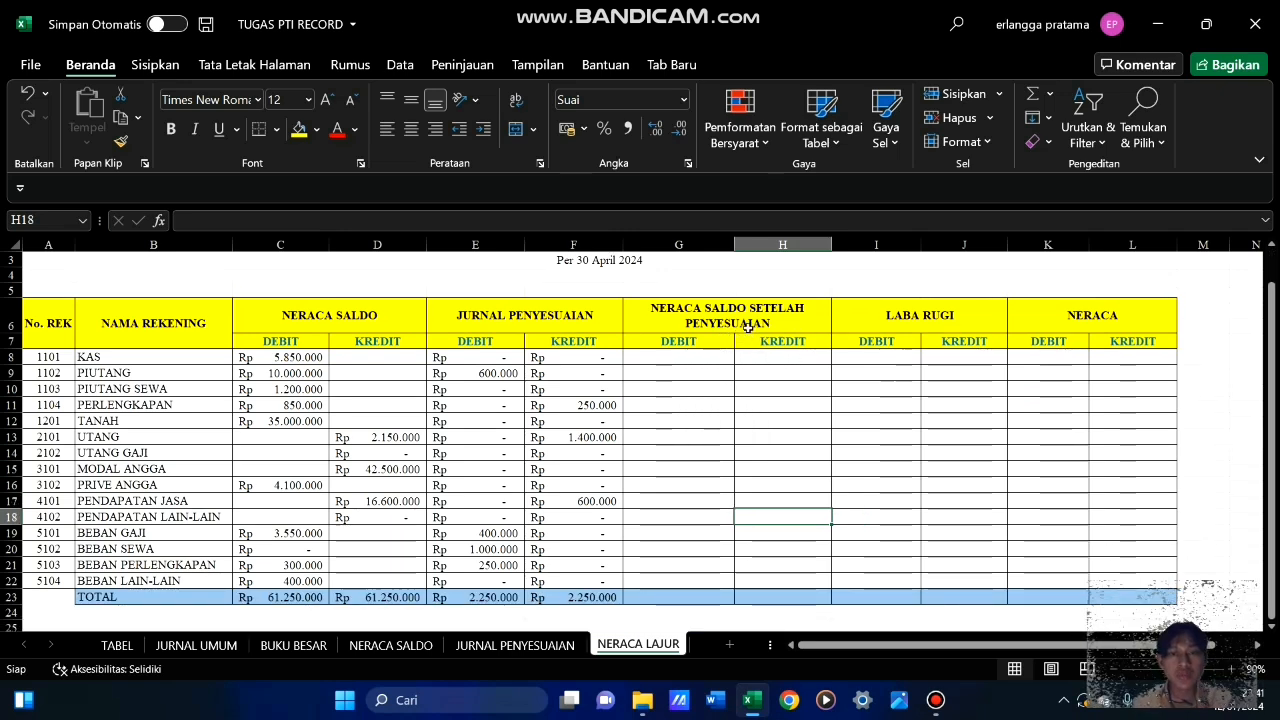
# Begin the NERACA SALDO SETELAH PENYESUAIAN debit formula for KAS in G8 with =IF(C8-D8+E8-F8=0;0;
pyautogui.click(679, 356)
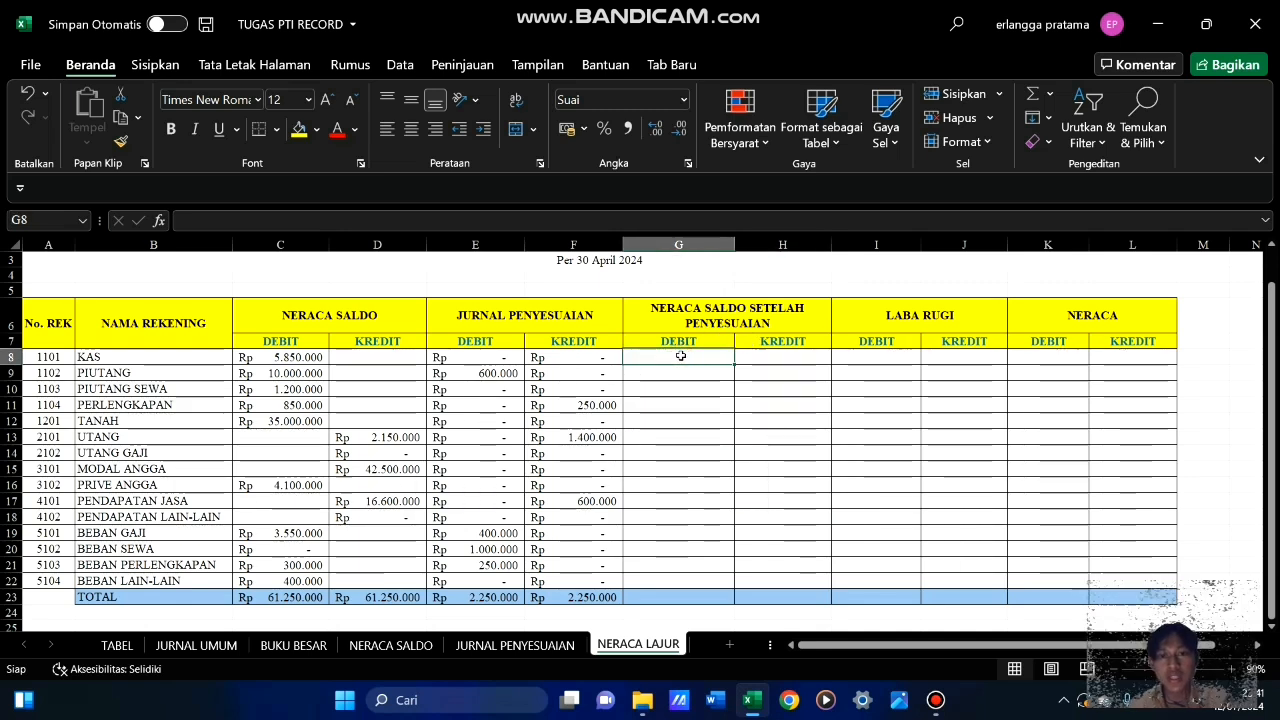
pyautogui.write('=')
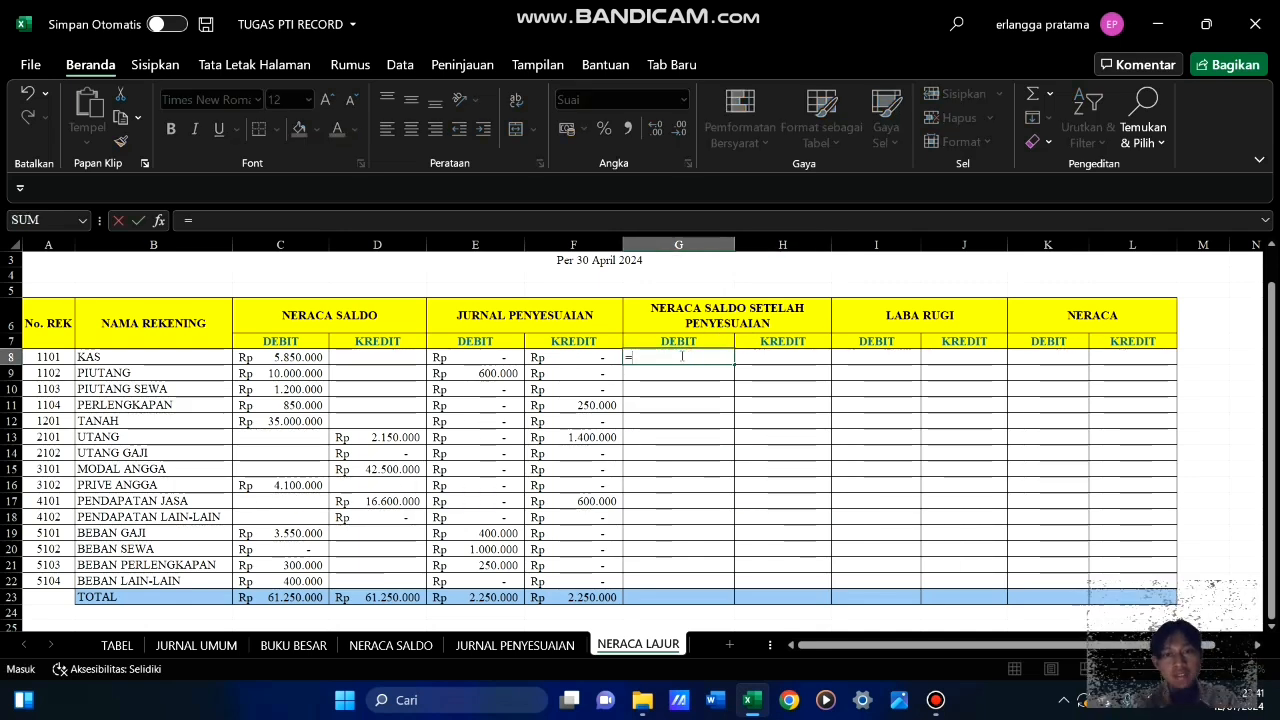
pyautogui.write('if')
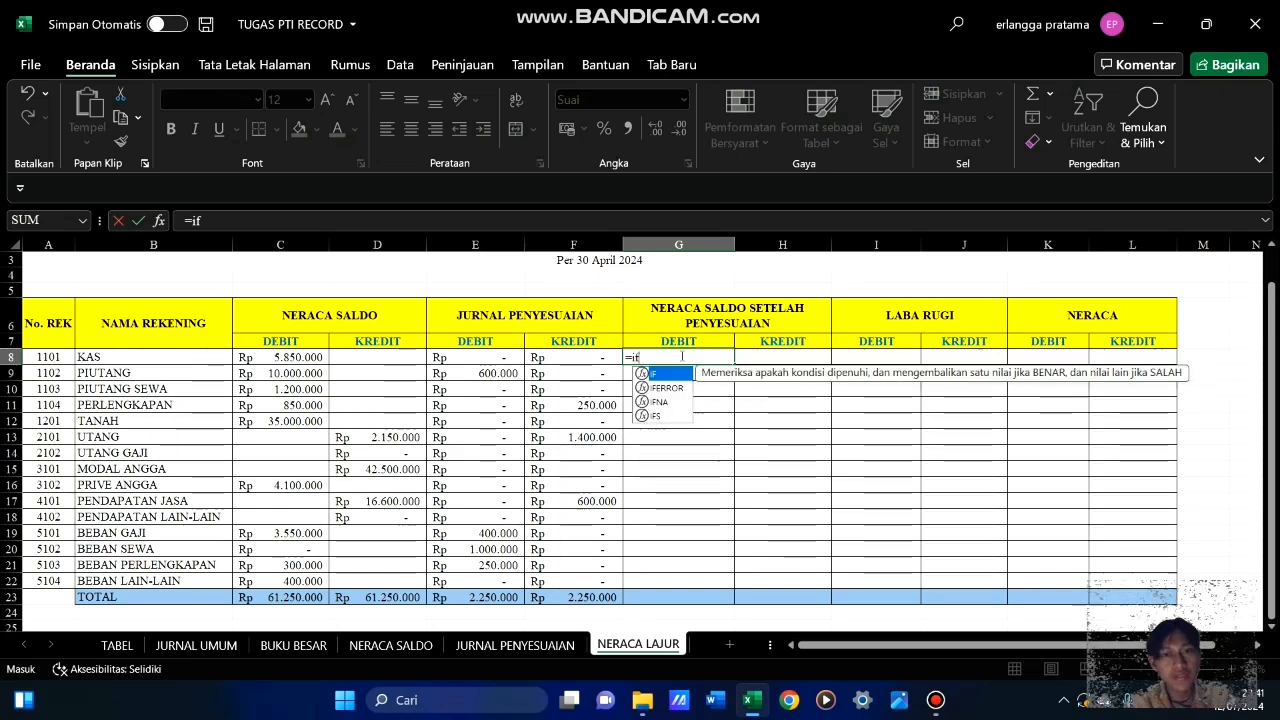
pyautogui.press('Tab')
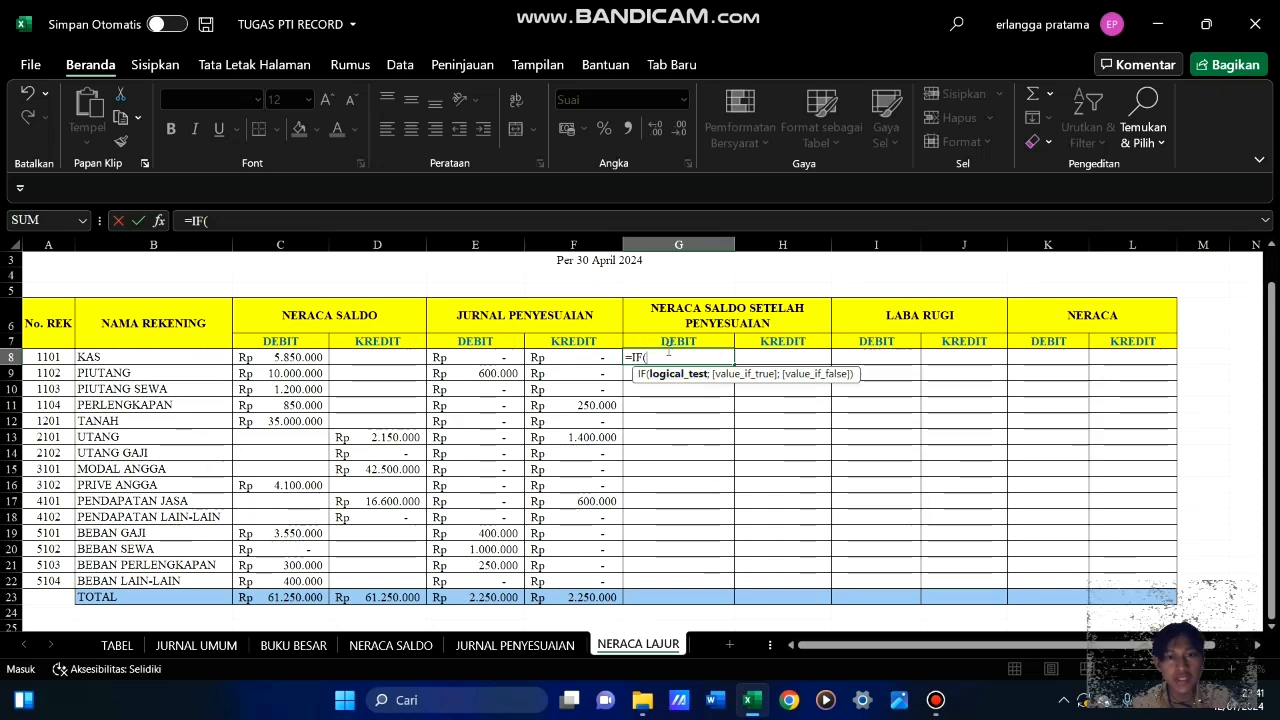
pyautogui.click(297, 358)
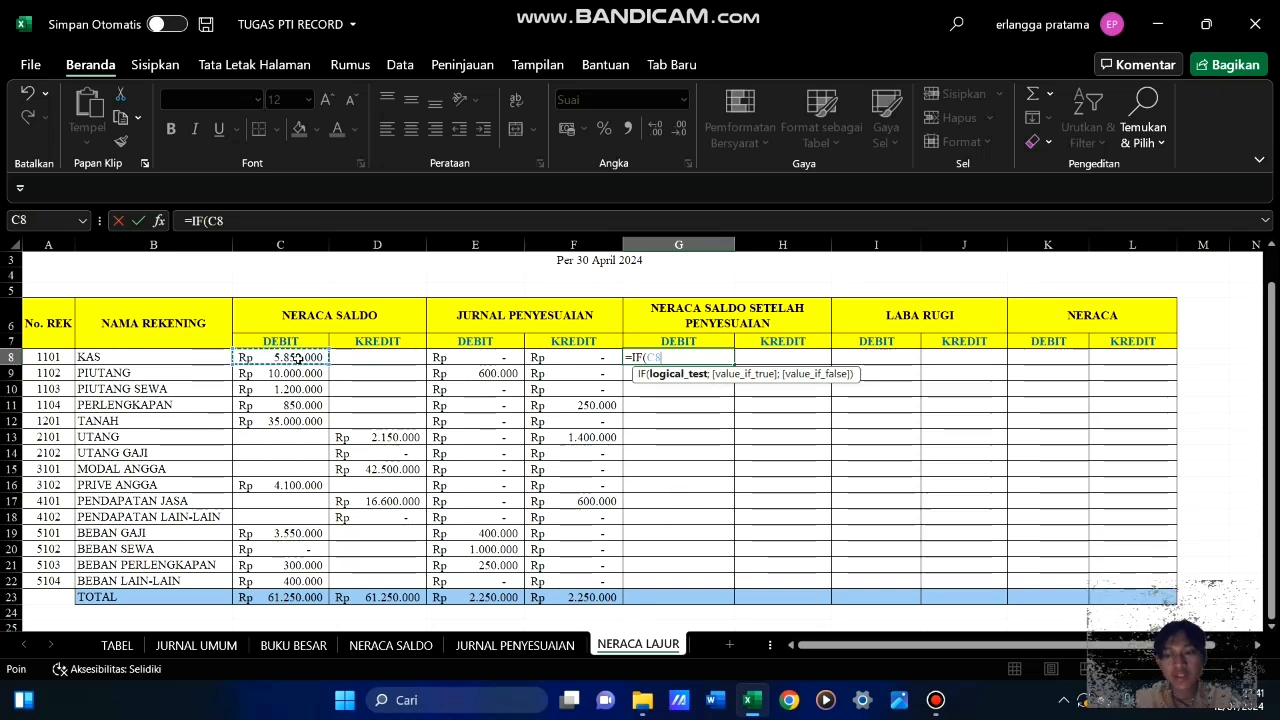
pyautogui.write('-')
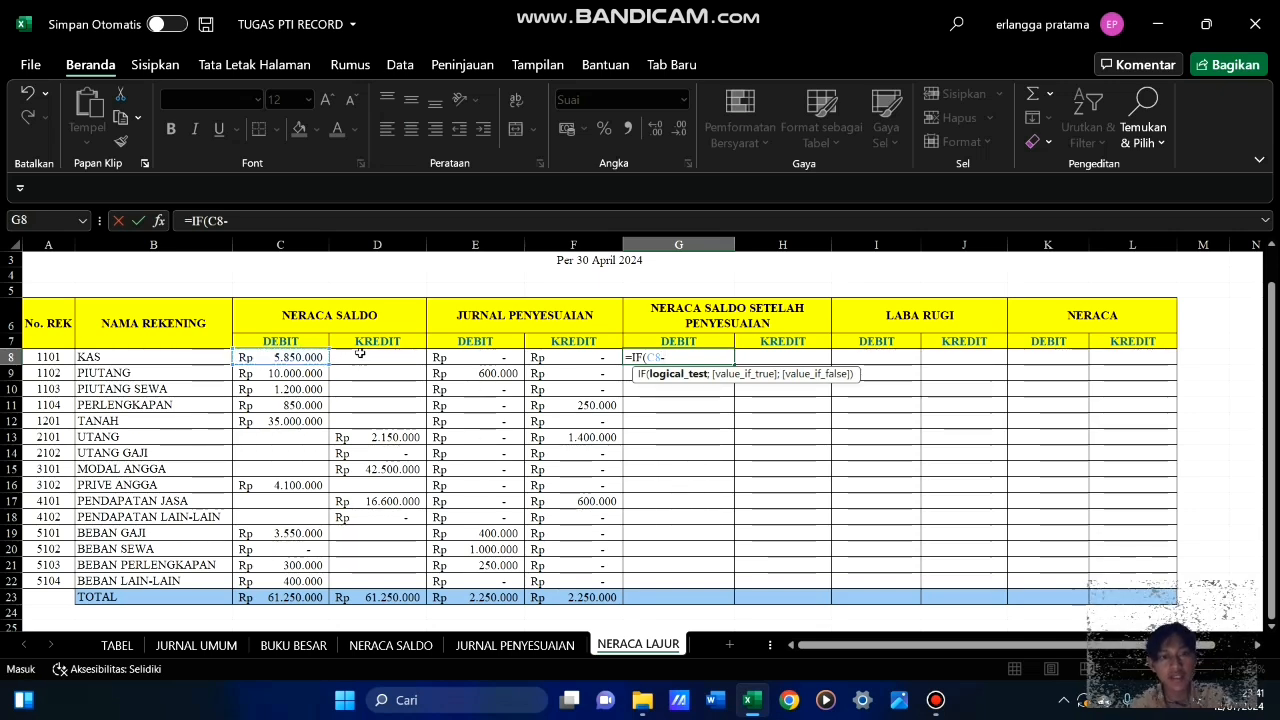
pyautogui.click(361, 355)
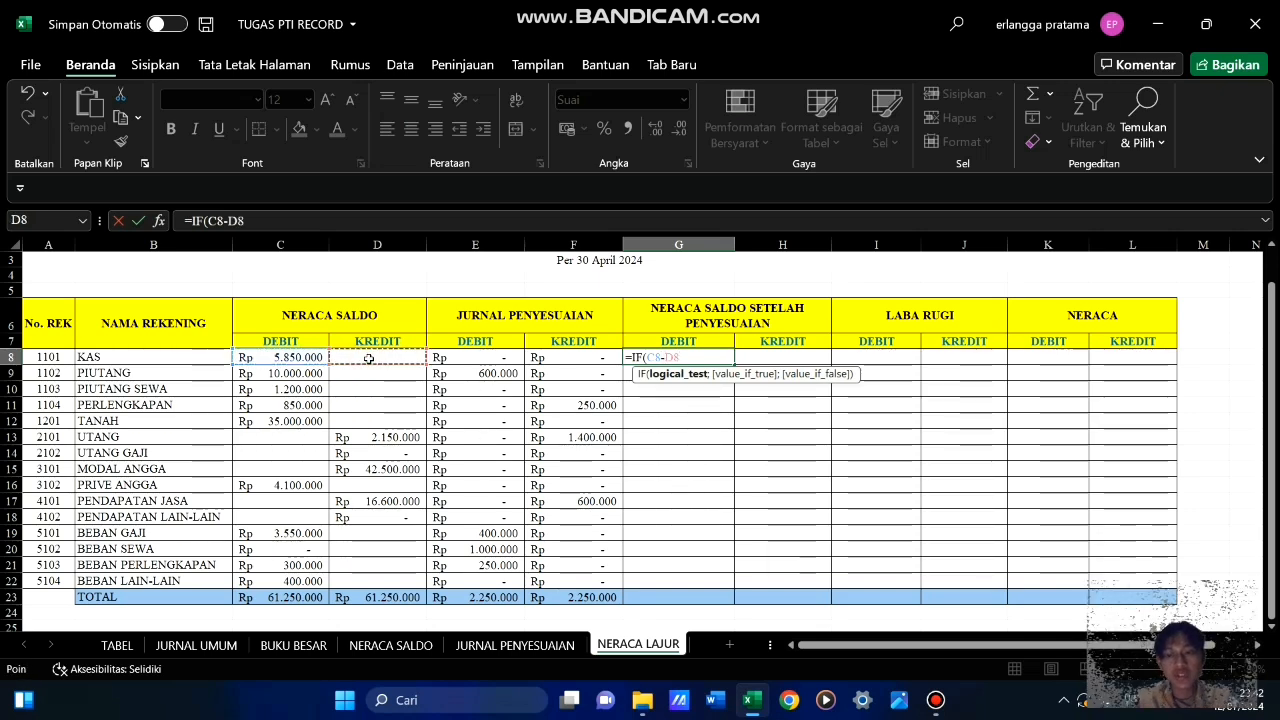
pyautogui.write('+')
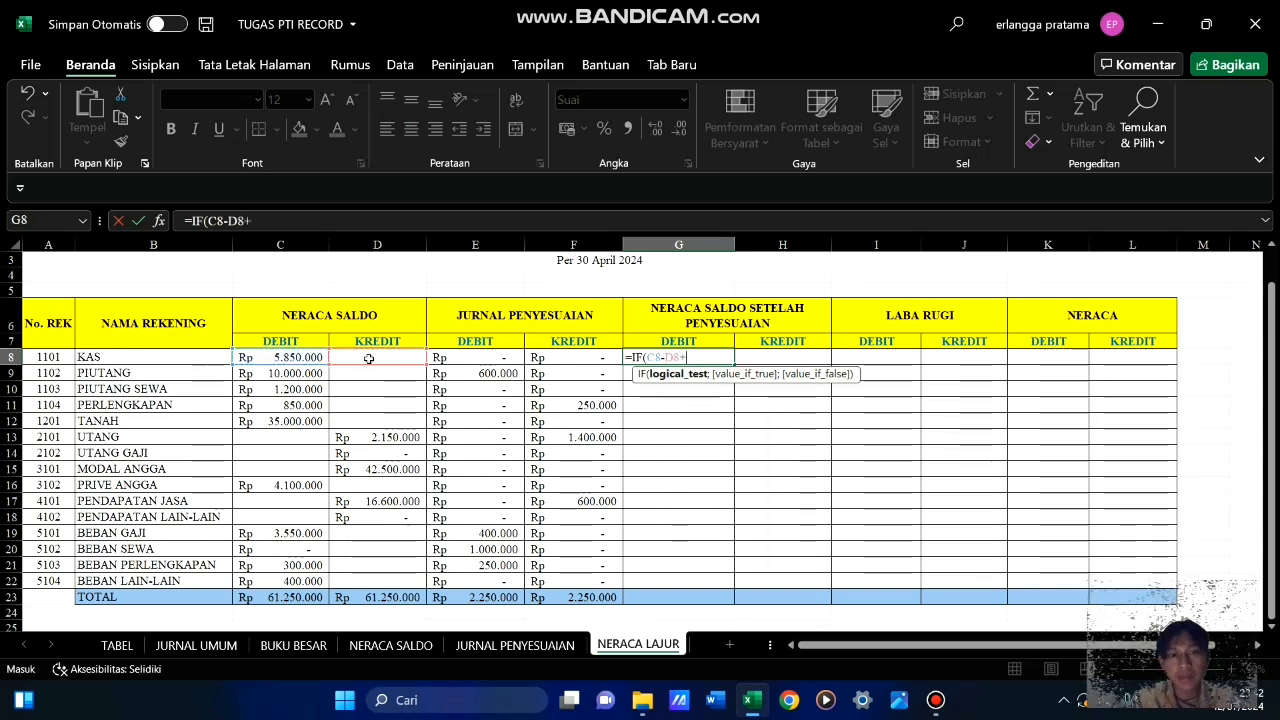
pyautogui.click(495, 356)
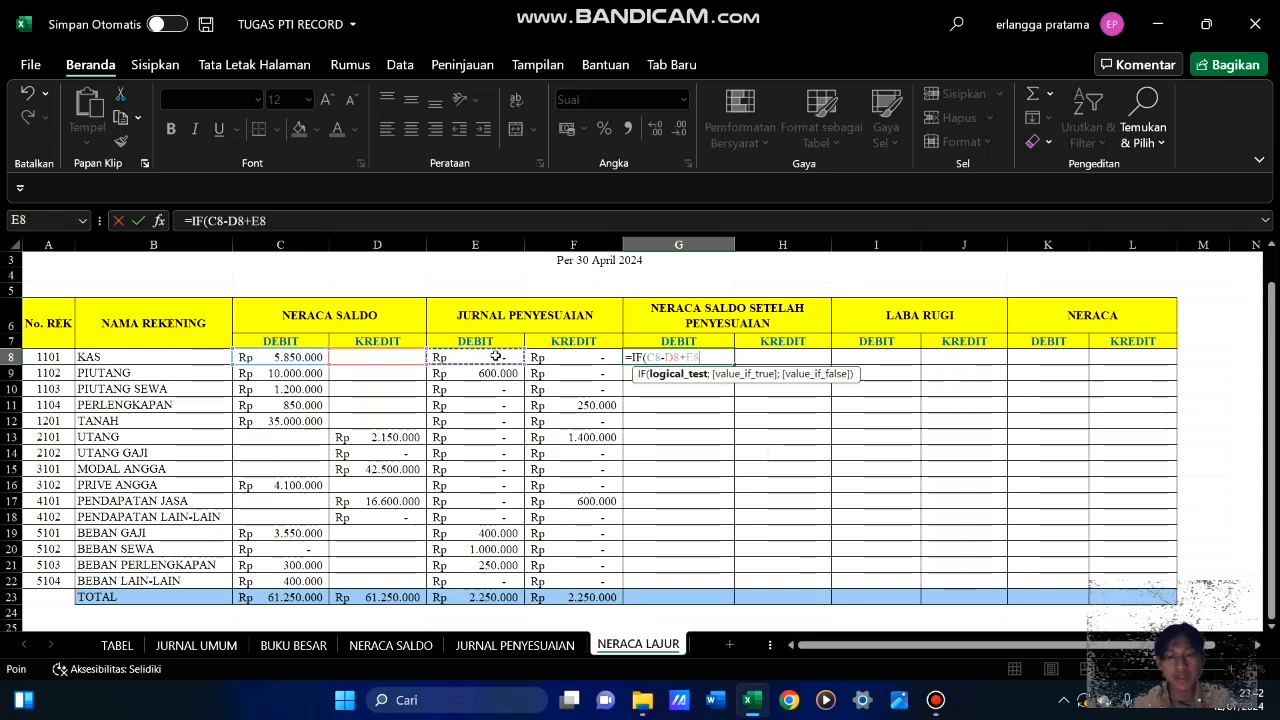
pyautogui.write('-')
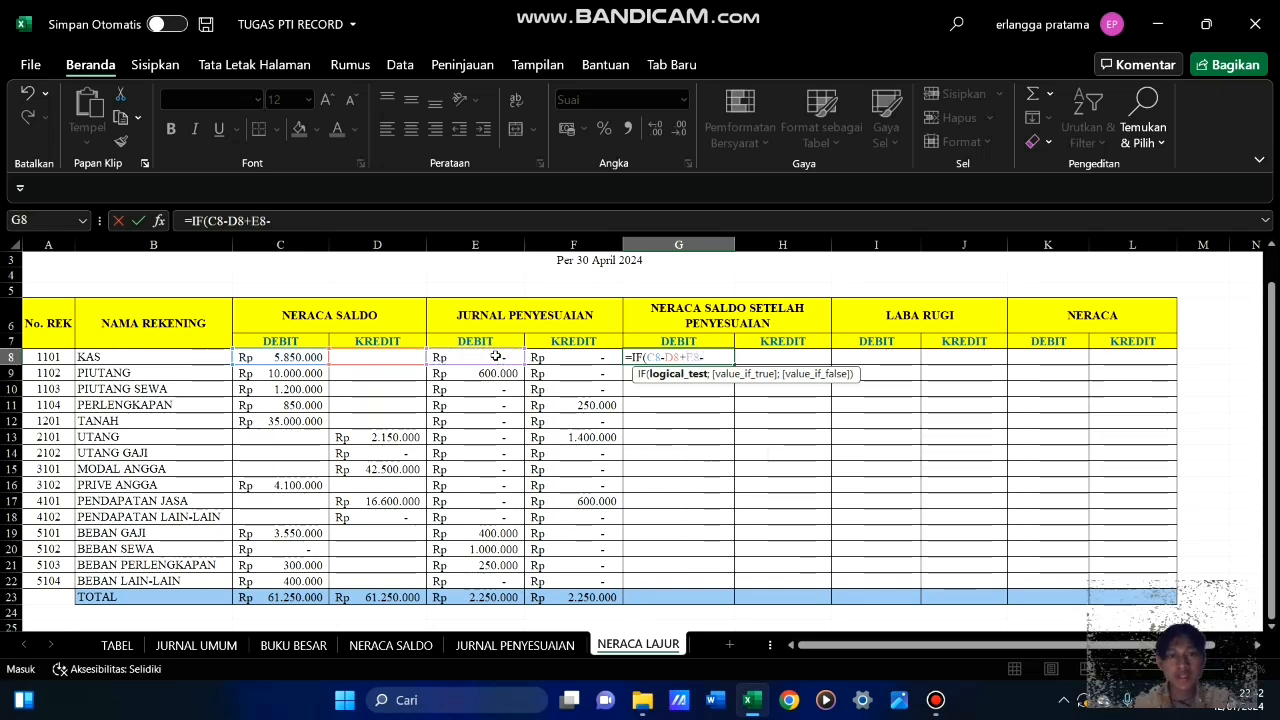
pyautogui.click(584, 359)
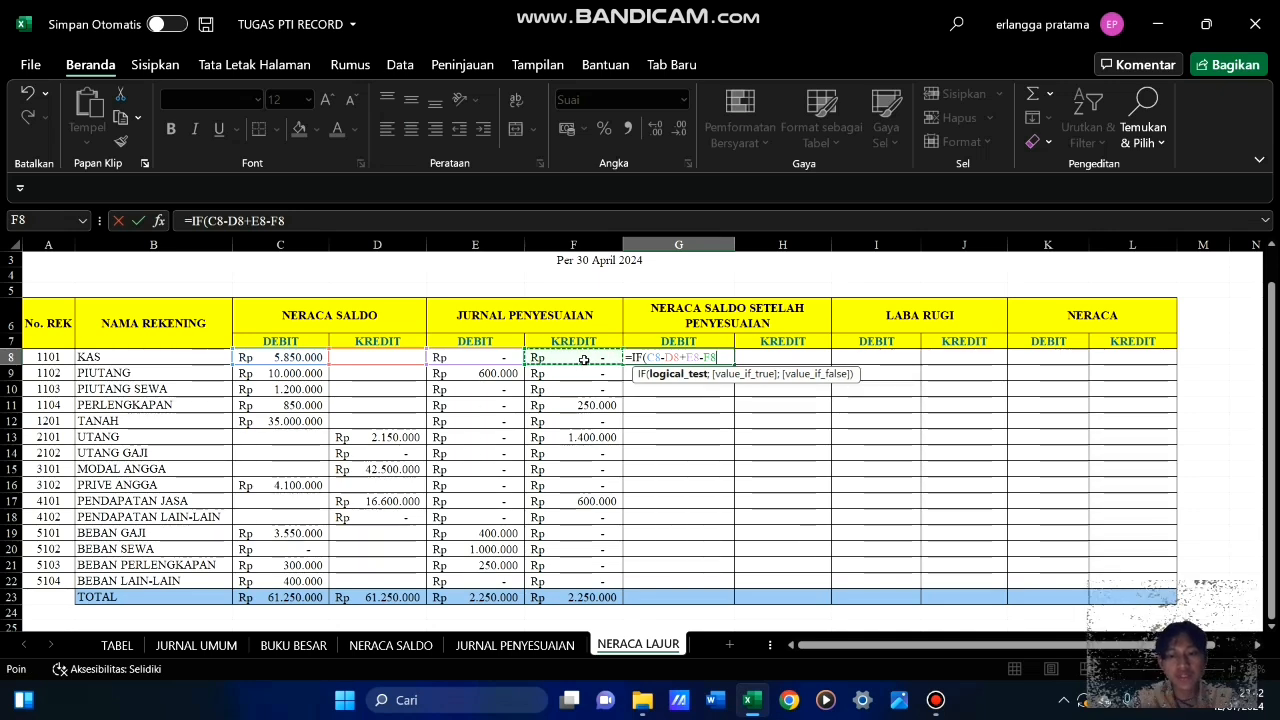
pyautogui.write('=')
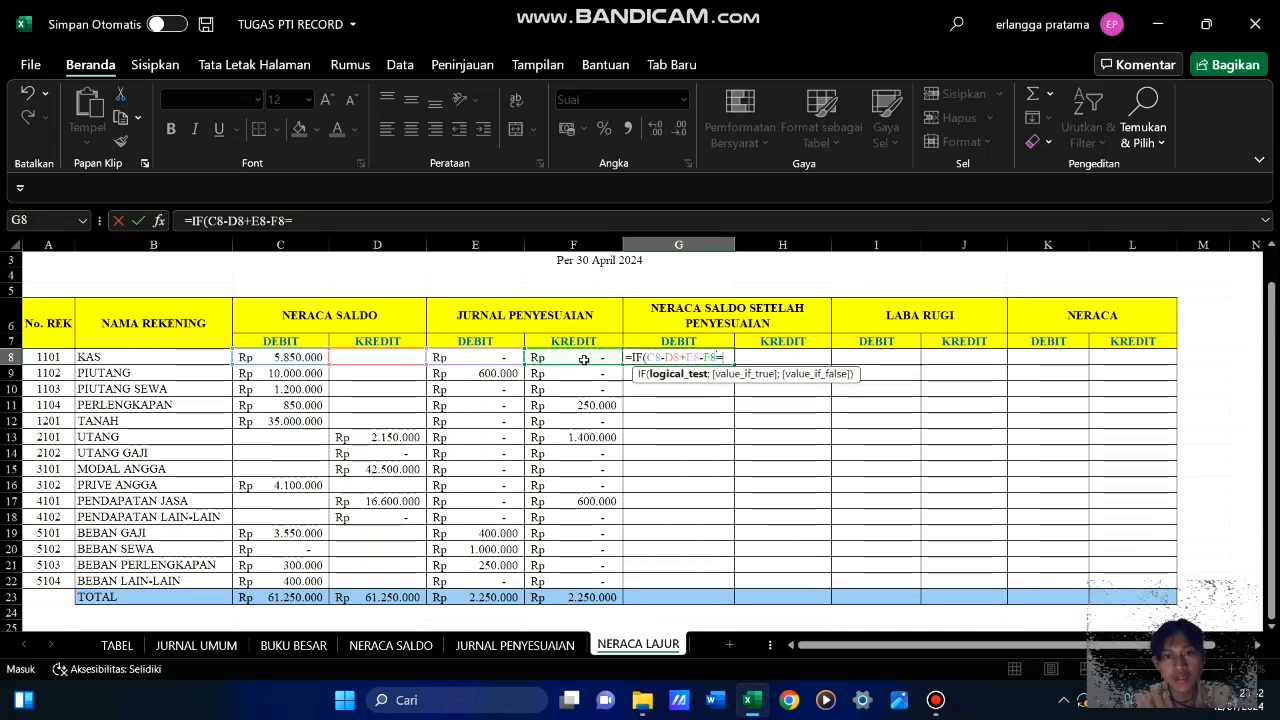
pyautogui.write('0')
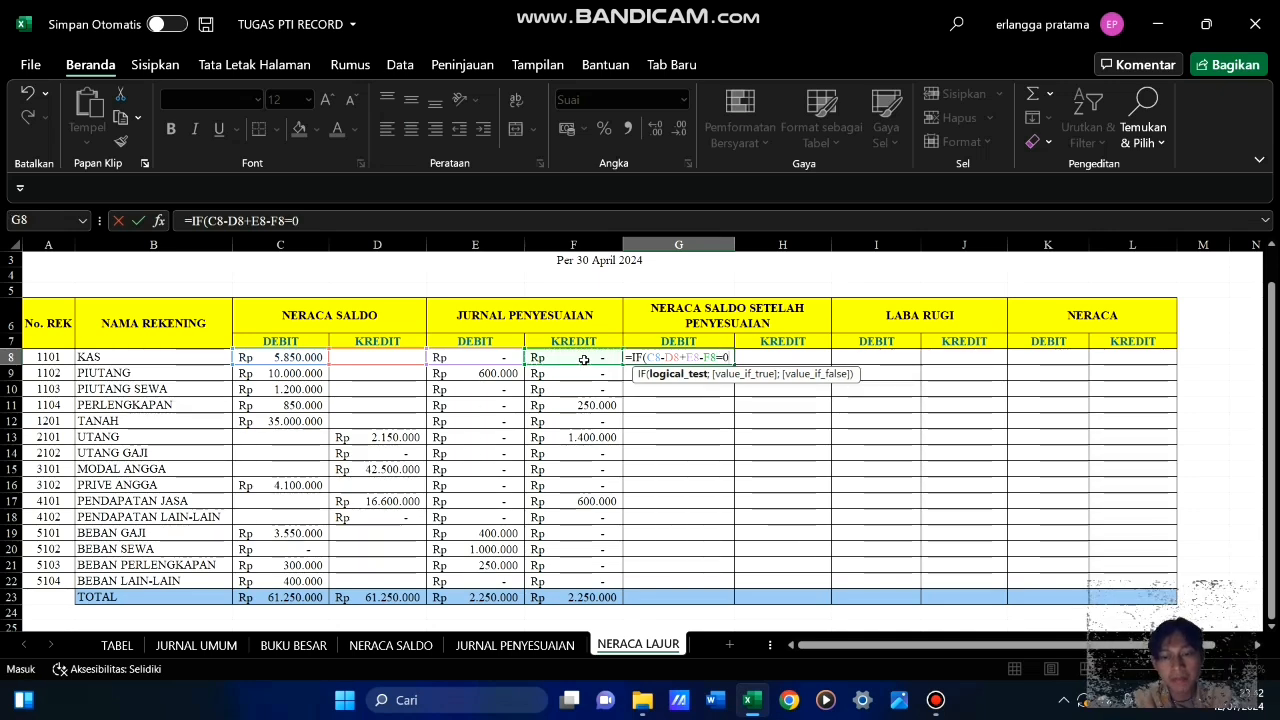
pyautogui.write(';')
pyautogui.write('=')
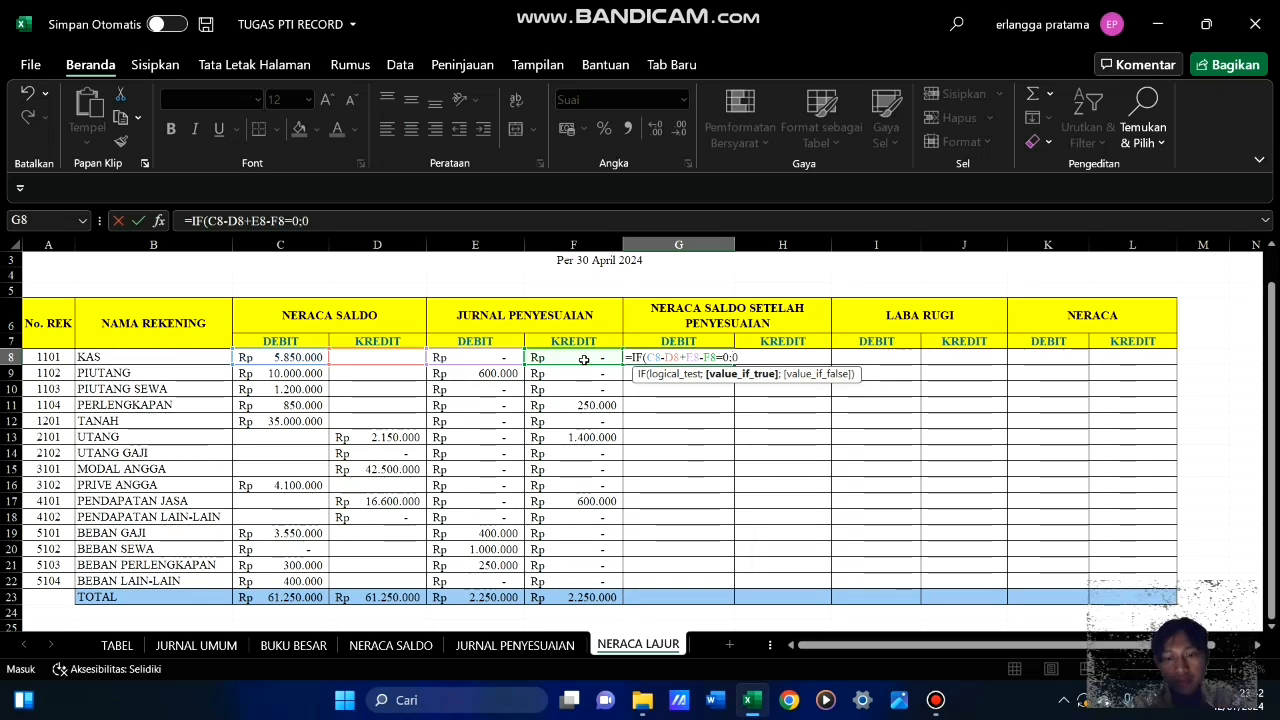
pyautogui.write(';')
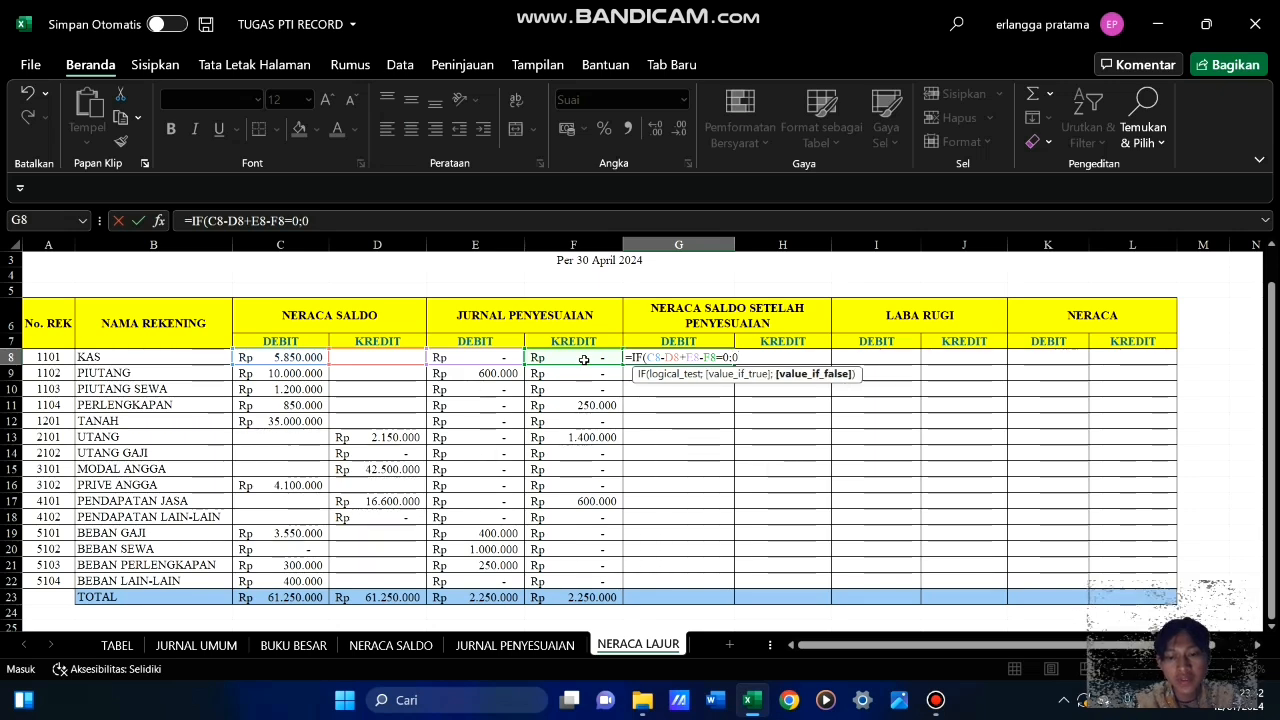
pyautogui.write('IF(')
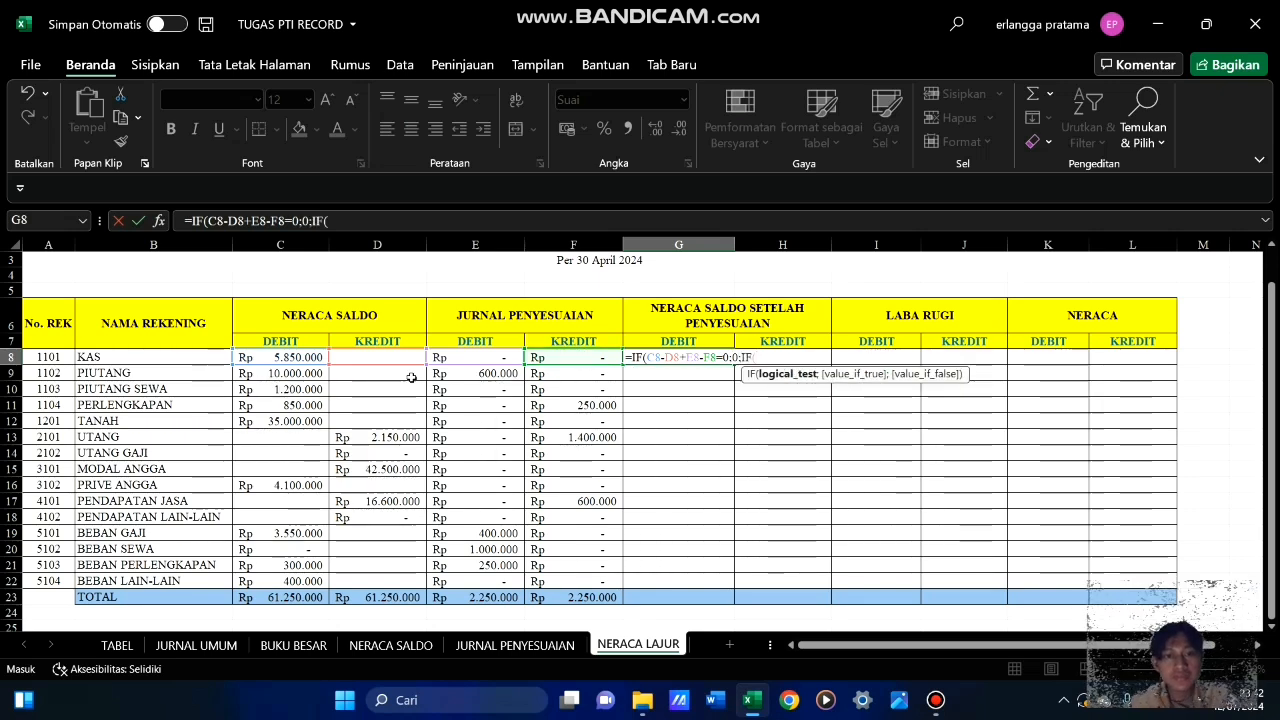
# Continue the KAS adjusted debit formula in G8 with the nested condition IF(C8-D8+E8-F8<0;0;
pyautogui.click(290, 357)
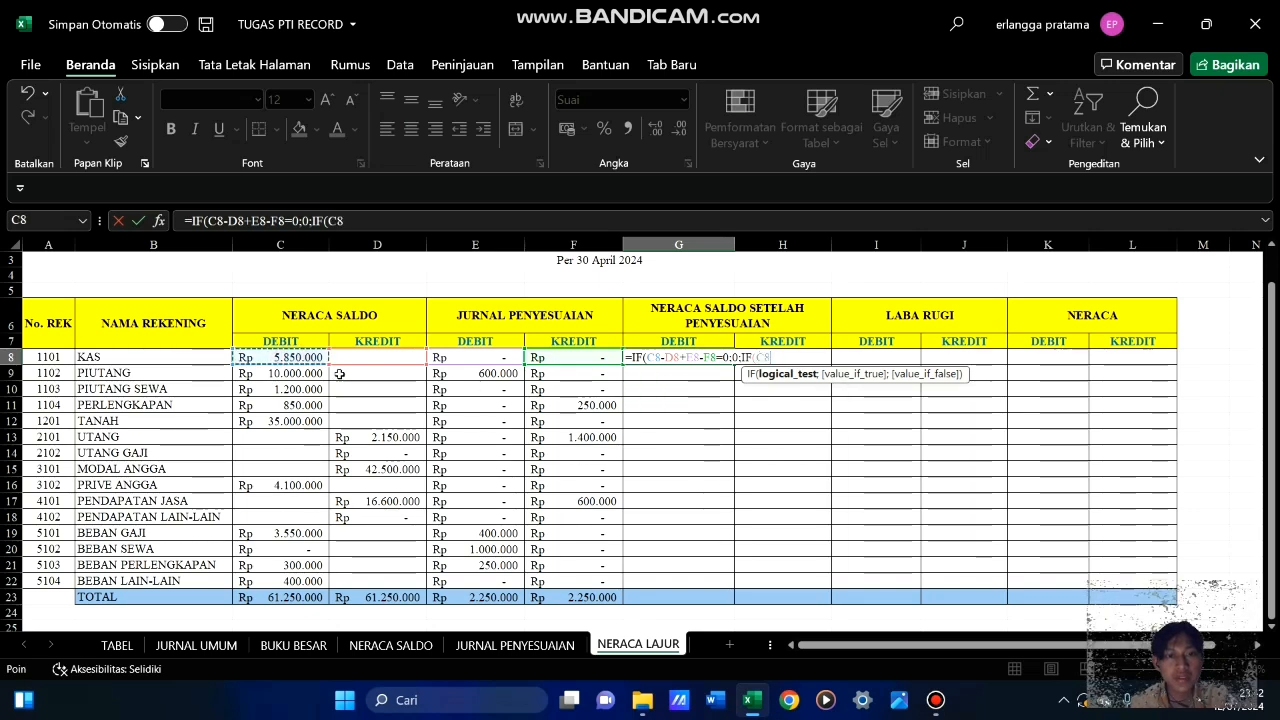
pyautogui.write('-')
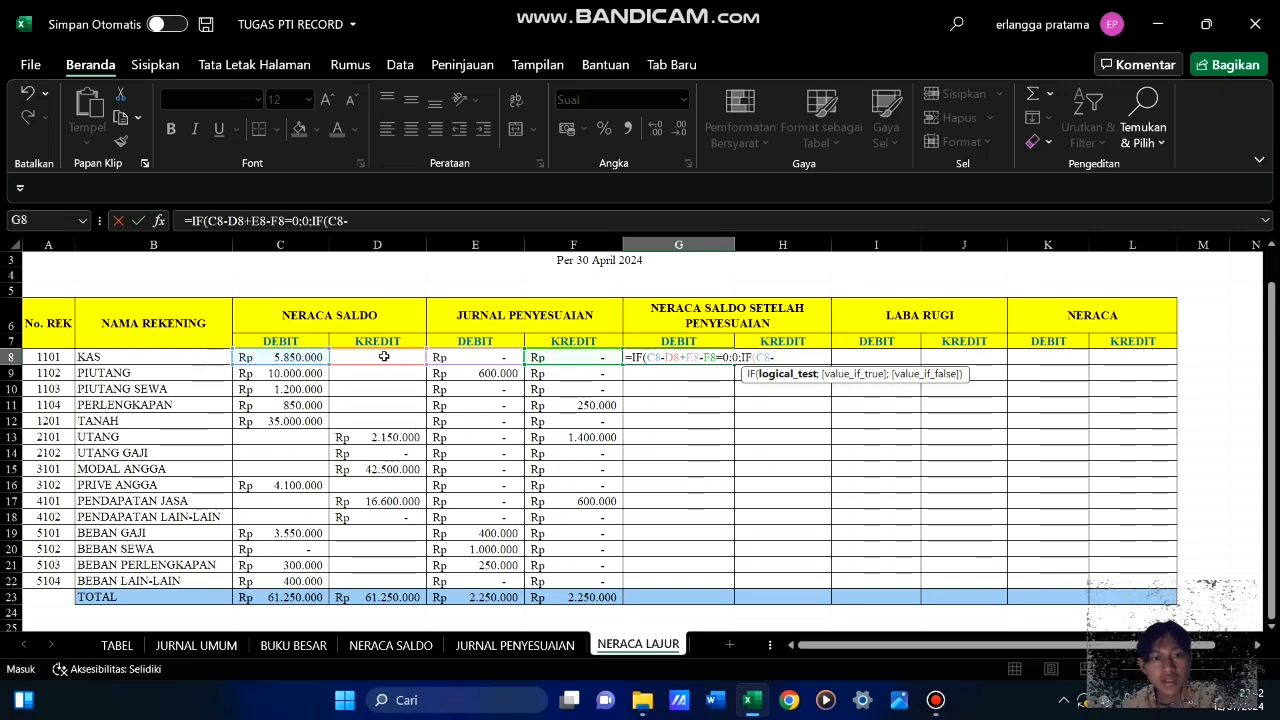
pyautogui.click(384, 357)
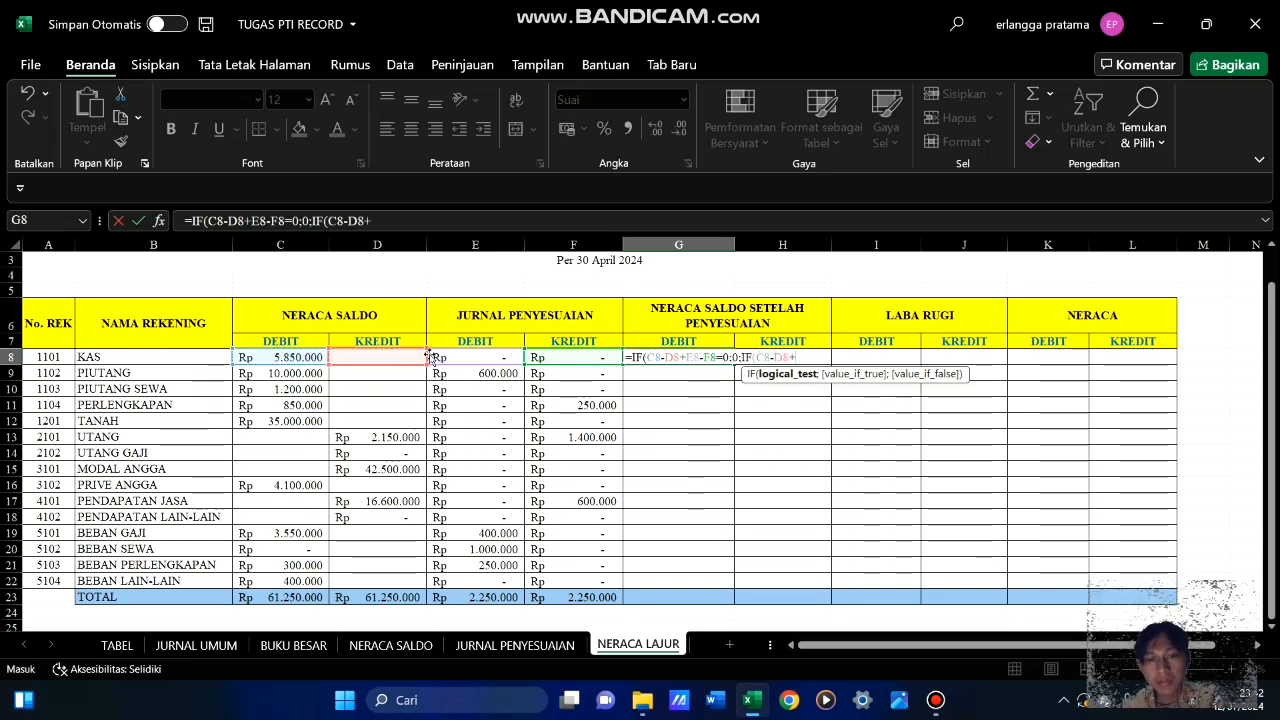
pyautogui.write('+')
pyautogui.click(458, 358)
pyautogui.write('-')
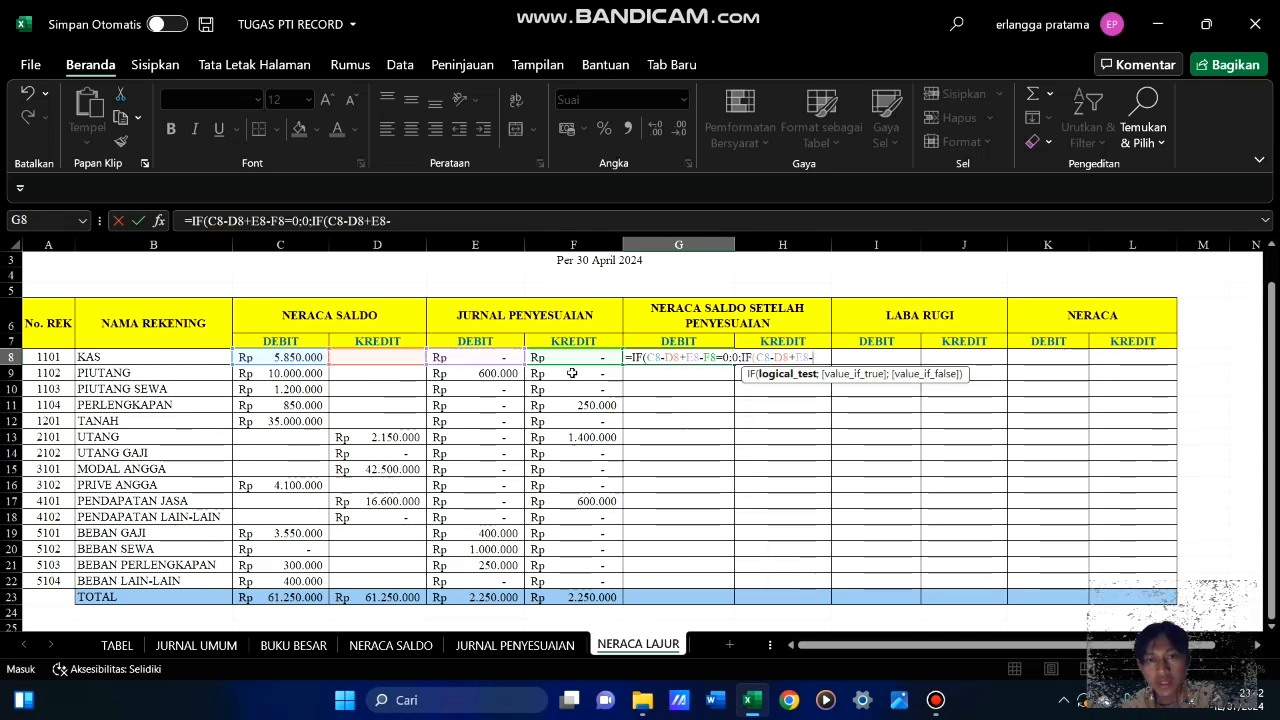
pyautogui.click(580, 358)
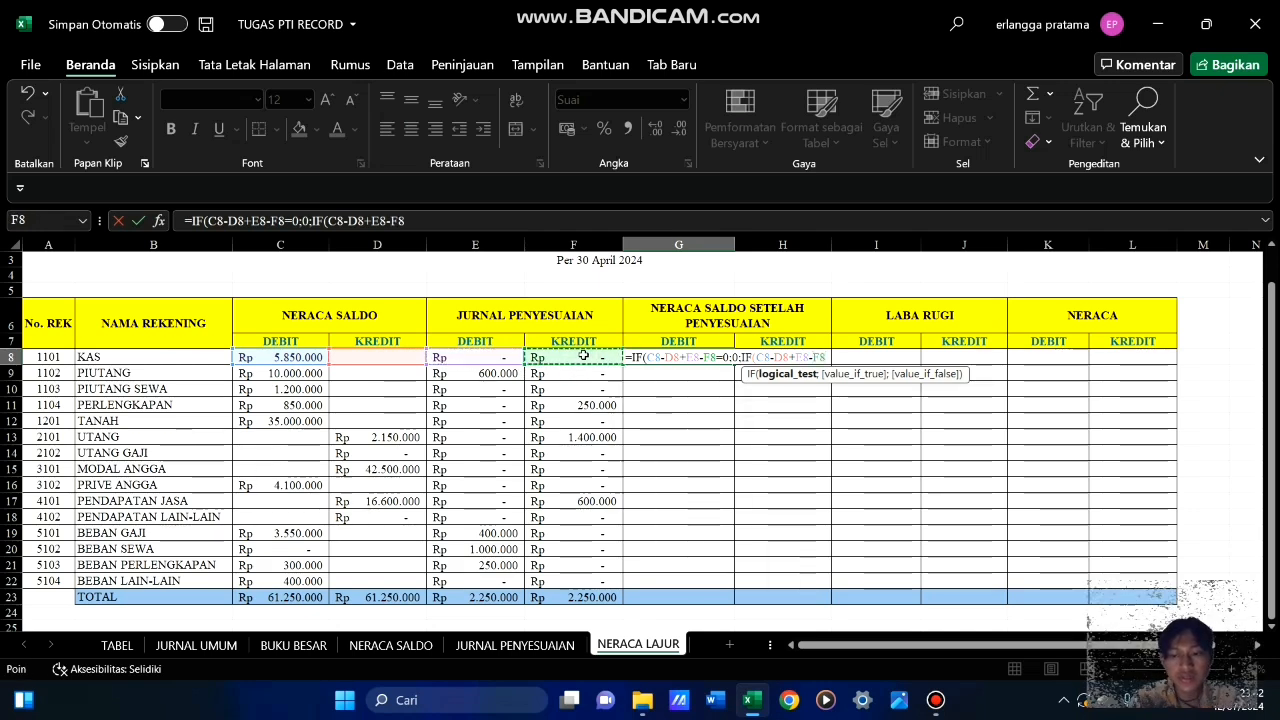
pyautogui.write('<')
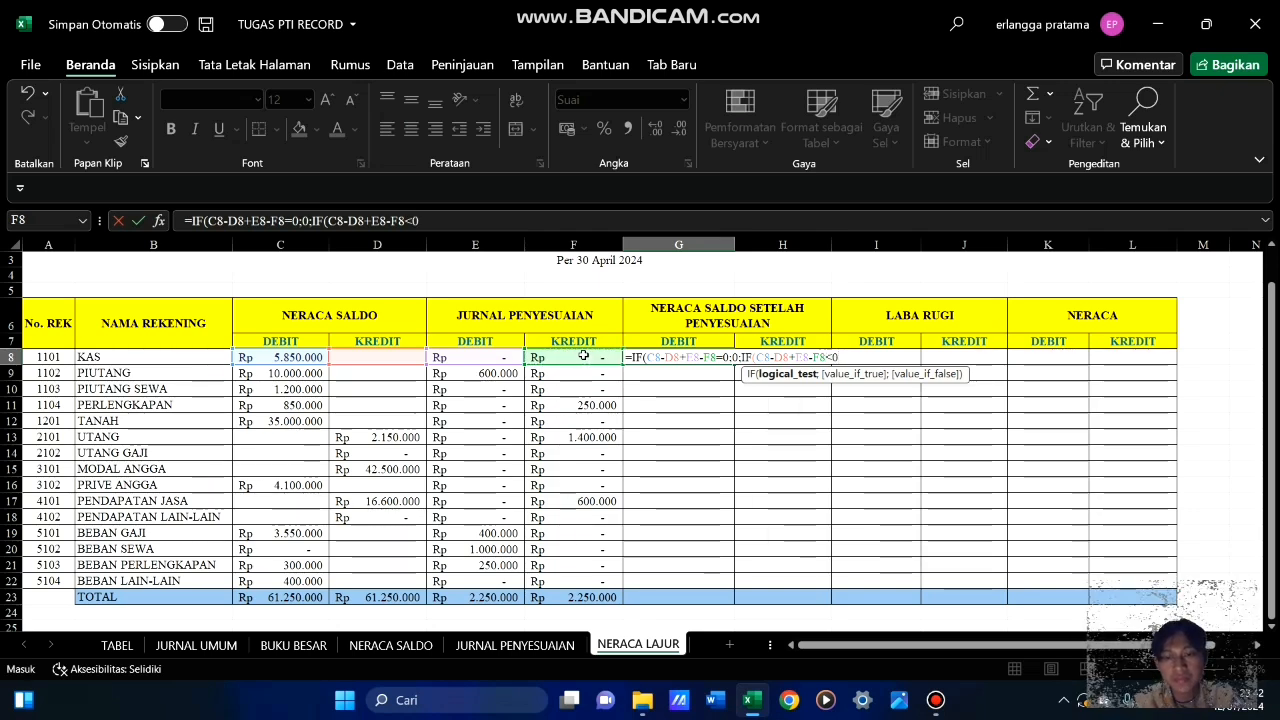
pyautogui.write('0;')
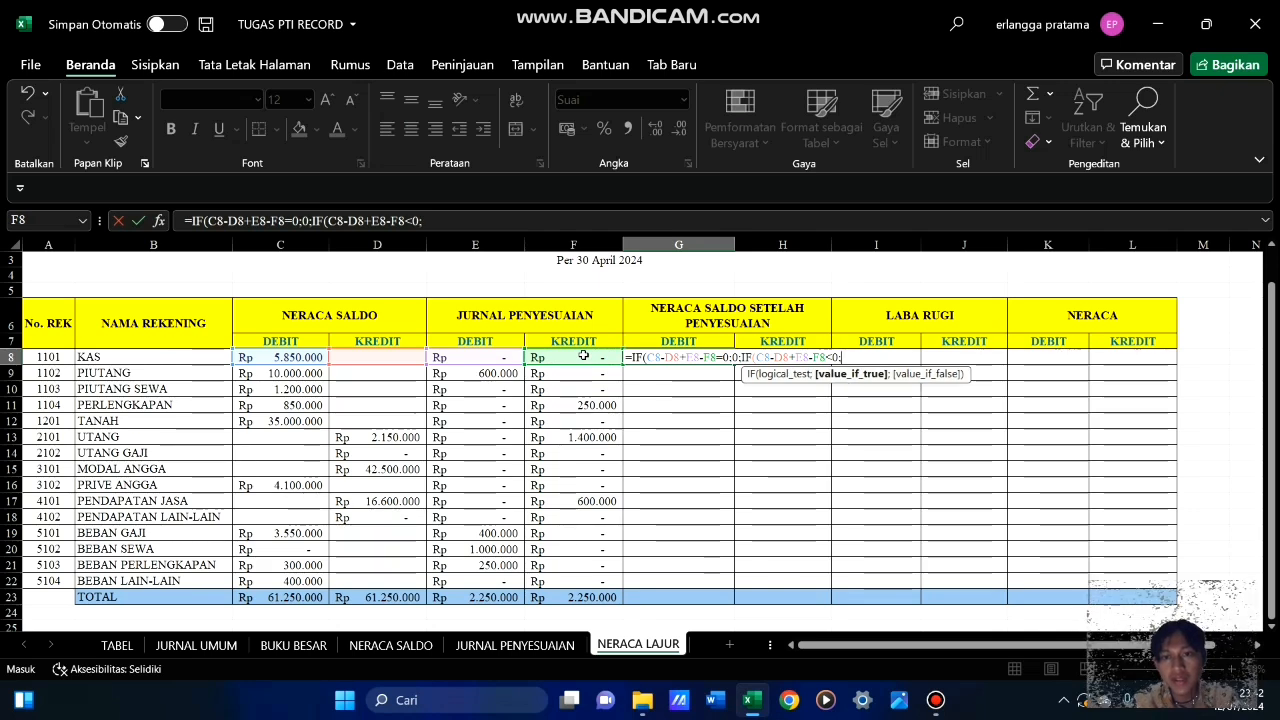
pyautogui.write('0;')
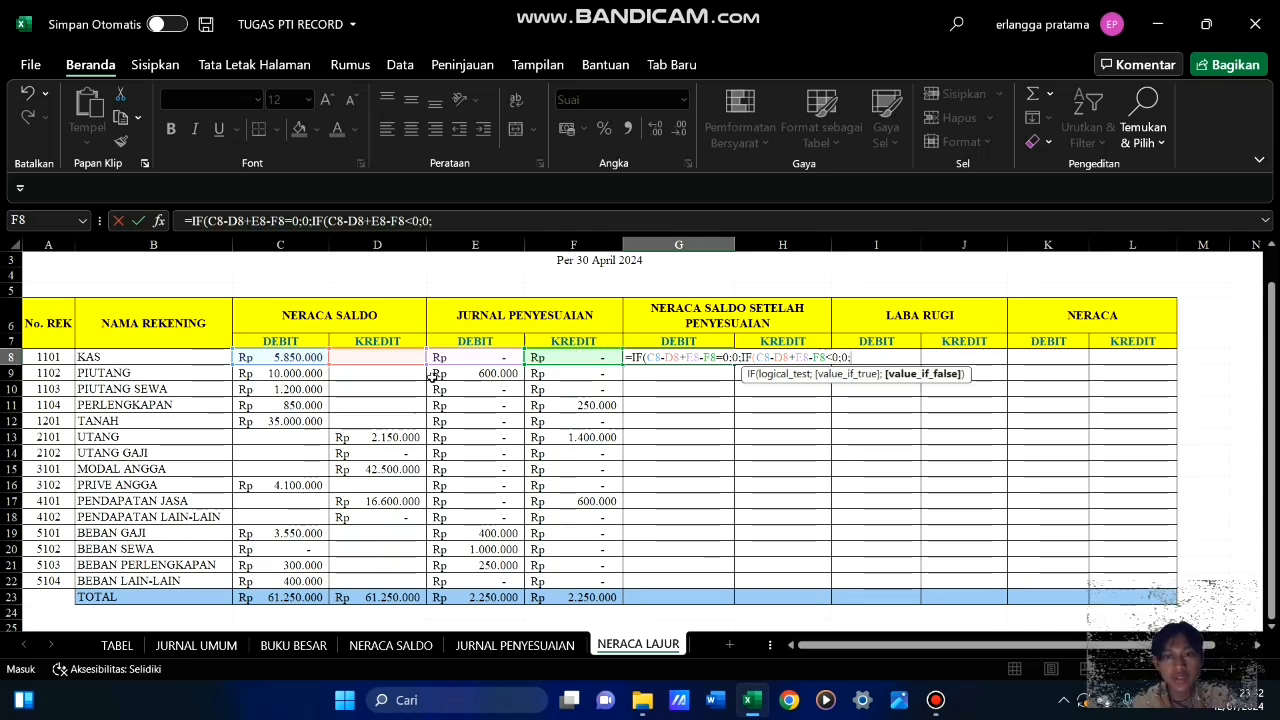
# Complete the G8 formula with C8-D8+E8-F8 as the final false value, close both IF functions and enter it
pyautogui.click(287, 358)
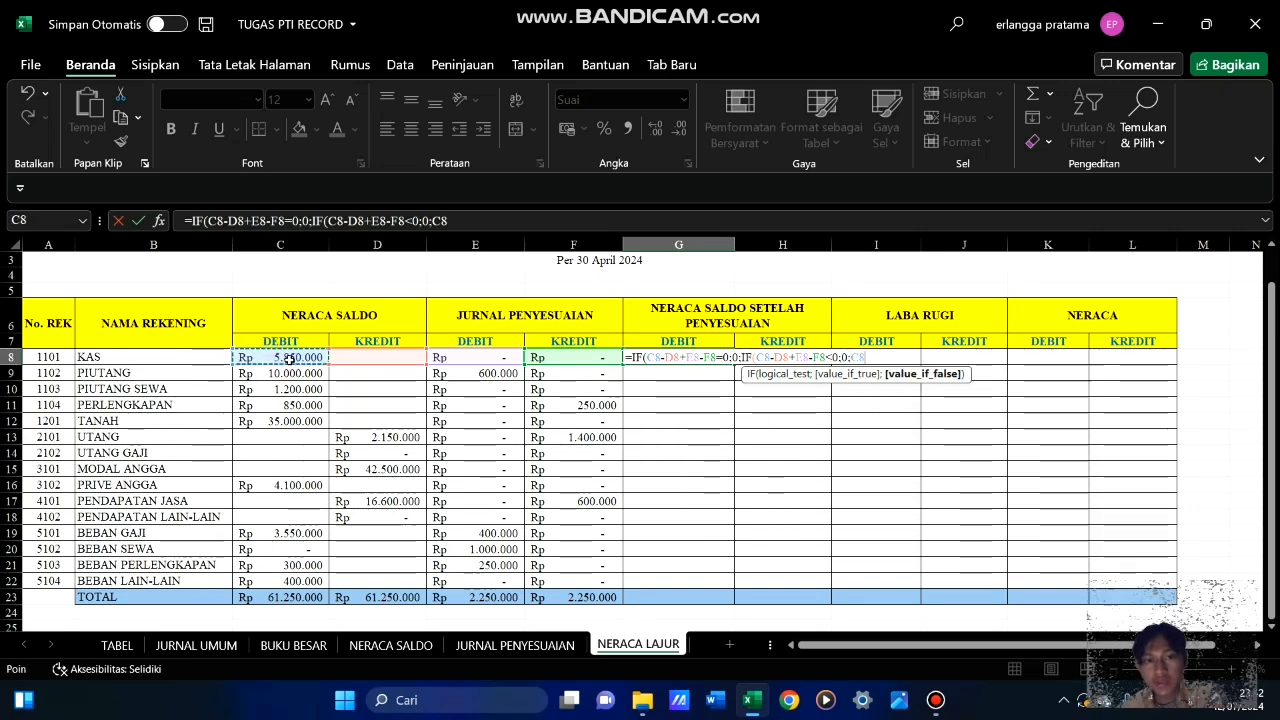
pyautogui.write('-')
pyautogui.click(375, 358)
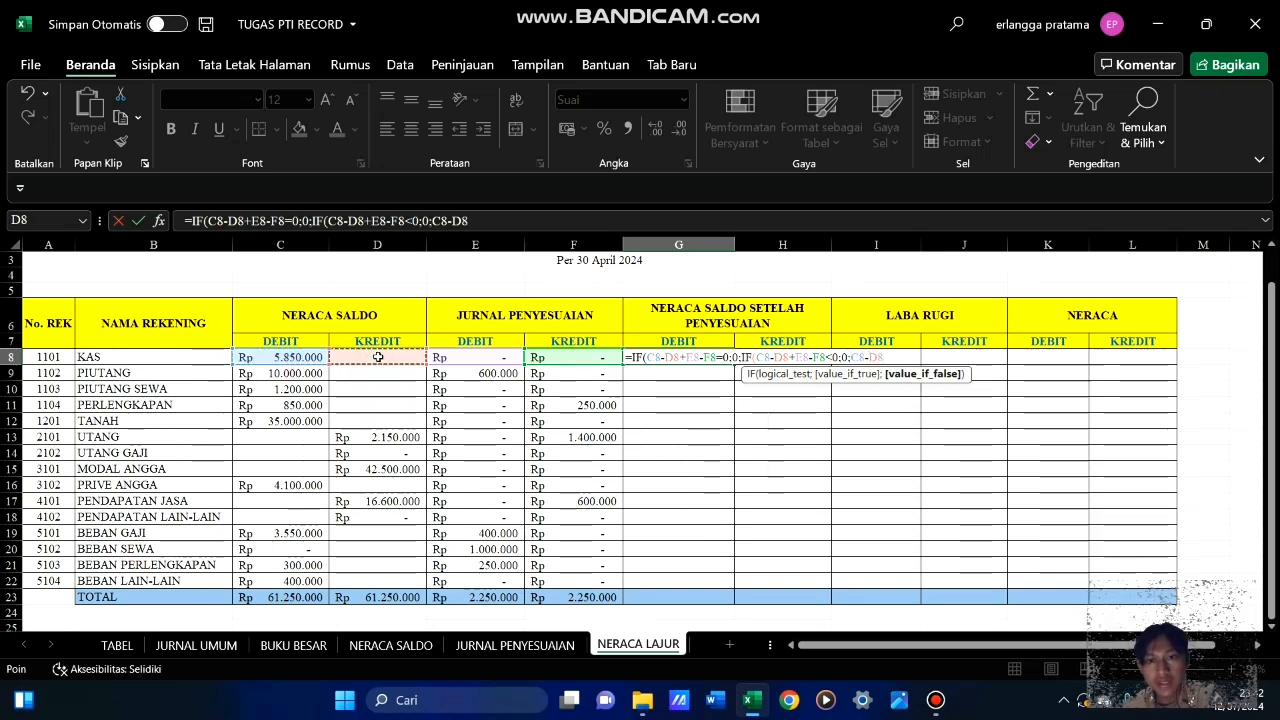
pyautogui.write('+')
pyautogui.click(455, 358)
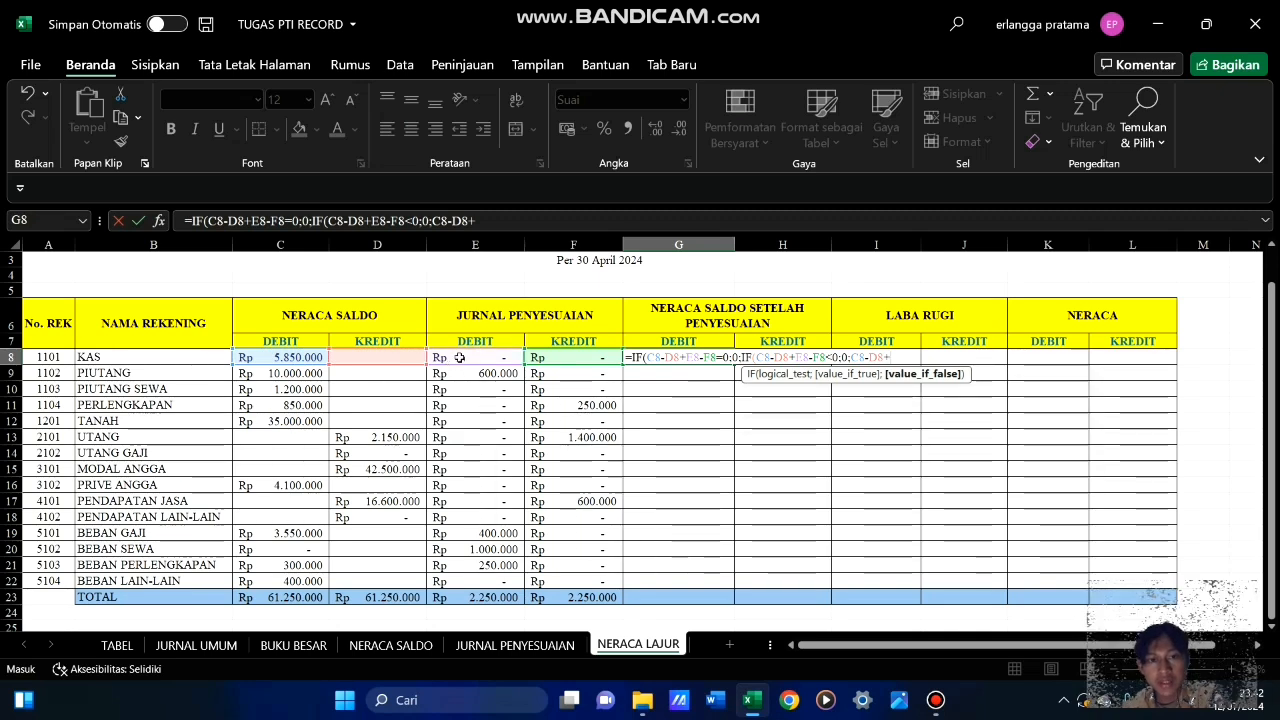
pyautogui.write('-')
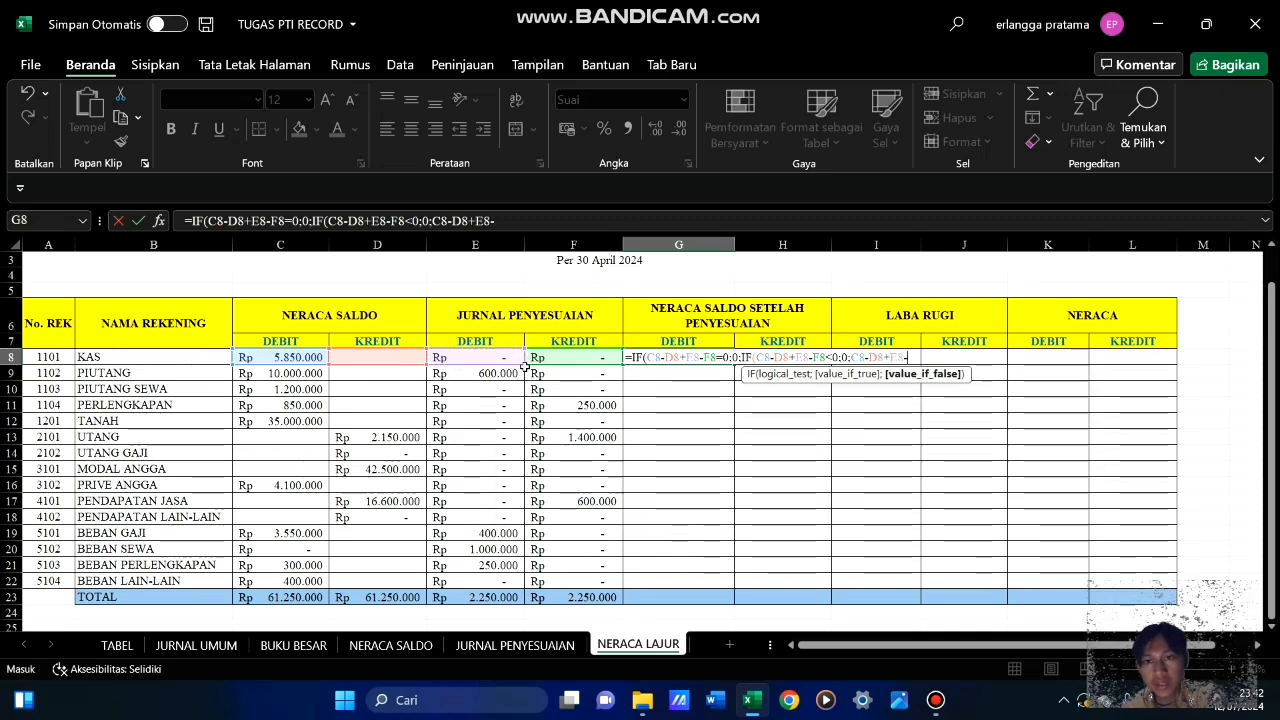
pyautogui.click(565, 357)
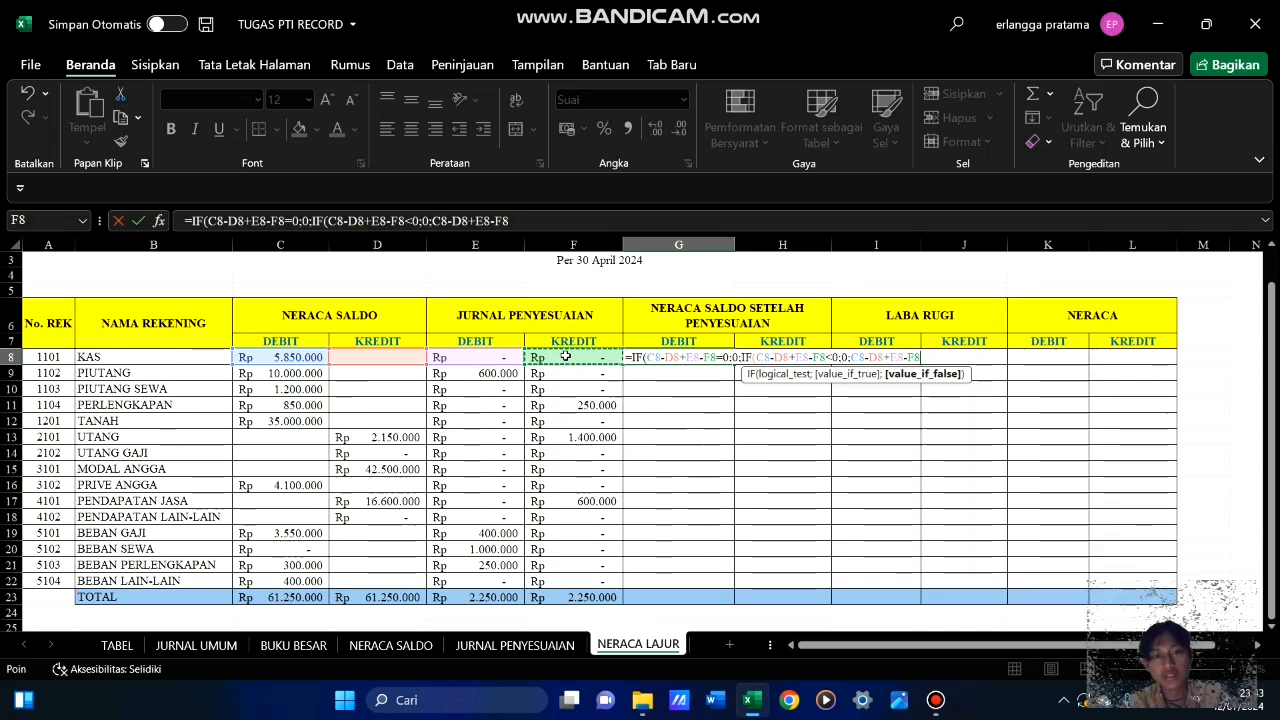
pyautogui.write(')')
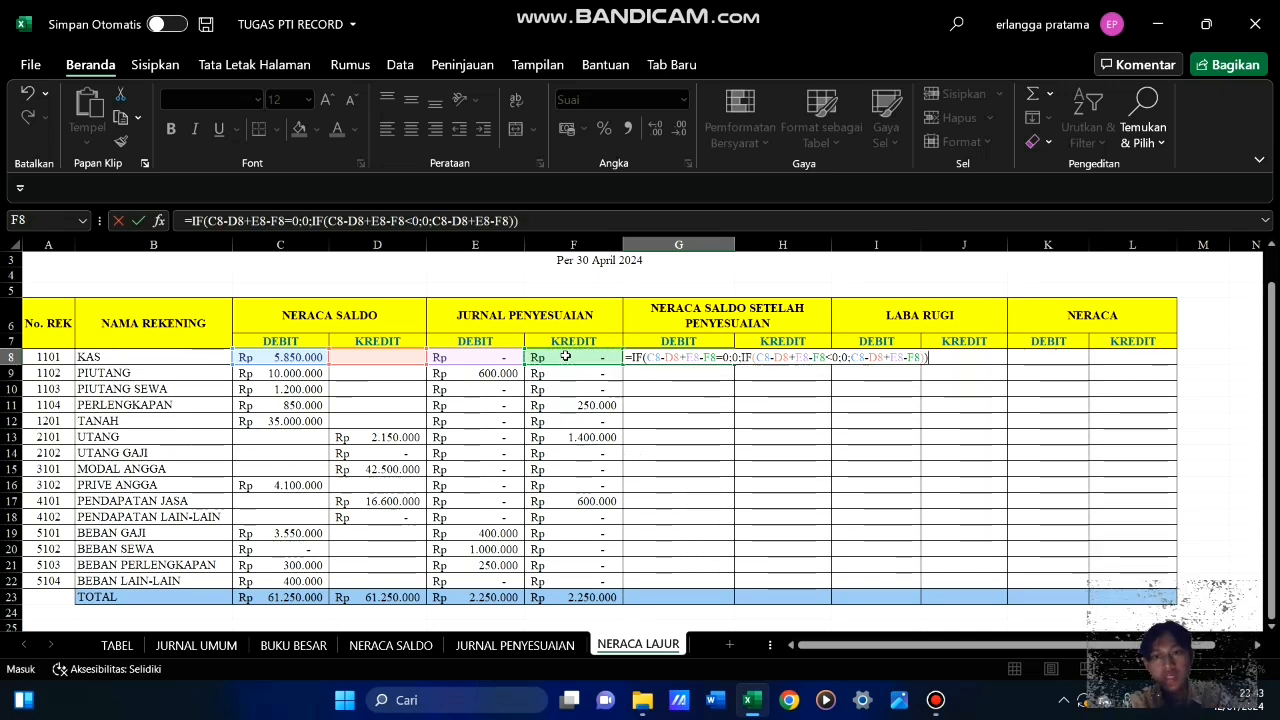
pyautogui.write(')')
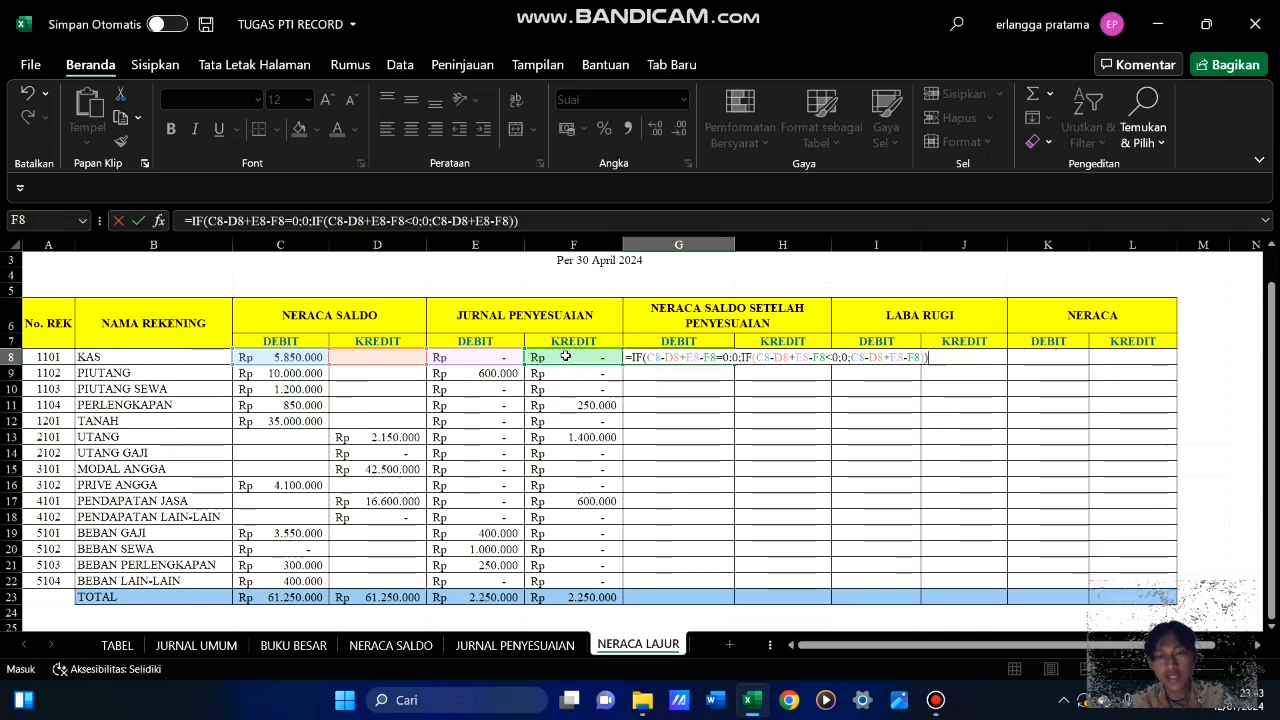
pyautogui.press('Return')
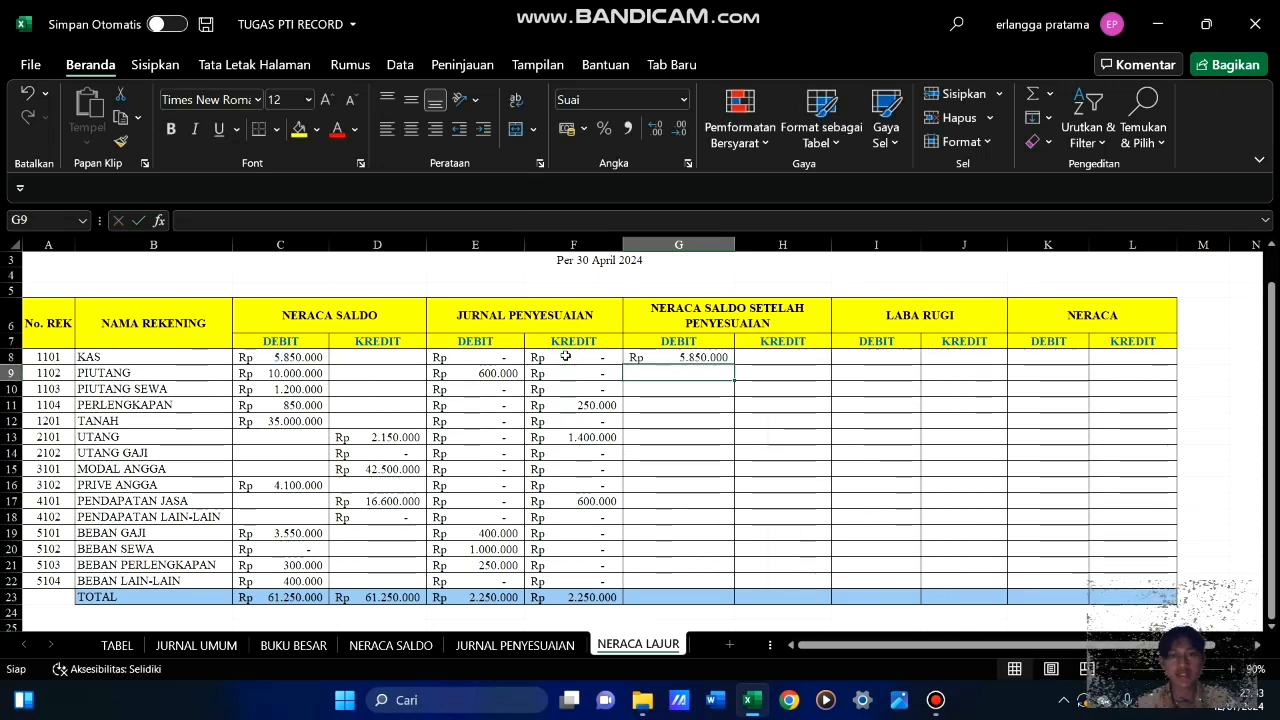
# Fill the adjusted debit formula from G8 down to G22 for all remaining accounts
pyautogui.click(700, 356)
pyautogui.moveTo(735, 365); pyautogui.dragTo(742, 597)
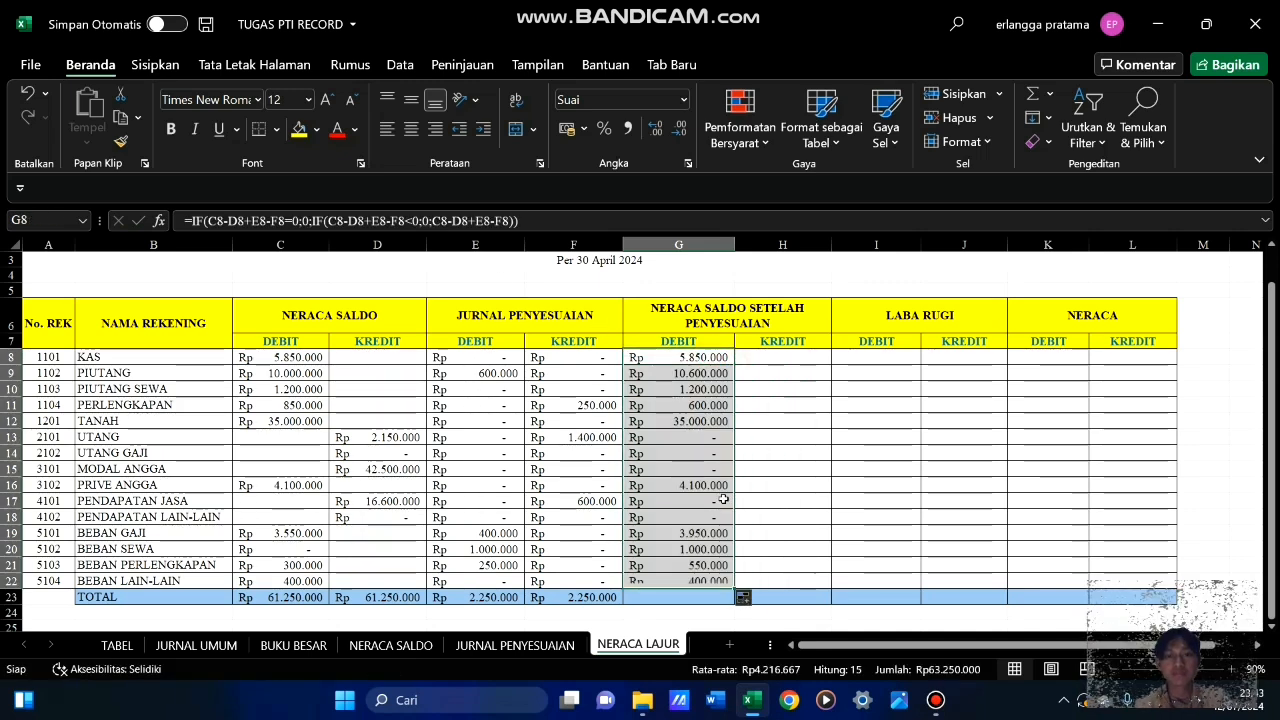
pyautogui.click(780, 450)
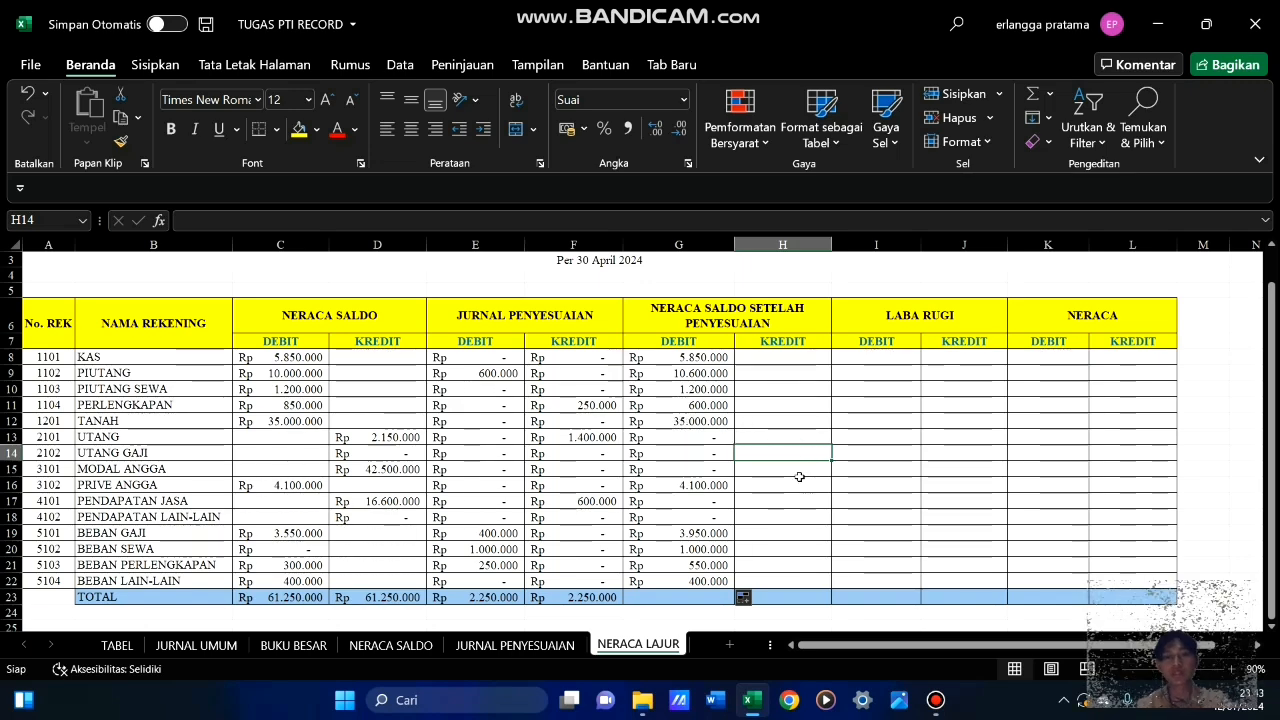
pyautogui.scroll(-3, 800, 477)
pyautogui.scroll(3, 790, 440)
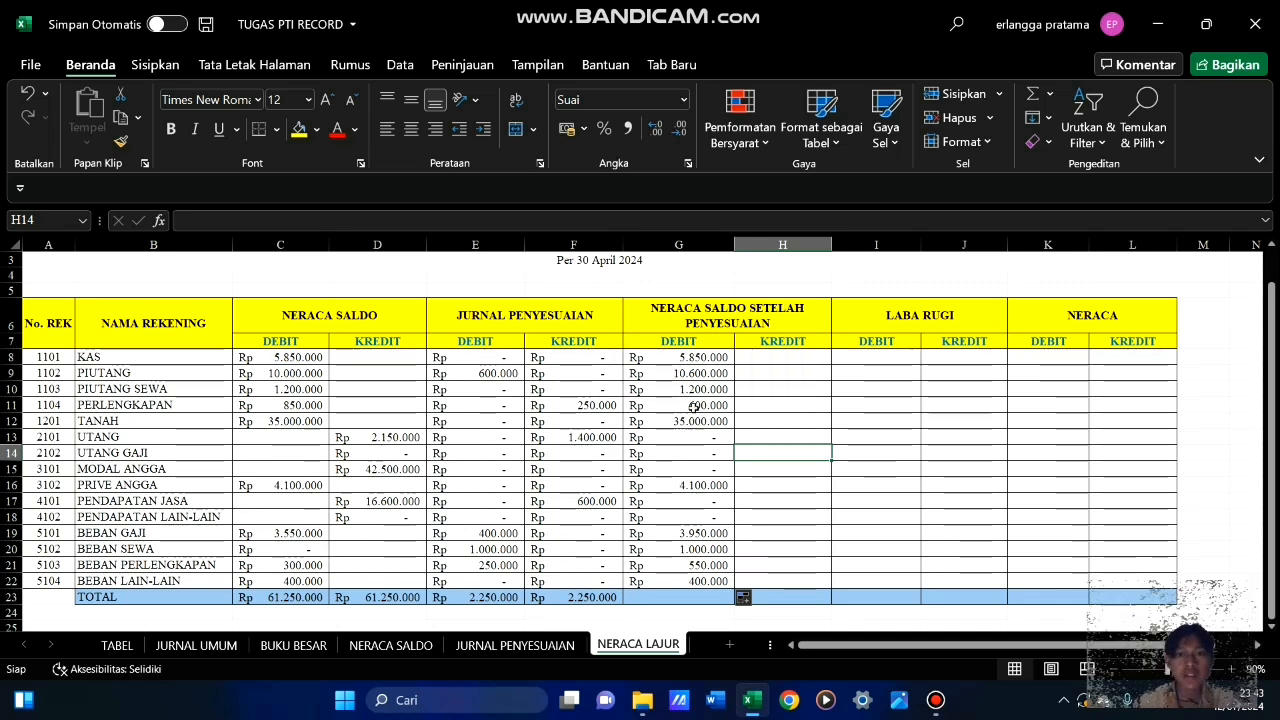
# Begin the NERACA SALDO SETELAH PENYESUAIAN kredit formula for KAS in H8 with =IF(D8-C8+F8-E8=0;
pyautogui.click(778, 357)
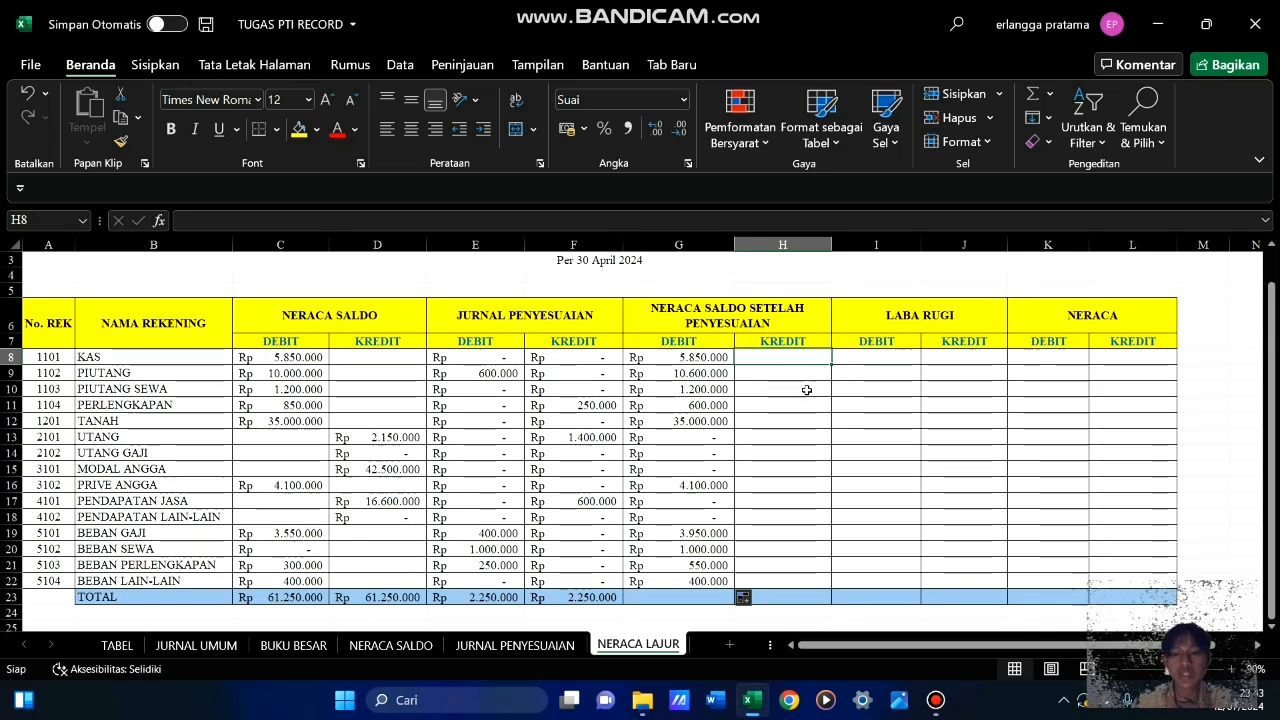
pyautogui.write('=')
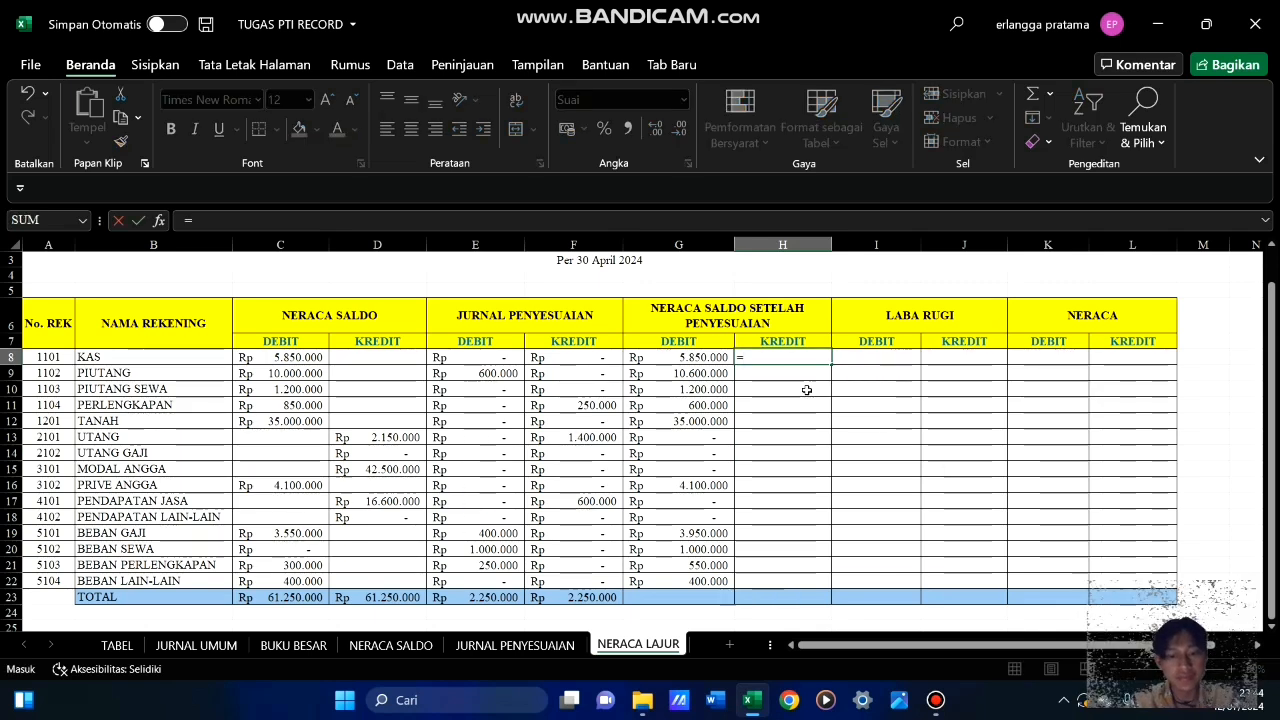
pyautogui.write('if')
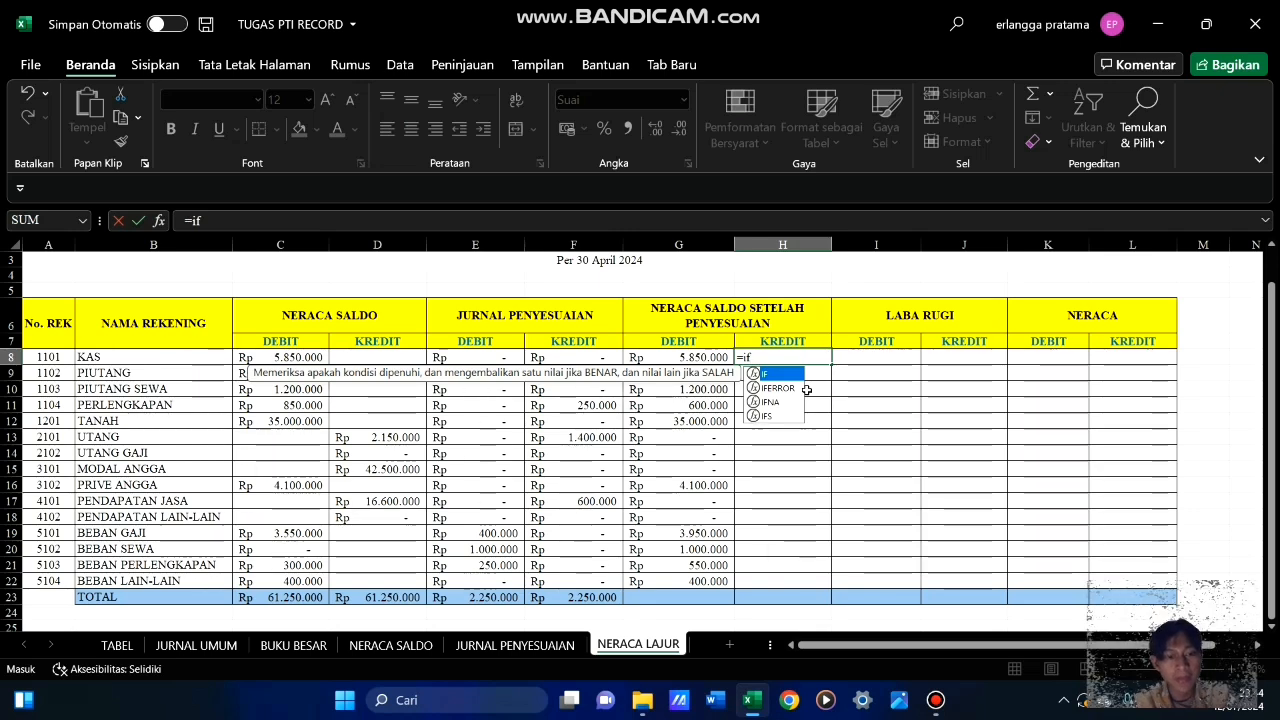
pyautogui.press('Tab')
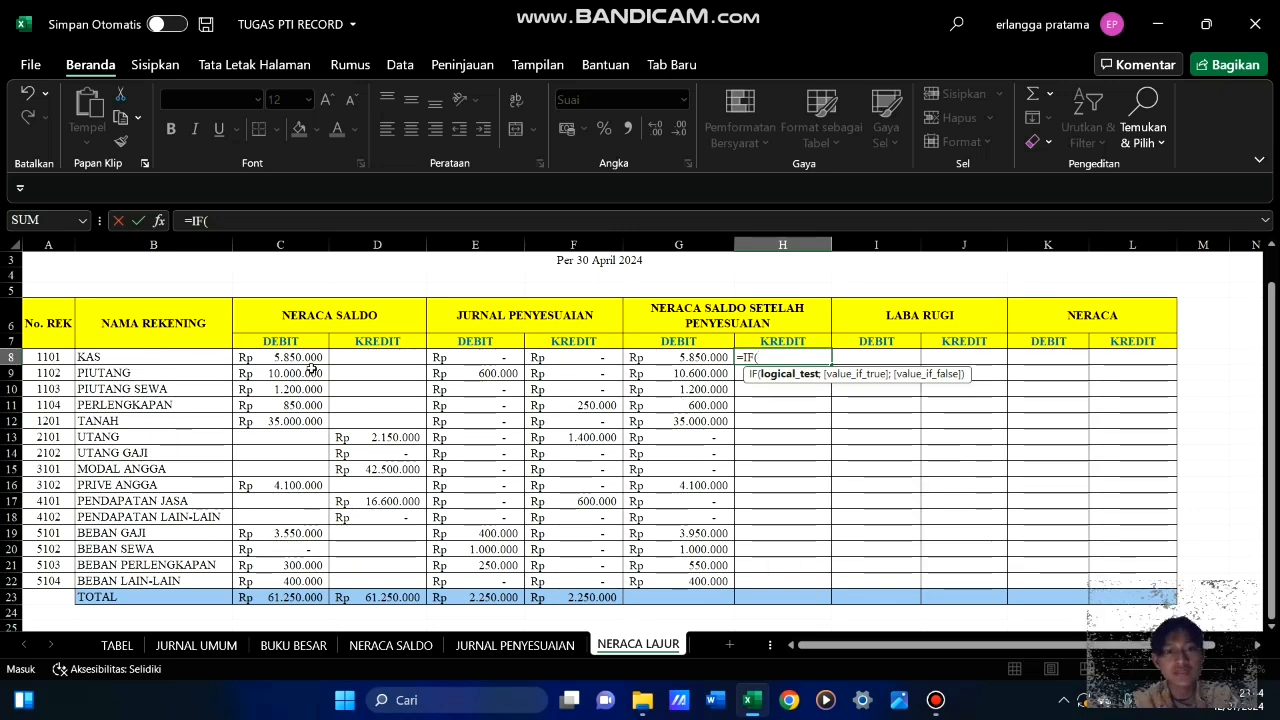
pyautogui.click(401, 357)
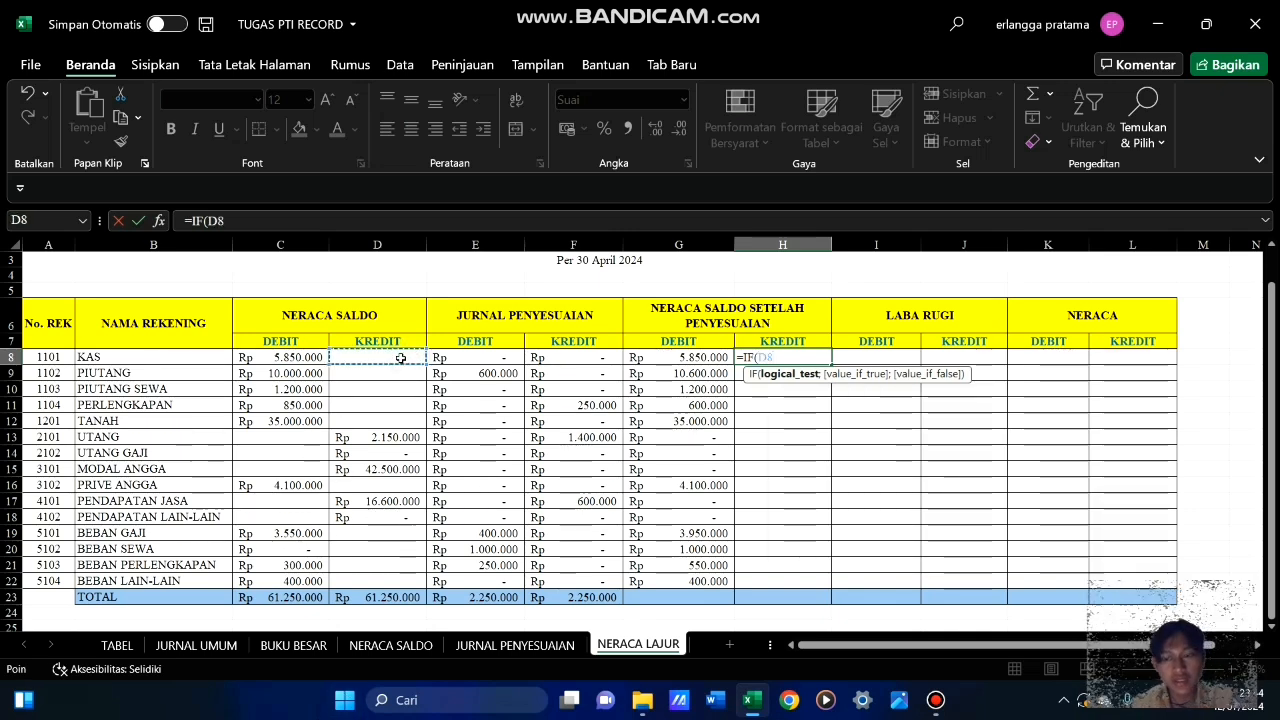
pyautogui.write('-')
pyautogui.click(305, 356)
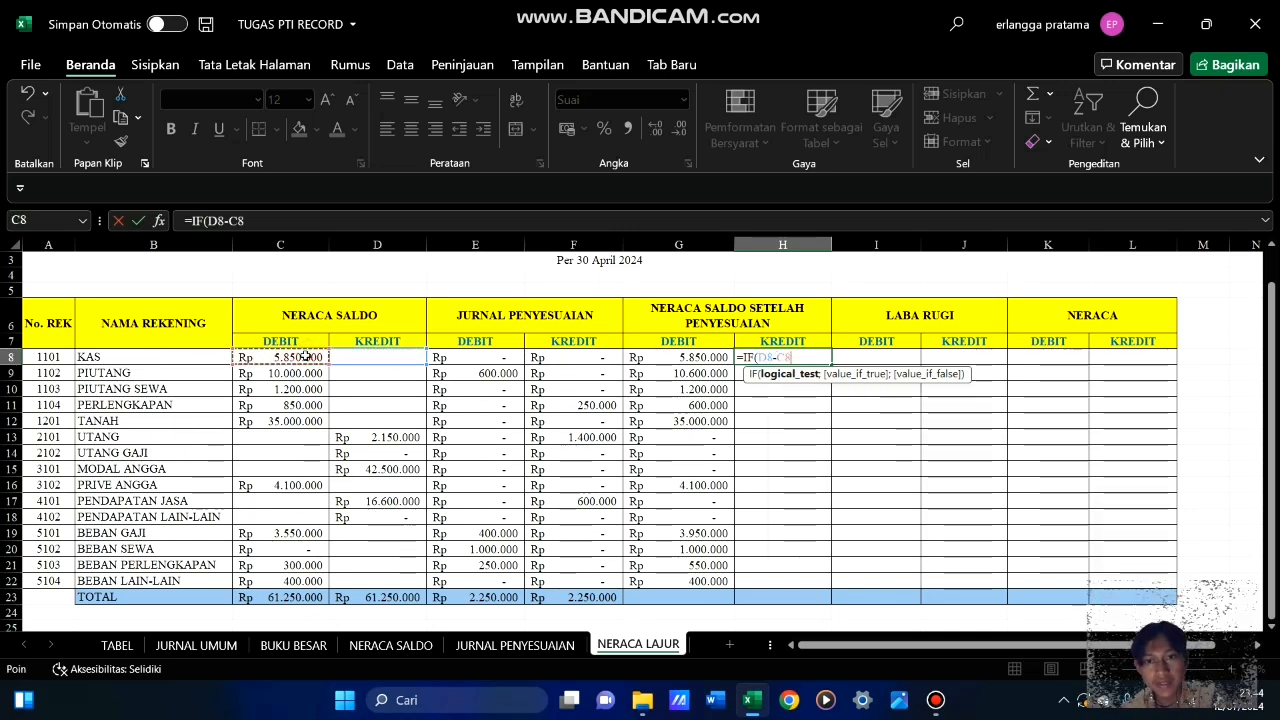
pyautogui.write('+')
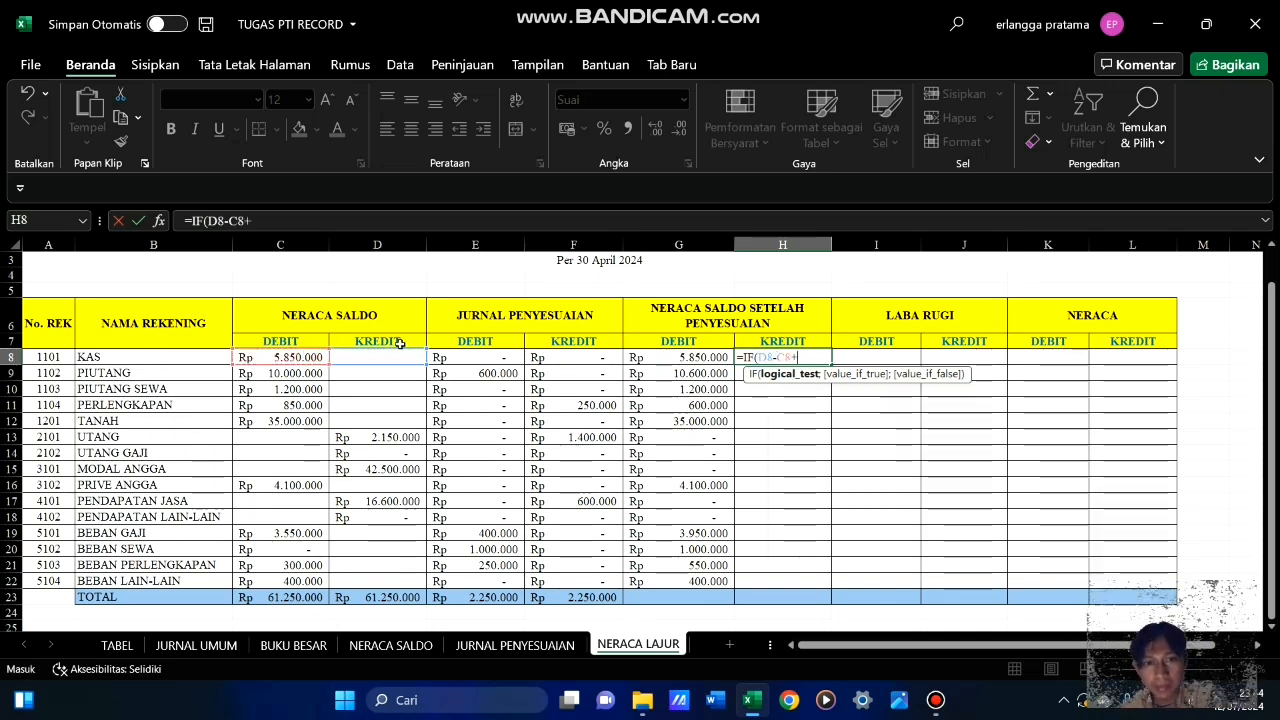
pyautogui.click(576, 358)
pyautogui.write('-')
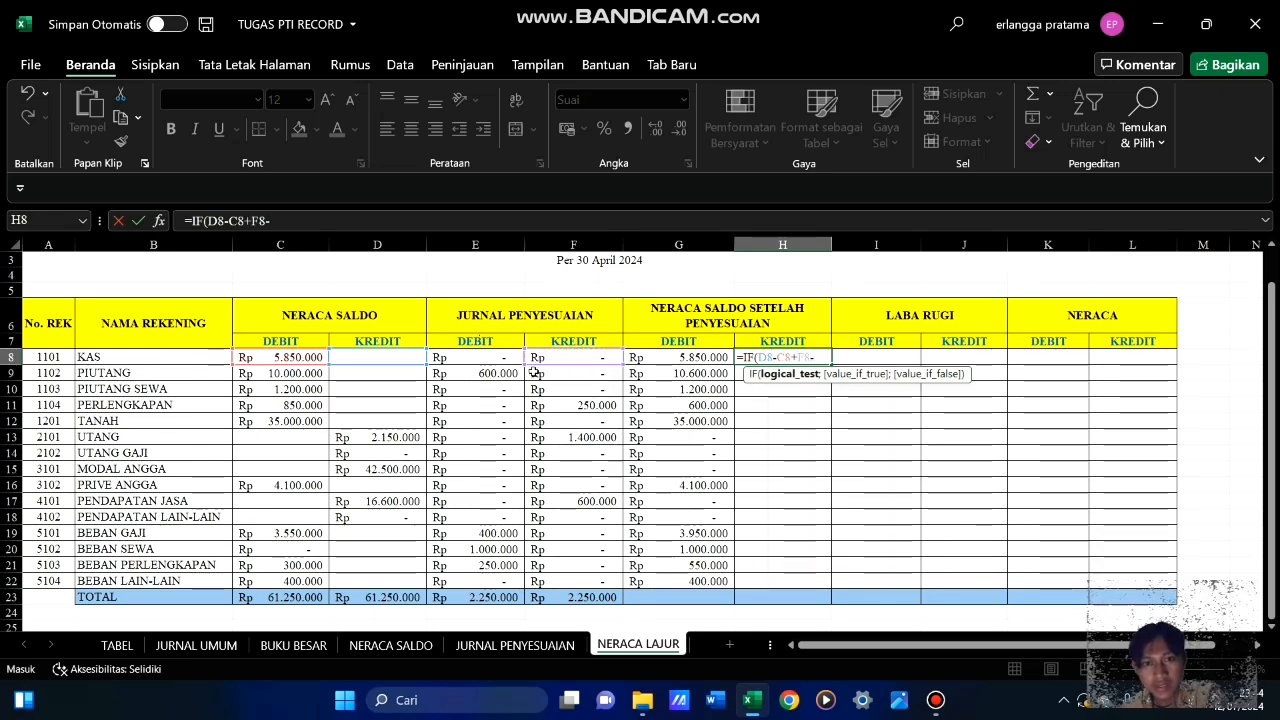
pyautogui.click(484, 362)
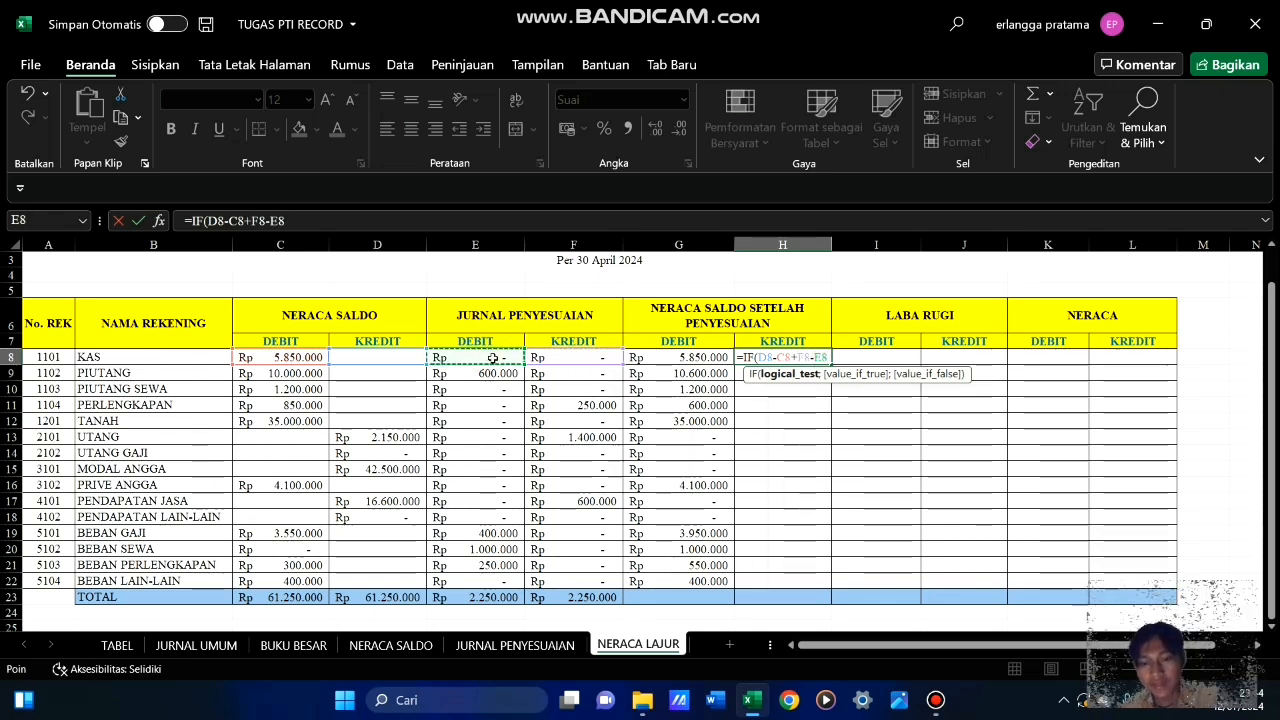
pyautogui.write('=0')
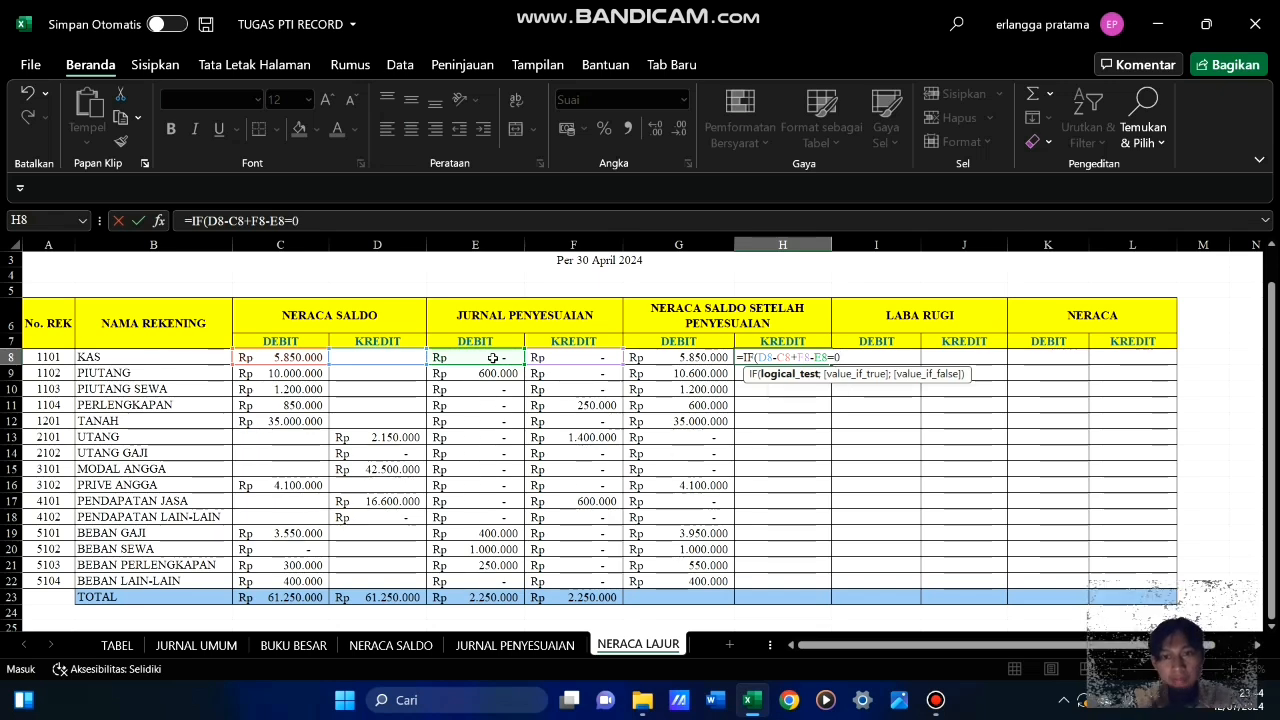
pyautogui.write(';')
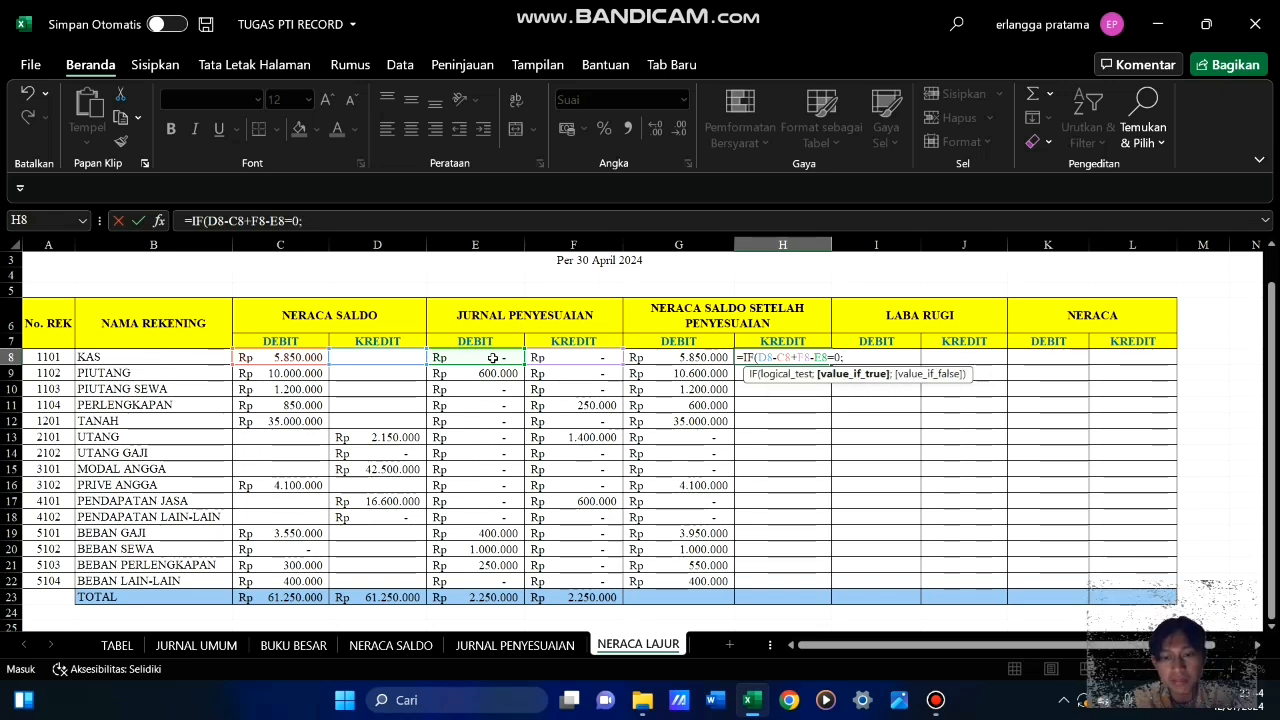
pyautogui.write('0;')
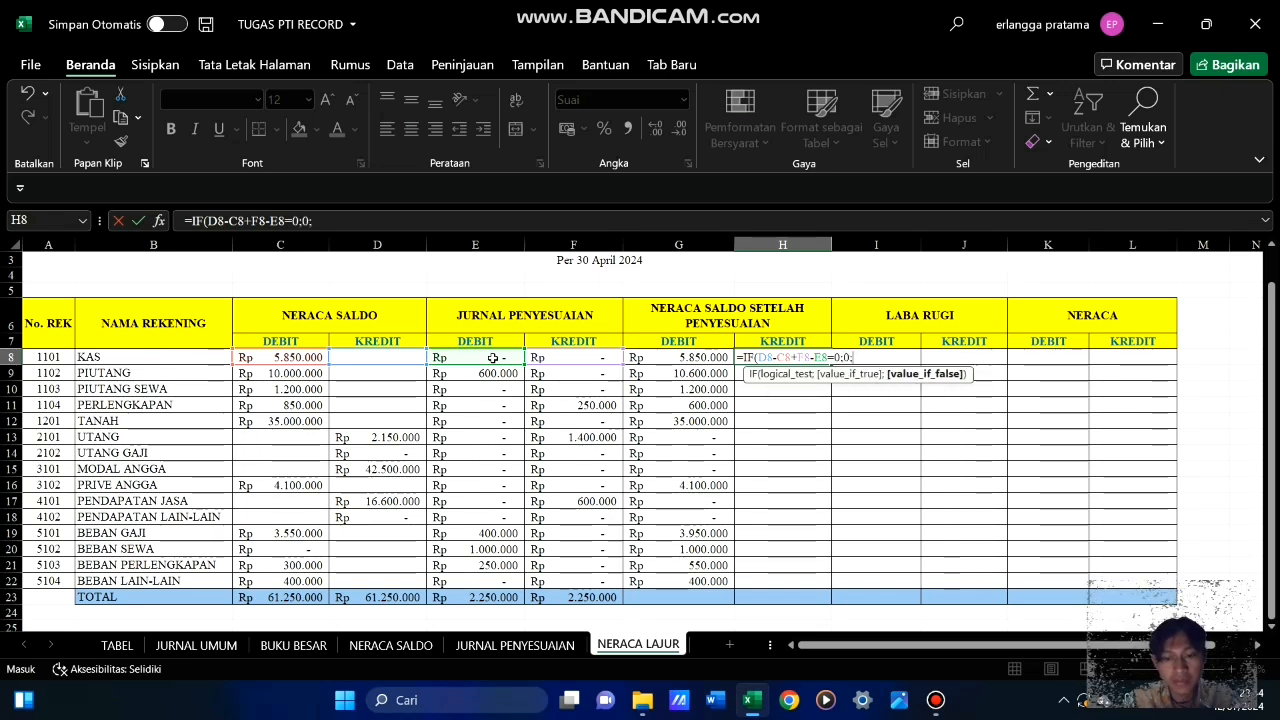
pyautogui.write('if')
# Continue the H8 formula with 0 as the true value and a nested IF testing D8-C8+F8-E8
pyautogui.press('Tab')
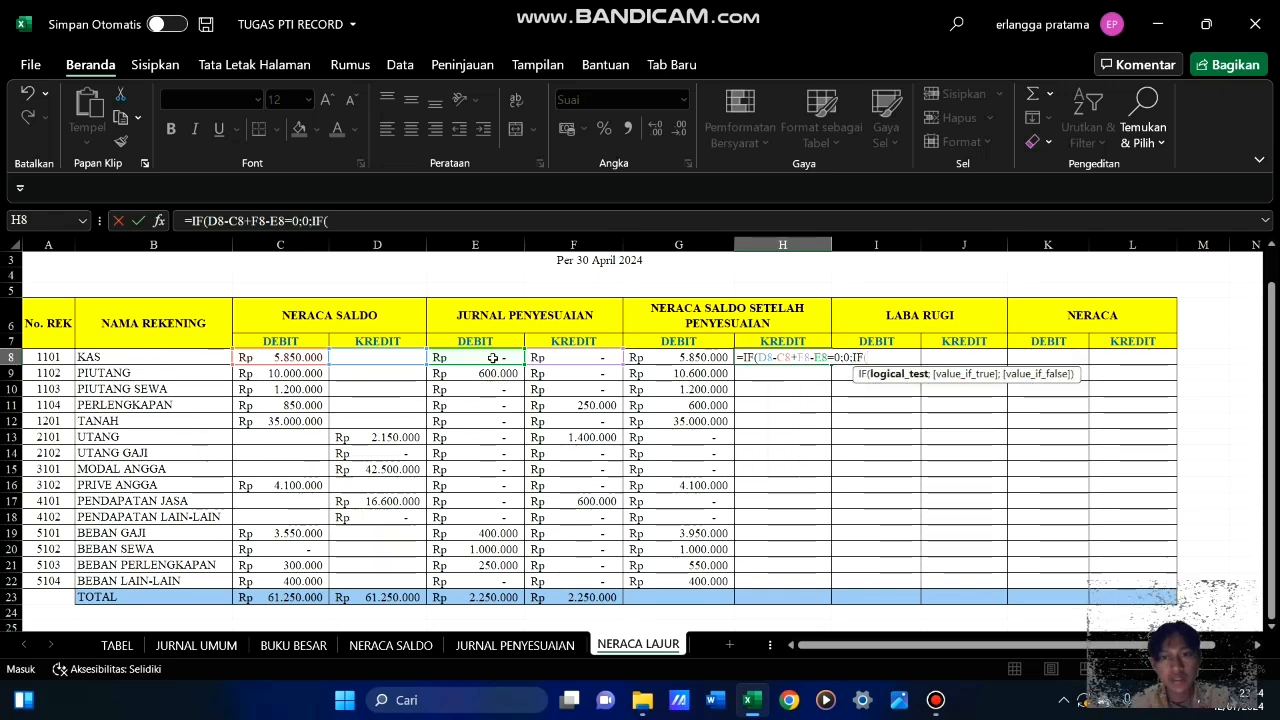
pyautogui.click(372, 359)
pyautogui.write('-')
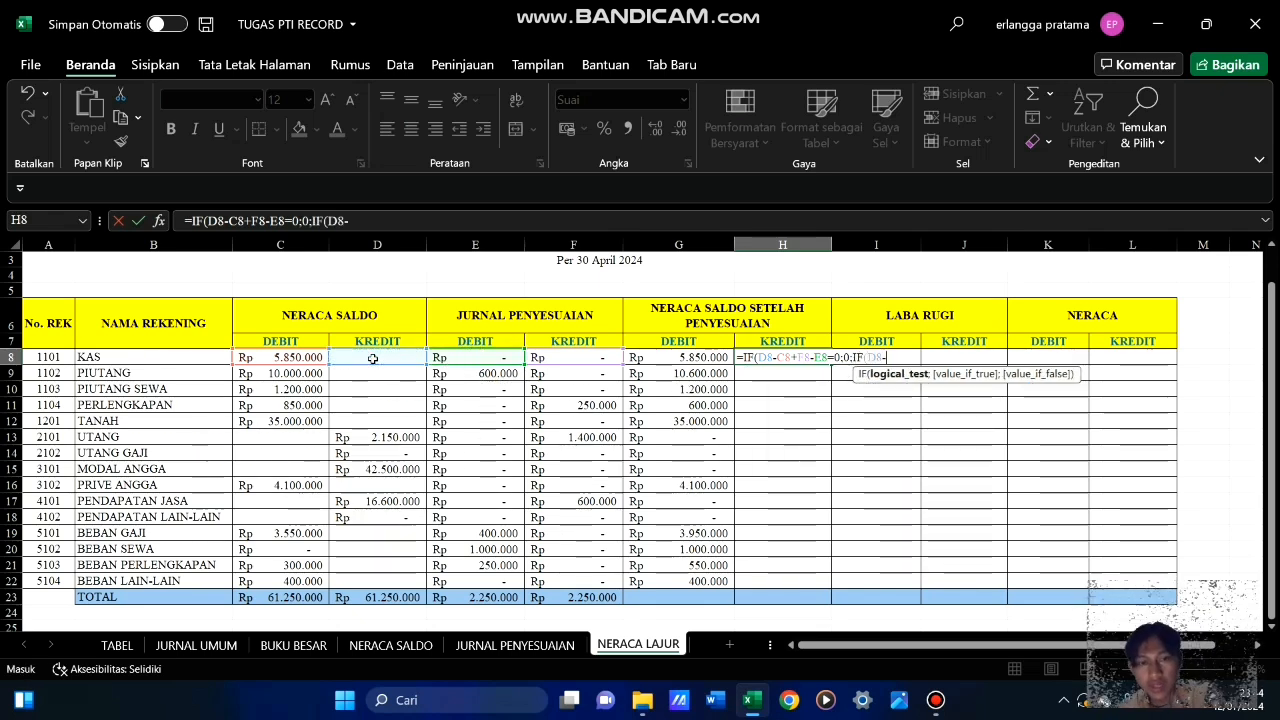
pyautogui.click(297, 357)
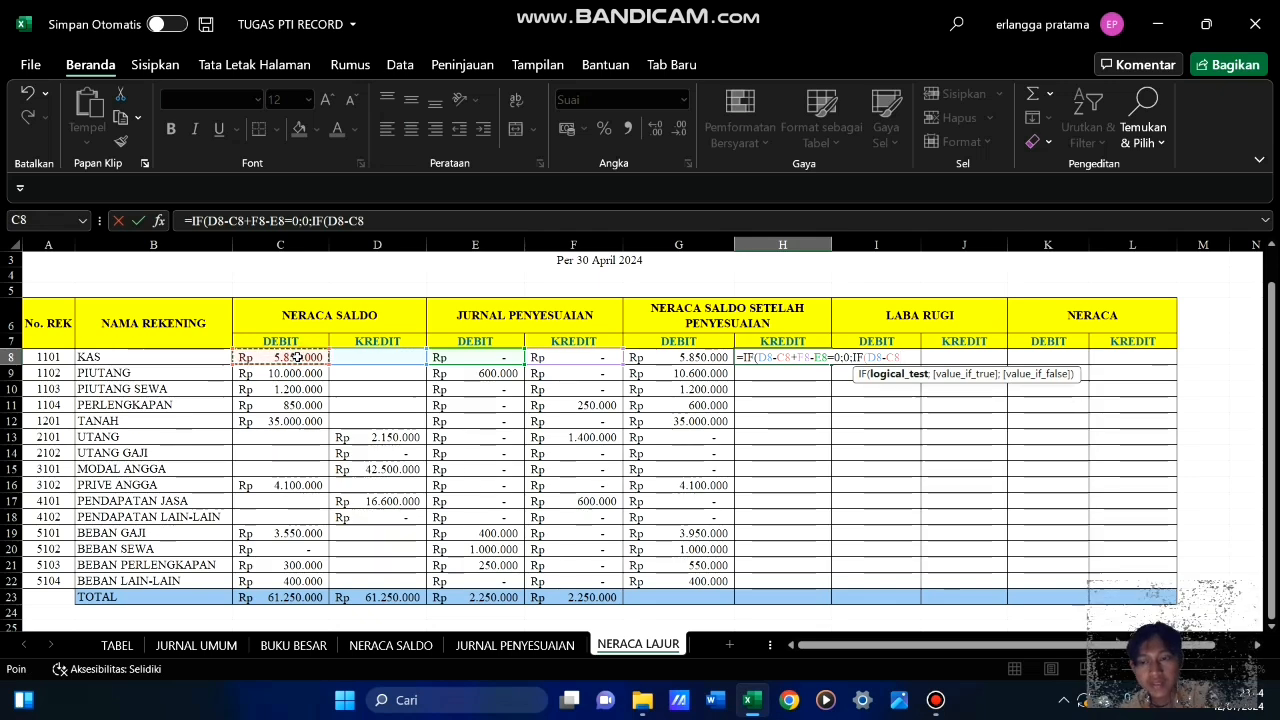
pyautogui.write('+')
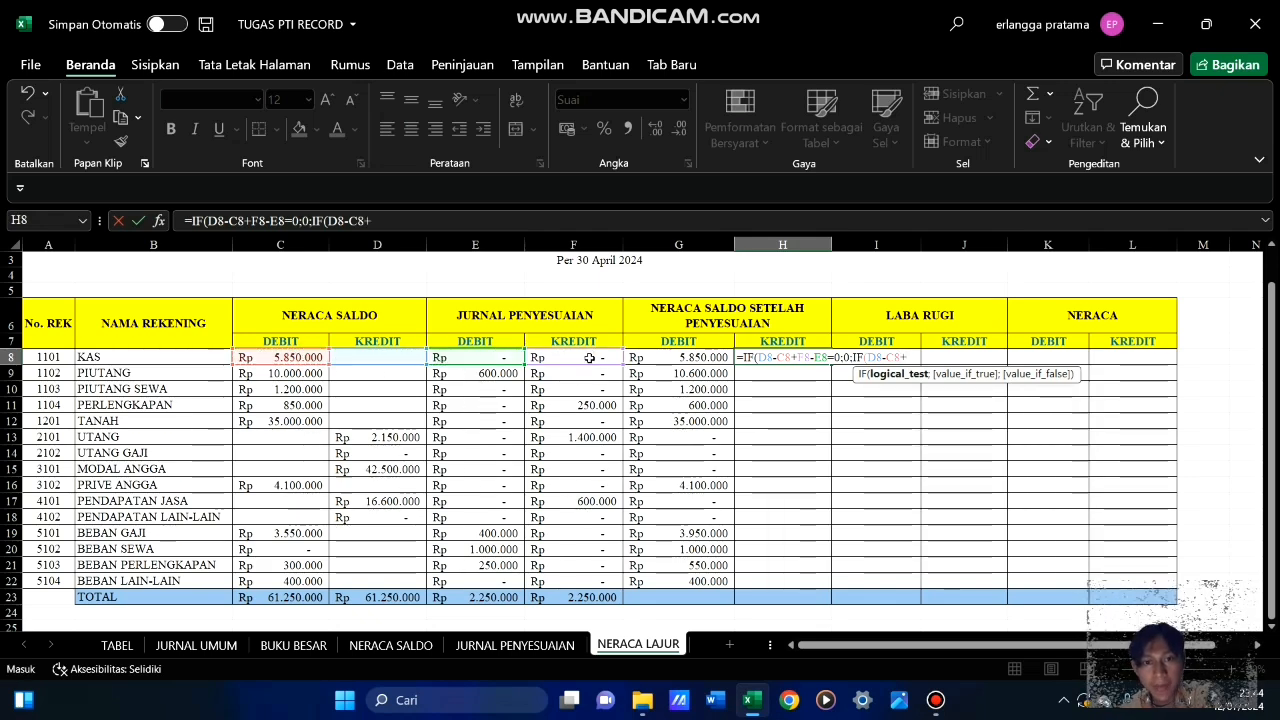
pyautogui.click(590, 358)
pyautogui.write('-')
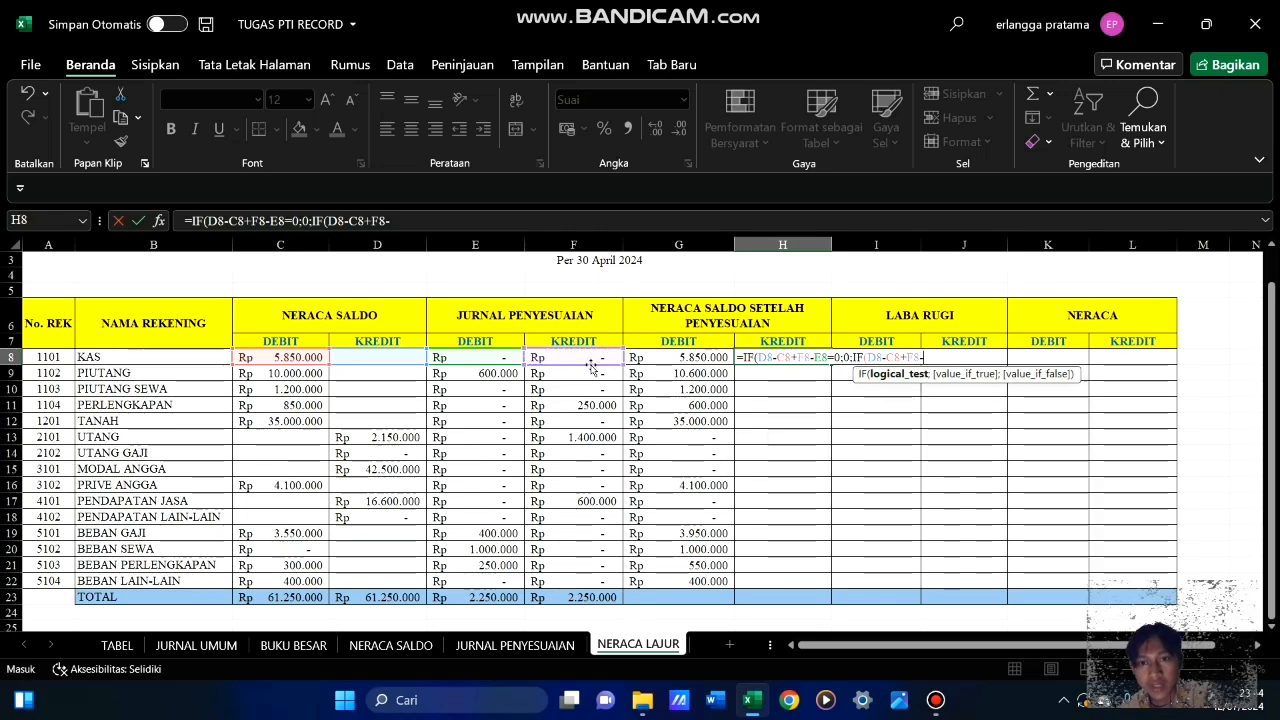
pyautogui.click(492, 360)
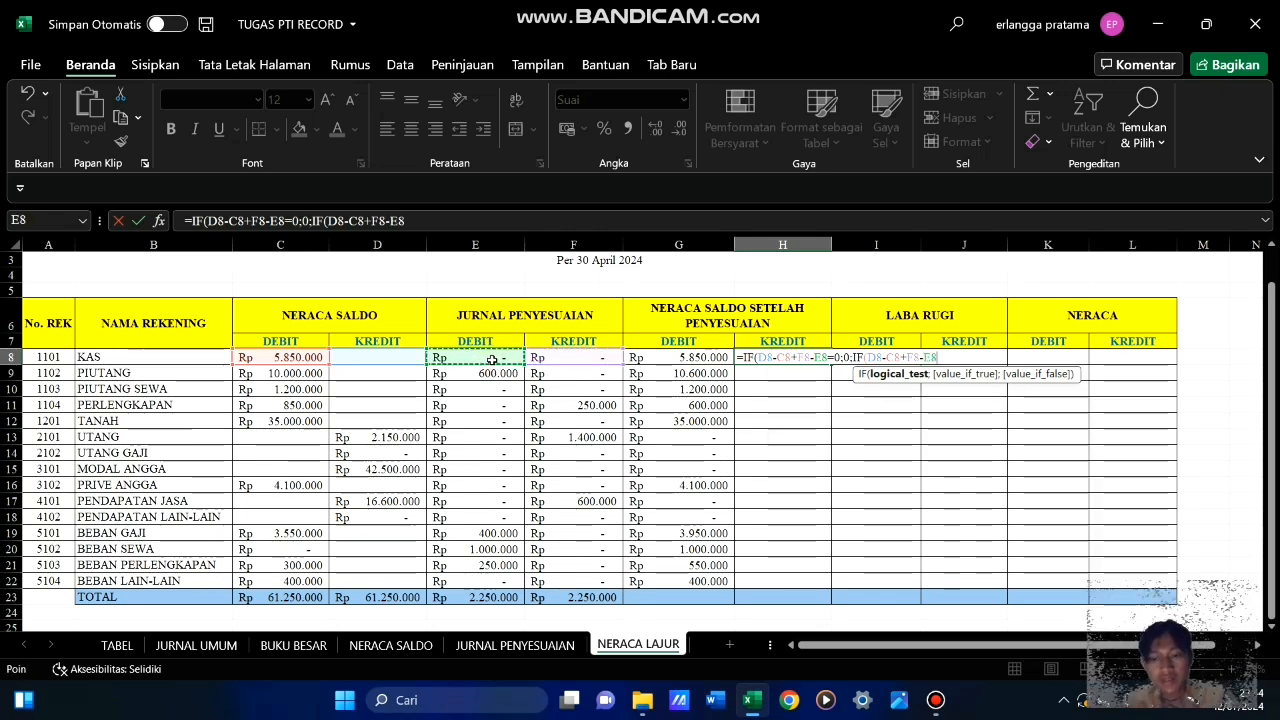
# Complete the nested condition in the H8 formula with <0;0;, dismissing the missing-parenthesis alert
pyautogui.press('Return')
pyautogui.press('Return')
pyautogui.press('Return')
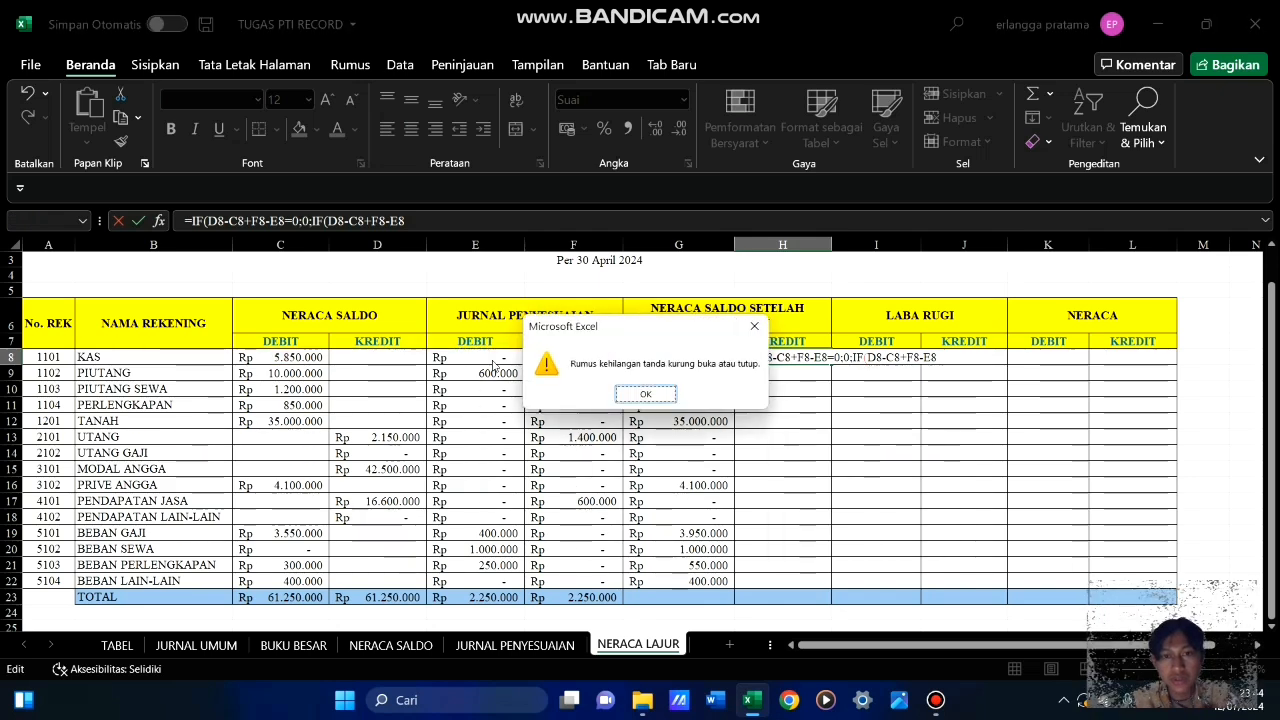
pyautogui.click(648, 395)
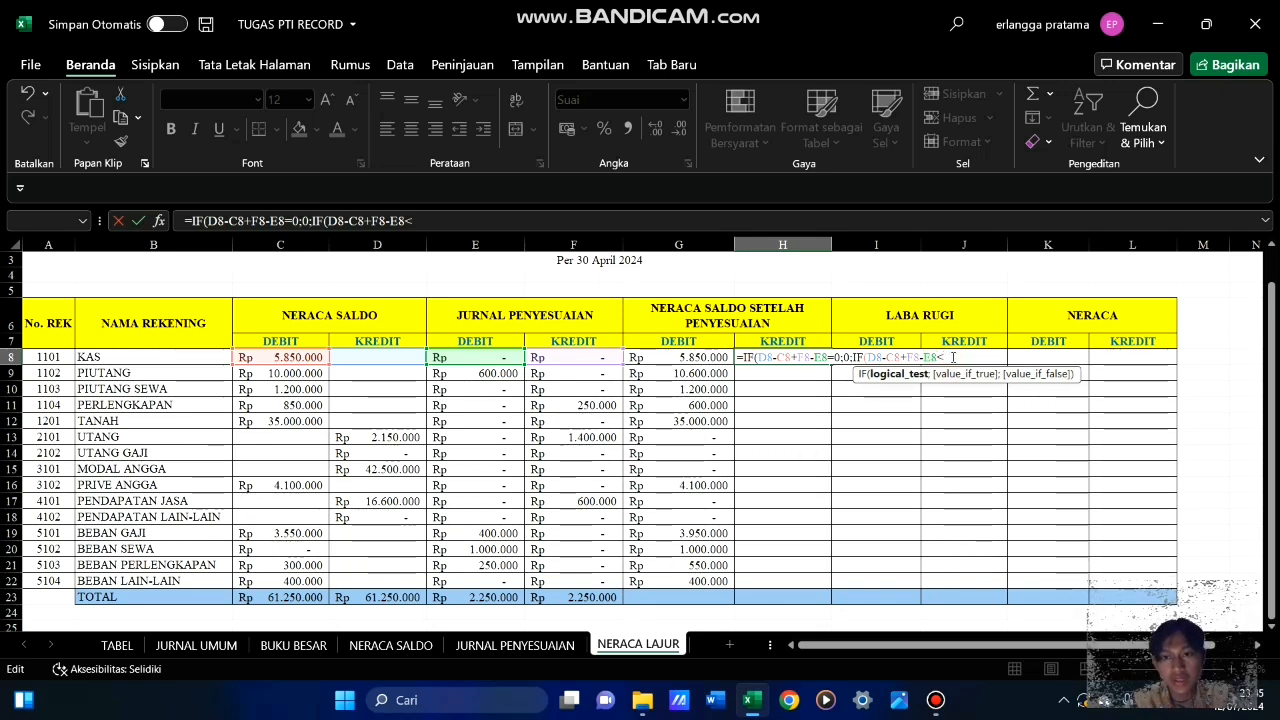
pyautogui.write('0')
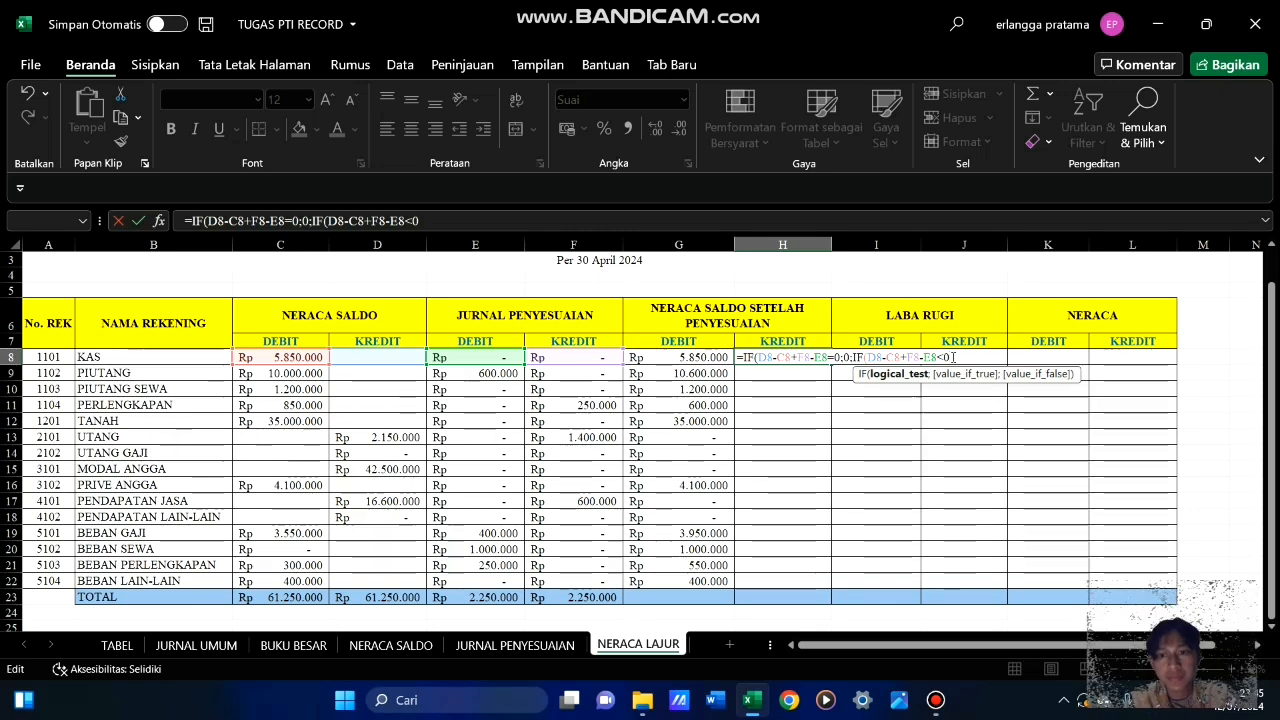
pyautogui.write(';')
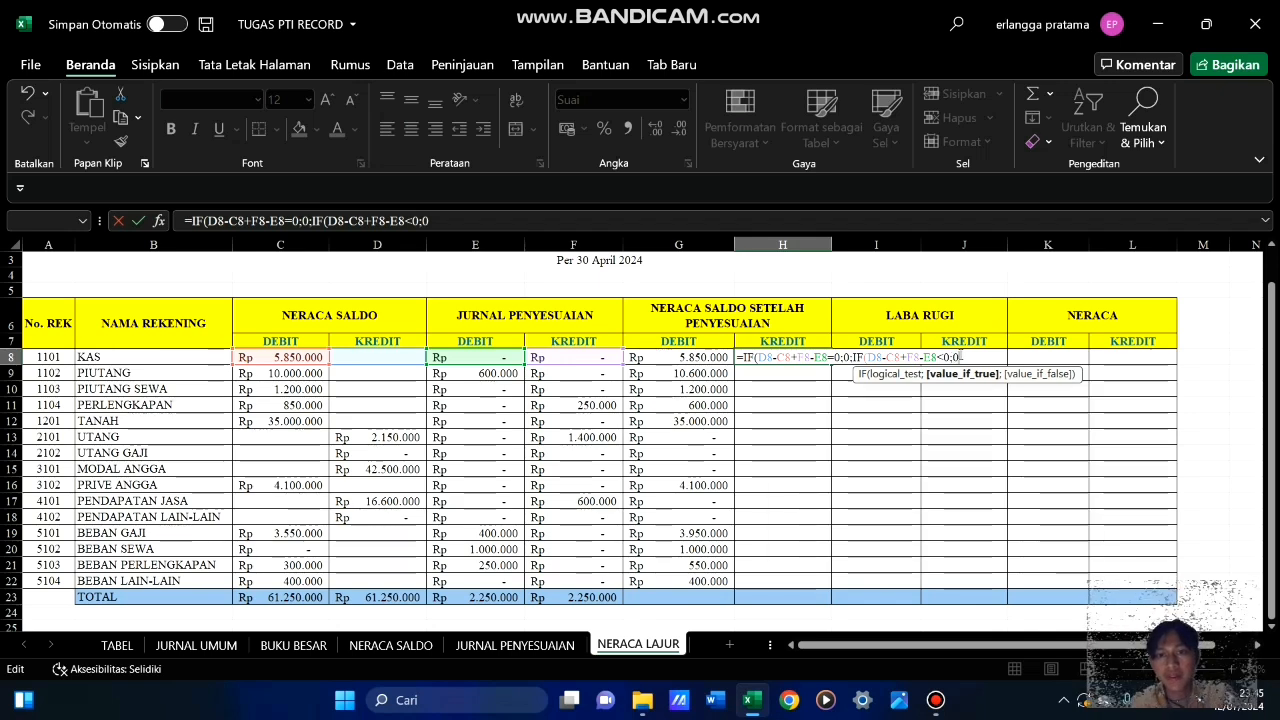
pyautogui.write('0')
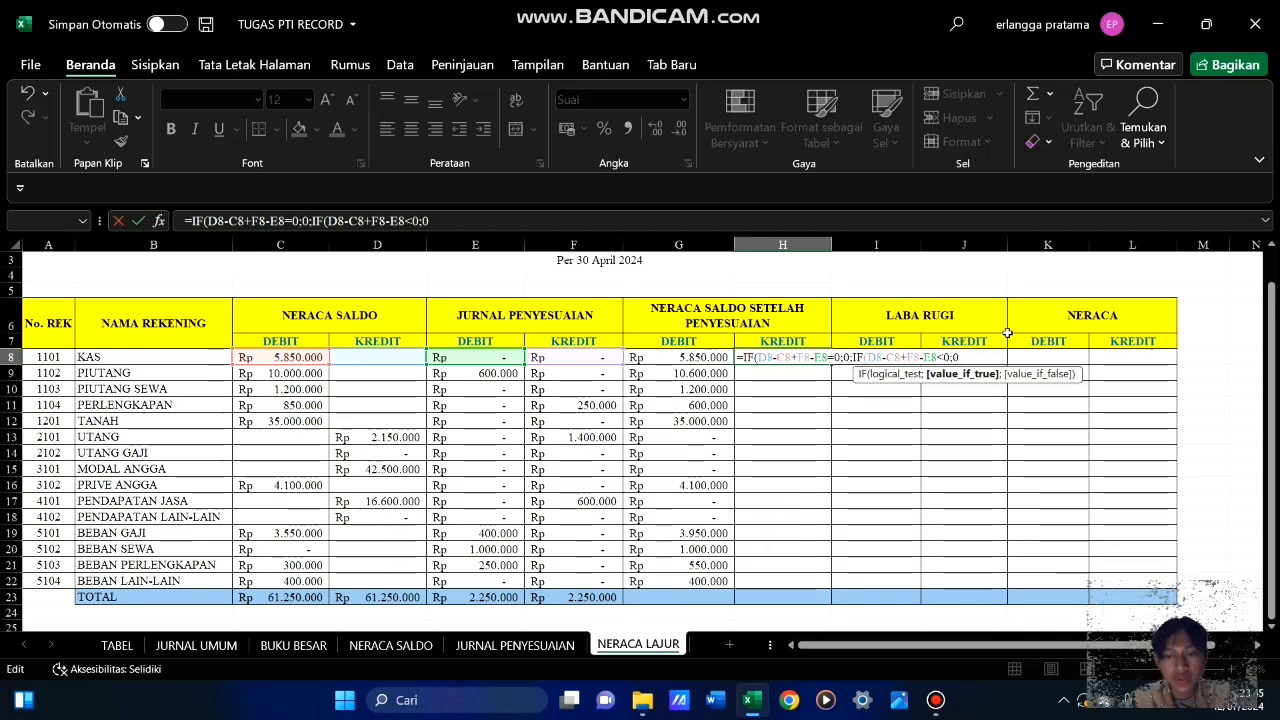
pyautogui.write(';')
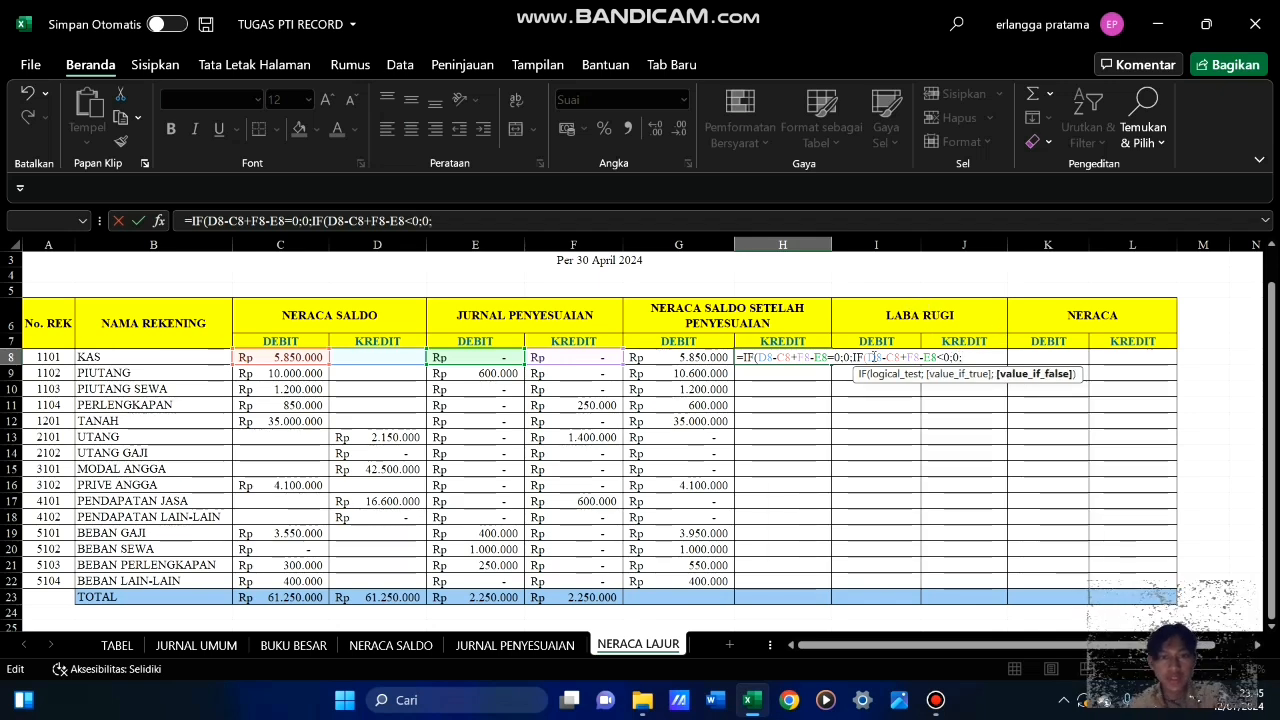
# Complete the H8 formula with D8-C8+F8-E8 as the final false value, close both IF functions and enter it
pyautogui.click(385, 357)
pyautogui.write('-')
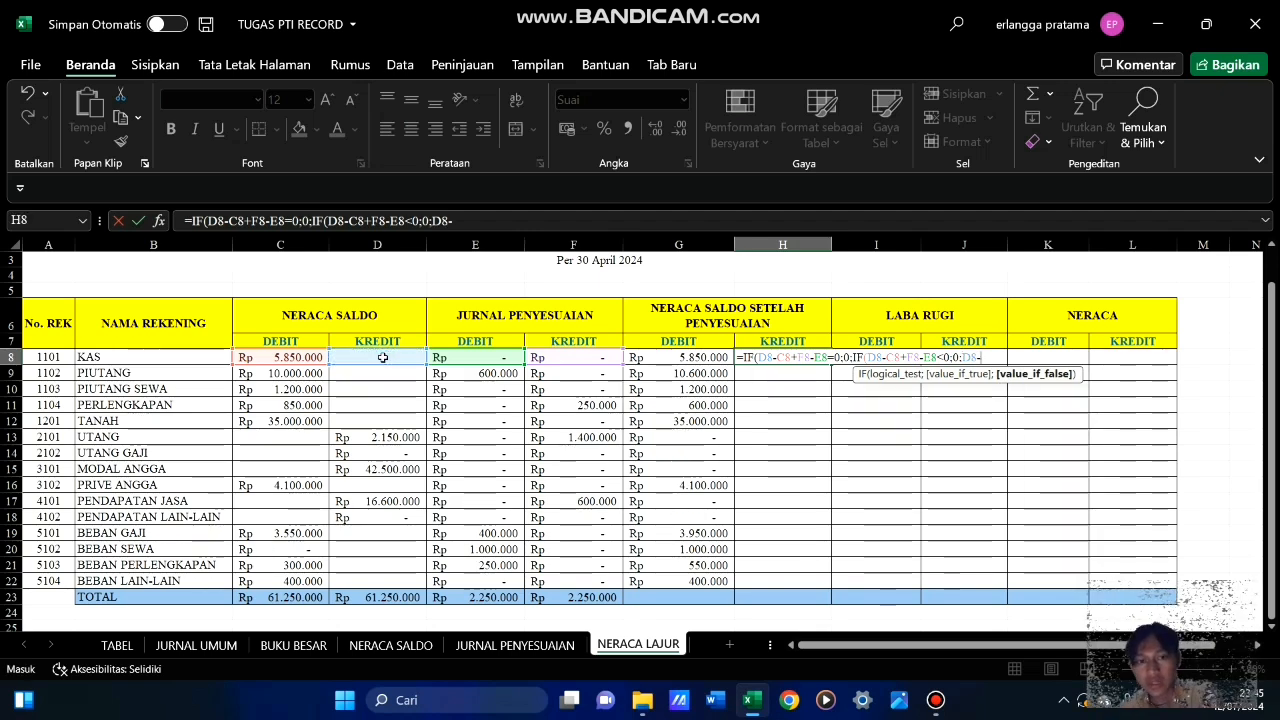
pyautogui.click(297, 357)
pyautogui.write('+')
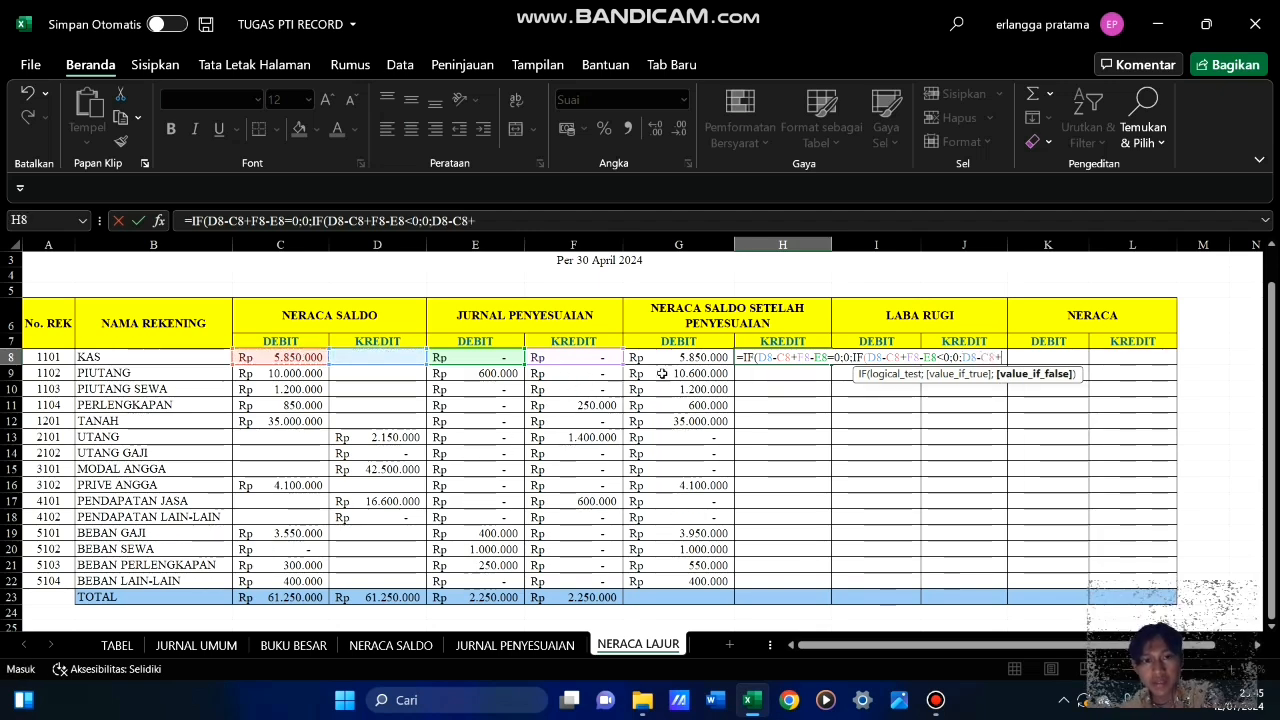
pyautogui.click(590, 360)
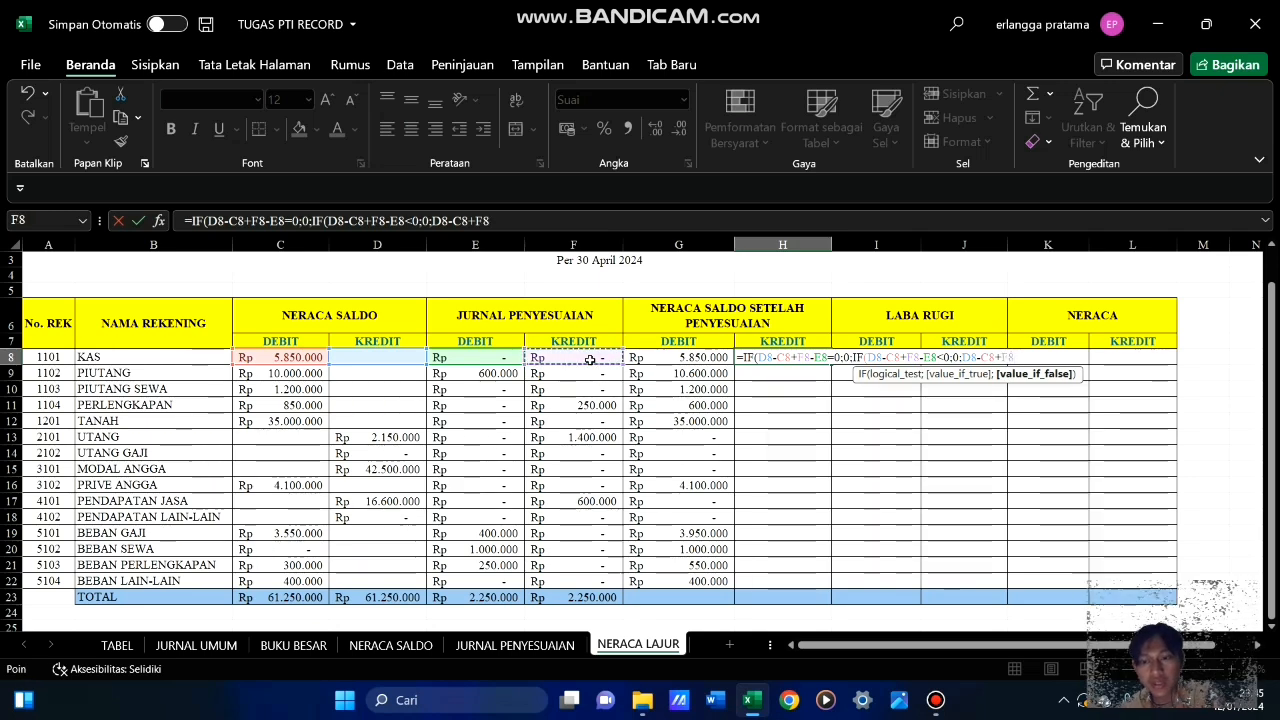
pyautogui.write('-')
pyautogui.click(504, 359)
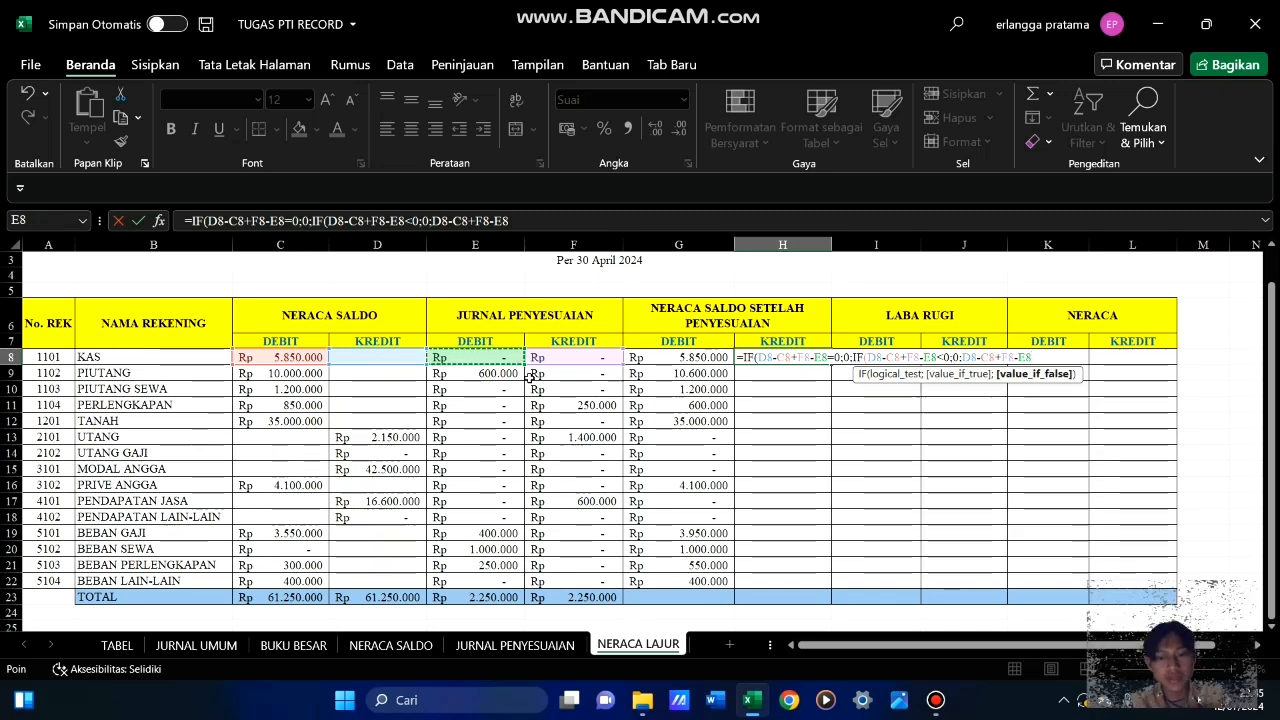
pyautogui.write('))')
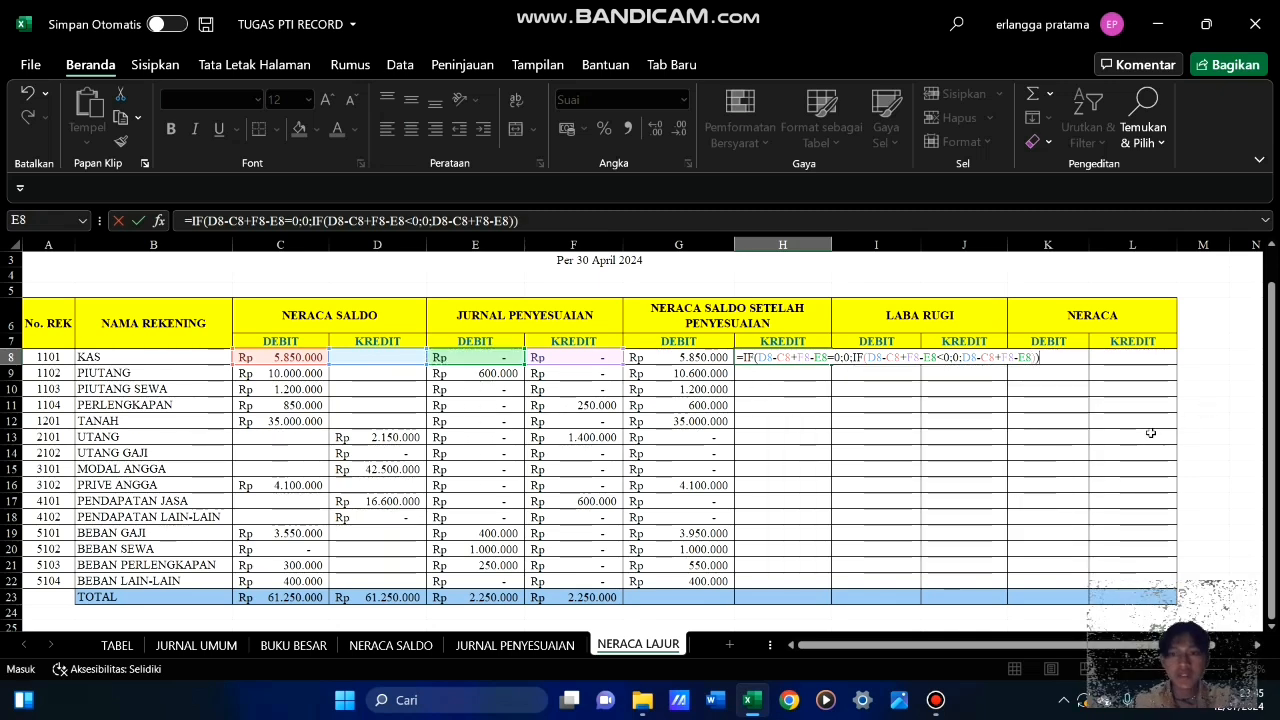
pyautogui.press('Return')
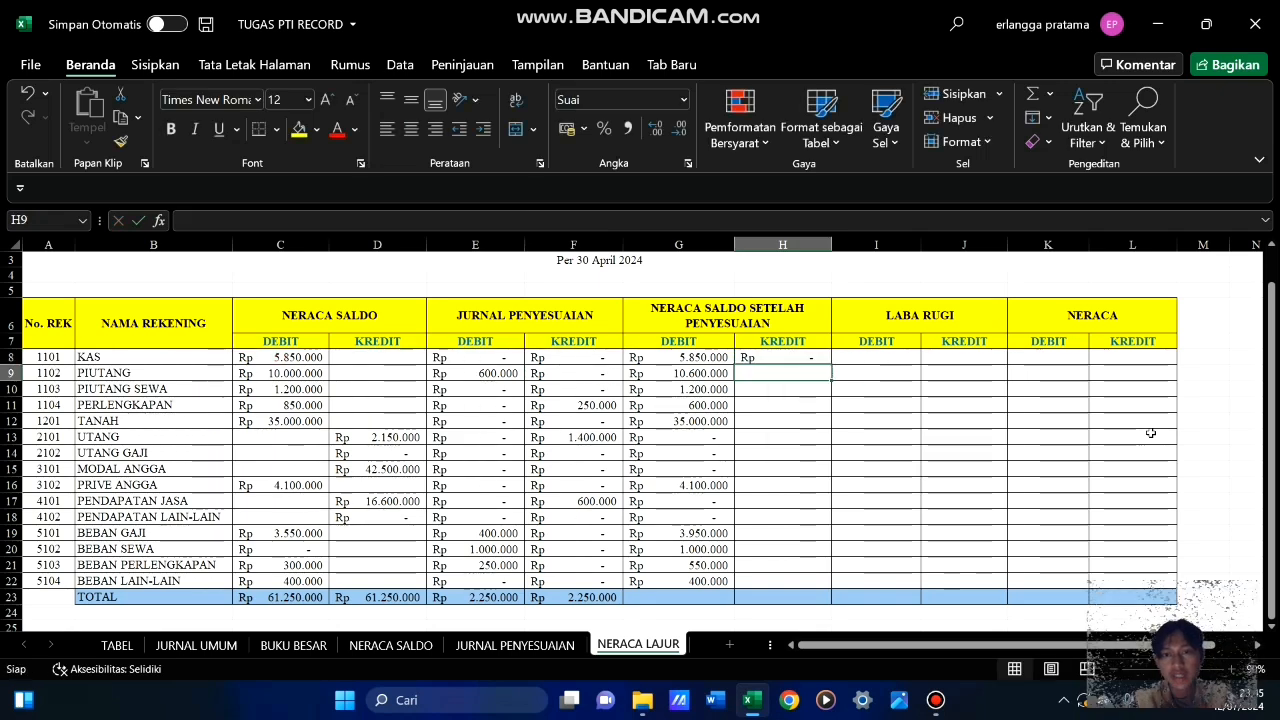
# Fill the adjusted kredit formula from H8 down to H22 for all remaining accounts
pyautogui.click(825, 358)
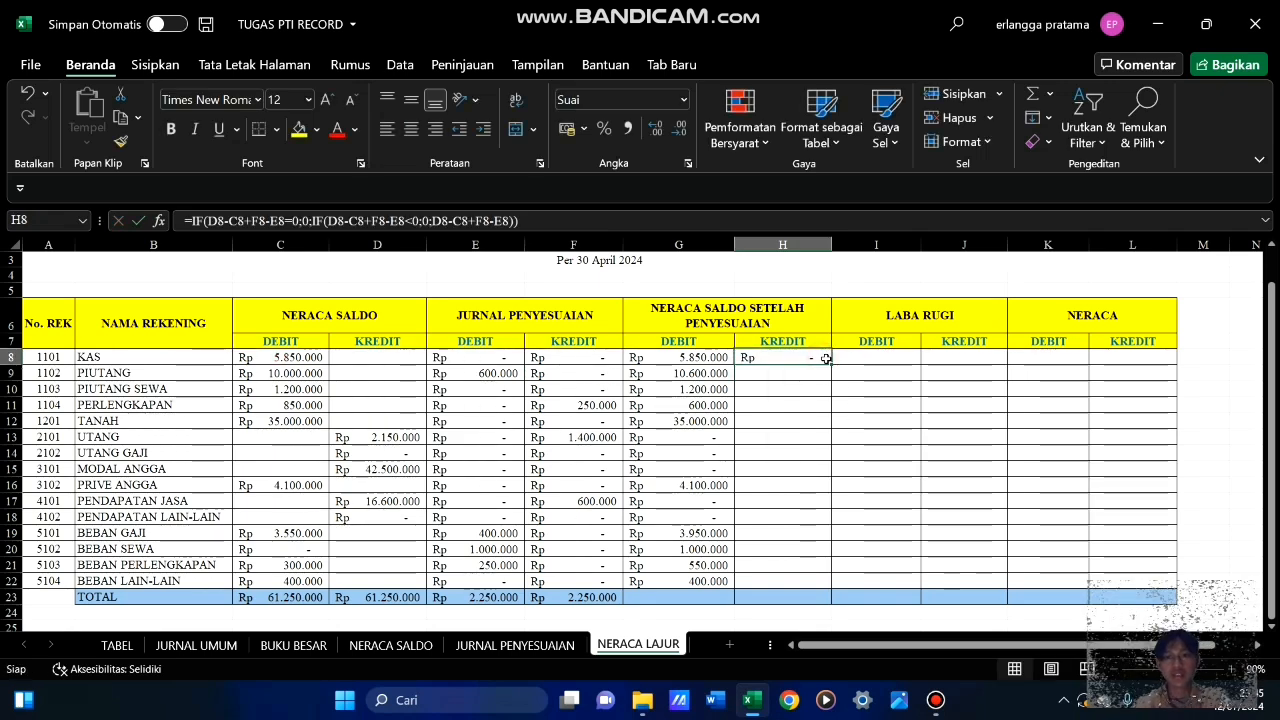
pyautogui.moveTo(832, 364); pyautogui.dragTo(833, 583)
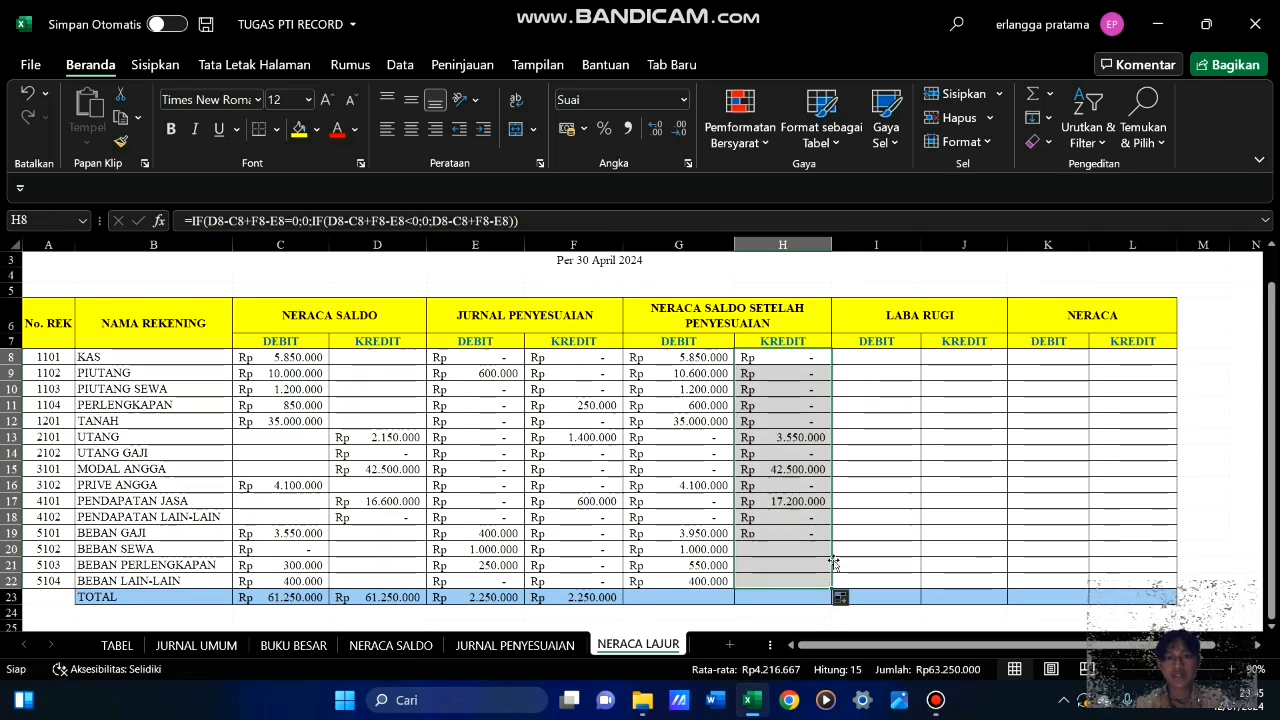
pyautogui.click(889, 437)
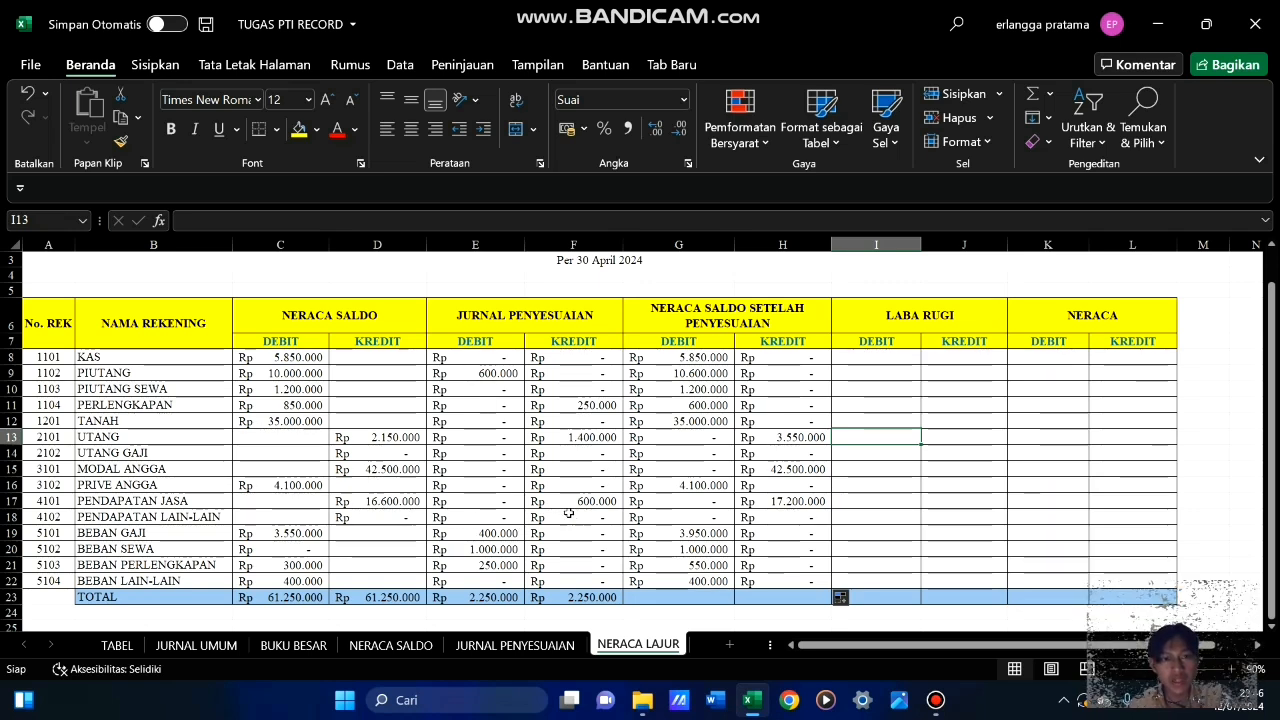
pyautogui.click(775, 550)
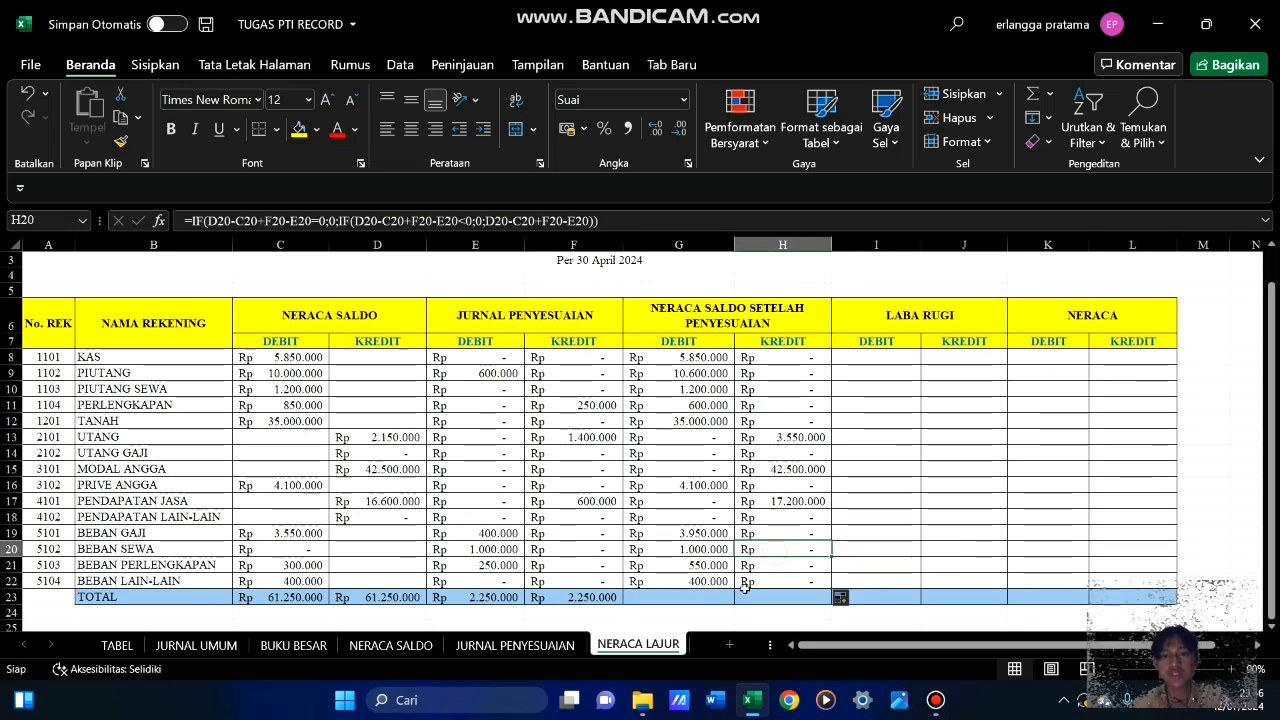
# Fill the TOTAL row's SUM formula from C23 across to H23, covering both NERACA SALDO SETELAH PENYESUAIAN columns
pyautogui.click(312, 597)
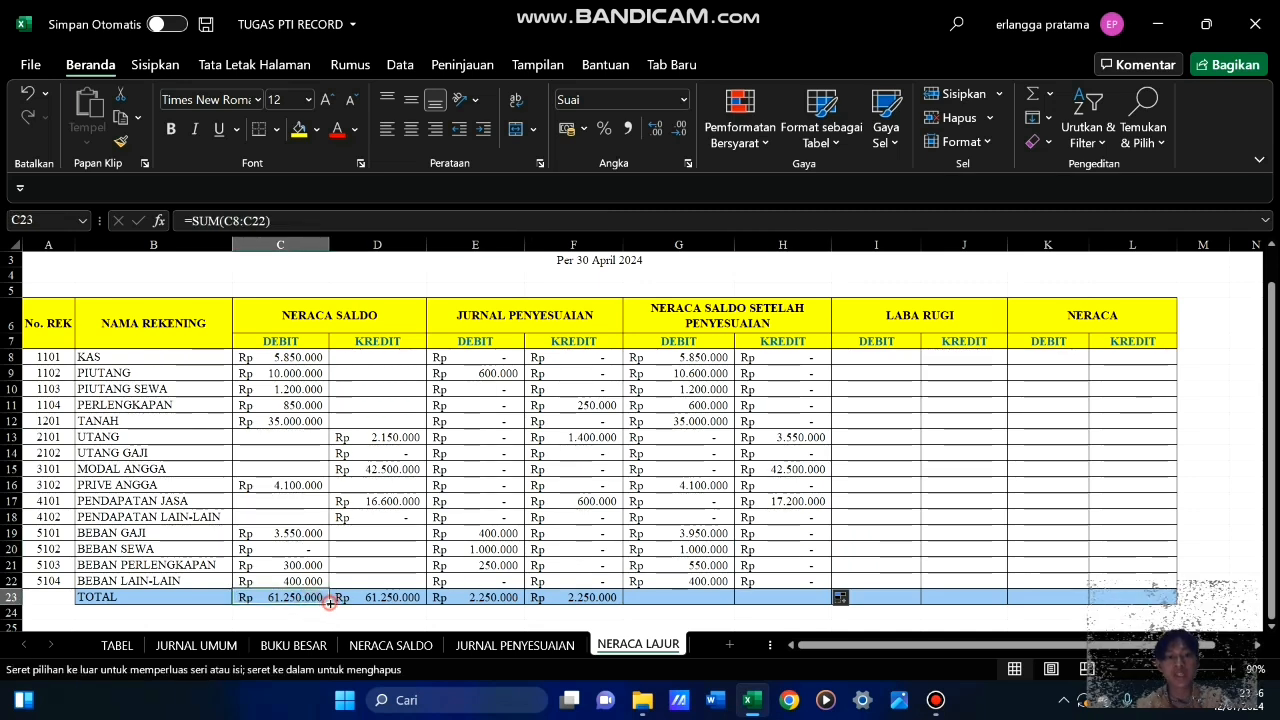
pyautogui.moveTo(330, 603); pyautogui.dragTo(812, 580)
pyautogui.click(878, 564)
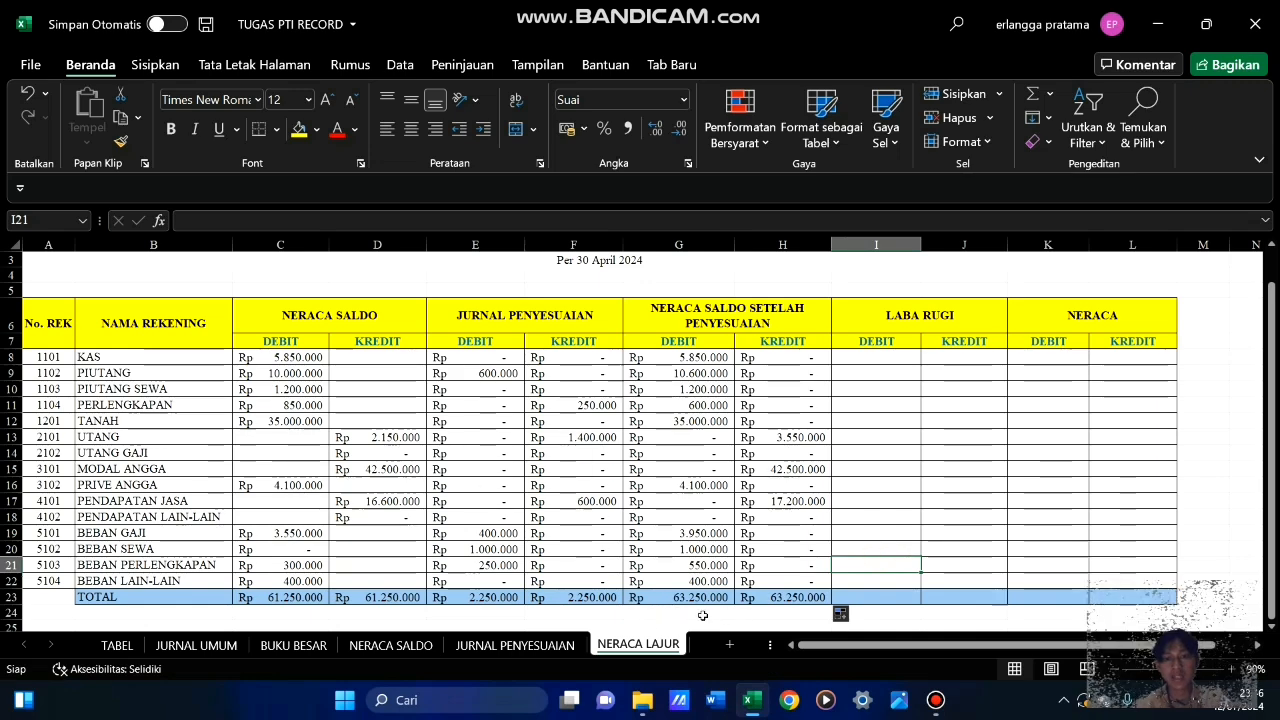
pyautogui.click(874, 531)
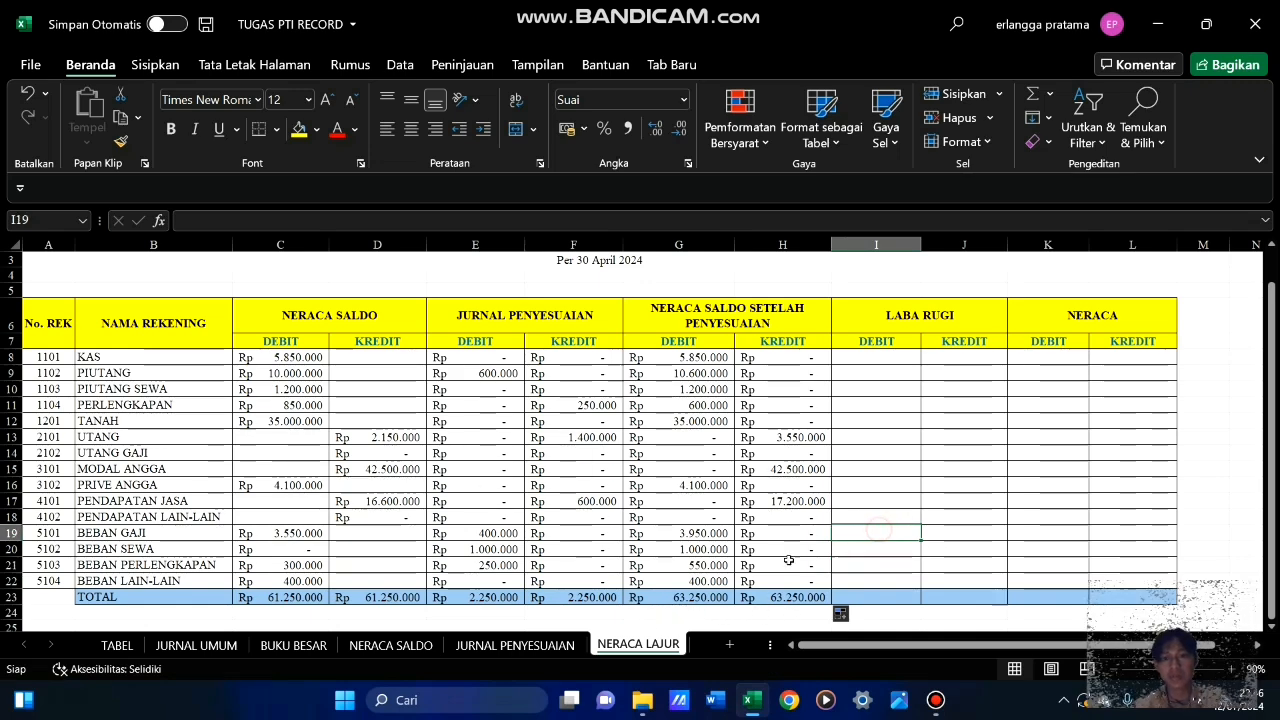
# Examine the PENDAPATAN and BEBAN accounts in rows 17 to 22 and their adjusted debit and kredit balances
pyautogui.scroll(-2, 750, 543)
pyautogui.scroll(2, 751, 540)
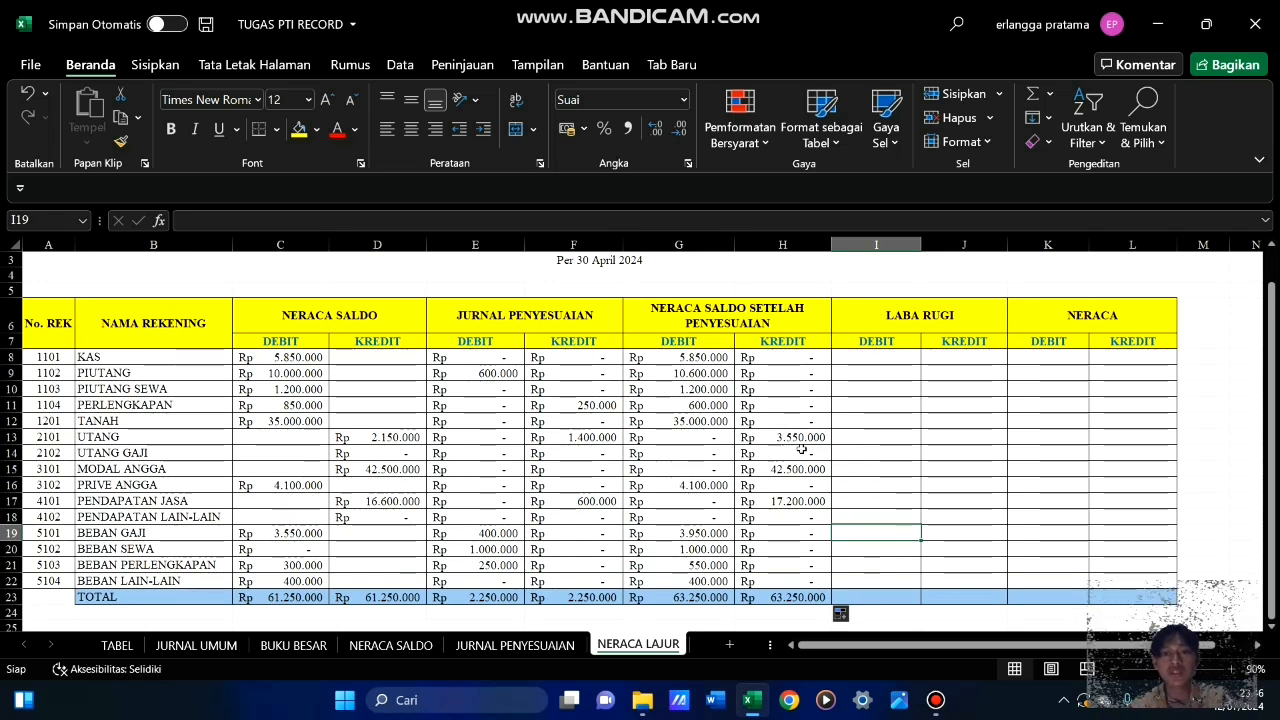
pyautogui.click(960, 404)
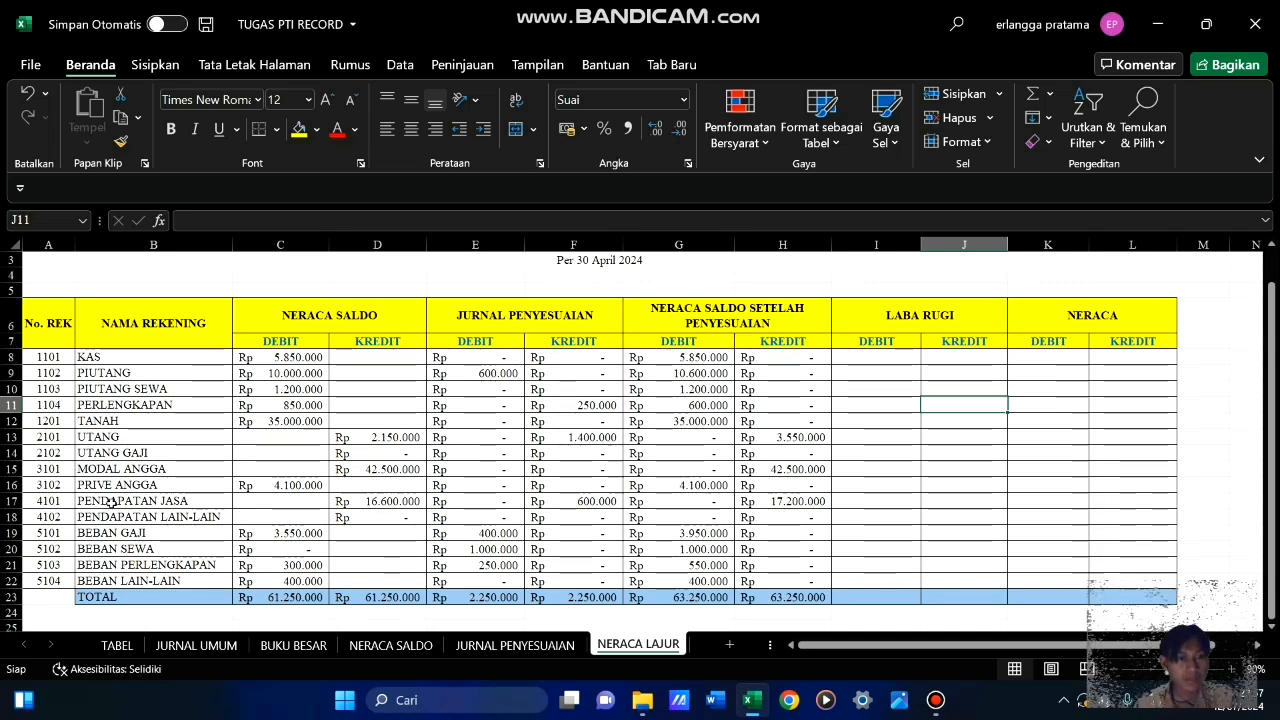
pyautogui.moveTo(118, 502); pyautogui.dragTo(131, 579)
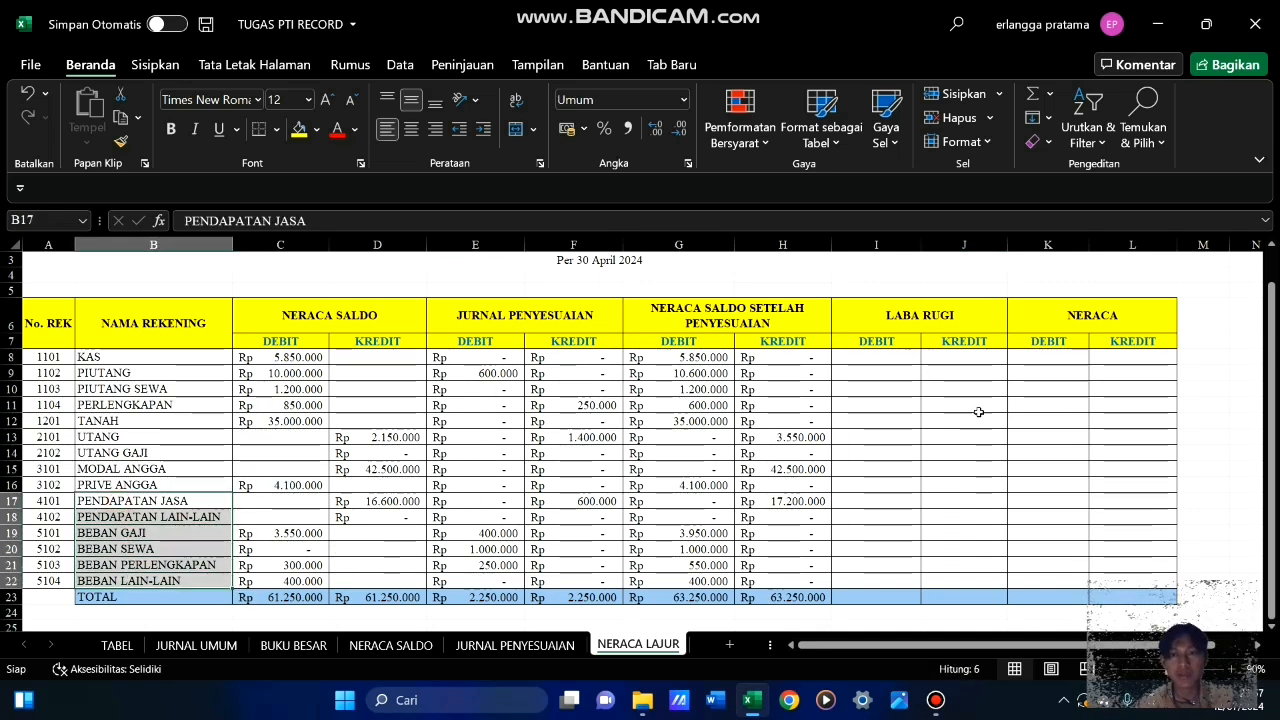
pyautogui.click(884, 468)
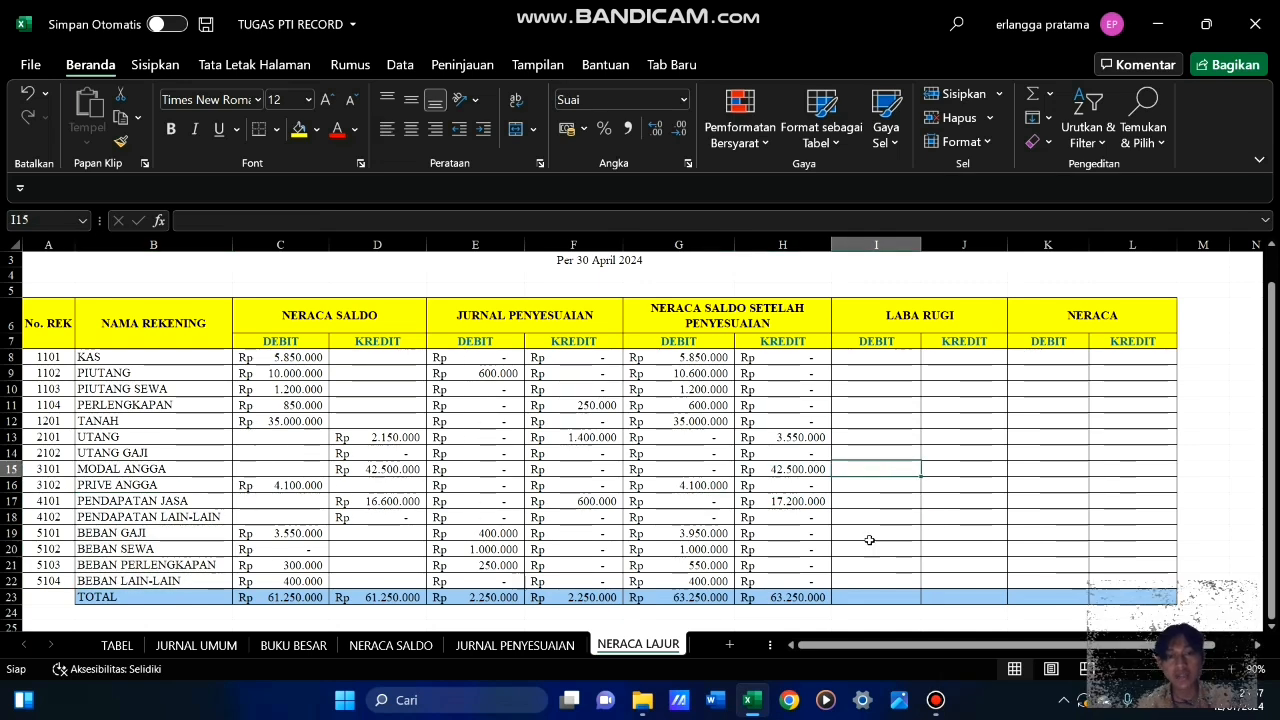
pyautogui.click(913, 517)
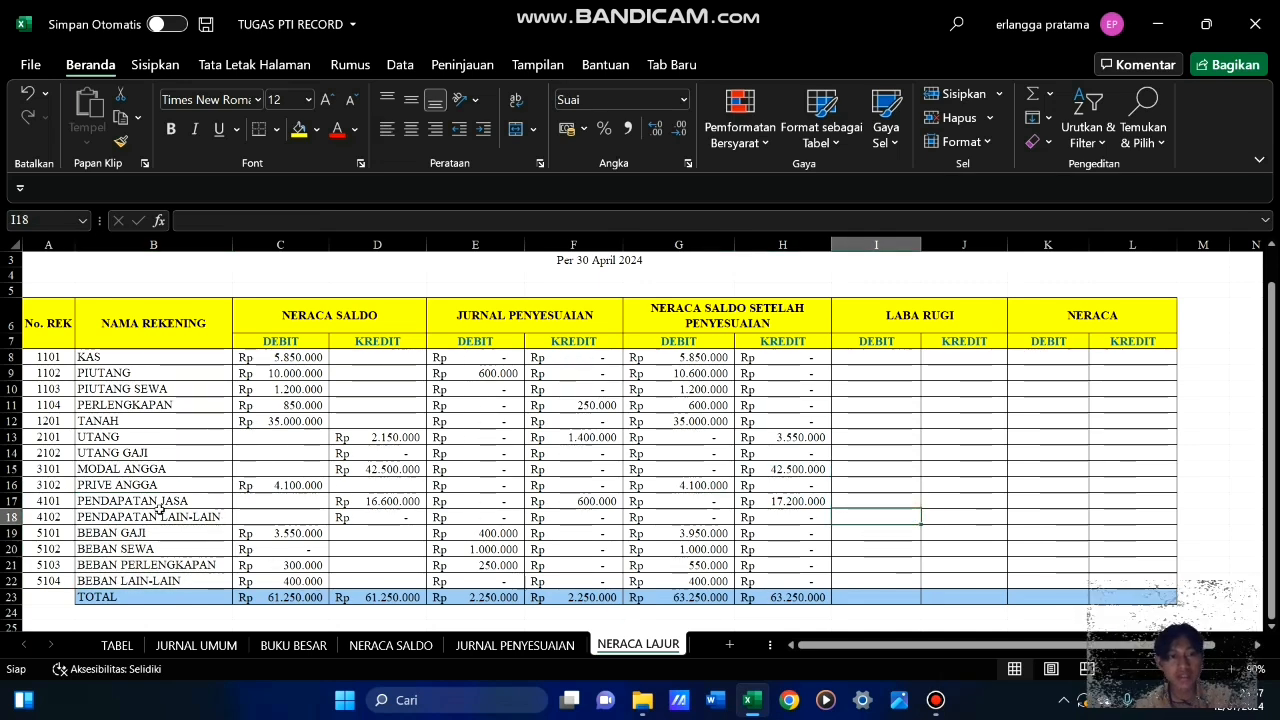
pyautogui.moveTo(197, 501); pyautogui.dragTo(790, 582)
pyautogui.moveTo(703, 497); pyautogui.dragTo(776, 582)
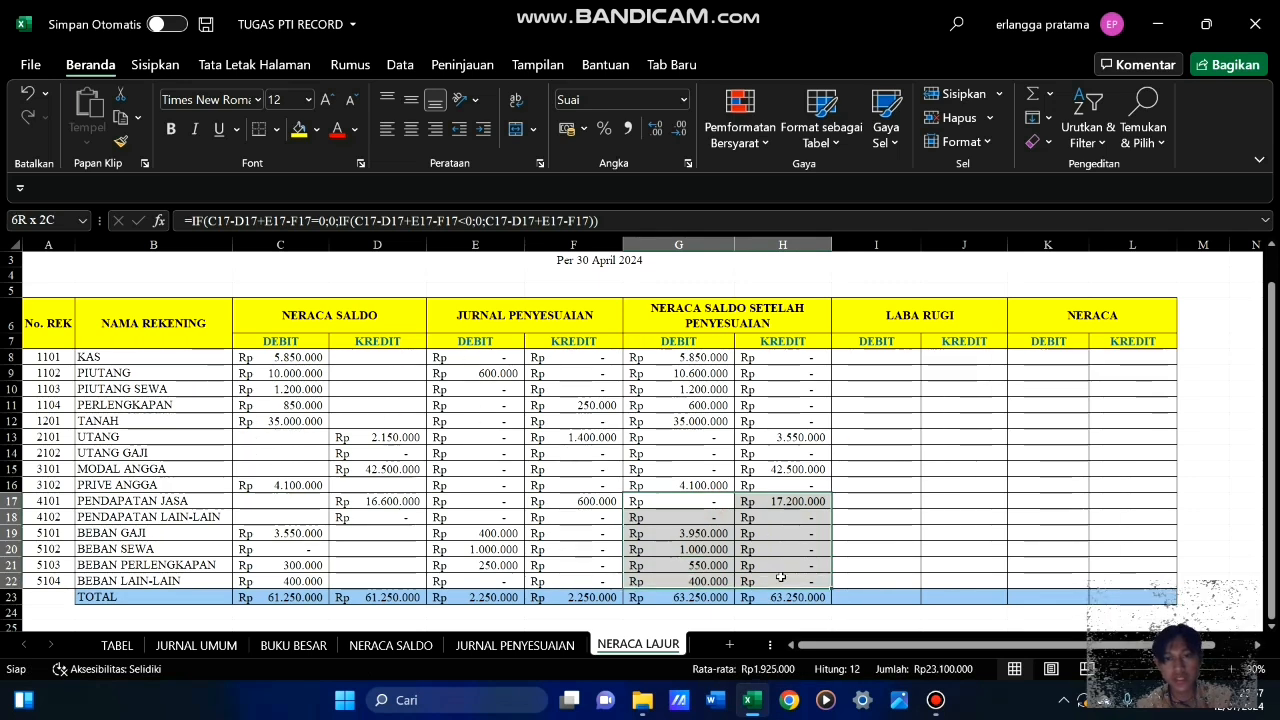
pyautogui.click(973, 530)
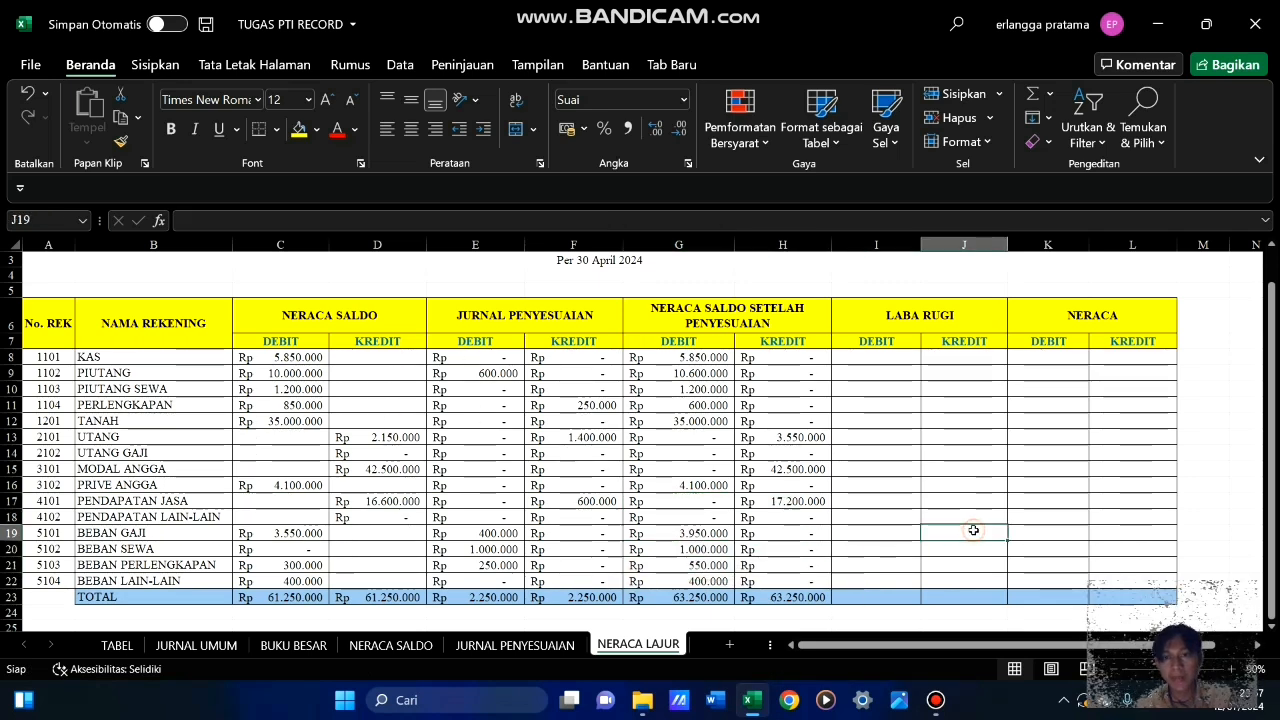
# Start an IF formula in I8, the LABA RUGI debit cell for KAS, testing whether account number A8 is greater than 4000
pyautogui.click(879, 356)
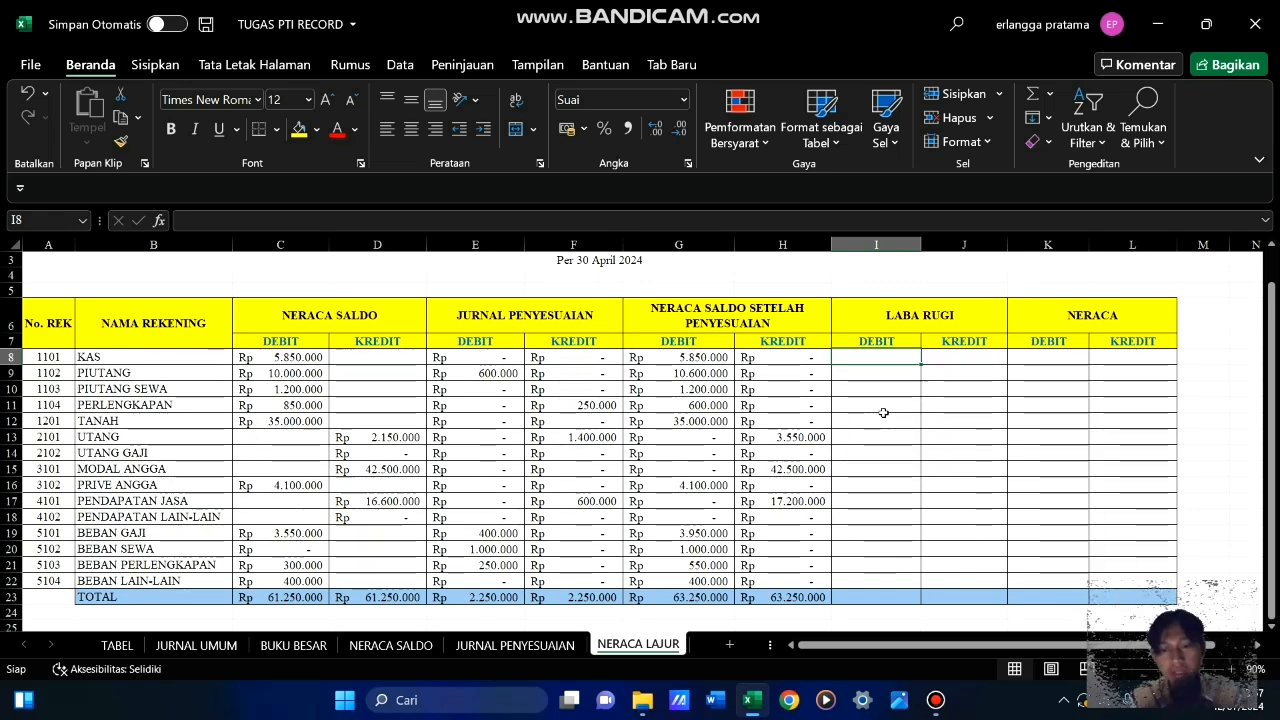
pyautogui.write('=if')
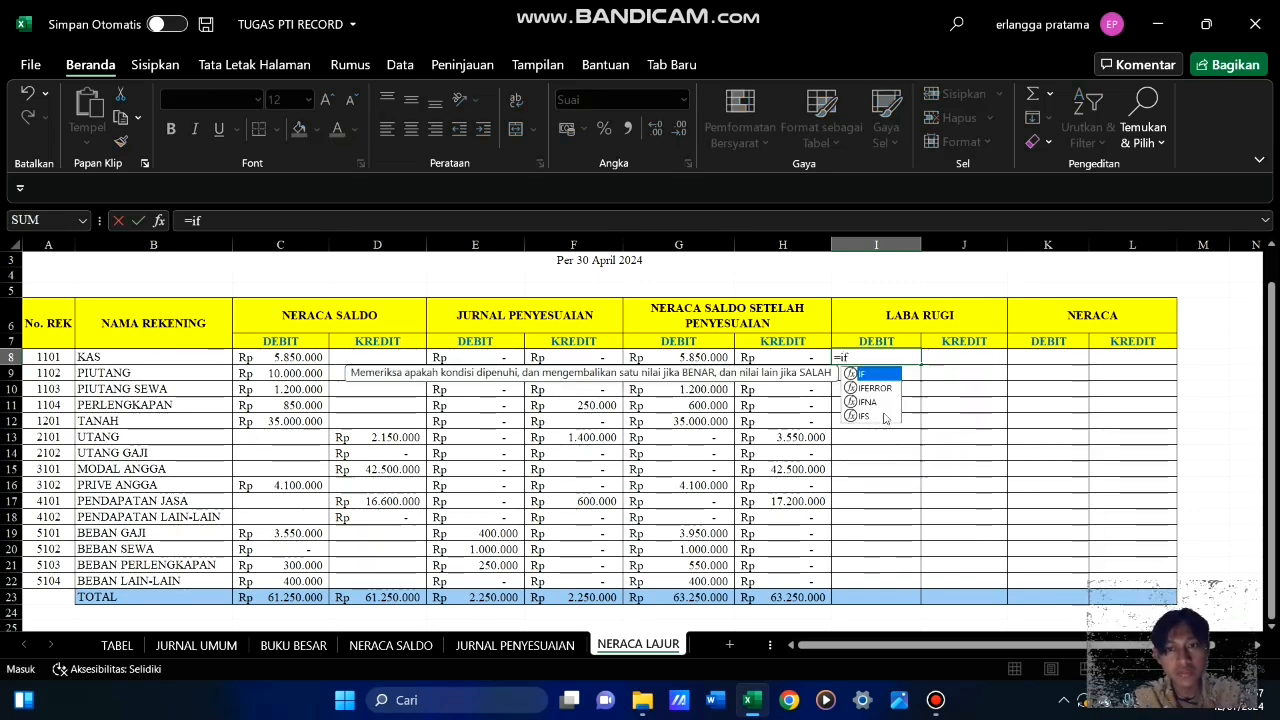
pyautogui.press('Tab')
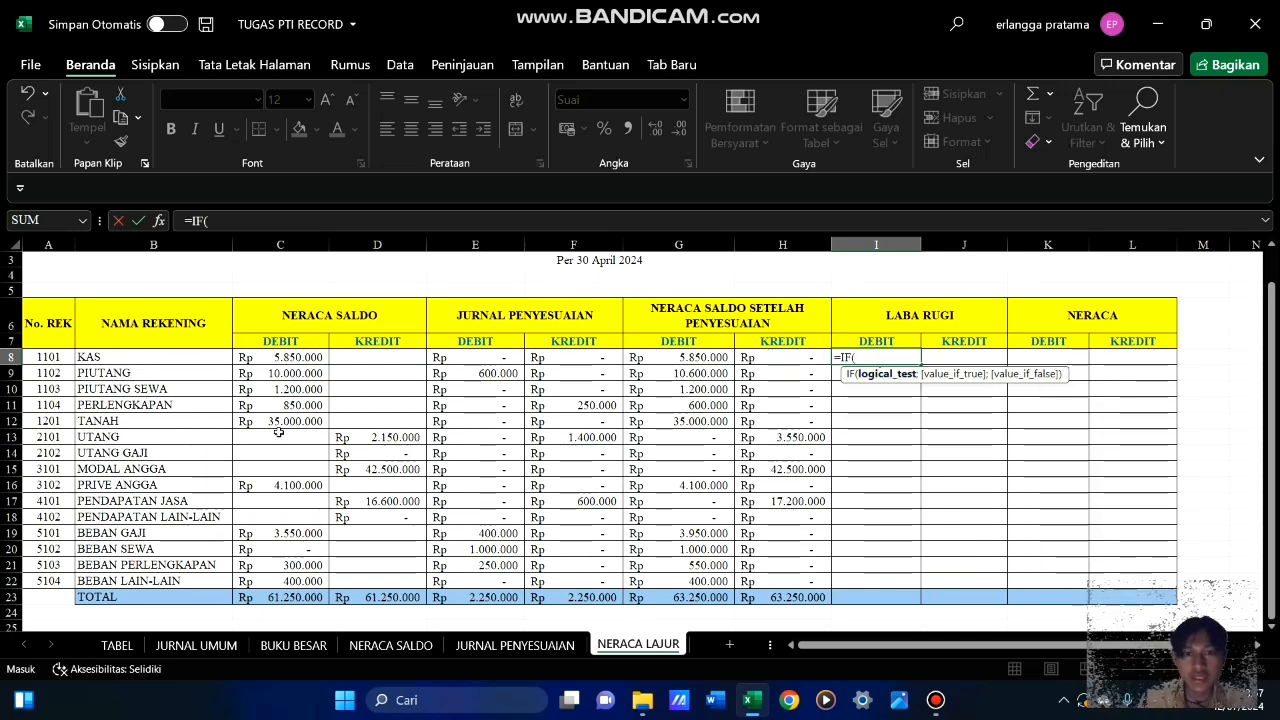
pyautogui.click(48, 357)
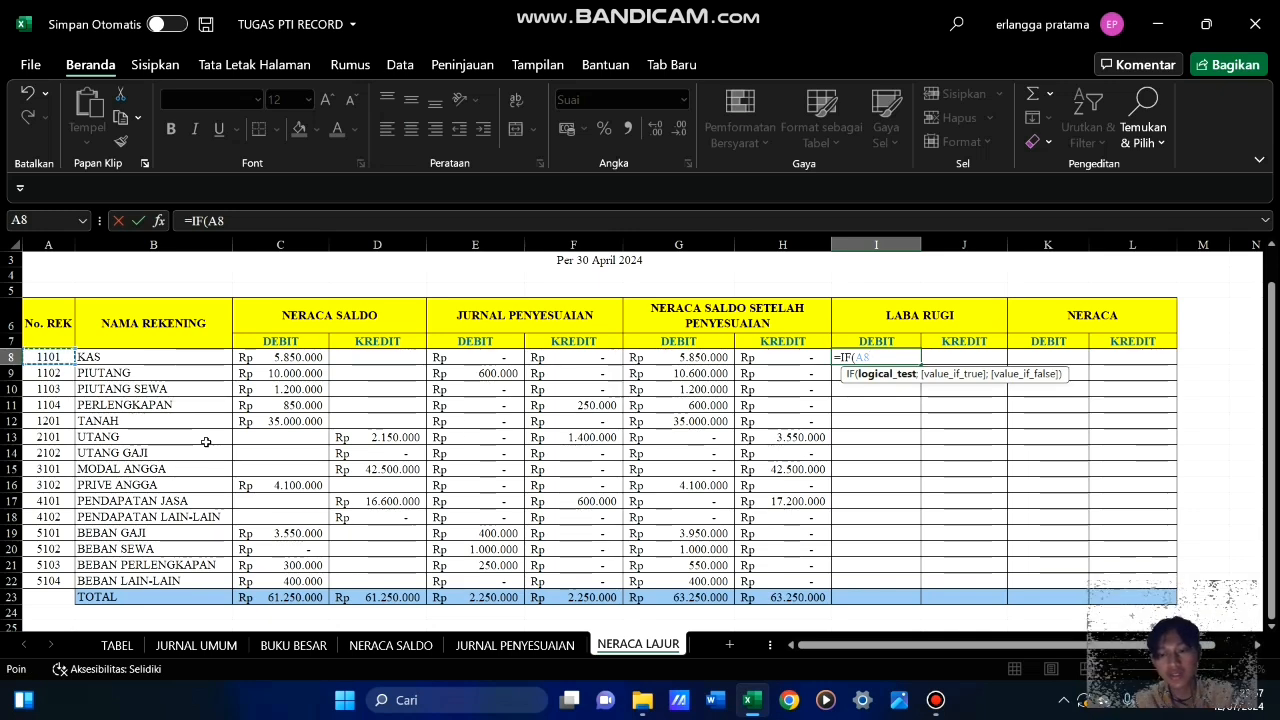
pyautogui.write('>')
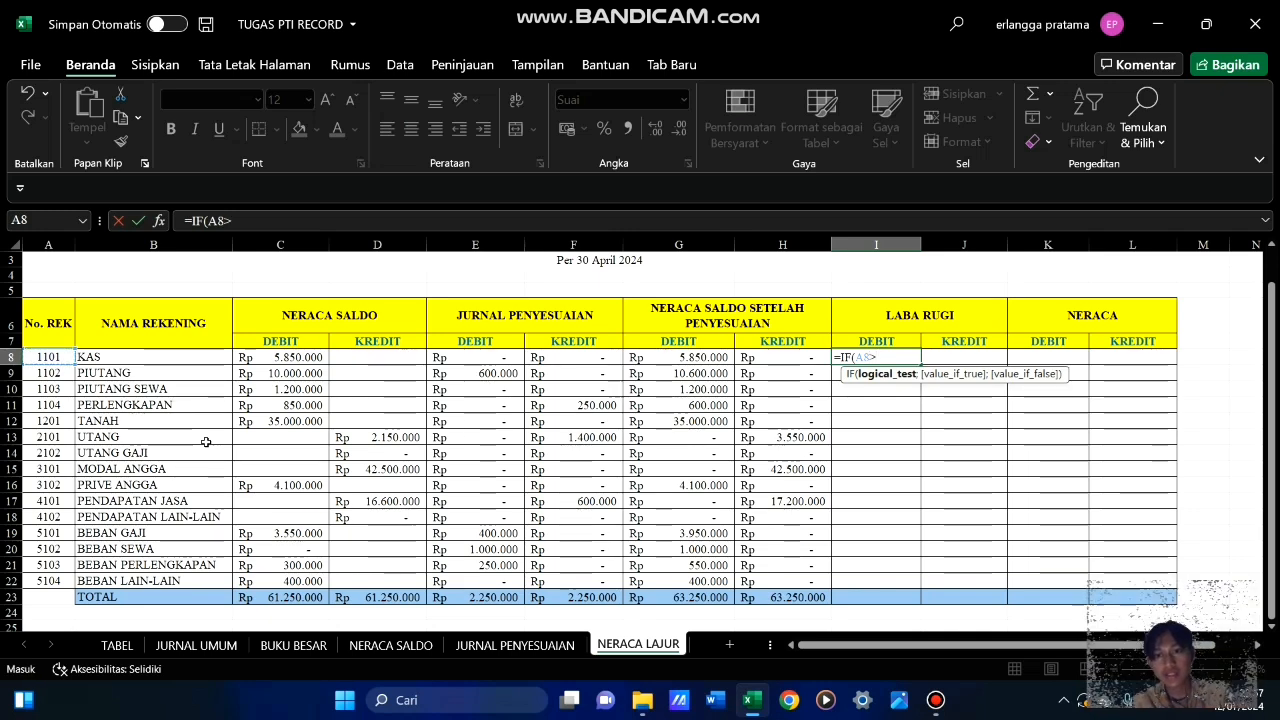
pyautogui.write('4000')
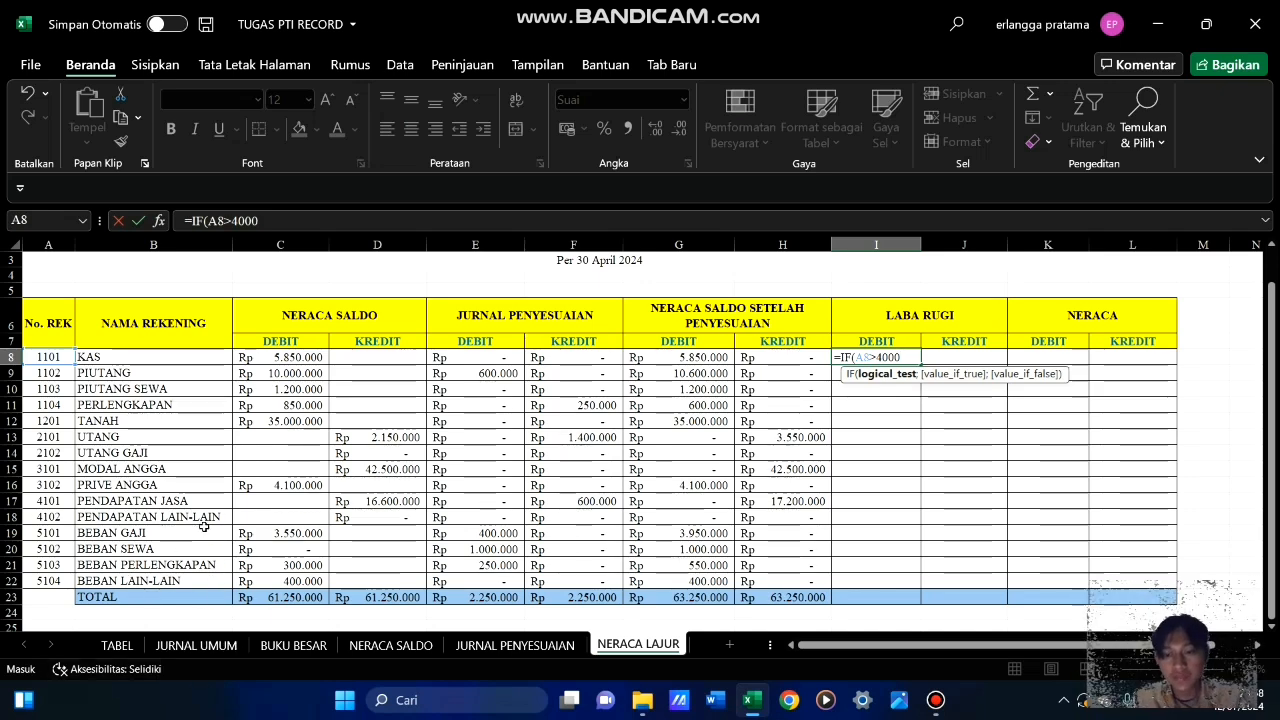
# Complete the I8 formula with G8 as the true value and 0 as the false value, and enter it
pyautogui.write(';')
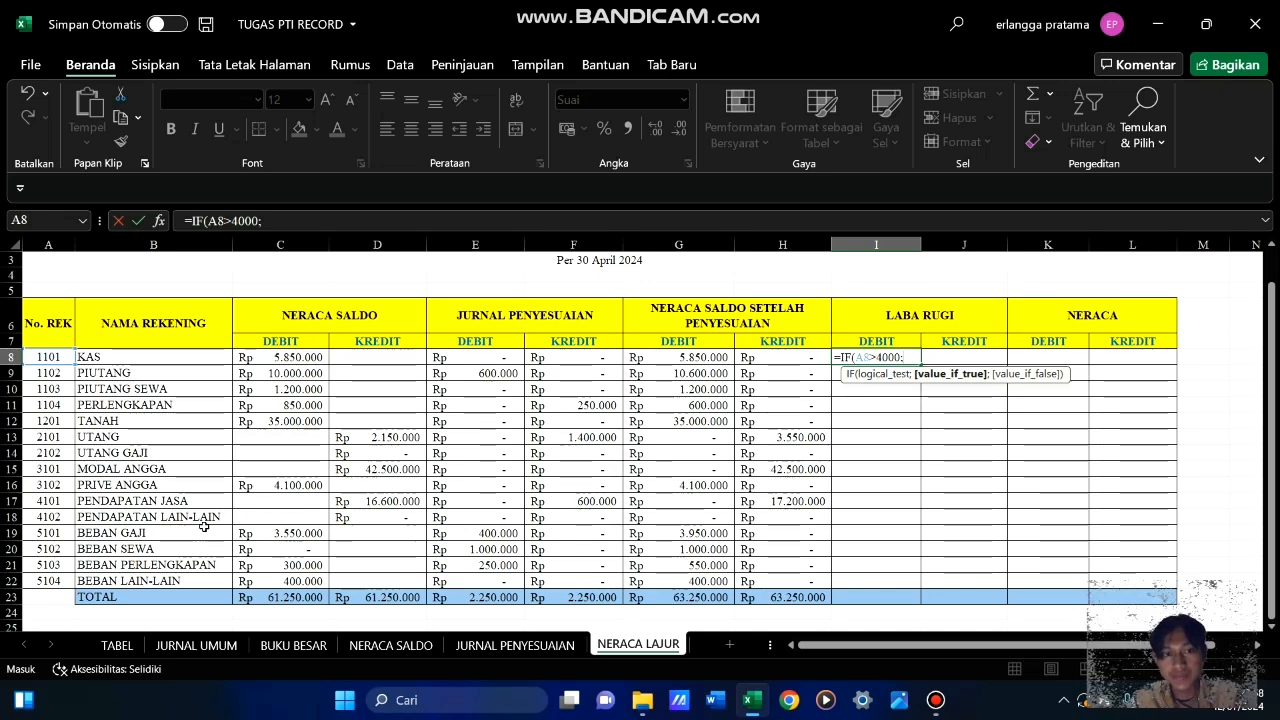
pyautogui.click(705, 358)
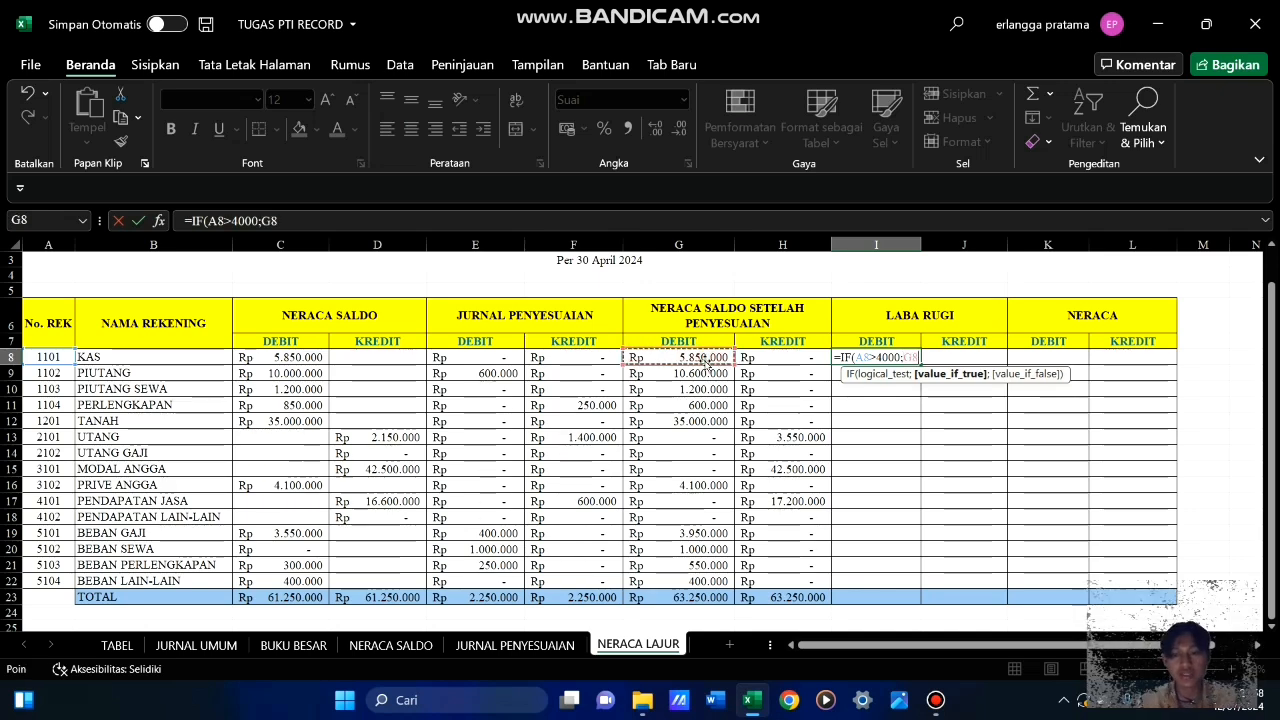
pyautogui.write(';')
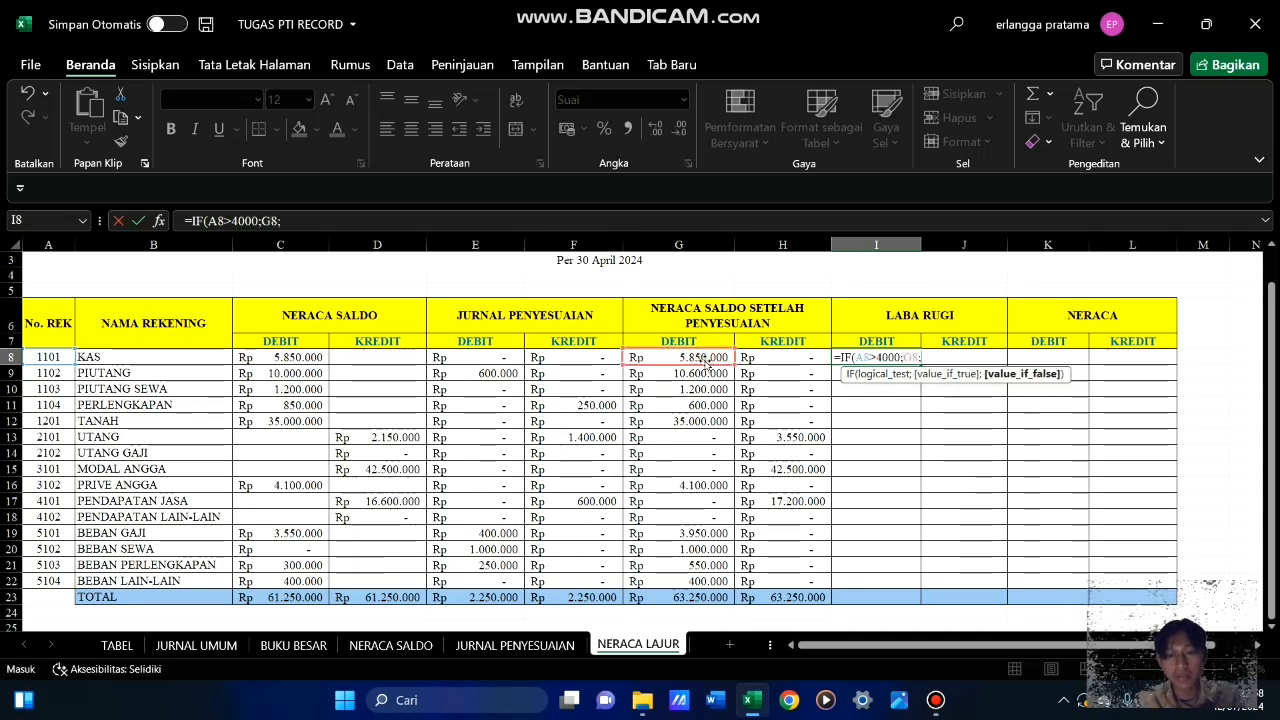
pyautogui.write('0)')
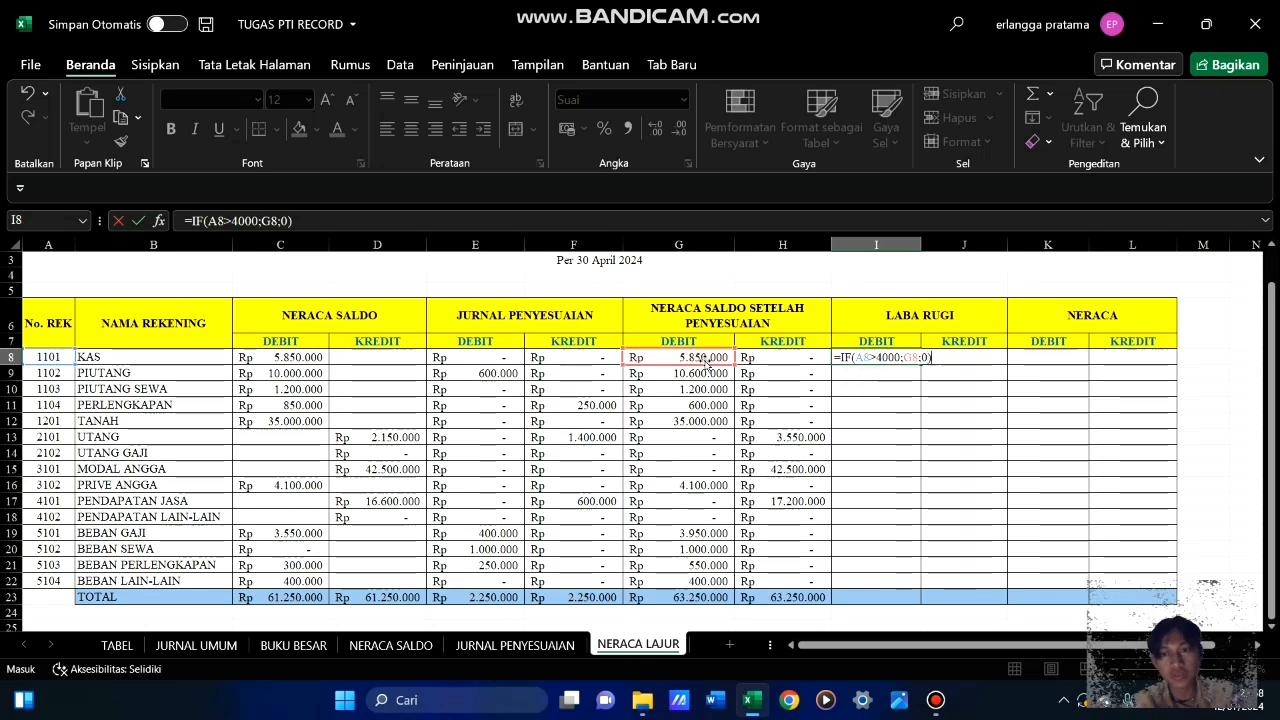
pyautogui.press('Return')
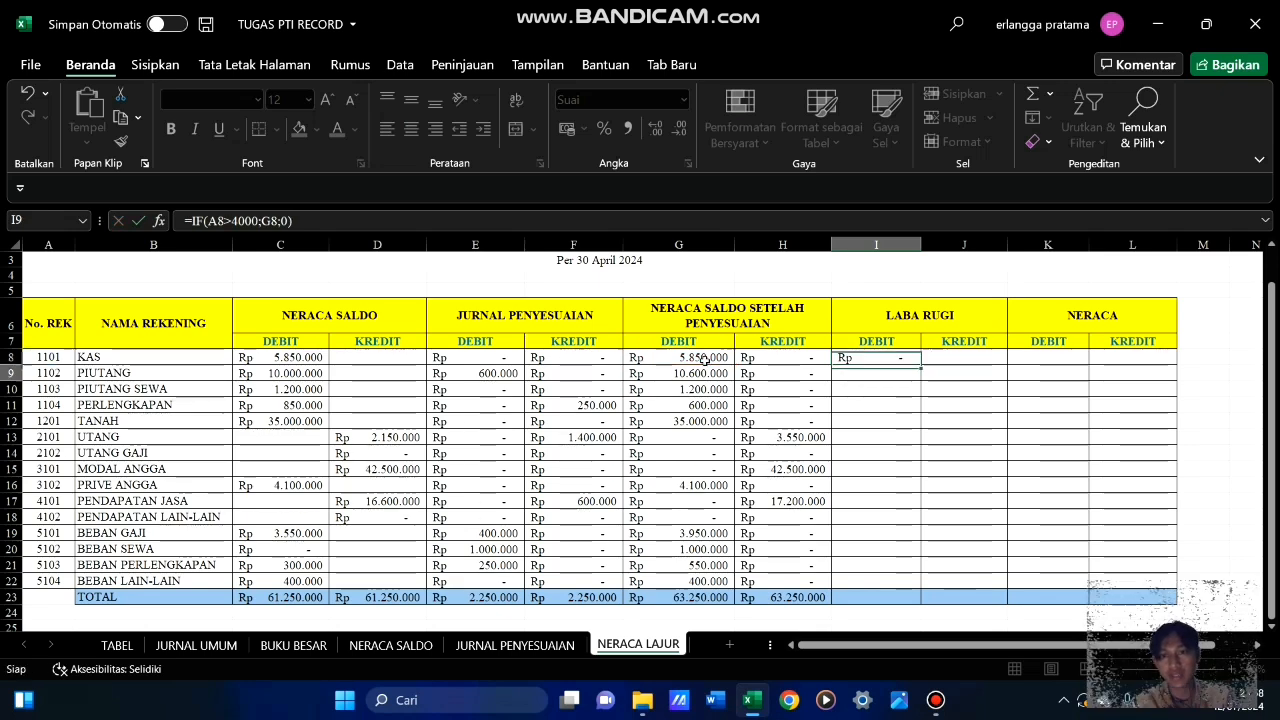
# Fill the LABA RUGI debit formula from I8 down to I22 and check it against the PENDAPATAN and BEBAN rows
pyautogui.click(908, 359)
pyautogui.moveTo(922, 365); pyautogui.dragTo(933, 590)
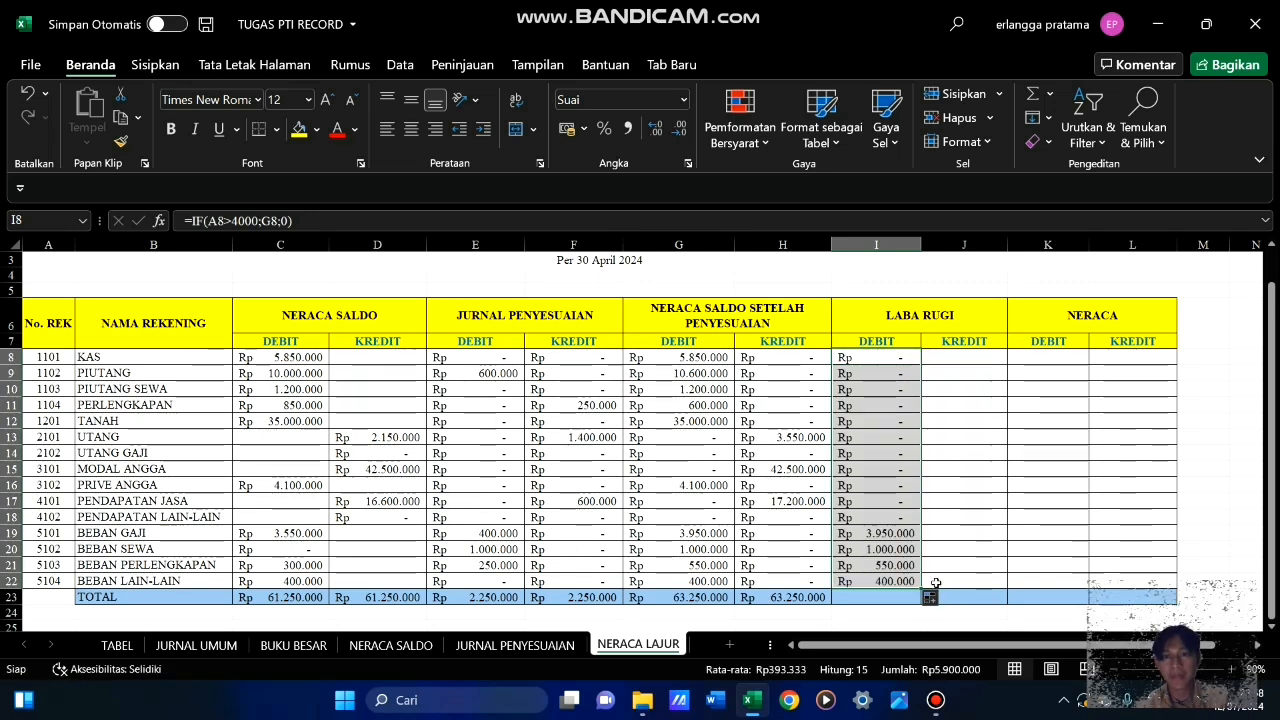
pyautogui.click(965, 498)
pyautogui.click(875, 532)
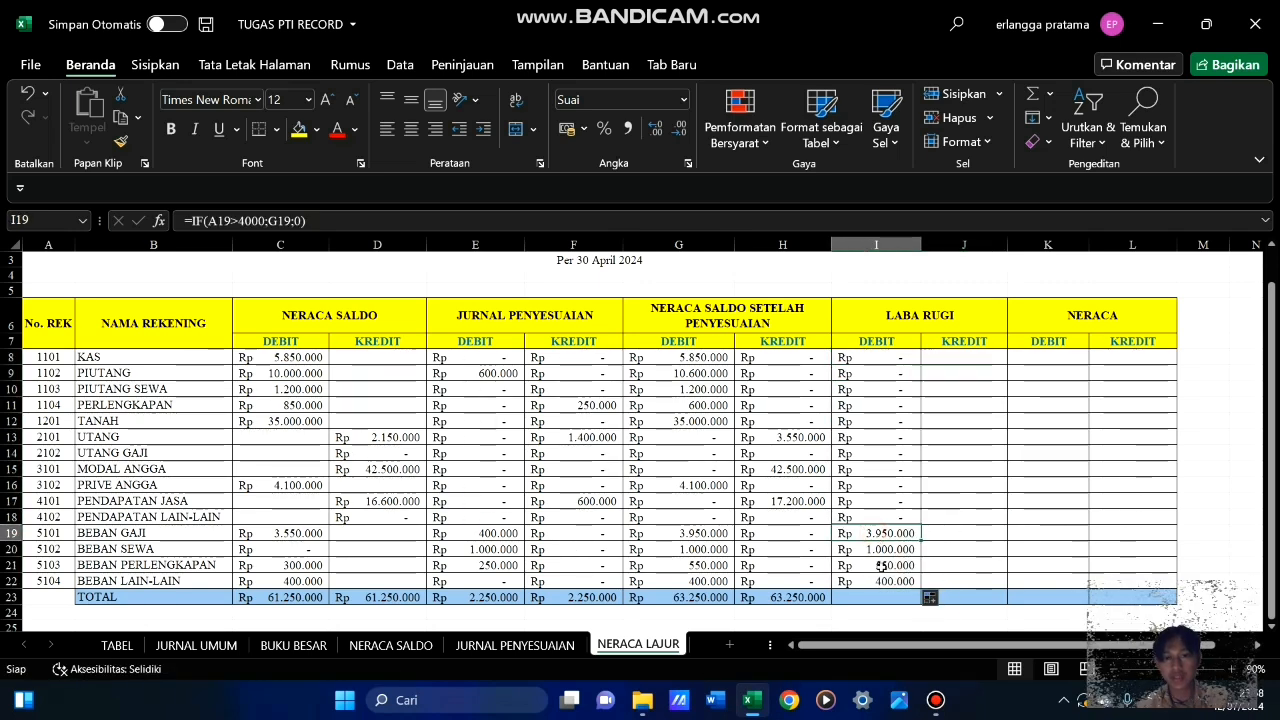
pyautogui.click(881, 578)
pyautogui.click(876, 533)
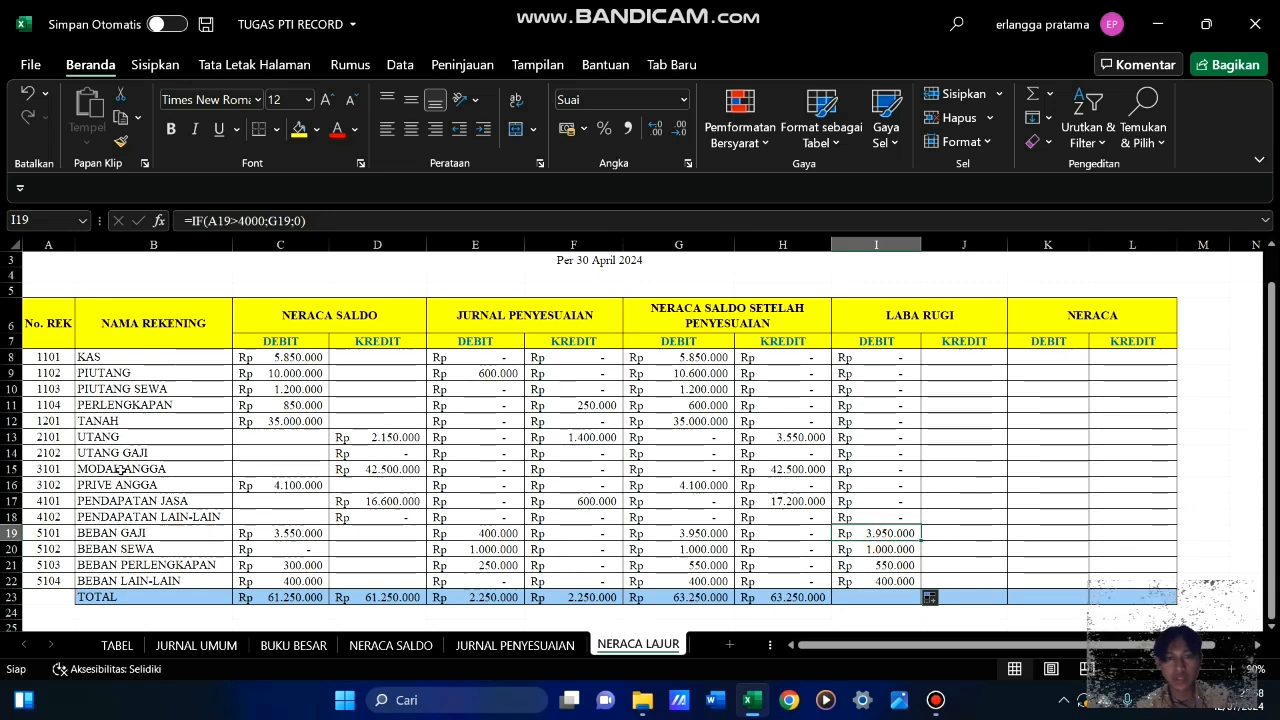
pyautogui.moveTo(128, 502); pyautogui.dragTo(777, 581)
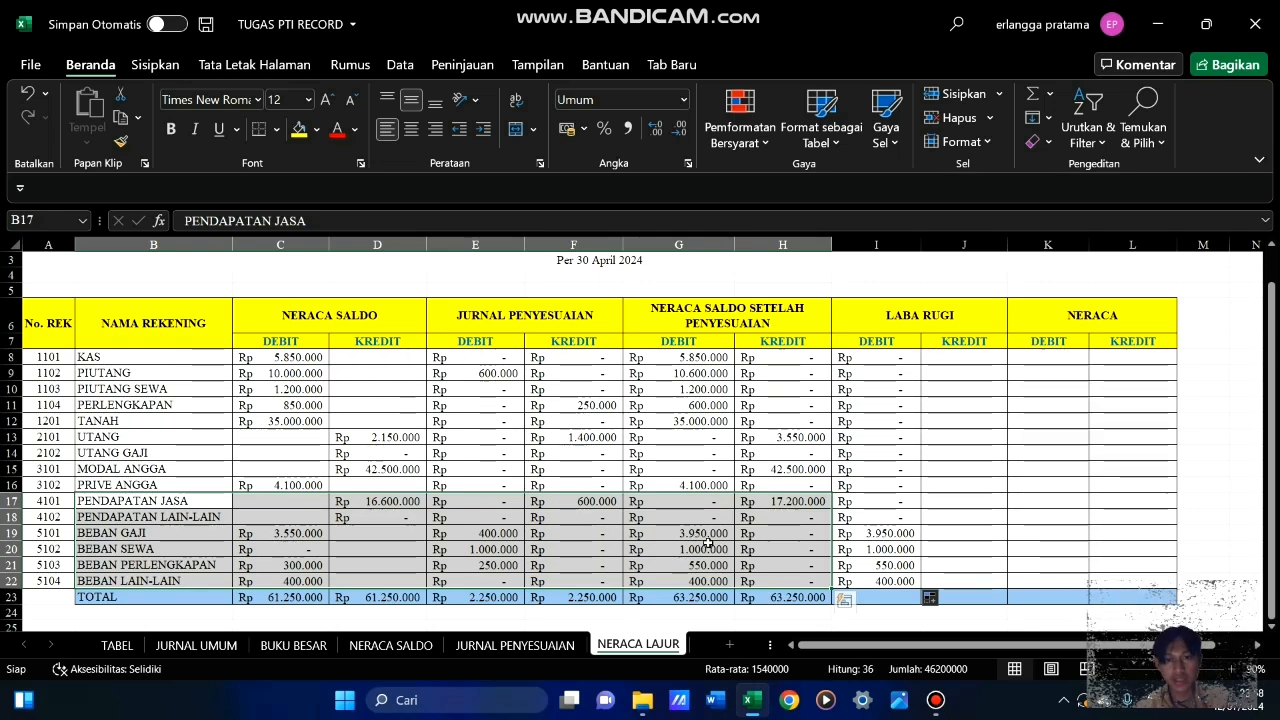
pyautogui.hotkey('ctrl', 'v')
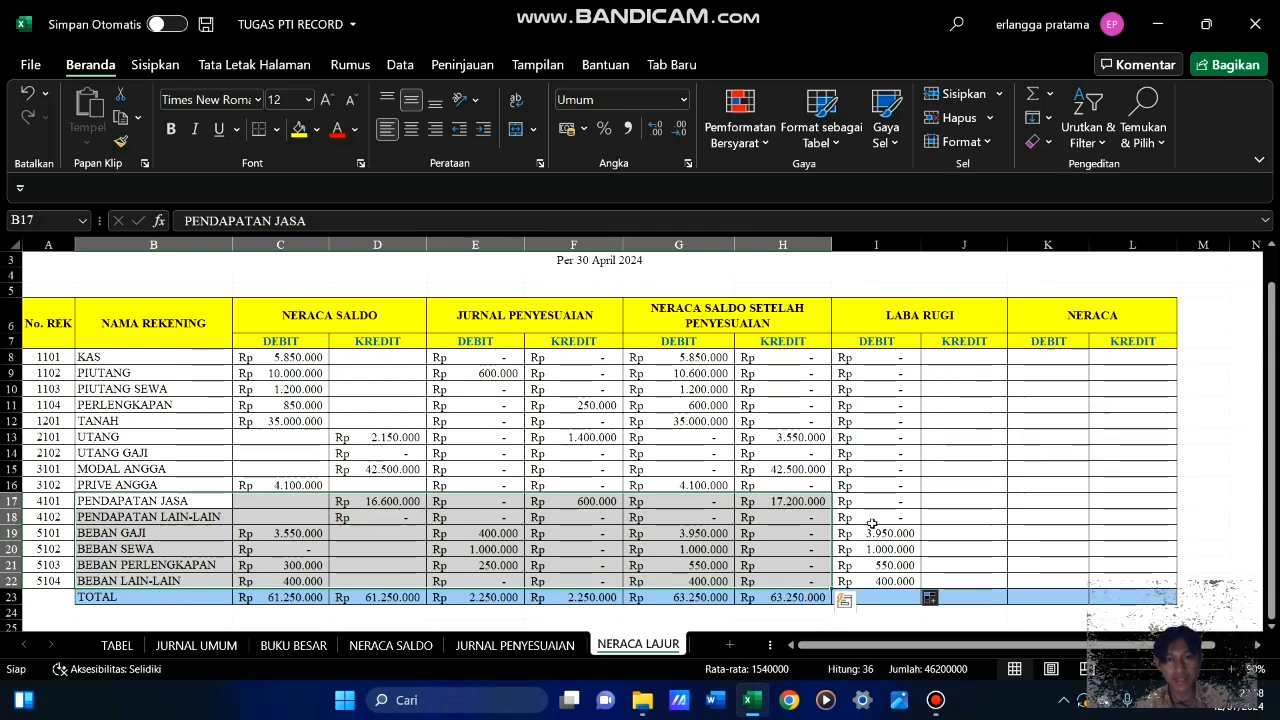
pyautogui.click(888, 489)
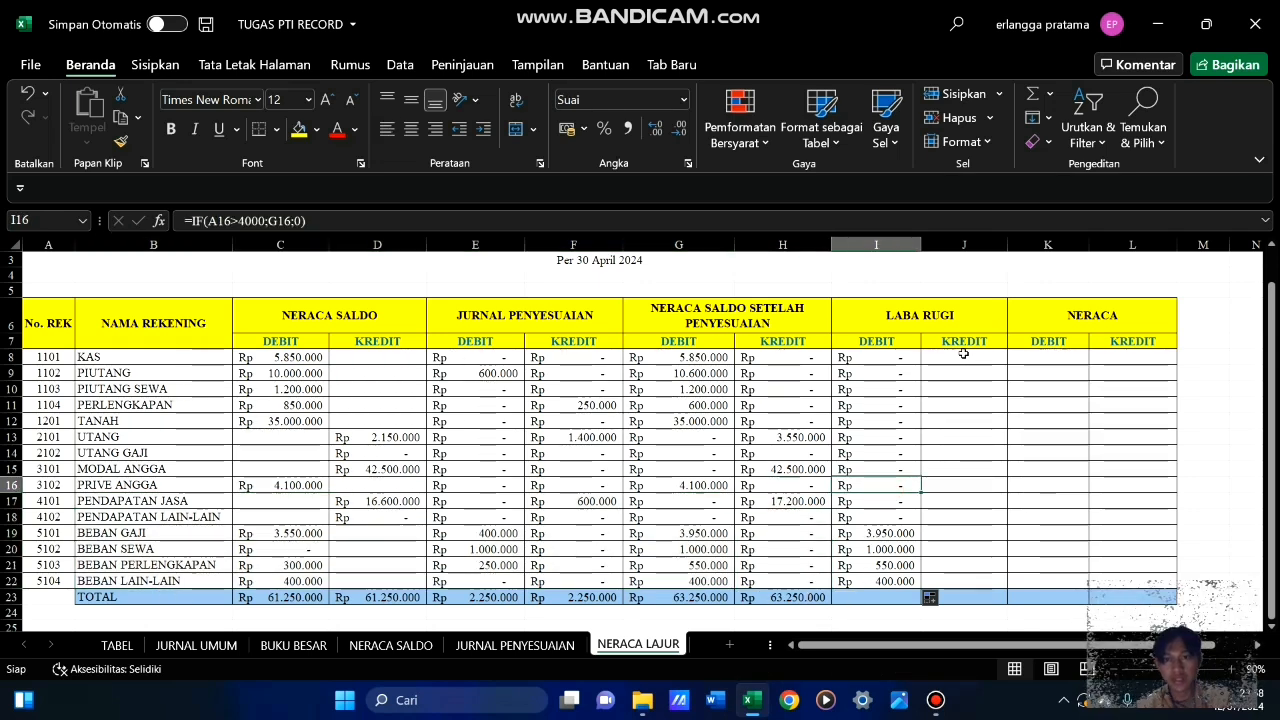
# Start an IF formula in J8, the LABA RUGI kredit cell for KAS, testing whether account number A8 is greater than 4000
pyautogui.click(963, 355)
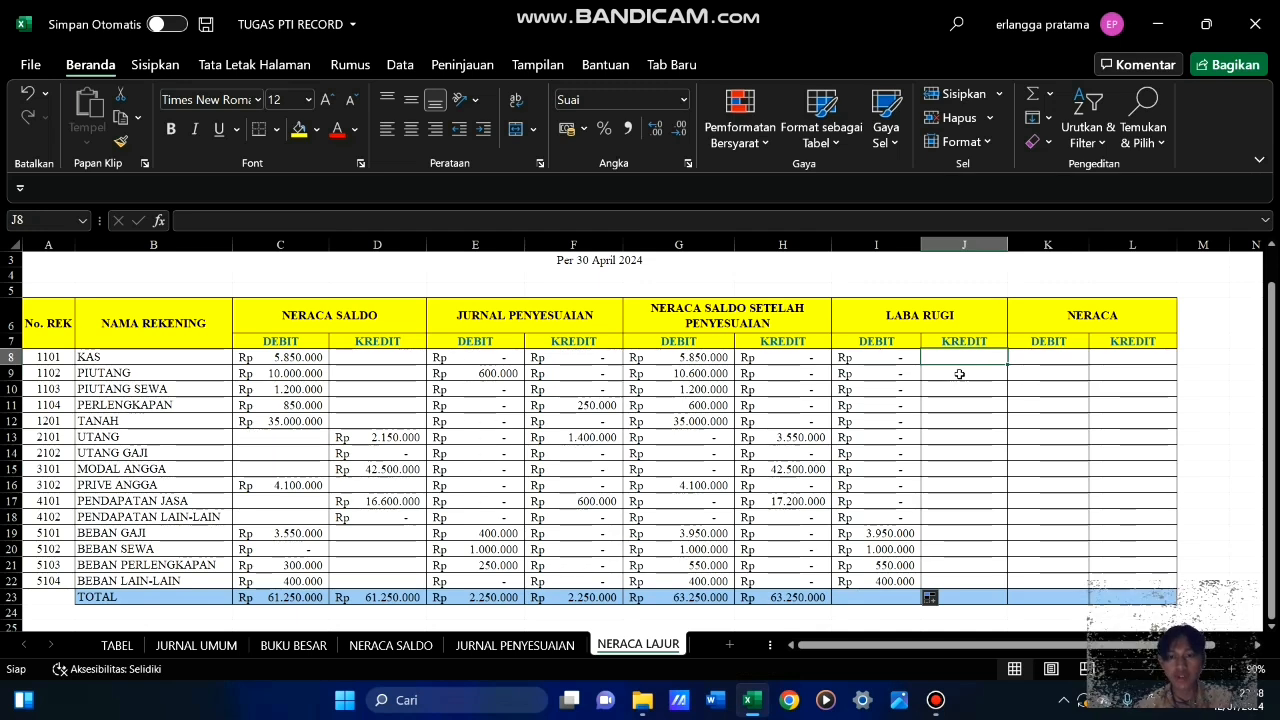
pyautogui.write('=')
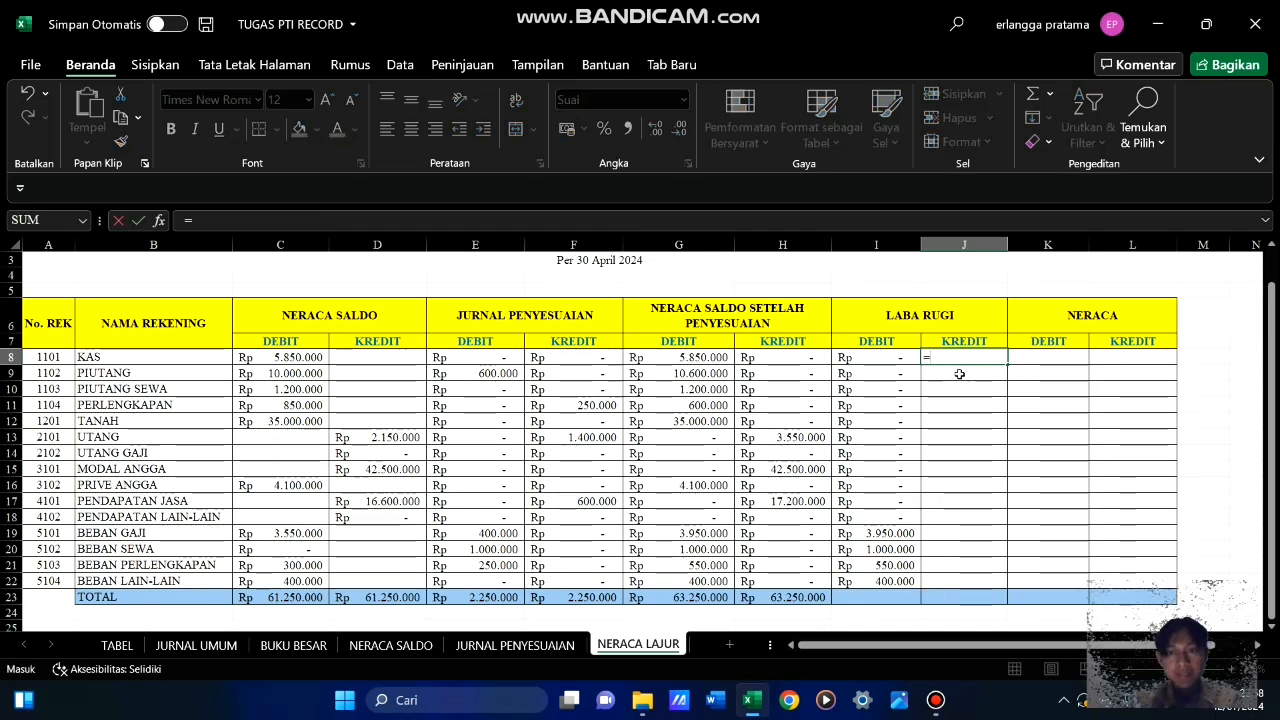
pyautogui.write('iof')
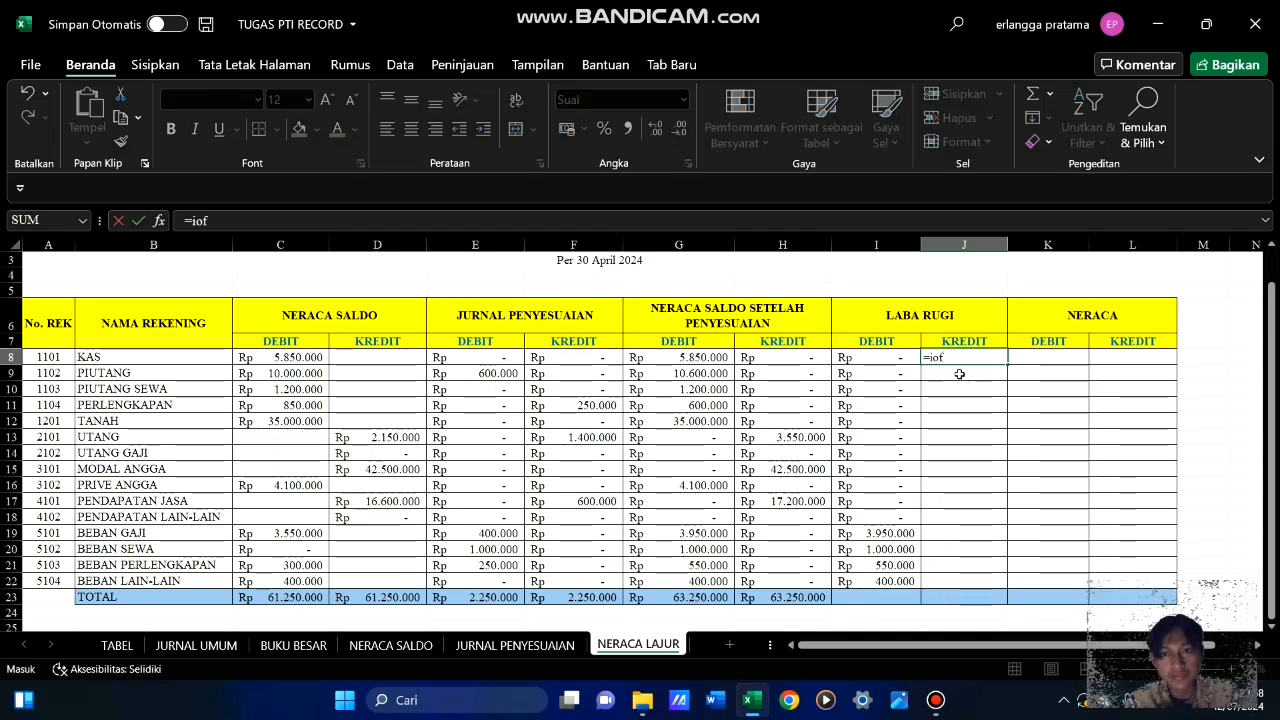
pyautogui.press('BackSpace')
pyautogui.press('BackSpace')
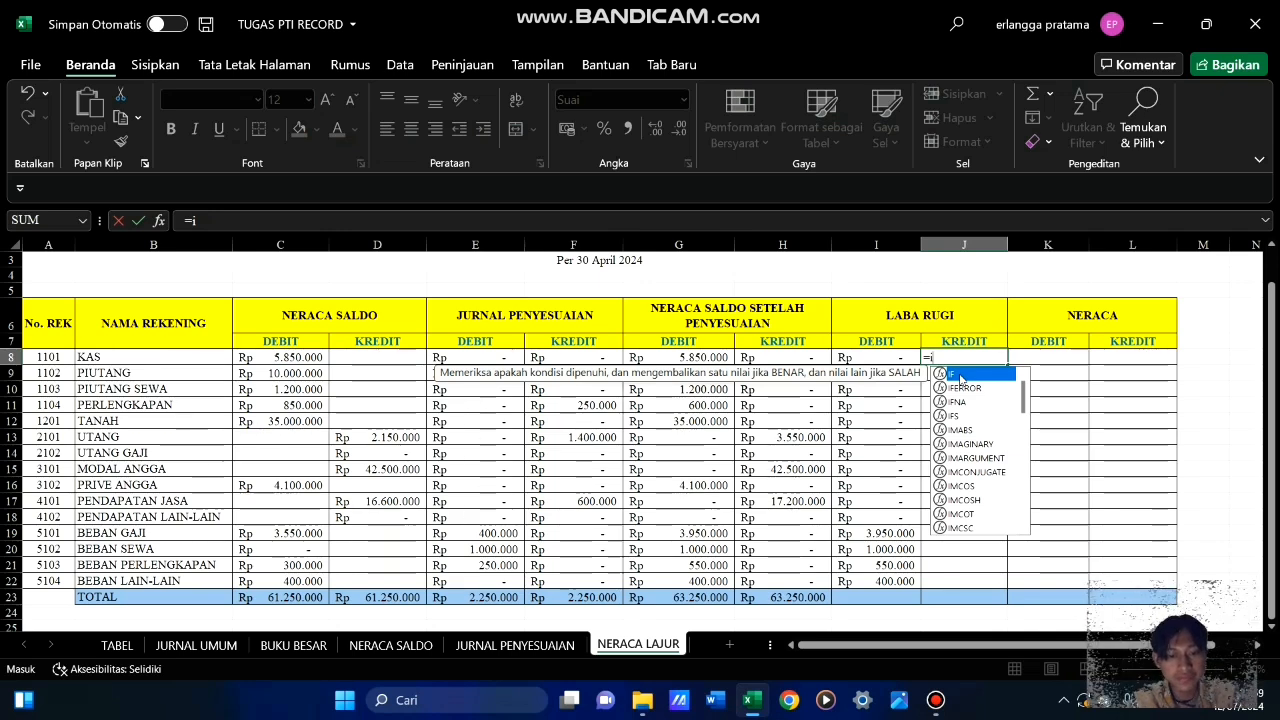
pyautogui.doubleClick(960, 377)
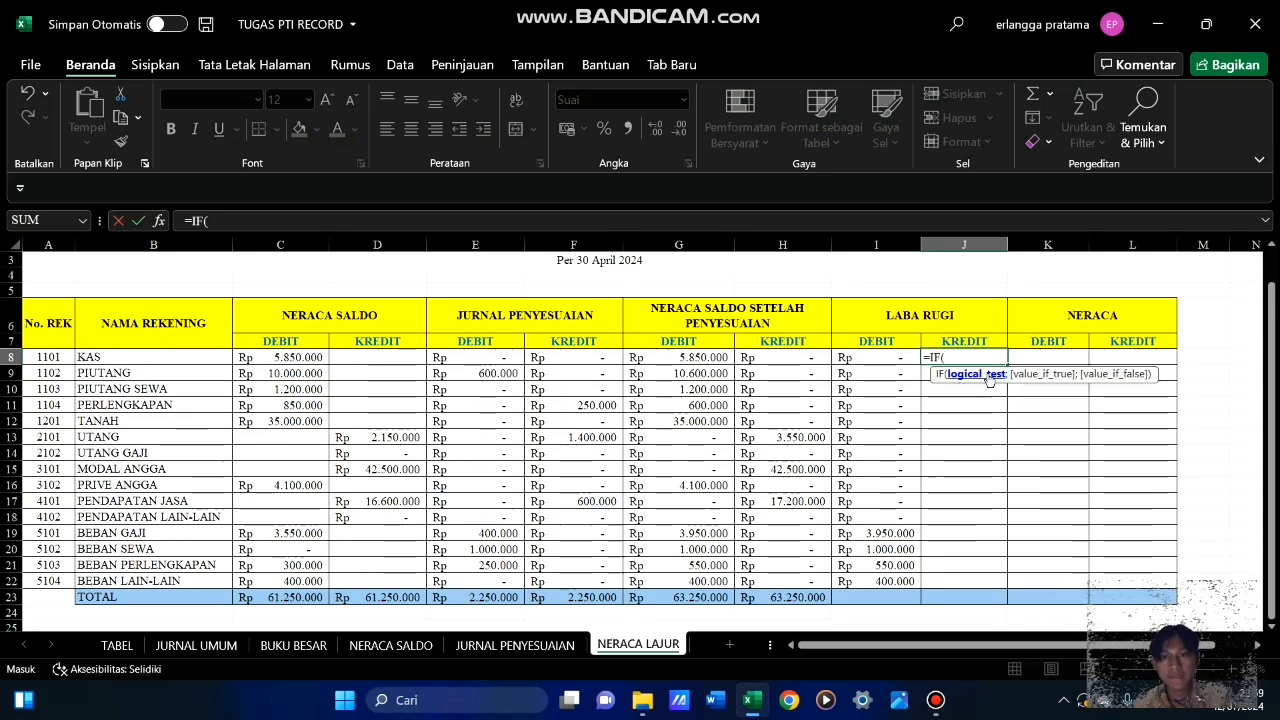
pyautogui.click(52, 357)
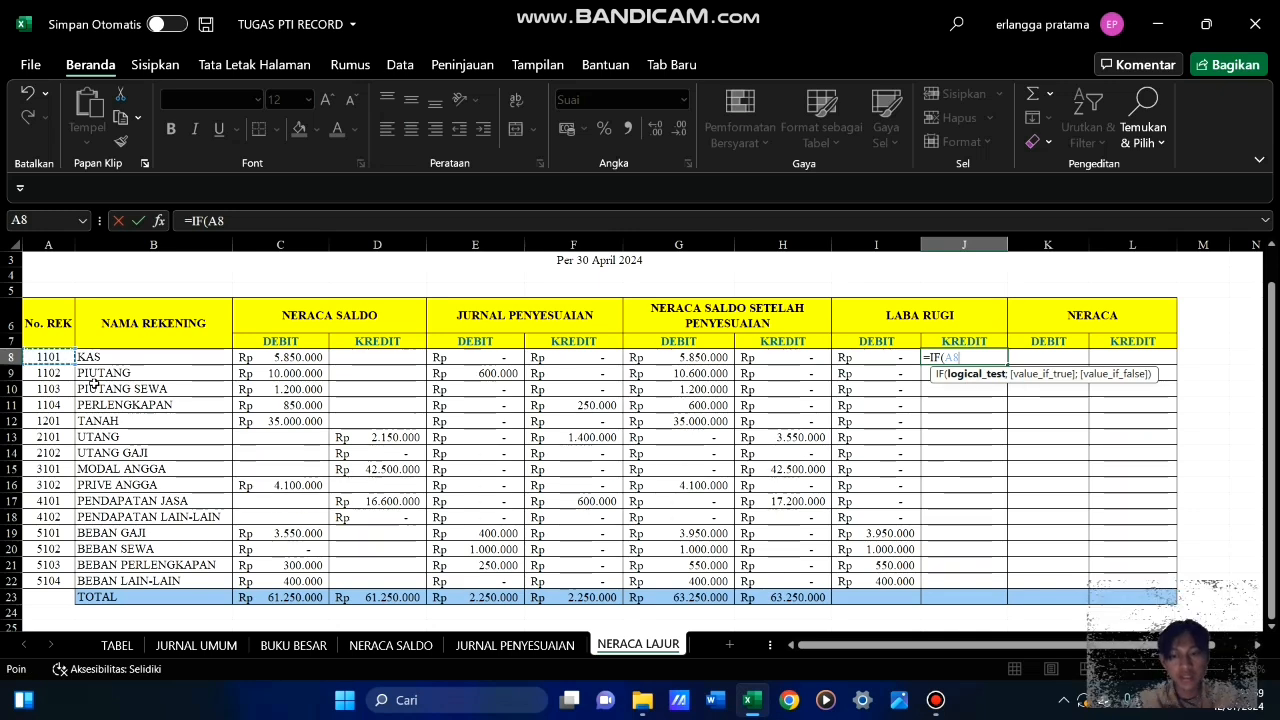
pyautogui.write('>')
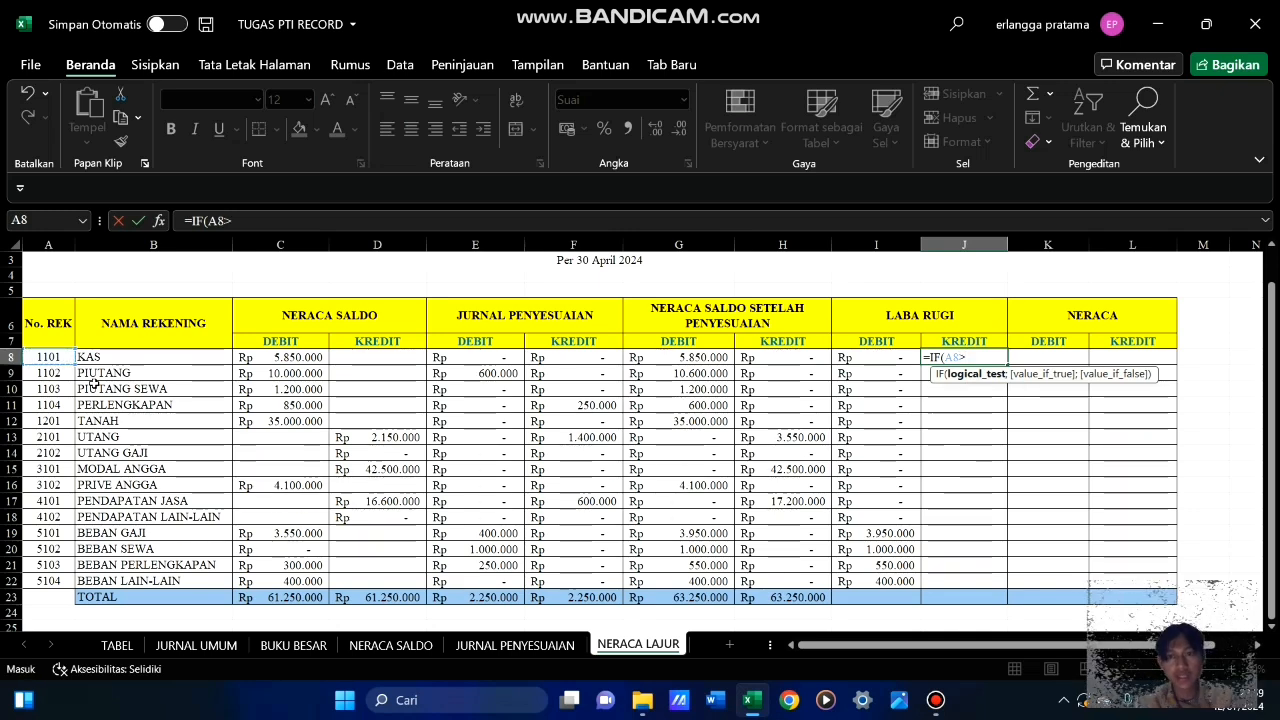
pyautogui.write('4000')
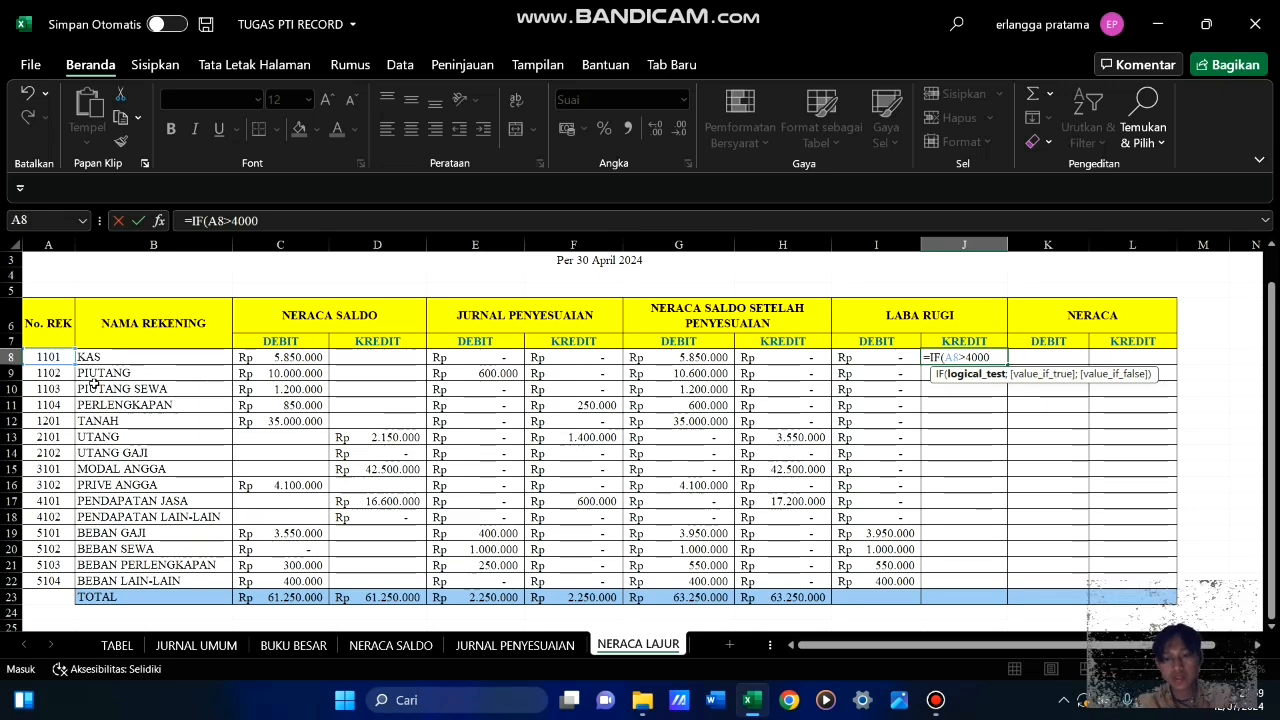
pyautogui.write(';')
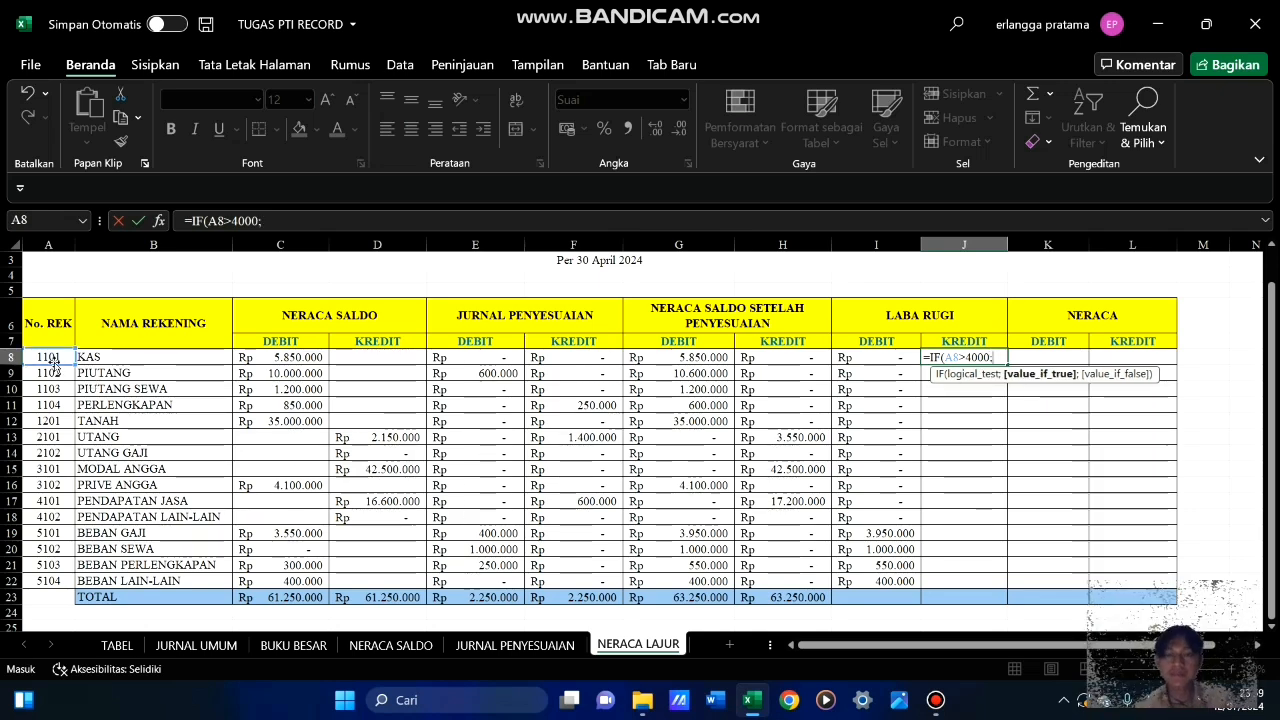
# Complete the J8 formula with H8 as the true value and 0 as the false value, and enter it
pyautogui.click(790, 362)
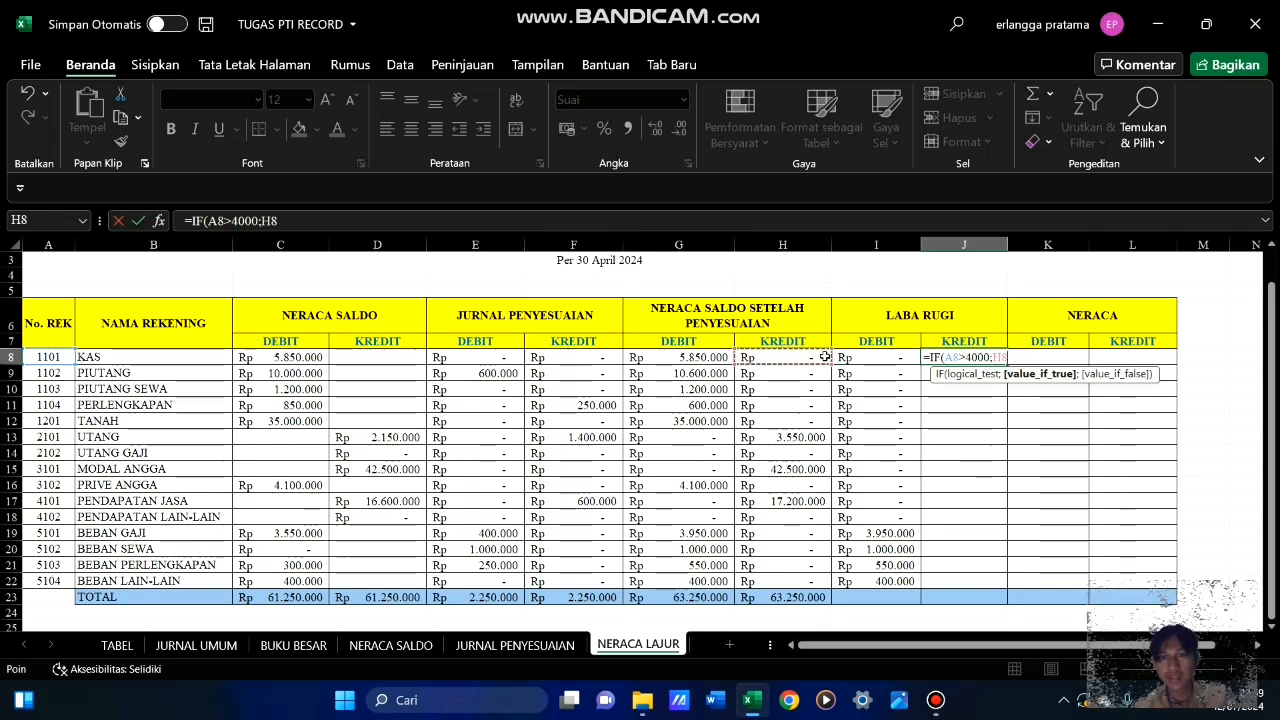
pyautogui.write(';0')
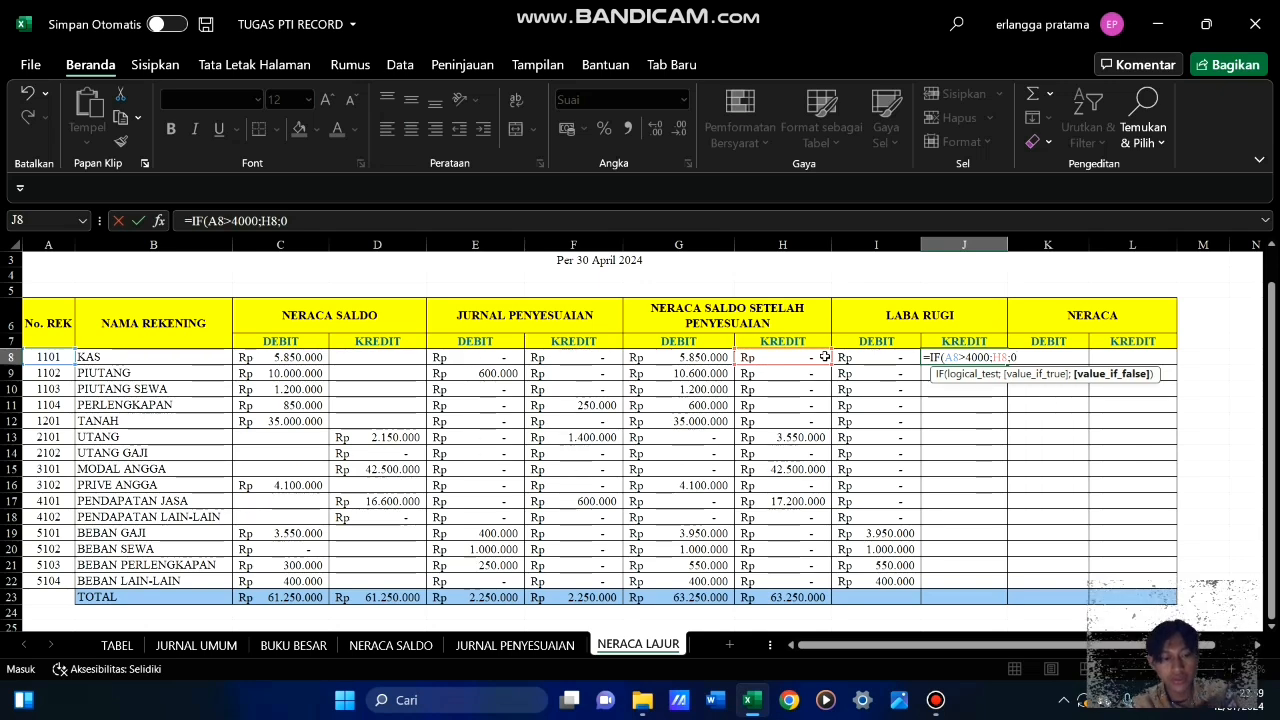
pyautogui.write(')')
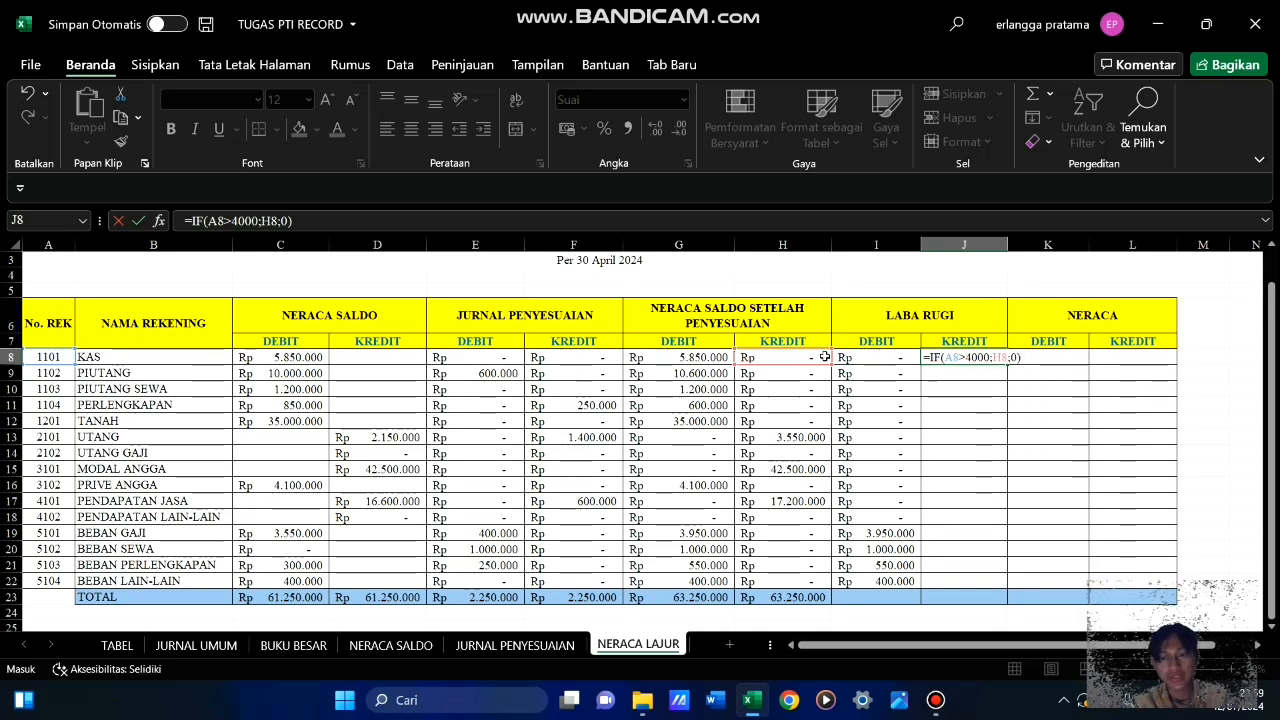
pyautogui.press('Return')
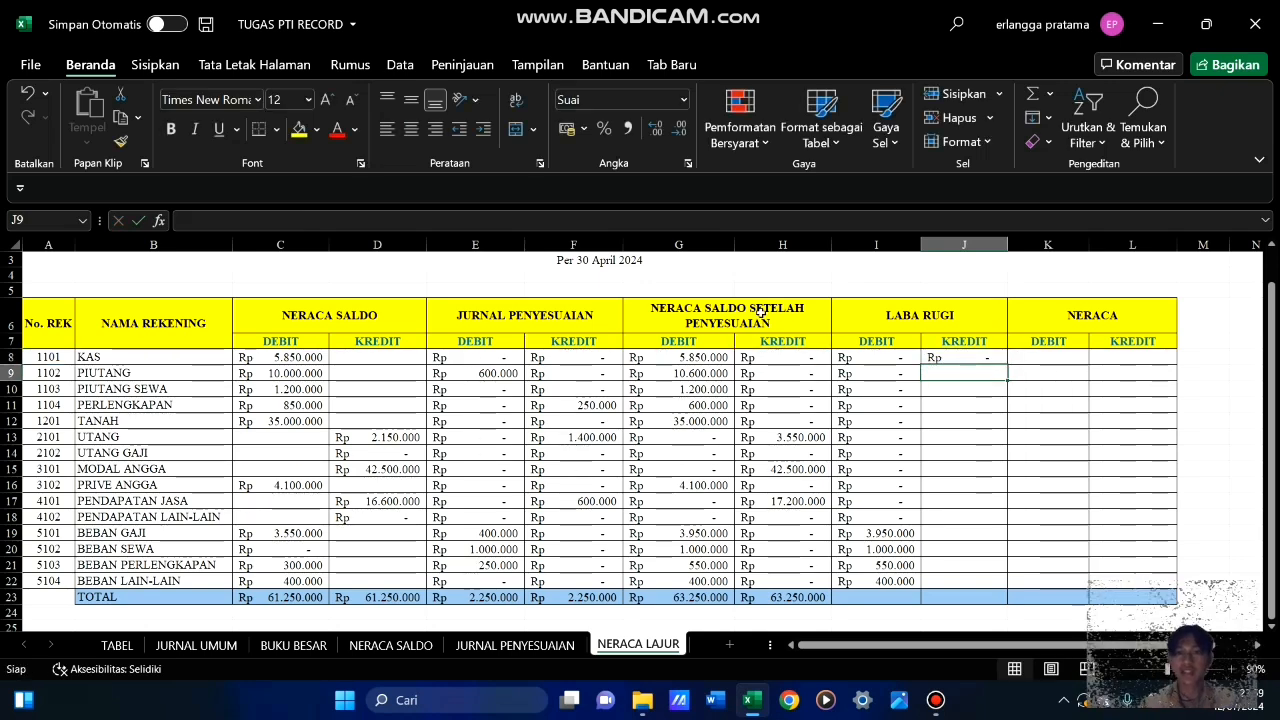
# Fill the LABA RUGI kredit formula from J8 down to J22 and check the PENDAPATAN JASA row
pyautogui.click(991, 357)
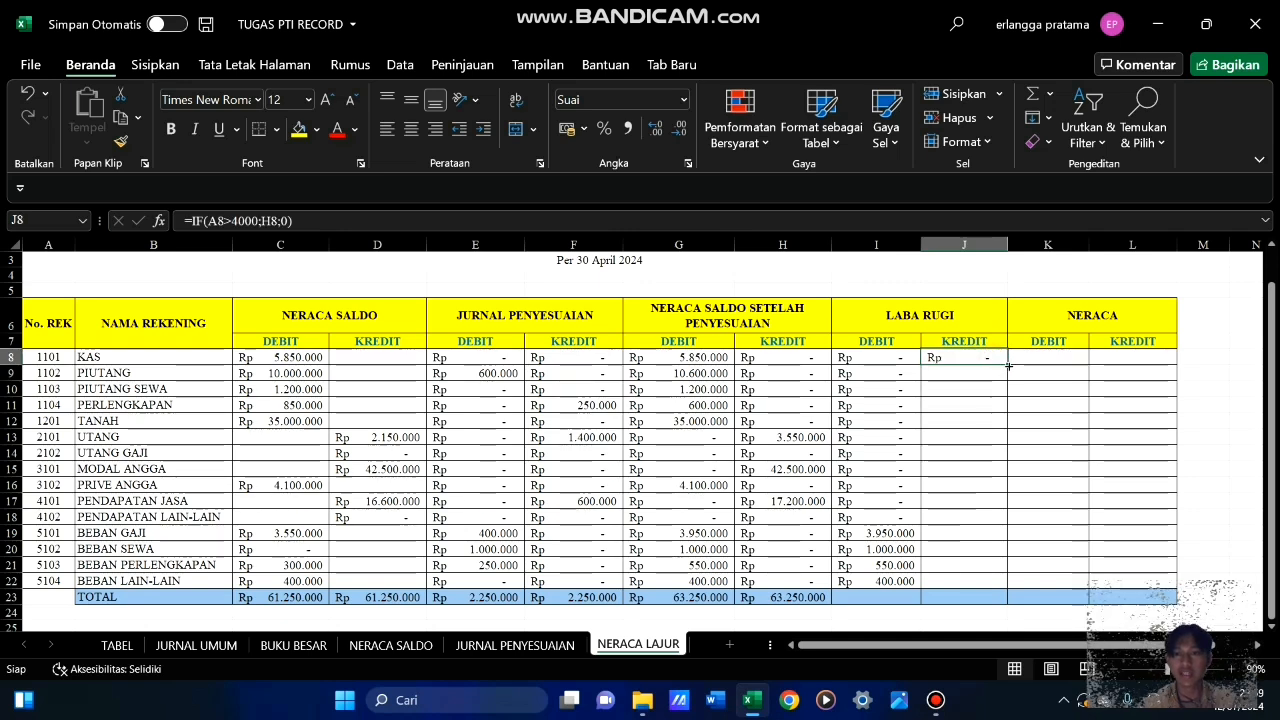
pyautogui.moveTo(1007, 363); pyautogui.dragTo(1013, 592)
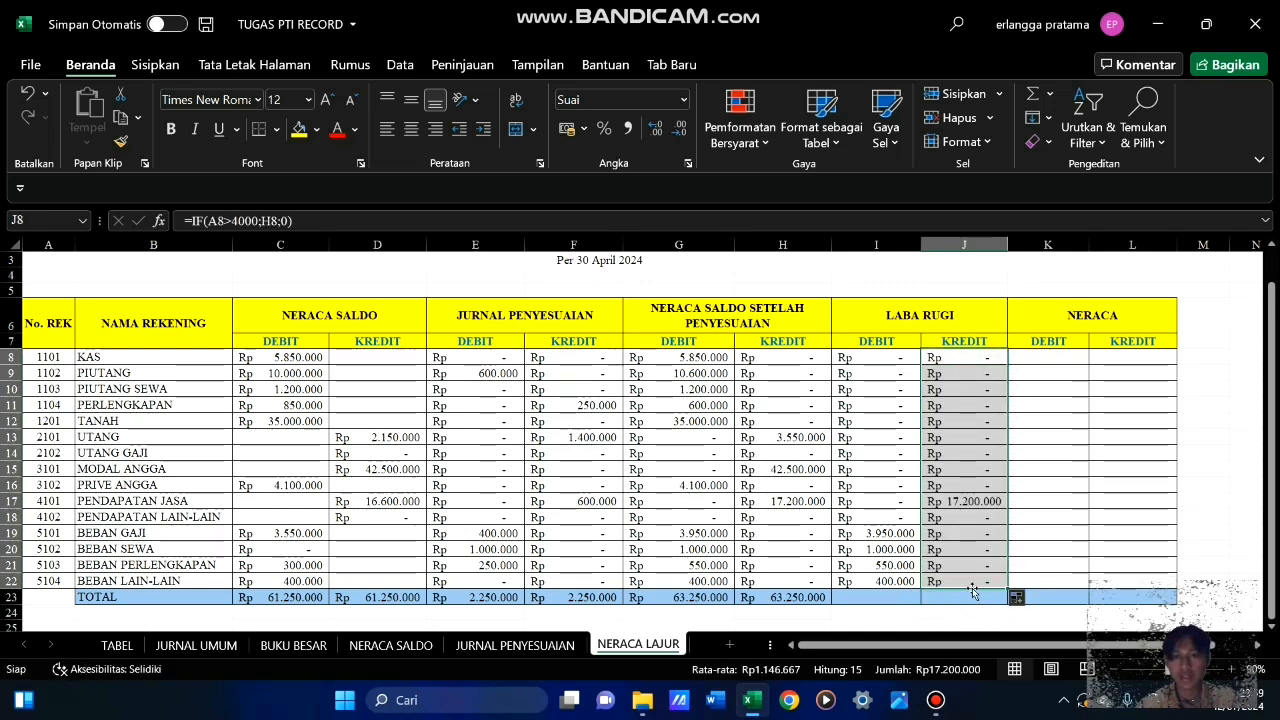
pyautogui.click(961, 503)
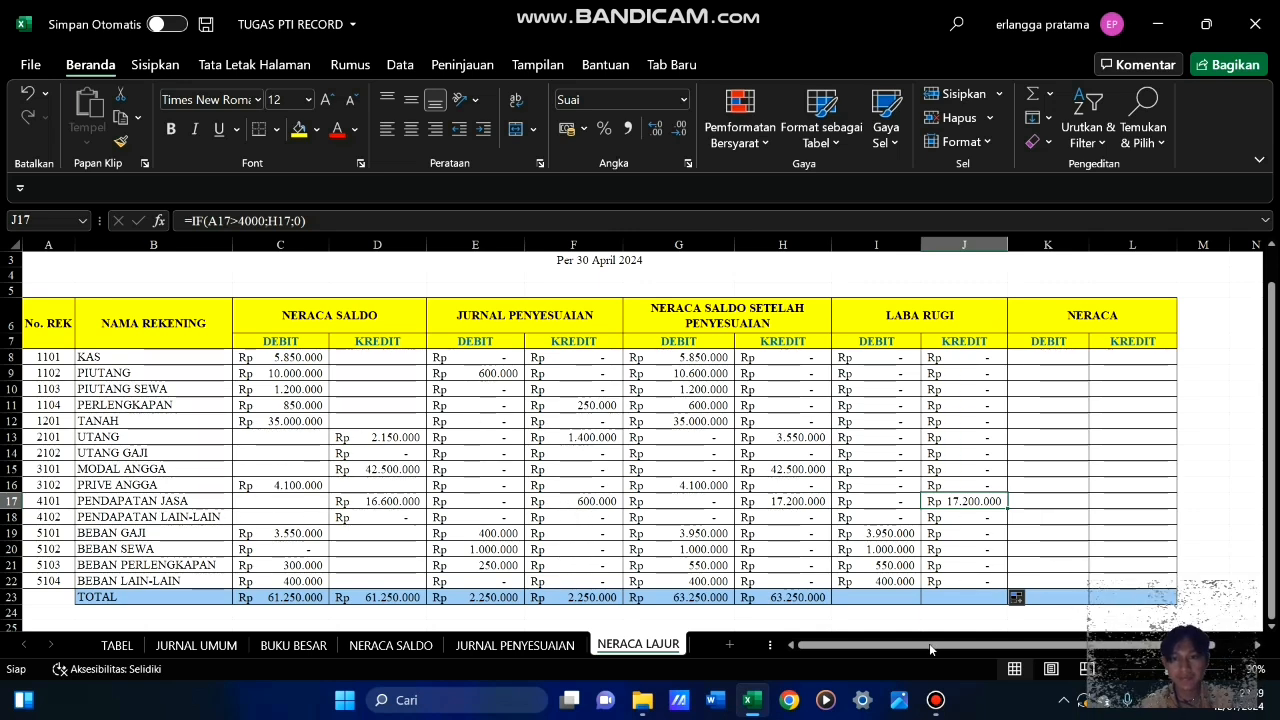
# Fill the TOTAL row's SUM formula from C23 across to J23, covering both LABA RUGI columns
pyautogui.moveTo(930, 650); pyautogui.dragTo(967, 651)
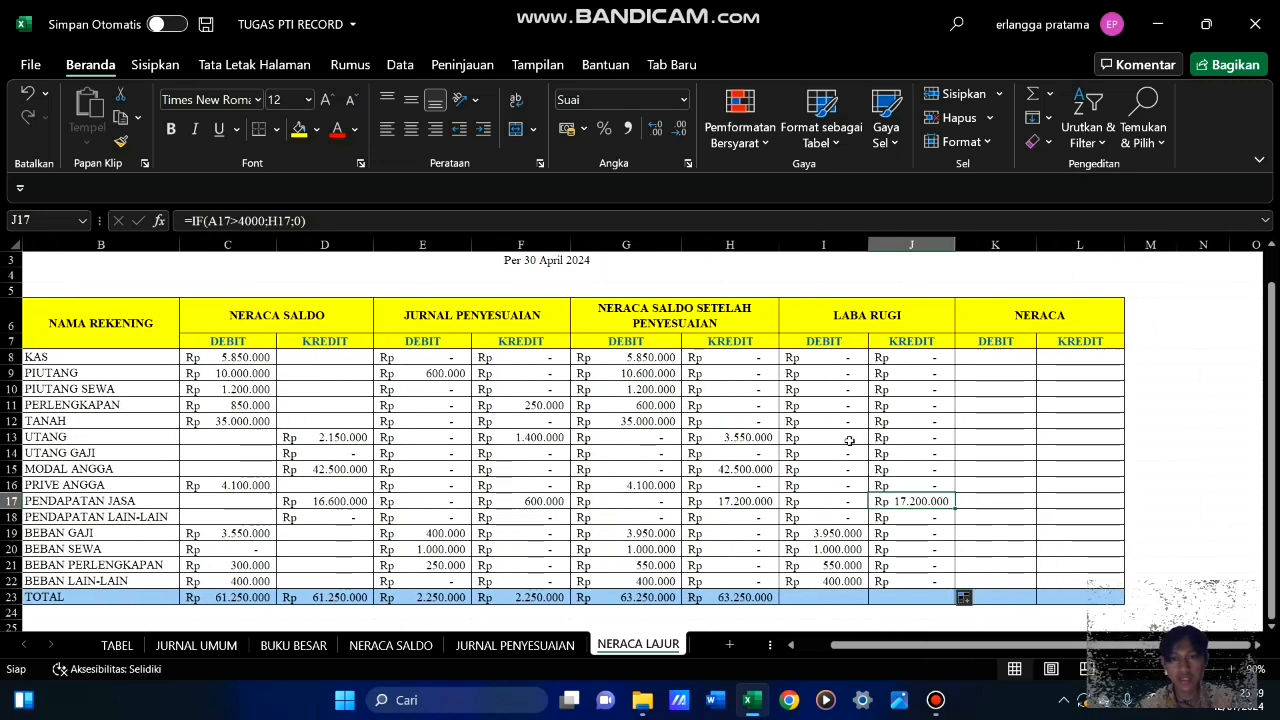
pyautogui.click(256, 597)
pyautogui.moveTo(276, 604); pyautogui.dragTo(952, 620)
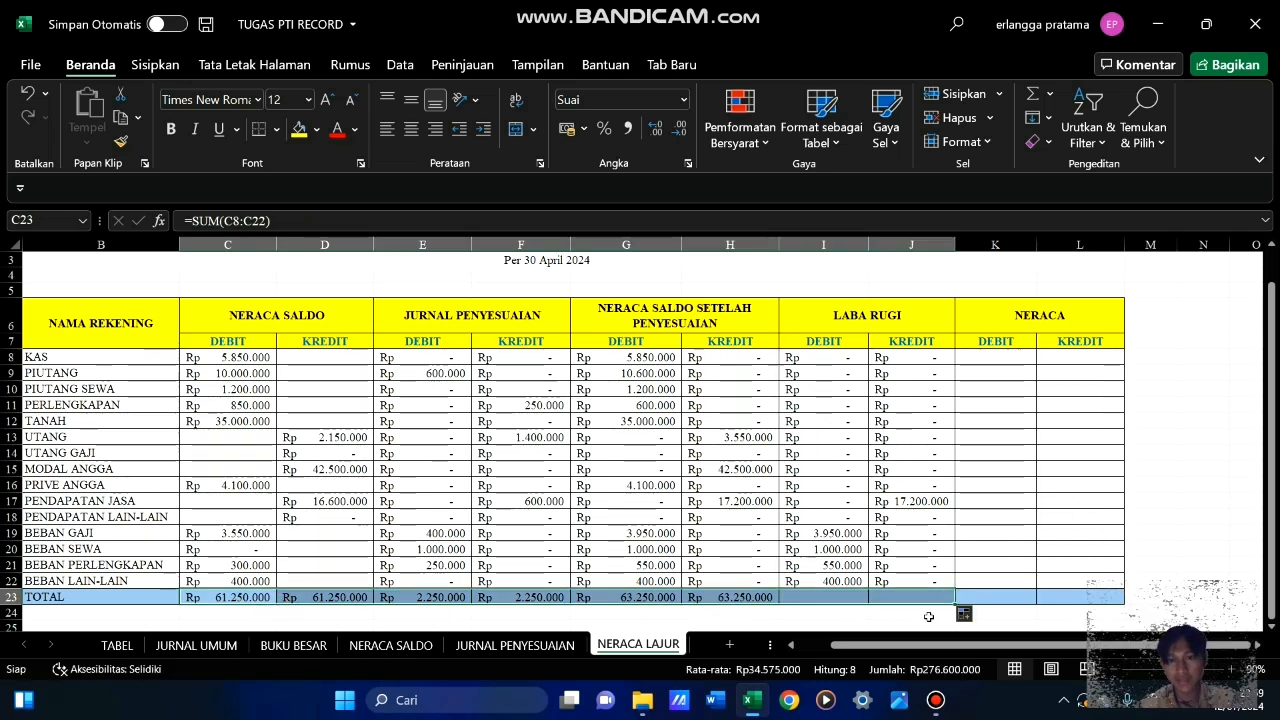
pyautogui.click(857, 626)
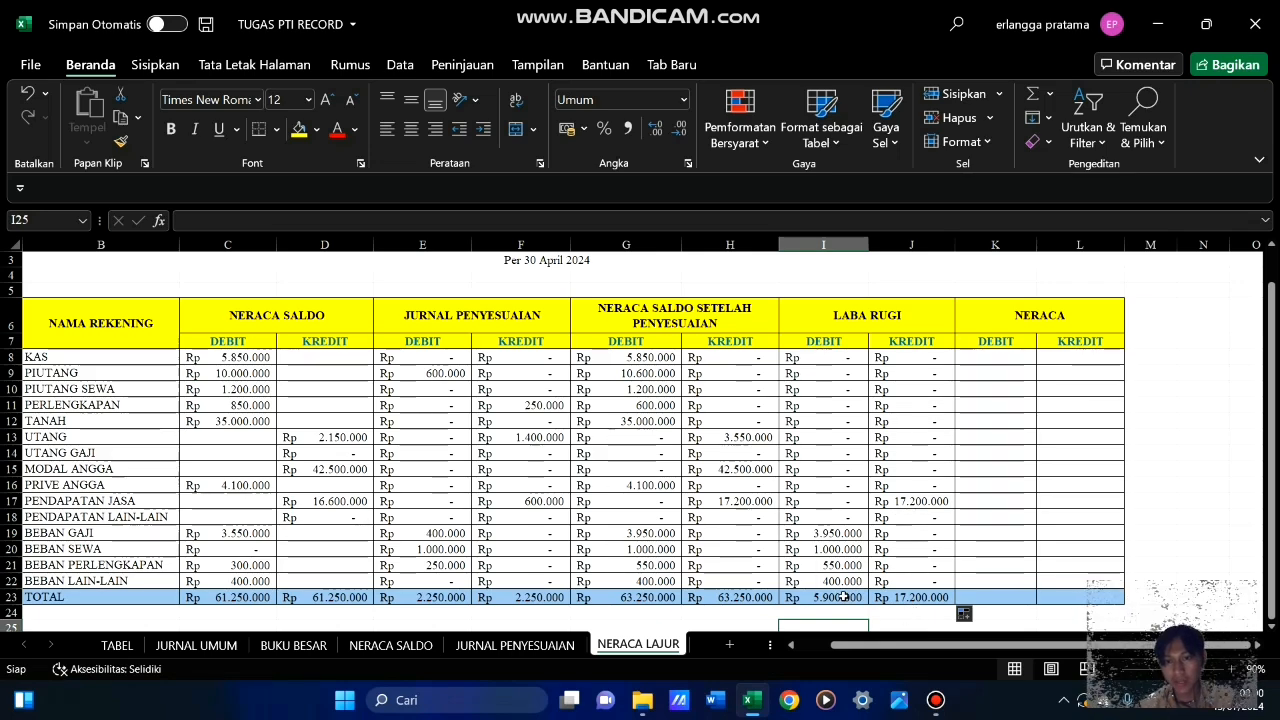
pyautogui.scroll(-3, 843, 597)
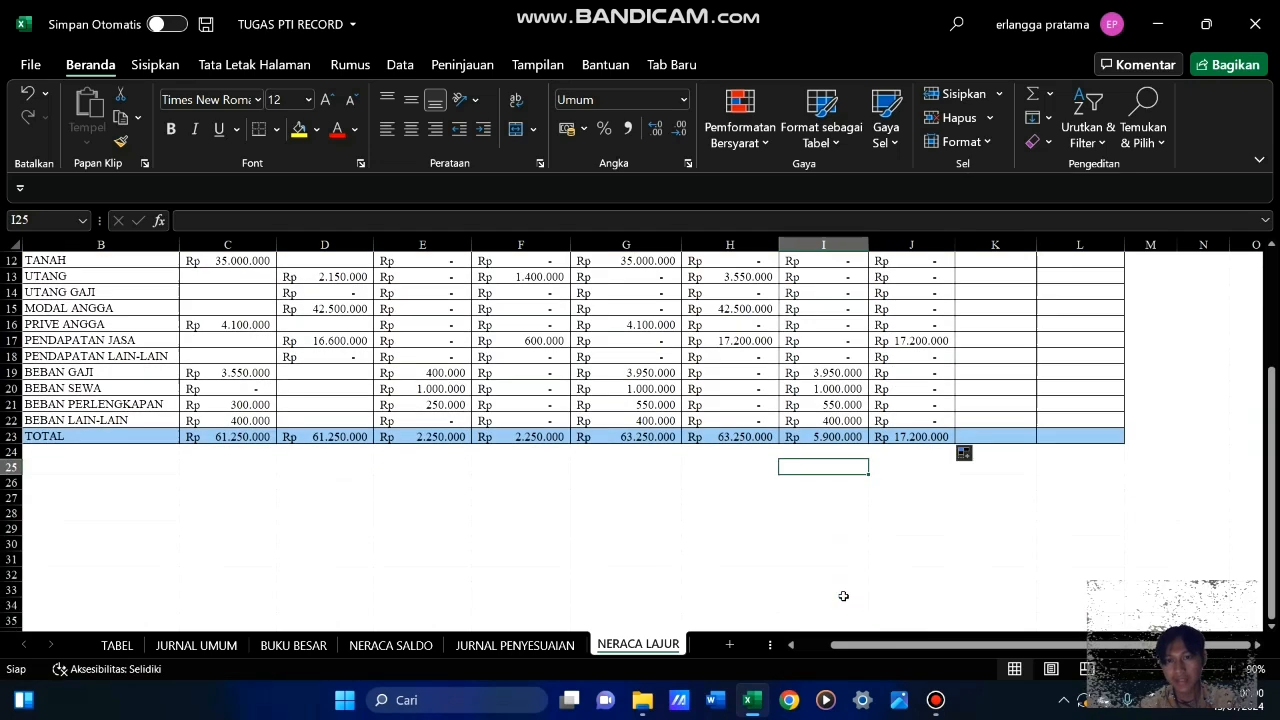
pyautogui.scroll(3, 843, 597)
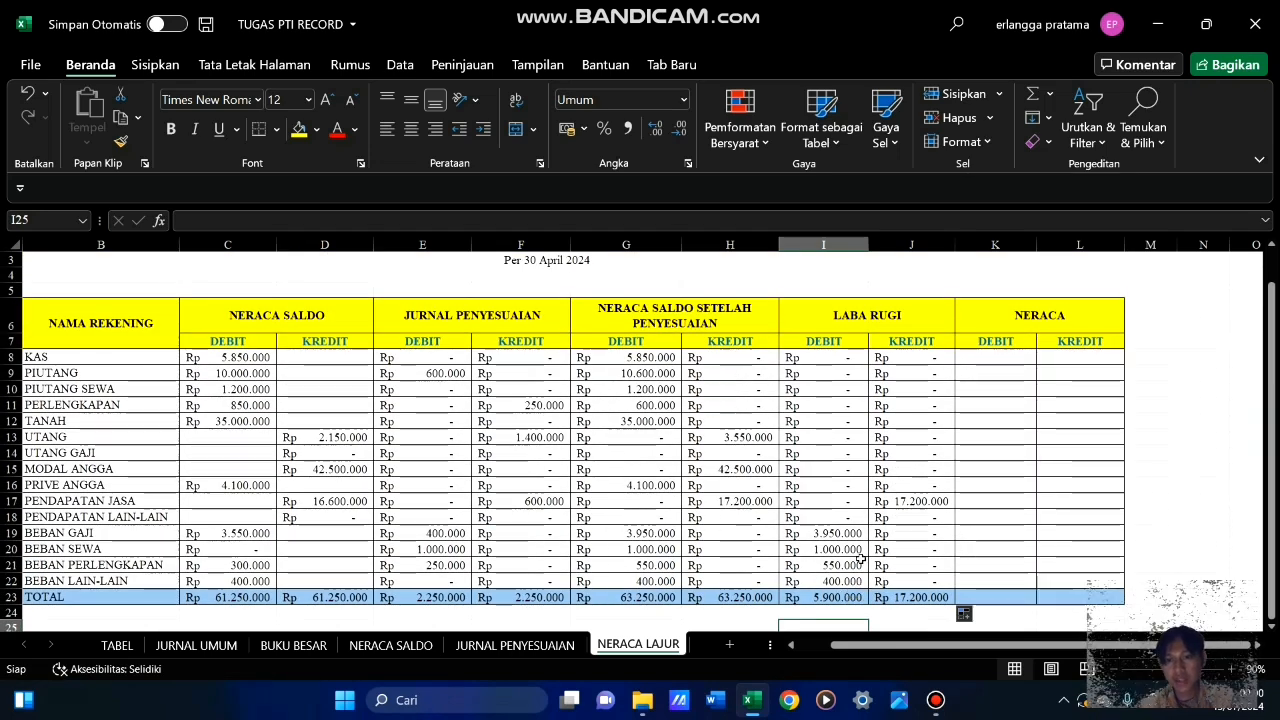
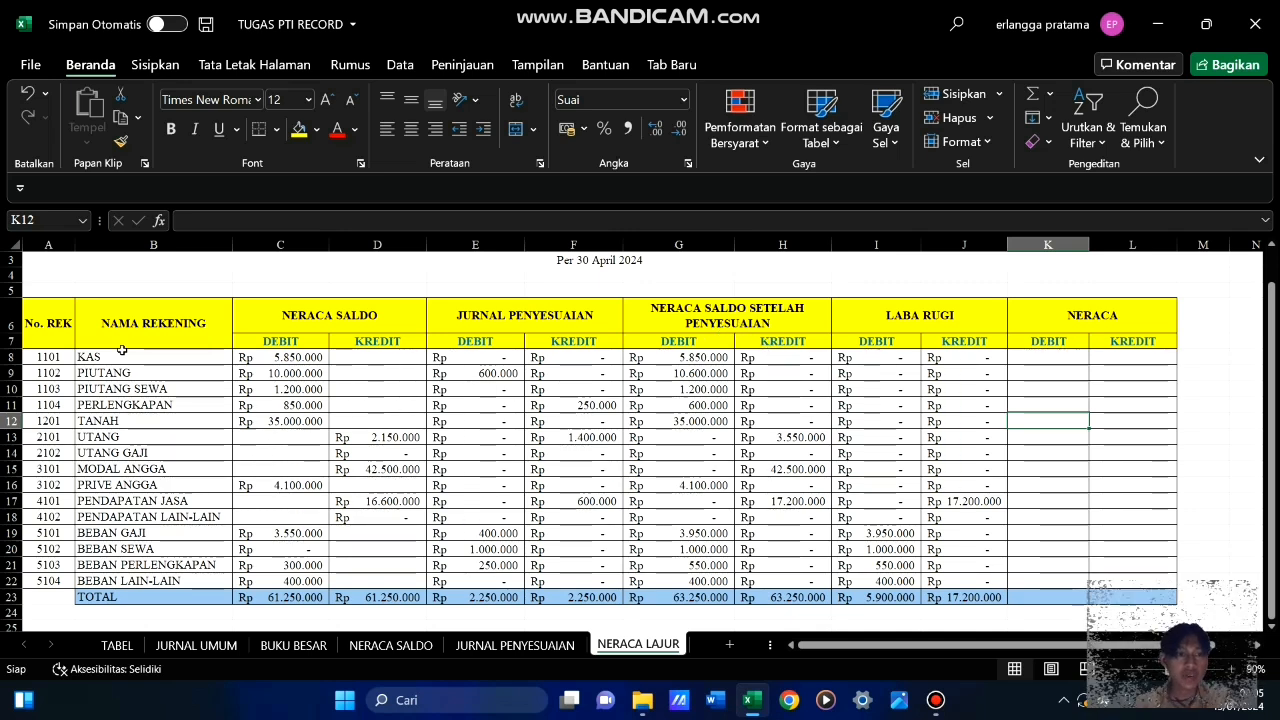
# Enter =IF(A8<4000;G8;0) in K8, the Neraca debit cell for the KAS account
pyautogui.moveTo(122, 357); pyautogui.dragTo(143, 486)
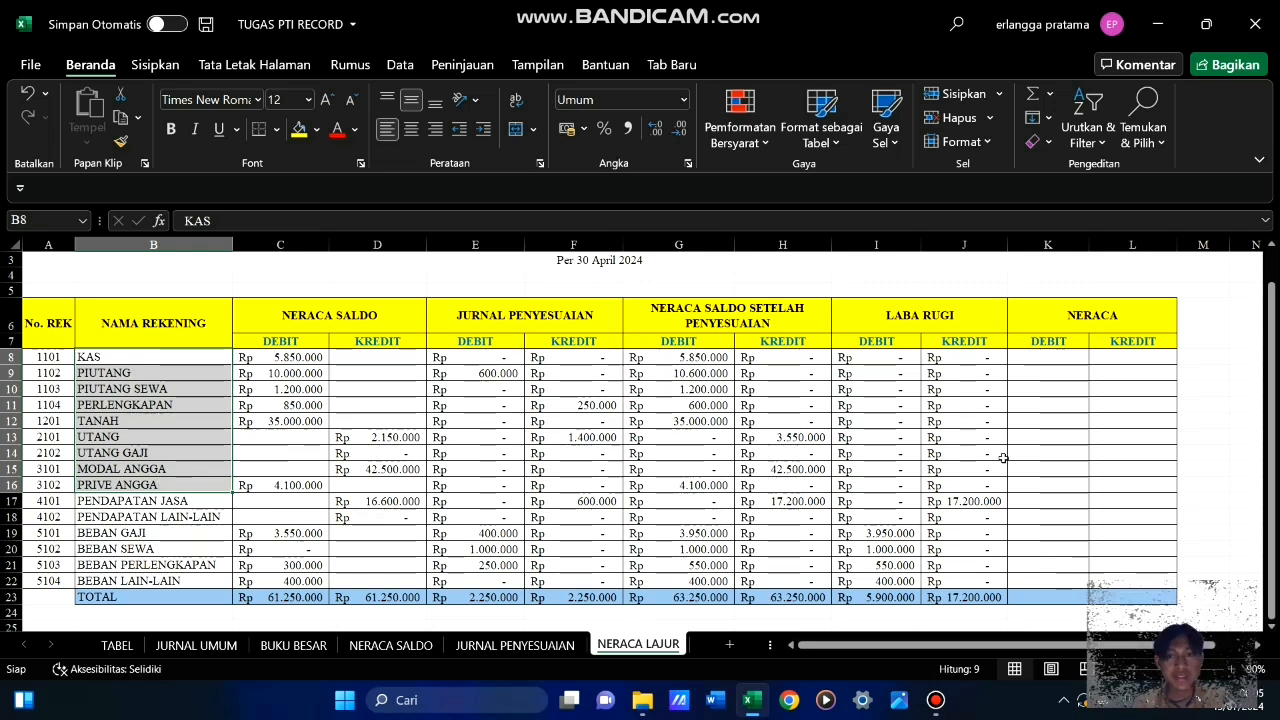
pyautogui.click(1068, 436)
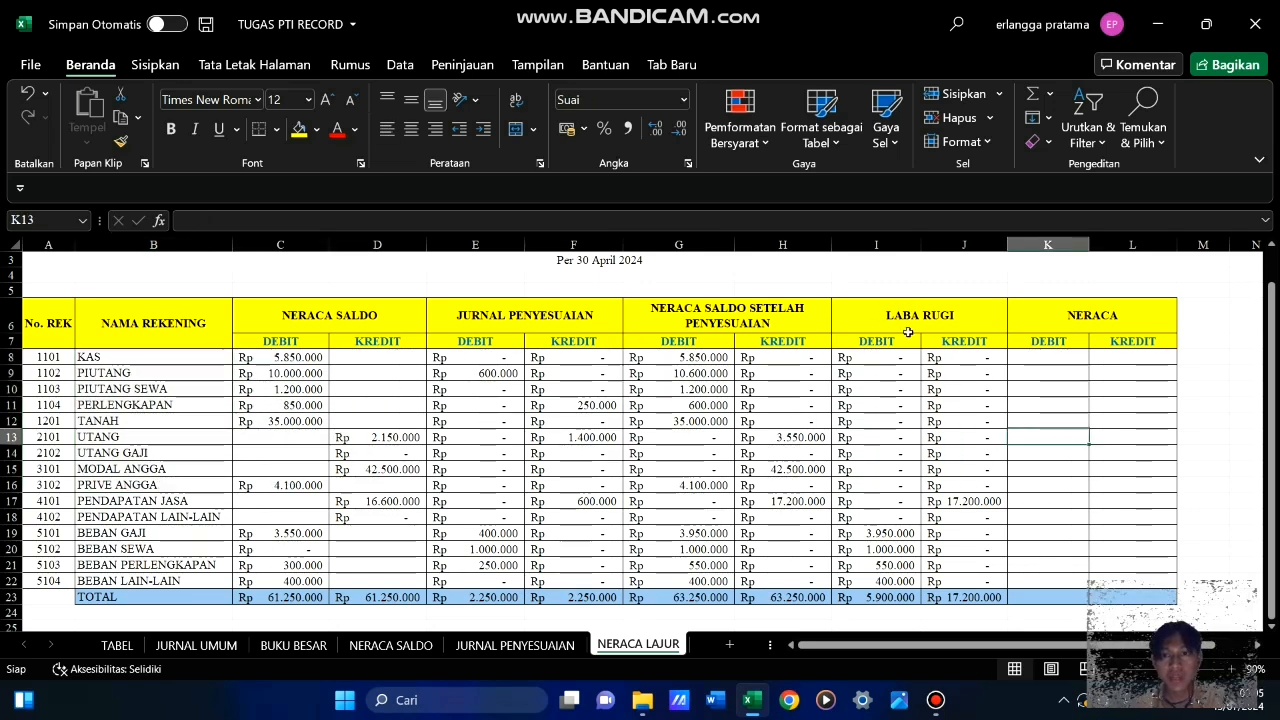
pyautogui.click(1041, 359)
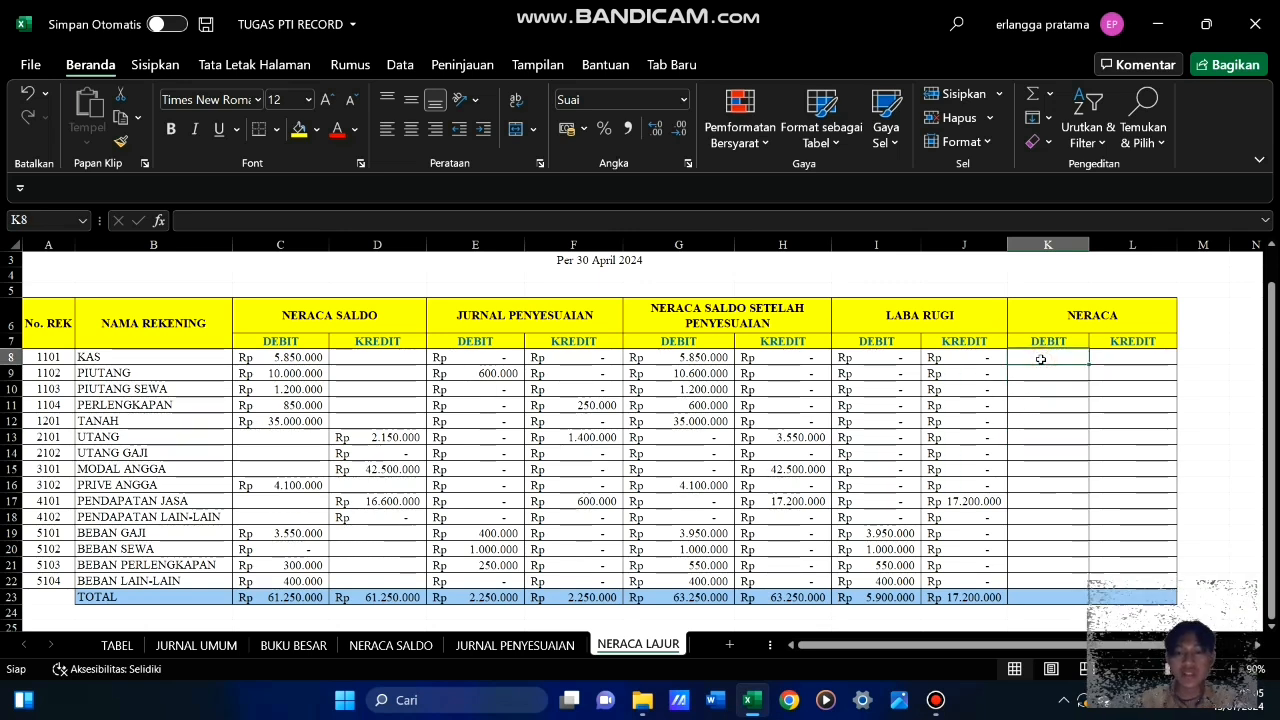
pyautogui.write('=if')
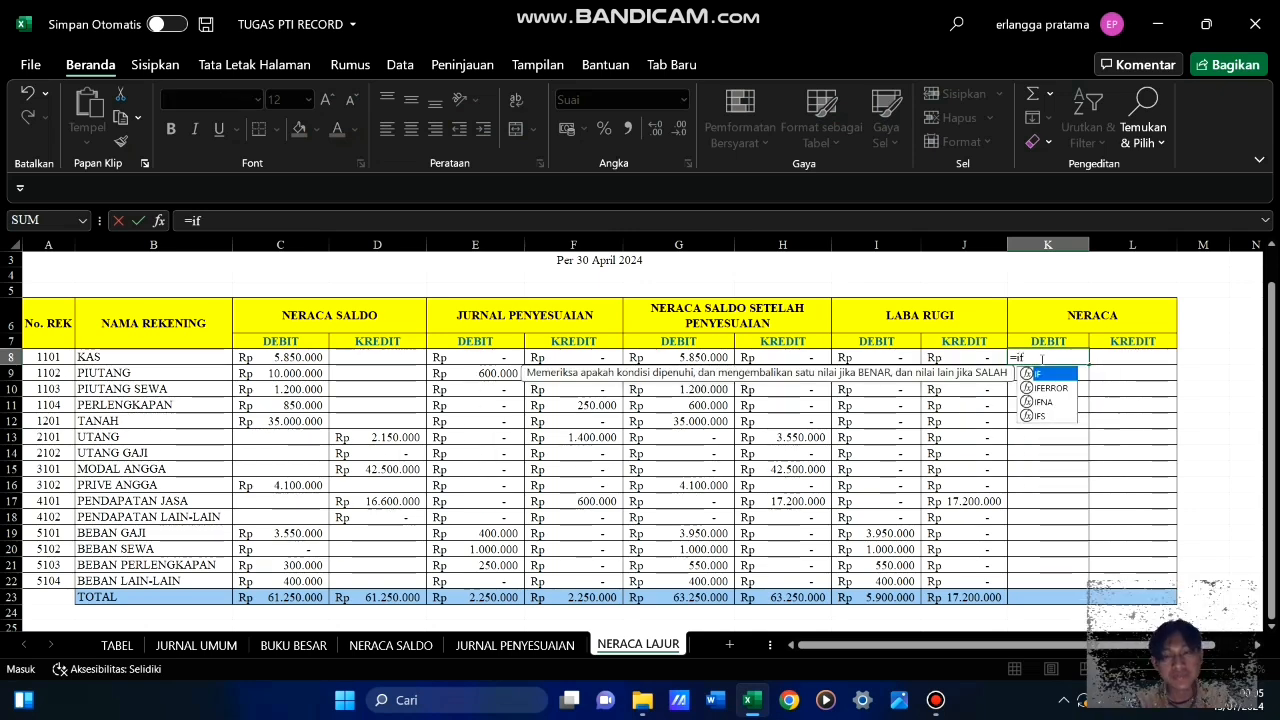
pyautogui.press('Tab')
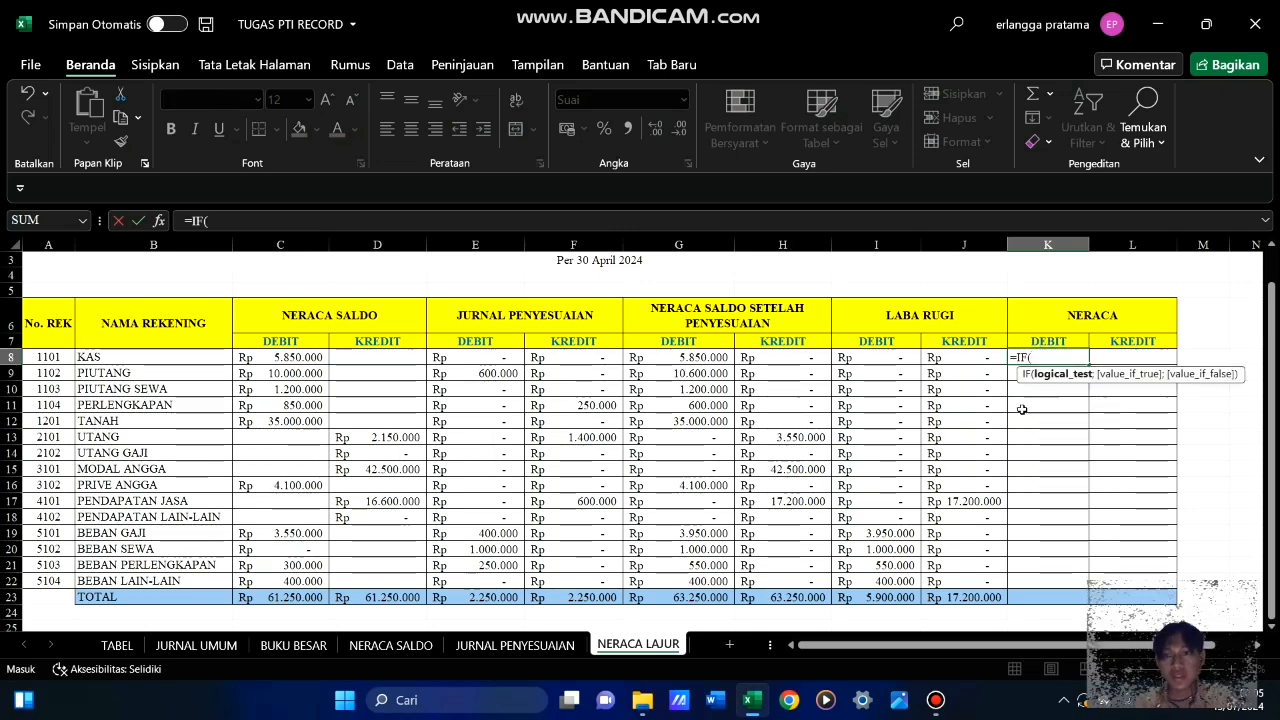
pyautogui.click(53, 357)
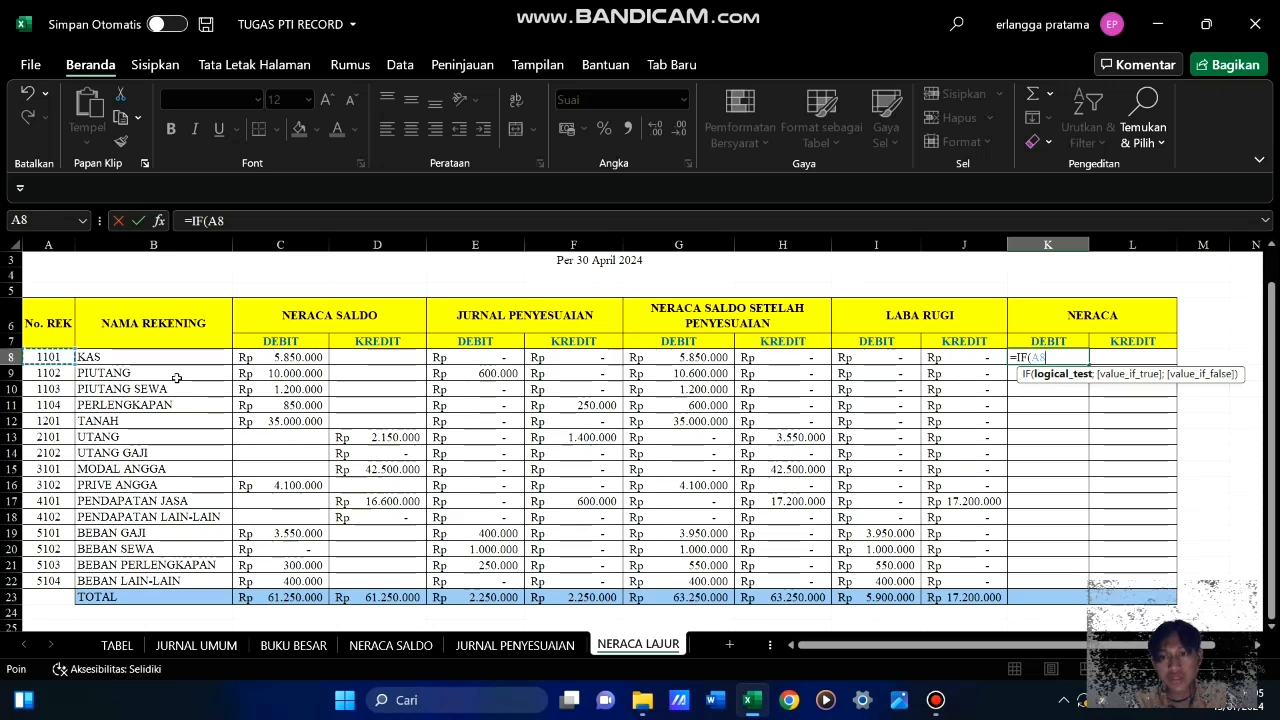
pyautogui.write('<4000')
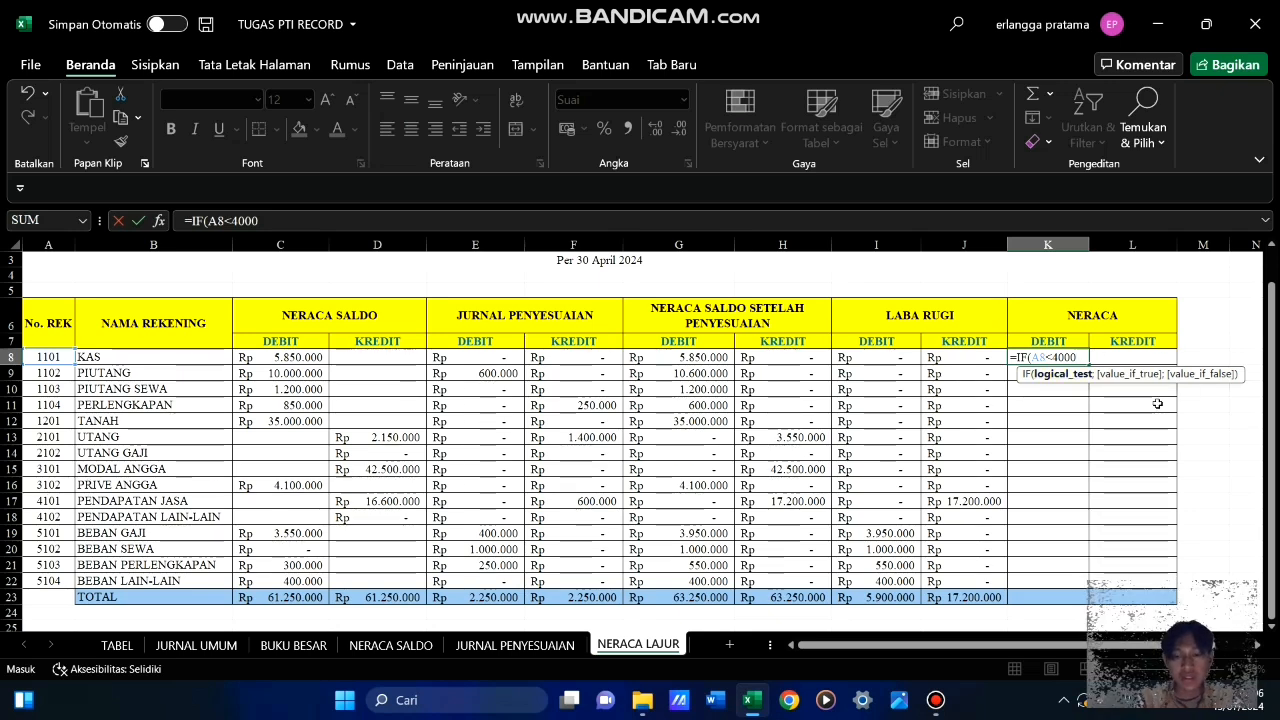
pyautogui.write(';')
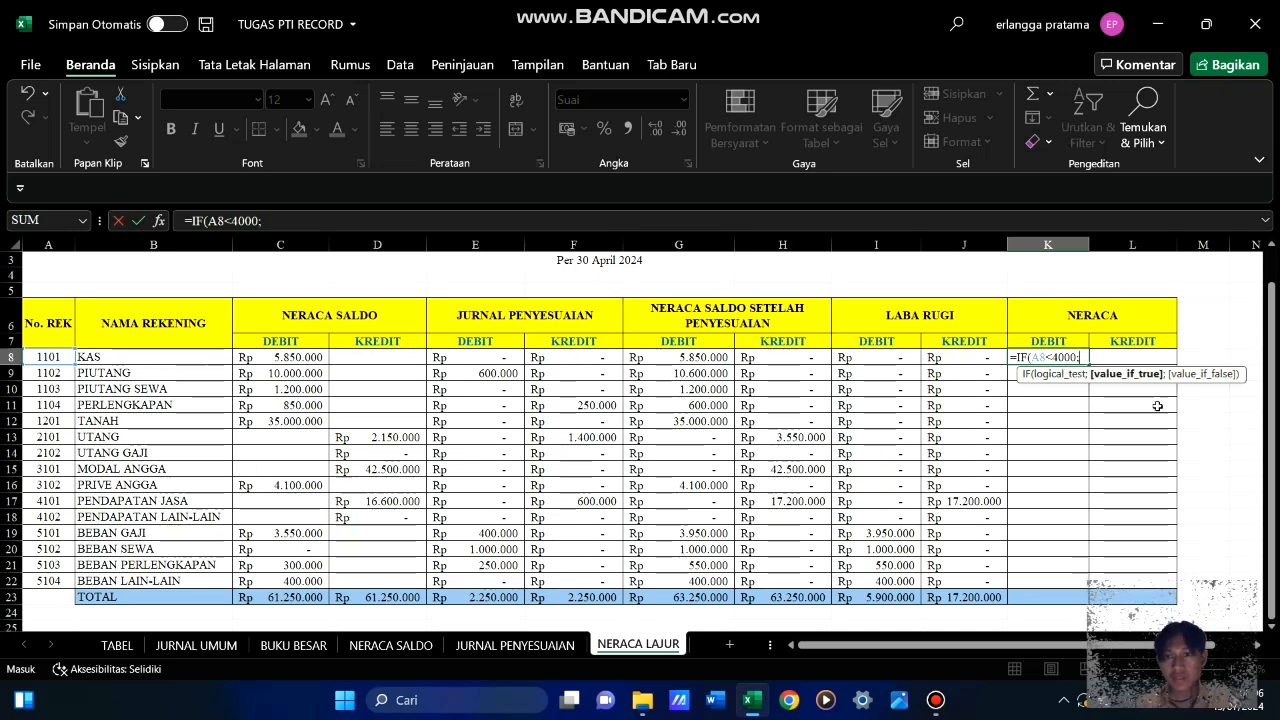
pyautogui.click(702, 355)
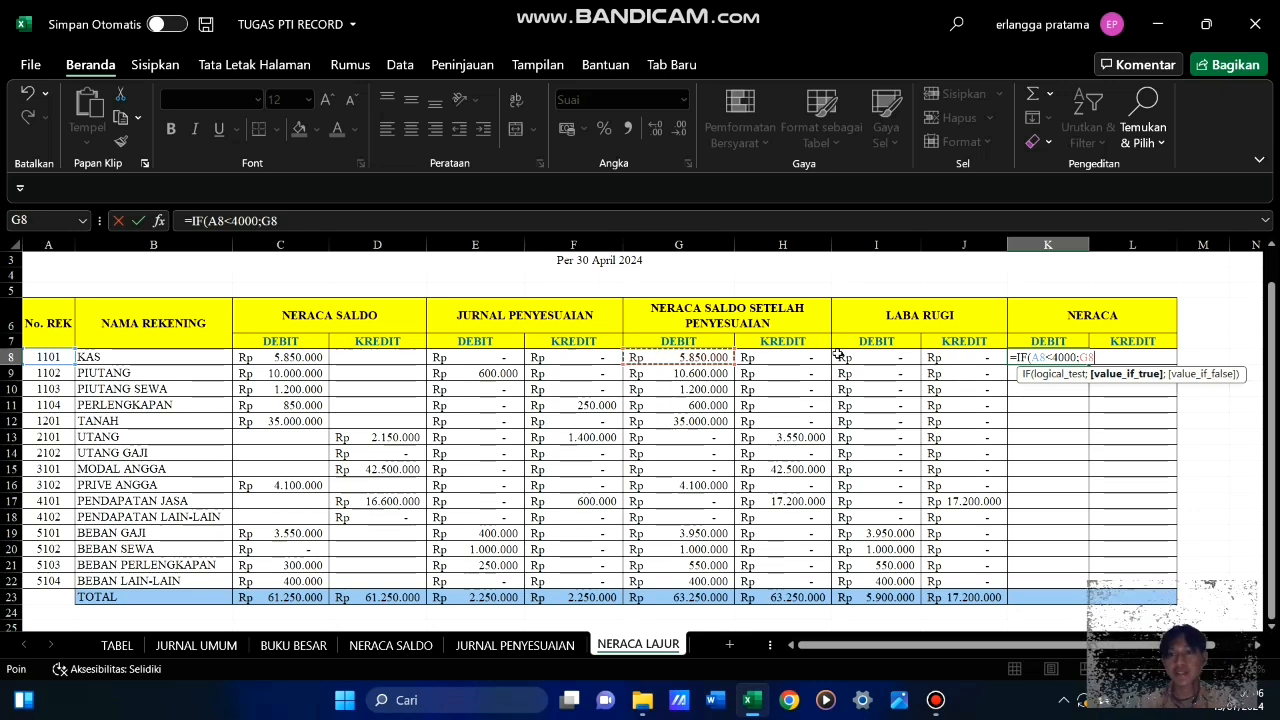
pyautogui.write(';0')
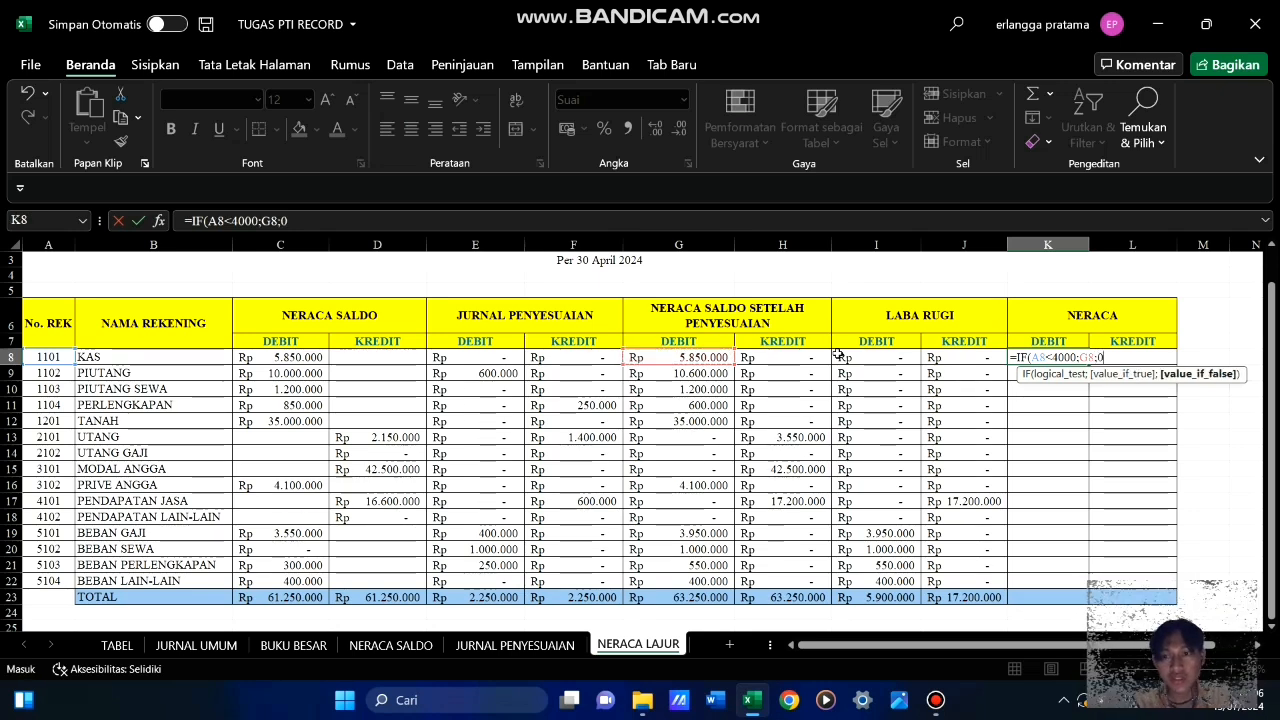
pyautogui.write(')')
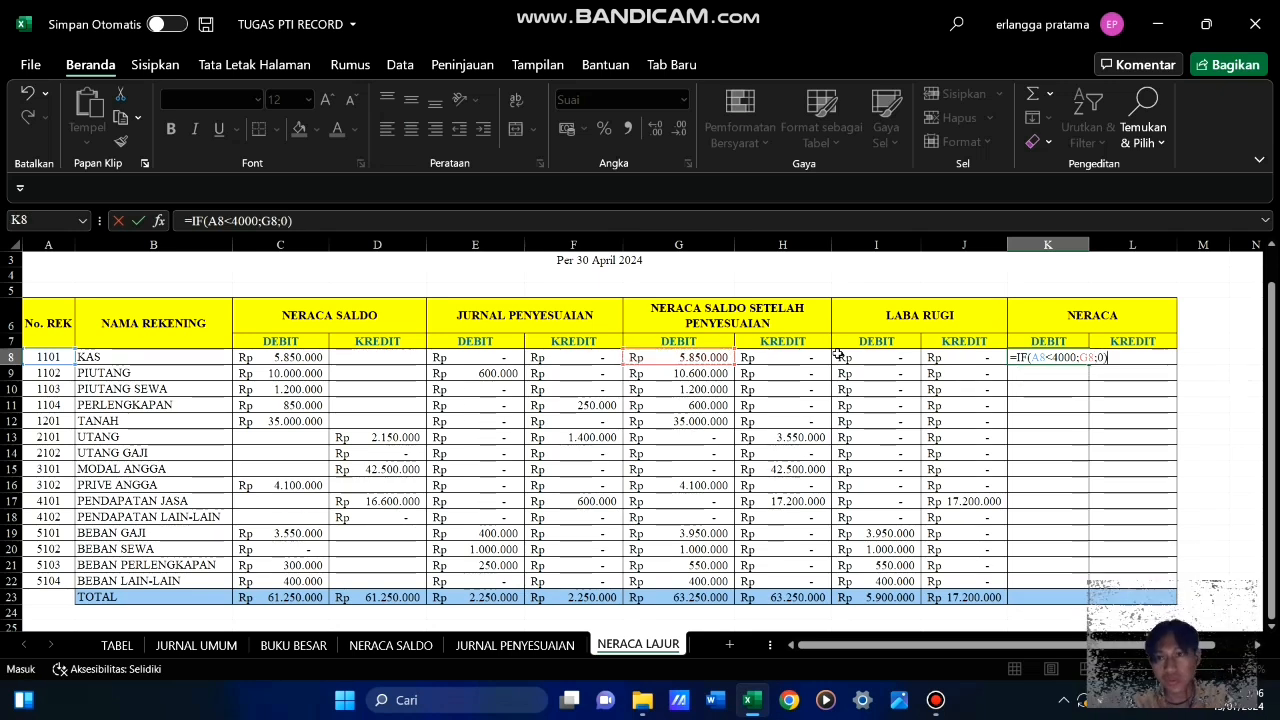
pyautogui.press('Return')
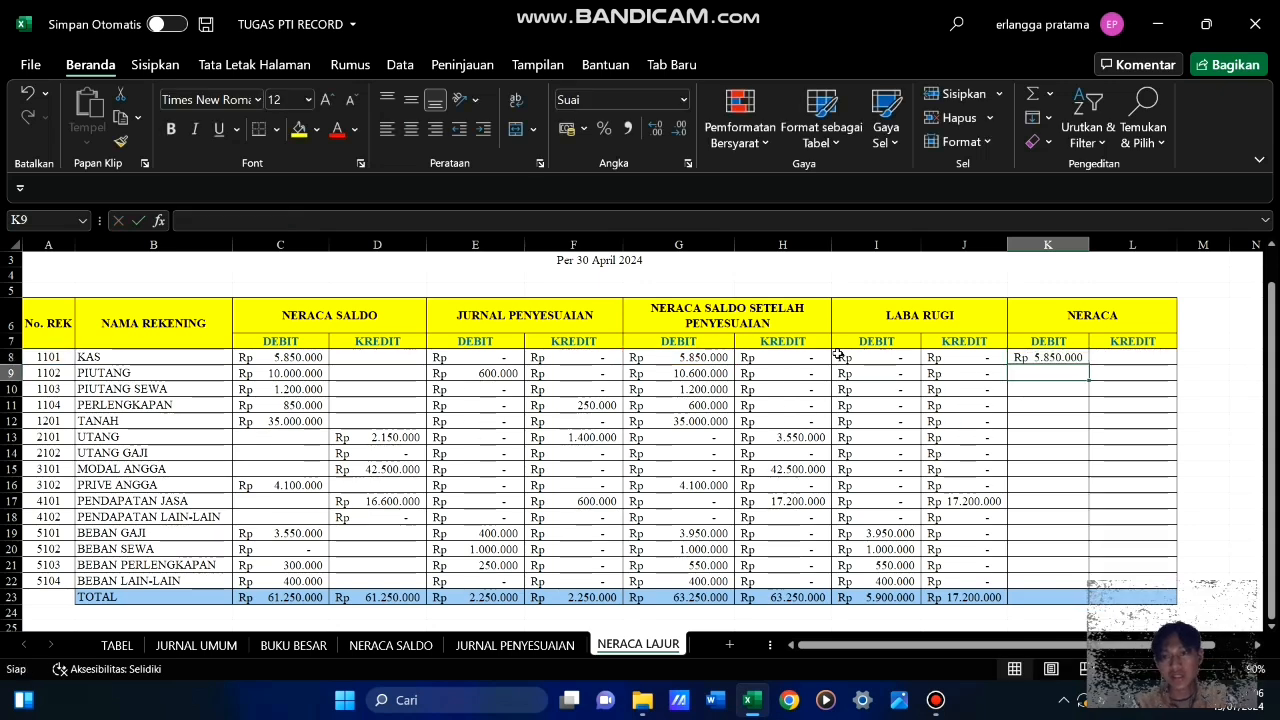
# Fill the Neraca debit formula from K8 down to K22, through the BEBAN LAIN-LAIN row
pyautogui.click(1082, 359)
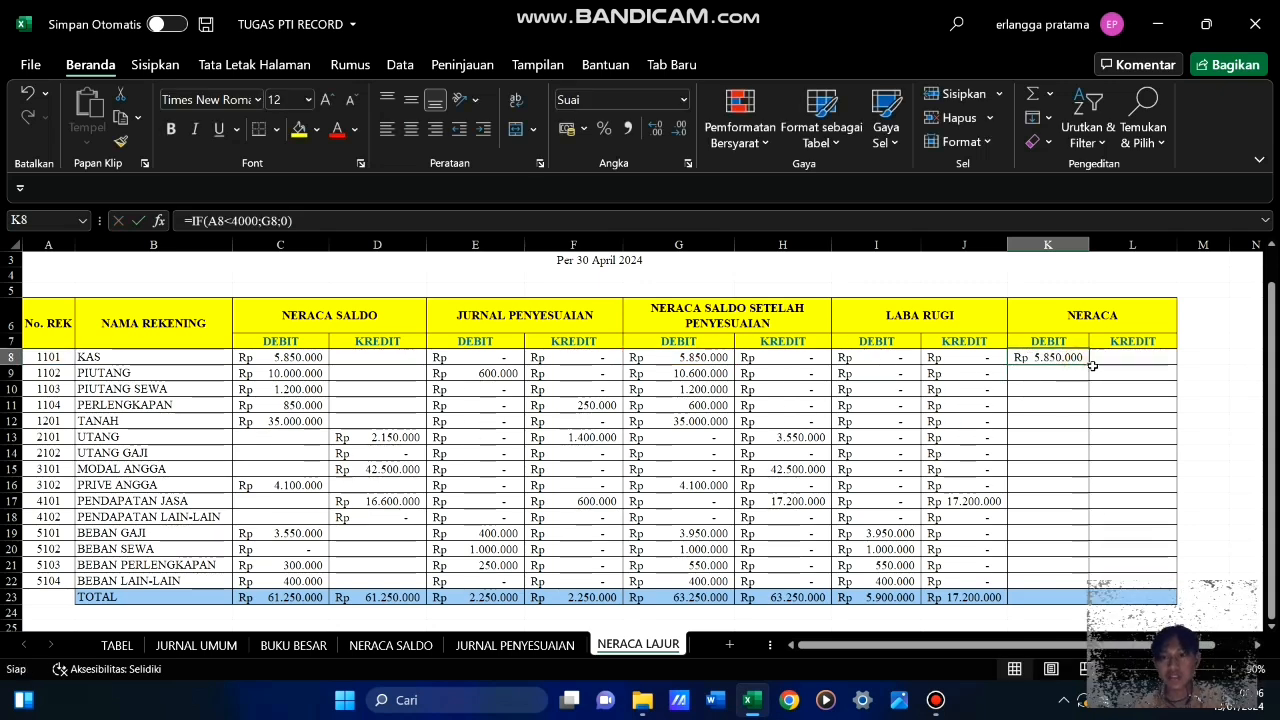
pyautogui.moveTo(1089, 365); pyautogui.dragTo(1093, 586)
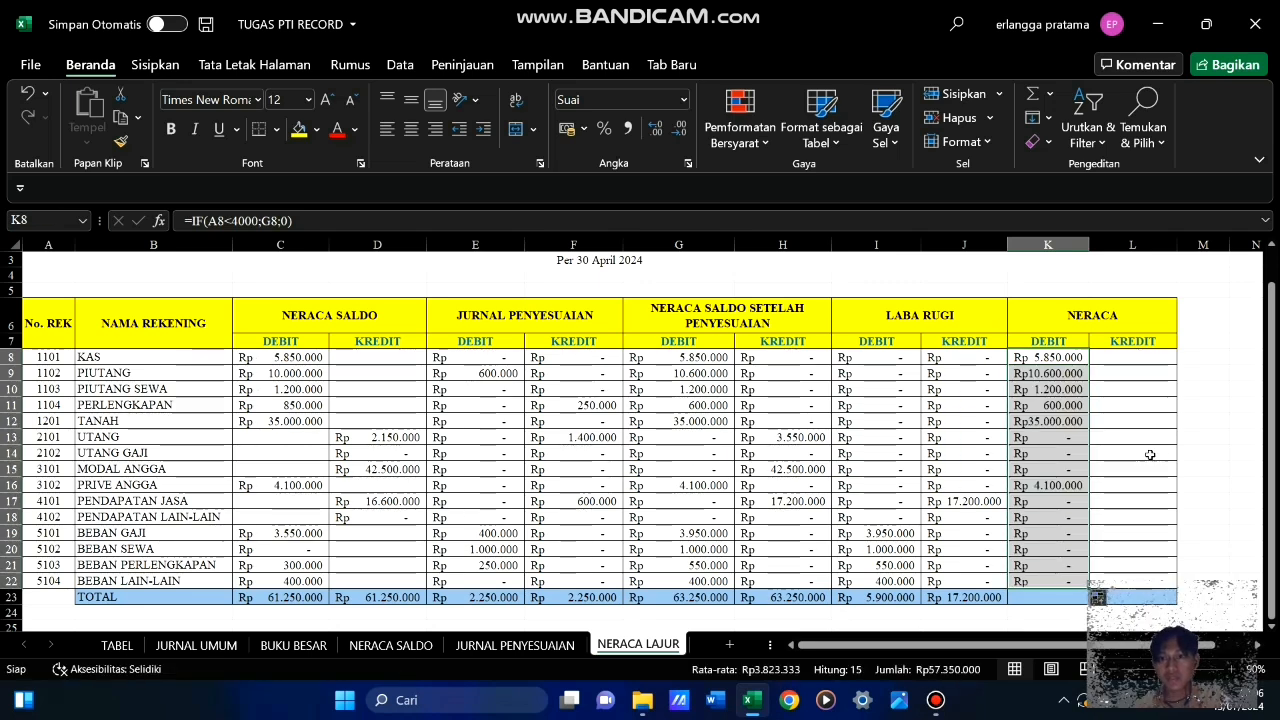
pyautogui.click(1143, 455)
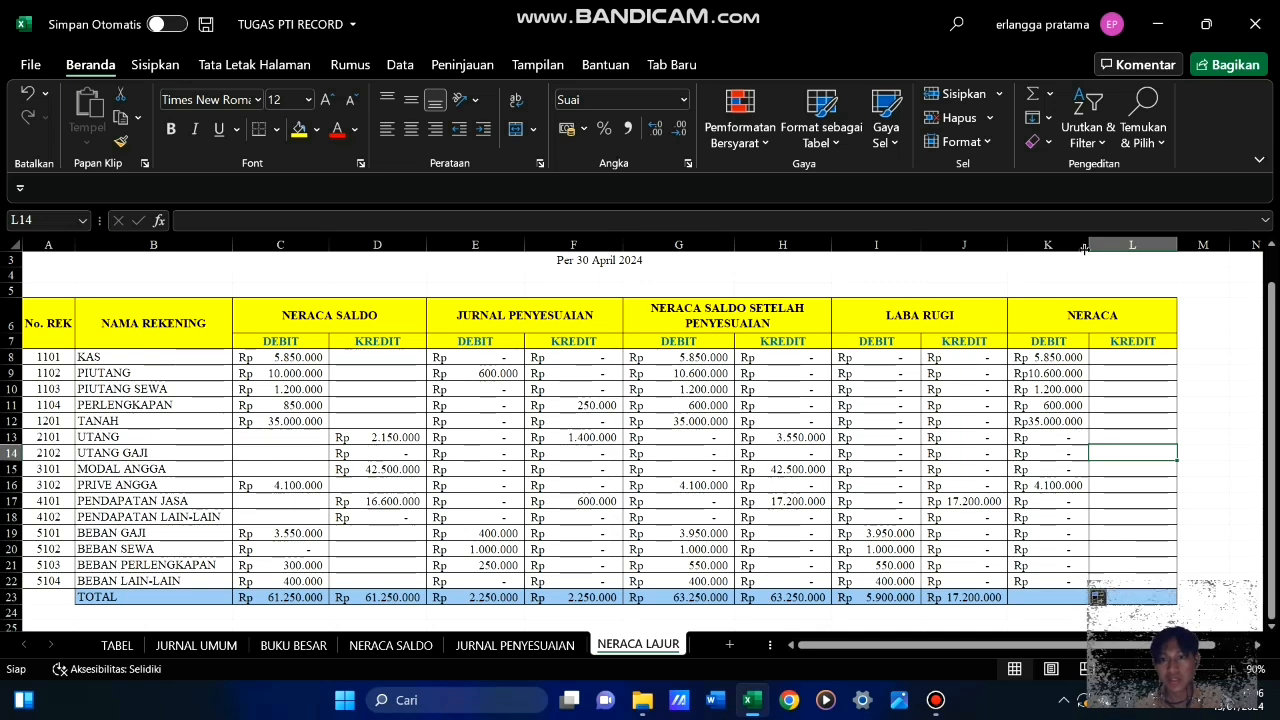
# Widen column K slightly so the Neraca debit amounts have more room
pyautogui.moveTo(1089, 245); pyautogui.dragTo(1101, 246)
pyautogui.click(1055, 274)
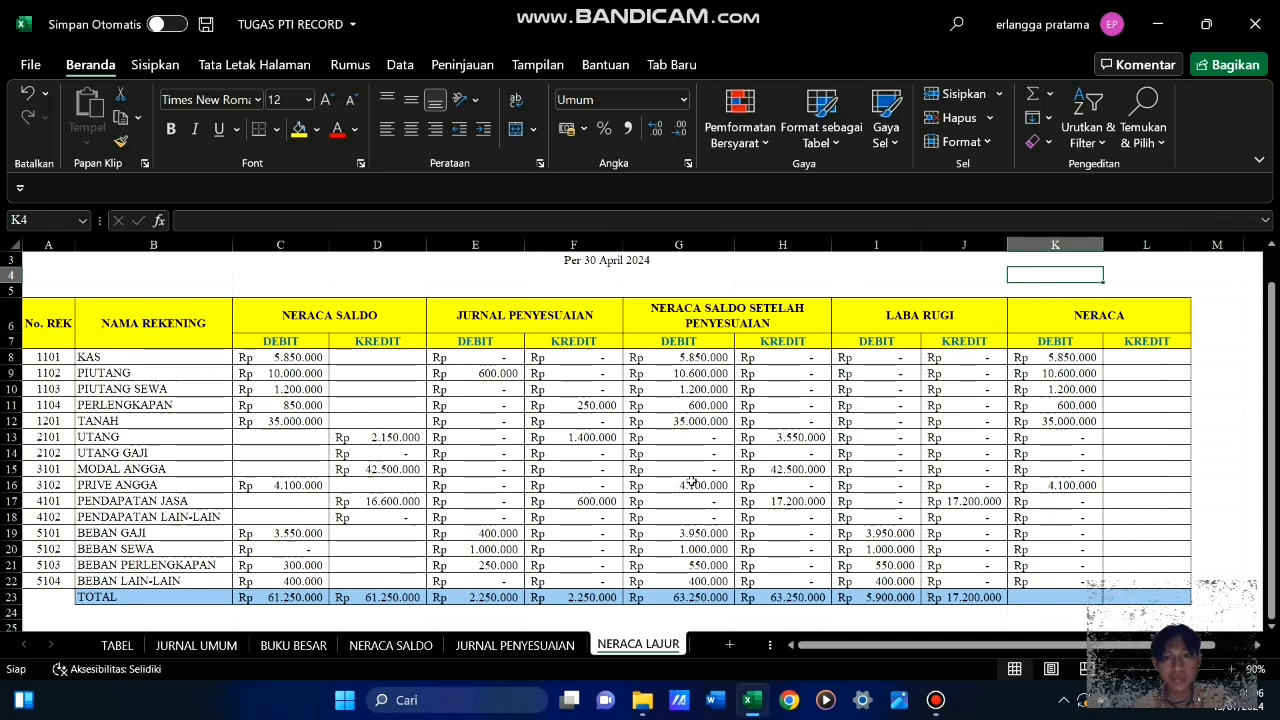
pyautogui.click(1093, 485)
pyautogui.click(1160, 449)
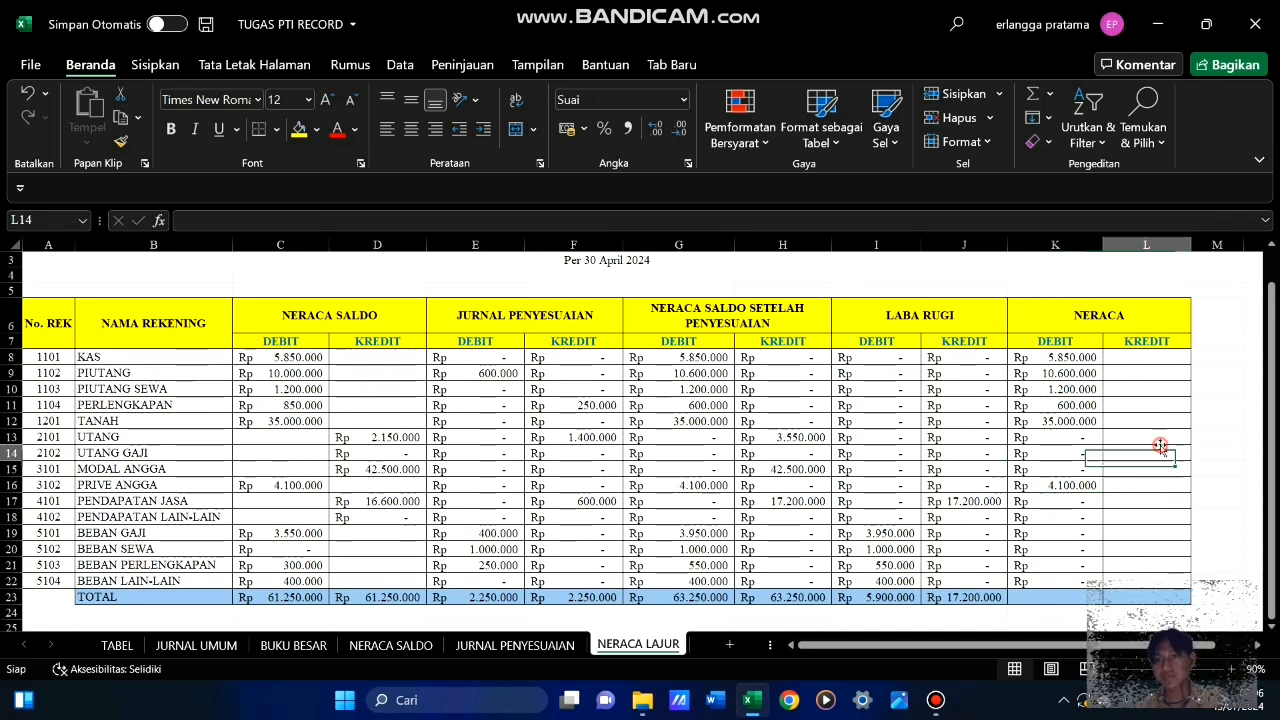
pyautogui.click(1158, 496)
pyautogui.click(1164, 373)
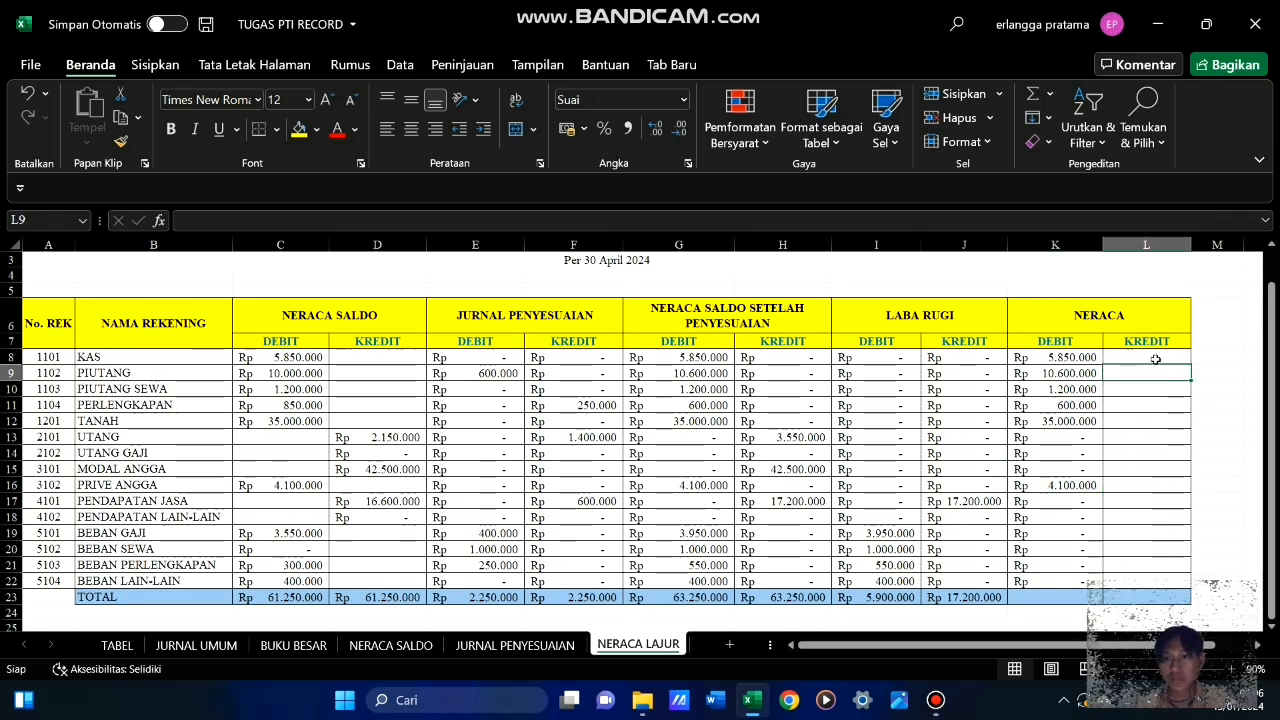
# Enter =IF(A8<4000;H8;0) in L8, the Neraca credit cell for the KAS account
pyautogui.click(1154, 357)
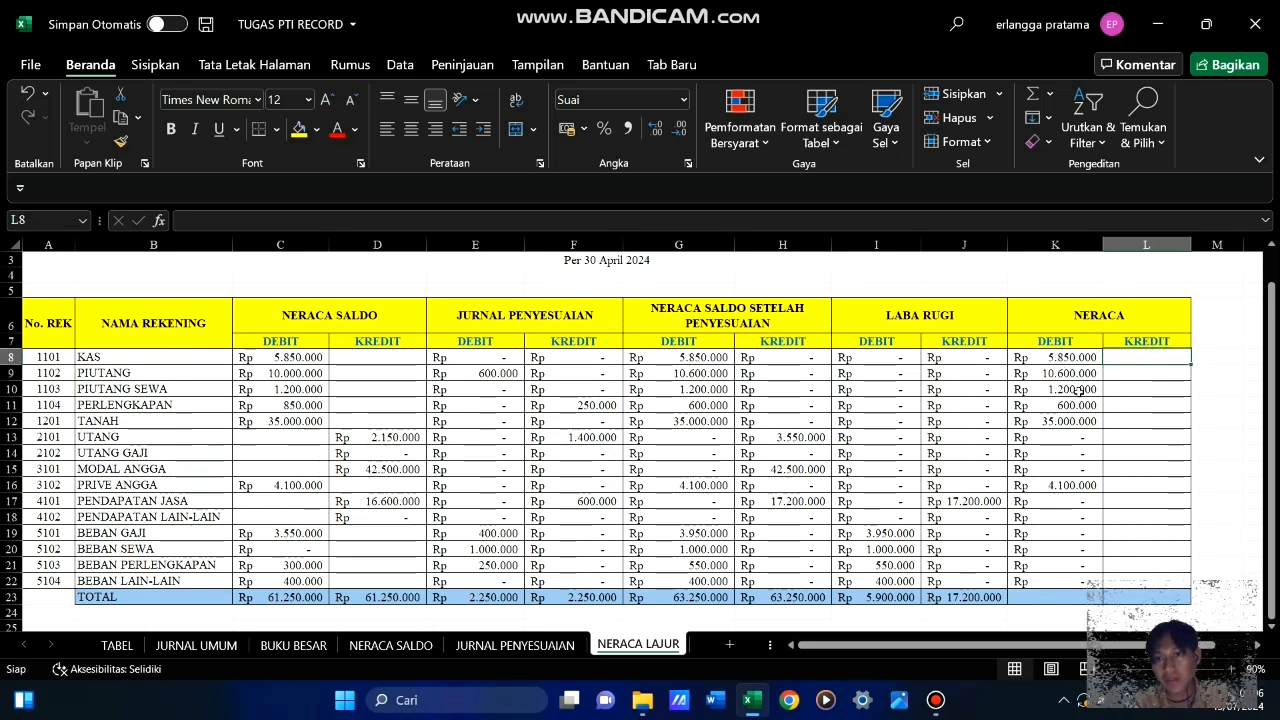
pyautogui.write('=if')
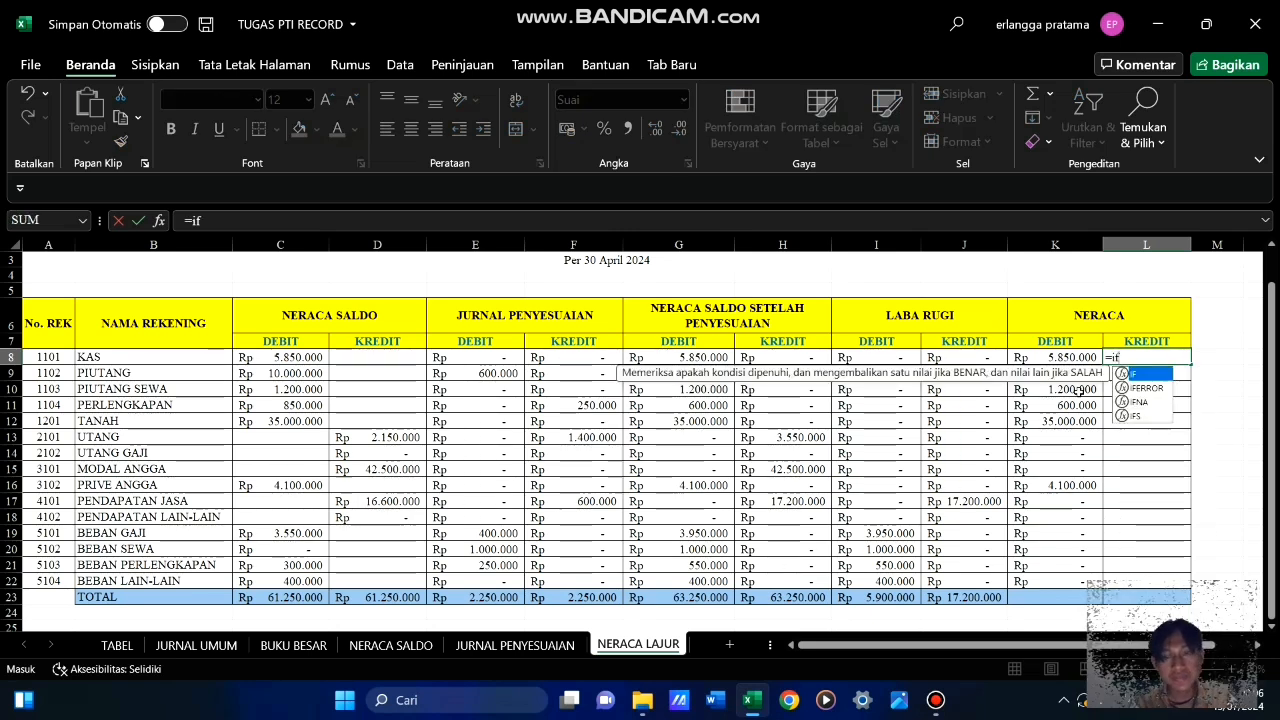
pyautogui.press('Tab')
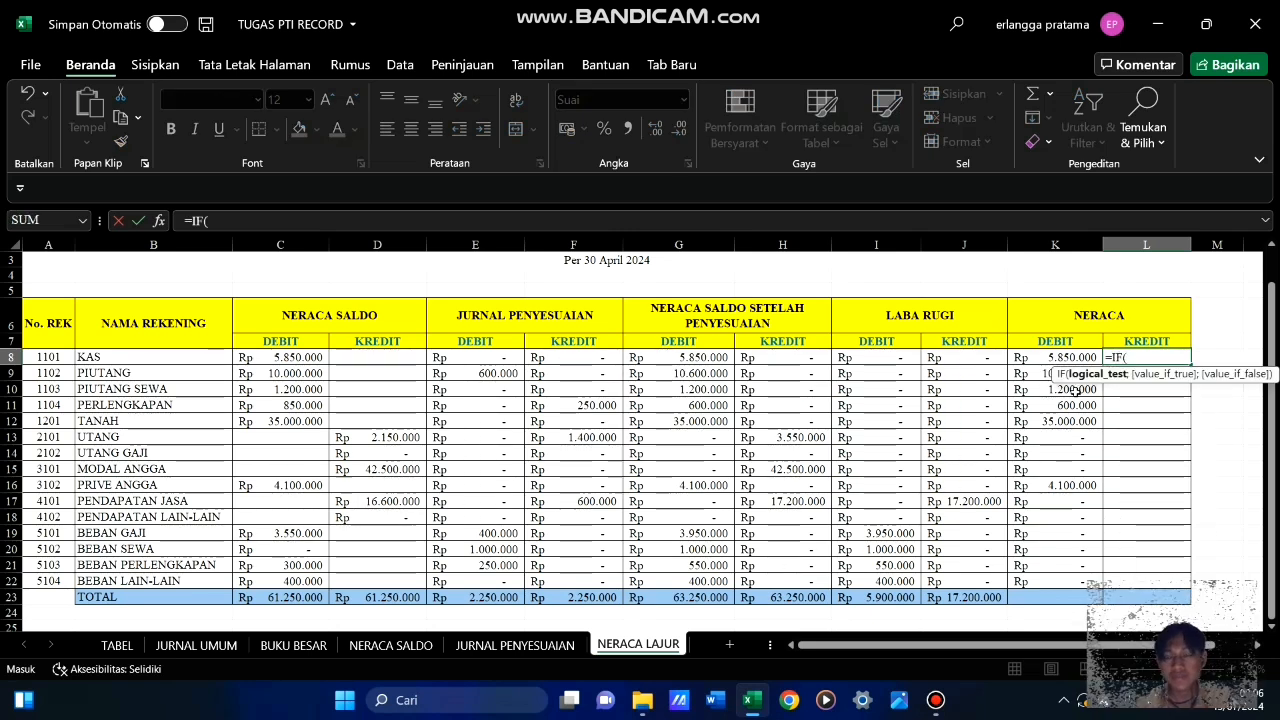
pyautogui.click(57, 359)
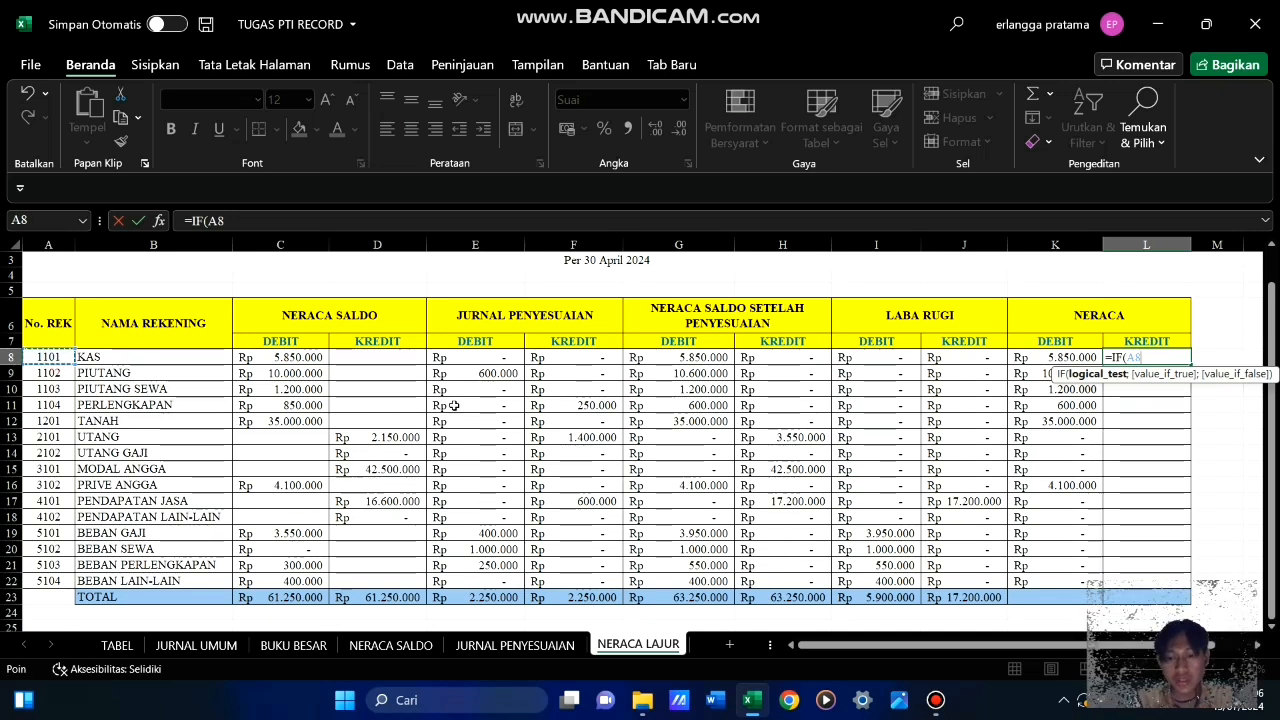
pyautogui.write('<')
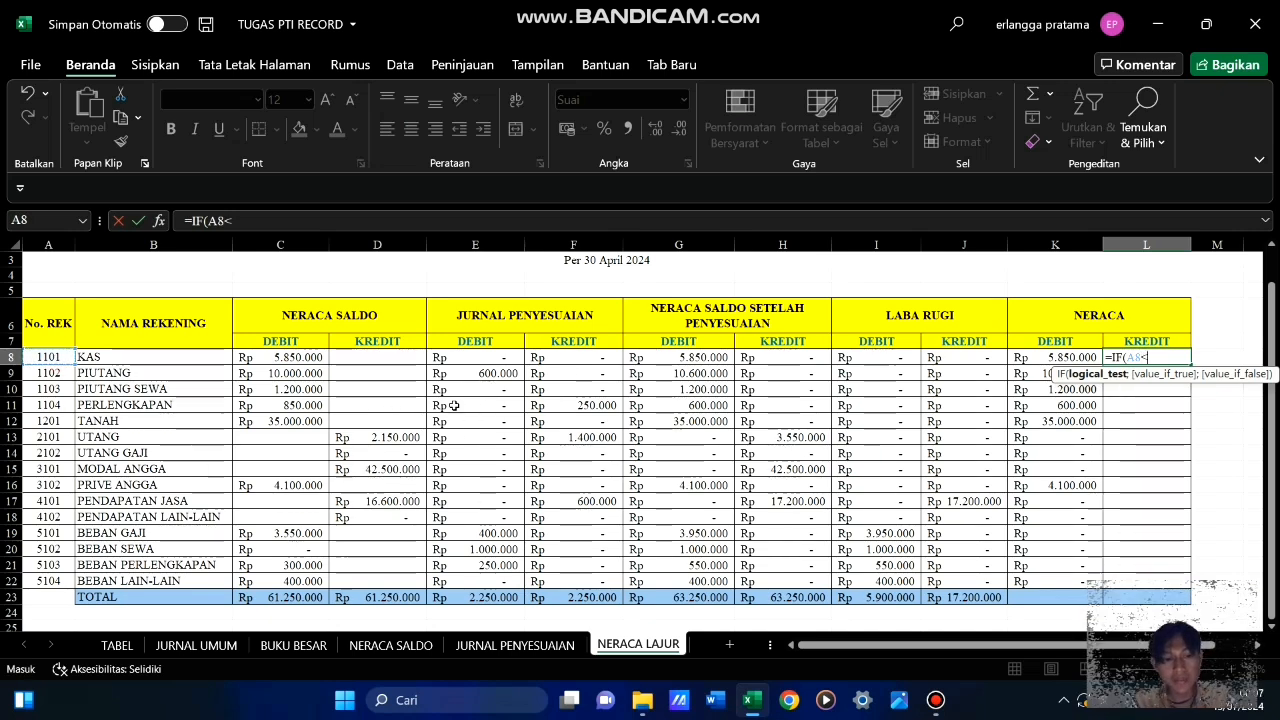
pyautogui.write('4000')
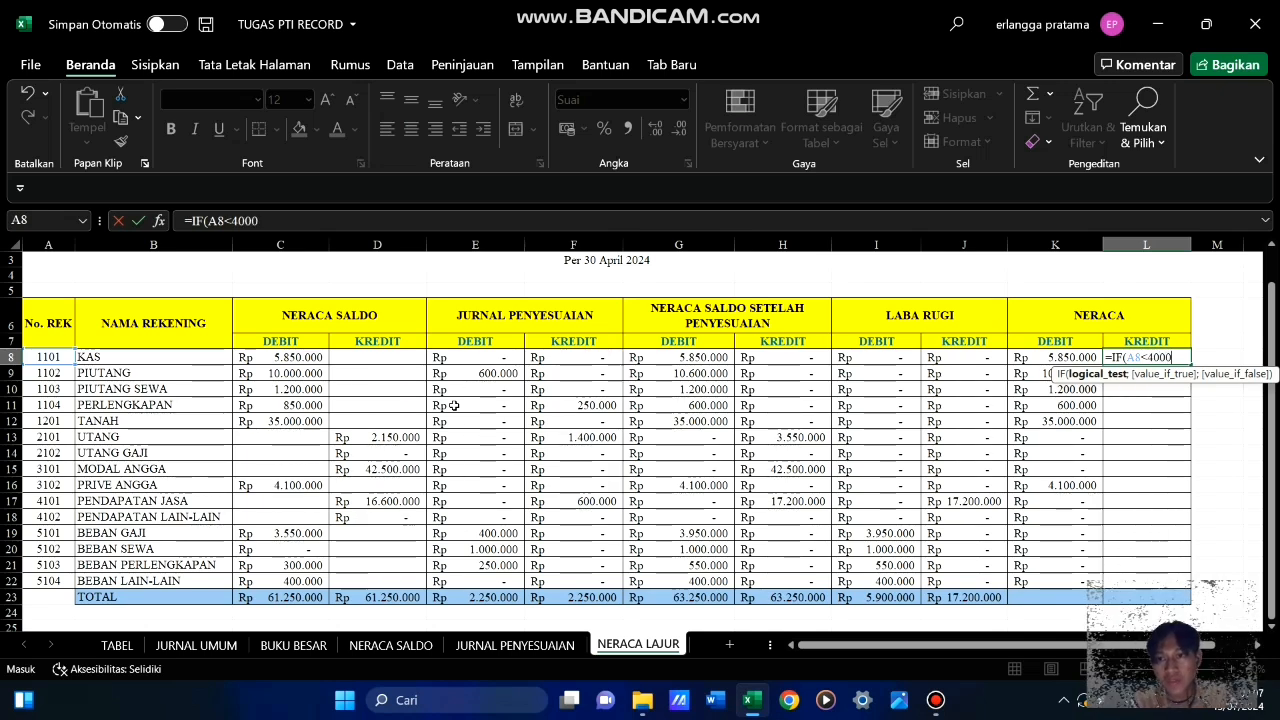
pyautogui.write(';')
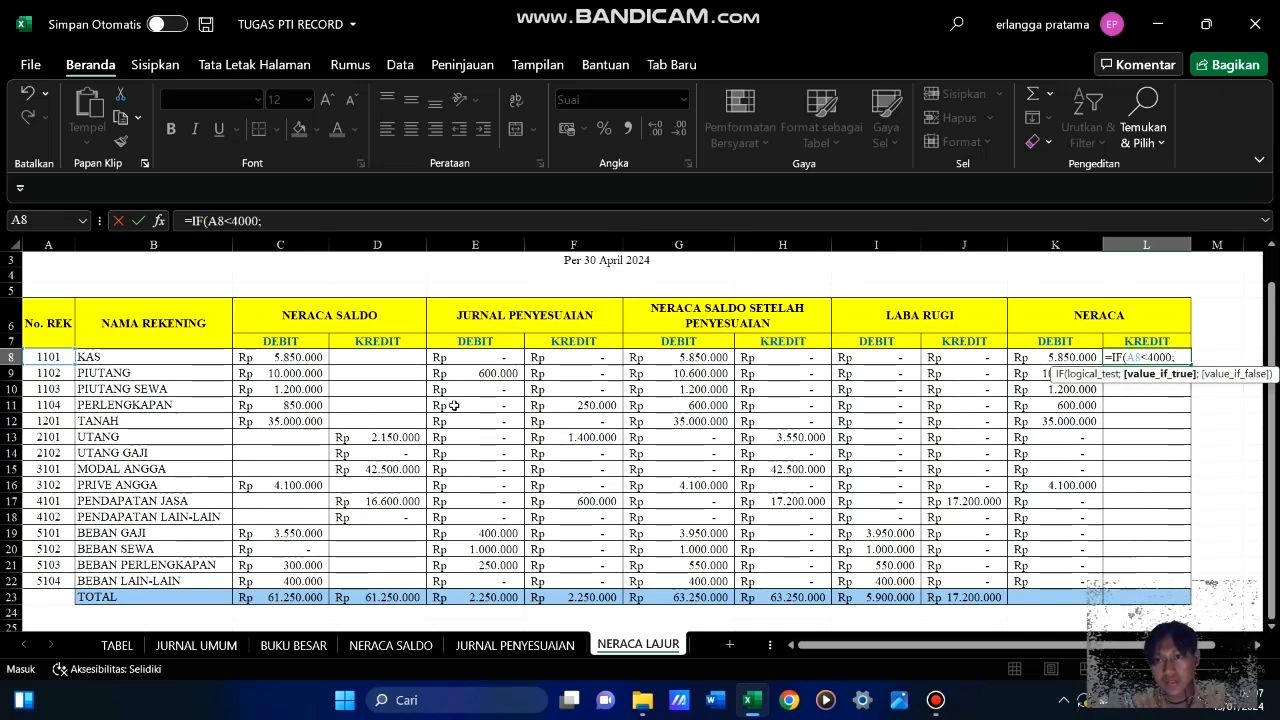
pyautogui.click(795, 357)
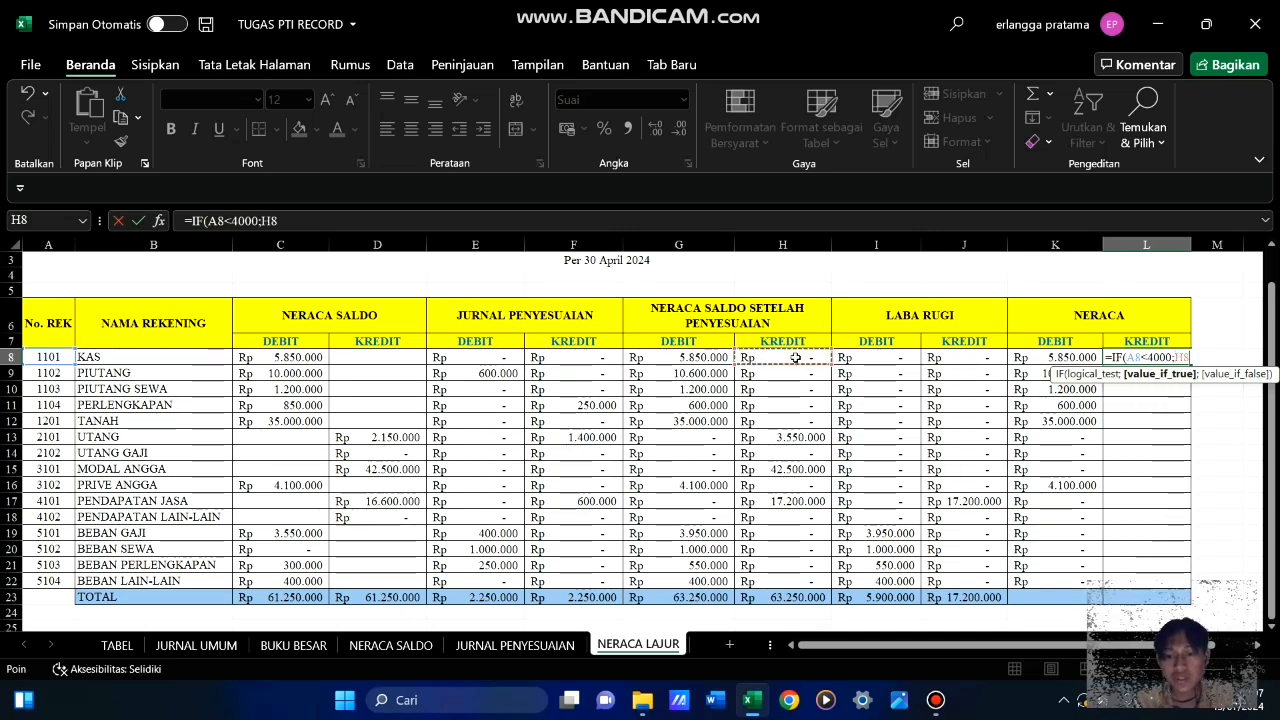
pyautogui.write(';0')
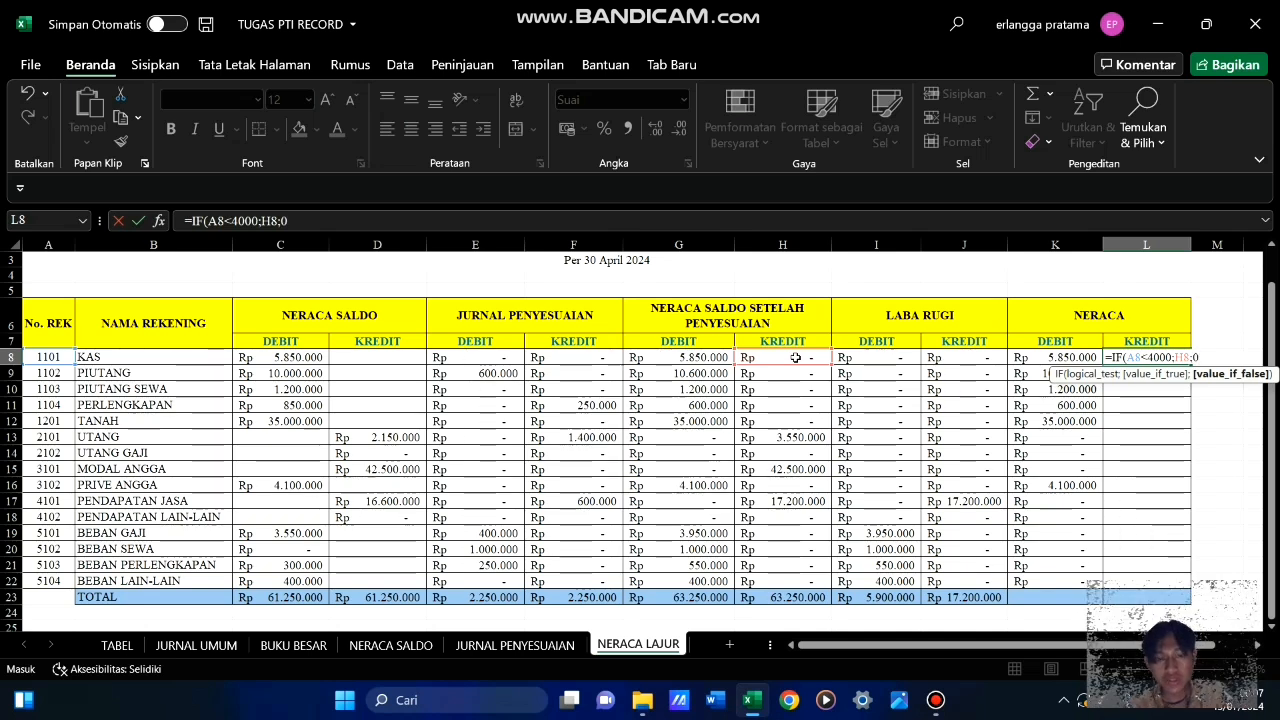
pyautogui.write(')')
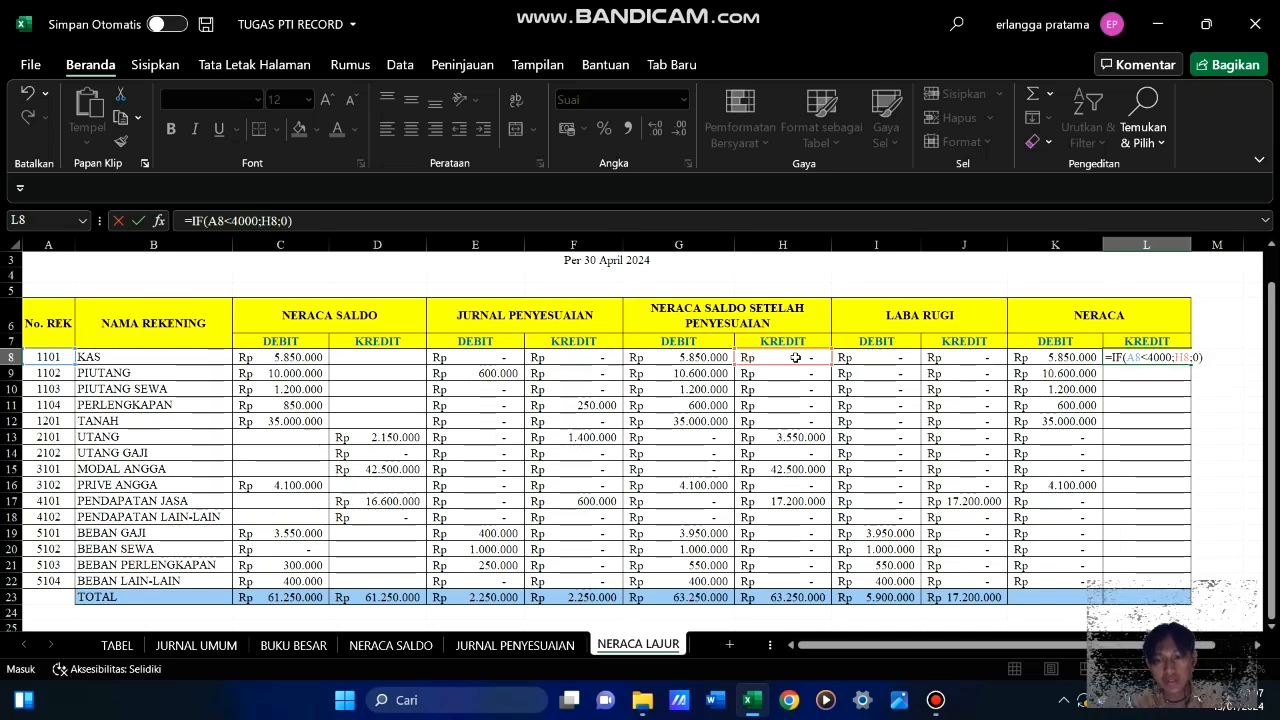
pyautogui.press('Return')
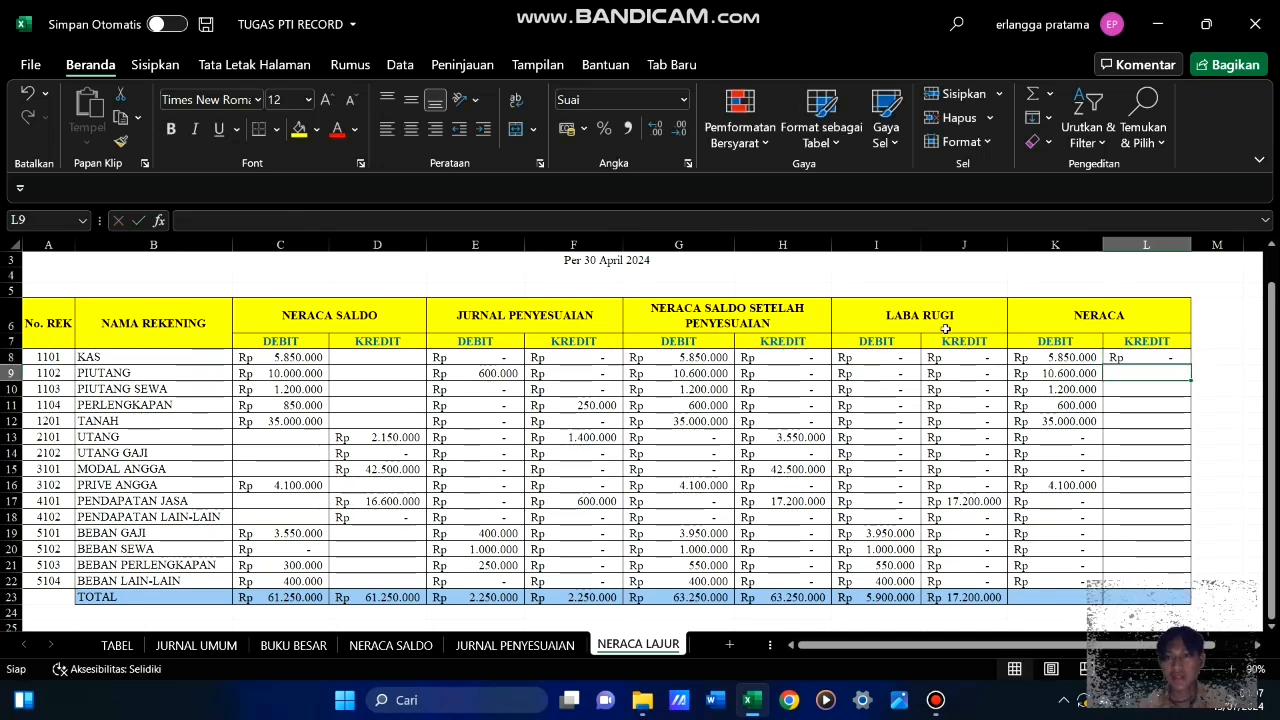
# Fill the Neraca credit formula from L8 down to L22, through the BEBAN LAIN-LAIN row
pyautogui.click(1148, 358)
pyautogui.moveTo(1191, 365); pyautogui.dragTo(1192, 580)
pyautogui.moveTo(1192, 590); pyautogui.dragTo(1192, 589)
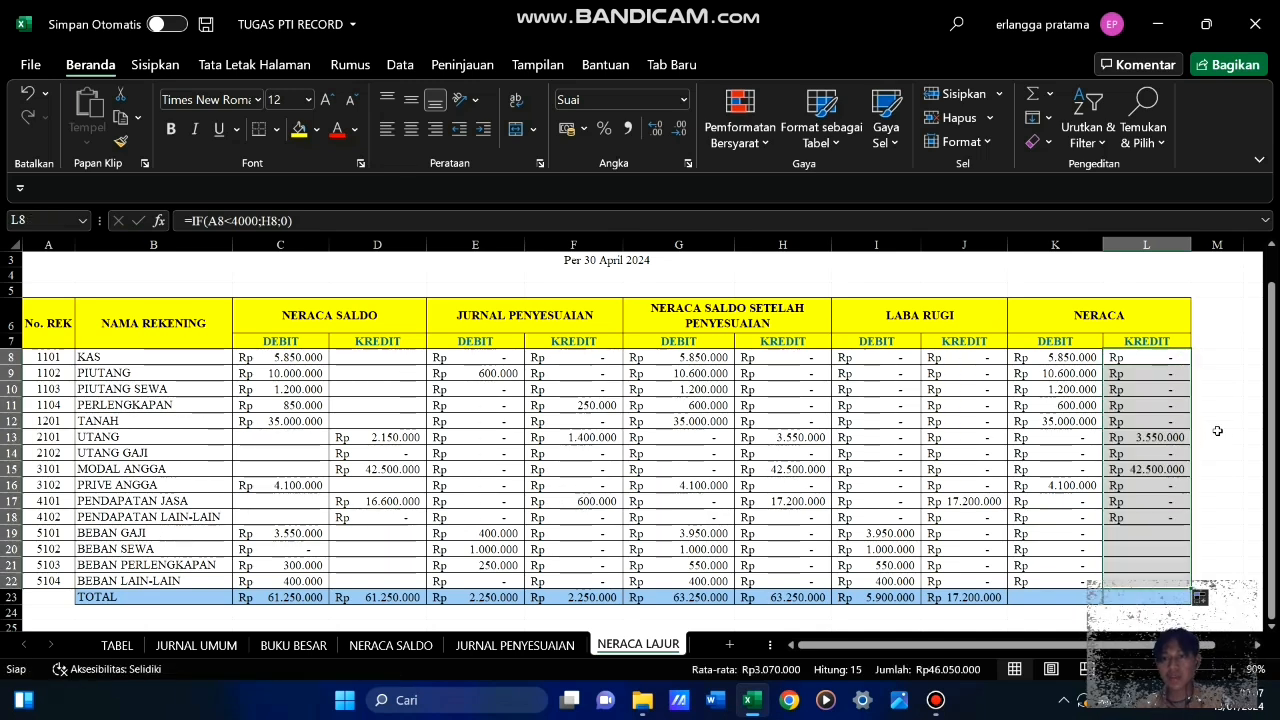
pyautogui.click(1230, 405)
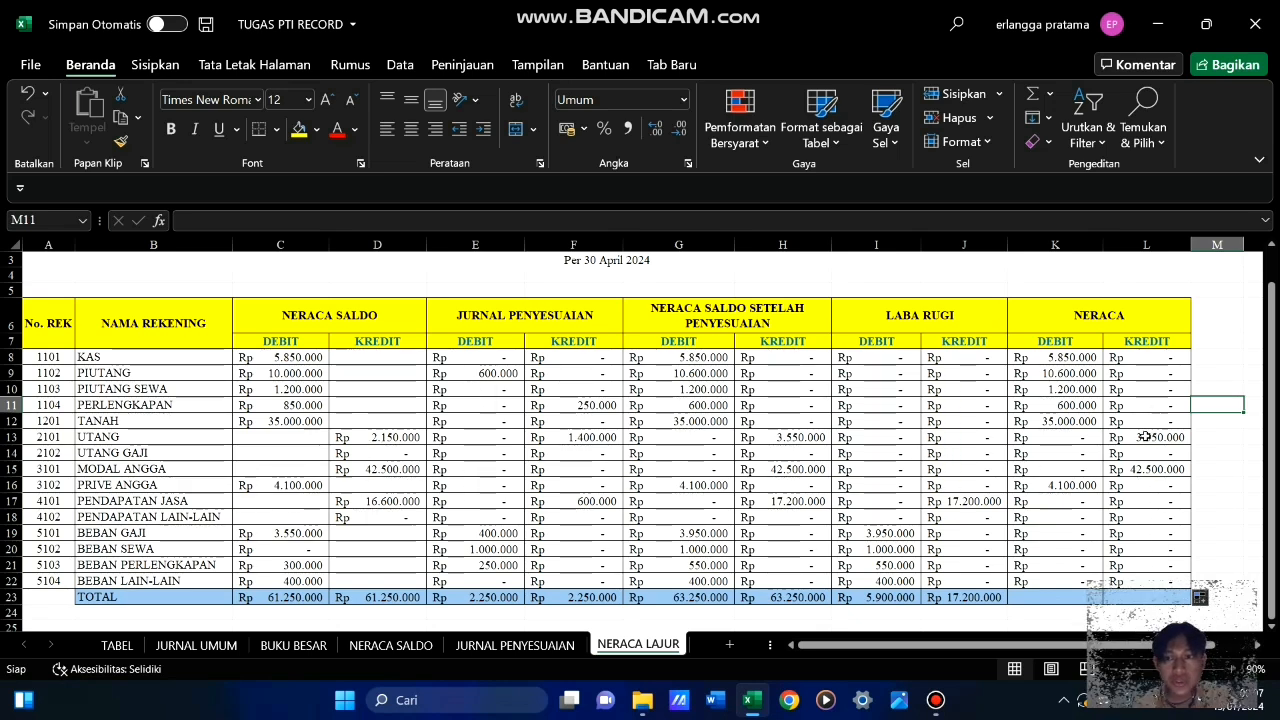
# Check the UTANG GAJI, UTANG and MODAL rows across from the account name to the Neraca credit column
pyautogui.moveTo(145, 456); pyautogui.dragTo(1146, 447)
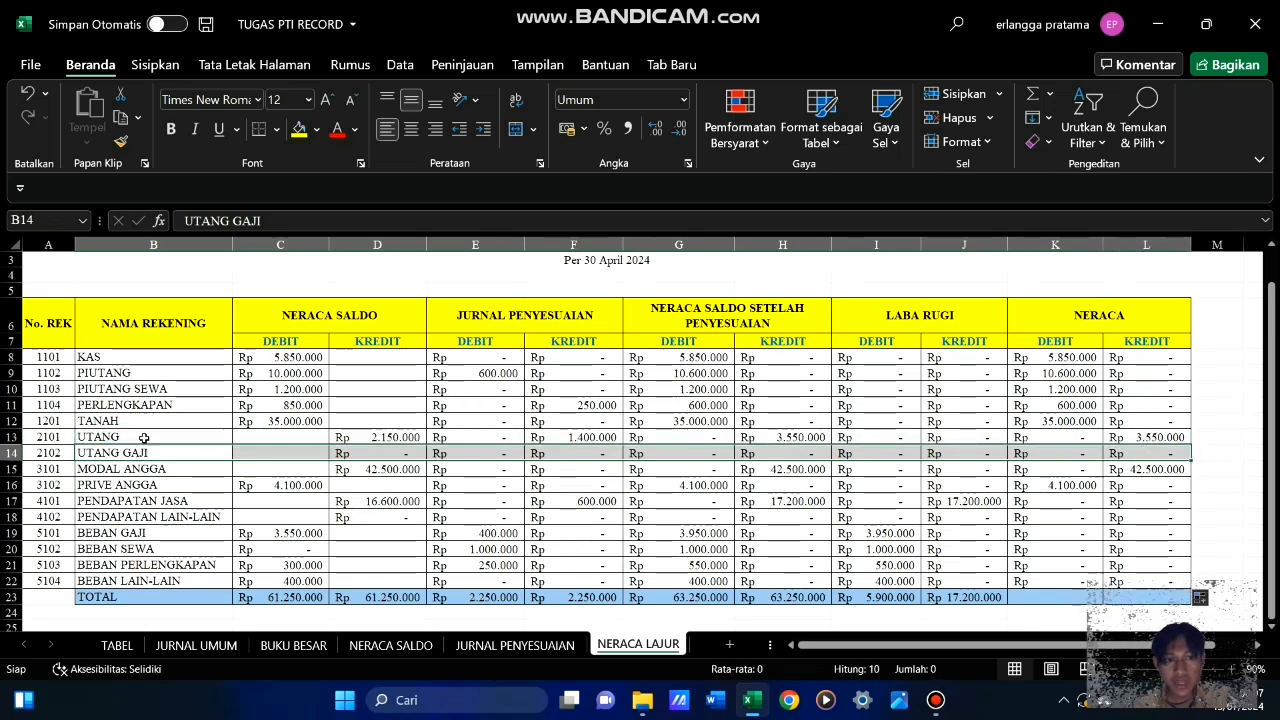
pyautogui.moveTo(140, 437); pyautogui.dragTo(1150, 441)
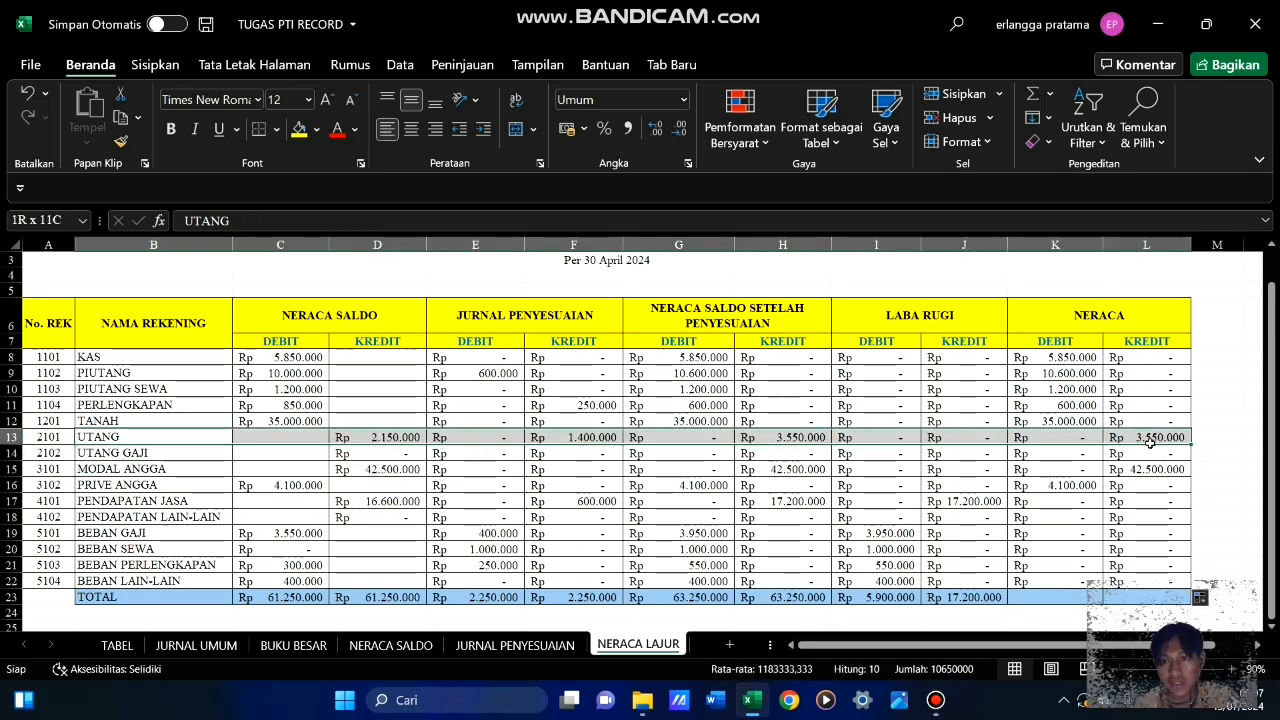
pyautogui.click(173, 472)
pyautogui.moveTo(173, 472); pyautogui.dragTo(1150, 470)
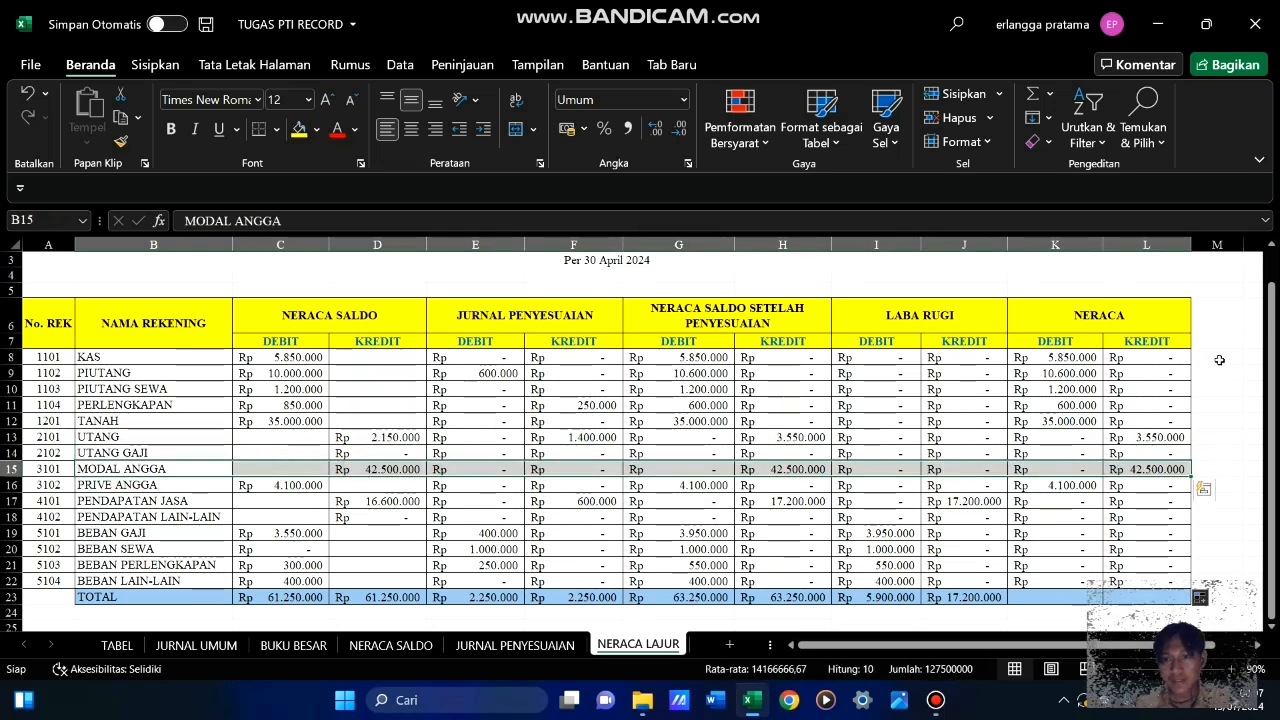
pyautogui.click(1219, 359)
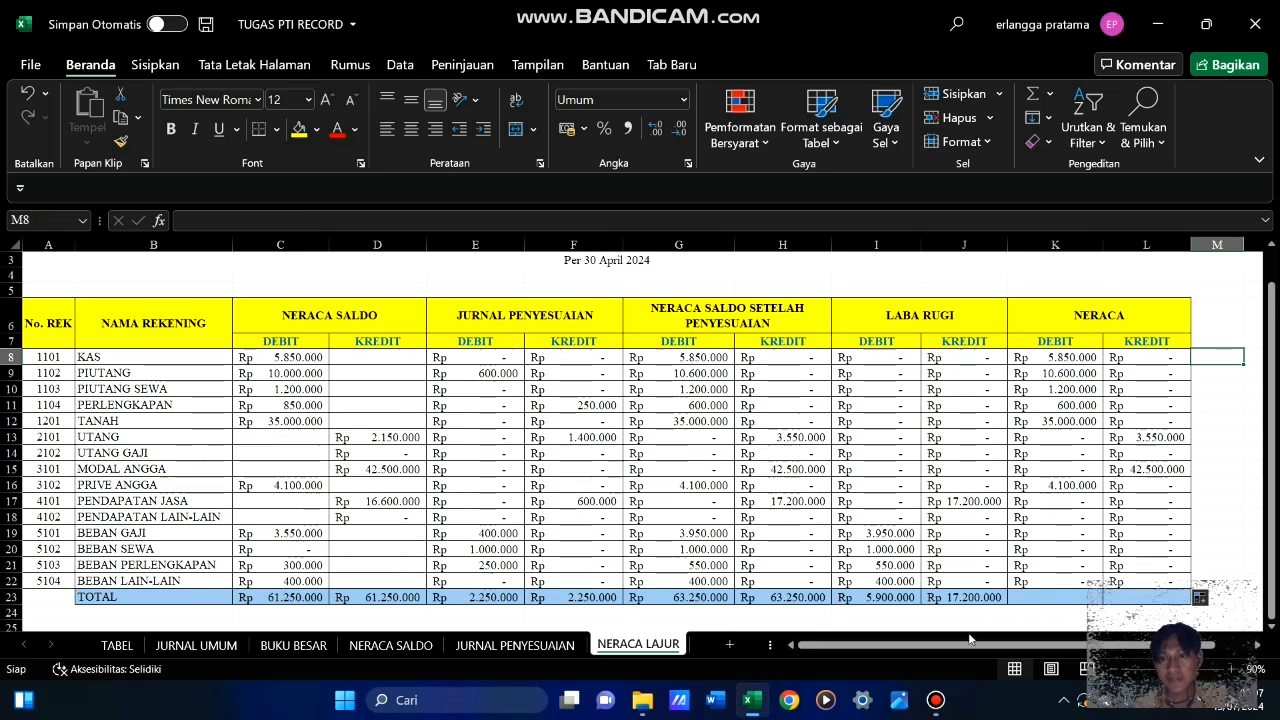
# Fill the TOTAL row's SUM formula from C23 across to L23, through the Neraca credit column
pyautogui.click(290, 598)
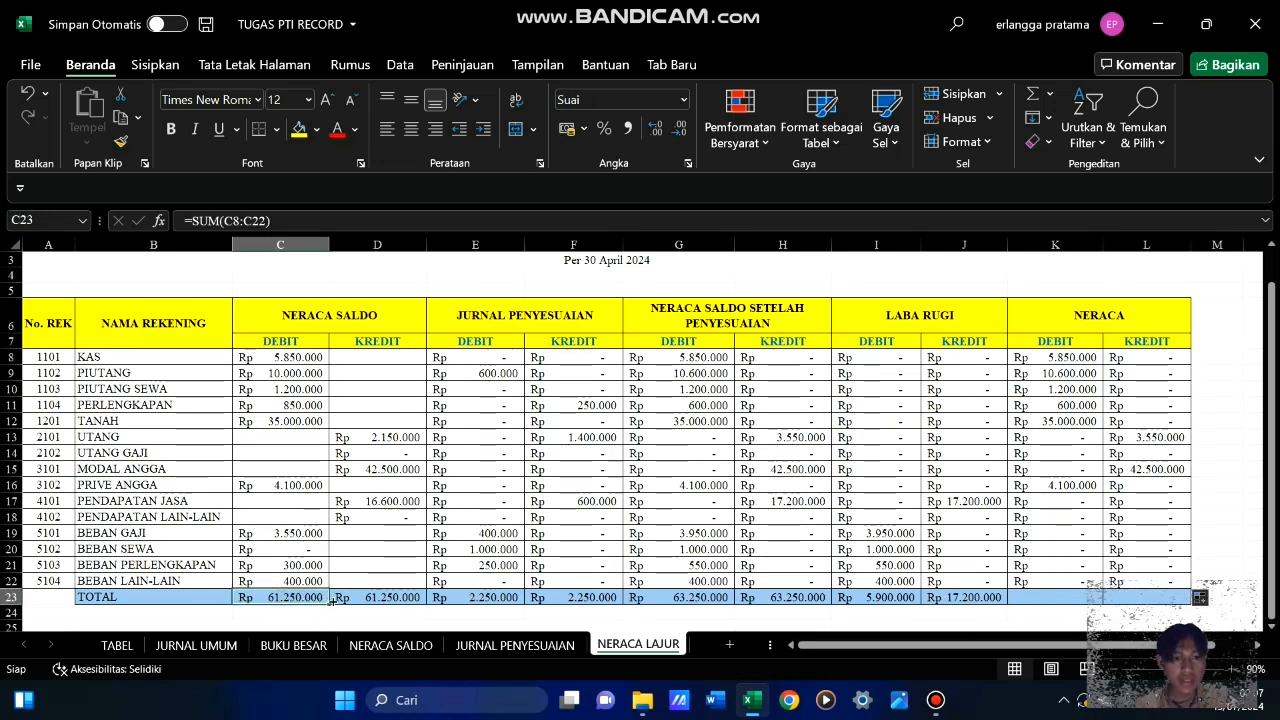
pyautogui.moveTo(330, 602); pyautogui.dragTo(1185, 582)
pyautogui.click(1218, 520)
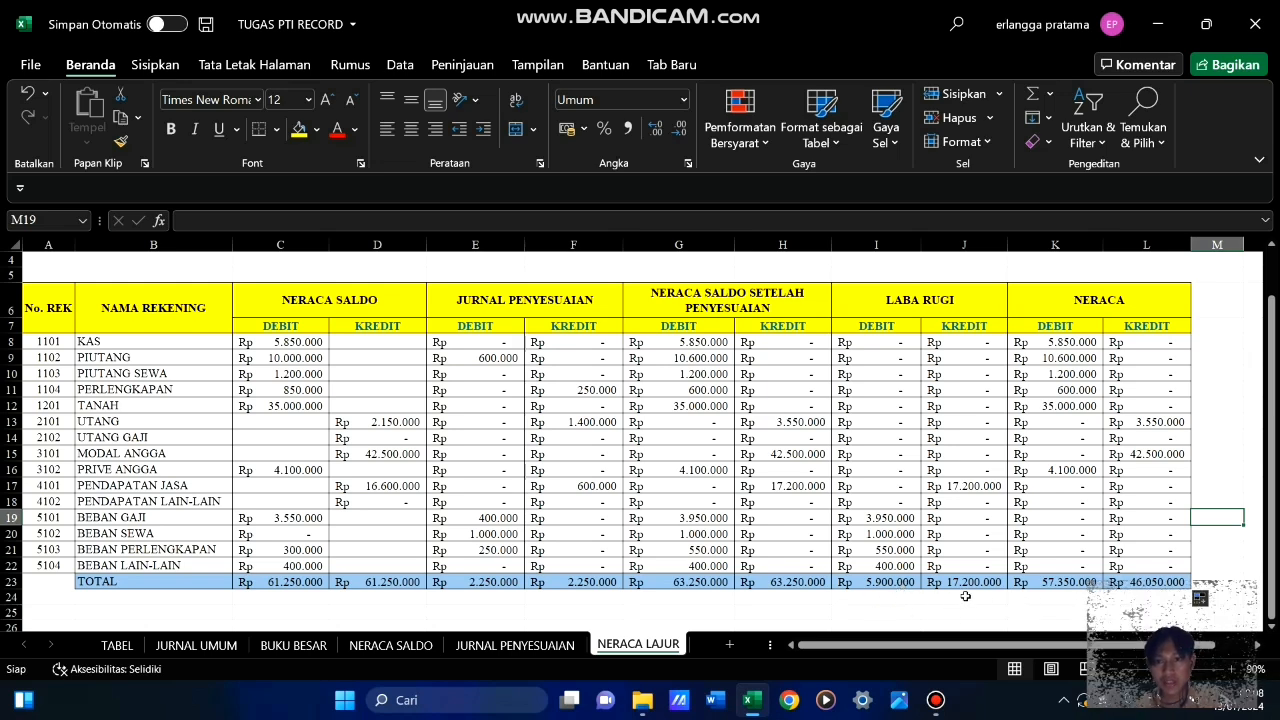
# Enter =J23-I23 in I24, below the Laba Rugi debit total, to calculate the profit
pyautogui.click(891, 596)
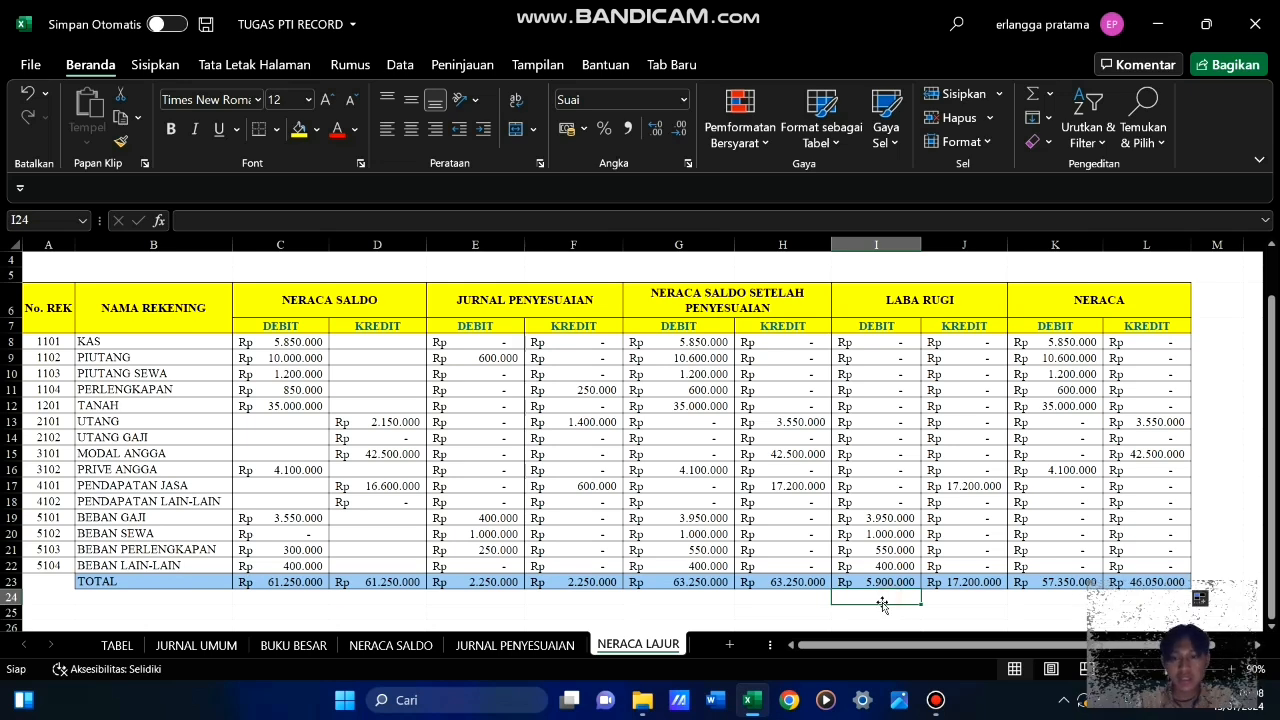
pyautogui.write('=')
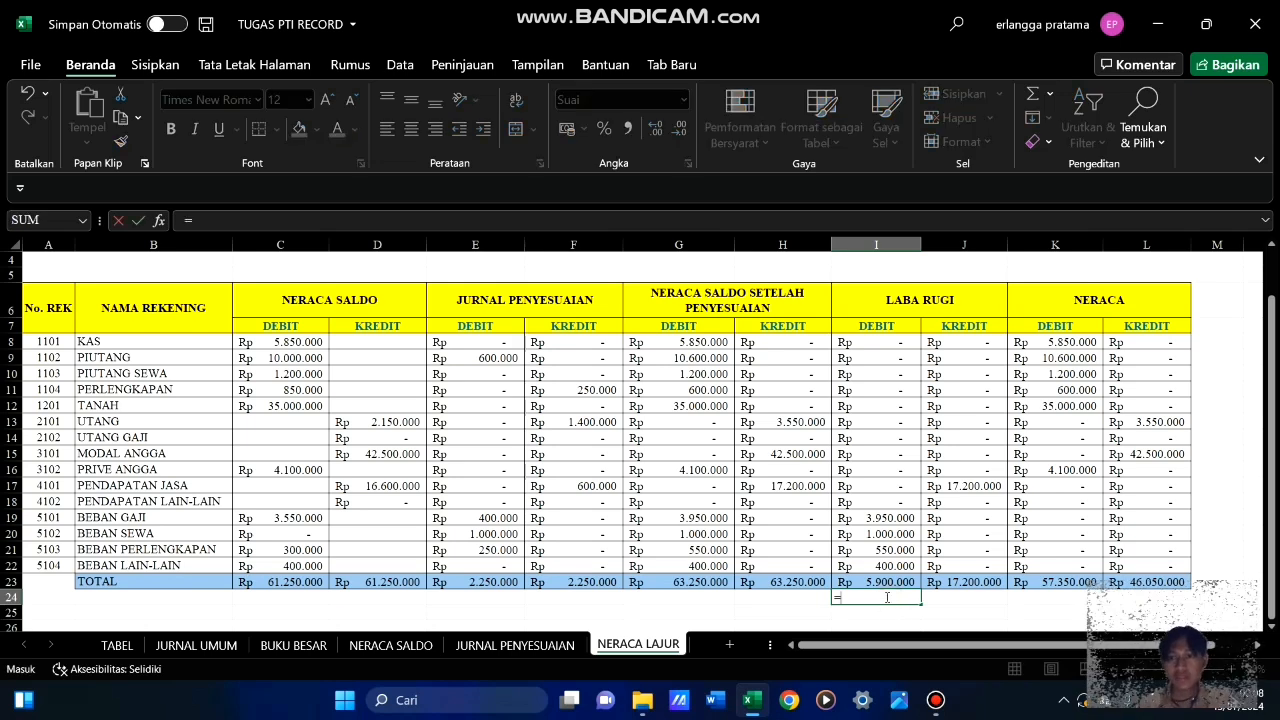
pyautogui.click(980, 582)
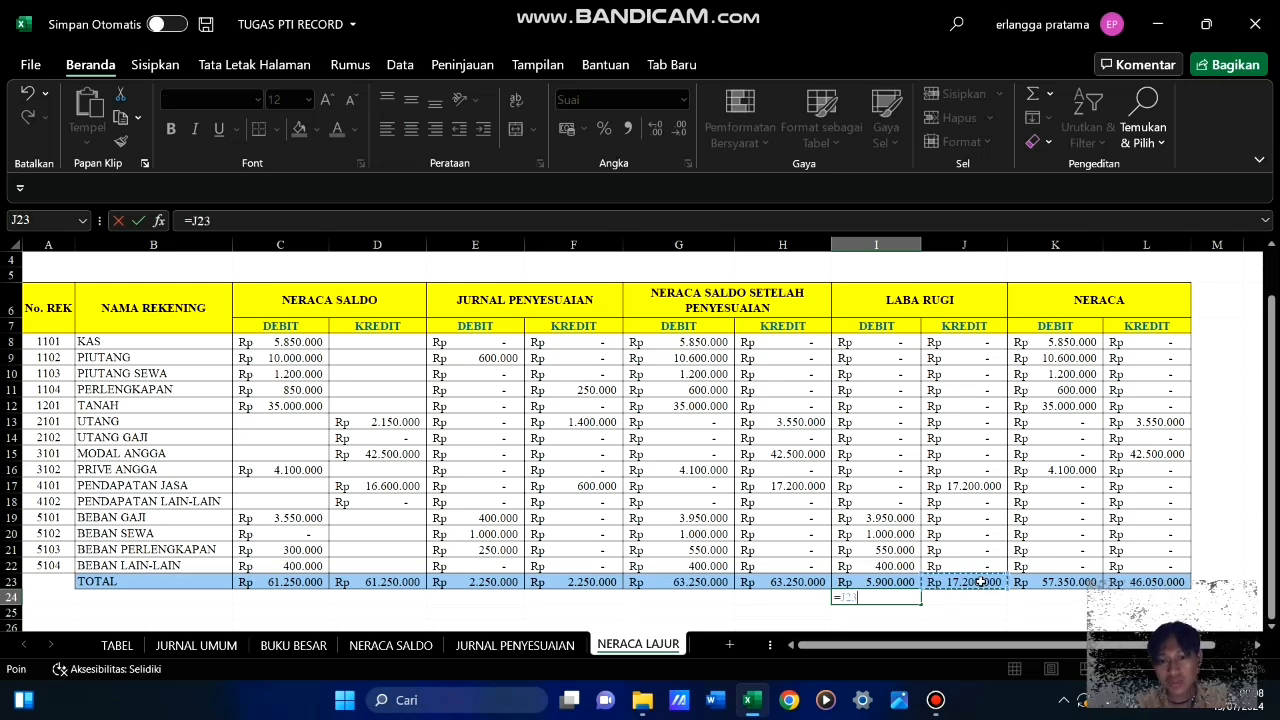
pyautogui.write('-')
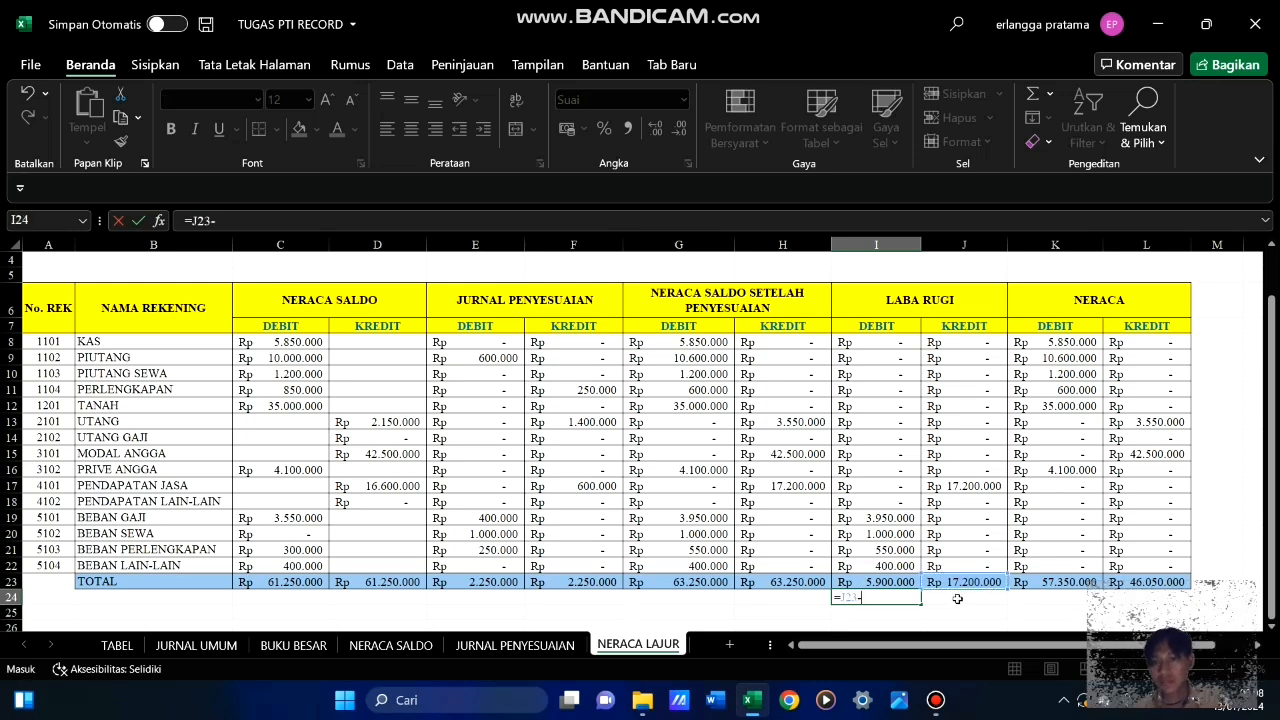
pyautogui.click(893, 581)
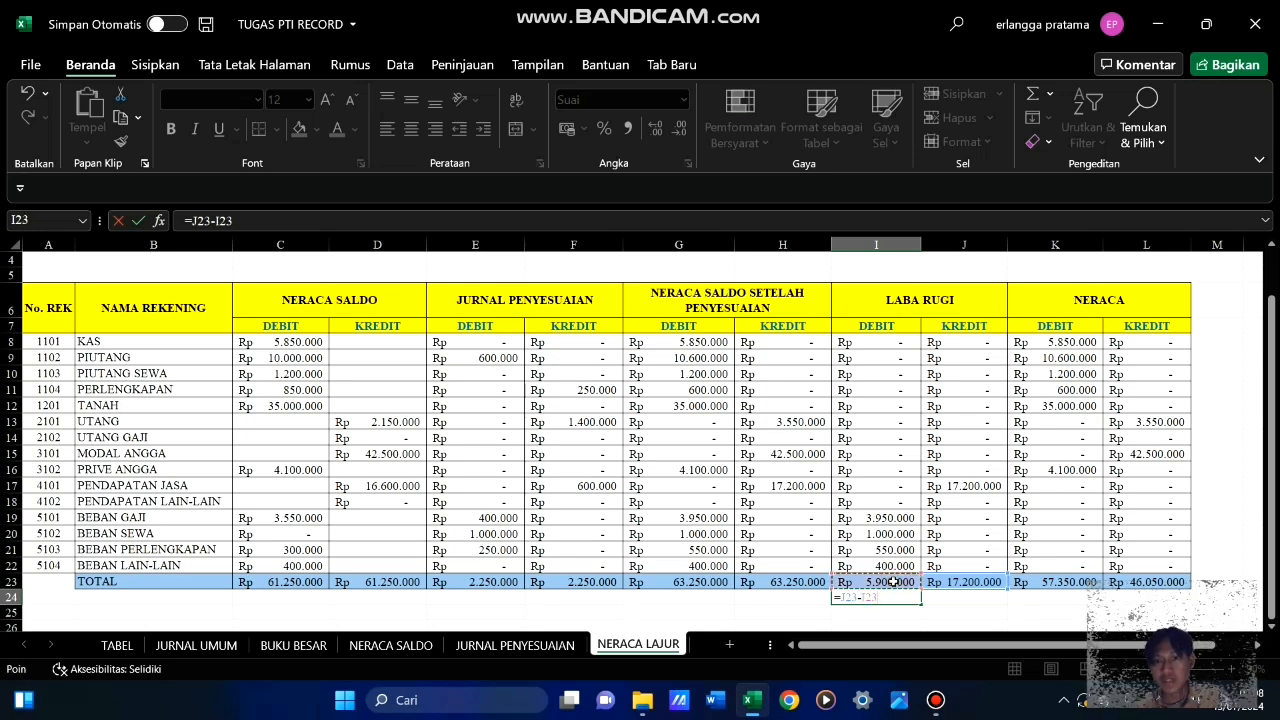
pyautogui.press('Return')
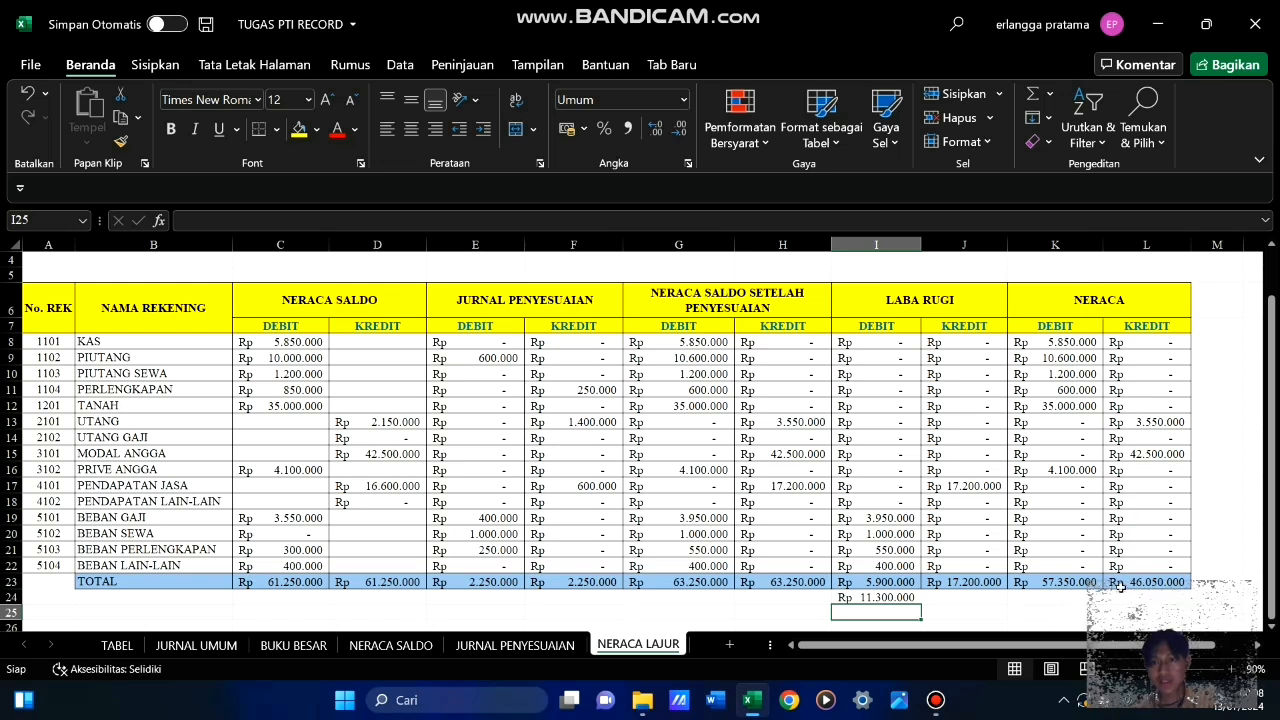
# Enter =K23-L23 in L24, below the Neraca credit total, to calculate the balancing difference
pyautogui.click(1149, 597)
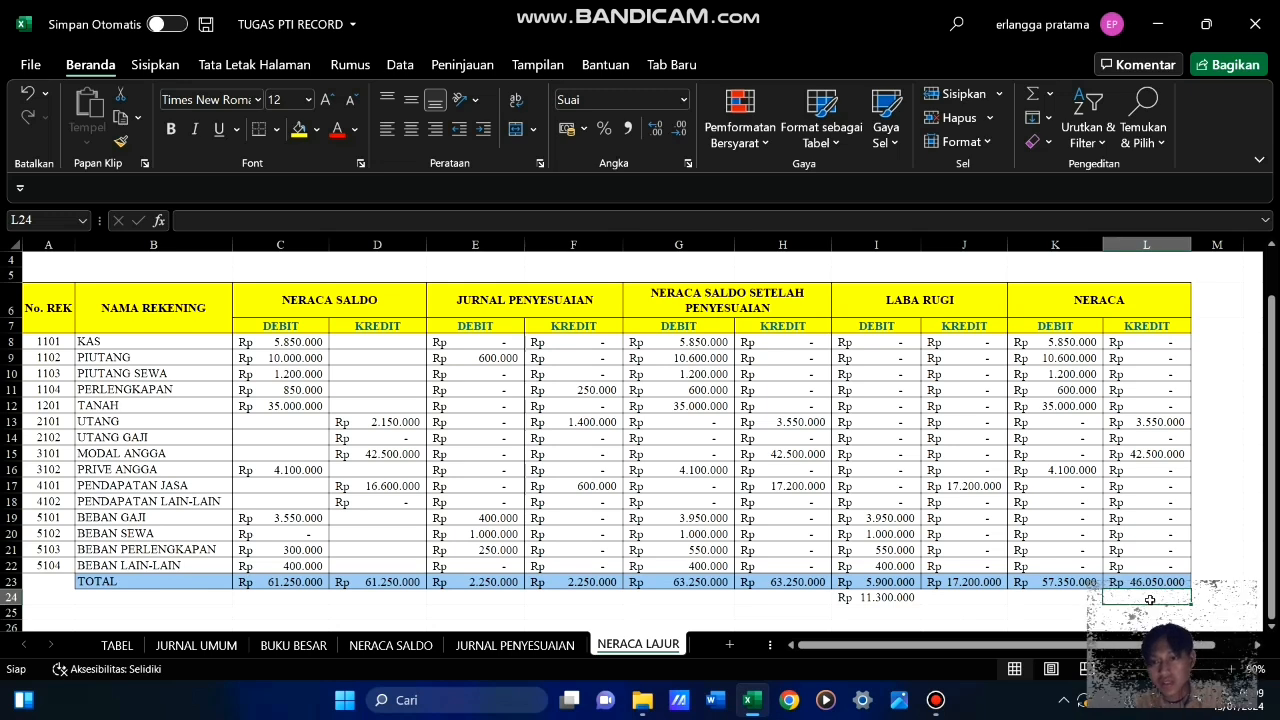
pyautogui.write('=')
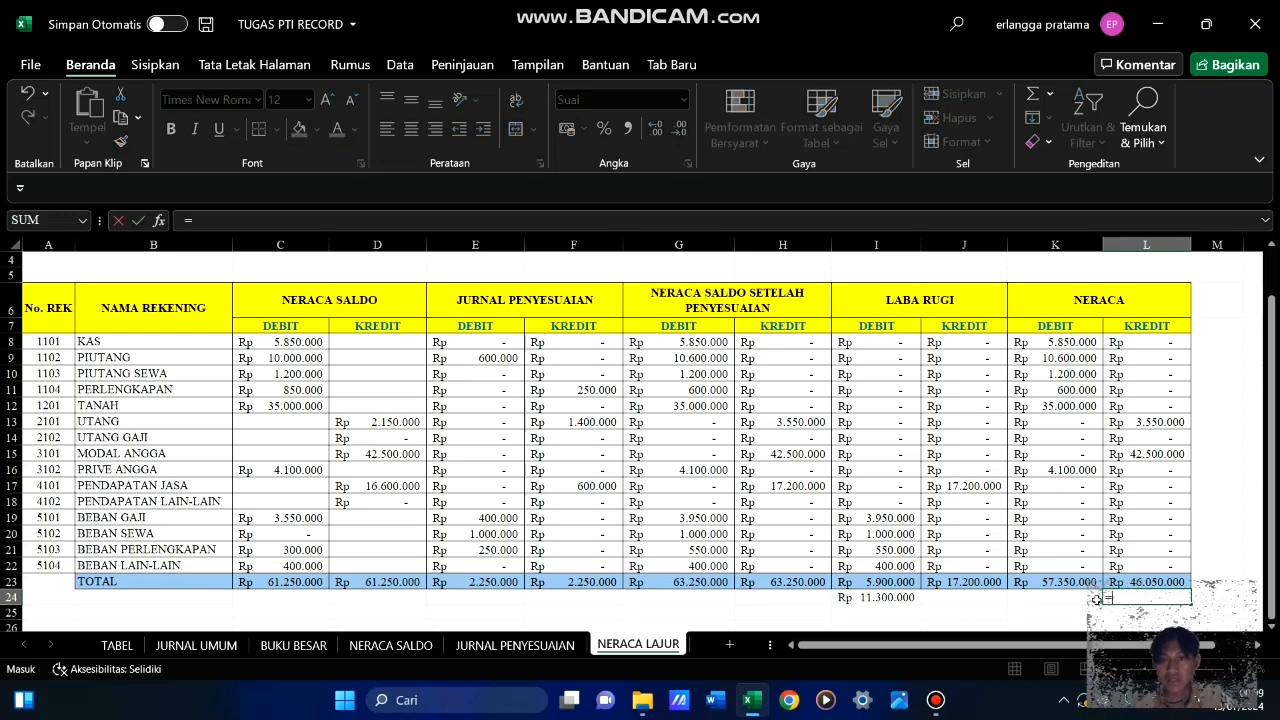
pyautogui.click(1068, 581)
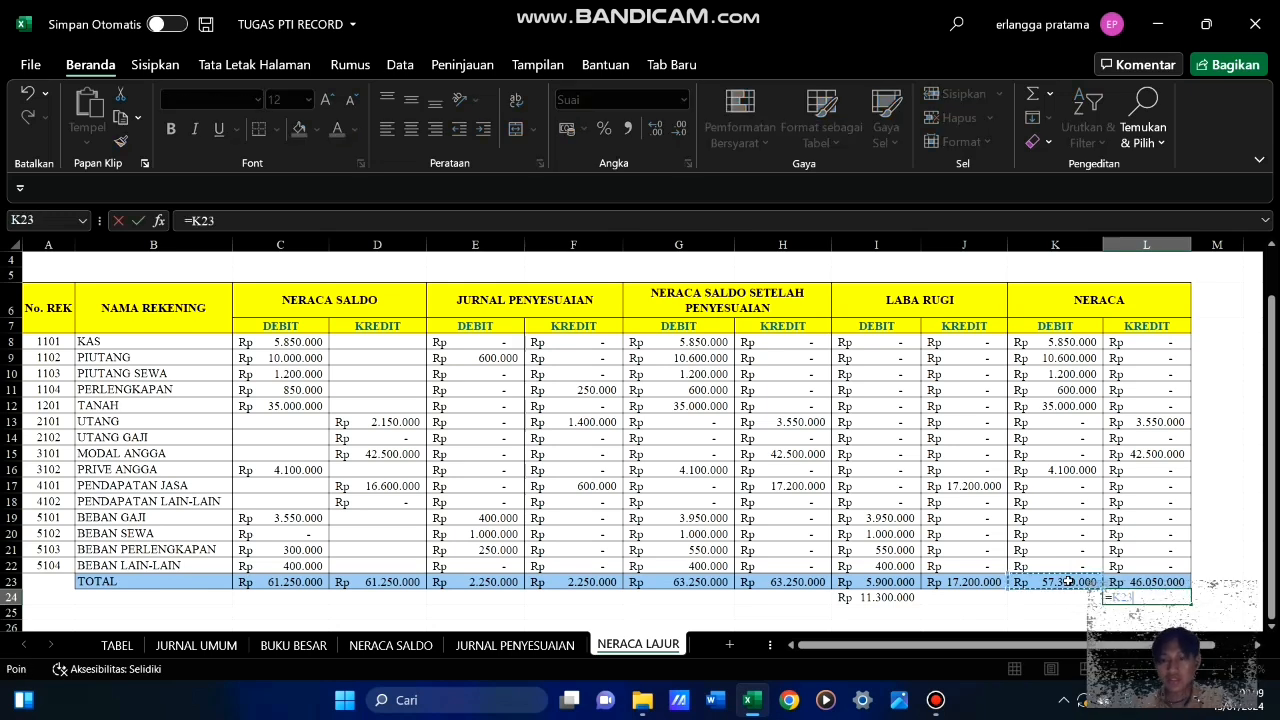
pyautogui.write('-')
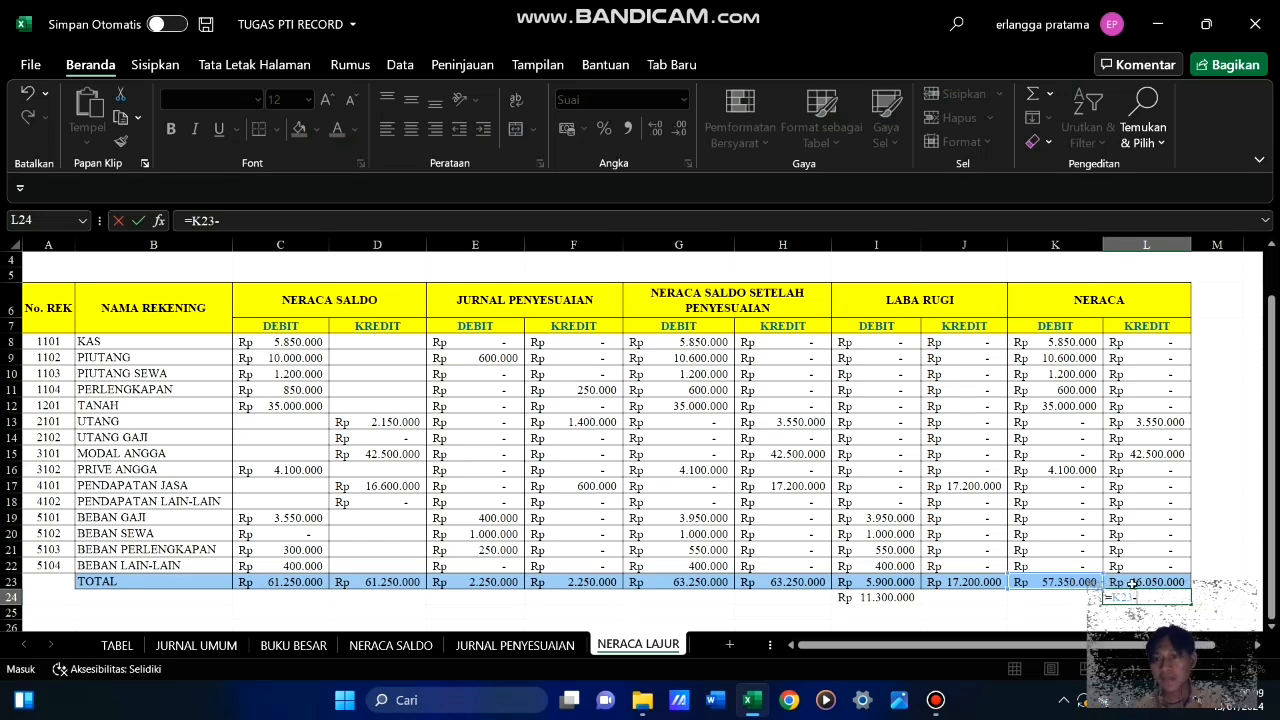
pyautogui.click(1132, 583)
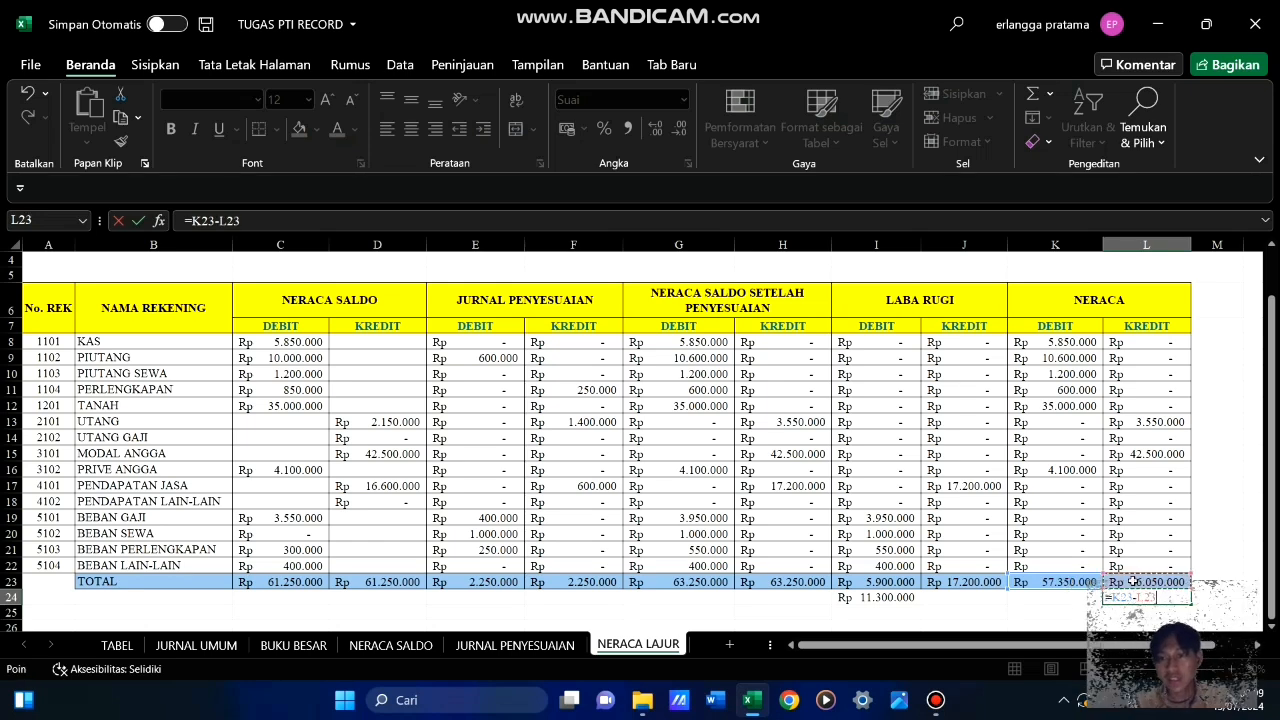
pyautogui.press('Return')
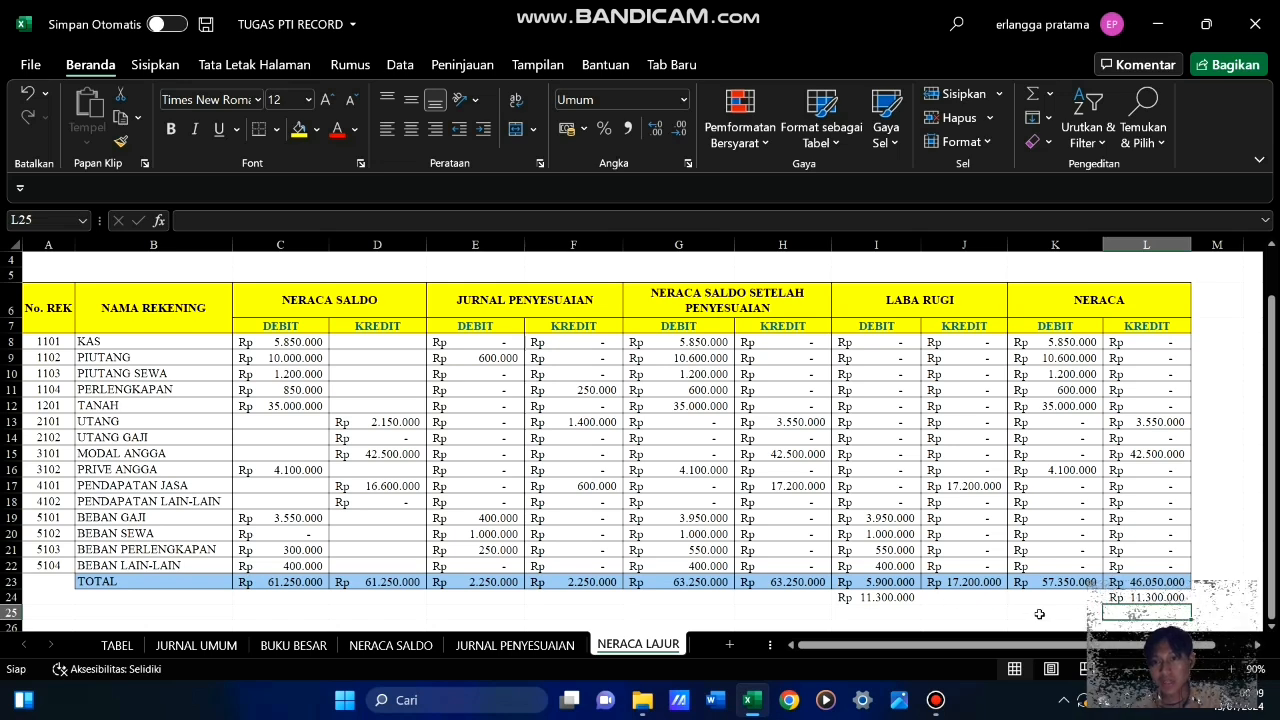
# Enter a SUM of I23:I24 in I25 to total the Laba Rugi debit column with the profit
pyautogui.scroll(-3, 974, 600)
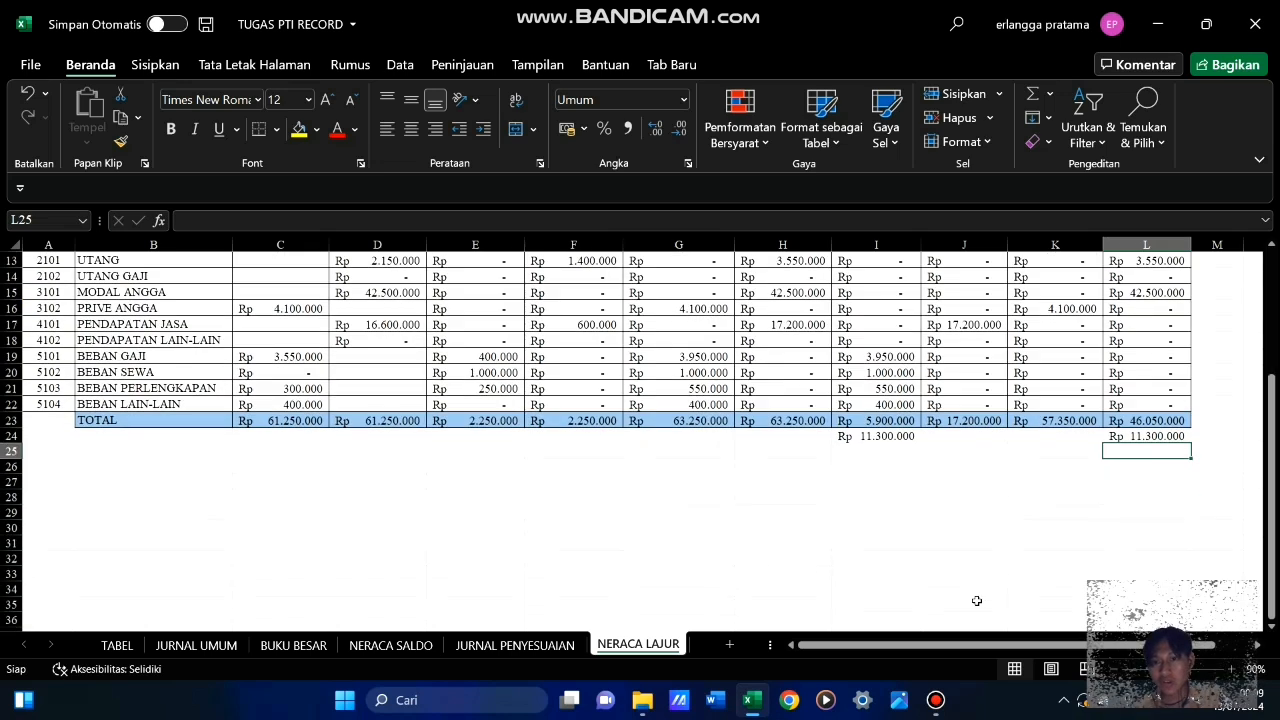
pyautogui.click(874, 451)
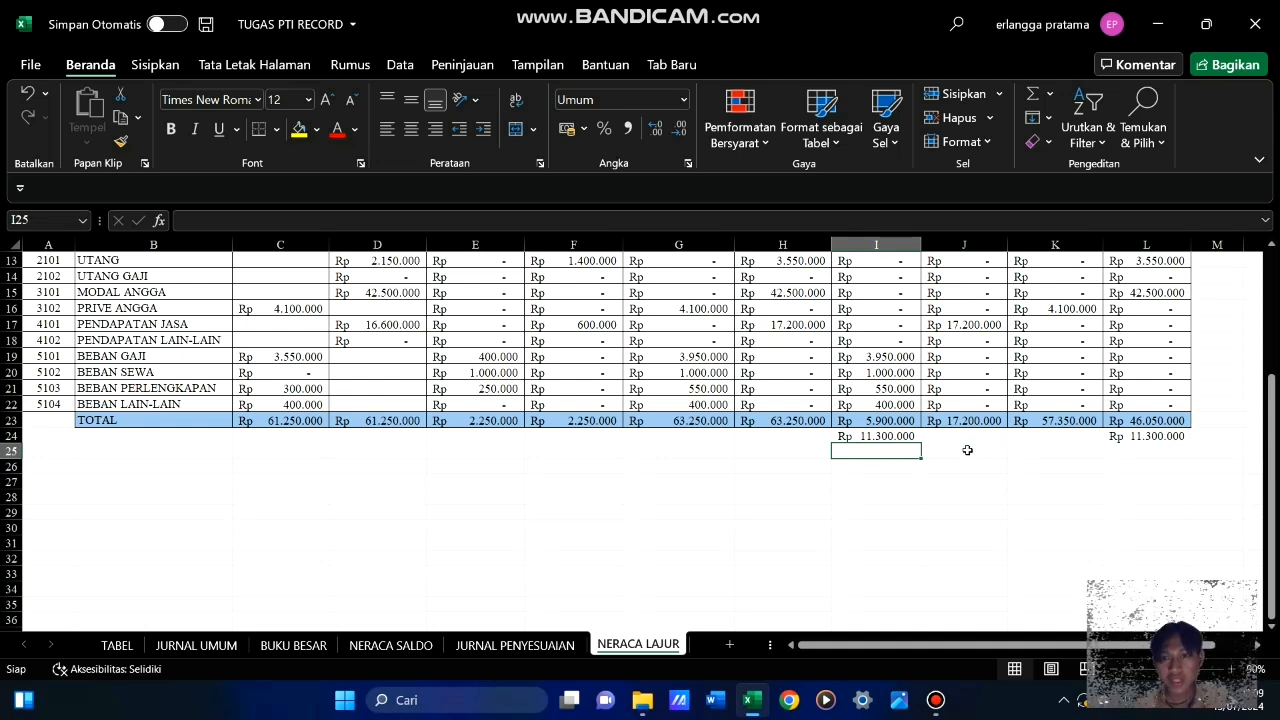
pyautogui.scroll(3, 967, 450)
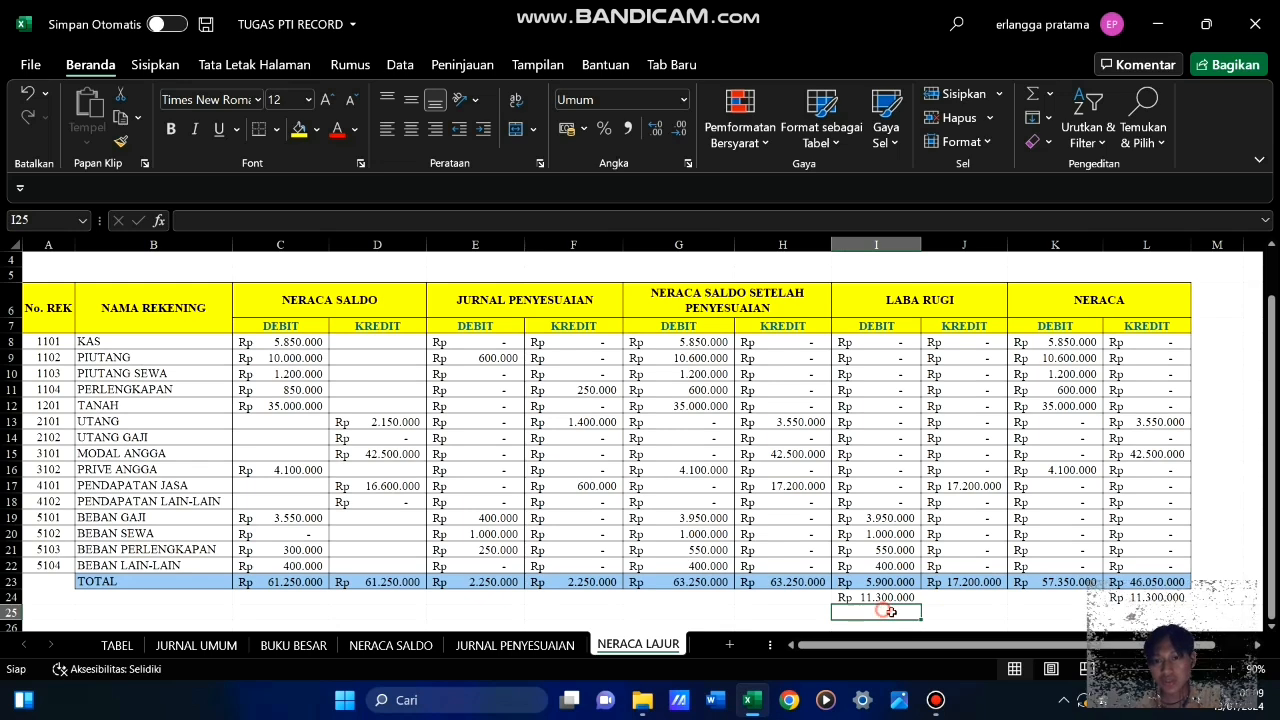
pyautogui.moveTo(890, 612)
pyautogui.mouseDown()
pyautogui.moveTo(993, 612)
pyautogui.moveTo(903, 616)
pyautogui.mouseUp()
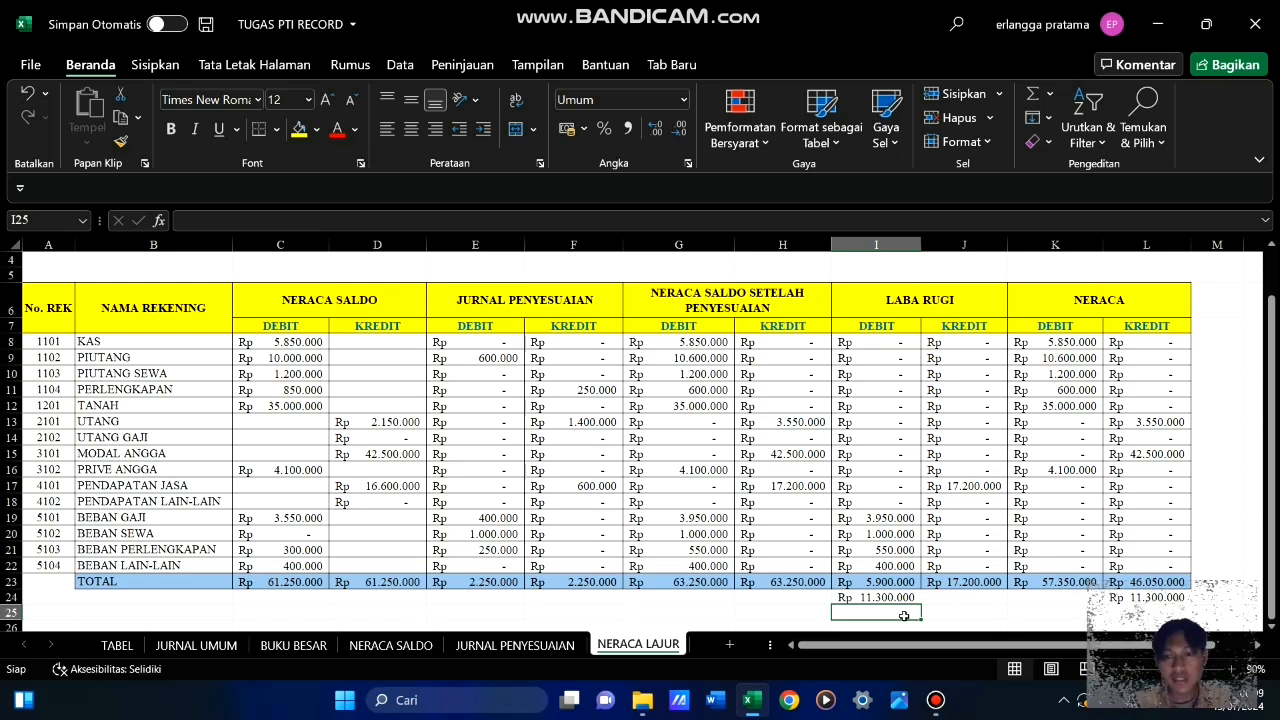
pyautogui.write('=')
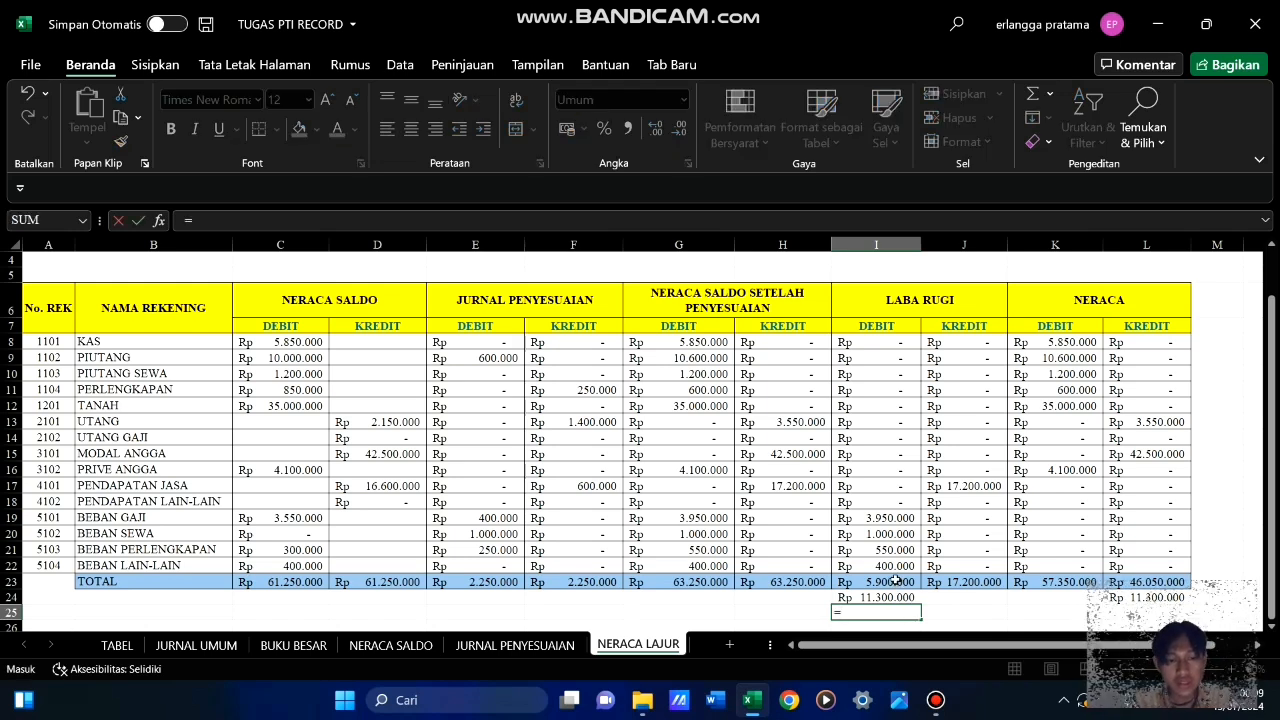
pyautogui.write('sum')
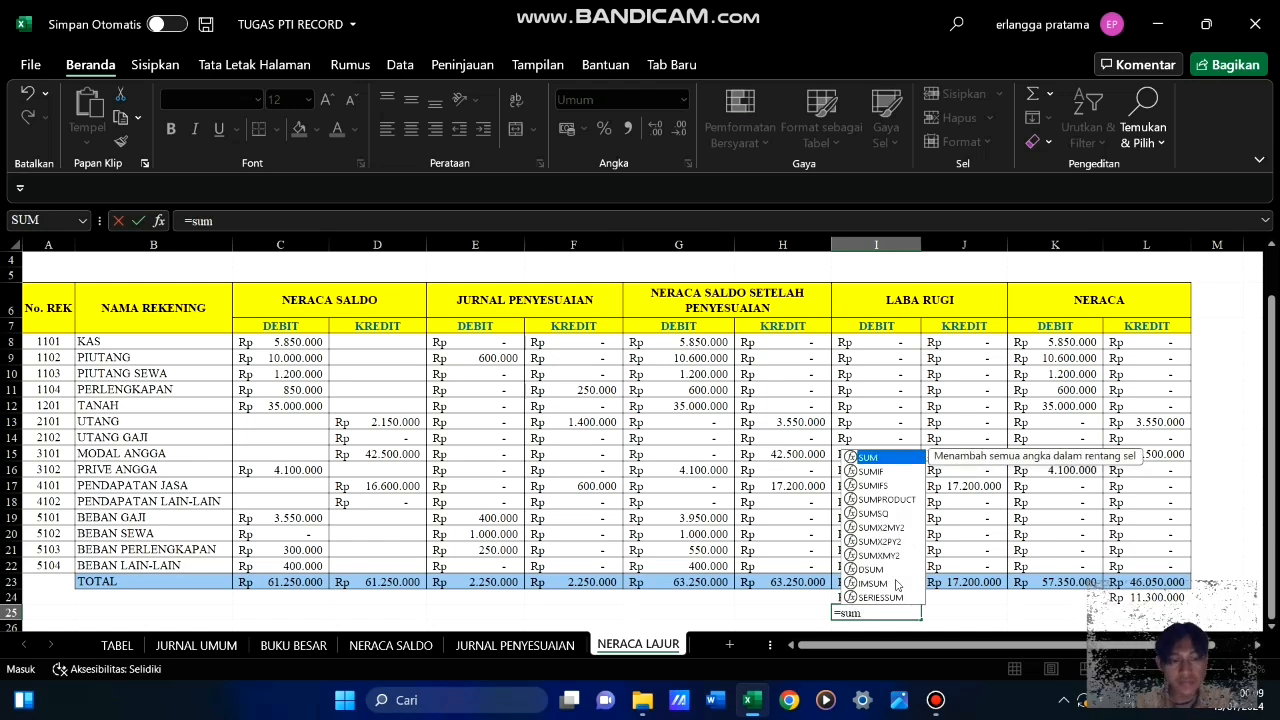
pyautogui.press('Tab')
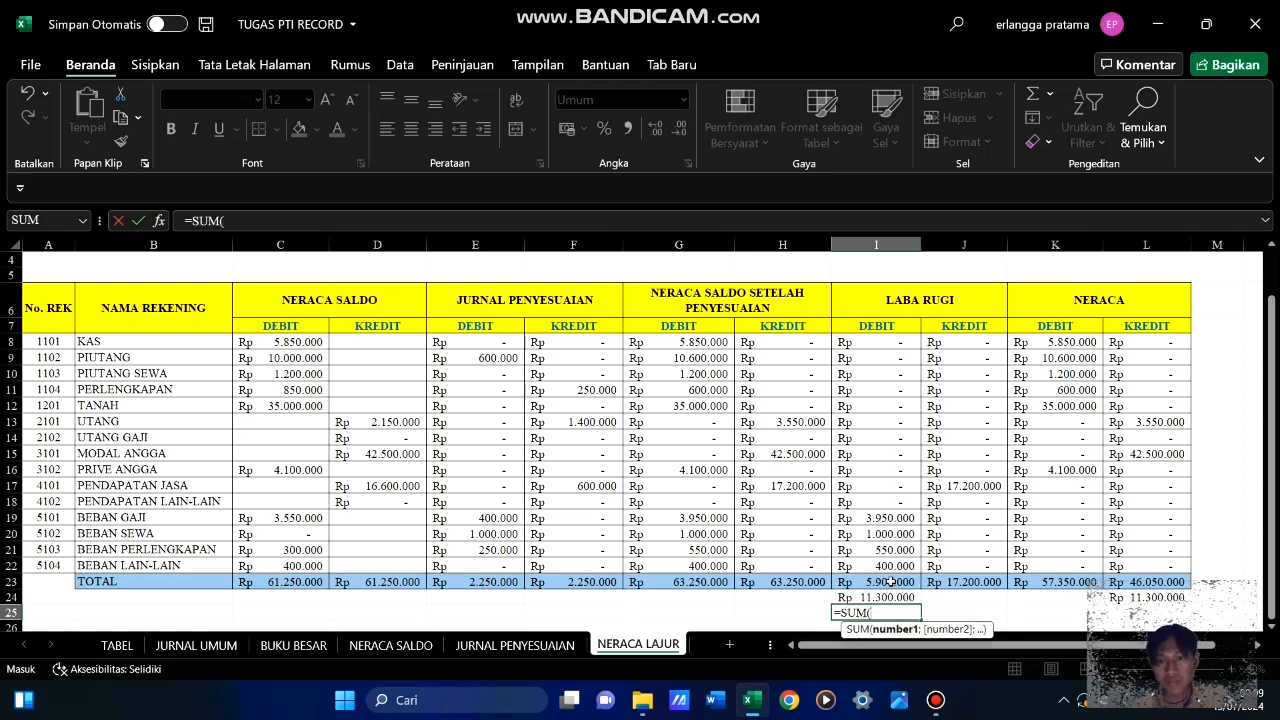
pyautogui.moveTo(890, 581); pyautogui.dragTo(886, 598)
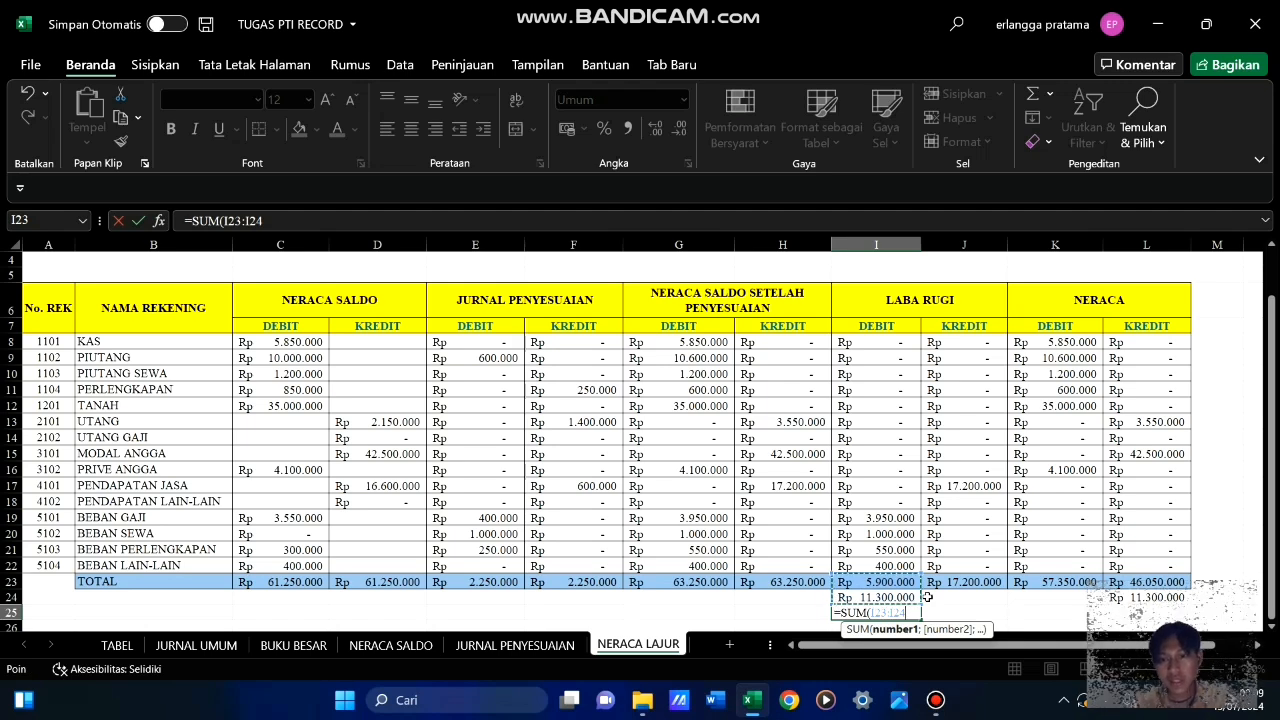
pyautogui.press('Return')
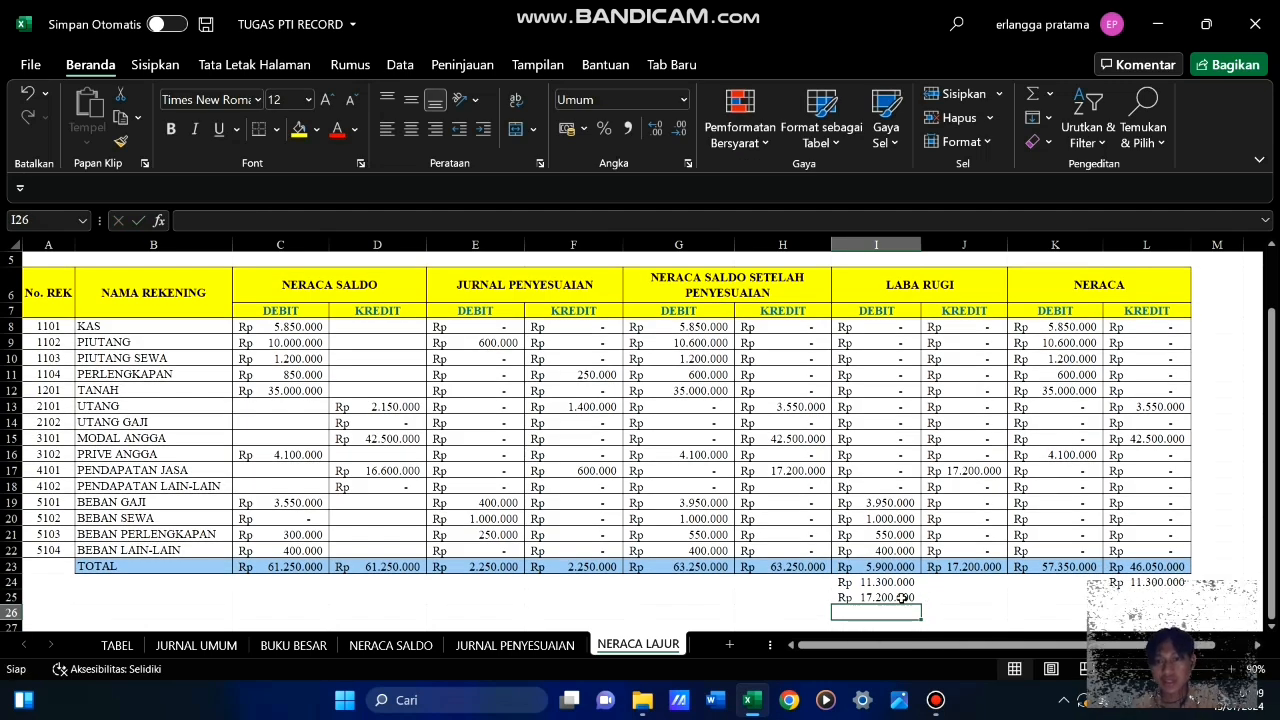
# Fill the final total formula from I25 across to L25, through the Neraca credit column
pyautogui.click(917, 597)
pyautogui.moveTo(919, 603); pyautogui.dragTo(1145, 602)
pyautogui.click(1138, 623)
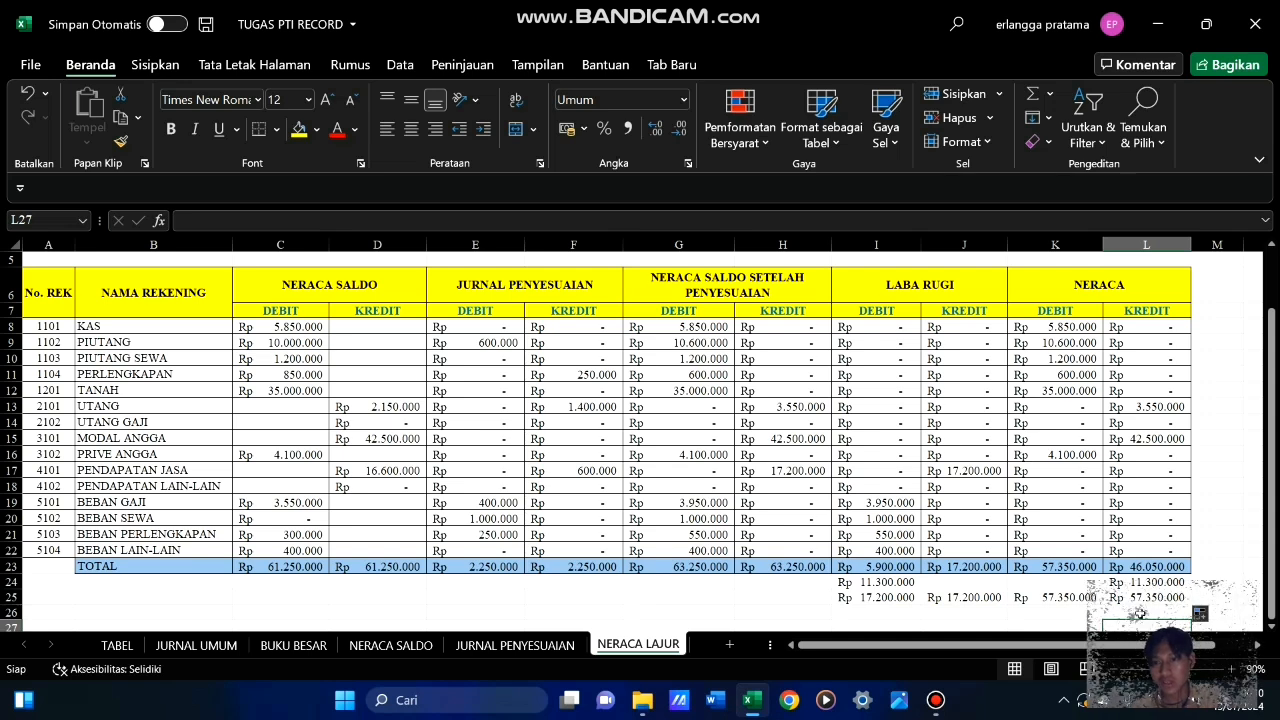
pyautogui.click(1012, 625)
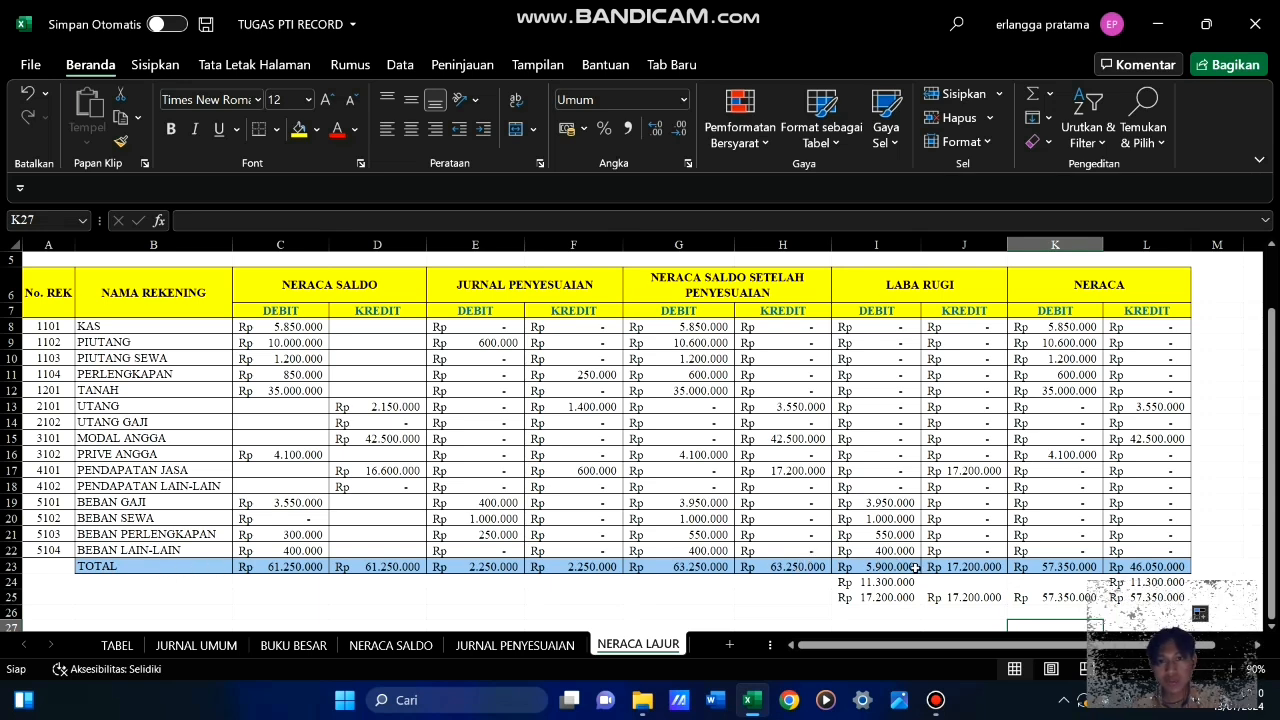
# Apply all borders to I23:L25, the closing totals of the Laba Rugi and Neraca columns
pyautogui.moveTo(877, 565); pyautogui.dragTo(1168, 598)
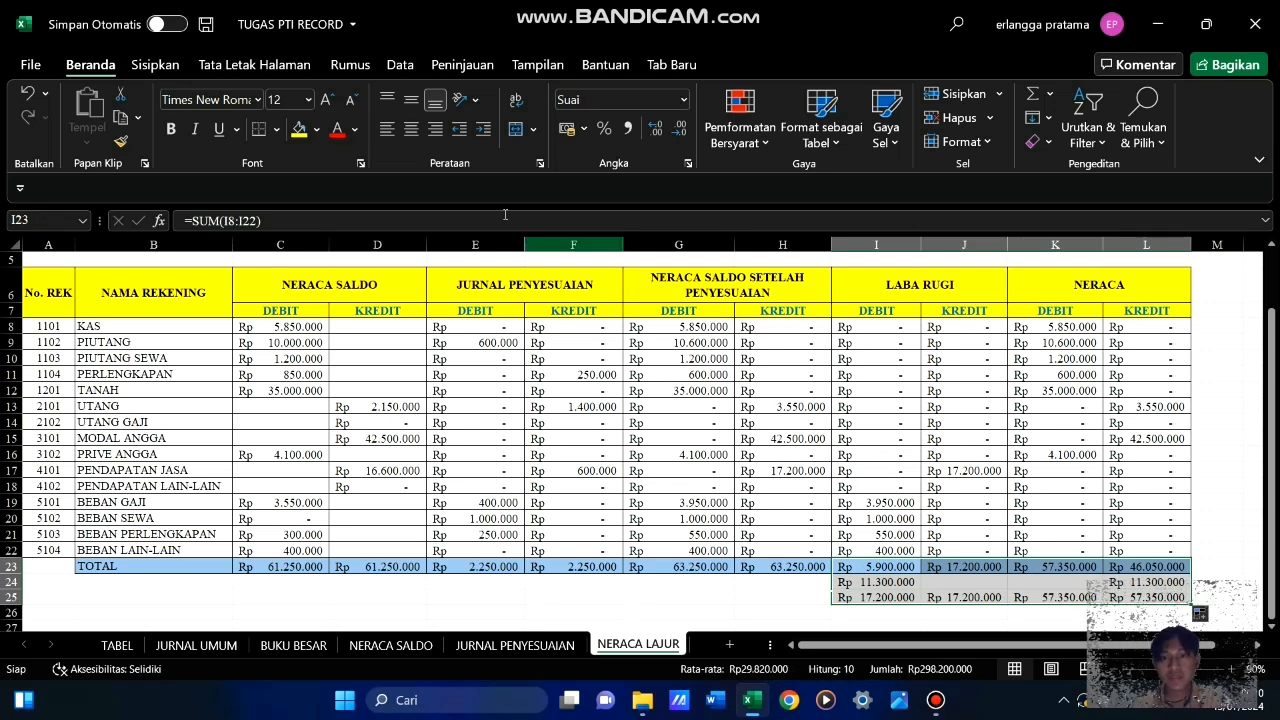
pyautogui.click(278, 130)
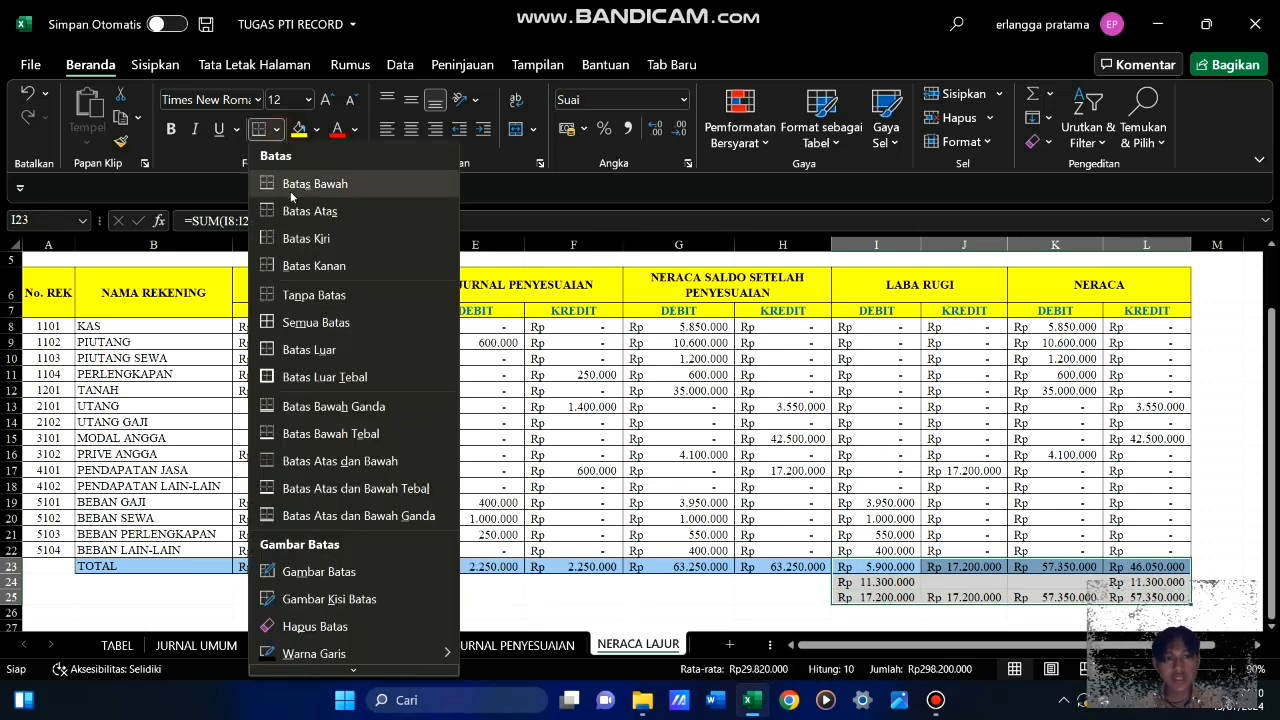
pyautogui.click(303, 334)
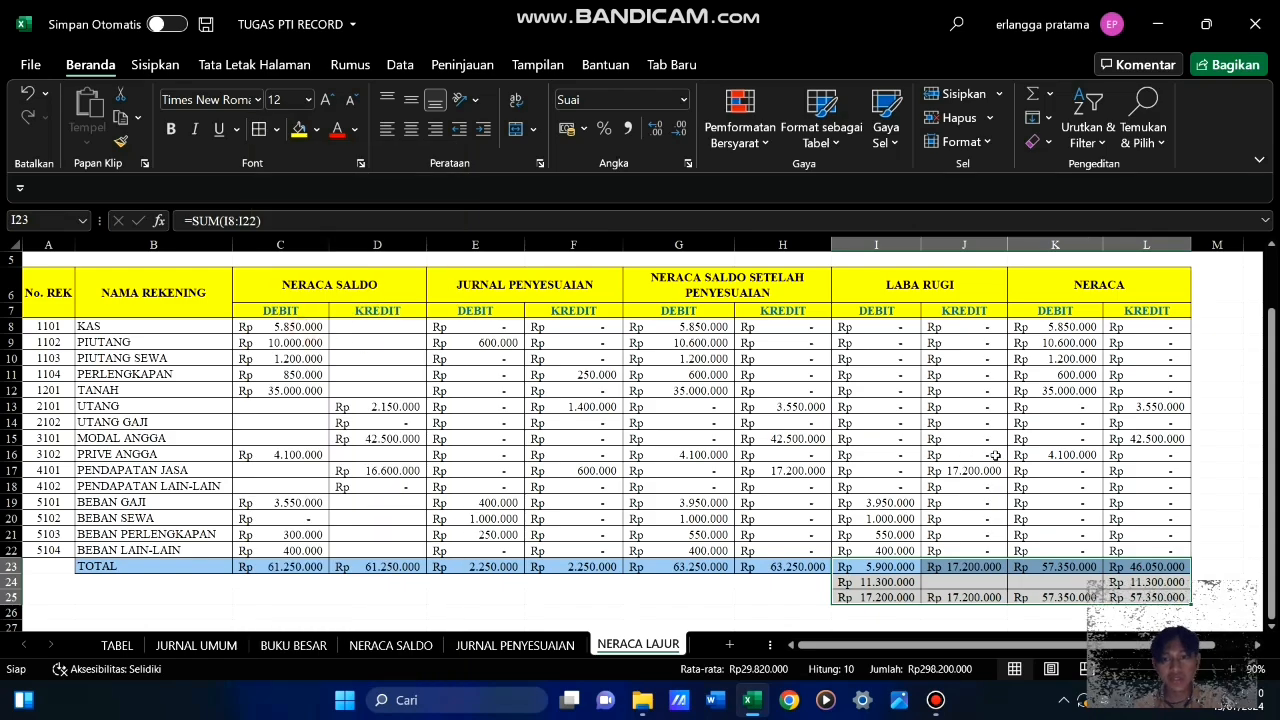
pyautogui.click(1228, 470)
# Review the NERACA LAJUR worksheet from its title down to the closing totals in row 25
pyautogui.scroll(2, 1187, 511)
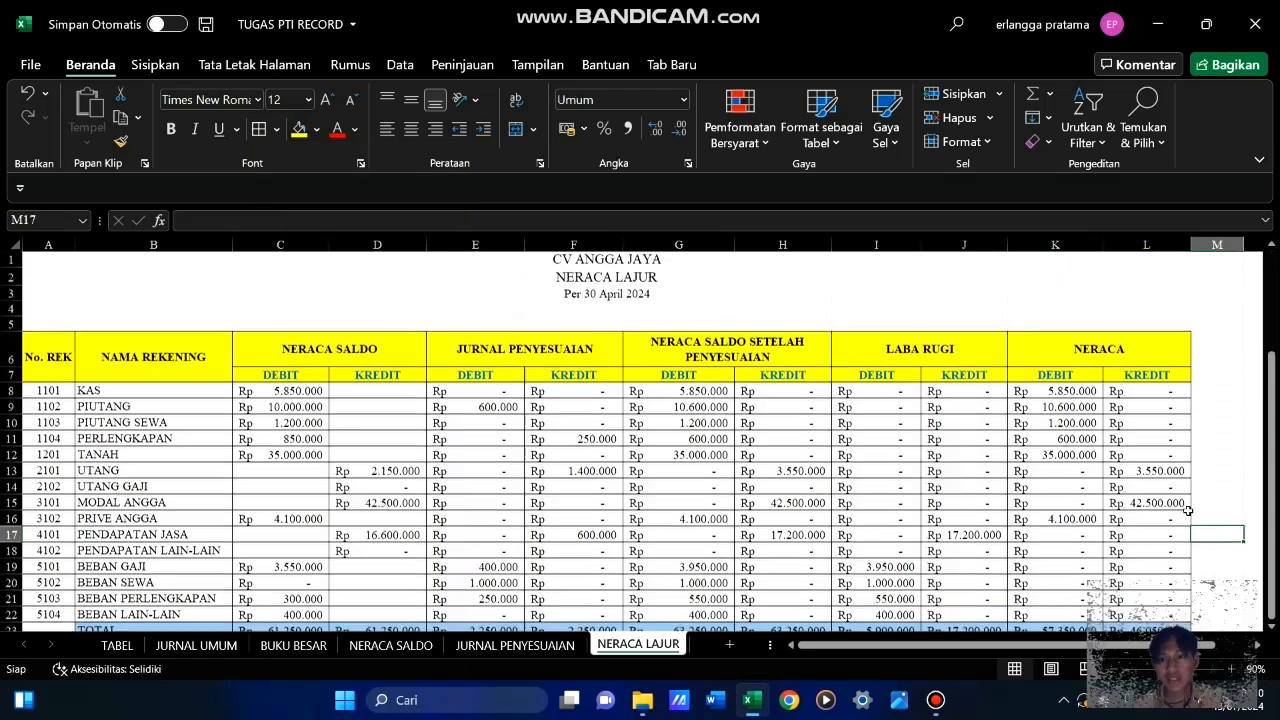
pyautogui.scroll(-3, 1187, 511)
pyautogui.scroll(3, 1187, 511)
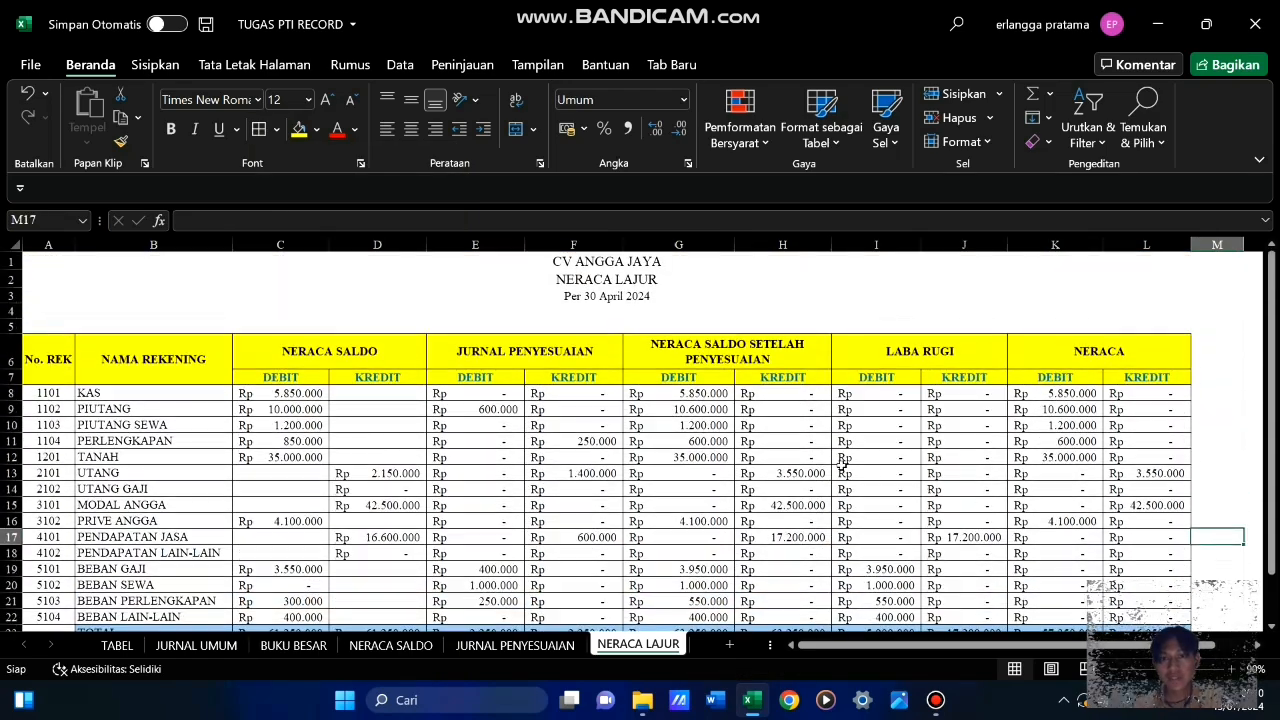
pyautogui.scroll(-3, 1065, 443)
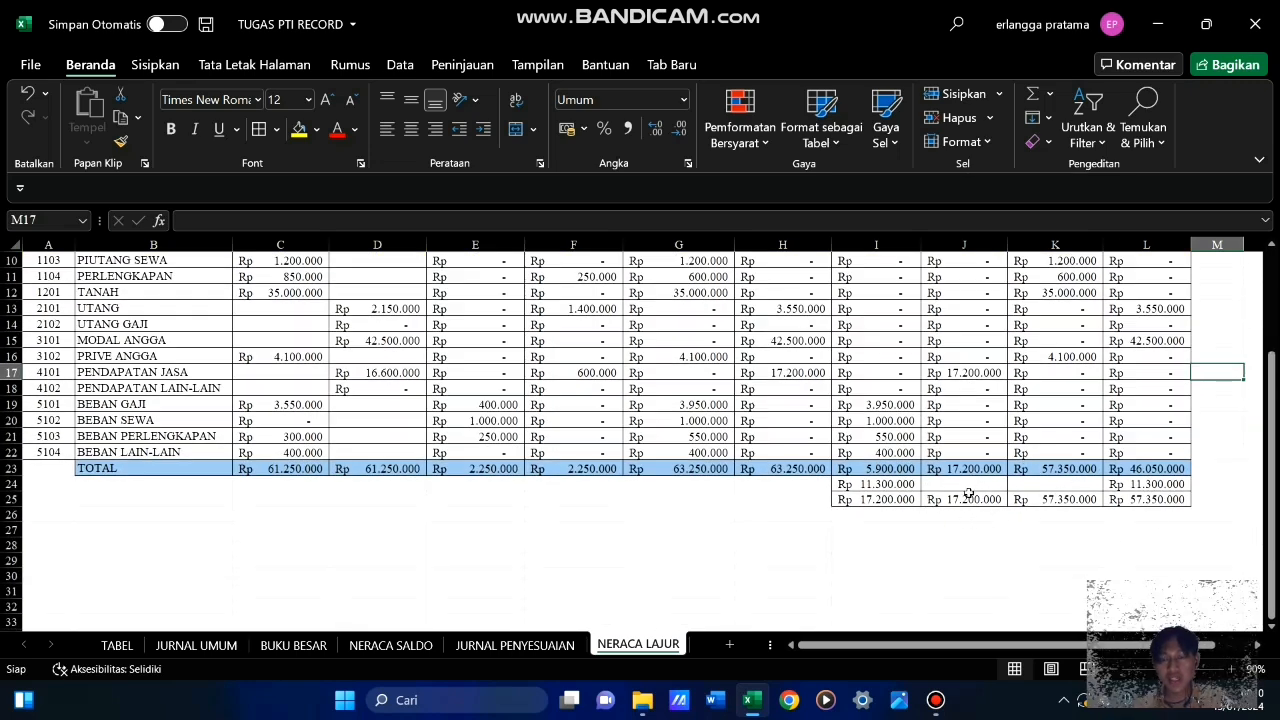
pyautogui.scroll(3, 950, 480)
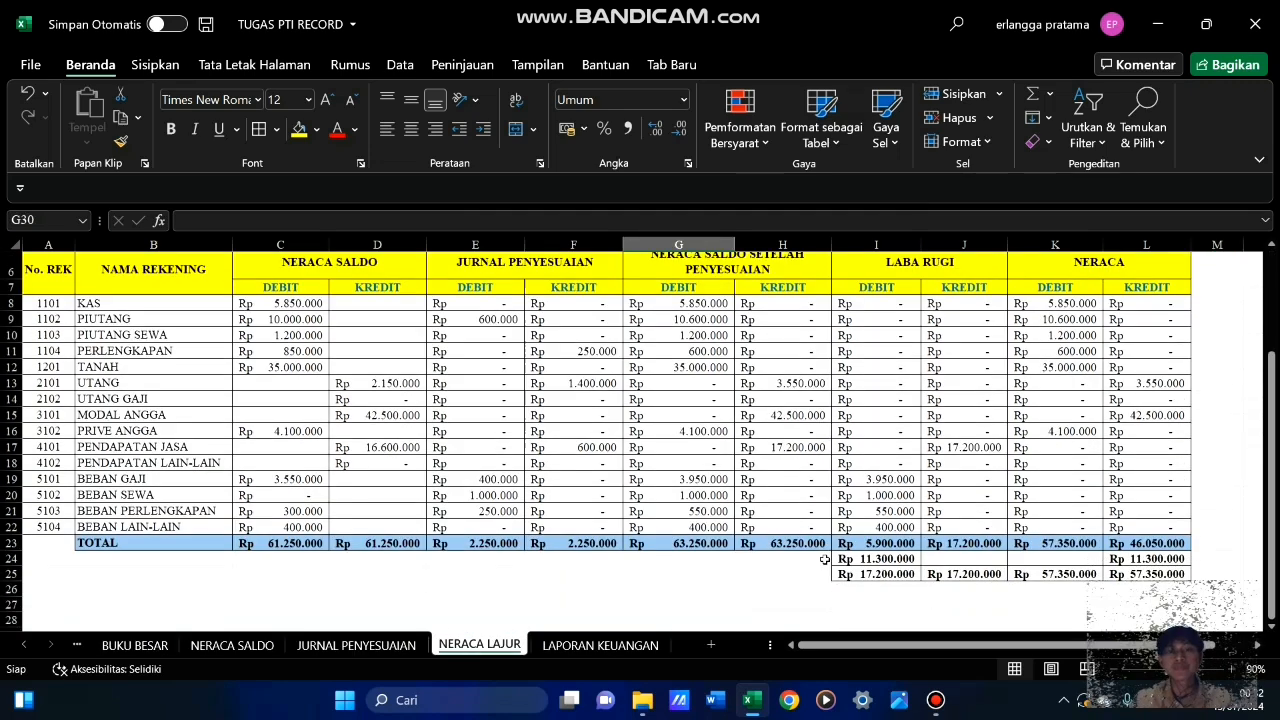
pyautogui.scroll(-2, 824, 560)
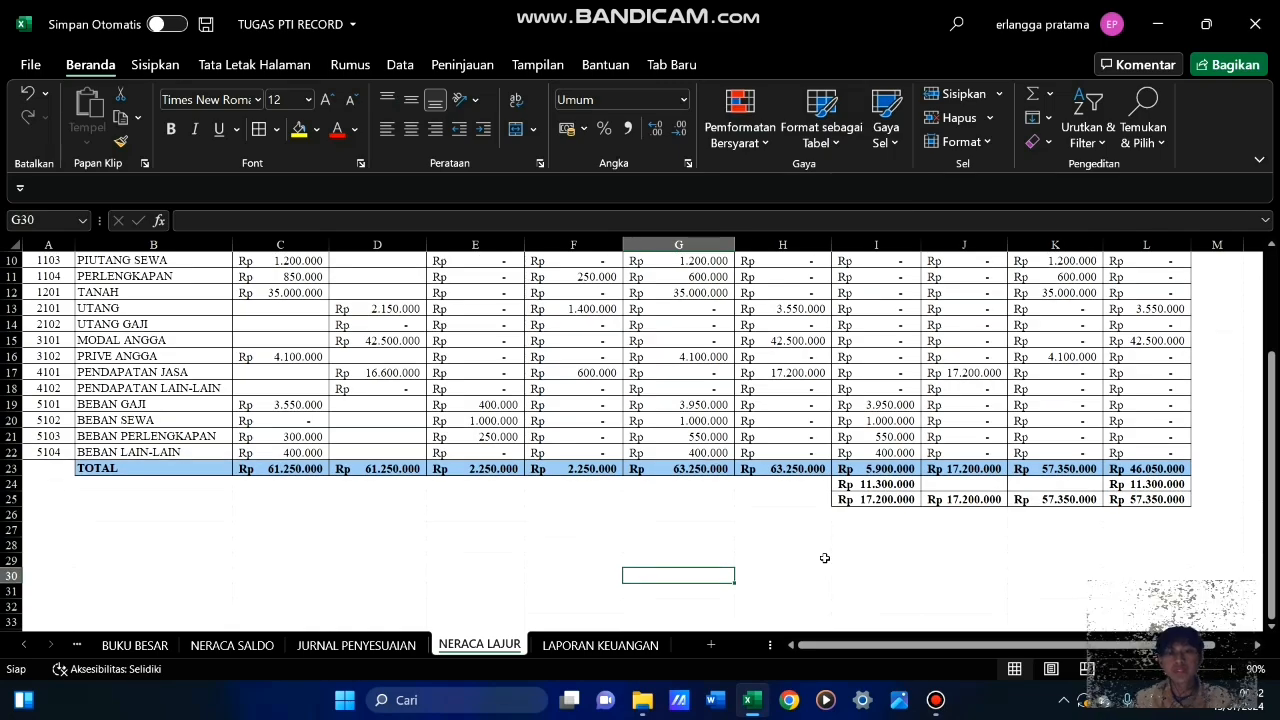
pyautogui.scroll(3, 824, 558)
pyautogui.scroll(-2, 824, 558)
pyautogui.scroll(2, 790, 480)
pyautogui.scroll(1, 761, 422)
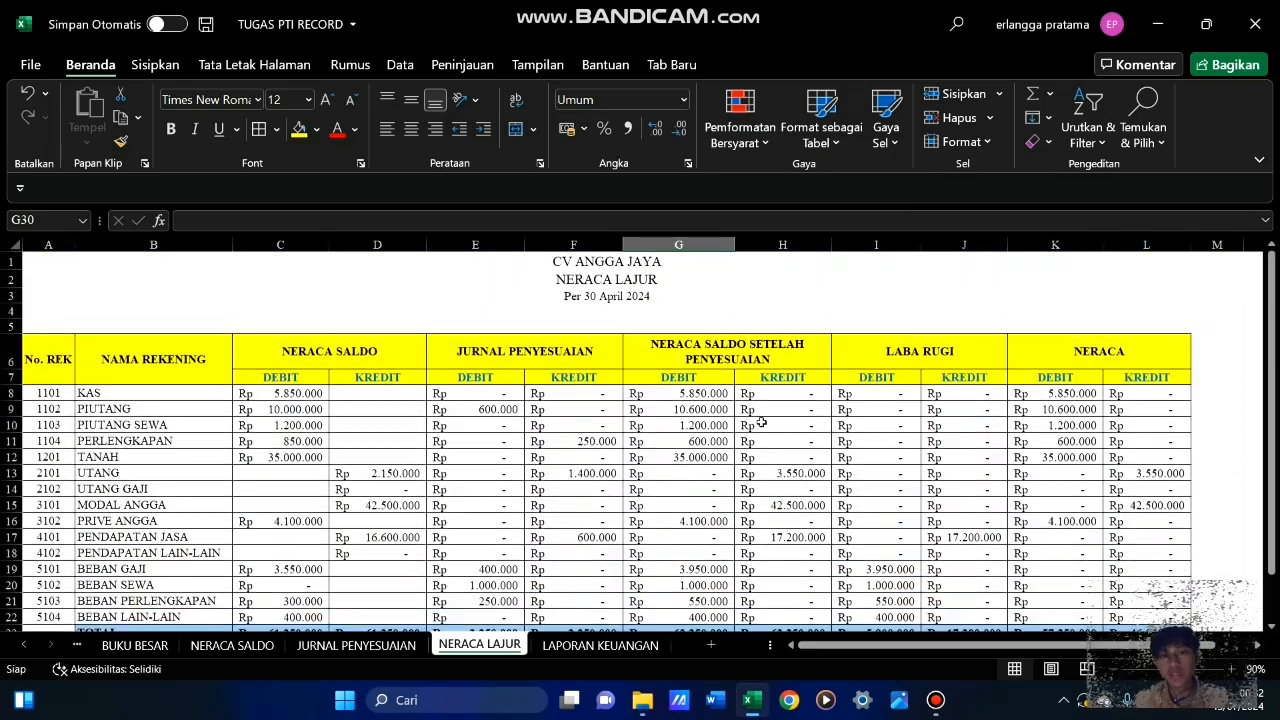
pyautogui.scroll(-2, 771, 482)
pyautogui.scroll(-4, 771, 481)
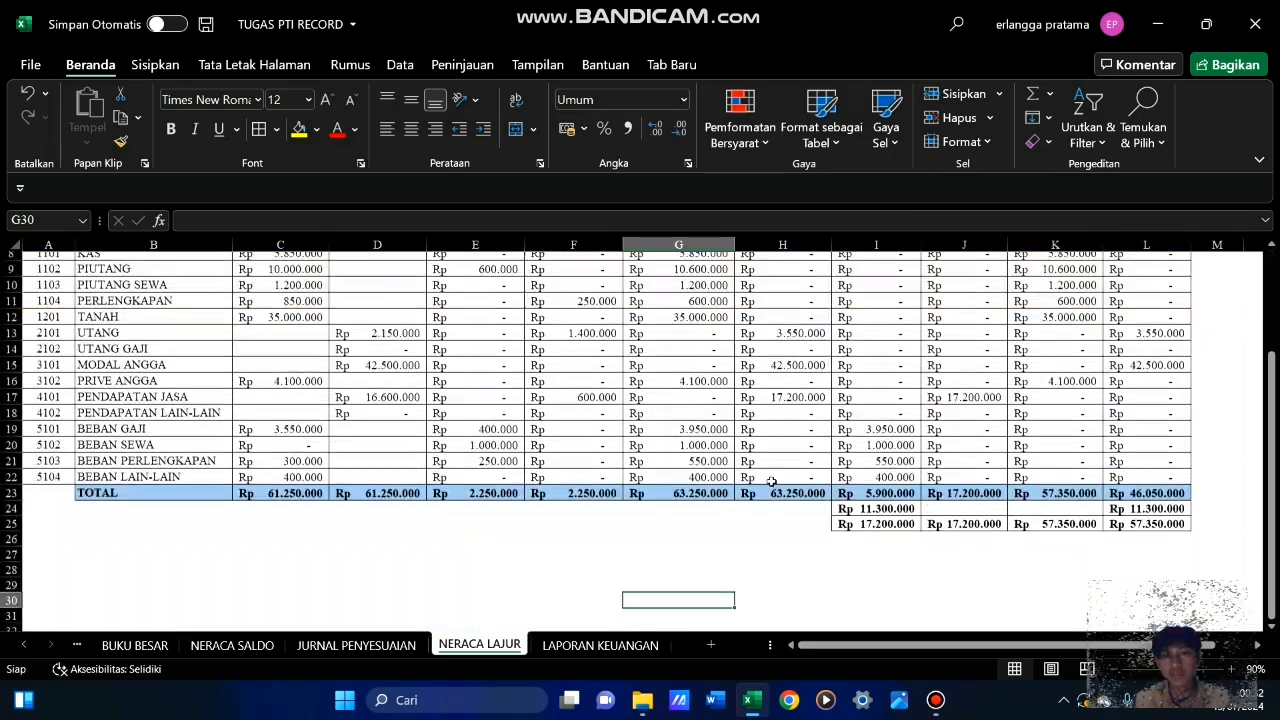
# Enter the formula =IF(I23<J23;"LABA";"RUGI") in B24, directly below the TOTAL label, to name the balancing row
pyautogui.scroll(4, 773, 479)
pyautogui.scroll(-3, 775, 478)
pyautogui.scroll(-1, 770, 478)
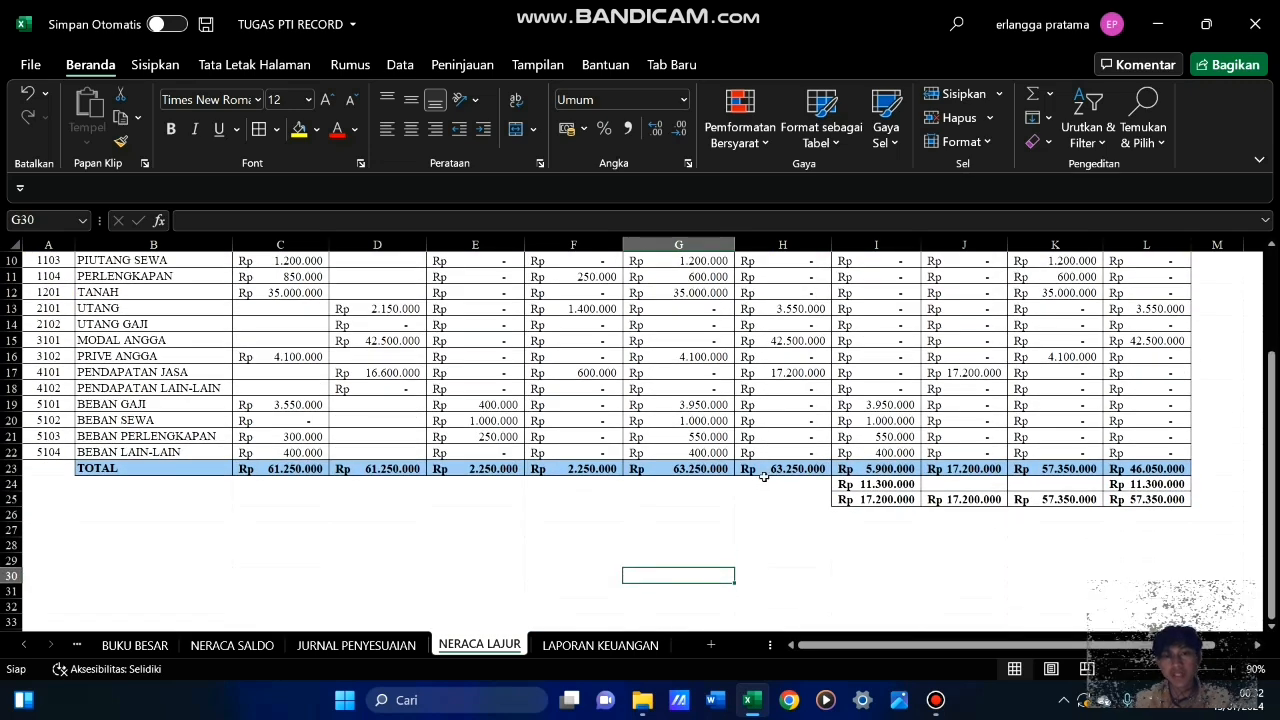
pyautogui.click(150, 487)
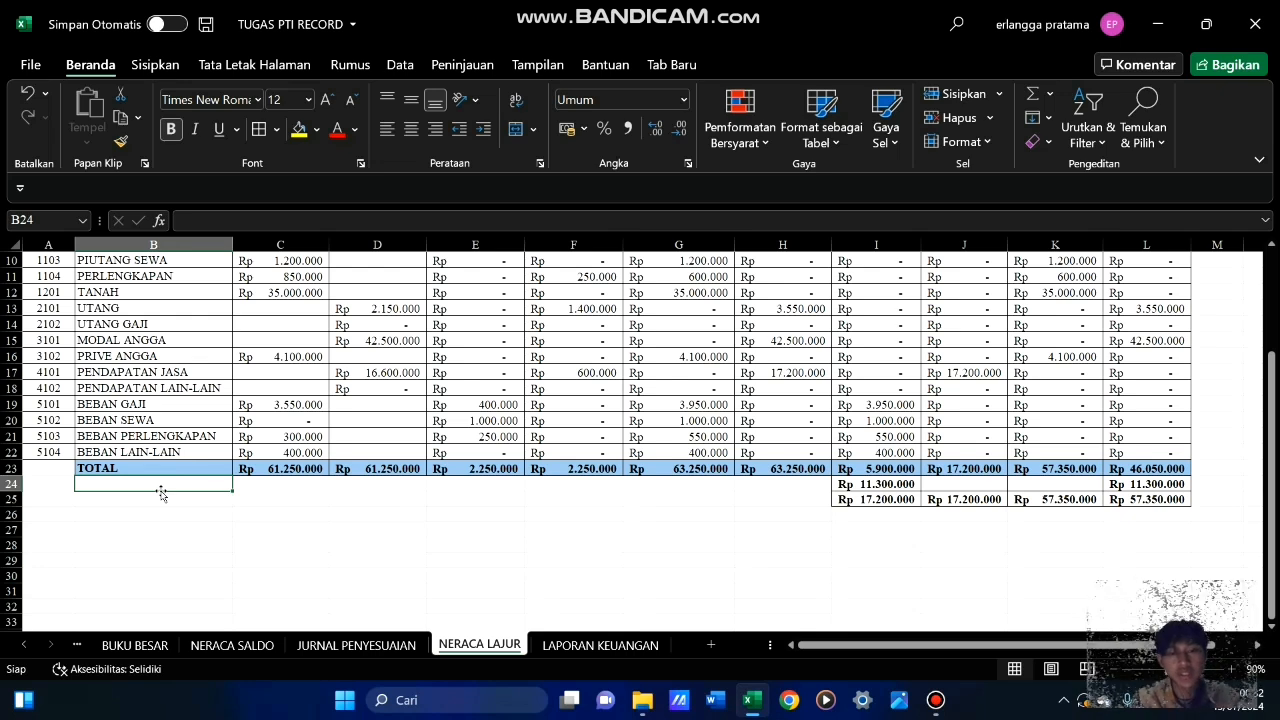
pyautogui.write('=')
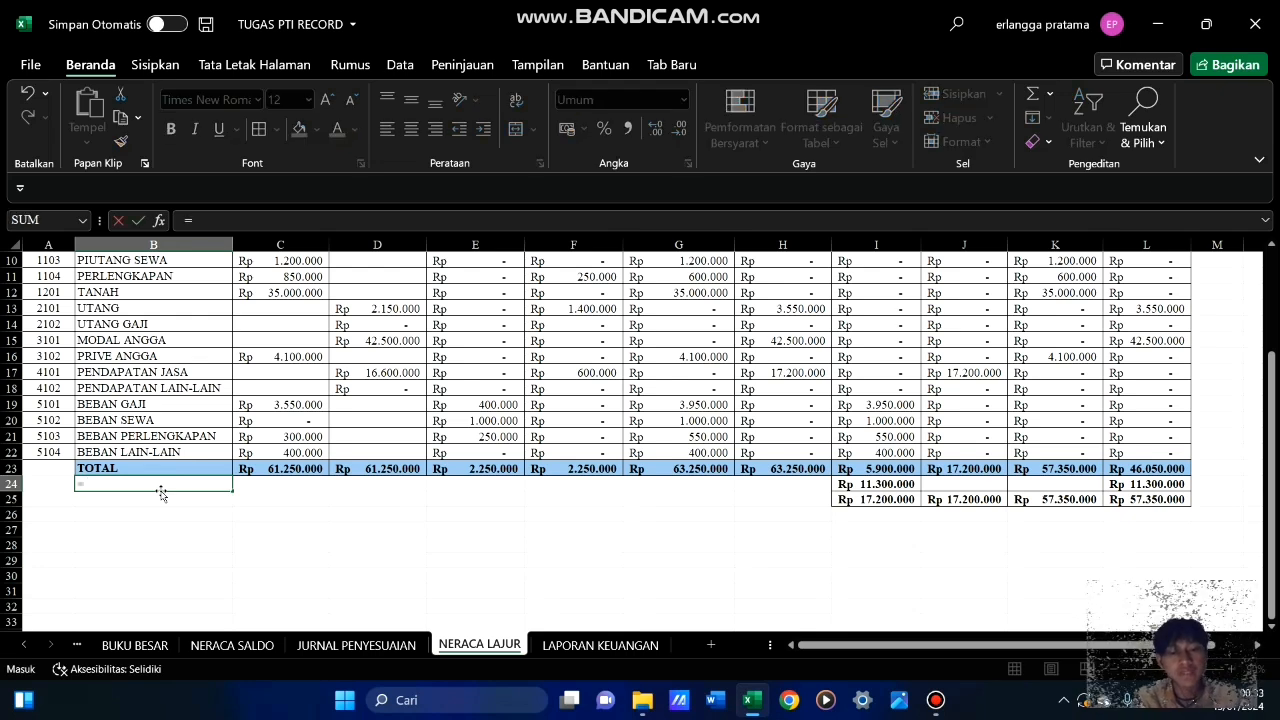
pyautogui.write('I')
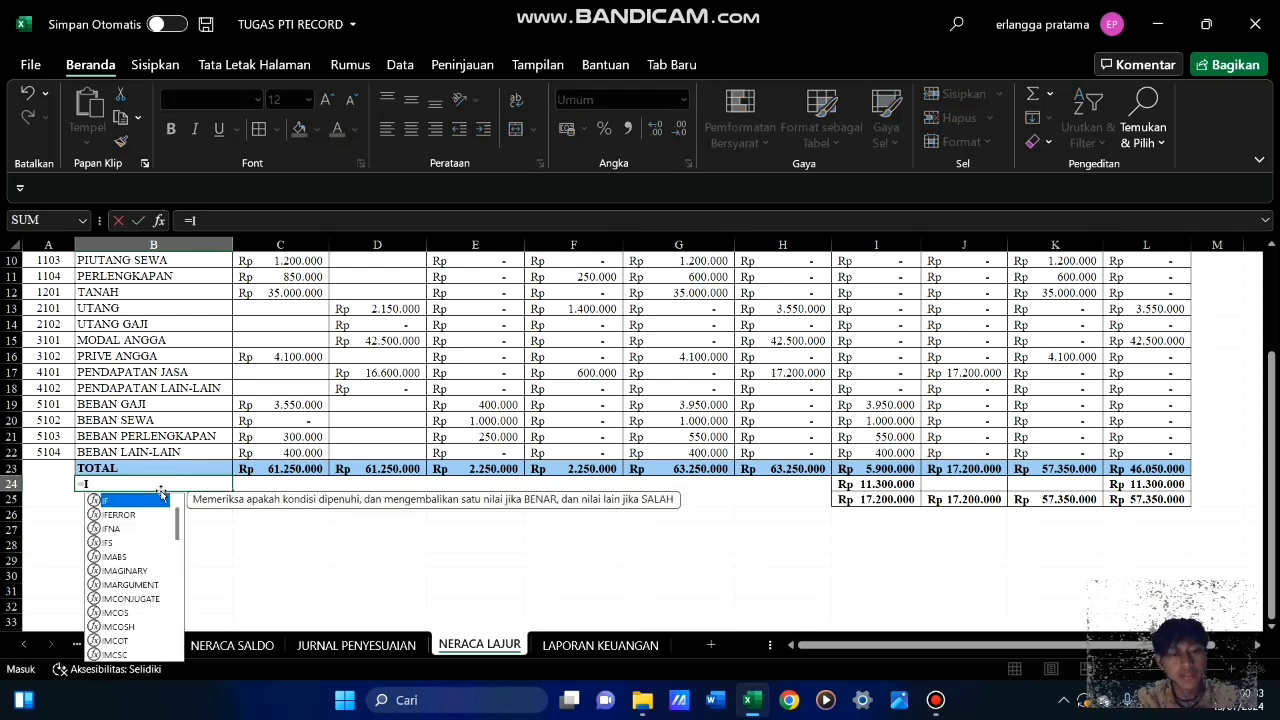
pyautogui.write('F')
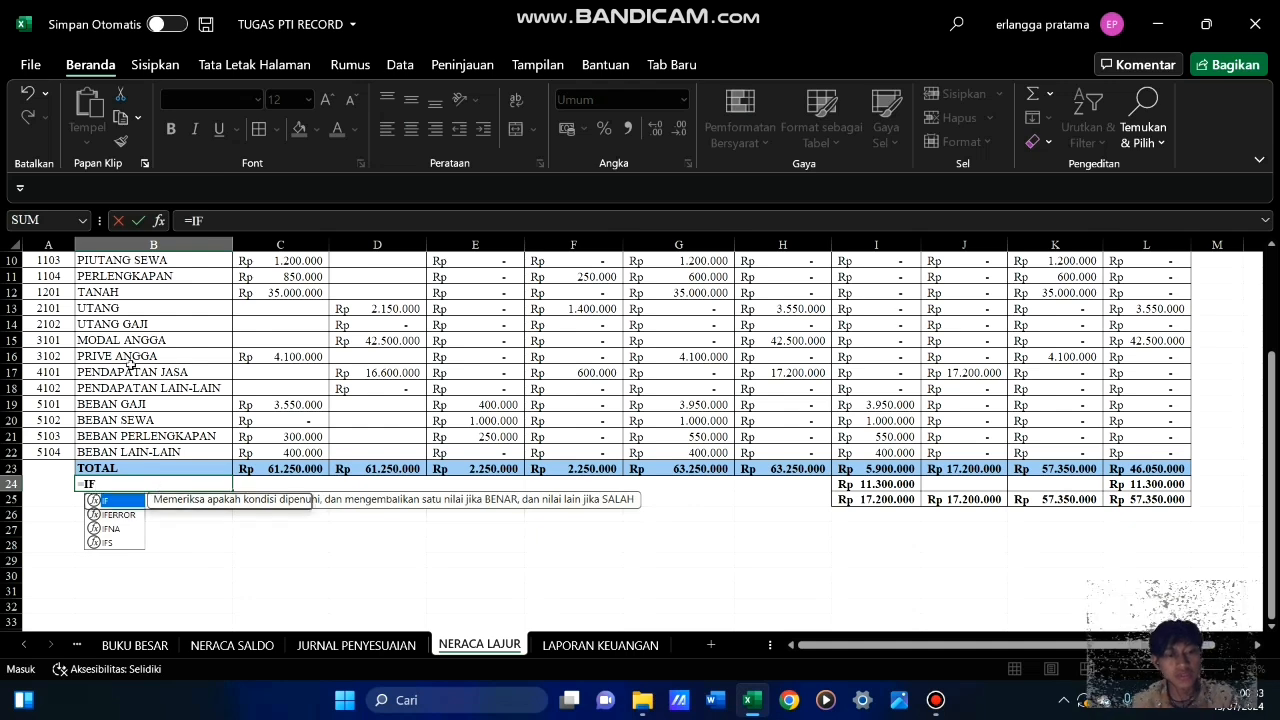
pyautogui.write('(')
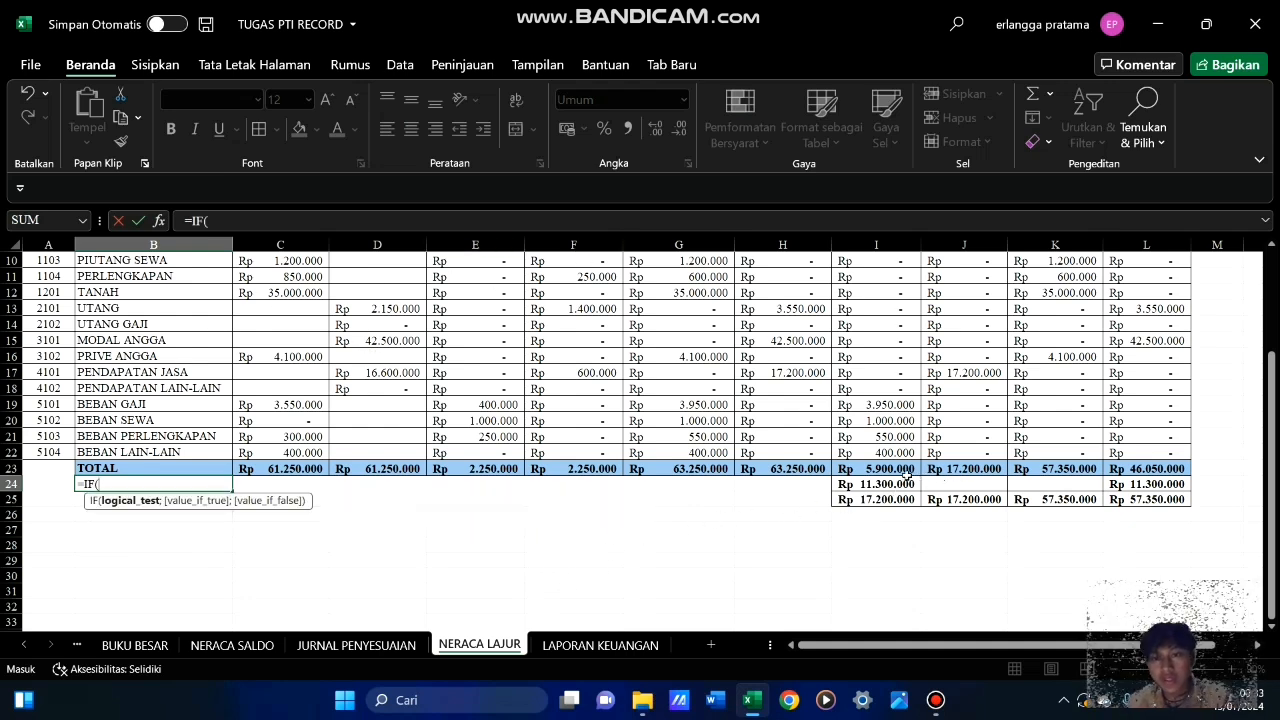
pyautogui.click(873, 468)
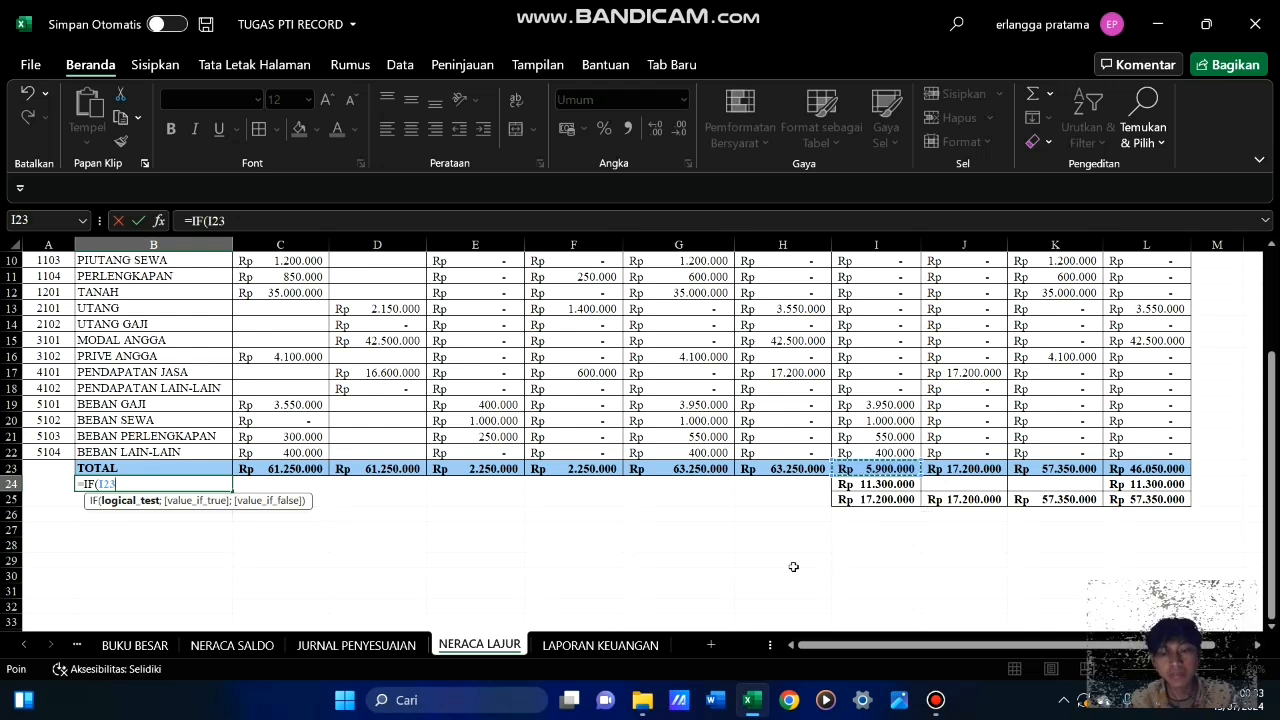
pyautogui.write('<')
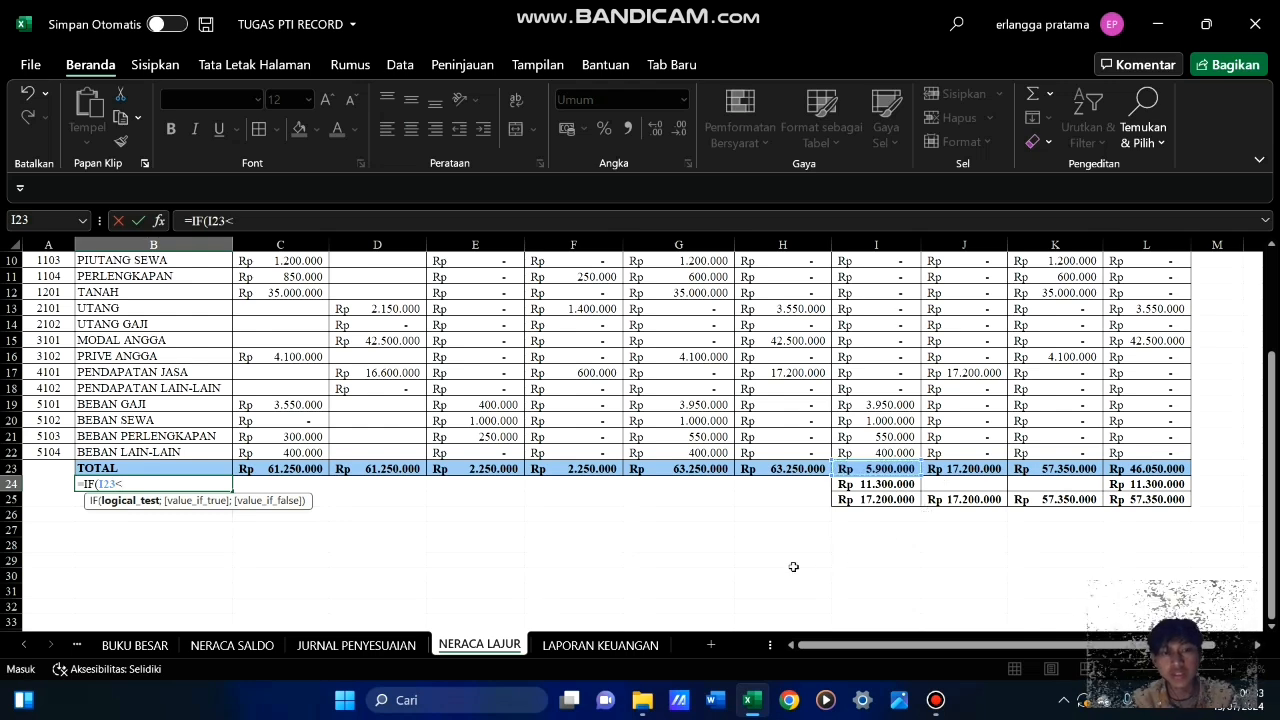
pyautogui.click(983, 468)
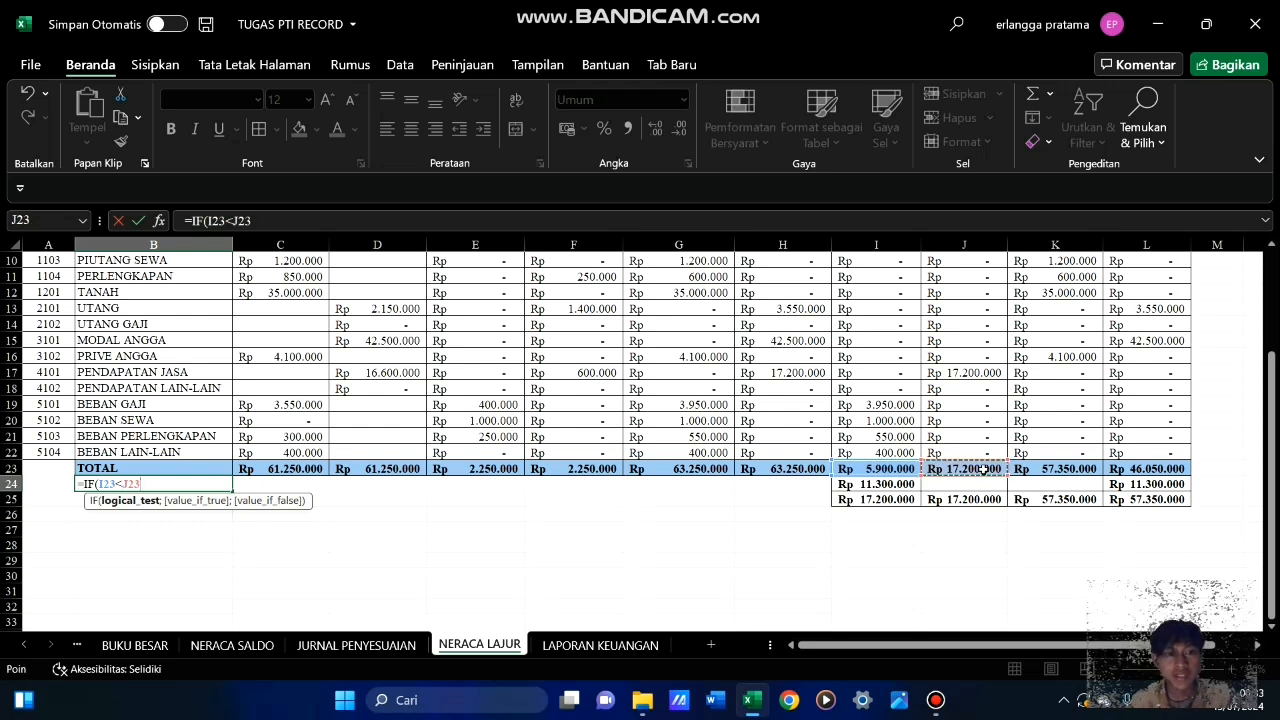
pyautogui.write(';')
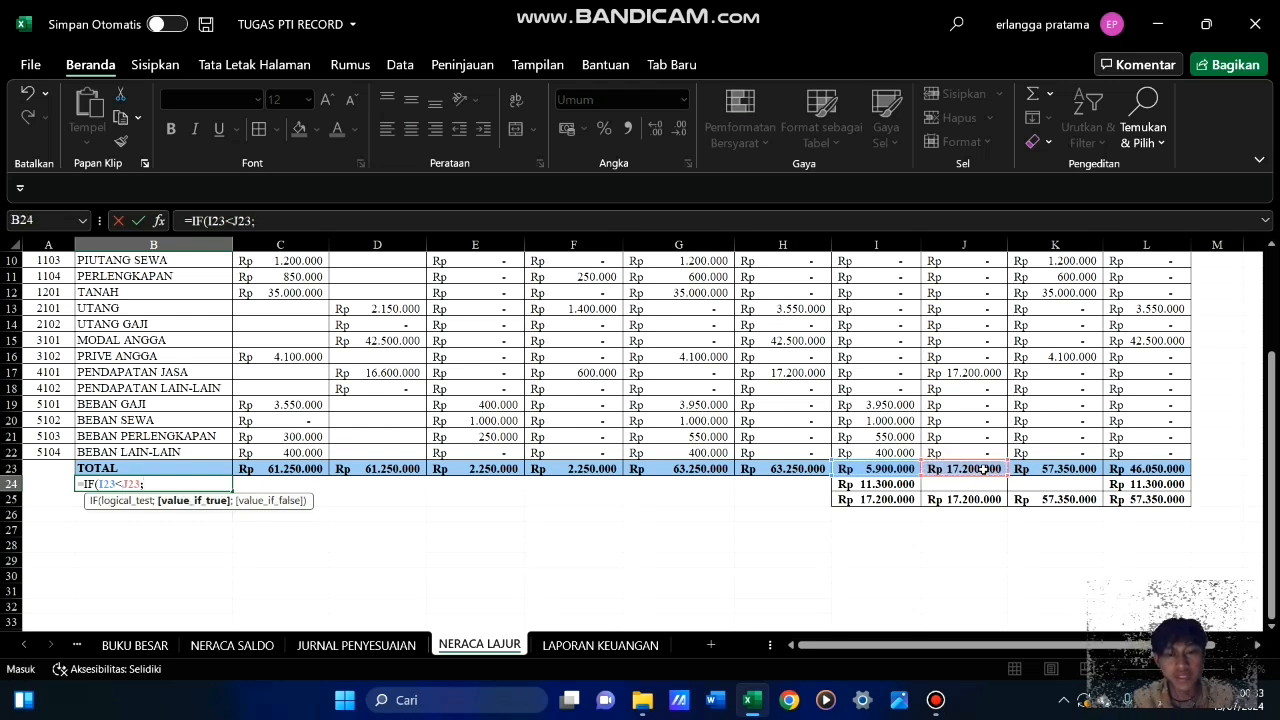
pyautogui.write('"LABA')
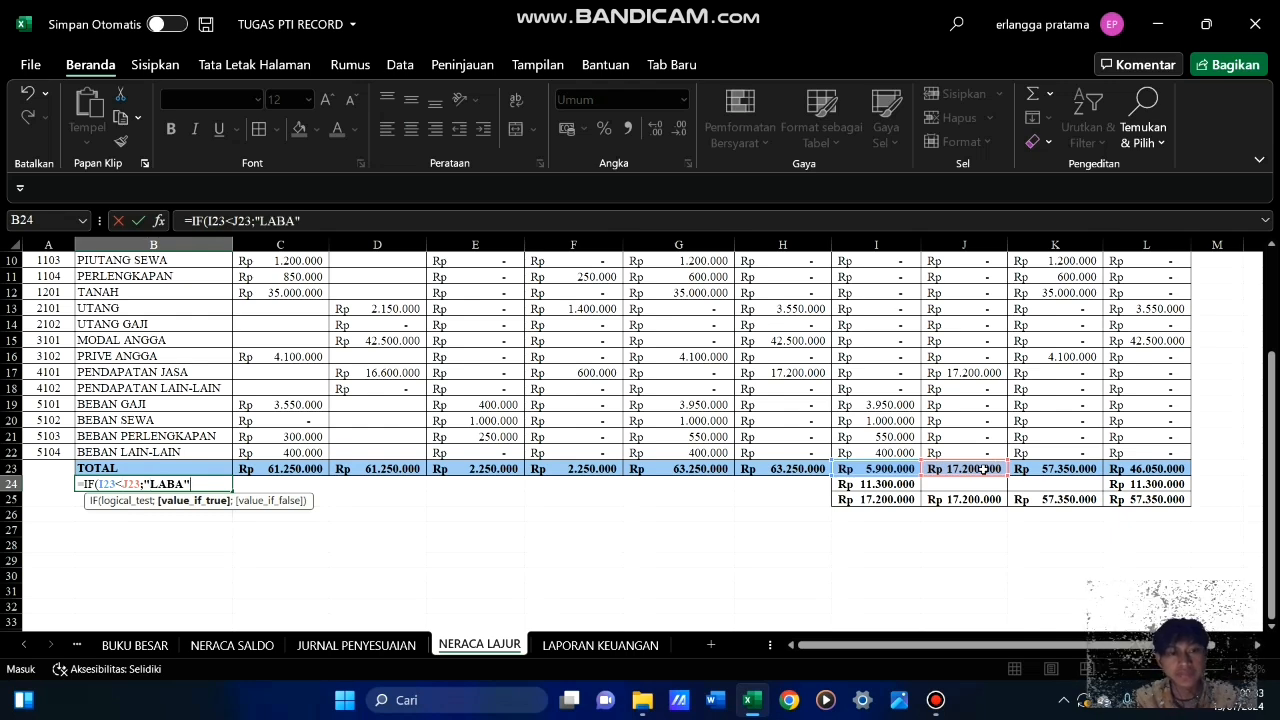
pyautogui.write('";')
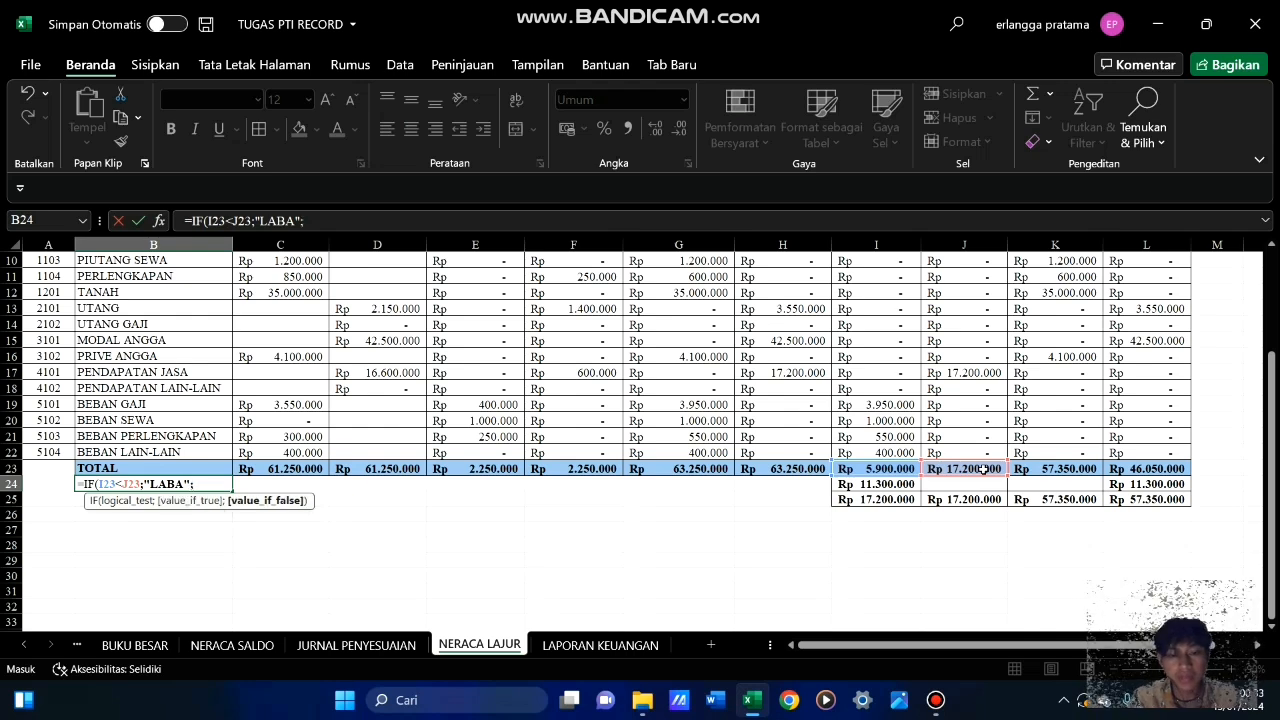
pyautogui.write('"')
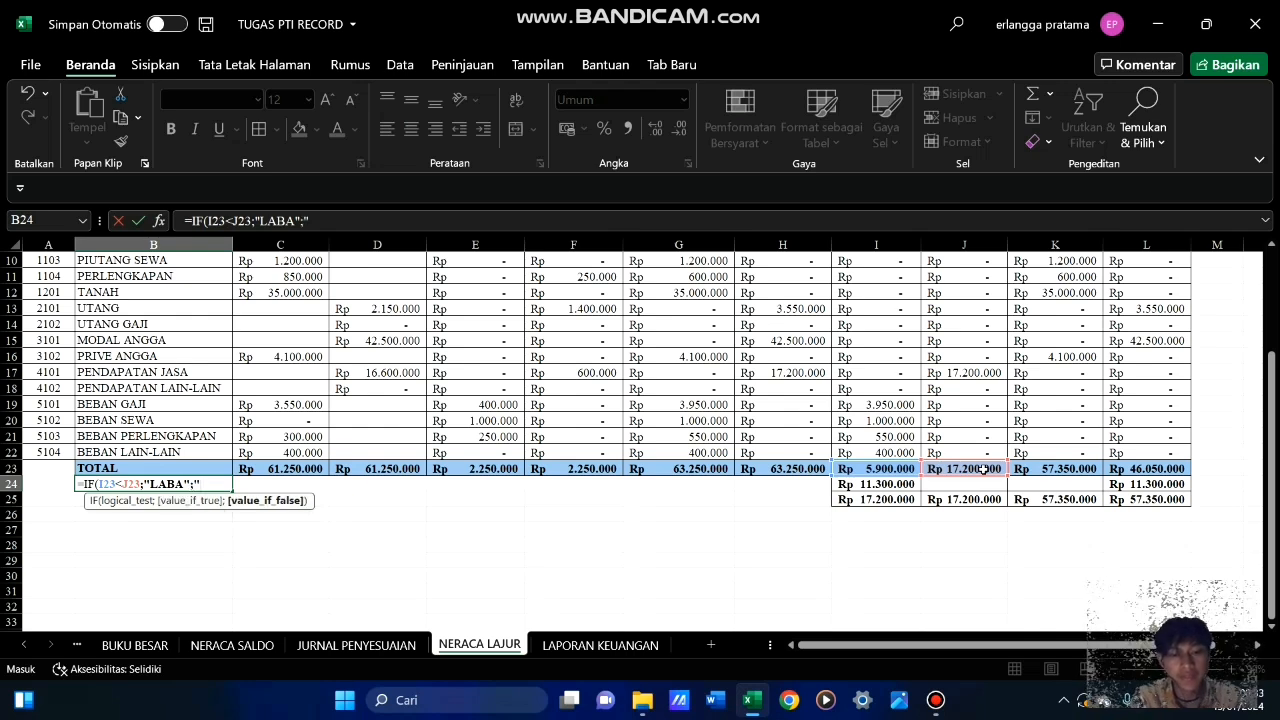
pyautogui.write('RUGI"')
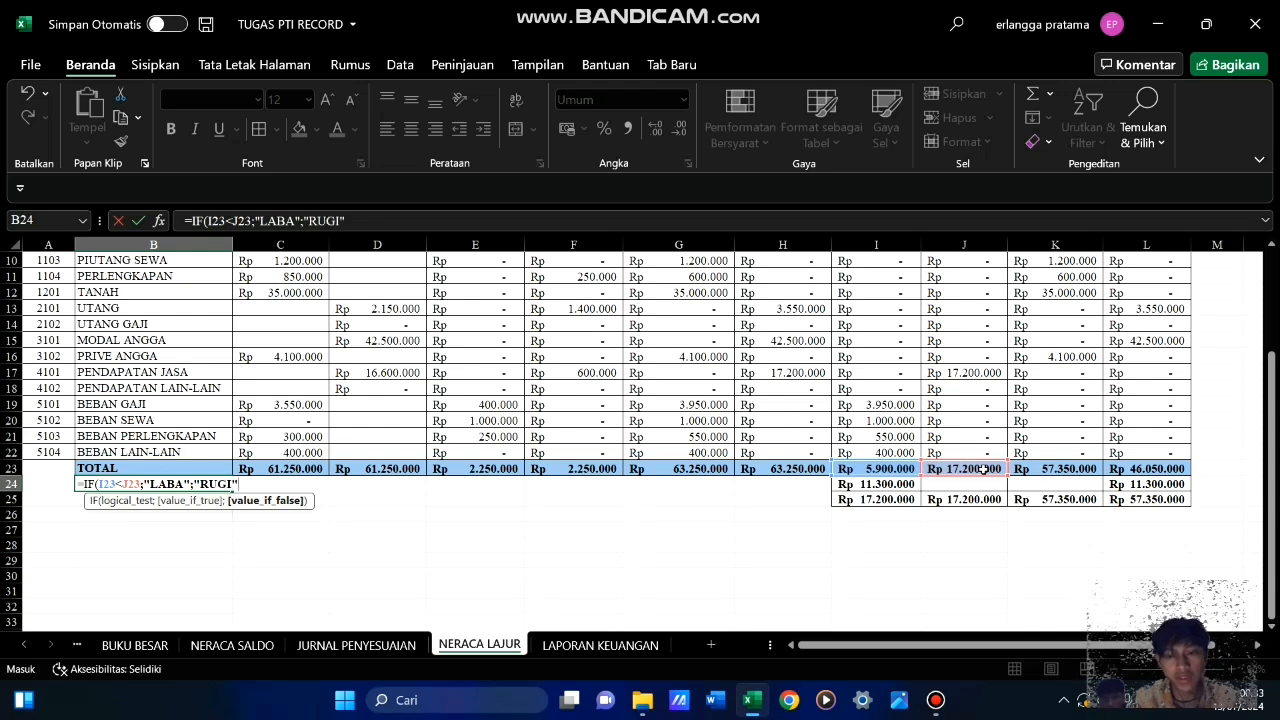
pyautogui.write(')')
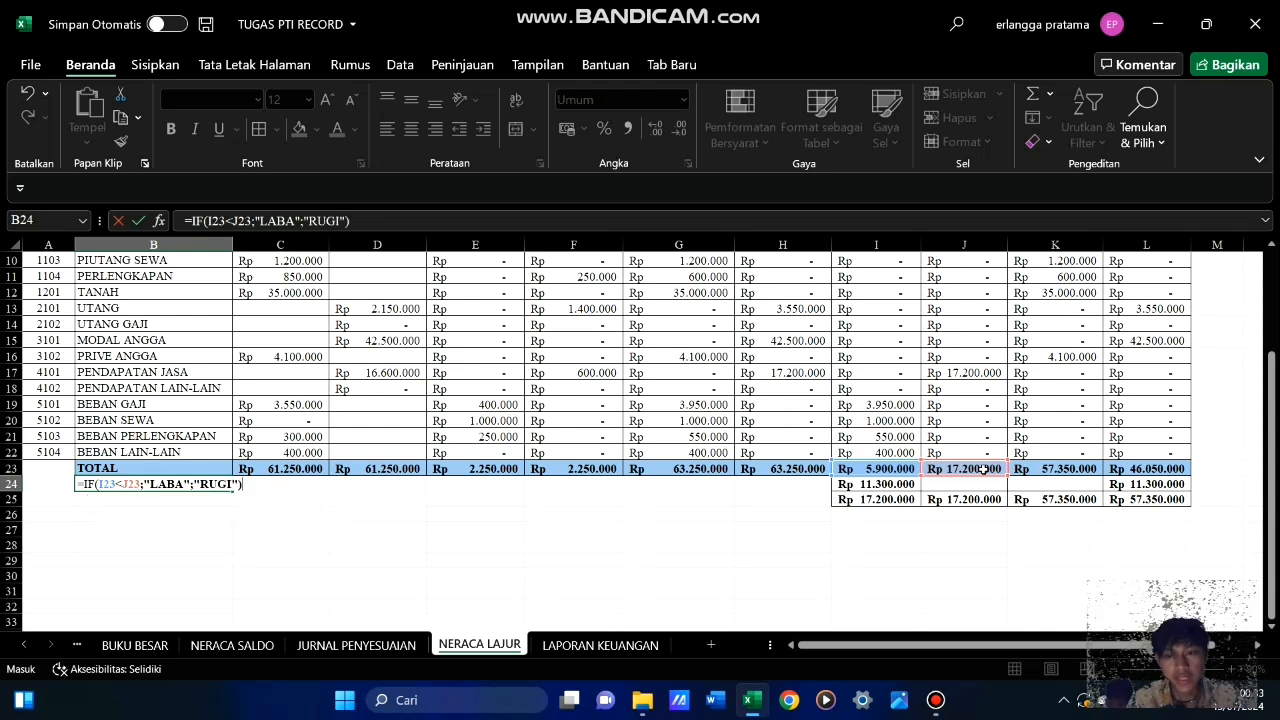
pyautogui.press('Return')
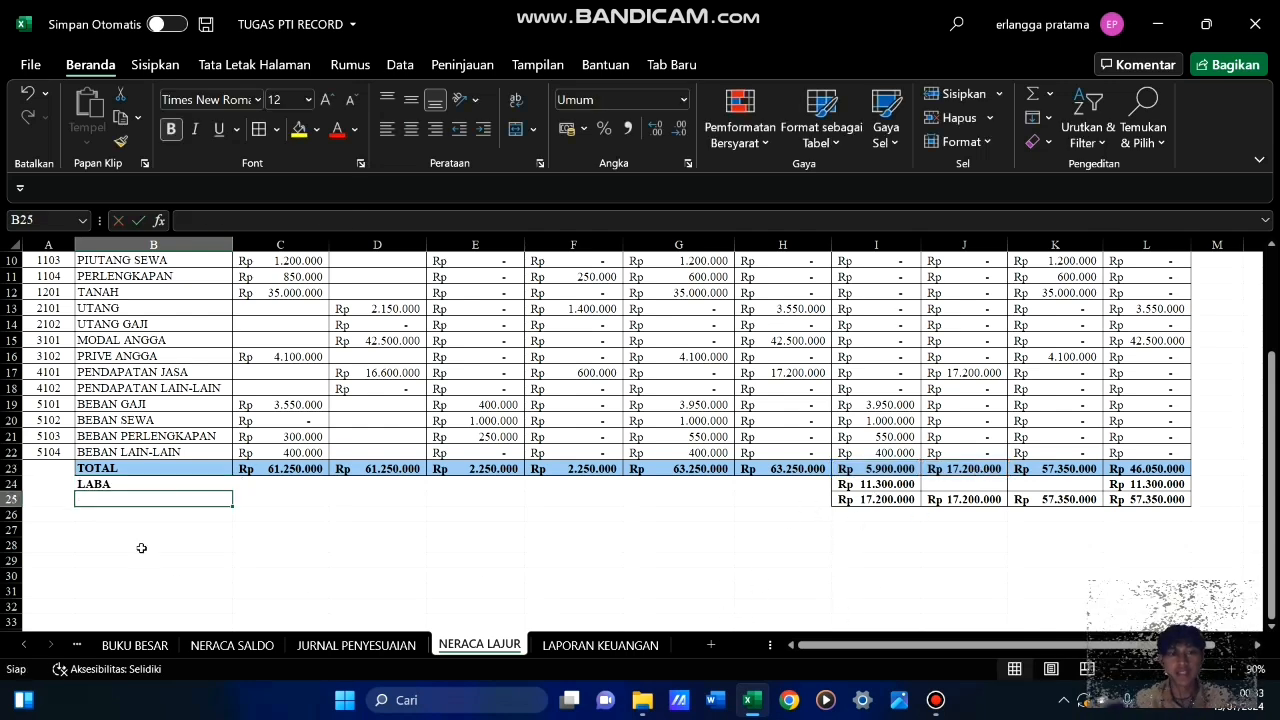
# Apply all borders to the balancing row B24:L24
pyautogui.click(185, 486)
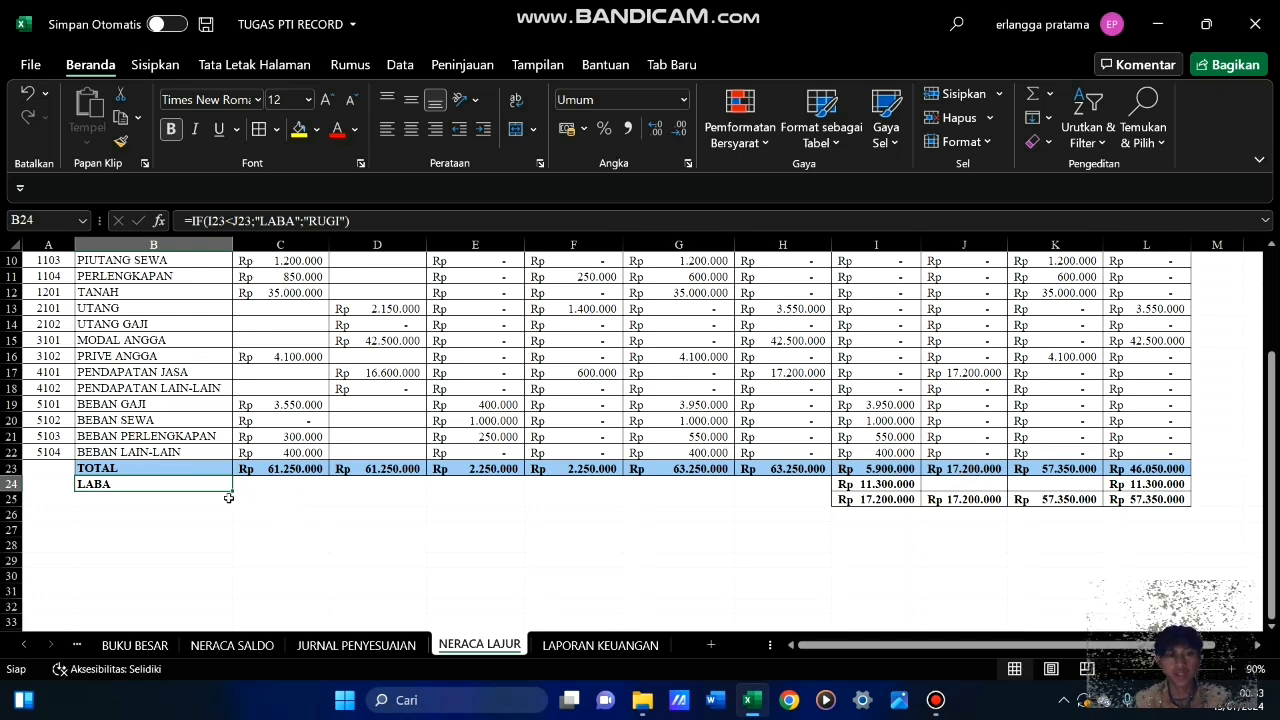
pyautogui.moveTo(218, 483); pyautogui.dragTo(1120, 484)
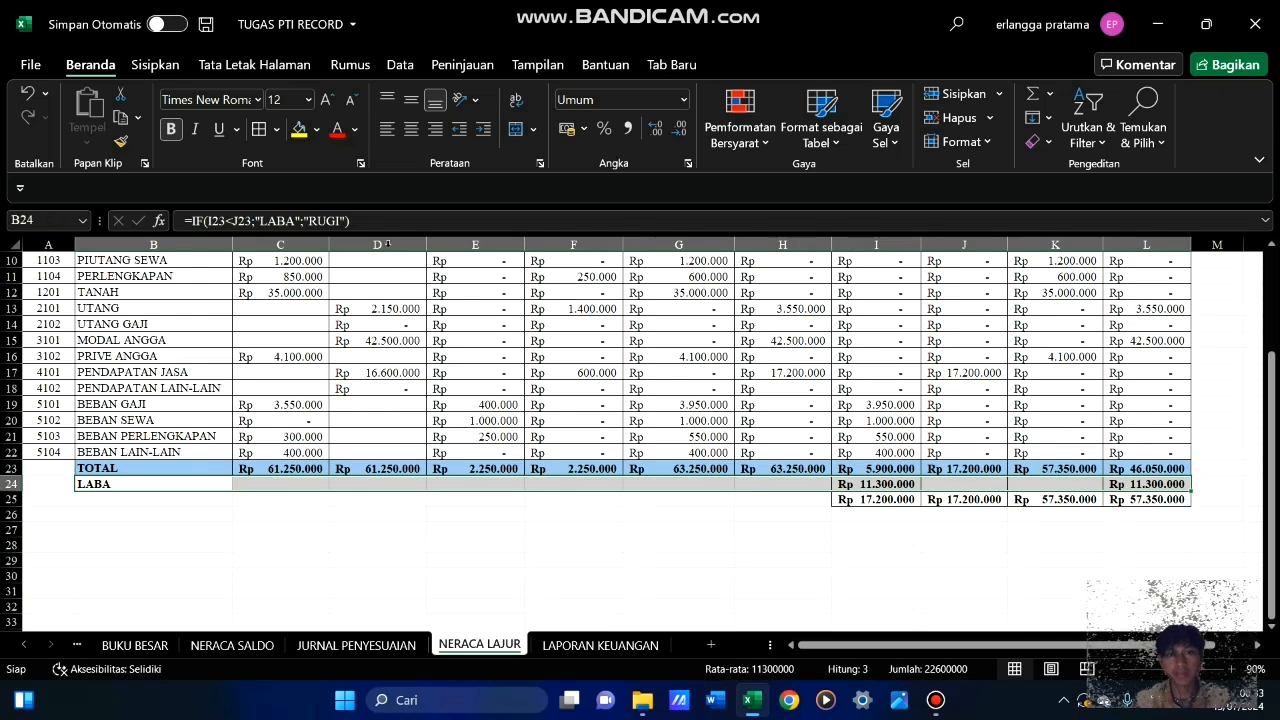
pyautogui.click(651, 563)
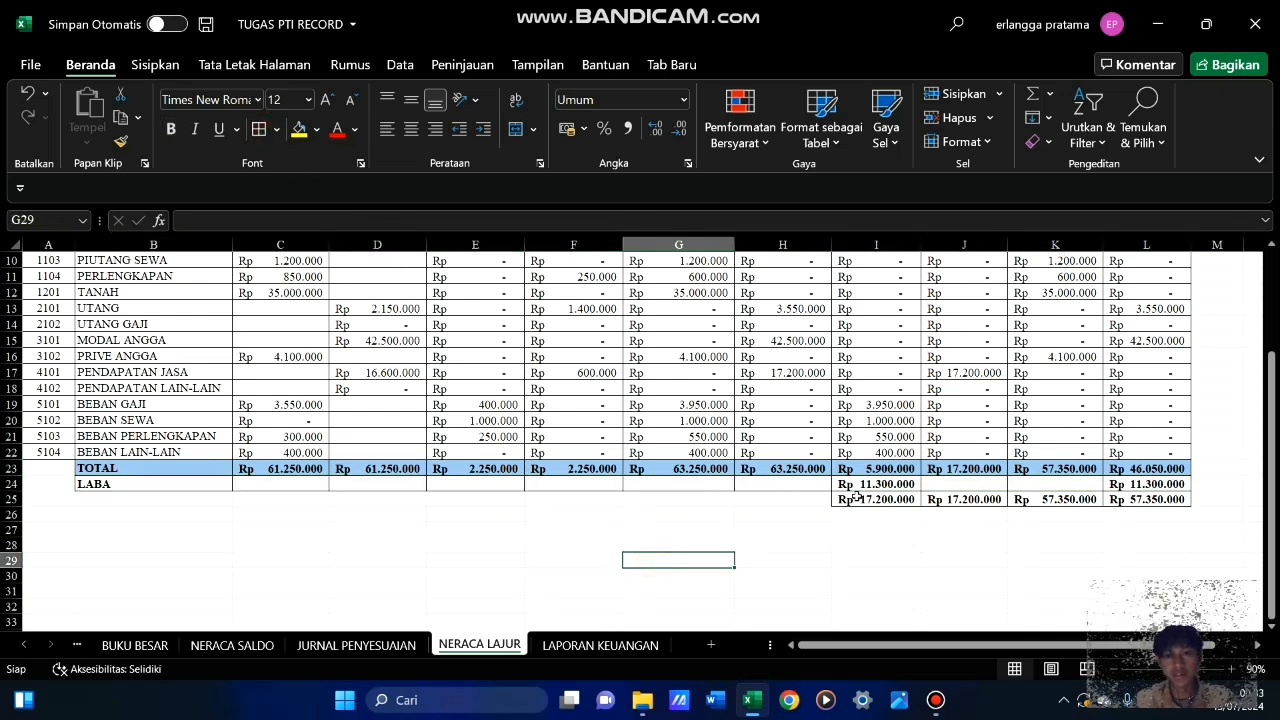
pyautogui.click(880, 546)
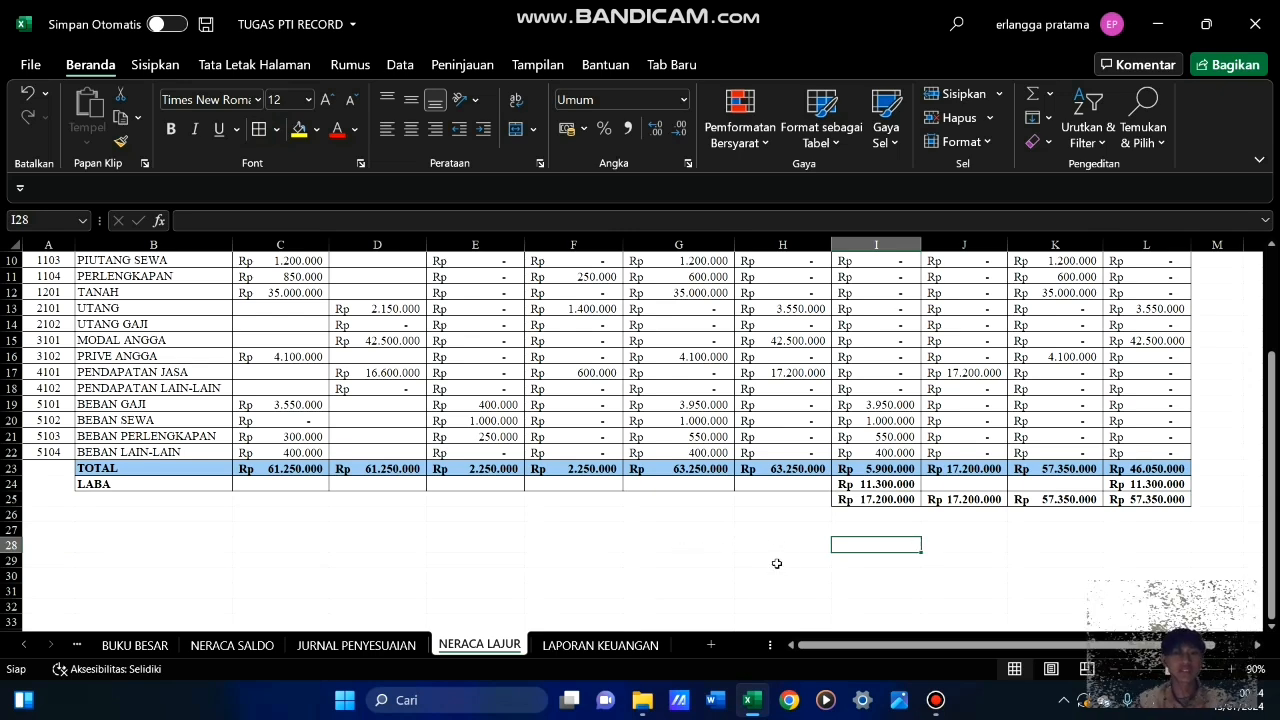
# Examine the Laba Rugi, Perubahan Modal and Neraca layouts on the LAPORAN KEUANGAN sheet, and check the source columns on NERACA LAJUR
pyautogui.hotkey('ctrl', 'pagedown')
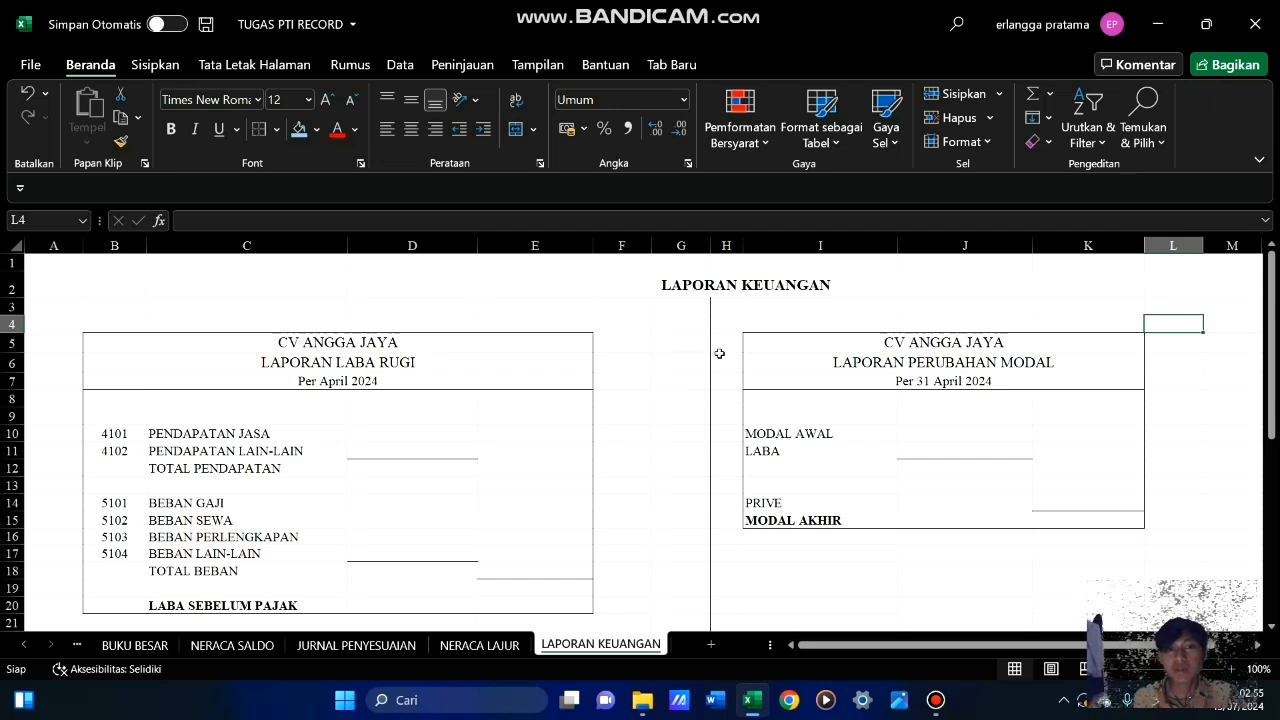
pyautogui.scroll(-1, 719, 357)
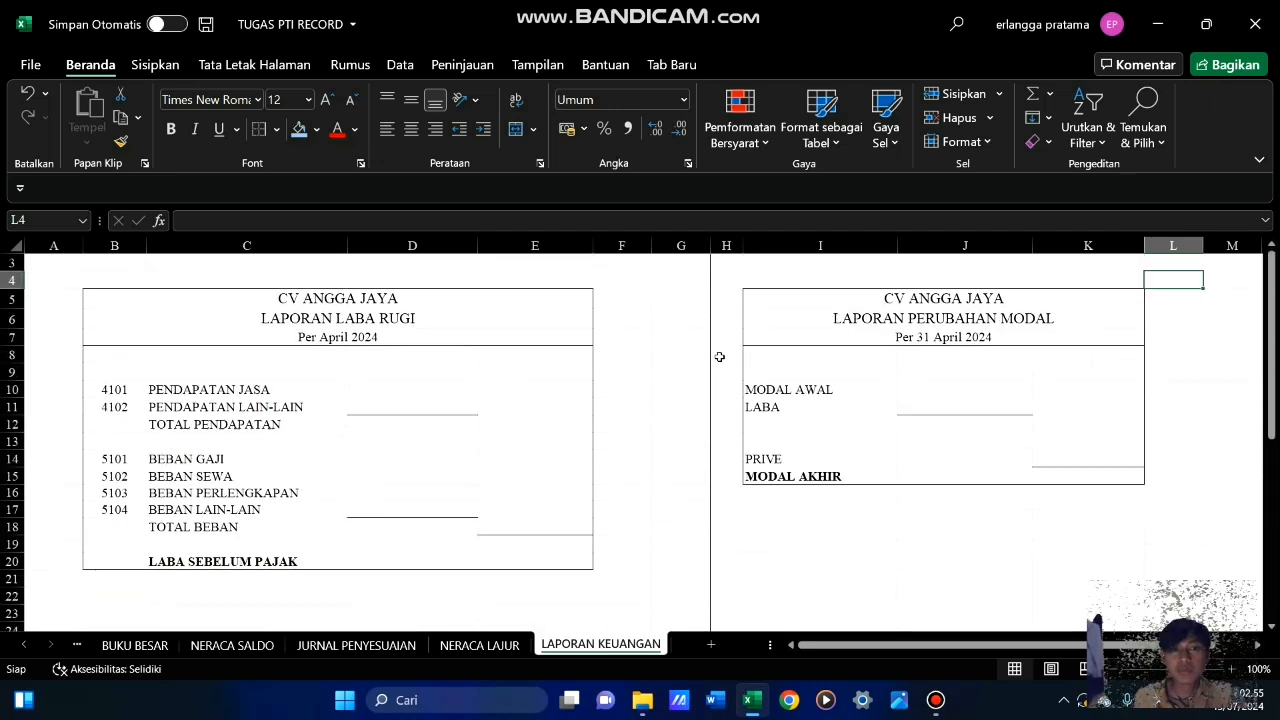
pyautogui.scroll(1, 719, 357)
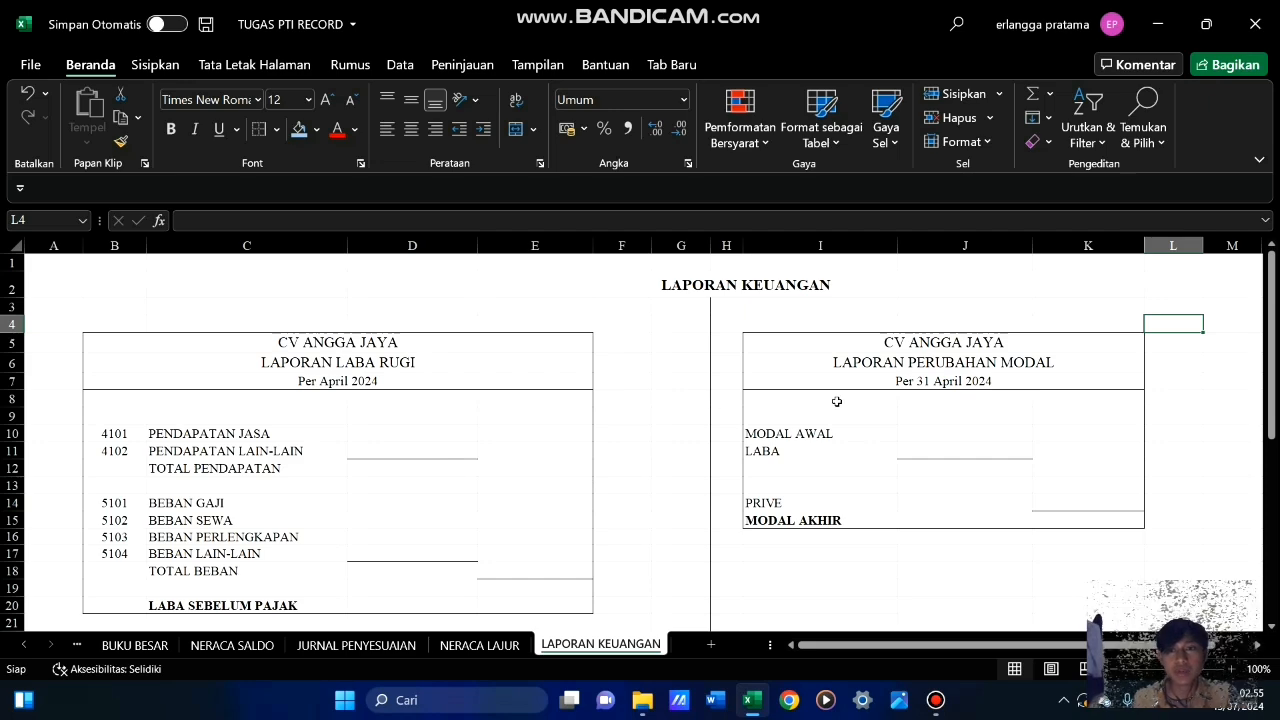
pyautogui.scroll(-6, 700, 443)
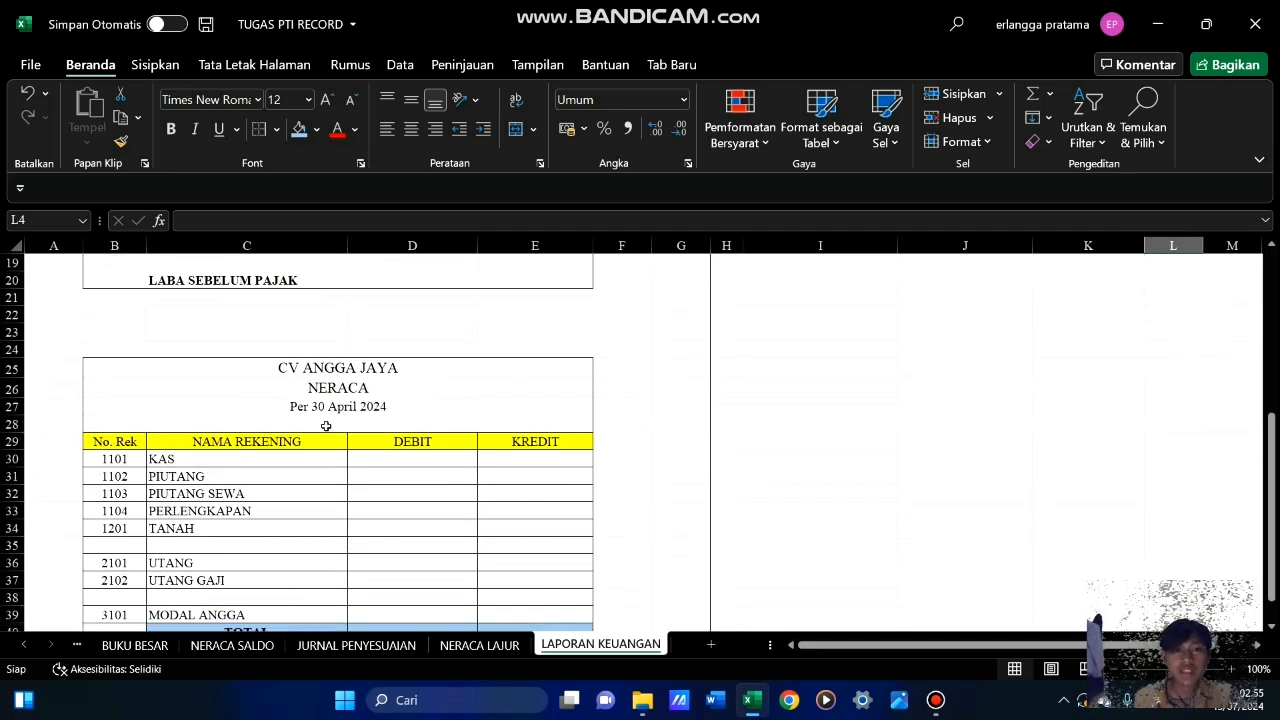
pyautogui.scroll(6, 640, 406)
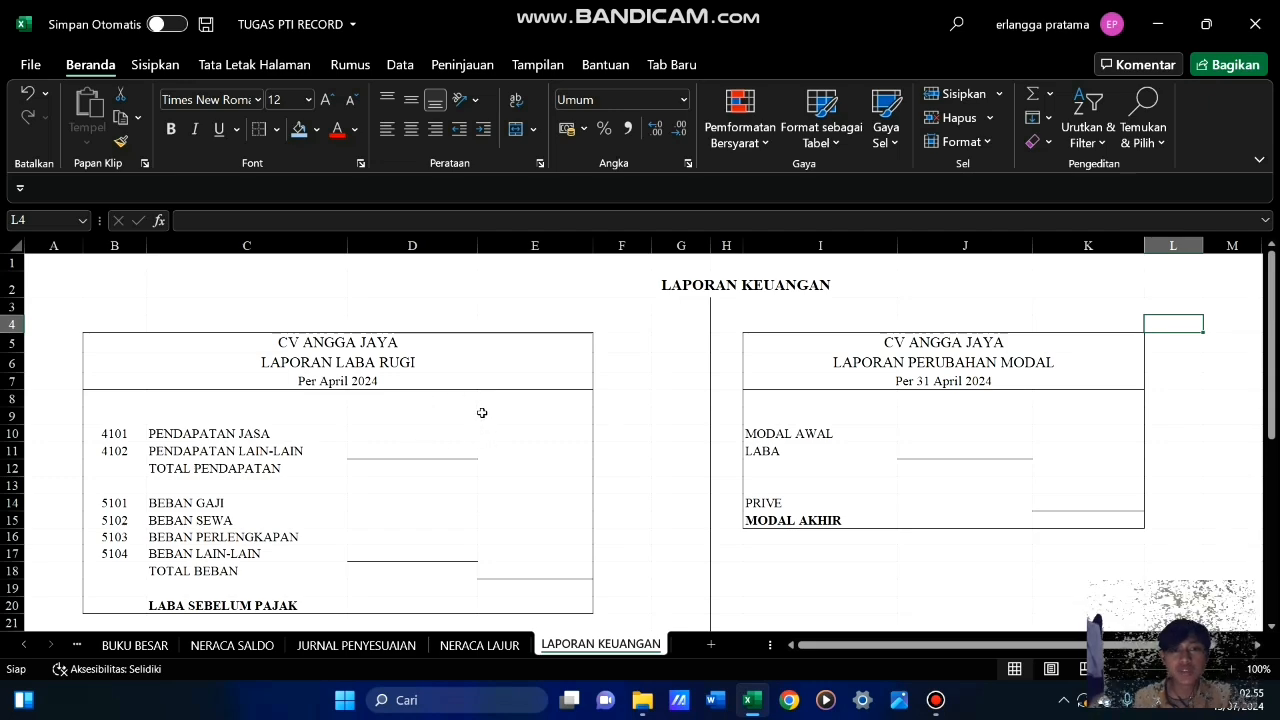
pyautogui.scroll(-5, 552, 455)
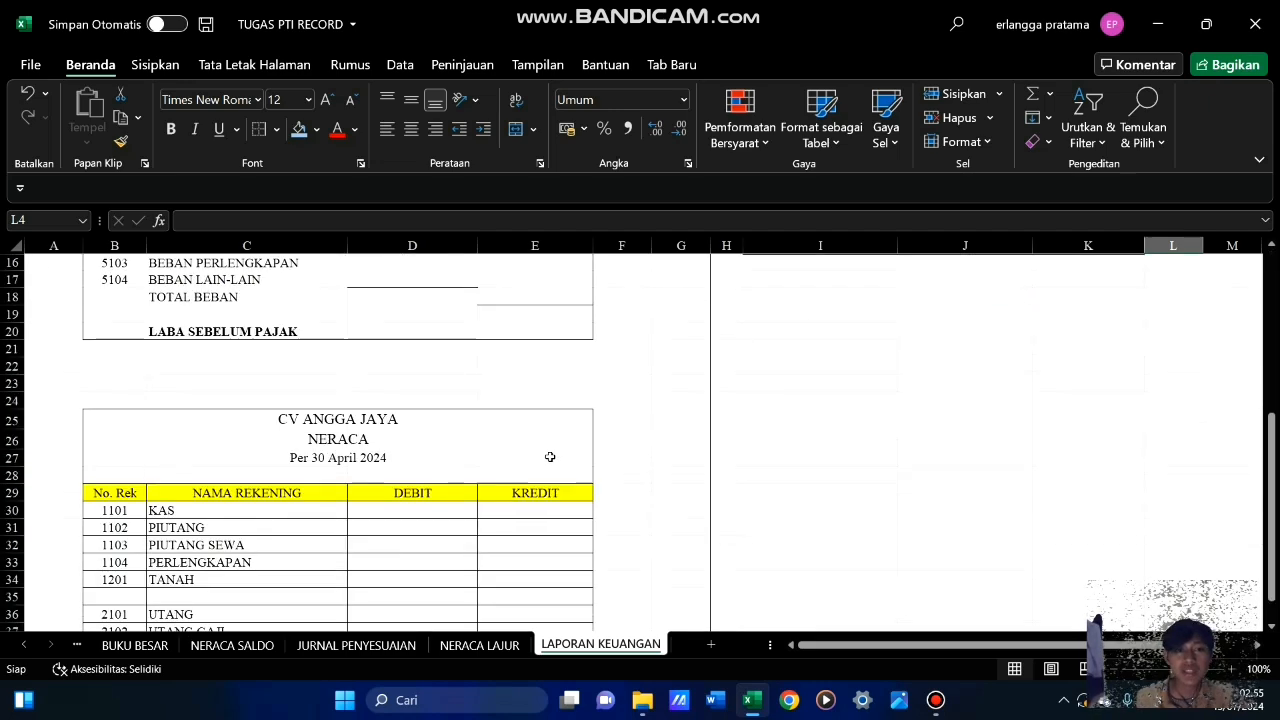
pyautogui.scroll(5, 549, 454)
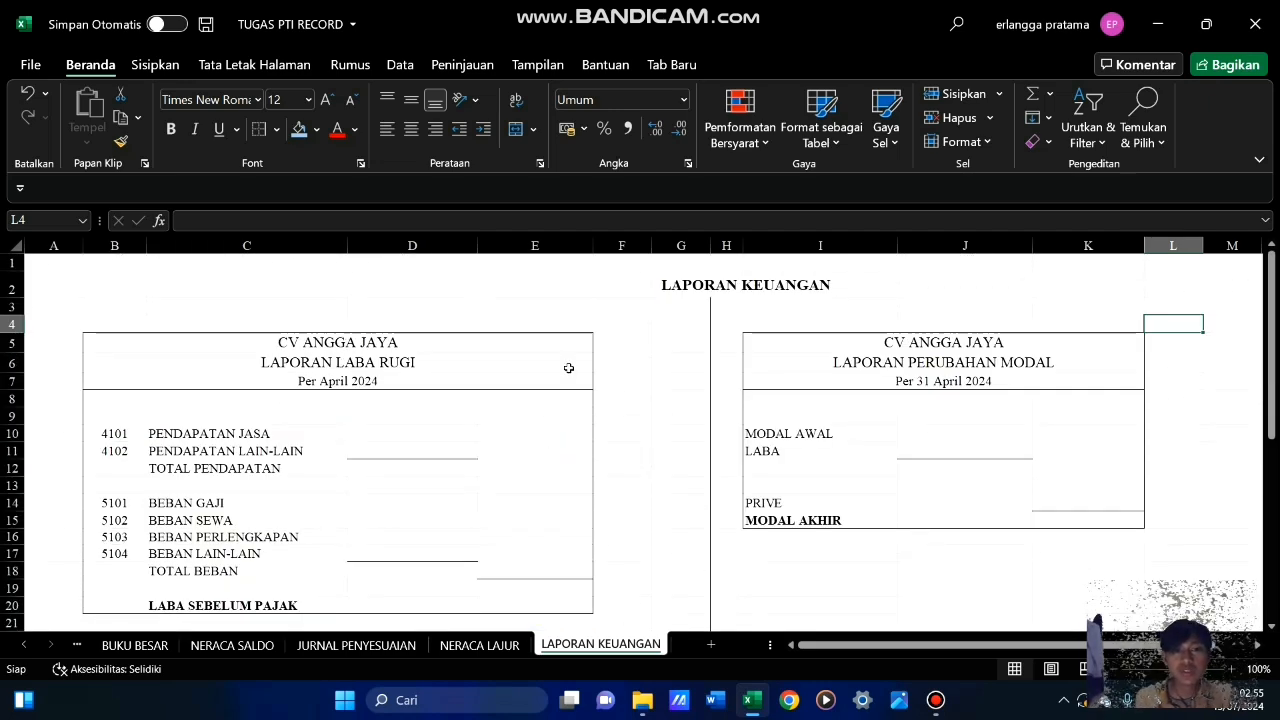
pyautogui.scroll(-9, 583, 431)
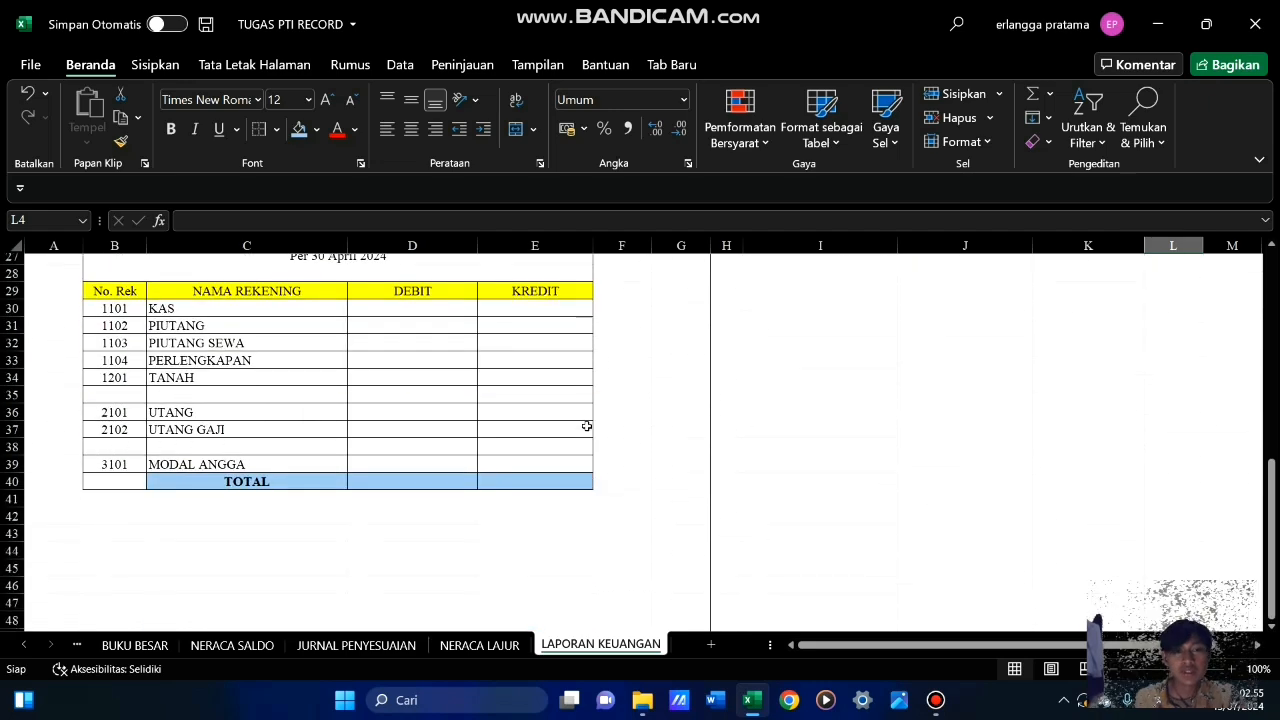
pyautogui.scroll(7, 585, 423)
pyautogui.scroll(2, 588, 421)
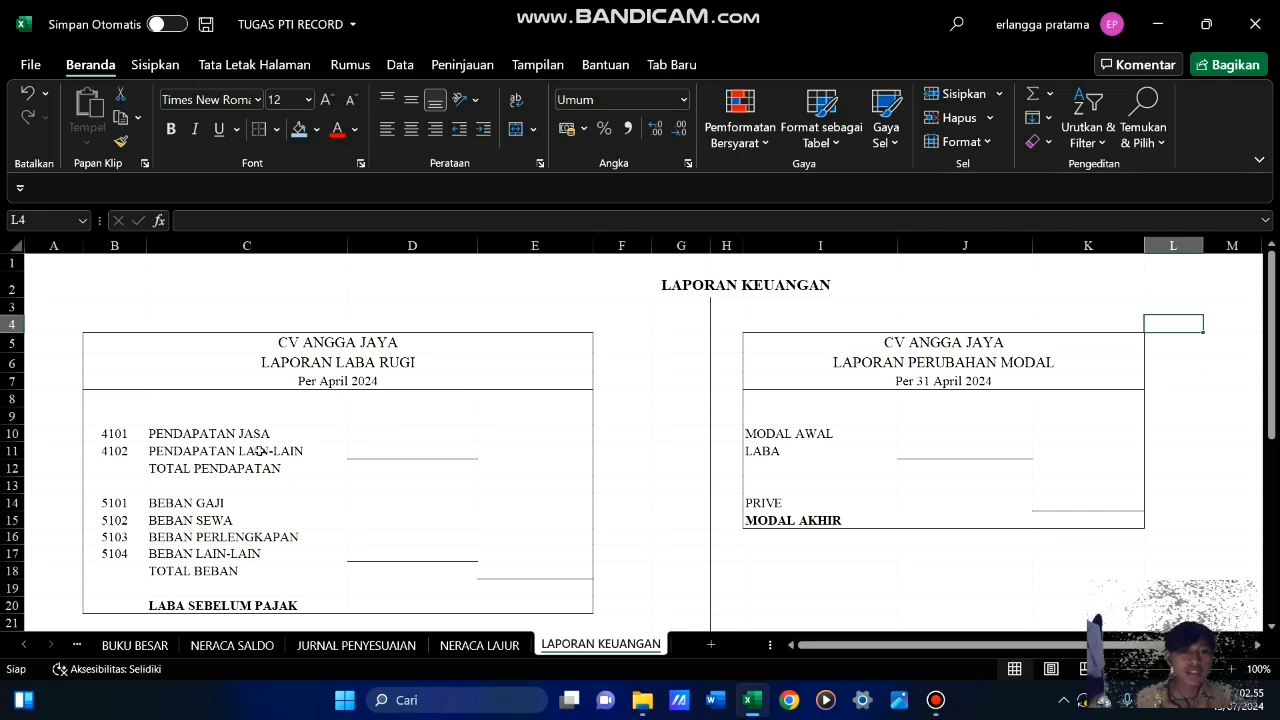
pyautogui.click(480, 647)
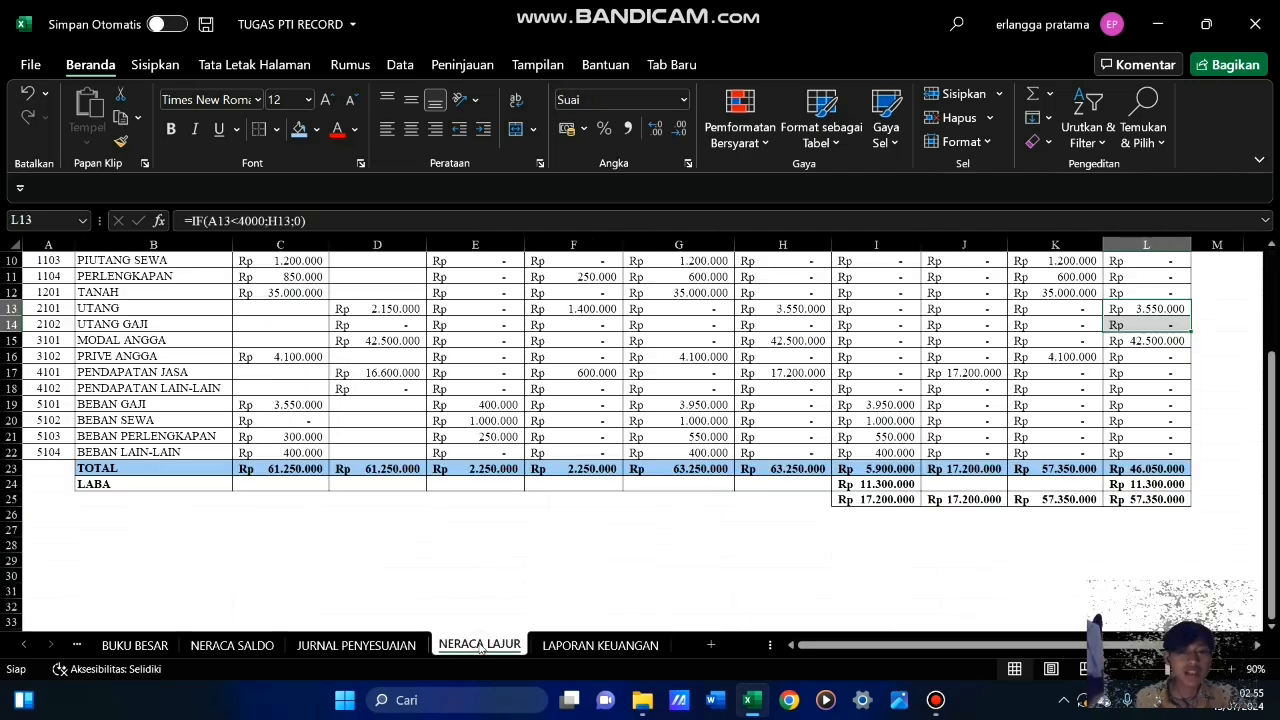
pyautogui.scroll(3, 731, 536)
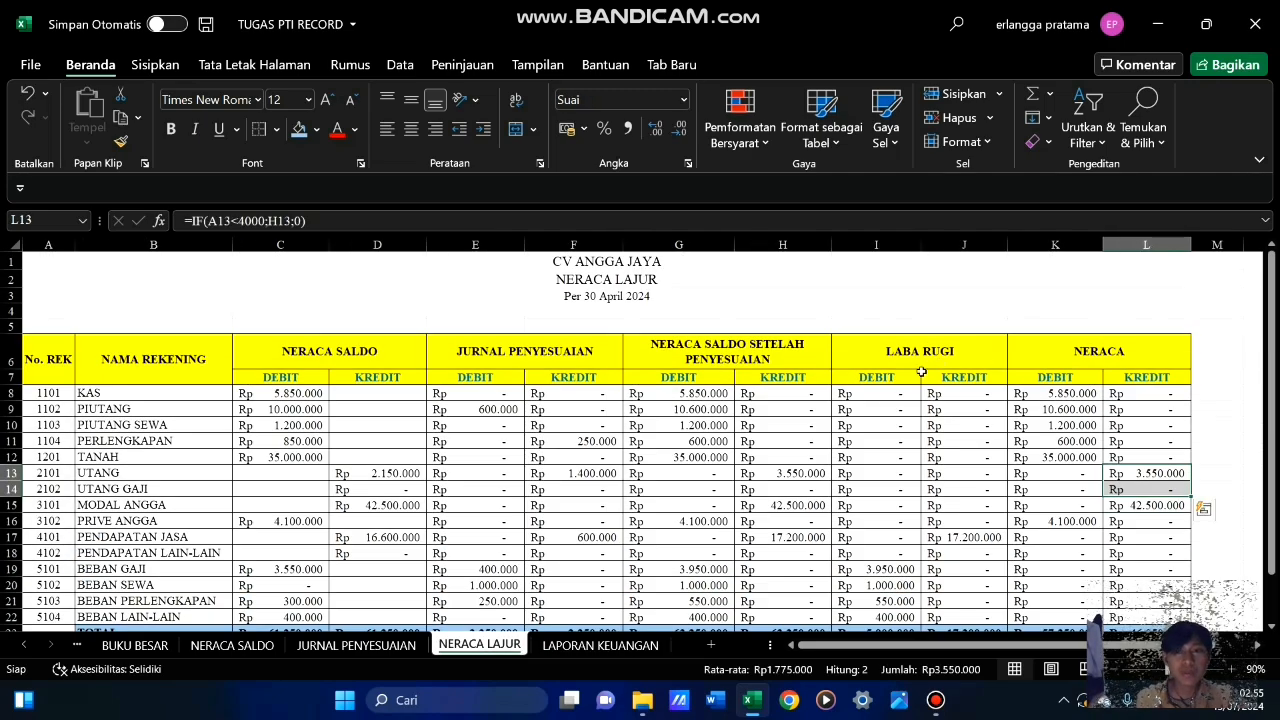
pyautogui.scroll(-3, 890, 518)
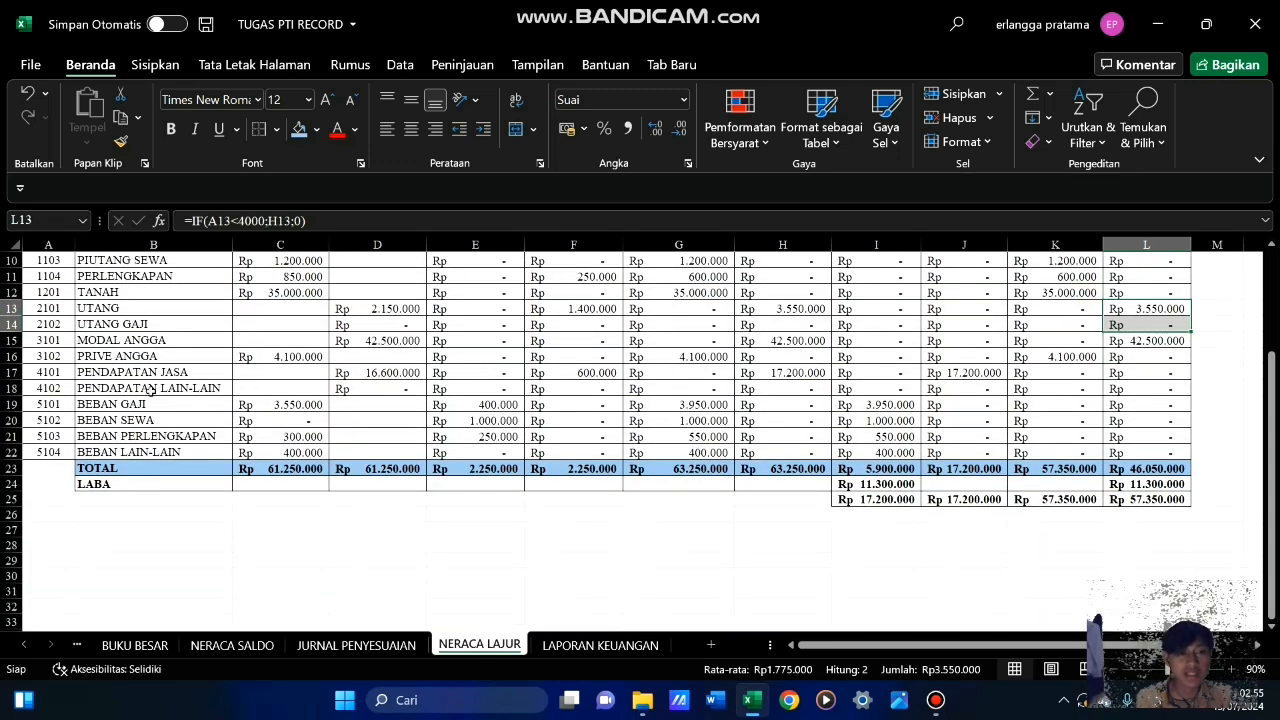
# Link the PENDAPATAN JASA amount in D10 of LAPORAN KEUANGAN to the NERACA LAJUR sheet with ='NERACA LAJUR'!J17
pyautogui.click(601, 646)
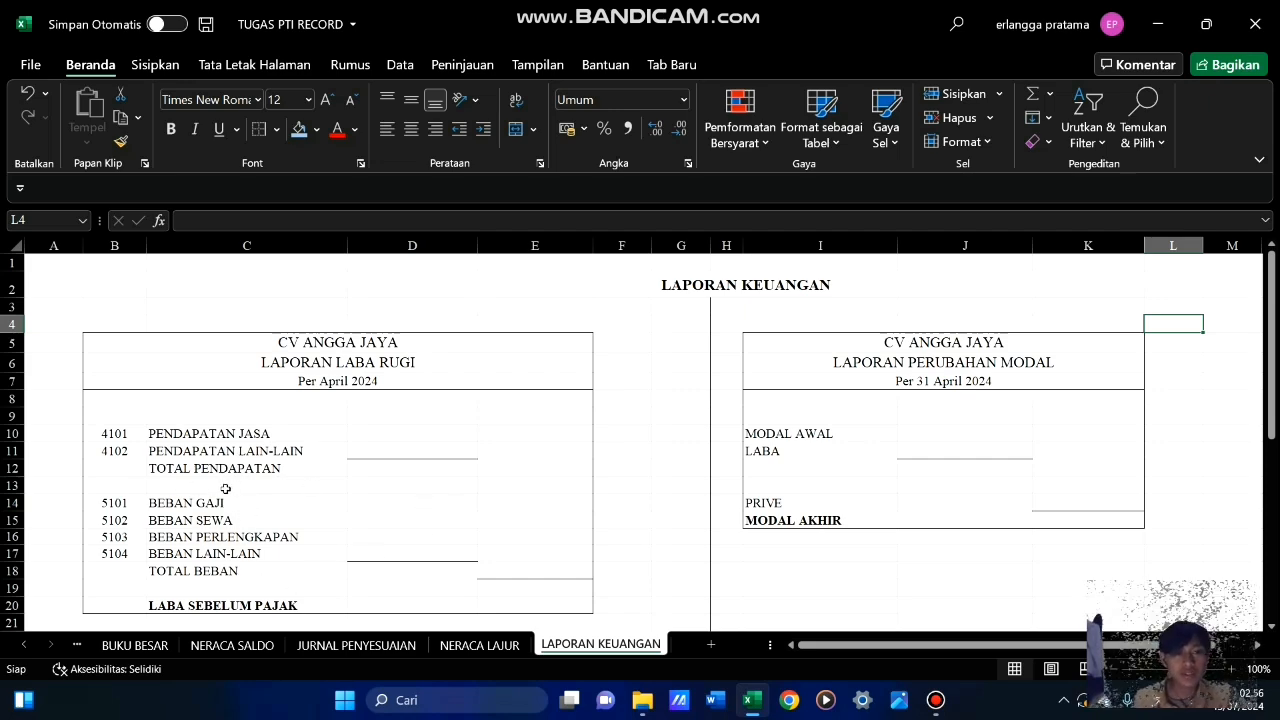
pyautogui.click(393, 433)
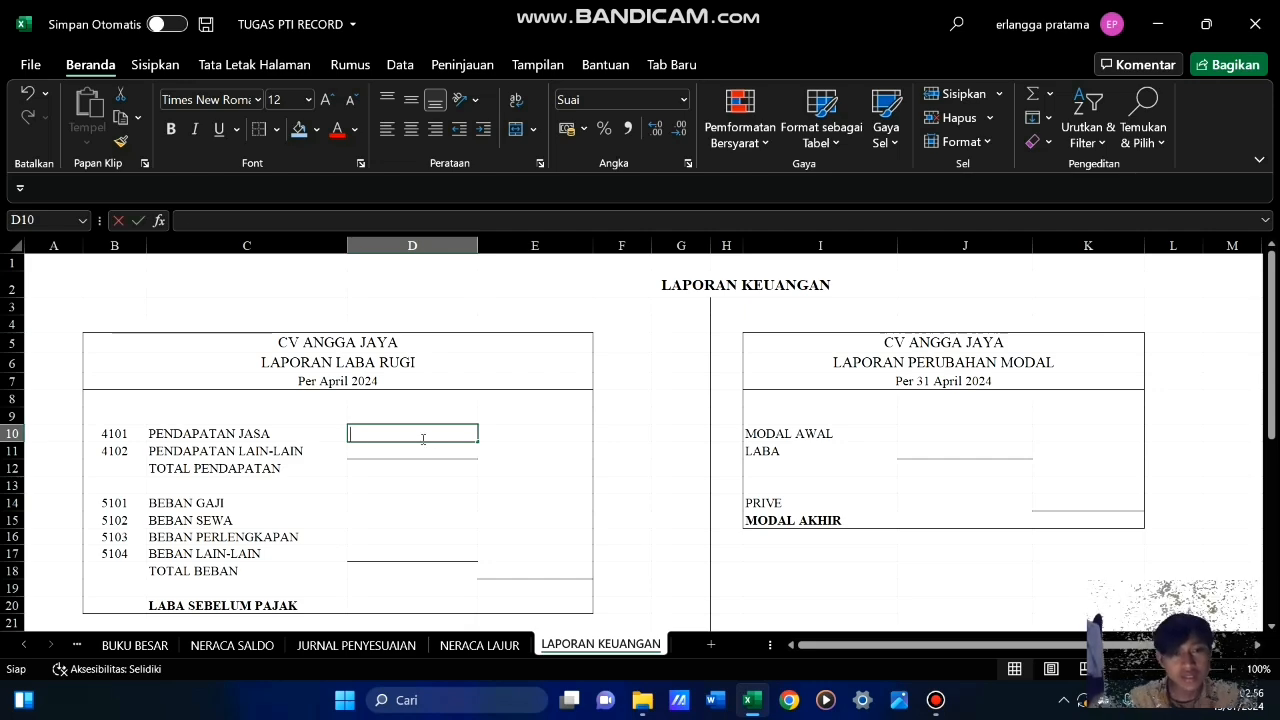
pyautogui.write('=')
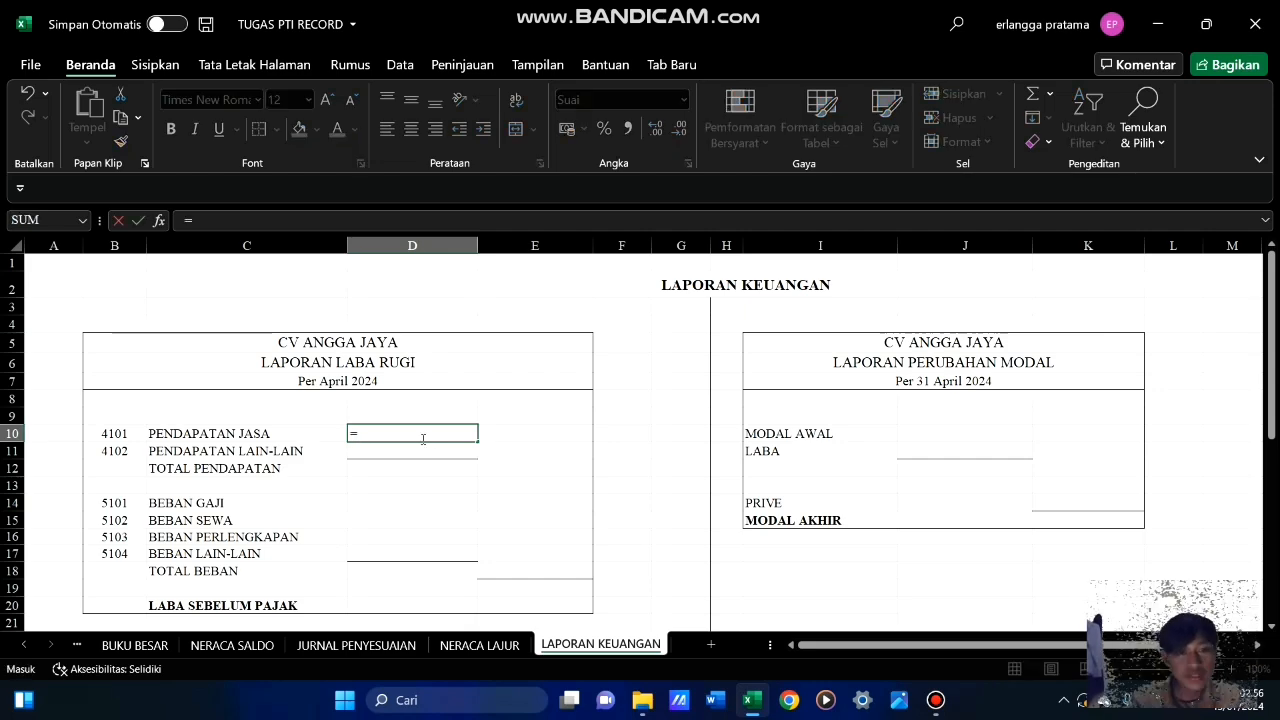
pyautogui.click(490, 648)
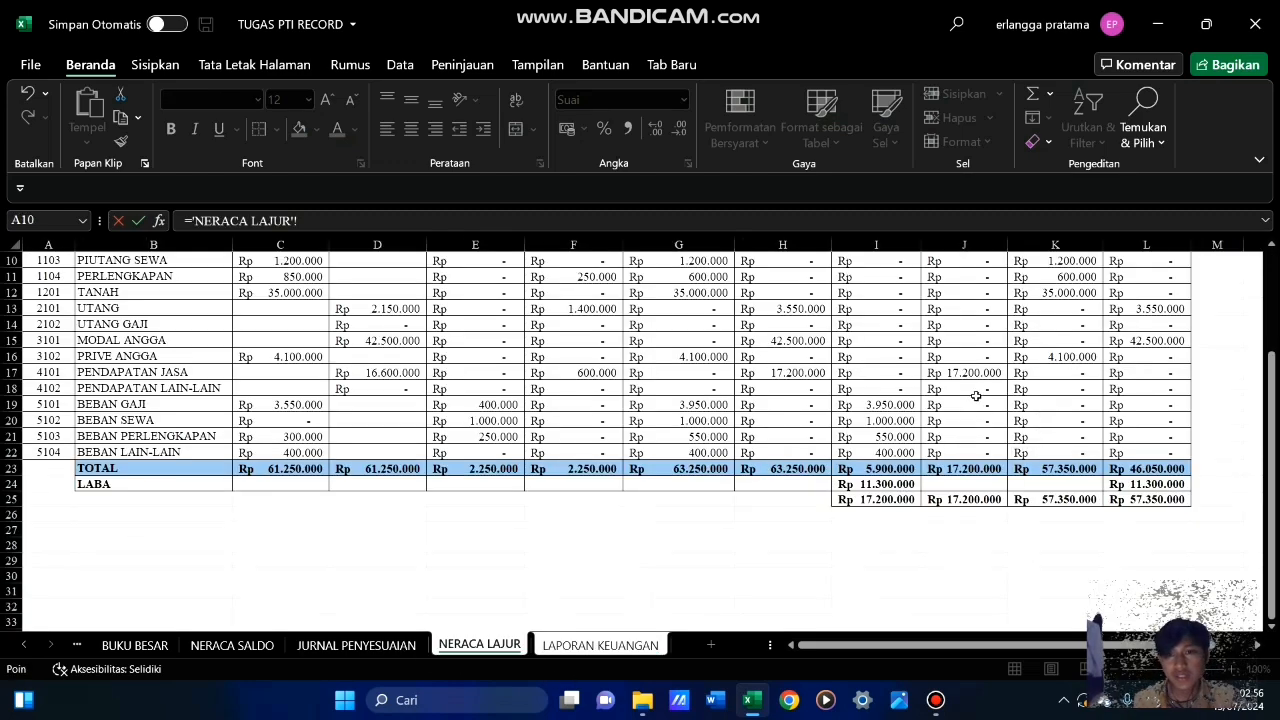
pyautogui.click(974, 372)
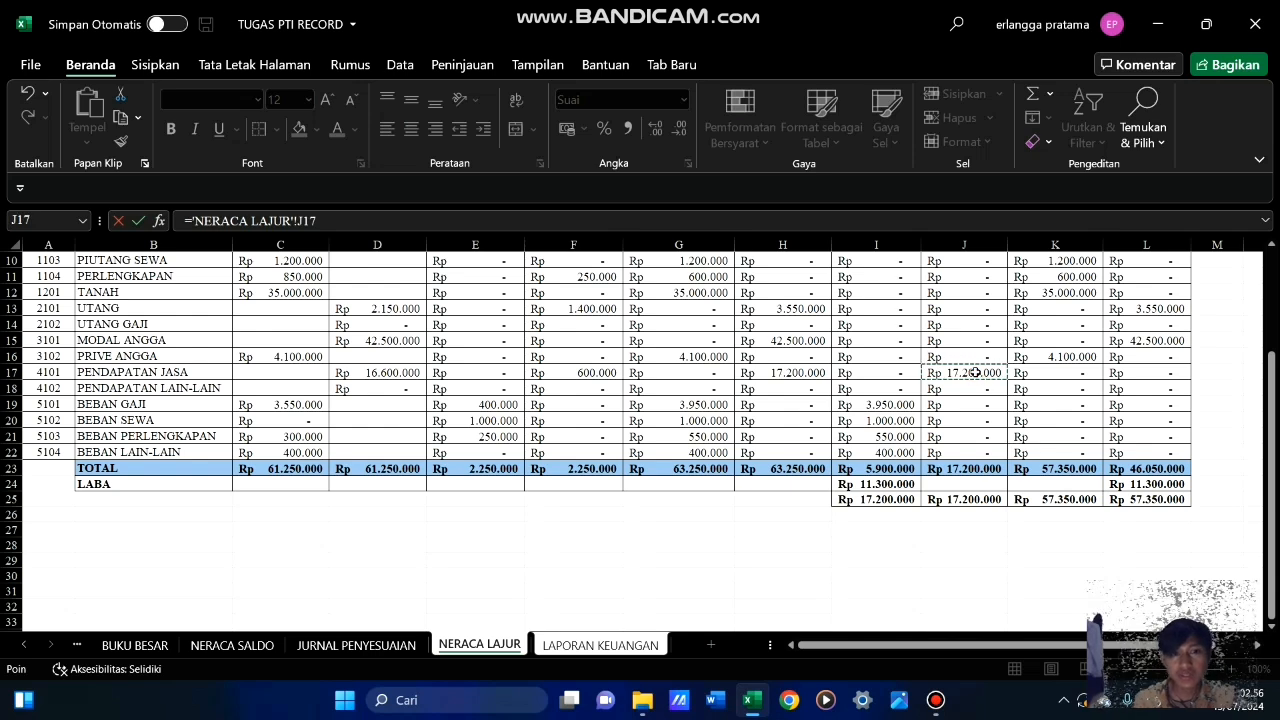
pyautogui.press('Return')
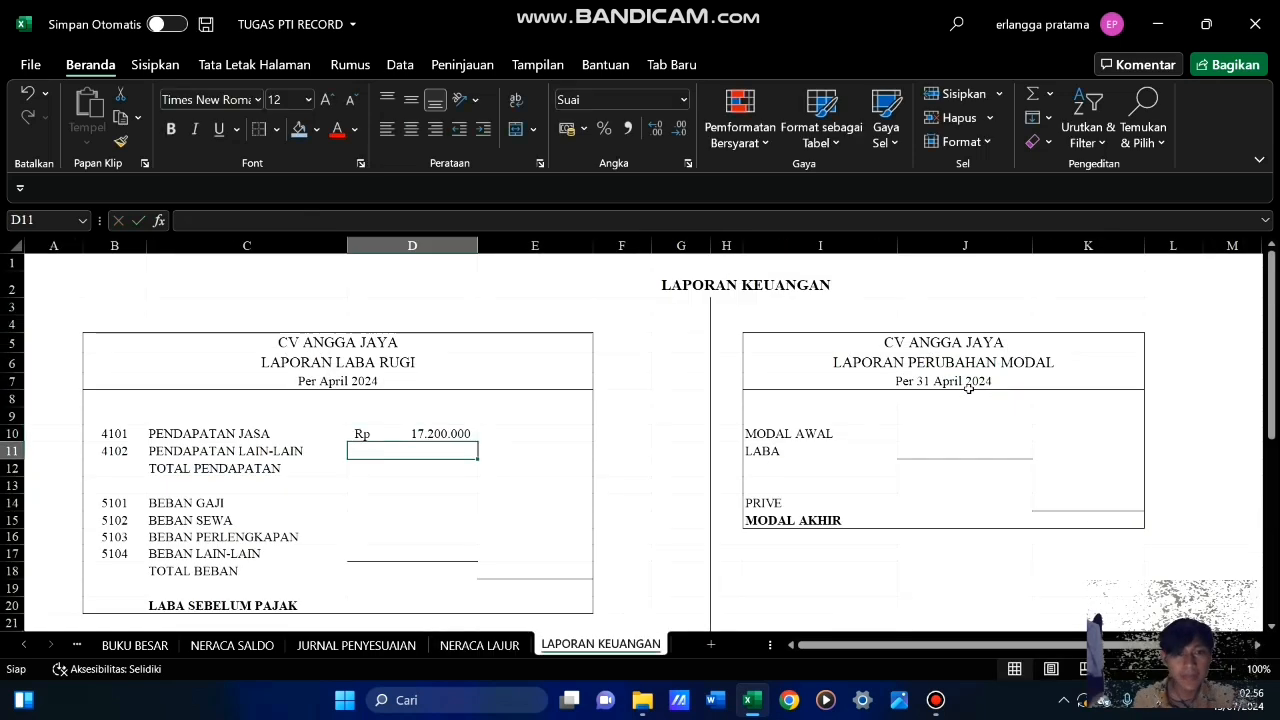
# Enter 0 for PENDAPATAN LAIN-LAIN in D11 and apply a bottom border to that cell
pyautogui.write('0')
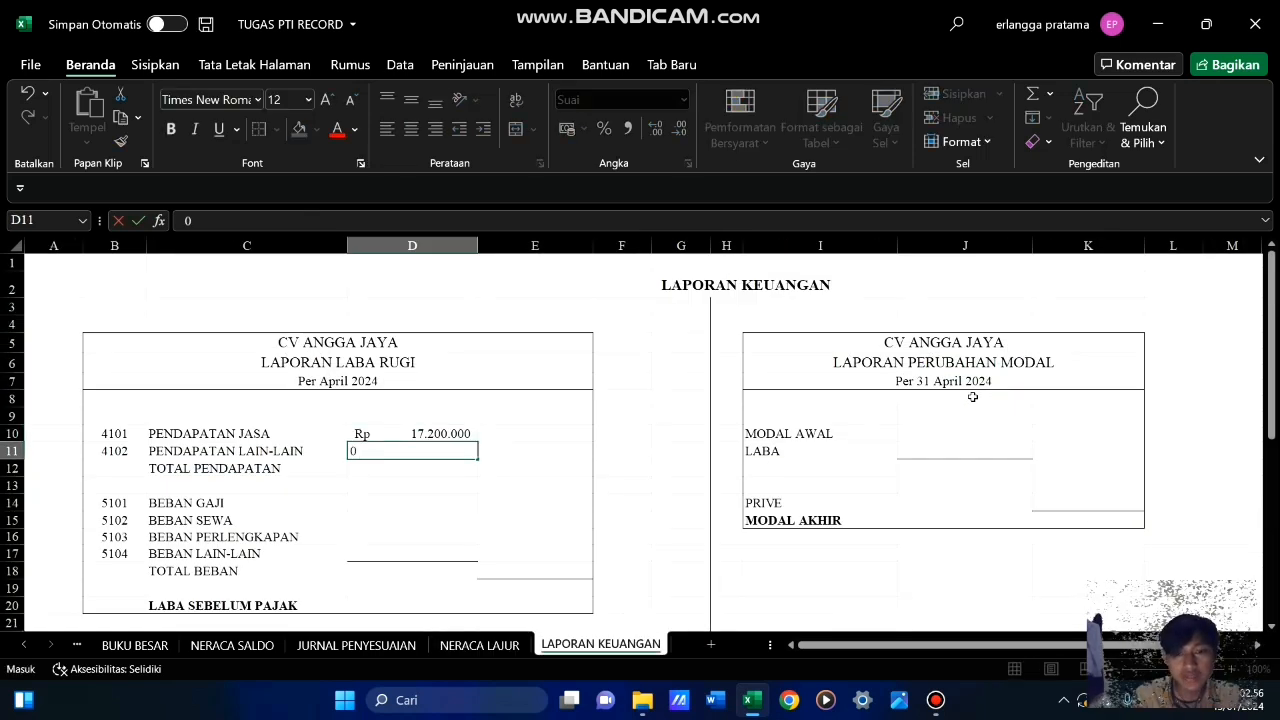
pyautogui.press('Return')
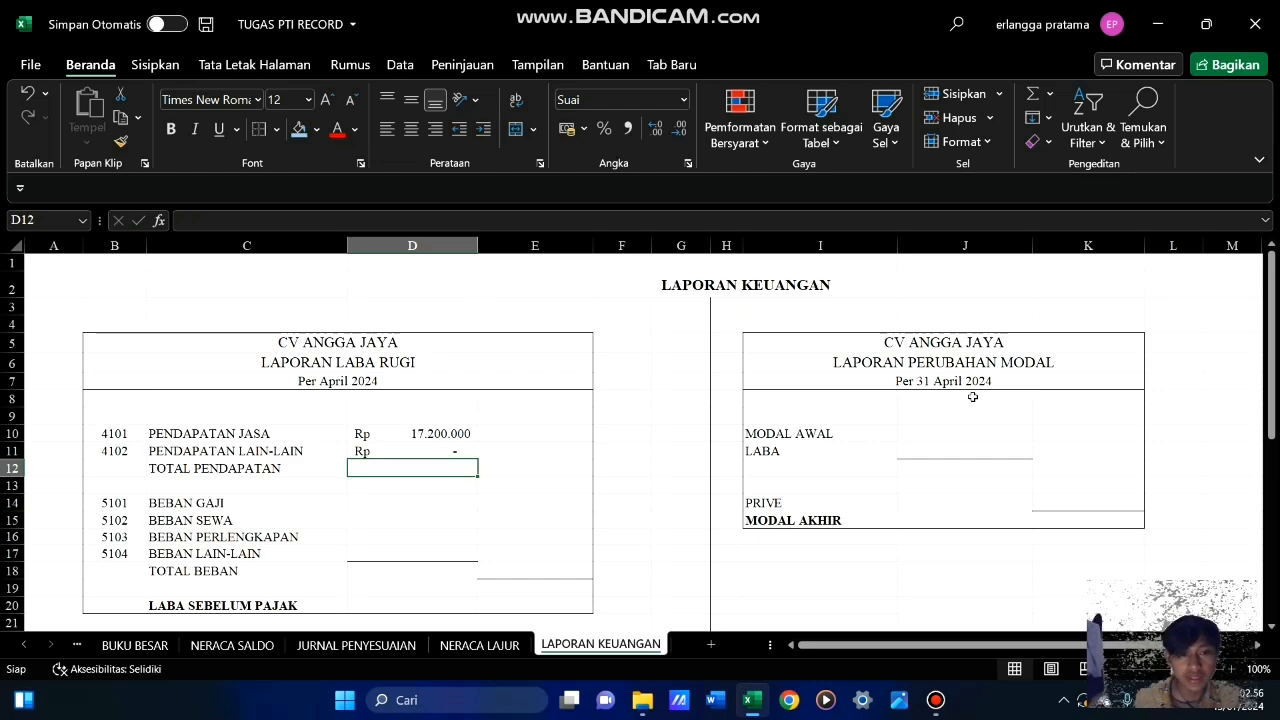
pyautogui.click(440, 452)
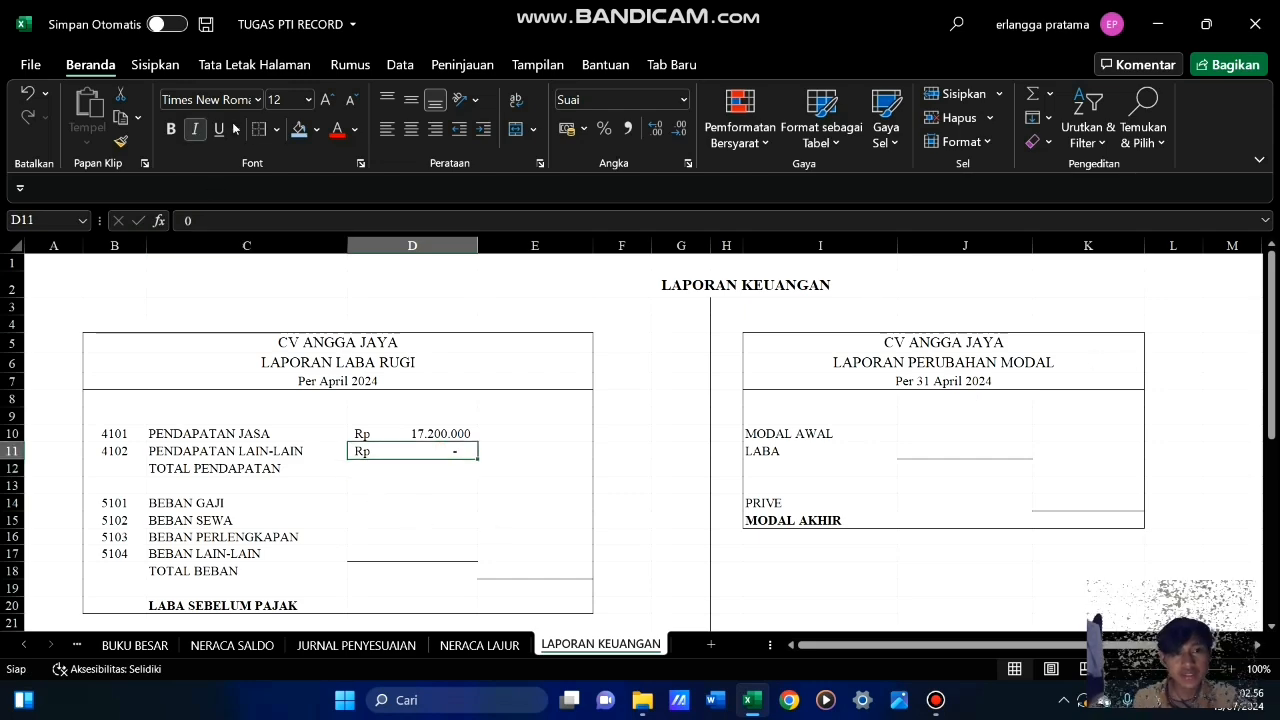
pyautogui.click(281, 130)
pyautogui.click(290, 181)
pyautogui.click(557, 482)
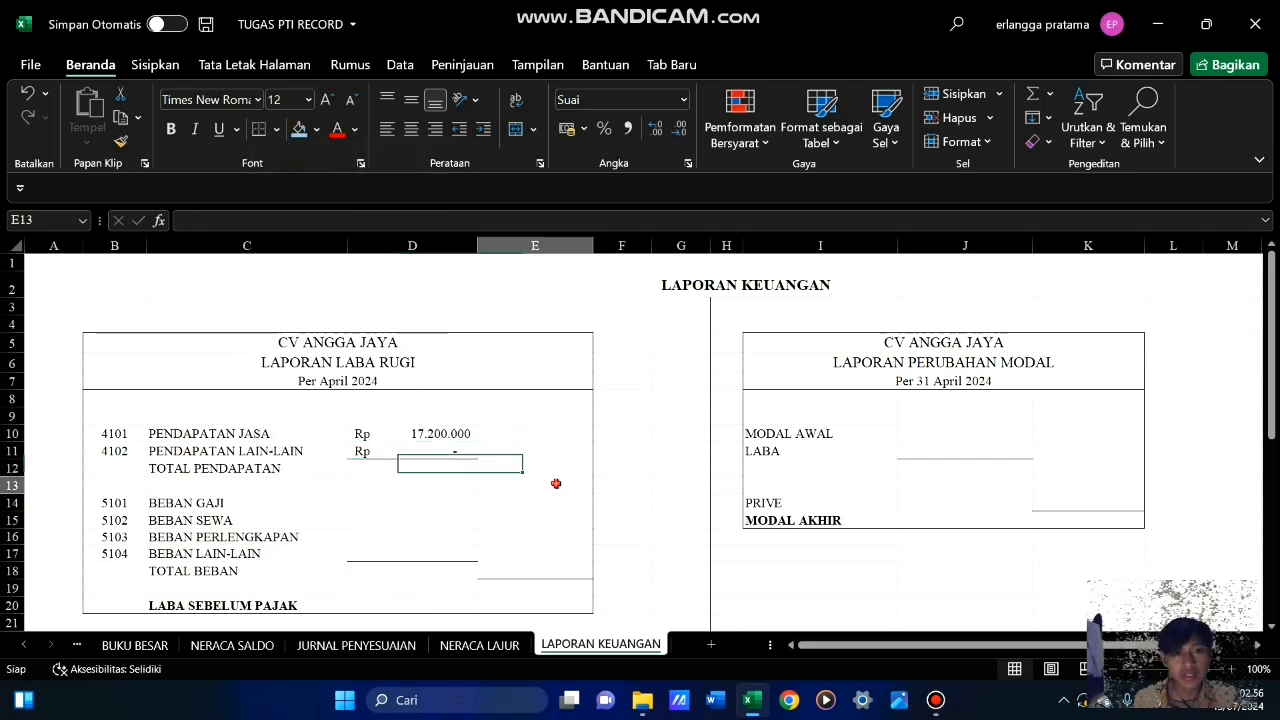
# Calculate TOTAL PENDAPATAN in E12 with a SUM formula over D10:D11
pyautogui.click(535, 473)
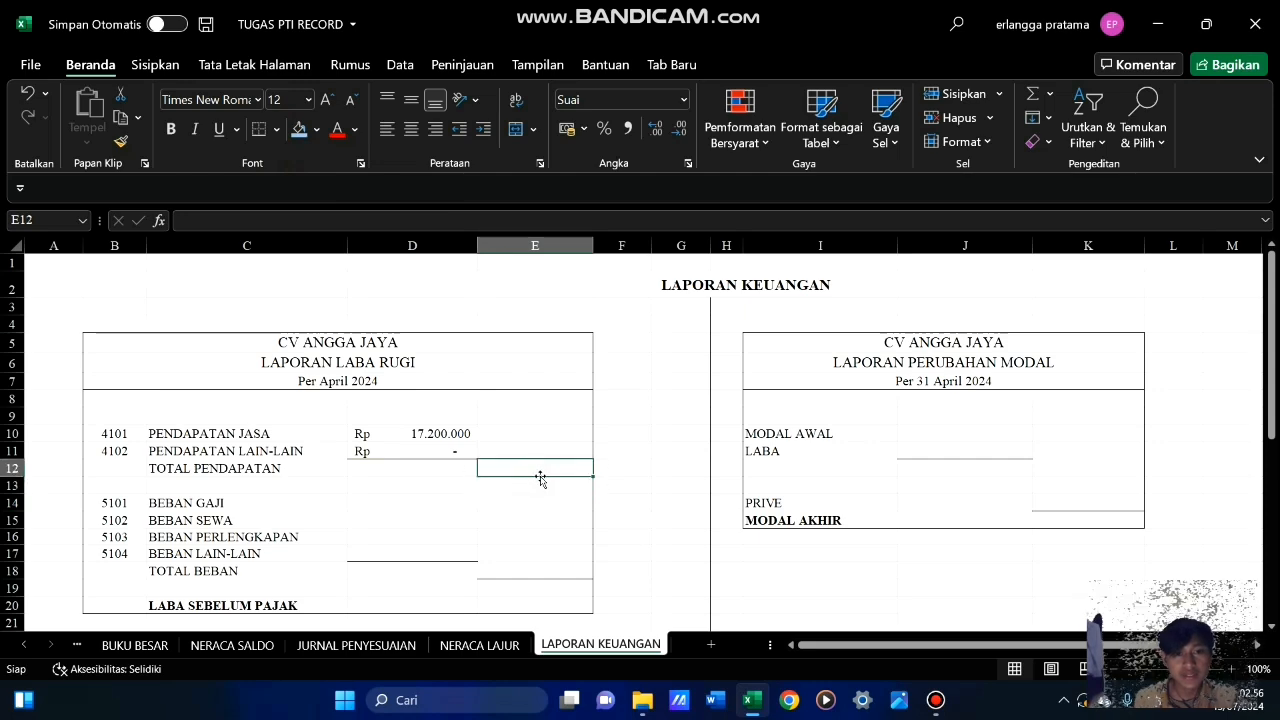
pyautogui.write('=')
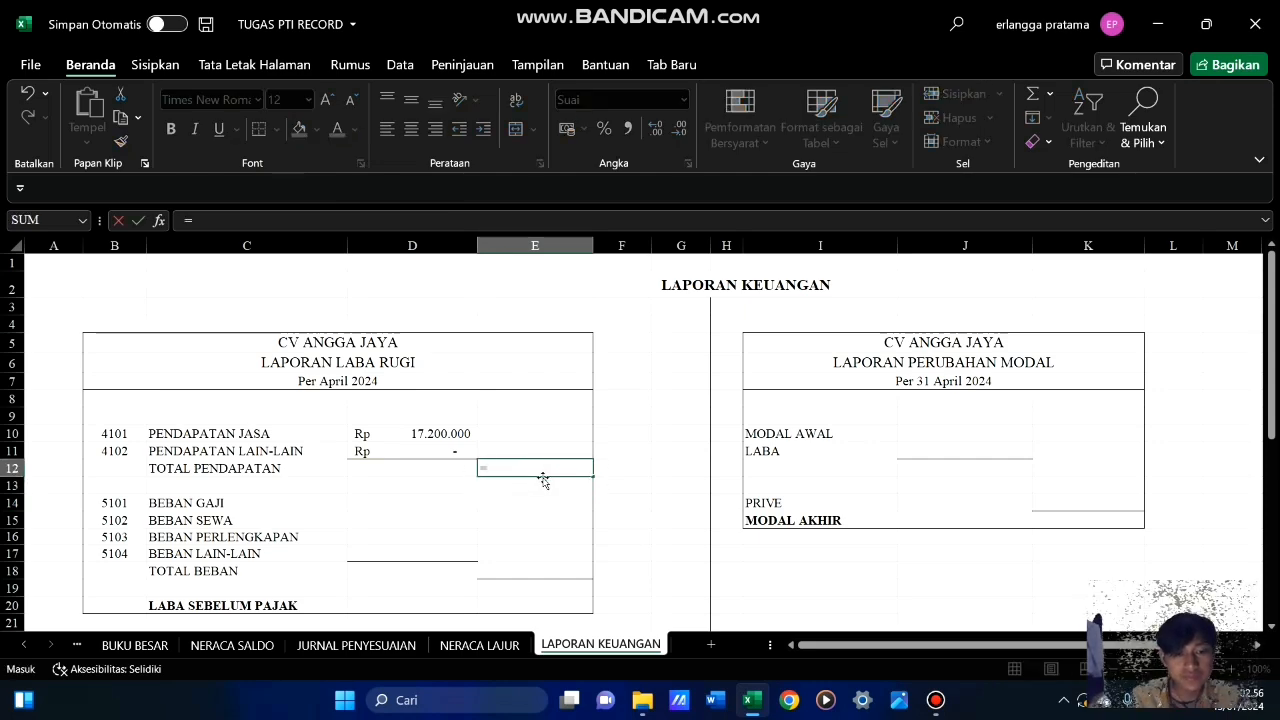
pyautogui.write('SUM')
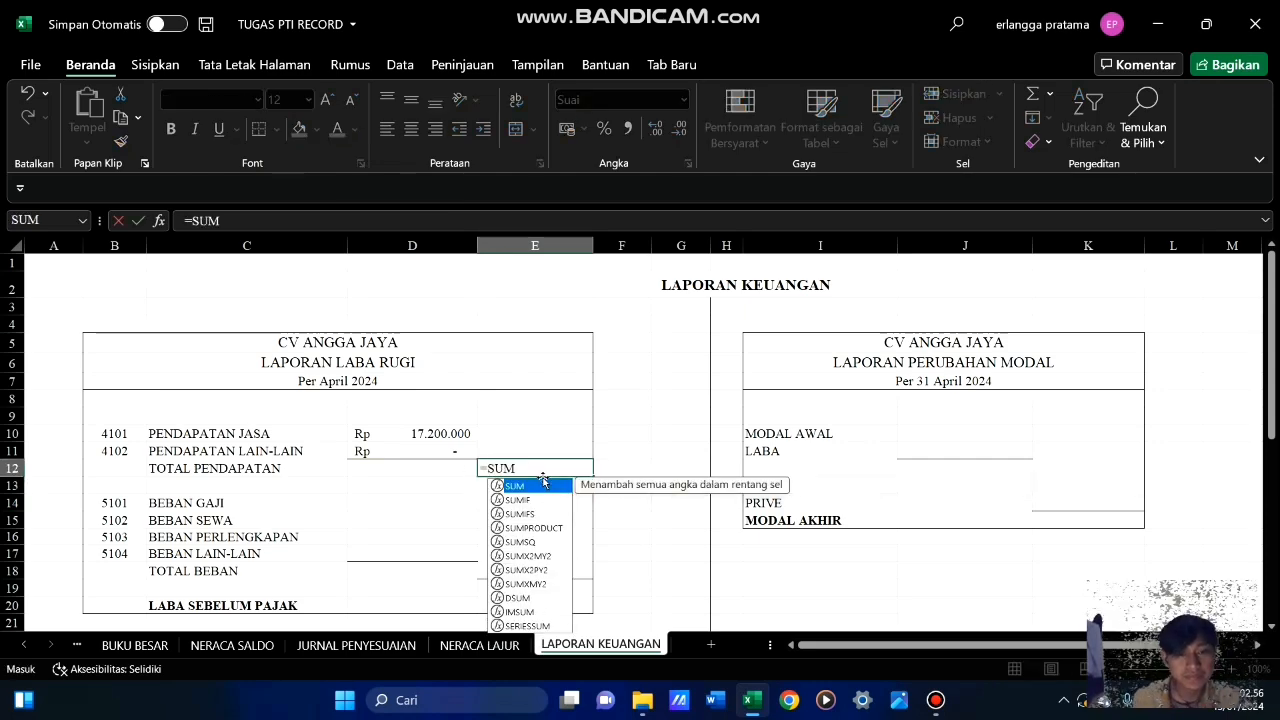
pyautogui.write('(')
pyautogui.moveTo(437, 437); pyautogui.dragTo(451, 450)
pyautogui.press('Return')
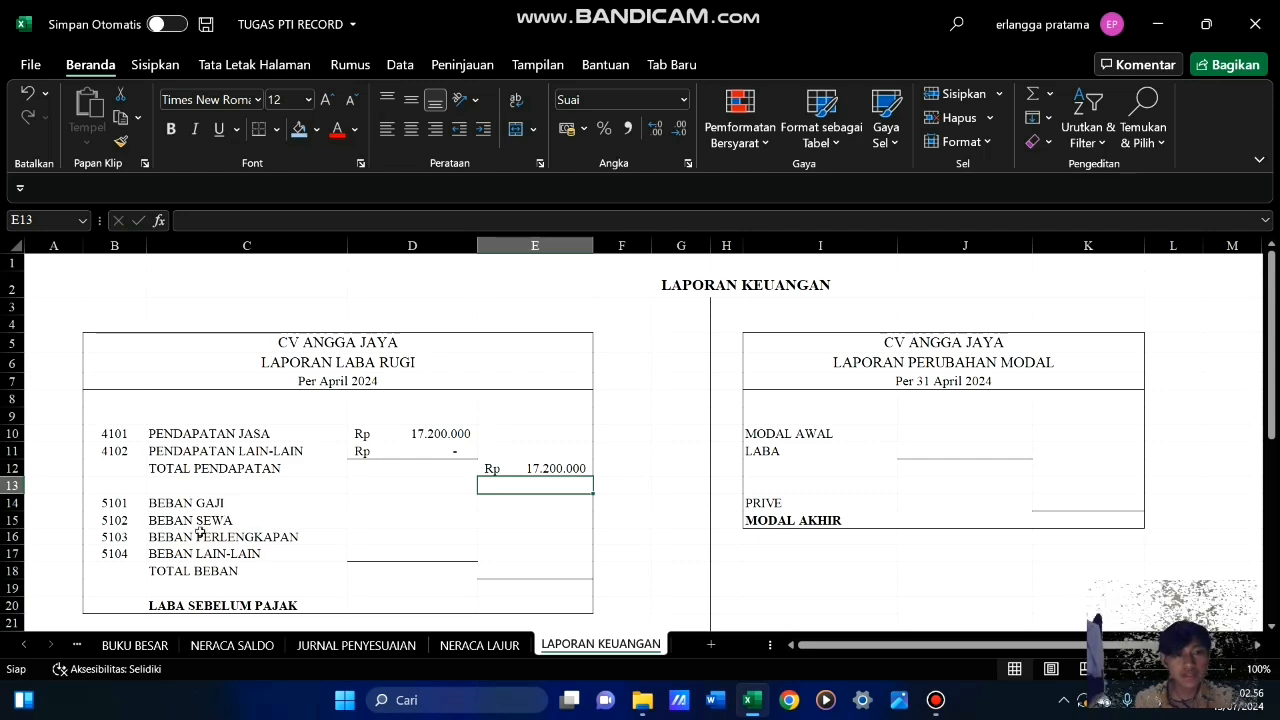
# Copy the expense amounts I19:I22 from NERACA LAJUR and paste them as values into D14:D17 of the Laba Rugi report
pyautogui.click(484, 646)
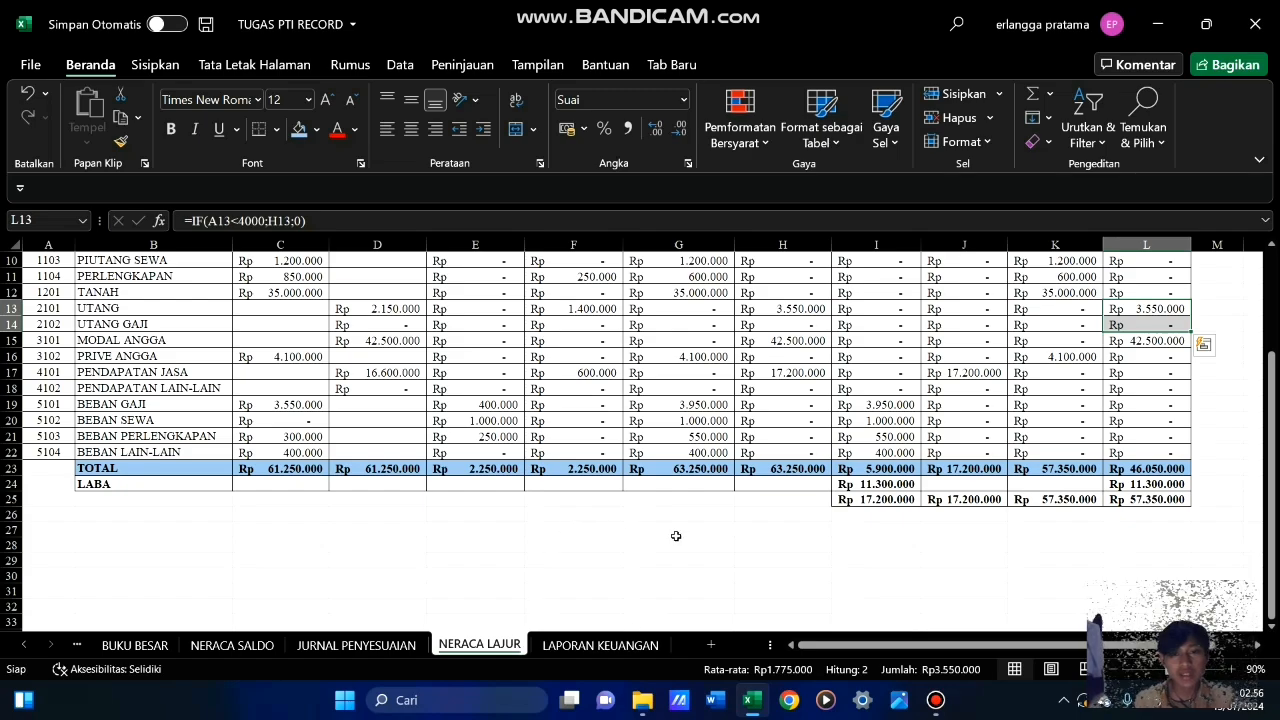
pyautogui.scroll(3, 678, 537)
pyautogui.scroll(-3, 678, 537)
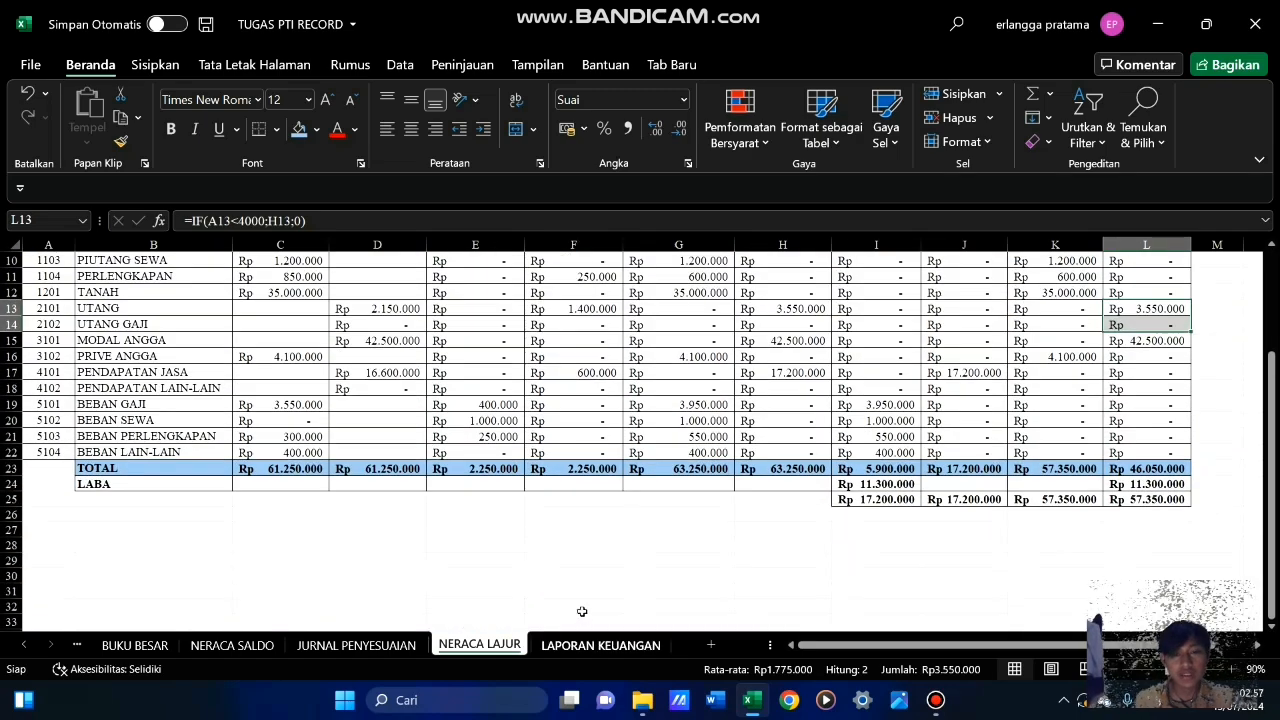
pyautogui.scroll(3, 838, 456)
pyautogui.scroll(-3, 903, 528)
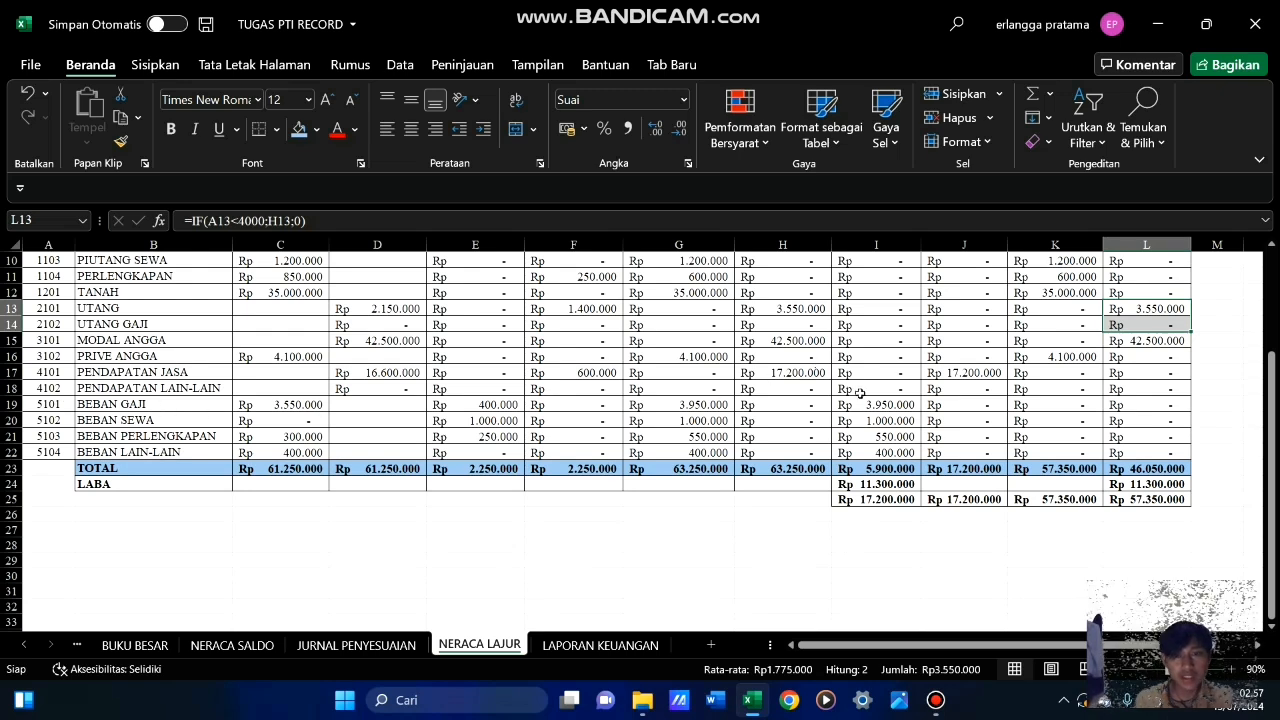
pyautogui.moveTo(872, 405); pyautogui.dragTo(872, 452)
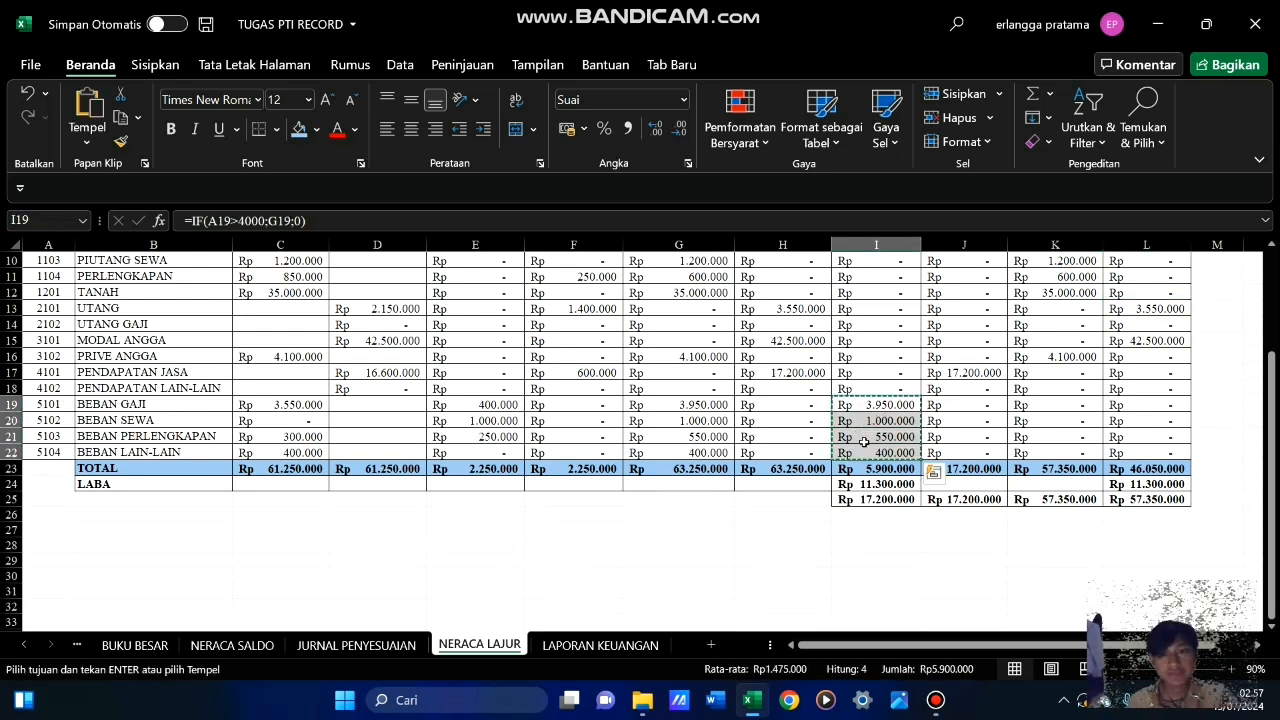
pyautogui.hotkey('ctrl', 'c')
pyautogui.click(933, 472)
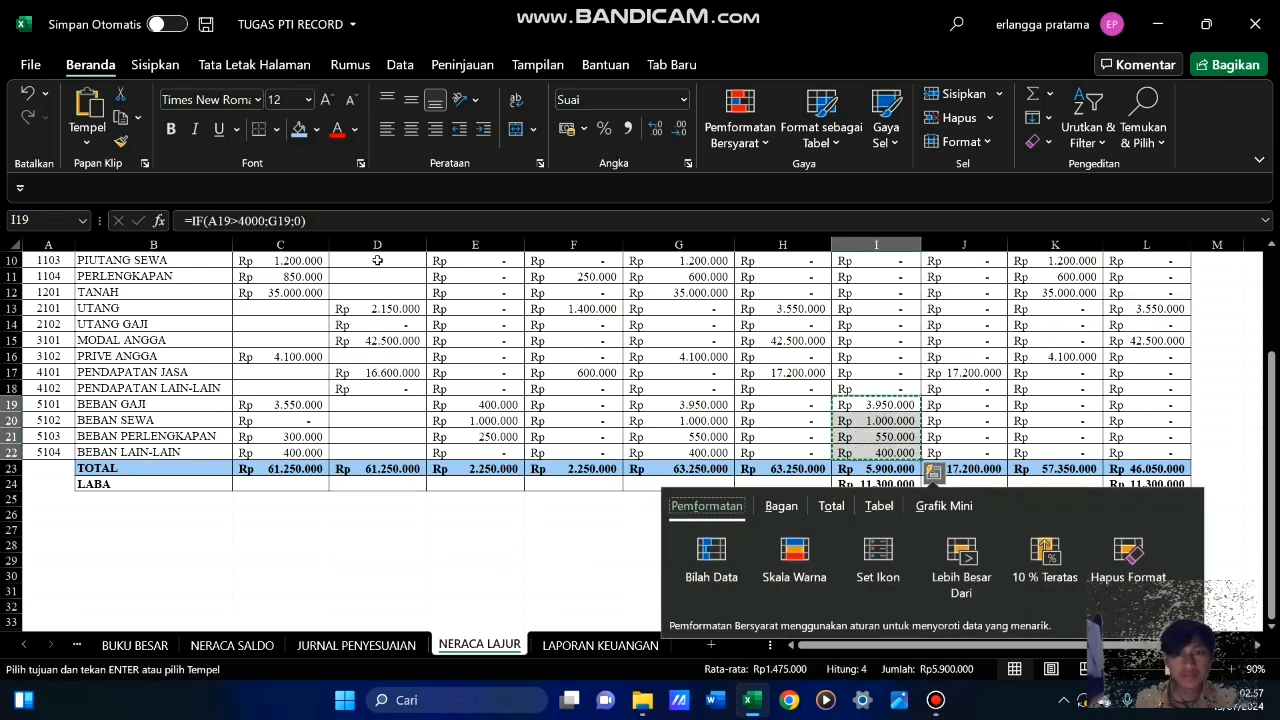
pyautogui.click(603, 645)
pyautogui.click(409, 507)
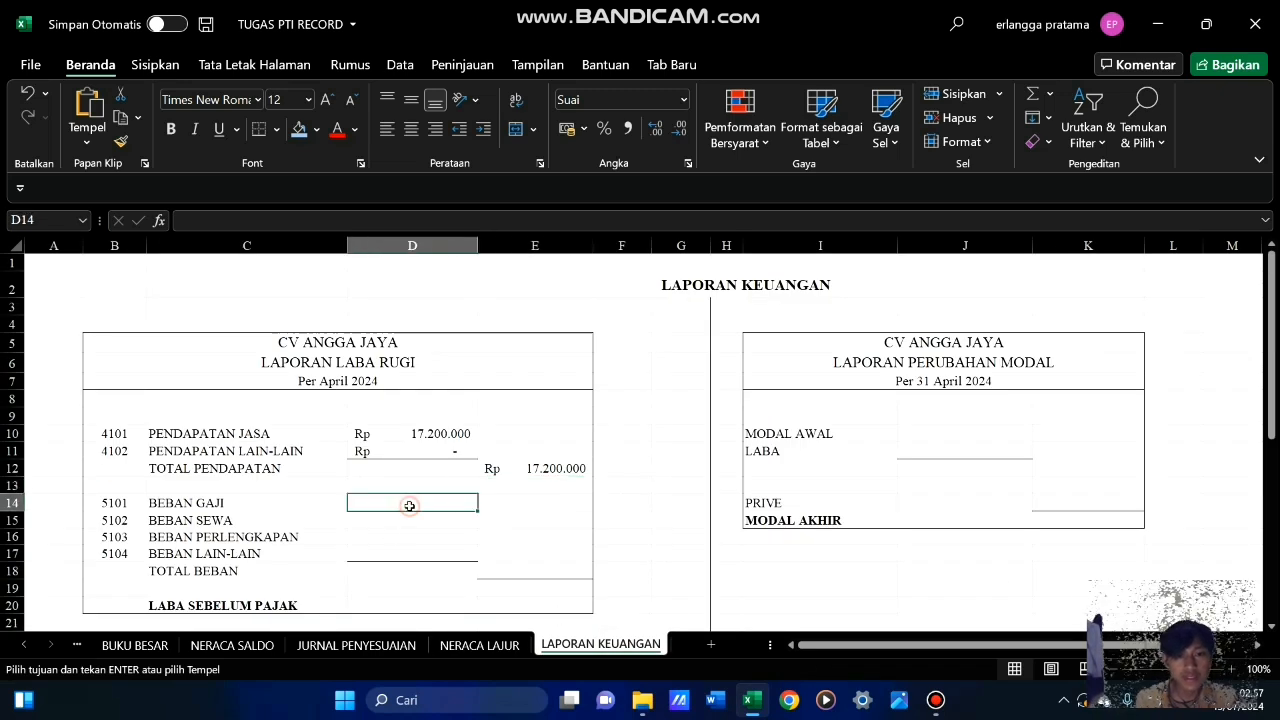
pyautogui.click(87, 142)
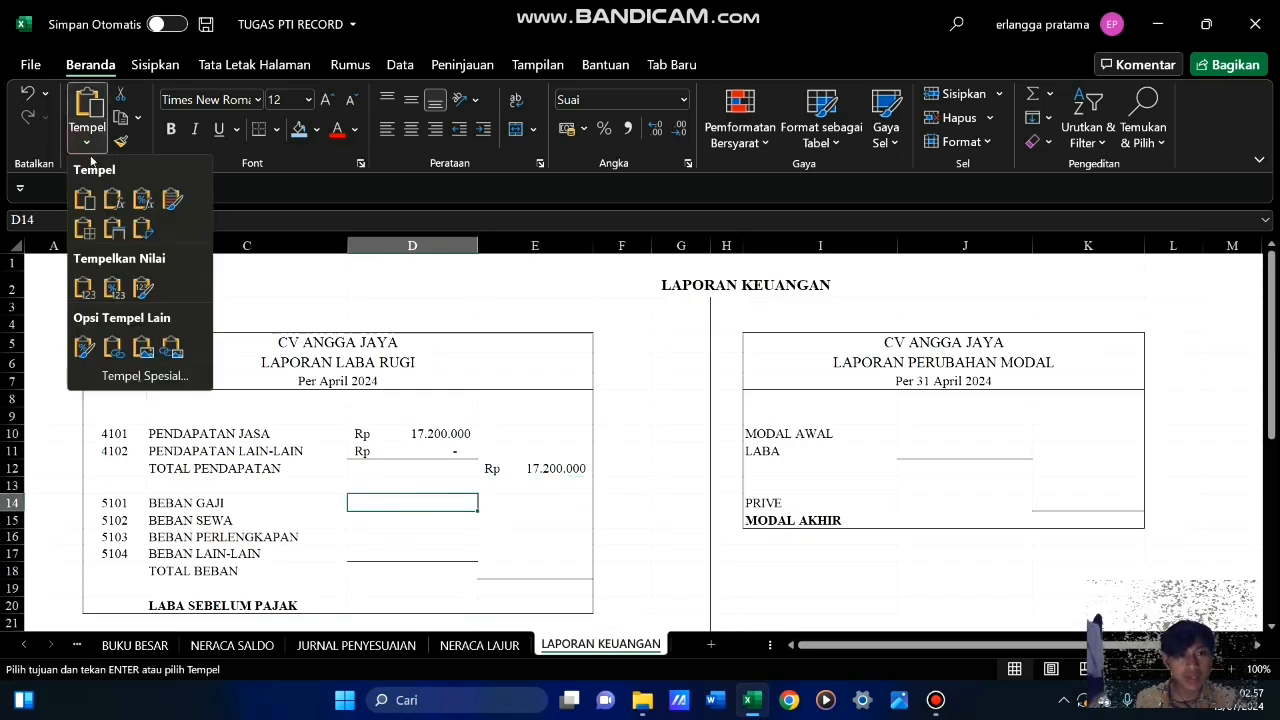
pyautogui.click(84, 288)
# Calculate TOTAL BEBAN in E18 with a SUM formula over D14:D17
pyautogui.click(523, 537)
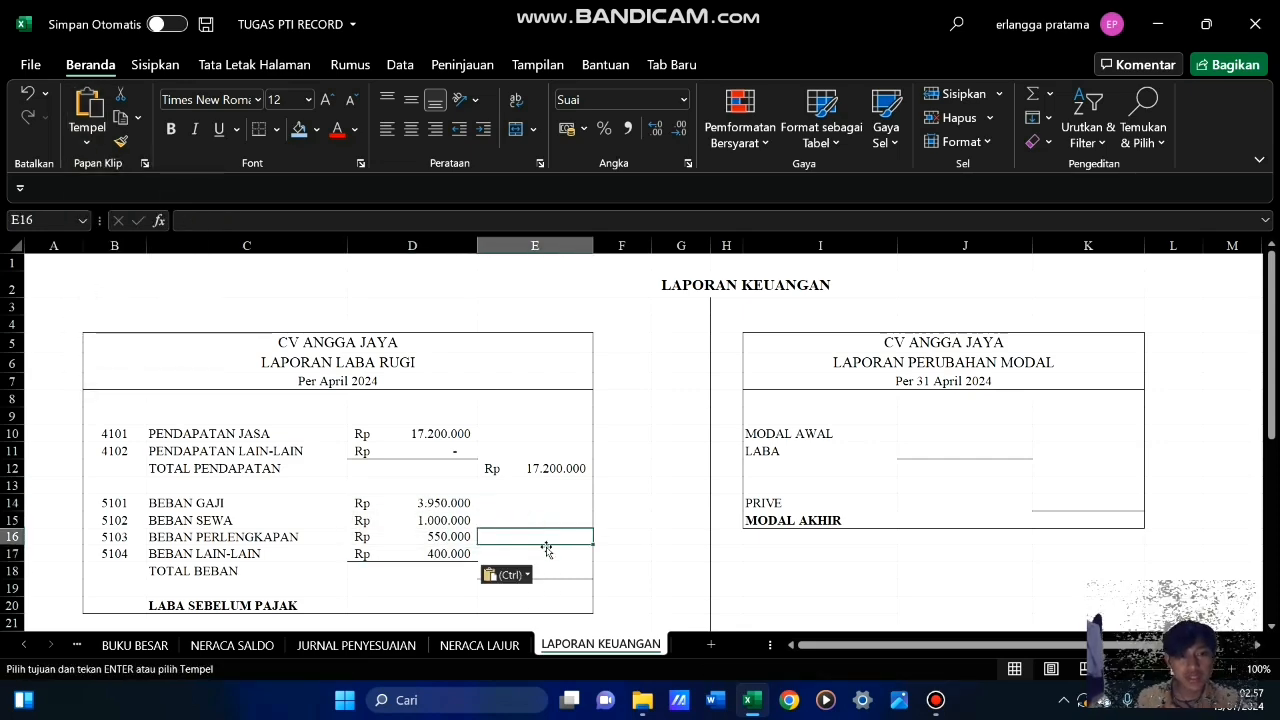
pyautogui.click(550, 572)
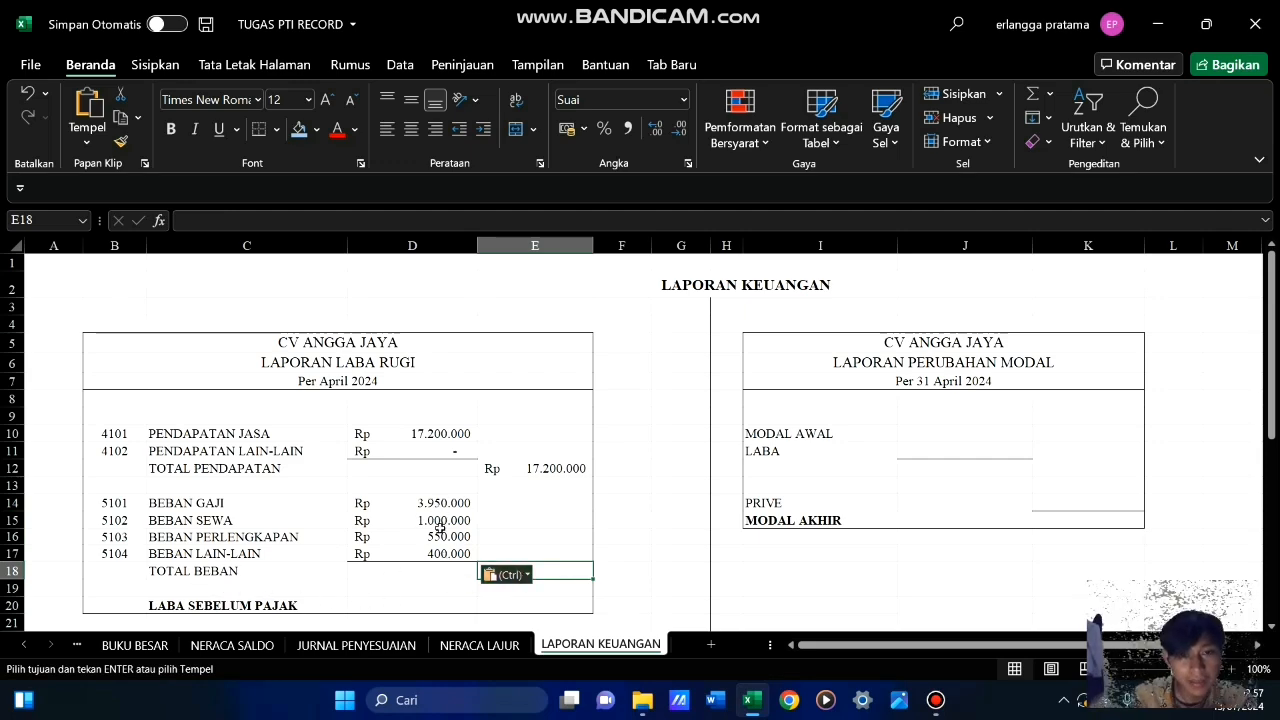
pyautogui.write('=S')
pyautogui.write('UM')
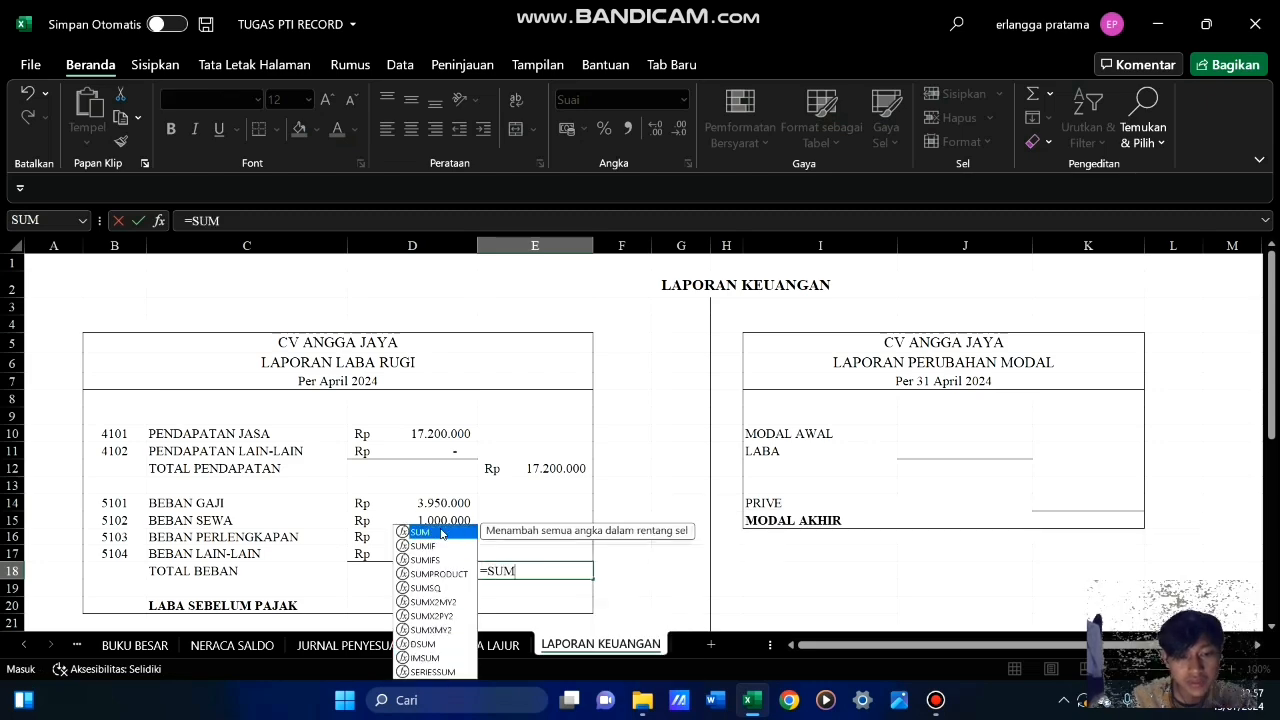
pyautogui.doubleClick(441, 533)
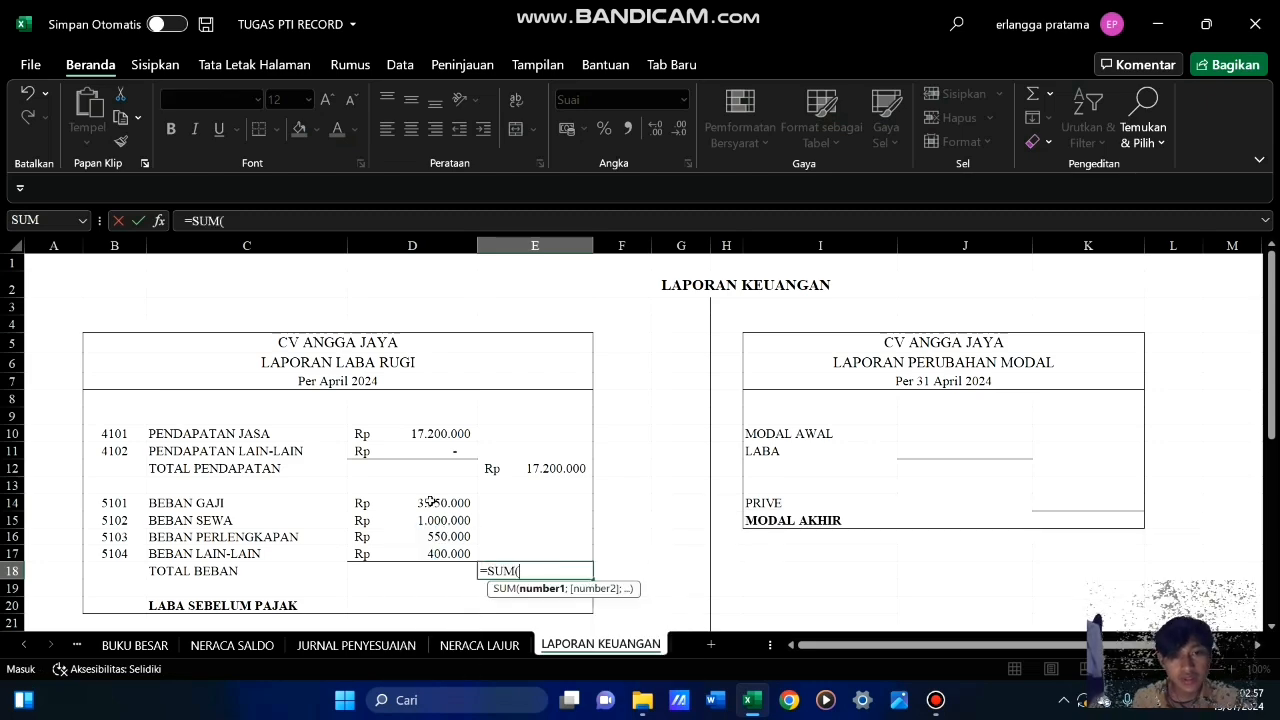
pyautogui.moveTo(430, 502); pyautogui.dragTo(435, 553)
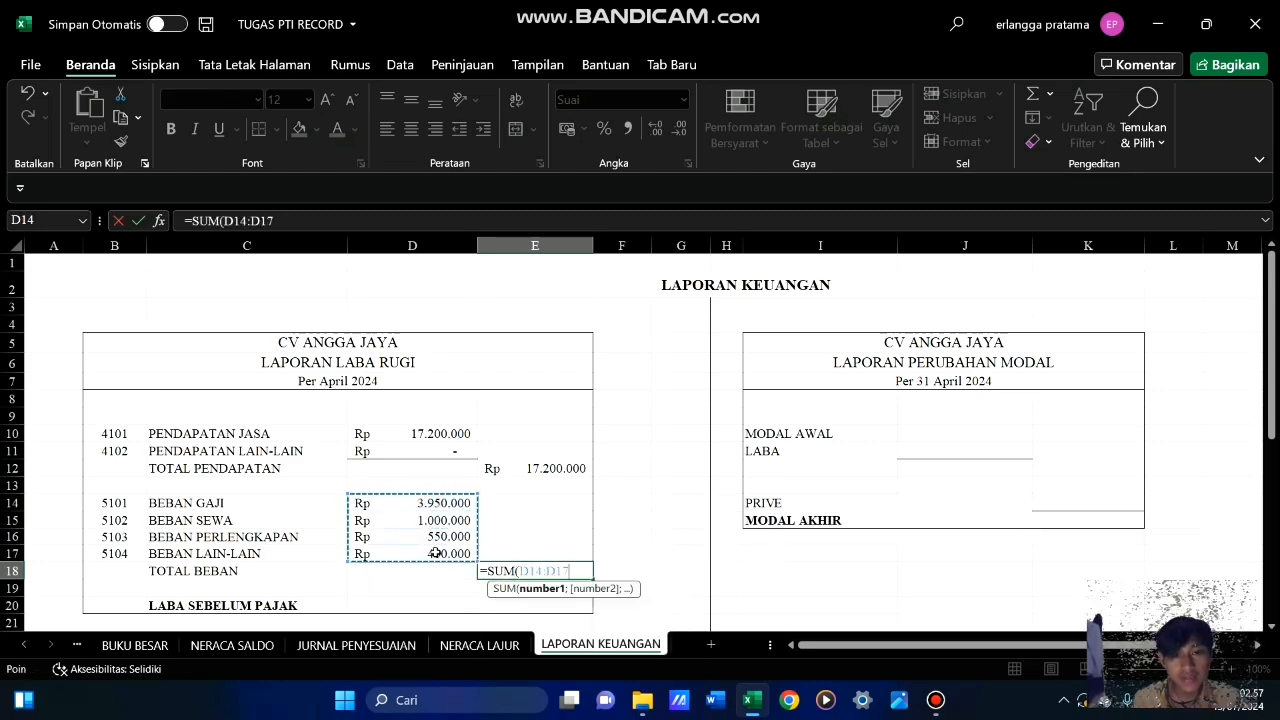
pyautogui.press('Return')
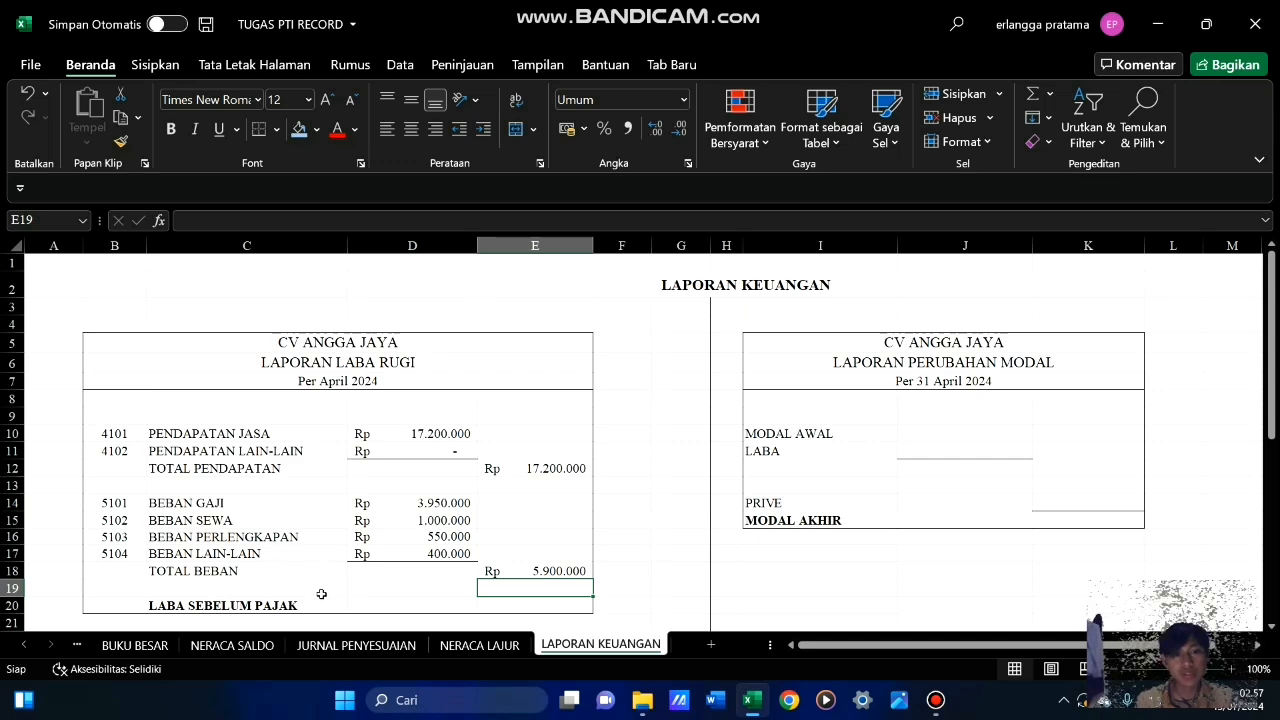
# Calculate LABA SEBELUM PAJAK in E20 with the formula =E12-E18
pyautogui.click(506, 609)
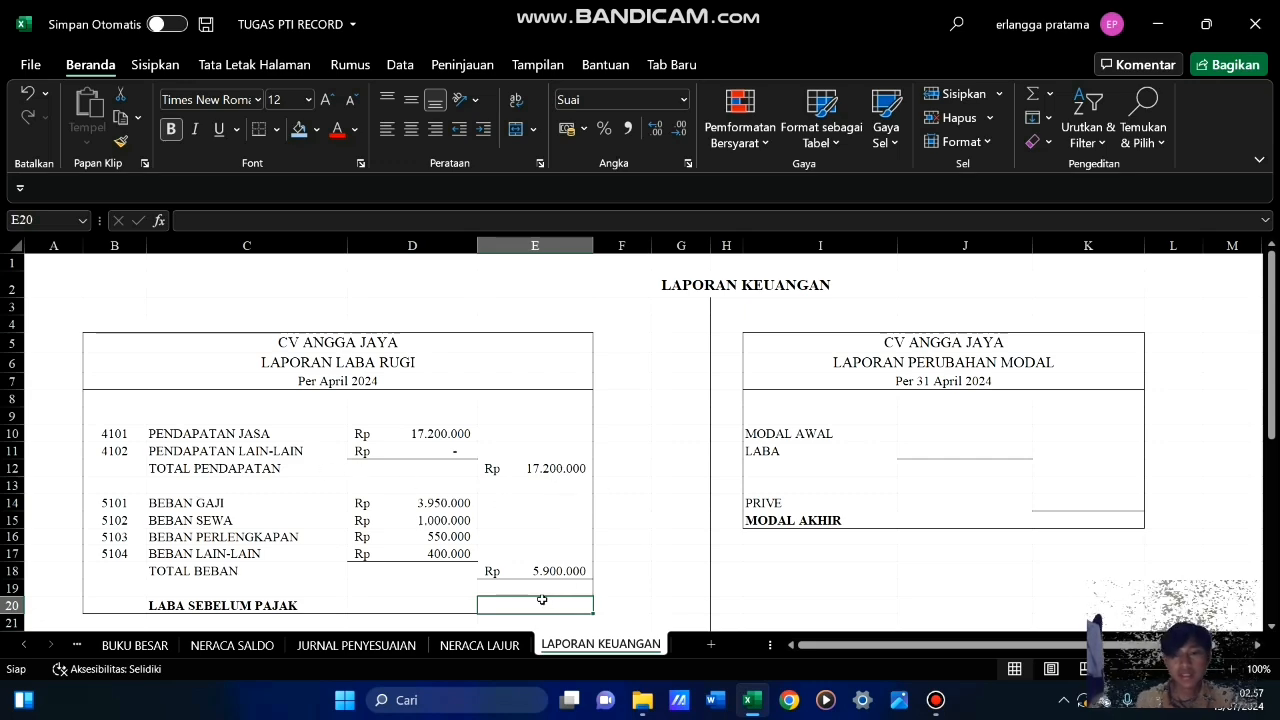
pyautogui.write('=')
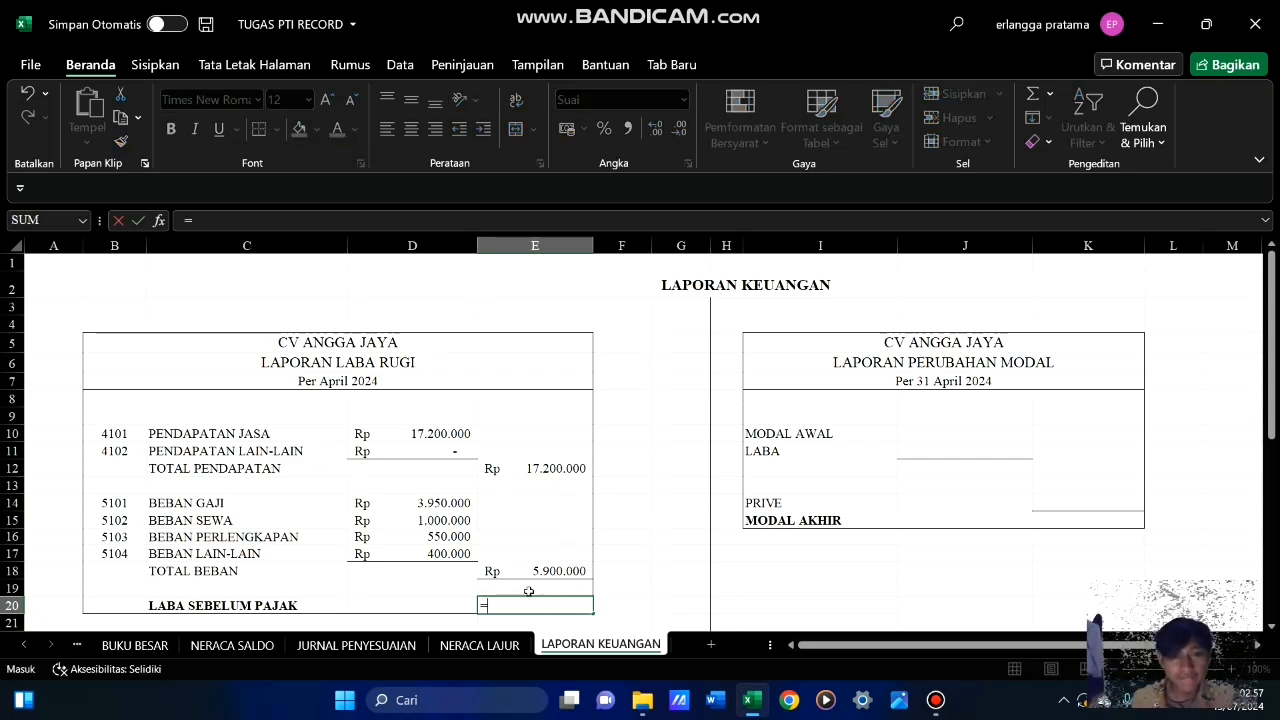
pyautogui.click(540, 468)
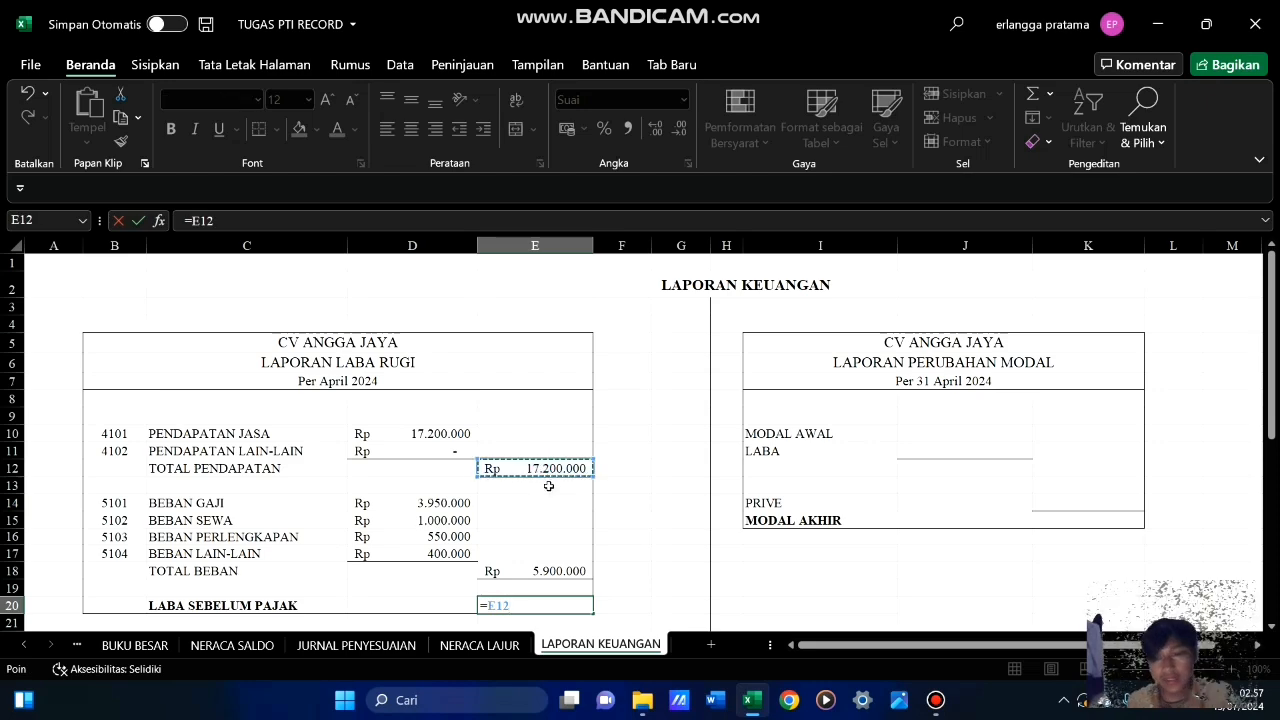
pyautogui.write('-')
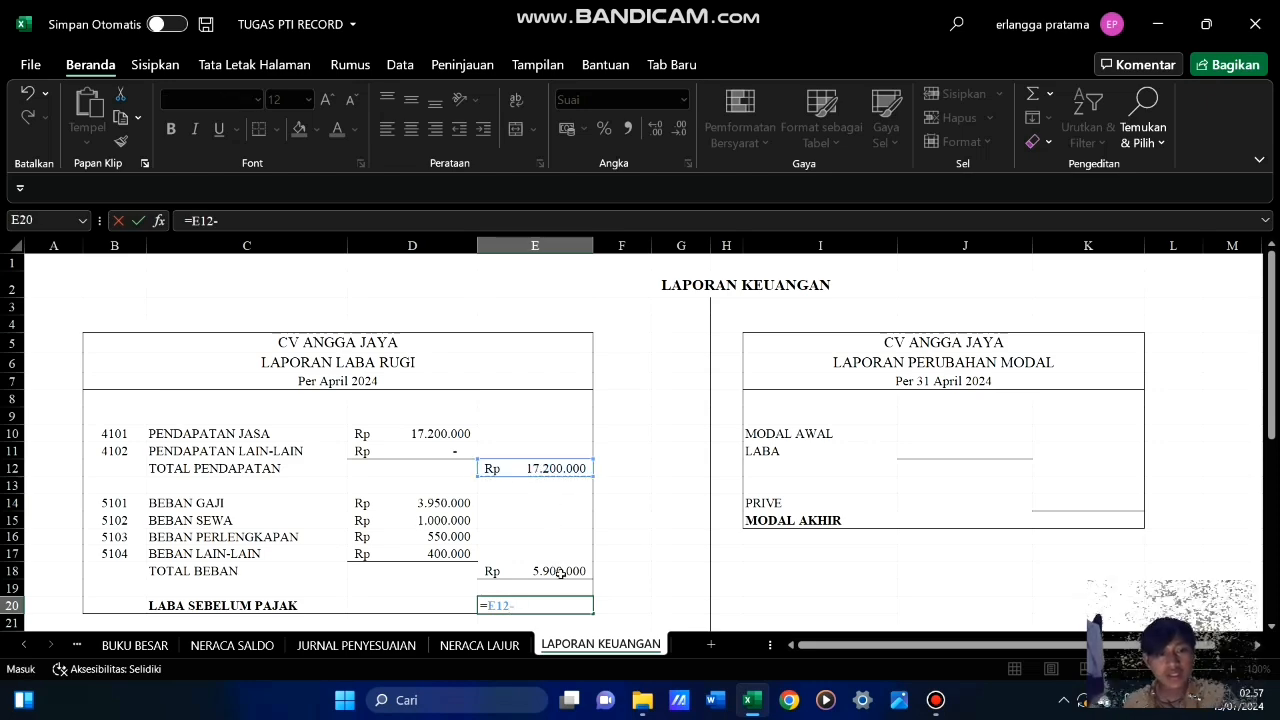
pyautogui.click(562, 572)
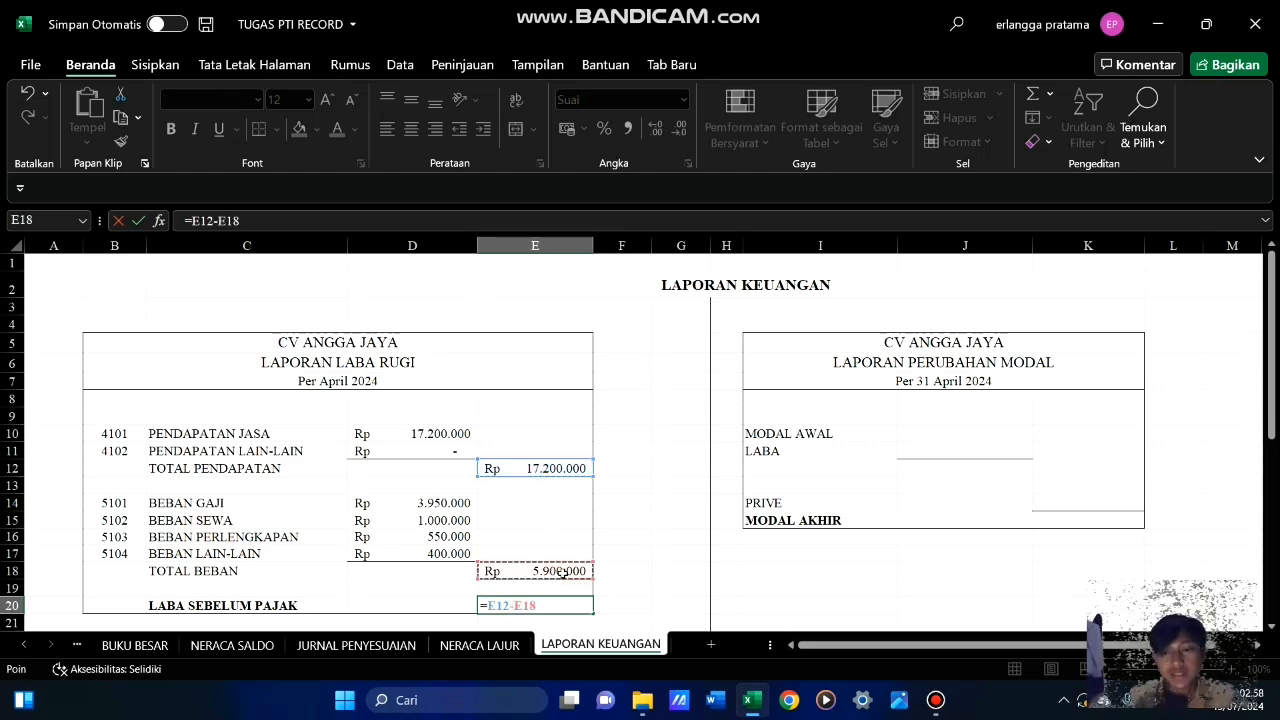
pyautogui.press('Return')
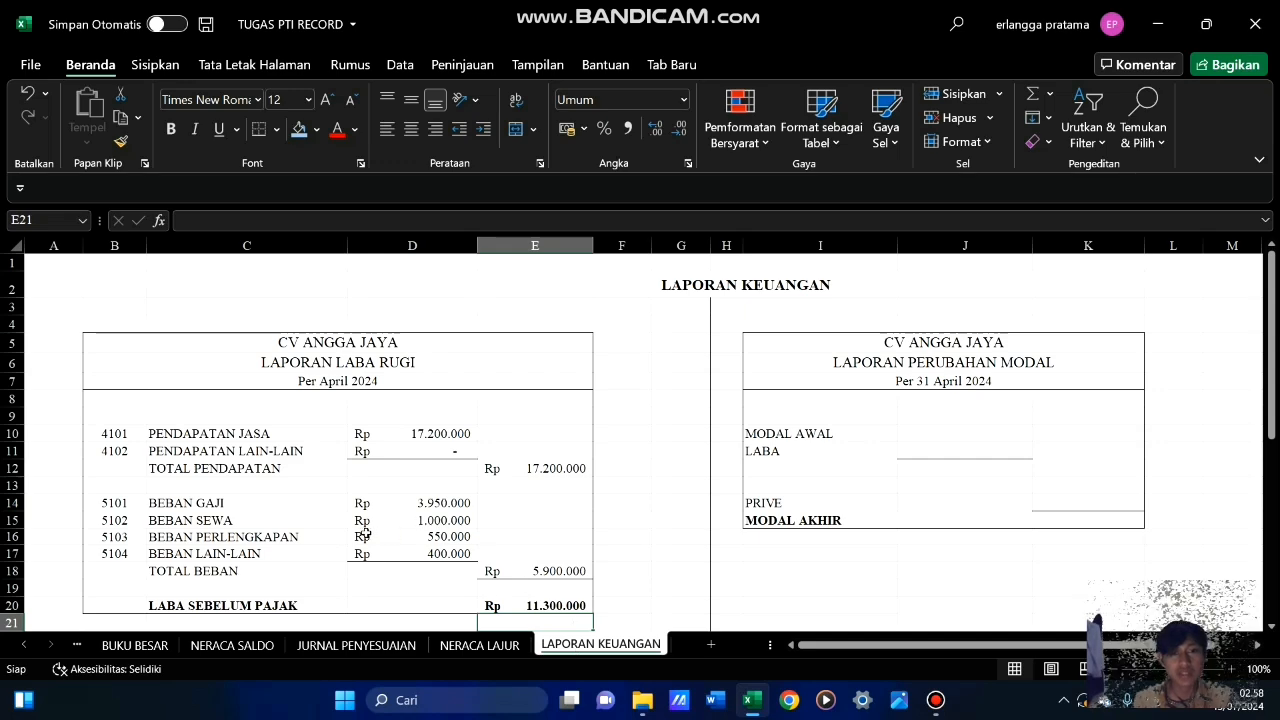
# Fill MODAL AWAL in J10 of Laporan Perubahan Modal with a reference to the capital balance in NERACA LAJUR cell L15
pyautogui.scroll(-3, 318, 535)
pyautogui.scroll(3, 321, 529)
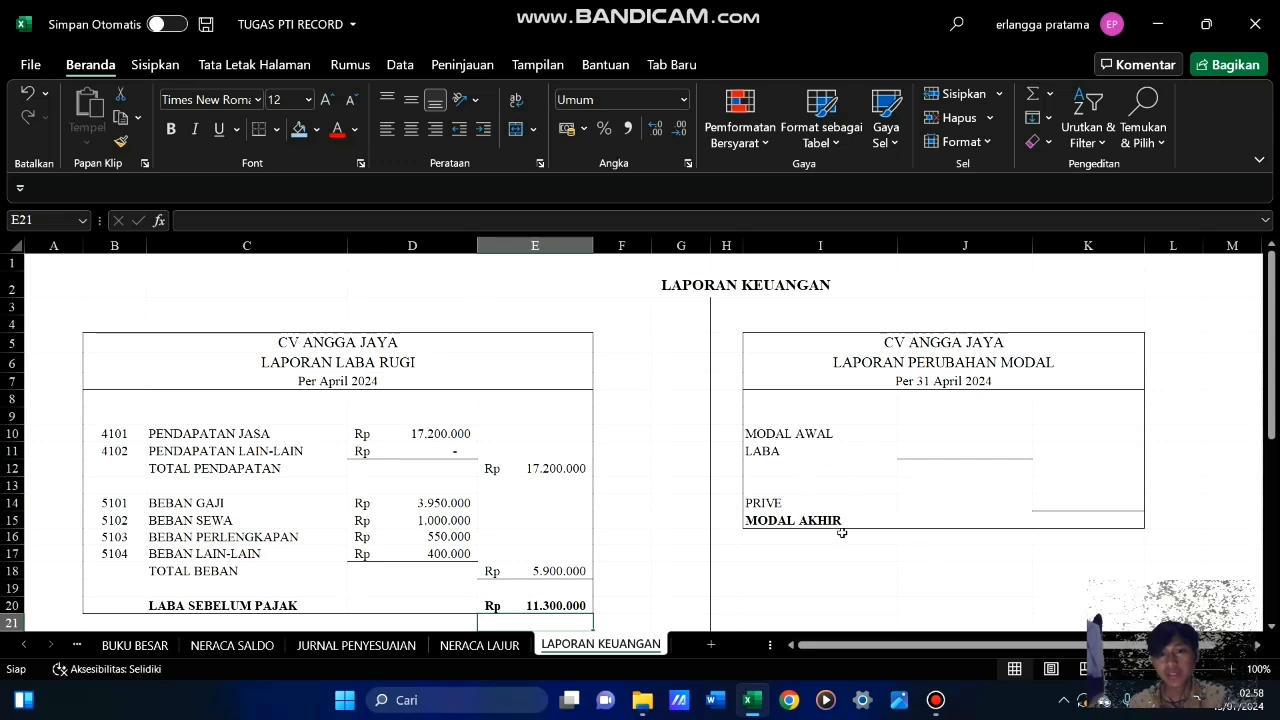
pyautogui.click(924, 434)
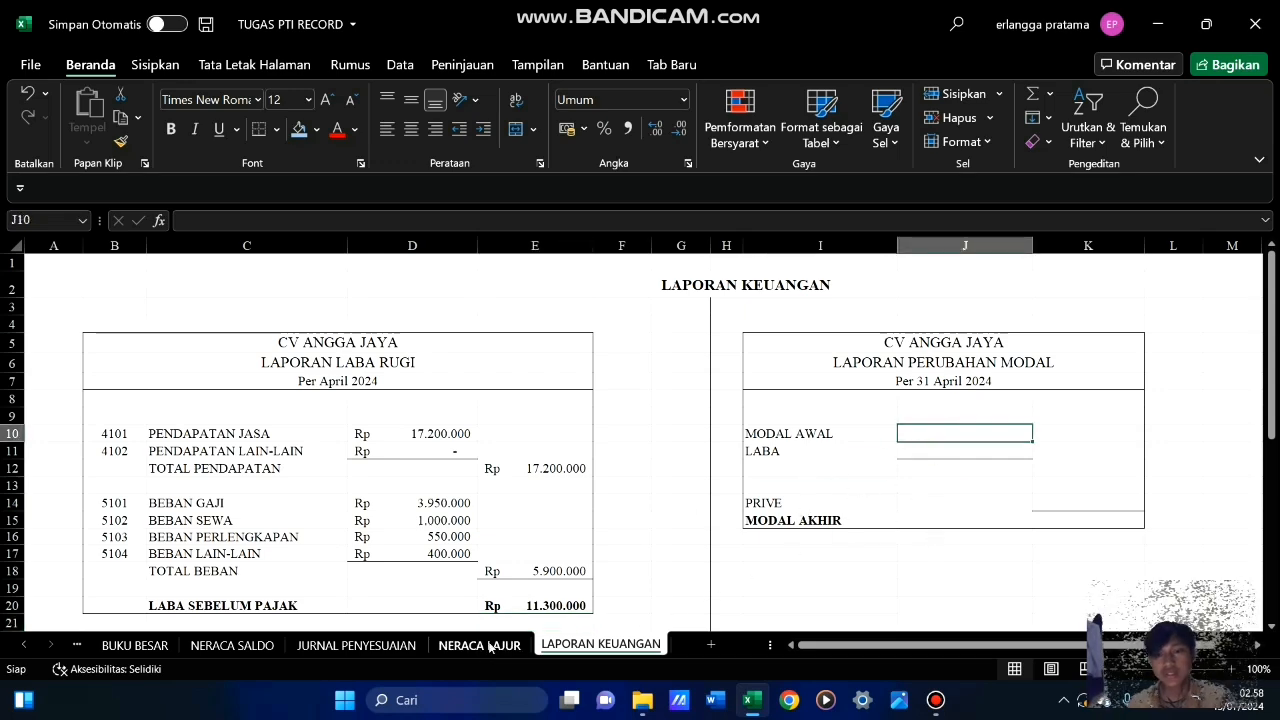
pyautogui.write('=')
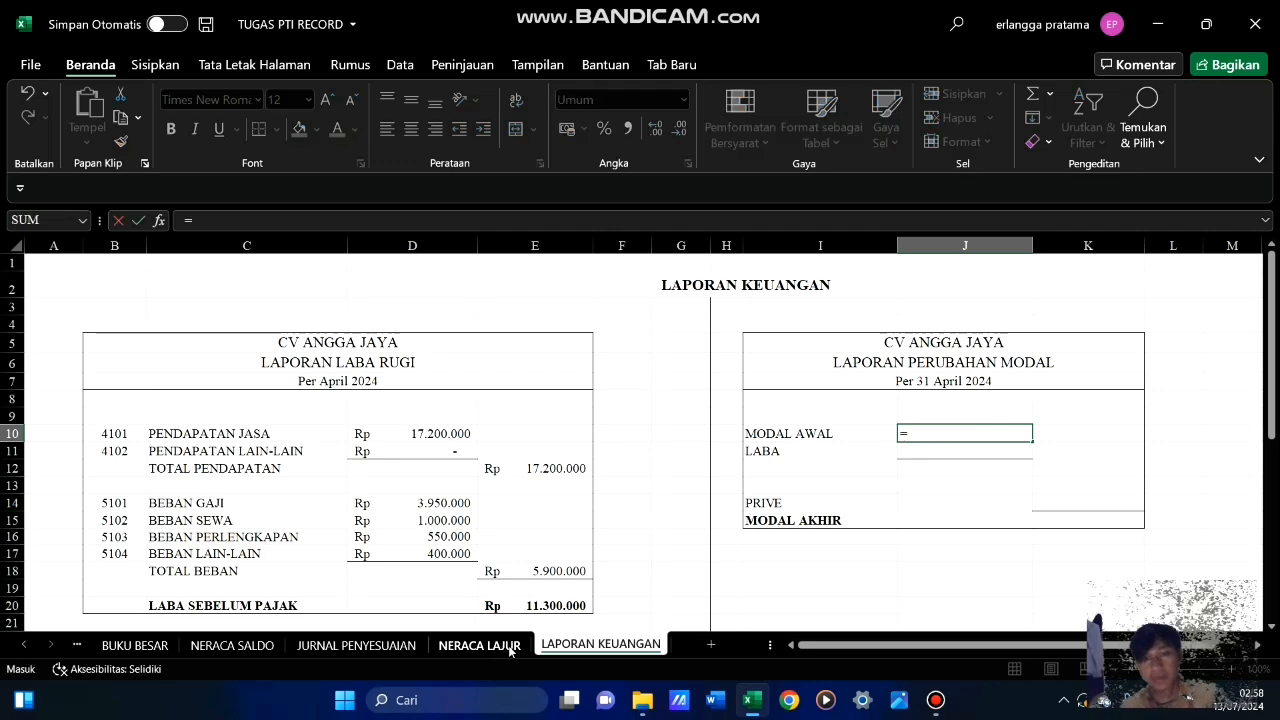
pyautogui.click(510, 646)
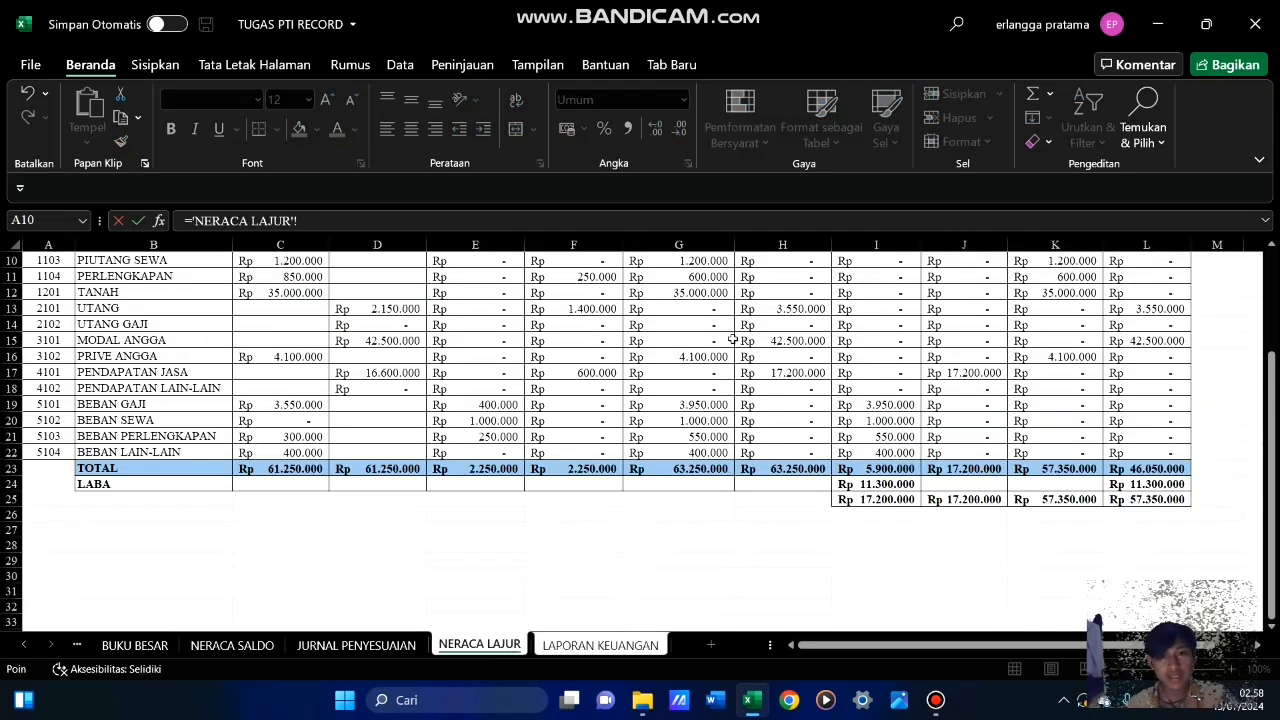
pyautogui.click(1158, 341)
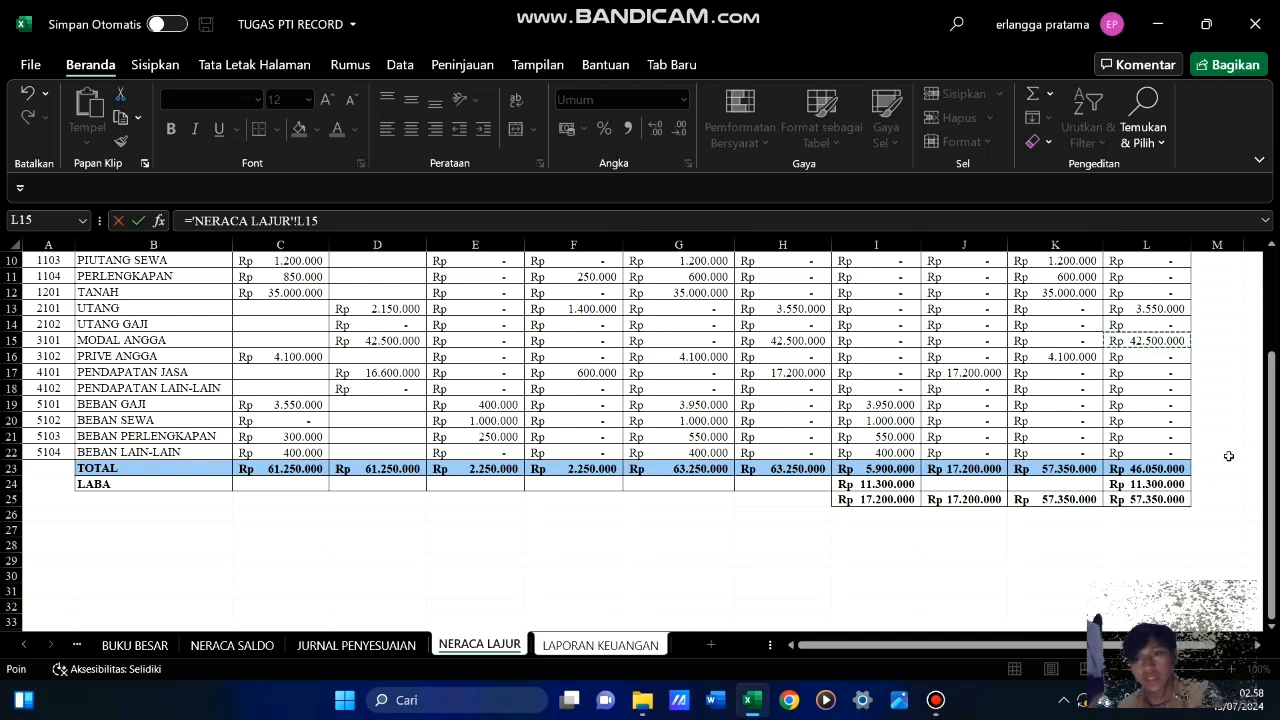
pyautogui.press('Return')
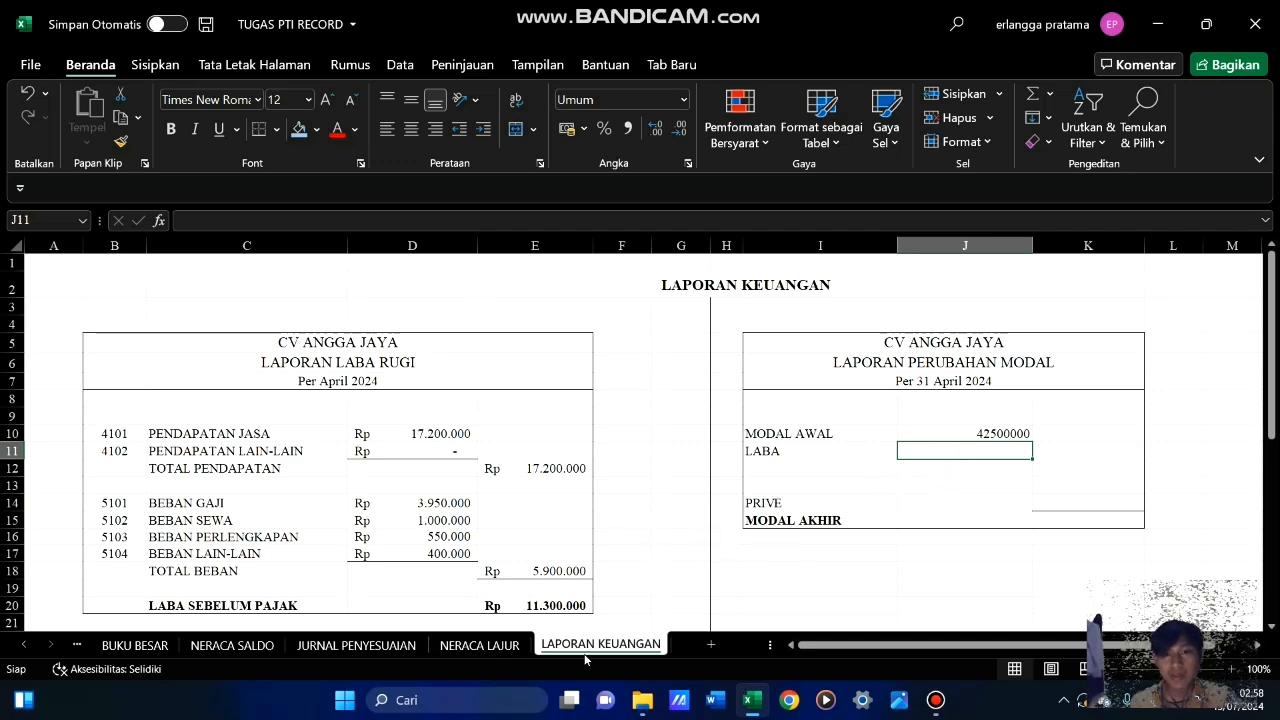
# Check the LABA amount in NERACA LAJUR I24, and fill LABA in J11 of Laporan Perubahan Modal with the formula =E20
pyautogui.click(507, 646)
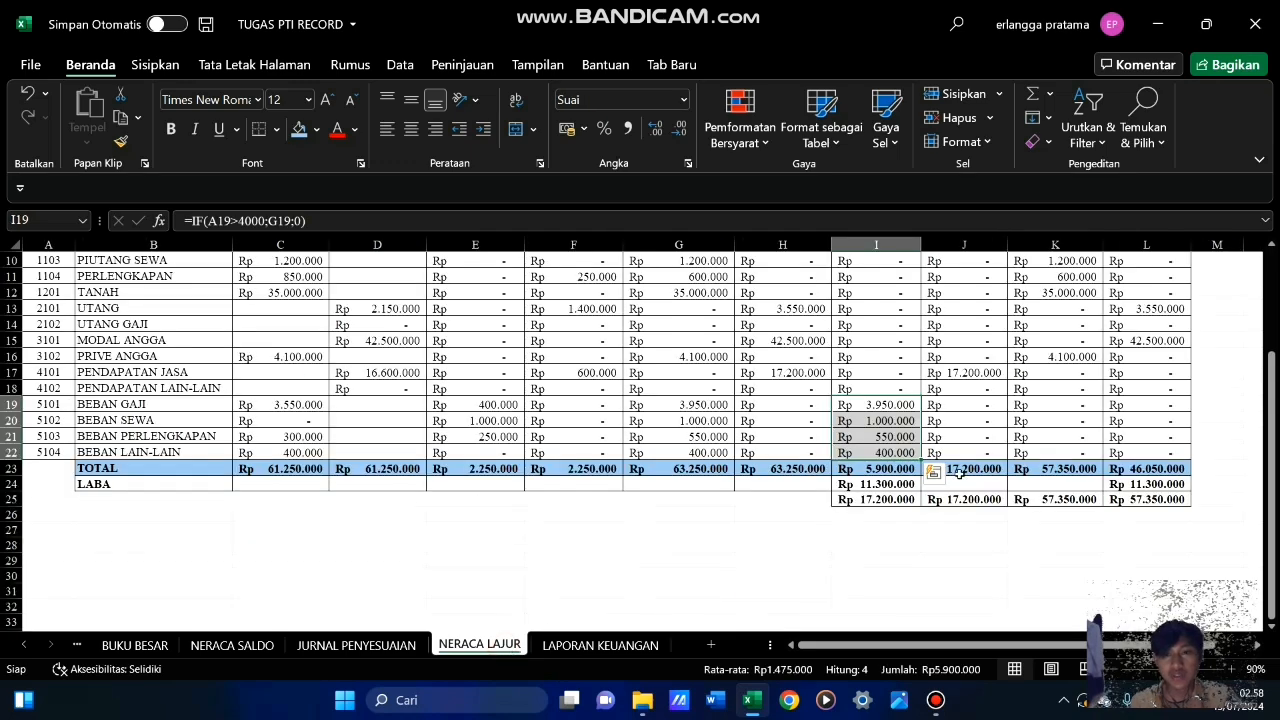
pyautogui.click(865, 484)
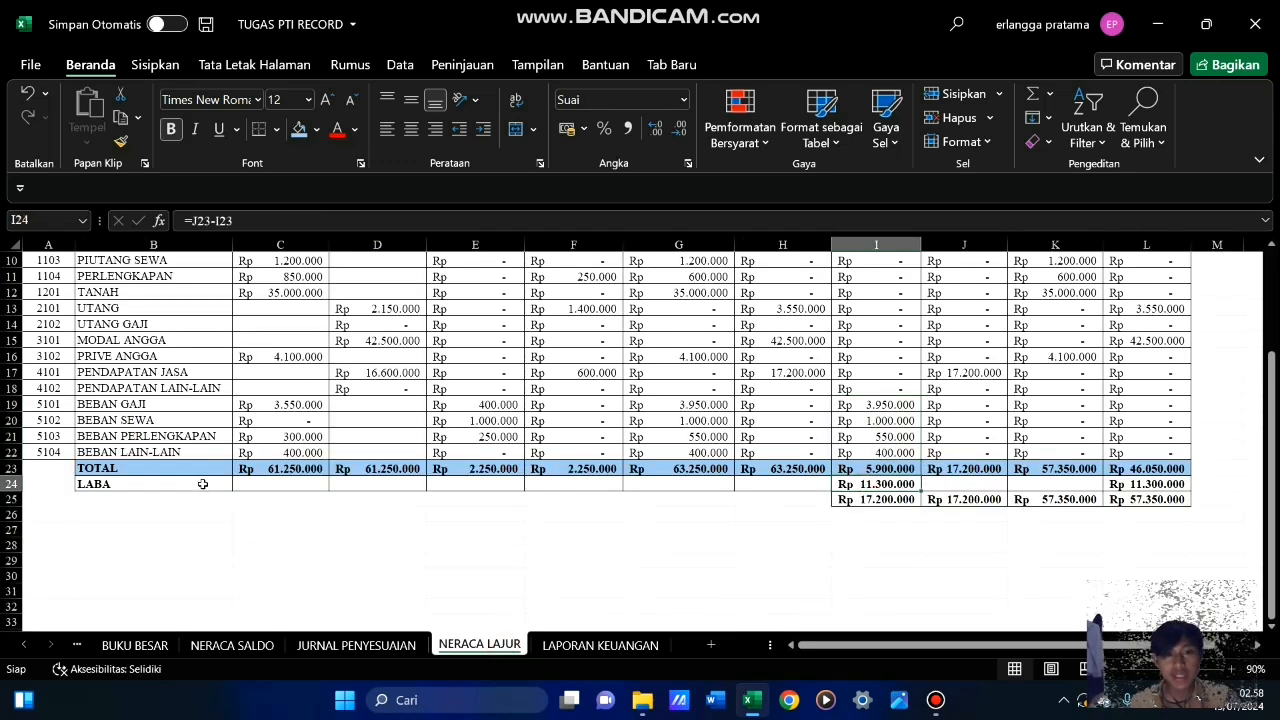
pyautogui.moveTo(203, 484); pyautogui.dragTo(877, 481)
pyautogui.click(877, 482)
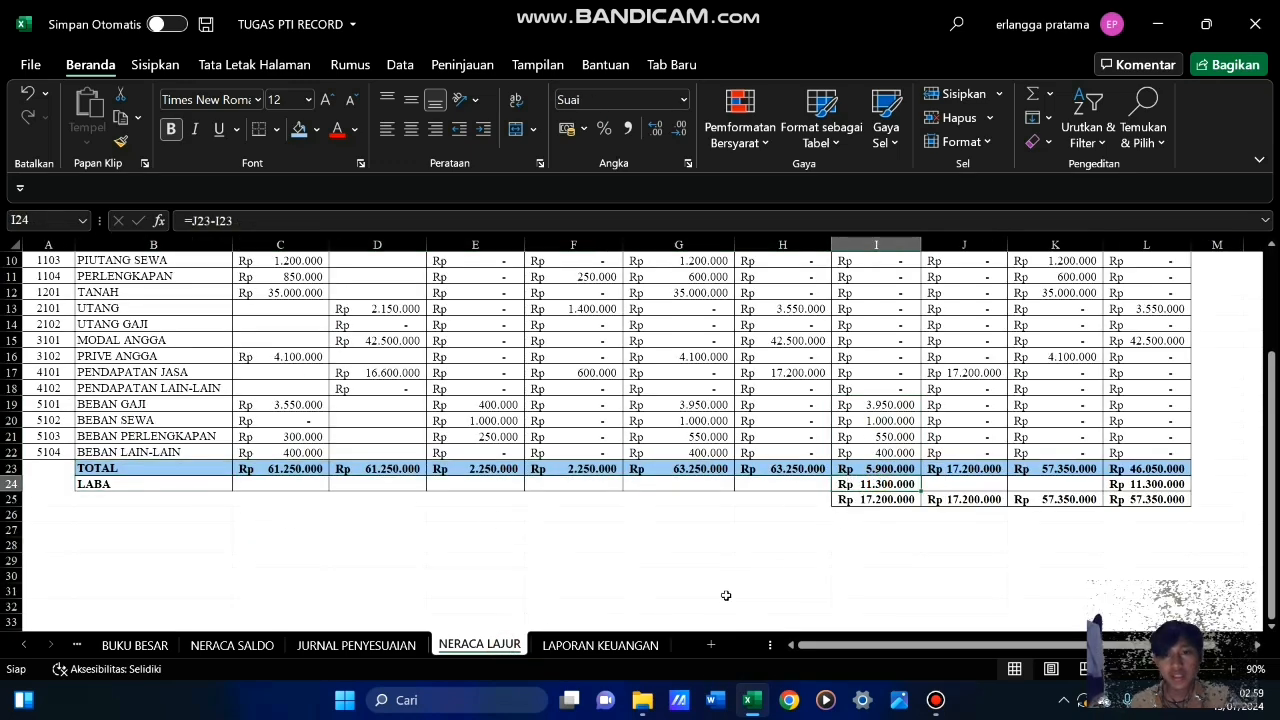
pyautogui.click(610, 645)
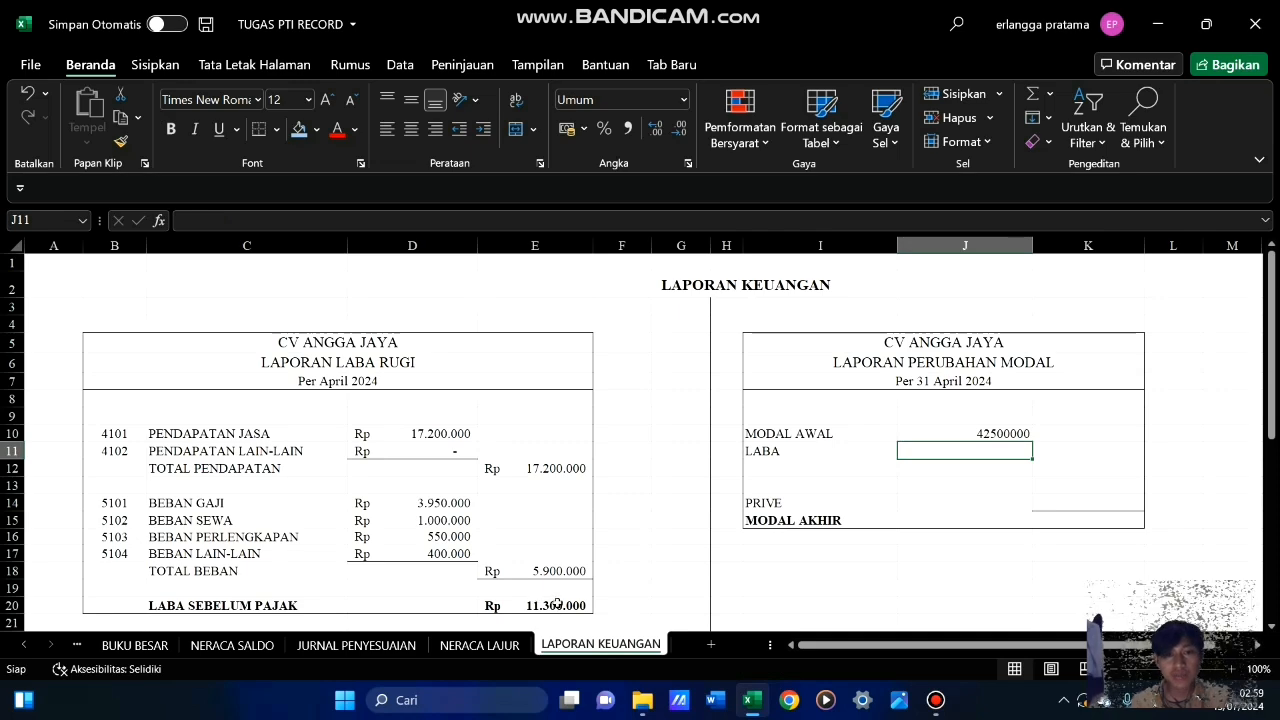
pyautogui.click(557, 604)
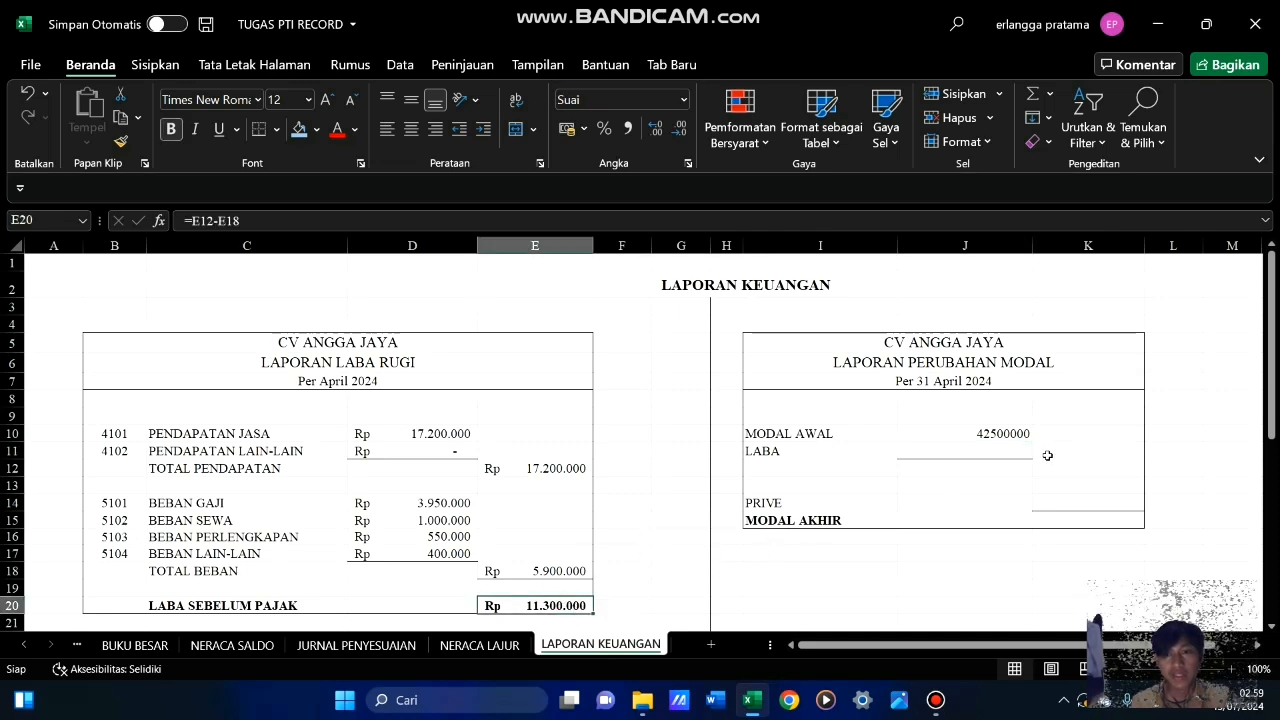
pyautogui.click(996, 454)
pyautogui.write('=')
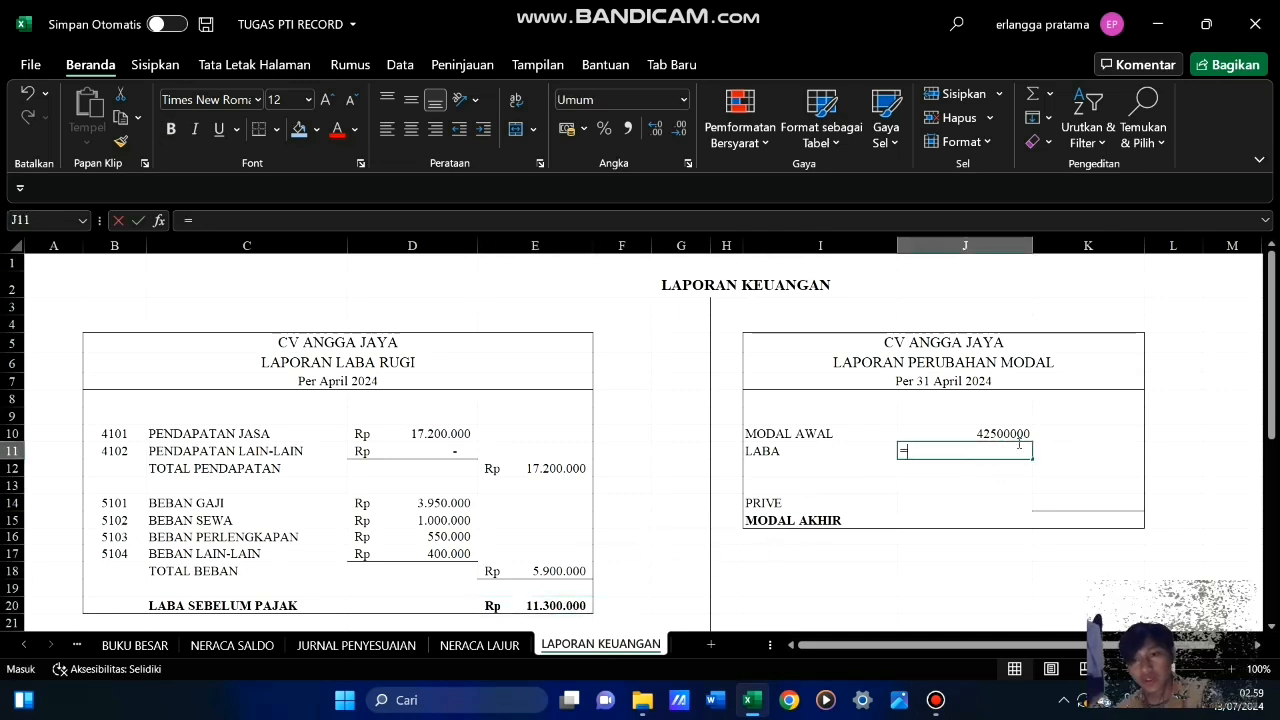
pyautogui.click(554, 607)
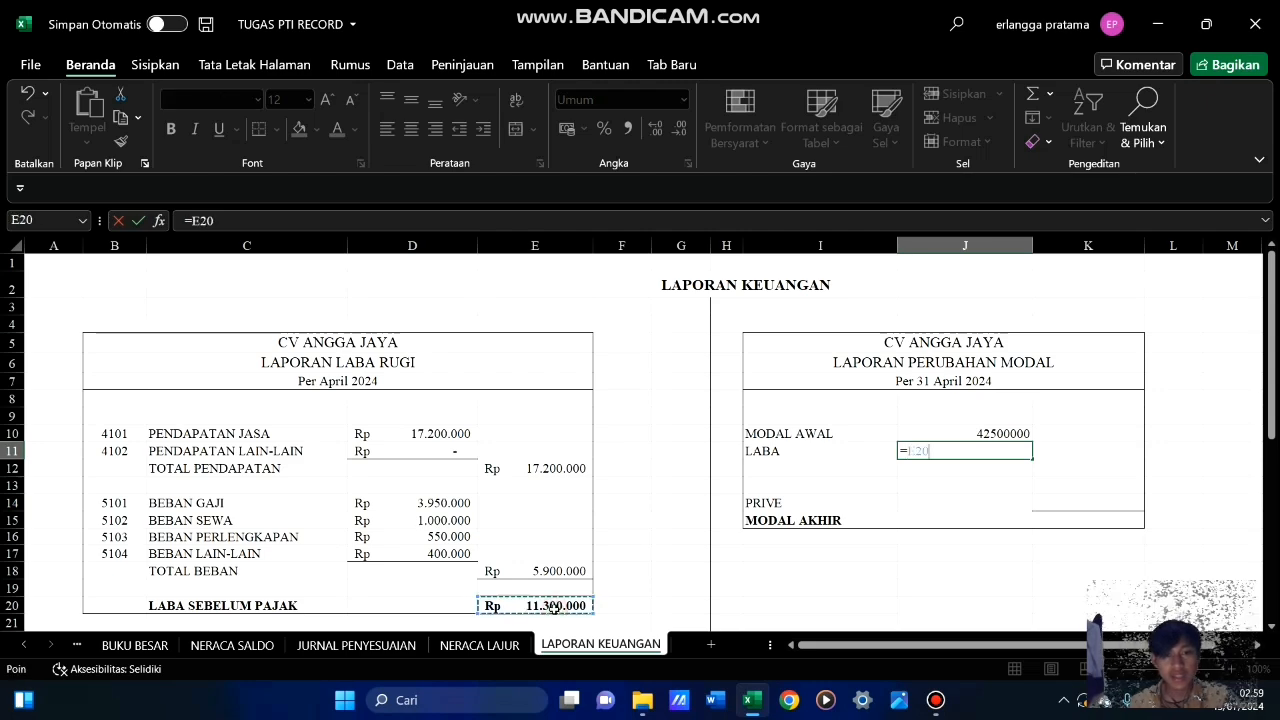
pyautogui.press('Return')
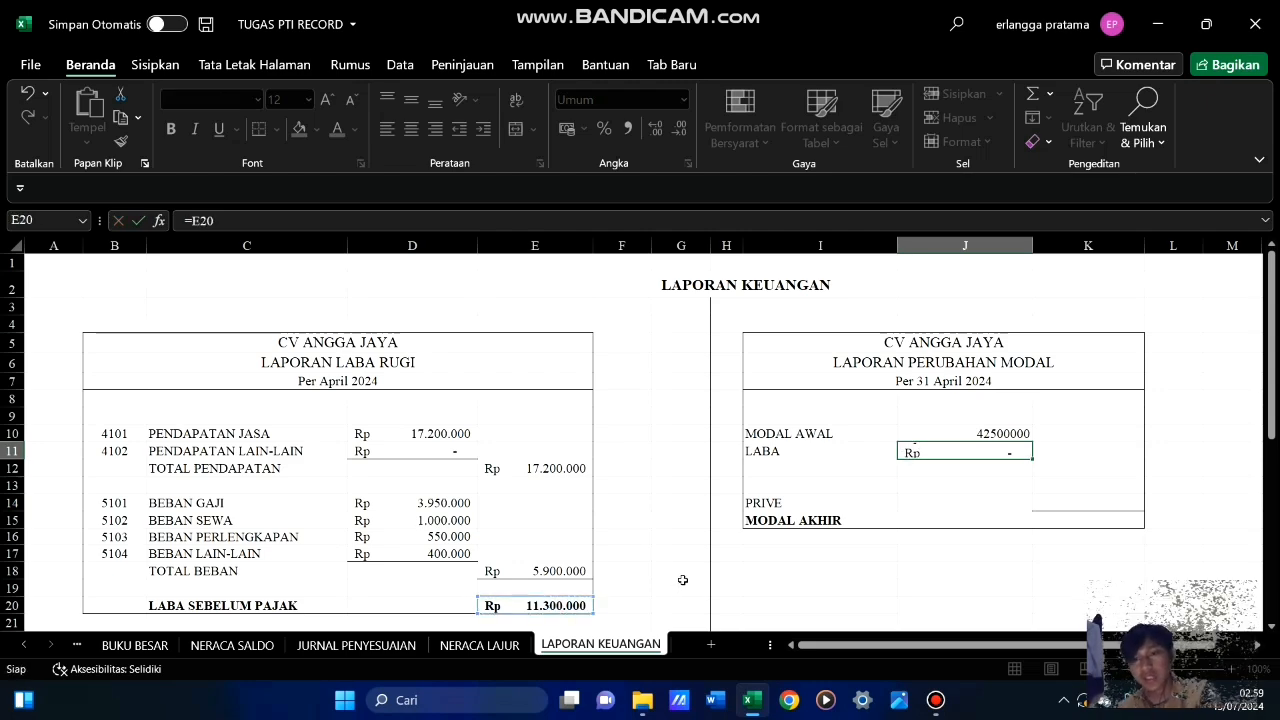
# Format the MODAL AWAL amount in J10 as Rupiah accounting currency without decimal places
pyautogui.click(1008, 436)
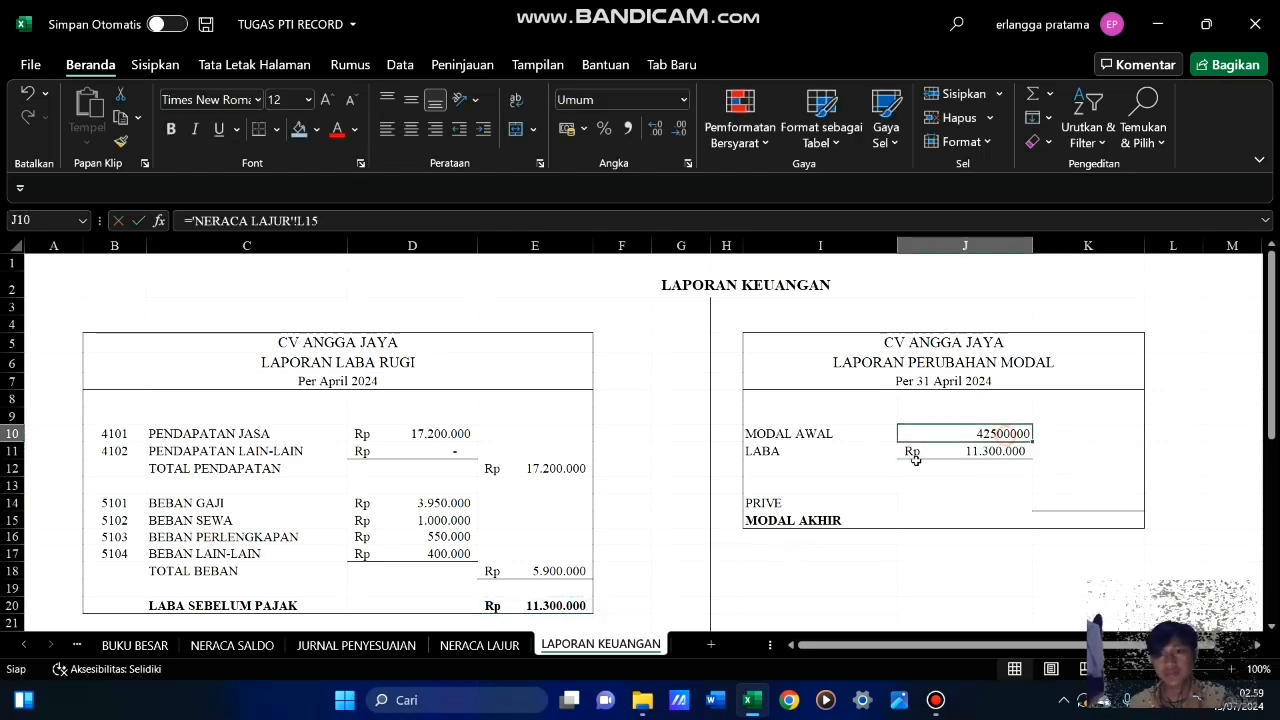
pyautogui.click(565, 128)
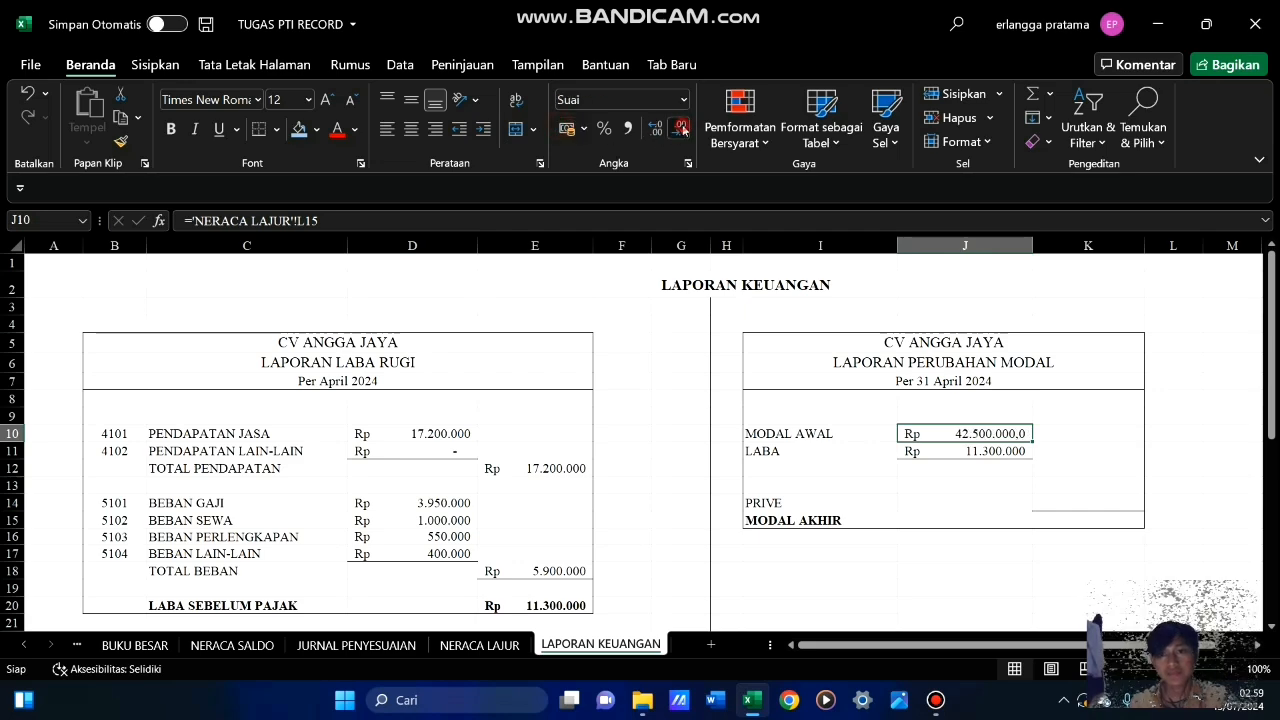
pyautogui.click(1063, 415)
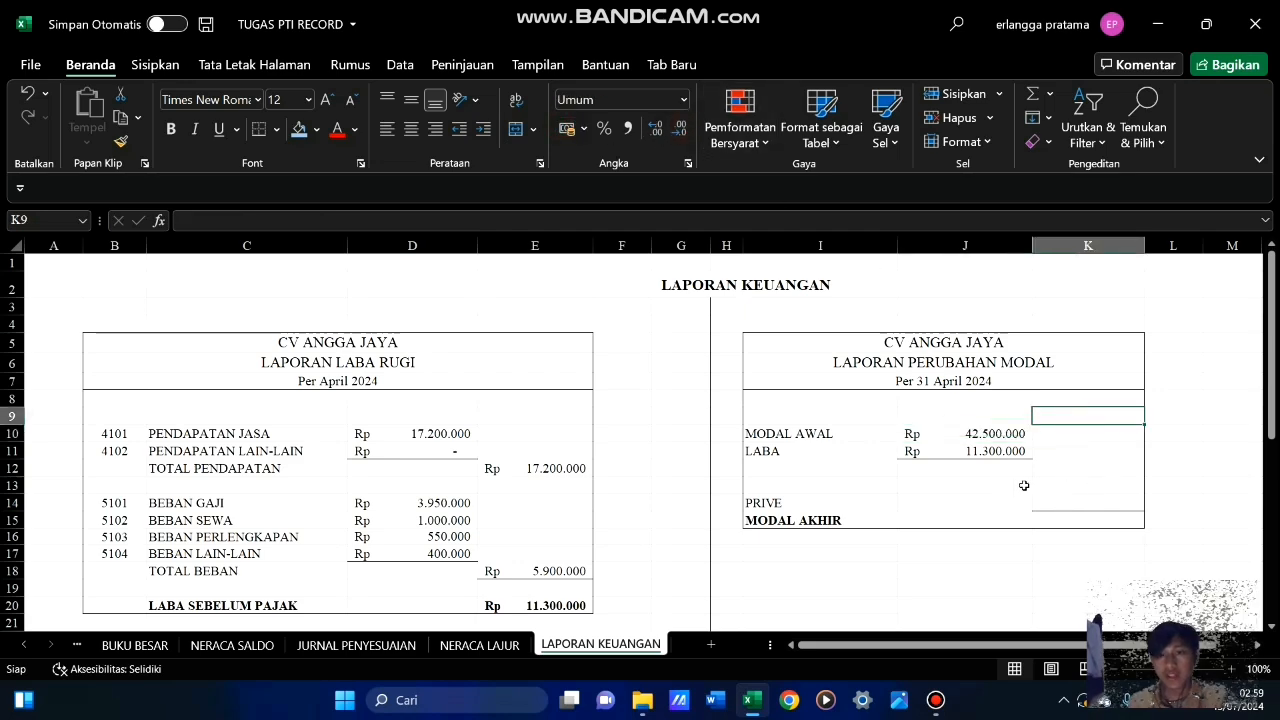
# Add MODAL AWAL and LABA in K12 with a SUM formula over J10:J11
pyautogui.click(1092, 468)
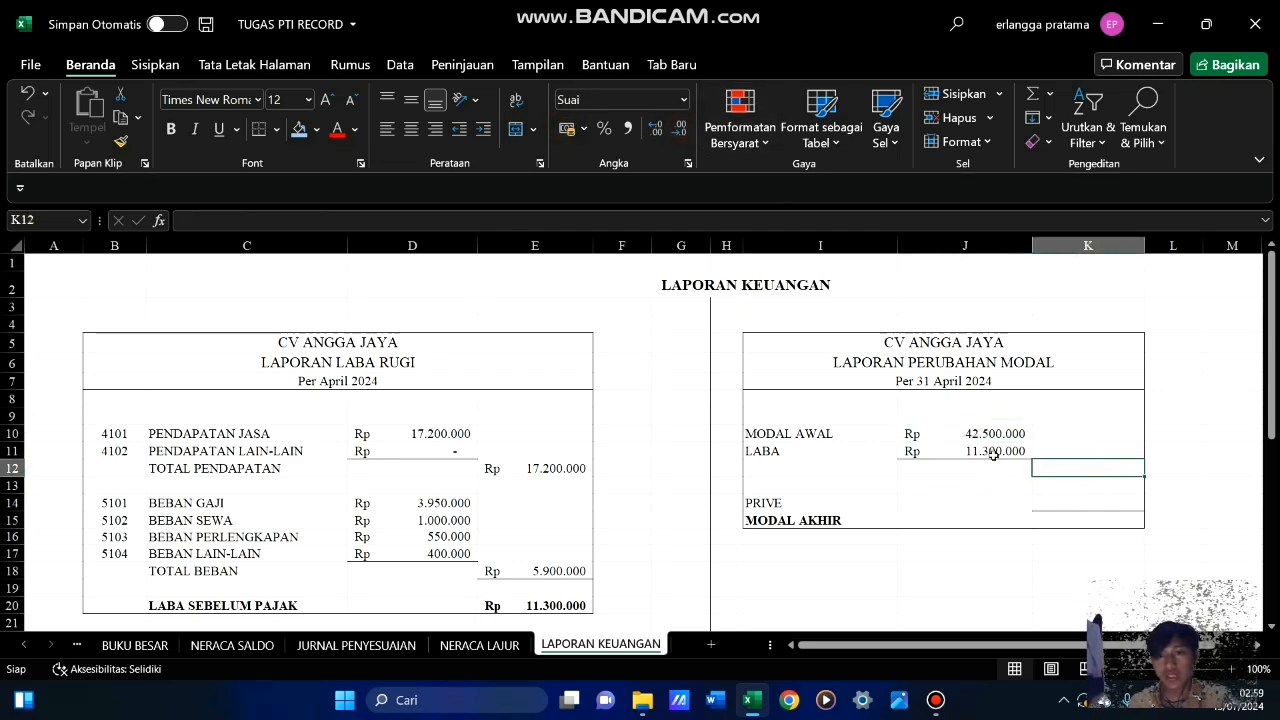
pyautogui.write('=')
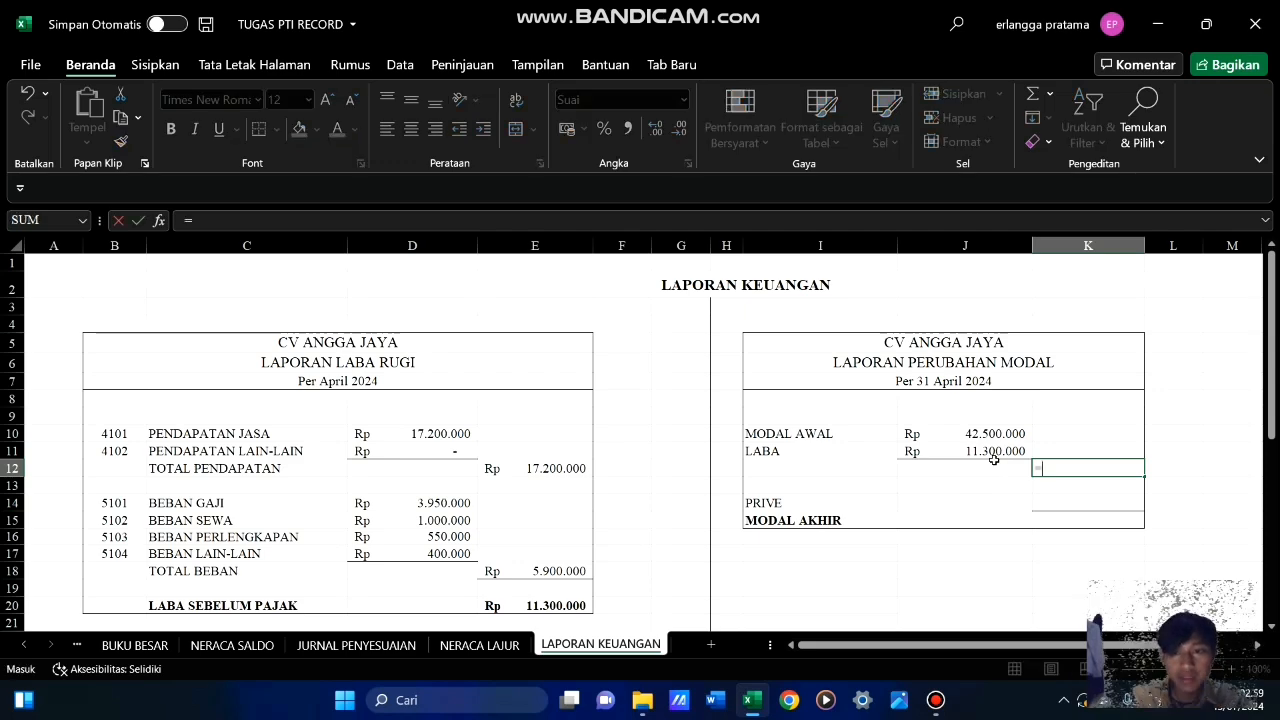
pyautogui.write('SUM(')
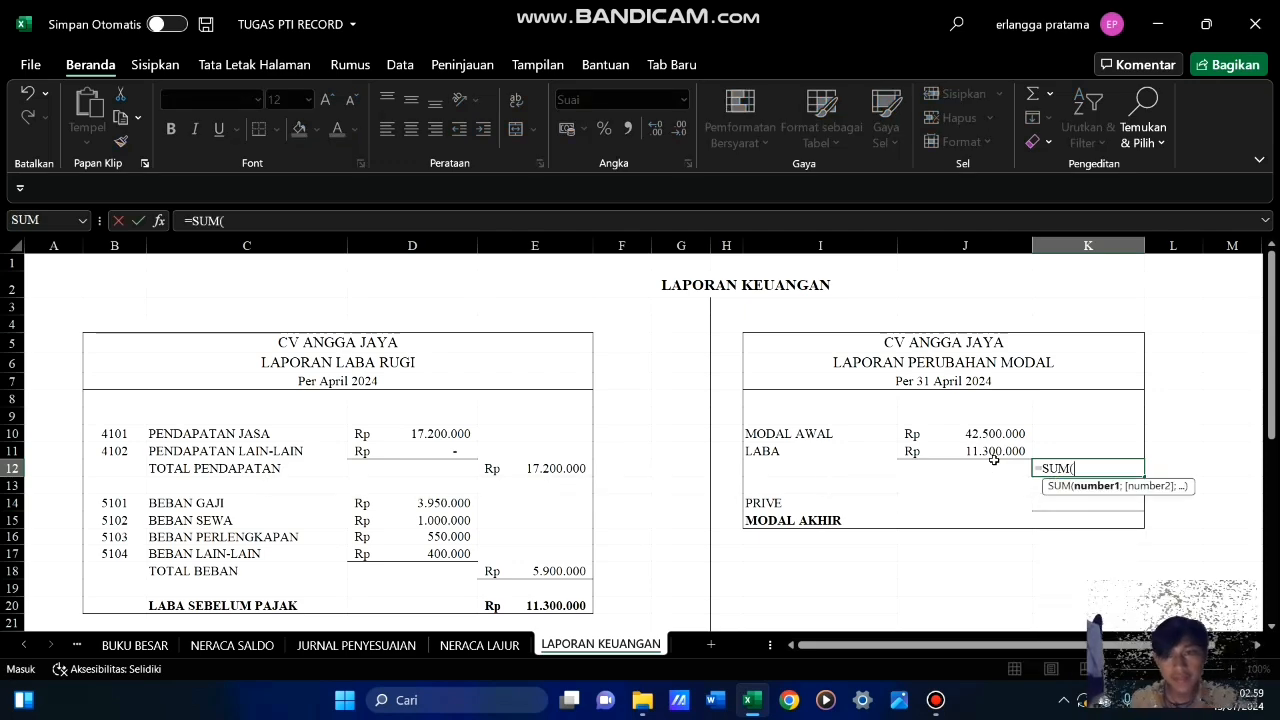
pyautogui.moveTo(989, 433); pyautogui.dragTo(990, 451)
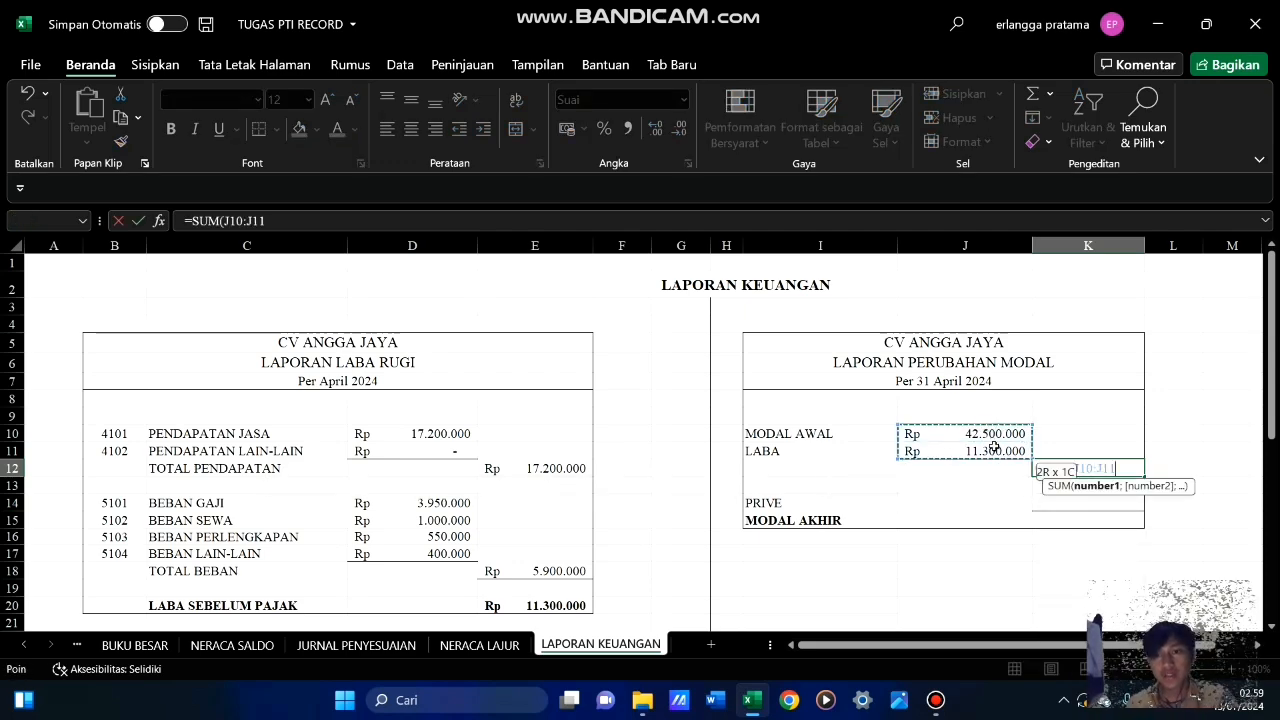
pyautogui.press('Return')
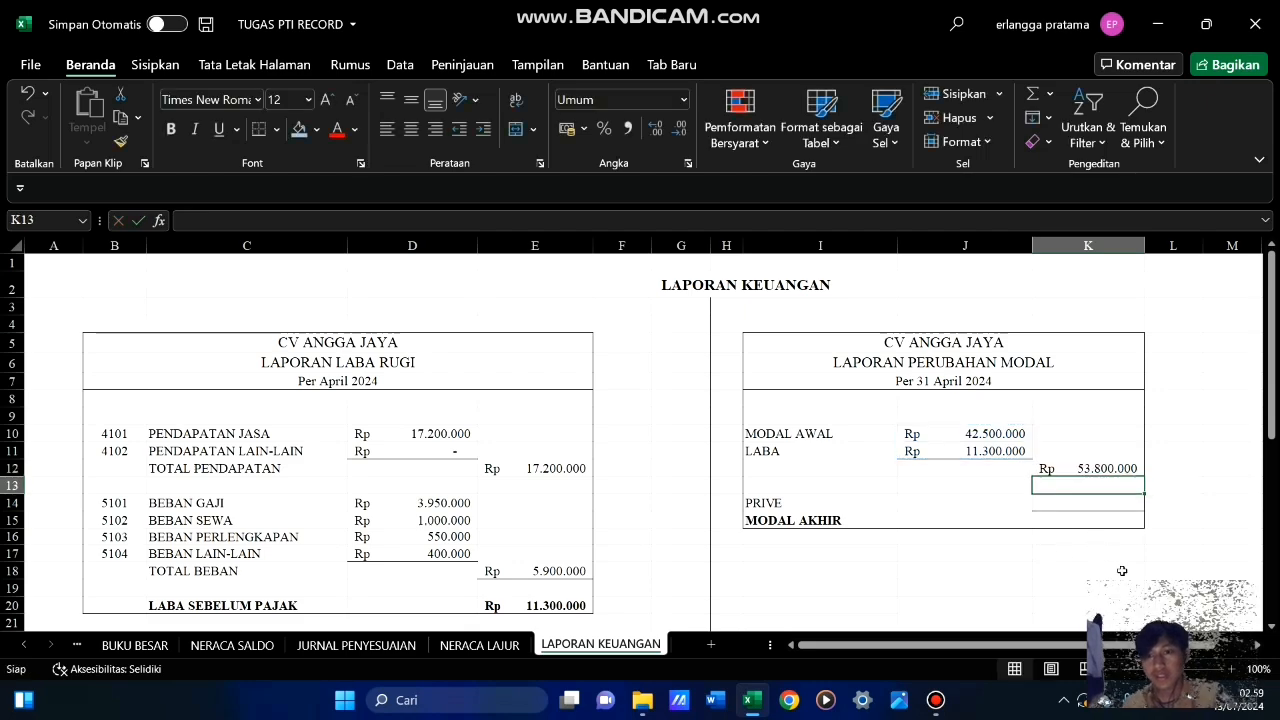
# Fill PRIVE in K14 with a reference to the prive balance in NERACA LAJUR cell K16
pyautogui.scroll(-3, 1043, 468)
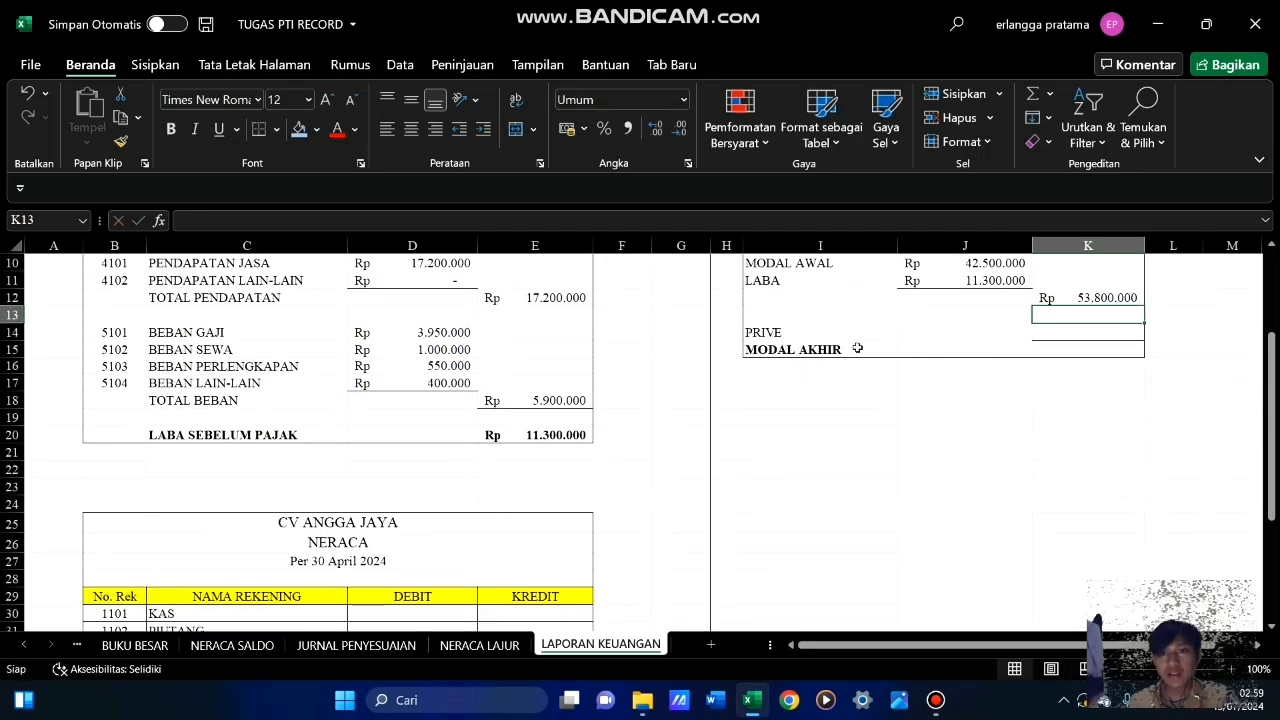
pyautogui.click(1082, 328)
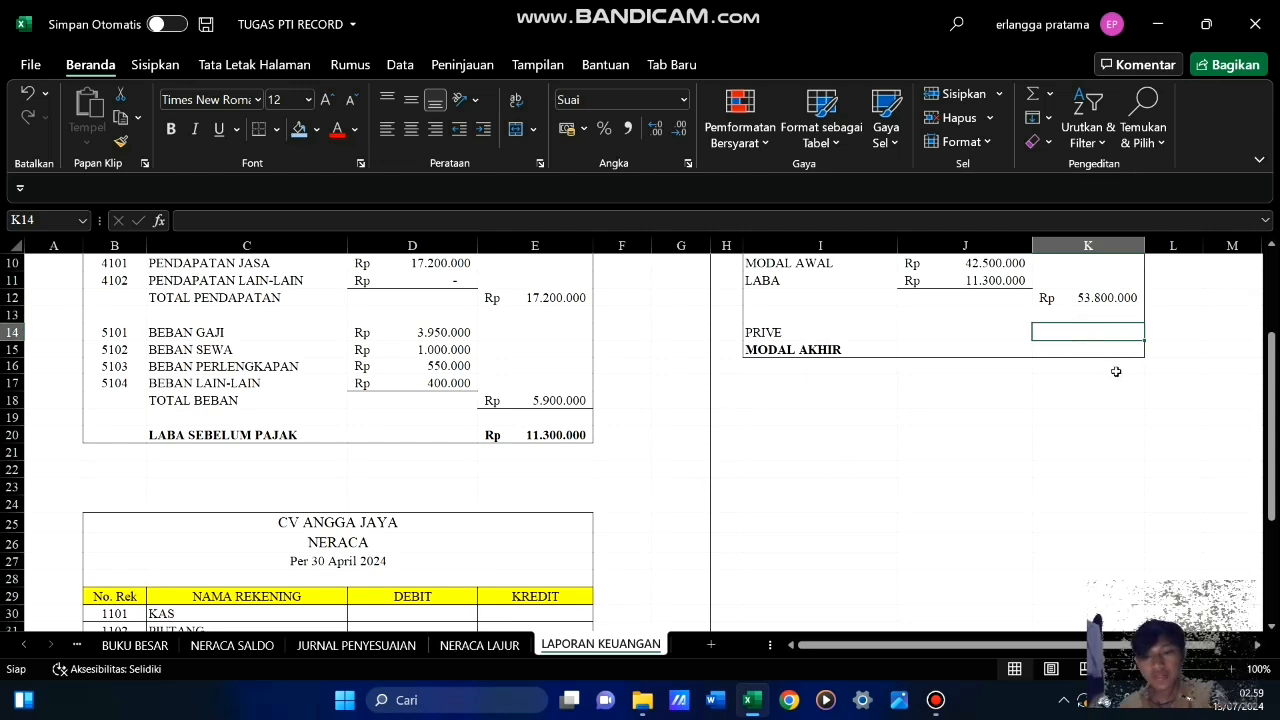
pyautogui.write('=')
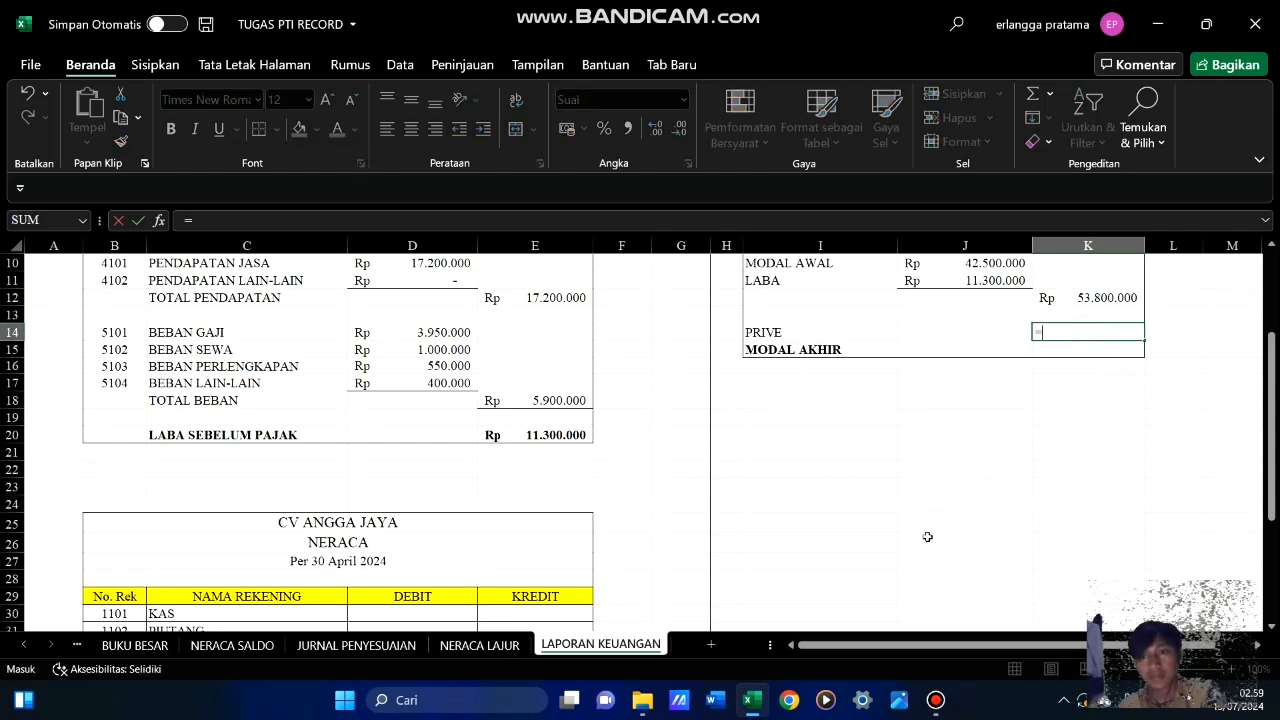
pyautogui.click(480, 645)
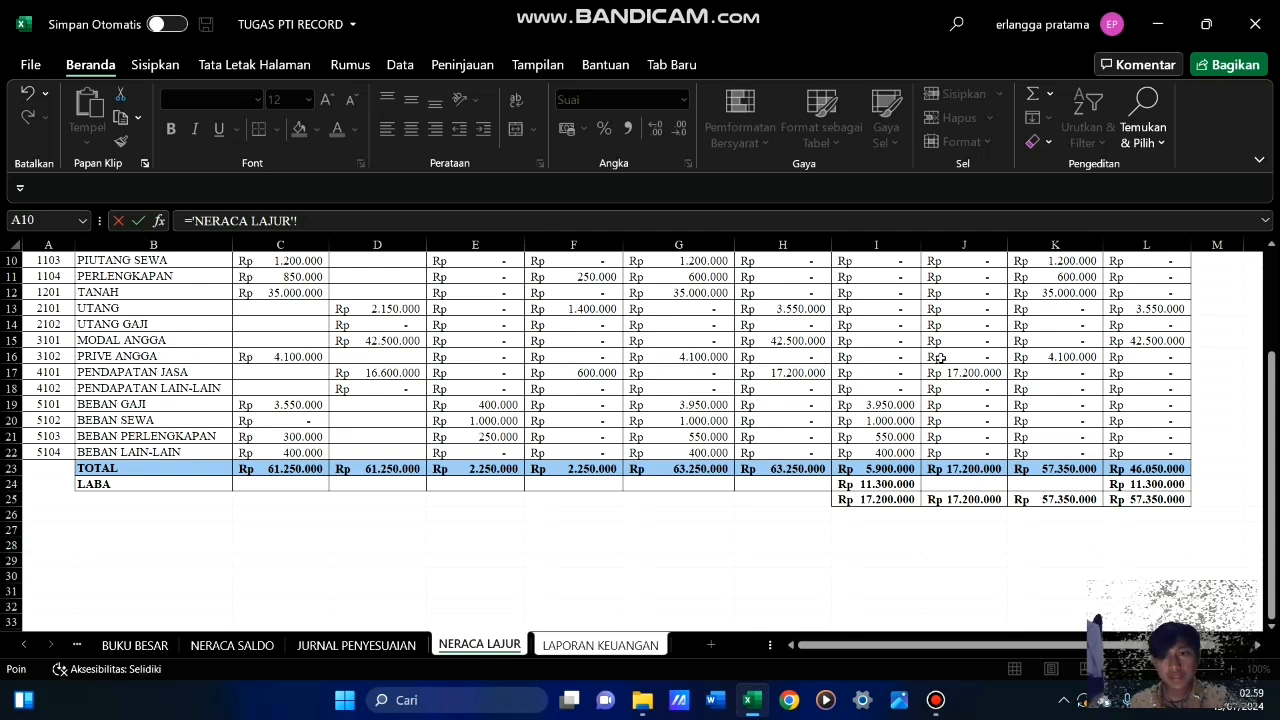
pyautogui.click(1075, 352)
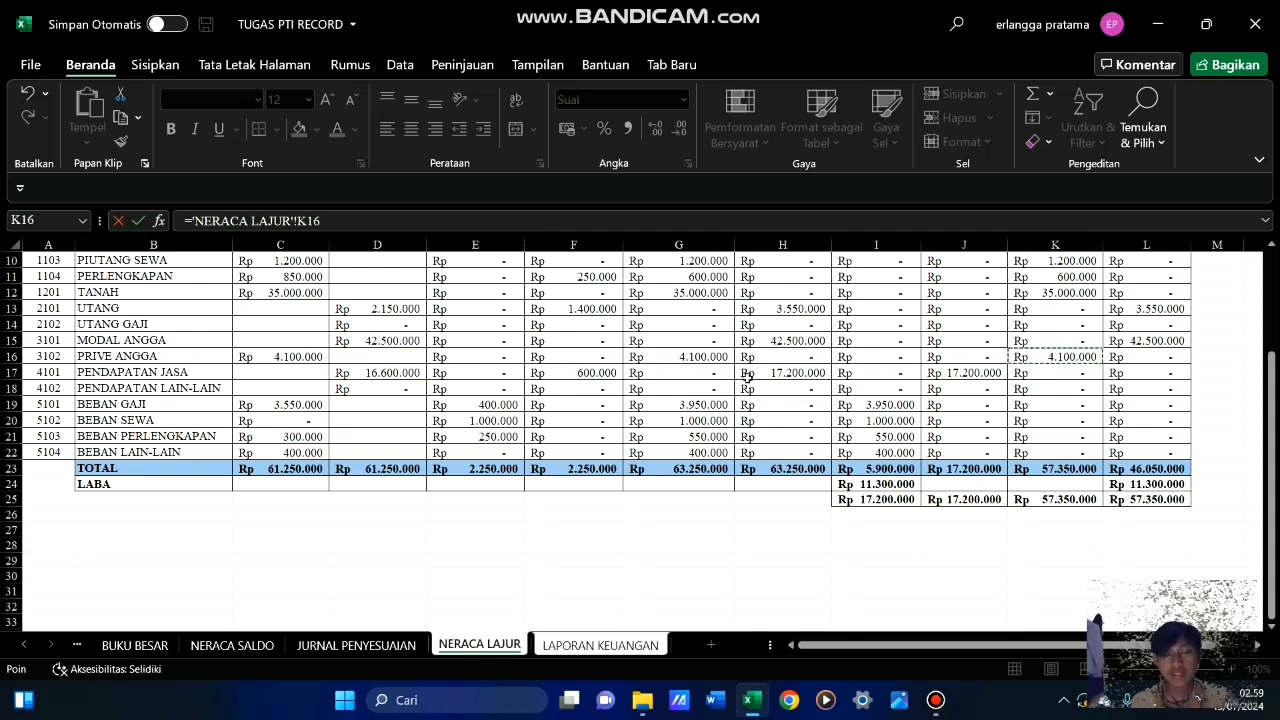
pyautogui.press('Return')
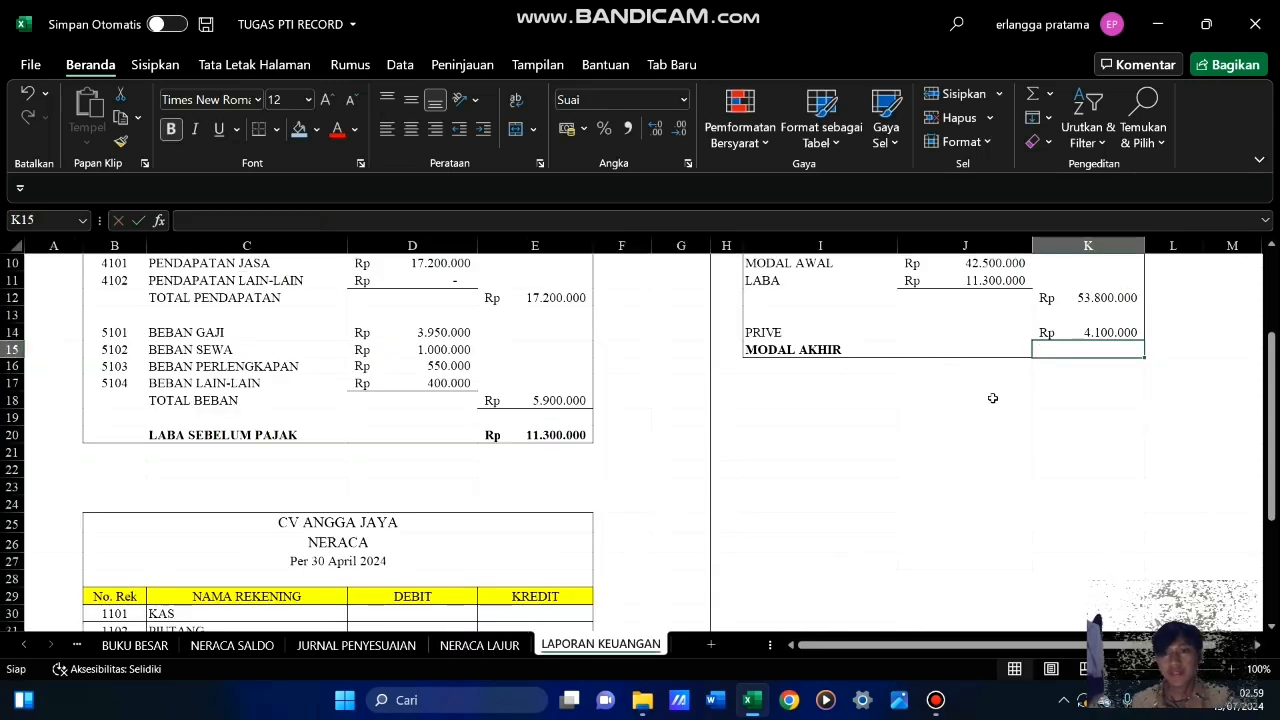
# Calculate MODAL AKHIR in K15 of Laporan Perubahan Modal with the formula =K12-K14
pyautogui.scroll(3, 1008, 387)
pyautogui.scroll(-3, 1060, 364)
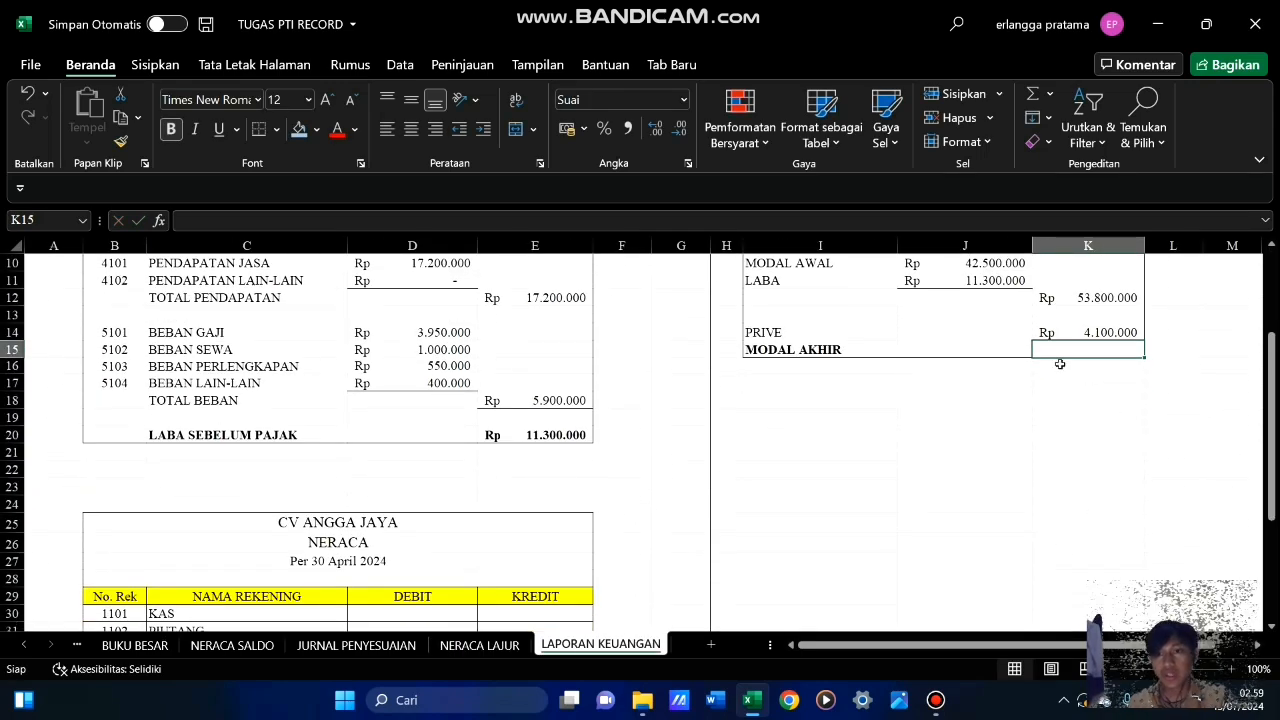
pyautogui.moveTo(1272, 400); pyautogui.dragTo(1272, 391)
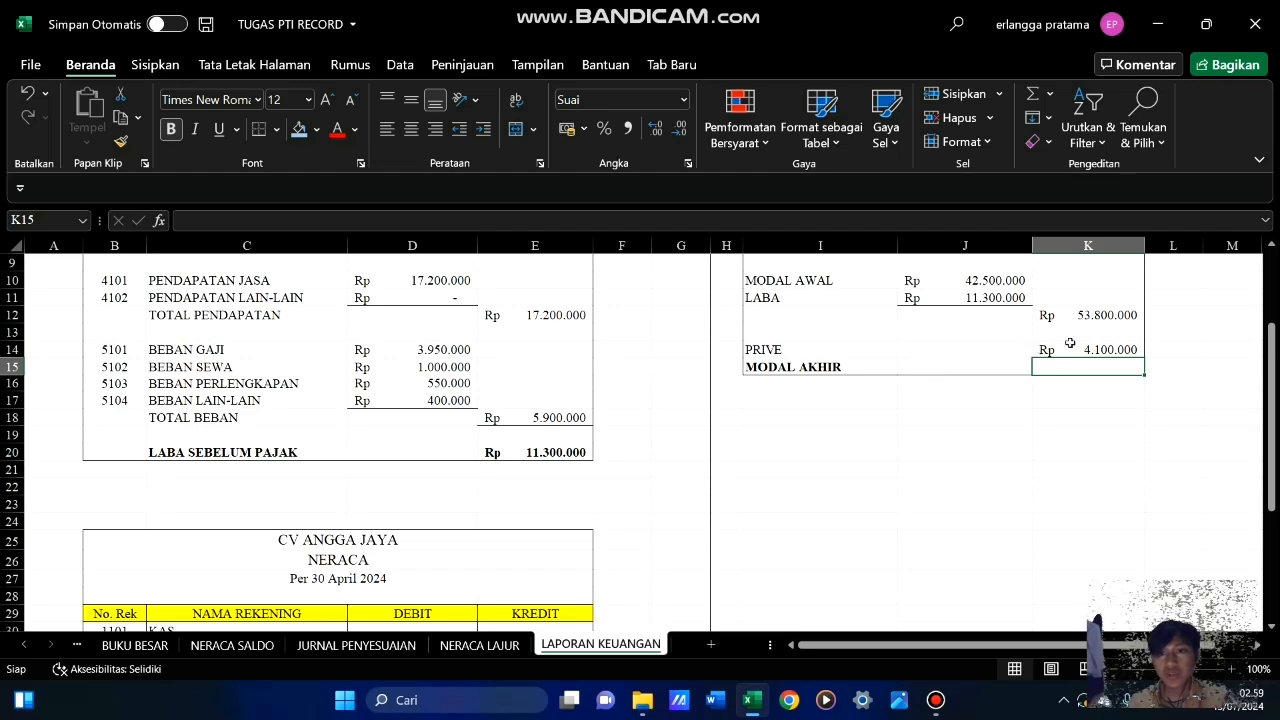
pyautogui.click(1105, 315)
pyautogui.click(1107, 350)
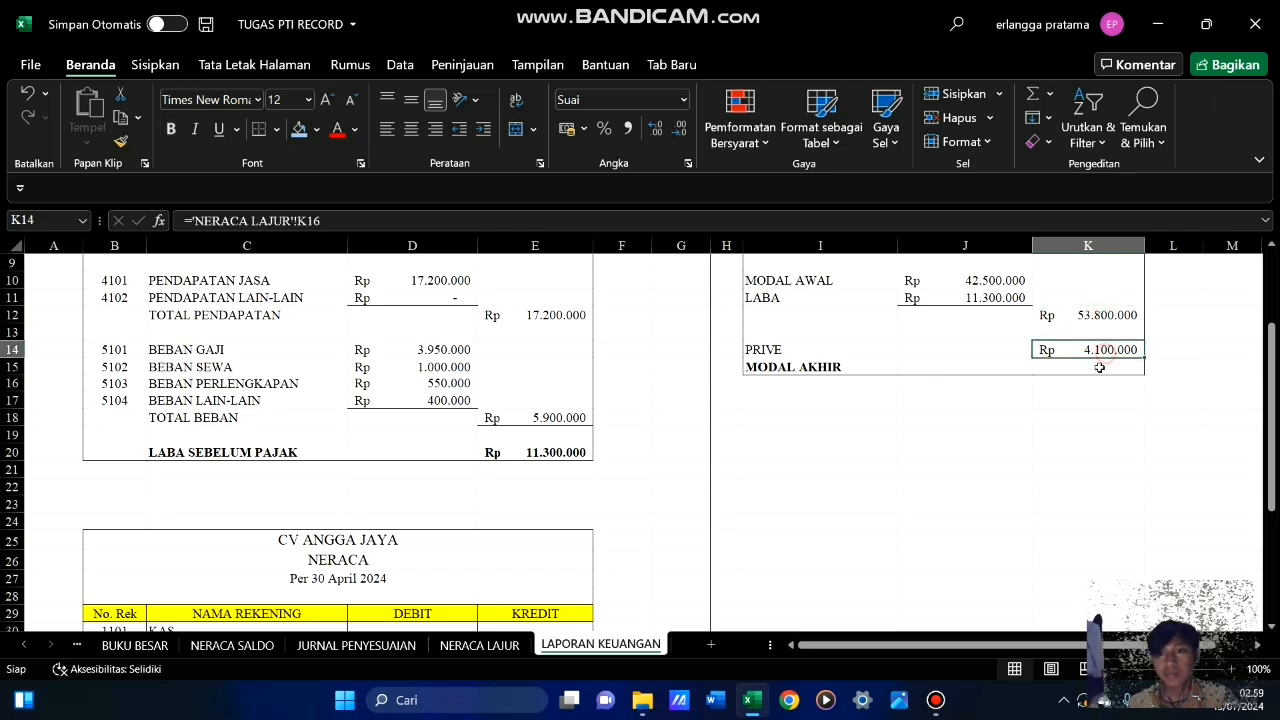
pyautogui.click(1096, 368)
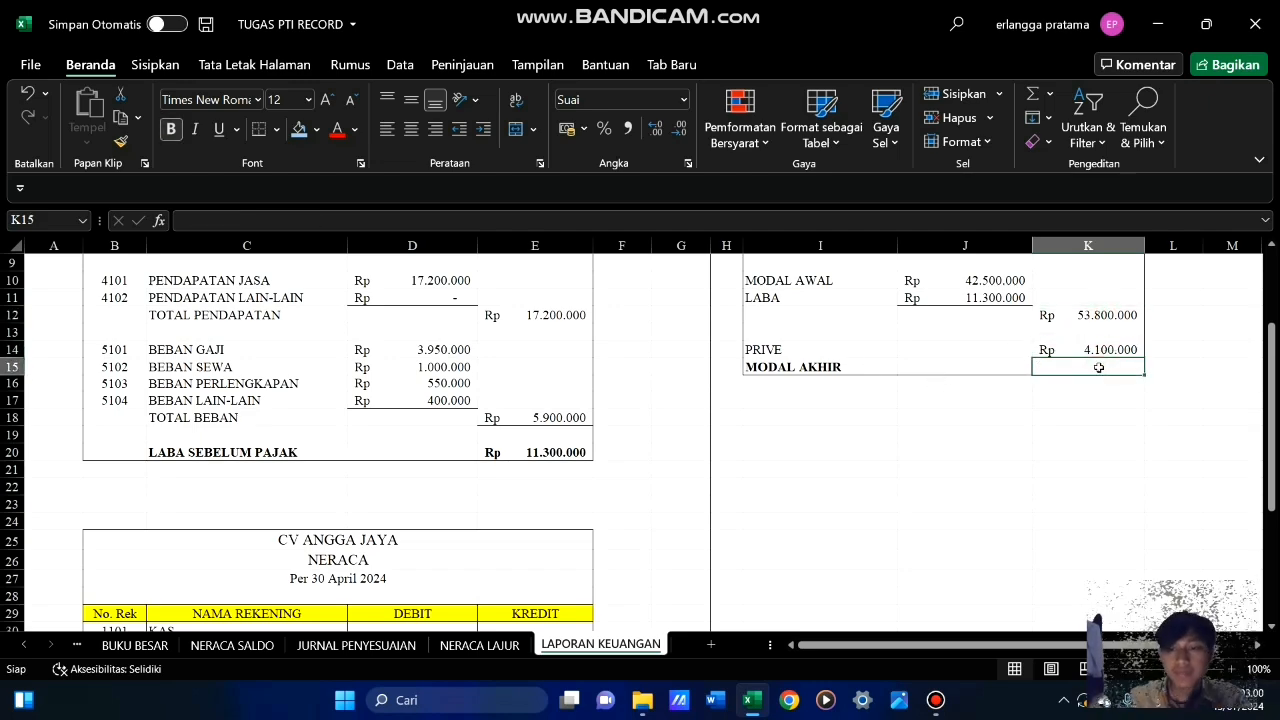
pyautogui.write('=')
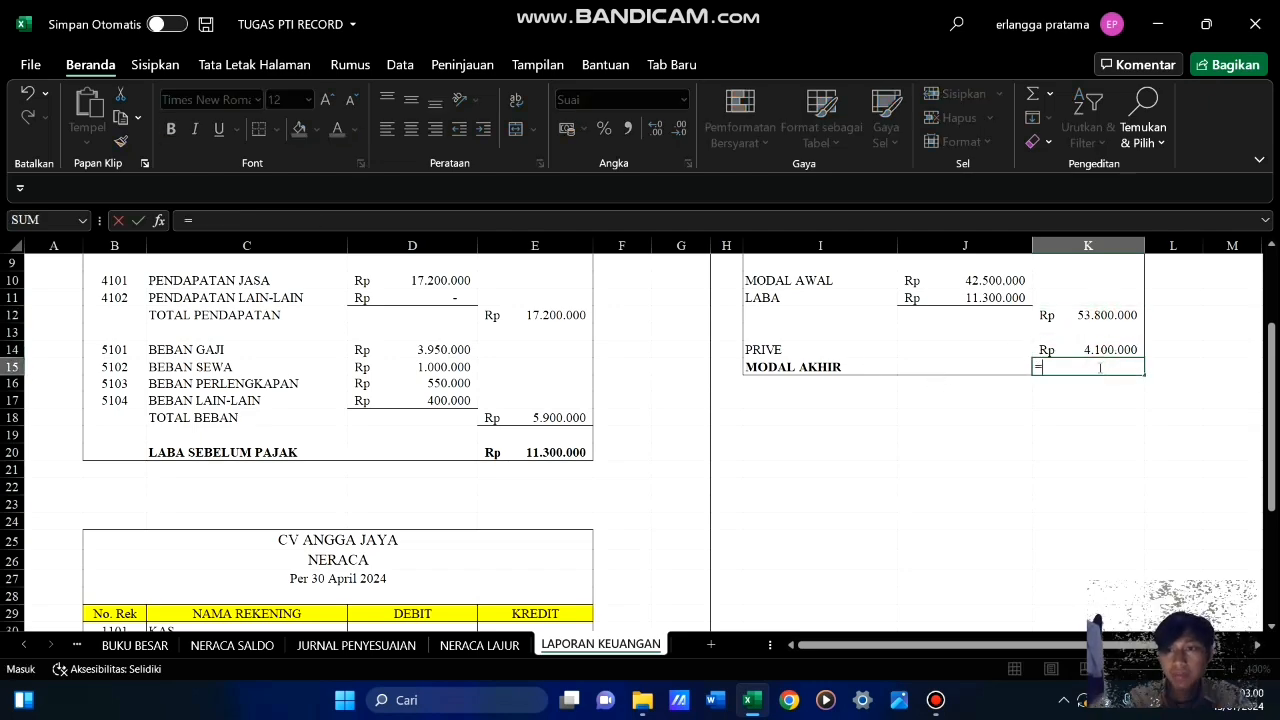
pyautogui.click(1107, 315)
pyautogui.write('-')
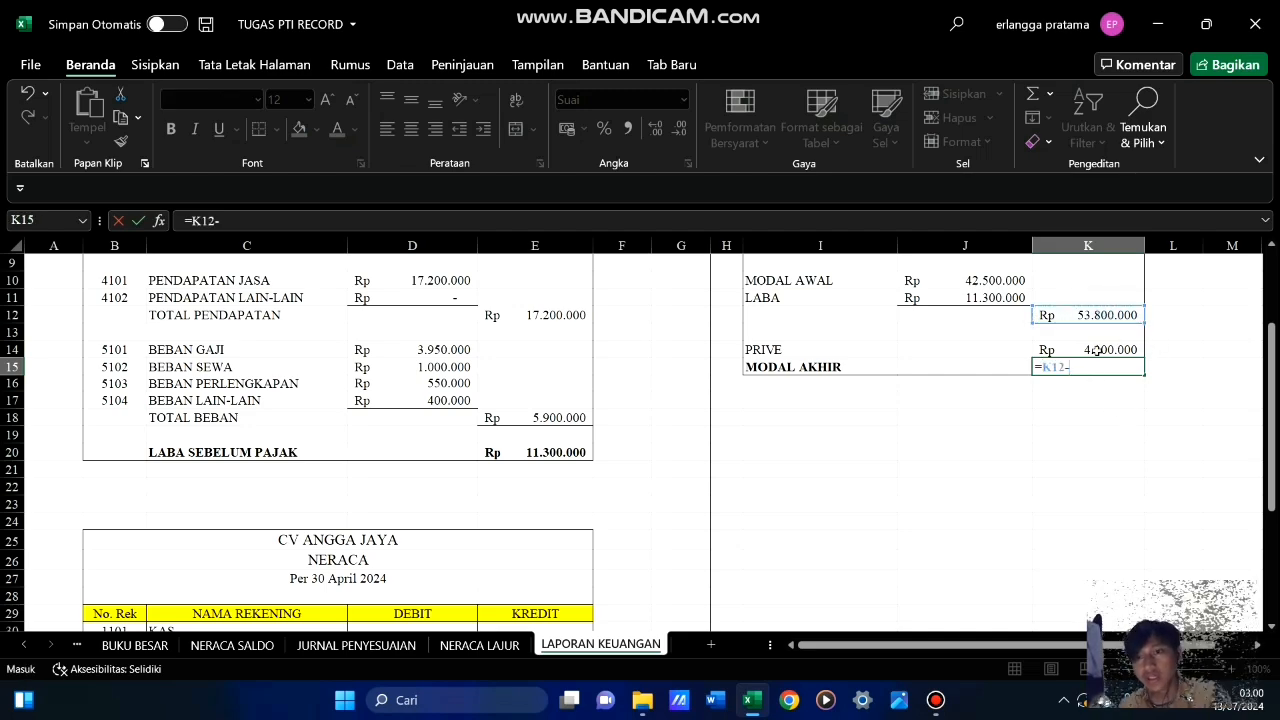
pyautogui.click(1097, 350)
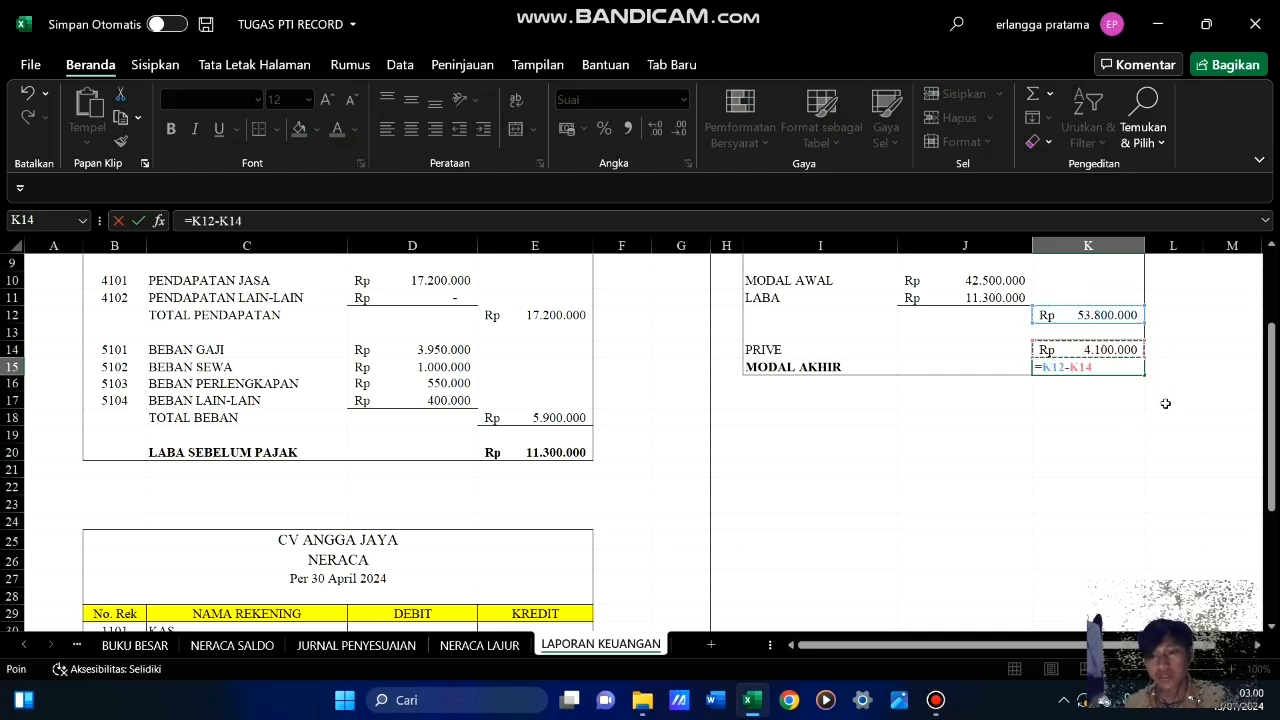
pyautogui.press('Return')
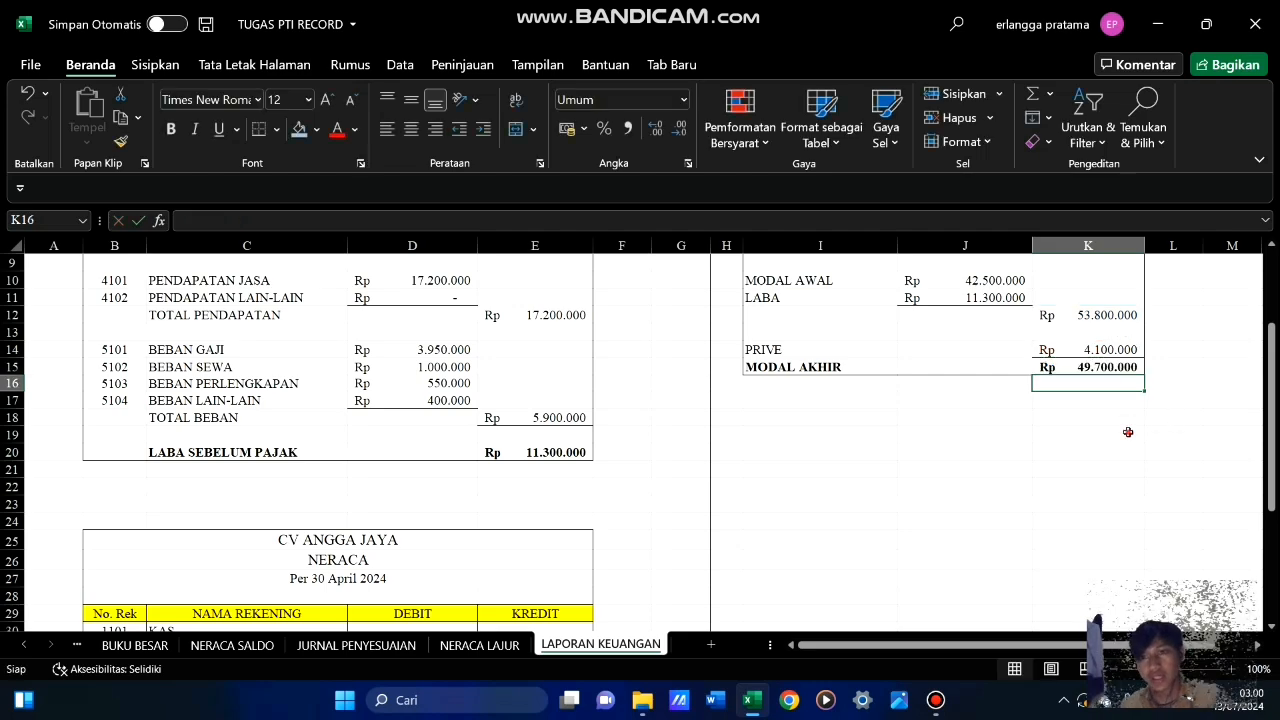
pyautogui.click(1128, 432)
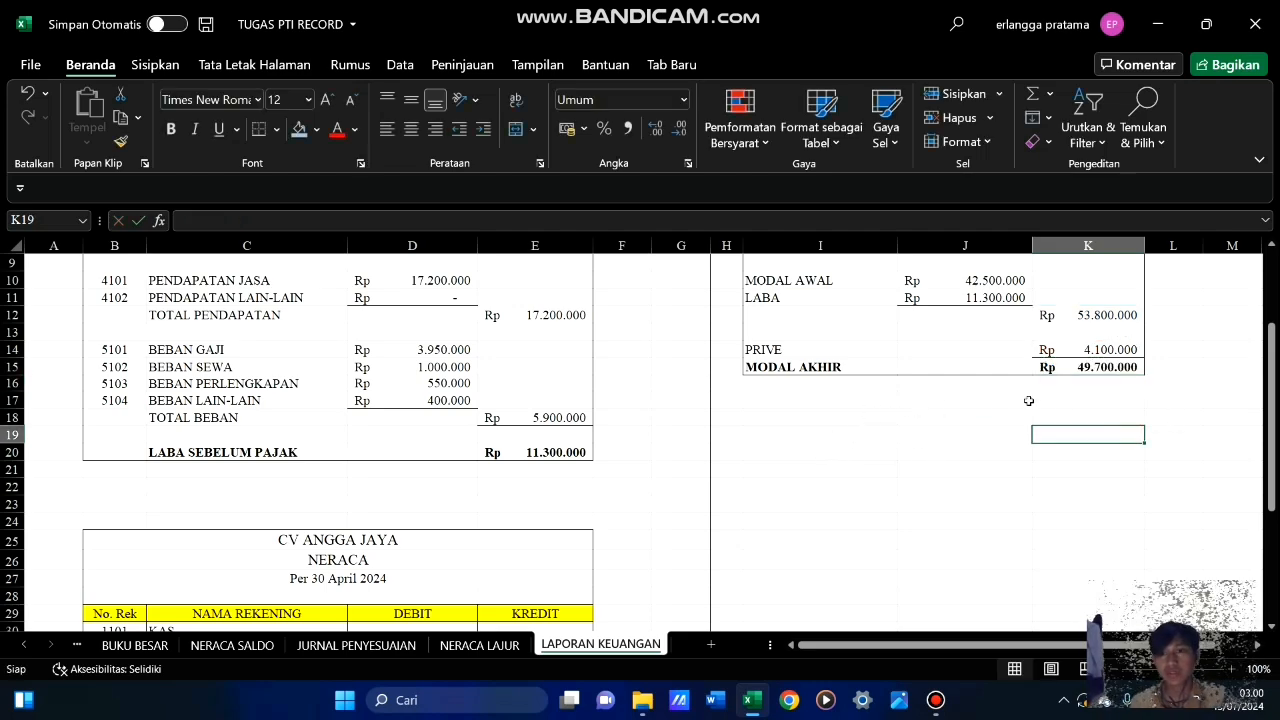
# Review the completed Laba Rugi and Perubahan Modal reports, and compare the empty Neraca table's accounts with the NERACA LAJUR sheet
pyautogui.scroll(3, 1000, 425)
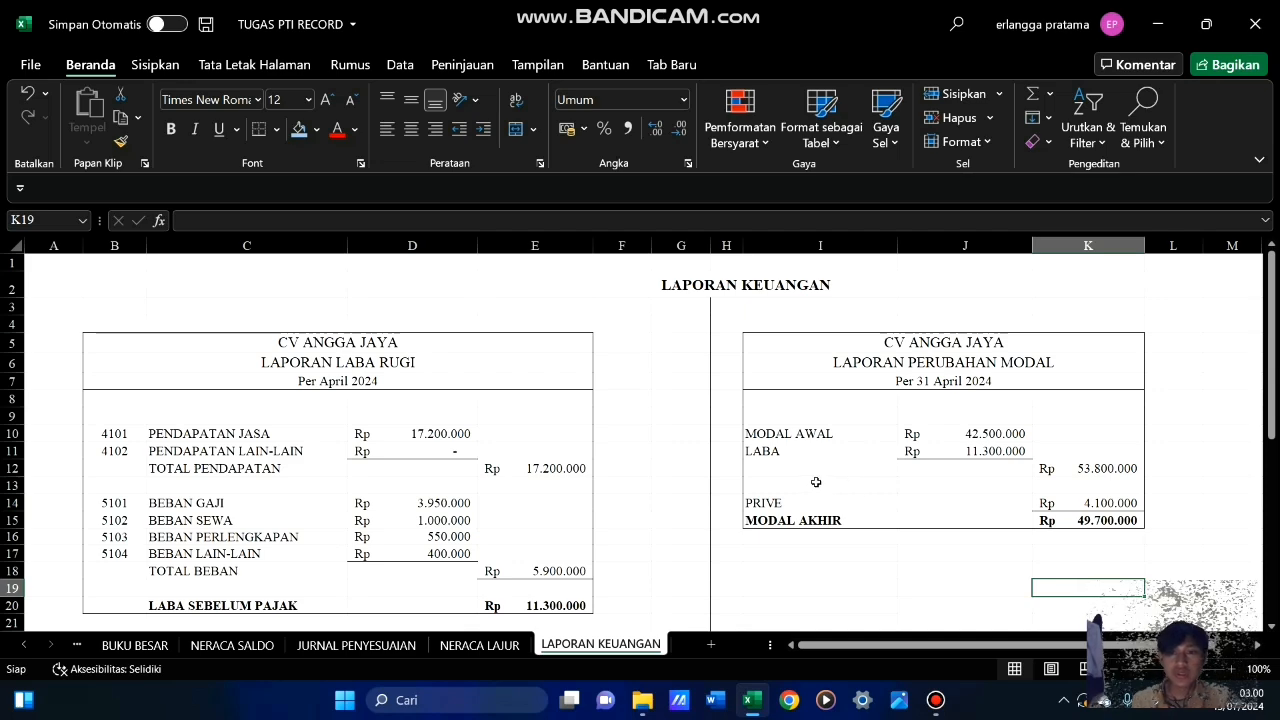
pyautogui.scroll(-6, 817, 481)
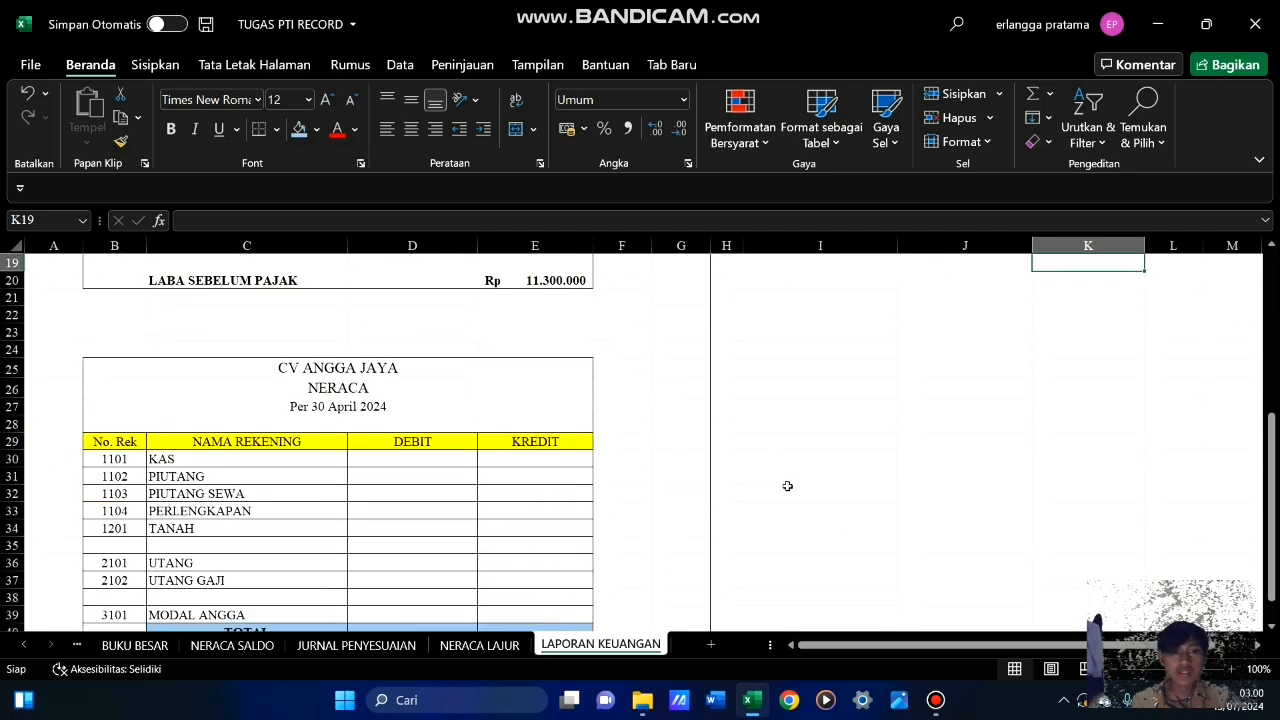
pyautogui.scroll(-3, 352, 443)
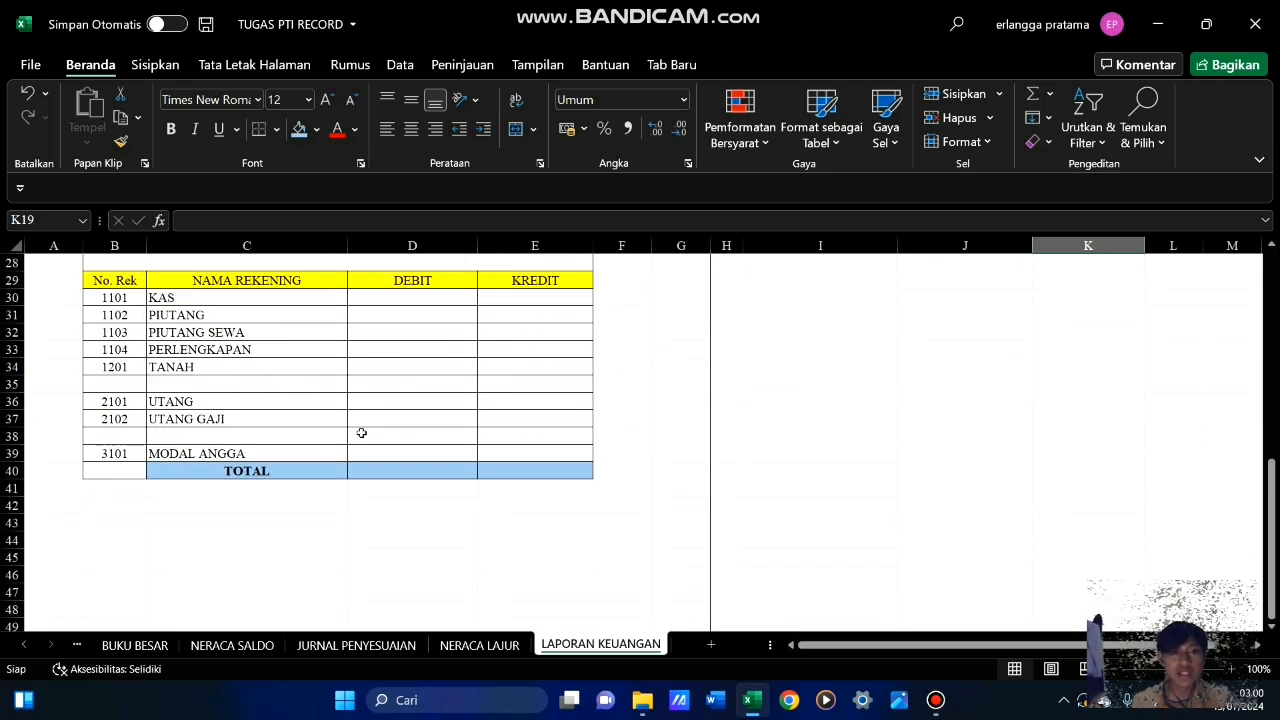
pyautogui.scroll(3, 361, 432)
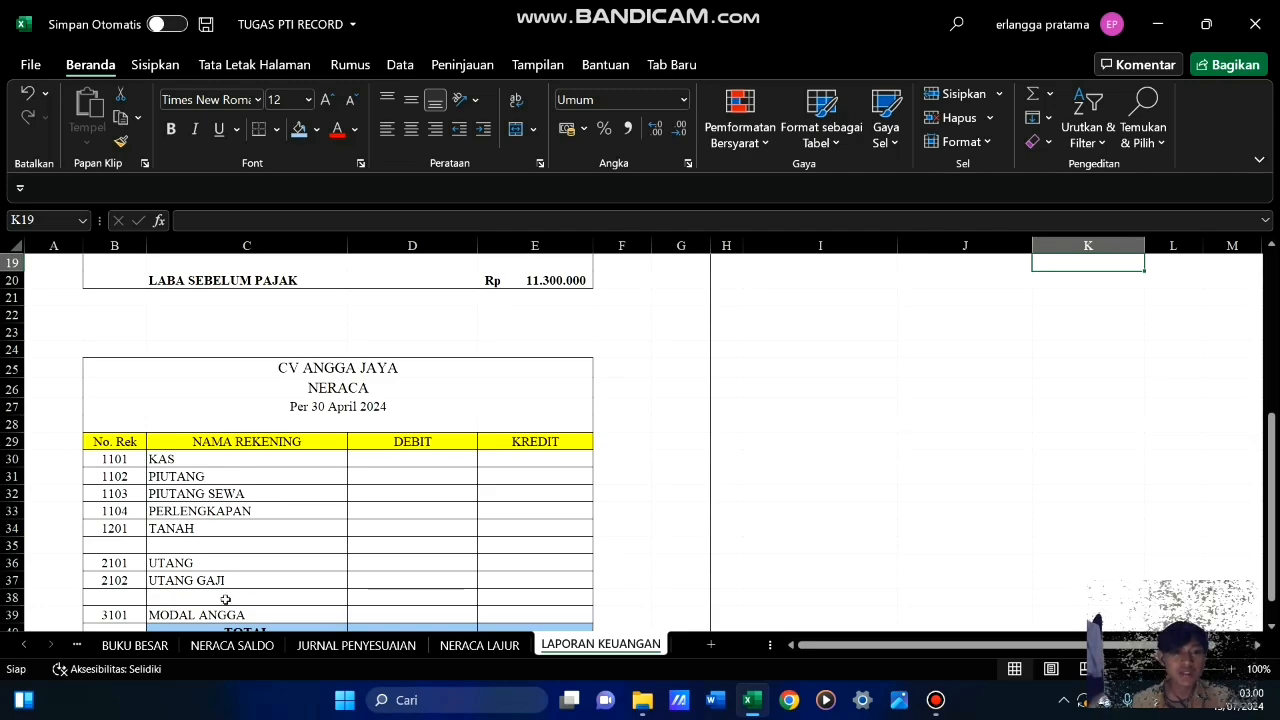
pyautogui.click(479, 645)
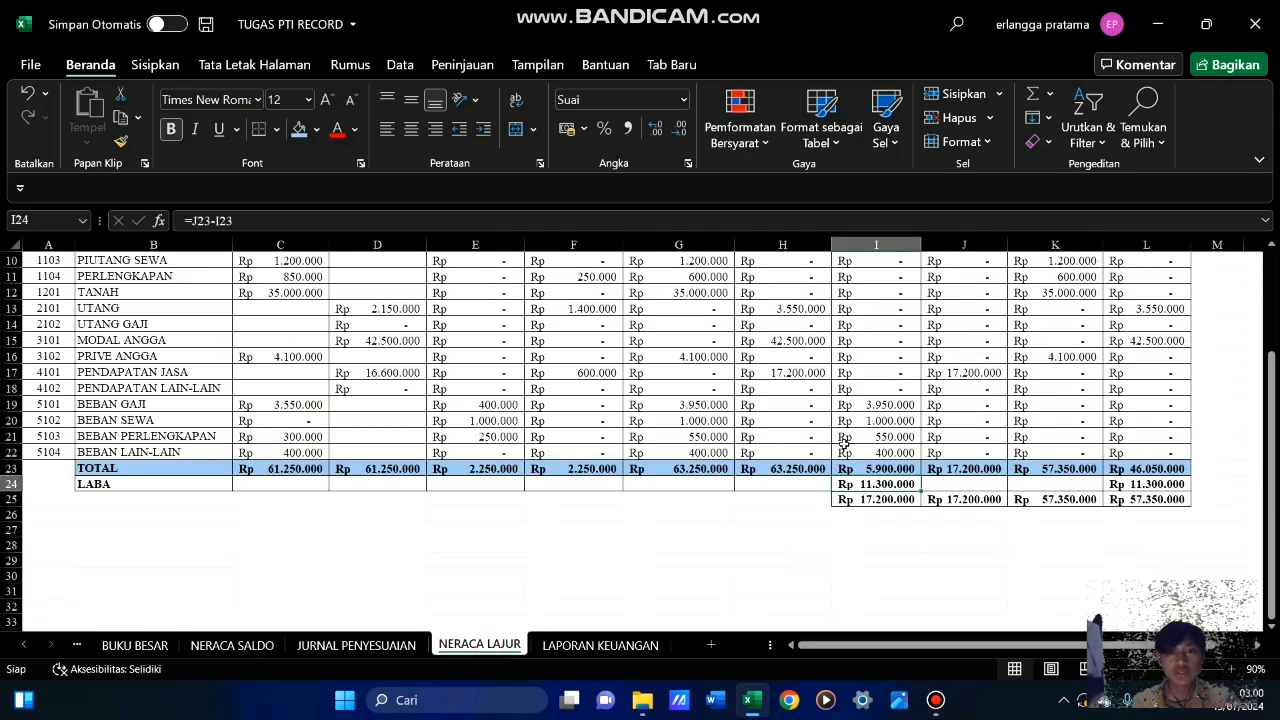
pyautogui.scroll(3, 859, 437)
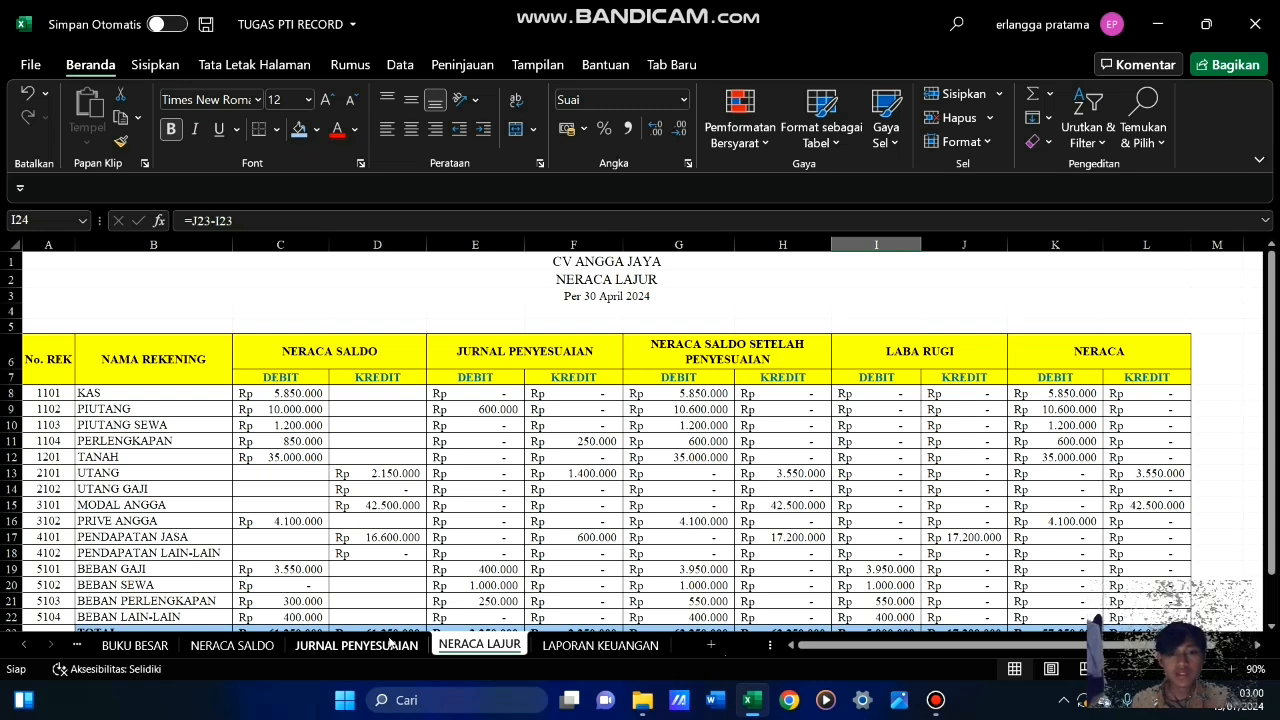
pyautogui.click(600, 645)
pyautogui.scroll(-3, 406, 555)
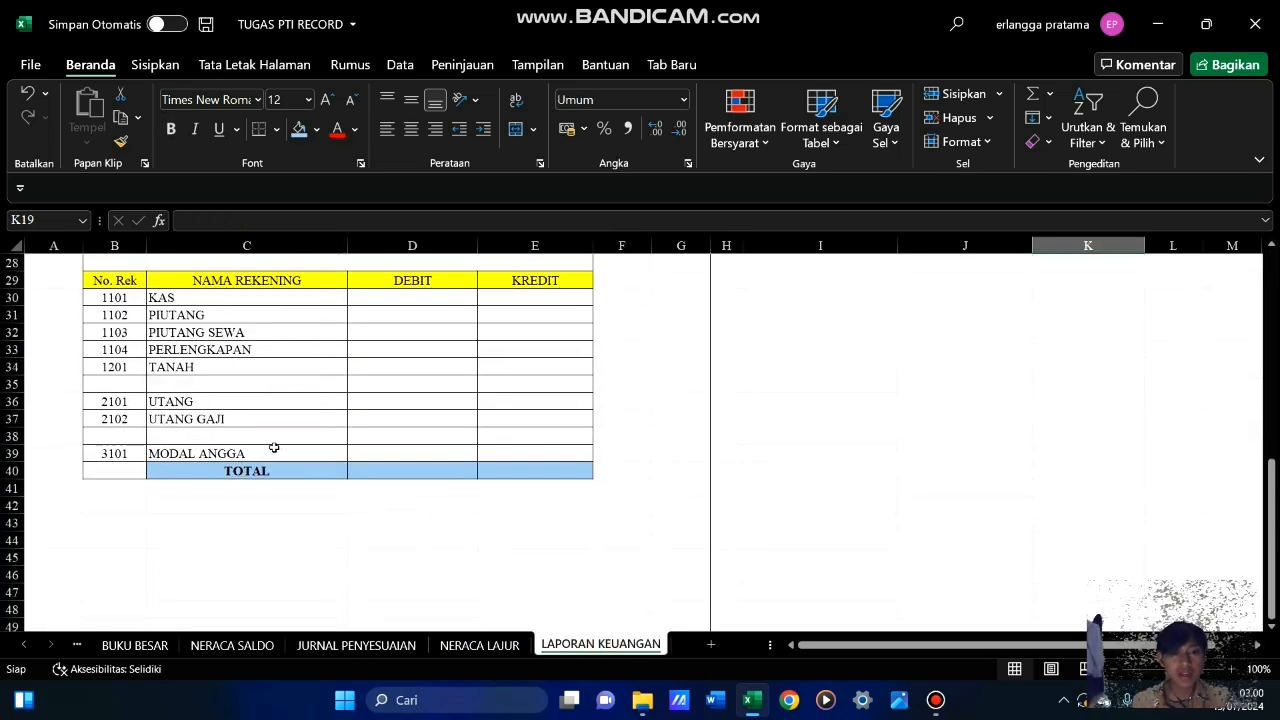
pyautogui.scroll(6, 634, 420)
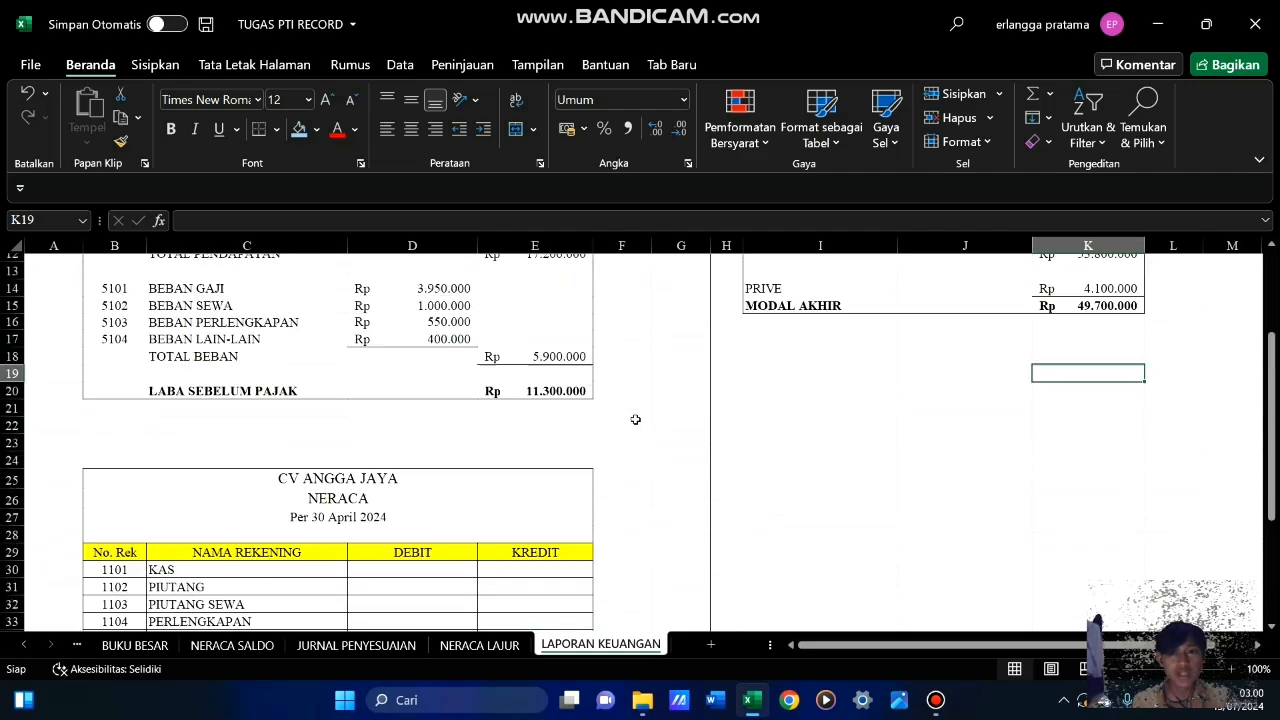
pyautogui.scroll(3, 636, 416)
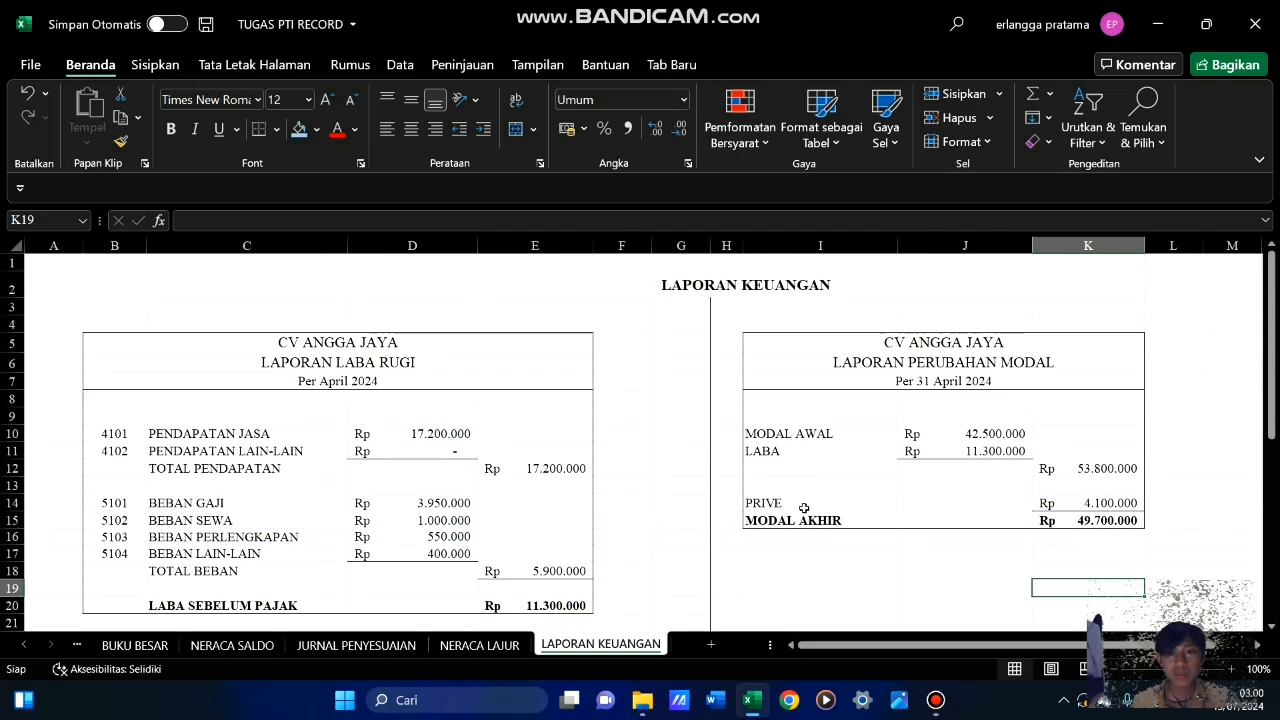
pyautogui.scroll(-9, 590, 552)
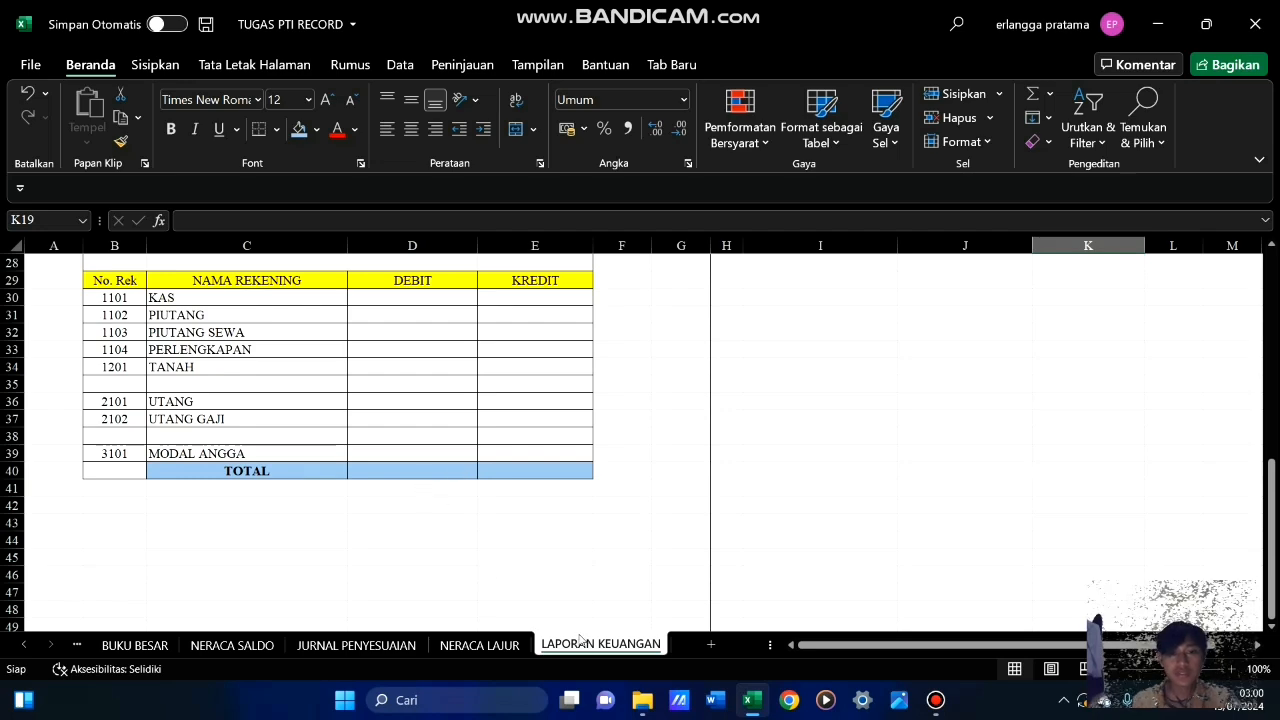
pyautogui.scroll(3, 325, 548)
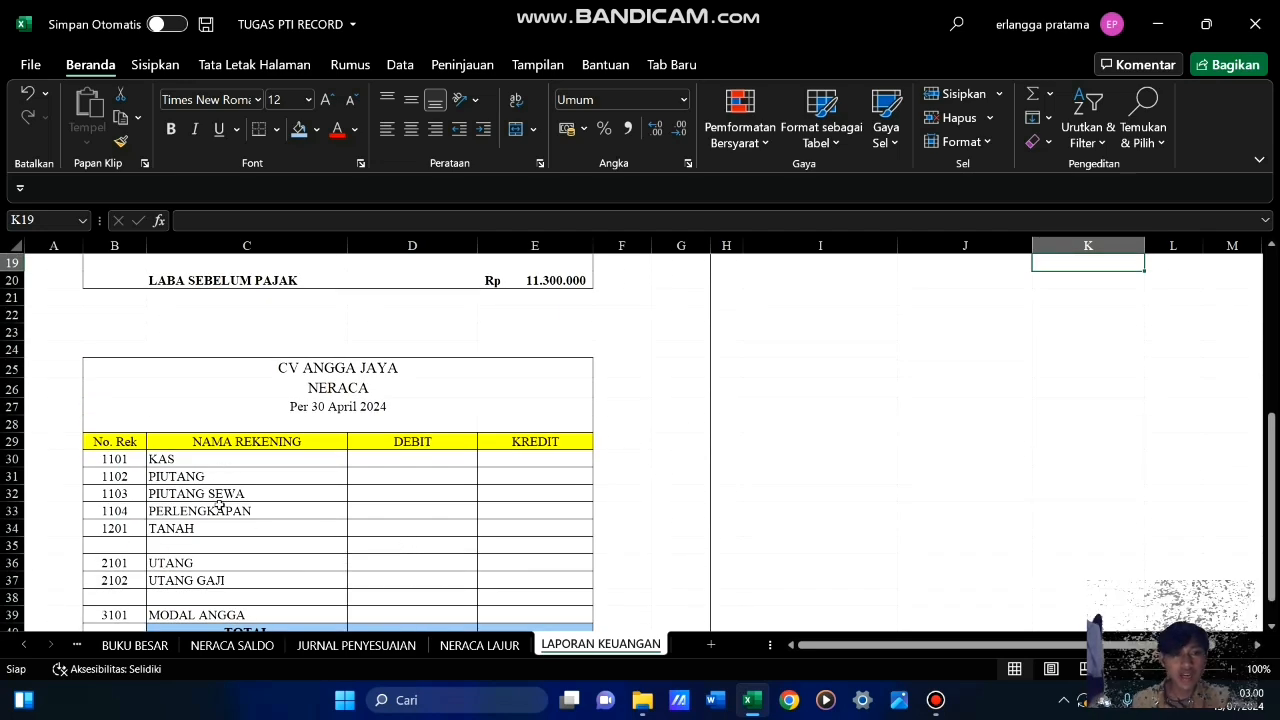
# Copy the Neraca debit balances K8:K12 from NERACA LAJUR and paste them as values into D30:D34, KAS through TANAH
pyautogui.click(409, 455)
pyautogui.click(497, 645)
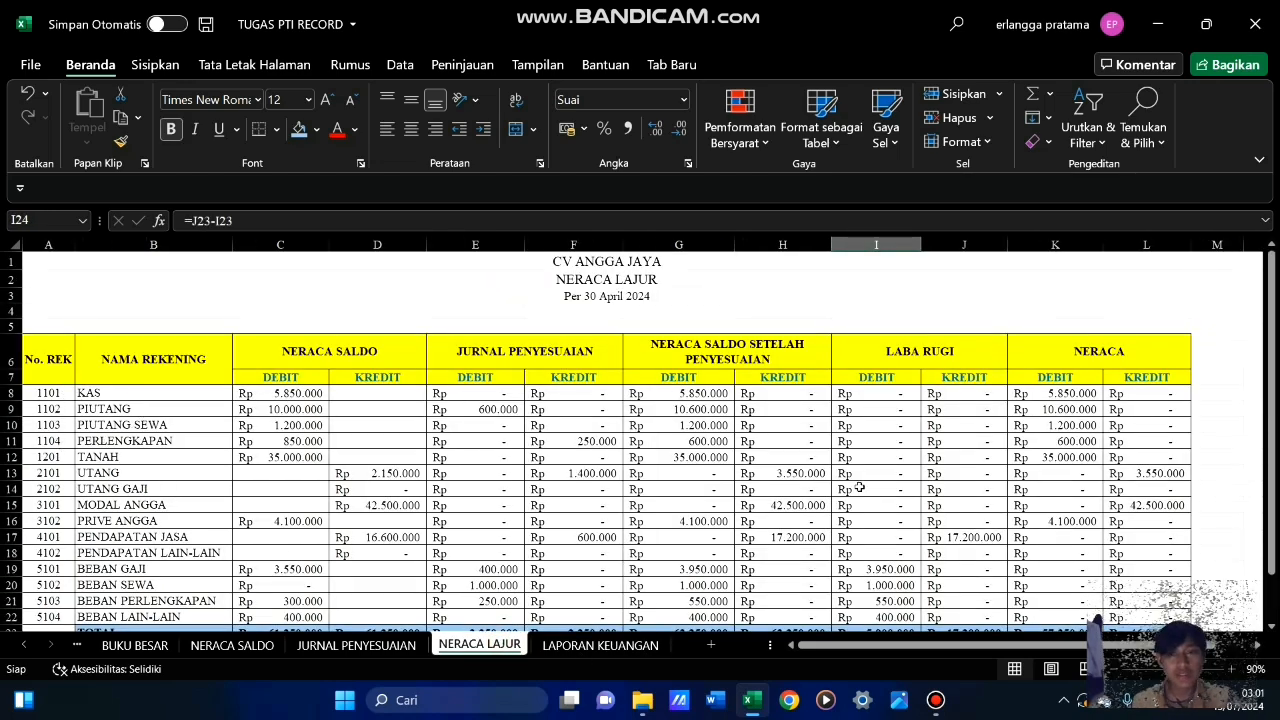
pyautogui.moveTo(1034, 394); pyautogui.dragTo(1084, 469)
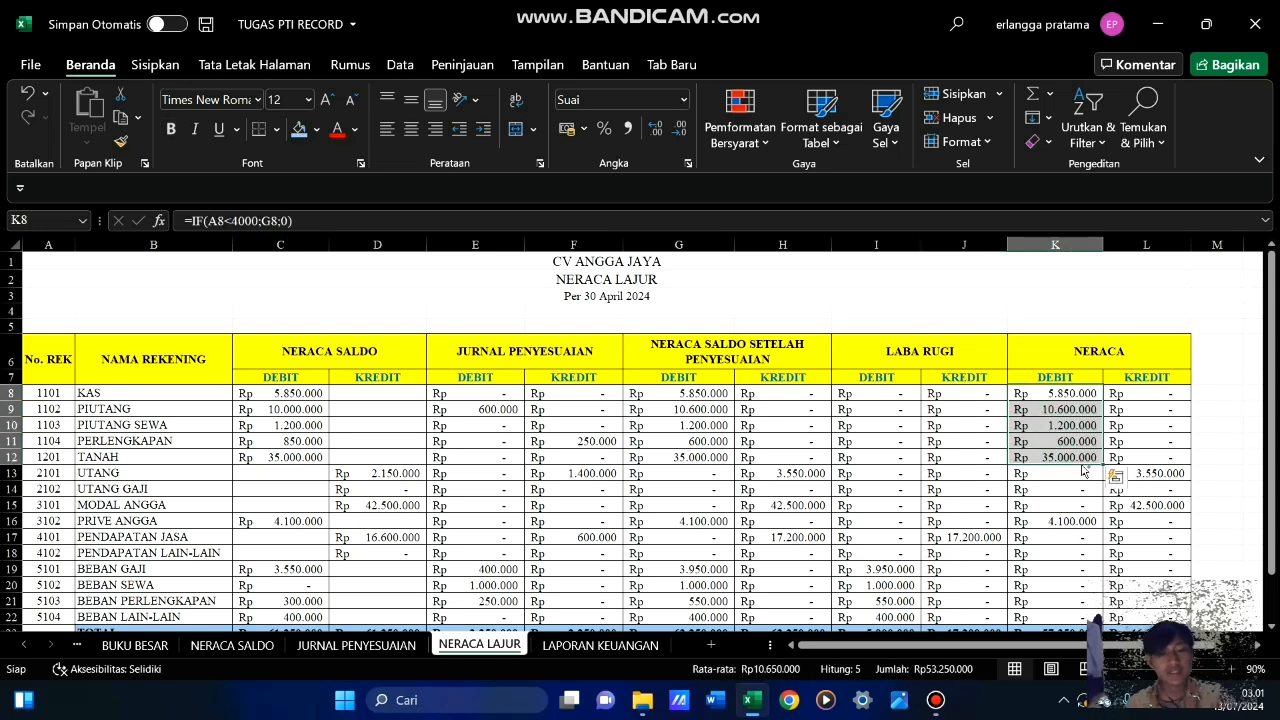
pyautogui.hotkey('ctrl', 'c')
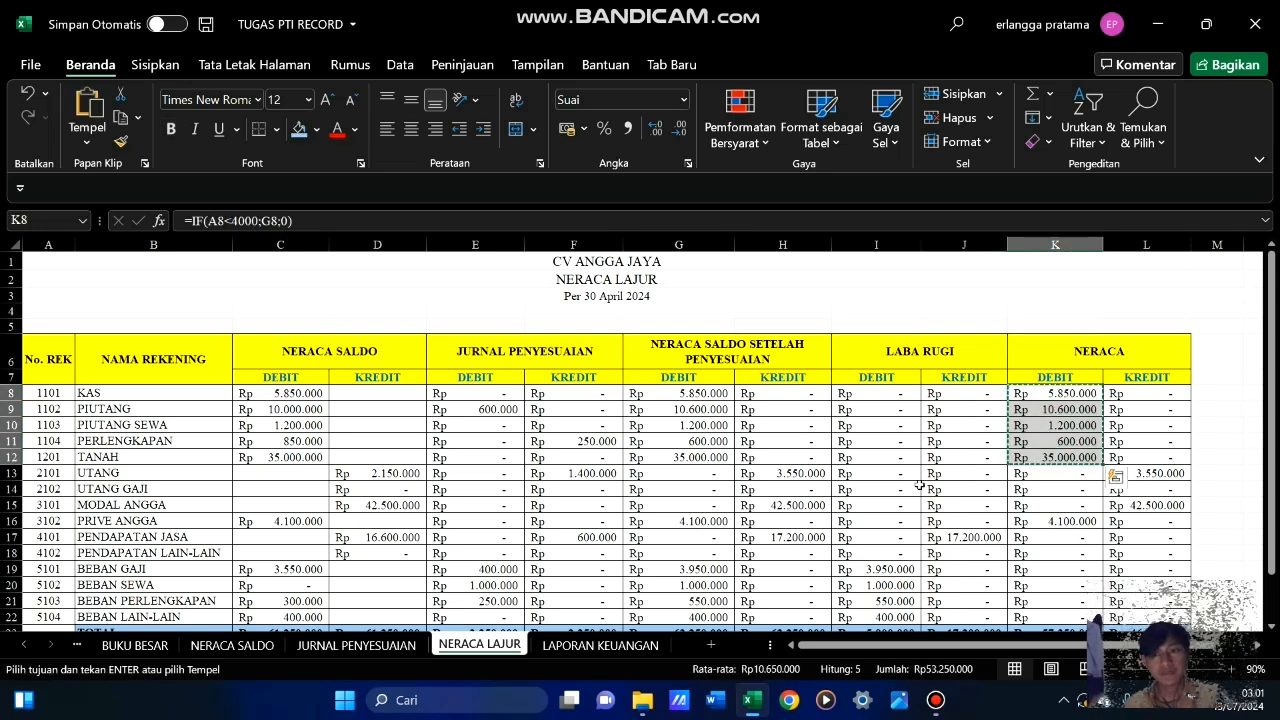
pyautogui.click(594, 648)
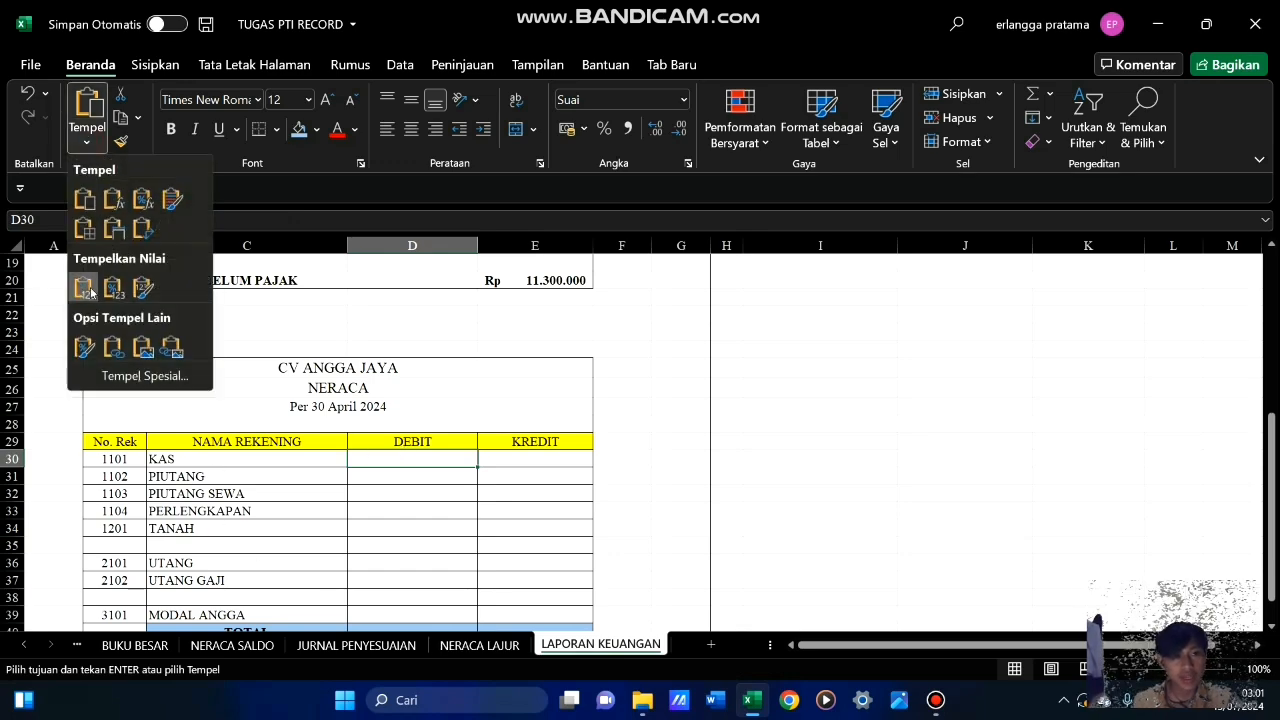
pyautogui.click(86, 290)
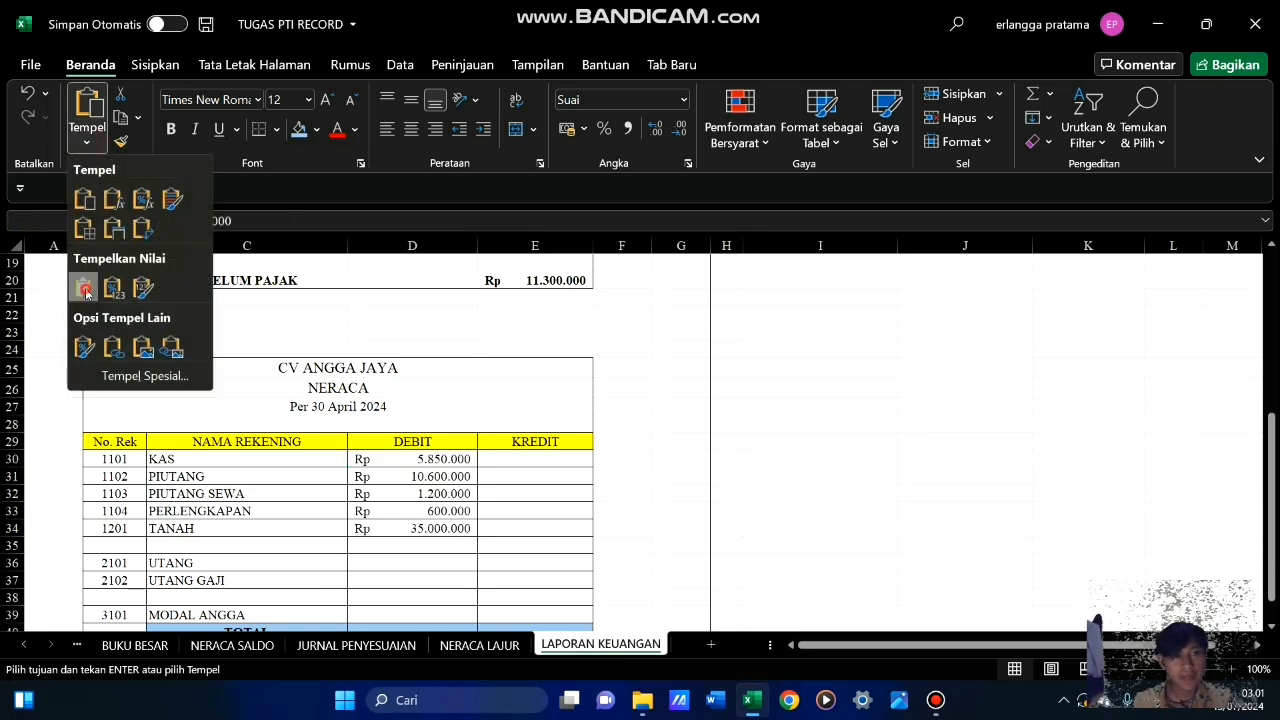
pyautogui.click(486, 411)
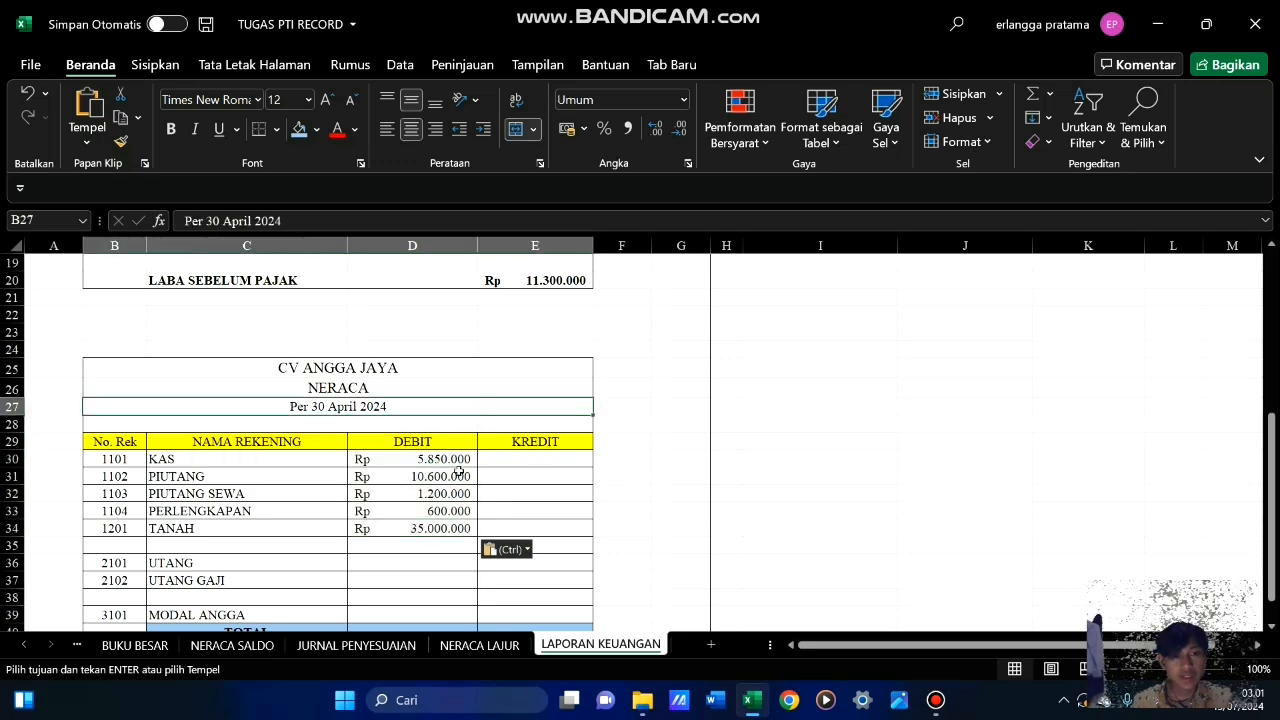
# Copy the Neraca credit balances L13:L14 from NERACA LAJUR and paste them as values into E36:E37 for UTANG and UTANG GAJI
pyautogui.scroll(-3, 455, 475)
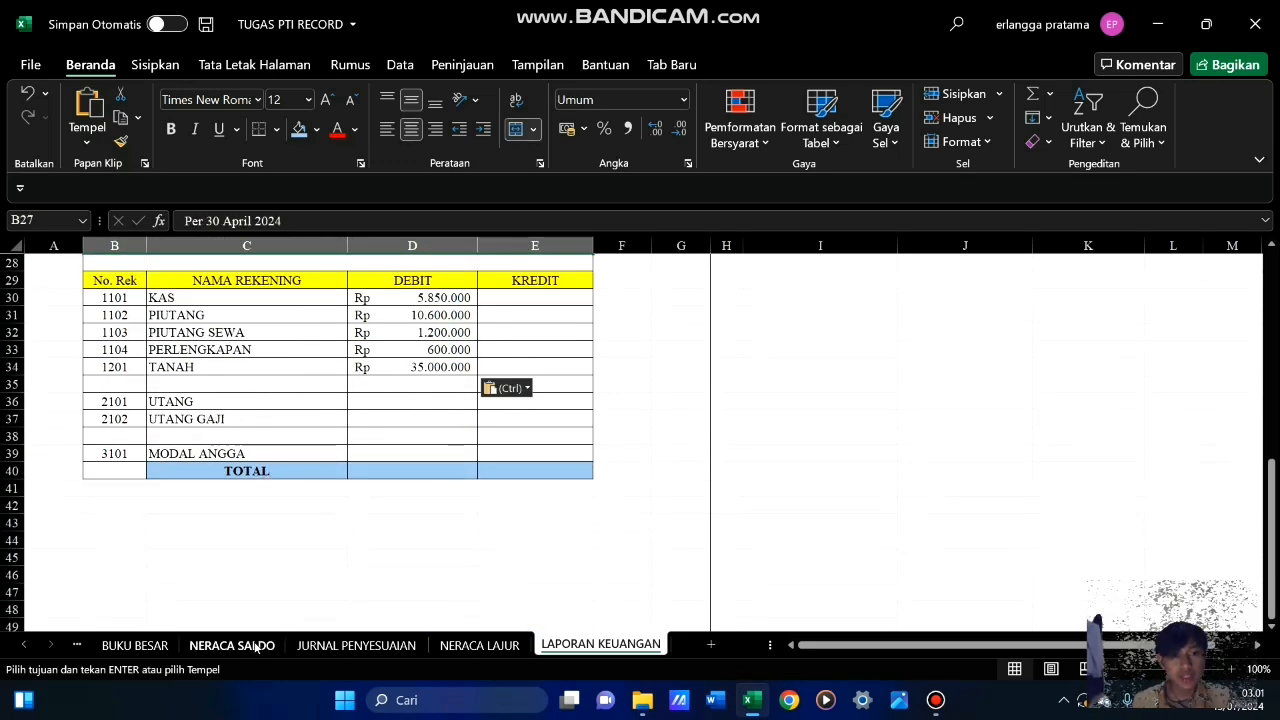
pyautogui.click(480, 645)
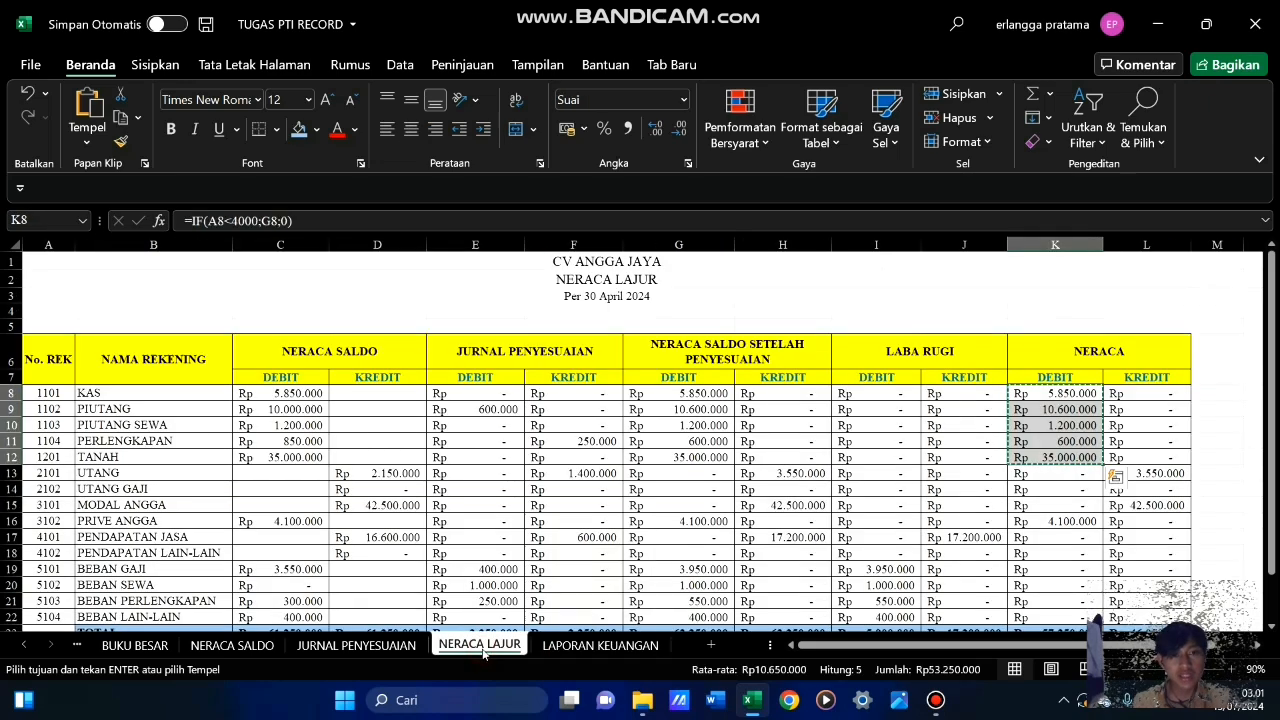
pyautogui.doubleClick(1005, 288)
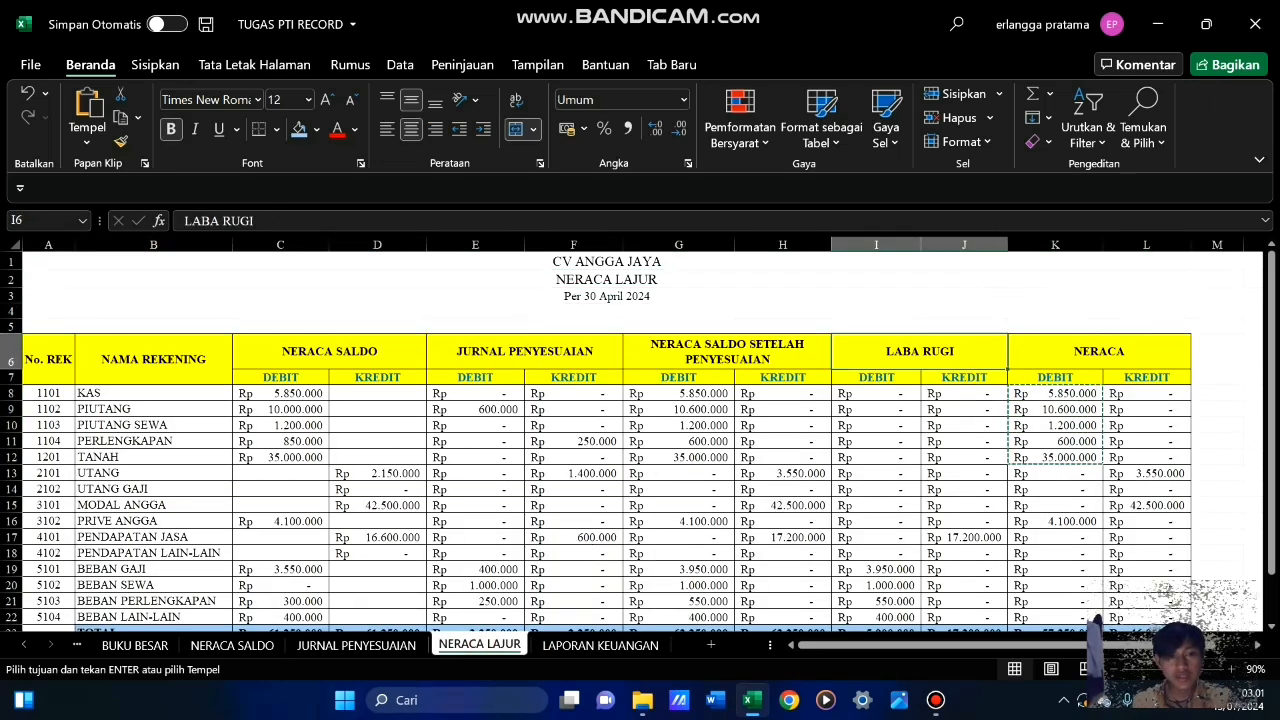
pyautogui.moveTo(1150, 474); pyautogui.dragTo(1156, 491)
pyautogui.hotkey('ctrl', 'c')
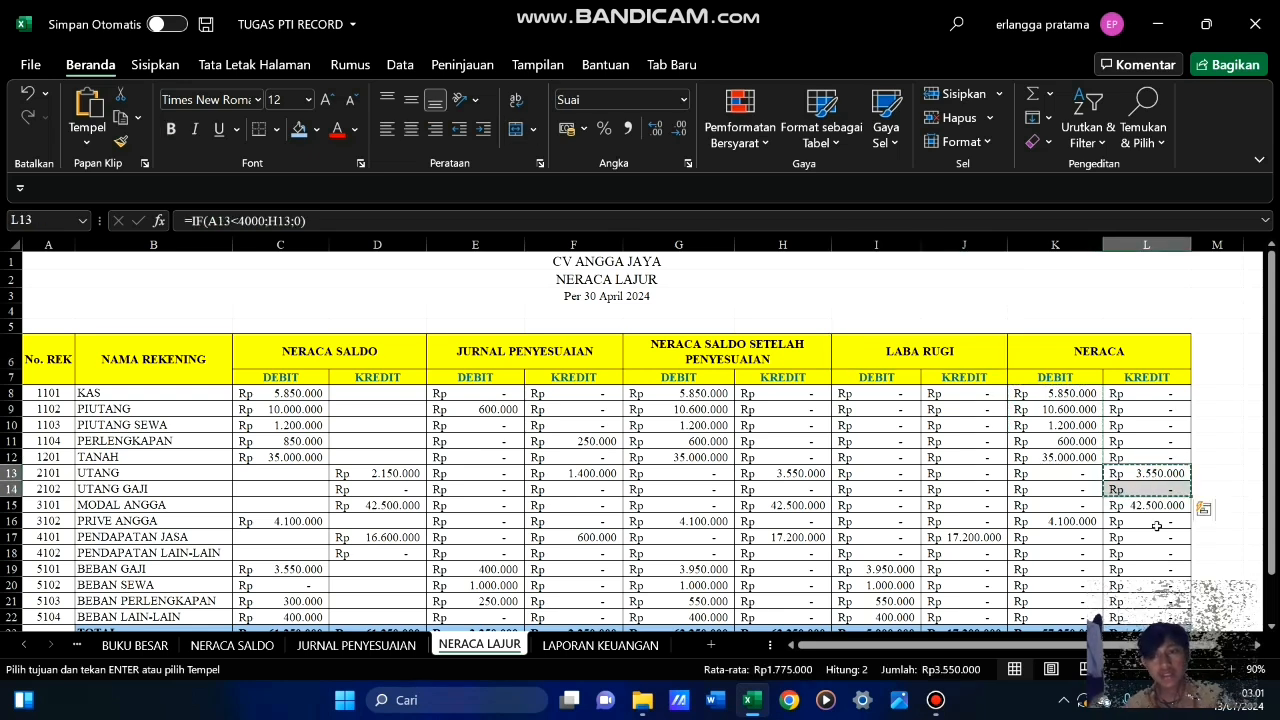
pyautogui.click(600, 645)
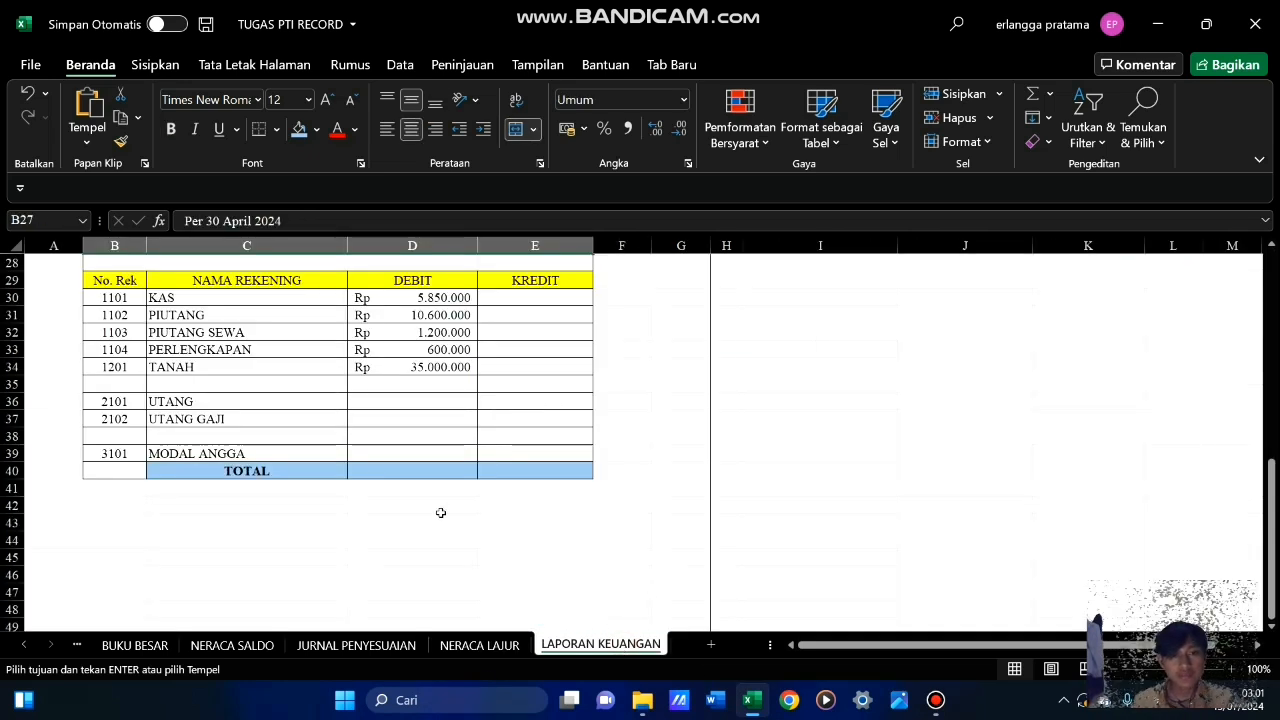
pyautogui.click(510, 401)
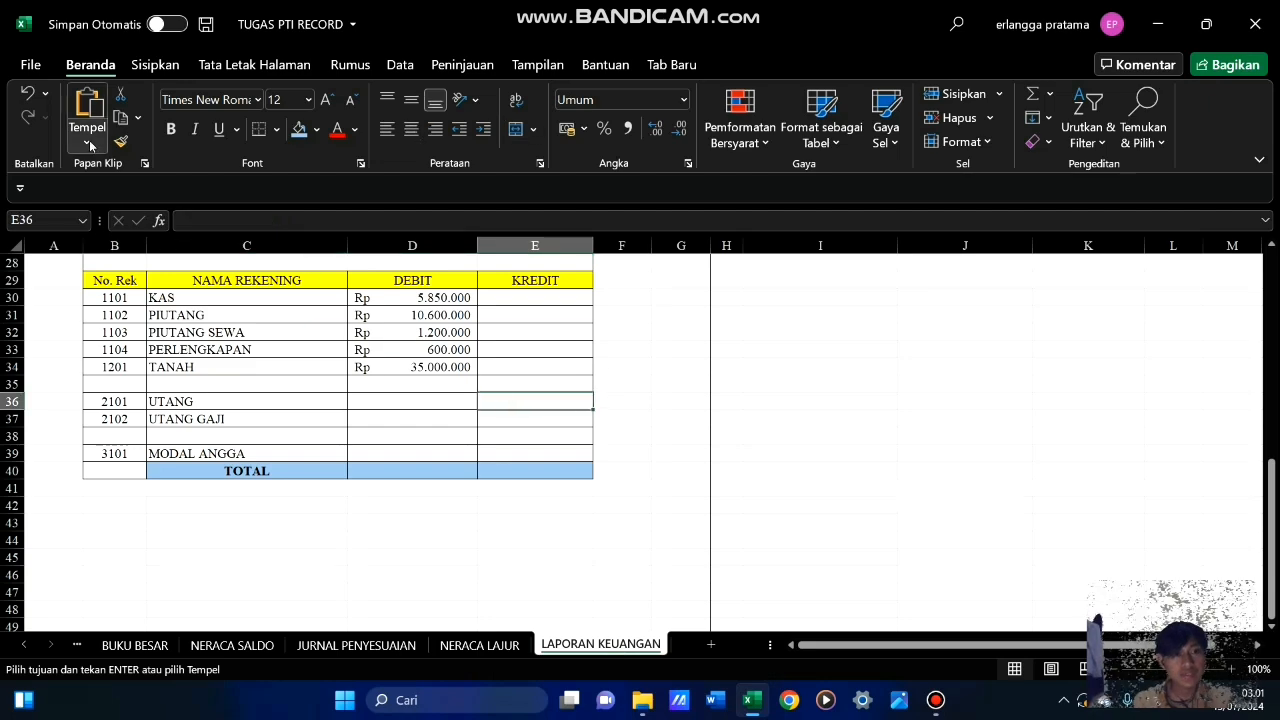
pyautogui.click(86, 142)
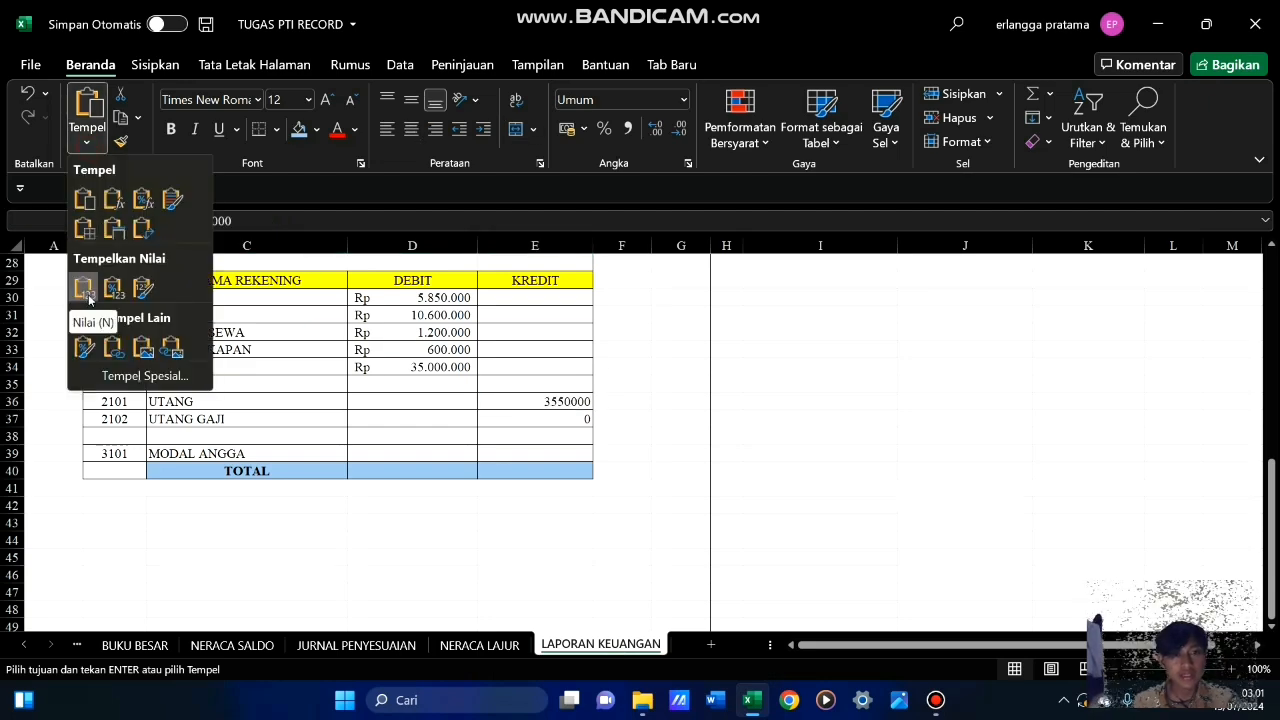
pyautogui.click(88, 298)
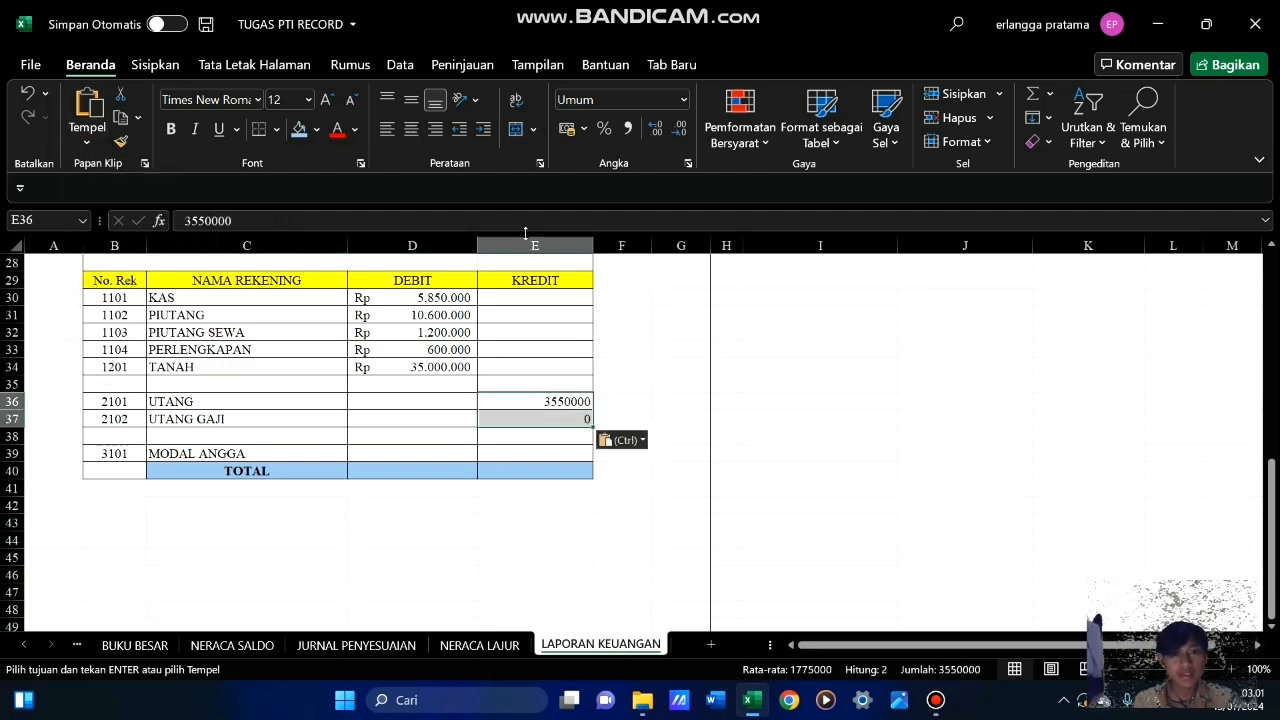
# Format E36:E37 of the Neraca table as Rupiah accounting values with no decimal places
pyautogui.click(567, 128)
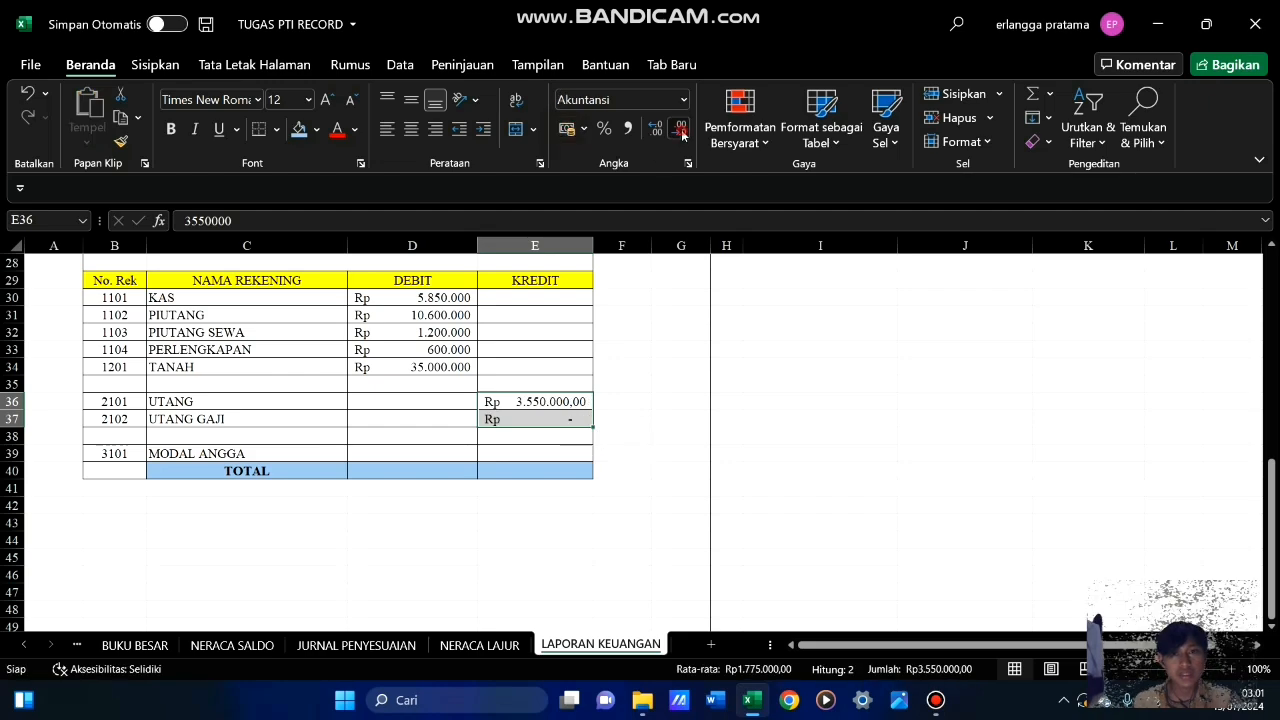
pyautogui.click(682, 132)
pyautogui.click(682, 132)
pyautogui.click(670, 419)
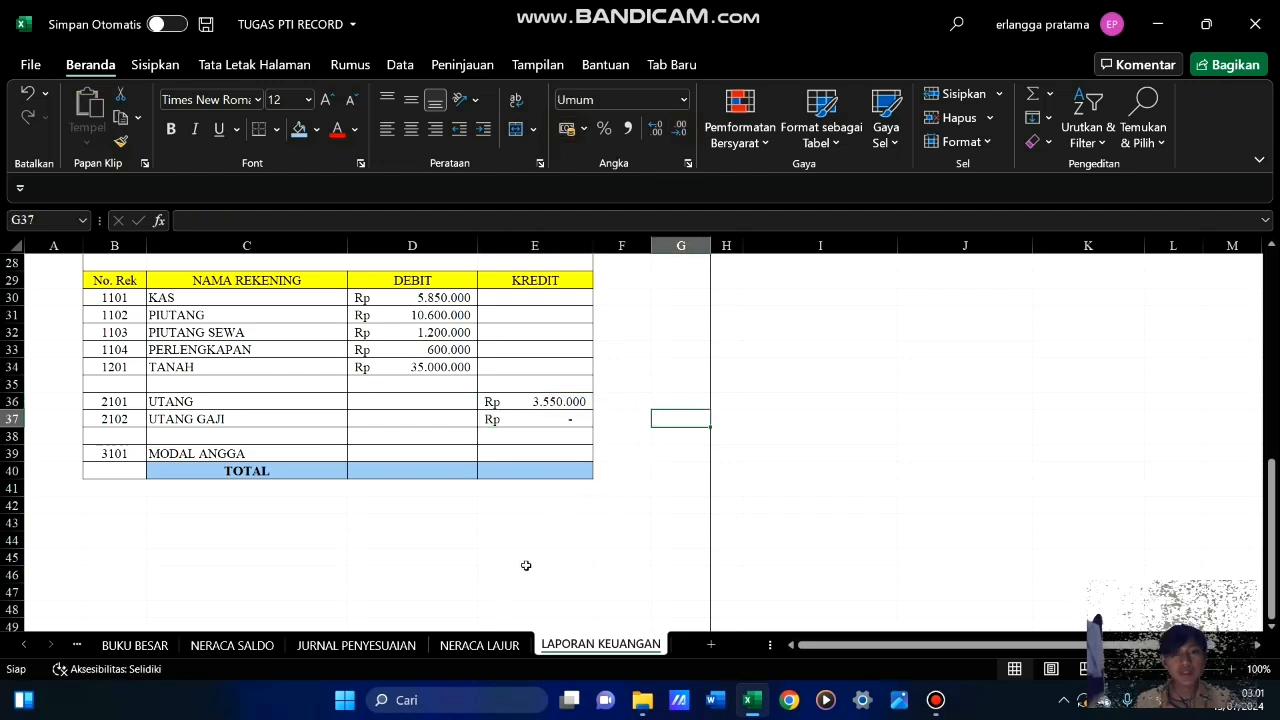
# Compare the MODAL ANGGA row in NERACA LAJUR with the MODAL AKHIR figure in Laporan Perubahan Modal
pyautogui.click(217, 452)
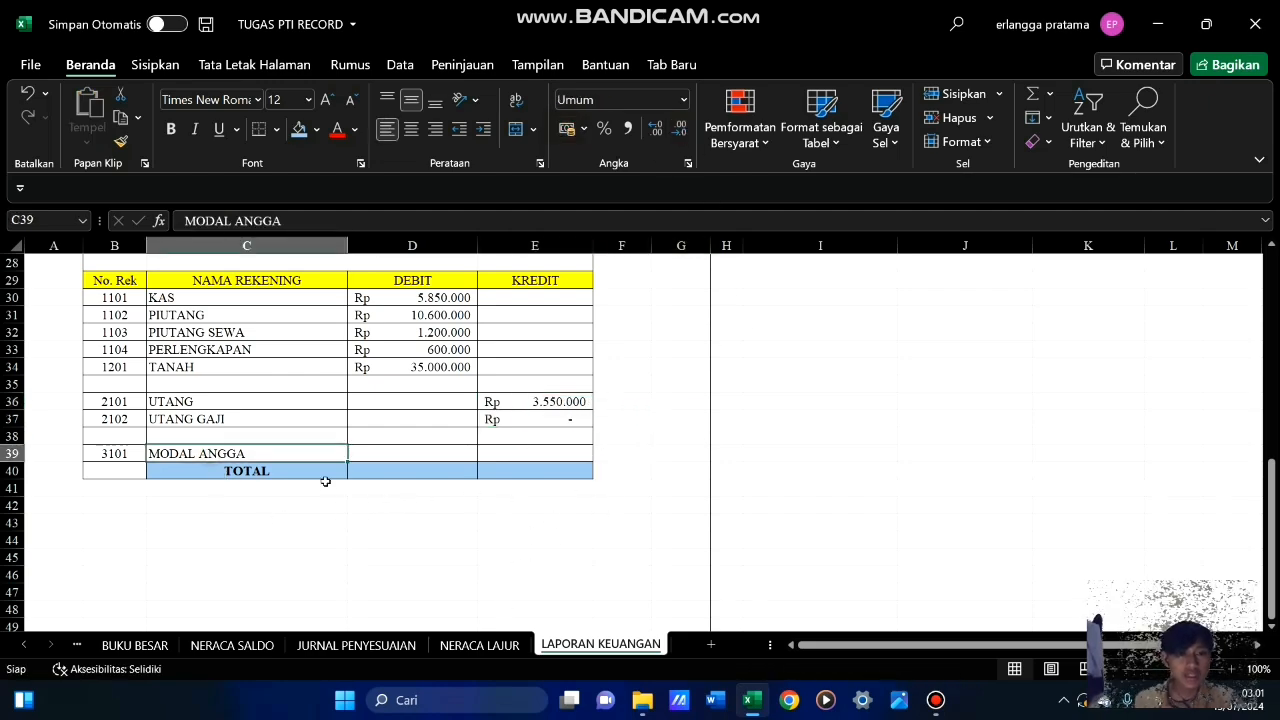
pyautogui.click(490, 645)
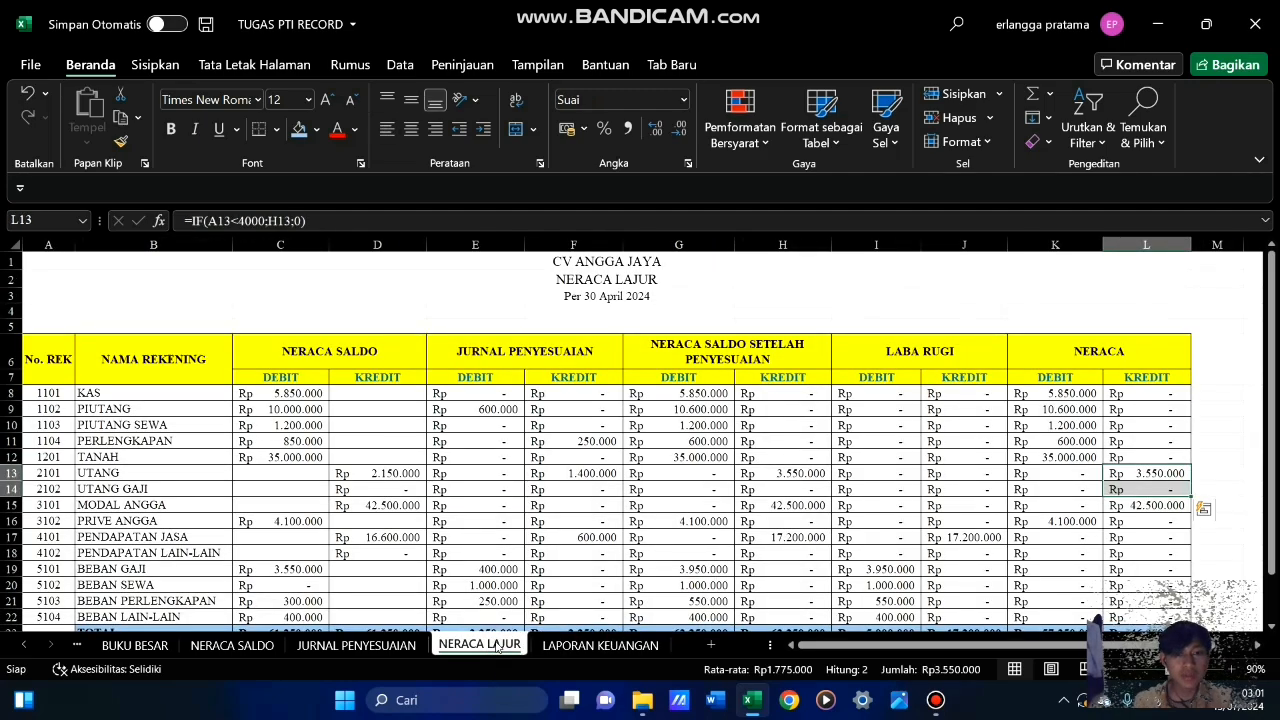
pyautogui.scroll(-3, 97, 436)
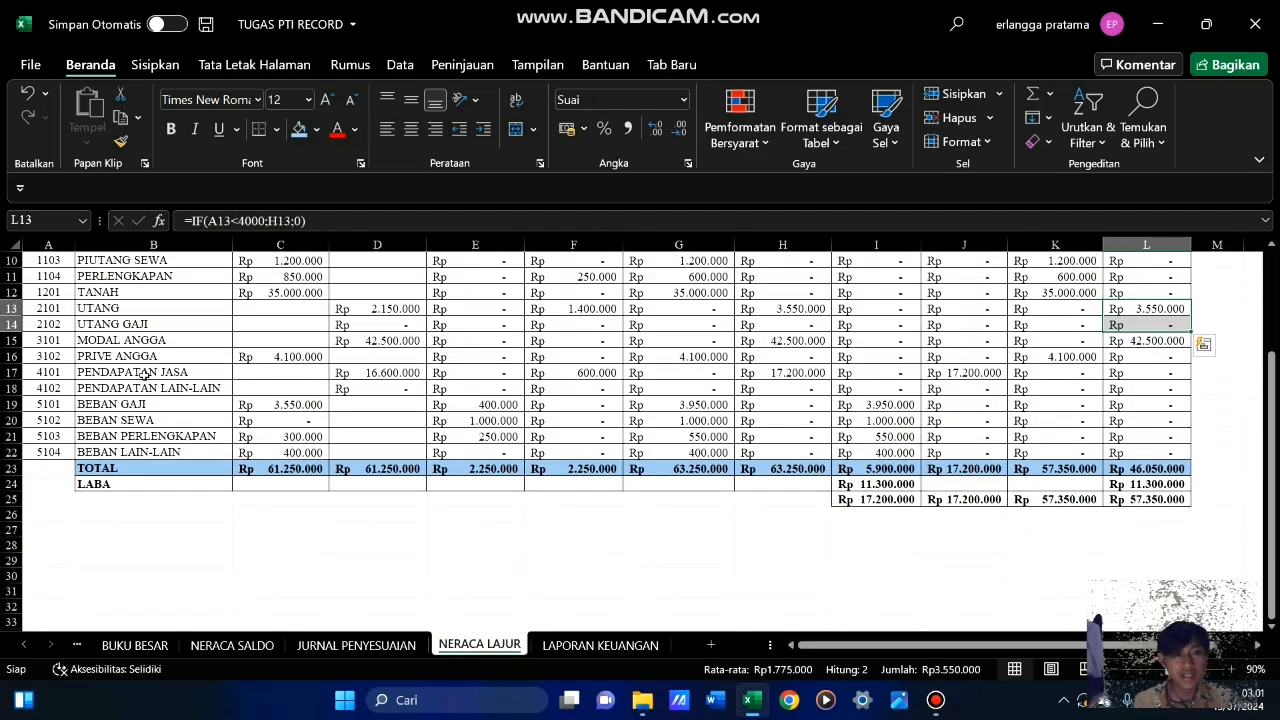
pyautogui.moveTo(140, 341); pyautogui.dragTo(1160, 340)
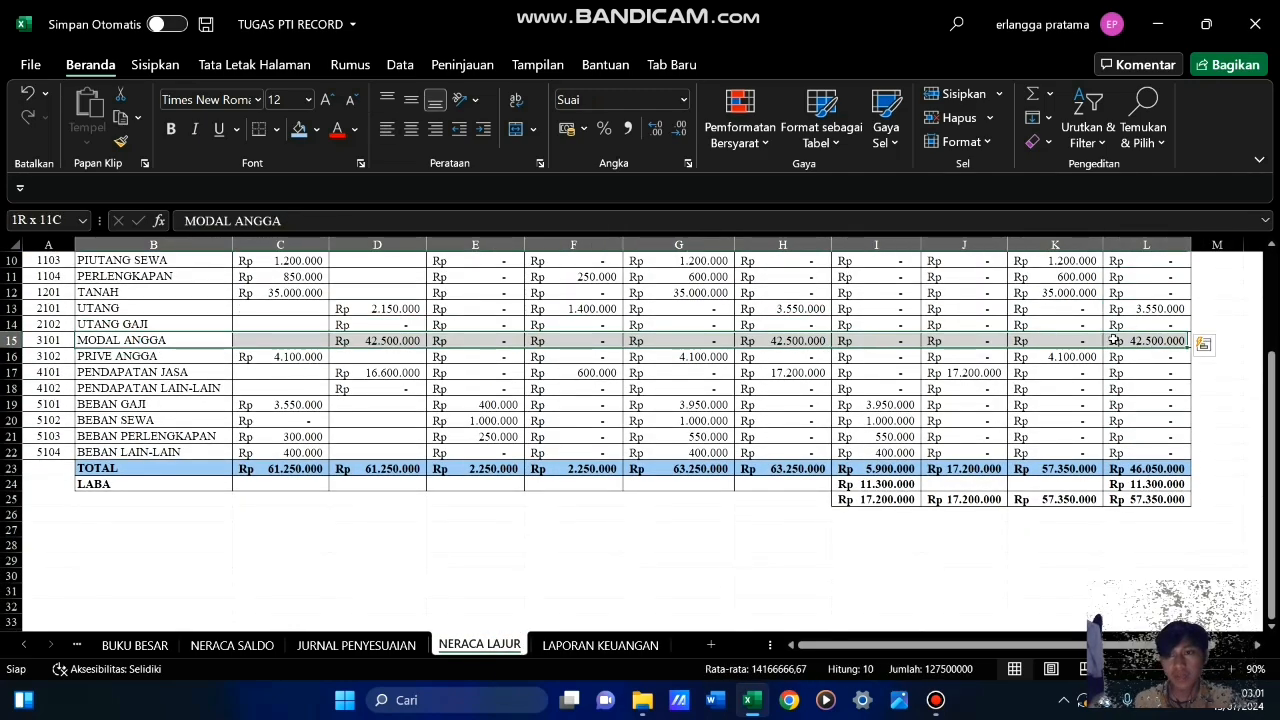
pyautogui.click(601, 646)
pyautogui.scroll(9, 700, 482)
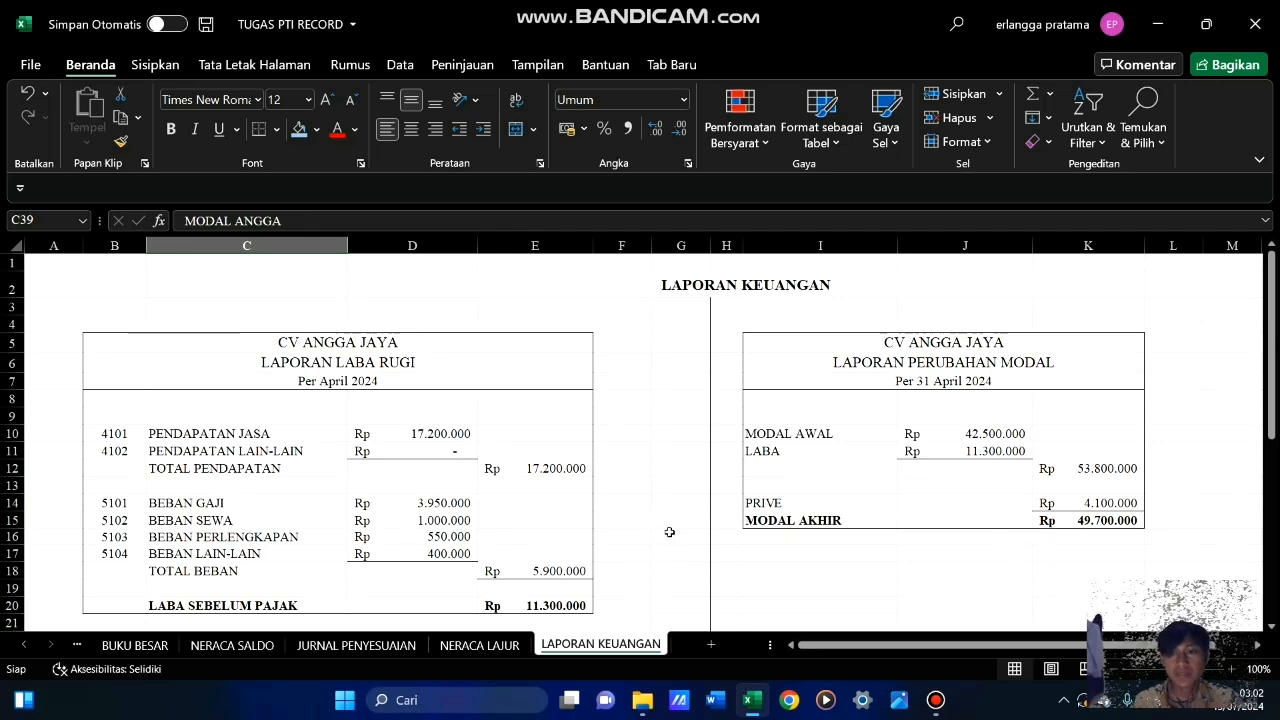
pyautogui.scroll(-9, 660, 529)
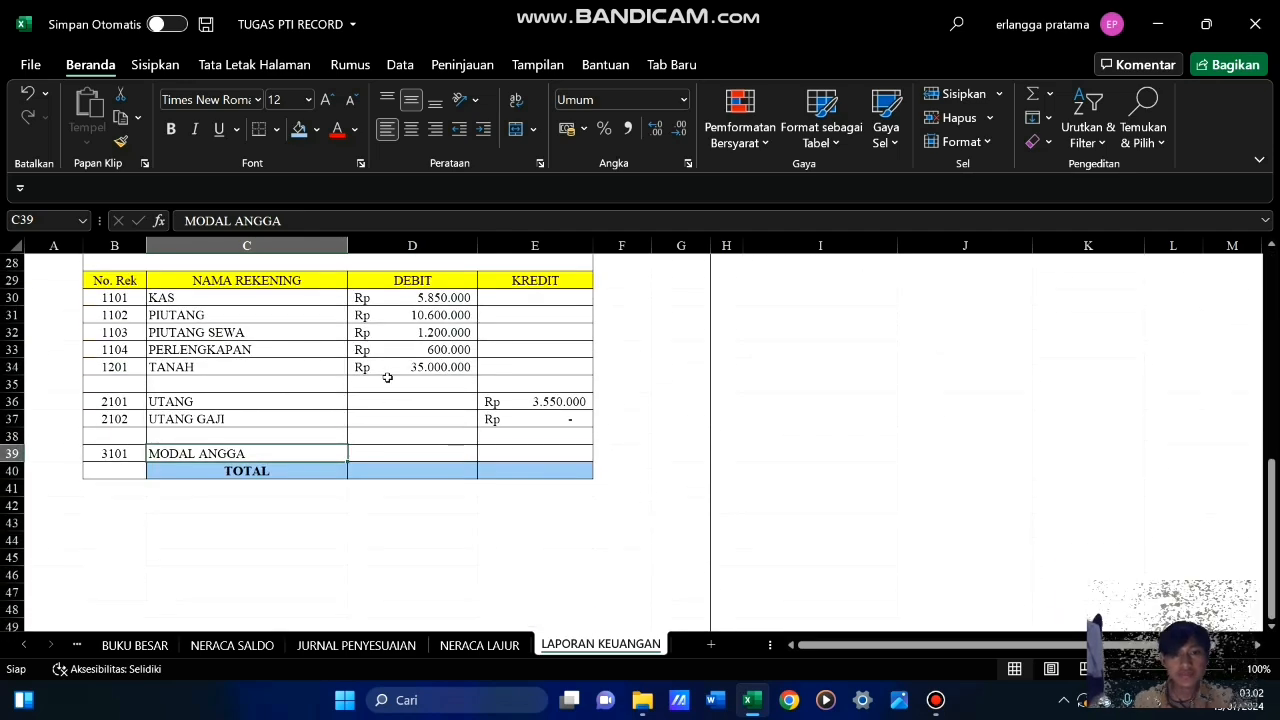
# Fill the MODAL ANGGA credit balance in E39 by linking it to MODAL AKHIR with the formula =K15
pyautogui.click(509, 457)
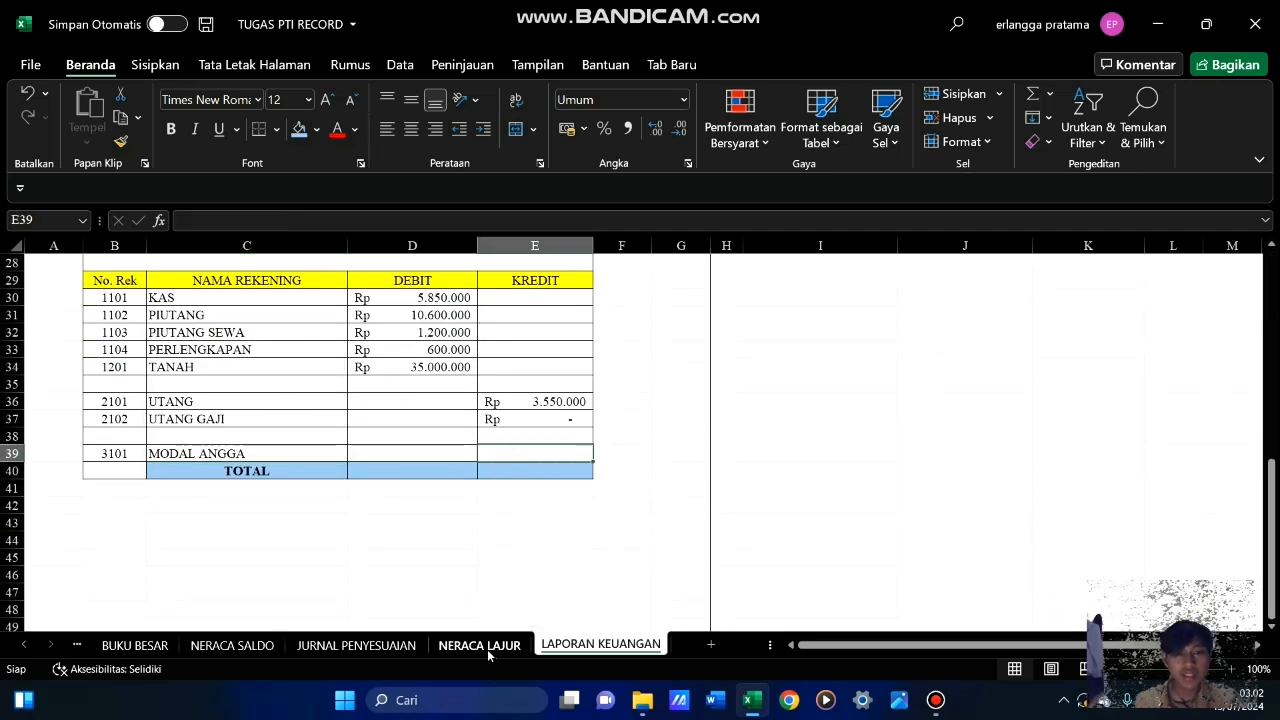
pyautogui.scroll(9, 821, 467)
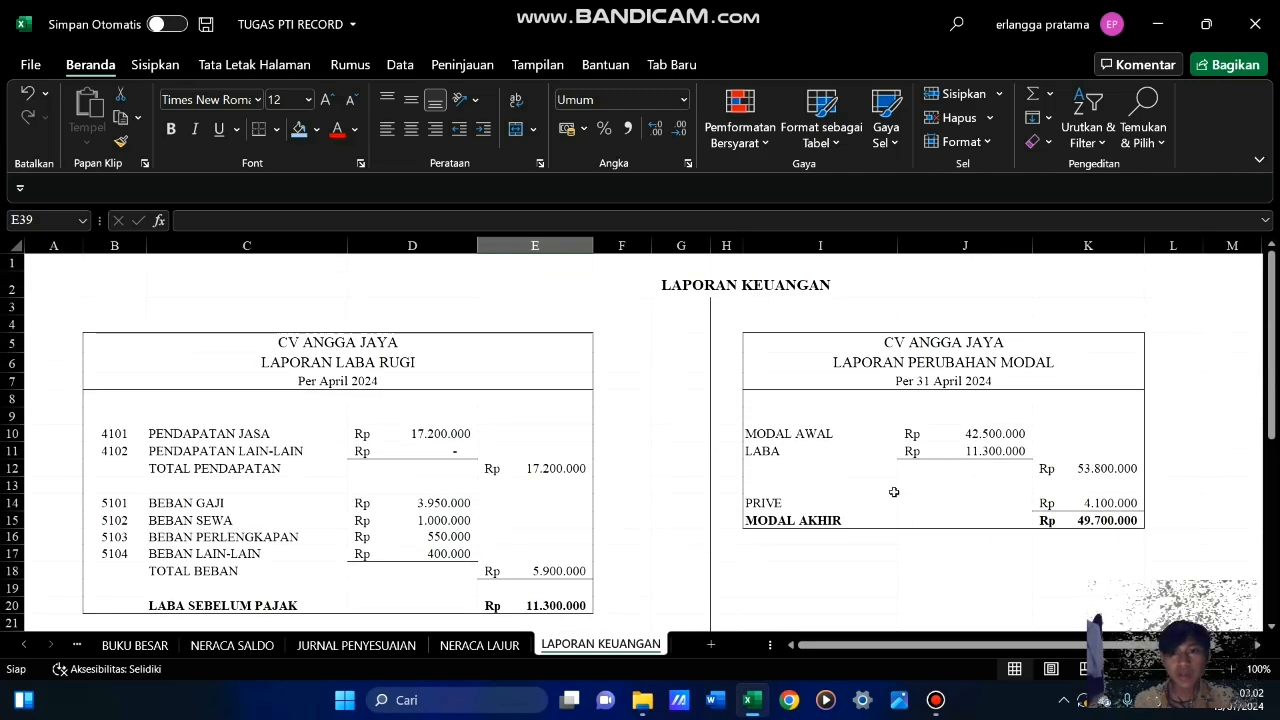
pyautogui.scroll(-9, 821, 566)
pyautogui.scroll(3, 803, 543)
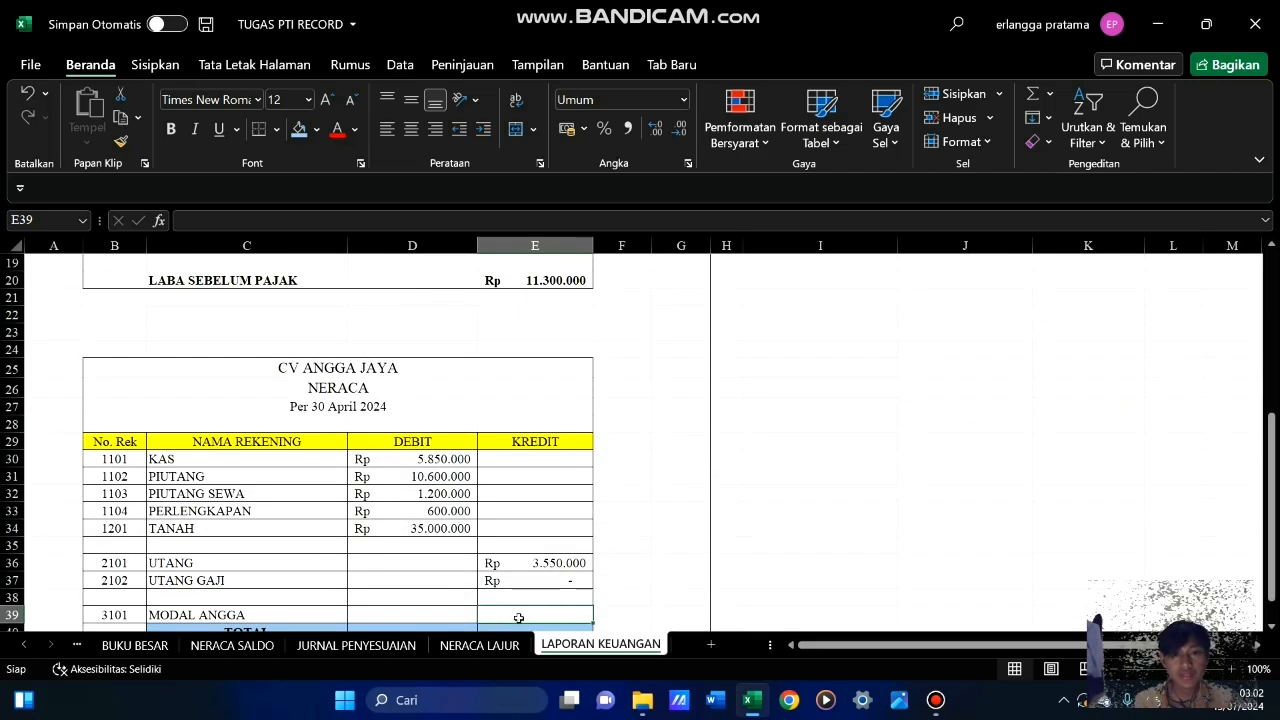
pyautogui.write('=')
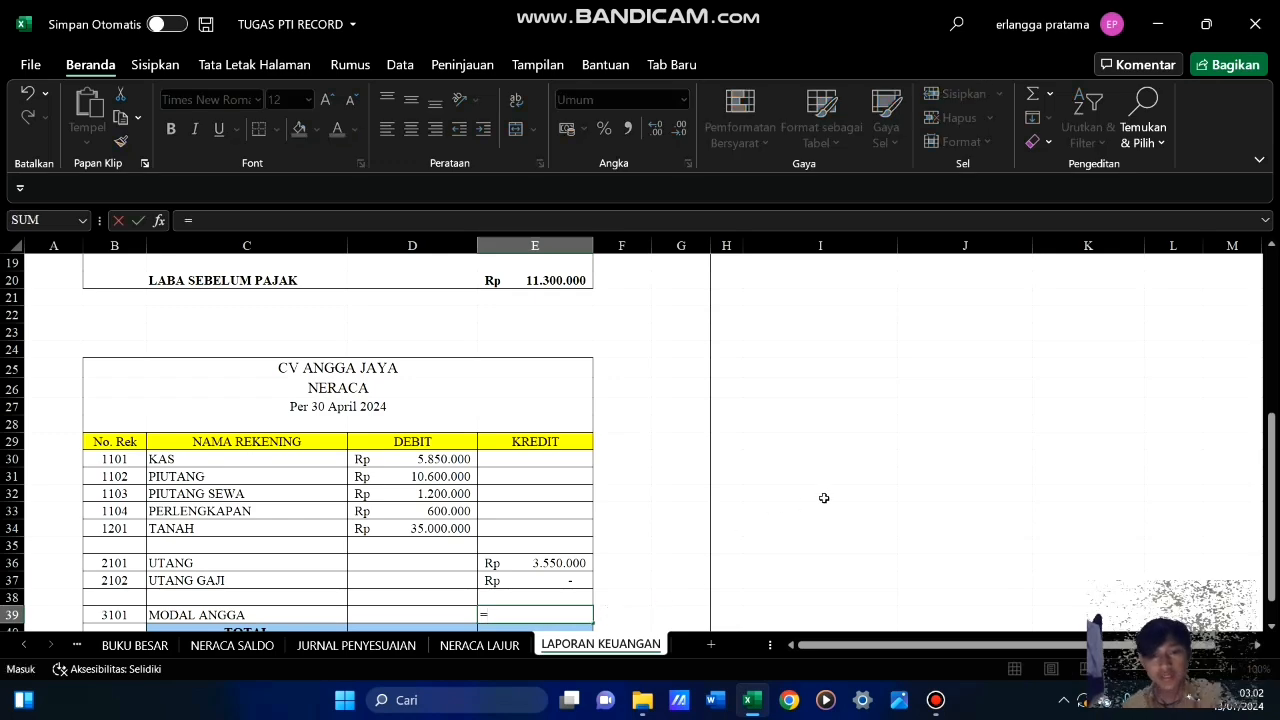
pyautogui.scroll(3, 823, 497)
pyautogui.click(1100, 347)
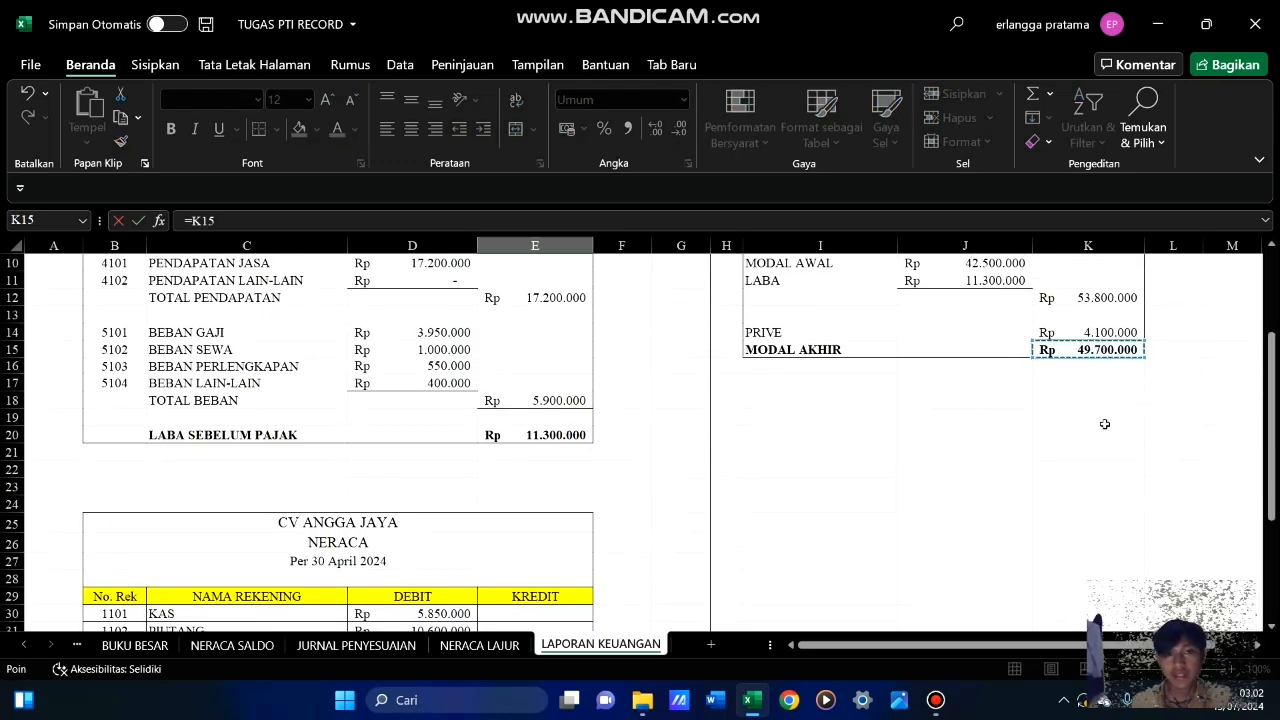
pyautogui.press('Return')
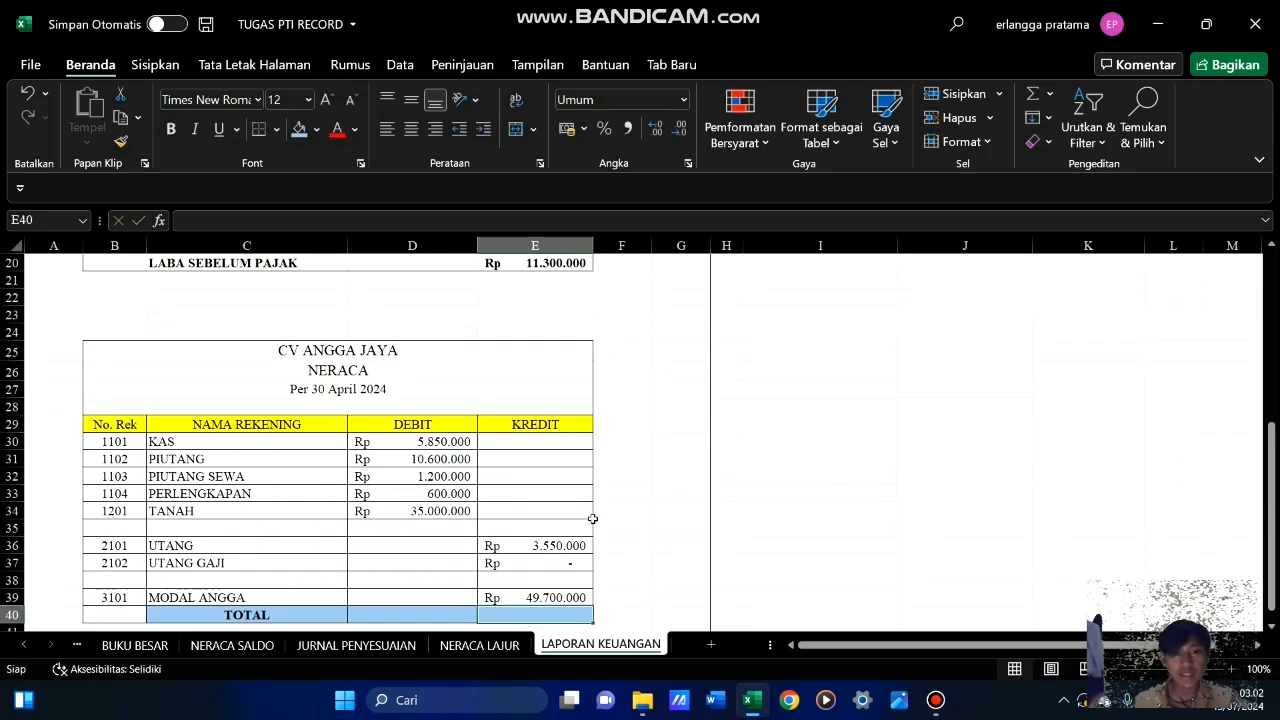
# Total the Neraca debit column in D40 with the formula =SUM(D30:D39)
pyautogui.scroll(-3, 593, 518)
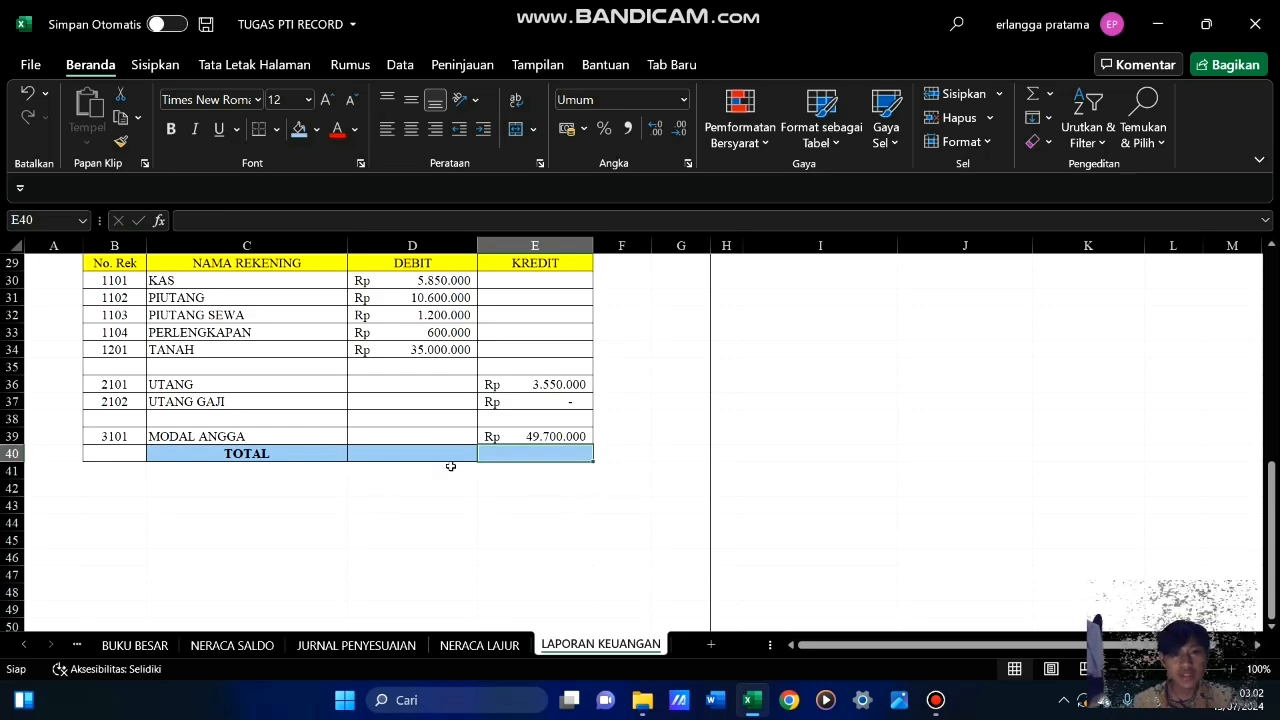
pyautogui.scroll(3, 451, 466)
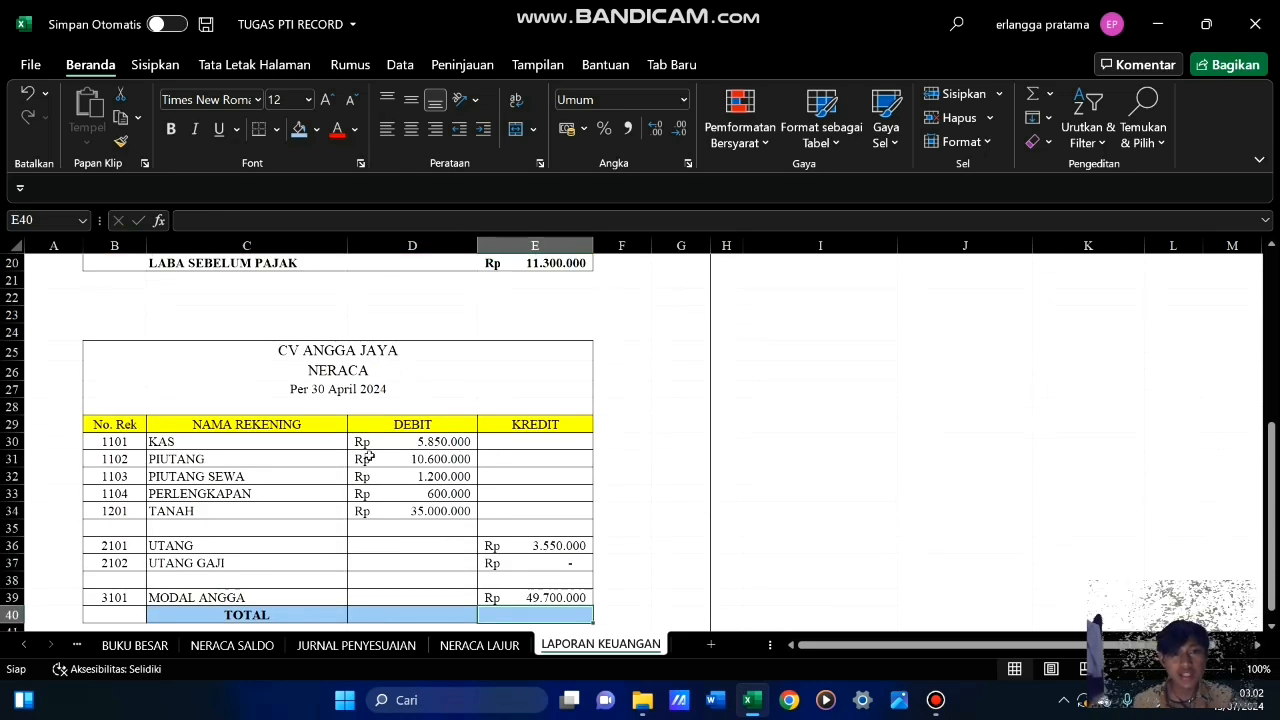
pyautogui.click(437, 617)
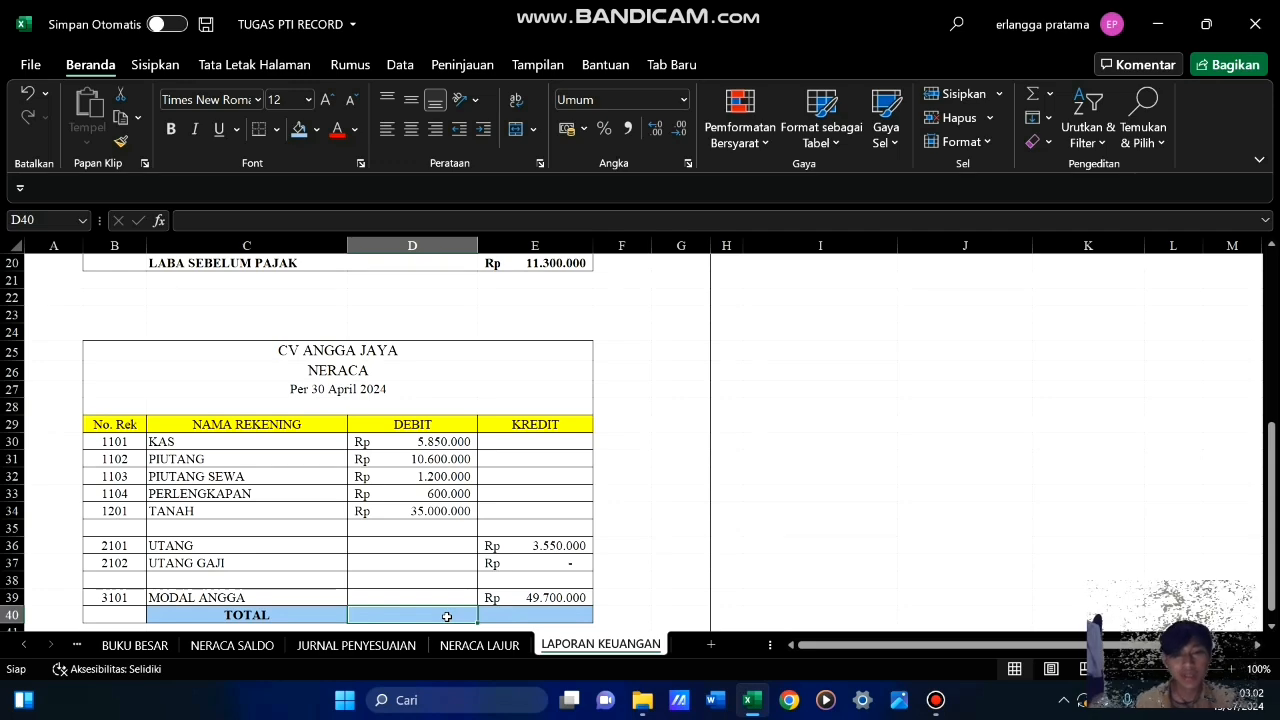
pyautogui.write('=SU')
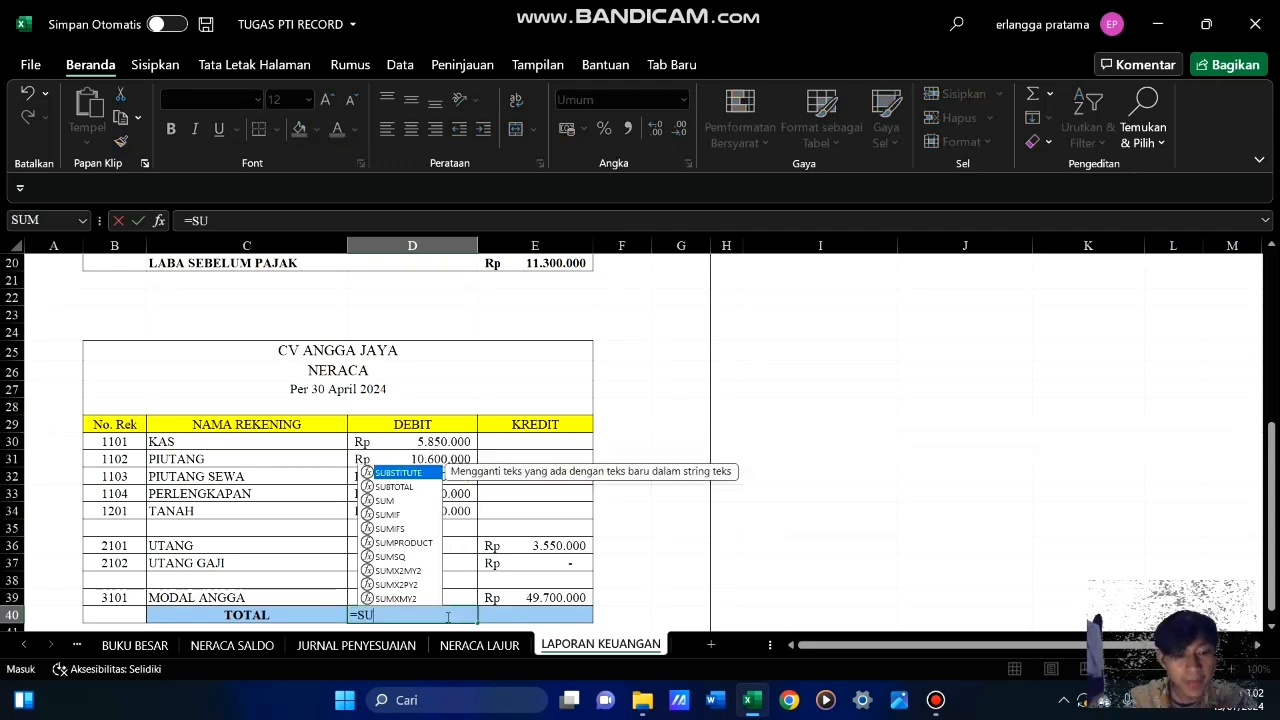
pyautogui.write('M(')
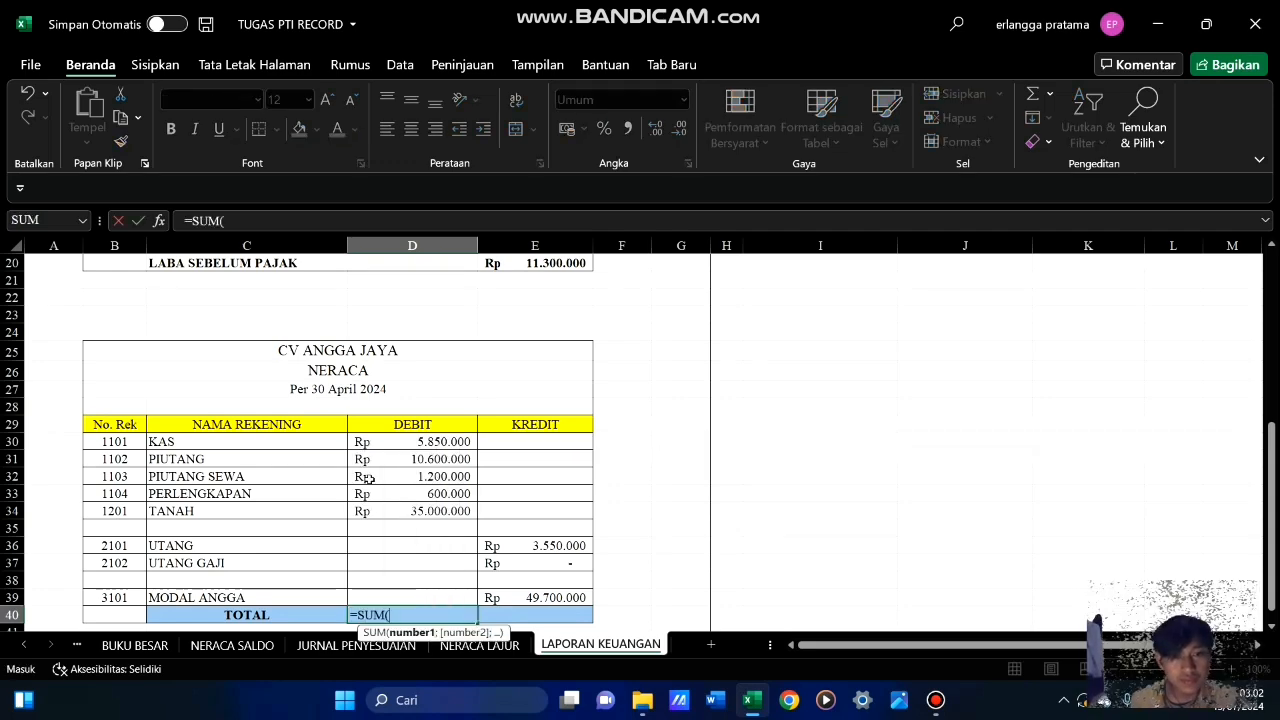
pyautogui.moveTo(445, 441); pyautogui.dragTo(463, 591)
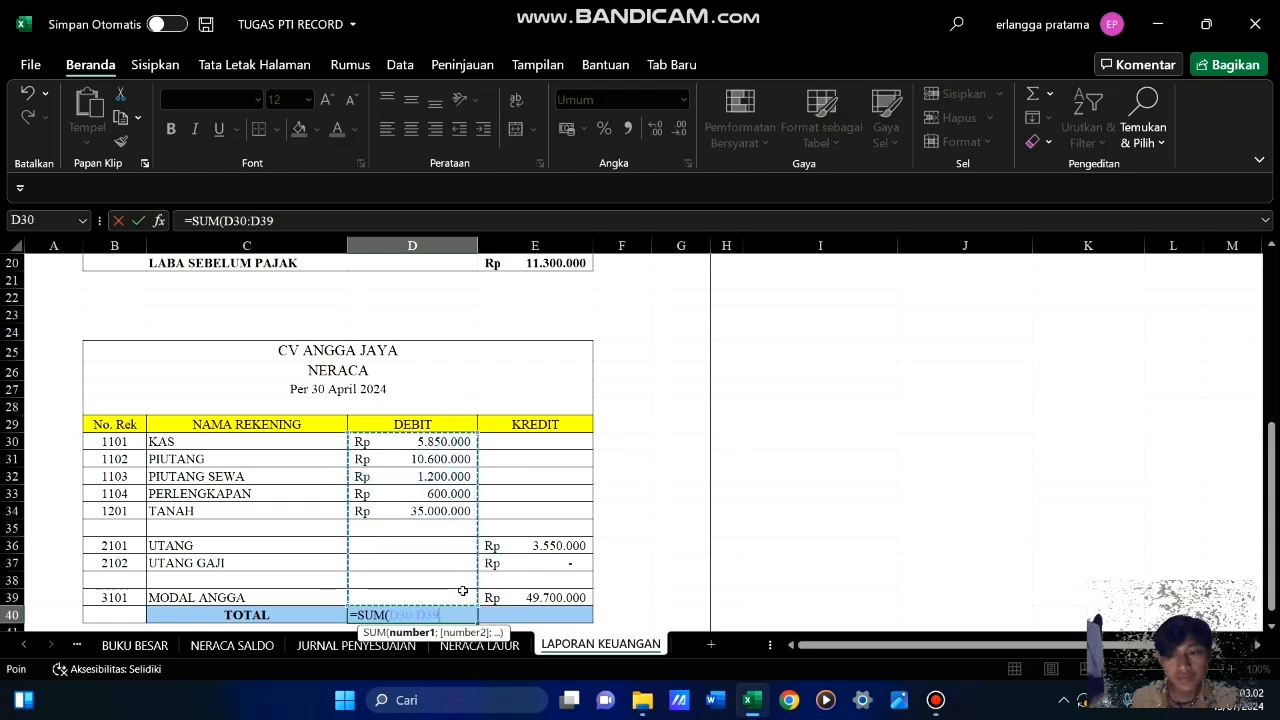
pyautogui.press('Return')
# Extend the D40 total formula to E40 for the credit column and make both totals bold
pyautogui.click(447, 597)
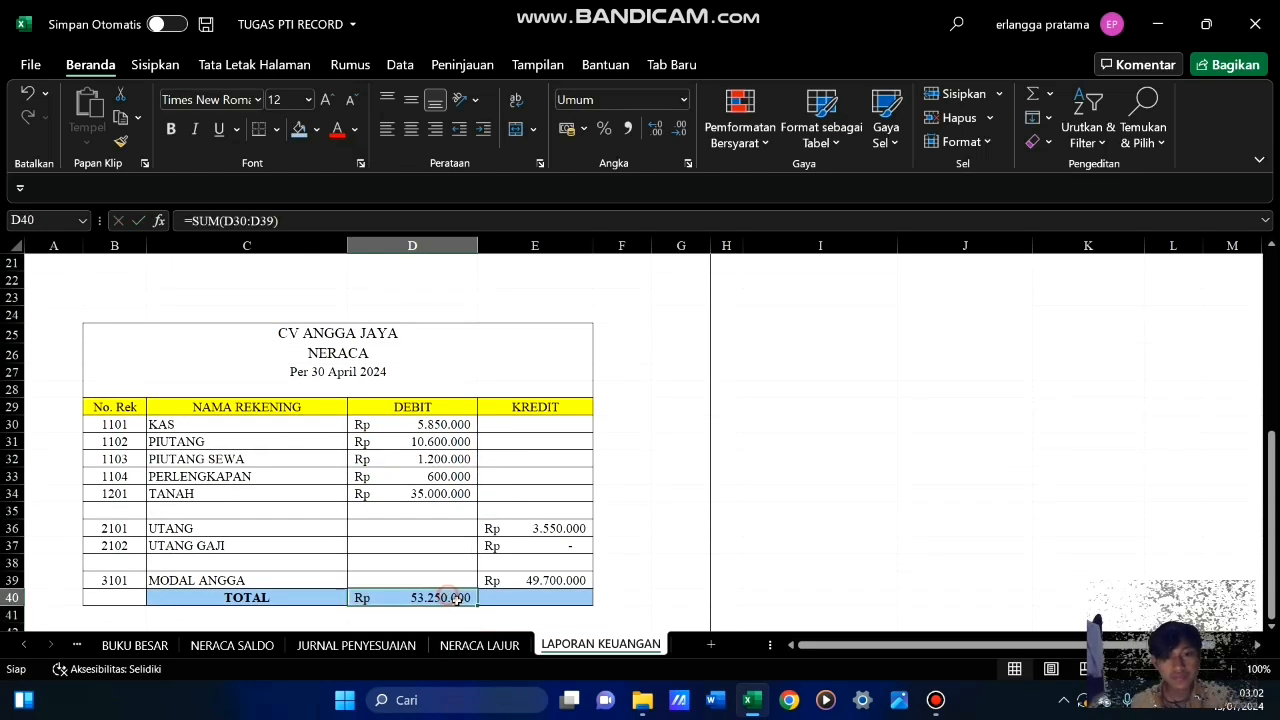
pyautogui.moveTo(478, 605); pyautogui.dragTo(560, 608)
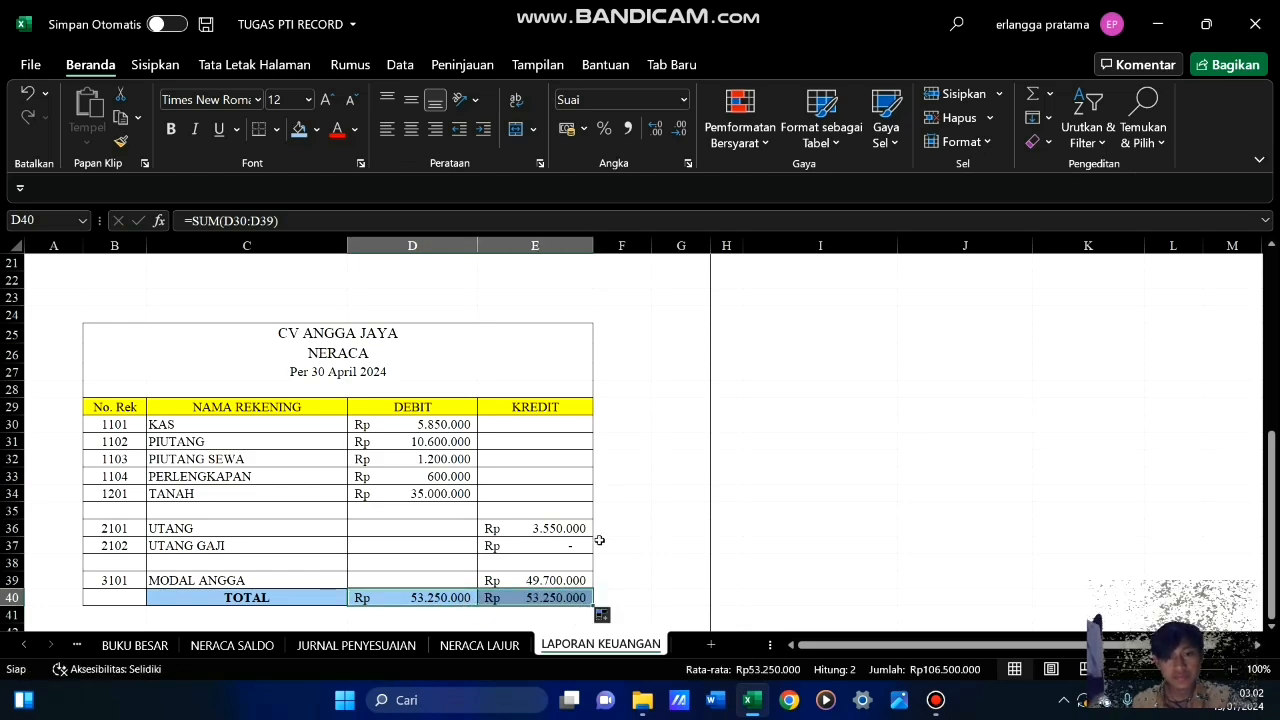
pyautogui.click(636, 509)
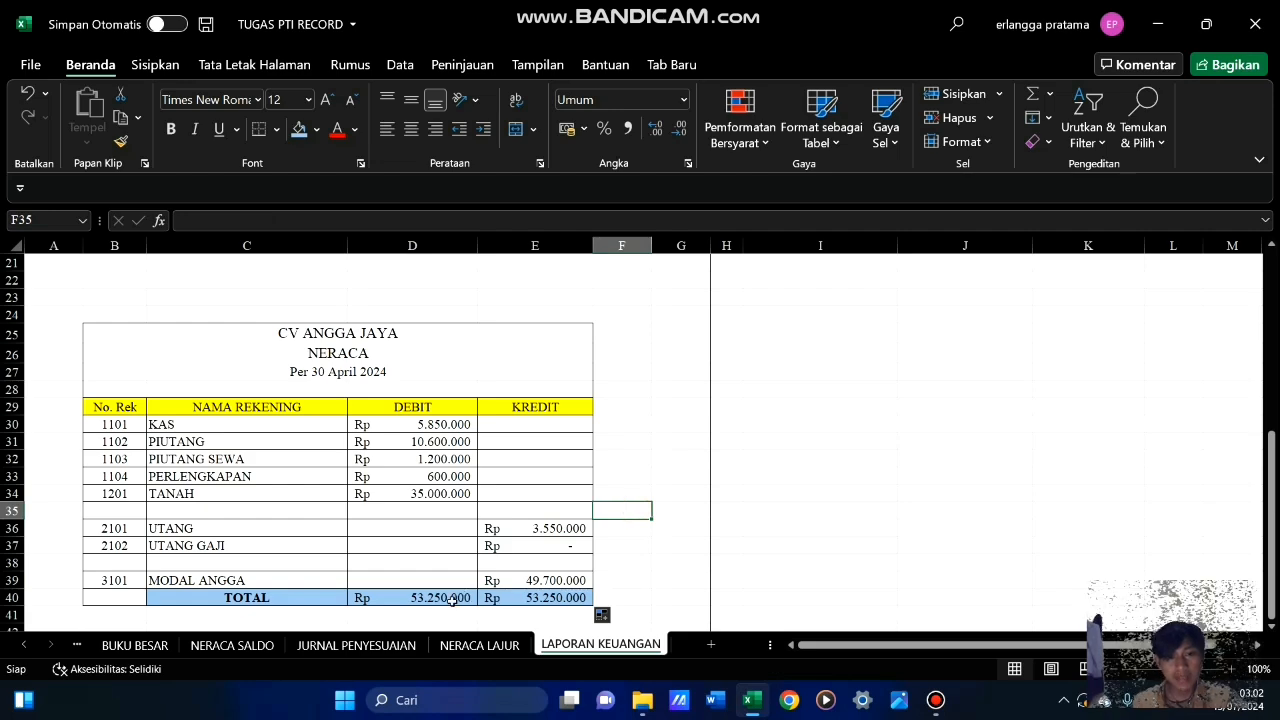
pyautogui.moveTo(380, 597); pyautogui.dragTo(535, 598)
pyautogui.click(171, 128)
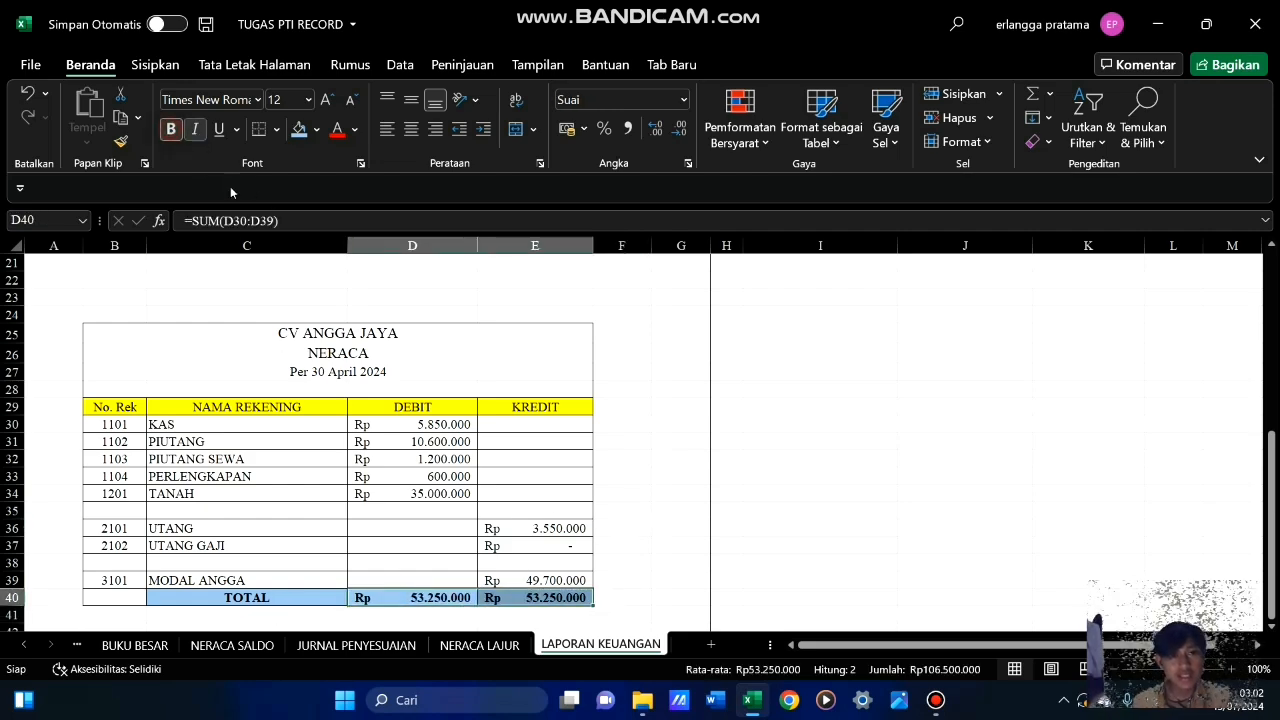
pyautogui.click(620, 370)
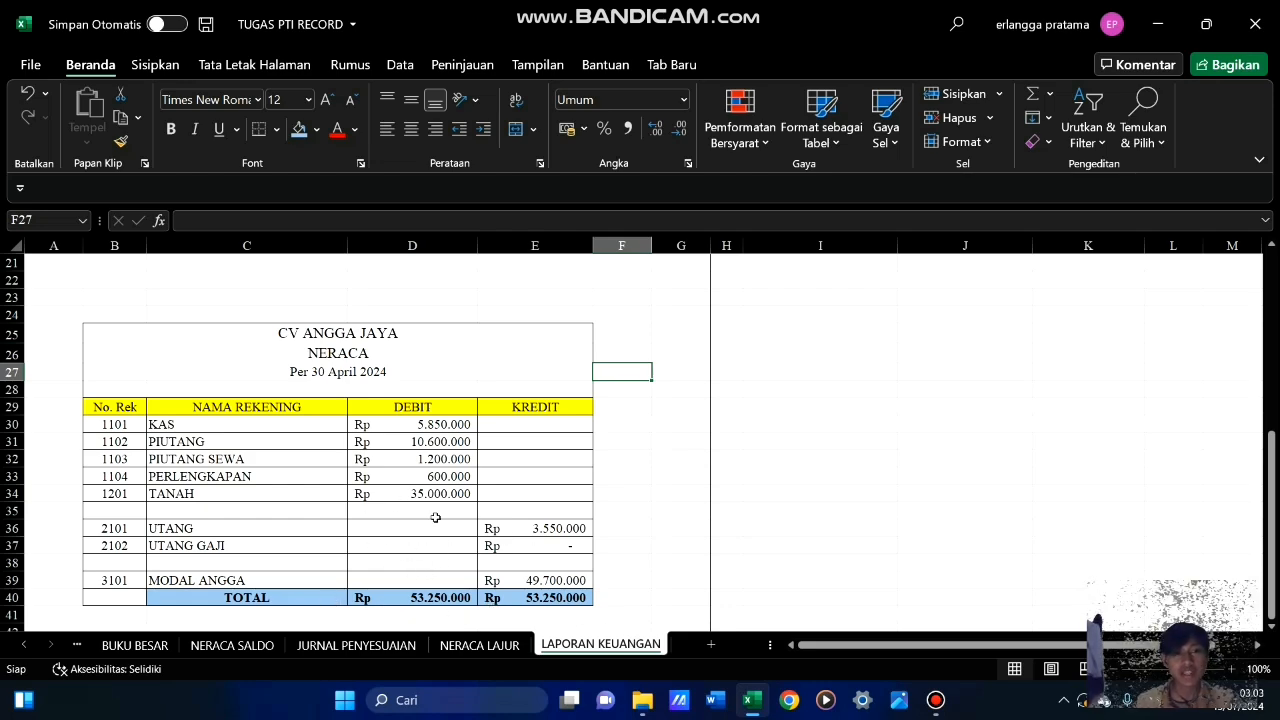
# Review the completed Neraca table together with the Laba Rugi and Perubahan Modal reports
pyautogui.click(643, 490)
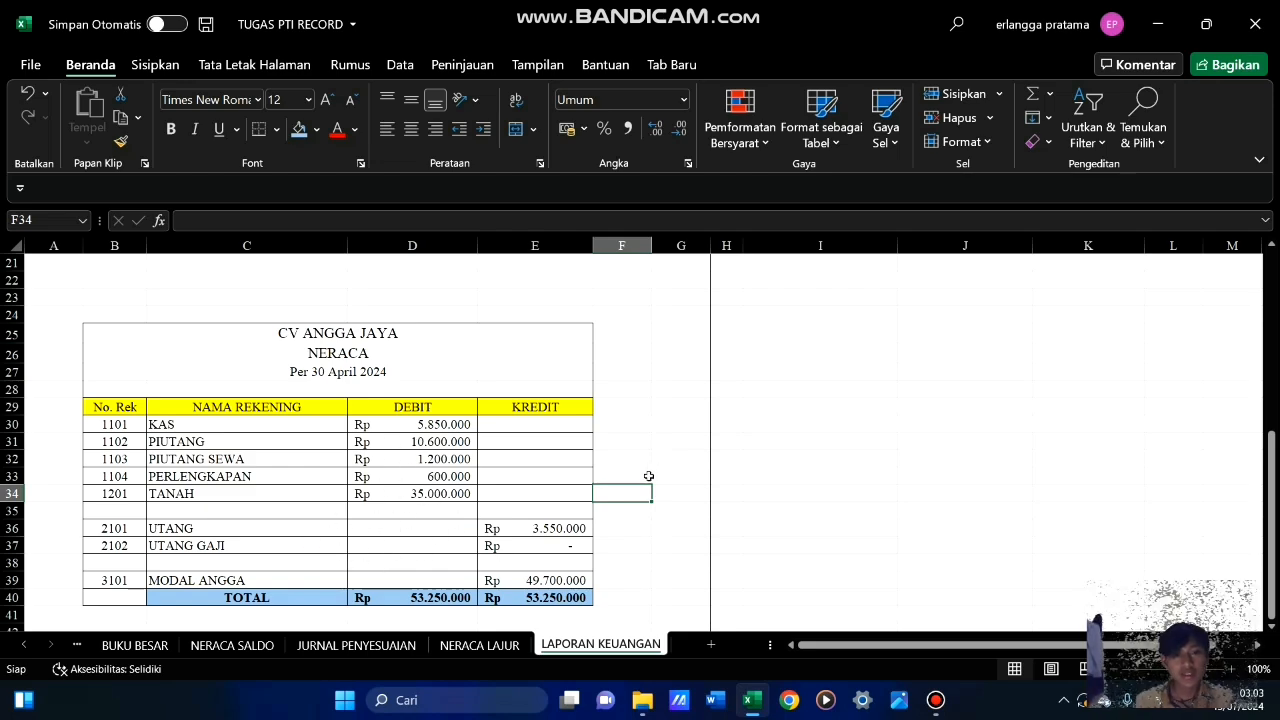
pyautogui.scroll(-3, 648, 476)
pyautogui.scroll(3, 643, 483)
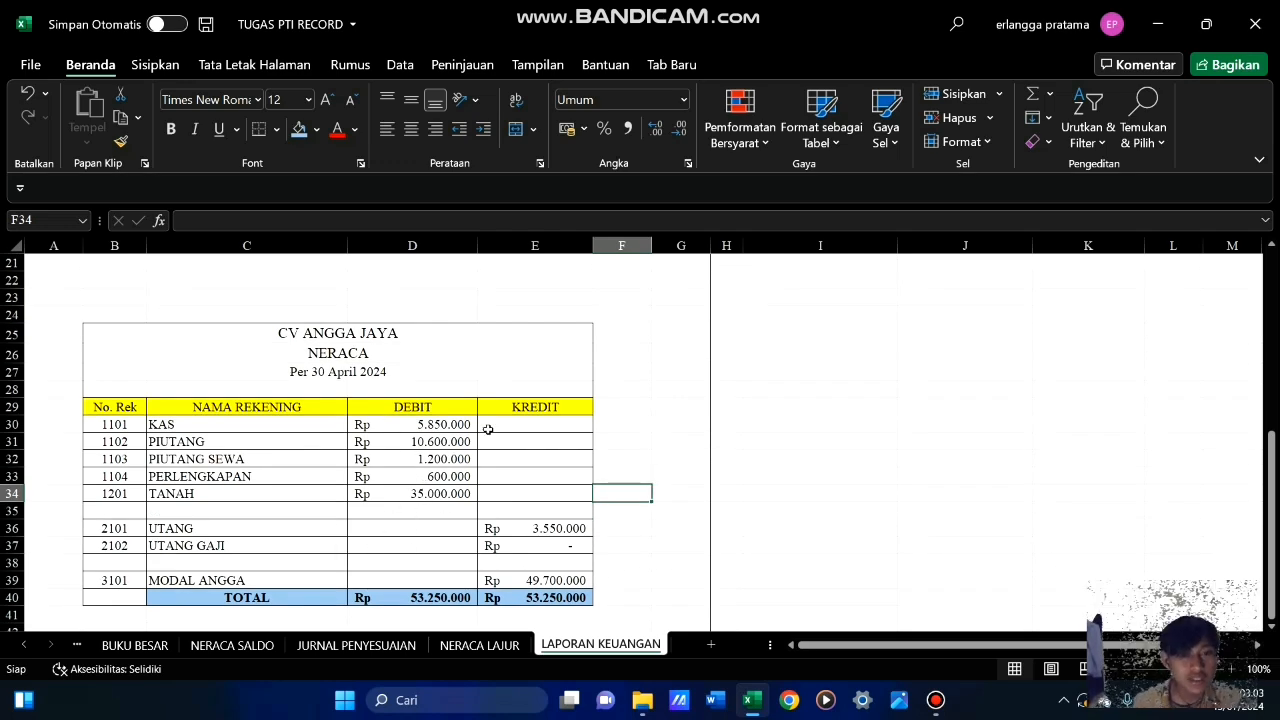
pyautogui.scroll(7, 665, 450)
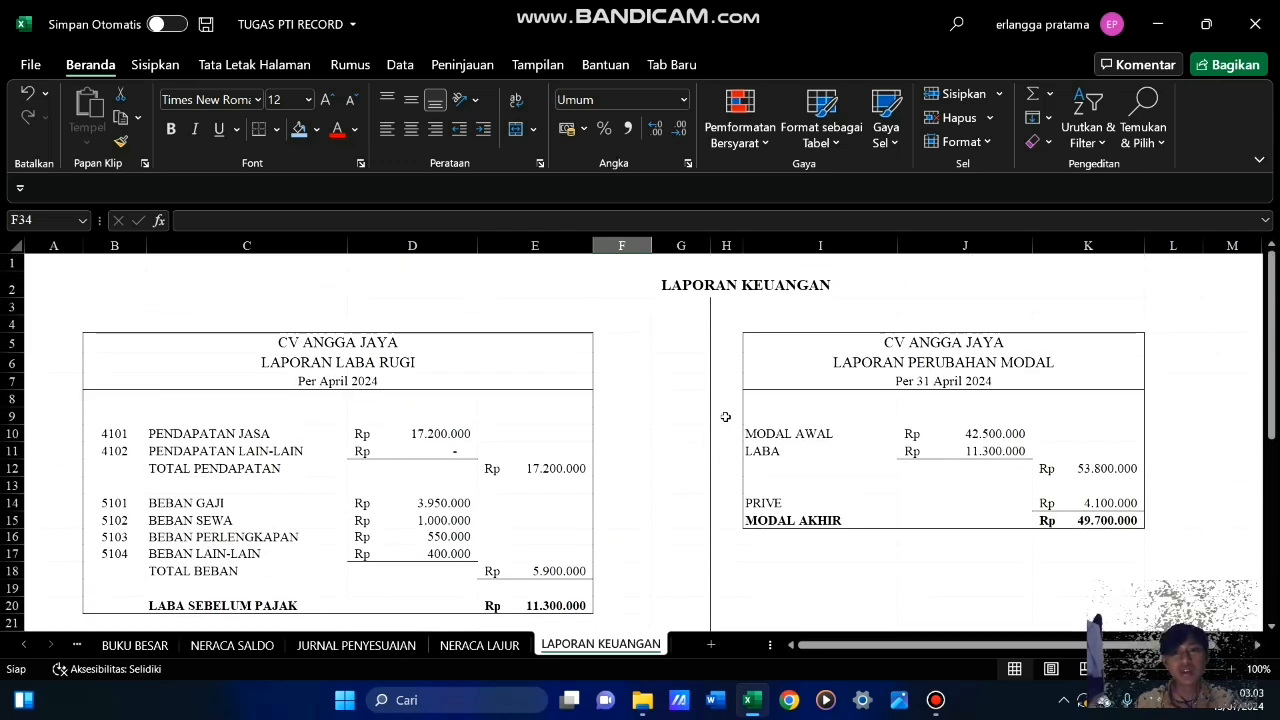
pyautogui.click(665, 515)
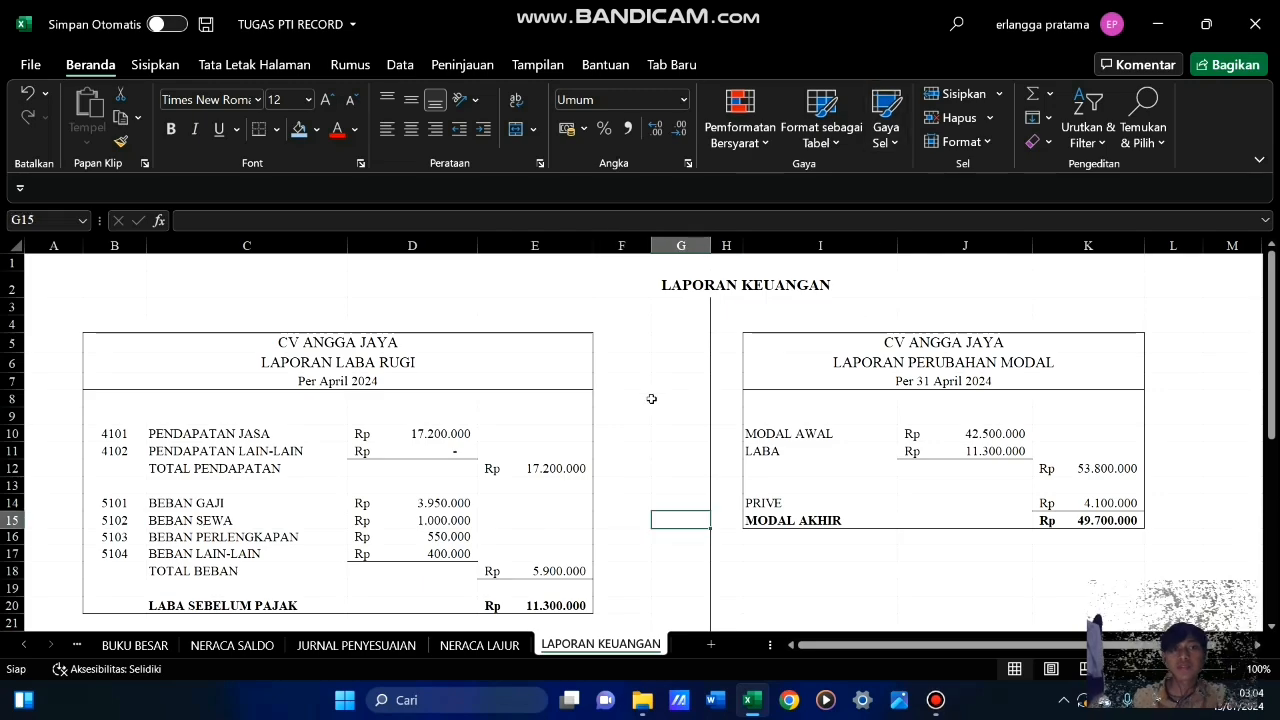
pyautogui.scroll(-7, 651, 399)
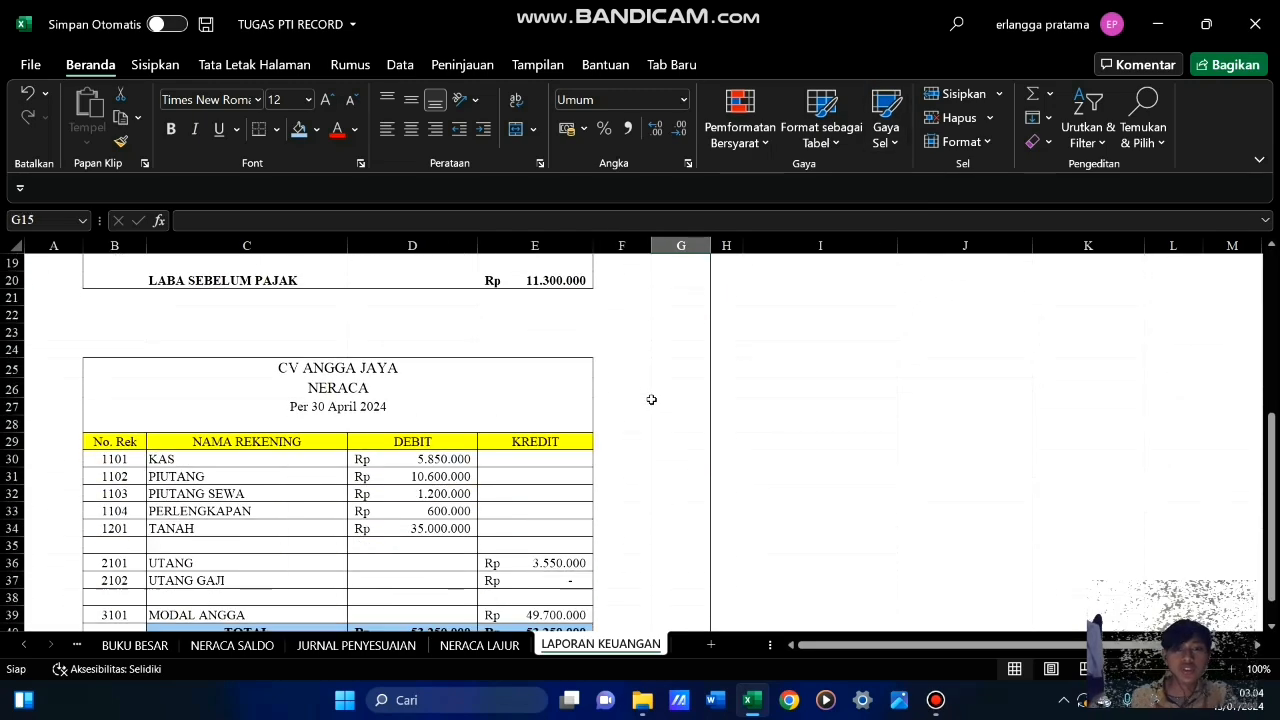
pyautogui.scroll(7, 651, 399)
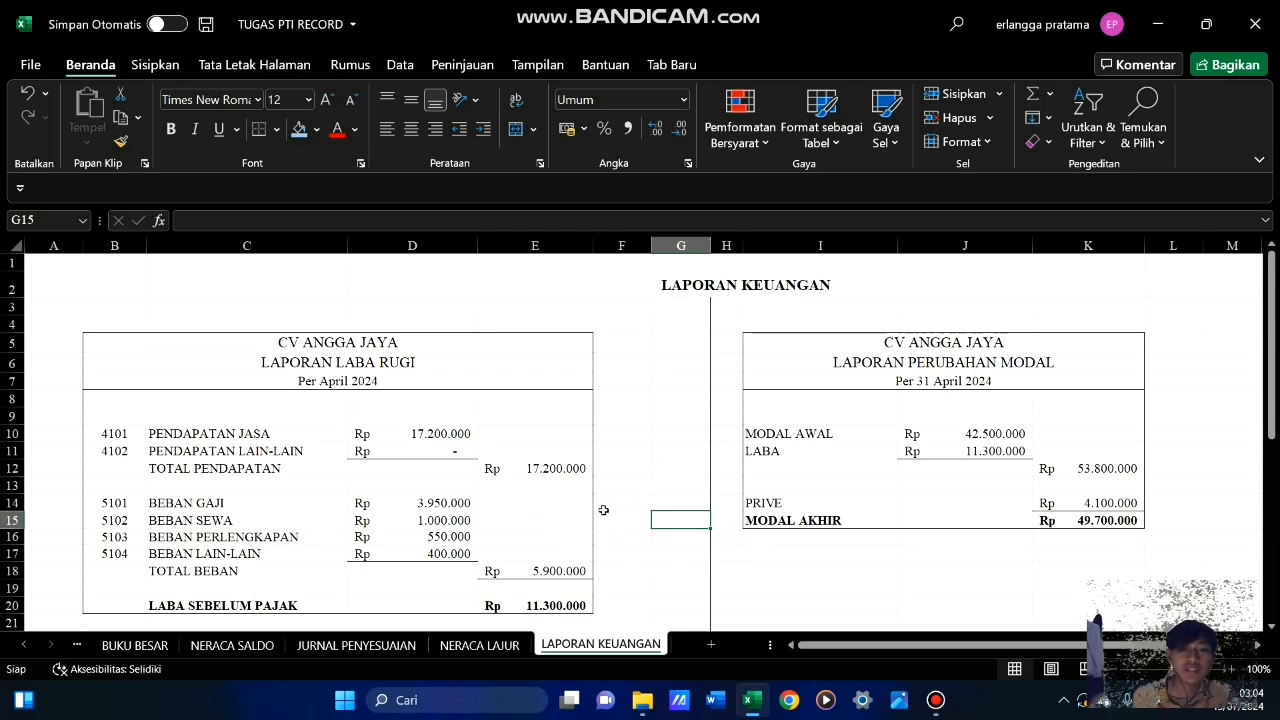
pyautogui.scroll(-6, 629, 495)
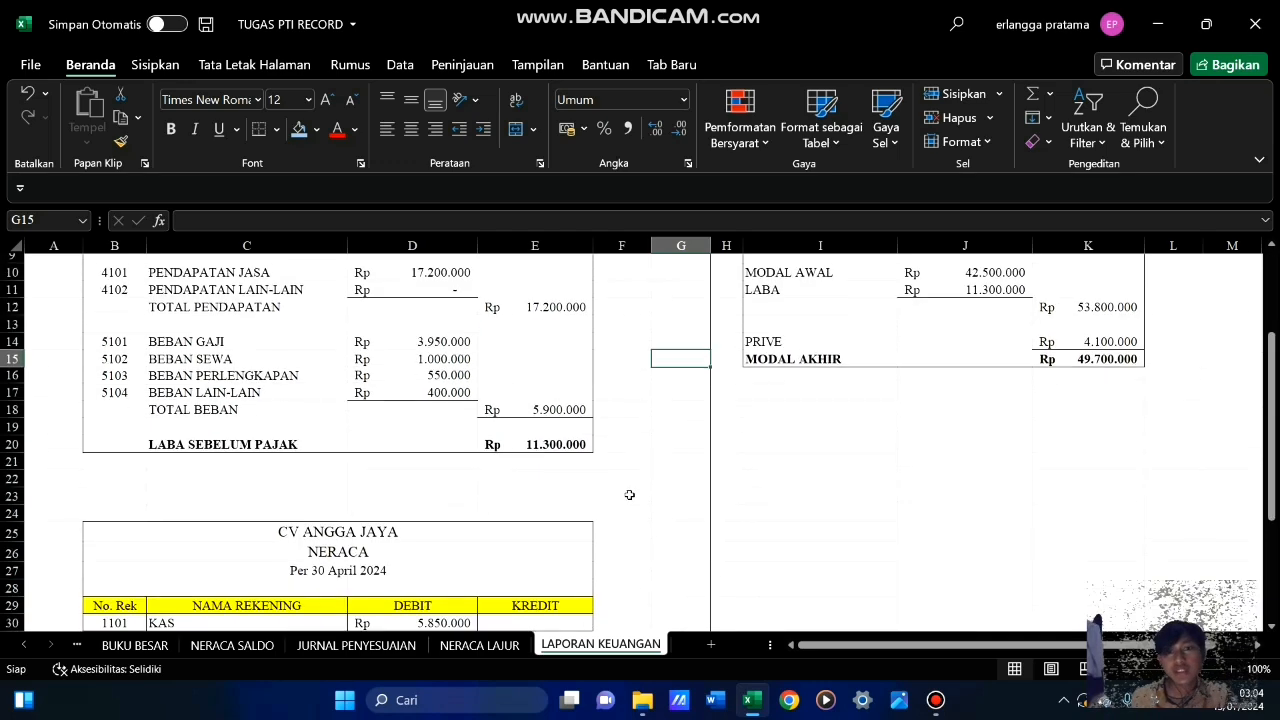
pyautogui.scroll(6, 629, 490)
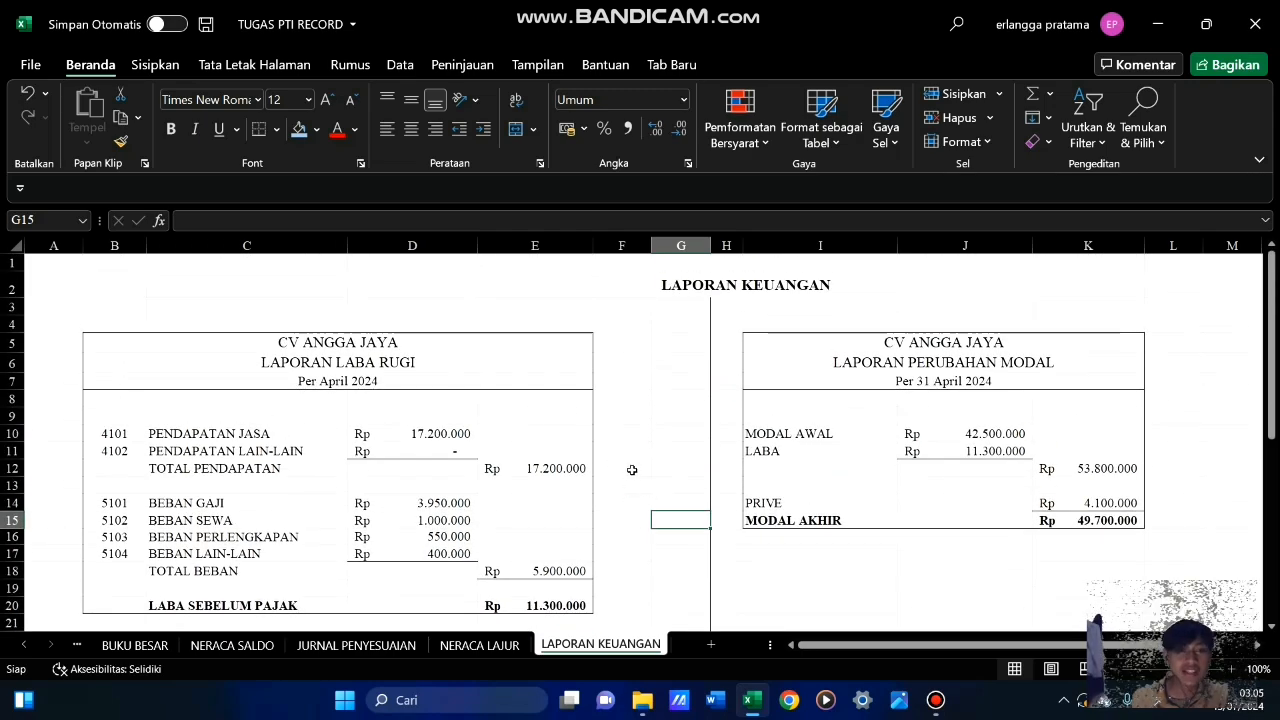
pyautogui.scroll(-3, 632, 469)
pyautogui.scroll(3, 632, 469)
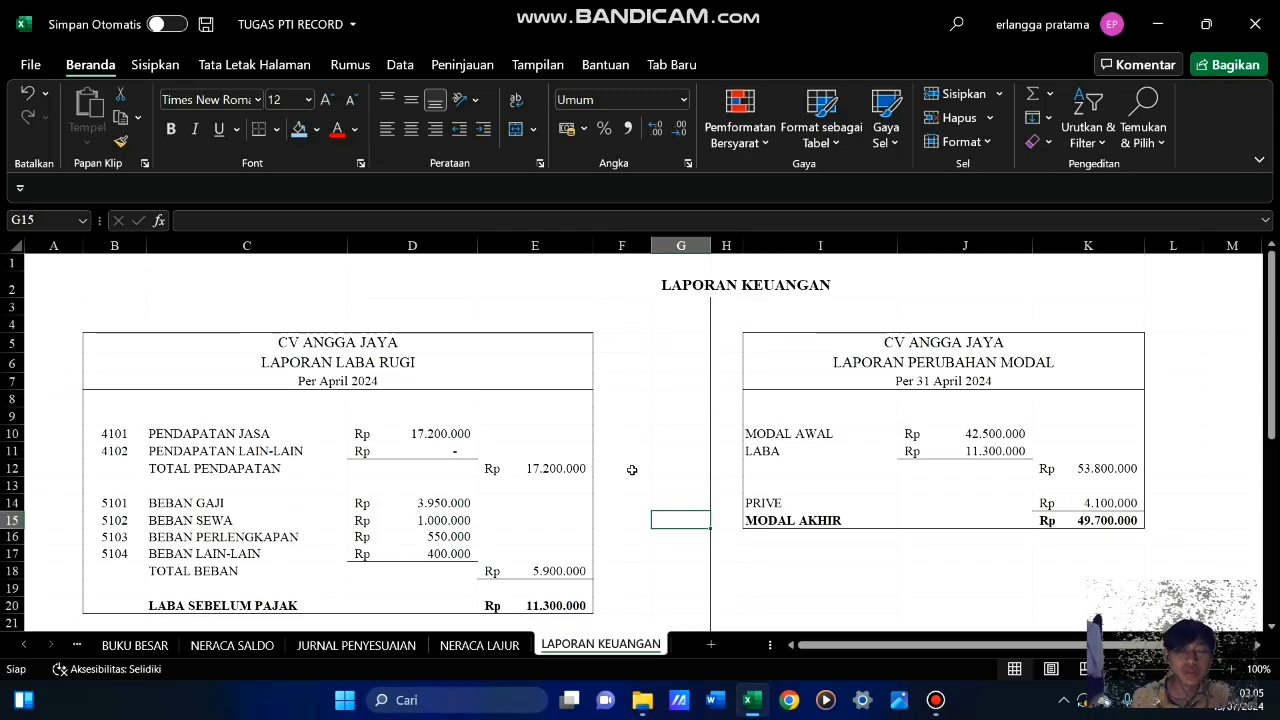
pyautogui.scroll(-6, 639, 475)
pyautogui.scroll(6, 639, 475)
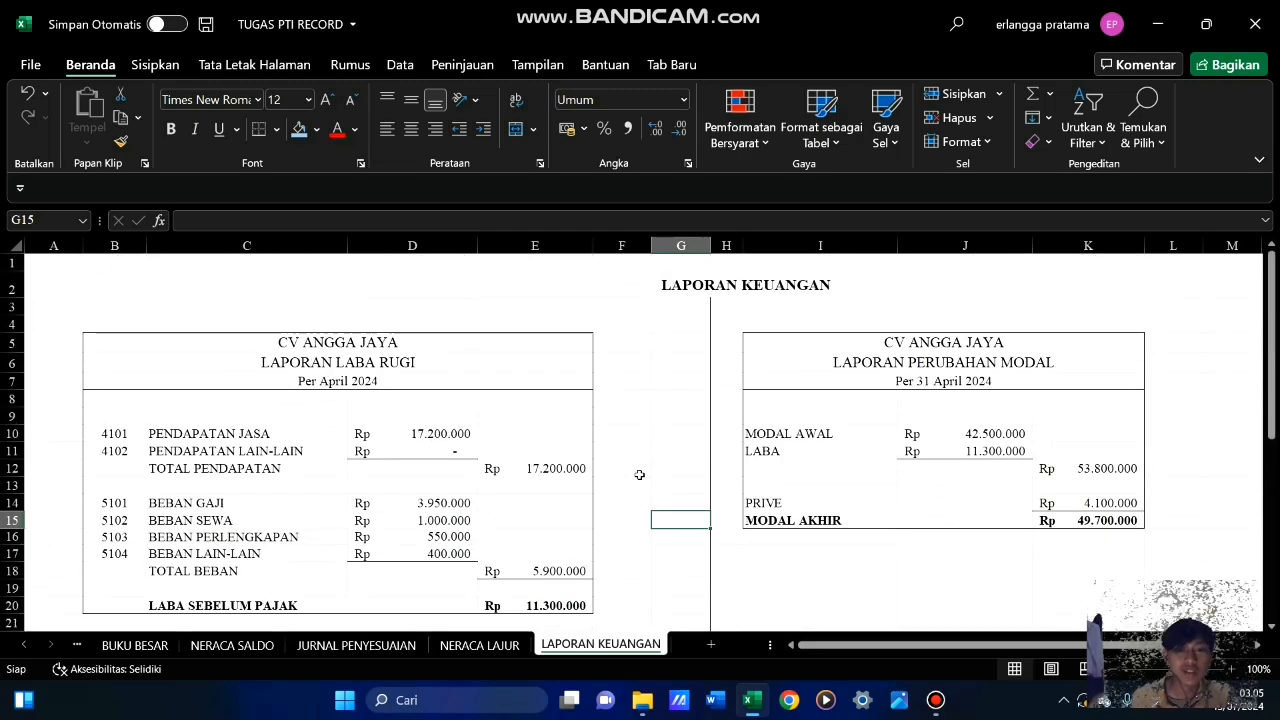
pyautogui.scroll(-6, 639, 475)
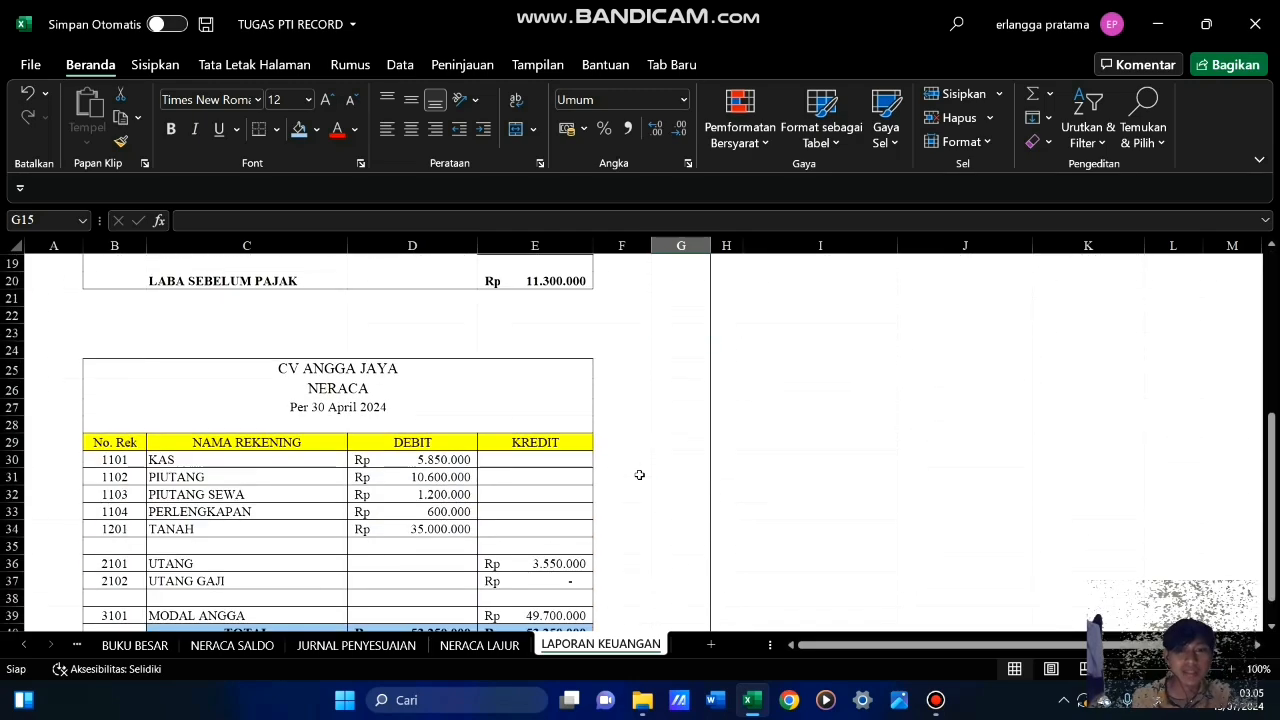
pyautogui.scroll(6, 639, 475)
pyautogui.scroll(-7, 639, 475)
pyautogui.scroll(7, 639, 475)
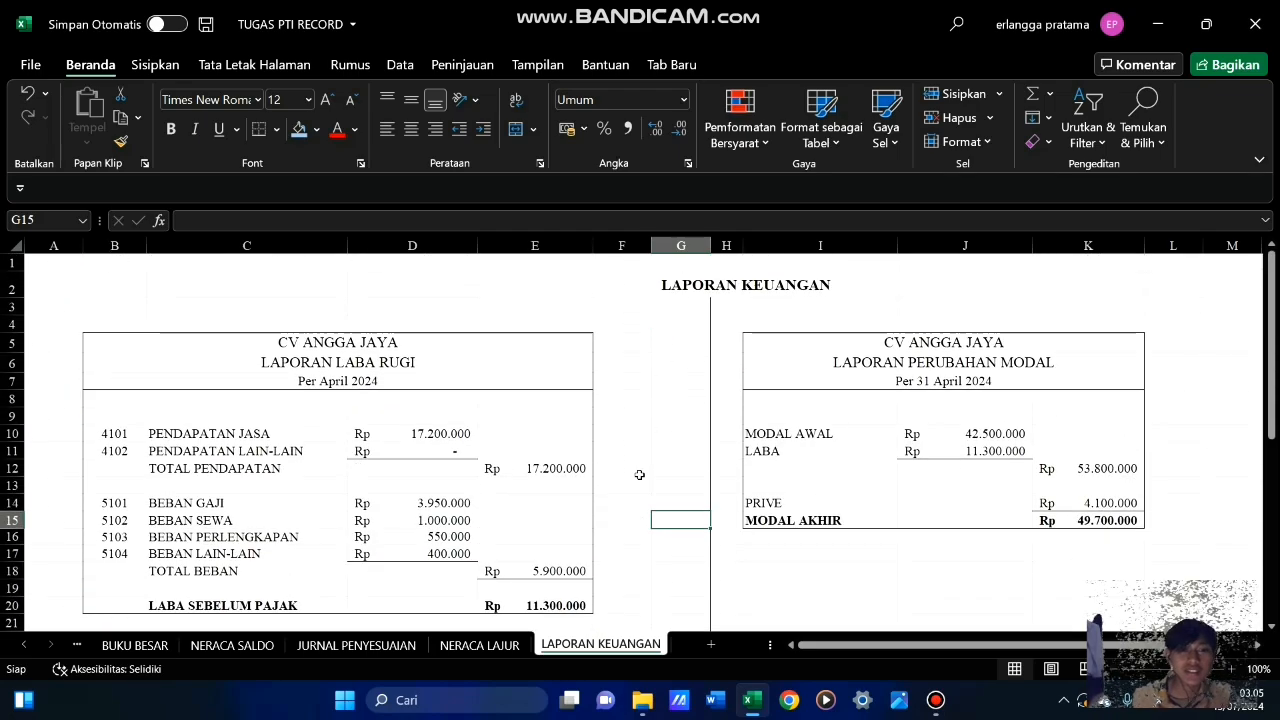
pyautogui.scroll(-9, 687, 485)
pyautogui.scroll(3, 685, 487)
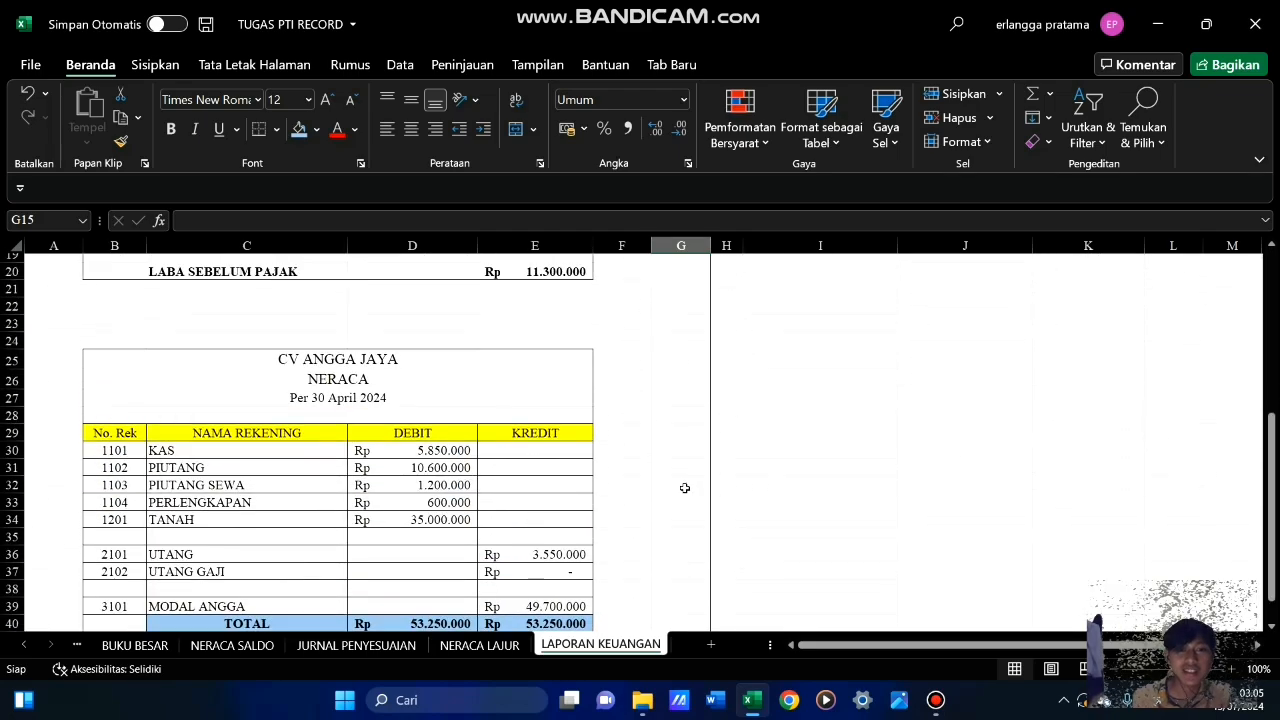
pyautogui.scroll(6, 684, 488)
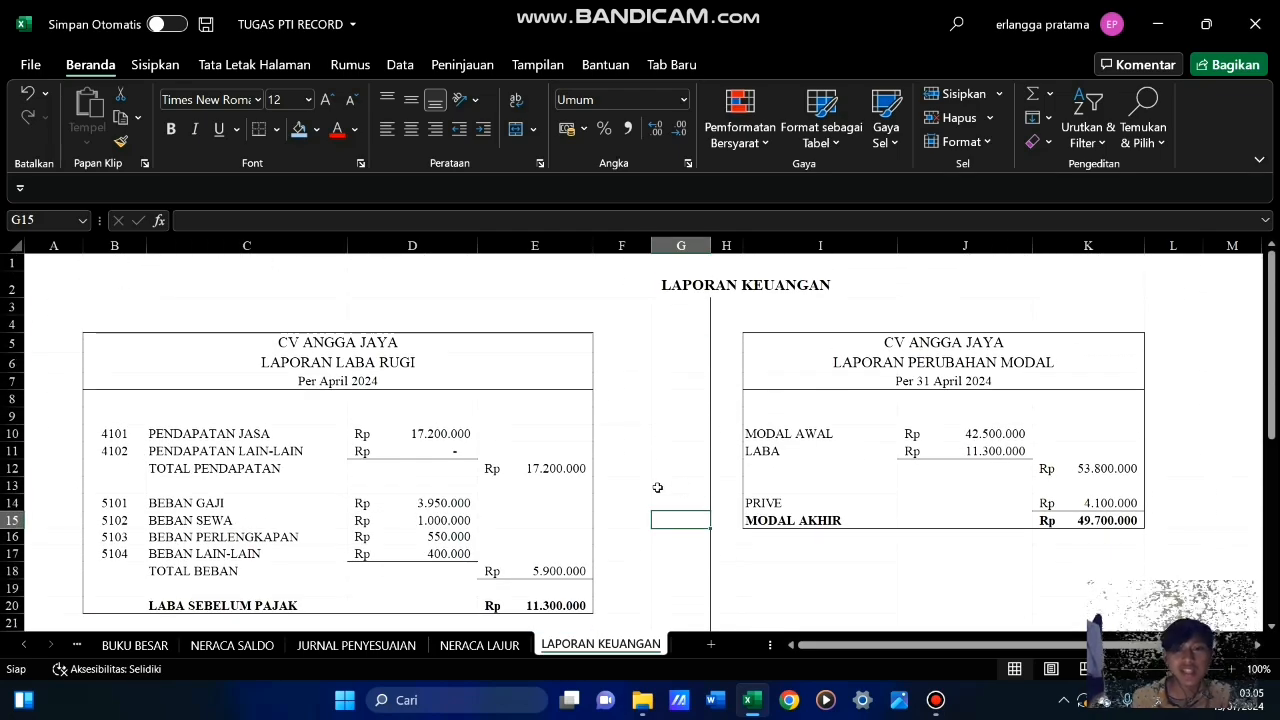
pyautogui.scroll(-5, 657, 487)
pyautogui.scroll(5, 657, 487)
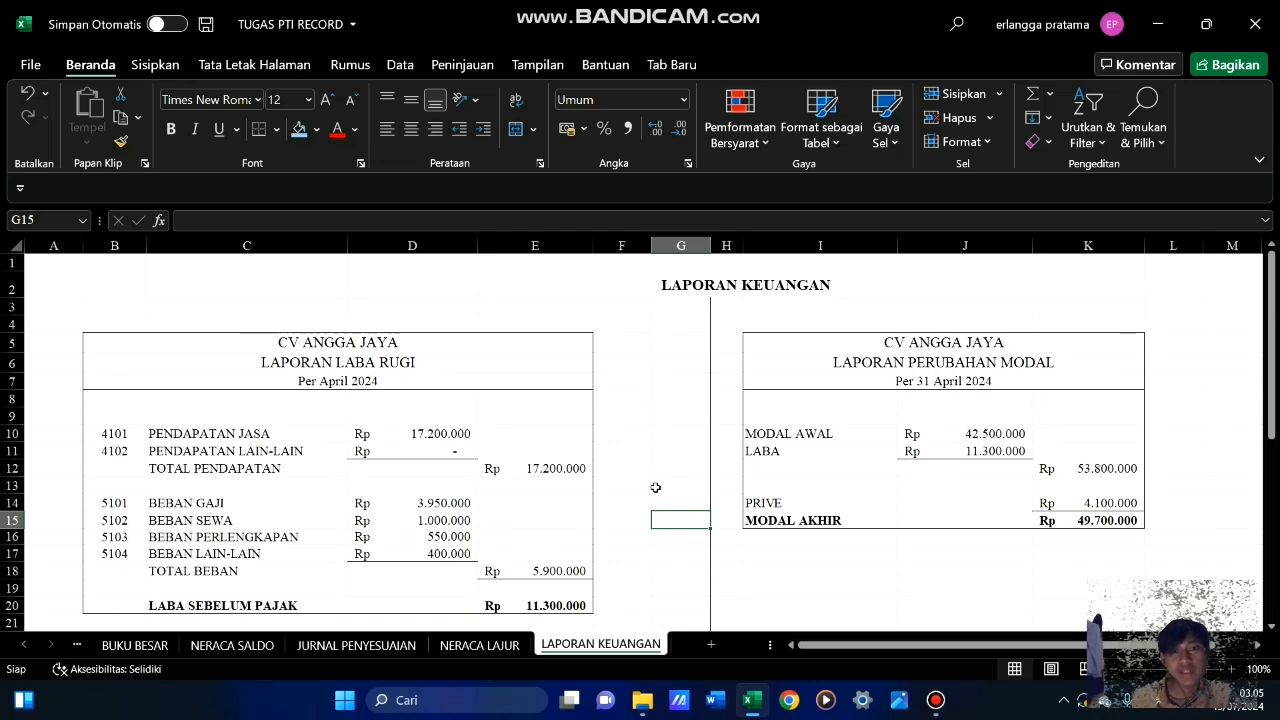